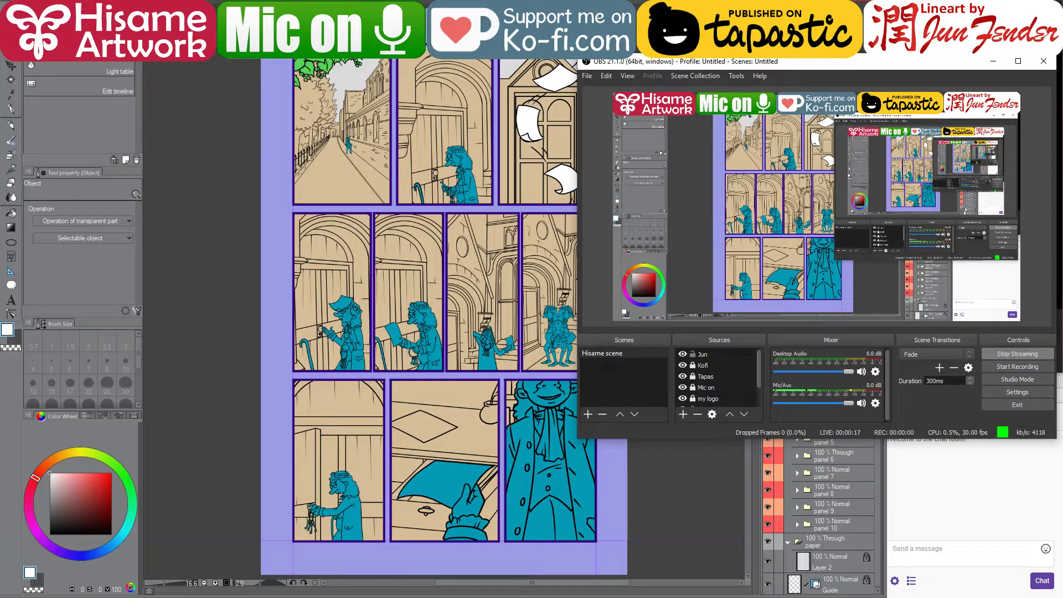
Switch to the YouTube live dashboard and check the stream's sound by briefly unmuting the preview player
{"action": "key", "text": "alt+Tab"}
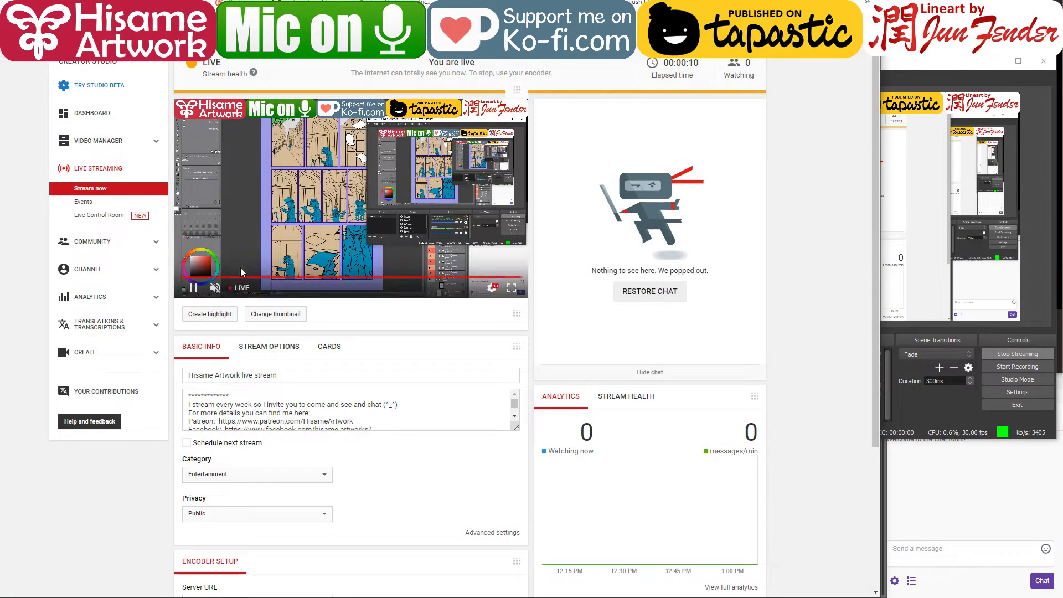
{"action": "left_click", "coordinate": [215, 288]}
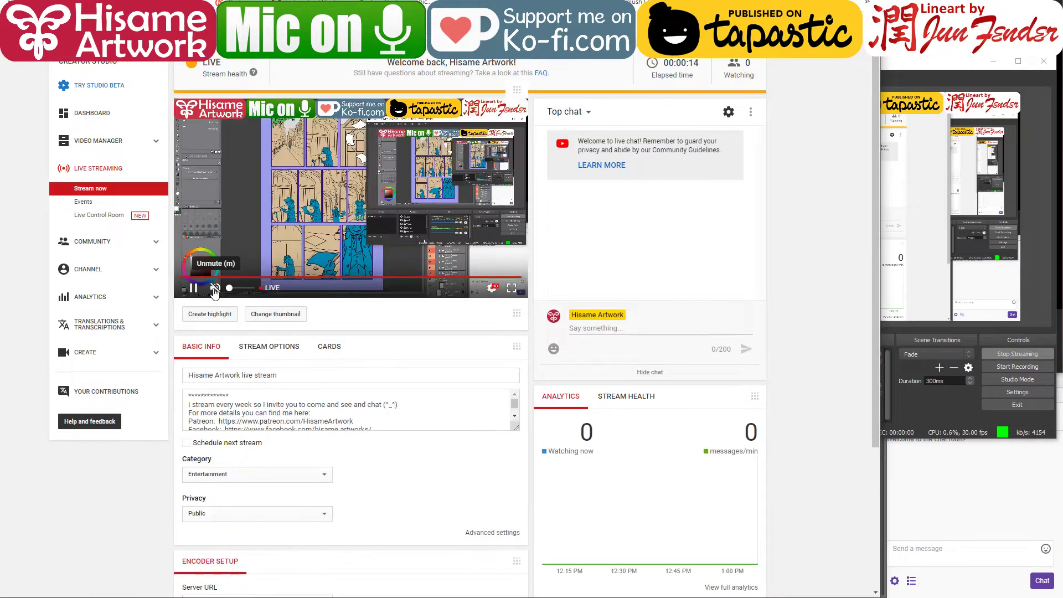
{"action": "left_click", "coordinate": [216, 288]}
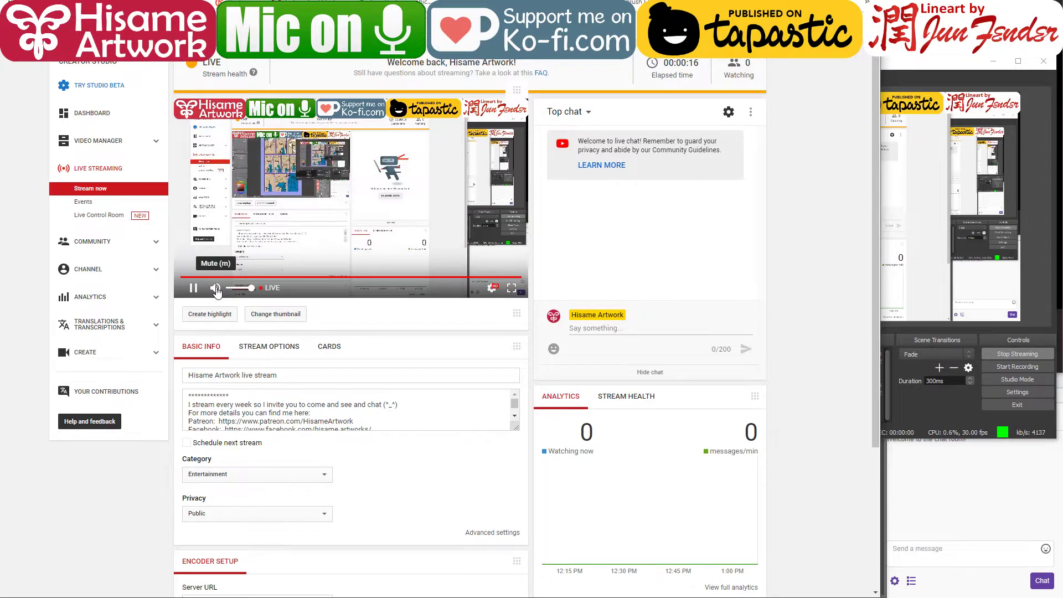
Minimize the browser dashboard and OBS to get back to the comic page, and focus the YouTube chat's message field
{"action": "left_click", "coordinate": [816, 2]}
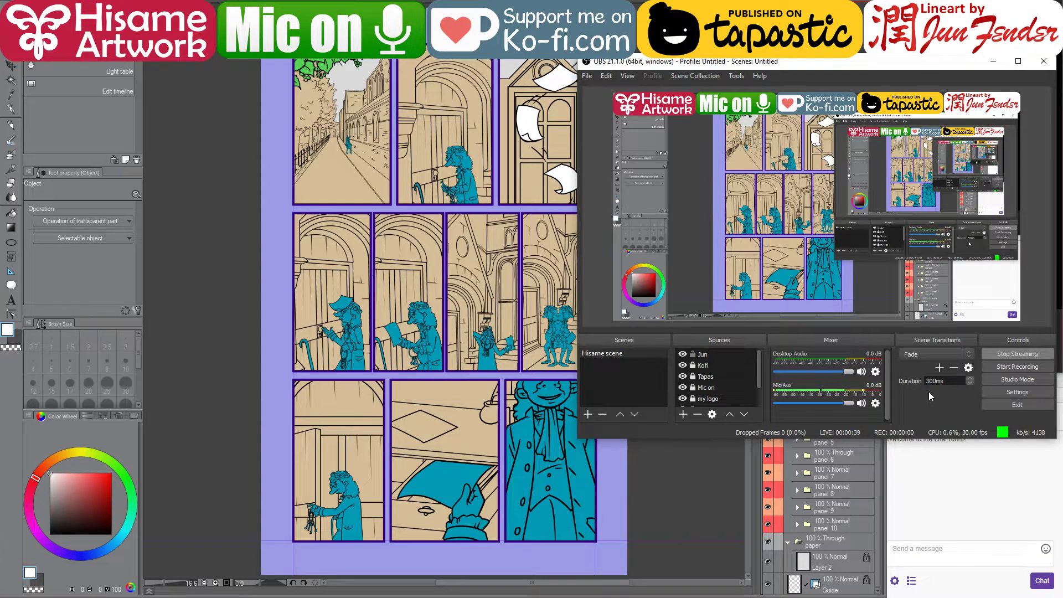
{"action": "left_click", "coordinate": [992, 62]}
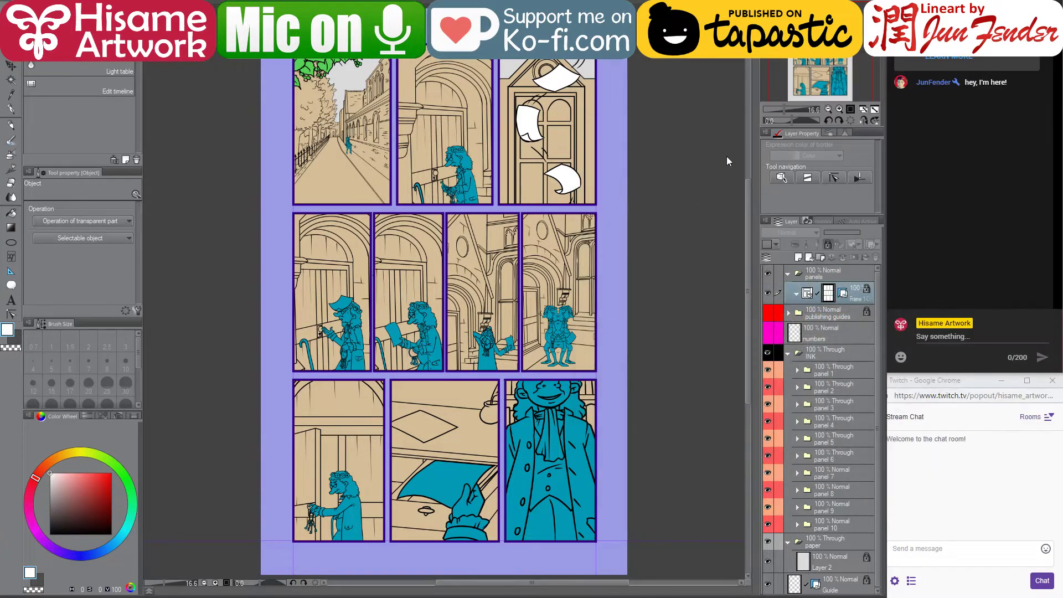
{"action": "left_click", "coordinate": [964, 337]}
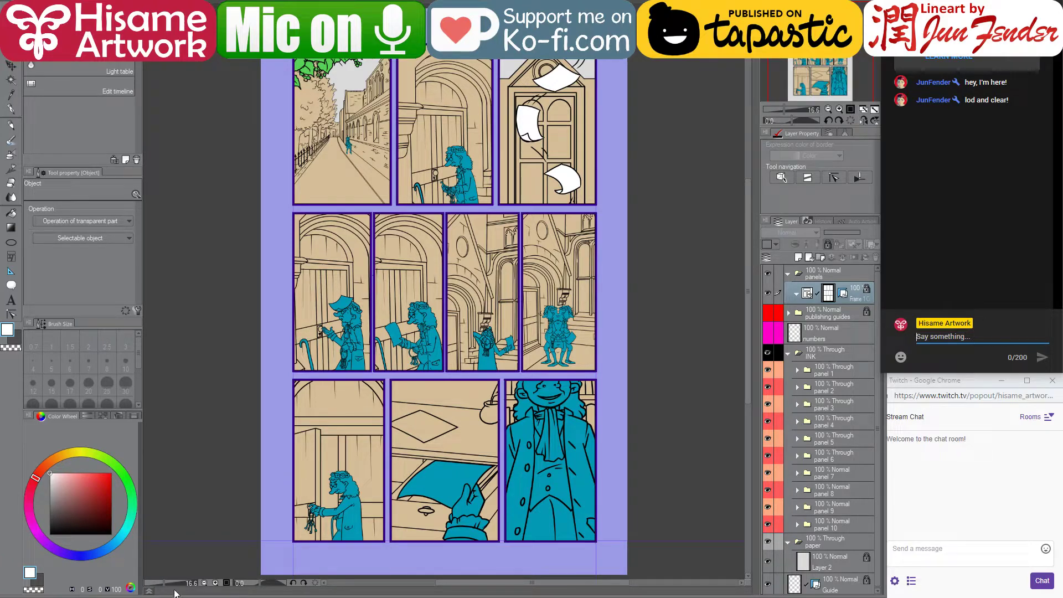
Open the sketch 00_113.jpg from the comic pages folder in File Explorer, reposition its viewer and enlarge the image
{"action": "mouse_move", "coordinate": [149, 596]}
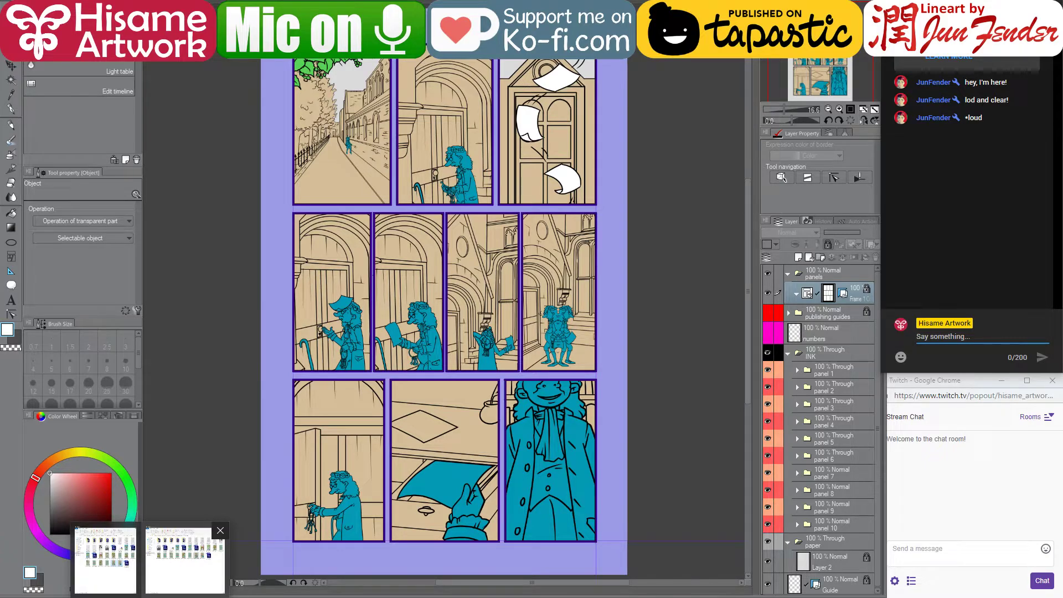
{"action": "left_click", "coordinate": [185, 560]}
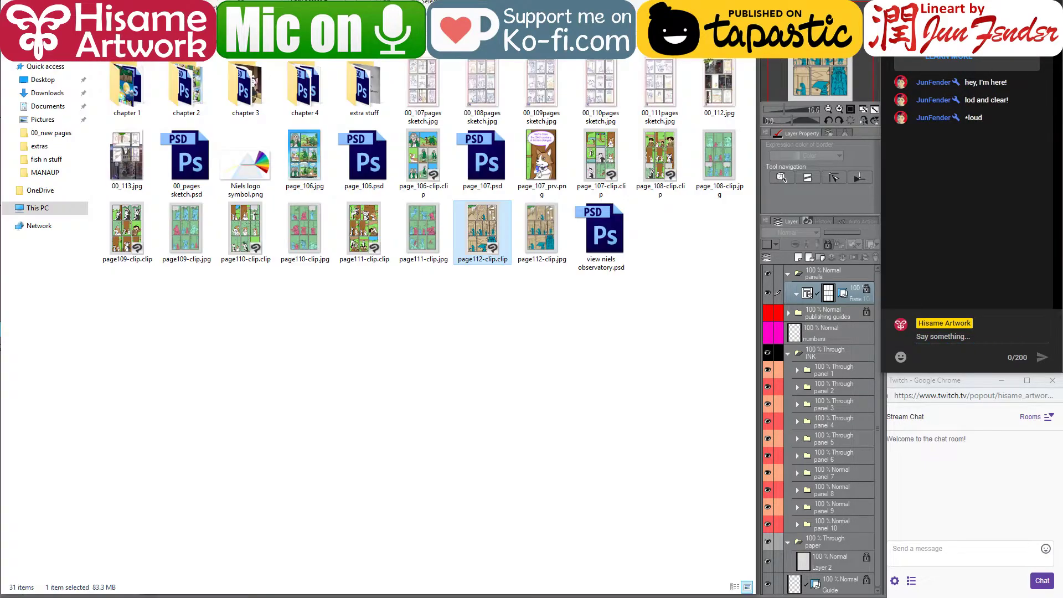
{"action": "left_click", "coordinate": [465, 352]}
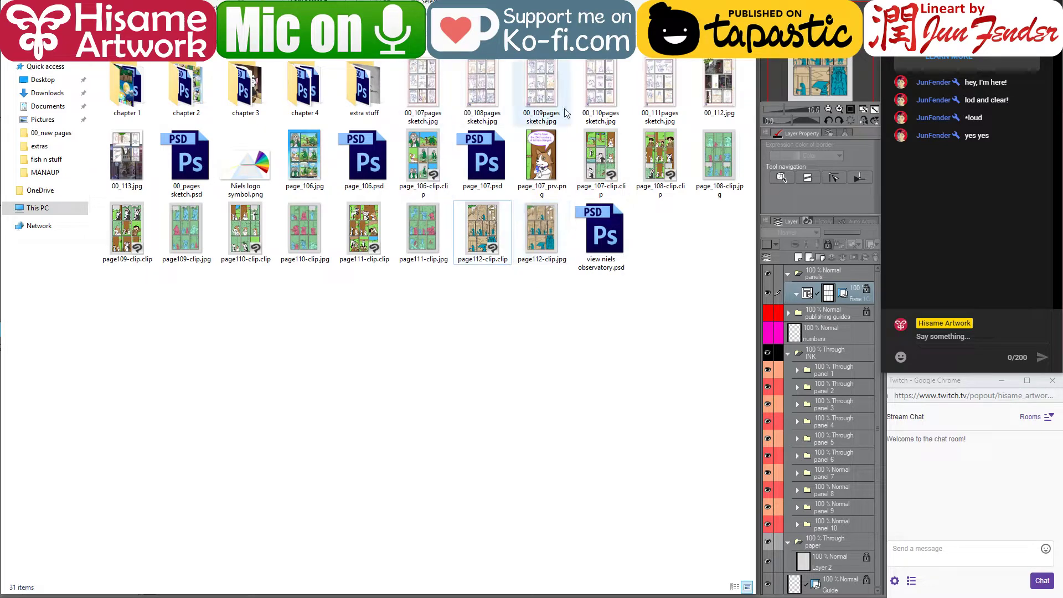
{"action": "left_click", "coordinate": [118, 165]}
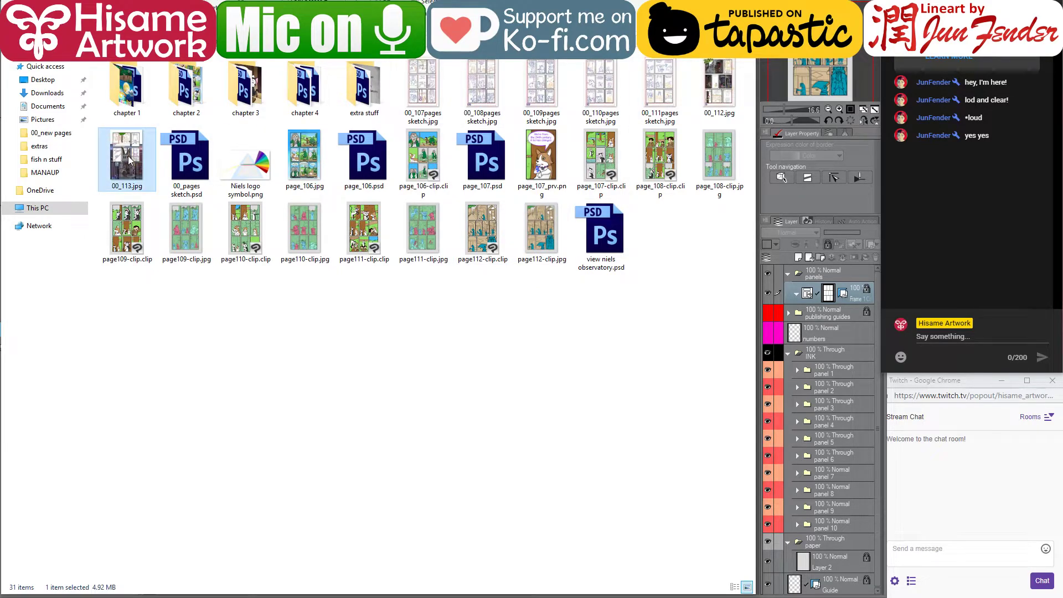
{"action": "double_click", "coordinate": [128, 155]}
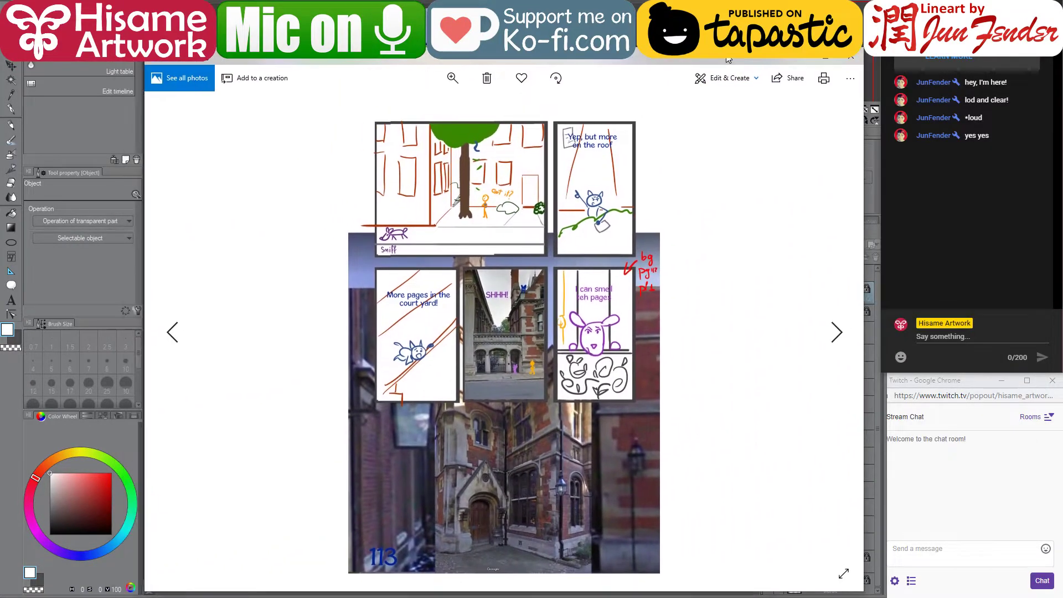
{"action": "left_click_drag", "start_coordinate": [728, 59], "coordinate": [748, 68]}
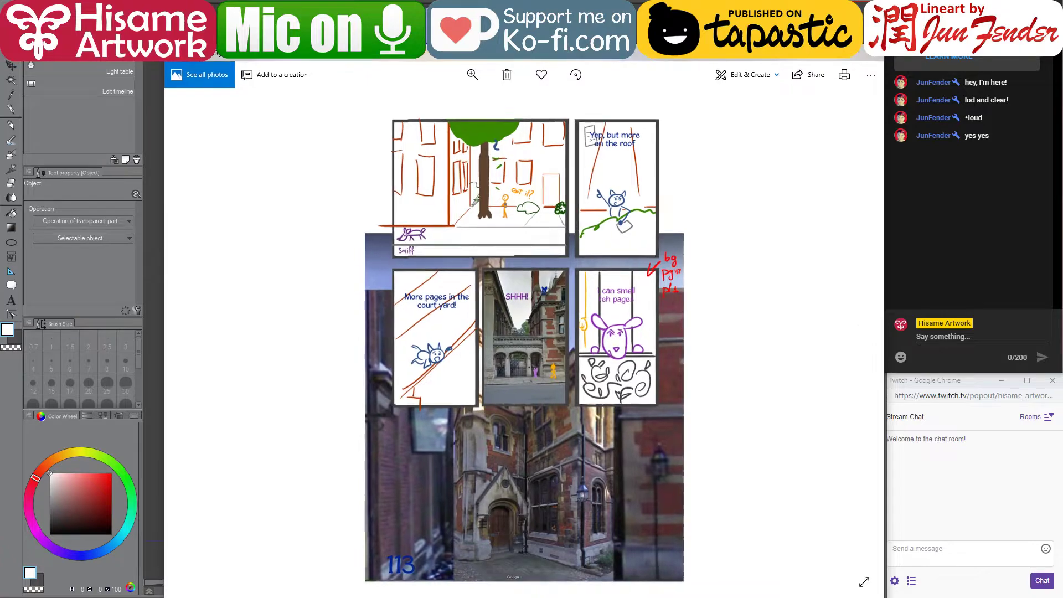
{"action": "scroll", "coordinate": [523, 354], "scroll_direction": "up", "scroll_amount": 2}
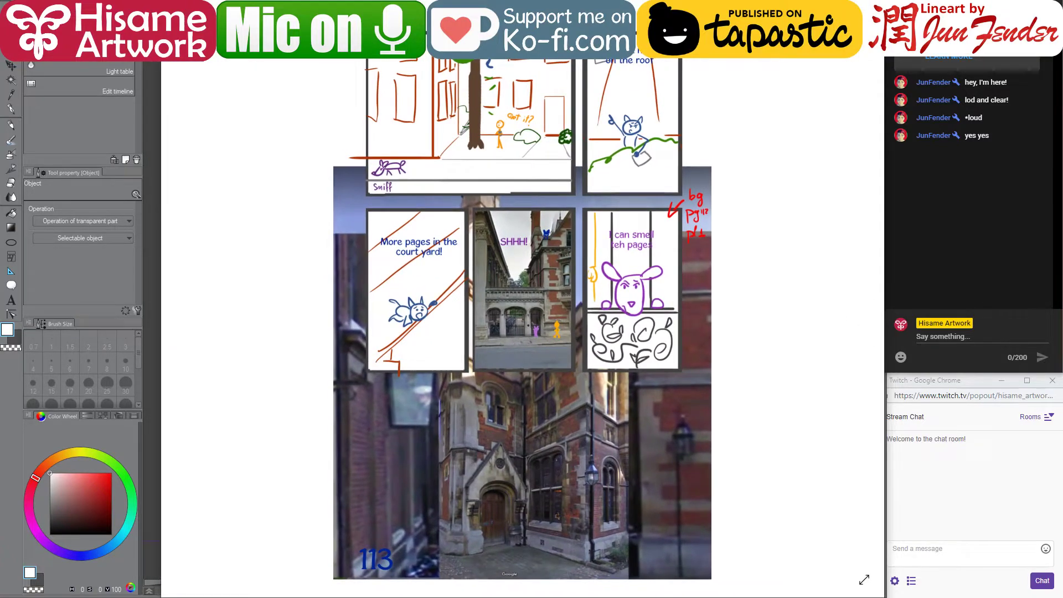
Switch to the browser and open Google Maps in a new tab
{"action": "key", "text": "alt+Tab"}
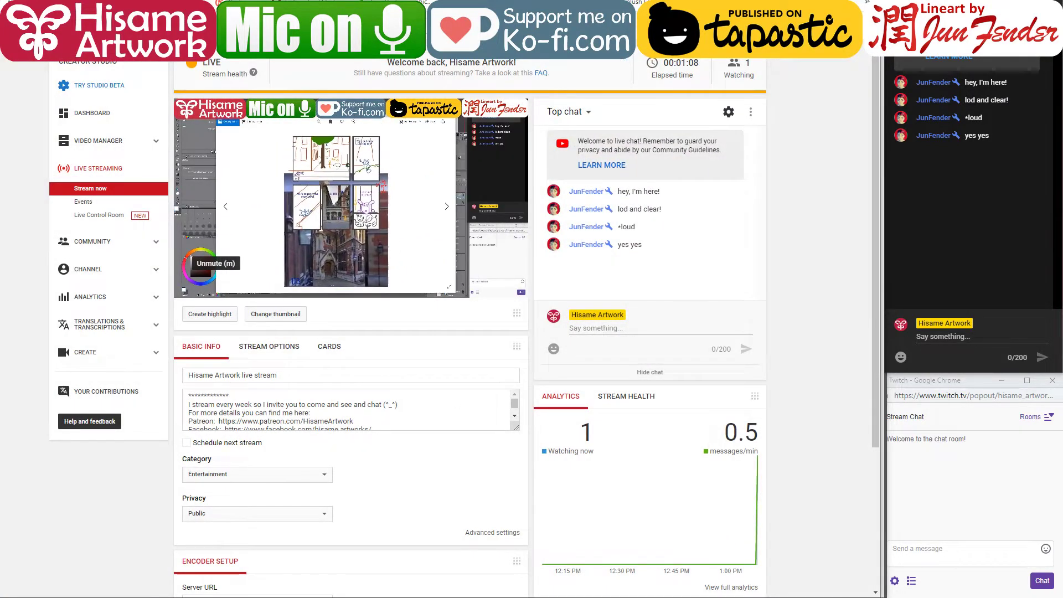
{"action": "key", "text": "ctrl+t"}
{"action": "type", "text": "googl"}
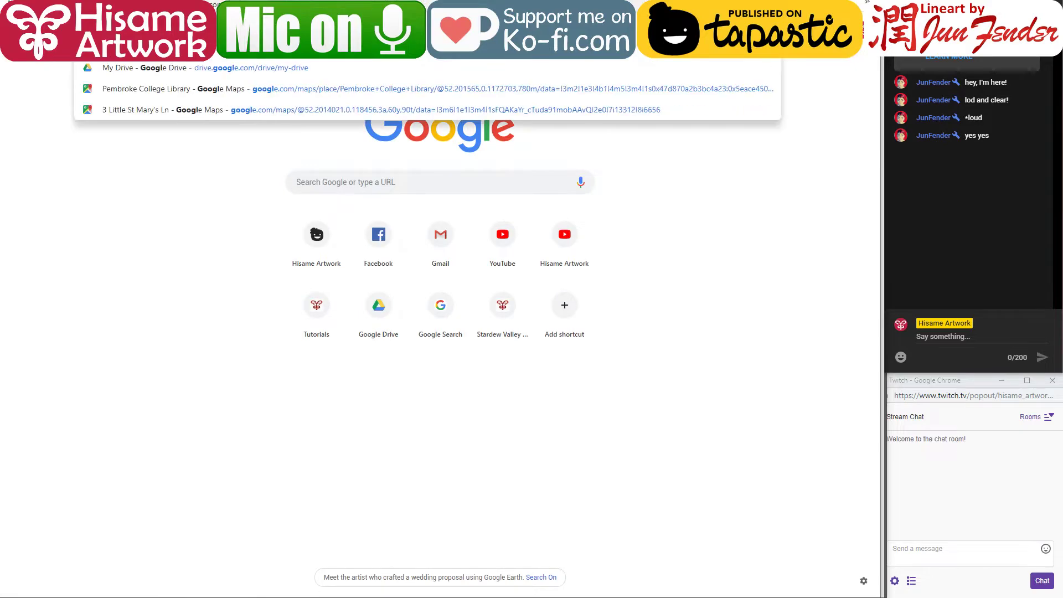
{"action": "type", "text": "e maps"}
{"action": "key", "text": "Return"}
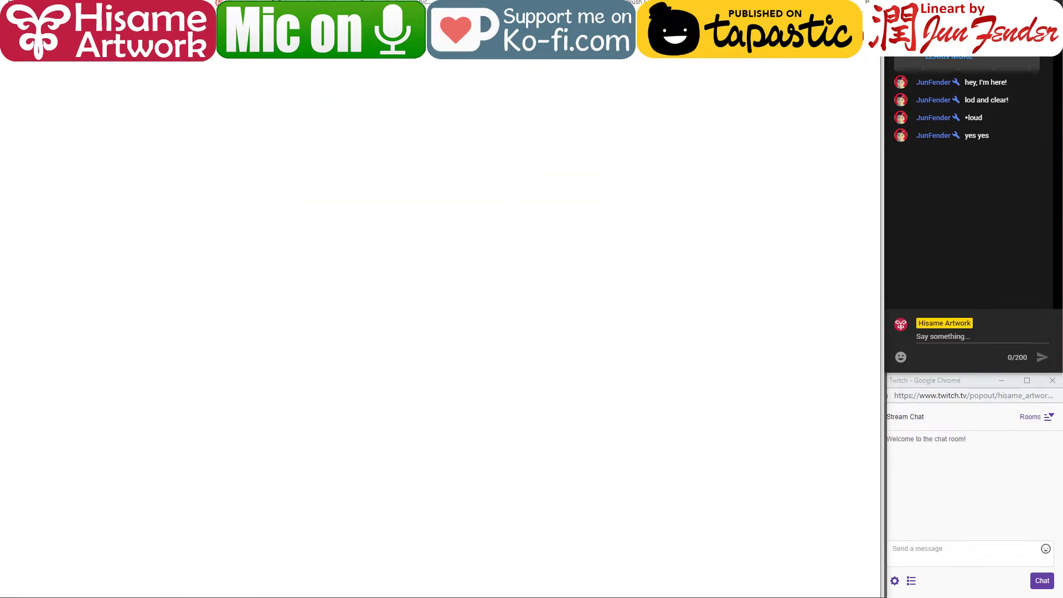
{"action": "left_click", "coordinate": [140, 117]}
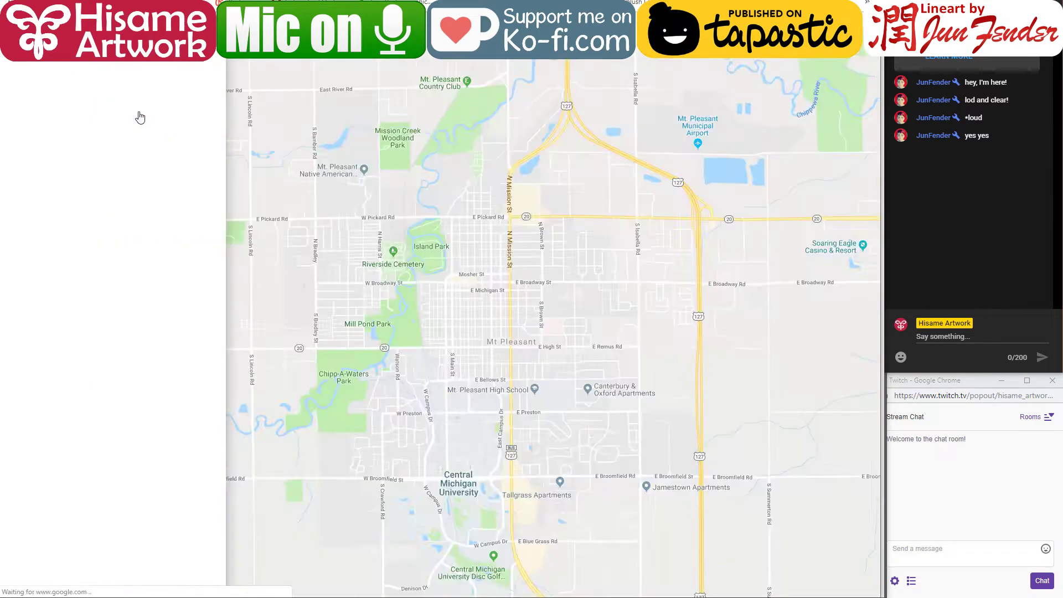
Search the map for Cambridge and go to the UK city
{"action": "left_click", "coordinate": [110, 25]}
{"action": "type", "text": "cam"}
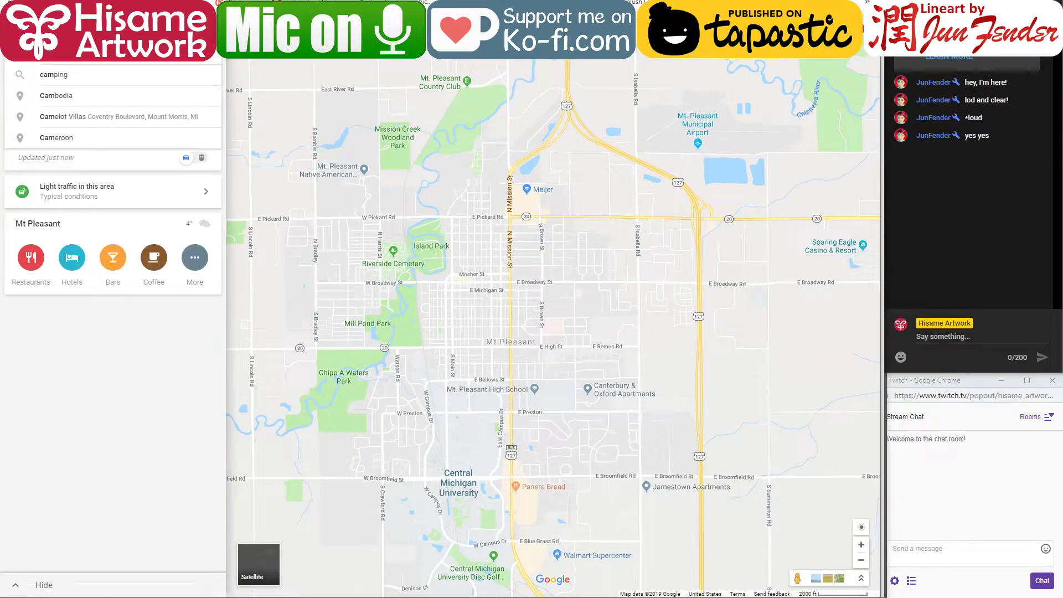
{"action": "type", "text": "bridge"}
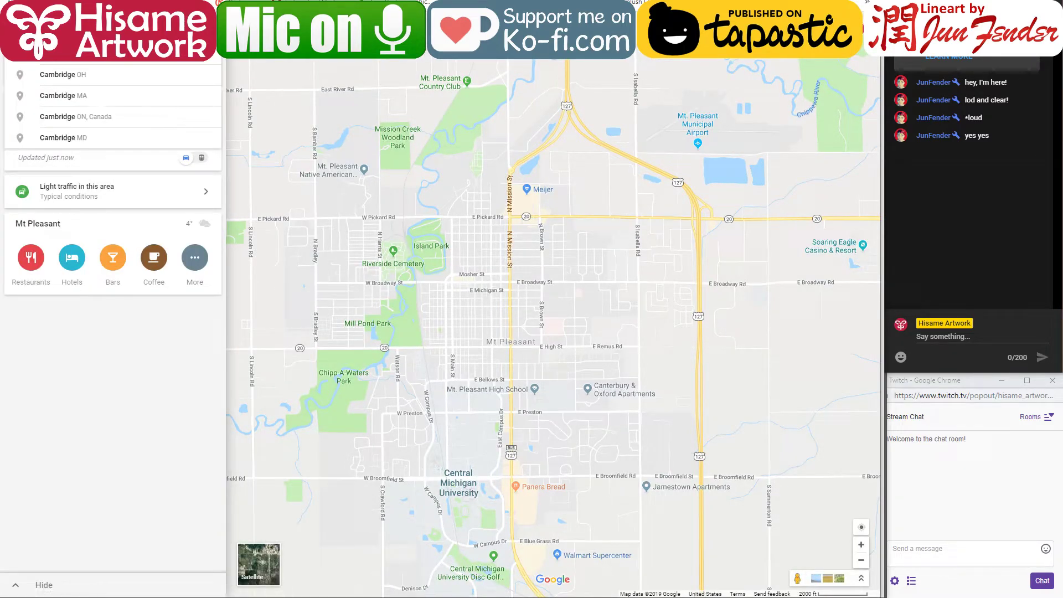
{"action": "key", "text": "Return"}
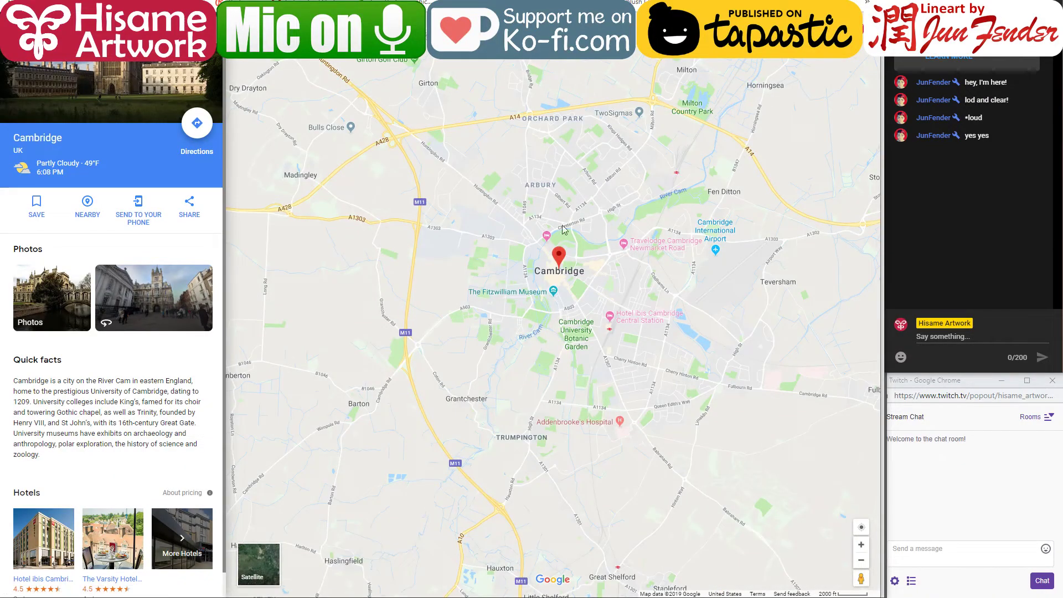
Switch the map to satellite imagery and bring the streets around Pembroke College Library in central Cambridge into view
{"action": "scroll", "coordinate": [568, 260], "scroll_direction": "up", "scroll_amount": 3}
{"action": "scroll", "coordinate": [568, 260], "scroll_direction": "up", "scroll_amount": 3}
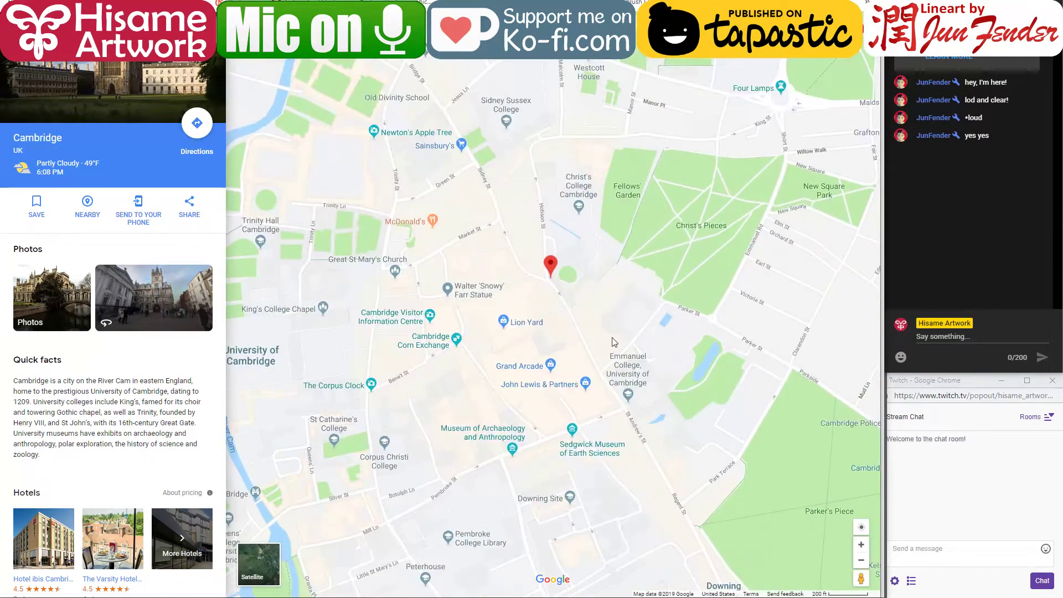
{"action": "scroll", "coordinate": [581, 300], "scroll_direction": "up", "scroll_amount": 1}
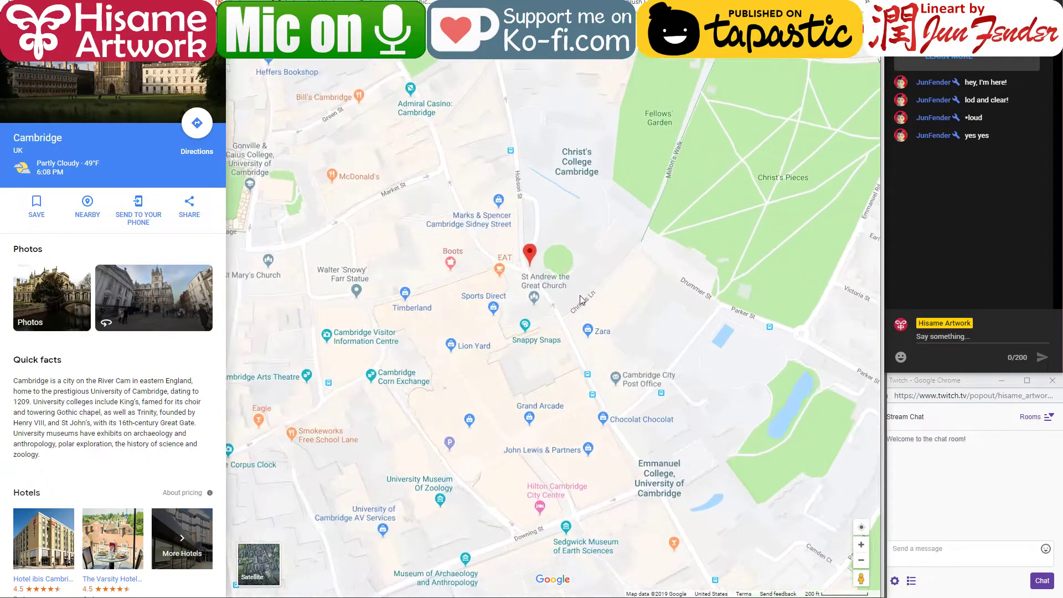
{"action": "left_click_drag", "start_coordinate": [607, 481], "coordinate": [611, 344]}
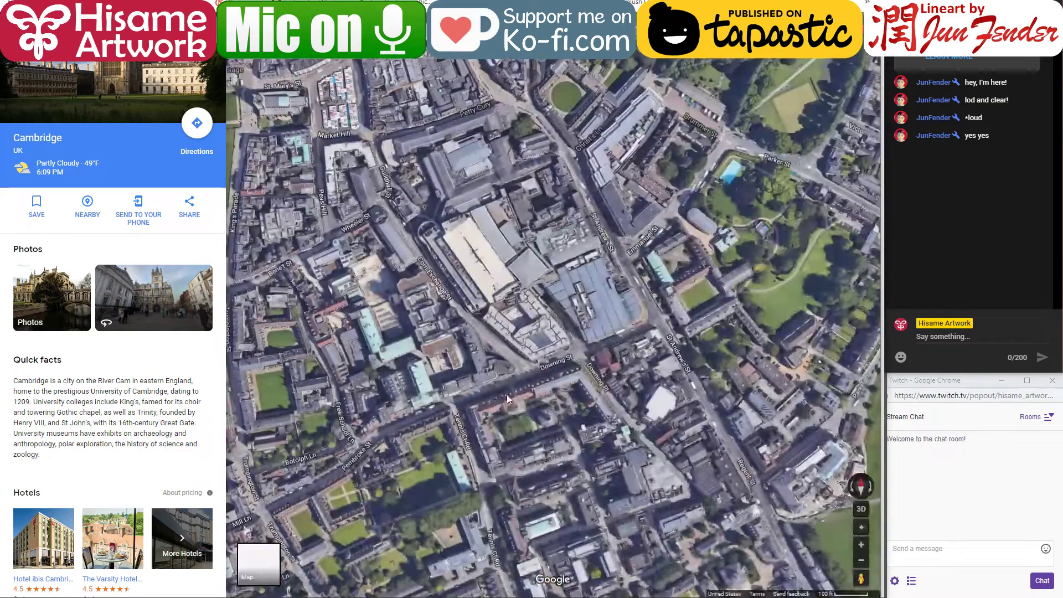
{"action": "left_click_drag", "start_coordinate": [509, 407], "coordinate": [576, 203]}
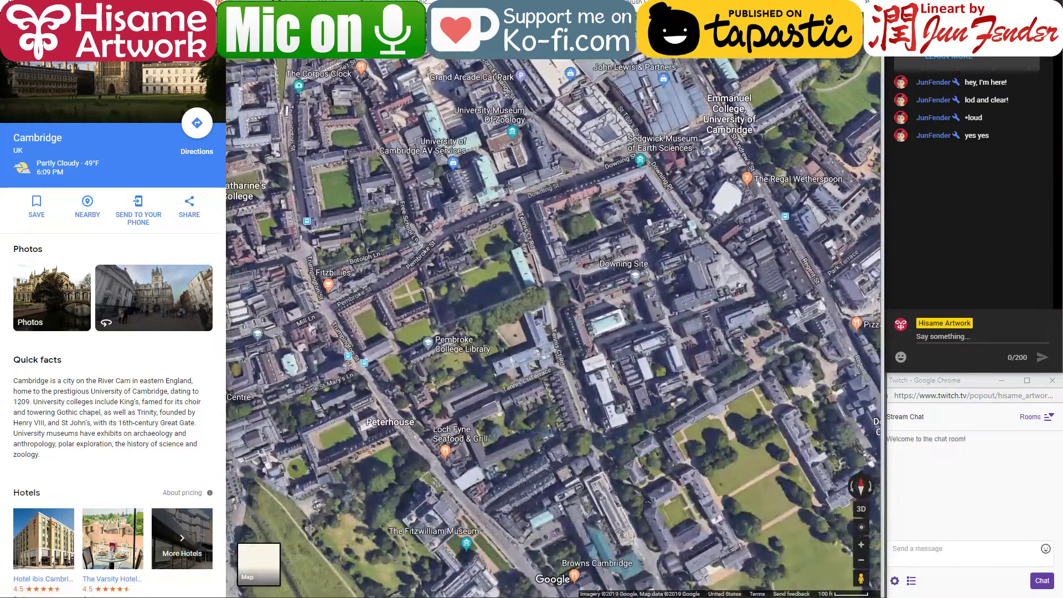
Search the map for the Pembroke library
{"action": "left_click", "coordinate": [88, 29]}
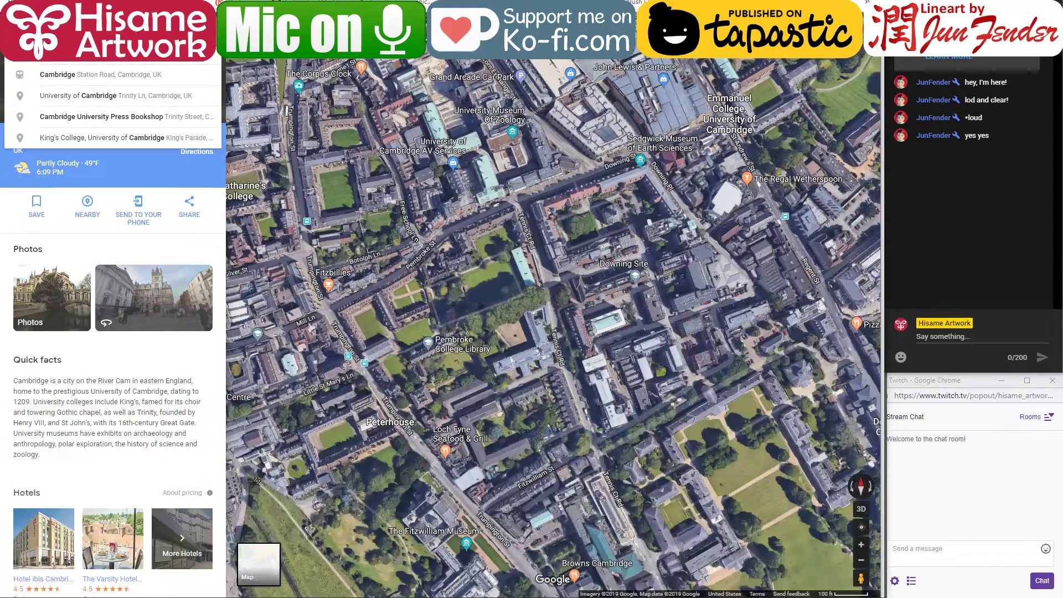
{"action": "type", "text": "Pembroke"}
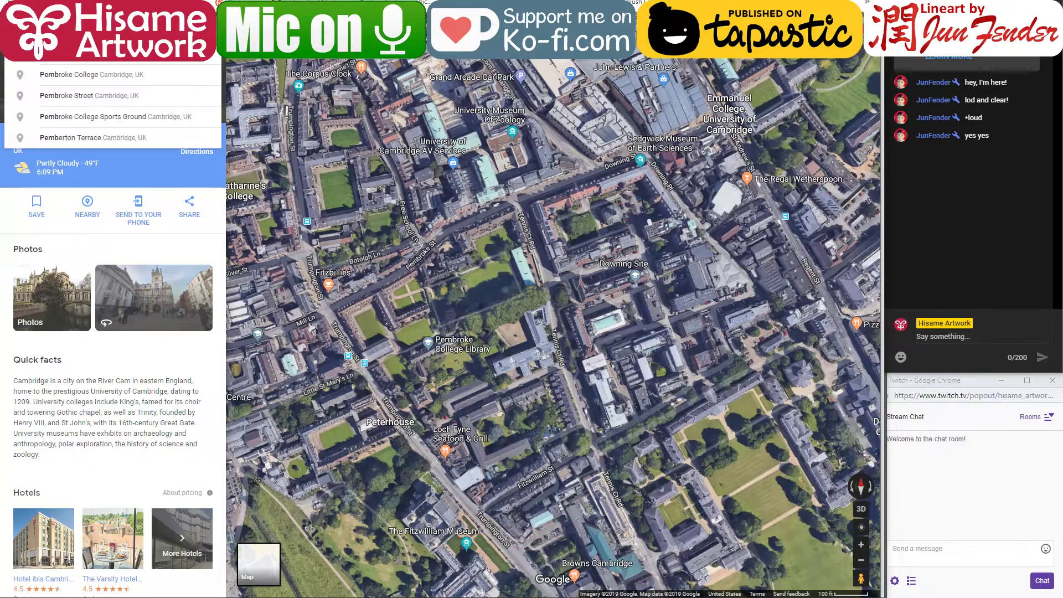
{"action": "type", "text": " library"}
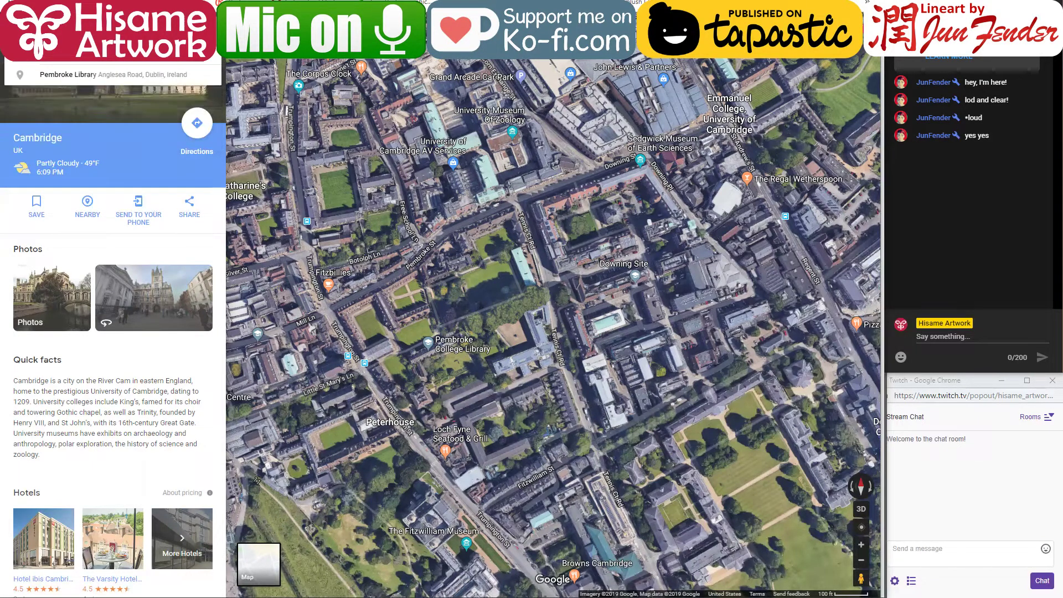
{"action": "type", "text": " cambridge"}
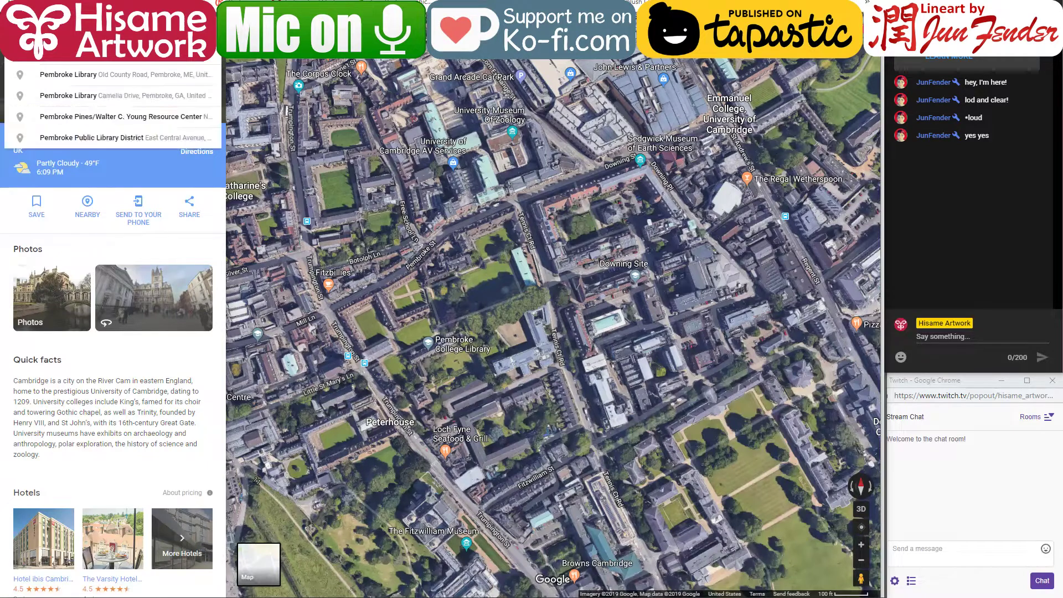
{"action": "key", "text": "Return"}
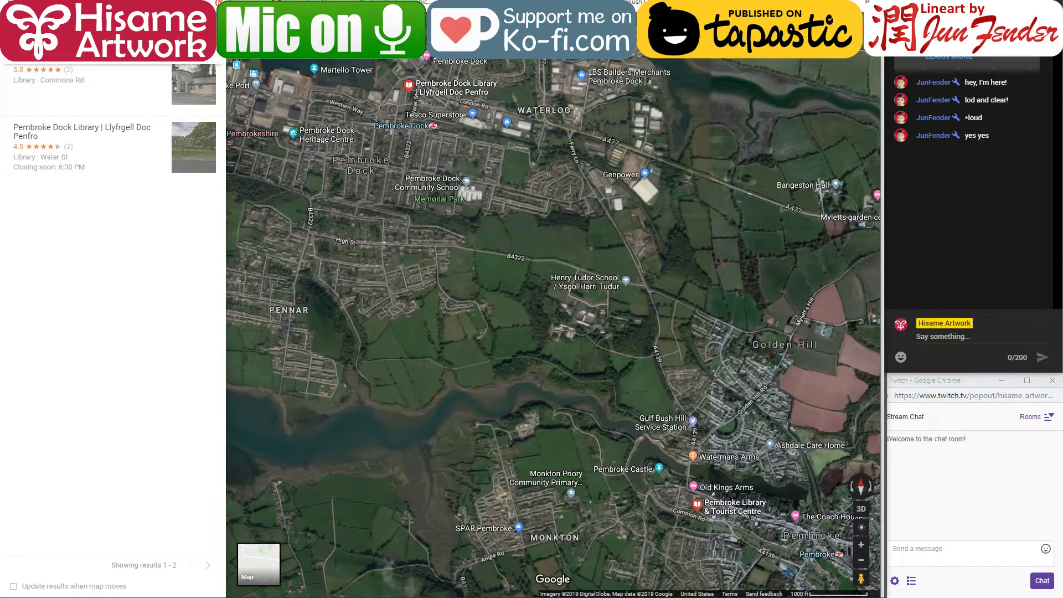
Search for "pembrok library united kingdome" and examine the area around the Pembroke Library & Tourist Centre
{"action": "type", "text": "ca"}
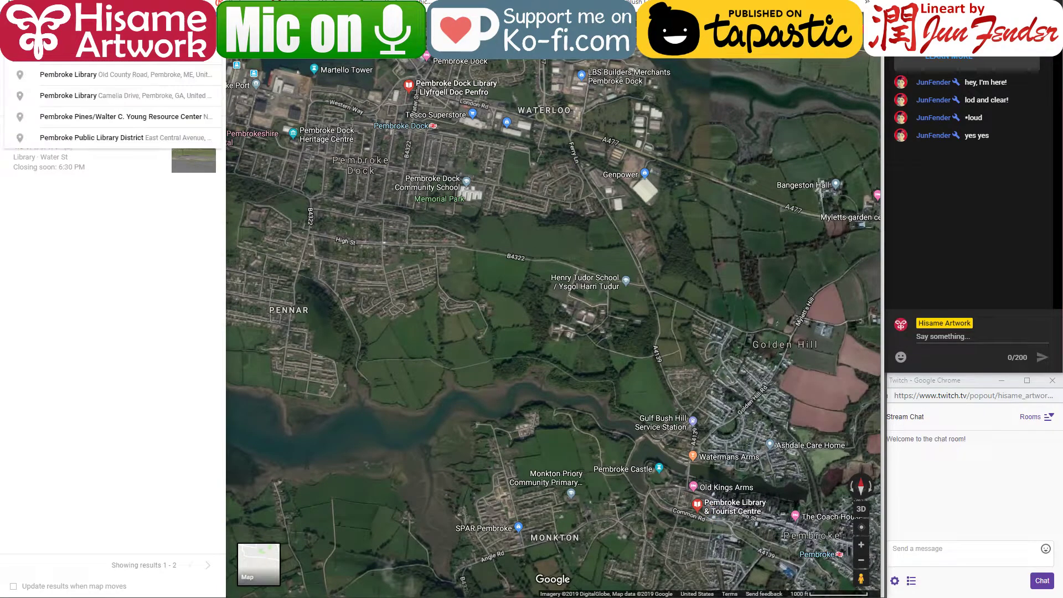
{"action": "type", "text": "s"}
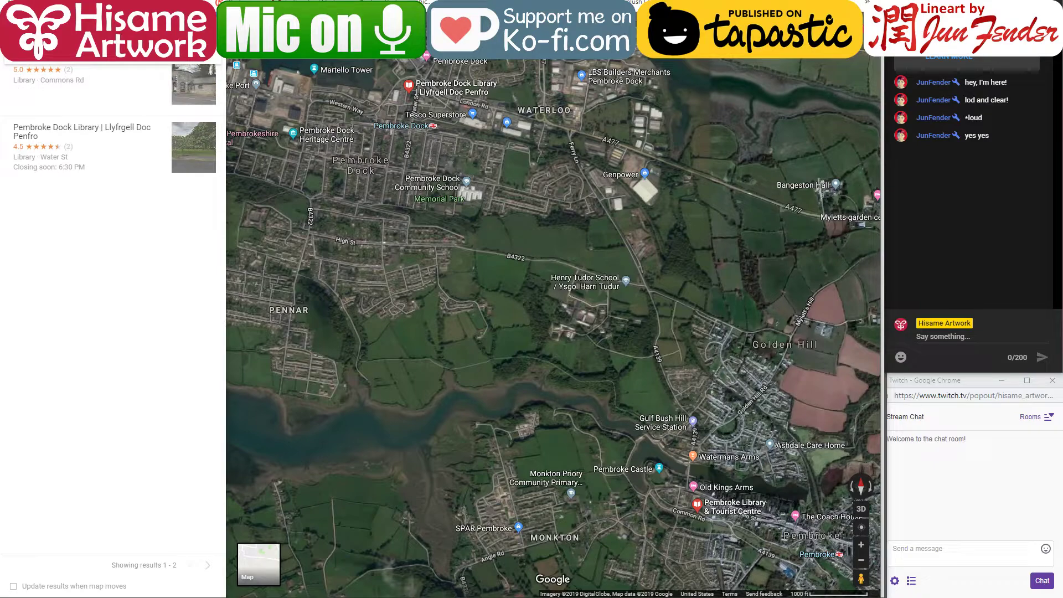
{"action": "key", "text": "Return"}
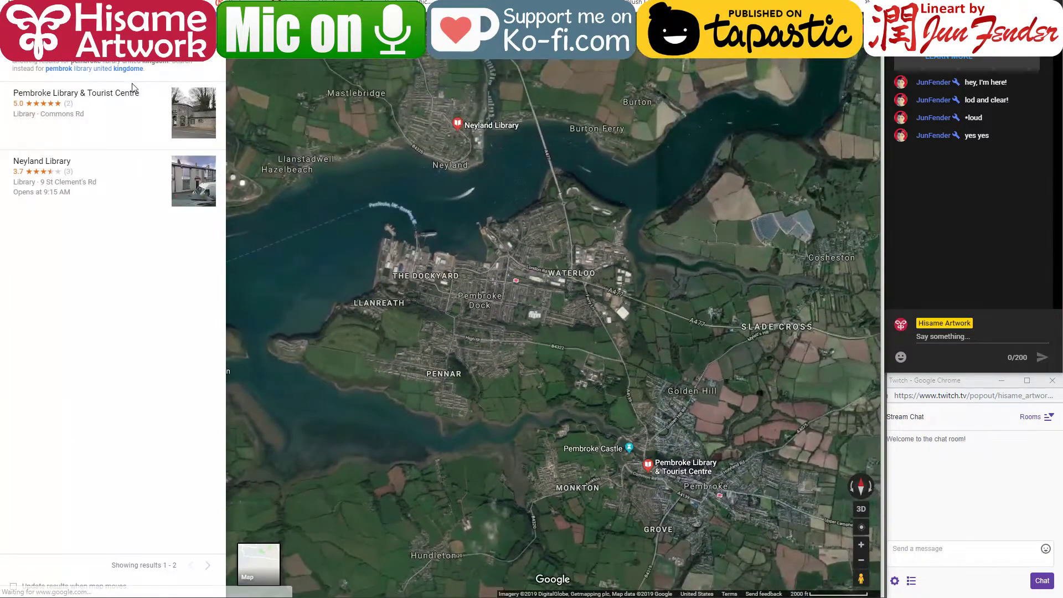
{"action": "scroll", "coordinate": [281, 177], "scroll_direction": "down", "scroll_amount": 2}
{"action": "scroll", "coordinate": [472, 266], "scroll_direction": "down", "scroll_amount": 3}
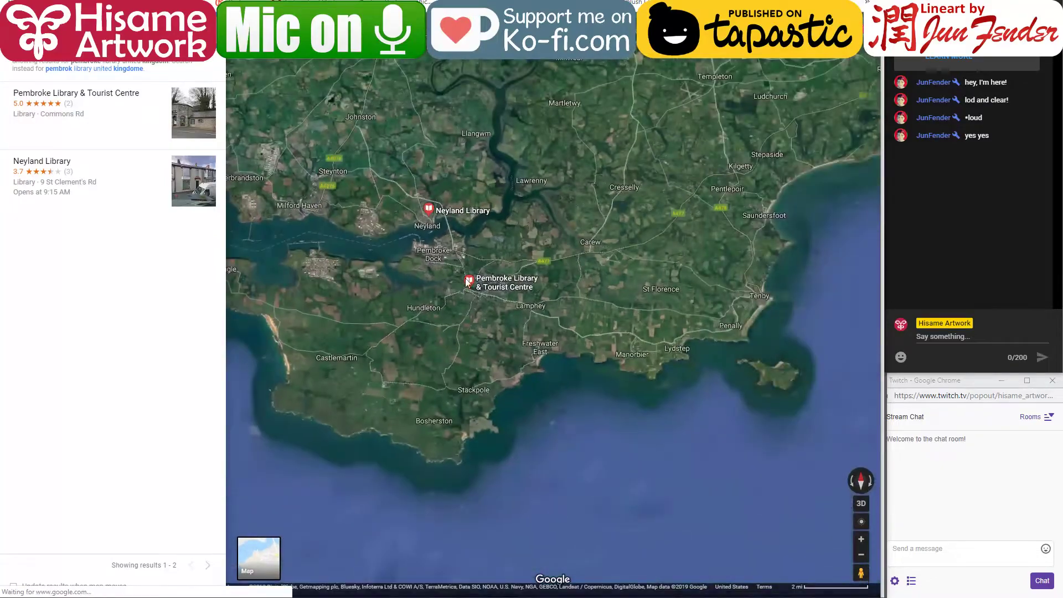
{"action": "left_click_drag", "start_coordinate": [483, 171], "coordinate": [588, 242]}
{"action": "scroll", "coordinate": [622, 400], "scroll_direction": "up", "scroll_amount": 3}
{"action": "scroll", "coordinate": [532, 304], "scroll_direction": "up", "scroll_amount": 5}
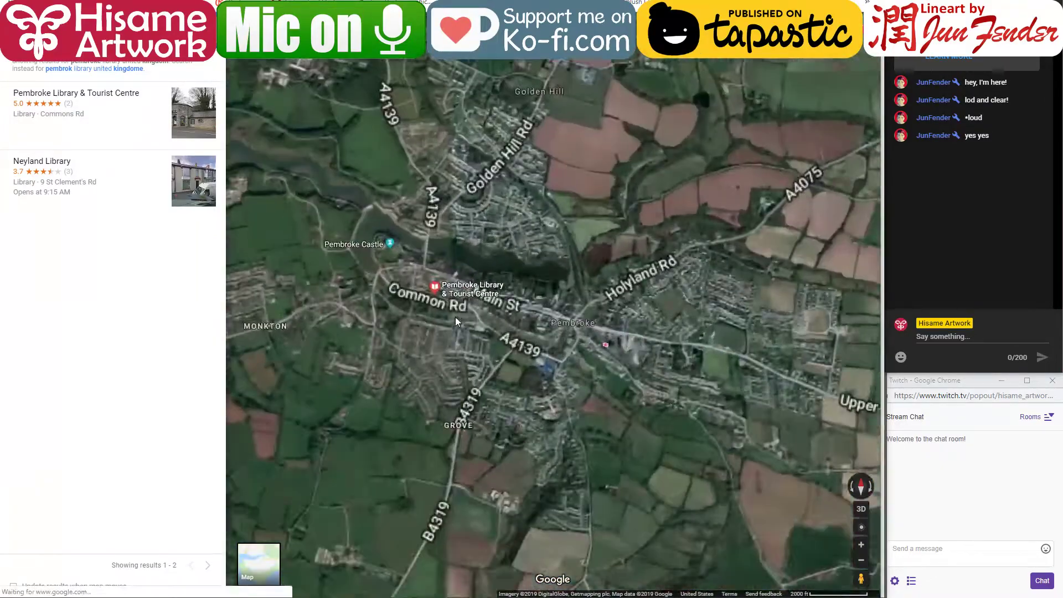
{"action": "scroll", "coordinate": [446, 313], "scroll_direction": "down", "scroll_amount": 5}
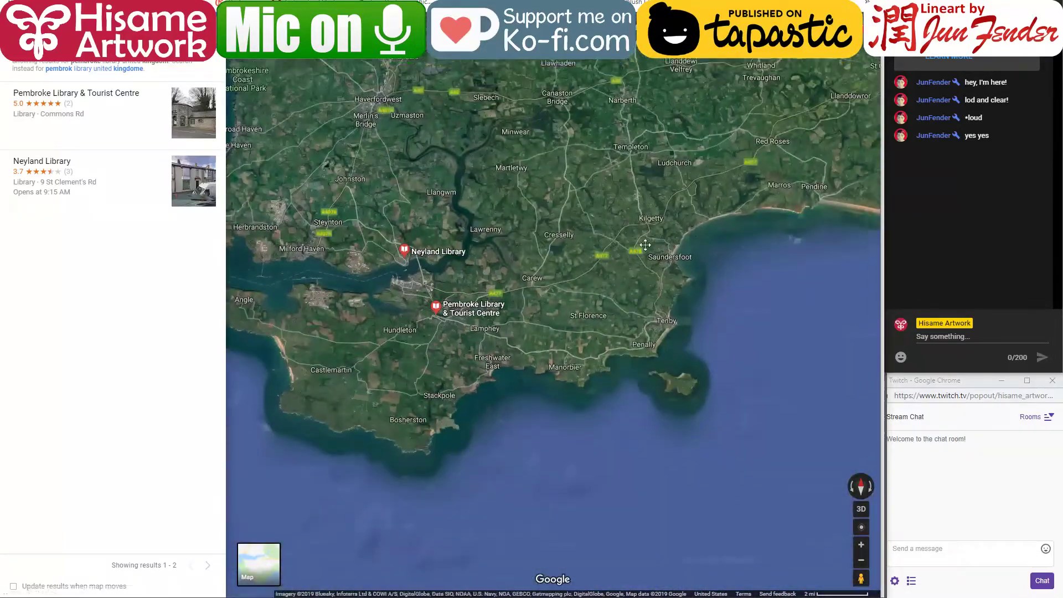
Move the satellite map east from Pembroke to examine the area around Carmarthen and Llanelli
{"action": "left_click_drag", "start_coordinate": [645, 245], "coordinate": [366, 318]}
{"action": "left_click_drag", "start_coordinate": [708, 212], "coordinate": [471, 238]}
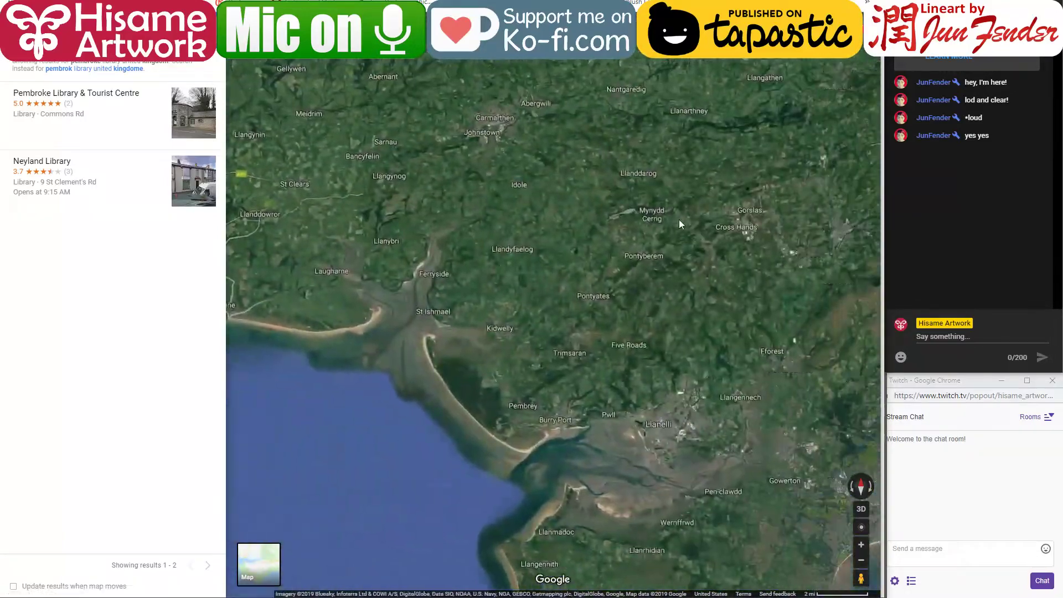
{"action": "left_click_drag", "start_coordinate": [679, 220], "coordinate": [570, 227]}
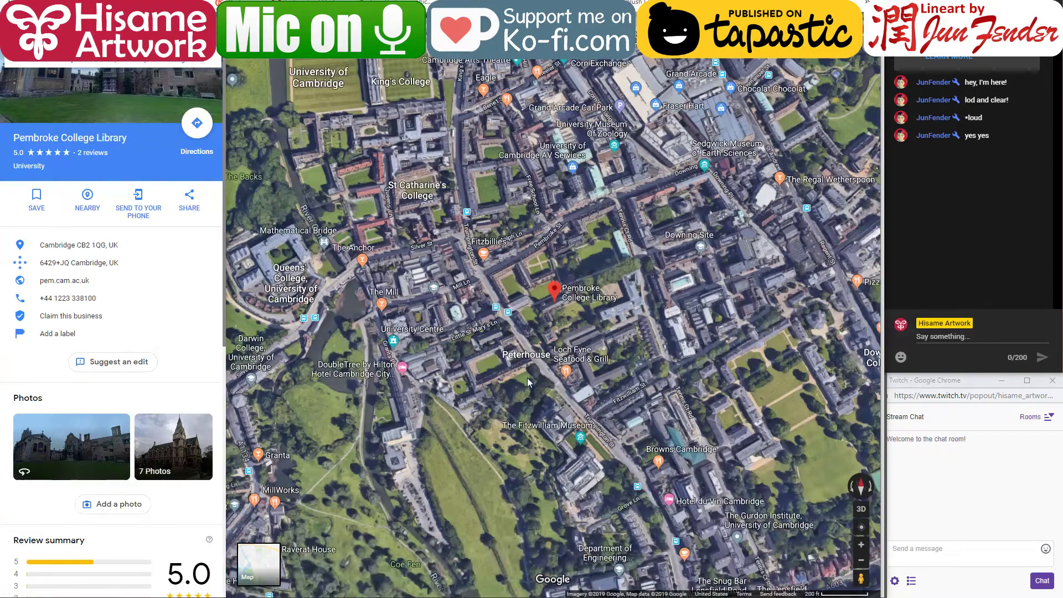
Examine the streets around Pembroke College Library in Cambridge and bring Trumpington St near Little St Mary's Ln into close view
{"action": "scroll", "coordinate": [462, 420], "scroll_direction": "down", "scroll_amount": 1}
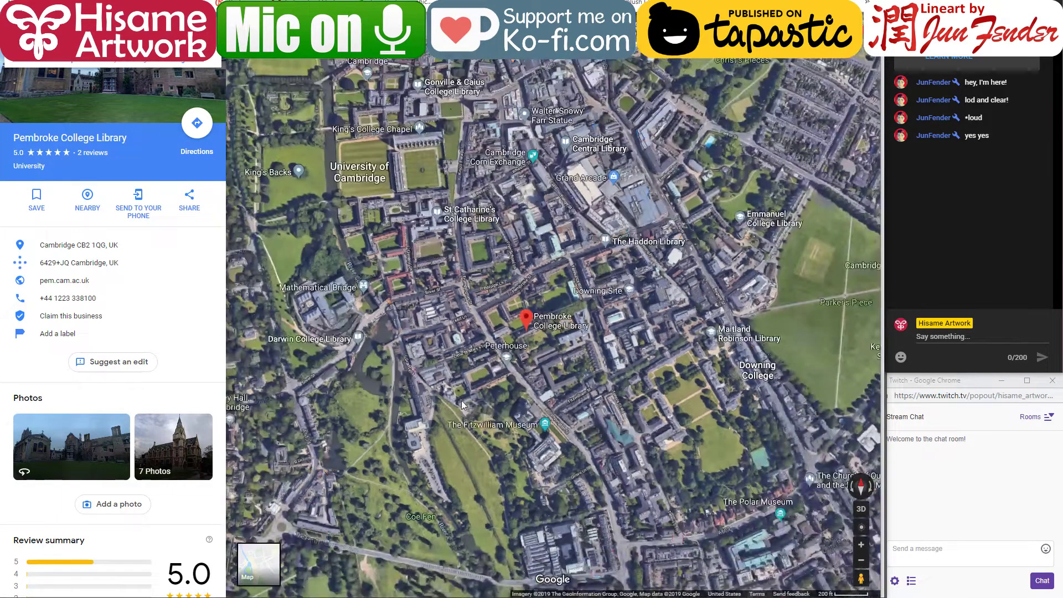
{"action": "left_click_drag", "start_coordinate": [459, 399], "coordinate": [543, 302]}
{"action": "scroll", "coordinate": [636, 212], "scroll_direction": "up", "scroll_amount": 5}
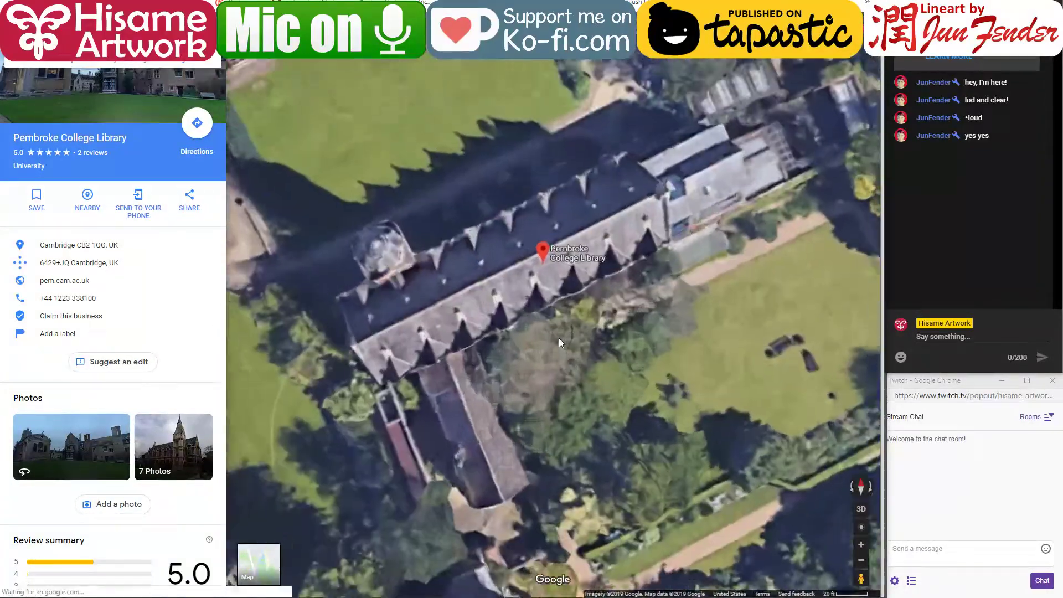
{"action": "left_click_drag", "start_coordinate": [578, 352], "coordinate": [807, 134]}
{"action": "scroll", "coordinate": [595, 307], "scroll_direction": "down", "scroll_amount": 1}
{"action": "left_click_drag", "start_coordinate": [425, 344], "coordinate": [602, 415]}
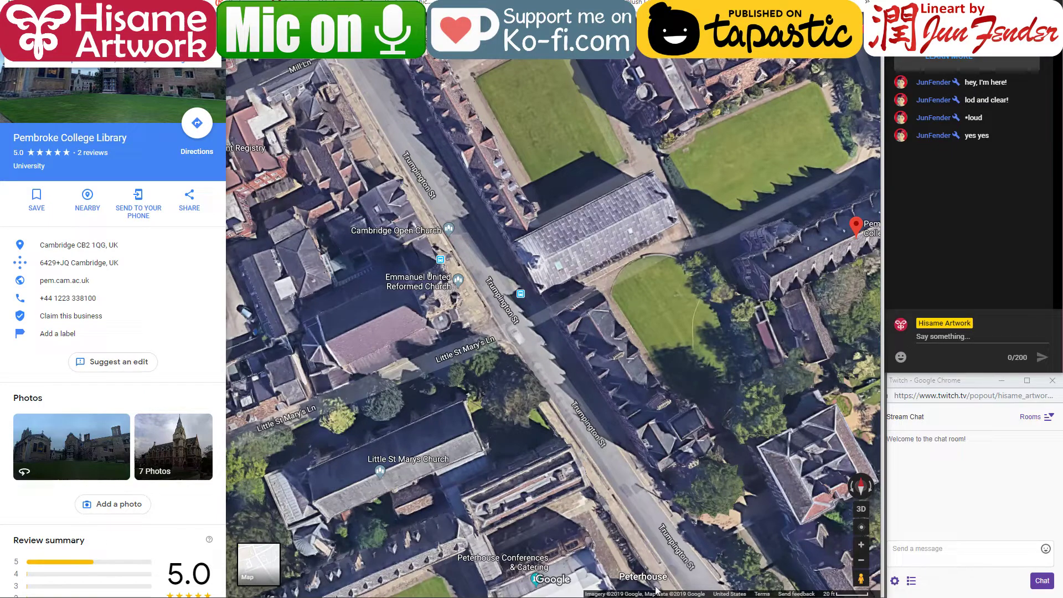
Enter Street View at the corner of Trumpington St and Little St Mary's Ln and move down the lane
{"action": "left_click_drag", "start_coordinate": [857, 578], "coordinate": [508, 297]}
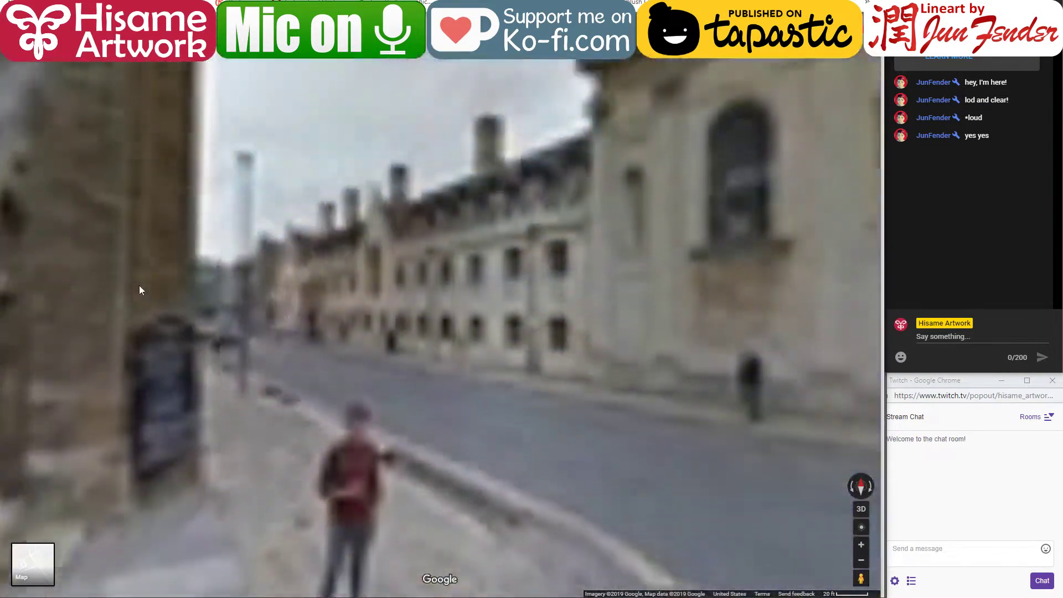
{"action": "left_click_drag", "start_coordinate": [124, 287], "coordinate": [443, 289]}
{"action": "left_click_drag", "start_coordinate": [223, 290], "coordinate": [490, 271]}
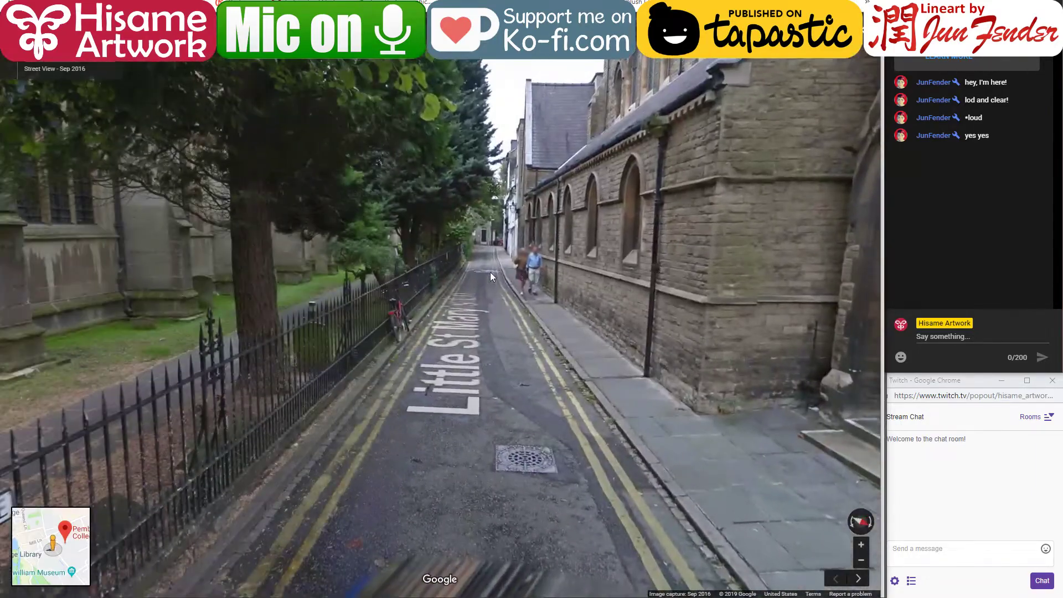
{"action": "left_click", "coordinate": [490, 272]}
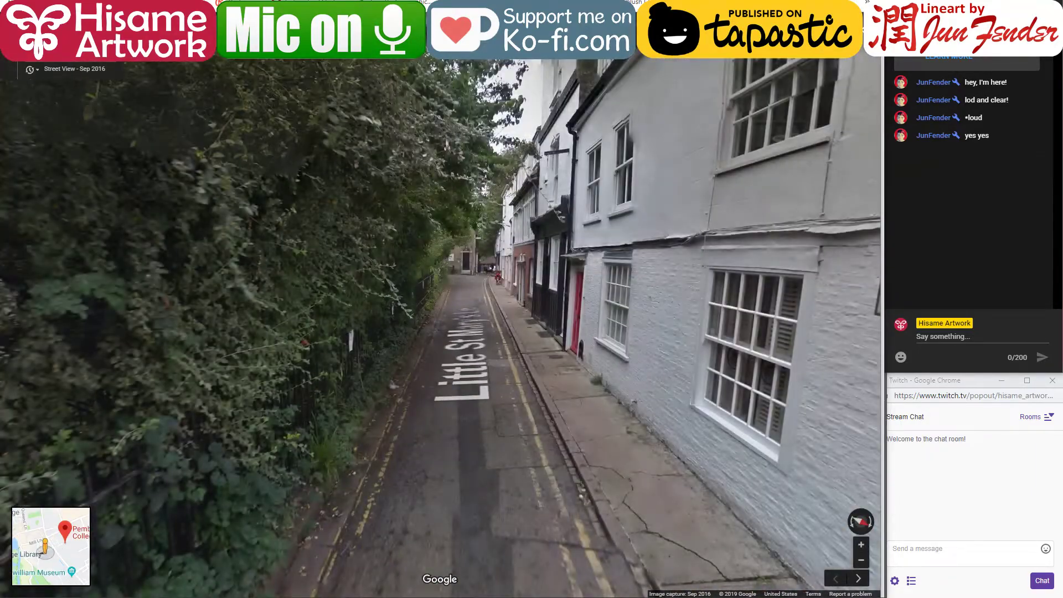
Go back to the street corner and look around from the church to the gated entrance across Trumpington St
{"action": "left_click", "coordinate": [11, 11]}
{"action": "left_click", "coordinate": [11, 11]}
{"action": "left_click_drag", "start_coordinate": [130, 256], "coordinate": [471, 243]}
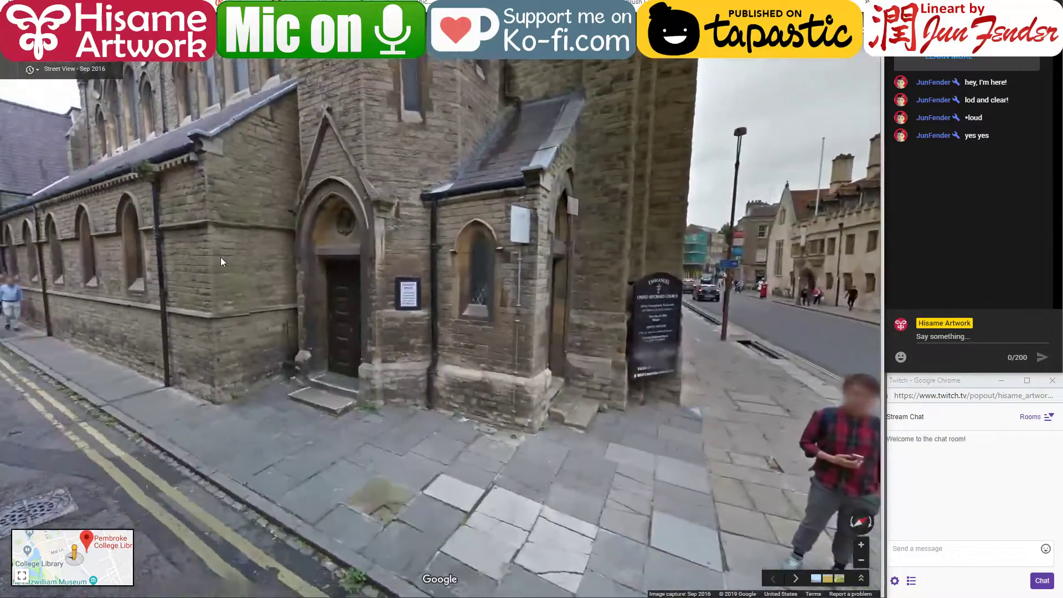
{"action": "left_click_drag", "start_coordinate": [220, 257], "coordinate": [499, 213]}
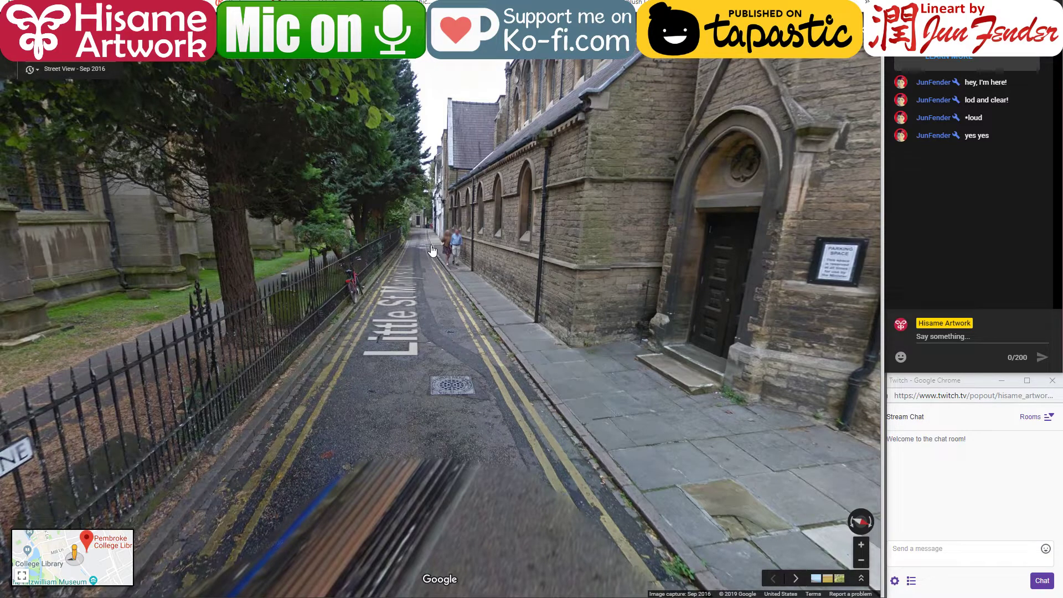
{"action": "left_click_drag", "start_coordinate": [712, 253], "coordinate": [224, 239]}
{"action": "left_click_drag", "start_coordinate": [647, 252], "coordinate": [221, 258]}
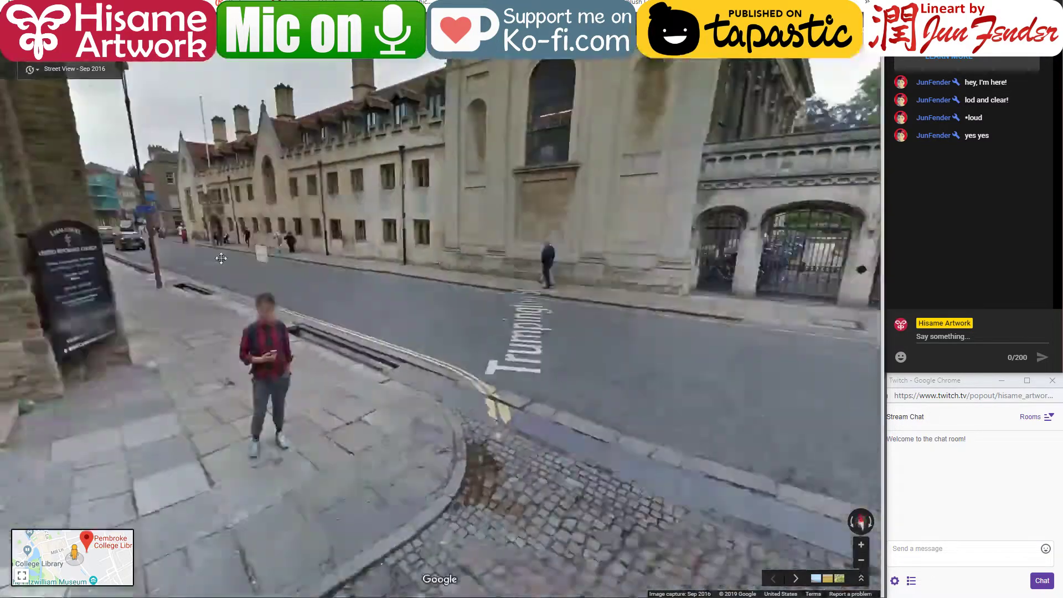
{"action": "left_click_drag", "start_coordinate": [587, 253], "coordinate": [483, 288]}
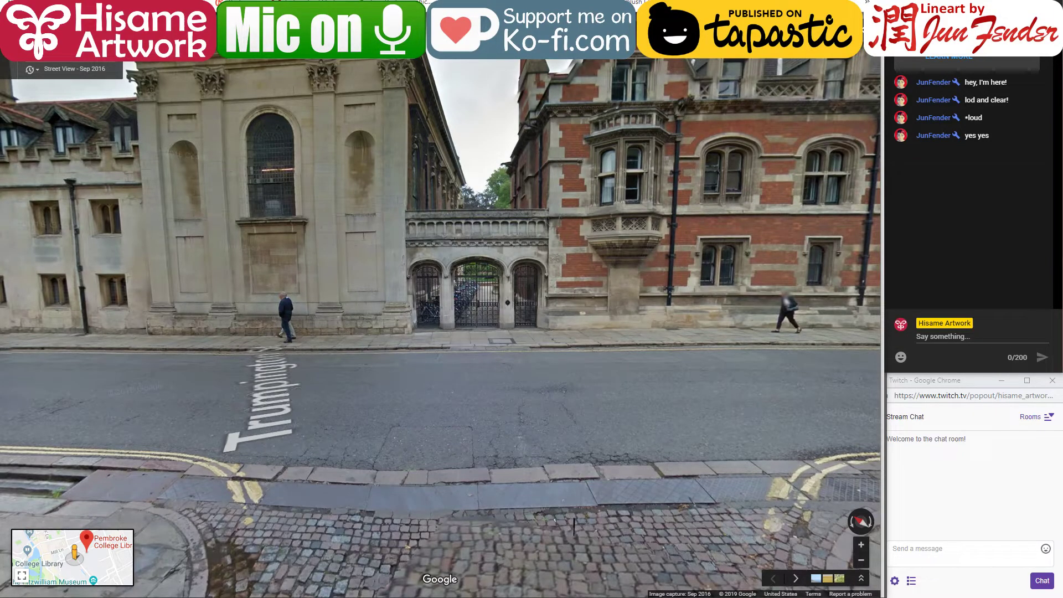
Return to the map, enter Street View in the Pembroke College courtyard, and turn to the brick building's arched wooden door
{"action": "left_click", "coordinate": [10, 28]}
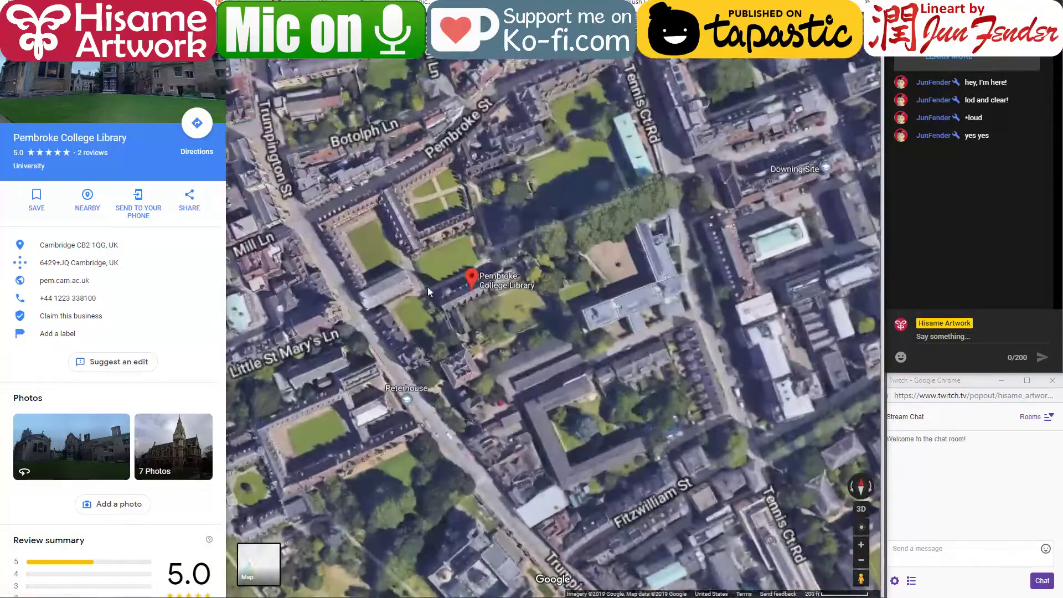
{"action": "scroll", "coordinate": [428, 292], "scroll_direction": "up", "scroll_amount": 2}
{"action": "scroll", "coordinate": [428, 291], "scroll_direction": "up", "scroll_amount": 1}
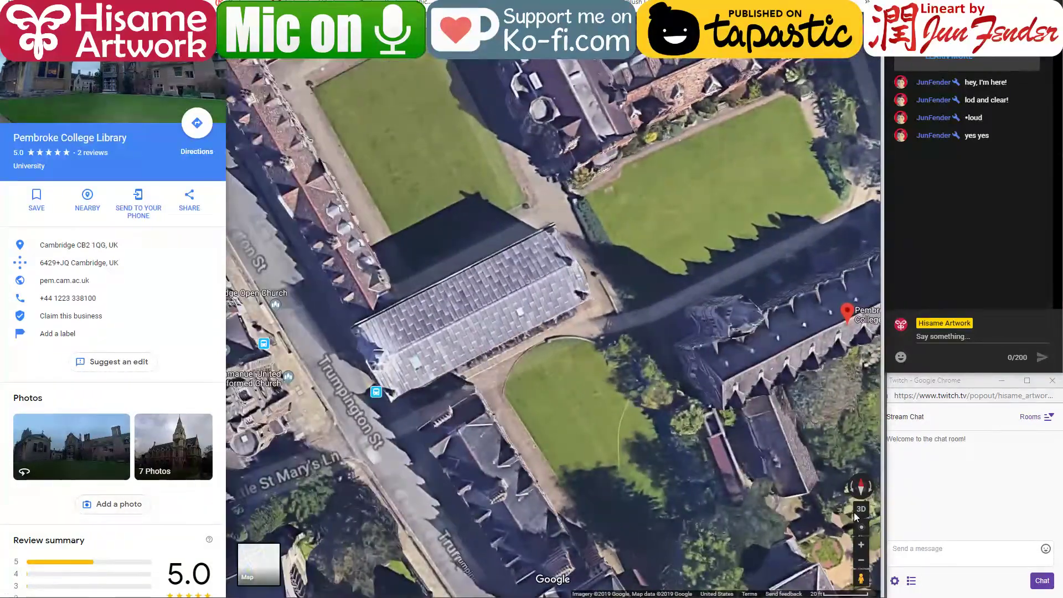
{"action": "left_click_drag", "start_coordinate": [861, 579], "coordinate": [605, 297]}
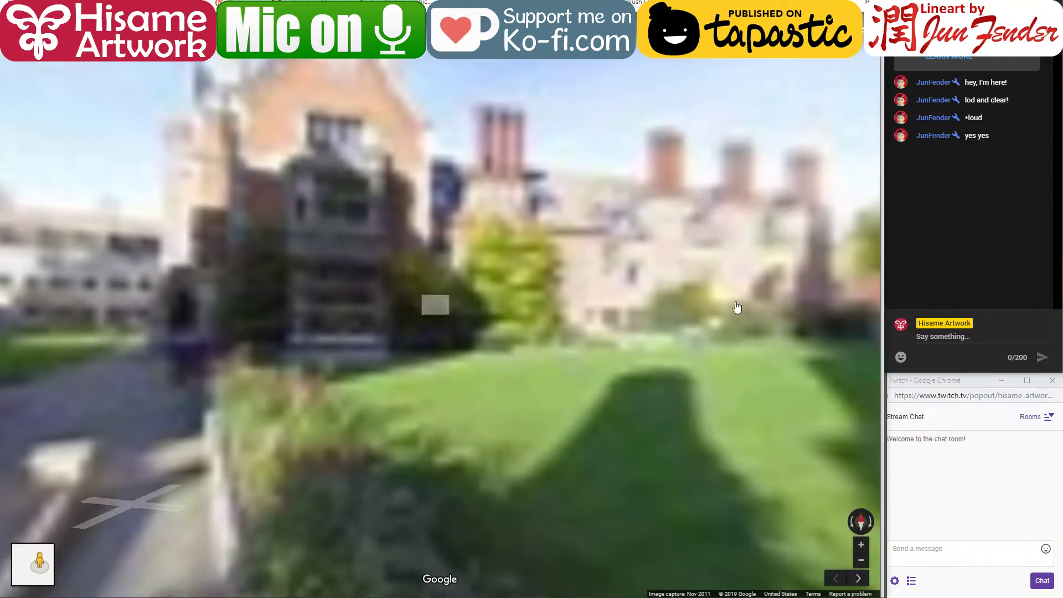
{"action": "left_click_drag", "start_coordinate": [734, 305], "coordinate": [360, 282]}
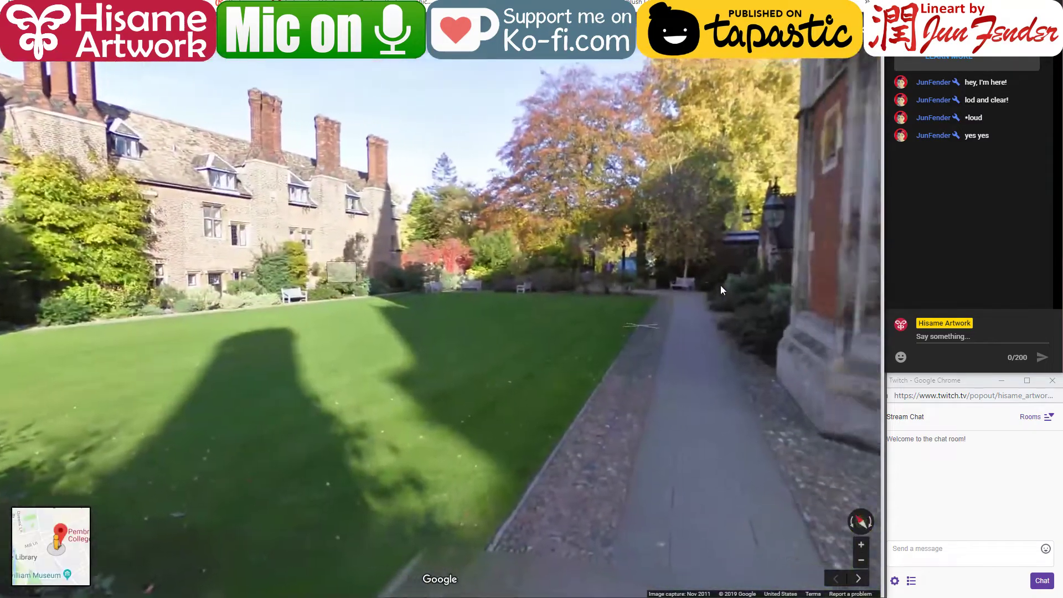
{"action": "left_click_drag", "start_coordinate": [720, 285], "coordinate": [365, 244]}
{"action": "left_click_drag", "start_coordinate": [705, 249], "coordinate": [401, 280]}
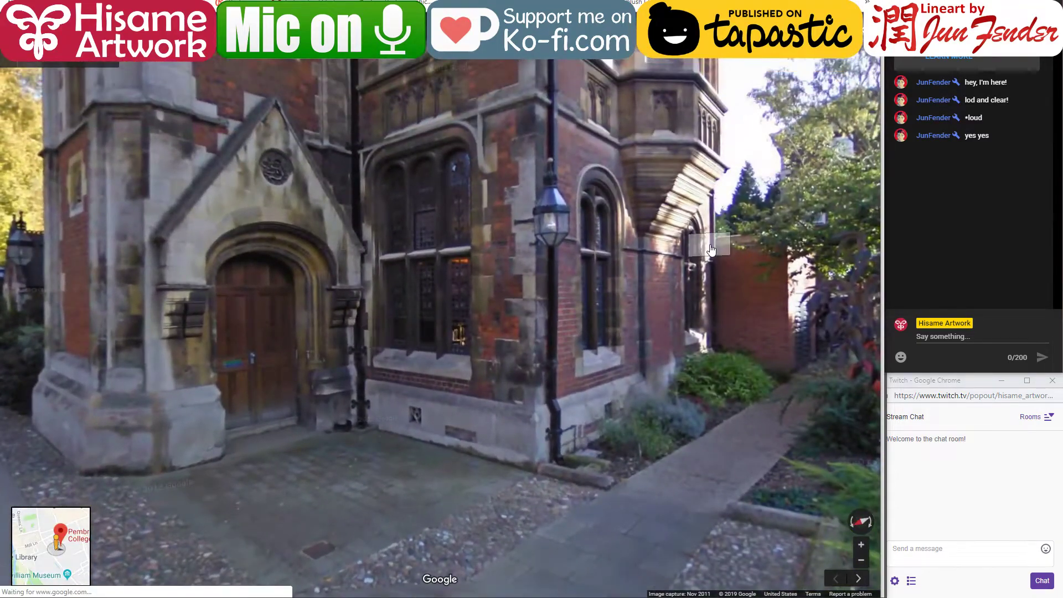
Switch to the page 113 comic sketch to check its panels, then return to Street View and face north
{"action": "mouse_move", "coordinate": [791, 597]}
{"action": "left_click", "coordinate": [755, 550]}
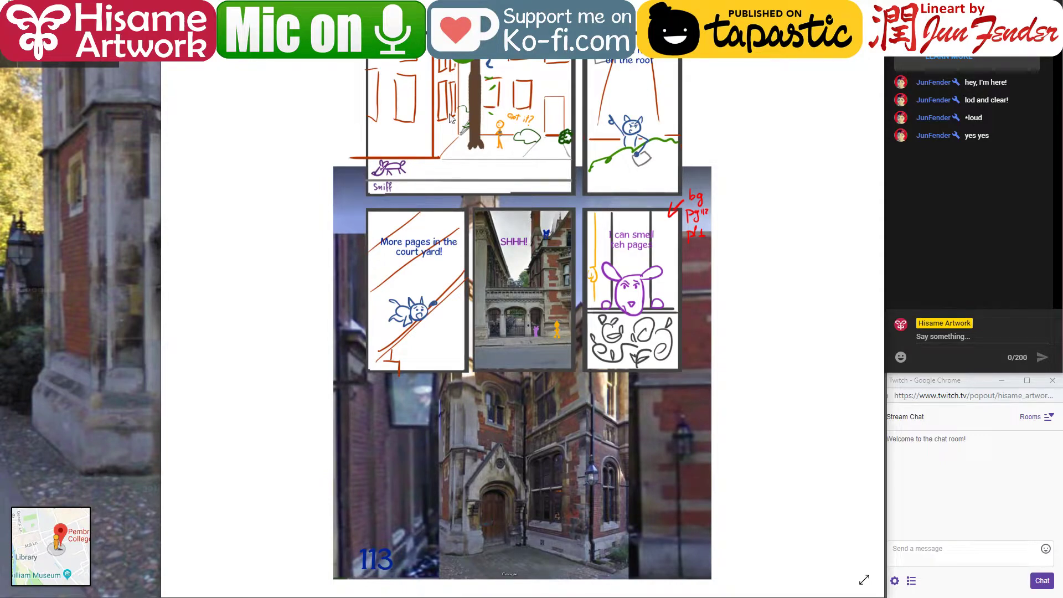
{"action": "key", "text": "super+Down"}
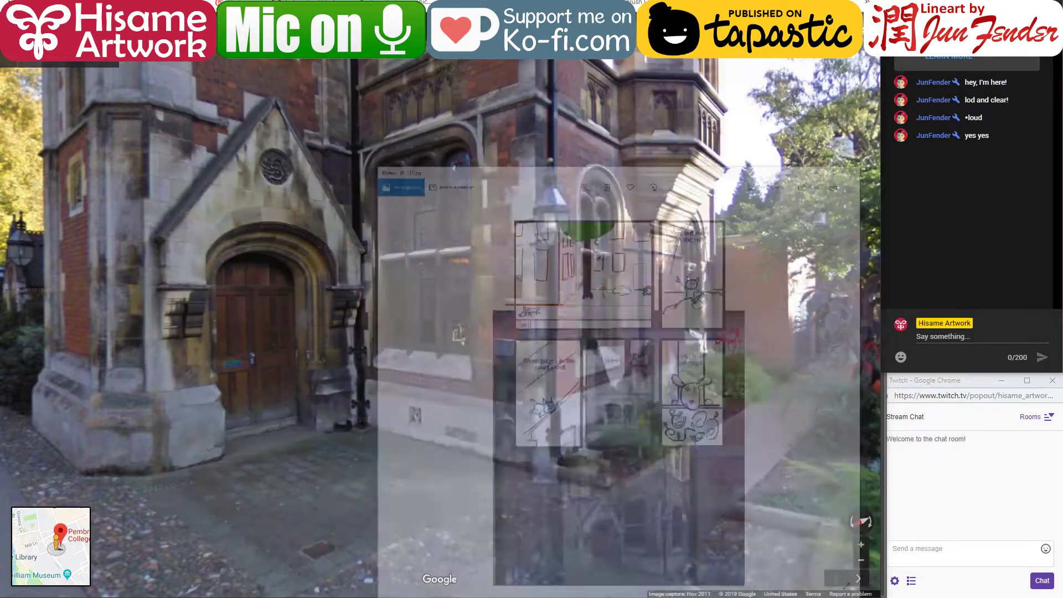
{"action": "left_click", "coordinate": [860, 522]}
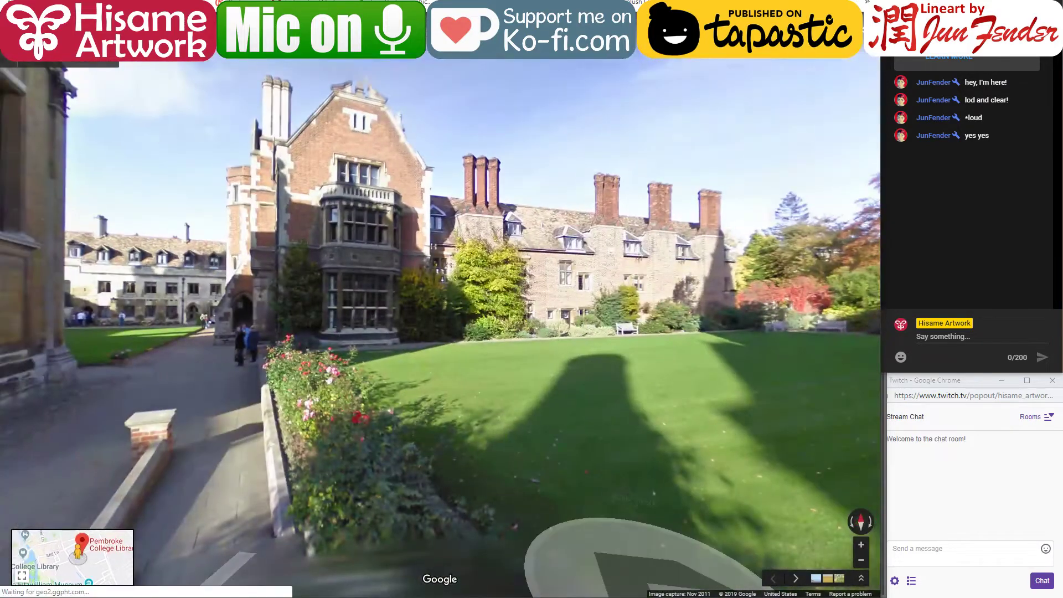
Leave Street View and follow Trumpington St southeast on the satellite map to the stretch past Peterhouse
{"action": "left_click", "coordinate": [8, 27]}
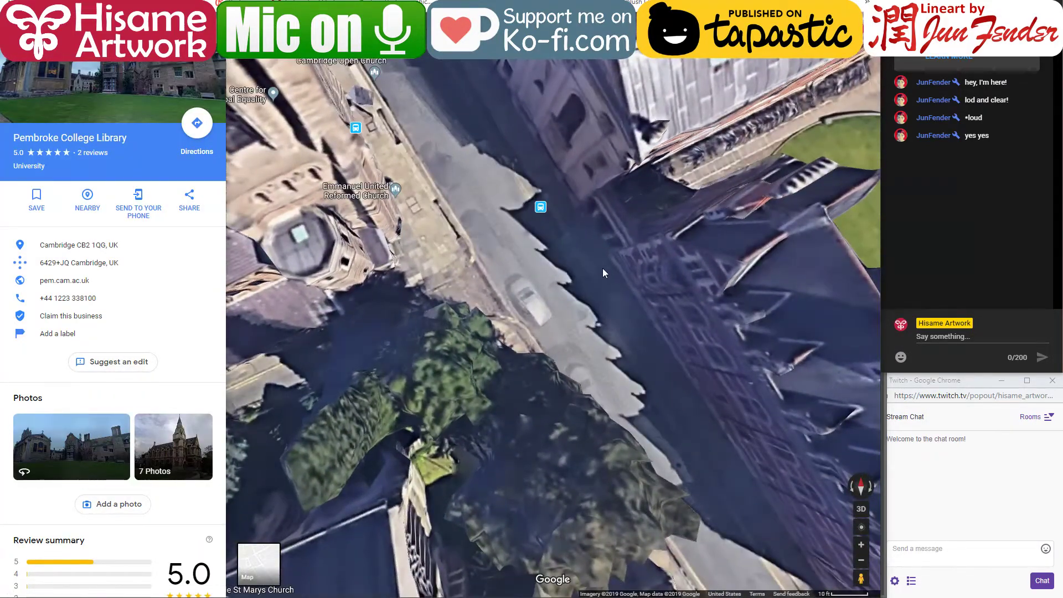
{"action": "left_click_drag", "start_coordinate": [602, 268], "coordinate": [520, 288]}
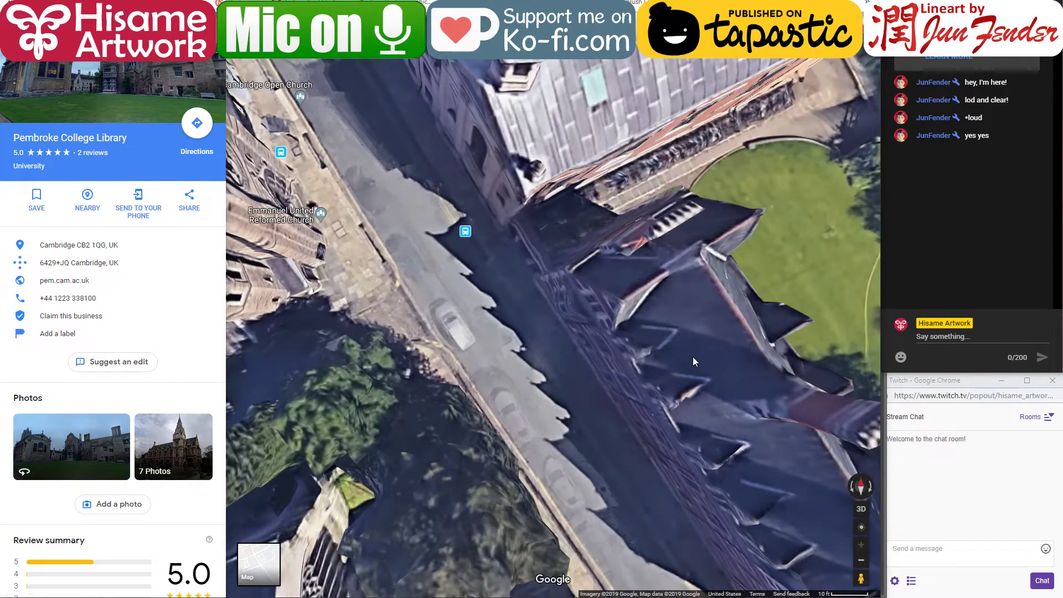
{"action": "left_click_drag", "start_coordinate": [695, 361], "coordinate": [453, 268]}
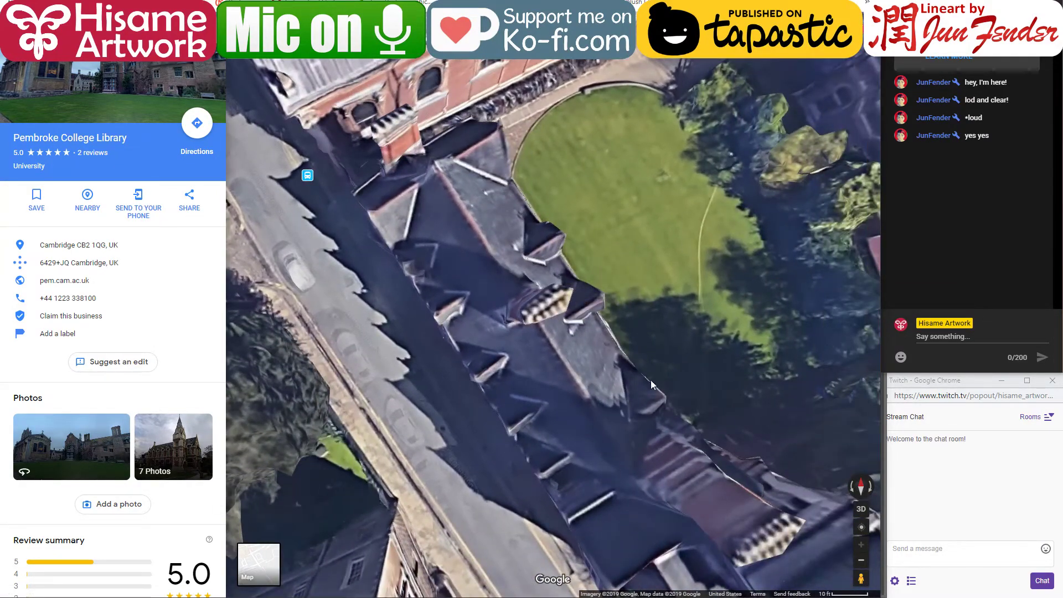
{"action": "left_click_drag", "start_coordinate": [355, 247], "coordinate": [452, 163]}
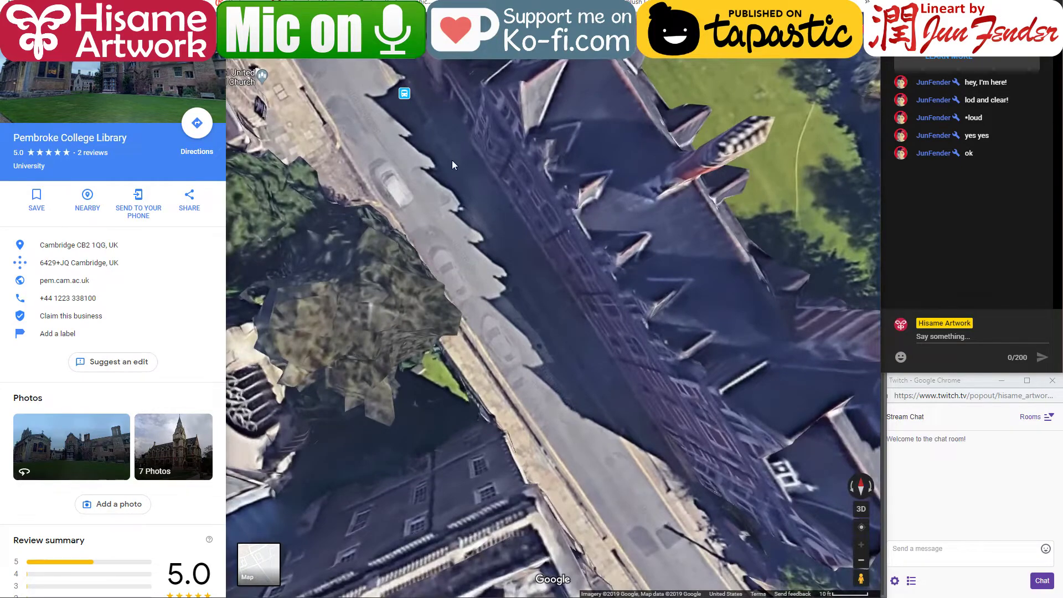
{"action": "scroll", "coordinate": [539, 329], "scroll_direction": "down", "scroll_amount": 3}
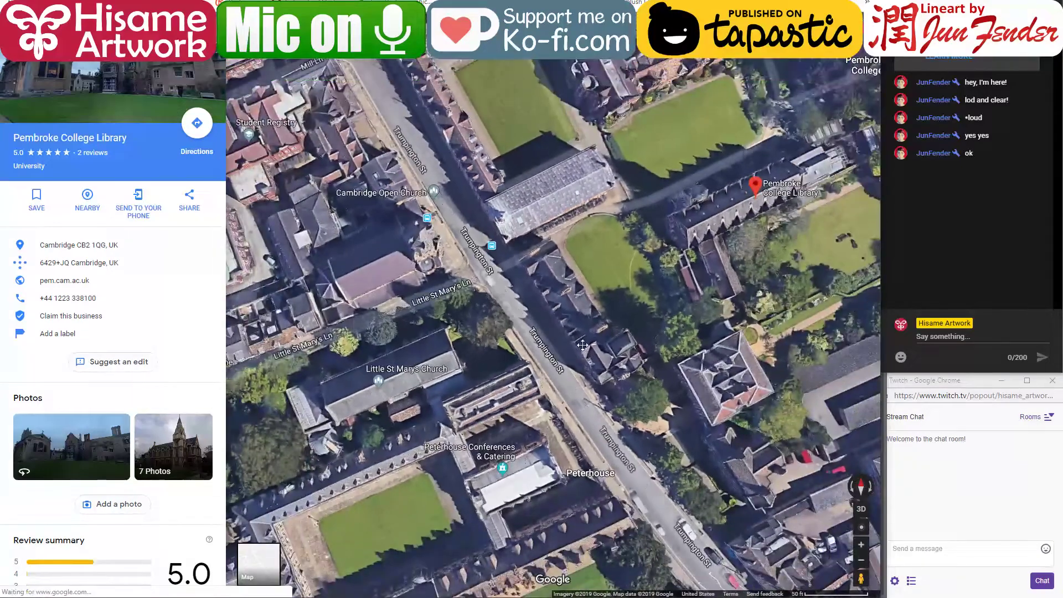
{"action": "left_click_drag", "start_coordinate": [582, 345], "coordinate": [532, 288]}
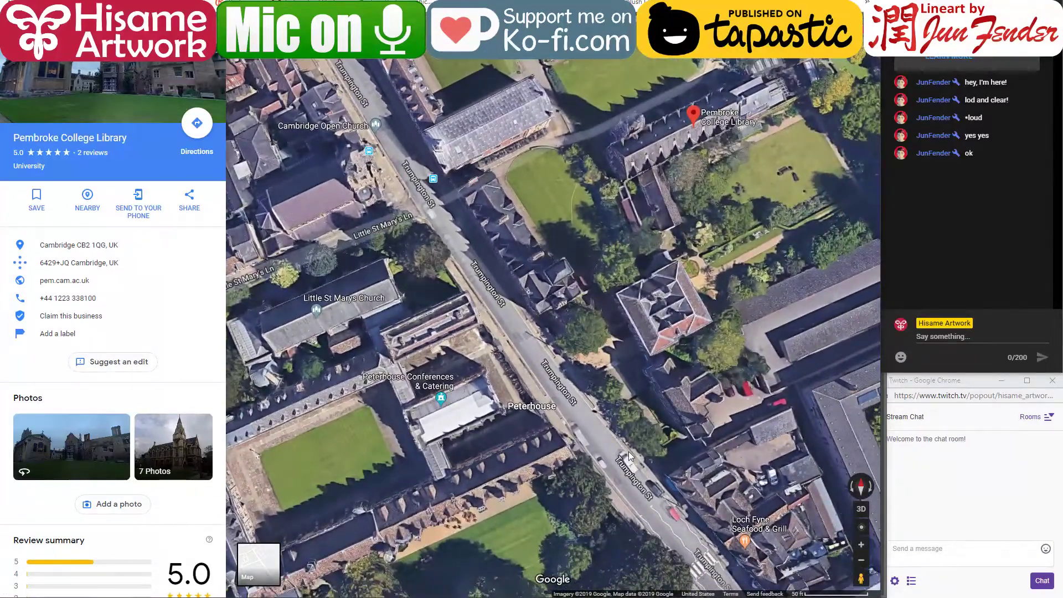
{"action": "left_click_drag", "start_coordinate": [631, 457], "coordinate": [569, 407]}
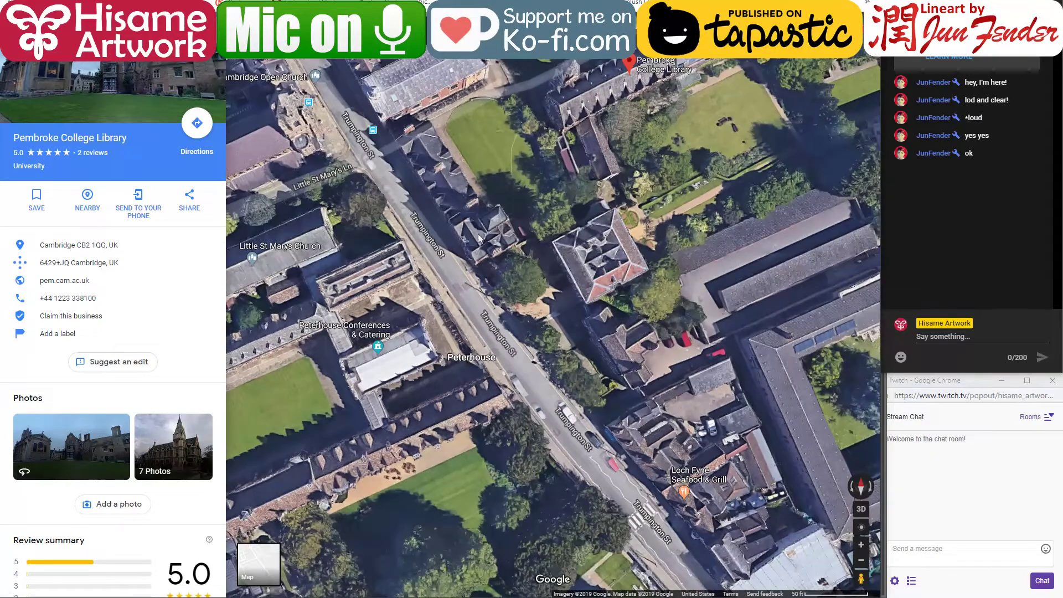
Enter Street View on Trumpington St near Peterhouse and turn to the blossoming tree in front of the brick building
{"action": "mouse_move", "coordinate": [370, 136]}
{"action": "left_click_drag", "start_coordinate": [859, 577], "coordinate": [585, 445]}
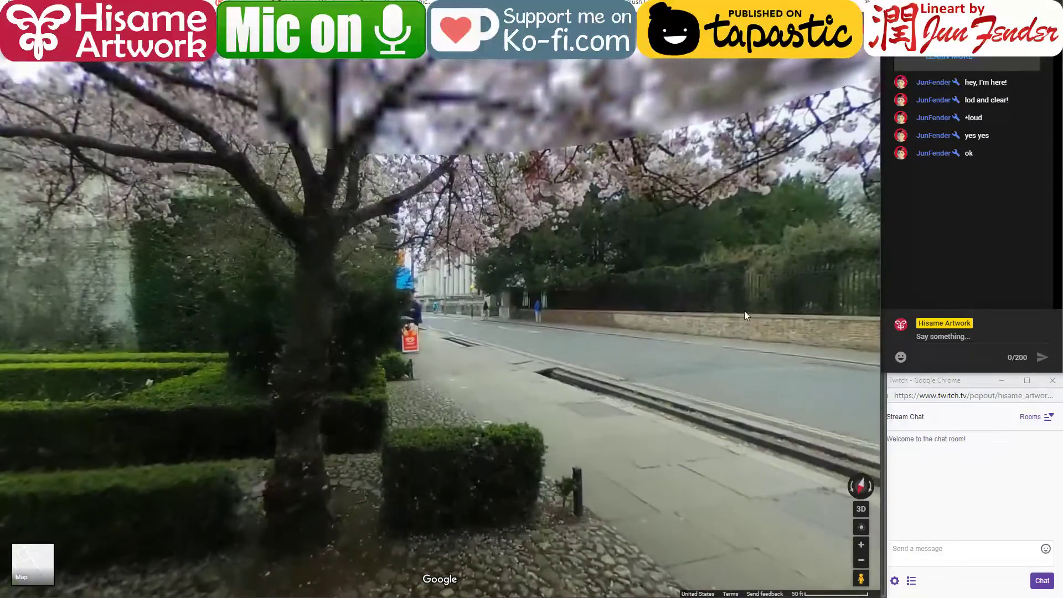
{"action": "left_click_drag", "start_coordinate": [752, 284], "coordinate": [221, 289]}
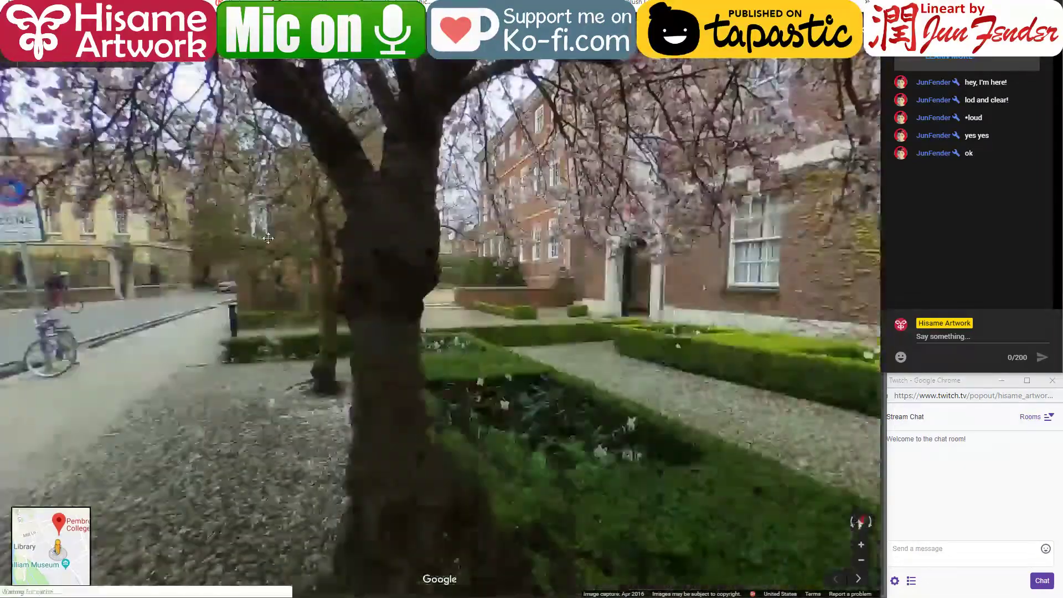
{"action": "left_click_drag", "start_coordinate": [659, 261], "coordinate": [775, 252]}
{"action": "left_click_drag", "start_coordinate": [618, 238], "coordinate": [408, 326]}
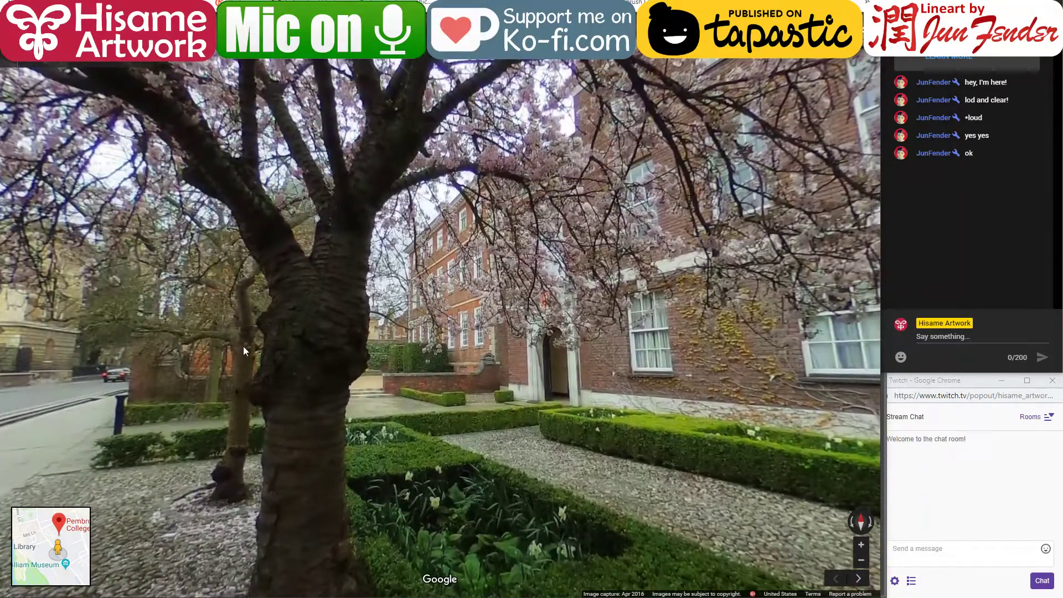
Compare viewing angles around the blossoming tree, between the street with the parked bicycle and the brick building's doorway
{"action": "left_click_drag", "start_coordinate": [659, 305], "coordinate": [788, 287]}
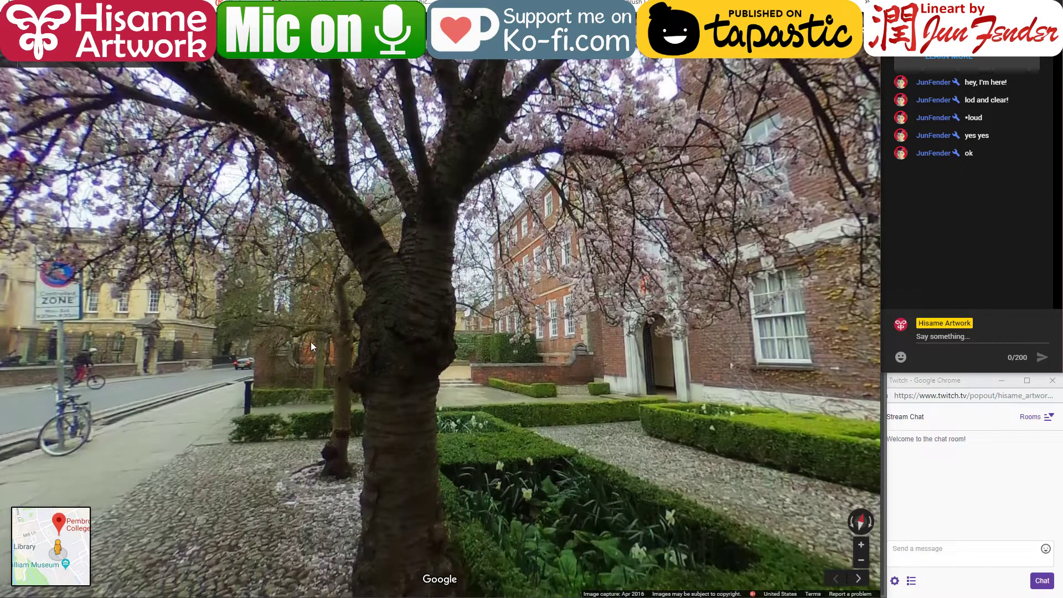
{"action": "left_click_drag", "start_coordinate": [321, 336], "coordinate": [416, 328]}
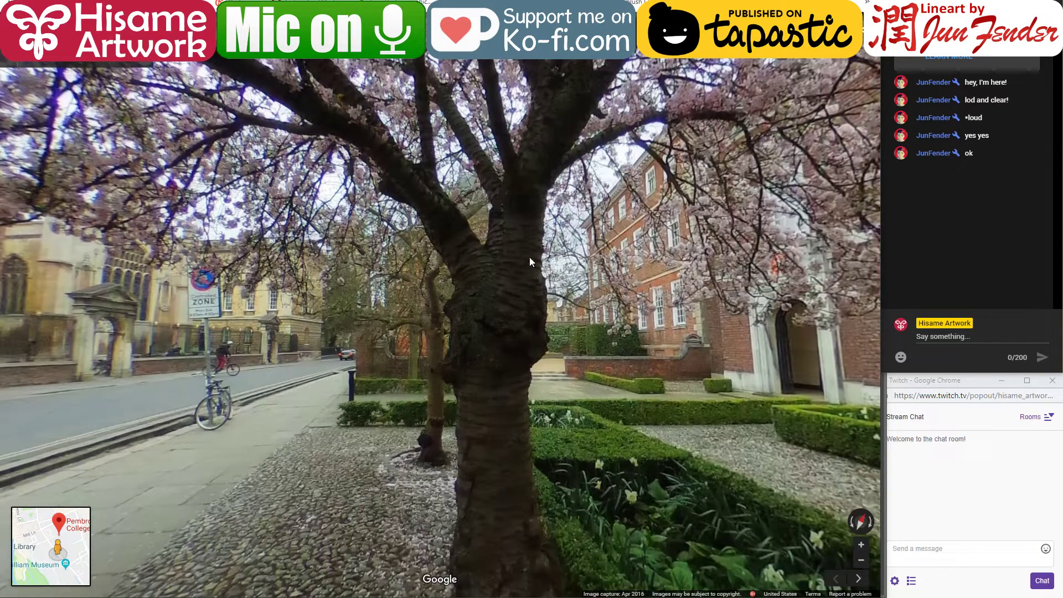
{"action": "left_click_drag", "start_coordinate": [530, 258], "coordinate": [393, 309]}
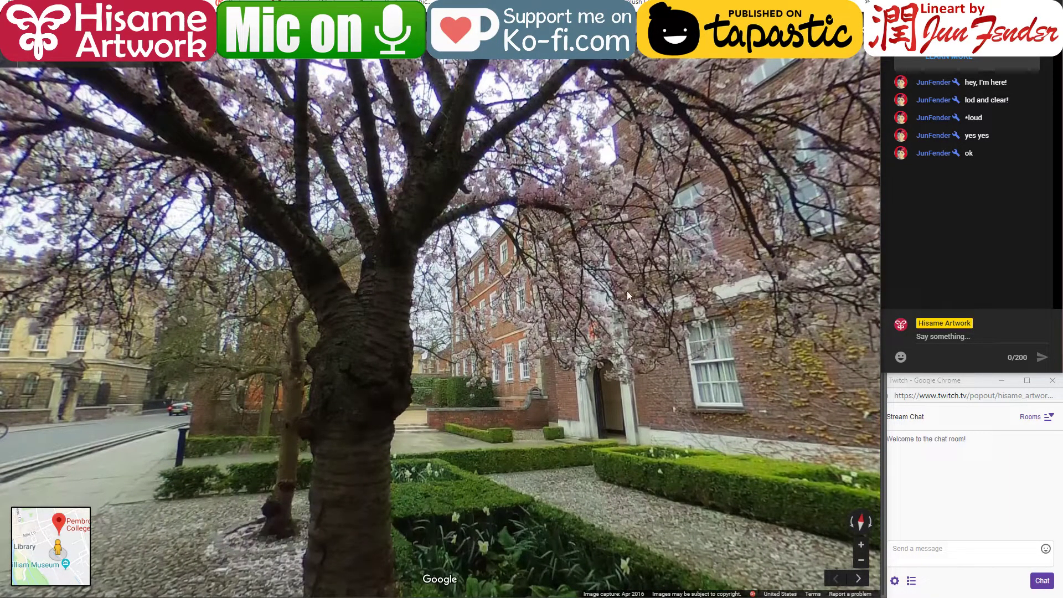
{"action": "left_click_drag", "start_coordinate": [424, 343], "coordinate": [555, 308]}
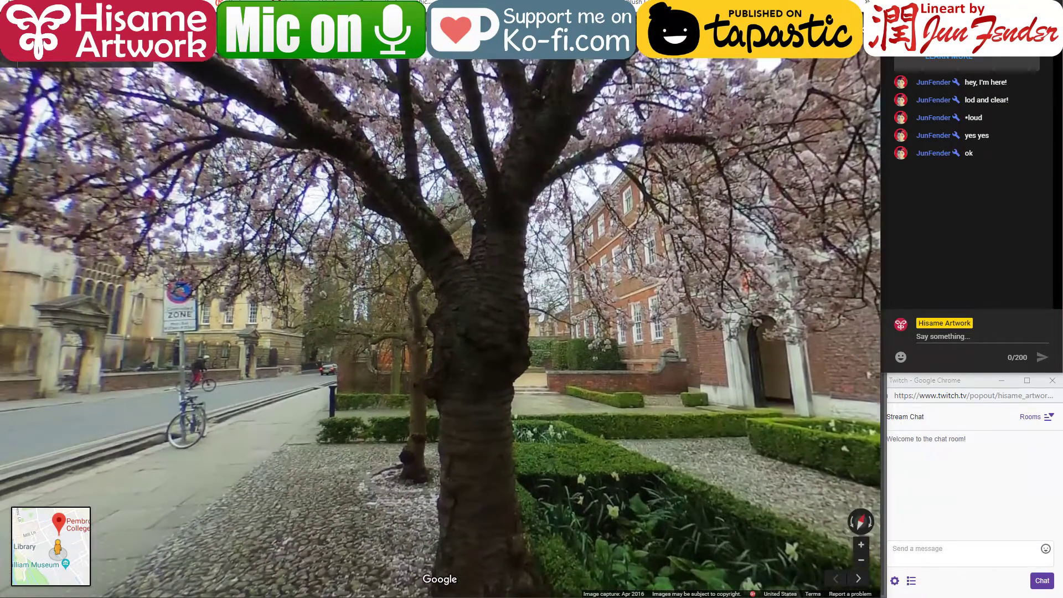
{"action": "left_click_drag", "start_coordinate": [350, 400], "coordinate": [180, 391]}
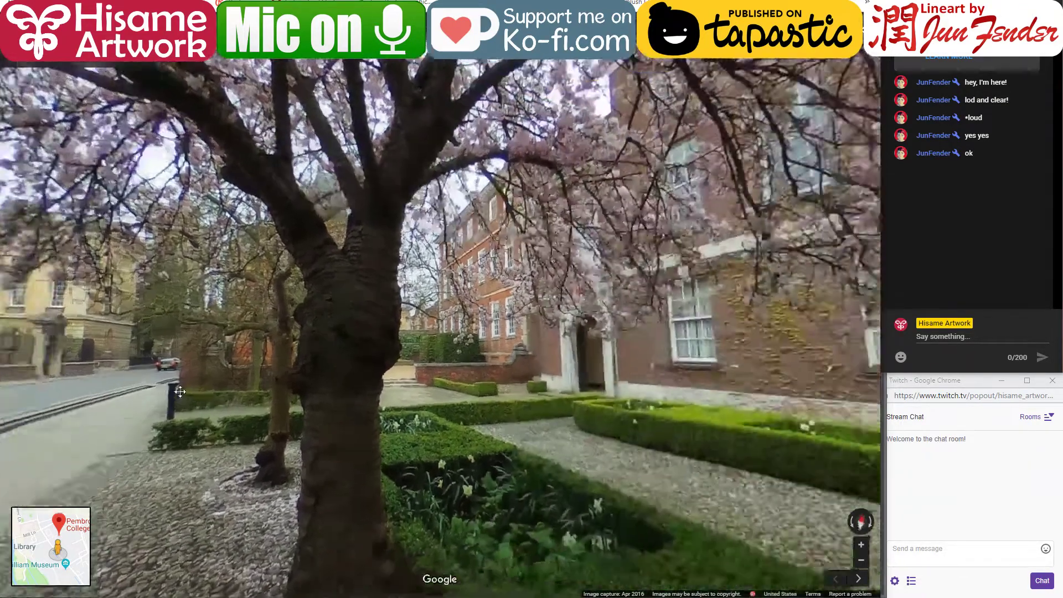
Leave Street View and frame the satellite map on Trumpington St between Peterhouse and Pembroke College Library
{"action": "key", "text": "alt+Left"}
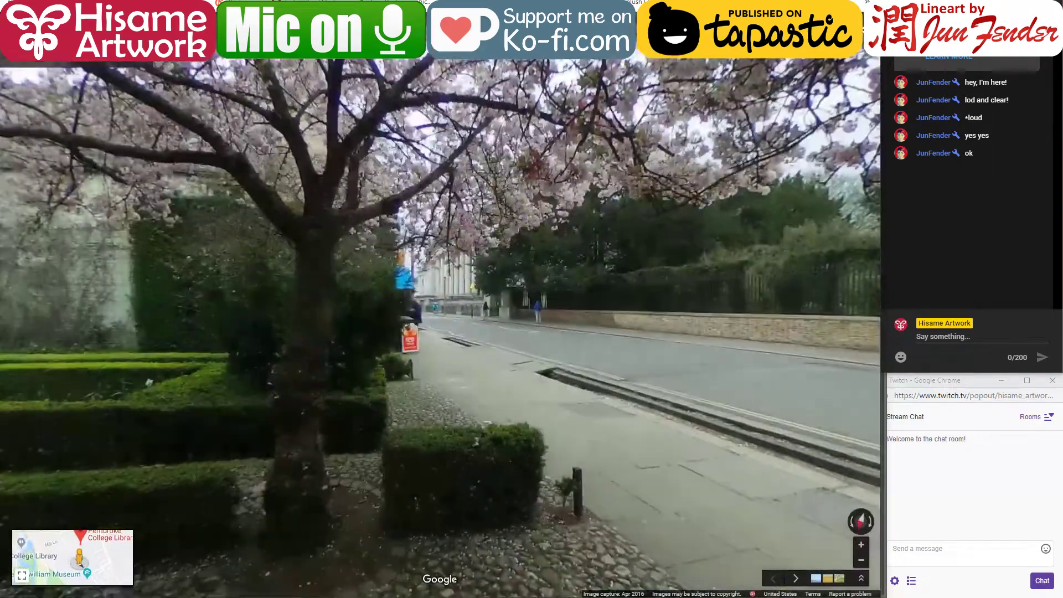
{"action": "key", "text": "alt+Left"}
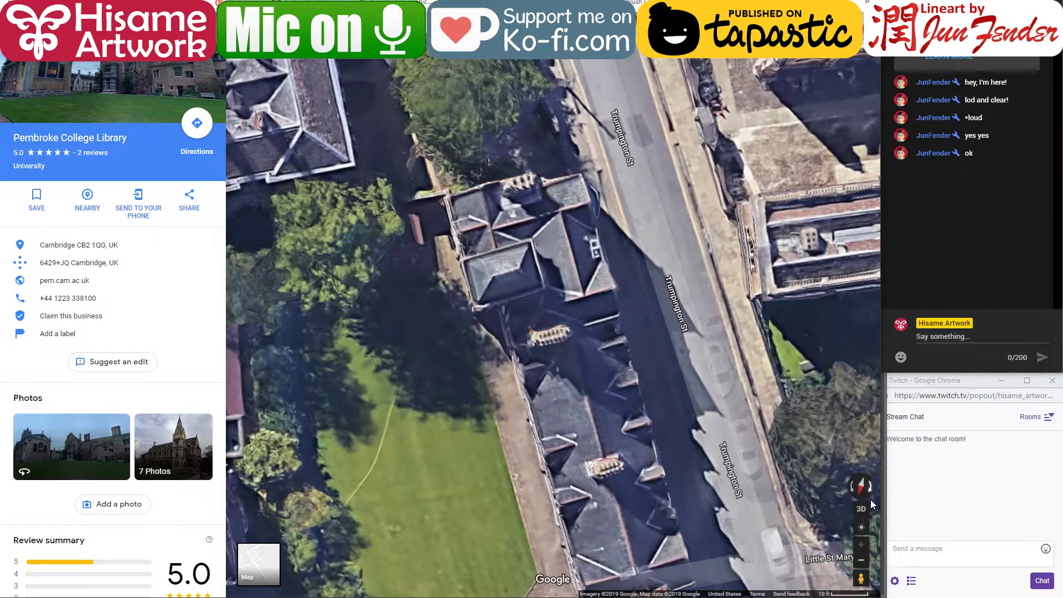
{"action": "scroll", "coordinate": [566, 362], "scroll_direction": "down", "scroll_amount": 3}
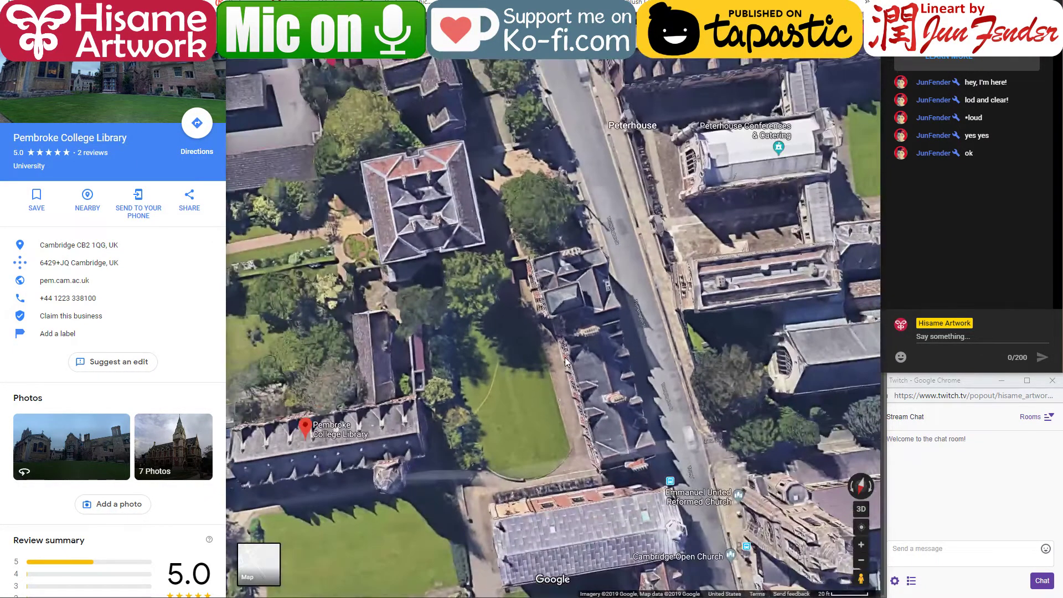
{"action": "scroll", "coordinate": [566, 362], "scroll_direction": "down", "scroll_amount": 2}
{"action": "left_click_drag", "start_coordinate": [521, 388], "coordinate": [507, 465]}
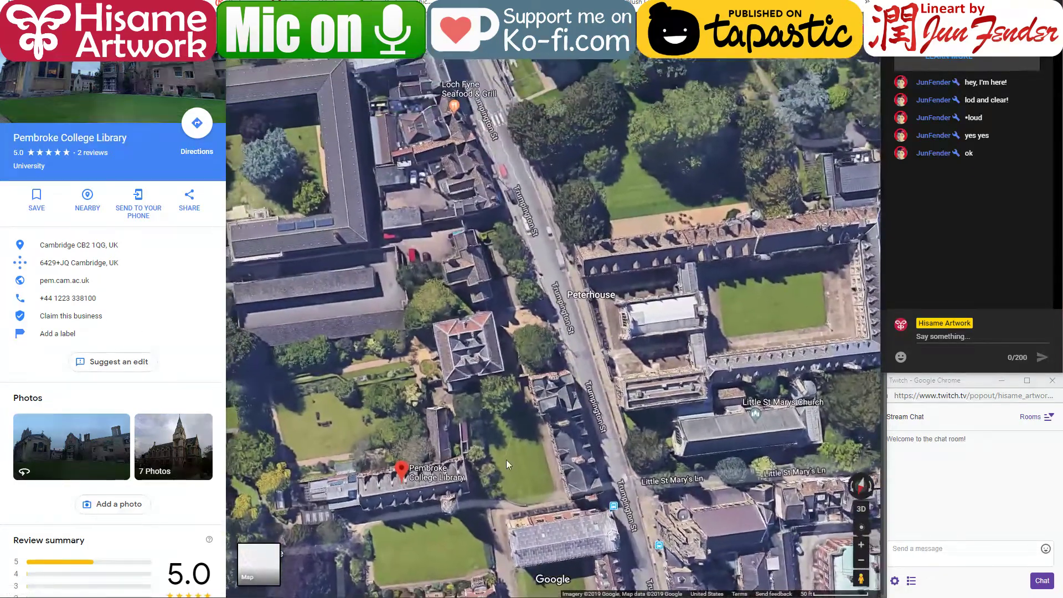
{"action": "scroll", "coordinate": [509, 243], "scroll_direction": "up", "scroll_amount": 2}
{"action": "left_click_drag", "start_coordinate": [498, 205], "coordinate": [463, 91]}
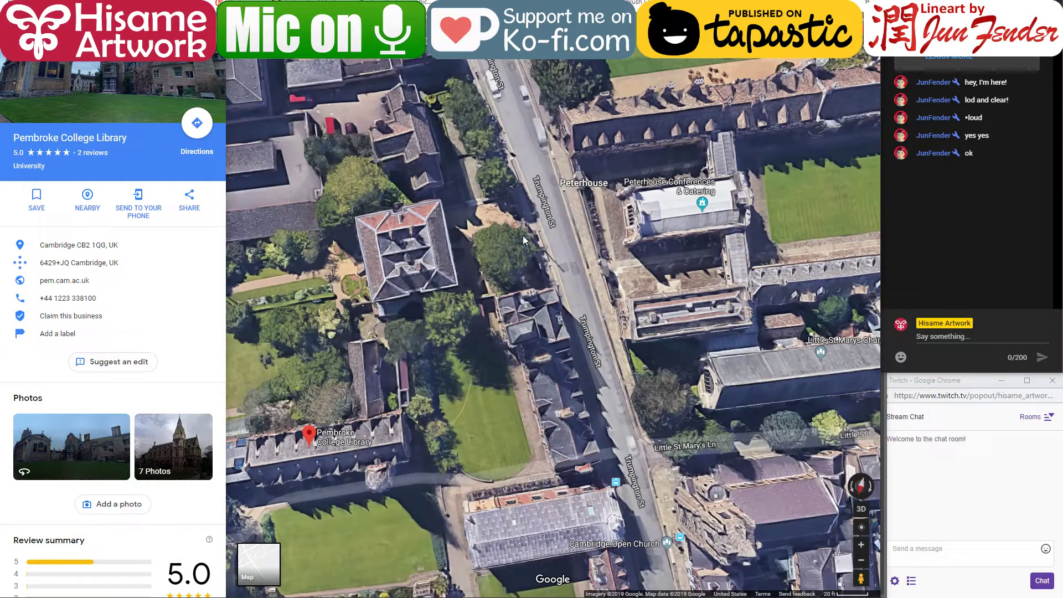
Compare the page 113 comic sketch with a closer satellite view of the buildings beside Trumpington St
{"action": "key", "text": "alt+Tab"}
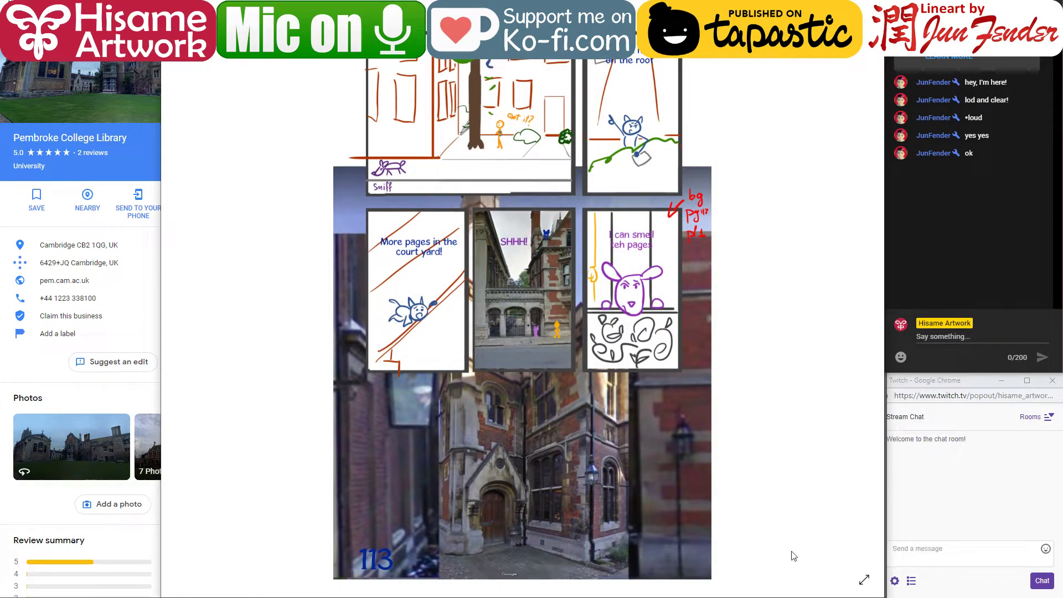
{"action": "key", "text": "alt+Tab"}
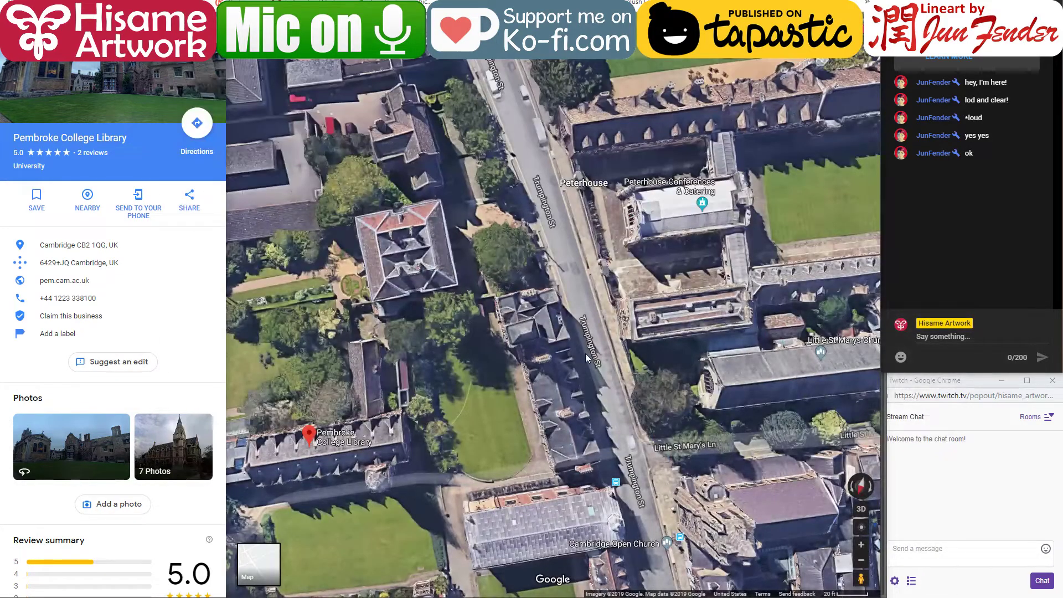
{"action": "scroll", "coordinate": [504, 265], "scroll_direction": "up", "scroll_amount": 2}
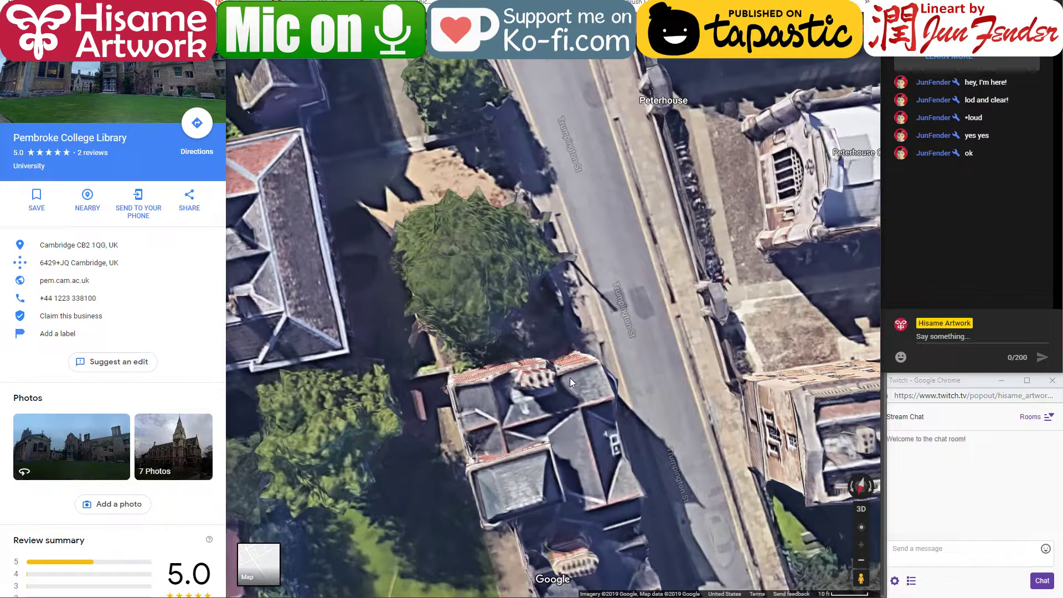
{"action": "key", "text": "alt+Tab"}
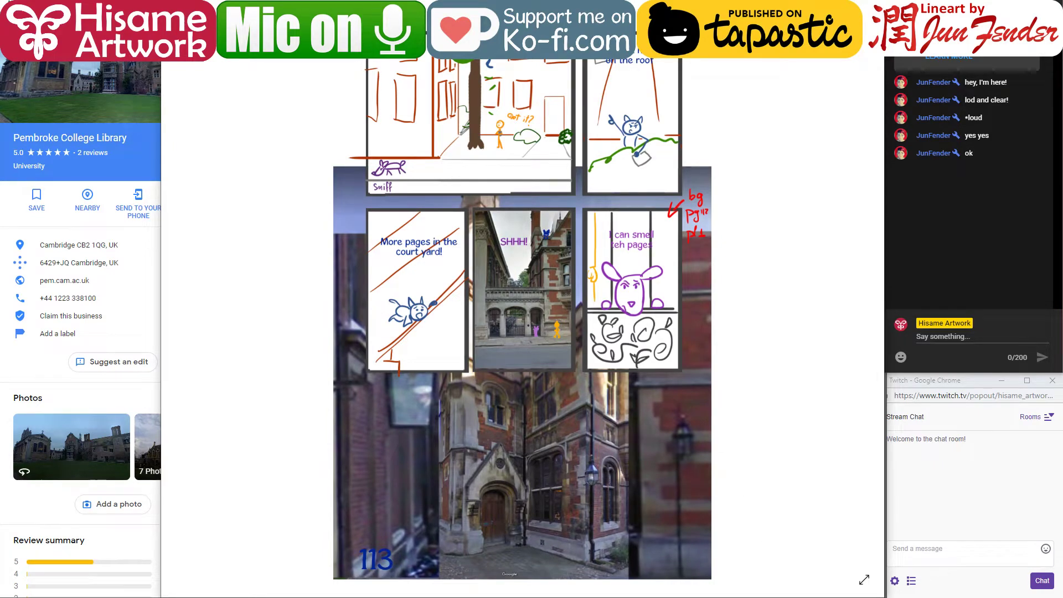
{"action": "mouse_move", "coordinate": [791, 597]}
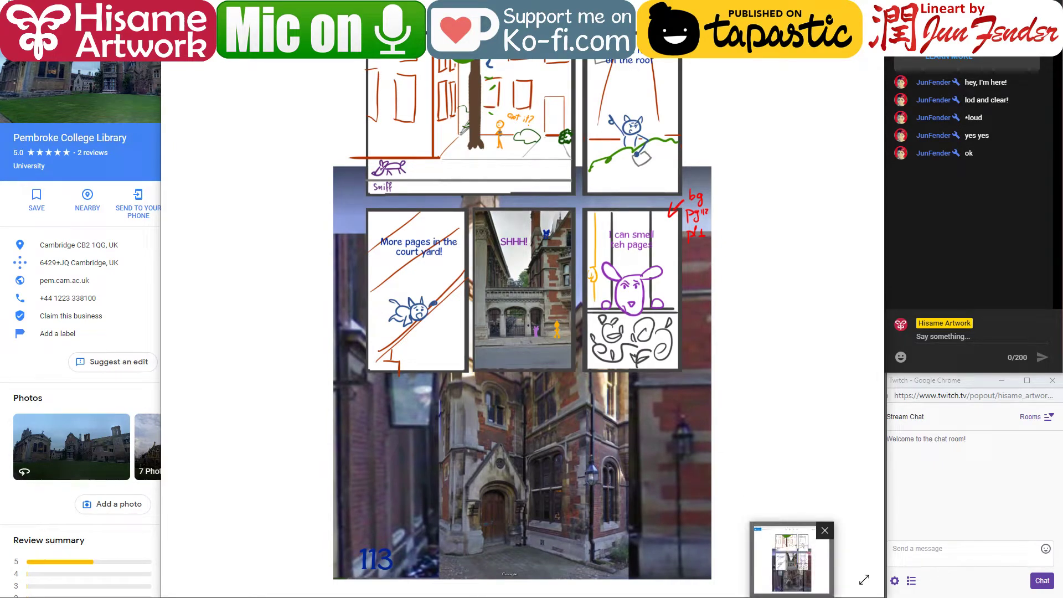
{"action": "key", "text": "alt+Tab"}
Follow Trumpington St on the satellite map to the stretch beside Emmanuel United Reformed Church
{"action": "left_click_drag", "start_coordinate": [591, 395], "coordinate": [545, 69]}
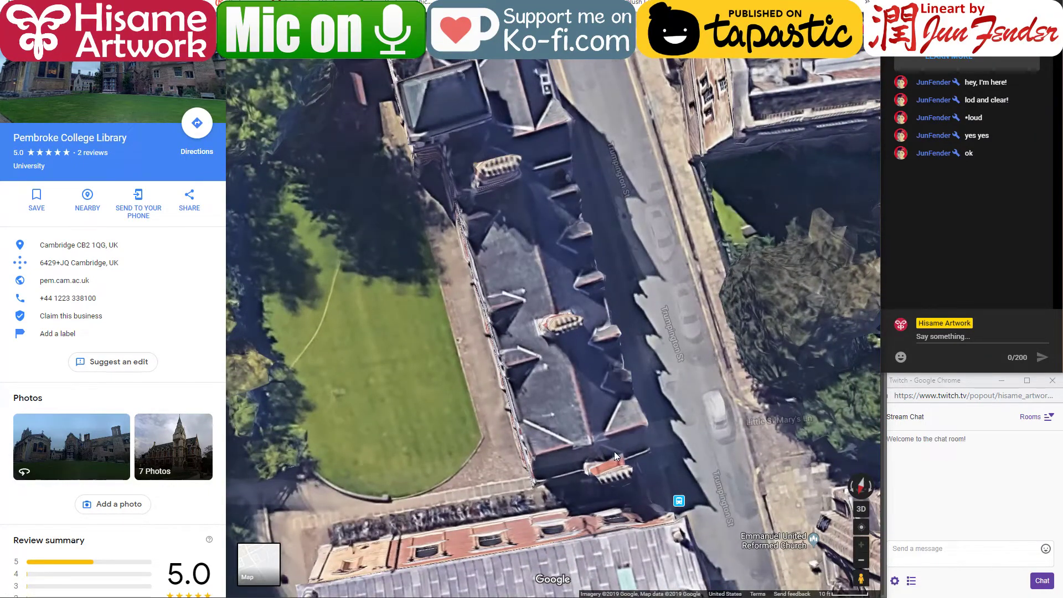
{"action": "left_click_drag", "start_coordinate": [613, 450], "coordinate": [535, 272]}
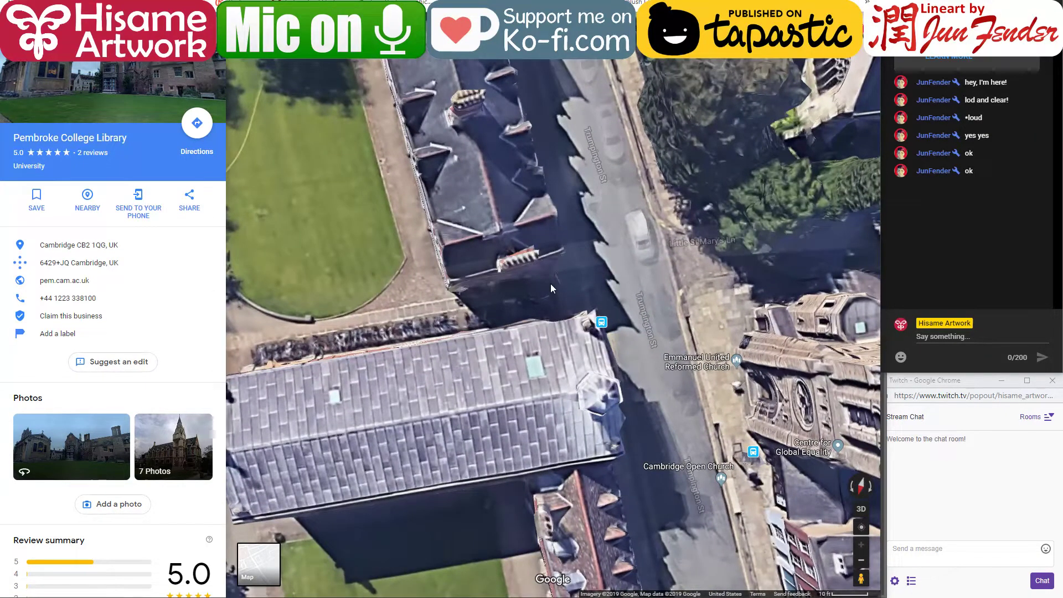
{"action": "left_click_drag", "start_coordinate": [558, 299], "coordinate": [576, 311]}
{"action": "left_click_drag", "start_coordinate": [703, 299], "coordinate": [399, 334]}
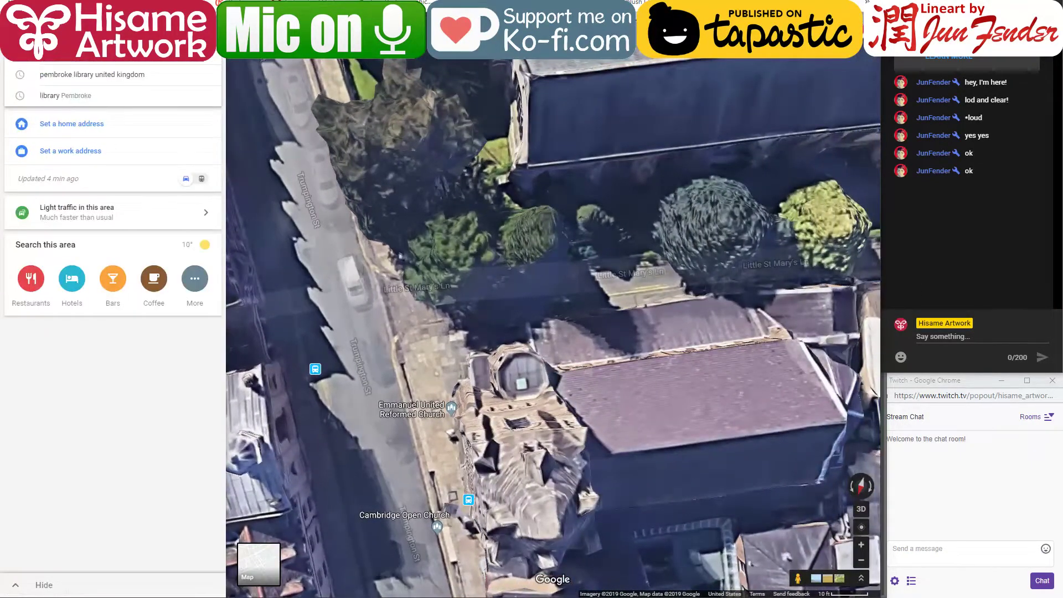
{"action": "left_click_drag", "start_coordinate": [510, 328], "coordinate": [779, 301]}
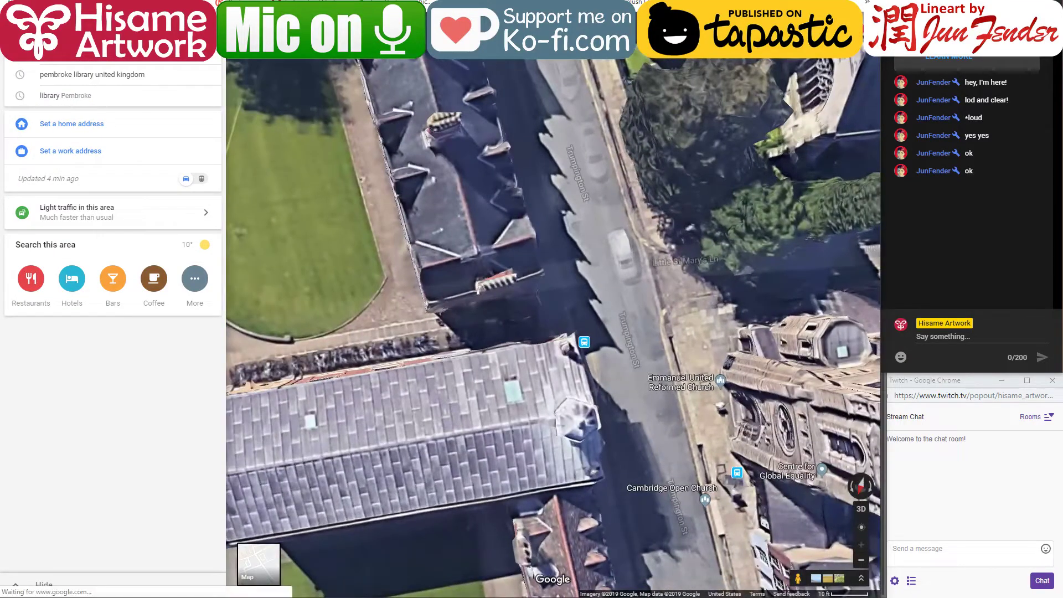
Enter Street View on Trumpington St and face the arched gate between the stone chapel and the red-brick building
{"action": "left_click_drag", "start_coordinate": [797, 577], "coordinate": [615, 260]}
{"action": "left_click_drag", "start_coordinate": [221, 331], "coordinate": [741, 291]}
{"action": "left_click_drag", "start_coordinate": [161, 316], "coordinate": [509, 444]}
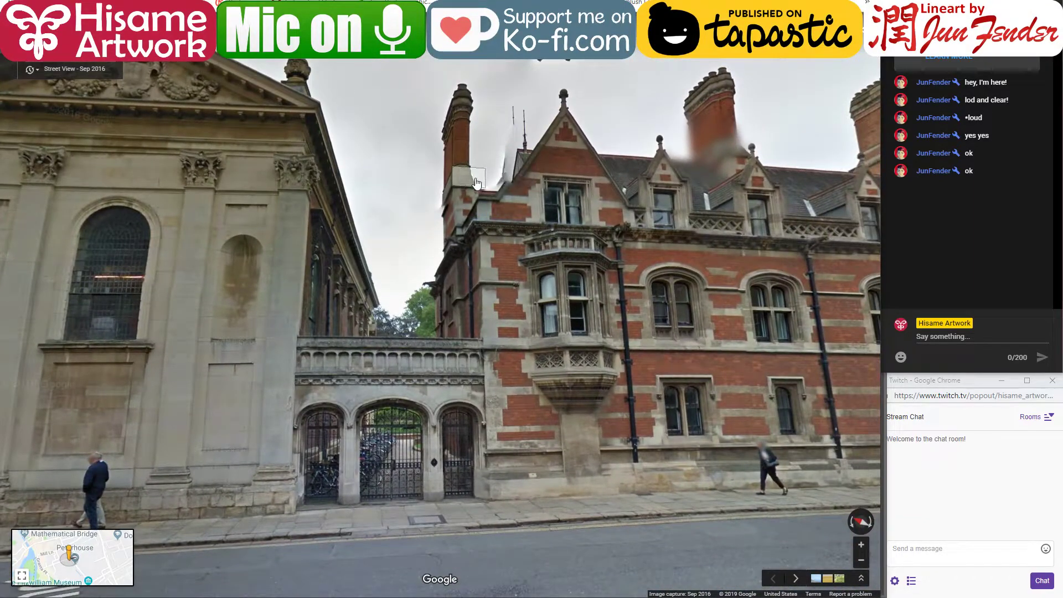
Check the sketch's gateway panel and reframe Street View to show the stone facade, arched gate and brick building together
{"action": "key", "text": "alt+Tab"}
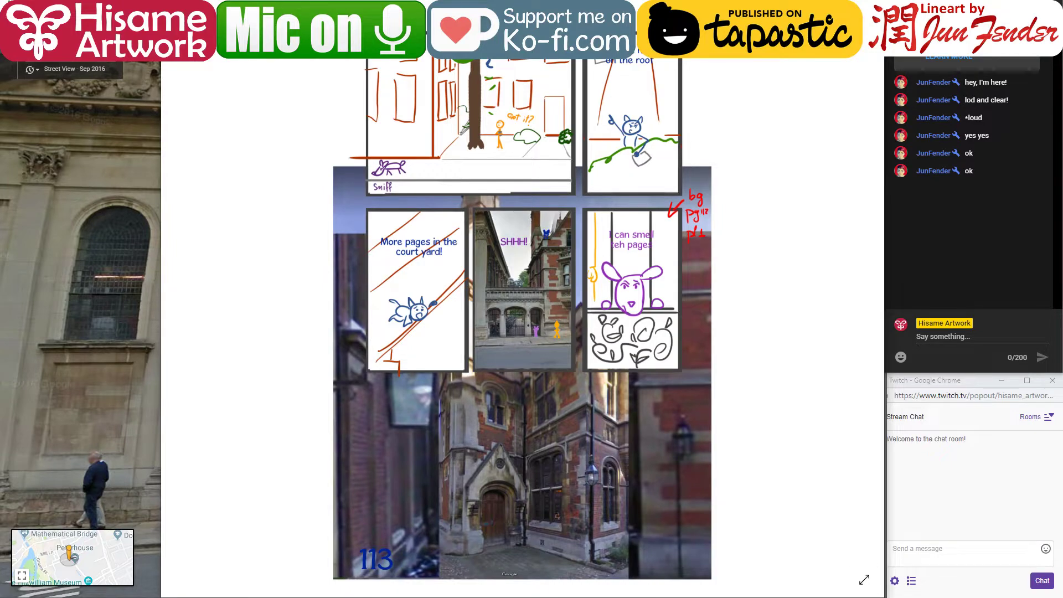
{"action": "key", "text": "alt+Tab"}
{"action": "left_click_drag", "start_coordinate": [499, 197], "coordinate": [588, 136]}
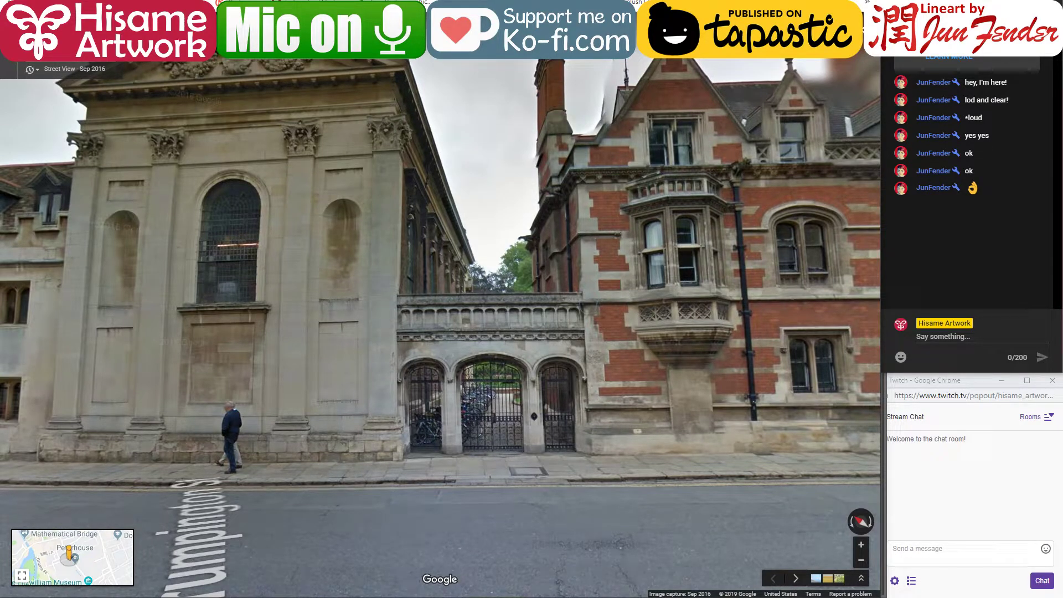
Turn around at the street corner and move in Street View to the college courtyard behind the gate
{"action": "left_click_drag", "start_coordinate": [753, 332], "coordinate": [111, 332]}
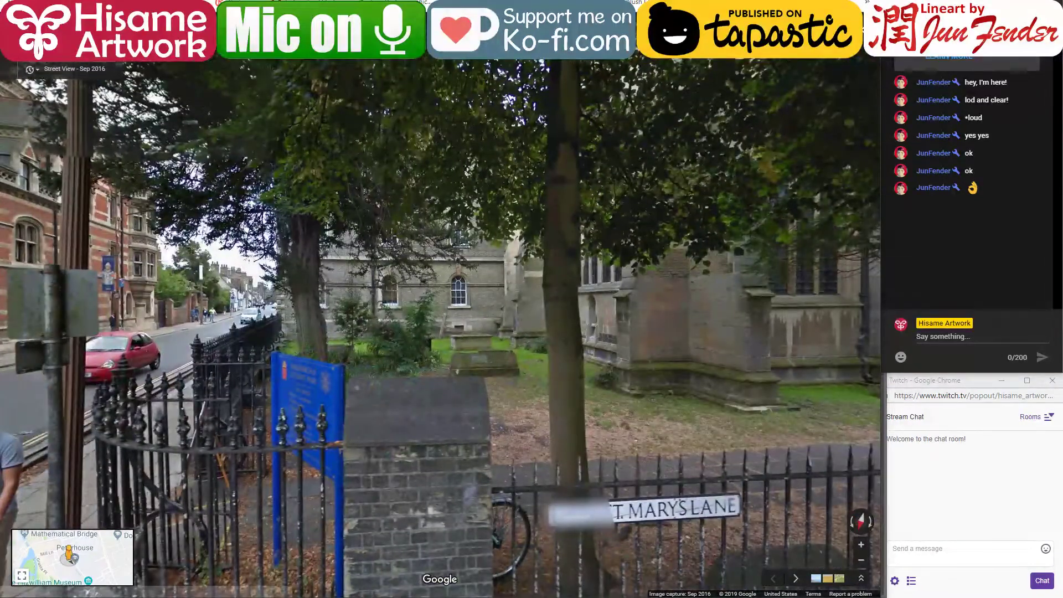
{"action": "left_click", "coordinate": [437, 344]}
{"action": "left_click", "coordinate": [410, 338]}
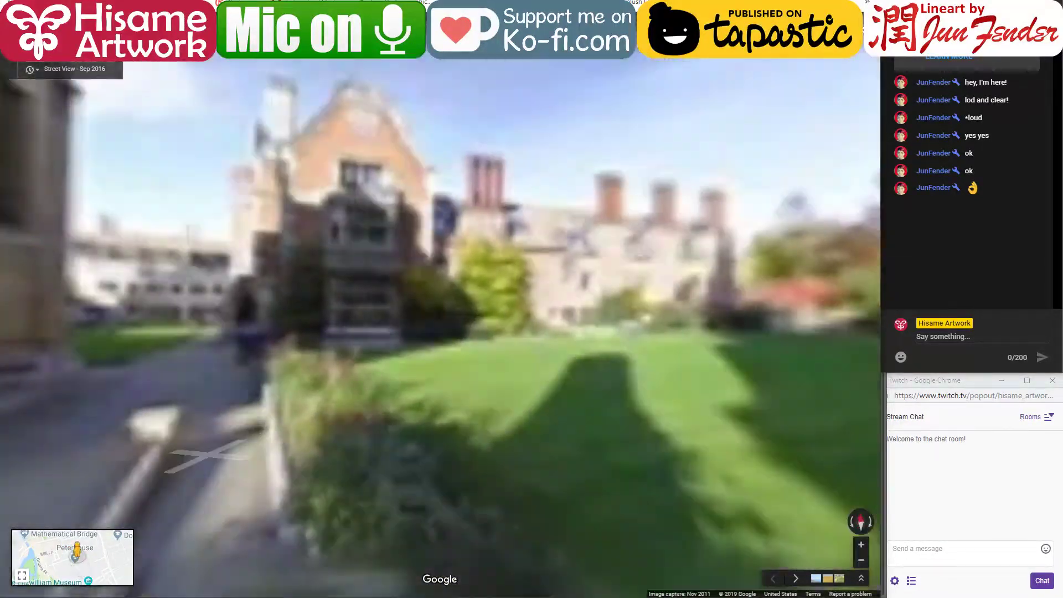
Look around the courtyard from the chapel wall with parked bicycles to the lawn, rose bushes and brick buildings
{"action": "left_click_drag", "start_coordinate": [222, 235], "coordinate": [725, 130]}
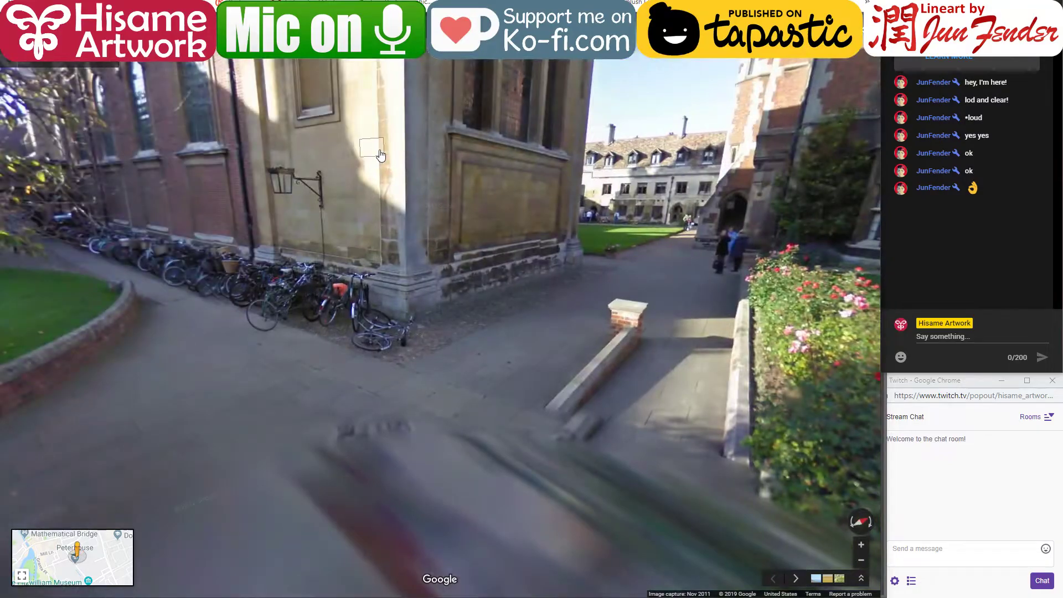
{"action": "left_click_drag", "start_coordinate": [381, 155], "coordinate": [307, 172]}
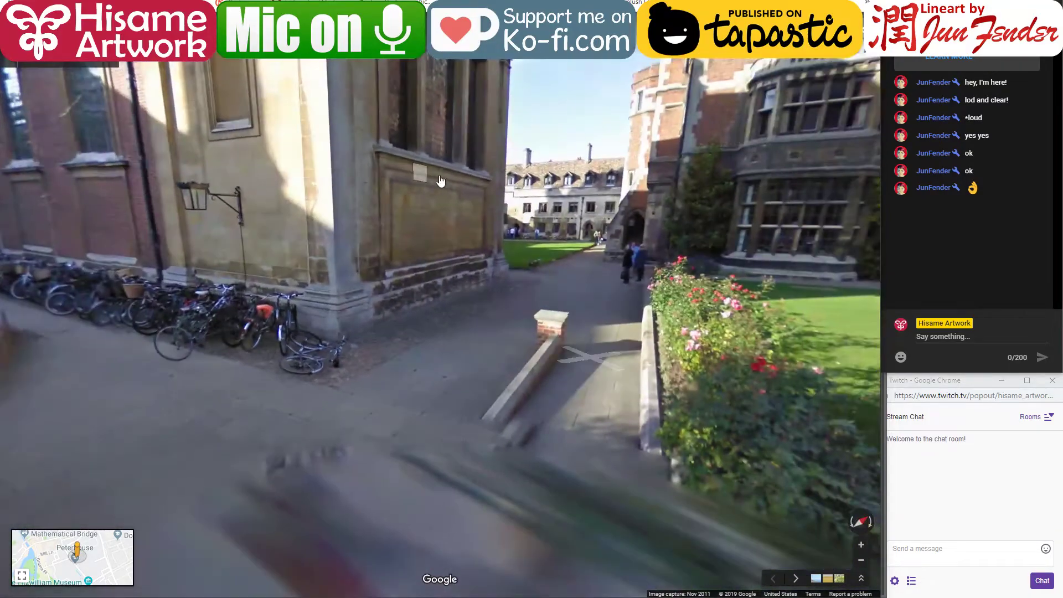
{"action": "left_click_drag", "start_coordinate": [440, 181], "coordinate": [742, 208]}
{"action": "left_click_drag", "start_coordinate": [288, 213], "coordinate": [703, 217]}
{"action": "left_click_drag", "start_coordinate": [238, 214], "coordinate": [952, 230]}
{"action": "left_click_drag", "start_coordinate": [292, 224], "coordinate": [628, 226]}
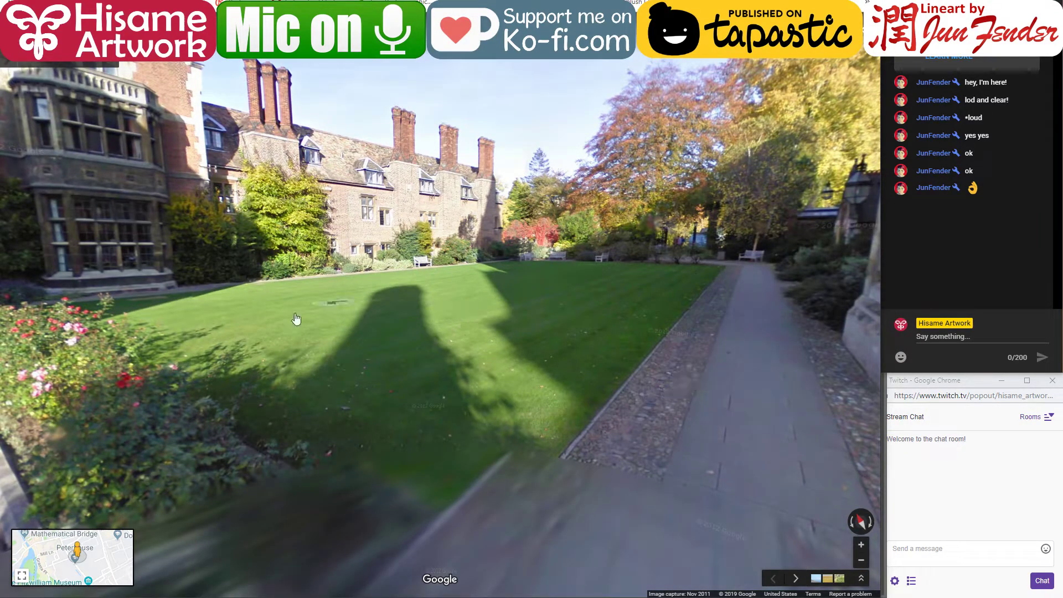
{"action": "left_click", "coordinate": [203, 377]}
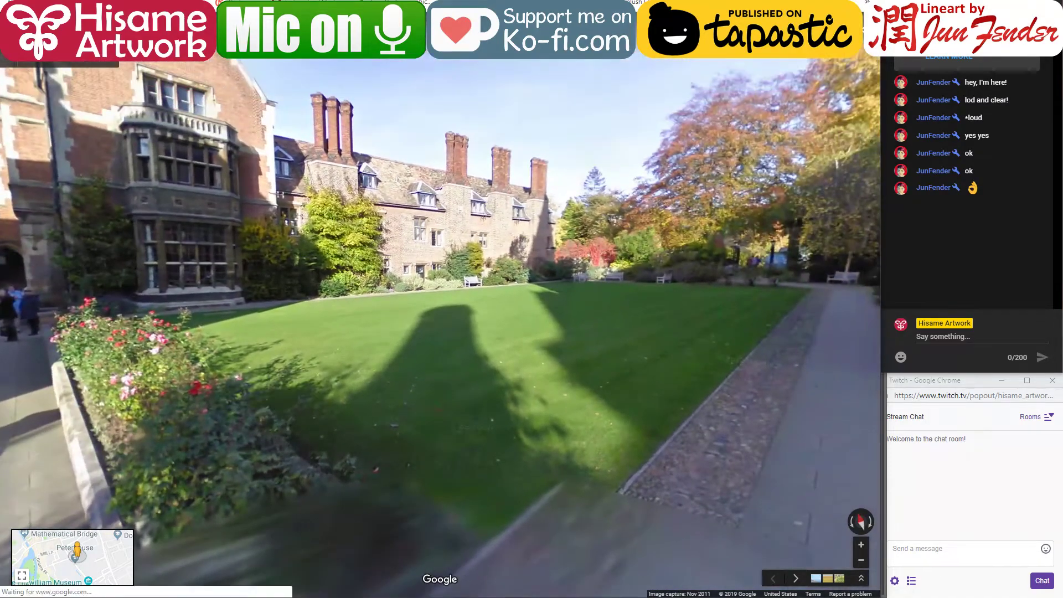
Check the page 113 sketch, and turn the courtyard view to the curved lawn and the bicycle-lined path beside the chapel
{"action": "left_click", "coordinate": [536, 597]}
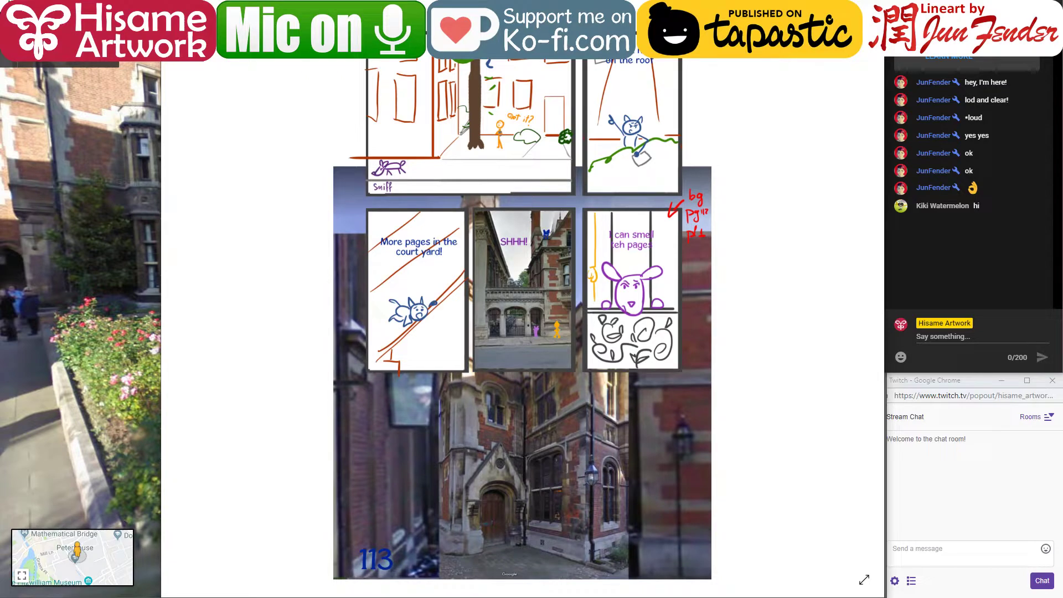
{"action": "key", "text": "alt+Tab"}
{"action": "left_click_drag", "start_coordinate": [443, 306], "coordinate": [653, 241]}
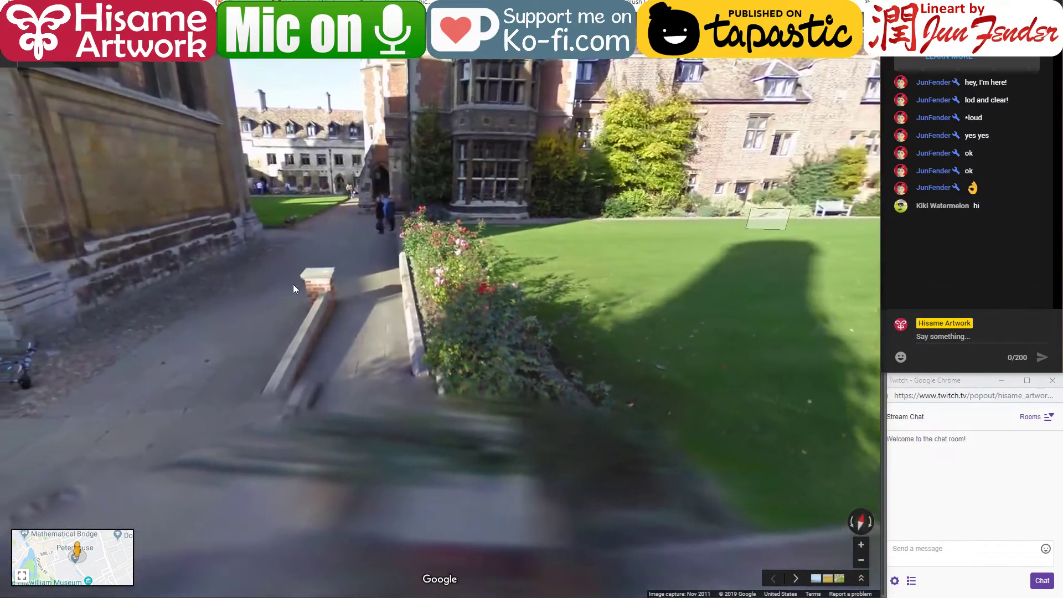
{"action": "left_click", "coordinate": [294, 289]}
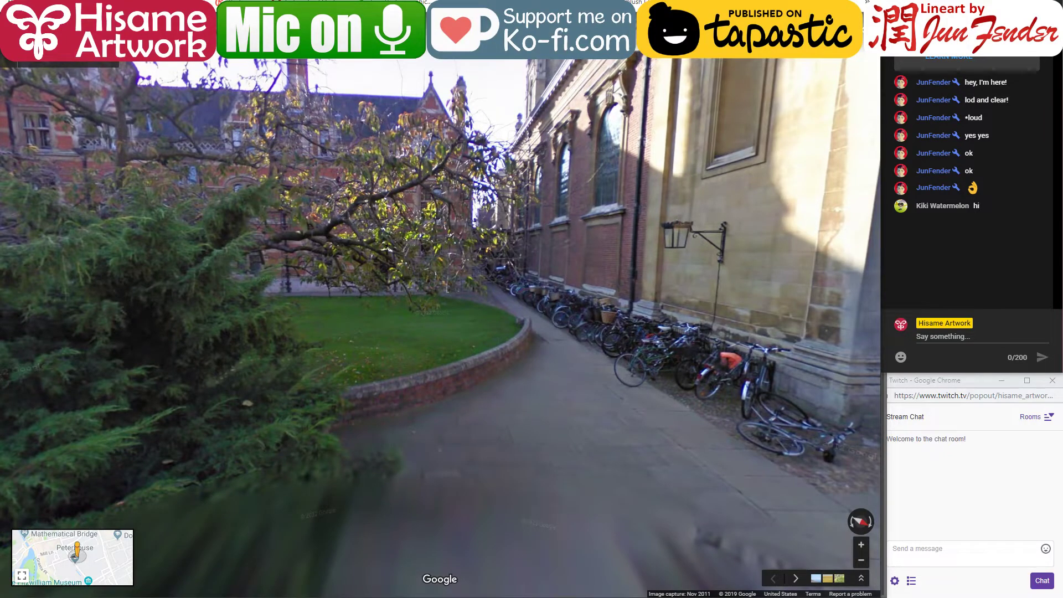
{"action": "left_click", "coordinate": [486, 304]}
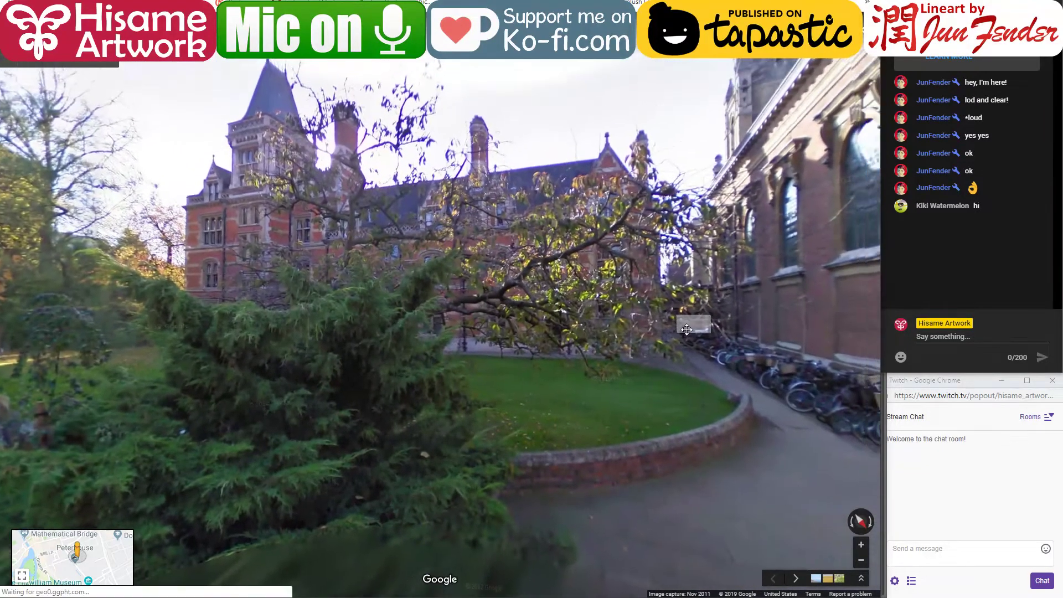
{"action": "left_click", "coordinate": [686, 329]}
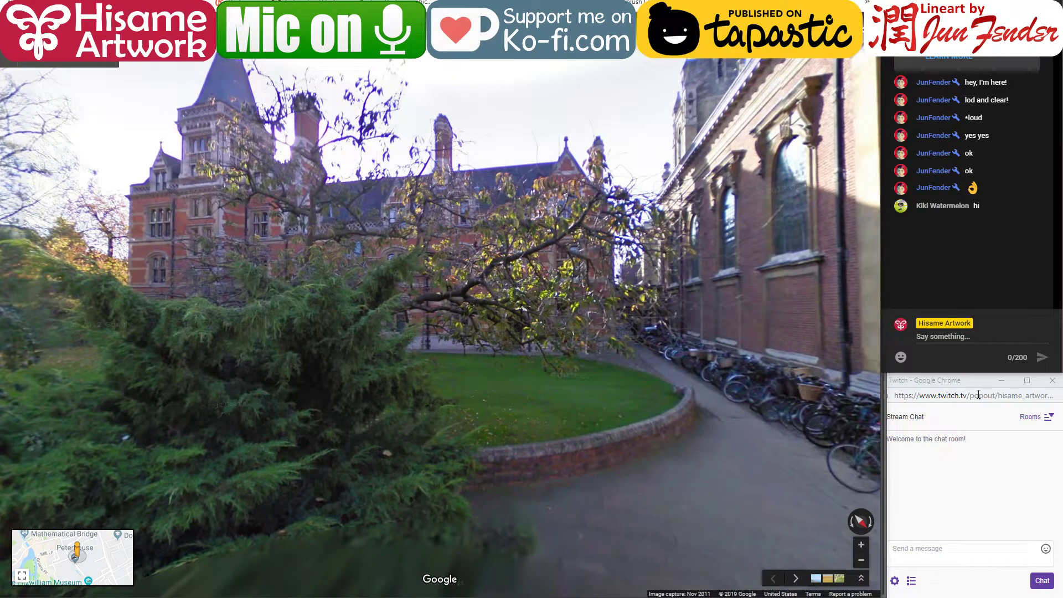
Post the Google Maps link to the courtyard view in the stream's live chat
{"action": "left_click", "coordinate": [958, 338]}
{"action": "type", "text": "https://www.google.com/maps/@52.201566,0.1191062,3a,75y,223.09h,92.14t/data=!3m6!1e1!3m4!1snXkxPinlHXwWDyv6CB1i4g!2e0!7i13312!8i6656"}
{"action": "key", "text": "Return"}
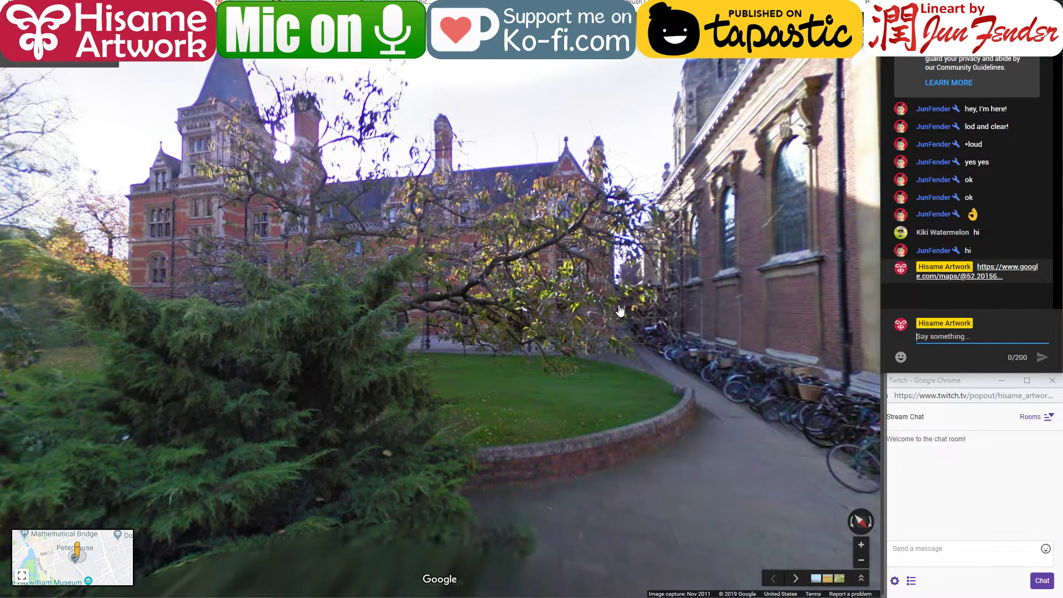
Examine the bicycle-lined path up close, and turn to the arched wooden door of the brick and stone clock-tower building
{"action": "scroll", "coordinate": [626, 310], "scroll_direction": "up", "scroll_amount": 3}
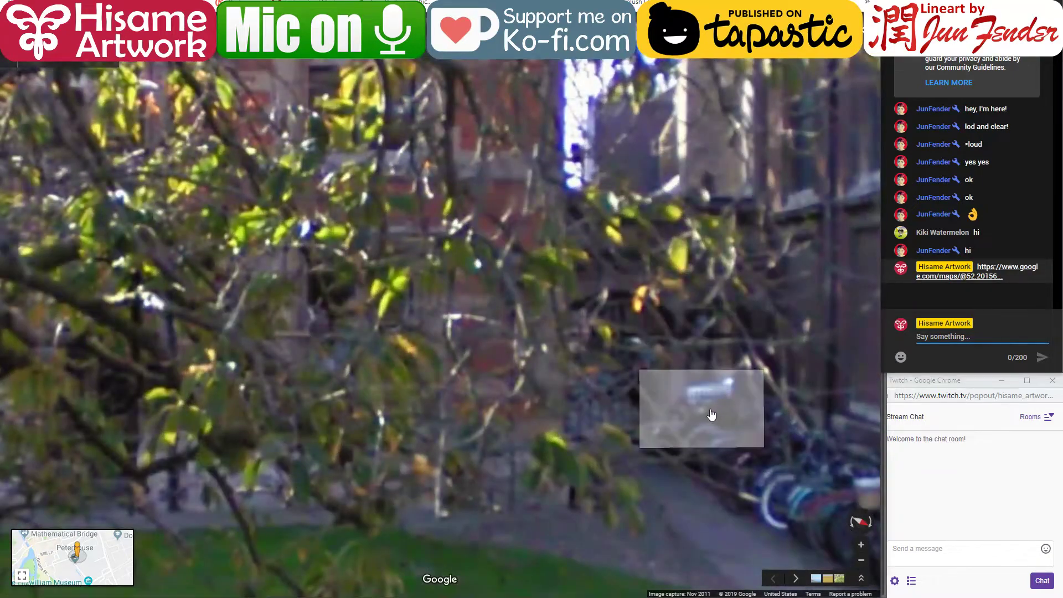
{"action": "scroll", "coordinate": [711, 416], "scroll_direction": "down", "scroll_amount": 3}
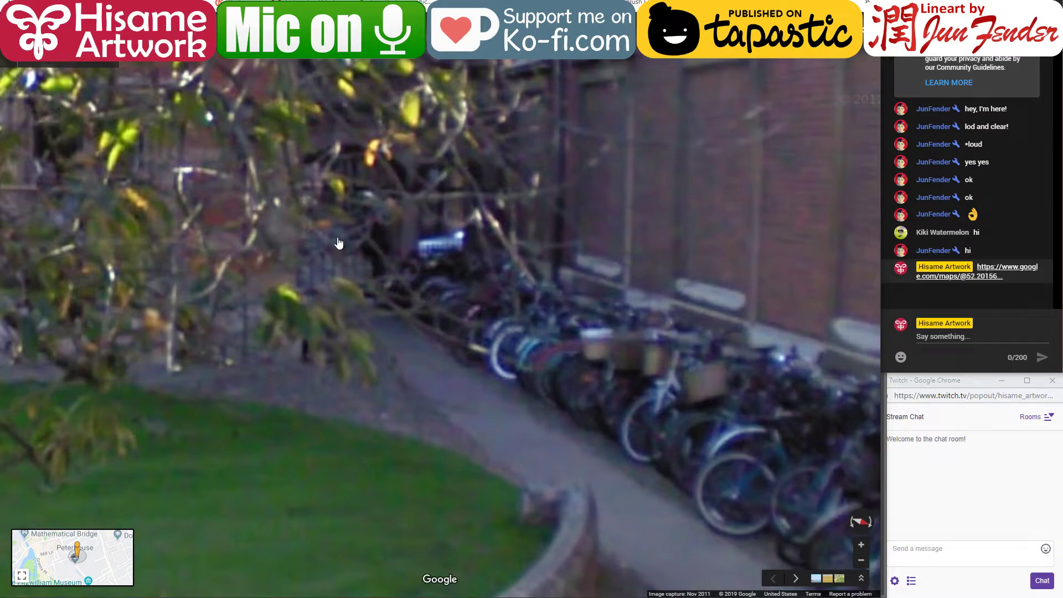
{"action": "left_click", "coordinate": [336, 325]}
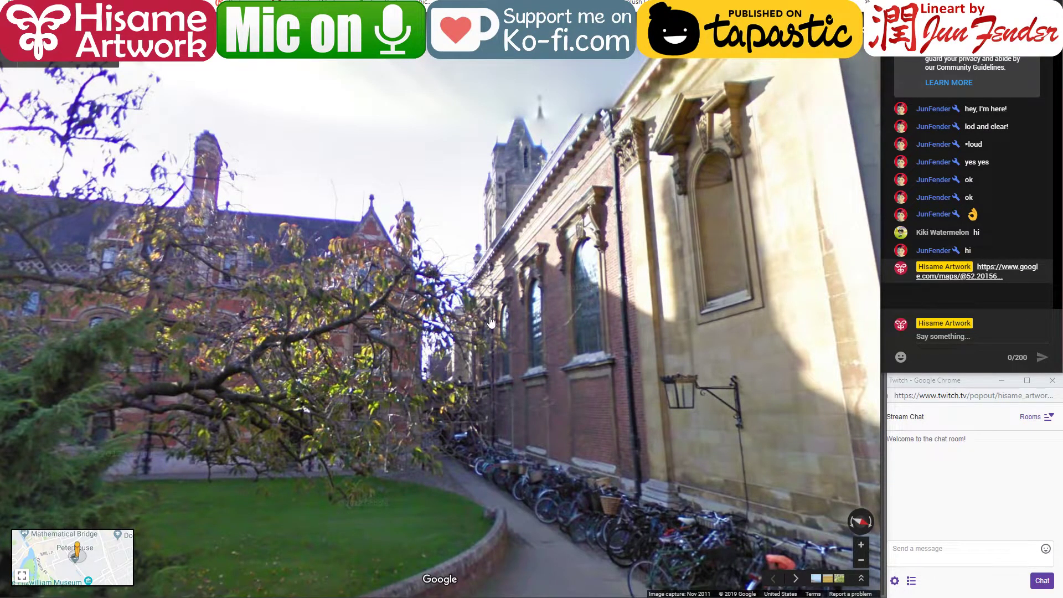
{"action": "left_click_drag", "start_coordinate": [653, 323], "coordinate": [108, 224]}
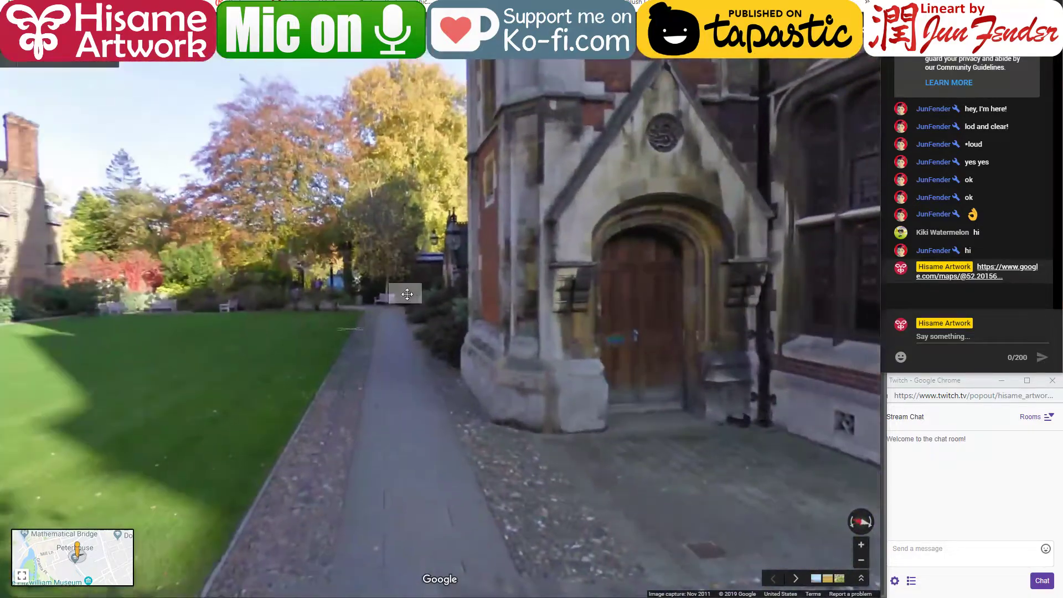
{"action": "left_click", "coordinate": [407, 294]}
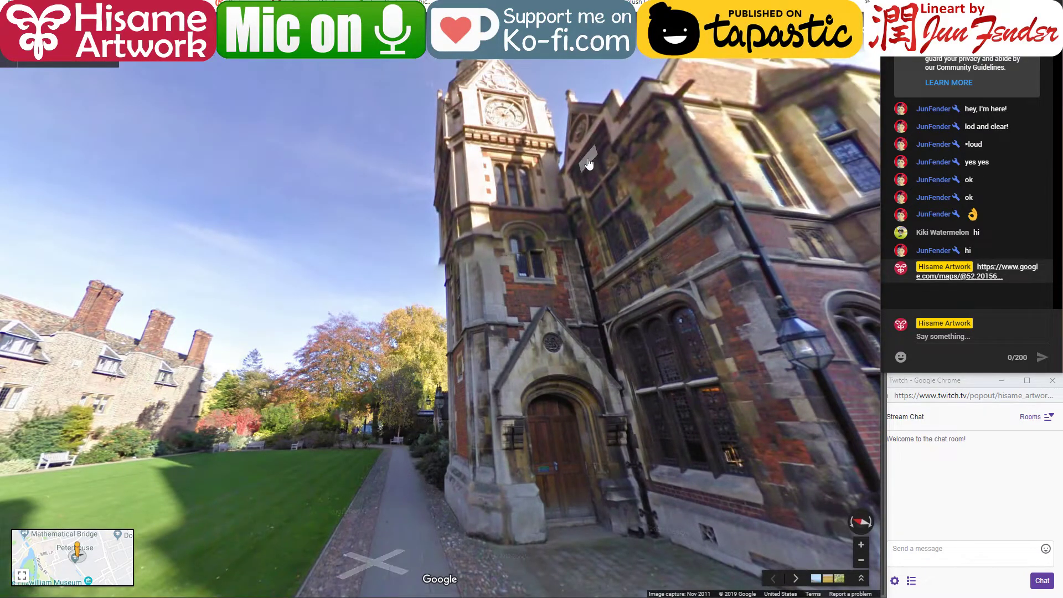
{"action": "left_click", "coordinate": [588, 164]}
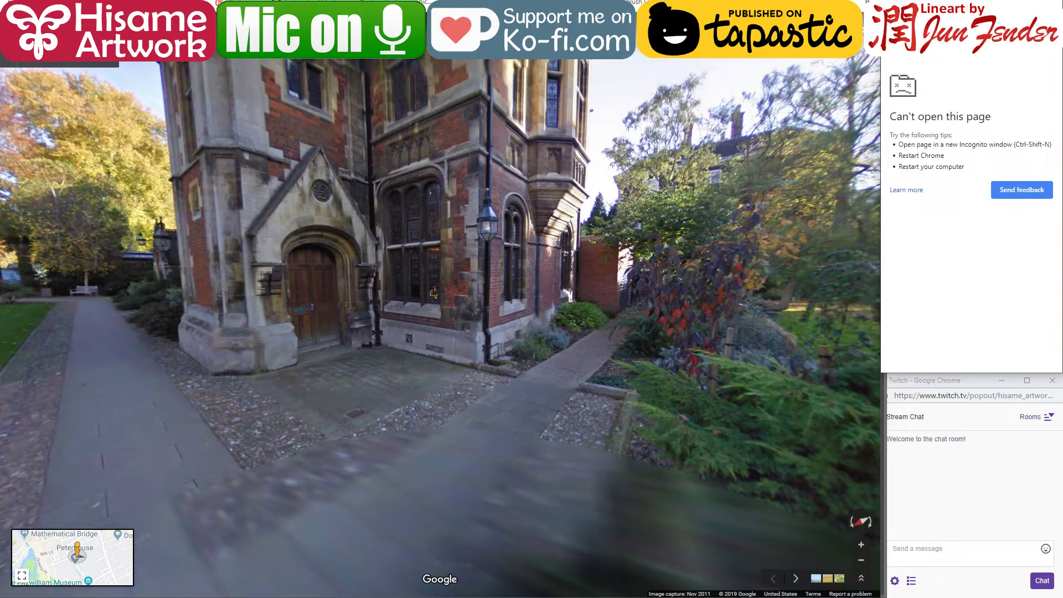
Close the crashed page window, and pop out the YouTube live chat into a narrow window directly above the Twitch chat
{"action": "key", "text": "F5"}
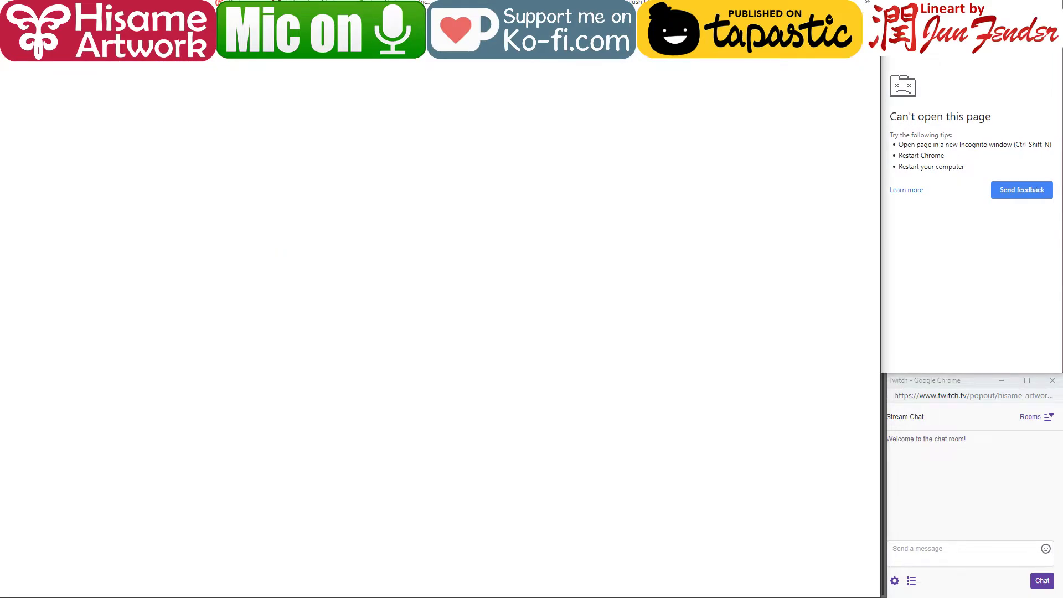
{"action": "key", "text": "alt+F4"}
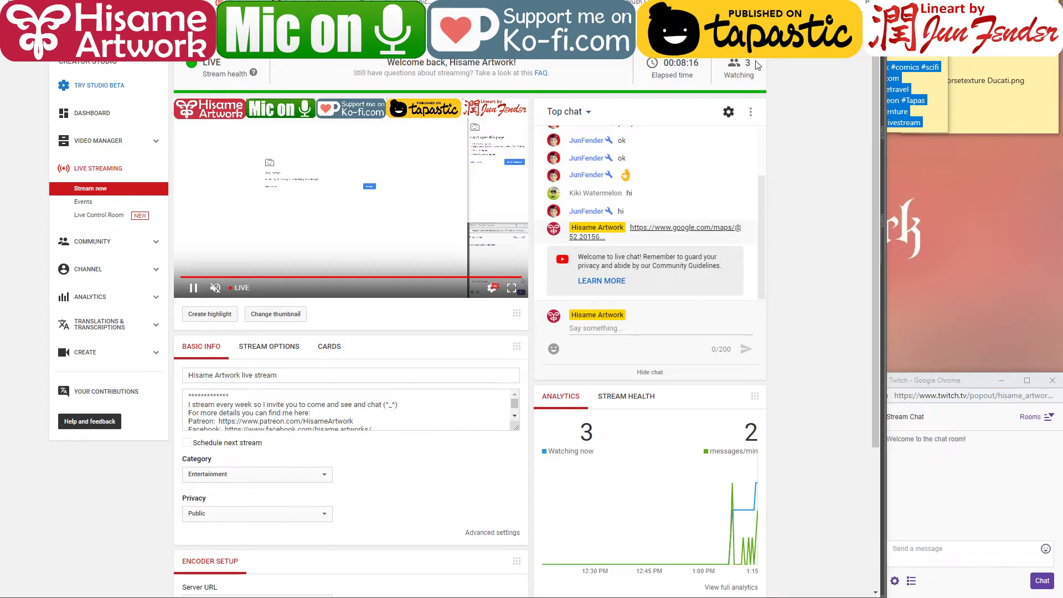
{"action": "left_click", "coordinate": [750, 112]}
{"action": "left_click", "coordinate": [692, 176]}
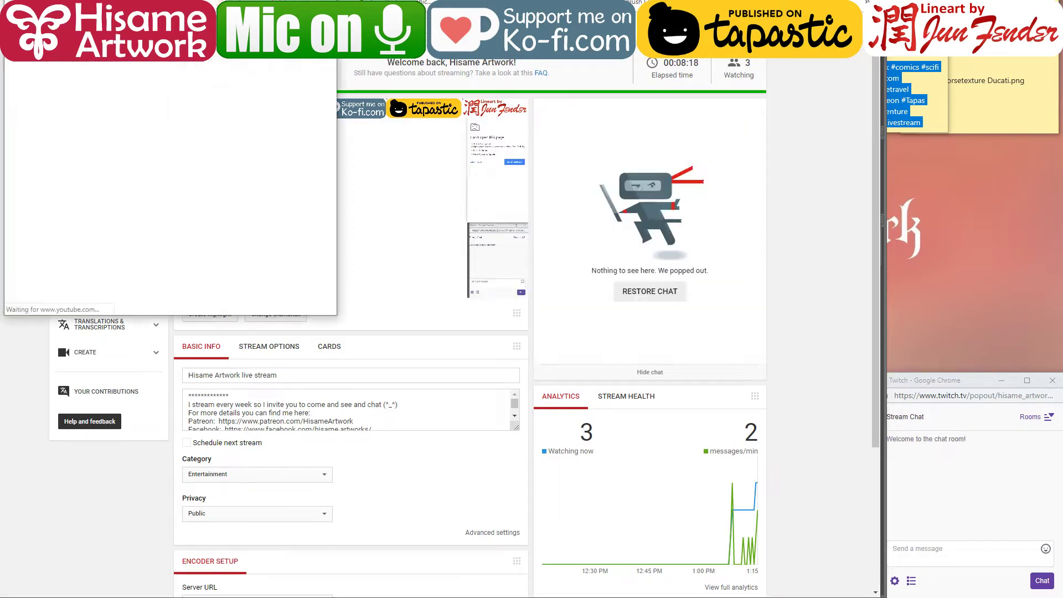
{"action": "left_click_drag", "start_coordinate": [166, 3], "coordinate": [890, 5]}
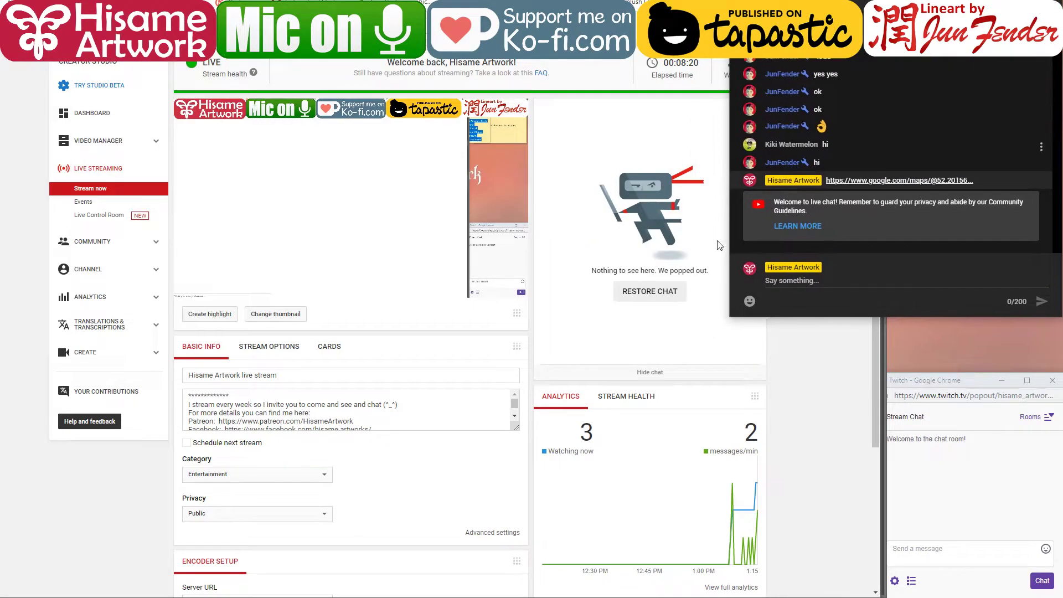
{"action": "left_click_drag", "start_coordinate": [730, 317], "coordinate": [888, 384]}
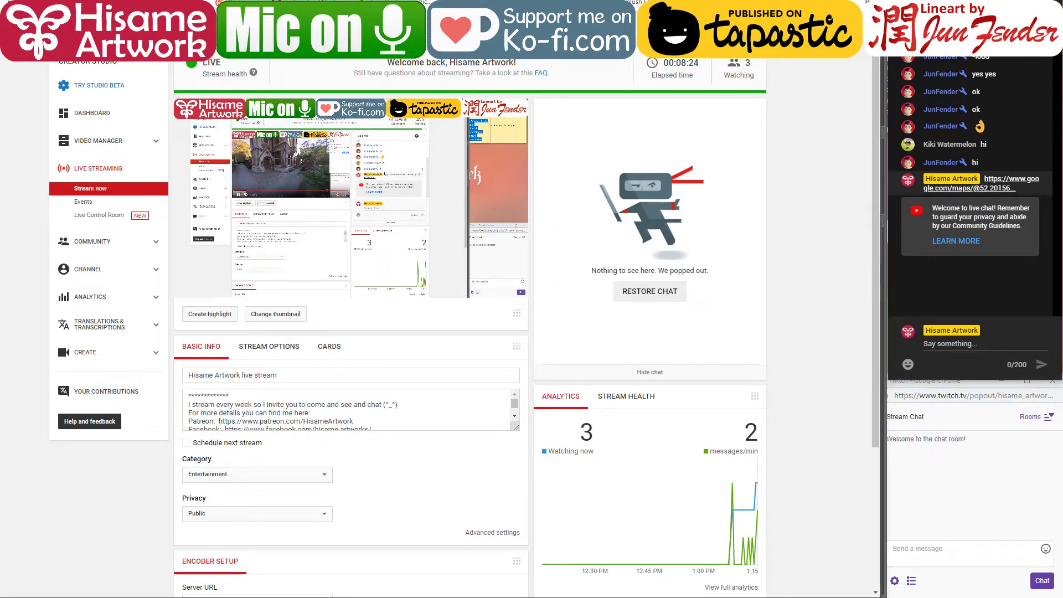
Check the running stream in OBS, and minimise its window to uncover the comic page
{"action": "key", "text": "alt+Tab"}
{"action": "key", "text": "alt+Tab"}
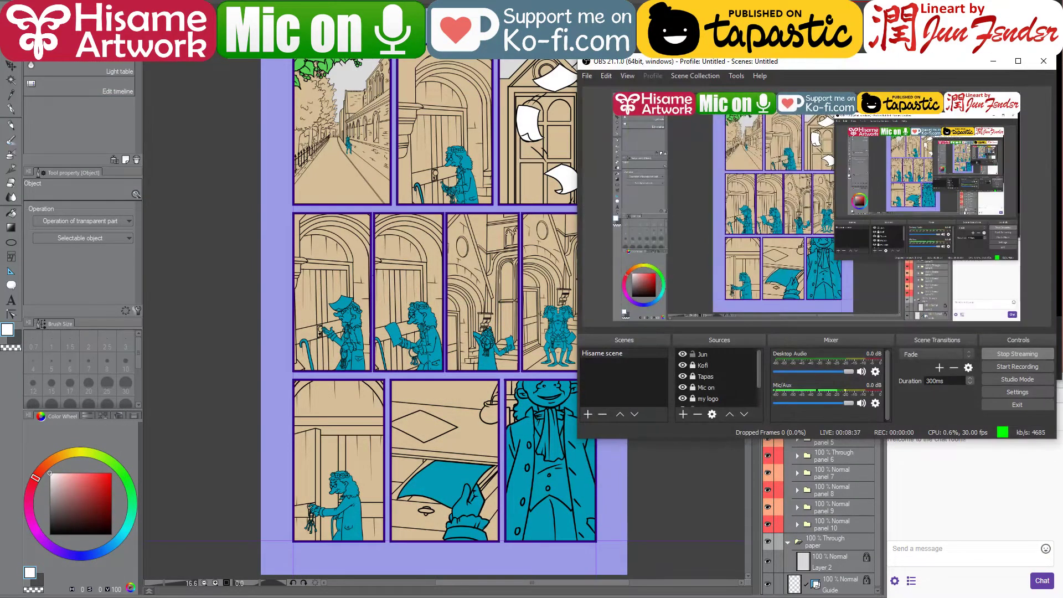
{"action": "left_click", "coordinate": [993, 61]}
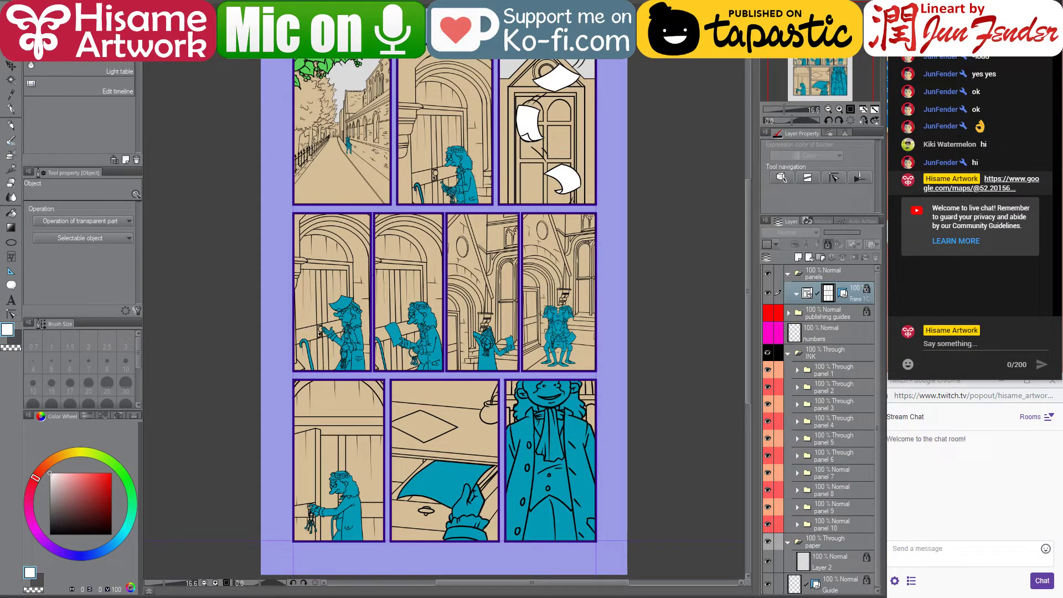
{"action": "key", "text": "alt+Tab"}
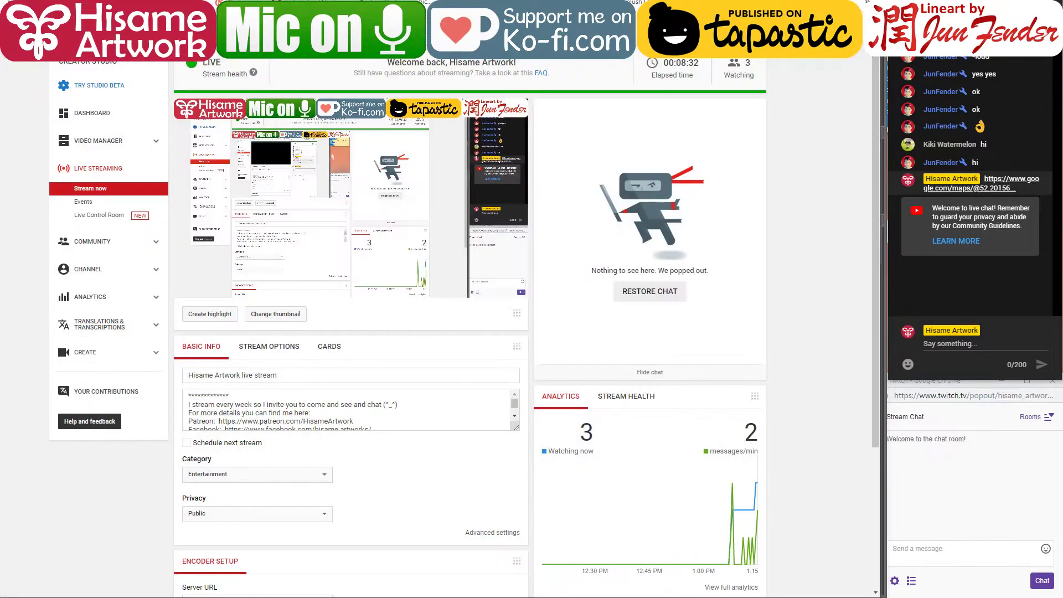
Look around in Street View from the clock-tower building's arched door to the bicycle-lined path beside the chapel
{"action": "key", "text": "ctrl+Tab"}
{"action": "left_click_drag", "start_coordinate": [335, 266], "coordinate": [607, 398]}
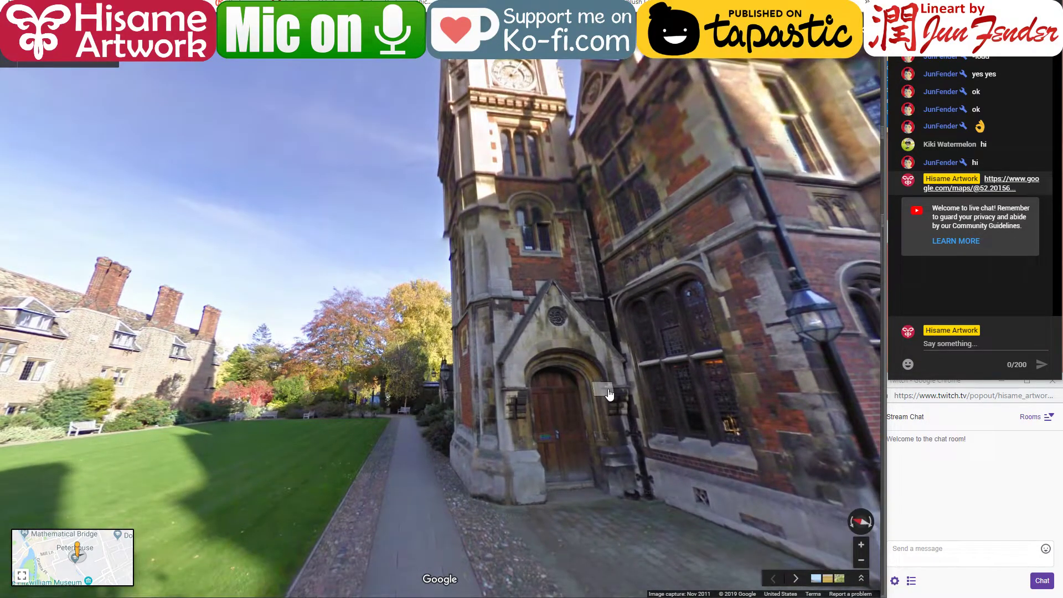
{"action": "left_click", "coordinate": [609, 394]}
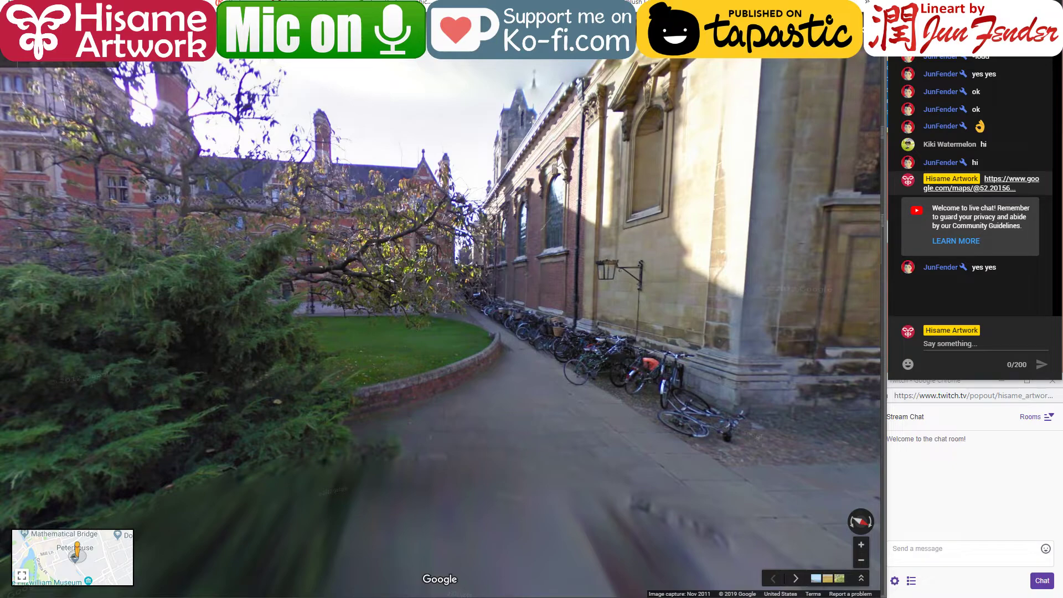
Switch to the page 112 comic in Clip Studio Paint, and make panel 1's BG color layer active
{"action": "key", "text": "alt+Tab"}
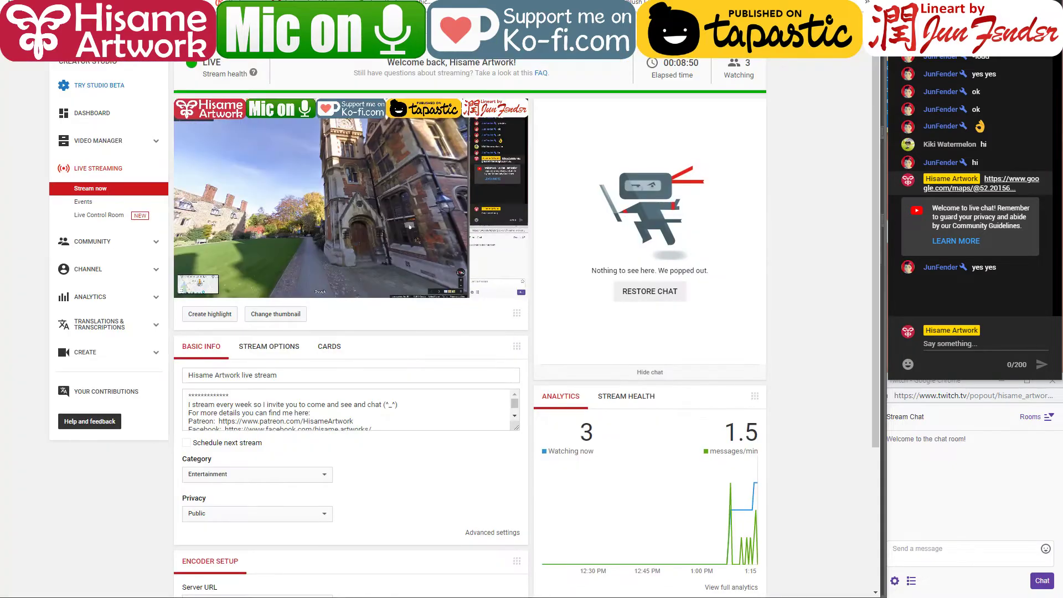
{"action": "key", "text": "alt+Tab"}
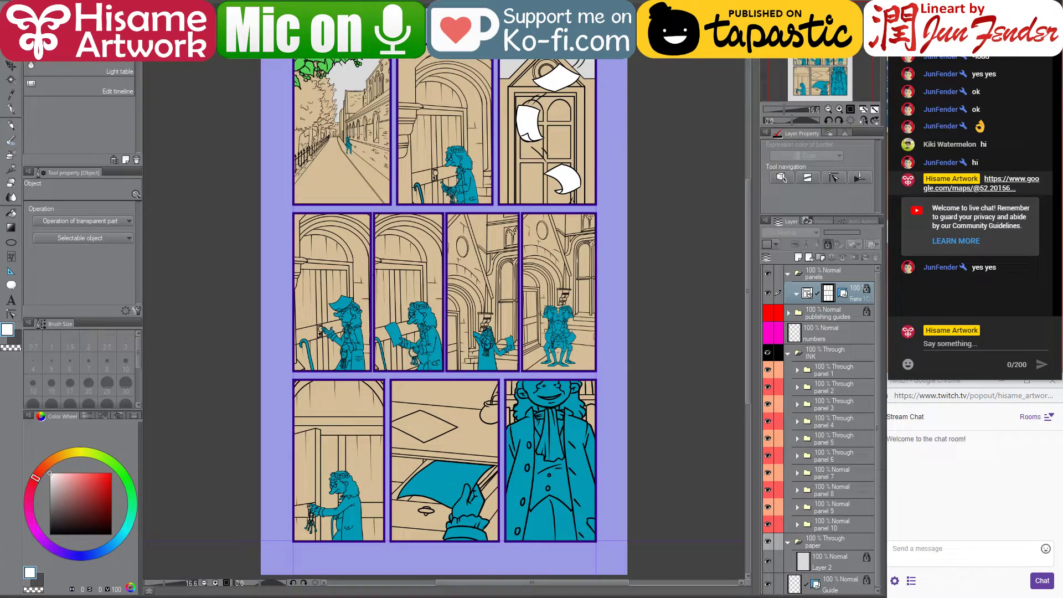
{"action": "scroll", "coordinate": [302, 133], "scroll_direction": "up", "scroll_amount": 2}
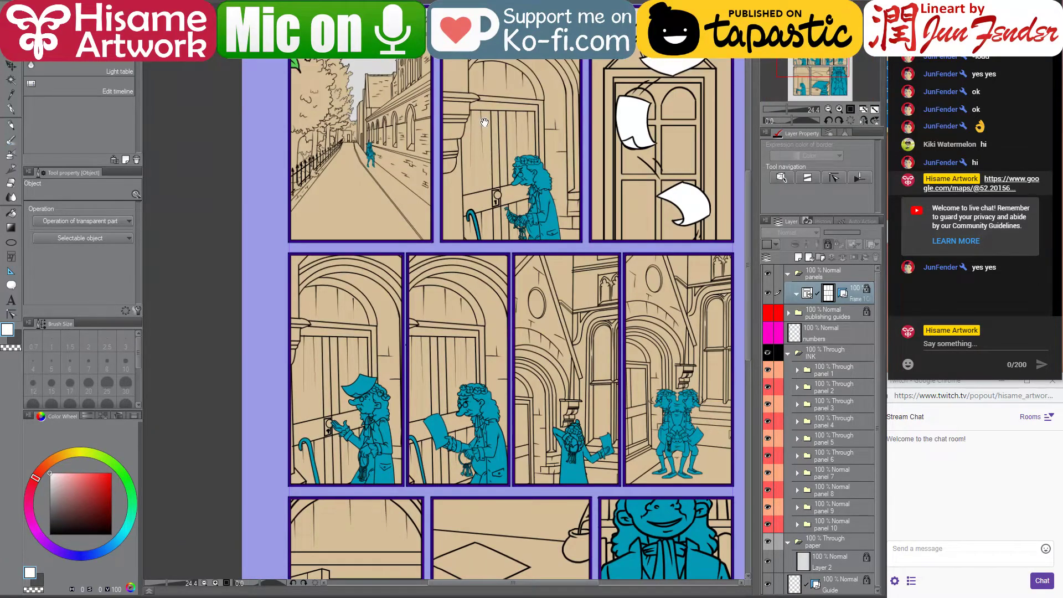
{"action": "left_click_drag", "start_coordinate": [485, 122], "coordinate": [413, 186]}
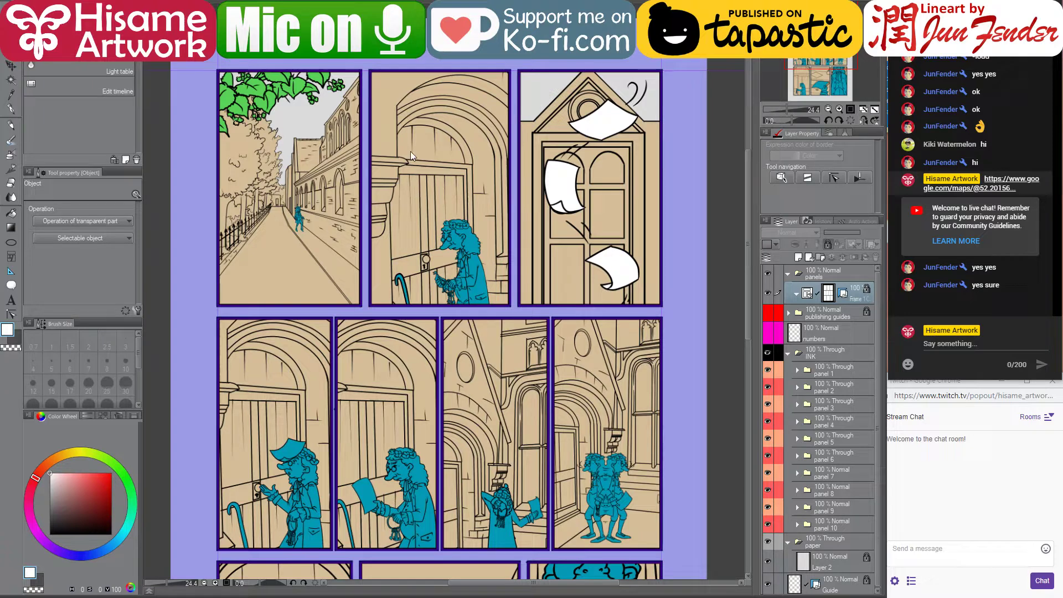
{"action": "key", "text": "r"}
{"action": "left_click", "coordinate": [305, 252], "text": "ctrl+shift"}
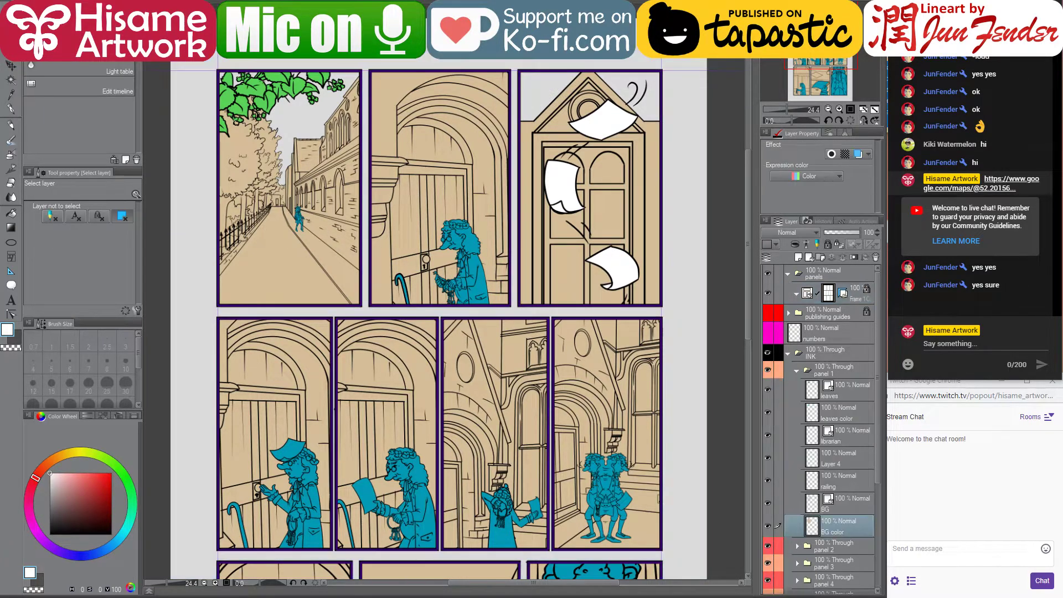
Select the filled area of panel 1's BG color layer
{"action": "scroll", "coordinate": [299, 155], "scroll_direction": "up", "scroll_amount": 1}
{"action": "left_click_drag", "start_coordinate": [286, 191], "coordinate": [393, 237]}
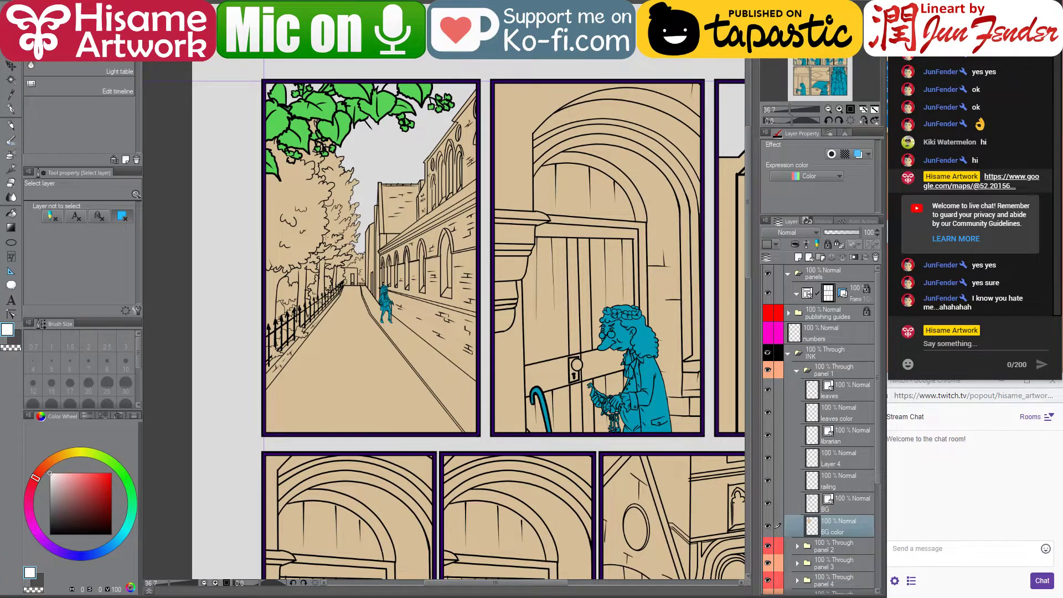
{"action": "scroll", "coordinate": [319, 219], "scroll_direction": "up", "scroll_amount": 2}
{"action": "left_click_drag", "start_coordinate": [416, 233], "coordinate": [427, 259]}
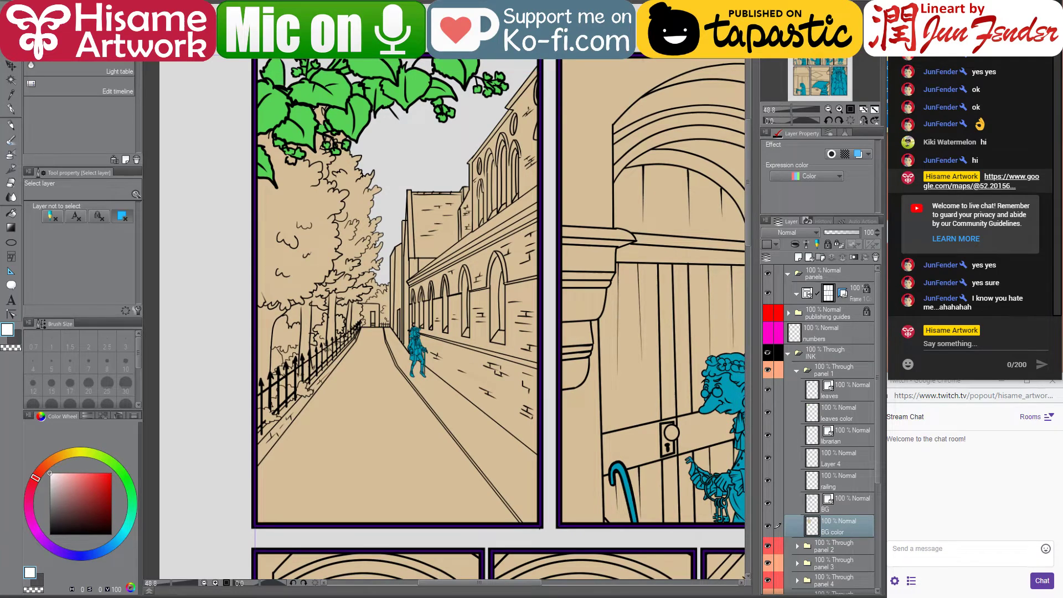
{"action": "key", "text": "alt+Tab"}
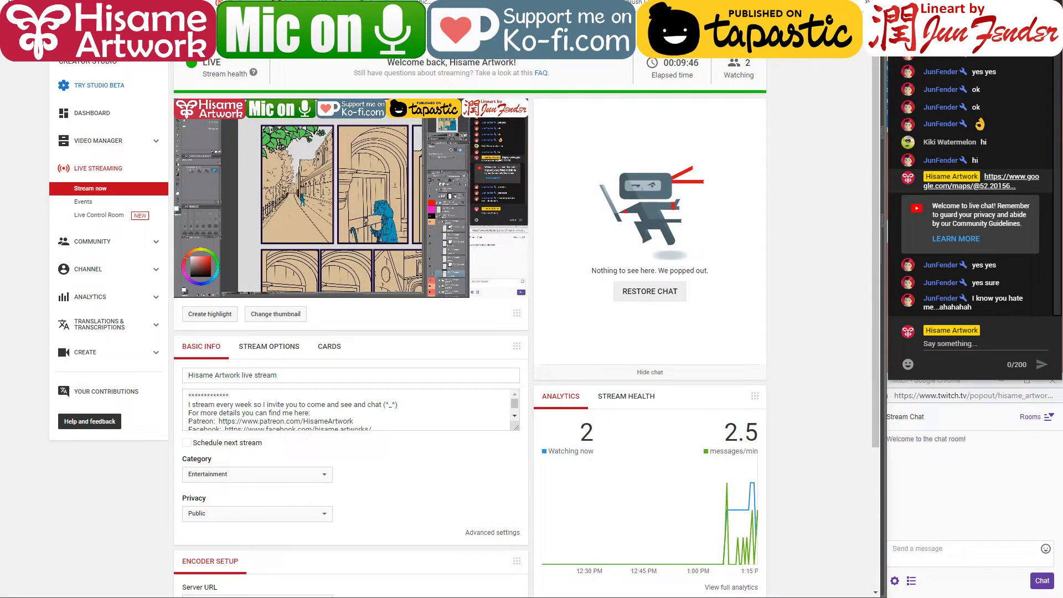
{"action": "key", "text": "alt+Tab"}
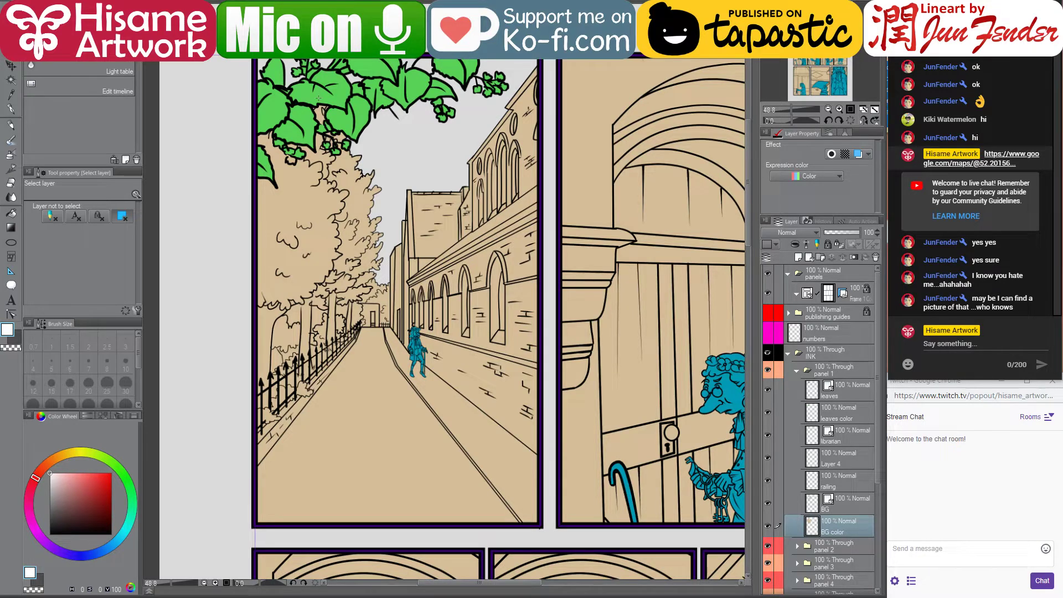
{"action": "left_click", "coordinate": [811, 523], "text": "ctrl"}
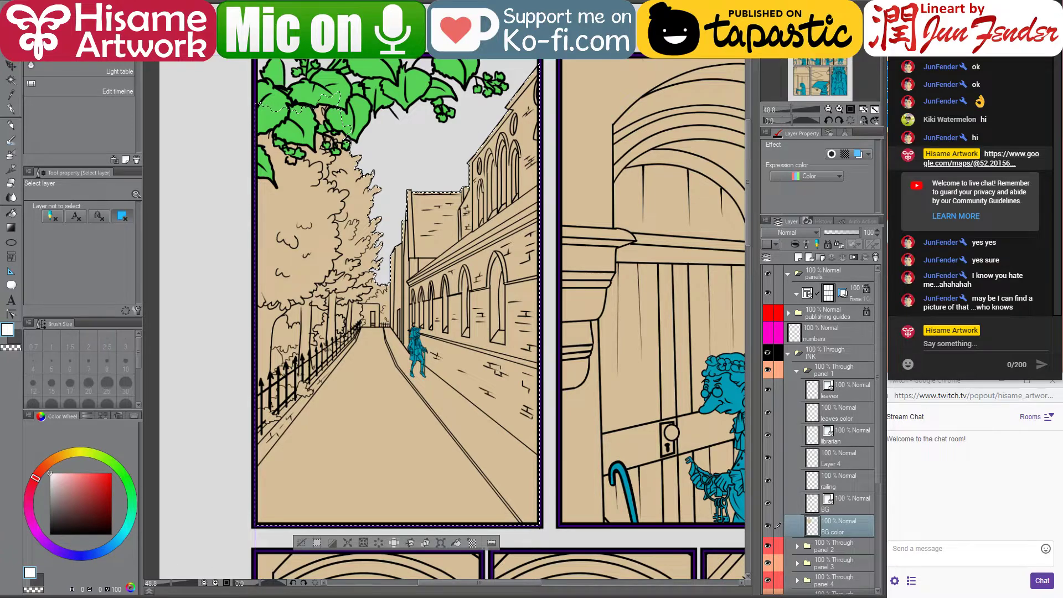
Open page_106.jpg from the comic's file folder in Clip Studio Paint as a colour reference
{"action": "mouse_move", "coordinate": [148, 597]}
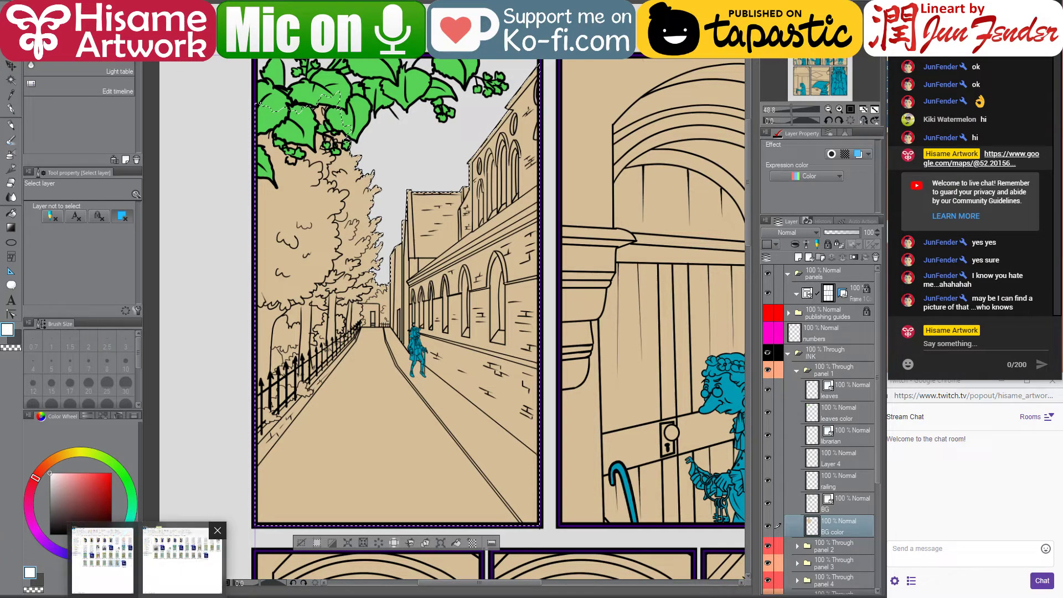
{"action": "left_click", "coordinate": [183, 559]}
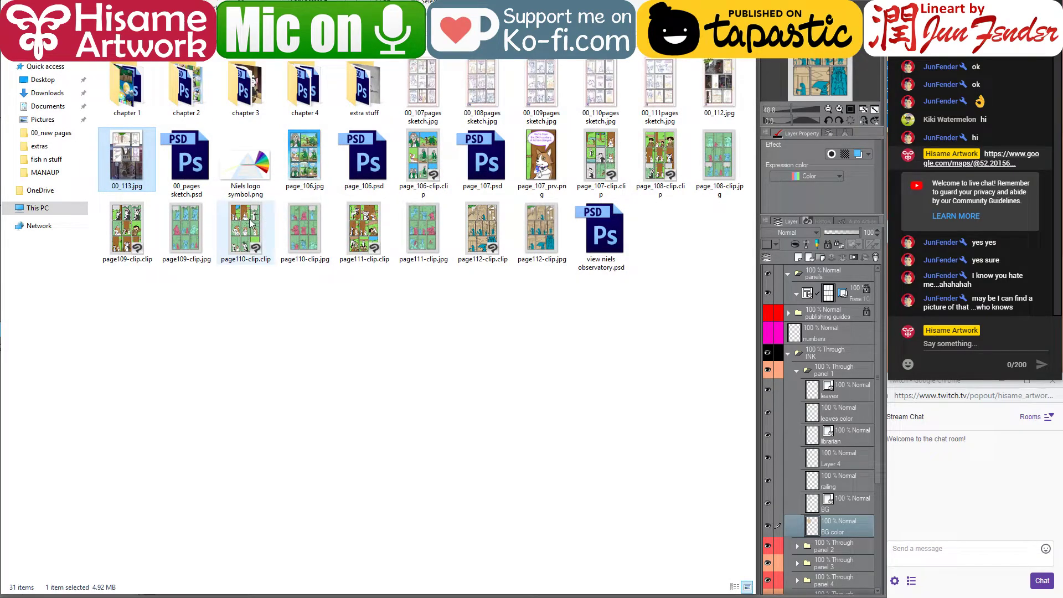
{"action": "left_click", "coordinate": [127, 229]}
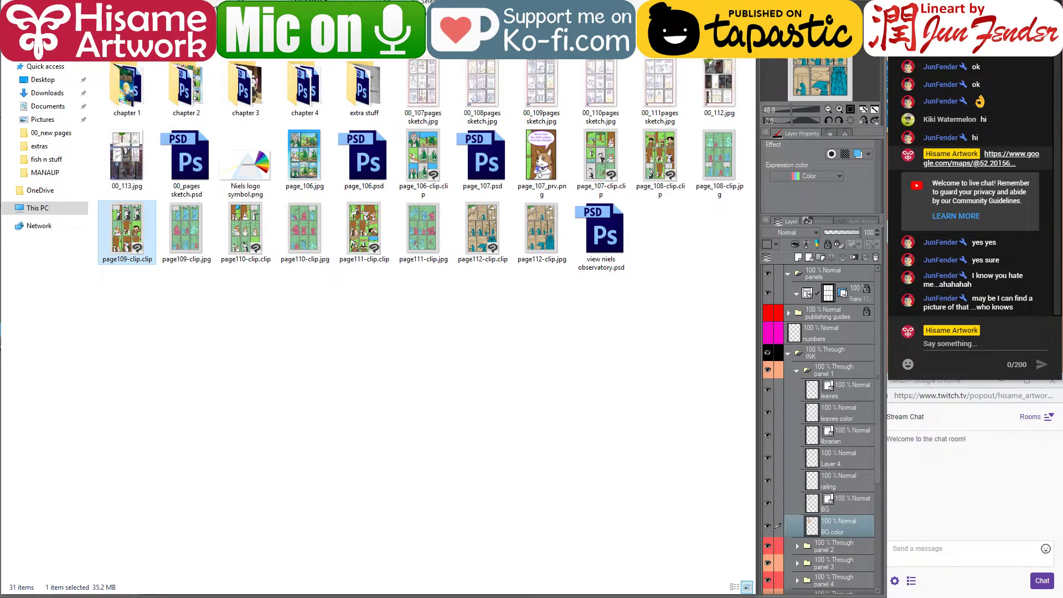
{"action": "left_click_drag", "start_coordinate": [757, 88], "coordinate": [602, 89]}
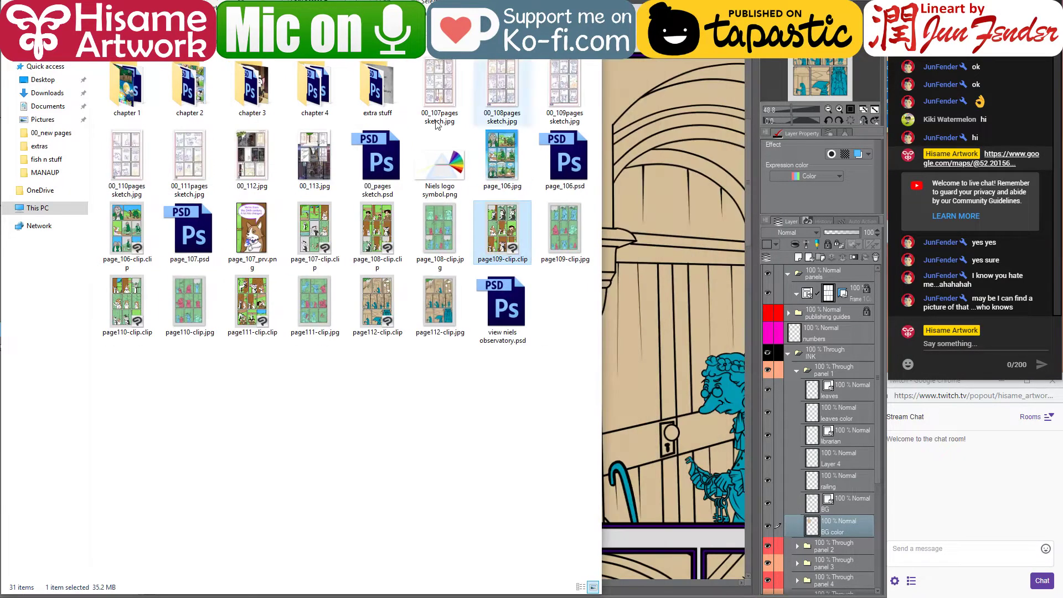
{"action": "left_click", "coordinate": [133, 230]}
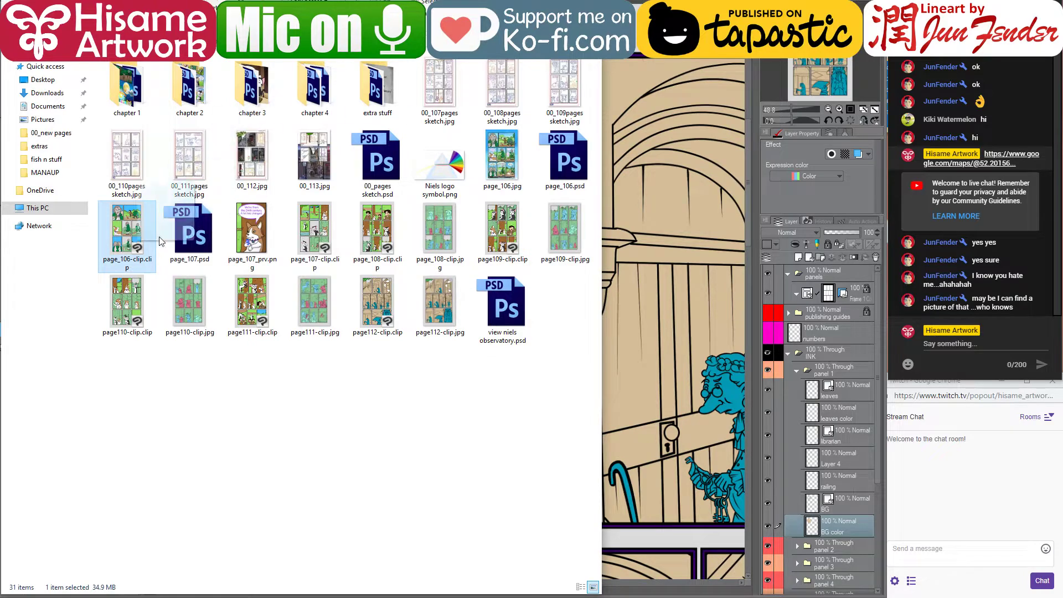
{"action": "left_click", "coordinate": [502, 160]}
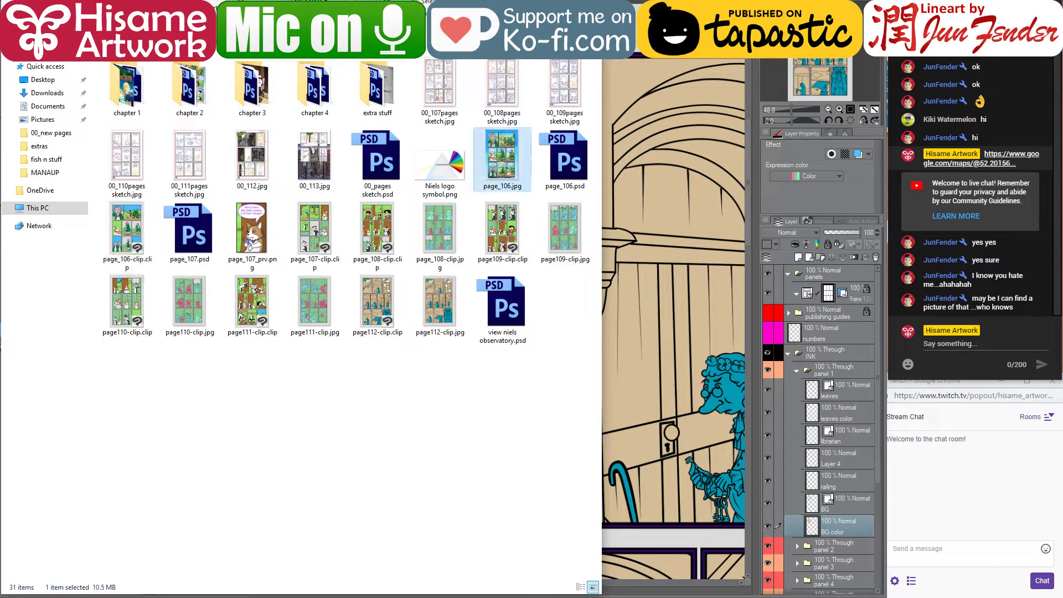
{"action": "left_click_drag", "start_coordinate": [502, 160], "coordinate": [672, 44]}
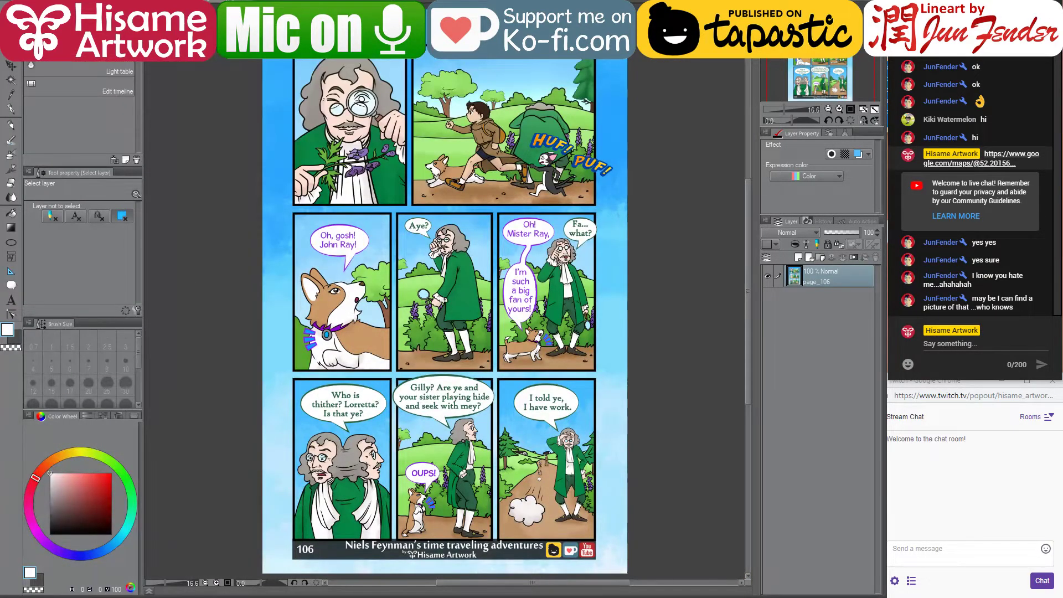
Sample the green of the bushes in the "Aye?" panel of page 106 as the drawing colour
{"action": "scroll", "coordinate": [454, 288], "scroll_direction": "up", "scroll_amount": 1}
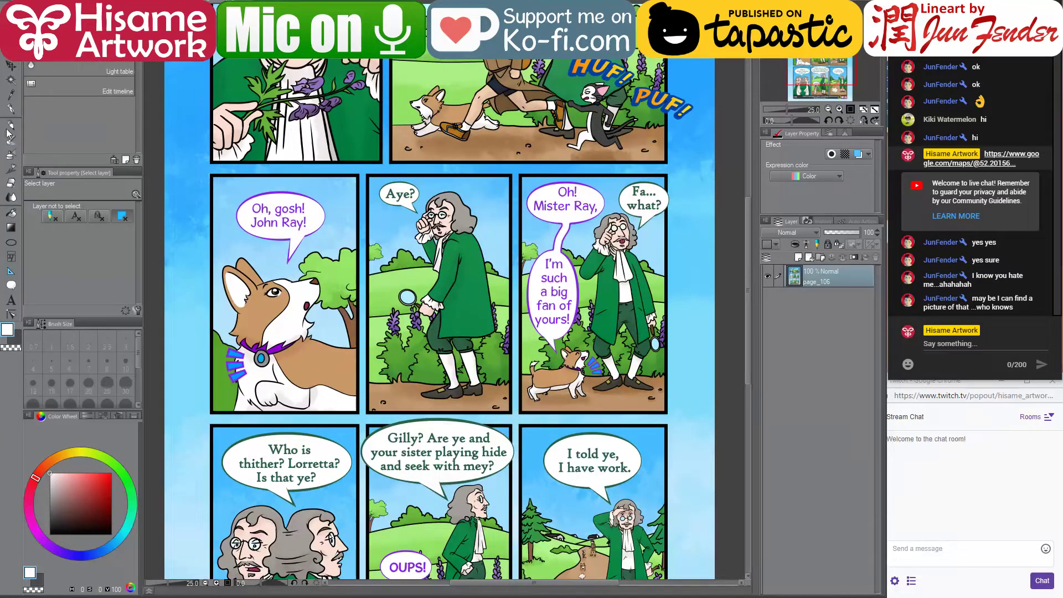
{"action": "left_click", "coordinate": [11, 109]}
{"action": "left_click_drag", "start_coordinate": [460, 349], "coordinate": [493, 257]}
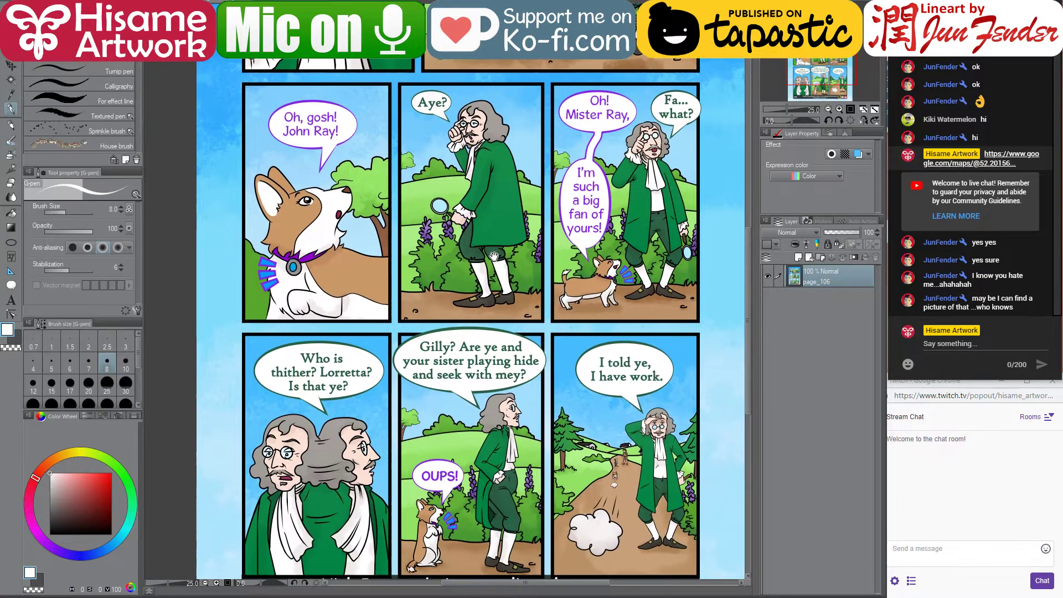
{"action": "left_click", "coordinate": [453, 279], "text": "alt"}
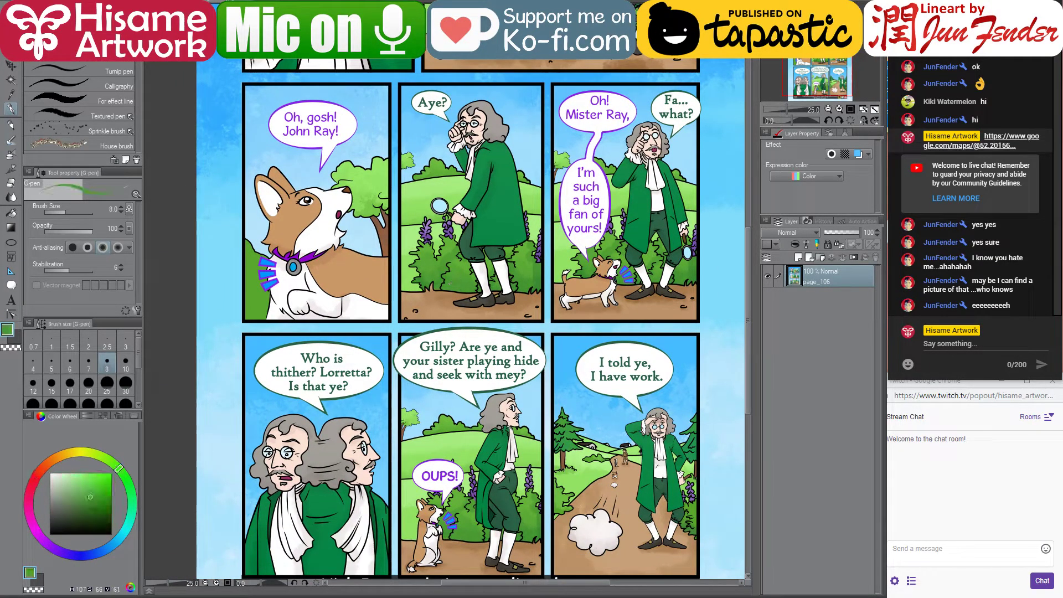
Hide panel 1's leaves and leaves color layers on page 112, and fill the tree foliage along the railing with the sampled green
{"action": "left_click", "coordinate": [183, 5]}
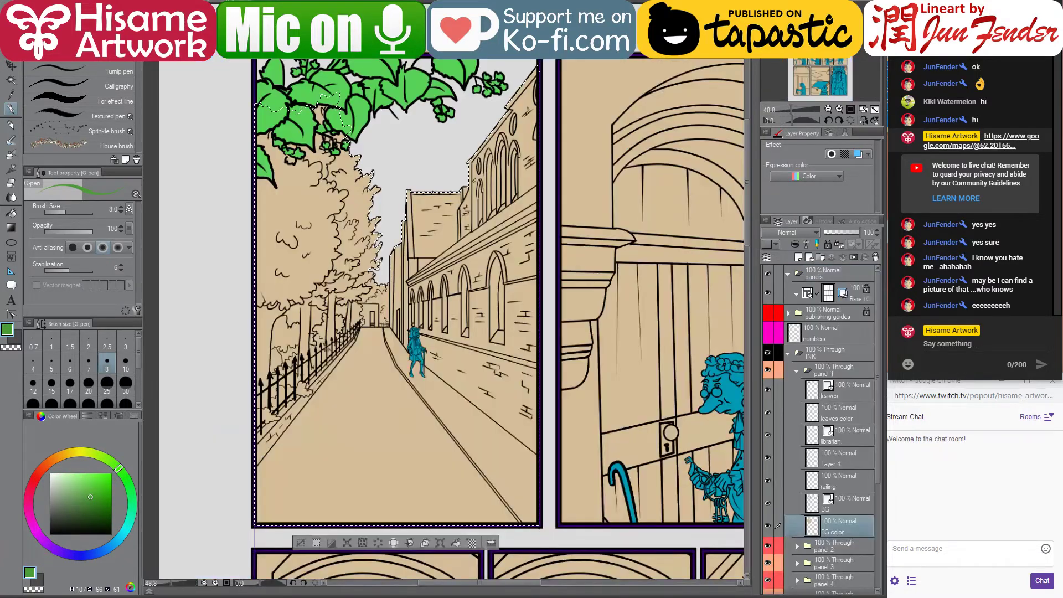
{"action": "scroll", "coordinate": [237, 143], "scroll_direction": "up", "scroll_amount": 1}
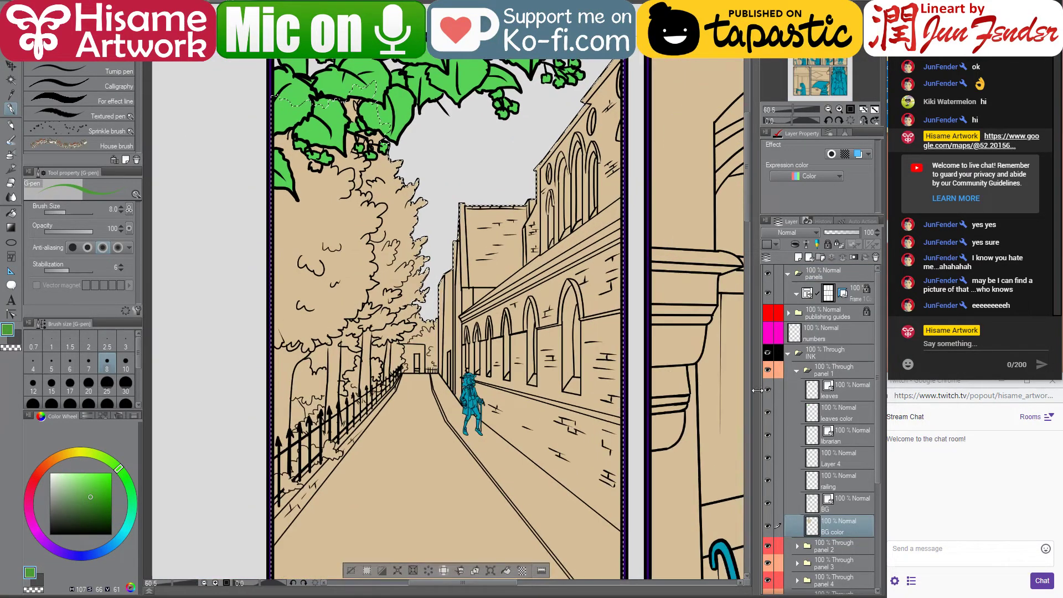
{"action": "left_click", "coordinate": [767, 412]}
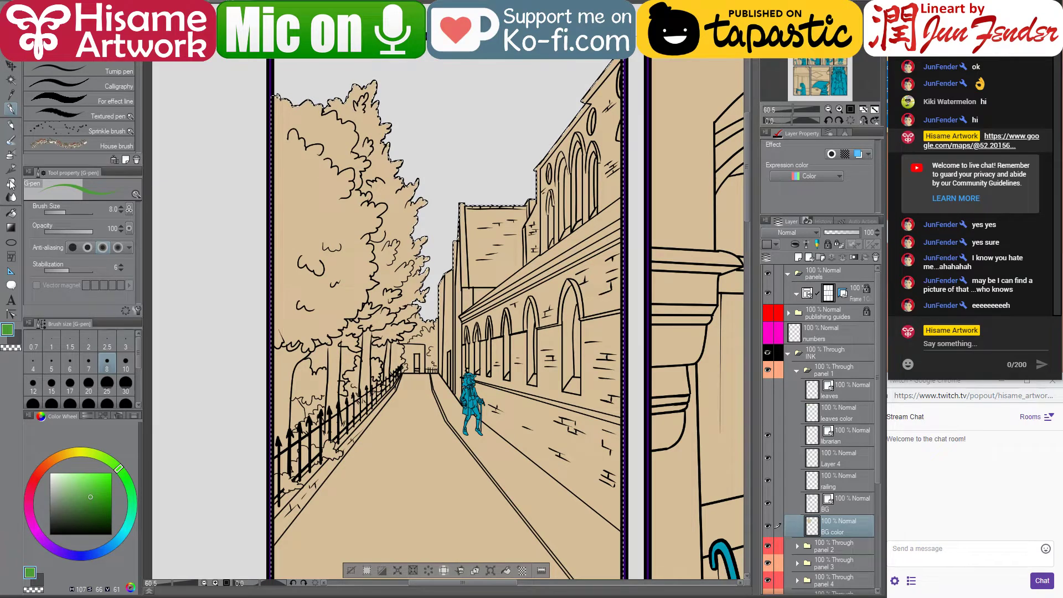
{"action": "left_click", "coordinate": [10, 212]}
{"action": "left_click", "coordinate": [323, 221]}
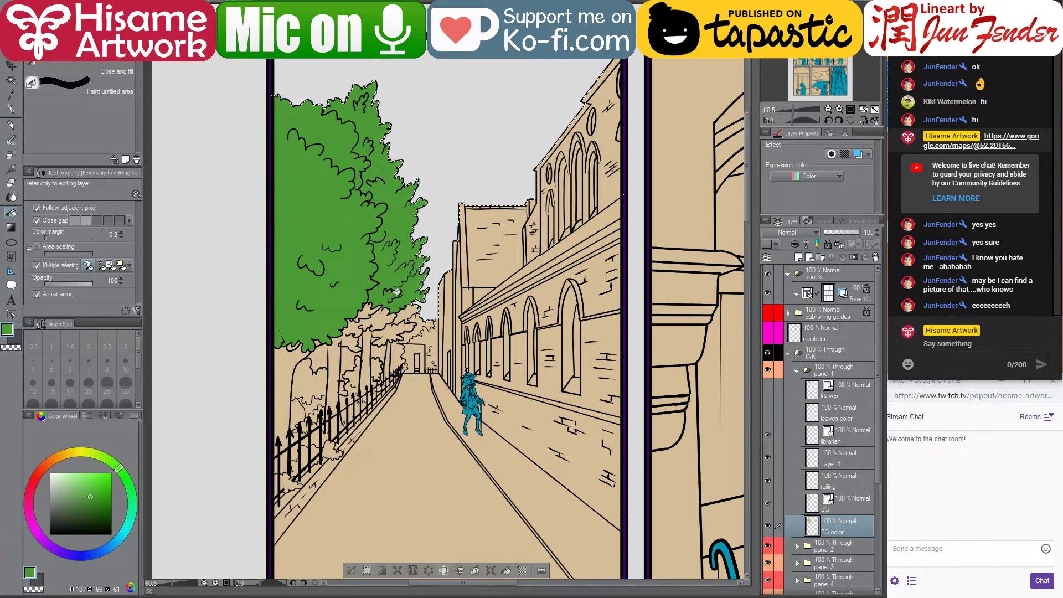
{"action": "left_click", "coordinate": [373, 315]}
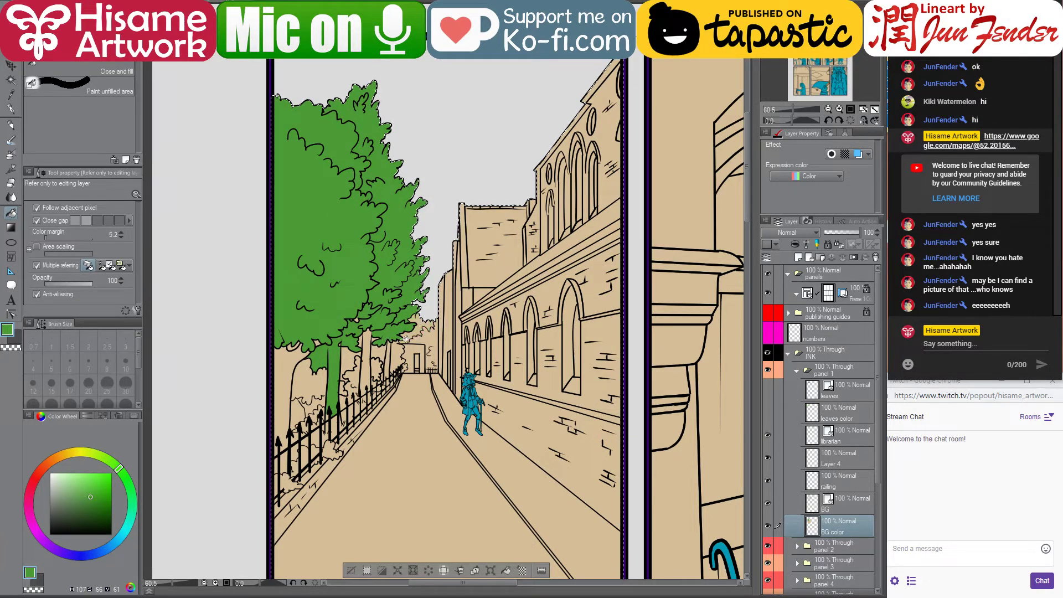
Fill the background foliage between the tree trunks behind the railing with a slightly darker green, hue 115 and value 52
{"action": "left_click", "coordinate": [394, 350]}
{"action": "left_click", "coordinate": [382, 350]}
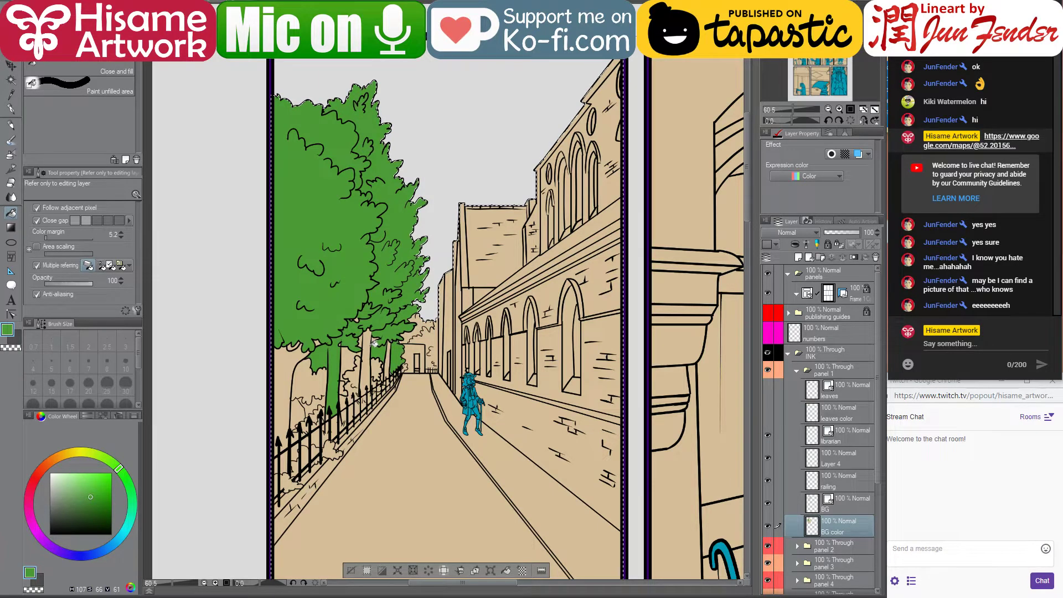
{"action": "scroll", "coordinate": [321, 410], "scroll_direction": "up", "scroll_amount": 4}
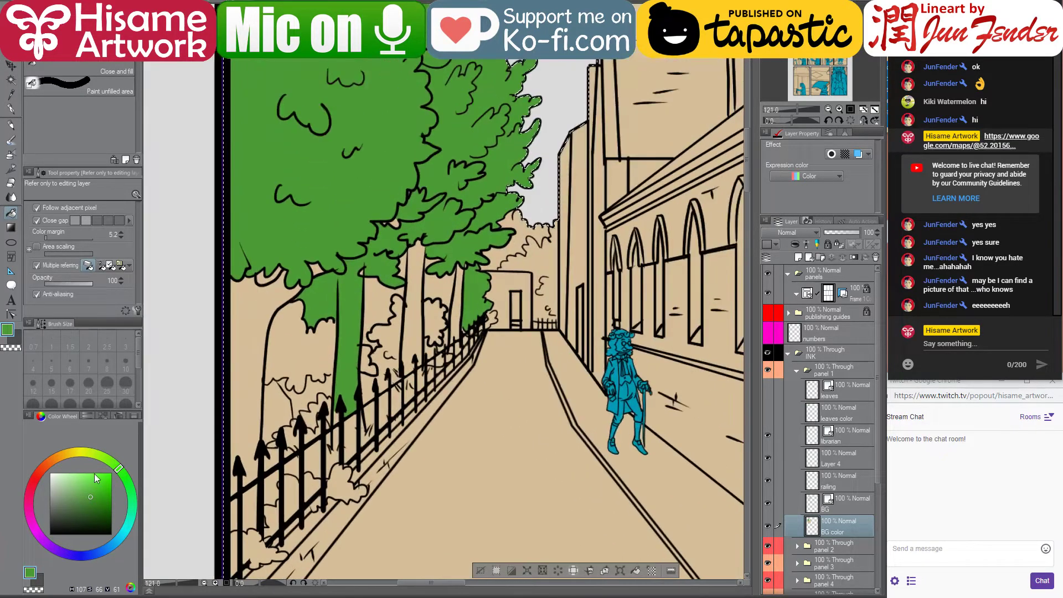
{"action": "left_click", "coordinate": [99, 500]}
{"action": "left_click", "coordinate": [123, 473]}
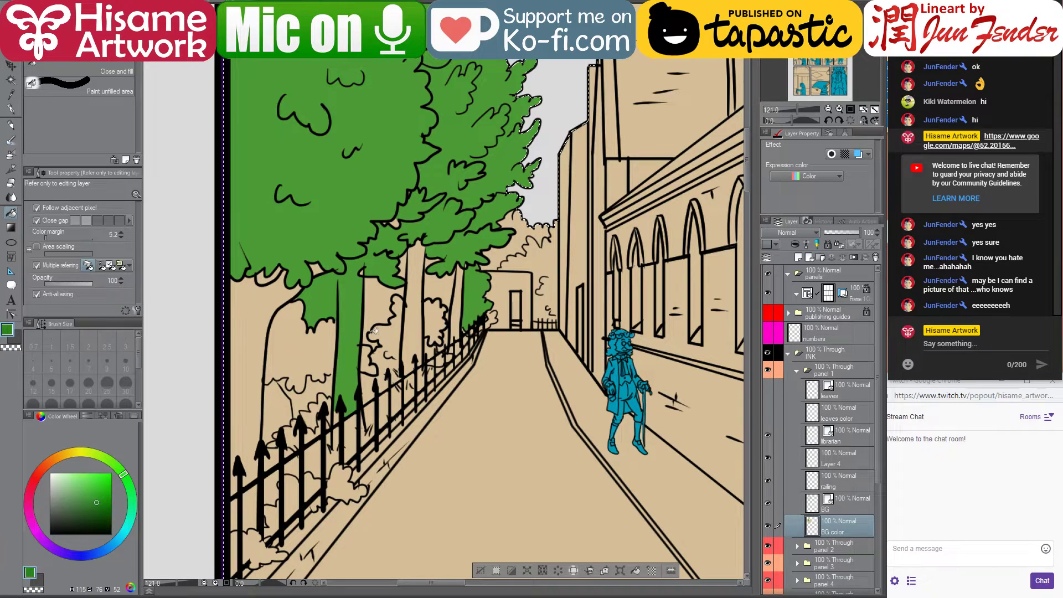
{"action": "left_click", "coordinate": [483, 299]}
{"action": "left_click", "coordinate": [438, 285]}
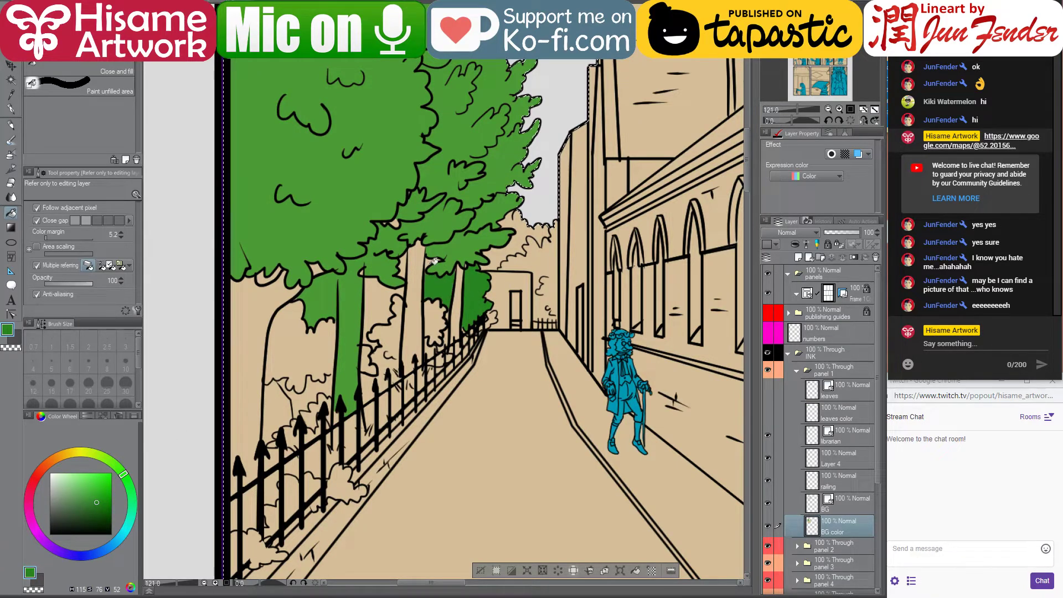
{"action": "left_click", "coordinate": [391, 289]}
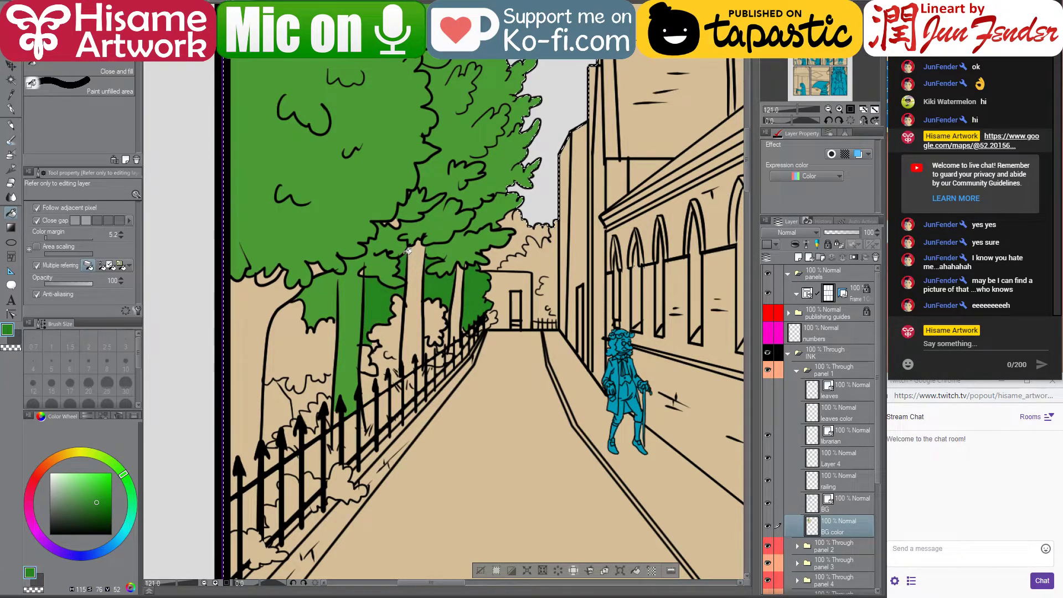
{"action": "left_click", "coordinate": [409, 208], "text": "alt"}
{"action": "left_click", "coordinate": [388, 292], "text": "alt"}
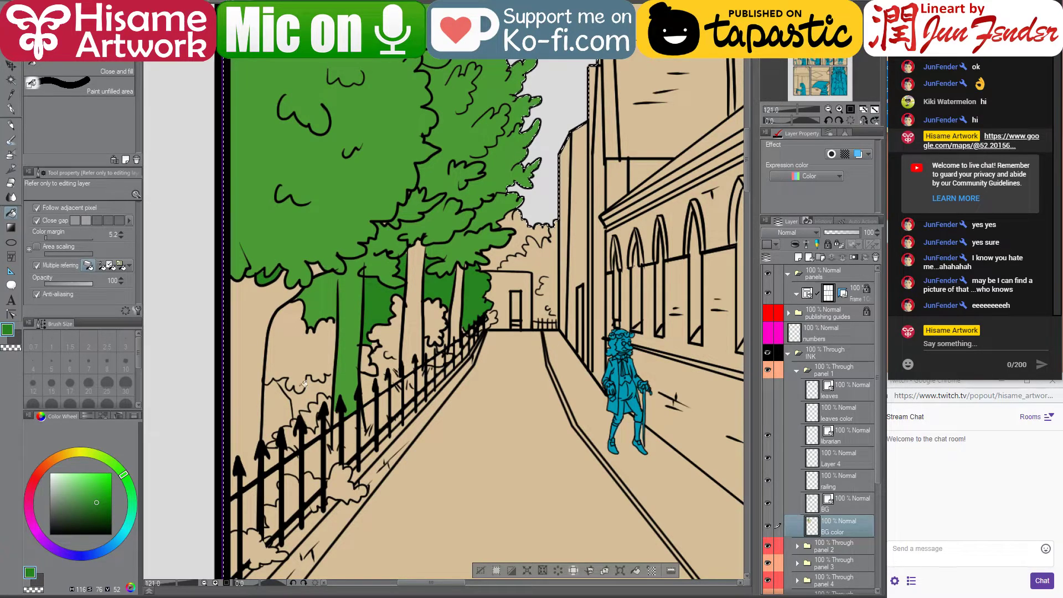
Fill the bushes behind the railing with a deeper green, hue 125 and value 42
{"action": "left_click", "coordinate": [111, 508]}
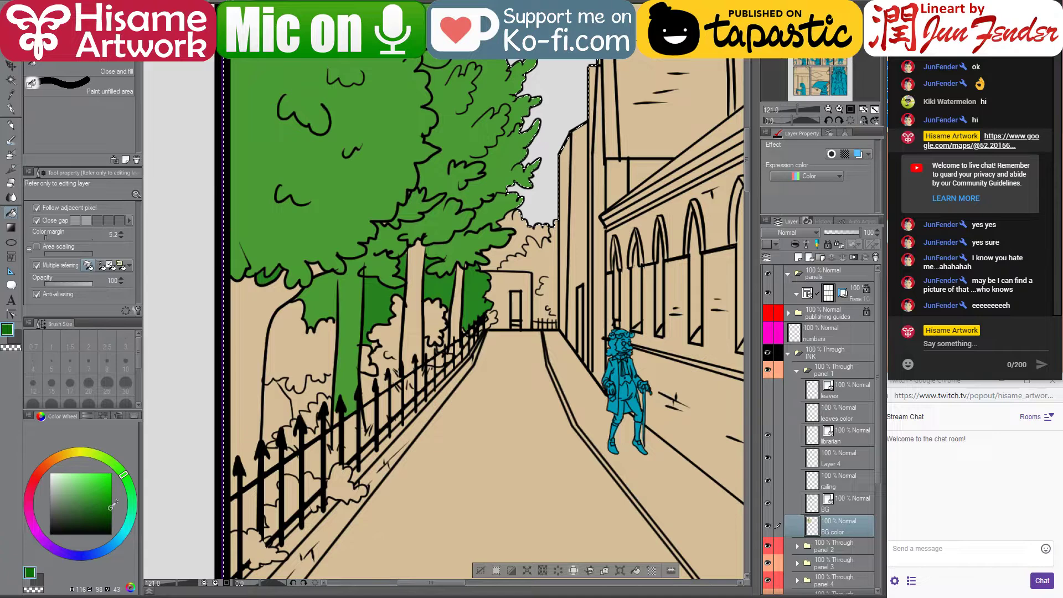
{"action": "left_click", "coordinate": [127, 481]}
{"action": "left_click", "coordinate": [308, 329]}
{"action": "left_click", "coordinate": [396, 339]}
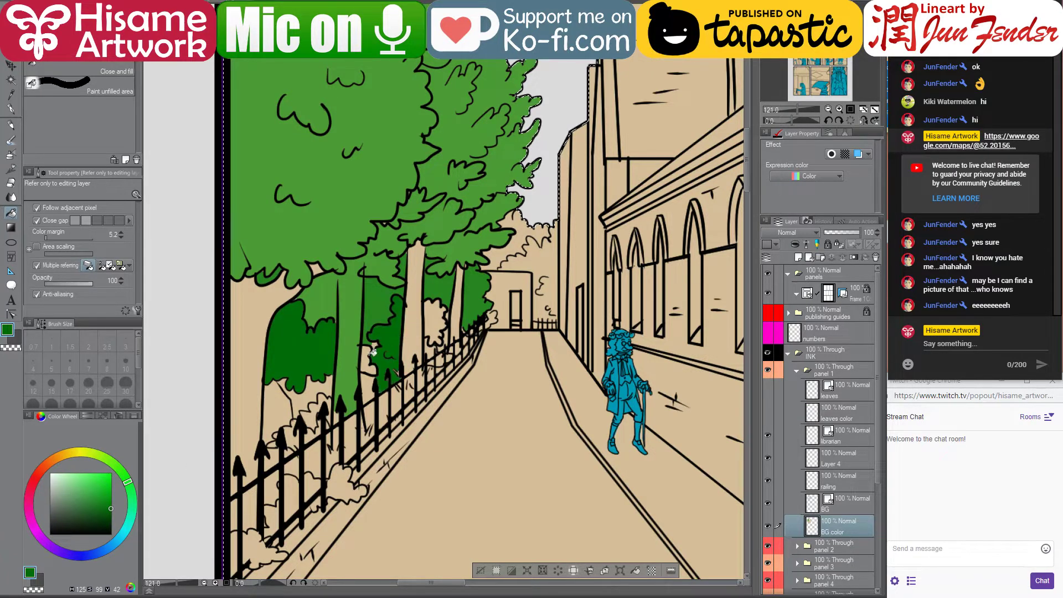
{"action": "left_click", "coordinate": [371, 354]}
{"action": "left_click", "coordinate": [440, 316]}
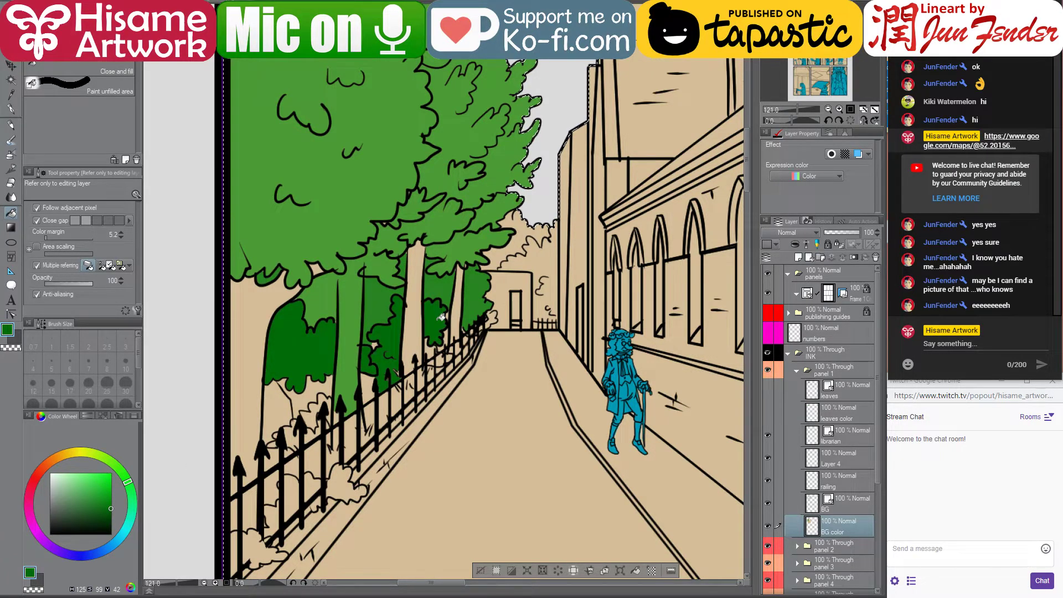
Darken the green to value 27 and fill the shadowed undergrowth beneath the bushes behind the railing
{"action": "left_click_drag", "start_coordinate": [107, 511], "coordinate": [116, 516]}
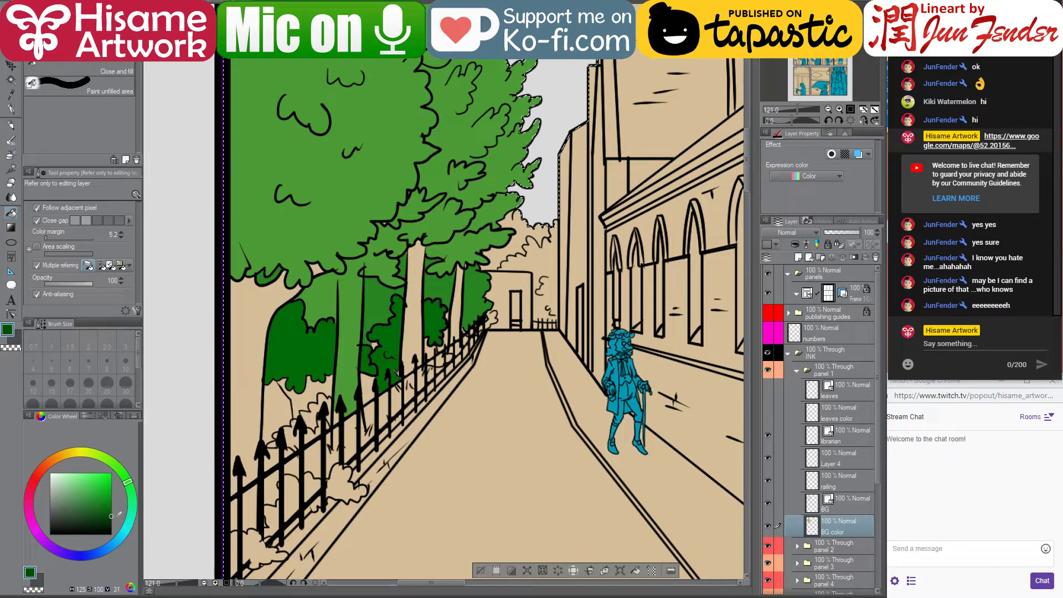
{"action": "left_click", "coordinate": [306, 400]}
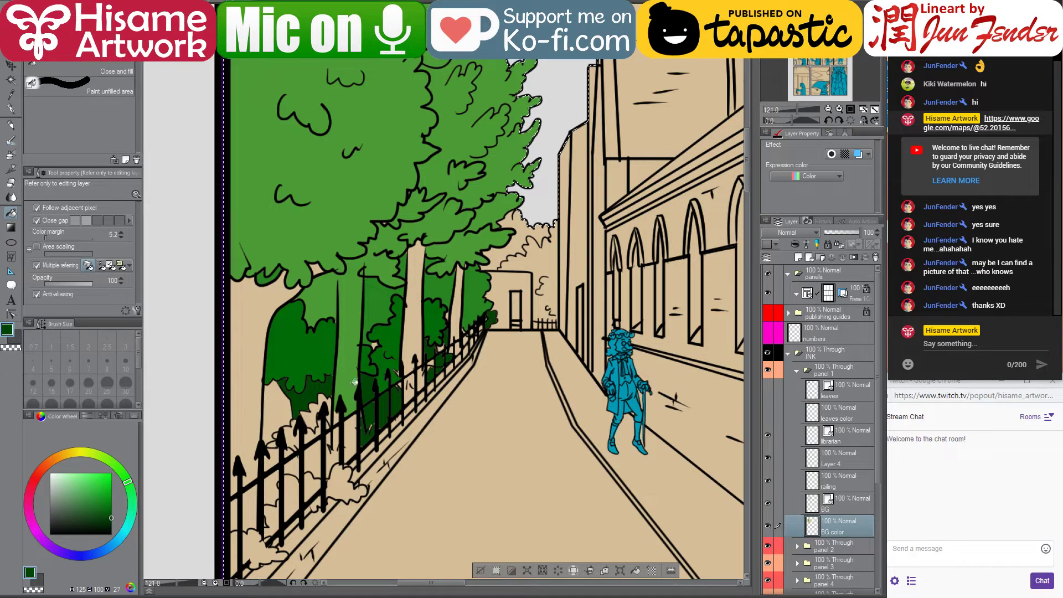
{"action": "left_click_drag", "start_coordinate": [409, 426], "coordinate": [468, 350]}
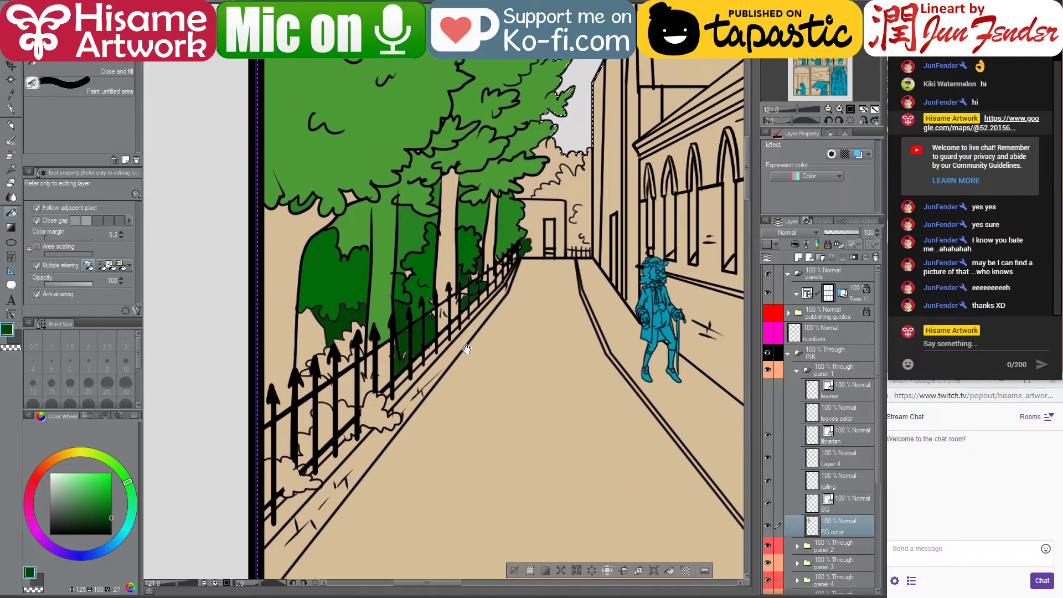
Sample the bush green and fill the low bushes growing through the foot of the railing
{"action": "left_click", "coordinate": [346, 285], "text": "alt"}
{"action": "left_click", "coordinate": [379, 412]}
{"action": "left_click", "coordinate": [342, 419]}
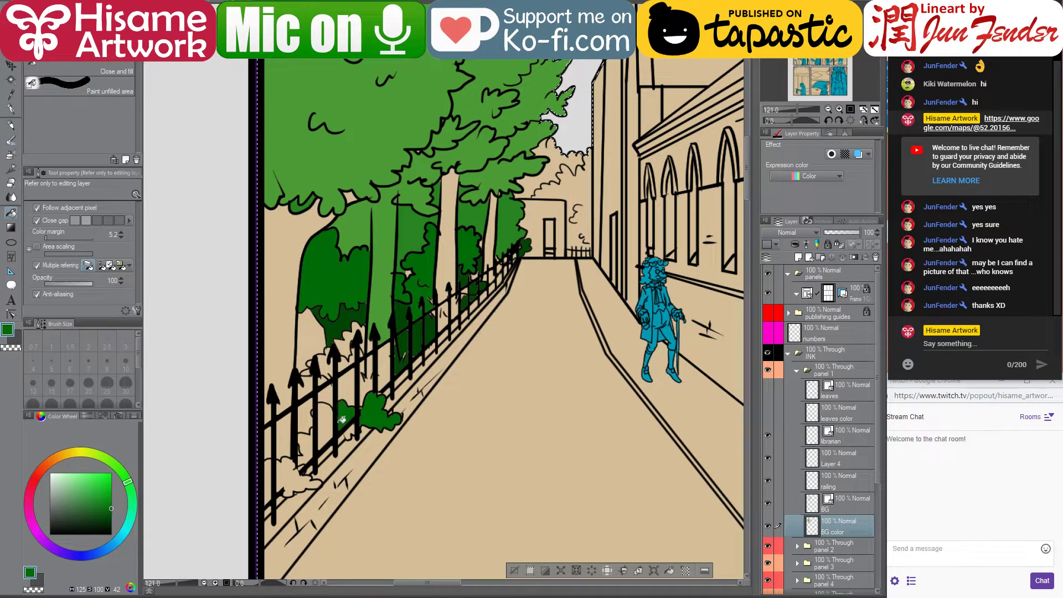
{"action": "left_click", "coordinate": [327, 426]}
{"action": "left_click", "coordinate": [312, 441]}
{"action": "left_click", "coordinate": [296, 475]}
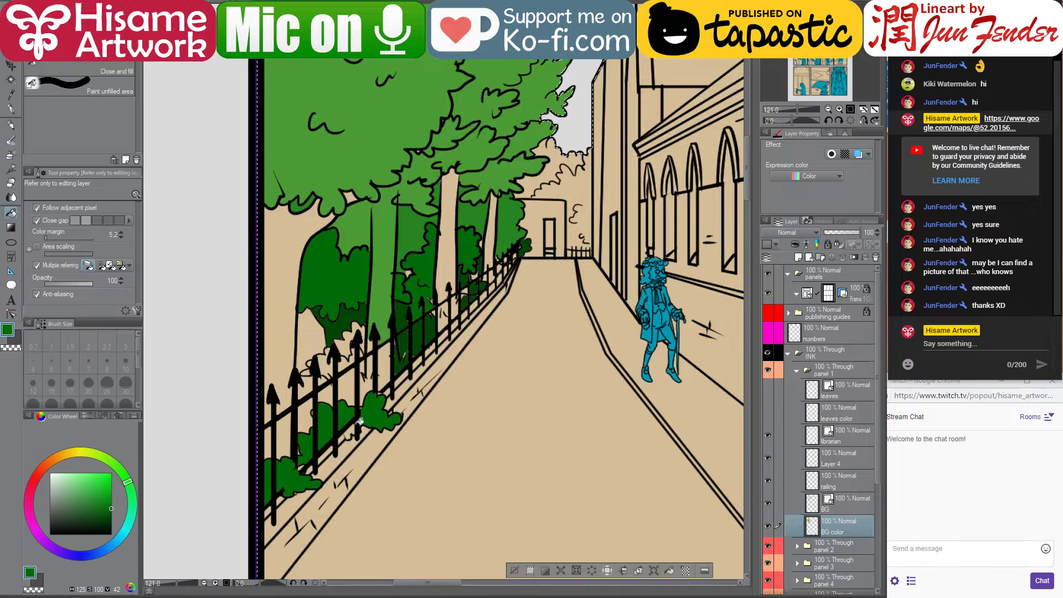
Sample the darkest undergrowth green and fill the remaining gaps and small shrubs behind the near end of the railing
{"action": "scroll", "coordinate": [294, 412], "scroll_direction": "up", "scroll_amount": 1}
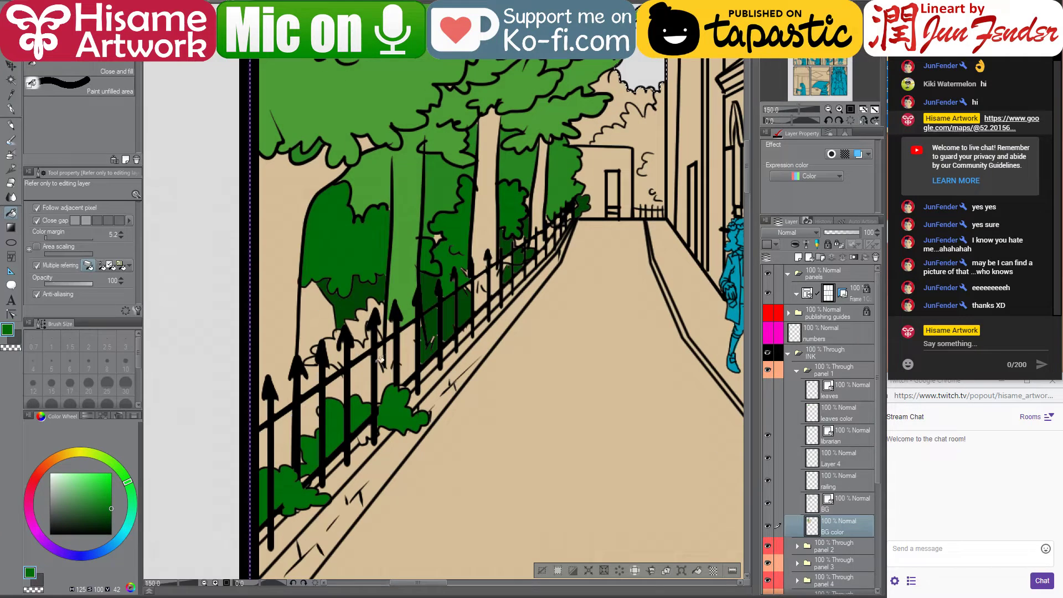
{"action": "left_click", "coordinate": [366, 375]}
{"action": "key", "text": "ctrl+z"}
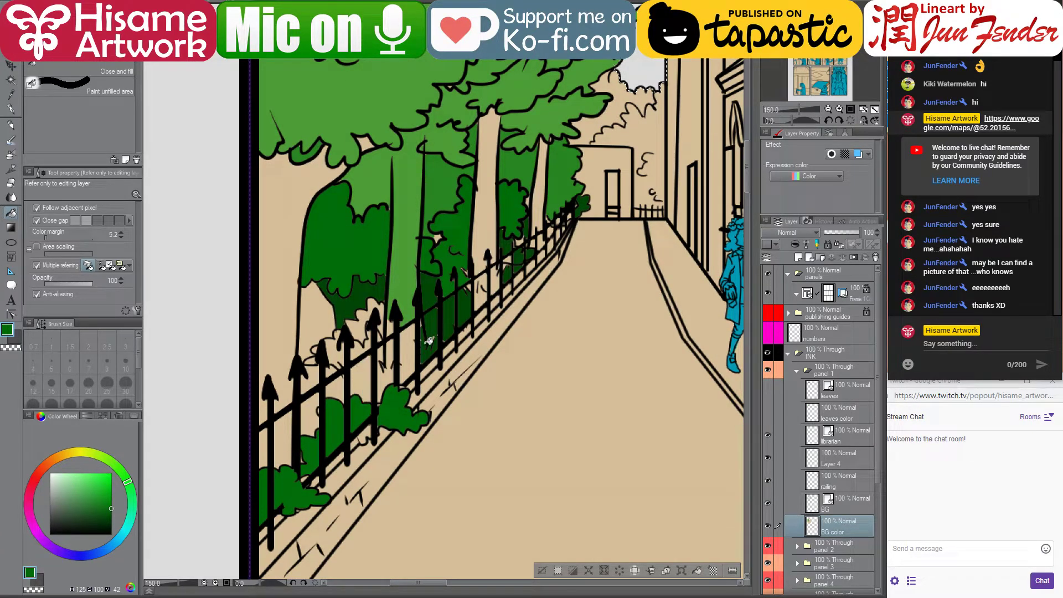
{"action": "left_click", "coordinate": [435, 321], "text": "alt"}
{"action": "left_click", "coordinate": [367, 374]}
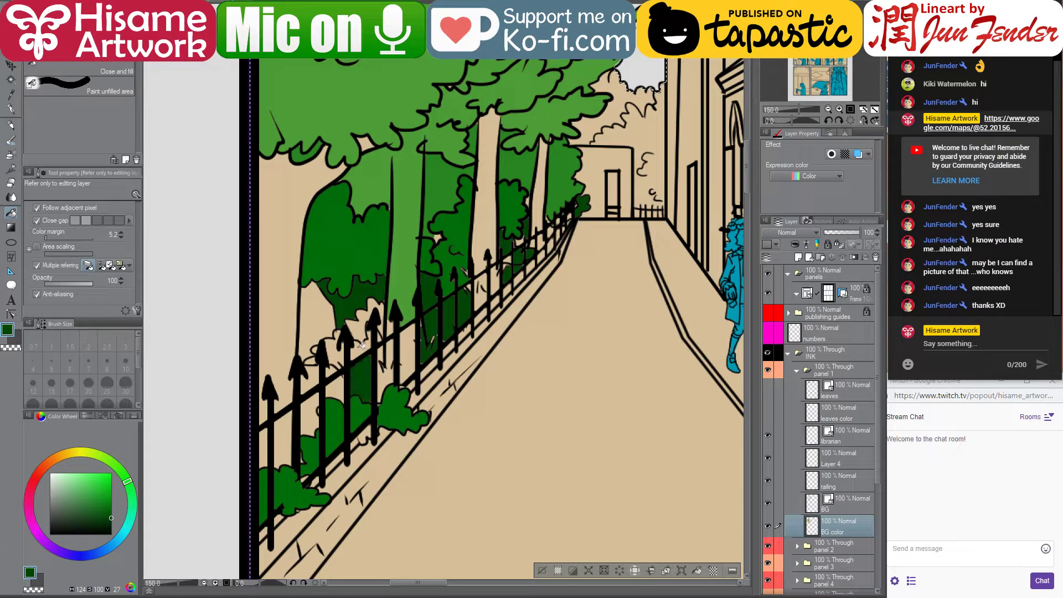
{"action": "left_click", "coordinate": [357, 350]}
{"action": "left_click", "coordinate": [335, 352]}
{"action": "left_click", "coordinate": [363, 328]}
{"action": "mouse_move", "coordinate": [363, 327]}
{"action": "left_mouse_down"}
{"action": "mouse_move", "coordinate": [387, 310]}
{"action": "mouse_move", "coordinate": [370, 340]}
{"action": "mouse_move", "coordinate": [384, 327]}
{"action": "left_mouse_up"}
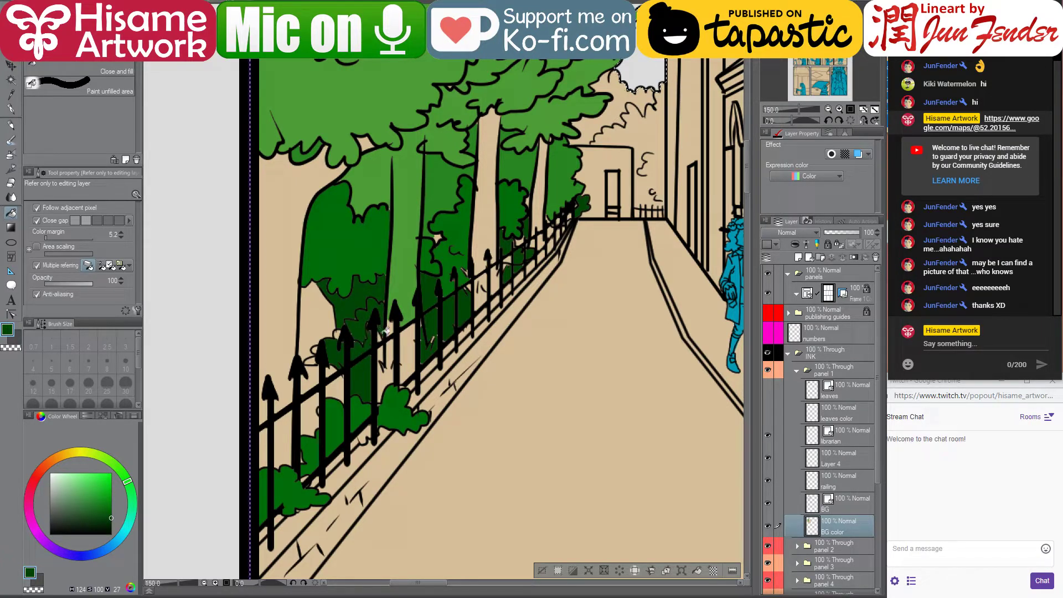
Hide panel 1's BG line art layer to expose the unfilled gaps in the foliage colors
{"action": "left_click", "coordinate": [767, 502]}
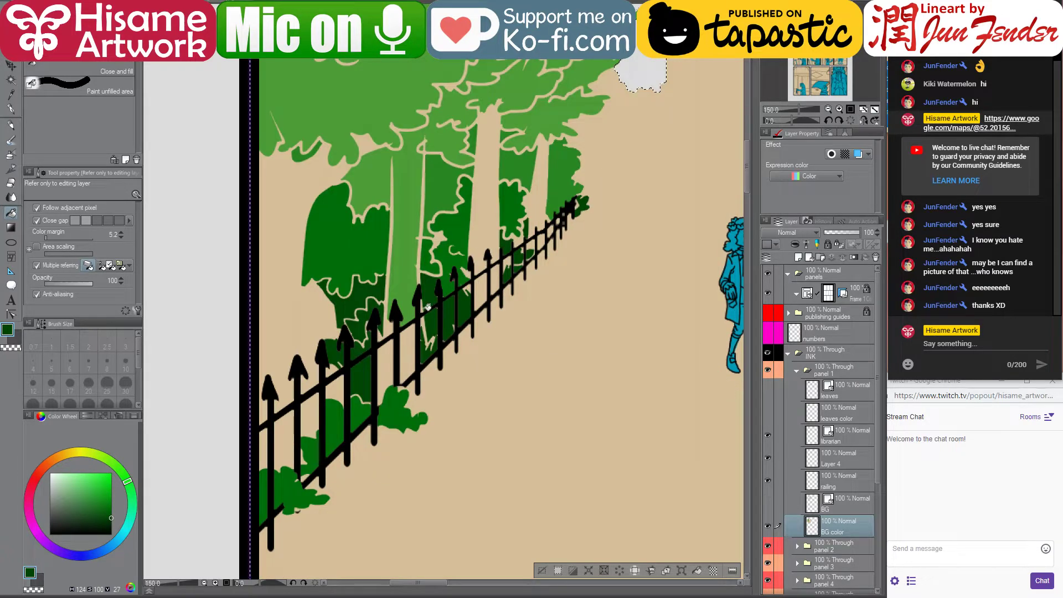
{"action": "left_click_drag", "start_coordinate": [423, 306], "coordinate": [393, 310]}
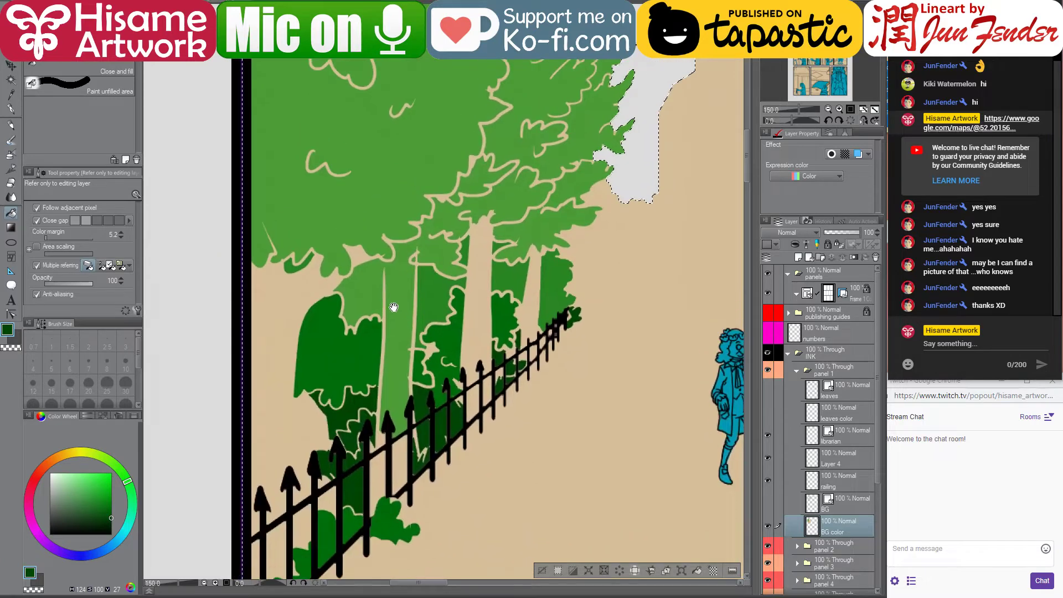
{"action": "scroll", "coordinate": [414, 427], "scroll_direction": "down", "scroll_amount": 4}
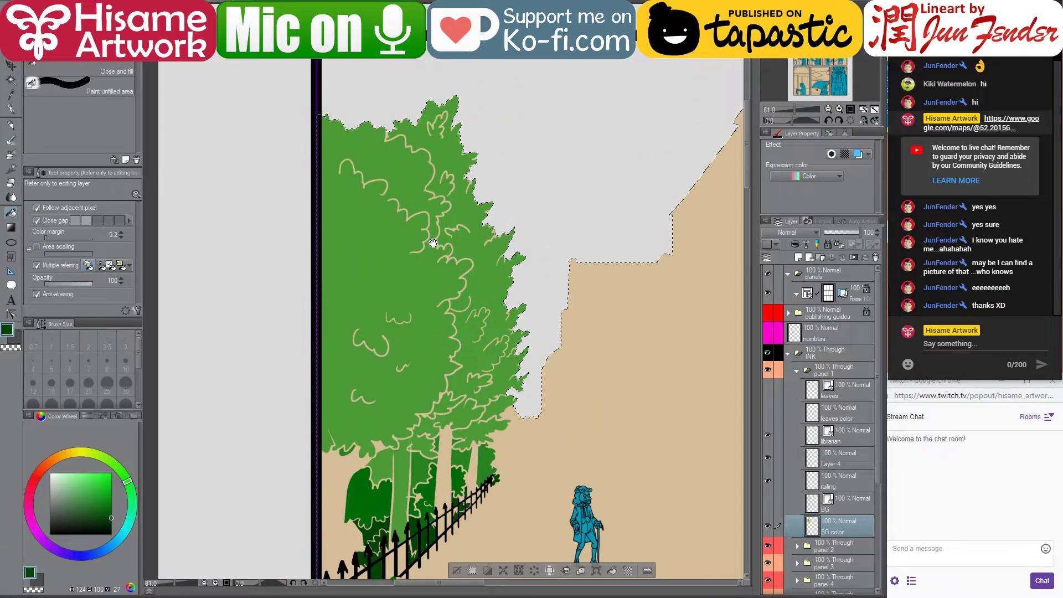
Paint over the unfilled line gaps in the upper tree canopy with the G-pen at size 200 in the sampled canopy green
{"action": "left_click", "coordinate": [11, 109]}
{"action": "left_click", "coordinate": [373, 178], "text": "alt"}
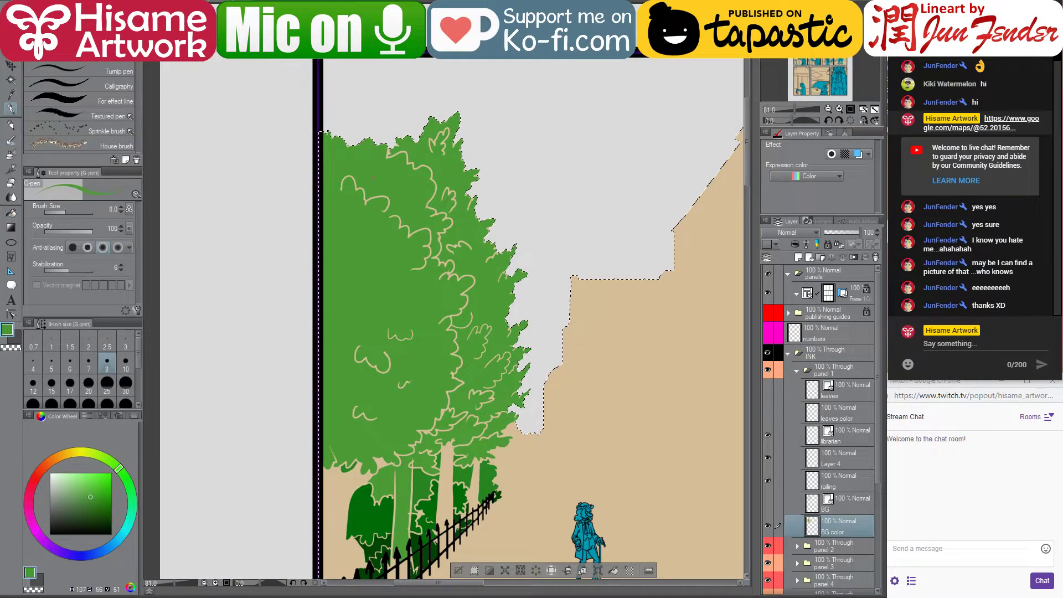
{"action": "key", "text": "bracketright"}
{"action": "key", "text": "bracketright"}
{"action": "key", "text": "bracketright"}
{"action": "key", "text": "bracketright"}
{"action": "key", "text": "bracketright"}
{"action": "key", "text": "bracketright"}
{"action": "key", "text": "bracketright"}
{"action": "key", "text": "bracketright"}
{"action": "key", "text": "bracketright"}
{"action": "key", "text": "bracketright"}
{"action": "key", "text": "bracketright"}
{"action": "key", "text": "bracketright"}
{"action": "key", "text": "bracketright"}
{"action": "key", "text": "bracketright"}
{"action": "key", "text": "bracketright"}
{"action": "key", "text": "bracketright"}
{"action": "key", "text": "bracketright"}
{"action": "key", "text": "bracketright"}
{"action": "key", "text": "bracketright"}
{"action": "key", "text": "bracketright"}
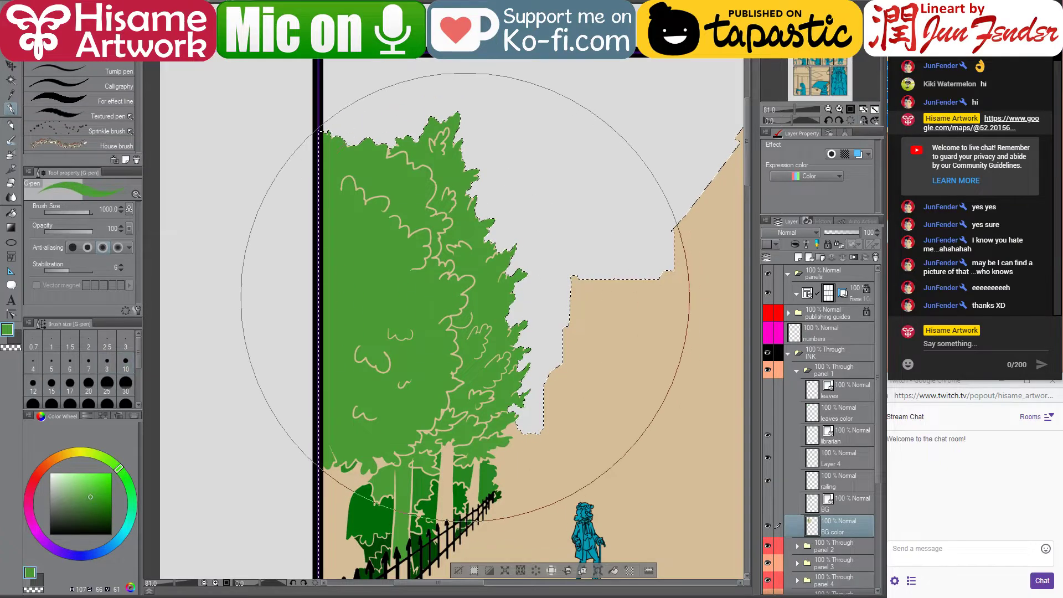
{"action": "key", "text": "bracketleft"}
{"action": "key", "text": "bracketleft"}
{"action": "key", "text": "bracketleft"}
{"action": "key", "text": "bracketleft"}
{"action": "key", "text": "bracketleft"}
{"action": "key", "text": "bracketleft"}
{"action": "key", "text": "bracketleft"}
{"action": "key", "text": "bracketleft"}
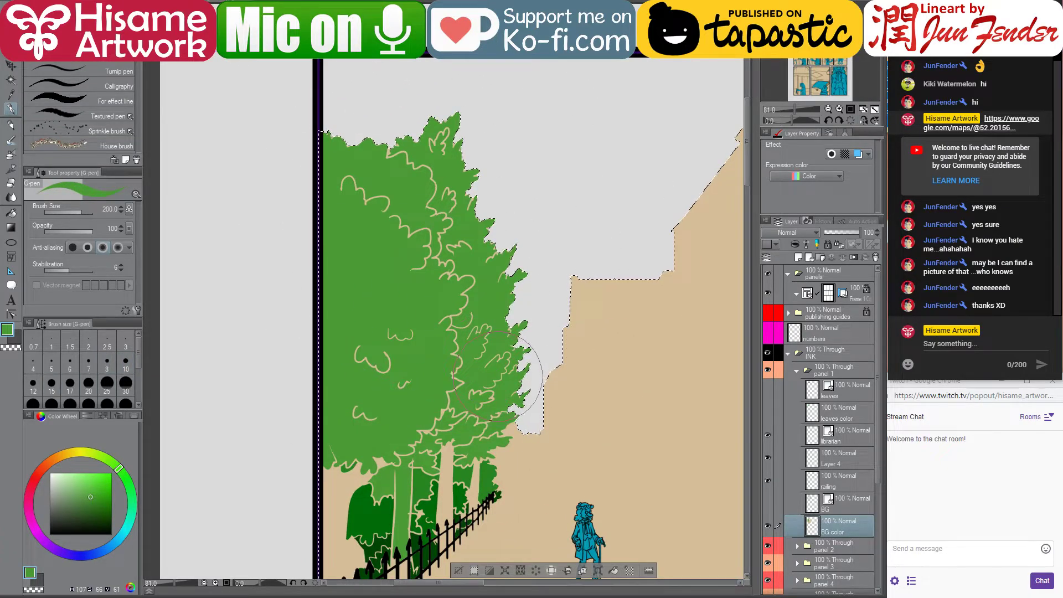
{"action": "mouse_move", "coordinate": [490, 238]}
{"action": "left_mouse_down"}
{"action": "mouse_move", "coordinate": [408, 130]}
{"action": "mouse_move", "coordinate": [439, 126]}
{"action": "mouse_move", "coordinate": [327, 137]}
{"action": "mouse_move", "coordinate": [434, 218]}
{"action": "mouse_move", "coordinate": [394, 382]}
{"action": "mouse_move", "coordinate": [357, 397]}
{"action": "mouse_move", "coordinate": [467, 226]}
{"action": "left_mouse_up"}
{"action": "left_click_drag", "start_coordinate": [487, 322], "coordinate": [426, 164]}
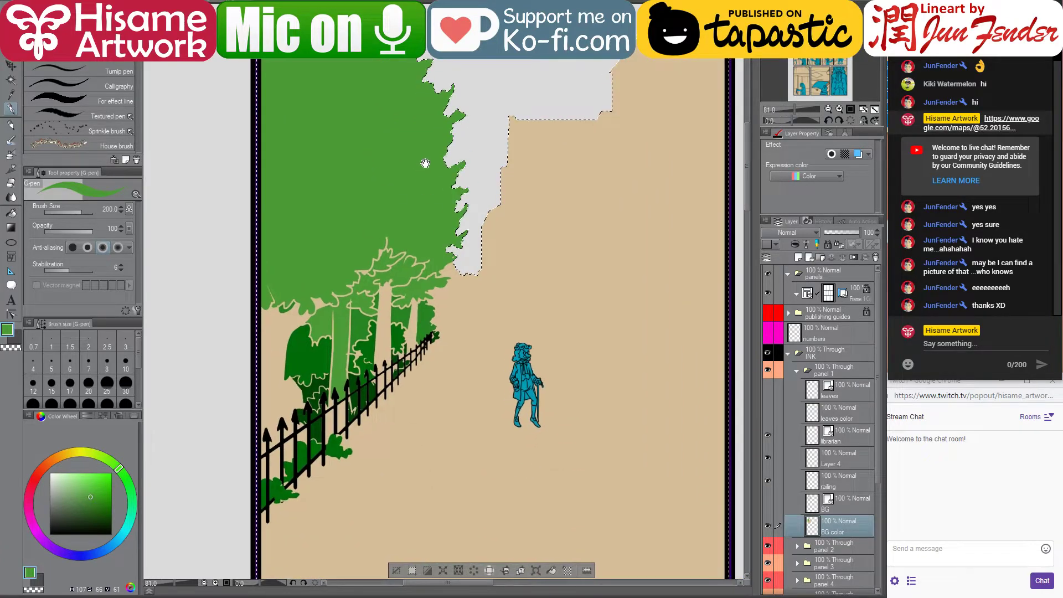
Paint over the line gaps in the lower canopy above the tree trunks with the same G-pen and green
{"action": "scroll", "coordinate": [446, 409], "scroll_direction": "down", "scroll_amount": 2}
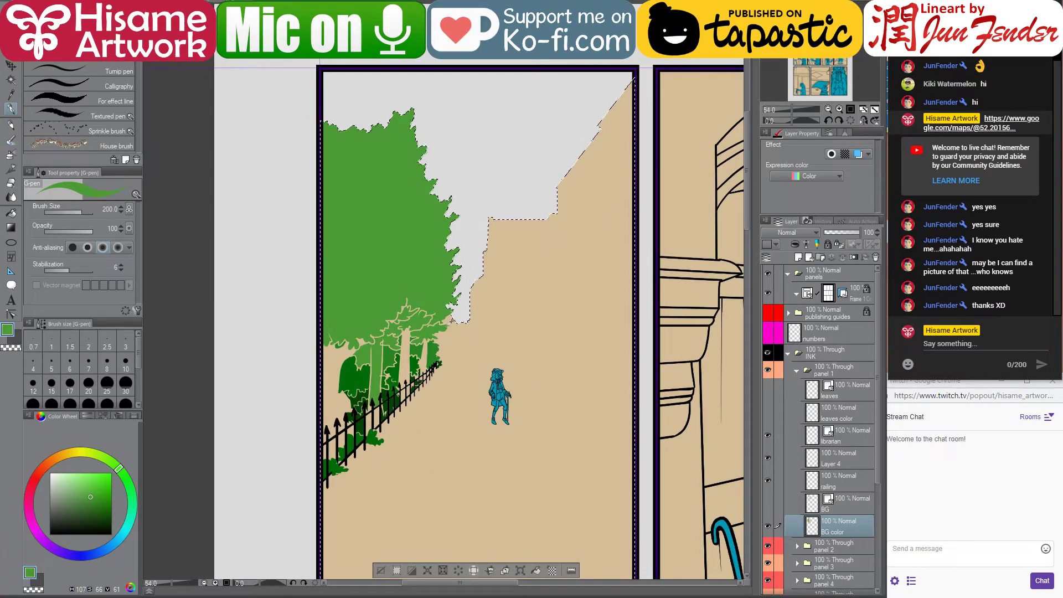
{"action": "scroll", "coordinate": [399, 267], "scroll_direction": "up", "scroll_amount": 4}
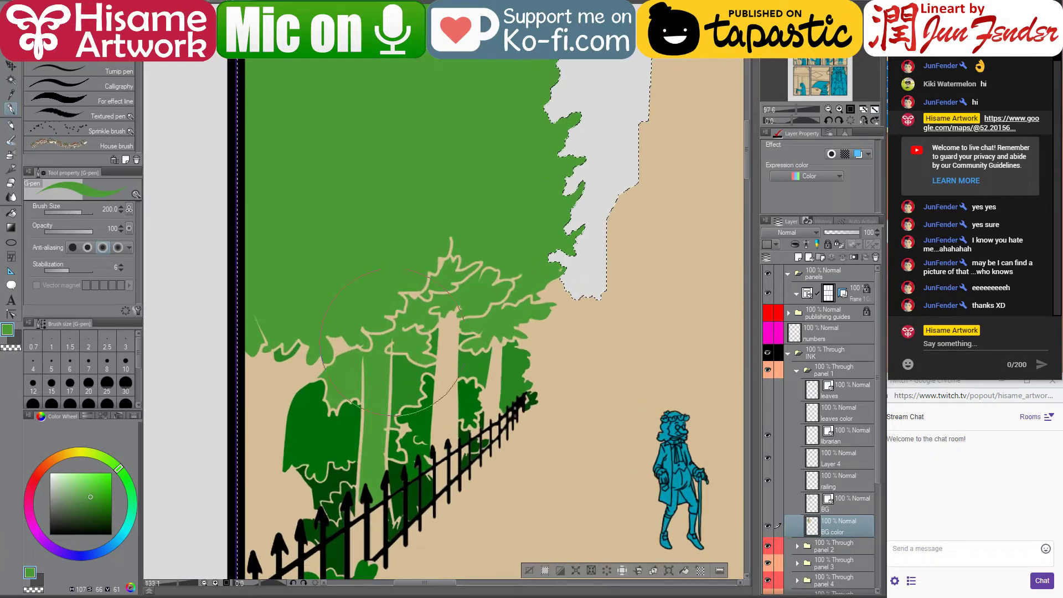
{"action": "mouse_move", "coordinate": [449, 232]}
{"action": "left_mouse_down"}
{"action": "mouse_move", "coordinate": [409, 234]}
{"action": "mouse_move", "coordinate": [386, 255]}
{"action": "mouse_move", "coordinate": [367, 309]}
{"action": "mouse_move", "coordinate": [305, 280]}
{"action": "mouse_move", "coordinate": [367, 256]}
{"action": "mouse_move", "coordinate": [381, 195]}
{"action": "left_mouse_up"}
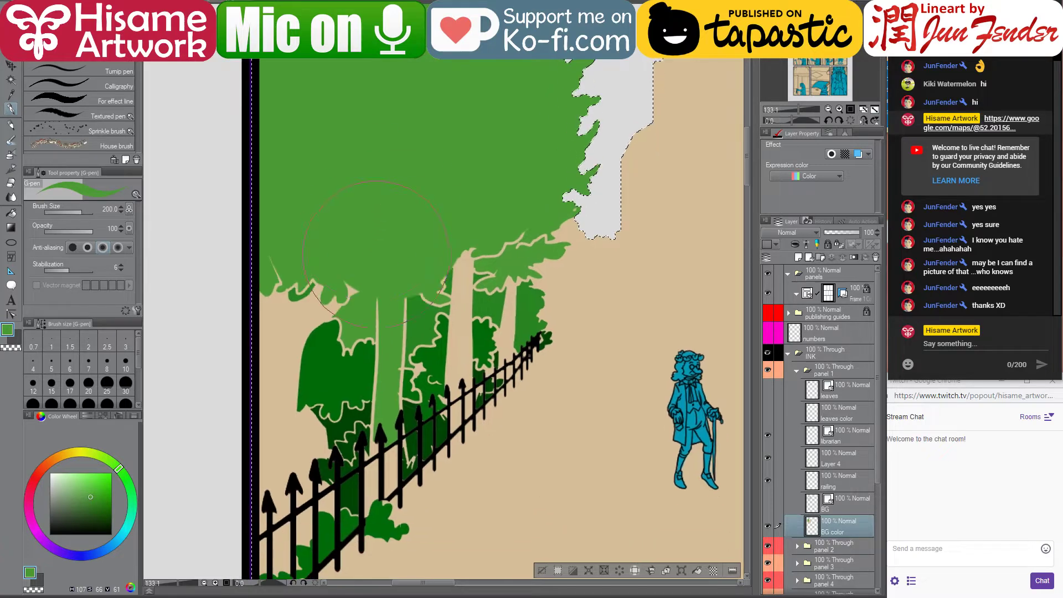
{"action": "left_click_drag", "start_coordinate": [383, 250], "coordinate": [415, 171]}
{"action": "scroll", "coordinate": [430, 241], "scroll_direction": "down", "scroll_amount": 2}
Deselect the current selection and show panel 1's BG line art layer again
{"action": "left_click", "coordinate": [11, 80]}
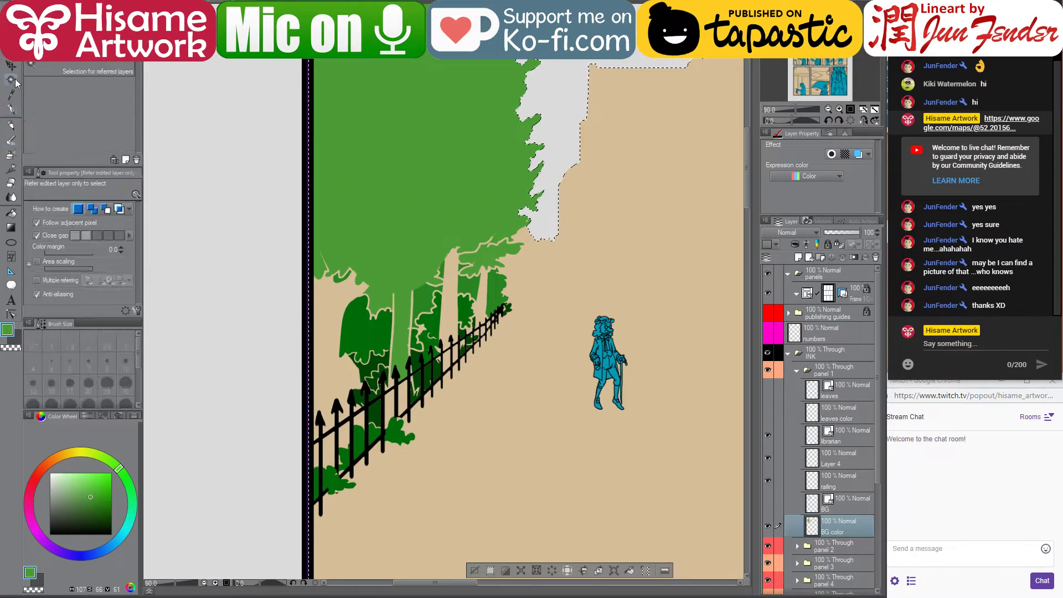
{"action": "key", "text": "ctrl+d"}
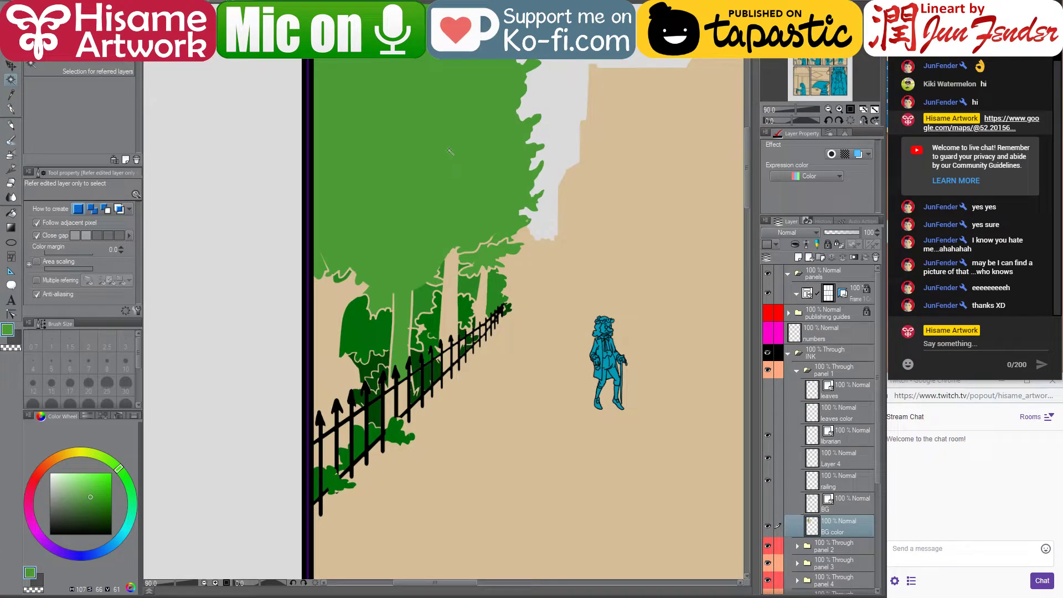
{"action": "left_click", "coordinate": [768, 502]}
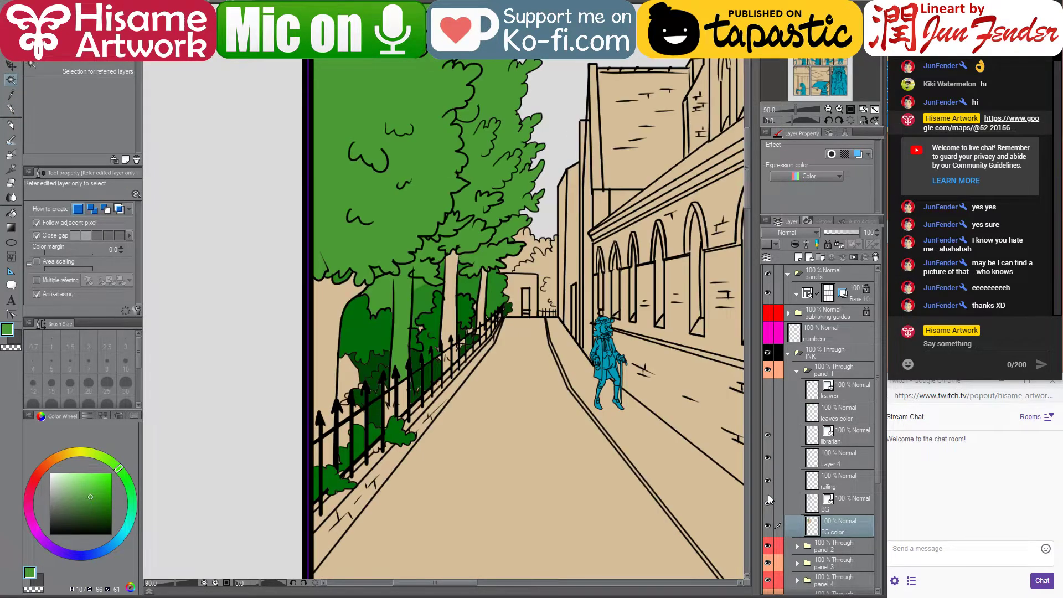
Paint the darker background green over the light canopy-green patch between the second and third trunks with the G-pen at size 15
{"action": "left_click", "coordinate": [10, 108]}
{"action": "scroll", "coordinate": [429, 276], "scroll_direction": "up", "scroll_amount": 3}
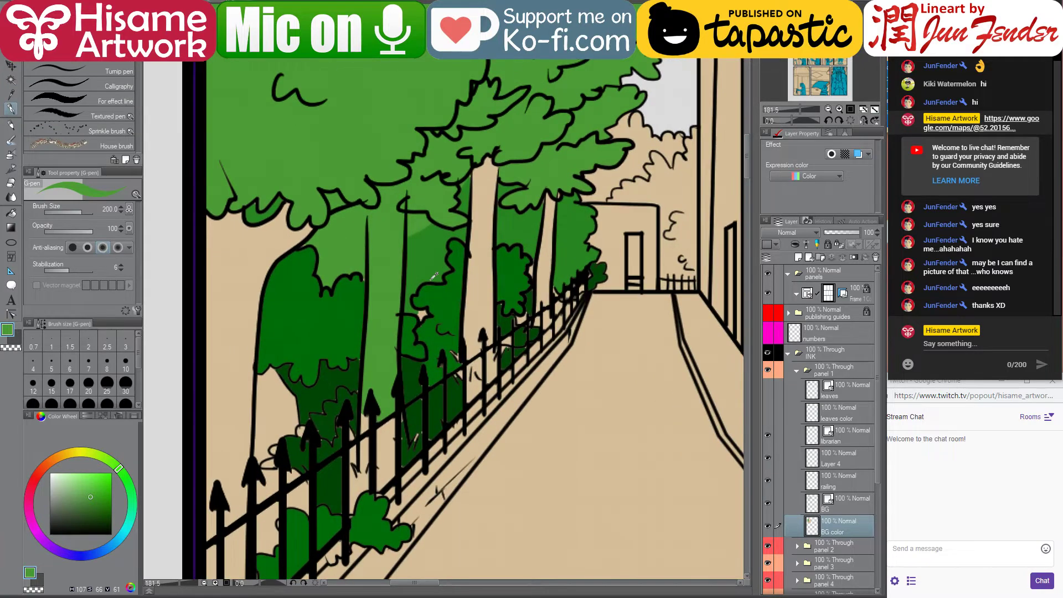
{"action": "scroll", "coordinate": [432, 222], "scroll_direction": "up", "scroll_amount": 2}
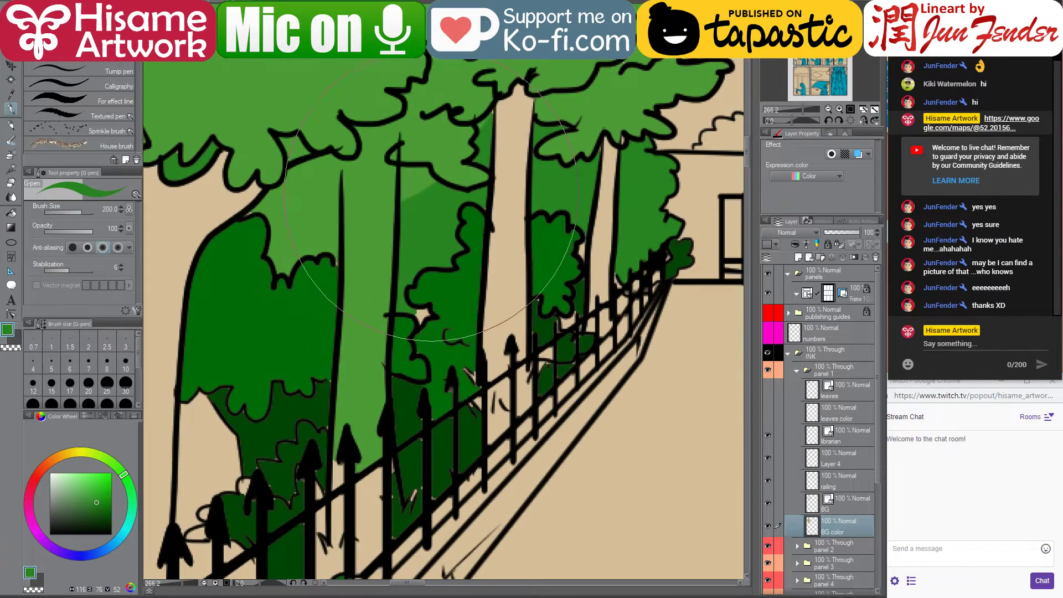
{"action": "left_click", "coordinate": [51, 383]}
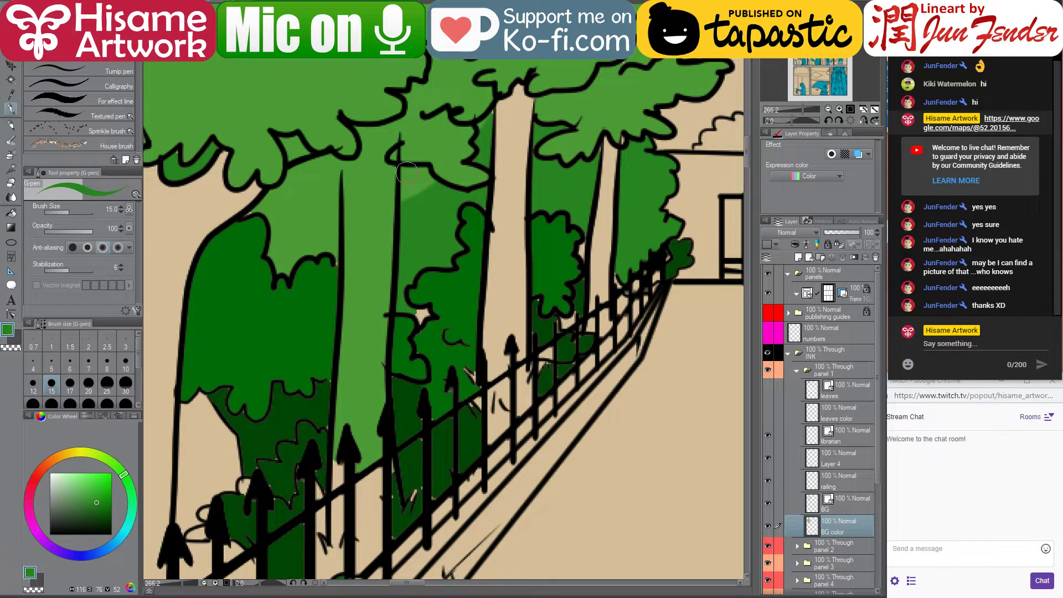
{"action": "left_click_drag", "start_coordinate": [411, 166], "coordinate": [402, 208]}
{"action": "mouse_move", "coordinate": [410, 169]}
{"action": "left_mouse_down"}
{"action": "mouse_move", "coordinate": [427, 190]}
{"action": "mouse_move", "coordinate": [411, 269]}
{"action": "left_mouse_up"}
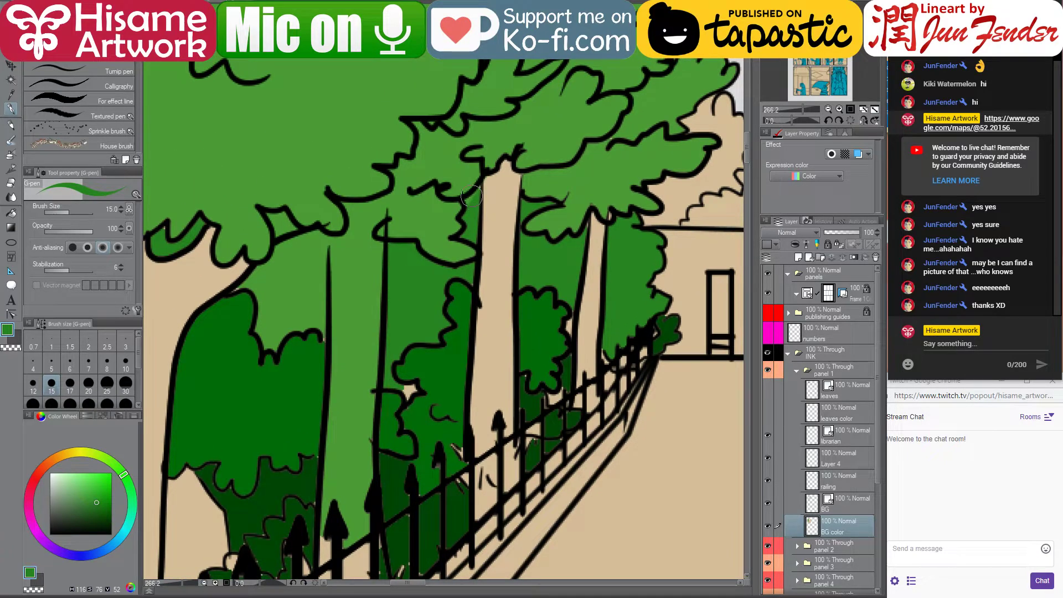
Cover the small unfilled gap at the edge of the bush between the second and third trunks with the G-pen at size 8
{"action": "key", "text": "bracketleft"}
{"action": "key", "text": "bracketleft"}
{"action": "key", "text": "bracketleft"}
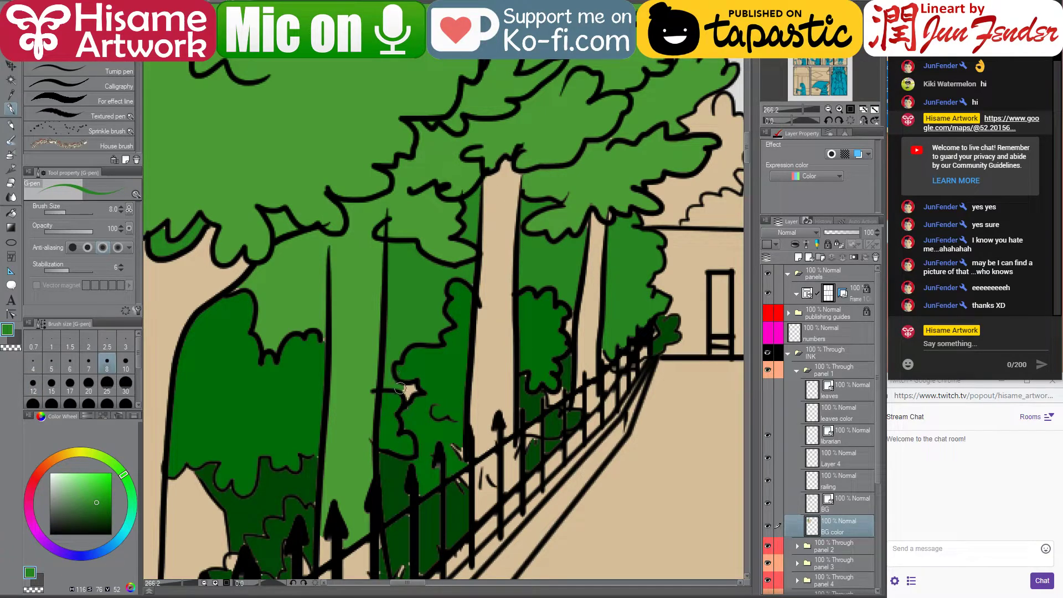
{"action": "mouse_move", "coordinate": [399, 389]}
{"action": "left_mouse_down"}
{"action": "mouse_move", "coordinate": [480, 372]}
{"action": "mouse_move", "coordinate": [502, 340]}
{"action": "left_mouse_up"}
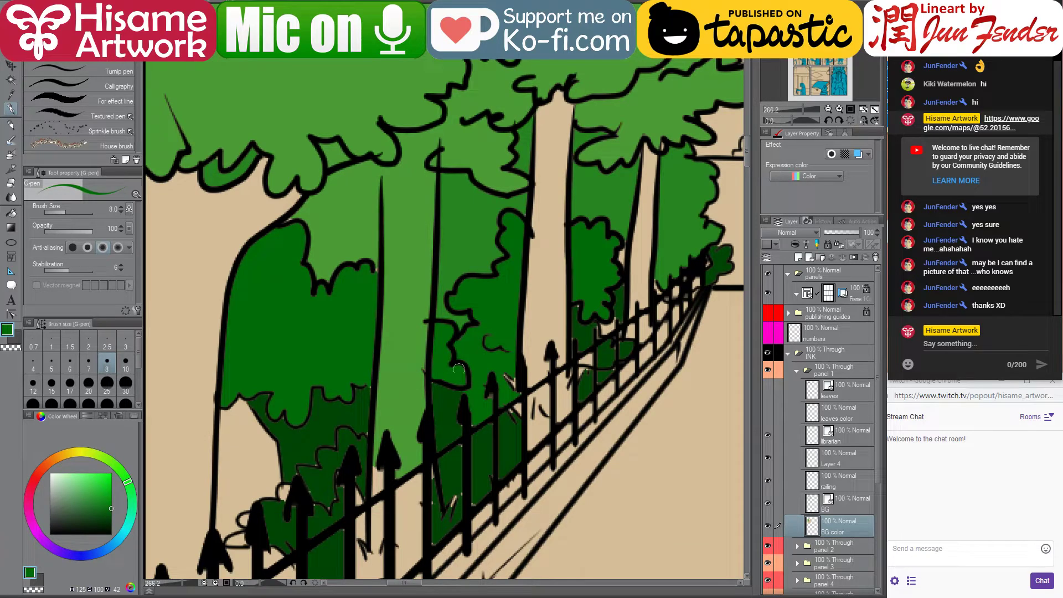
Extend the bush green down over the dark undergrowth behind the fence, between the second and third trunks, using a larger G-pen
{"action": "key", "text": "bracketright"}
{"action": "key", "text": "bracketright"}
{"action": "key", "text": "bracketright"}
{"action": "key", "text": "bracketright"}
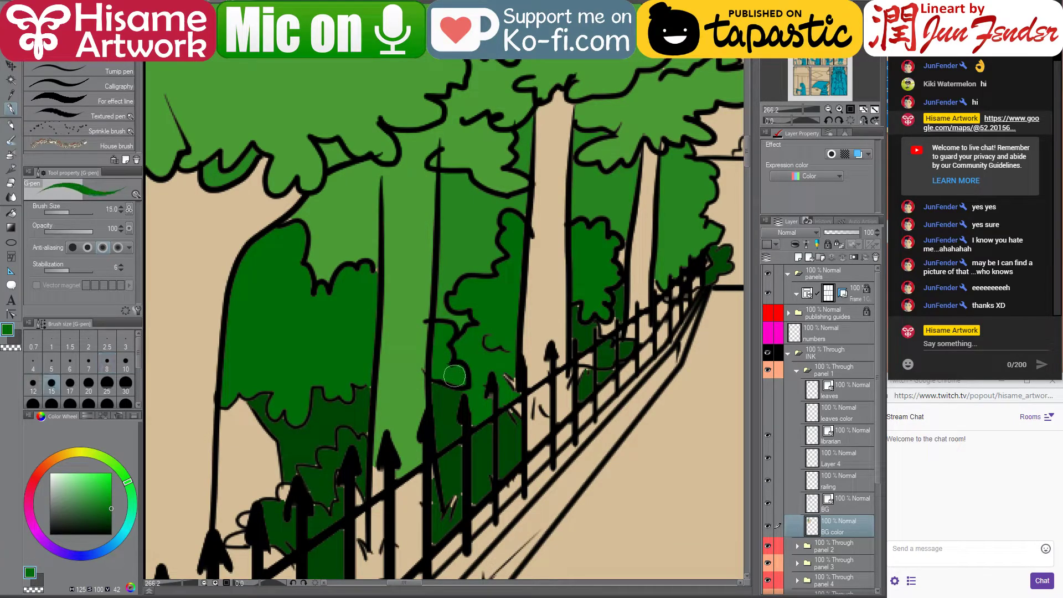
{"action": "mouse_move", "coordinate": [446, 412]}
{"action": "left_mouse_down"}
{"action": "mouse_move", "coordinate": [455, 389]}
{"action": "mouse_move", "coordinate": [451, 426]}
{"action": "mouse_move", "coordinate": [470, 418]}
{"action": "mouse_move", "coordinate": [482, 438]}
{"action": "mouse_move", "coordinate": [495, 408]}
{"action": "mouse_move", "coordinate": [506, 414]}
{"action": "mouse_move", "coordinate": [505, 363]}
{"action": "left_mouse_up"}
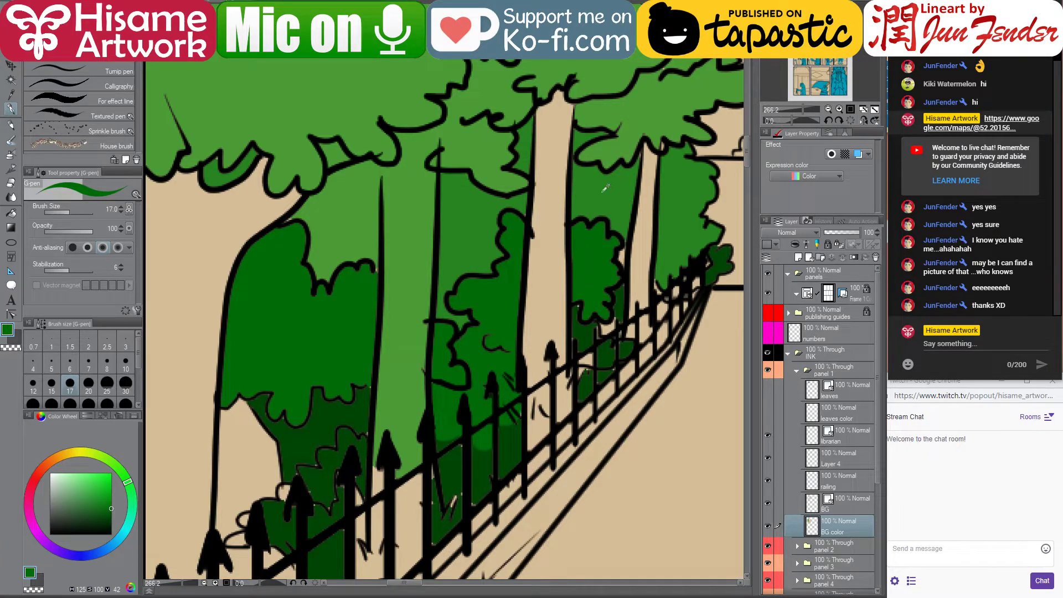
Touch up the upper edge of the large bush beside the foreground trunk with the sampled canopy and bush greens at size 17
{"action": "left_click_drag", "start_coordinate": [449, 197], "coordinate": [544, 222]}
{"action": "left_click", "coordinate": [400, 244], "text": "alt"}
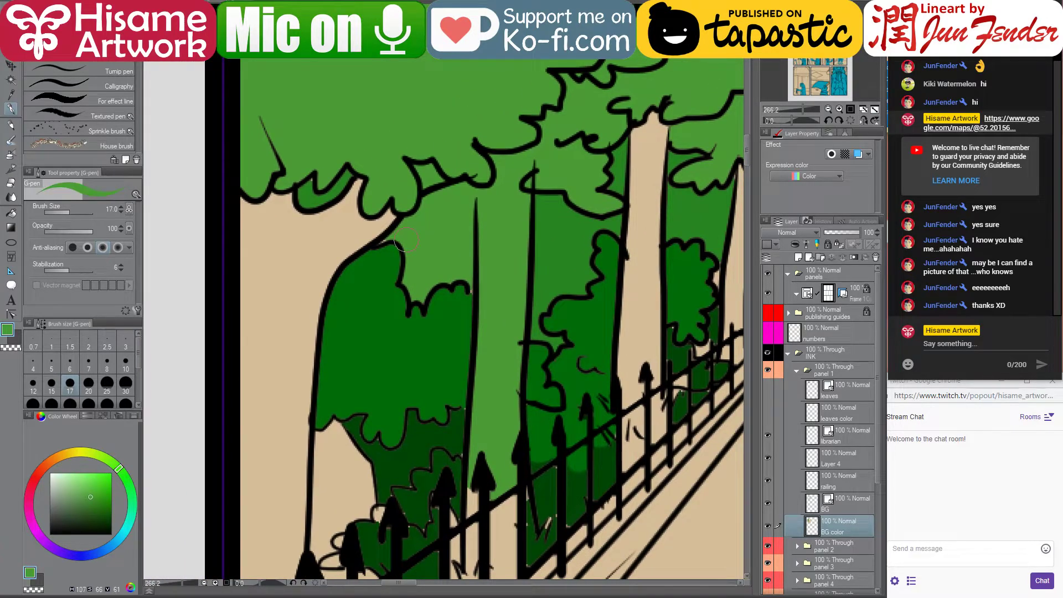
{"action": "left_click", "coordinate": [459, 299], "text": "alt"}
{"action": "left_click", "coordinate": [459, 299]}
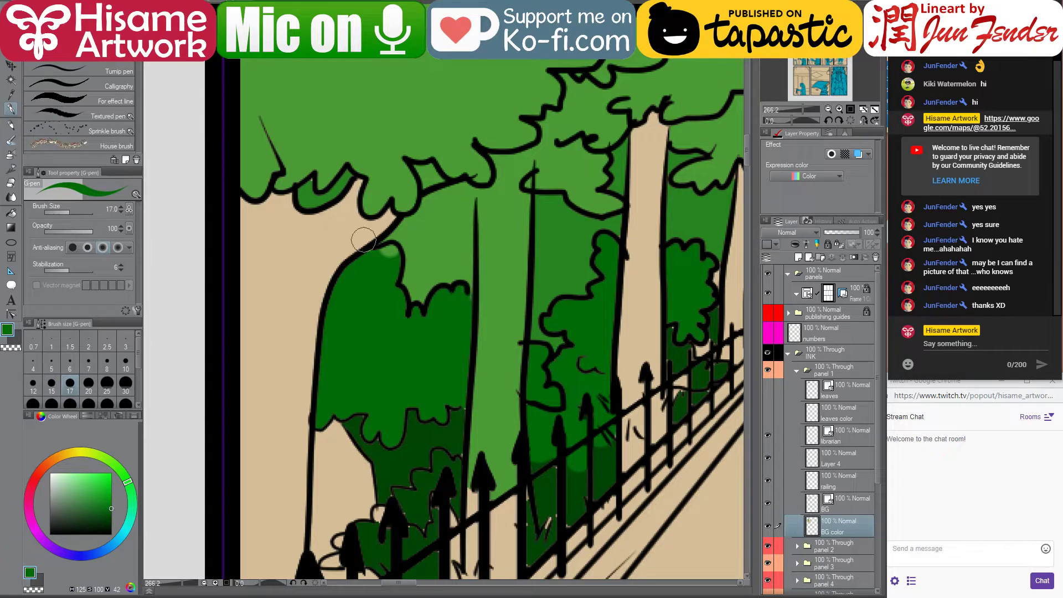
{"action": "left_click", "coordinate": [389, 253]}
{"action": "scroll", "coordinate": [334, 321], "scroll_direction": "down", "scroll_amount": 1}
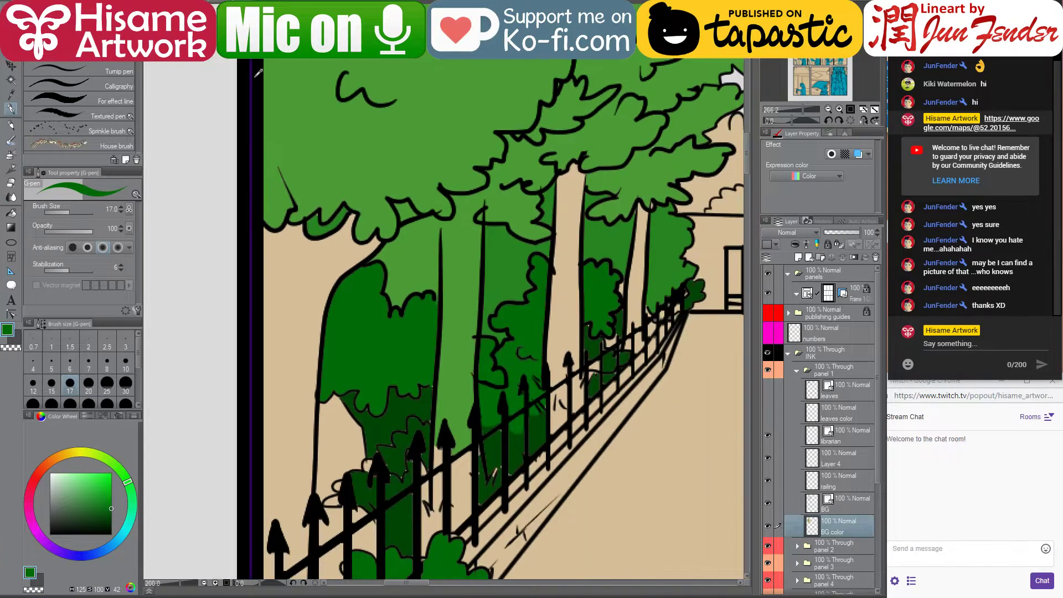
Sample the tree trunk brown from page 106 and fill the large foreground trunk on page 112 with it, including between the fence bars
{"action": "left_click", "coordinate": [215, 6]}
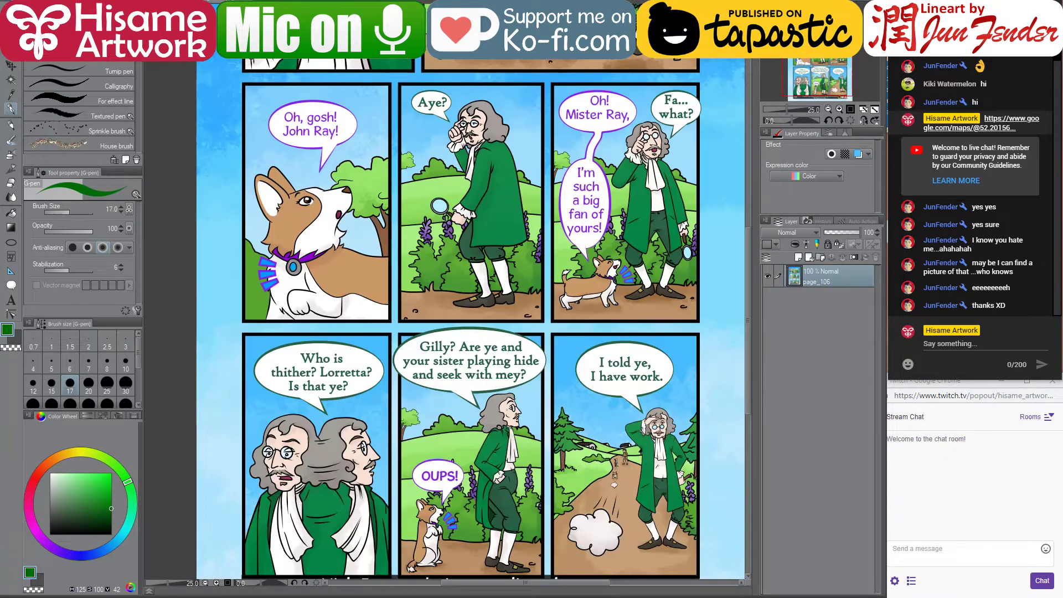
{"action": "left_click", "coordinate": [387, 239], "text": "alt"}
{"action": "key", "text": "ctrl+Tab"}
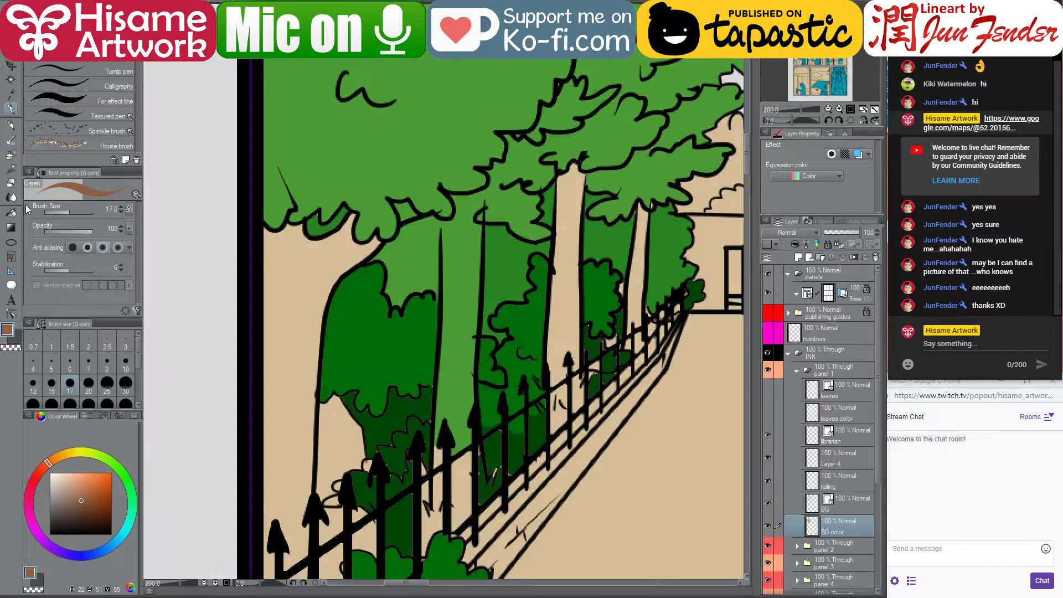
{"action": "key", "text": "g"}
{"action": "left_click", "coordinate": [311, 280]}
{"action": "scroll", "coordinate": [308, 290], "scroll_direction": "down", "scroll_amount": 5}
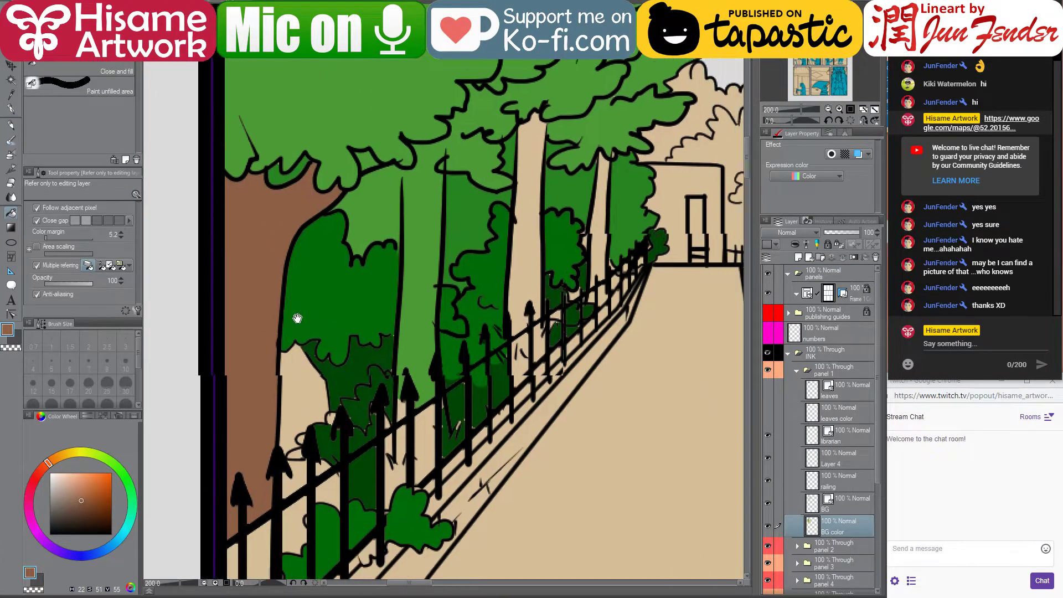
{"action": "left_click", "coordinate": [294, 449]}
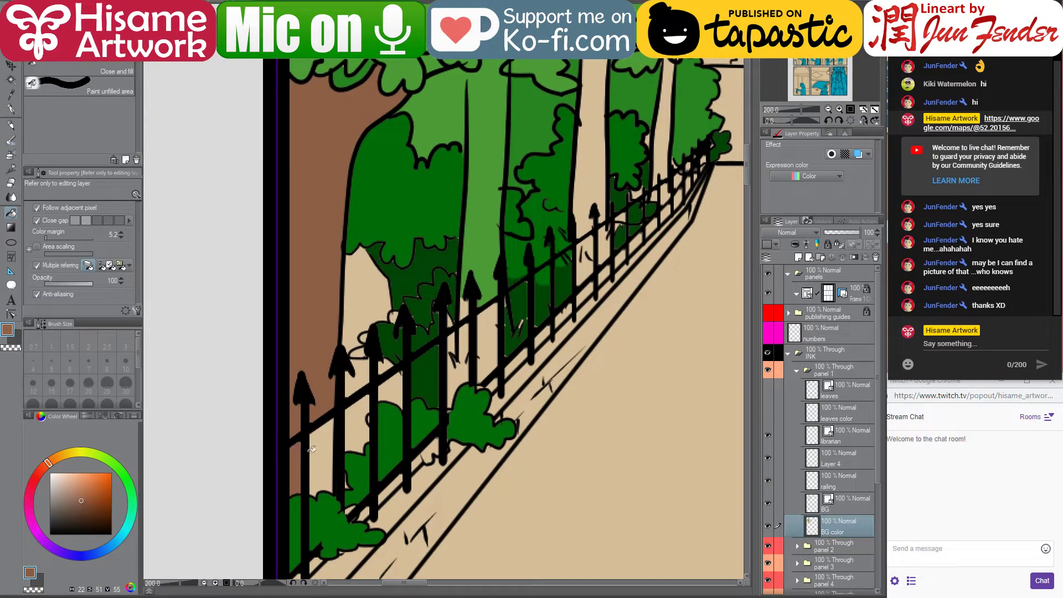
{"action": "left_click", "coordinate": [328, 445]}
Darken the brown to saturation 60 and value 42 and fill the base of the second trunk behind the fence
{"action": "left_click_drag", "start_coordinate": [487, 289], "coordinate": [388, 405]}
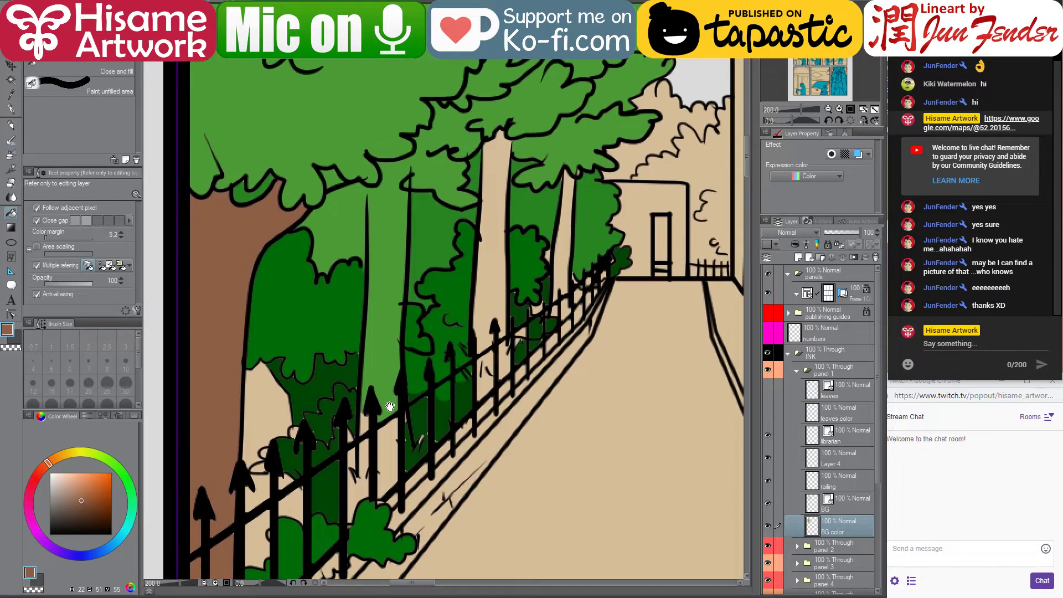
{"action": "left_click", "coordinate": [86, 508]}
{"action": "left_click", "coordinate": [370, 443]}
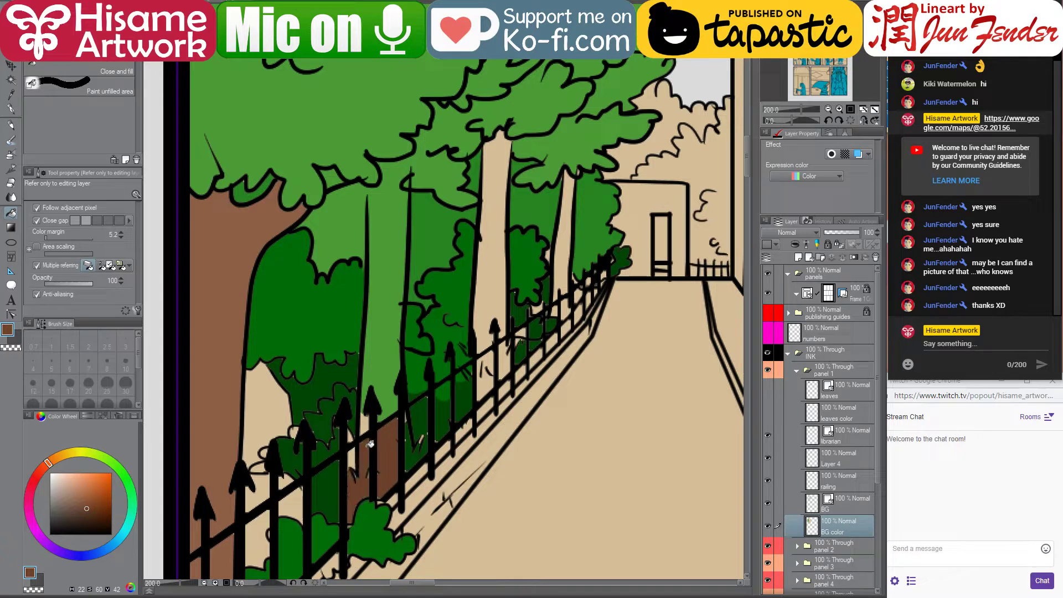
{"action": "scroll", "coordinate": [399, 306], "scroll_direction": "up", "scroll_amount": 2}
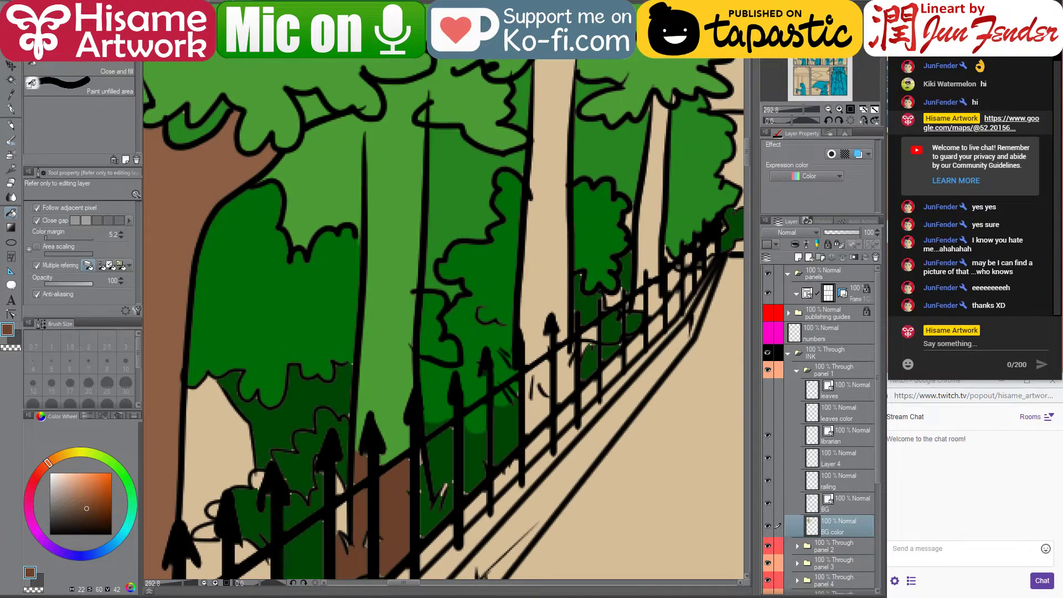
Paint the top of the second trunk below the canopy in the dark brown with the G-pen at sizes 17 and 10
{"action": "left_click", "coordinate": [11, 109]}
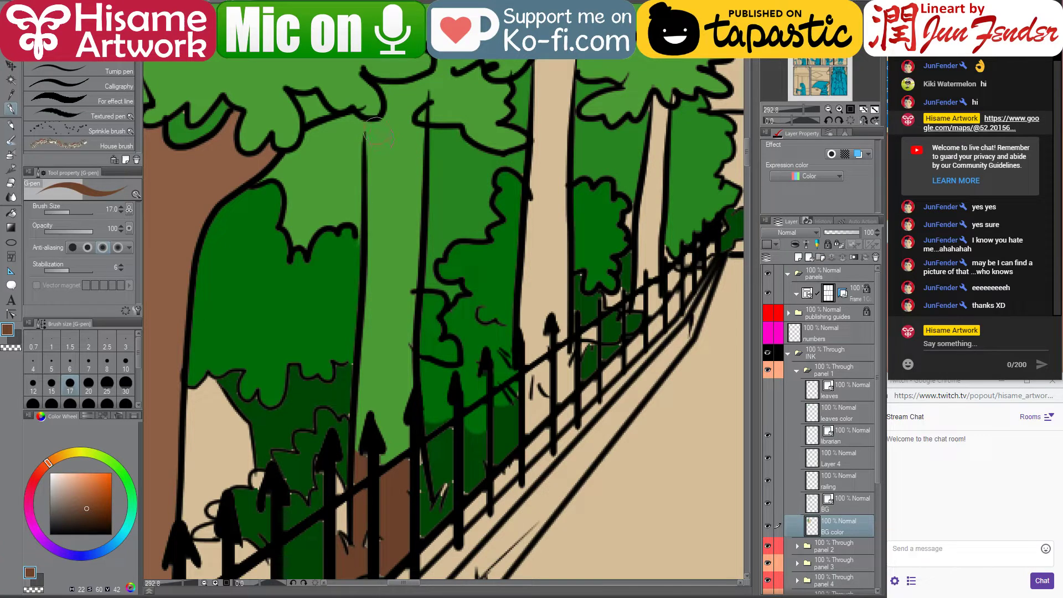
{"action": "left_click_drag", "start_coordinate": [376, 132], "coordinate": [380, 161]}
{"action": "mouse_move", "coordinate": [425, 126]}
{"action": "left_mouse_down"}
{"action": "mouse_move", "coordinate": [426, 309]}
{"action": "mouse_move", "coordinate": [390, 312]}
{"action": "mouse_move", "coordinate": [400, 288]}
{"action": "mouse_move", "coordinate": [381, 276]}
{"action": "mouse_move", "coordinate": [393, 294]}
{"action": "mouse_move", "coordinate": [417, 284]}
{"action": "left_mouse_up"}
{"action": "key", "text": "bracketleft"}
{"action": "key", "text": "bracketleft"}
{"action": "key", "text": "bracketleft"}
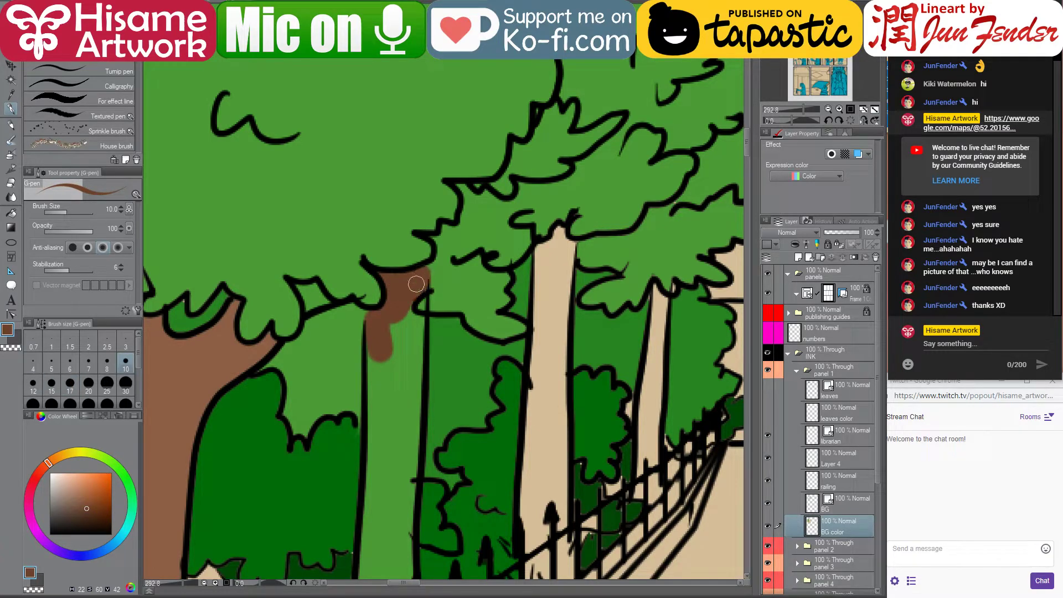
Paint the rest of the second trunk dark brown down to the fence with the G-pen at size 15
{"action": "key", "text": "bracketright"}
{"action": "key", "text": "bracketright"}
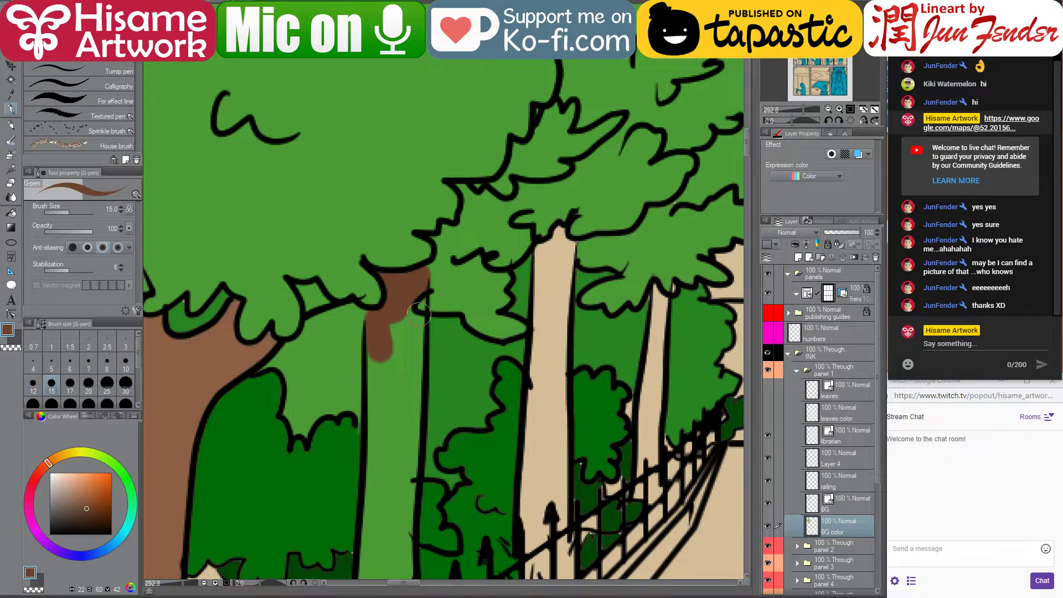
{"action": "mouse_move", "coordinate": [415, 340]}
{"action": "left_mouse_down"}
{"action": "mouse_move", "coordinate": [477, 181]}
{"action": "mouse_move", "coordinate": [470, 156]}
{"action": "mouse_move", "coordinate": [481, 165]}
{"action": "mouse_move", "coordinate": [463, 517]}
{"action": "left_mouse_up"}
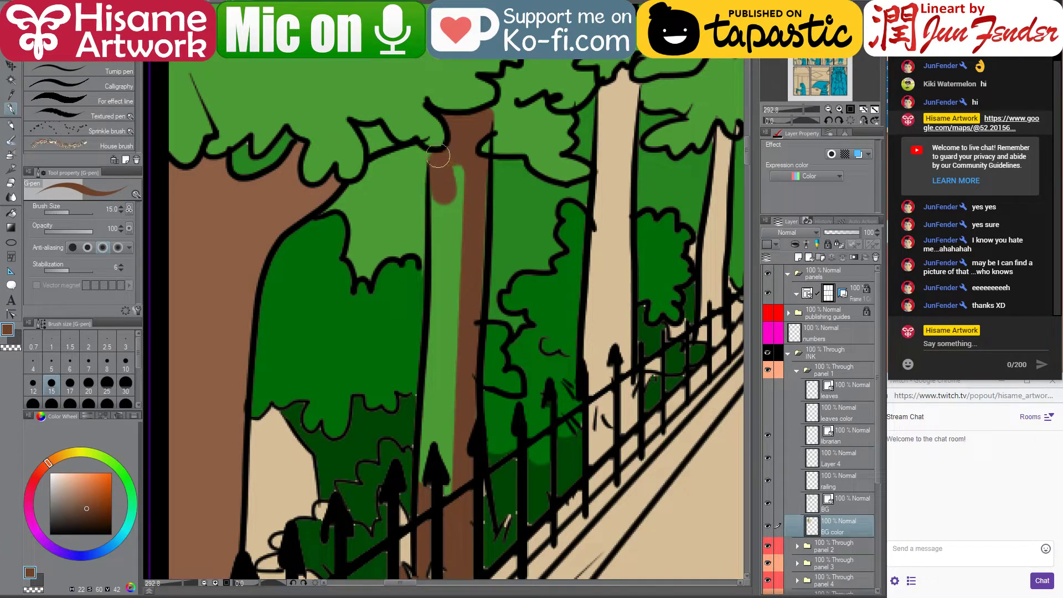
{"action": "left_click_drag", "start_coordinate": [508, 200], "coordinate": [524, 135]}
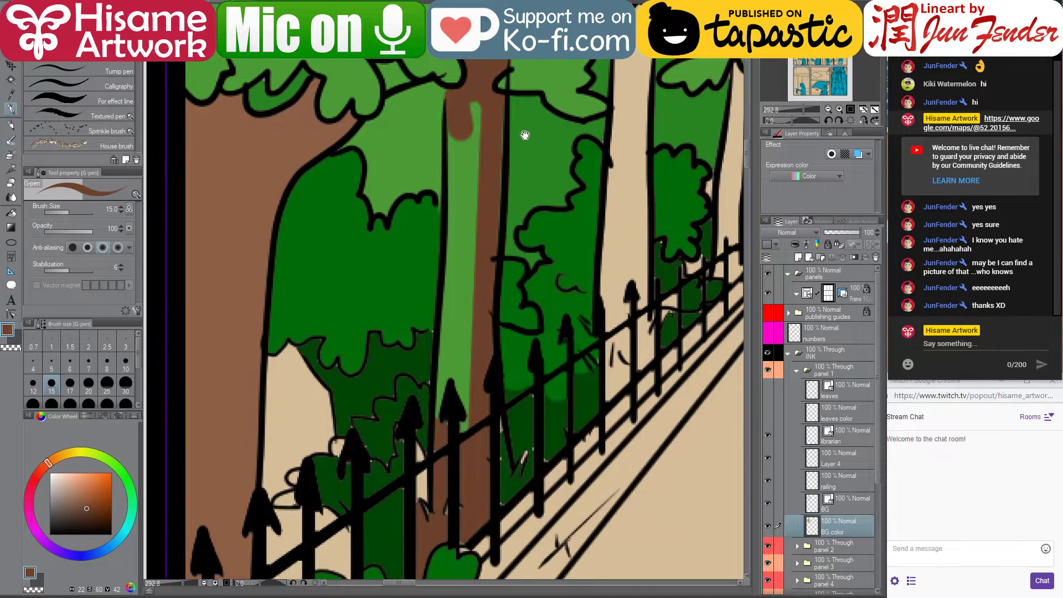
{"action": "left_click", "coordinate": [497, 101]}
{"action": "left_click_drag", "start_coordinate": [489, 270], "coordinate": [490, 269]}
{"action": "left_click_drag", "start_coordinate": [455, 126], "coordinate": [455, 256]}
{"action": "mouse_move", "coordinate": [455, 255]}
{"action": "left_mouse_down"}
{"action": "mouse_move", "coordinate": [435, 331]}
{"action": "mouse_move", "coordinate": [452, 396]}
{"action": "mouse_move", "coordinate": [444, 429]}
{"action": "mouse_move", "coordinate": [464, 428]}
{"action": "mouse_move", "coordinate": [459, 210]}
{"action": "mouse_move", "coordinate": [471, 91]}
{"action": "mouse_move", "coordinate": [471, 299]}
{"action": "left_mouse_up"}
{"action": "left_click", "coordinate": [445, 429], "text": "shift"}
{"action": "left_click_drag", "start_coordinate": [487, 350], "coordinate": [510, 280]}
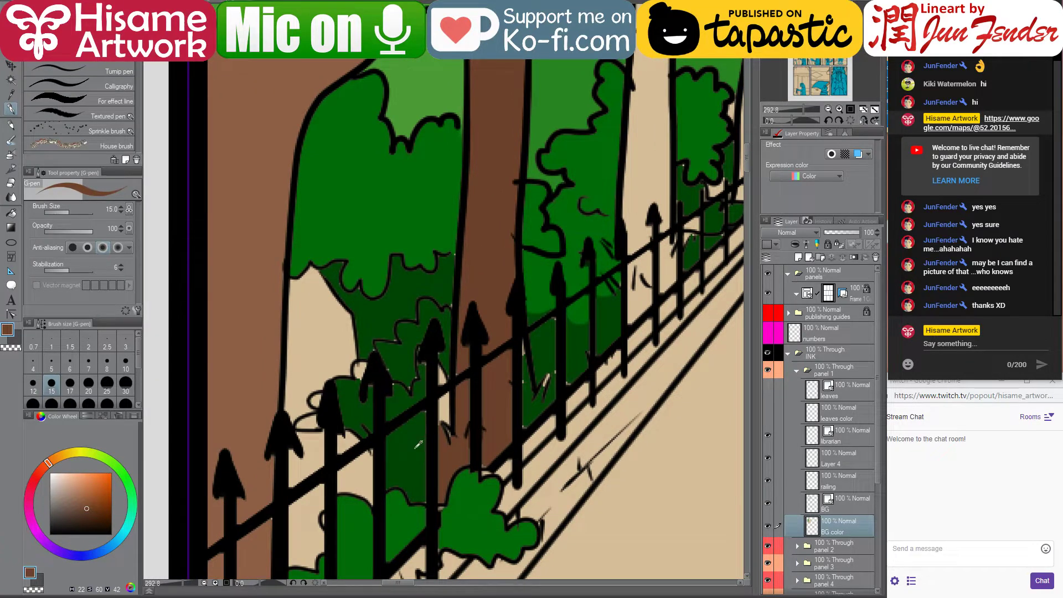
Sample the dark undergrowth green and paint over the line gaps in the undergrowth before the second trunk with the G-pen at size 30
{"action": "left_click", "coordinate": [369, 346], "text": "alt"}
{"action": "key", "text": "bracketright"}
{"action": "key", "text": "bracketright"}
{"action": "key", "text": "bracketright"}
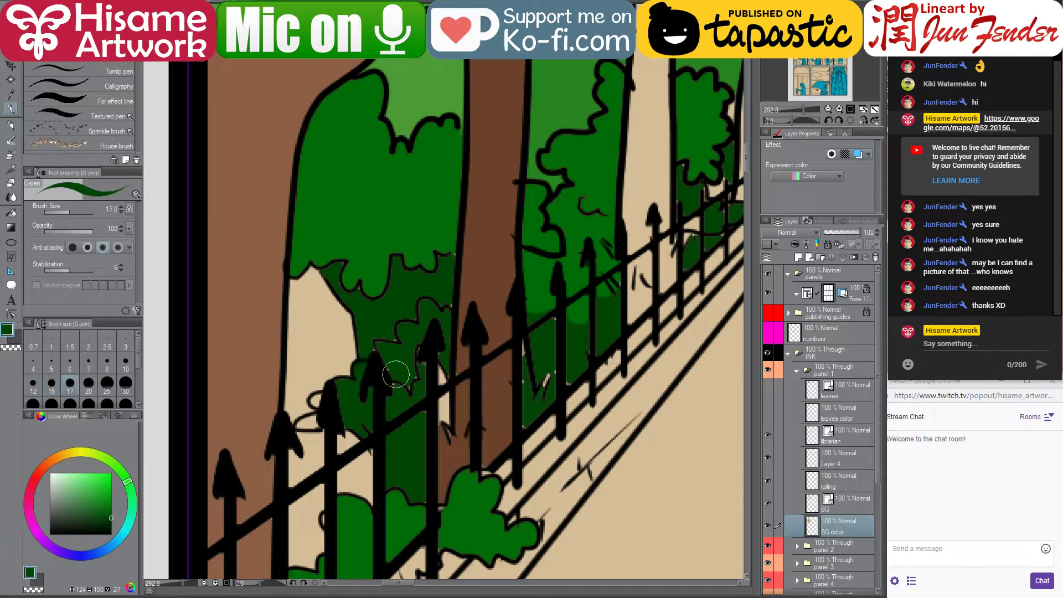
{"action": "key", "text": "bracketright"}
{"action": "mouse_move", "coordinate": [396, 321]}
{"action": "left_mouse_down"}
{"action": "mouse_move", "coordinate": [391, 401]}
{"action": "mouse_move", "coordinate": [431, 295]}
{"action": "mouse_move", "coordinate": [420, 458]}
{"action": "left_mouse_up"}
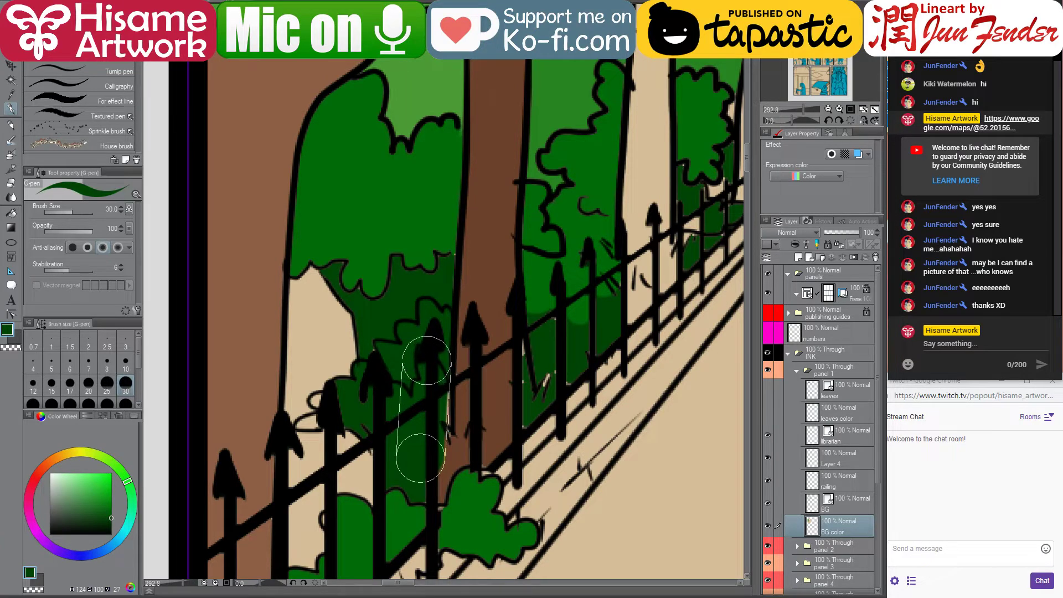
{"action": "left_click_drag", "start_coordinate": [431, 417], "coordinate": [430, 470]}
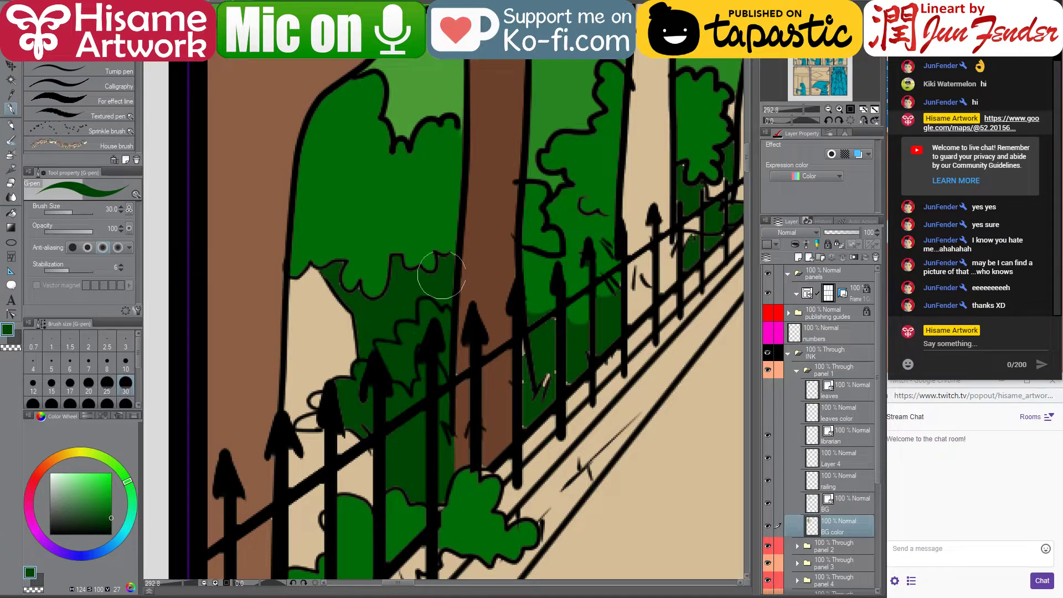
Cover the unfilled specks in the grass behind the fence after the second trunk with the dark green G-pen at size 15
{"action": "scroll", "coordinate": [535, 222], "scroll_direction": "up", "scroll_amount": 3}
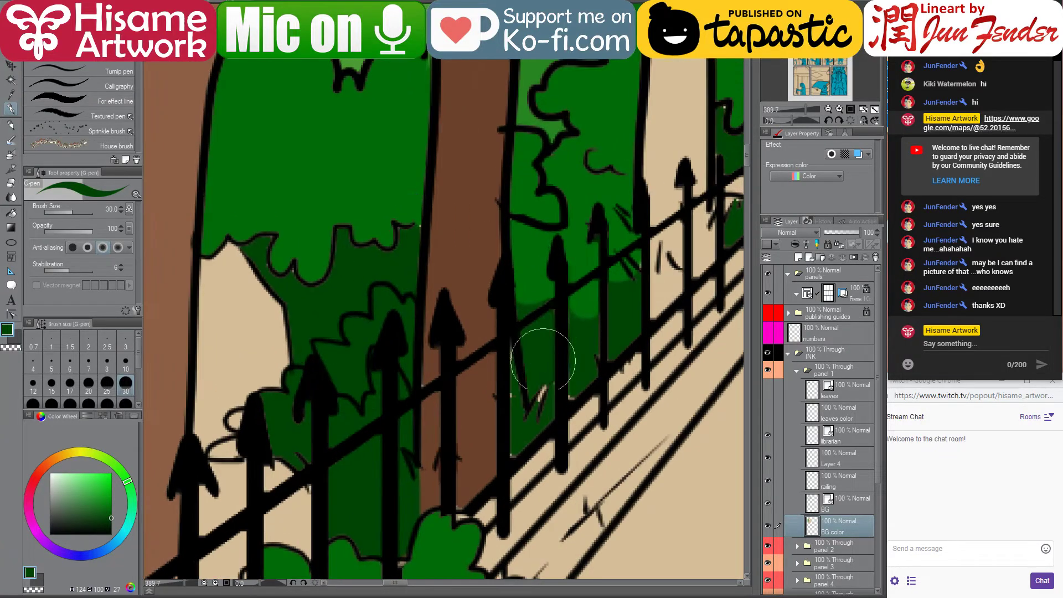
{"action": "key", "text": "bracketleft"}
{"action": "key", "text": "bracketleft"}
{"action": "key", "text": "bracketleft"}
{"action": "key", "text": "bracketleft"}
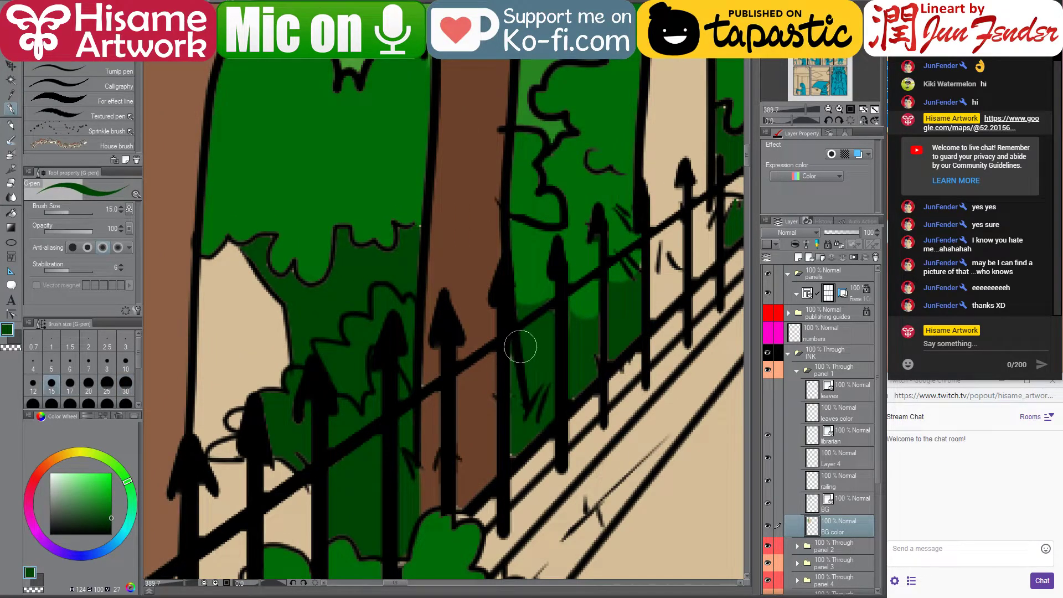
{"action": "left_click", "coordinate": [518, 452], "text": "shift"}
{"action": "left_click", "coordinate": [621, 337], "text": "shift"}
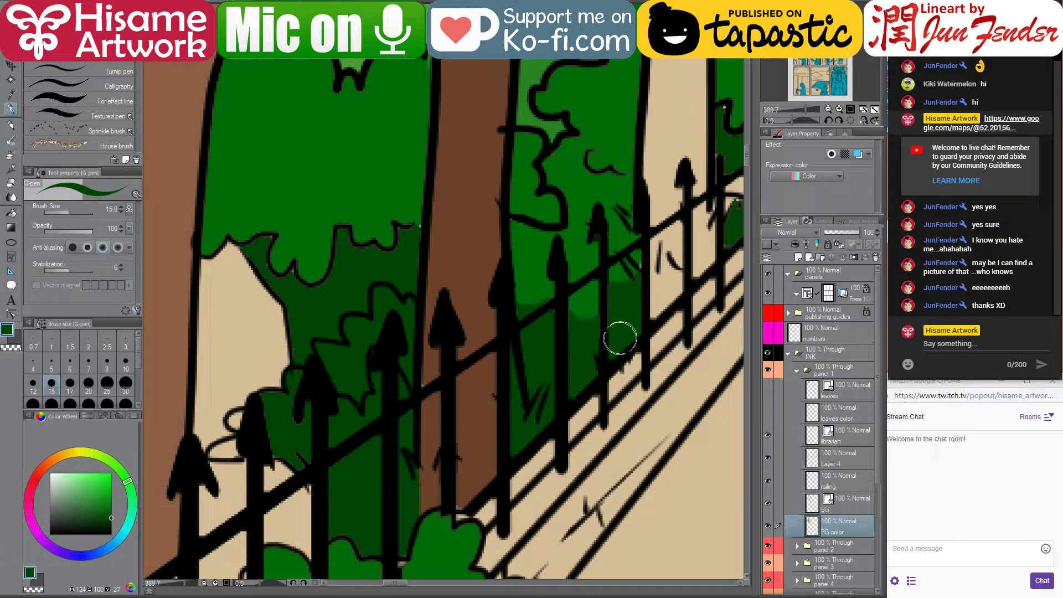
Fill the small branch gap under the canopy between the first two trunks with the foreground trunk's lighter brown
{"action": "left_click", "coordinate": [460, 319], "text": "alt"}
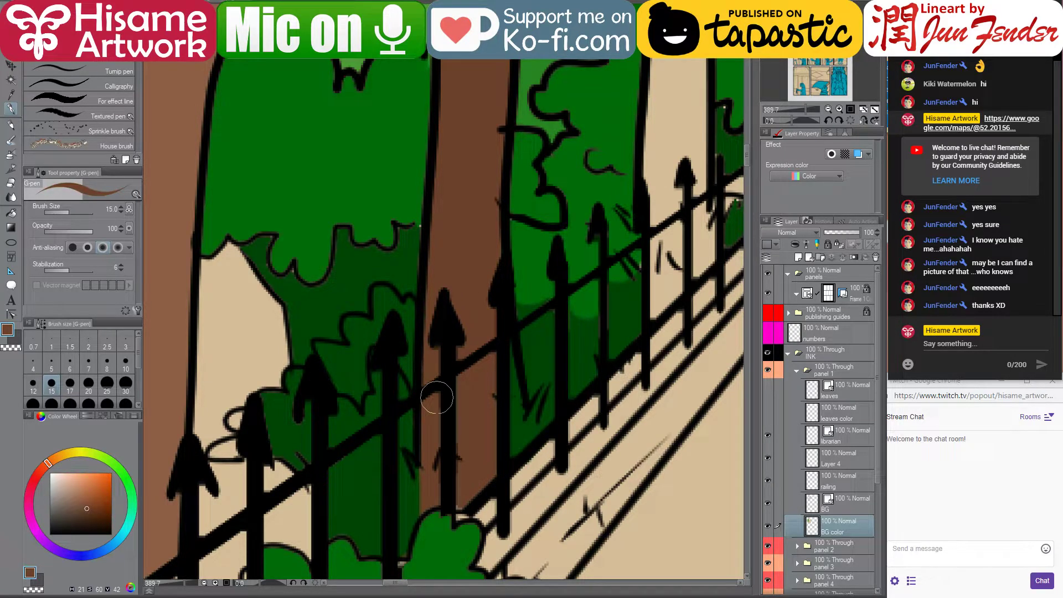
{"action": "scroll", "coordinate": [460, 226], "scroll_direction": "down", "scroll_amount": 3}
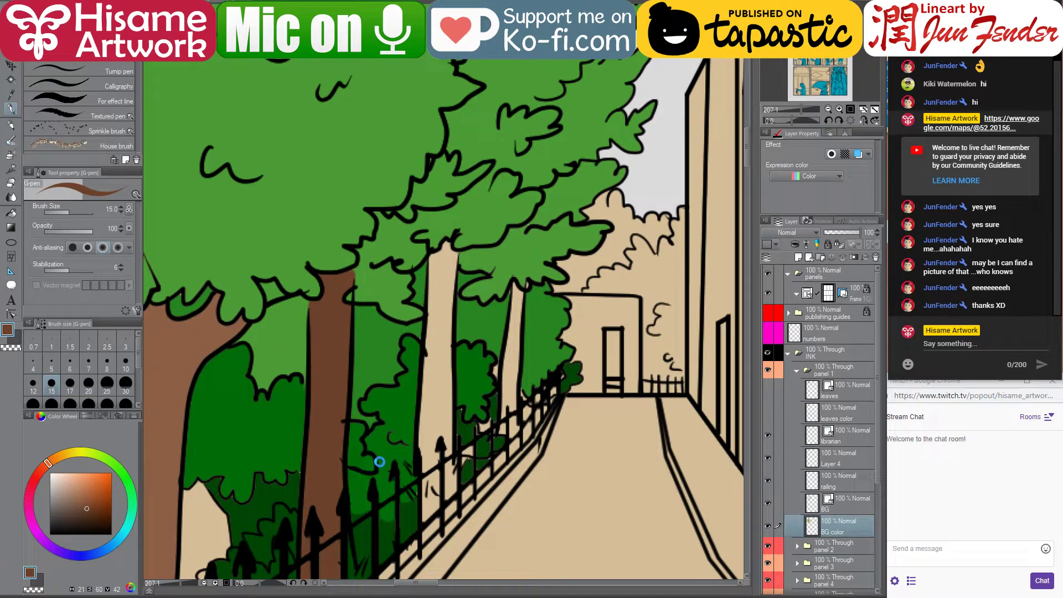
{"action": "scroll", "coordinate": [252, 273], "scroll_direction": "up", "scroll_amount": 3}
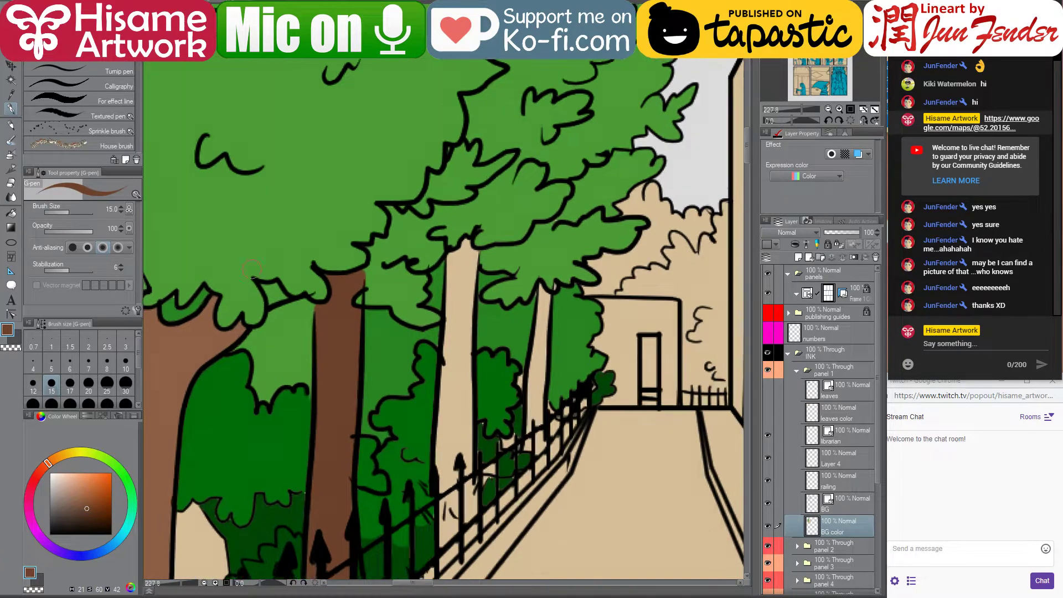
{"action": "left_click", "coordinate": [12, 213]}
{"action": "left_click", "coordinate": [287, 267]}
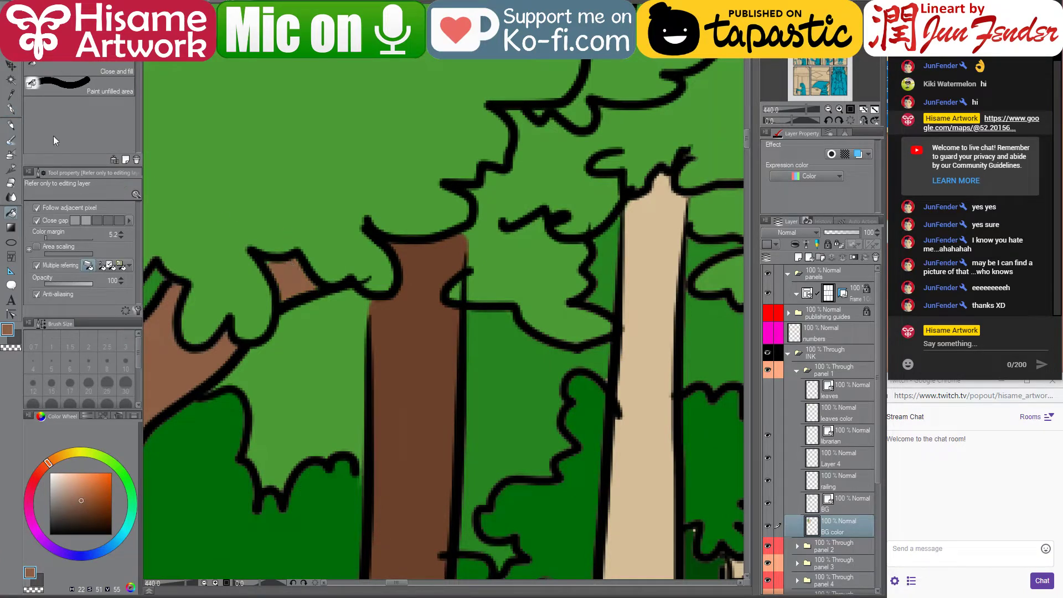
On the BG line layer, use the Control point tool to pull the second trunk's right outline down below the leaf cluster
{"action": "left_click", "coordinate": [11, 314]}
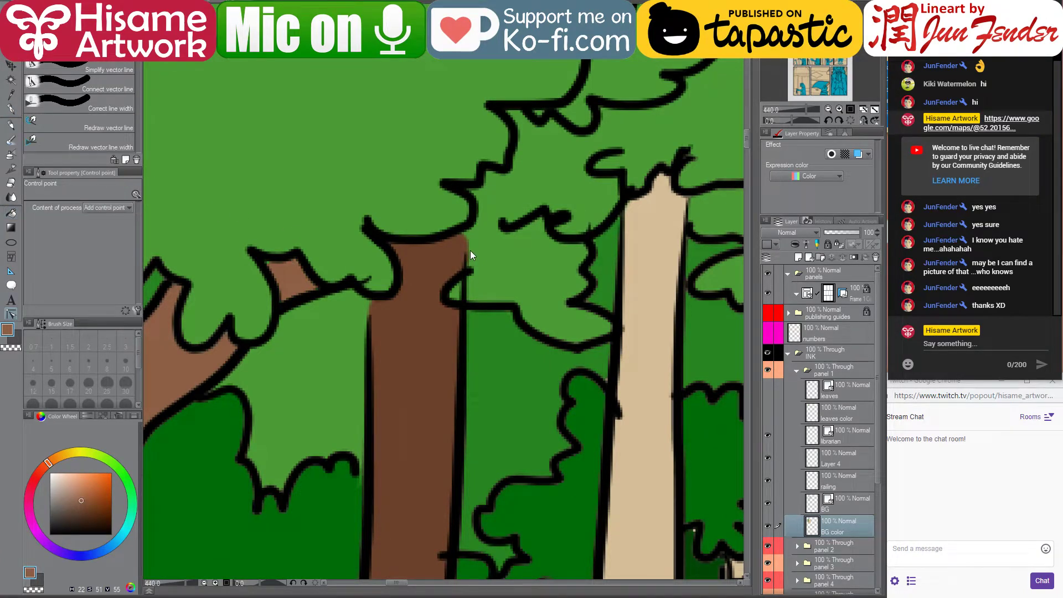
{"action": "key", "text": "alt+bracketright"}
{"action": "left_click_drag", "start_coordinate": [468, 261], "coordinate": [468, 305]}
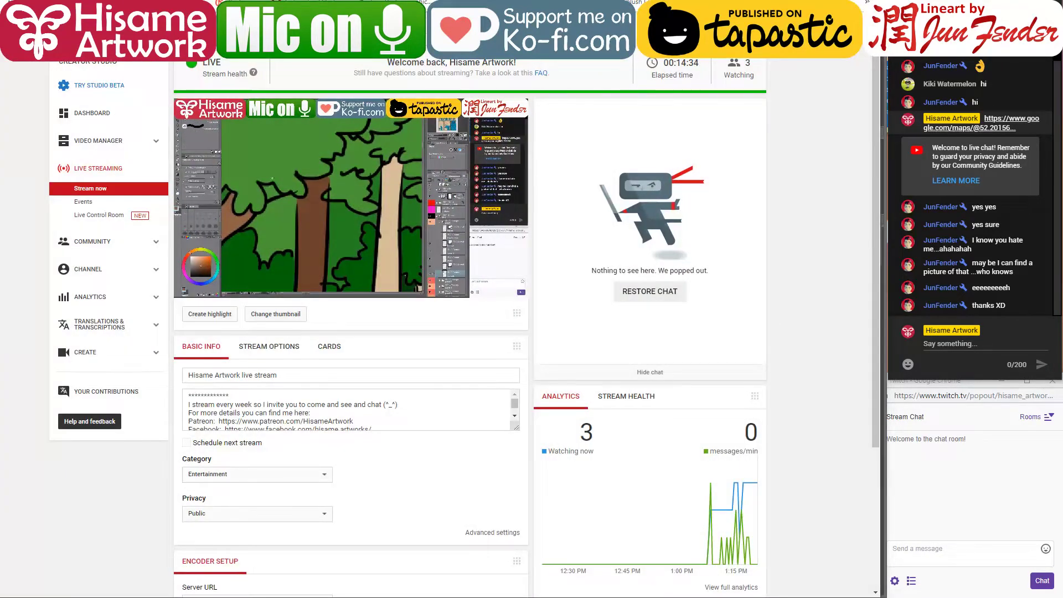
Switch to the browser, open the Hisame Artwork YouTube channel in a new tab, and look over its recent activities at increased page zoom
{"action": "key", "text": "ctrl+t"}
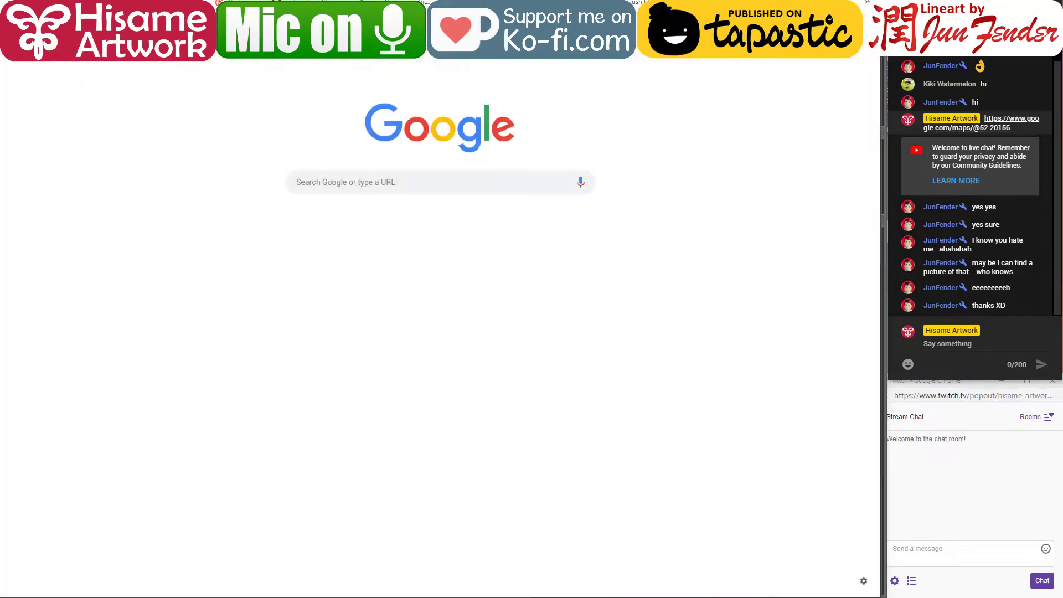
{"action": "type", "text": "you"}
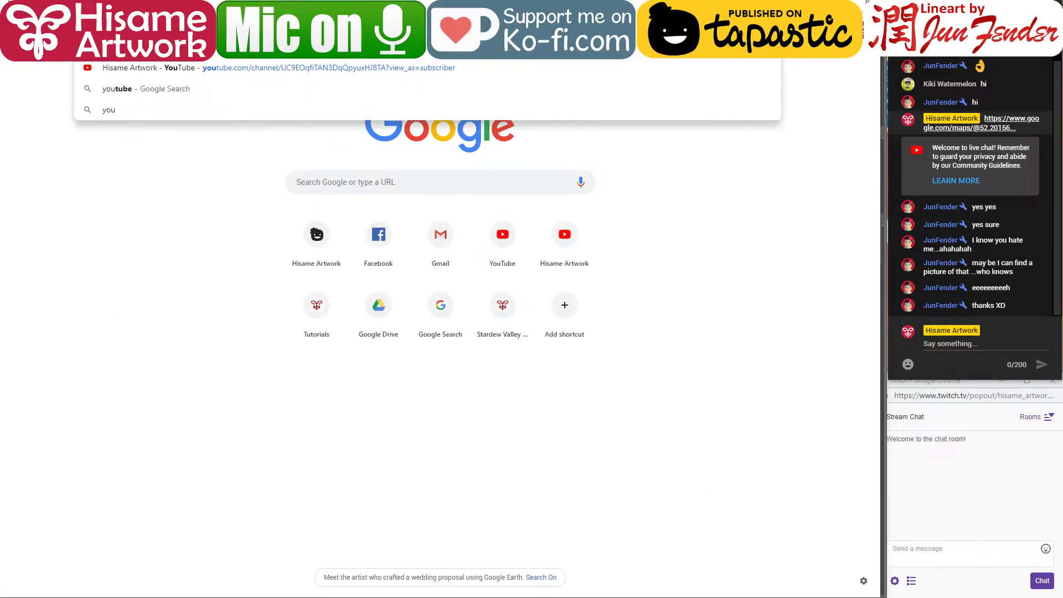
{"action": "key", "text": "Return"}
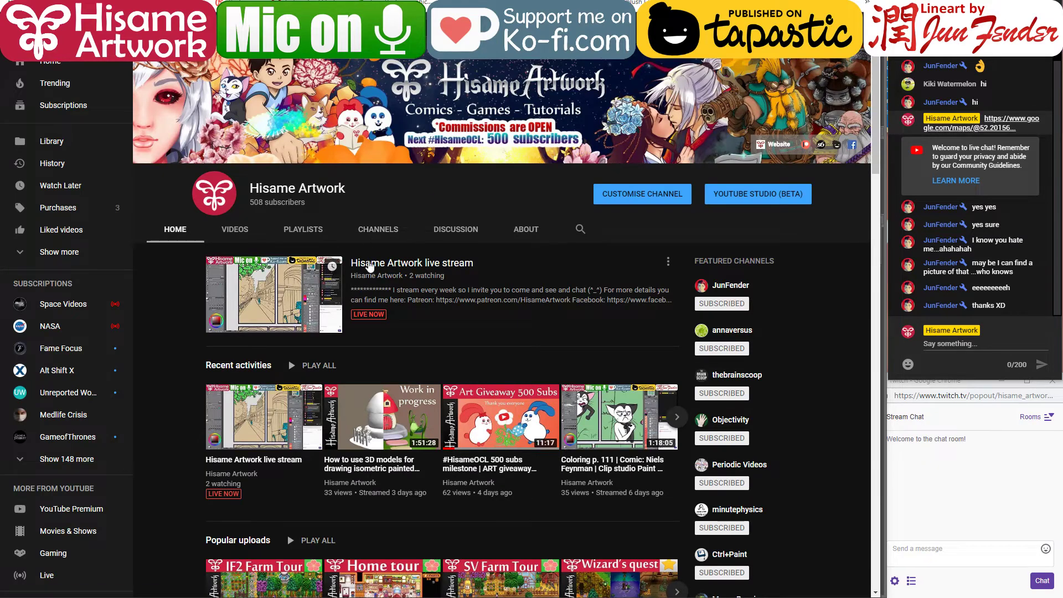
{"action": "scroll", "coordinate": [539, 313], "scroll_direction": "down", "scroll_amount": 2}
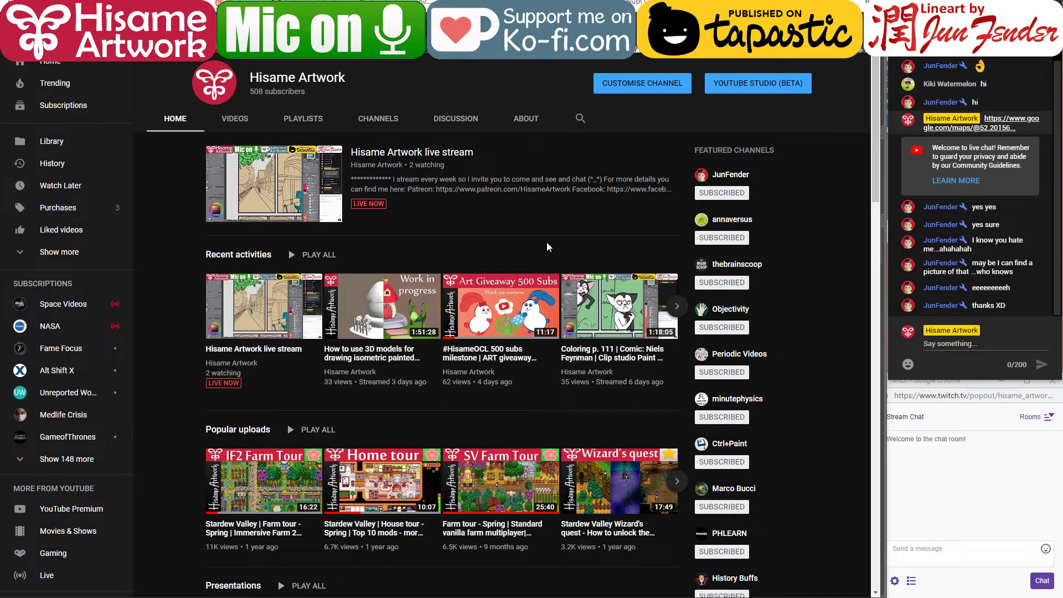
{"action": "key", "text": "ctrl+plus"}
{"action": "key", "text": "ctrl+plus"}
{"action": "key", "text": "ctrl+plus"}
{"action": "key", "text": "ctrl+plus"}
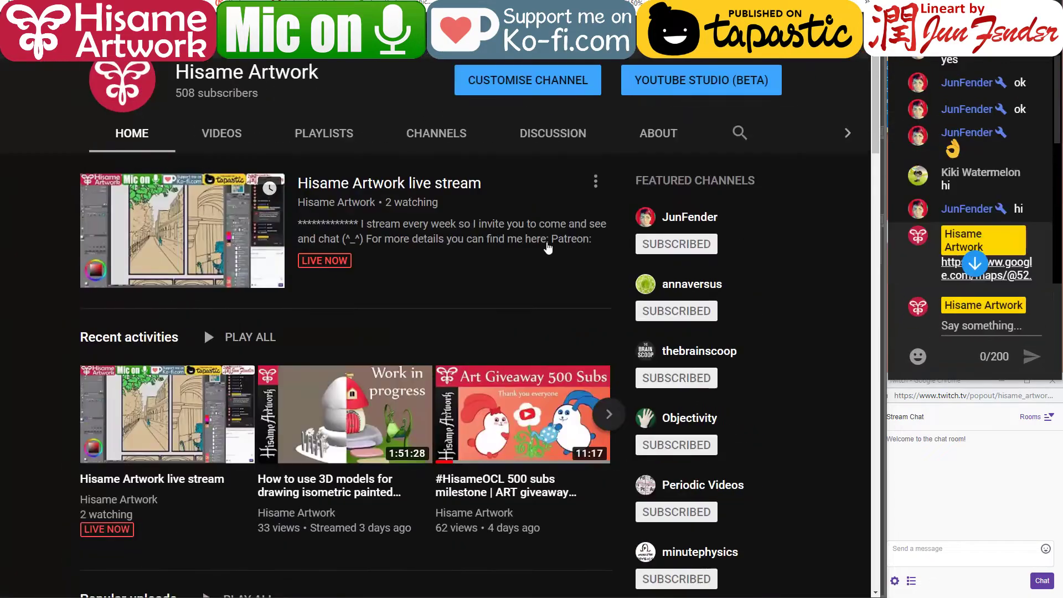
{"action": "scroll", "coordinate": [548, 246], "scroll_direction": "down", "scroll_amount": 3}
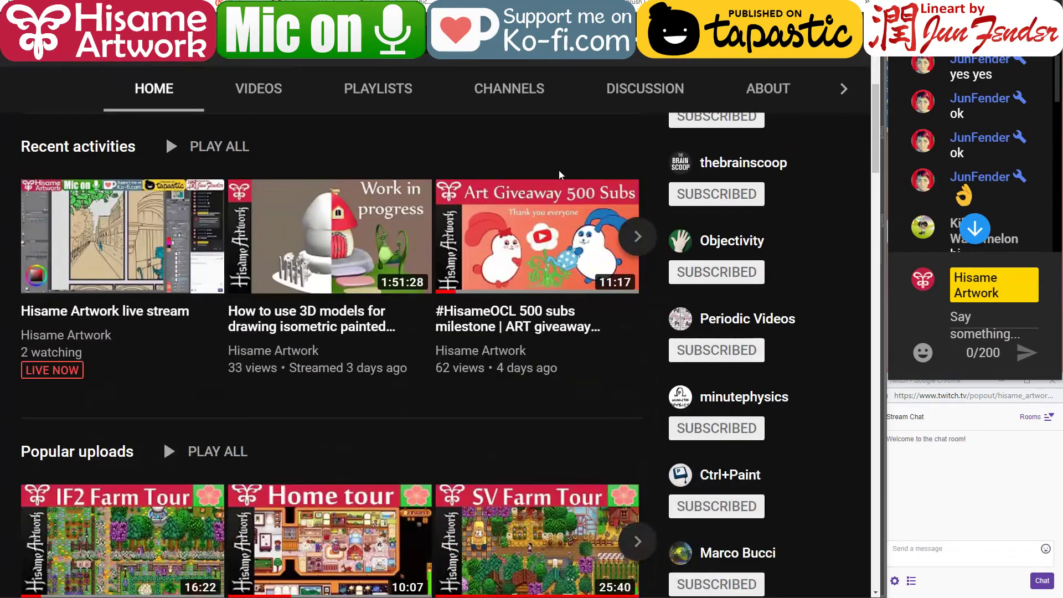
{"action": "key", "text": "ctrl+plus"}
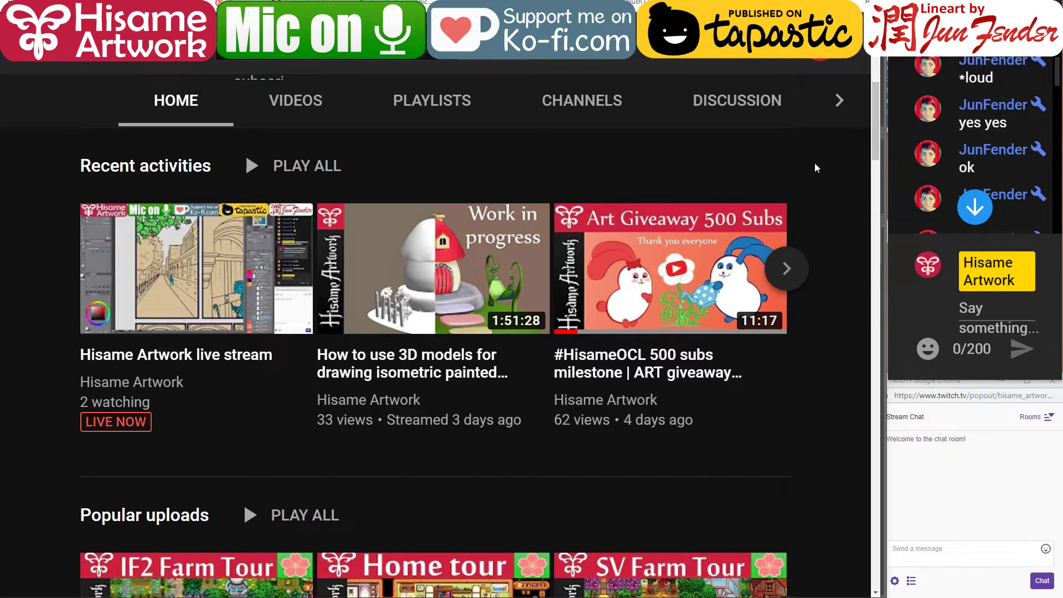
Reduce the channel page's zoom, return to Clip Studio Paint, and bring the live chat to its newest messages
{"action": "key", "text": "ctrl+minus"}
{"action": "key", "text": "ctrl+minus"}
{"action": "key", "text": "ctrl+minus"}
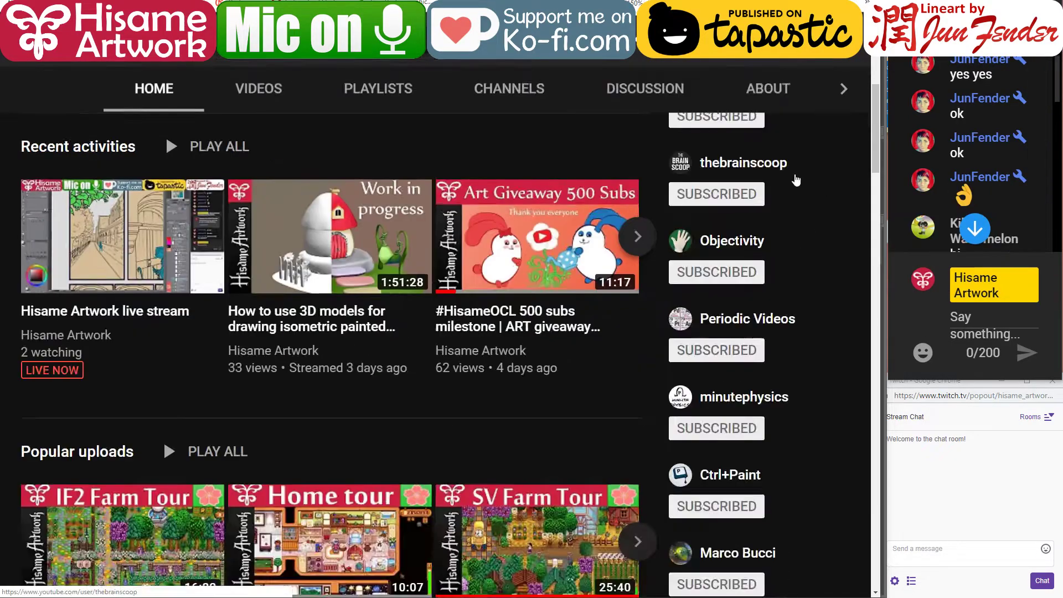
{"action": "key", "text": "ctrl+minus"}
{"action": "key", "text": "ctrl+minus"}
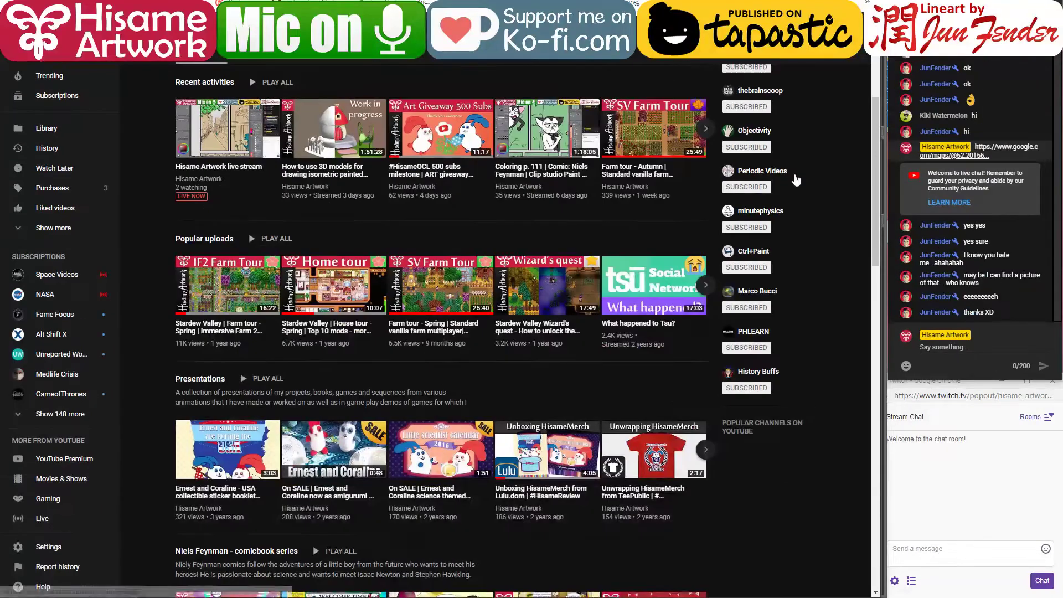
{"action": "scroll", "coordinate": [658, 263], "scroll_direction": "up", "scroll_amount": 4}
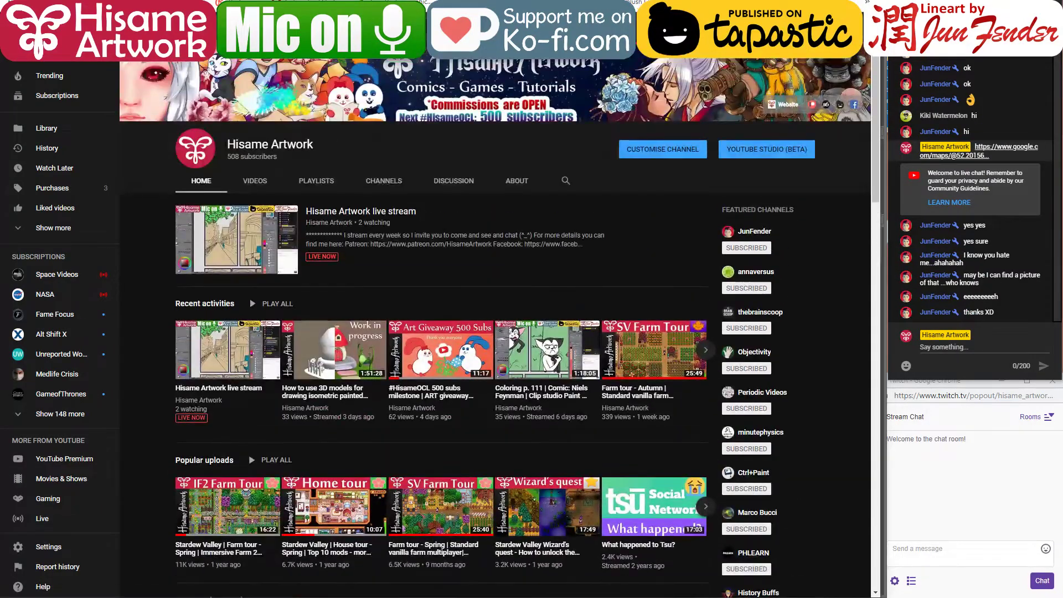
{"action": "key", "text": "ctrl+plus"}
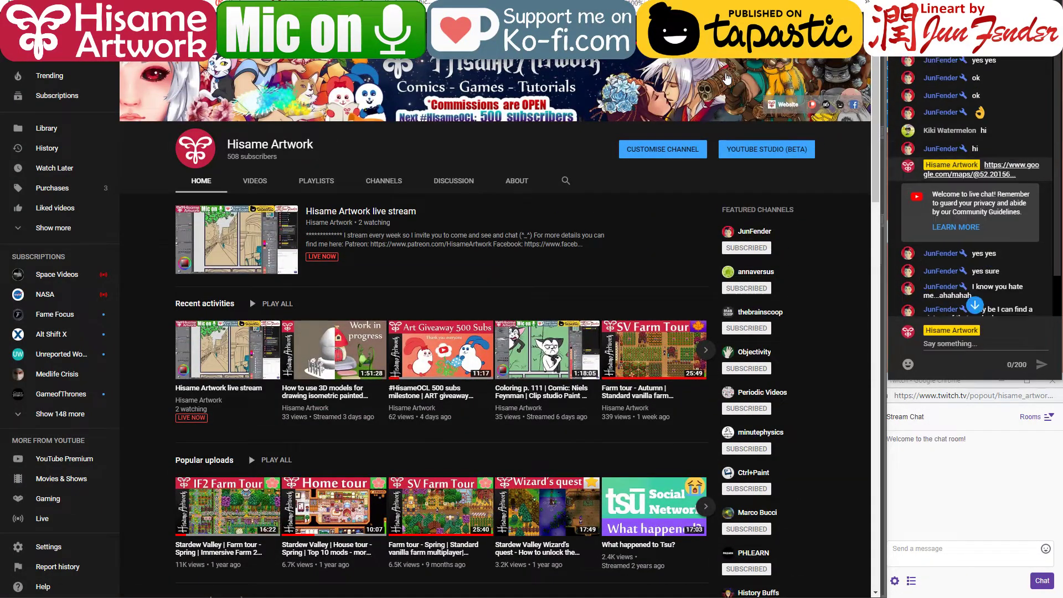
{"action": "key", "text": "alt+Tab"}
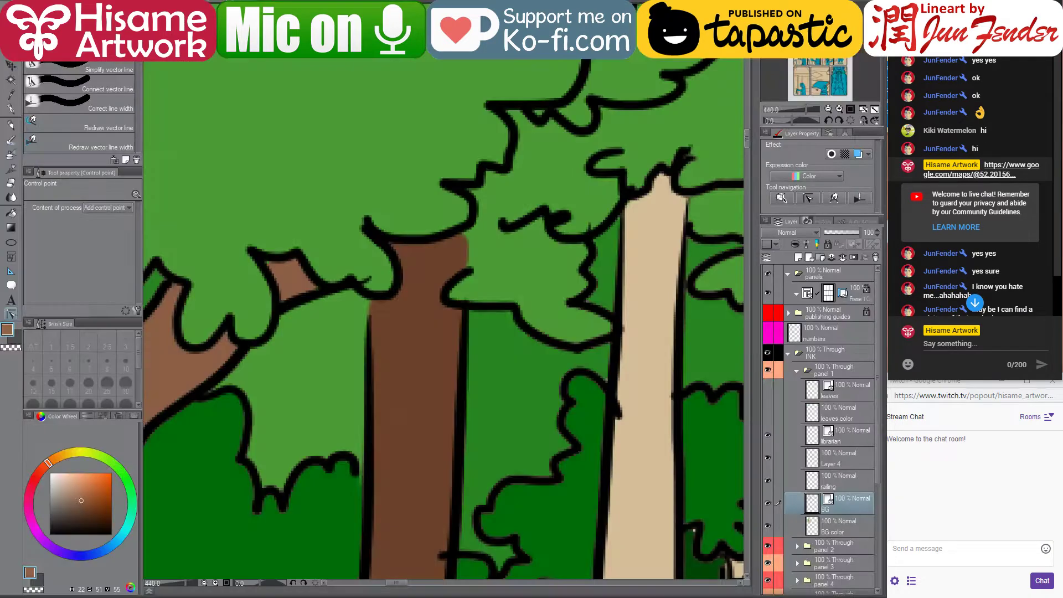
{"action": "left_click", "coordinate": [977, 306]}
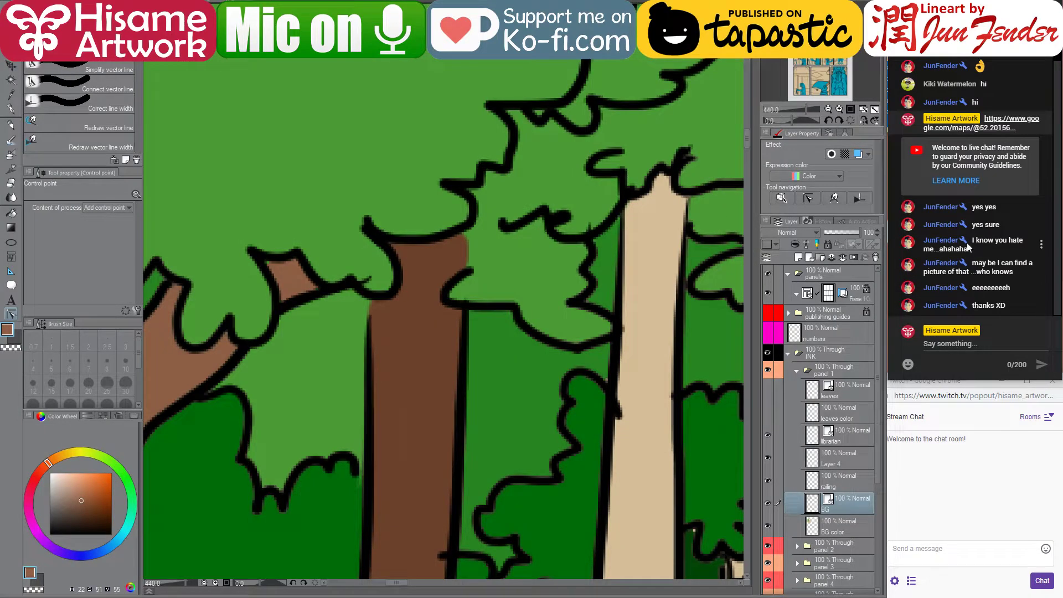
On the BG color layer, square off the second trunk's upper corner under the canopy in brown with the G-pen at size 6
{"action": "scroll", "coordinate": [417, 334], "scroll_direction": "down", "scroll_amount": 2}
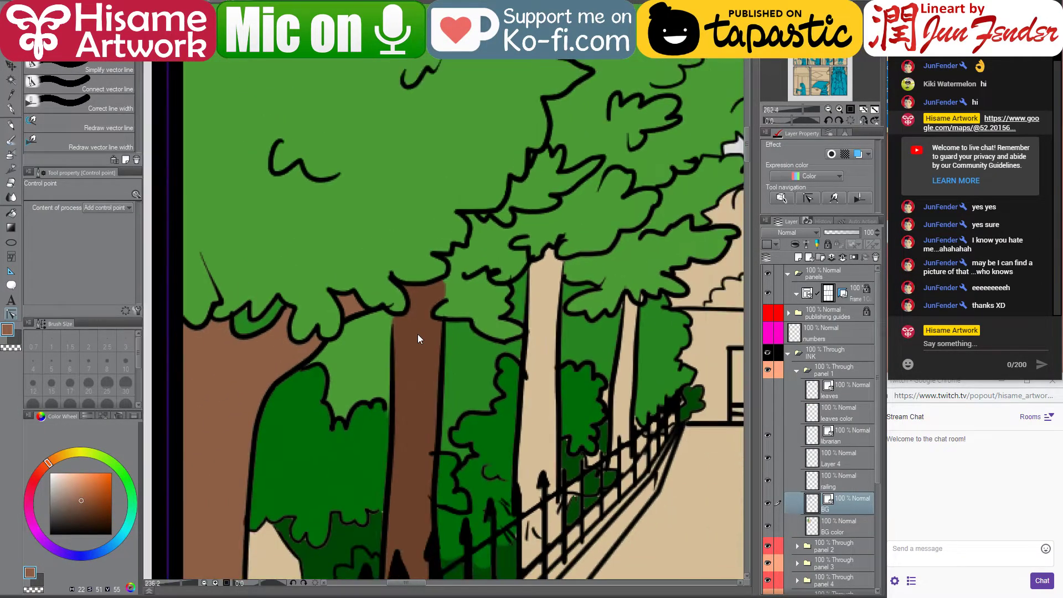
{"action": "scroll", "coordinate": [427, 283], "scroll_direction": "up", "scroll_amount": 3}
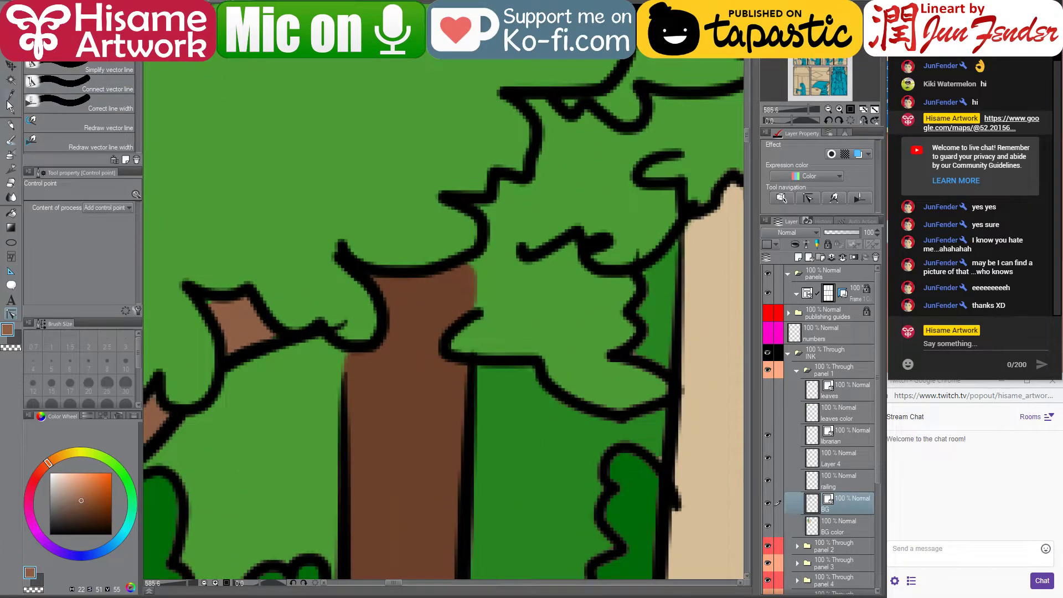
{"action": "left_click", "coordinate": [9, 107]}
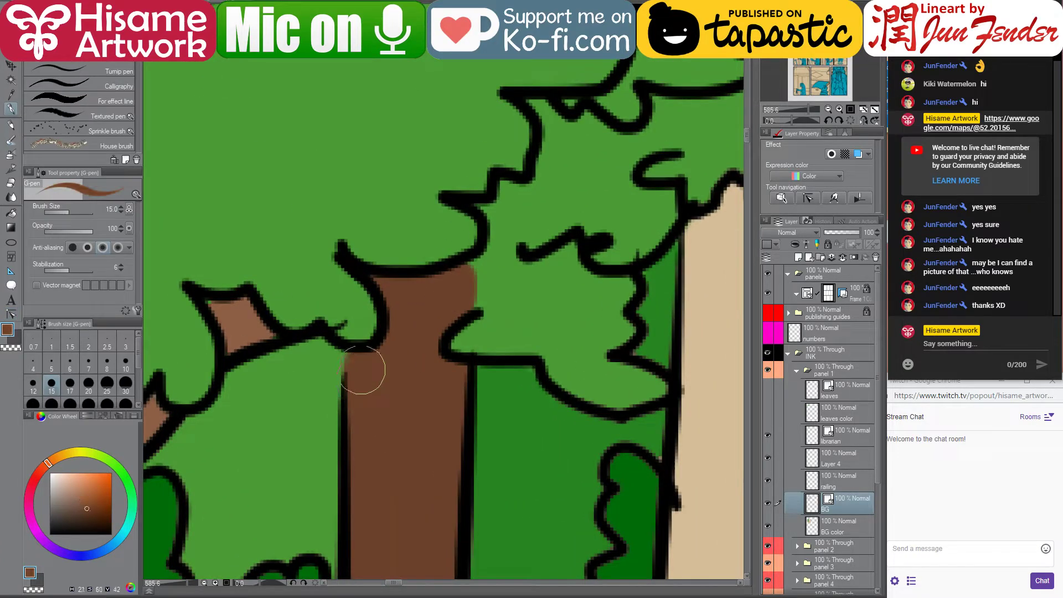
{"action": "key", "text": "bracketleft"}
{"action": "key", "text": "bracketleft"}
{"action": "key", "text": "bracketleft"}
{"action": "key", "text": "bracketleft"}
{"action": "key", "text": "bracketleft"}
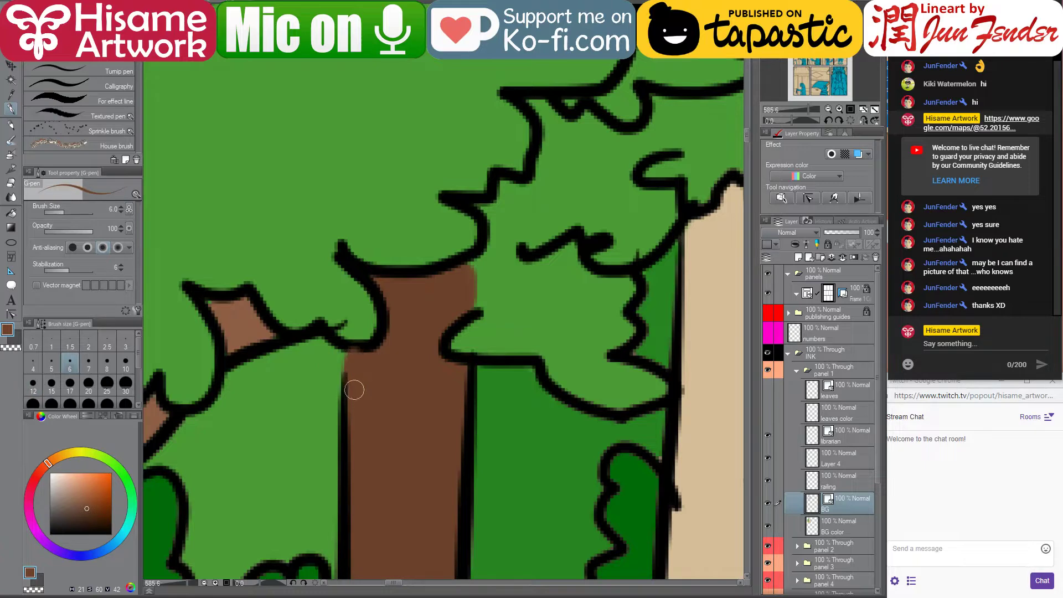
{"action": "left_click", "coordinate": [830, 521]}
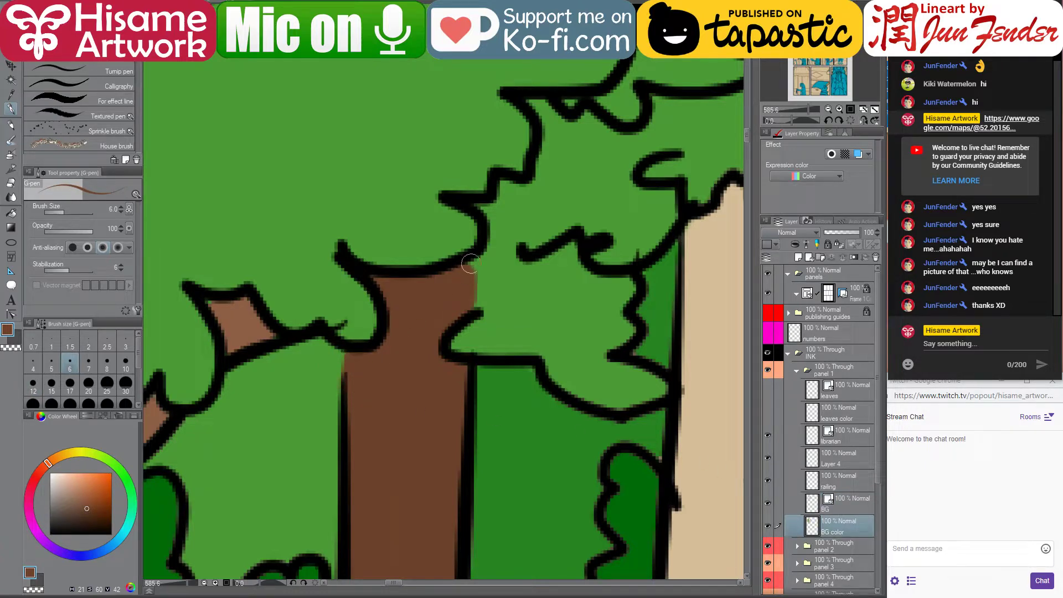
{"action": "left_click_drag", "start_coordinate": [468, 260], "coordinate": [471, 306]}
Fill the third trunk with a darker brown, including its small sections behind the fence
{"action": "scroll", "coordinate": [393, 338], "scroll_direction": "down", "scroll_amount": 4}
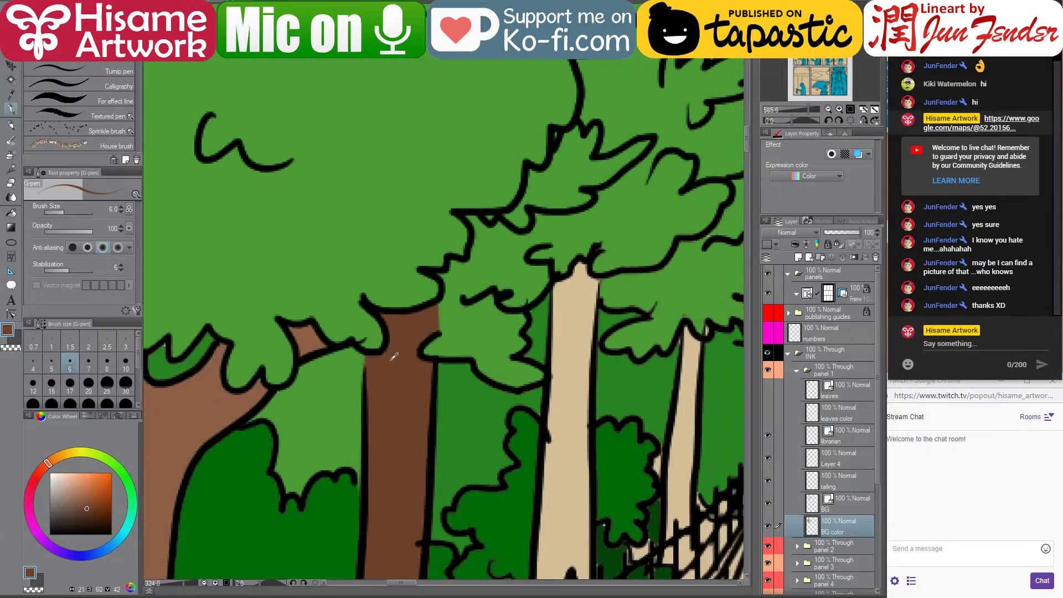
{"action": "scroll", "coordinate": [358, 371], "scroll_direction": "up", "scroll_amount": 3}
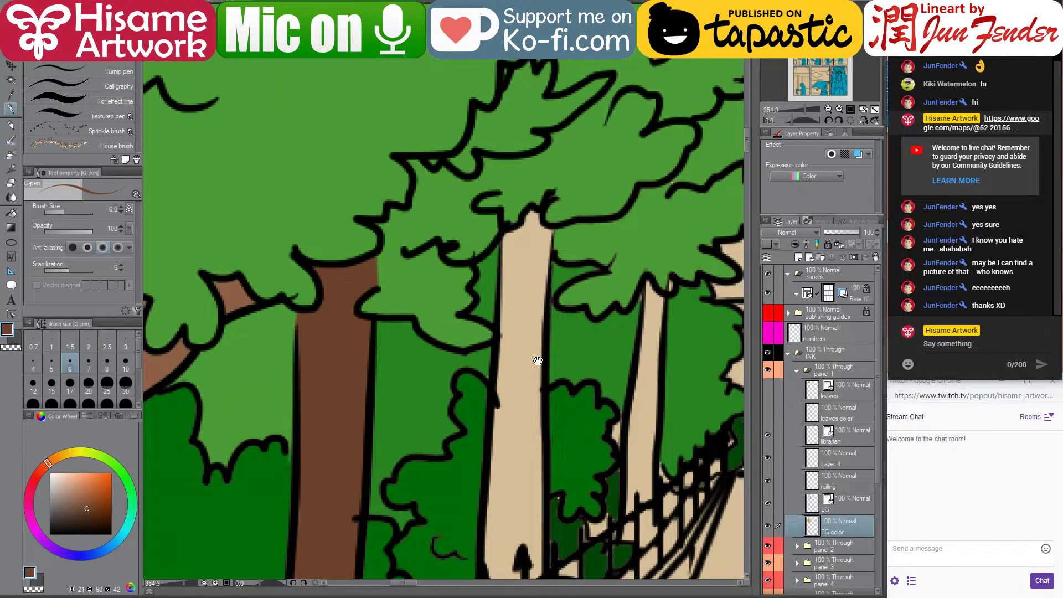
{"action": "left_click_drag", "start_coordinate": [538, 360], "coordinate": [456, 213]}
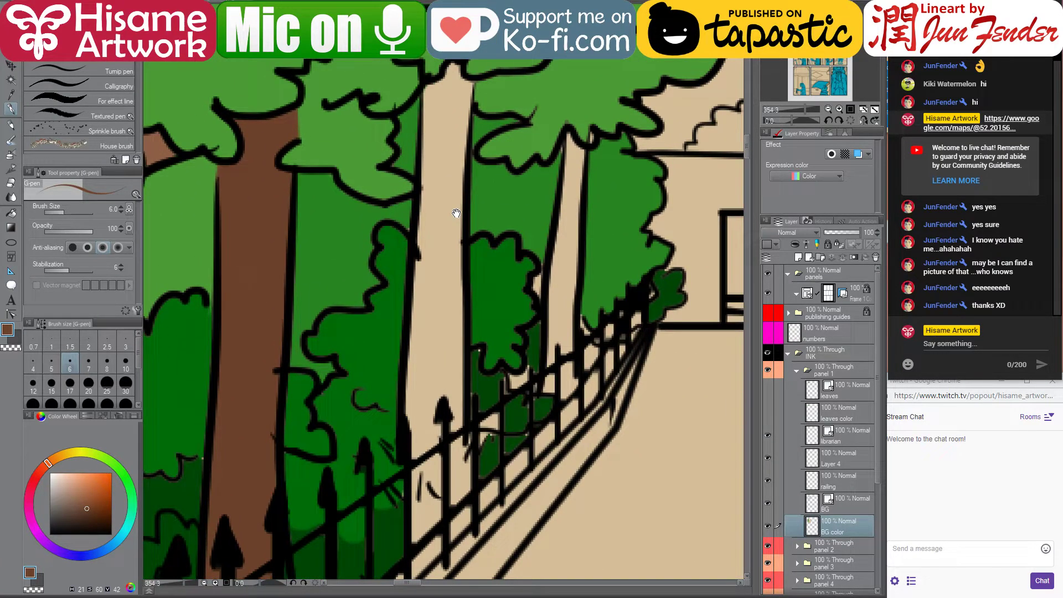
{"action": "left_click", "coordinate": [12, 213]}
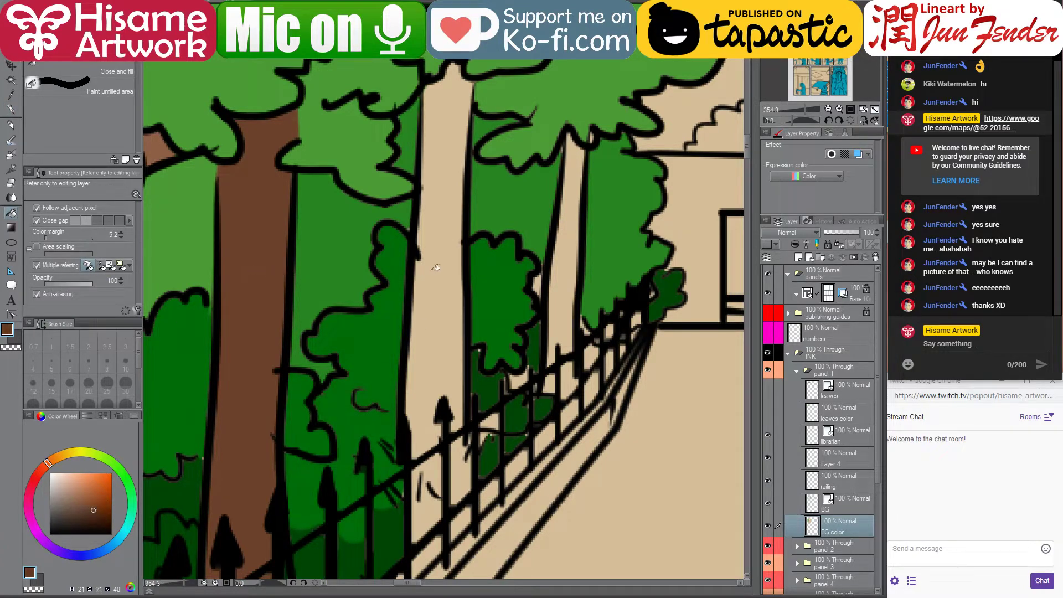
{"action": "left_click", "coordinate": [435, 268]}
{"action": "left_click", "coordinate": [424, 491]}
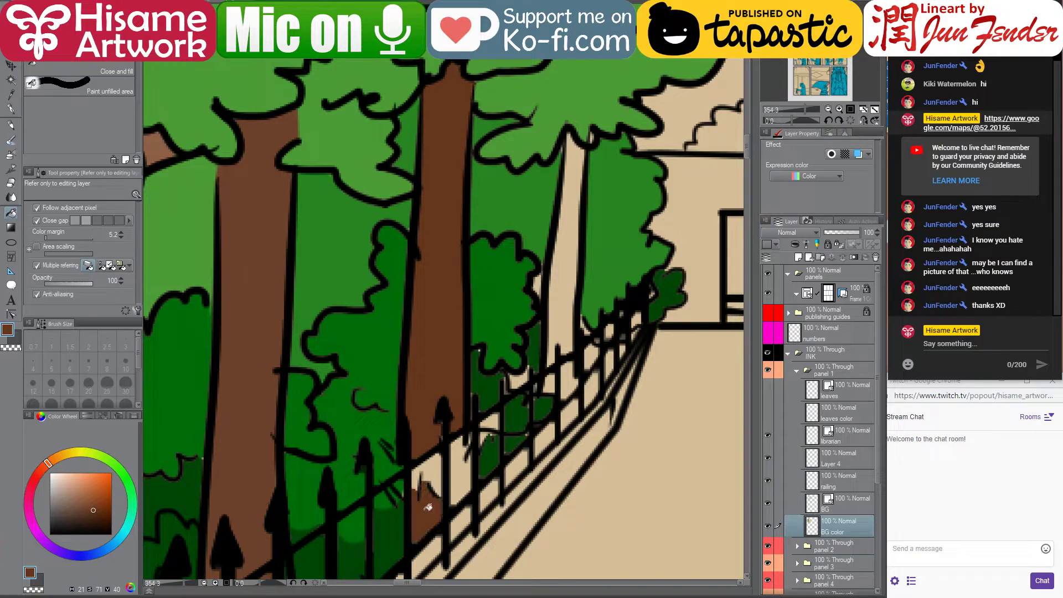
{"action": "left_click", "coordinate": [436, 459]}
{"action": "left_click", "coordinate": [454, 463]}
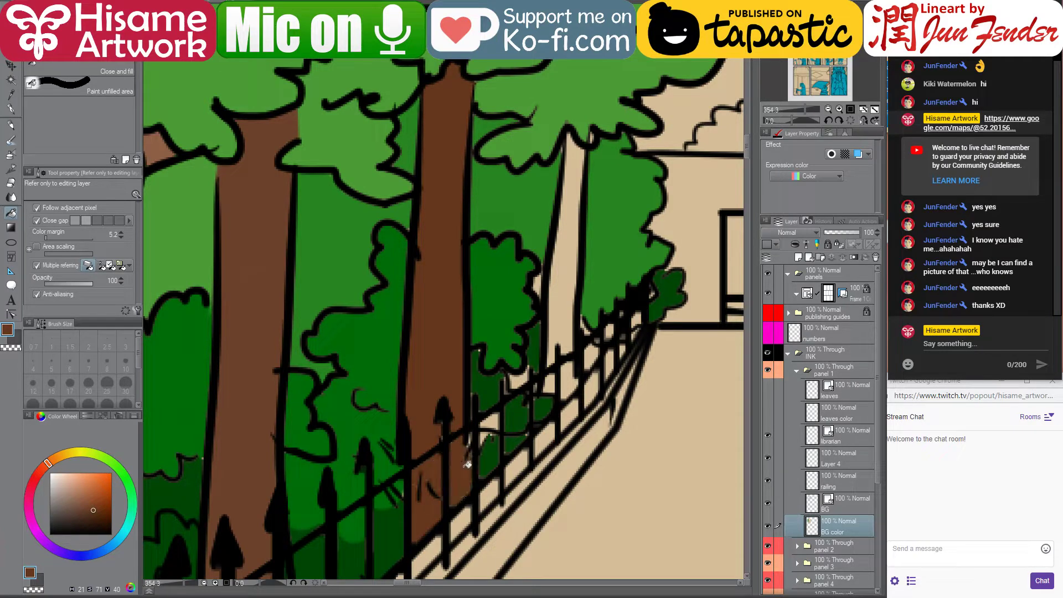
{"action": "left_click", "coordinate": [467, 464]}
Fill the fourth, thinnest trunk and its sections behind the fence with the third trunk's dark brown
{"action": "left_click", "coordinate": [569, 237]}
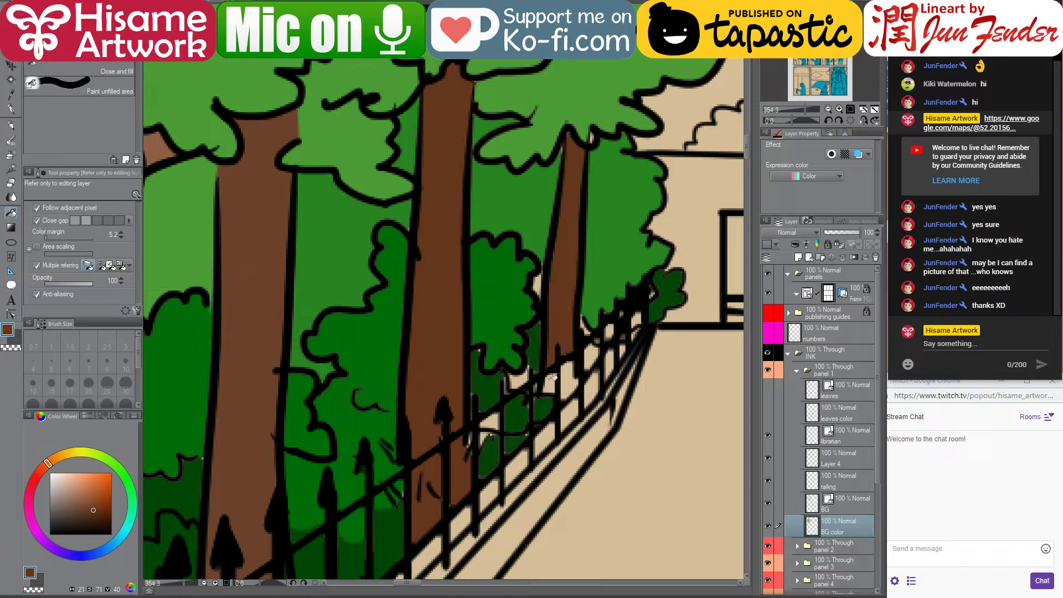
{"action": "left_click", "coordinate": [552, 377]}
{"action": "left_click", "coordinate": [570, 381]}
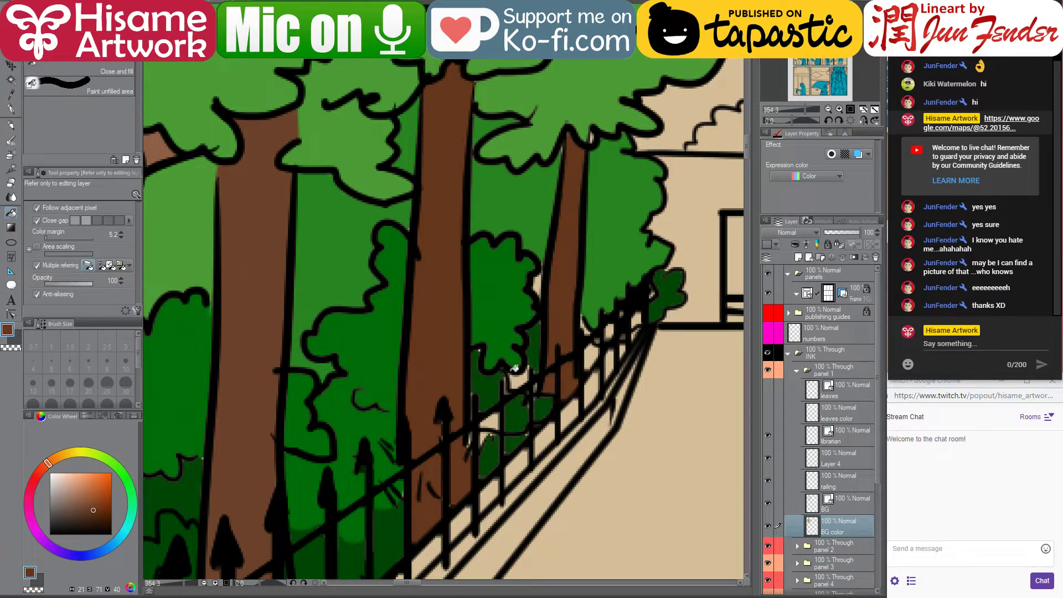
Sample the dark undergrowth green and paint over the gaps behind the fence between the third and fourth trunks with the G-pen at size 10
{"action": "left_click", "coordinate": [489, 379], "text": "alt"}
{"action": "left_click", "coordinate": [11, 108]}
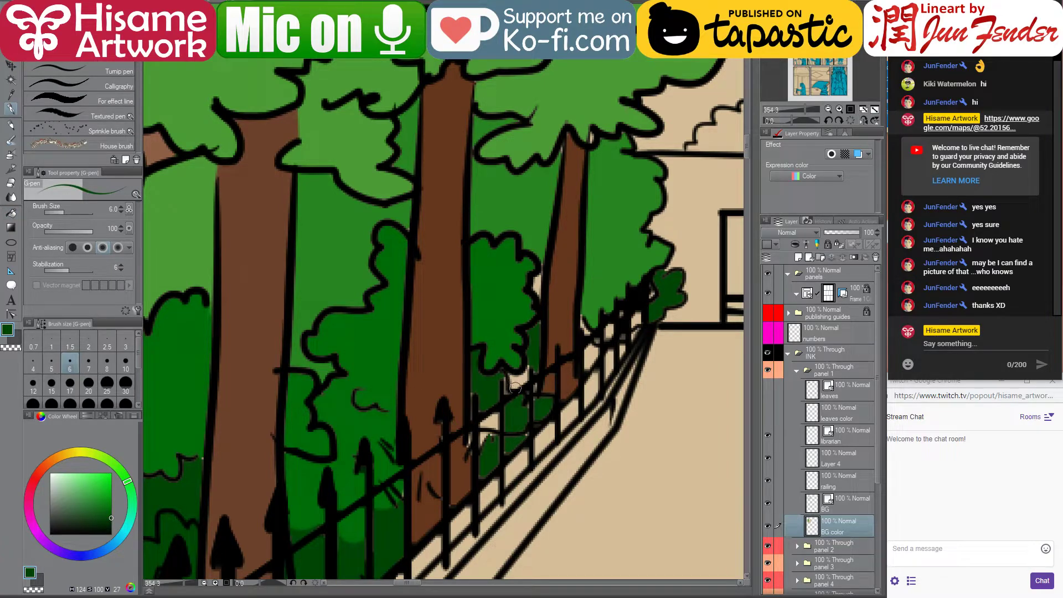
{"action": "key", "text": "bracketright"}
{"action": "key", "text": "bracketright"}
{"action": "key", "text": "bracketright"}
{"action": "mouse_move", "coordinate": [510, 379]}
{"action": "left_mouse_down"}
{"action": "mouse_move", "coordinate": [531, 371]}
{"action": "mouse_move", "coordinate": [516, 421]}
{"action": "mouse_move", "coordinate": [484, 449]}
{"action": "mouse_move", "coordinate": [479, 390]}
{"action": "mouse_move", "coordinate": [486, 441]}
{"action": "mouse_move", "coordinate": [508, 380]}
{"action": "mouse_move", "coordinate": [492, 428]}
{"action": "left_mouse_up"}
{"action": "mouse_move", "coordinate": [480, 474]}
{"action": "left_mouse_down"}
{"action": "mouse_move", "coordinate": [512, 429]}
{"action": "mouse_move", "coordinate": [548, 404]}
{"action": "left_mouse_up"}
Touch up the edges of the bush between the third and fourth trunks, sampling the background foliage, bush and undergrowth greens
{"action": "left_click", "coordinate": [544, 233], "text": "alt"}
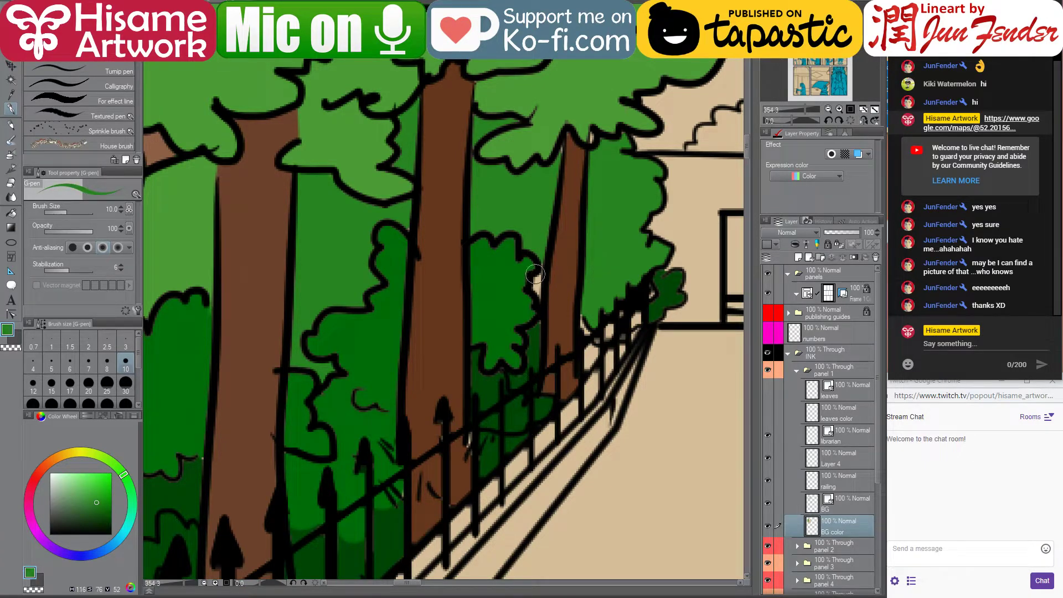
{"action": "left_click_drag", "start_coordinate": [534, 274], "coordinate": [537, 293]}
{"action": "left_click", "coordinate": [530, 306], "text": "alt"}
{"action": "left_click_drag", "start_coordinate": [529, 303], "coordinate": [509, 327]}
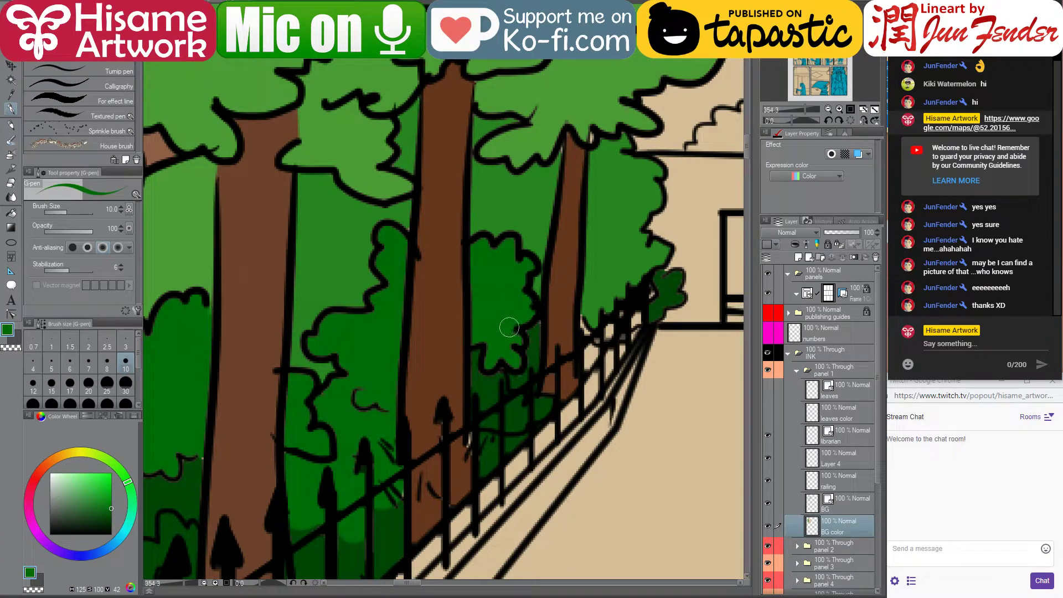
{"action": "left_click", "coordinate": [538, 330], "text": "alt"}
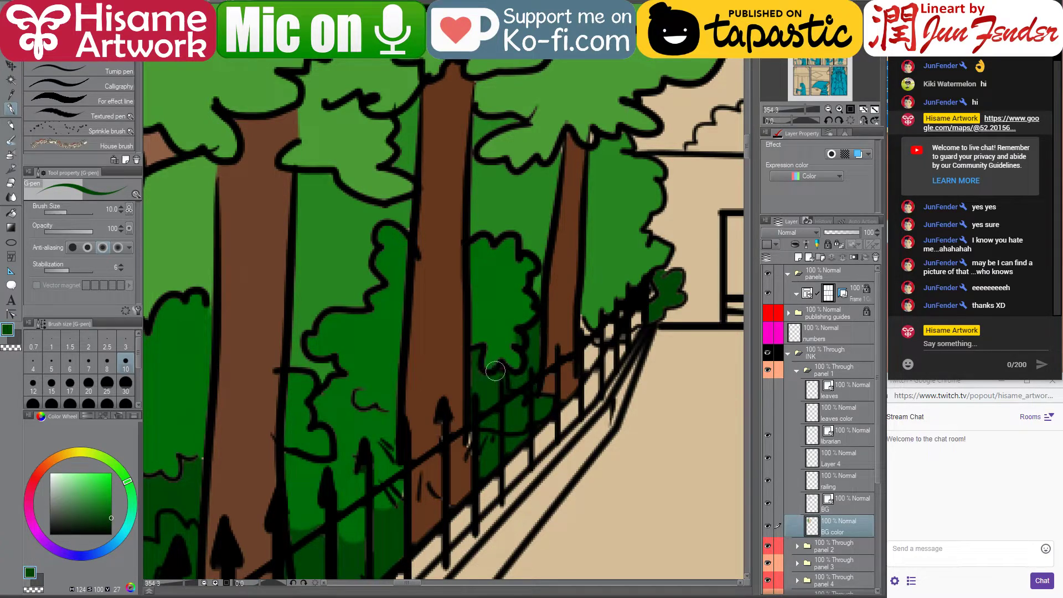
{"action": "left_click", "coordinate": [496, 328], "text": "alt"}
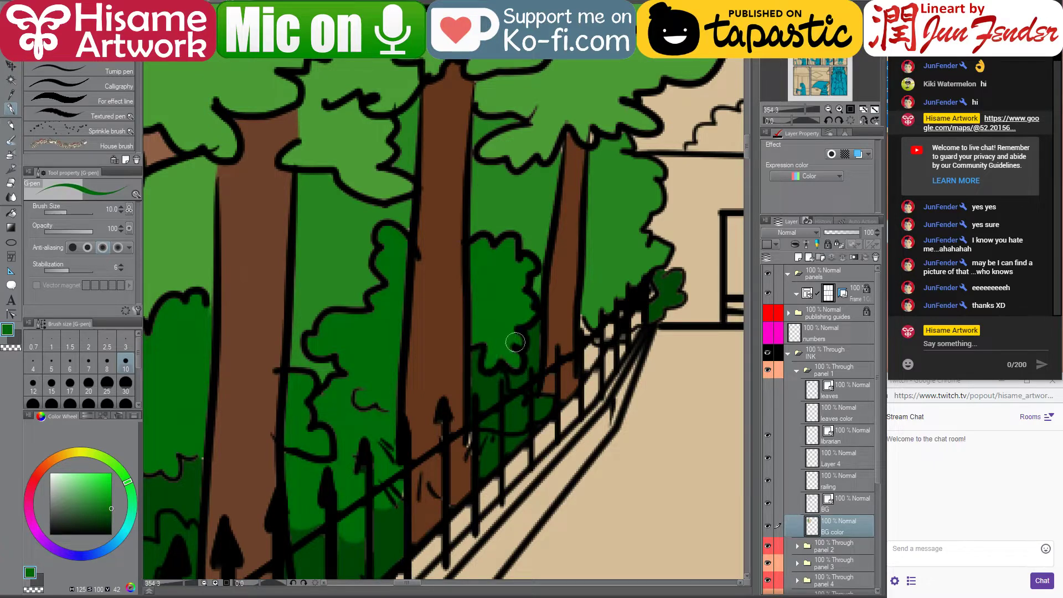
Paint the gaps behind the fence beyond the fourth trunk with the sampled undergrowth green, sampling the background foliage green for its upper edge
{"action": "left_click", "coordinate": [608, 279], "text": "alt"}
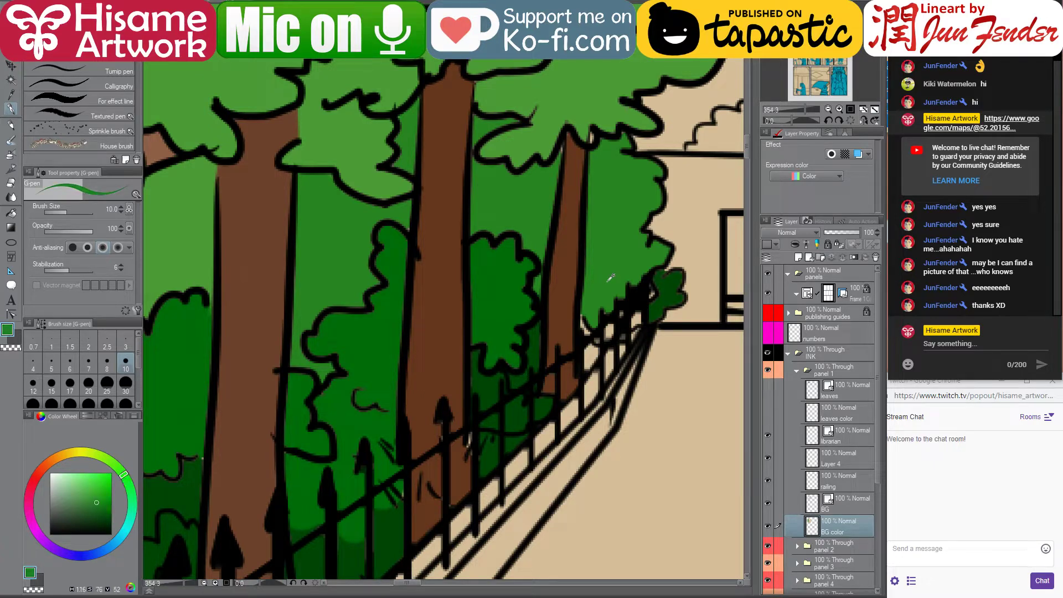
{"action": "left_click", "coordinate": [537, 343], "text": "alt"}
{"action": "mouse_move", "coordinate": [584, 323]}
{"action": "left_mouse_down"}
{"action": "mouse_move", "coordinate": [587, 361]}
{"action": "mouse_move", "coordinate": [638, 312]}
{"action": "left_mouse_up"}
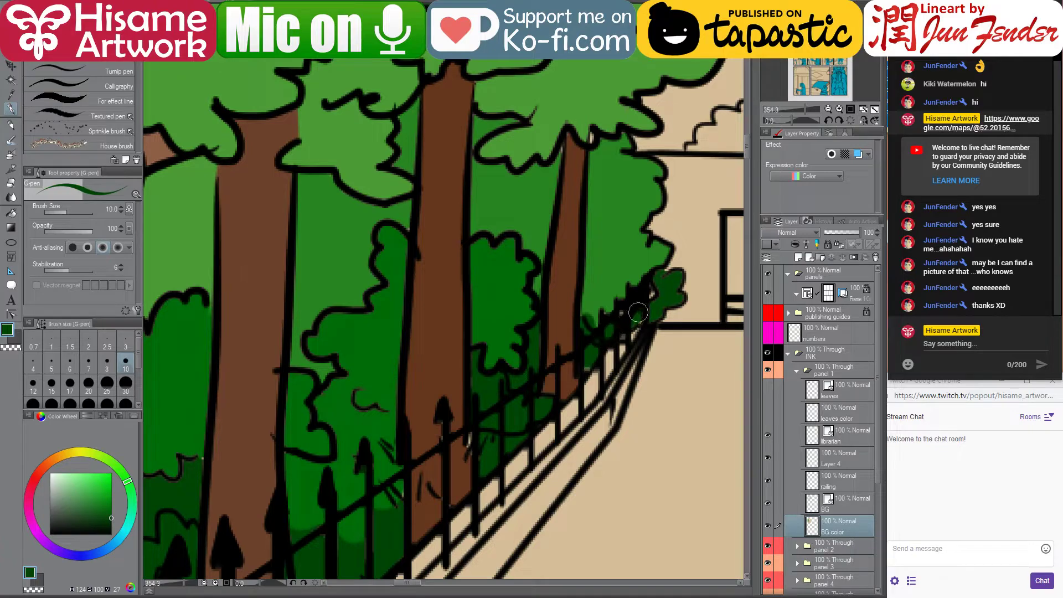
{"action": "left_click", "coordinate": [598, 288], "text": "alt"}
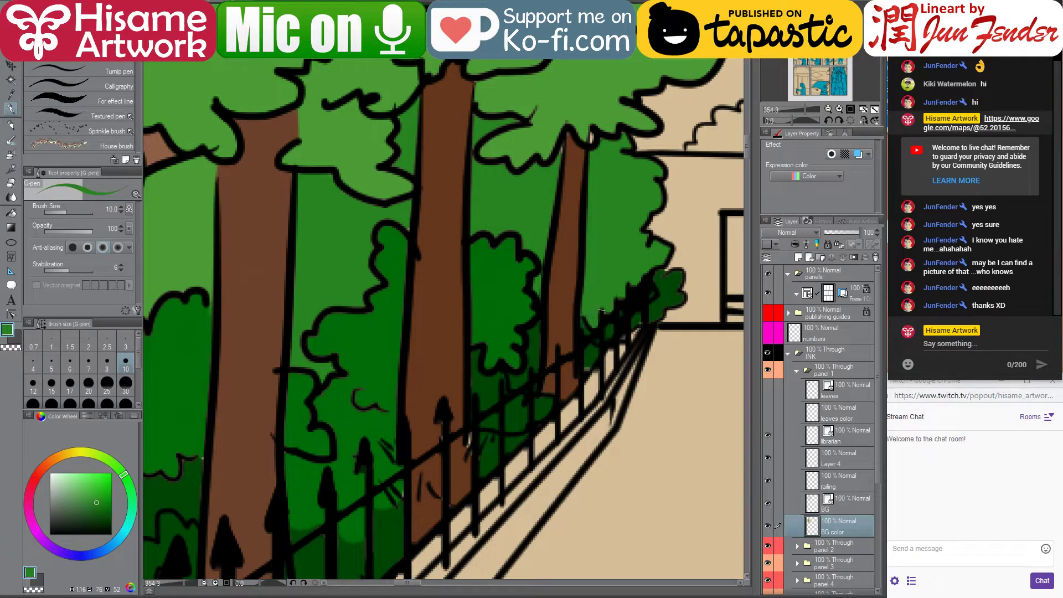
{"action": "scroll", "coordinate": [568, 276], "scroll_direction": "down", "scroll_amount": 2}
{"action": "scroll", "coordinate": [601, 147], "scroll_direction": "up", "scroll_amount": 2}
Touch up the colours around the top of the fourth trunk, sampling the leaf green, background foliage green and trunk brown
{"action": "left_click", "coordinate": [558, 222], "text": "alt"}
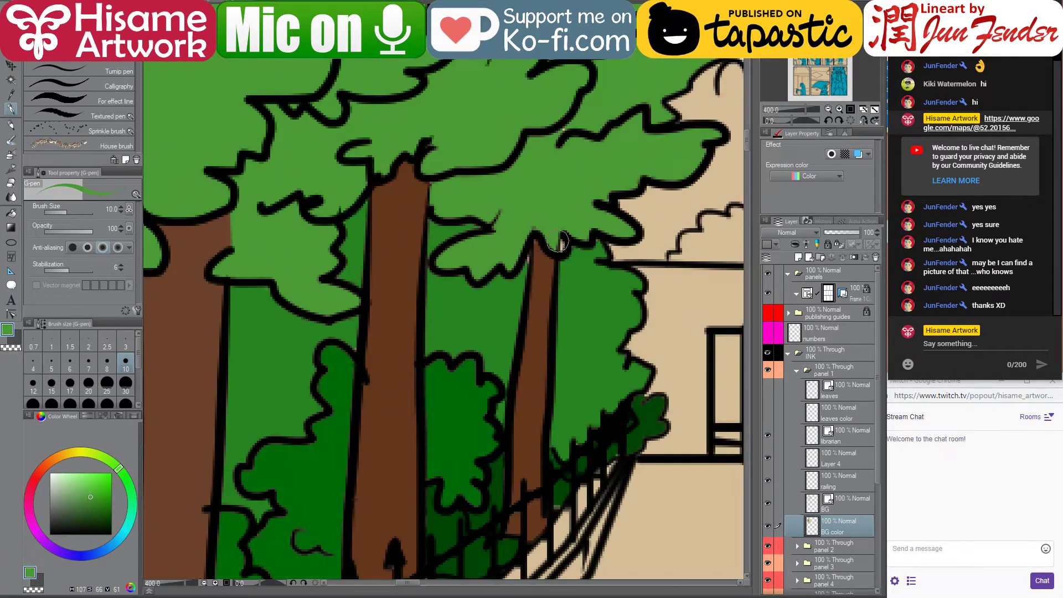
{"action": "left_click", "coordinate": [516, 276], "text": "alt"}
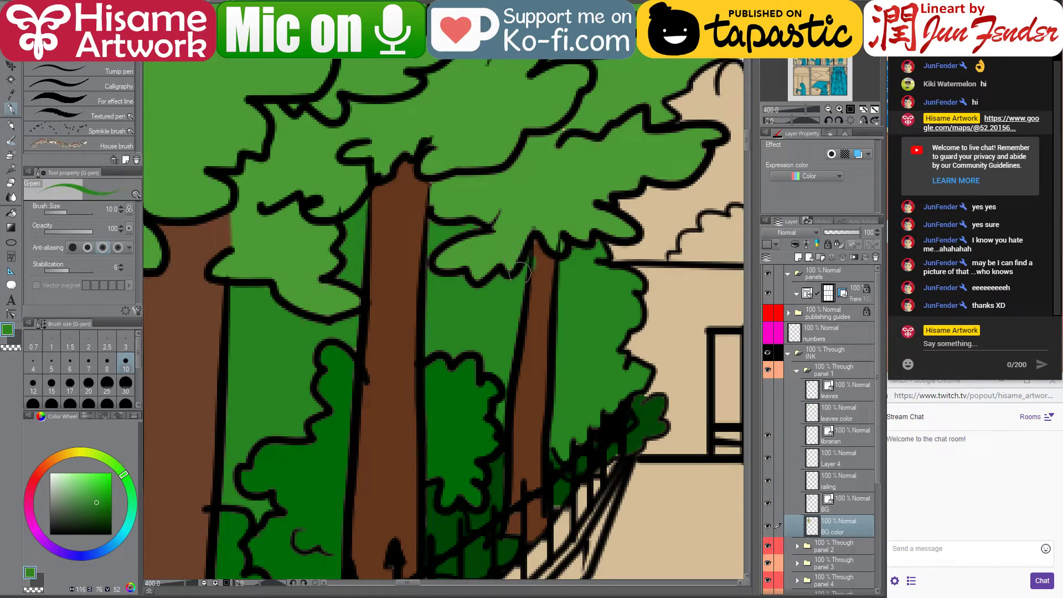
{"action": "left_click", "coordinate": [551, 272], "text": "alt"}
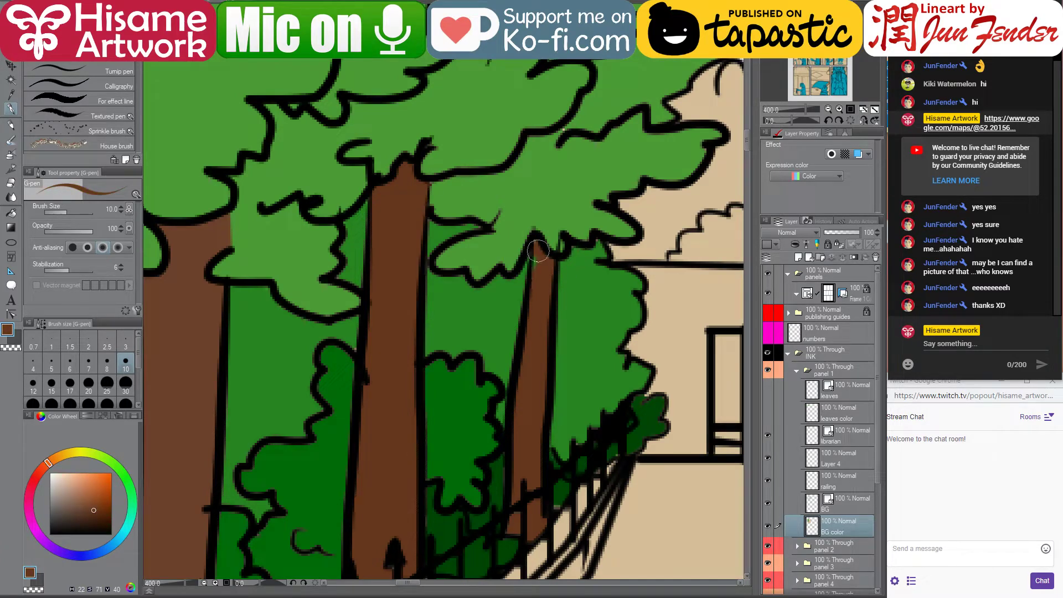
Adjust the upper end of the fourth trunk's right outline so it meets the foliage, using the Control point tool on the BG line layer
{"action": "left_click", "coordinate": [11, 315]}
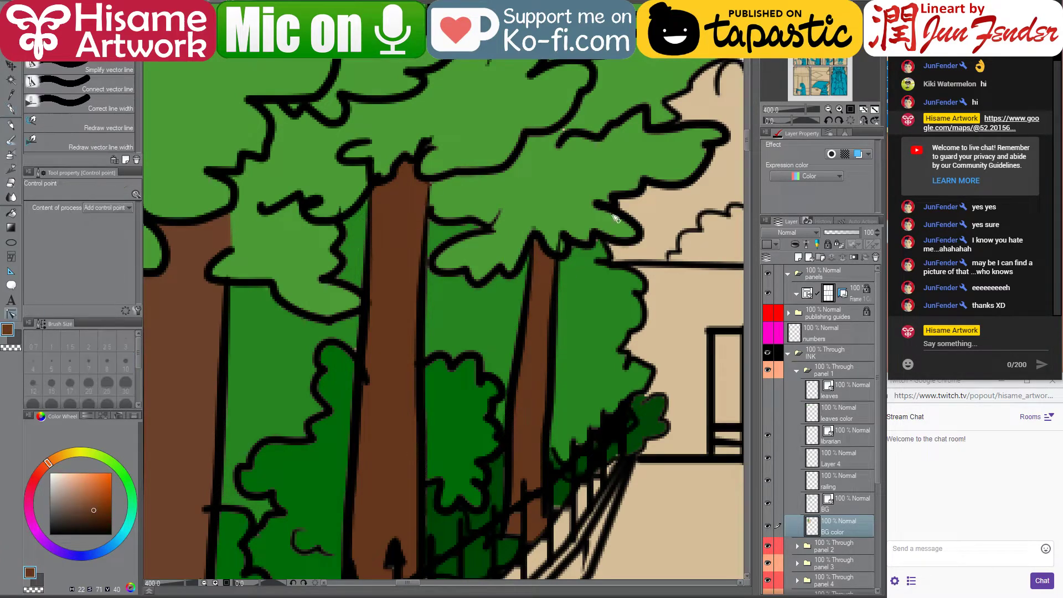
{"action": "left_click", "coordinate": [564, 241], "text": "ctrl+shift"}
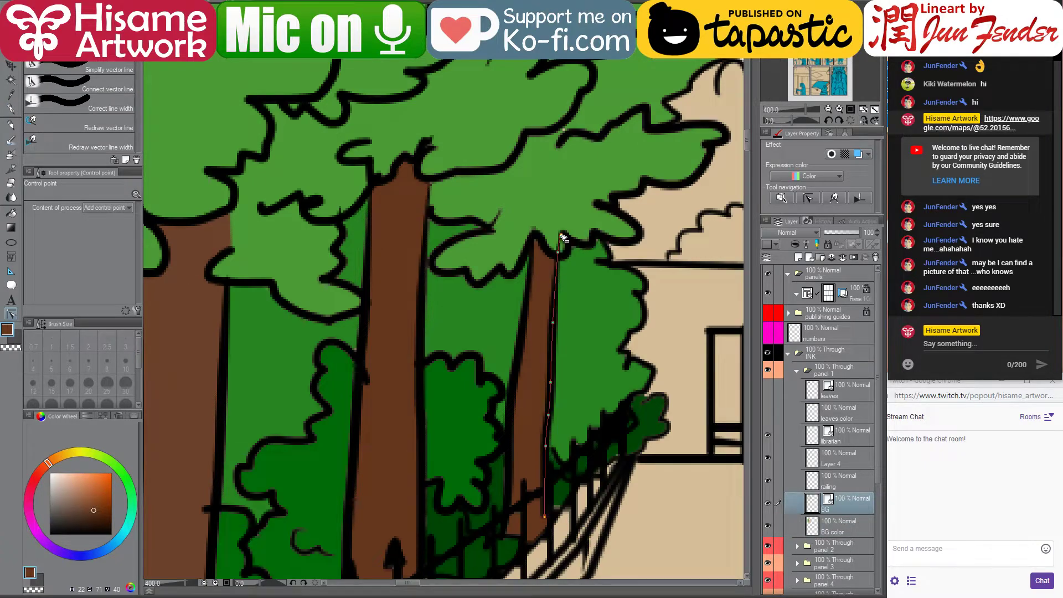
{"action": "scroll", "coordinate": [419, 194], "scroll_direction": "down", "scroll_amount": 4}
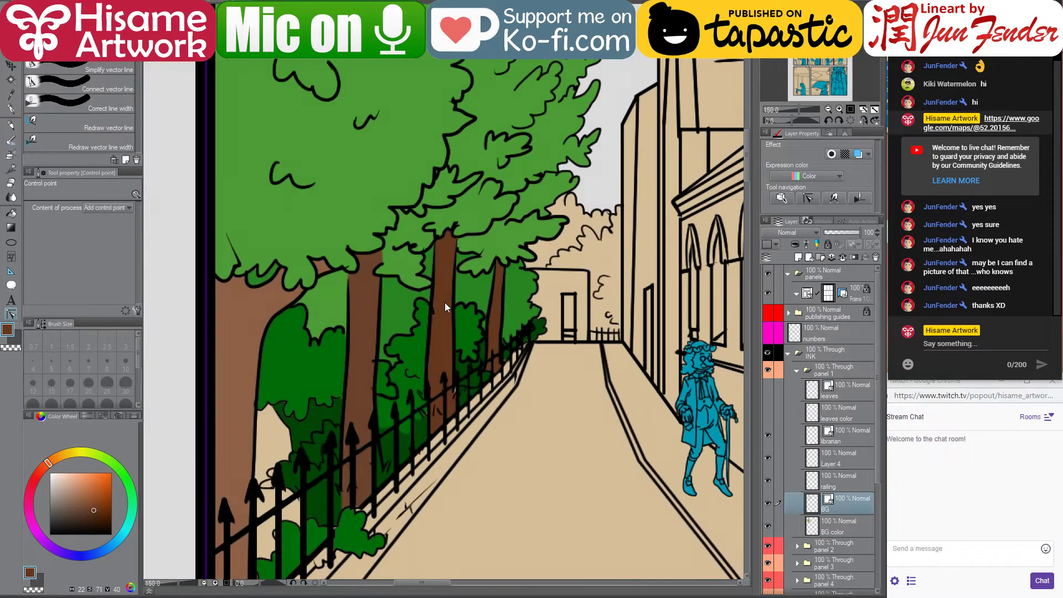
{"action": "scroll", "coordinate": [444, 303], "scroll_direction": "up", "scroll_amount": 2}
{"action": "left_click", "coordinate": [423, 269], "text": "ctrl+shift"}
{"action": "scroll", "coordinate": [424, 270], "scroll_direction": "up", "scroll_amount": 2}
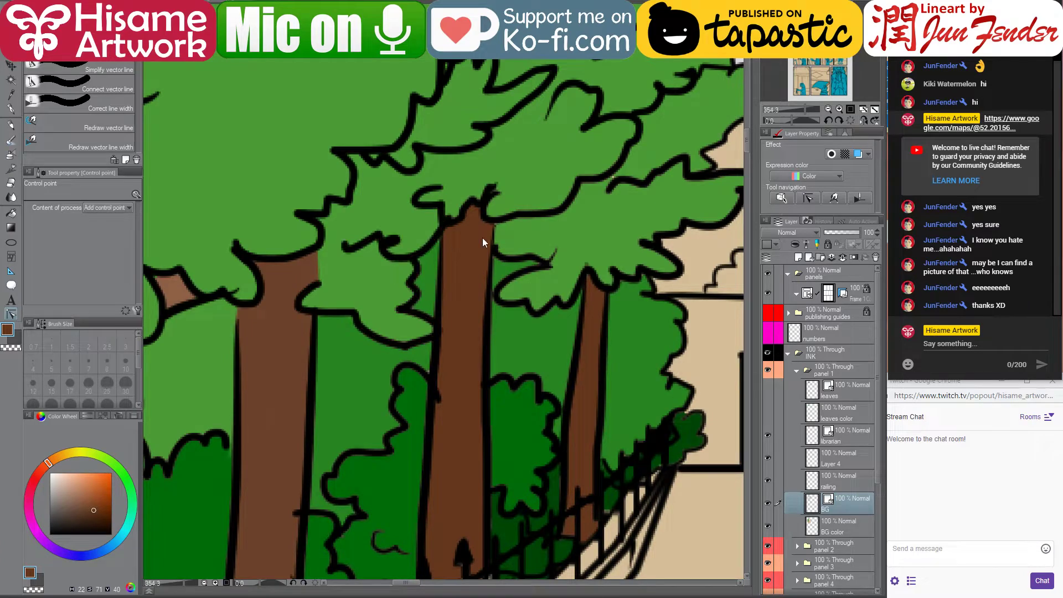
{"action": "scroll", "coordinate": [616, 332], "scroll_direction": "down", "scroll_amount": 5}
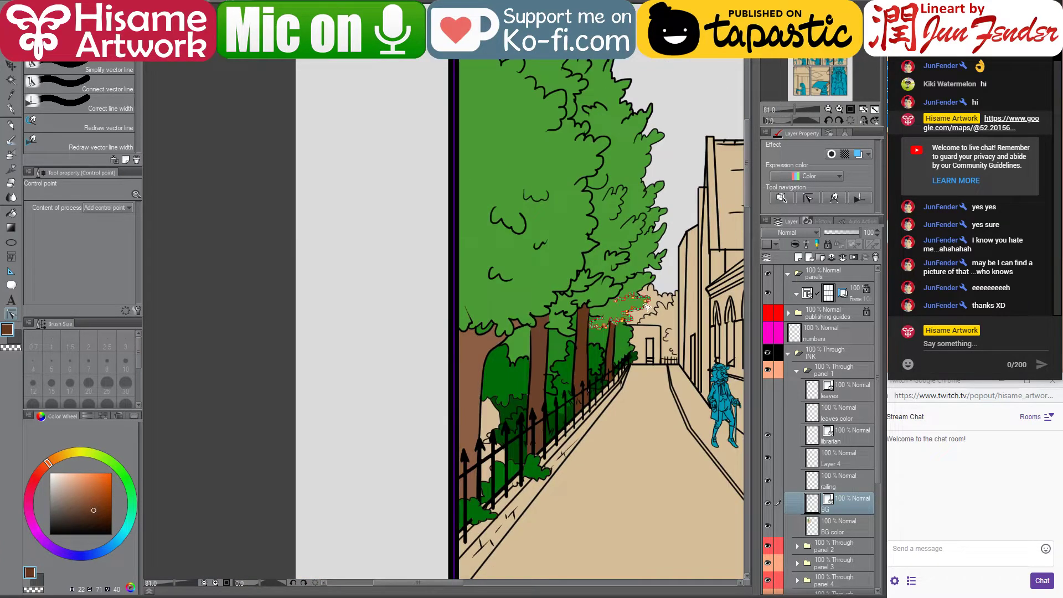
{"action": "left_click_drag", "start_coordinate": [647, 307], "coordinate": [537, 301]}
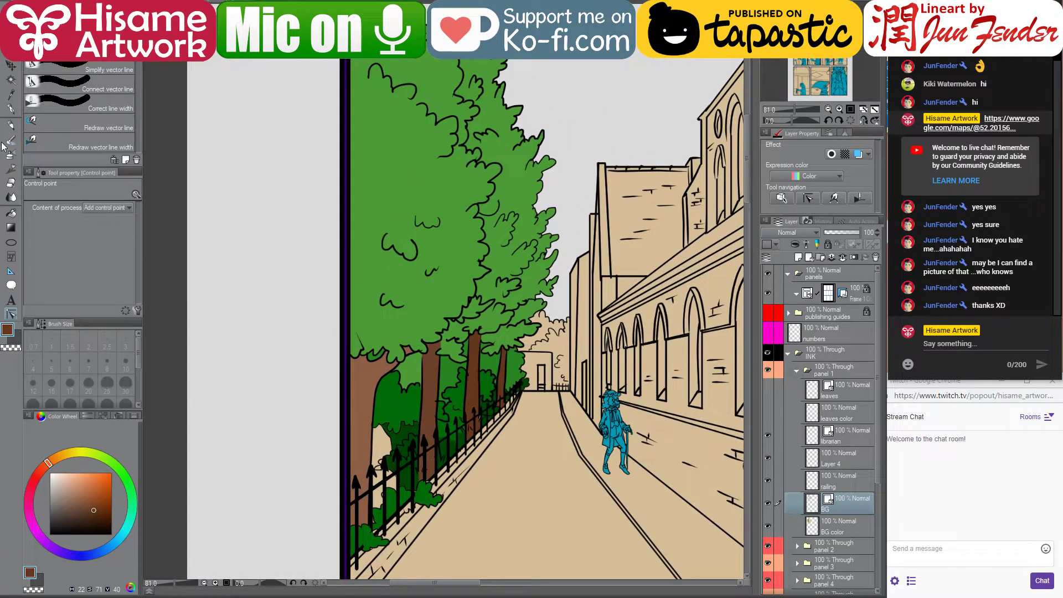
{"action": "left_click", "coordinate": [12, 107]}
{"action": "scroll", "coordinate": [502, 378], "scroll_direction": "up", "scroll_amount": 4}
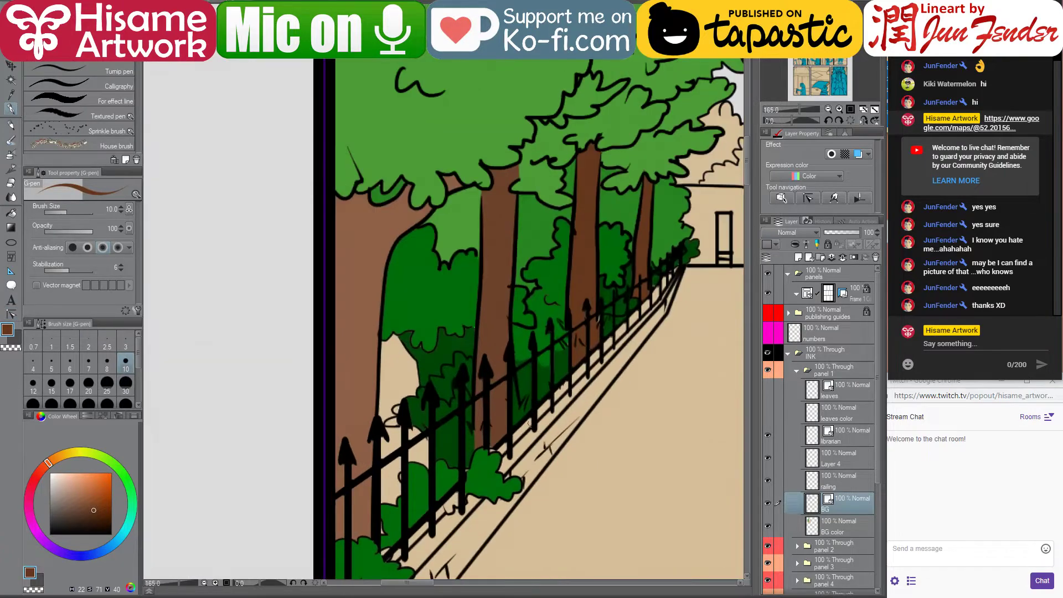
{"action": "scroll", "coordinate": [357, 386], "scroll_direction": "up", "scroll_amount": 2}
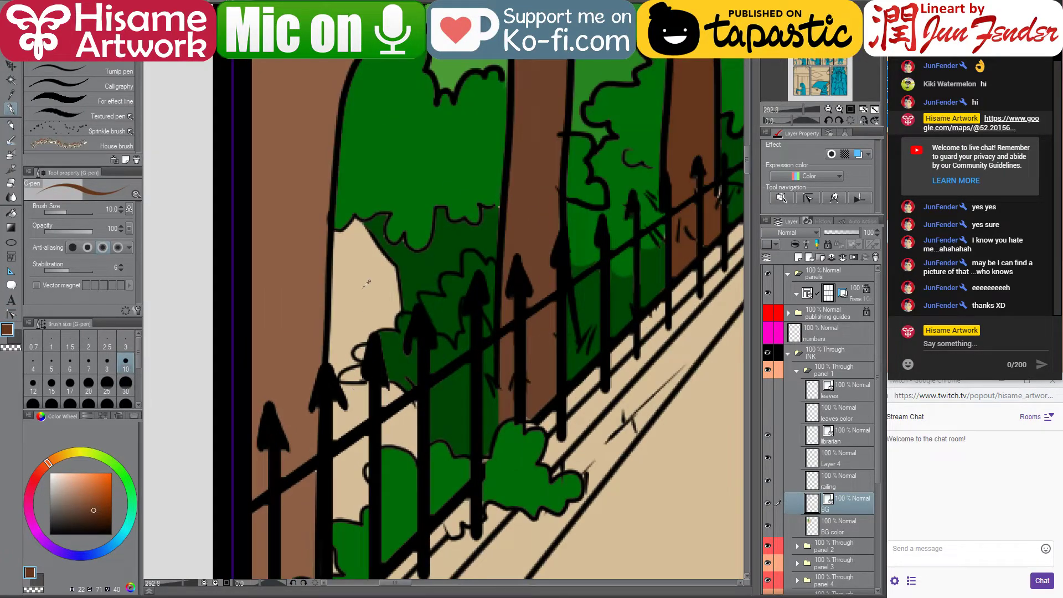
Switch to the Chrome browser and open the Google Maps reference link from the live chat in a new tab
{"action": "left_click", "coordinate": [380, 586]}
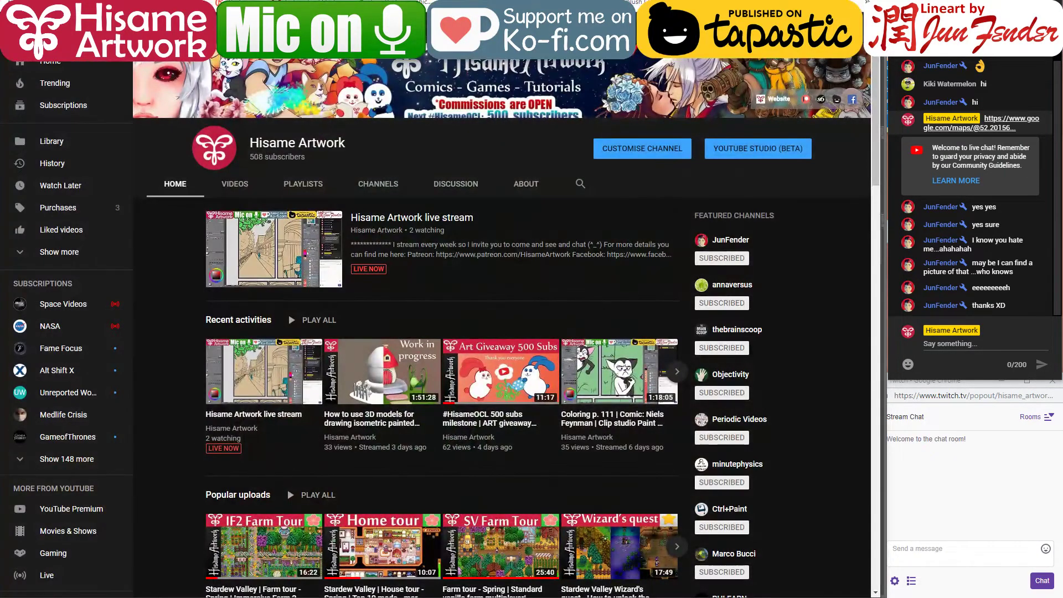
{"action": "key", "text": "ctrl+t"}
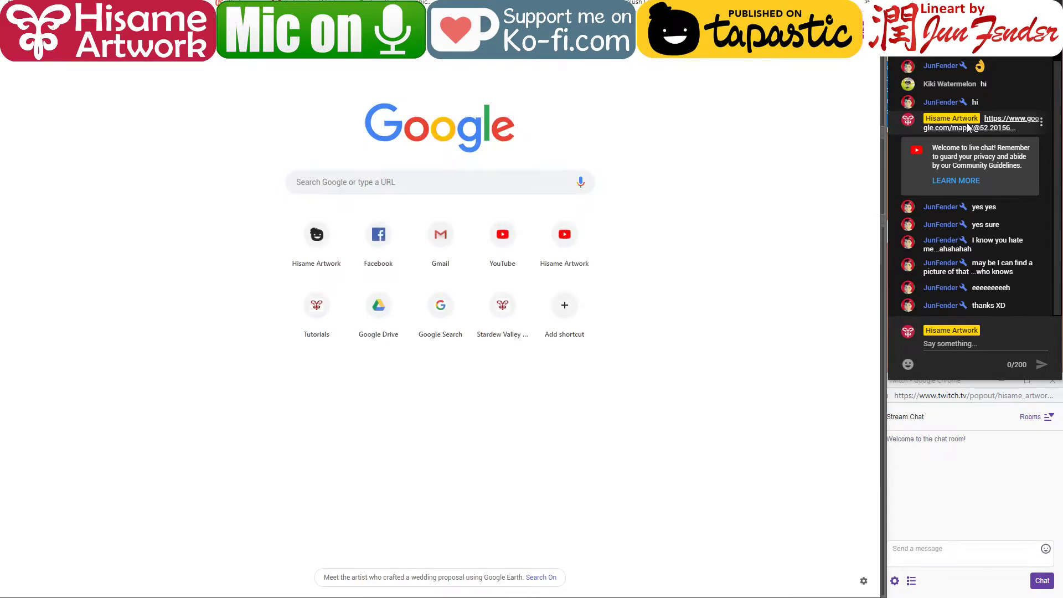
{"action": "key", "text": "ctrl+v"}
{"action": "key", "text": "Return"}
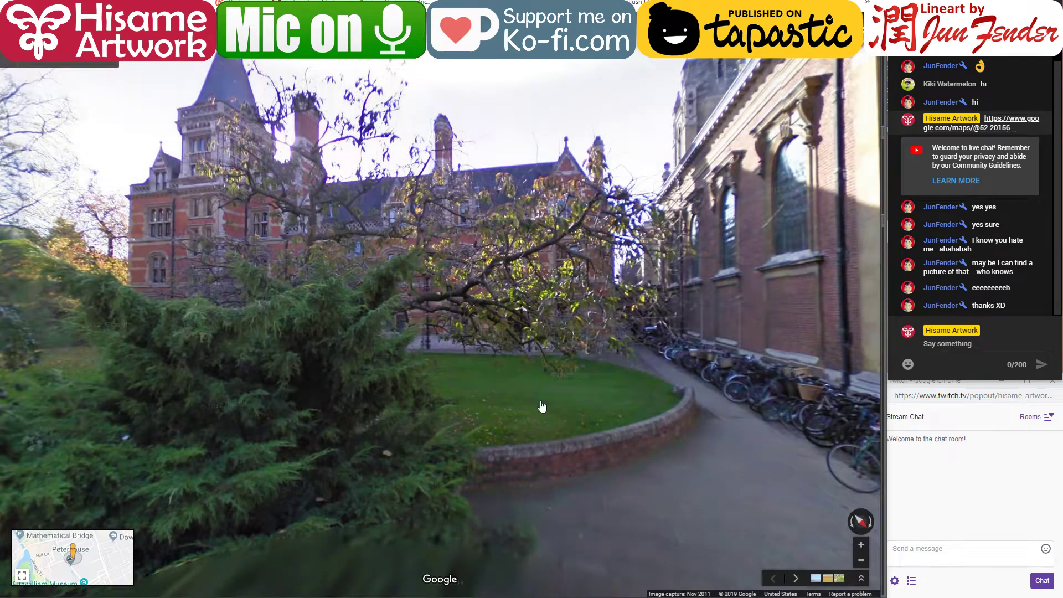
Locate the church and its lane in the 3D aerial view and enter Street View on Little St Mary's Lane
{"action": "scroll", "coordinate": [311, 463], "scroll_direction": "down", "scroll_amount": 4}
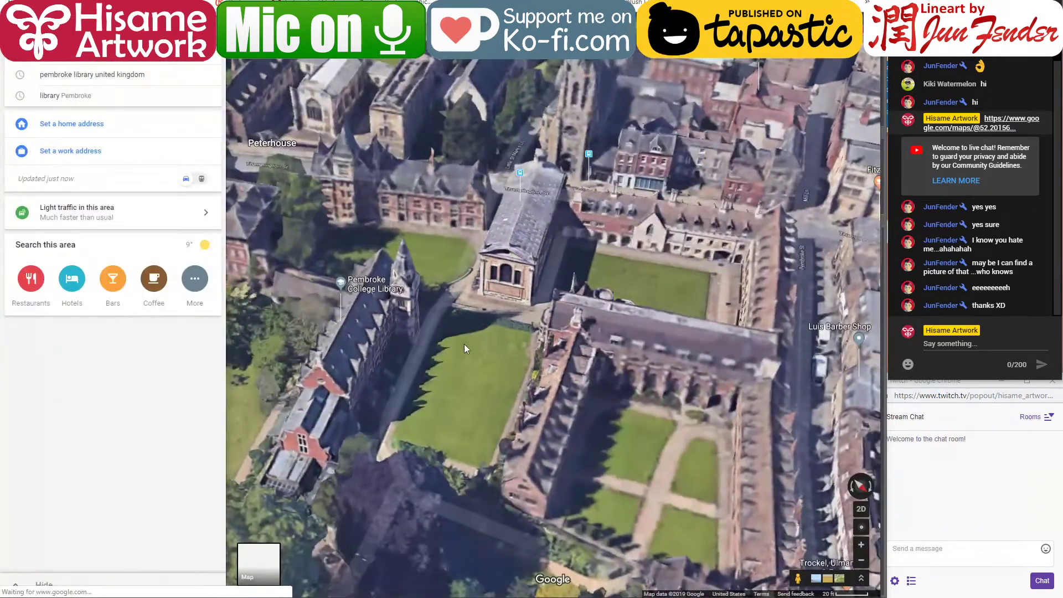
{"action": "left_click_drag", "start_coordinate": [534, 254], "coordinate": [576, 536]}
{"action": "left_click_drag", "start_coordinate": [796, 578], "coordinate": [564, 389]}
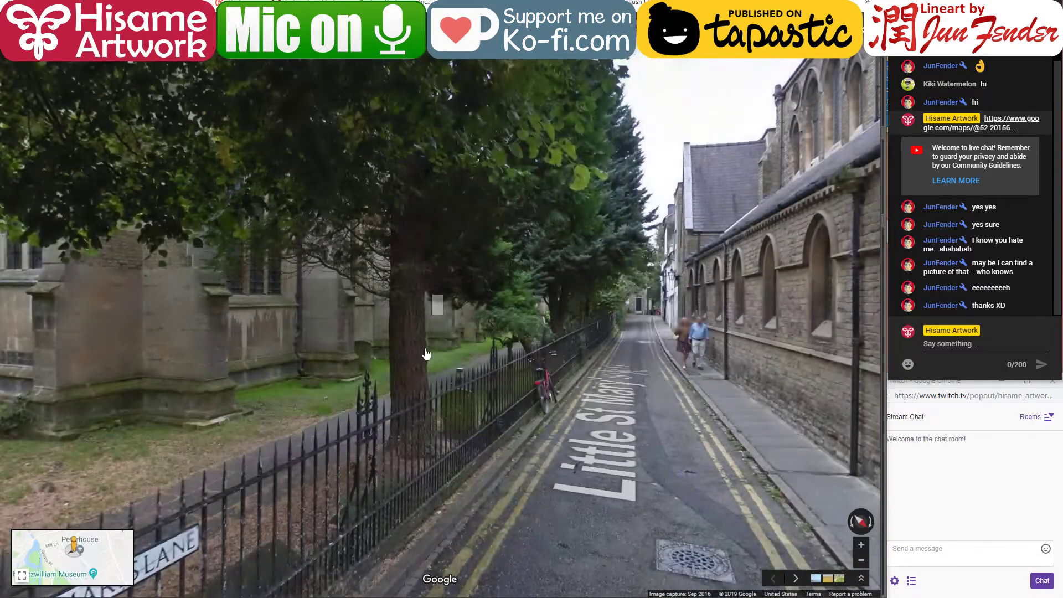
{"action": "left_click_drag", "start_coordinate": [451, 370], "coordinate": [327, 363]}
{"action": "left_click", "coordinate": [417, 304]}
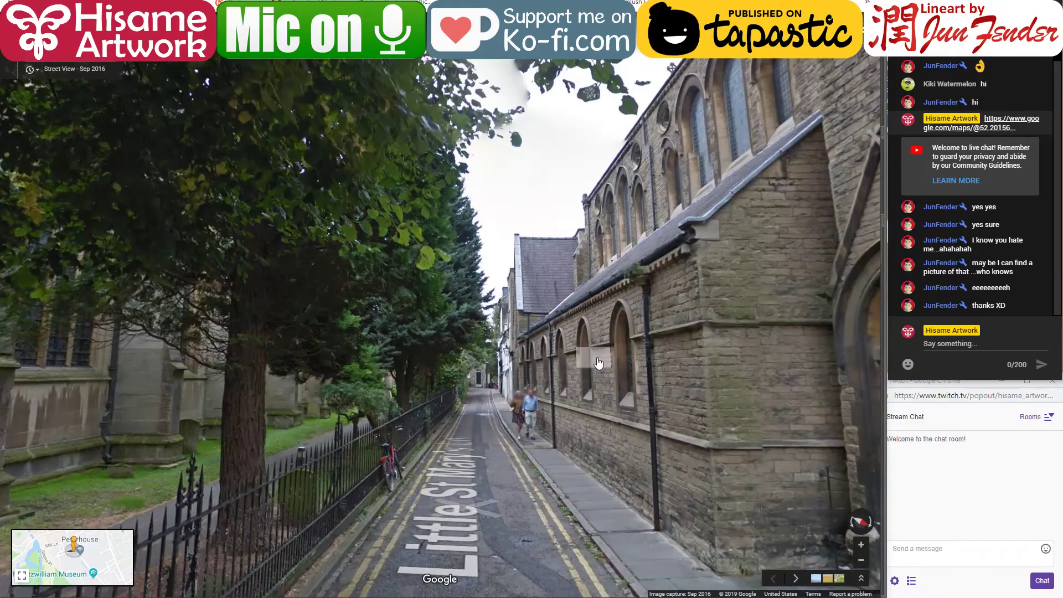
Examine the fenced churchyard, trees and church in Street View from the lane corner and from the main road
{"action": "left_click_drag", "start_coordinate": [357, 451], "coordinate": [621, 334]}
{"action": "left_click_drag", "start_coordinate": [206, 373], "coordinate": [570, 342]}
{"action": "left_click_drag", "start_coordinate": [361, 344], "coordinate": [407, 320]}
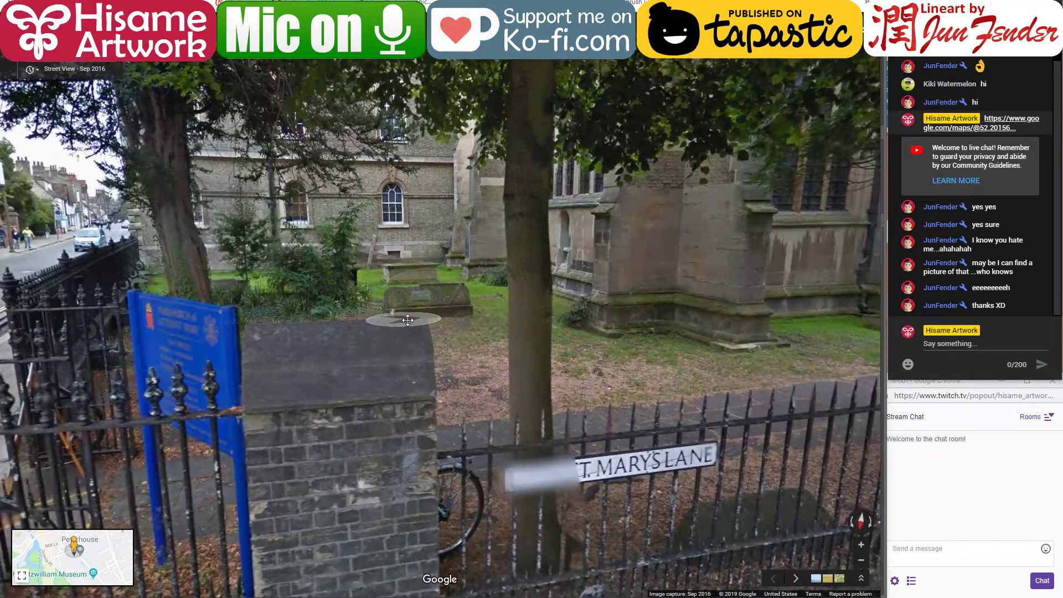
{"action": "left_click", "coordinate": [407, 320]}
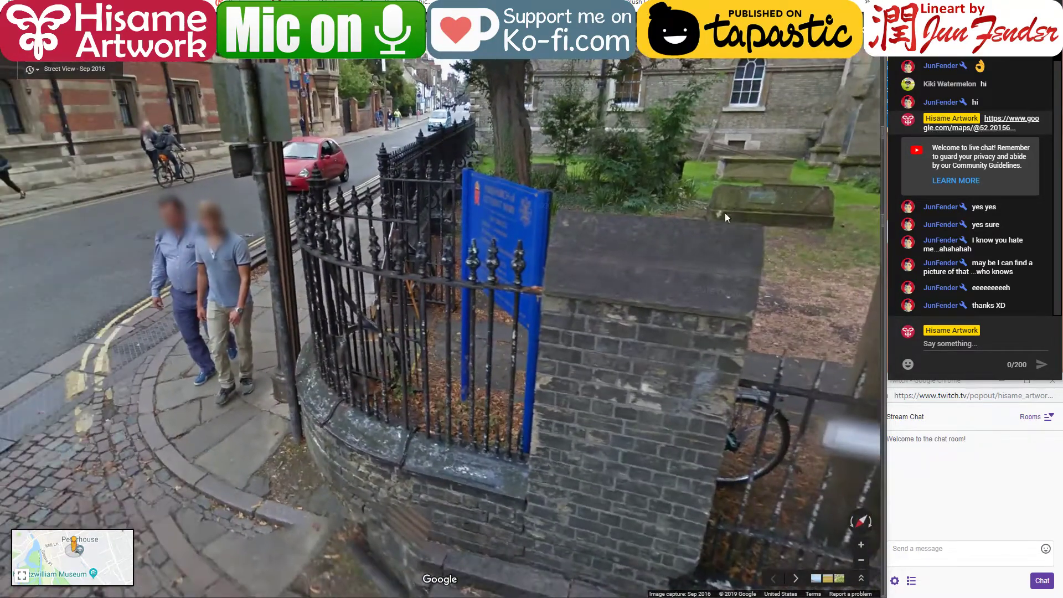
{"action": "left_click_drag", "start_coordinate": [108, 378], "coordinate": [403, 373]}
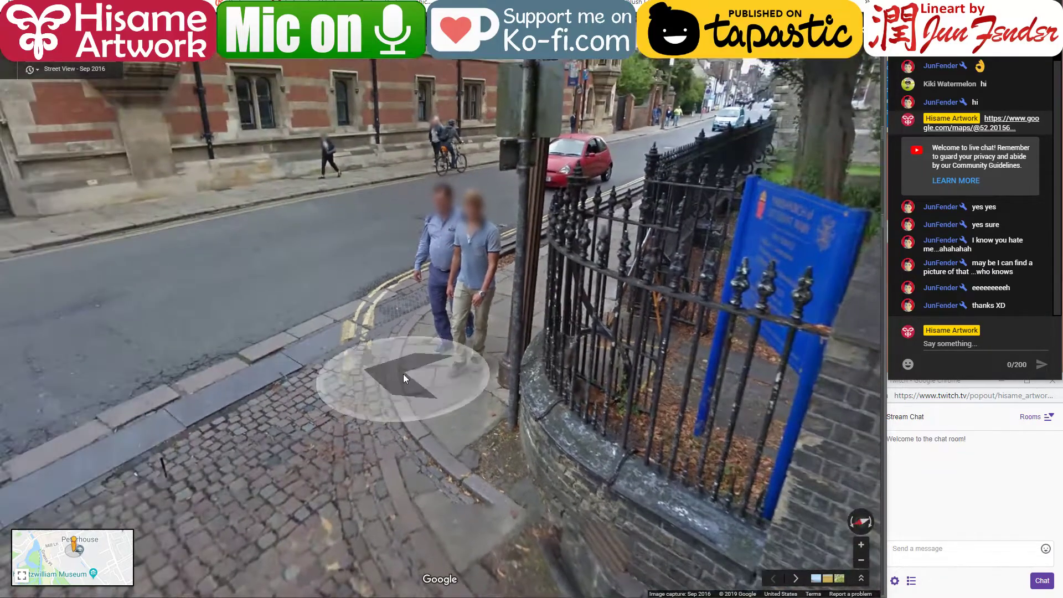
{"action": "left_click", "coordinate": [266, 339]}
{"action": "left_click_drag", "start_coordinate": [829, 230], "coordinate": [145, 471]}
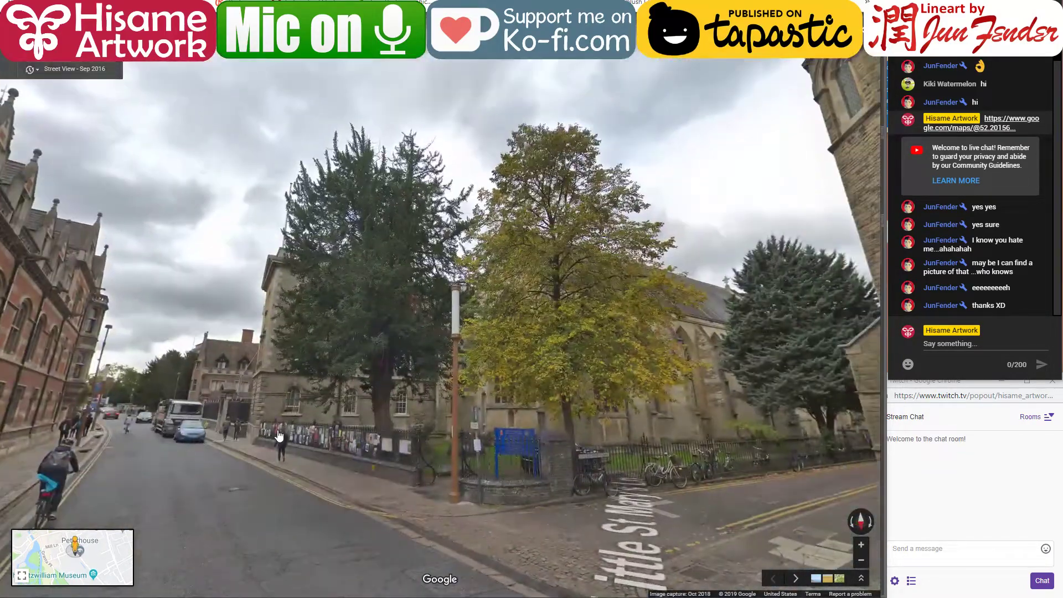
{"action": "left_click_drag", "start_coordinate": [476, 446], "coordinate": [393, 395]}
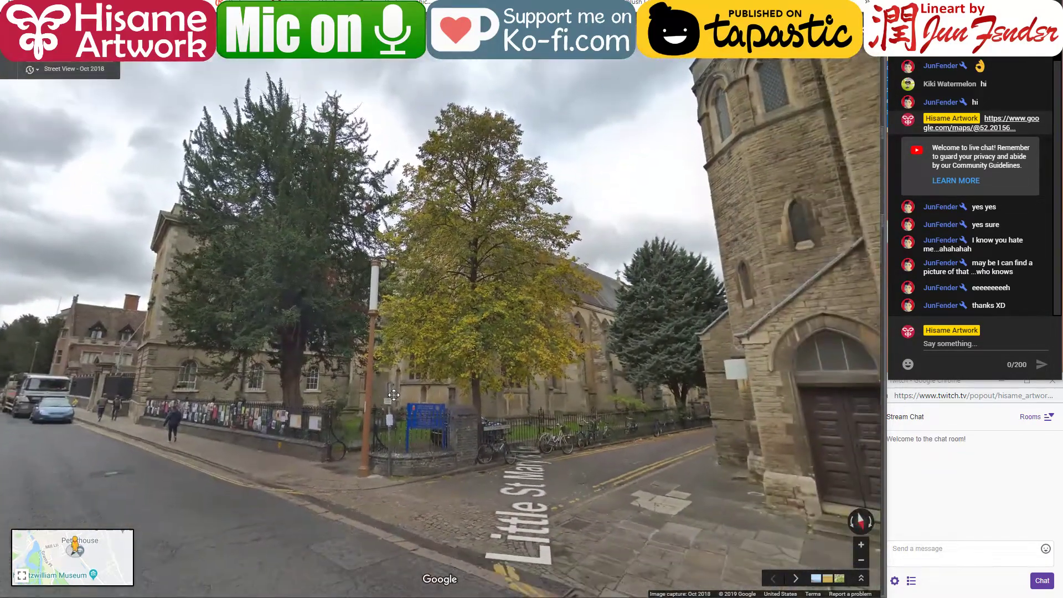
Return to the lane corner in Street View and examine the church wall behind the trees and the view down Little St Mary's Lane
{"action": "left_click", "coordinate": [332, 474]}
{"action": "left_click_drag", "start_coordinate": [301, 480], "coordinate": [664, 393]}
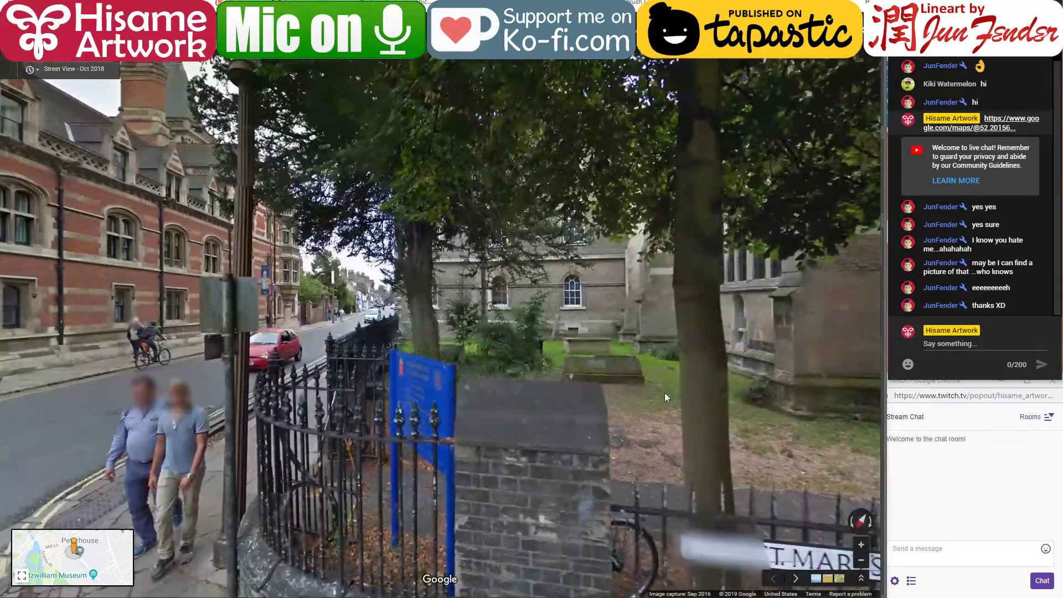
{"action": "left_click_drag", "start_coordinate": [427, 373], "coordinate": [117, 396]}
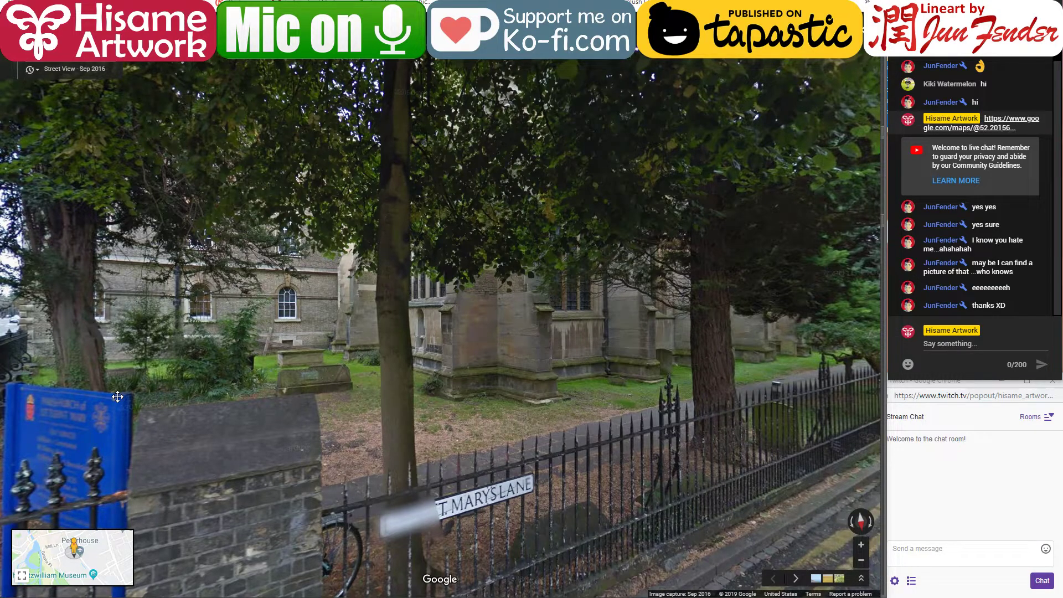
{"action": "left_click", "coordinate": [294, 407]}
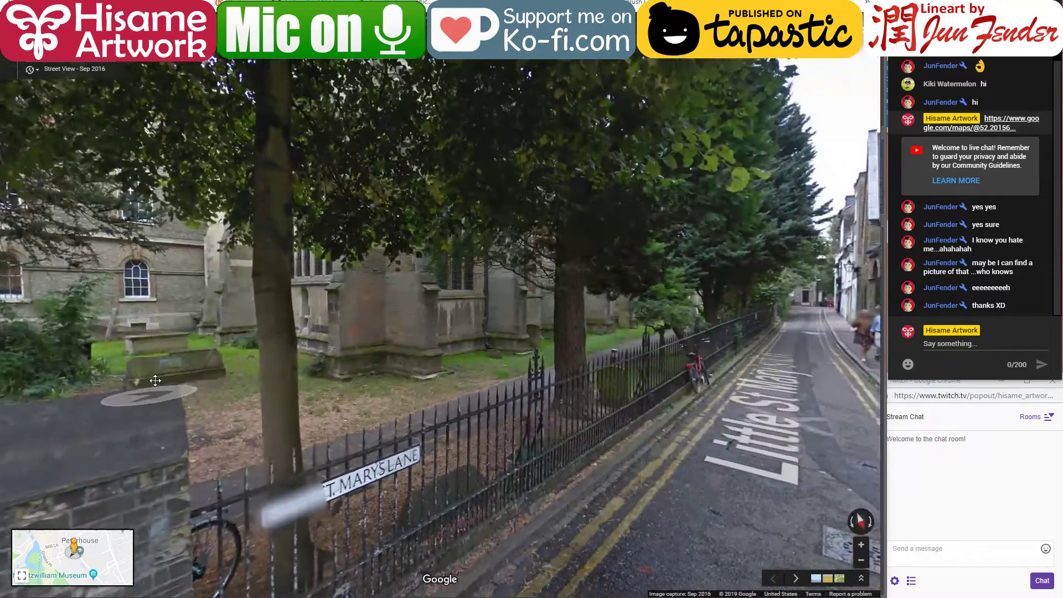
{"action": "left_click_drag", "start_coordinate": [559, 289], "coordinate": [325, 332]}
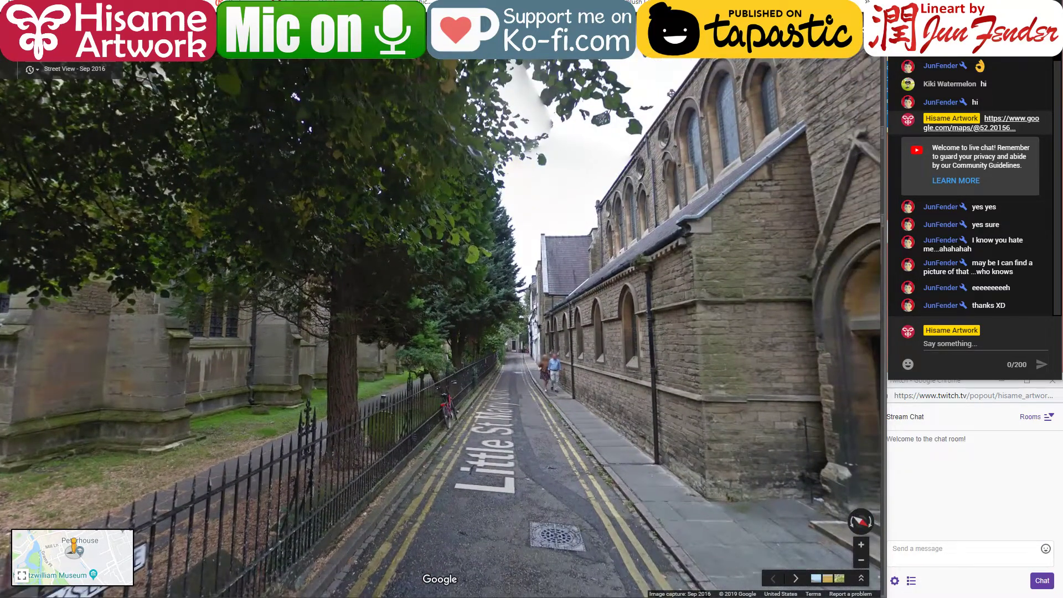
Switch back to Clip Studio Paint and fill the gaps behind the nearest tree and fence with dark grey (S 0, V 38) on the BG color layer
{"action": "key", "text": "alt+Tab"}
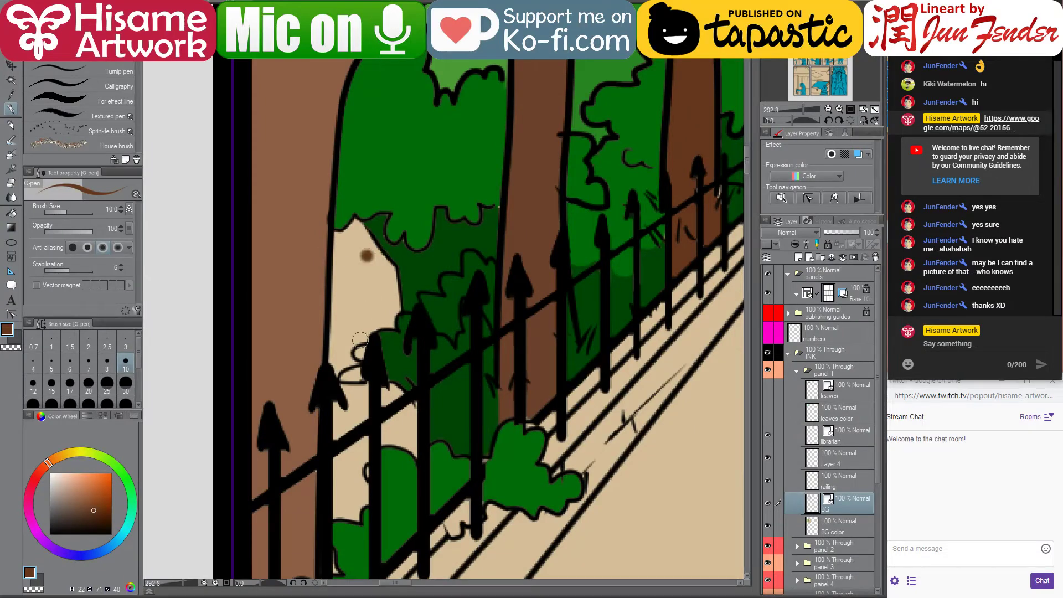
{"action": "scroll", "coordinate": [360, 277], "scroll_direction": "down", "scroll_amount": 3}
{"action": "scroll", "coordinate": [365, 331], "scroll_direction": "up", "scroll_amount": 2}
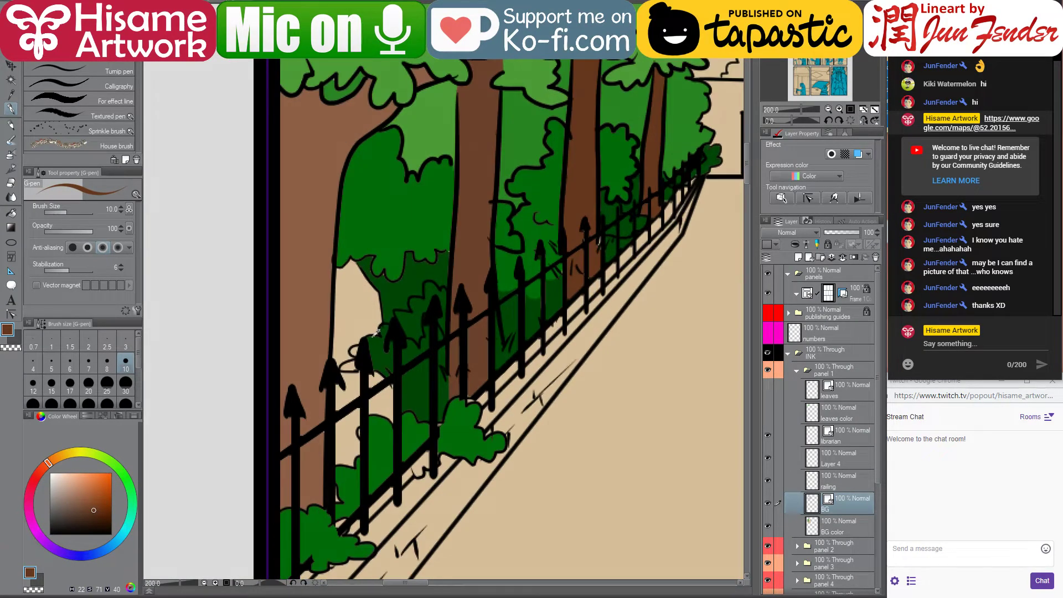
{"action": "scroll", "coordinate": [377, 351], "scroll_direction": "down", "scroll_amount": 1}
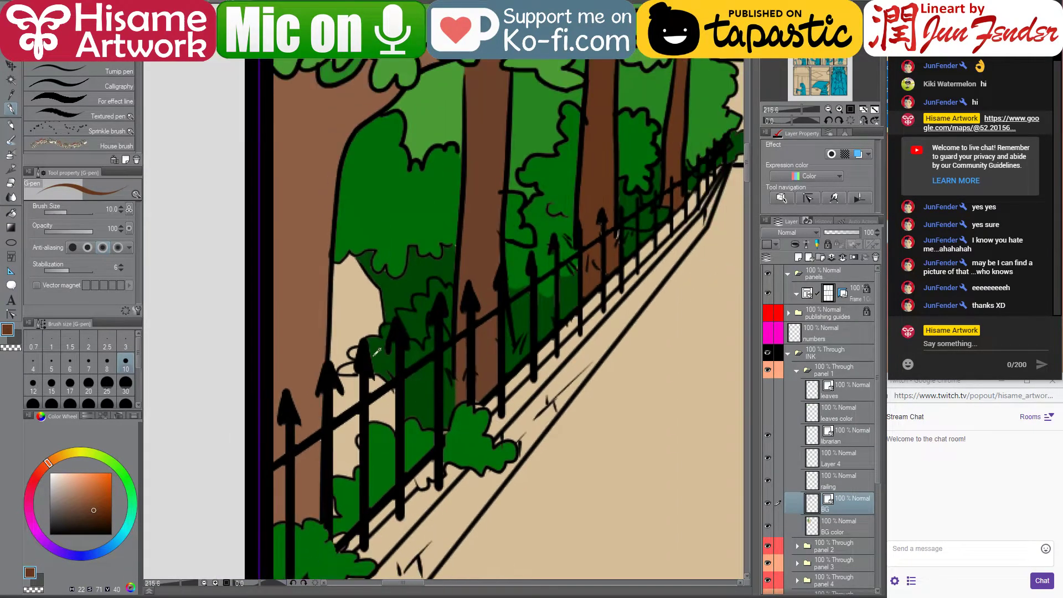
{"action": "left_click", "coordinate": [49, 512]}
{"action": "left_click", "coordinate": [11, 213]}
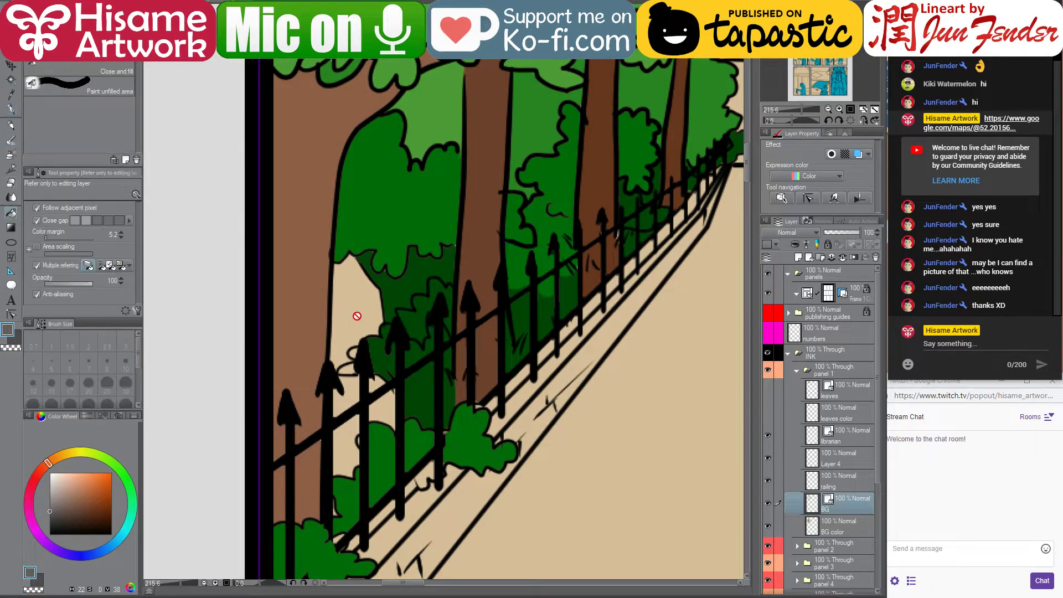
{"action": "left_click", "coordinate": [839, 523]}
{"action": "left_click", "coordinate": [347, 275]}
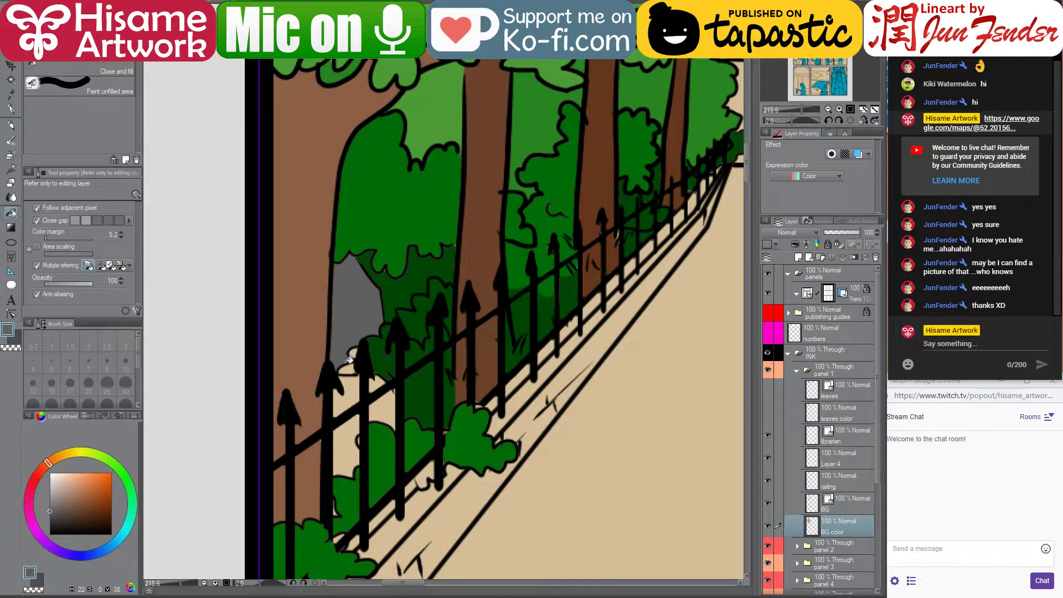
{"action": "left_click", "coordinate": [354, 407]}
{"action": "left_click", "coordinate": [342, 438]}
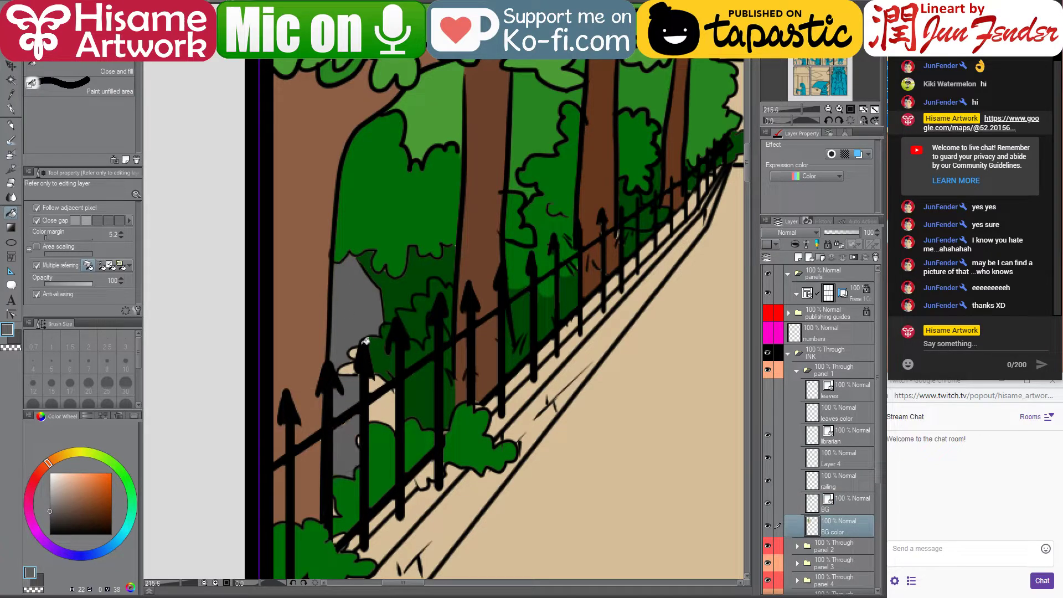
Sample the undergrowth's dark green (H 124, S 100, V 27) and fill the unpainted leaves and gap of the bush behind the fence
{"action": "left_click", "coordinate": [370, 356], "text": "alt"}
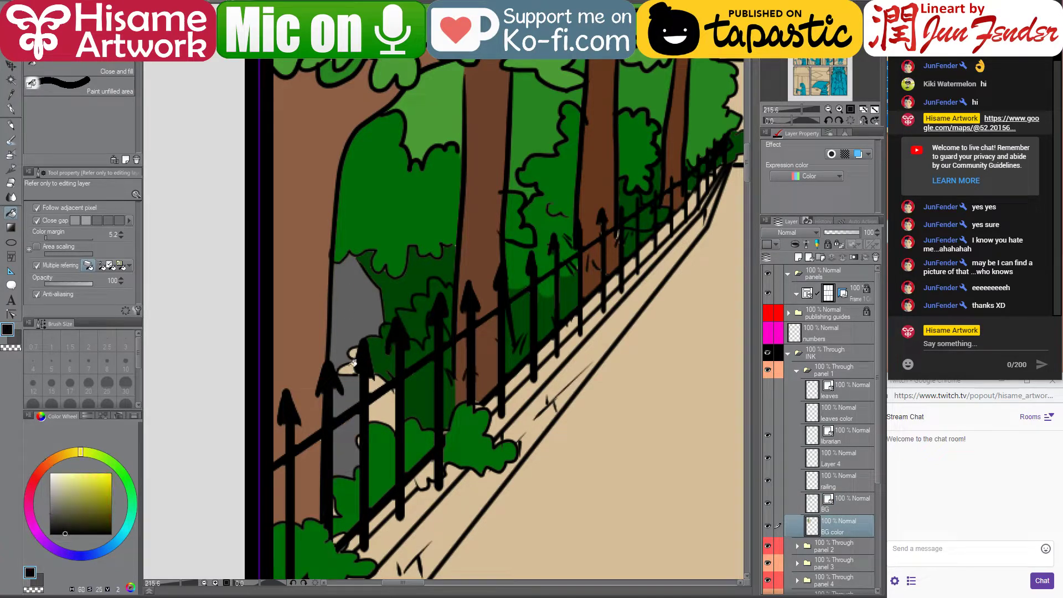
{"action": "left_click", "coordinate": [385, 352], "text": "alt"}
{"action": "left_click", "coordinate": [351, 368]}
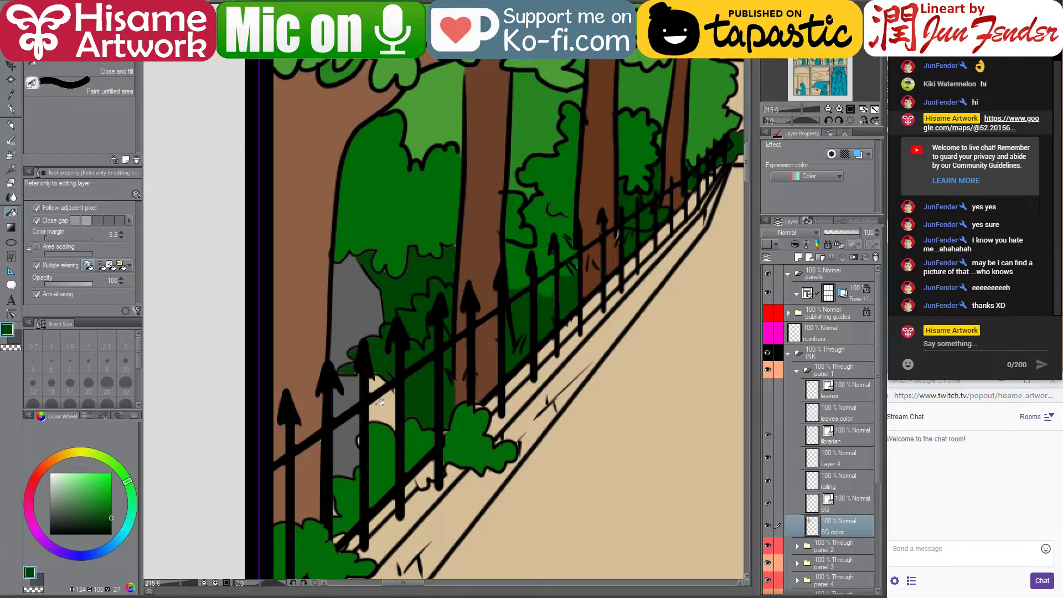
With the G-pen at size 15, touch up the leftover unpainted spots of the dark green undergrowth behind the railings
{"action": "scroll", "coordinate": [371, 421], "scroll_direction": "up", "scroll_amount": 2}
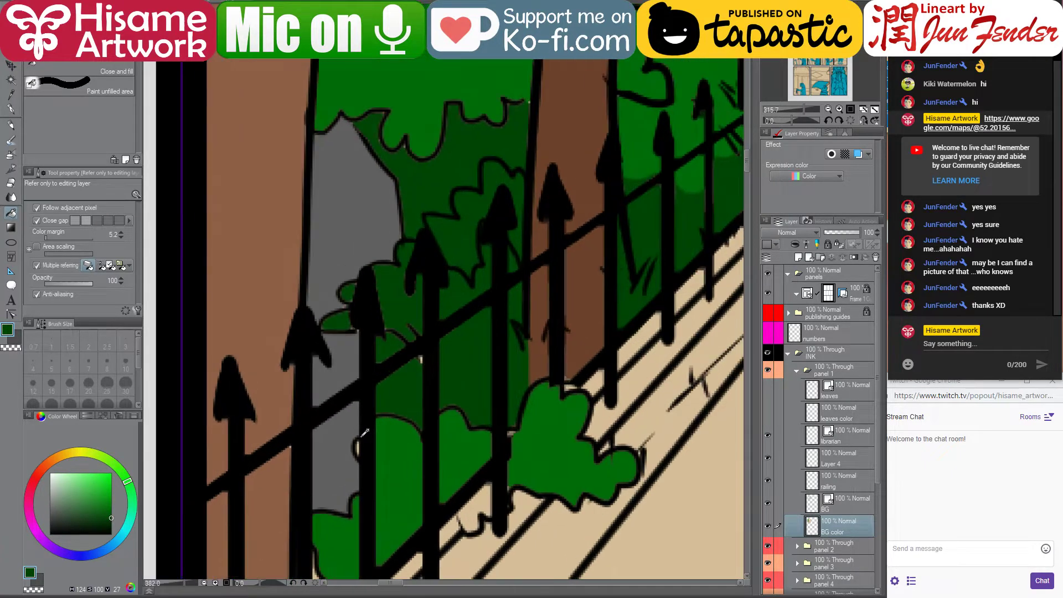
{"action": "left_click", "coordinate": [14, 108]}
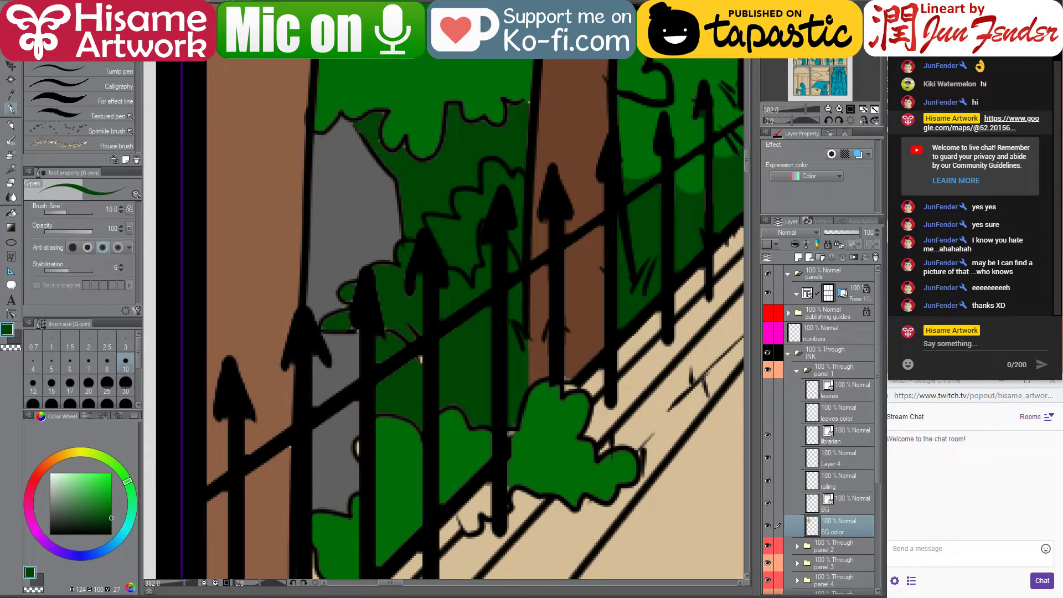
{"action": "key", "text": "bracketright"}
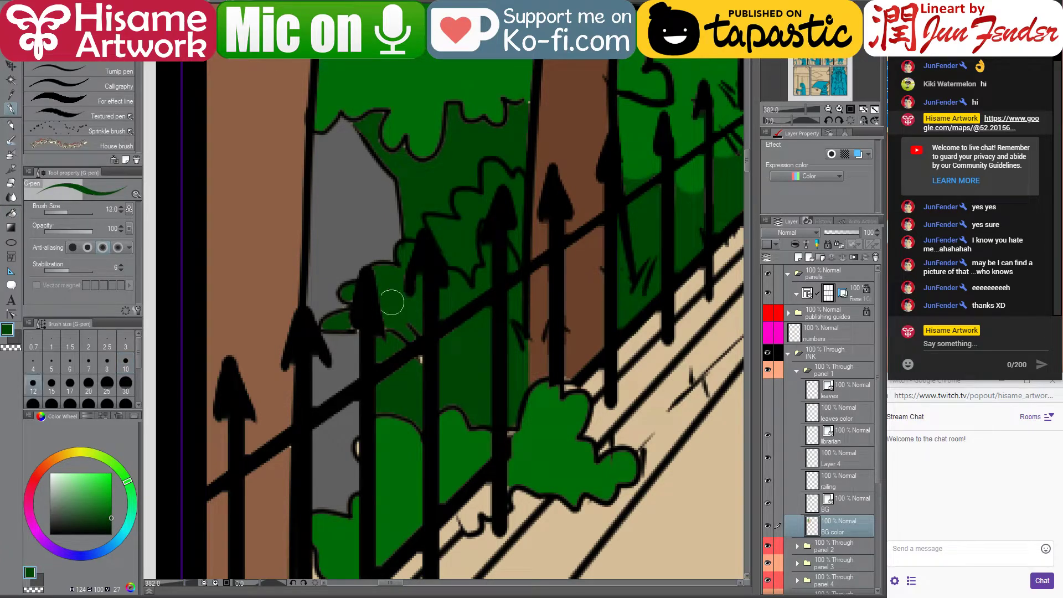
{"action": "key", "text": "bracketright"}
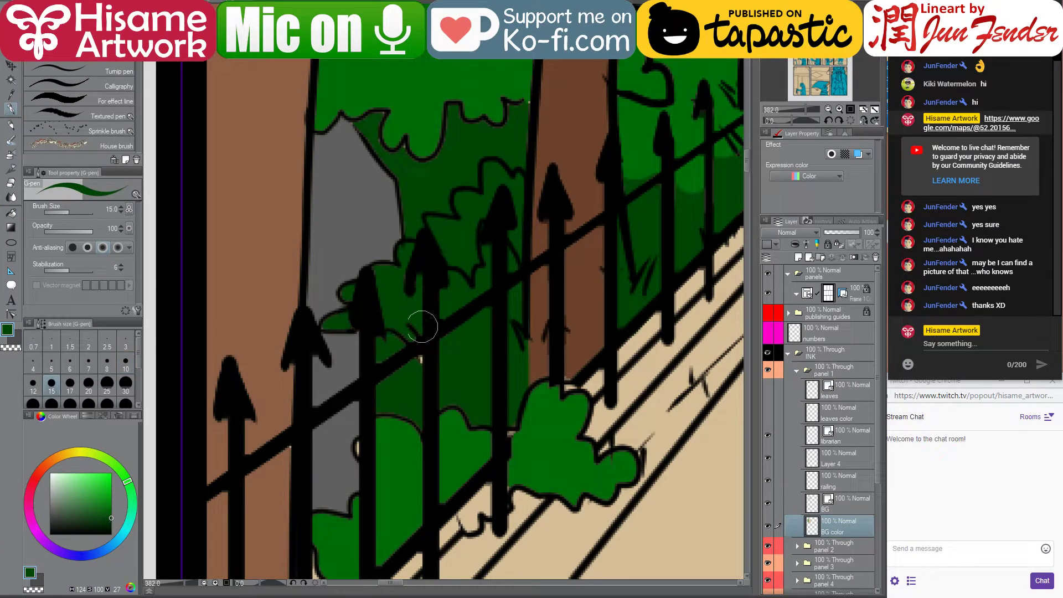
{"action": "left_click", "coordinate": [423, 362]}
Paint the low bush's unfilled edges and the strips along the foot of the railings in its mid green (H 125, S 100, V 42)
{"action": "left_click_drag", "start_coordinate": [477, 393], "coordinate": [517, 325]}
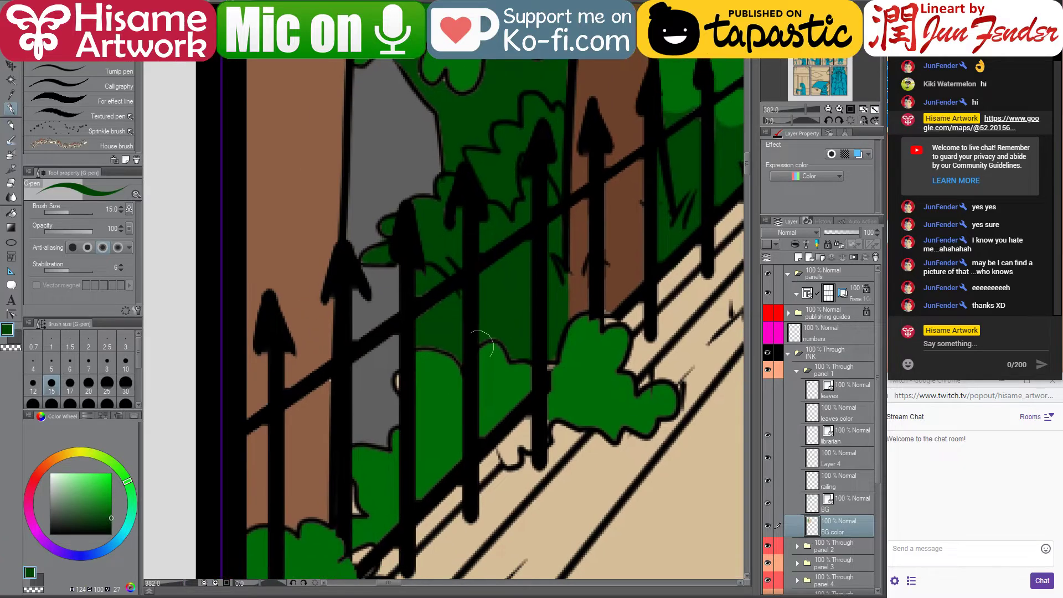
{"action": "left_click", "coordinate": [408, 376], "text": "alt"}
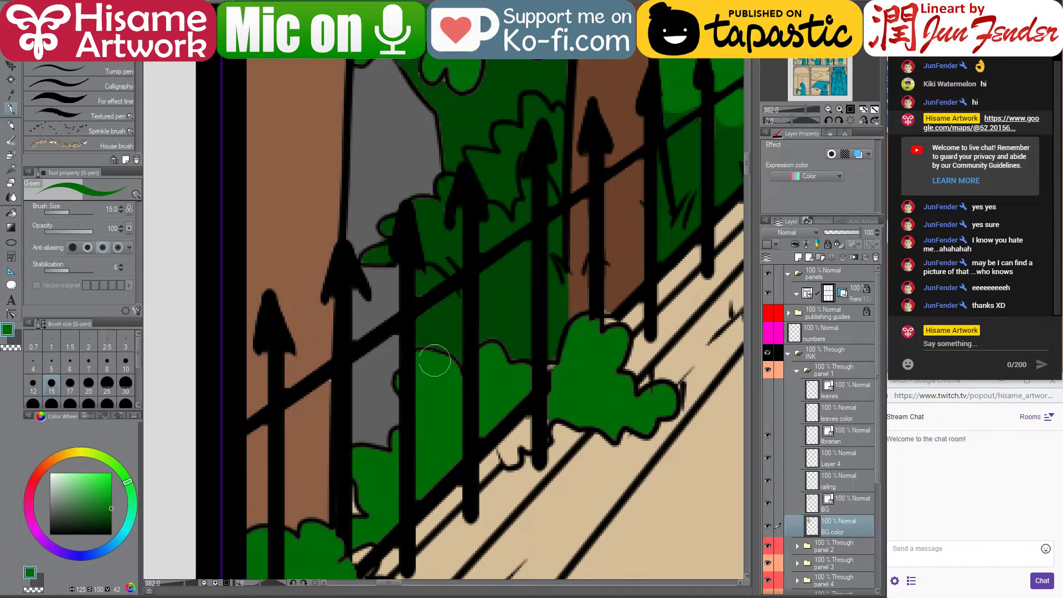
{"action": "left_click_drag", "start_coordinate": [565, 375], "coordinate": [513, 402]}
{"action": "mouse_move", "coordinate": [529, 436]}
{"action": "left_mouse_down"}
{"action": "mouse_move", "coordinate": [520, 389]}
{"action": "mouse_move", "coordinate": [517, 412]}
{"action": "mouse_move", "coordinate": [522, 316]}
{"action": "left_mouse_up"}
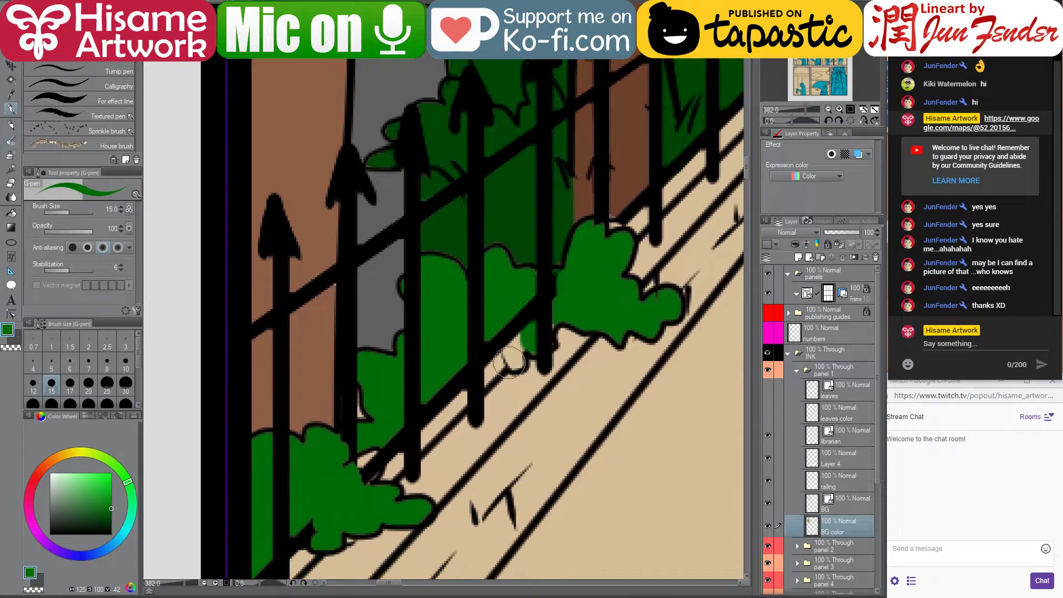
{"action": "mouse_move", "coordinate": [508, 362]}
{"action": "left_mouse_down"}
{"action": "mouse_move", "coordinate": [507, 334]}
{"action": "mouse_move", "coordinate": [500, 360]}
{"action": "left_mouse_up"}
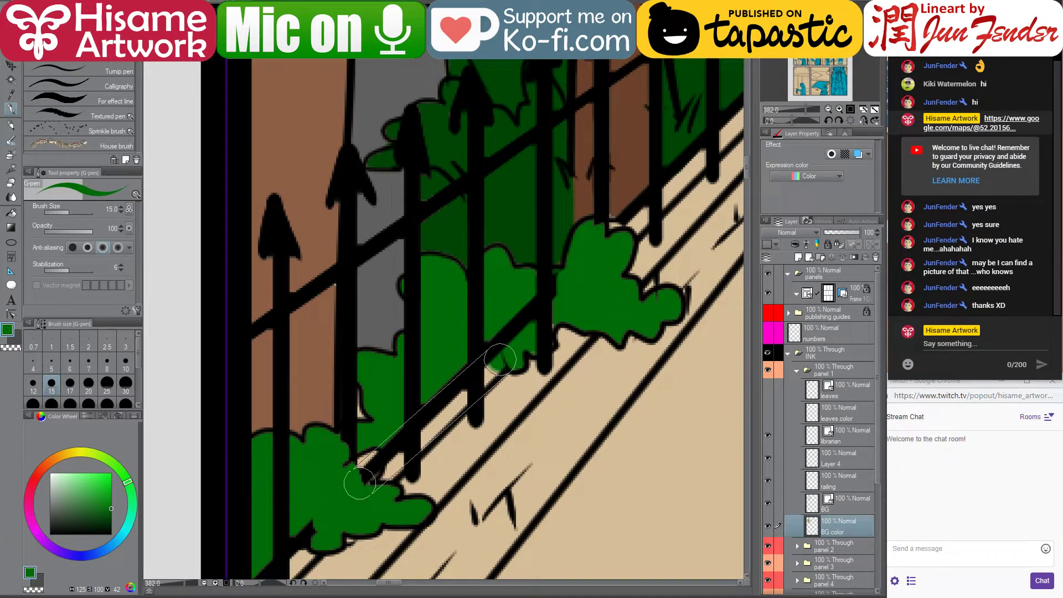
{"action": "left_click", "coordinate": [358, 485], "text": "shift"}
{"action": "left_click", "coordinate": [387, 472], "text": "shift"}
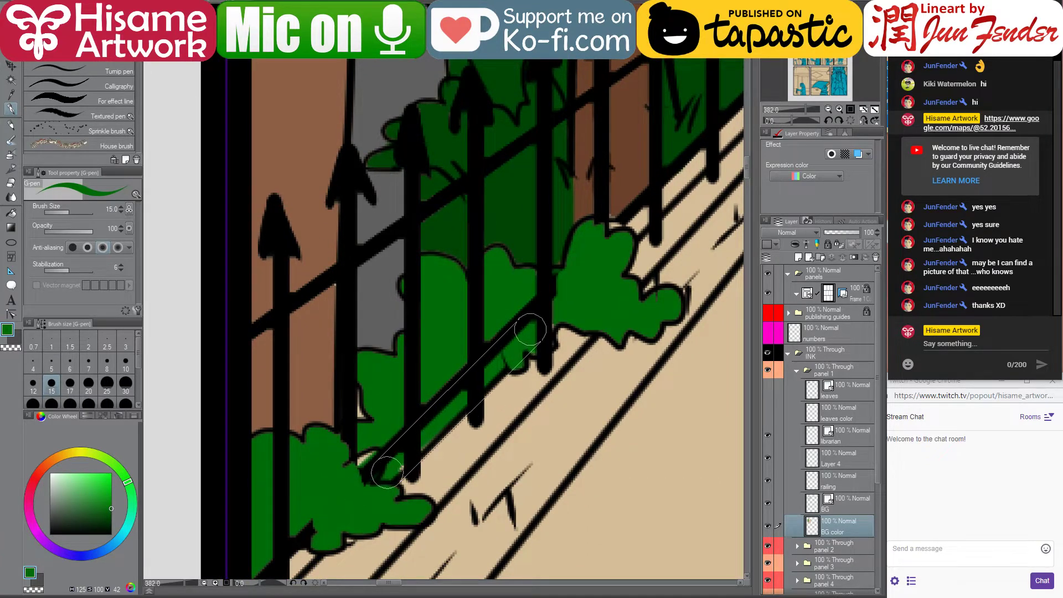
{"action": "left_click_drag", "start_coordinate": [530, 329], "coordinate": [522, 321]}
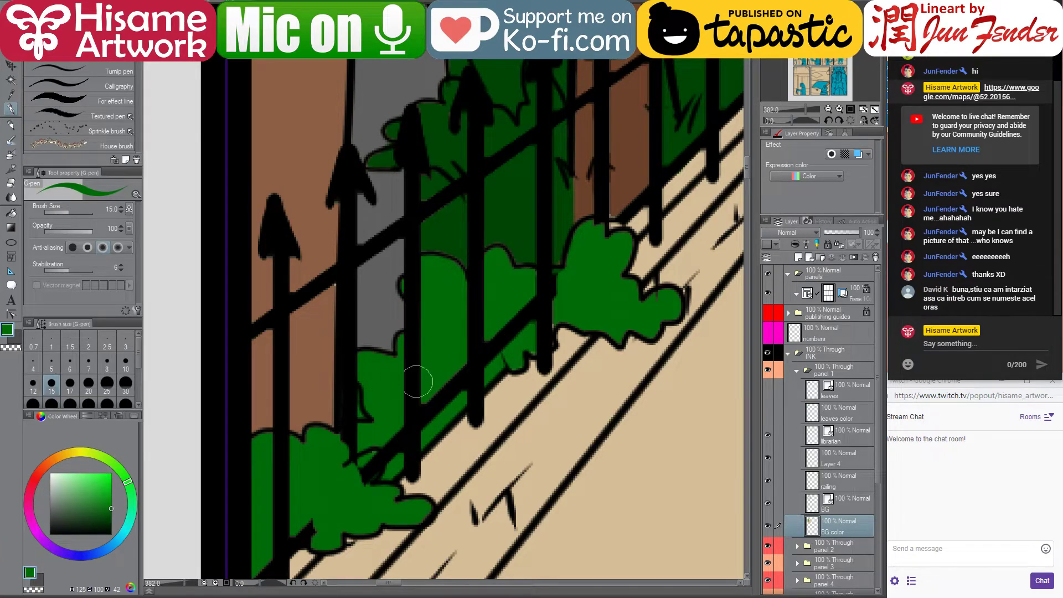
{"action": "scroll", "coordinate": [357, 379], "scroll_direction": "down", "scroll_amount": 2}
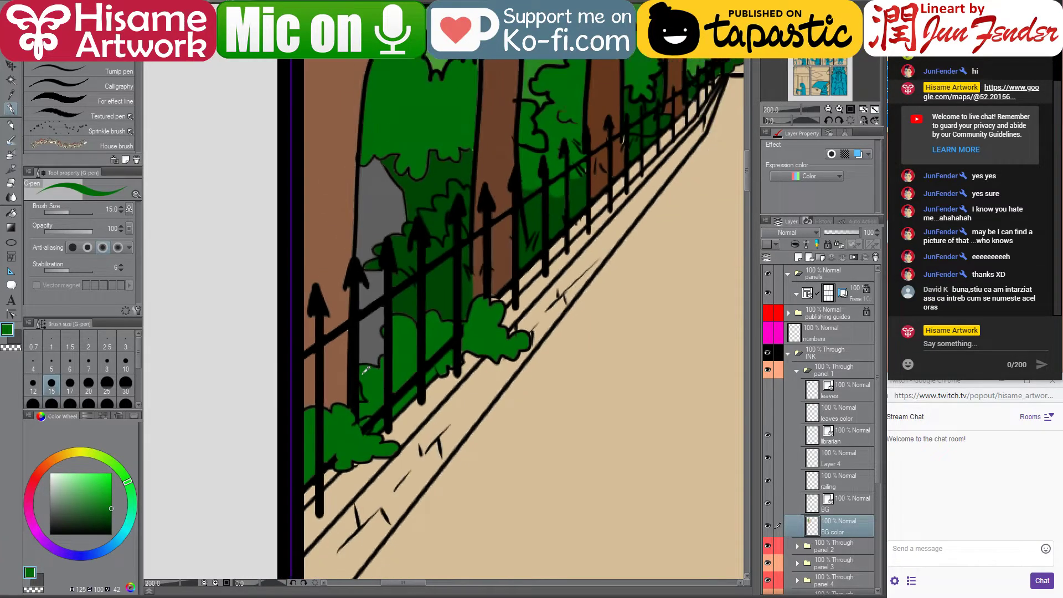
{"action": "scroll", "coordinate": [366, 371], "scroll_direction": "down", "scroll_amount": 1}
{"action": "left_click_drag", "start_coordinate": [510, 302], "coordinate": [414, 450]}
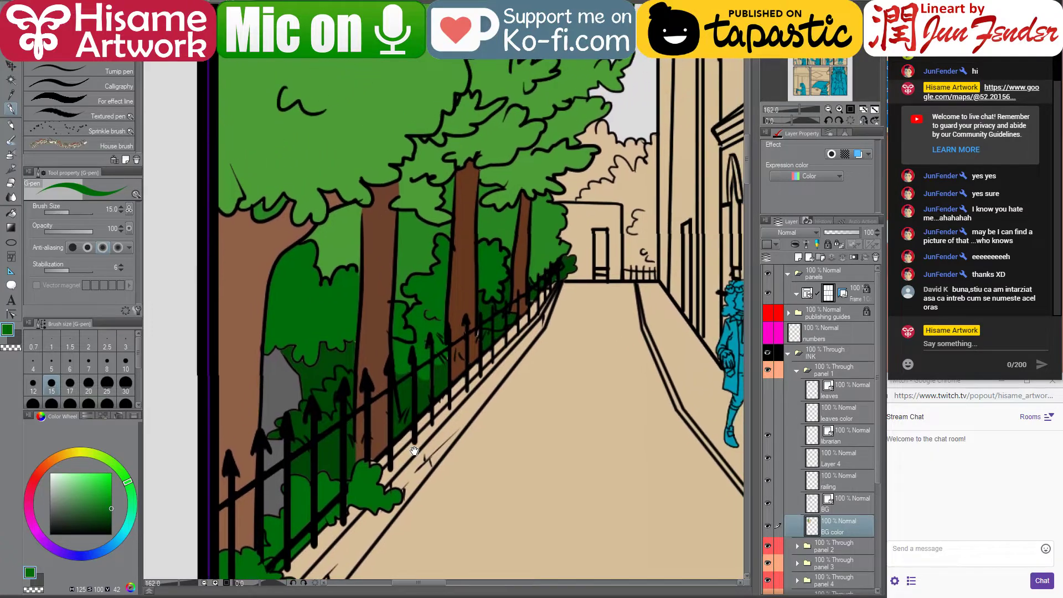
{"action": "scroll", "coordinate": [405, 385], "scroll_direction": "down", "scroll_amount": 1}
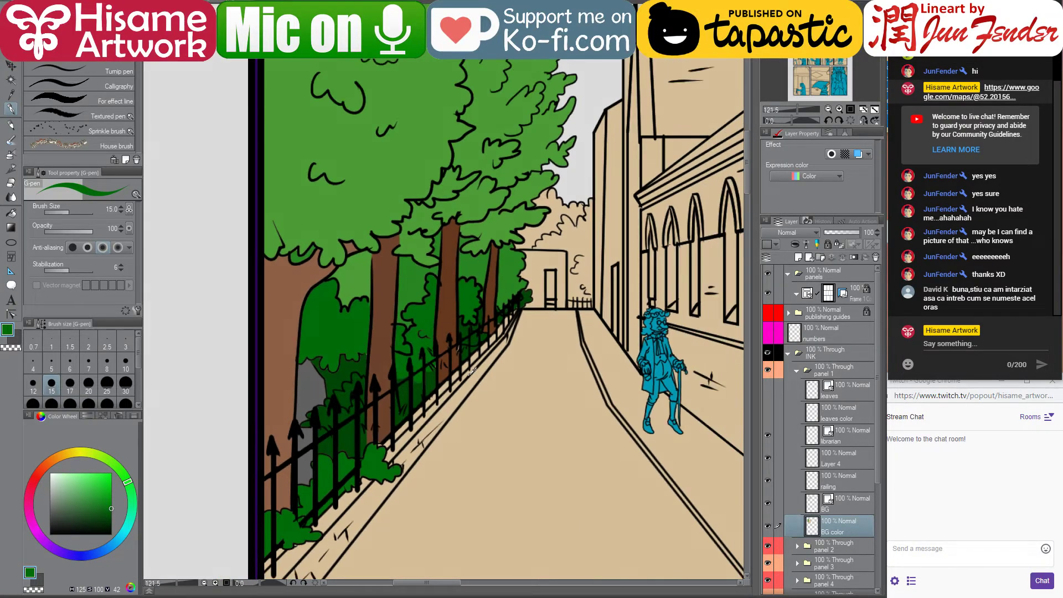
{"action": "scroll", "coordinate": [421, 407], "scroll_direction": "down", "scroll_amount": 2}
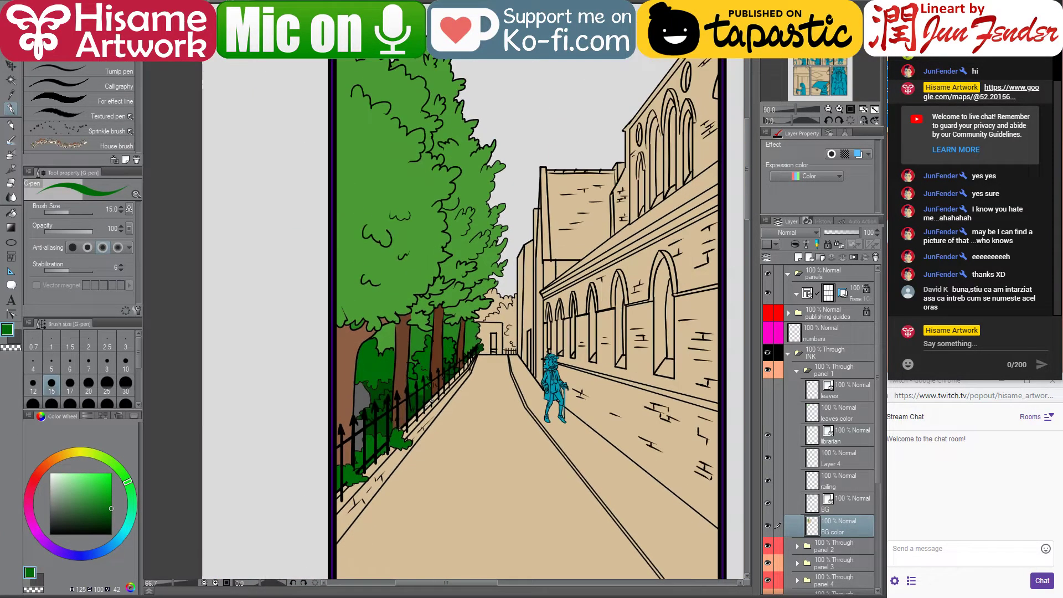
{"action": "left_click_drag", "start_coordinate": [577, 361], "coordinate": [519, 387]}
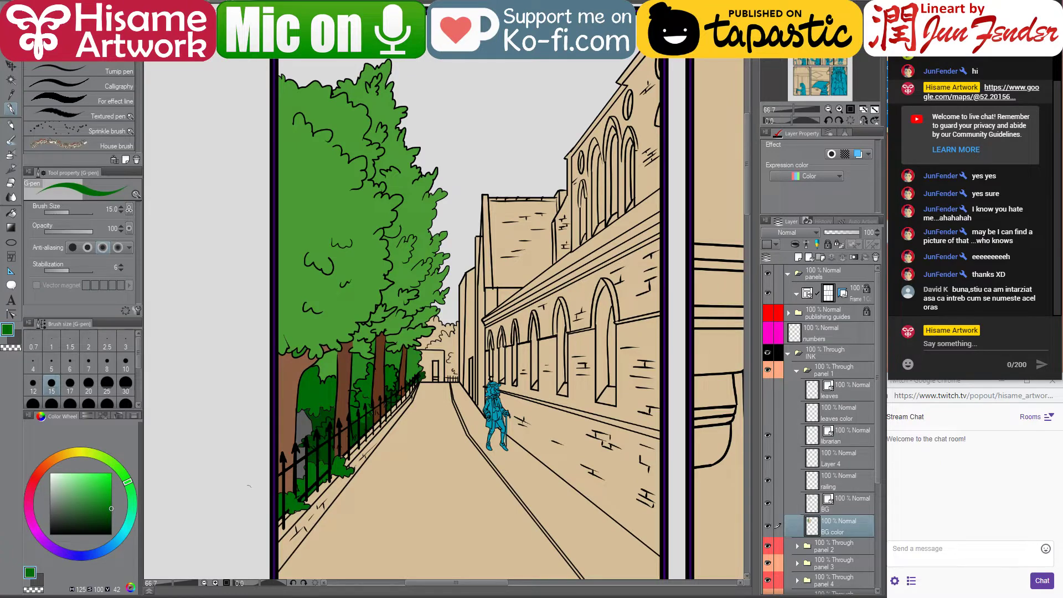
Sample the undergrowth's dark green (H 124, S 100, V 27) and fill the leftover gaps under the bush between the two nearest trunks
{"action": "scroll", "coordinate": [237, 518], "scroll_direction": "up", "scroll_amount": 4}
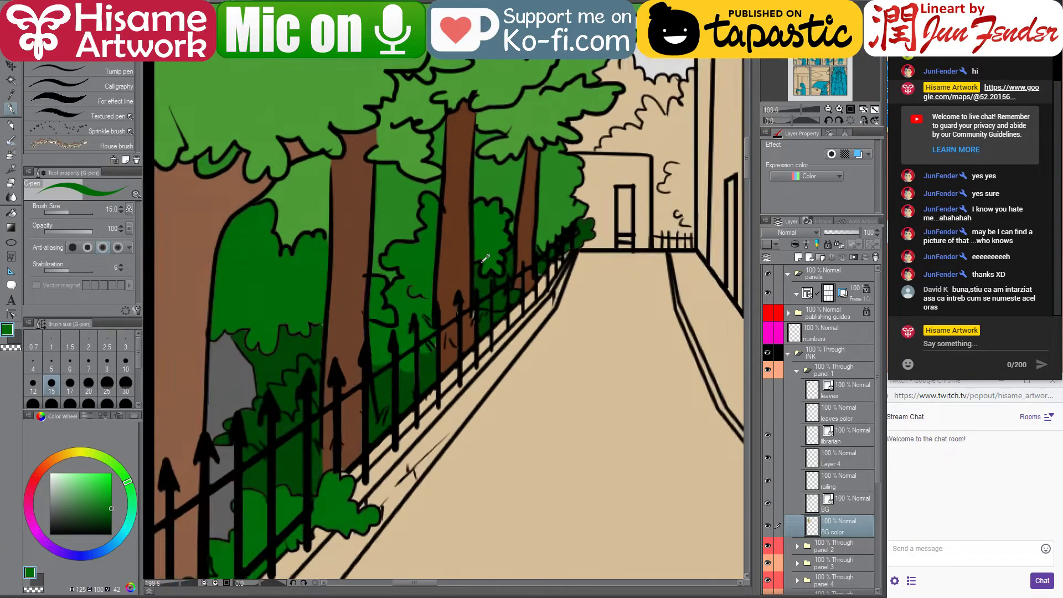
{"action": "scroll", "coordinate": [485, 258], "scroll_direction": "up", "scroll_amount": 1}
{"action": "left_click", "coordinate": [451, 275], "text": "alt"}
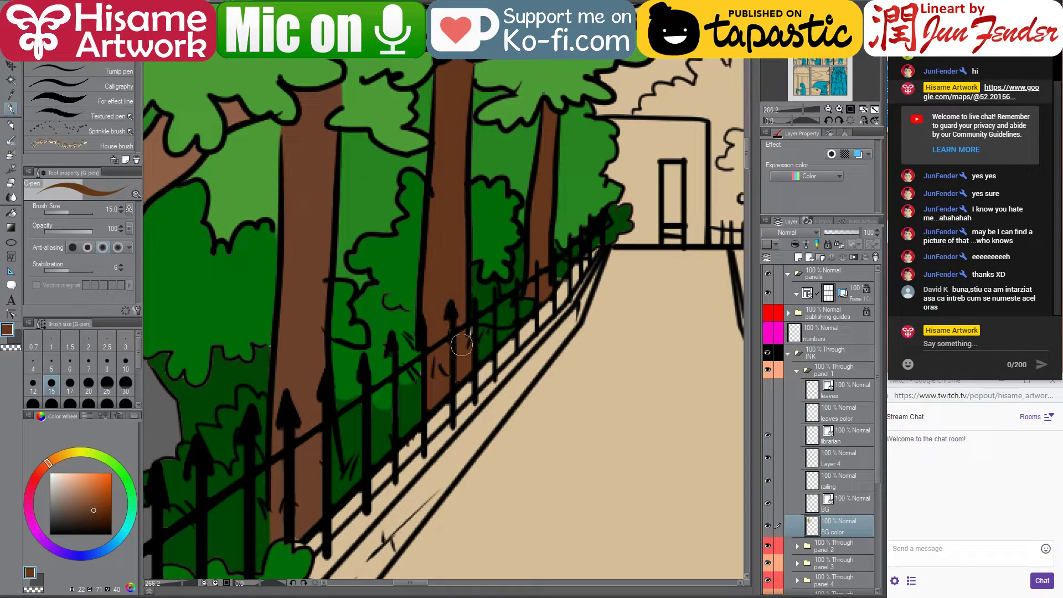
{"action": "left_click", "coordinate": [249, 314], "text": "alt"}
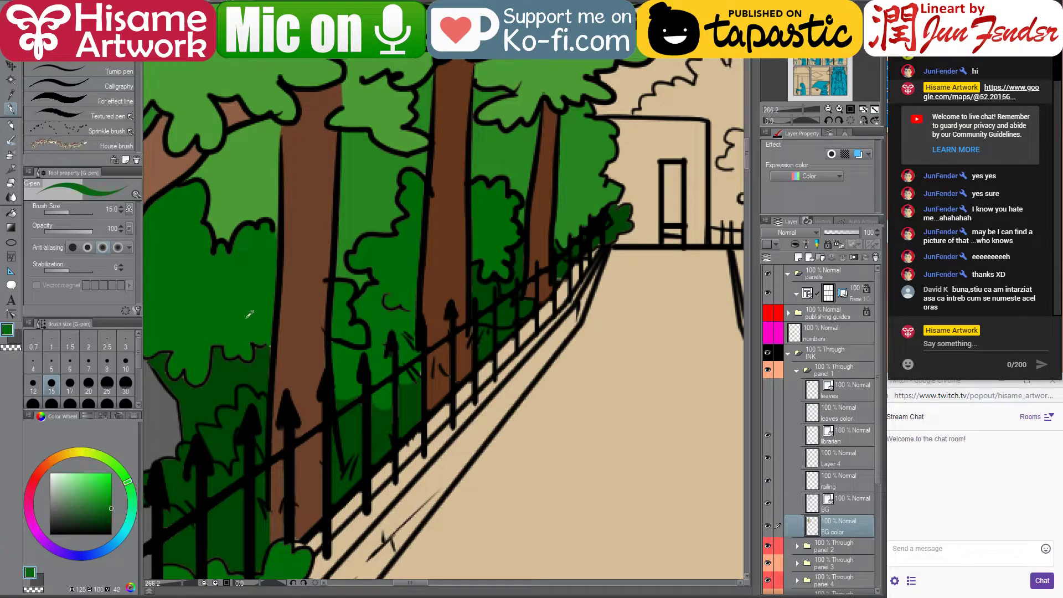
{"action": "scroll", "coordinate": [380, 363], "scroll_direction": "up", "scroll_amount": 2}
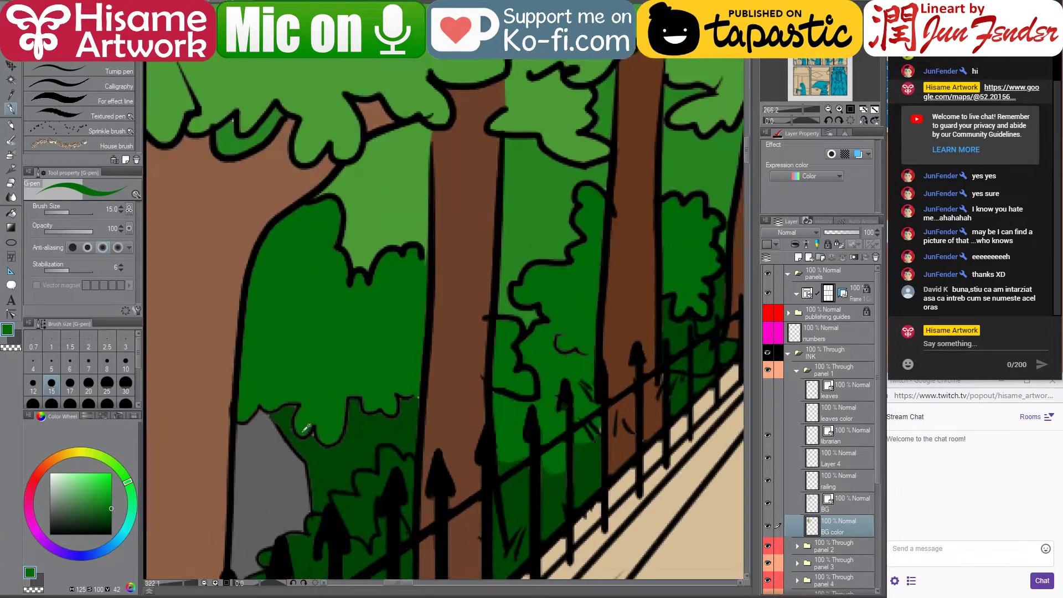
{"action": "scroll", "coordinate": [305, 428], "scroll_direction": "up", "scroll_amount": 2}
{"action": "left_click", "coordinate": [11, 212]}
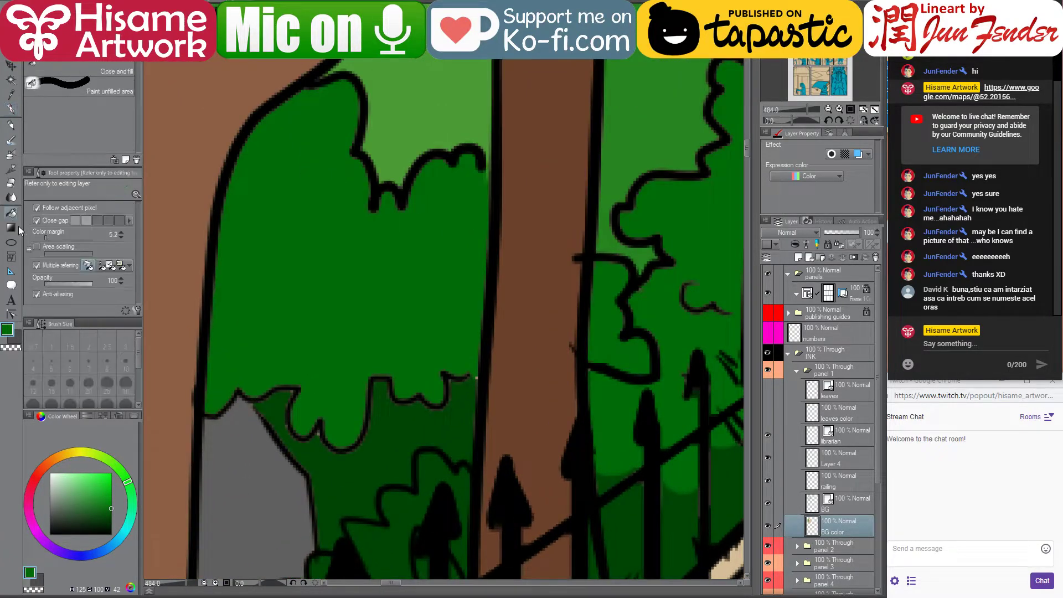
{"action": "left_click", "coordinate": [304, 453], "text": "alt"}
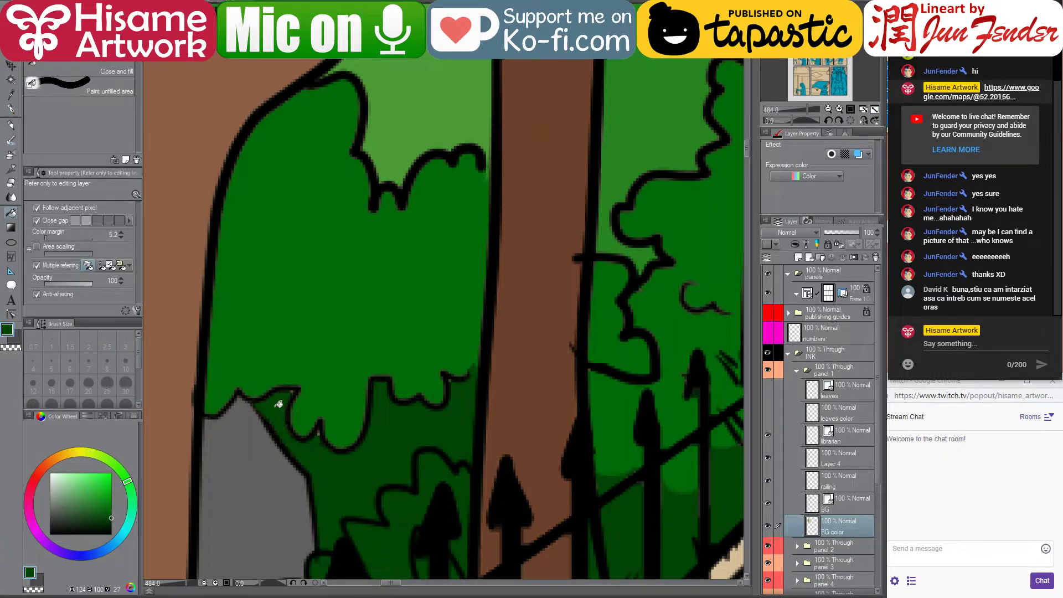
Touch up the bush's lower edge in dark green with the G-pen at size 6, then sample its mid green (H 125, S 100, V 42) for filling
{"action": "left_click", "coordinate": [15, 110]}
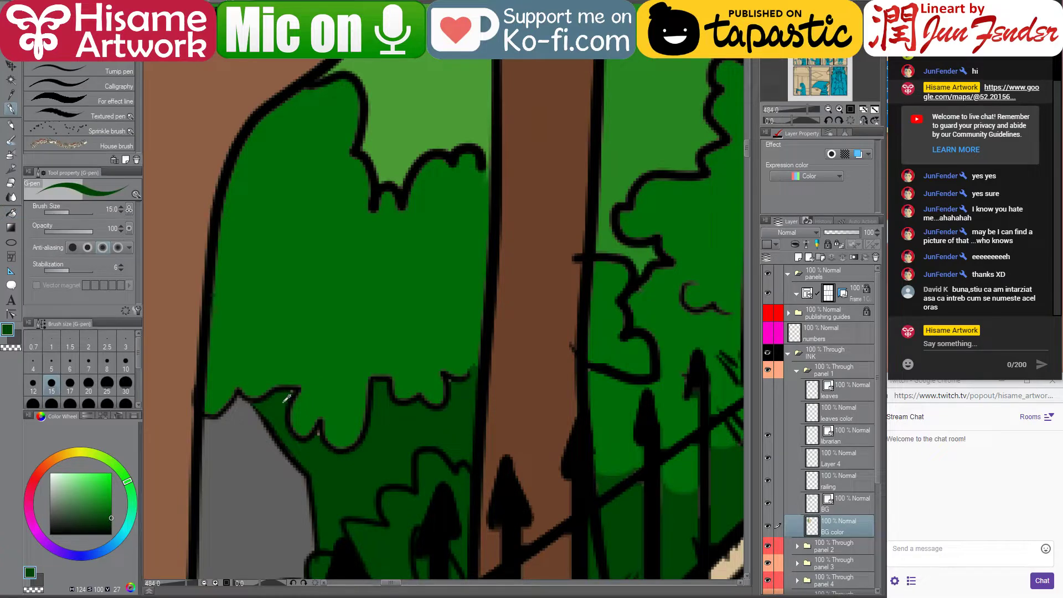
{"action": "key", "text": "bracketleft"}
{"action": "key", "text": "bracketleft"}
{"action": "key", "text": "bracketleft"}
{"action": "key", "text": "bracketleft"}
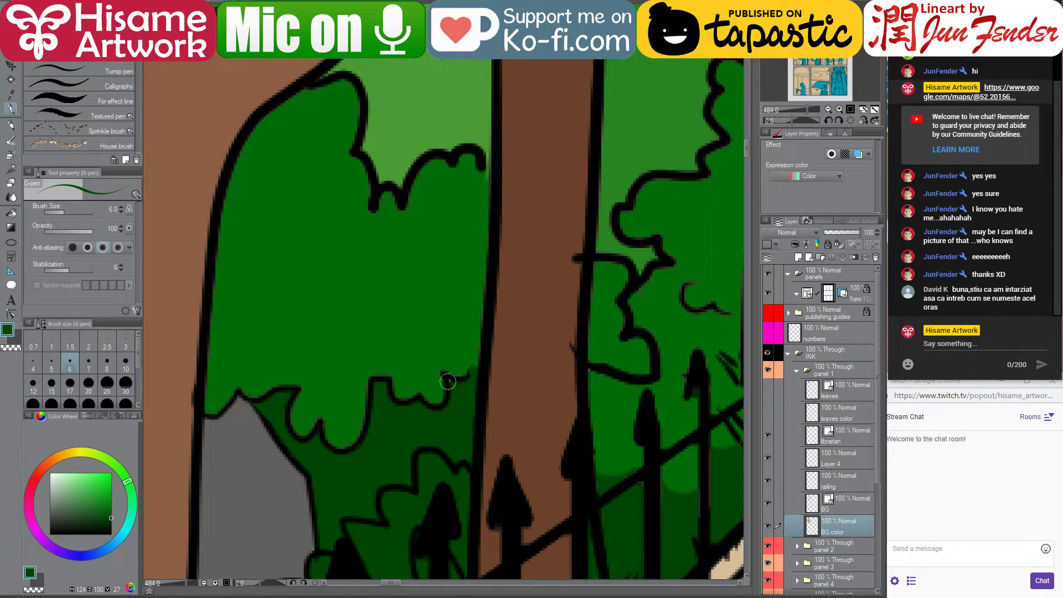
{"action": "left_click", "coordinate": [430, 337], "text": "alt"}
{"action": "left_click", "coordinate": [11, 215]}
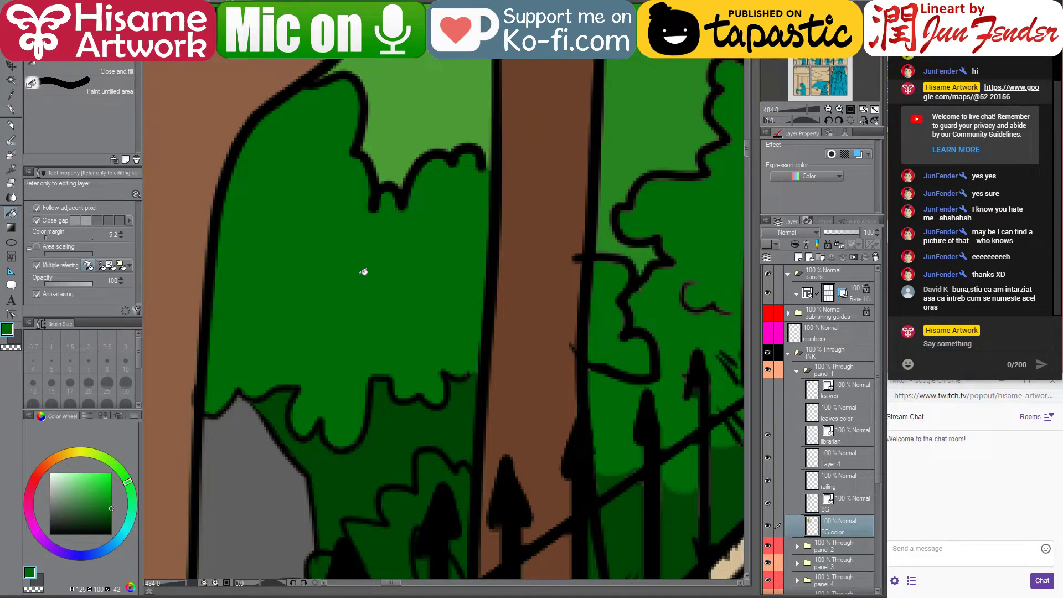
Correct the stray end of the bush outline beside the second trunk on the BG ink layer, then return to the BG color layer
{"action": "left_click_drag", "start_coordinate": [615, 289], "coordinate": [488, 283]}
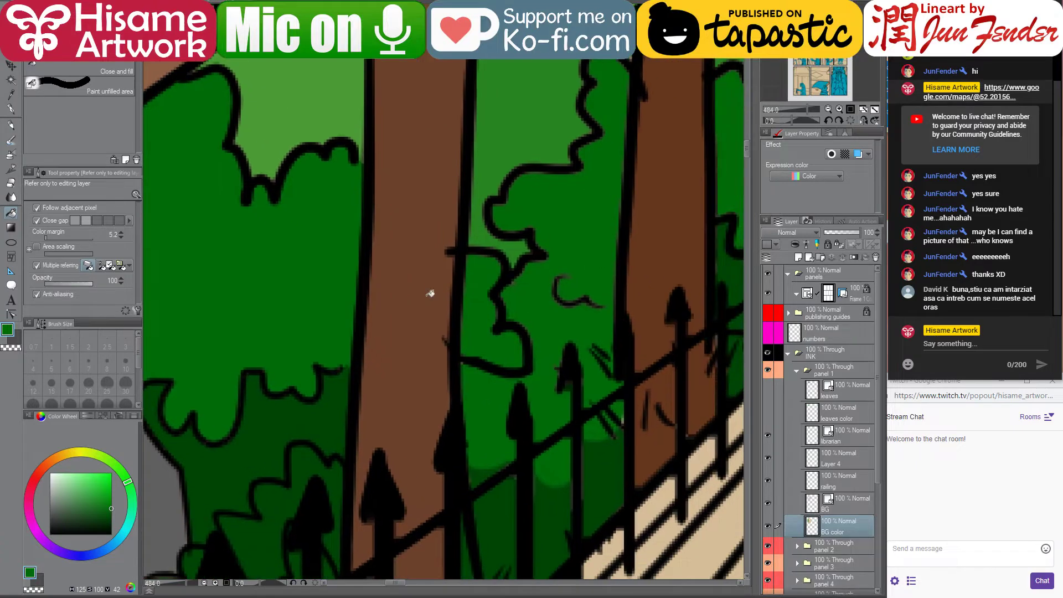
{"action": "left_click", "coordinate": [11, 312]}
{"action": "left_click", "coordinate": [445, 336]}
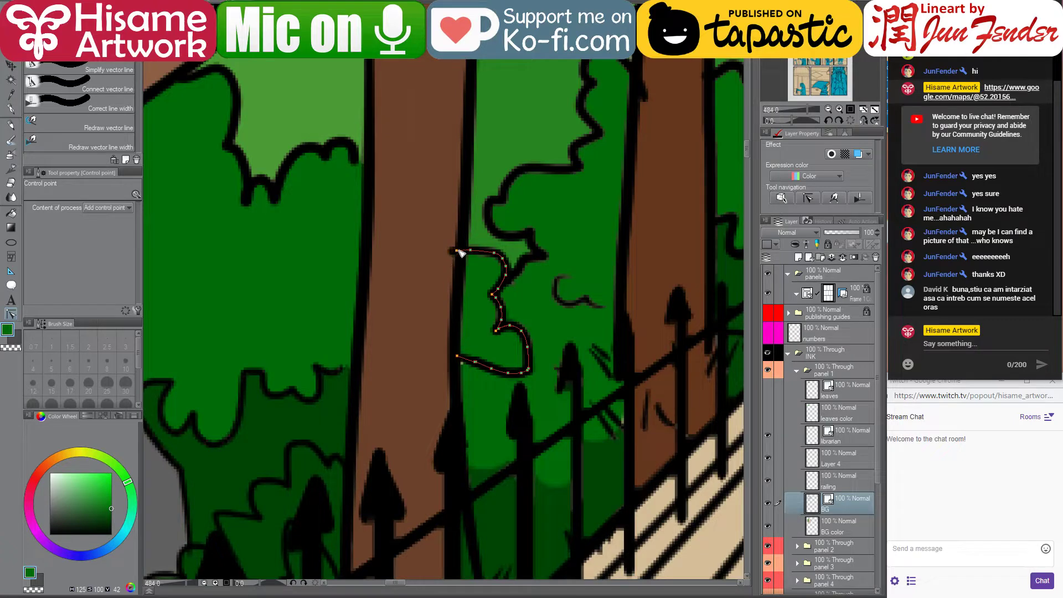
{"action": "left_click", "coordinate": [11, 106]}
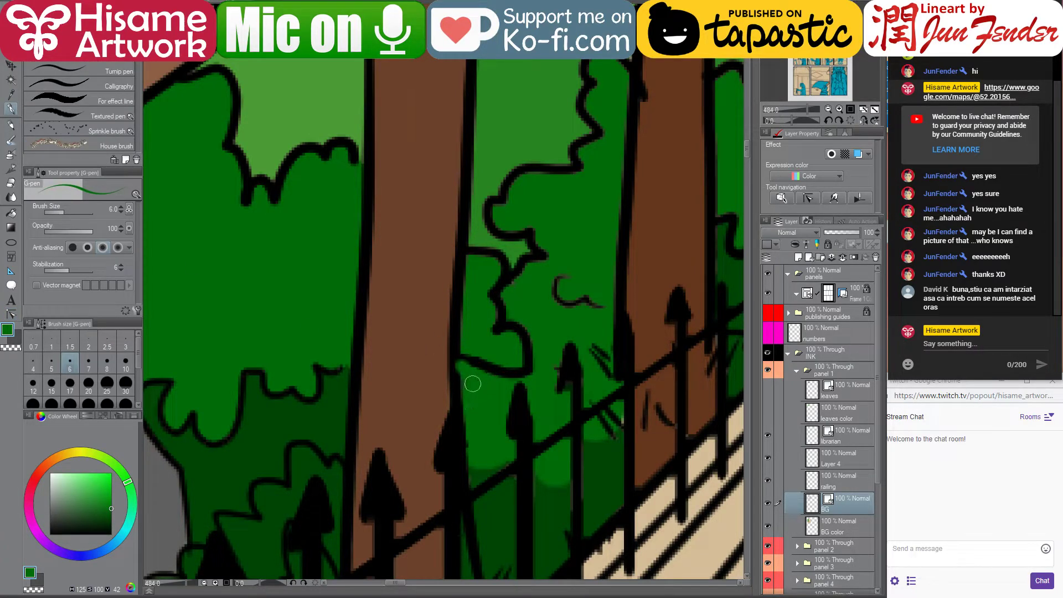
{"action": "left_click", "coordinate": [830, 526]}
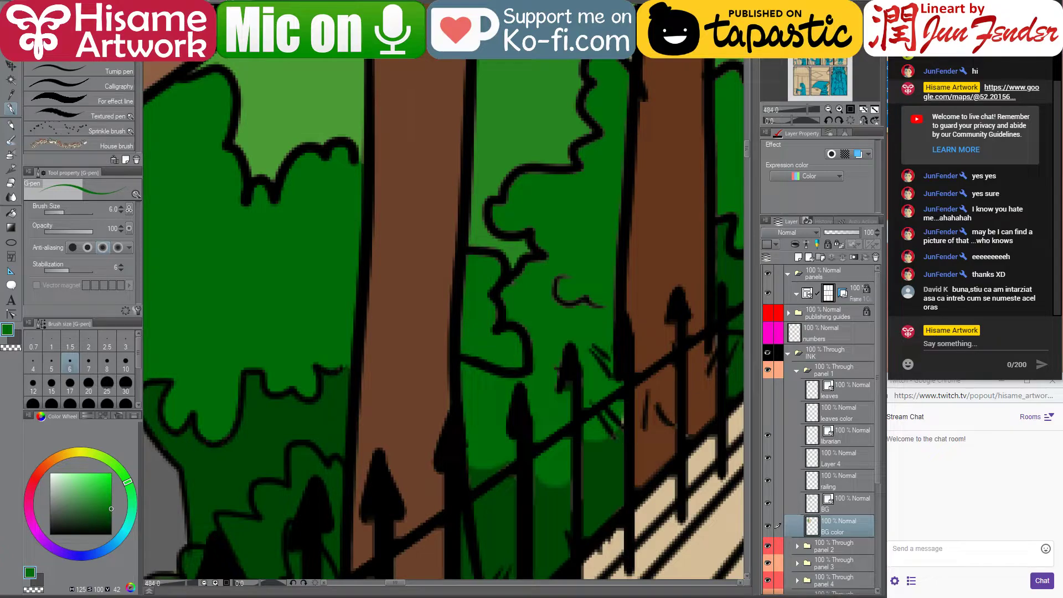
{"action": "right_click", "coordinate": [631, 53]}
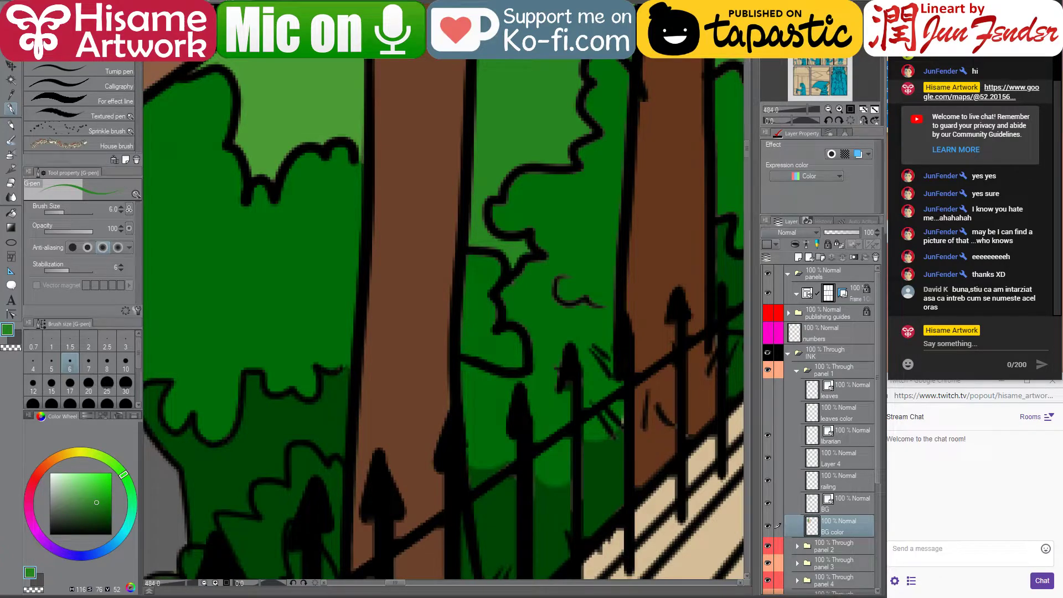
Switch to the Chrome browser and search the web for "royal society" in a new tab
{"action": "key", "text": "alt+Tab"}
{"action": "key", "text": "ctrl+t"}
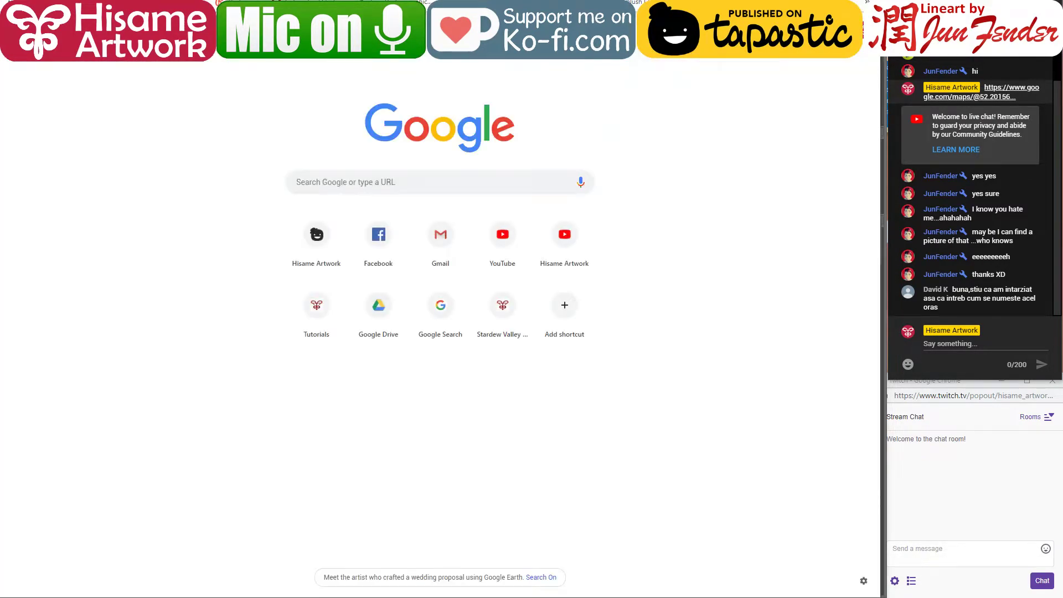
{"action": "type", "text": "royal society"}
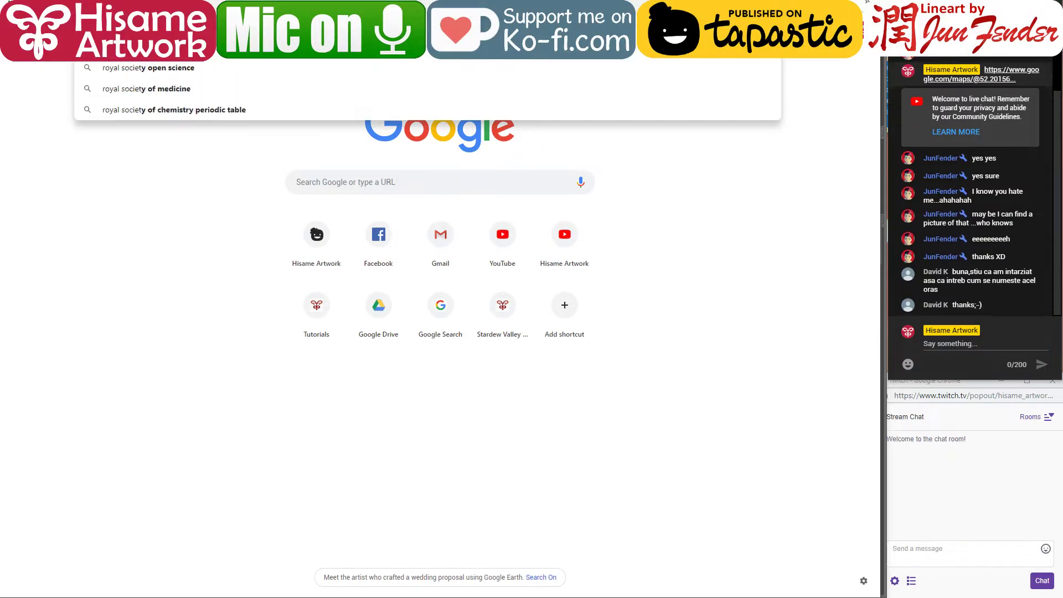
{"action": "key", "text": "Return"}
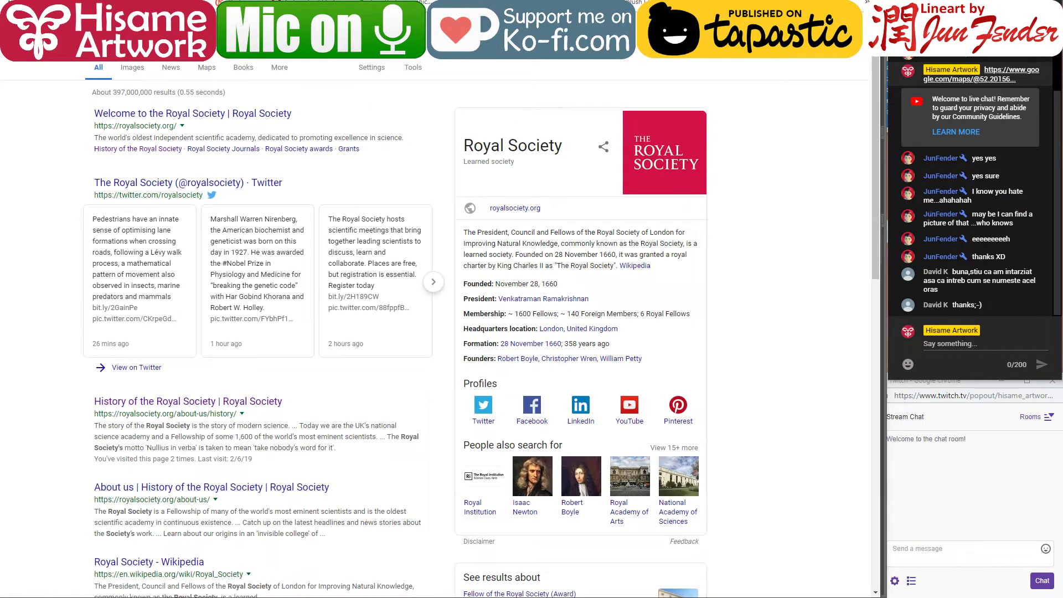
Refine the search with "wiki", open the Royal Society's Wikipedia article and check its formation date
{"action": "left_click", "coordinate": [221, 40]}
{"action": "type", "text": "wiki"}
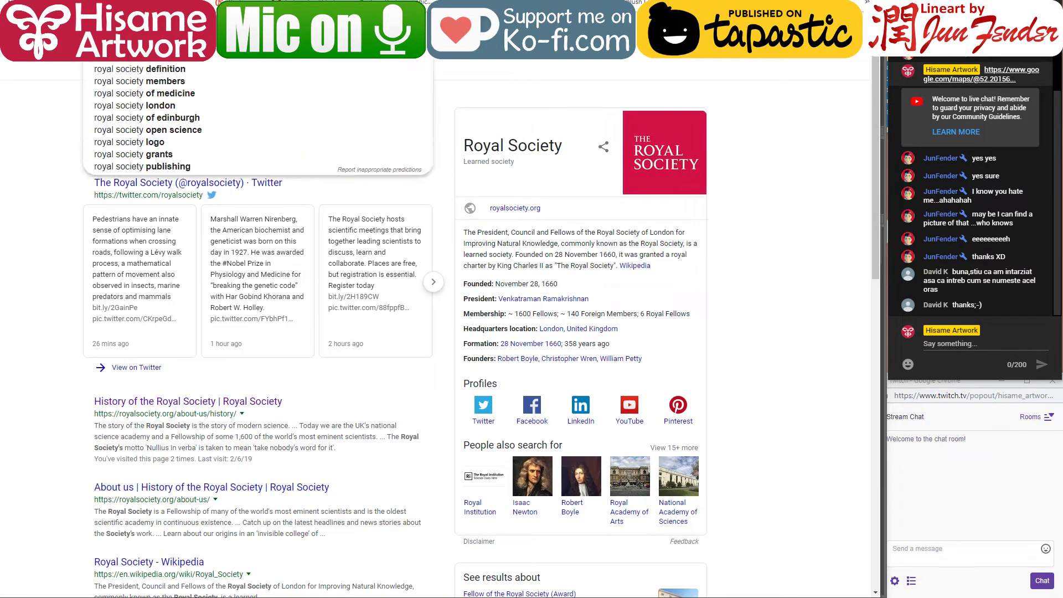
{"action": "key", "text": "Return"}
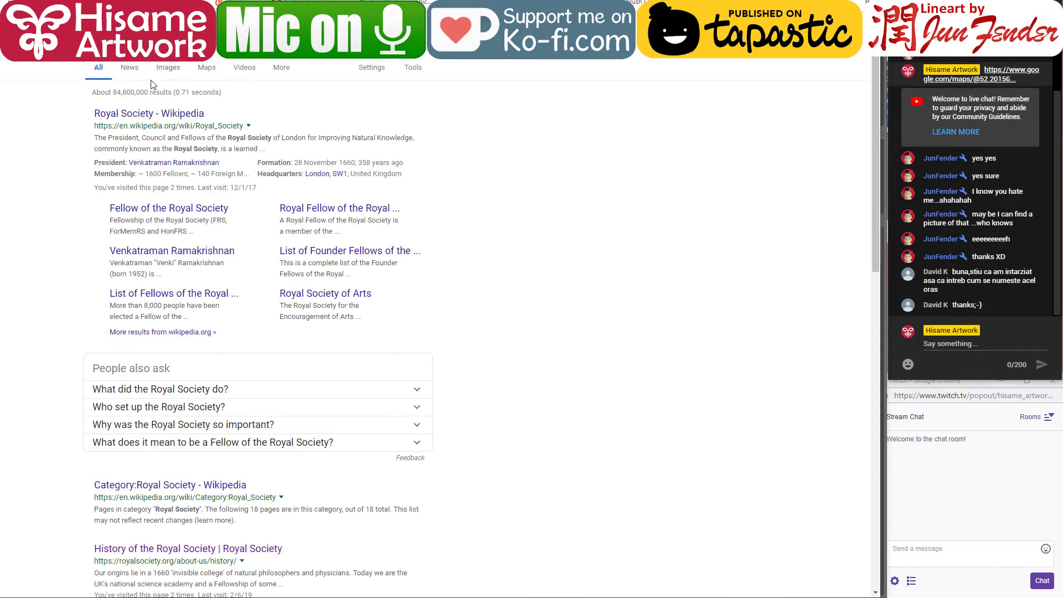
{"action": "left_click", "coordinate": [151, 111]}
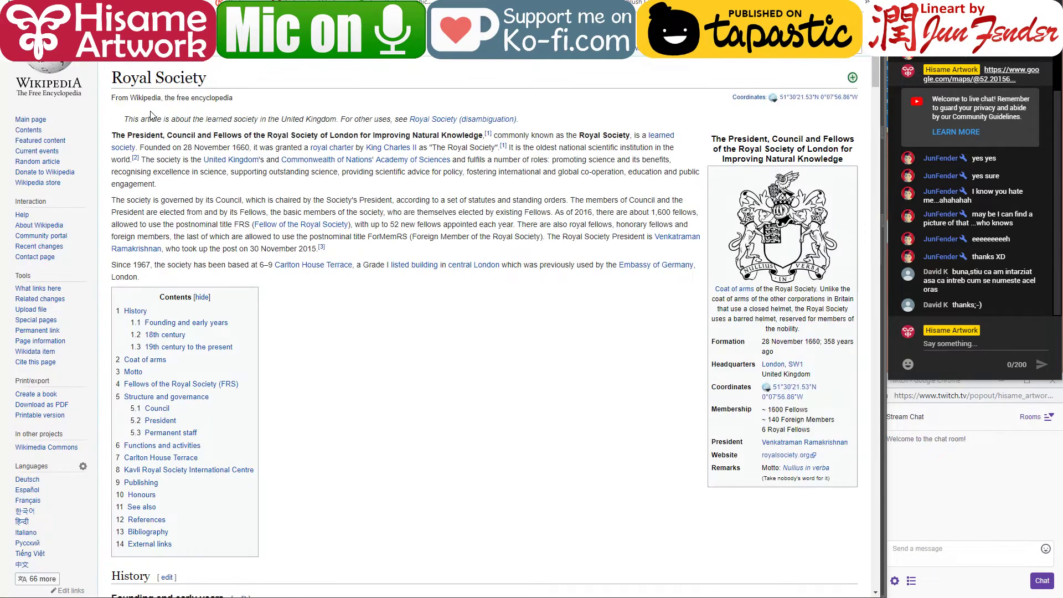
{"action": "double_click", "coordinate": [806, 341]}
Switch back to Clip Studio Paint and touch up the bush past the second trunk in mid green (H 125, S 100, V 42) at size 15
{"action": "key", "text": "alt+Tab"}
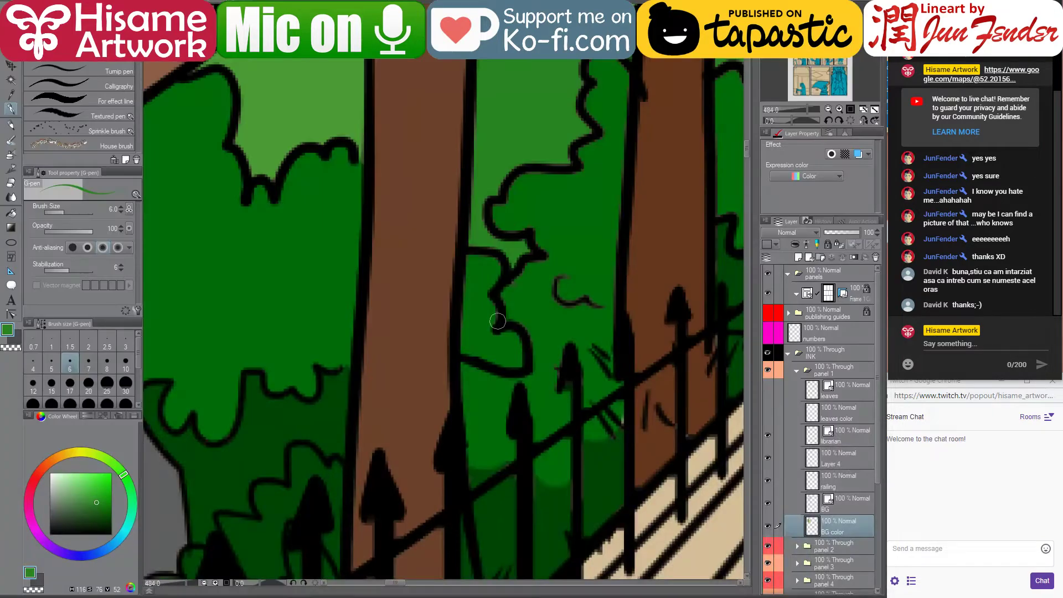
{"action": "left_click", "coordinate": [534, 311], "text": "alt"}
{"action": "key", "text": "]"}
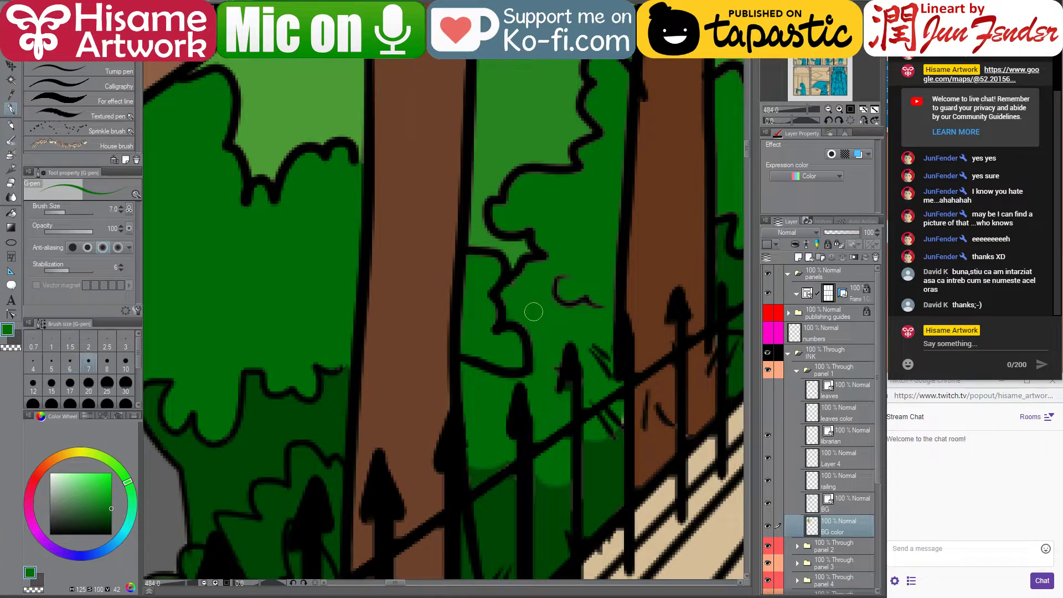
{"action": "key", "text": "bracketright"}
{"action": "key", "text": "bracketright"}
{"action": "key", "text": "bracketright"}
{"action": "key", "text": "bracketright"}
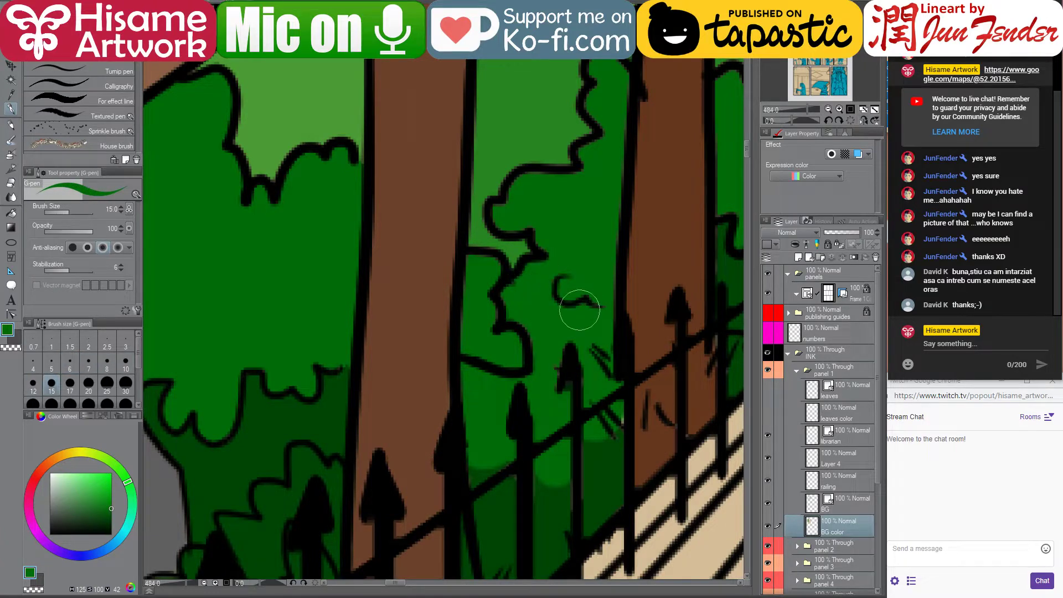
{"action": "left_click_drag", "start_coordinate": [557, 249], "coordinate": [524, 375]}
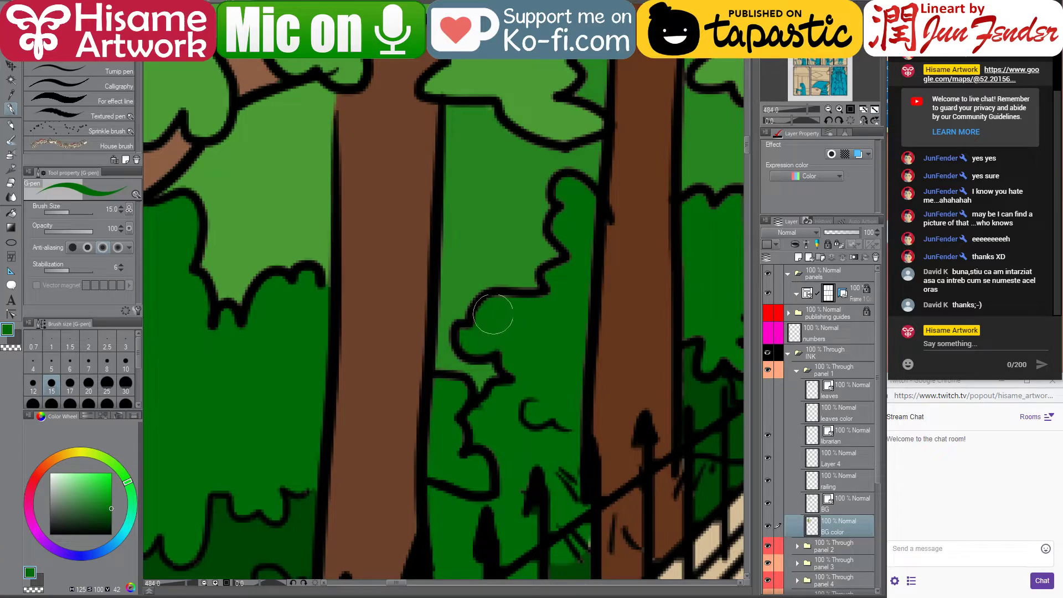
Sample the background foliage's green (H 116, S 76, V 52) and touch up its edges between the trunks with the G-pen at size 8
{"action": "left_click", "coordinate": [488, 158], "text": "alt"}
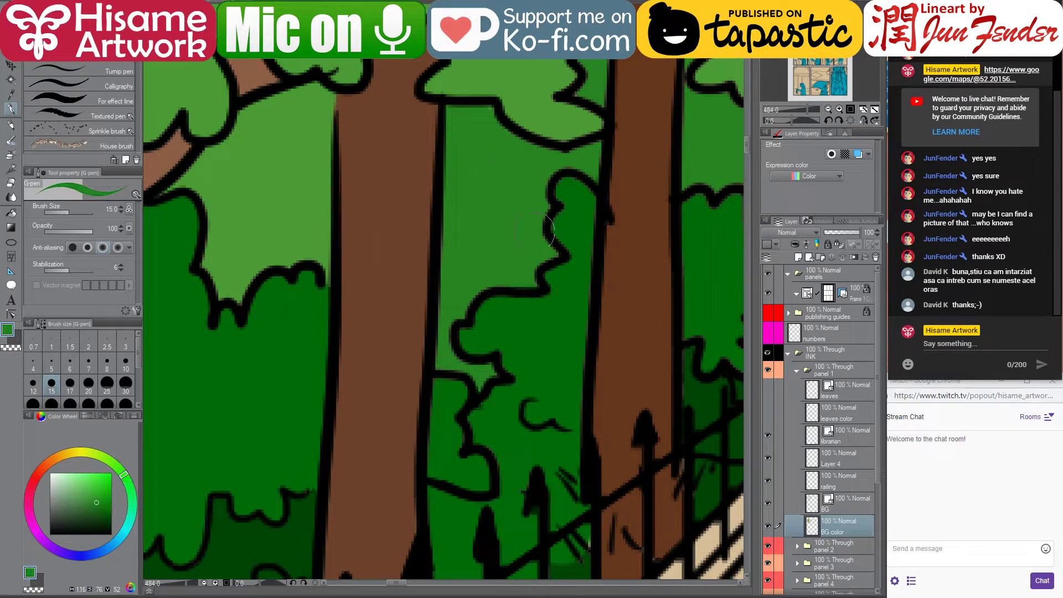
{"action": "key", "text": "bracketleft"}
{"action": "key", "text": "bracketleft"}
{"action": "key", "text": "bracketleft"}
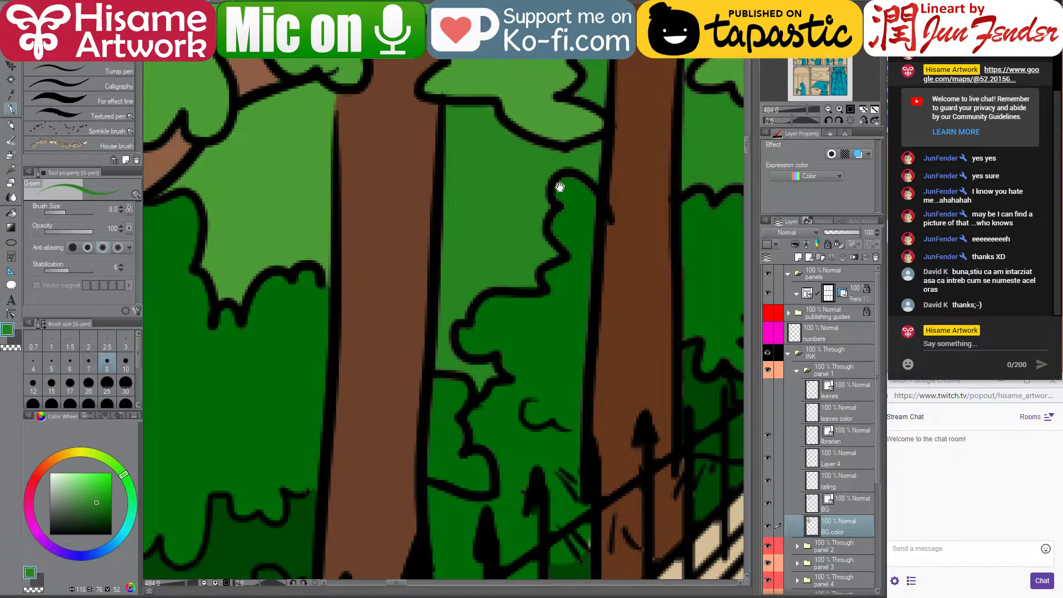
{"action": "left_click_drag", "start_coordinate": [557, 182], "coordinate": [563, 437]}
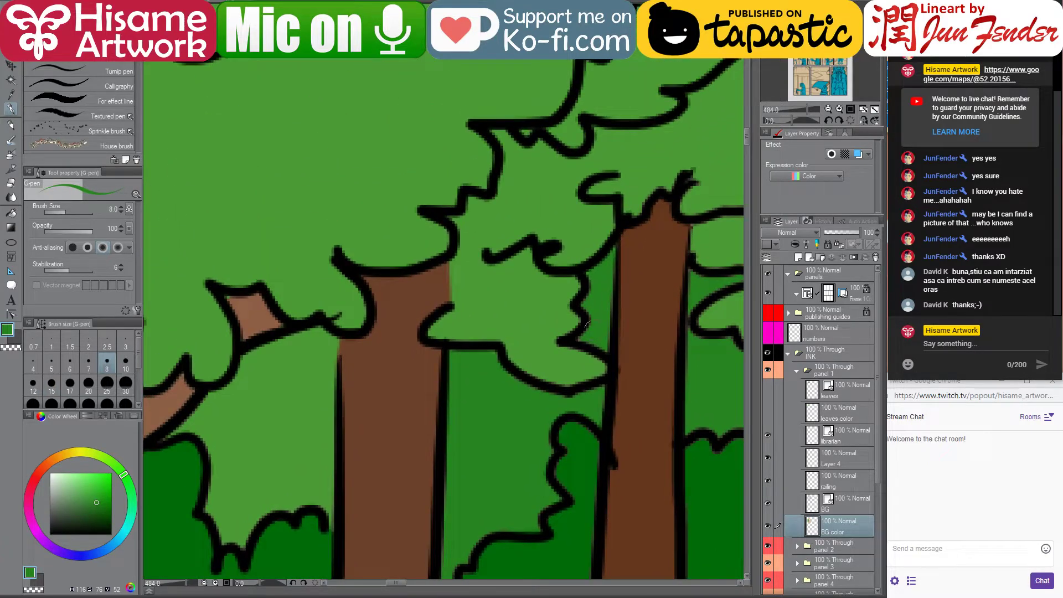
{"action": "mouse_move", "coordinate": [596, 331]}
{"action": "left_mouse_down"}
{"action": "mouse_move", "coordinate": [583, 339]}
{"action": "mouse_move", "coordinate": [601, 349]}
{"action": "left_mouse_up"}
{"action": "scroll", "coordinate": [467, 351], "scroll_direction": "down", "scroll_amount": 5}
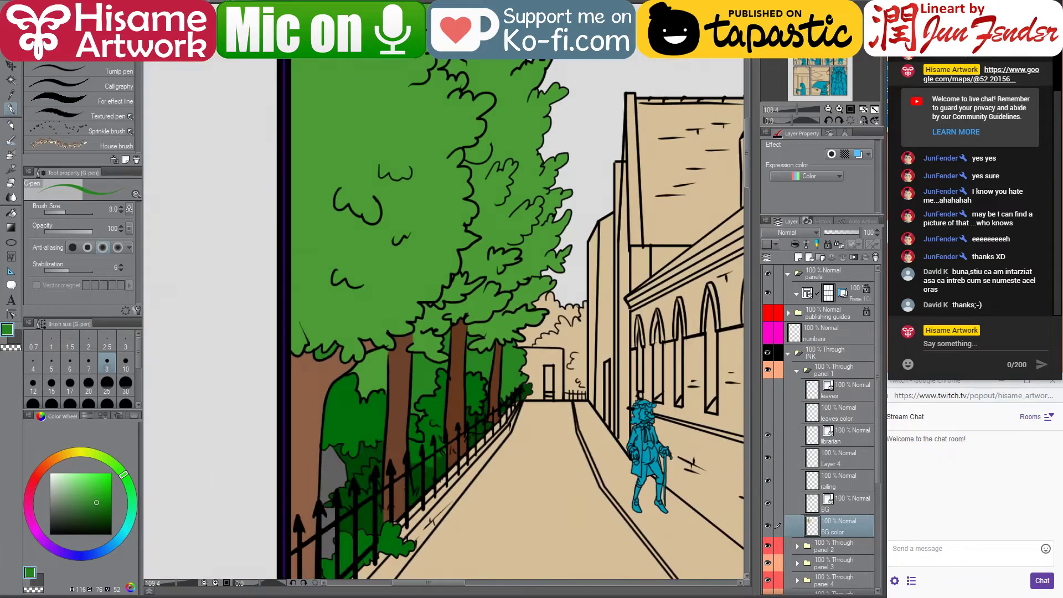
Sample the undergrowth's dark green (H 124, S 100, V 27) and touch up the small bush at the far end of the fence
{"action": "left_click_drag", "start_coordinate": [491, 481], "coordinate": [537, 190]}
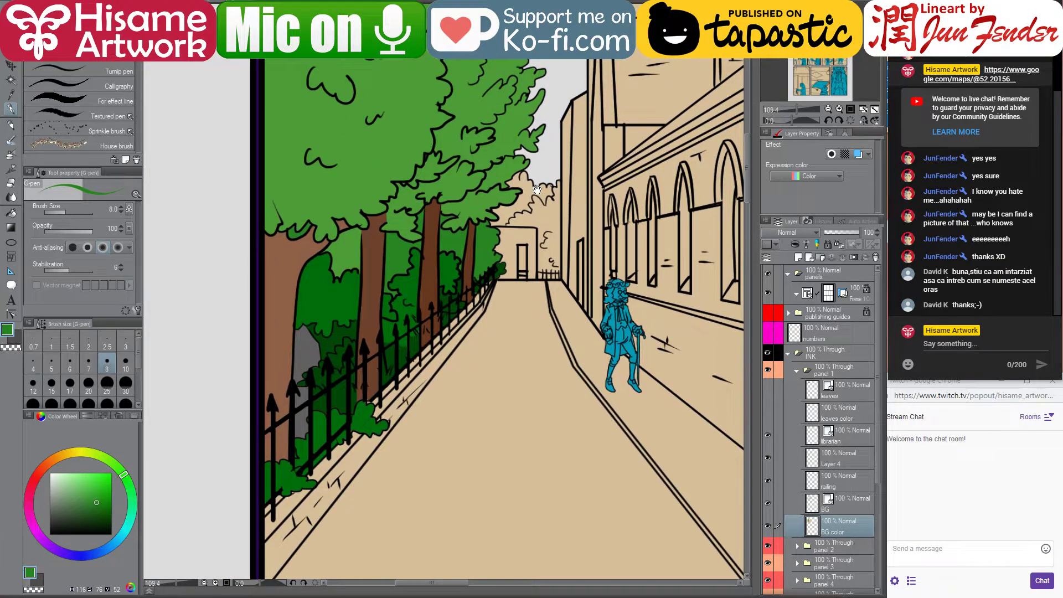
{"action": "scroll", "coordinate": [544, 201], "scroll_direction": "up", "scroll_amount": 4}
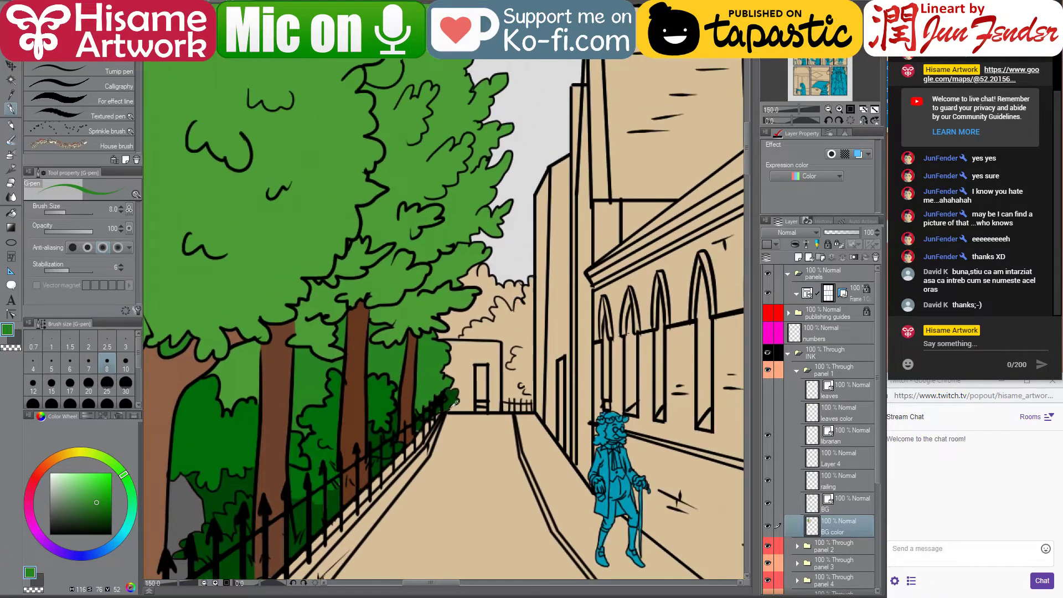
{"action": "scroll", "coordinate": [460, 388], "scroll_direction": "up", "scroll_amount": 5}
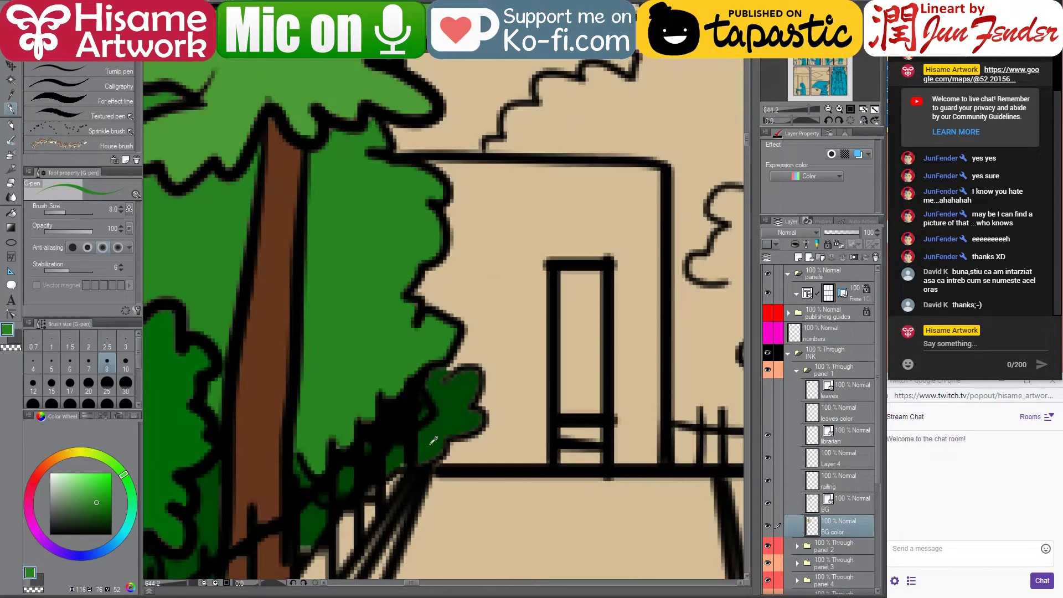
{"action": "left_click", "coordinate": [410, 456], "text": "alt"}
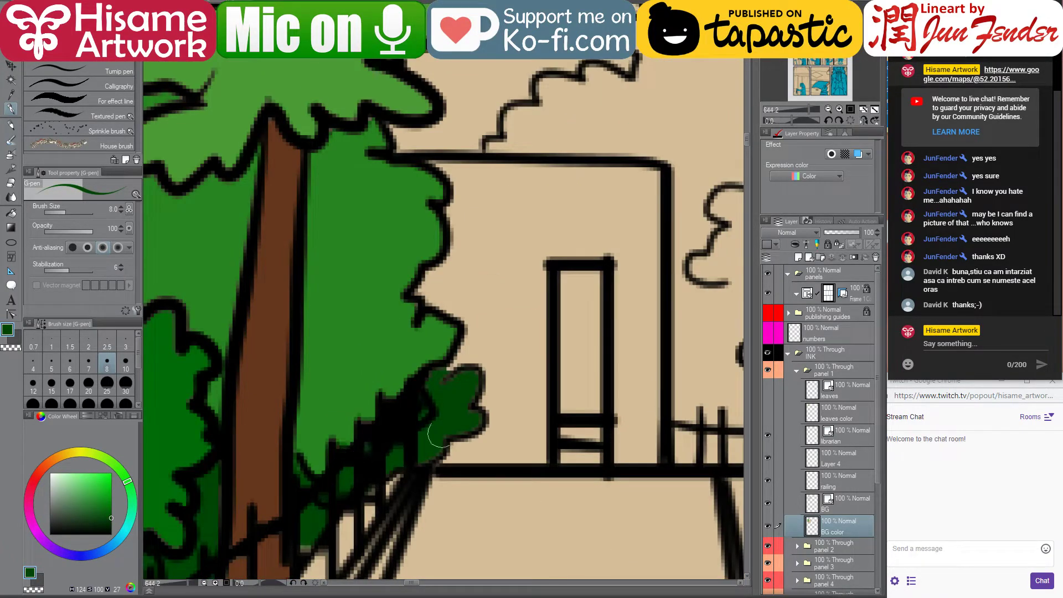
{"action": "mouse_move", "coordinate": [462, 381]}
{"action": "left_mouse_down"}
{"action": "mouse_move", "coordinate": [430, 400]}
{"action": "mouse_move", "coordinate": [459, 400]}
{"action": "mouse_move", "coordinate": [471, 424]}
{"action": "mouse_move", "coordinate": [439, 433]}
{"action": "mouse_move", "coordinate": [414, 459]}
{"action": "mouse_move", "coordinate": [427, 391]}
{"action": "mouse_move", "coordinate": [470, 377]}
{"action": "left_mouse_up"}
{"action": "mouse_move", "coordinate": [382, 481]}
{"action": "left_mouse_down"}
{"action": "mouse_move", "coordinate": [371, 491]}
{"action": "mouse_move", "coordinate": [362, 445]}
{"action": "left_mouse_up"}
Paint the gap under the nearest bush at the foot of the railings in mid green (H 125, S 100, V 42) at brush size 20
{"action": "scroll", "coordinate": [421, 451], "scroll_direction": "down", "scroll_amount": 5}
{"action": "left_click_drag", "start_coordinate": [371, 541], "coordinate": [613, 251]}
{"action": "left_click_drag", "start_coordinate": [433, 470], "coordinate": [497, 245]}
{"action": "scroll", "coordinate": [356, 309], "scroll_direction": "up", "scroll_amount": 2}
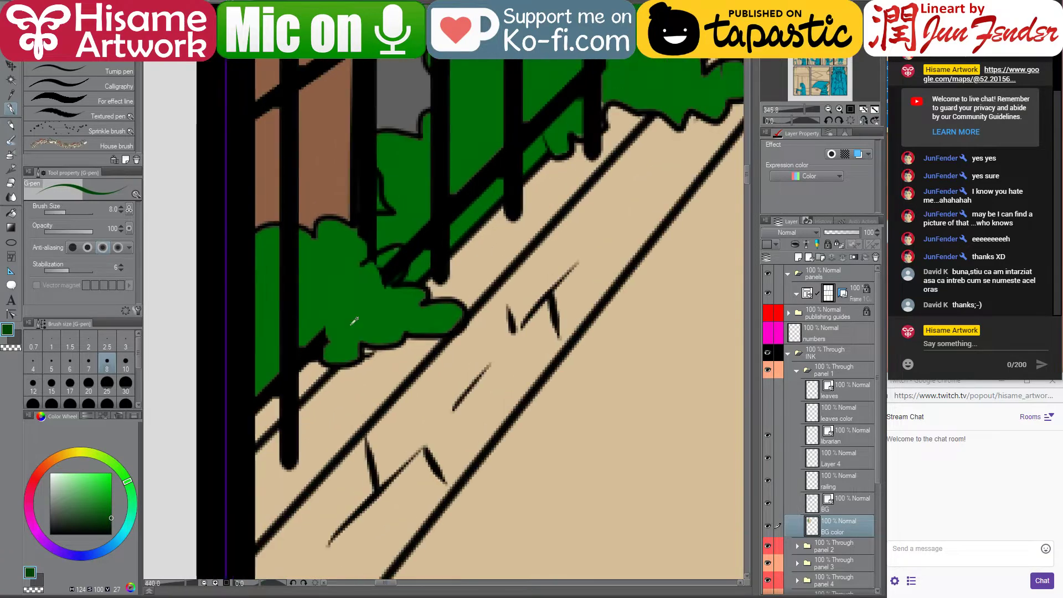
{"action": "left_click", "coordinate": [356, 309], "text": "alt"}
{"action": "key", "text": "bracketright"}
{"action": "key", "text": "bracketright"}
{"action": "key", "text": "bracketright"}
{"action": "key", "text": "bracketright"}
{"action": "key", "text": "bracketright"}
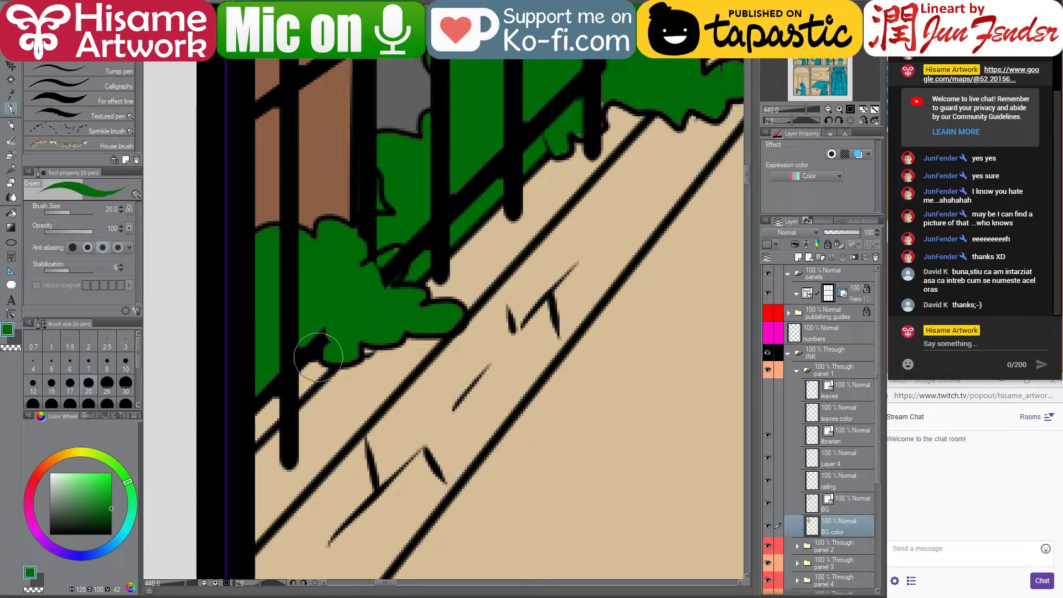
{"action": "mouse_move", "coordinate": [315, 358]}
{"action": "left_mouse_down"}
{"action": "mouse_move", "coordinate": [259, 401]}
{"action": "mouse_move", "coordinate": [237, 437]}
{"action": "left_mouse_up"}
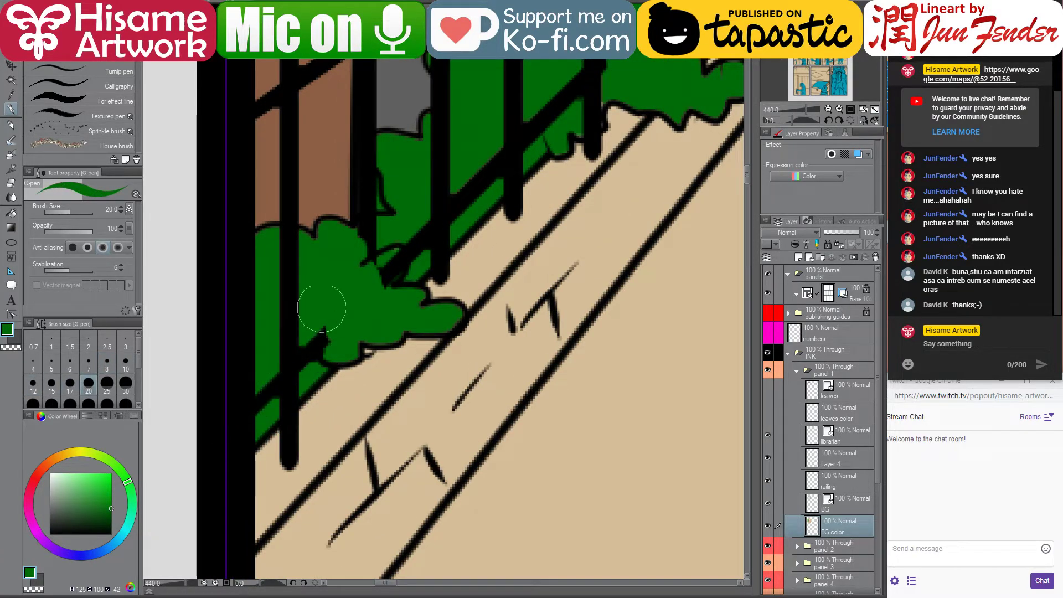
Sample the trunk's brown (H 21, S 60, V 42) and touch up the trunk base above the bush with a smaller G-pen
{"action": "left_click_drag", "start_coordinate": [489, 207], "coordinate": [291, 448]}
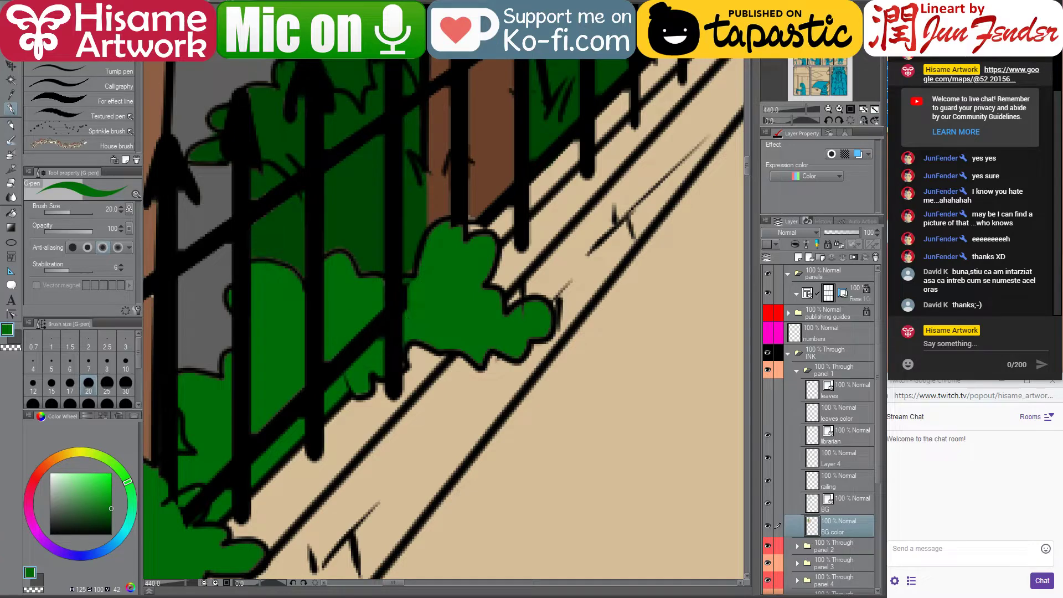
{"action": "scroll", "coordinate": [500, 132], "scroll_direction": "up", "scroll_amount": 3}
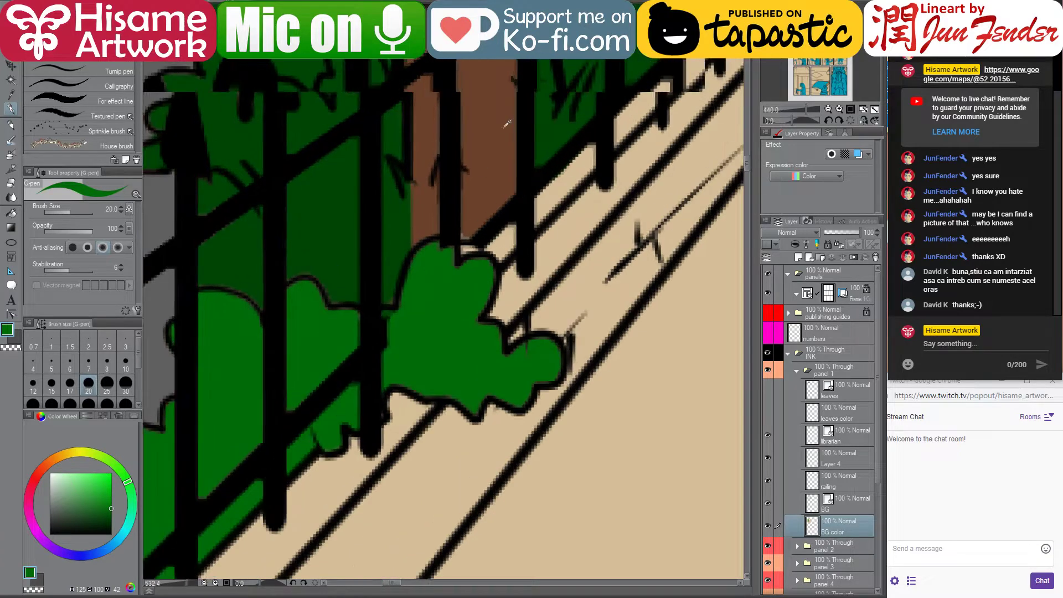
{"action": "left_click", "coordinate": [477, 194], "text": "alt"}
{"action": "key", "text": "bracketleft"}
{"action": "key", "text": "bracketleft"}
{"action": "key", "text": "bracketleft"}
{"action": "key", "text": "bracketleft"}
{"action": "key", "text": "bracketleft"}
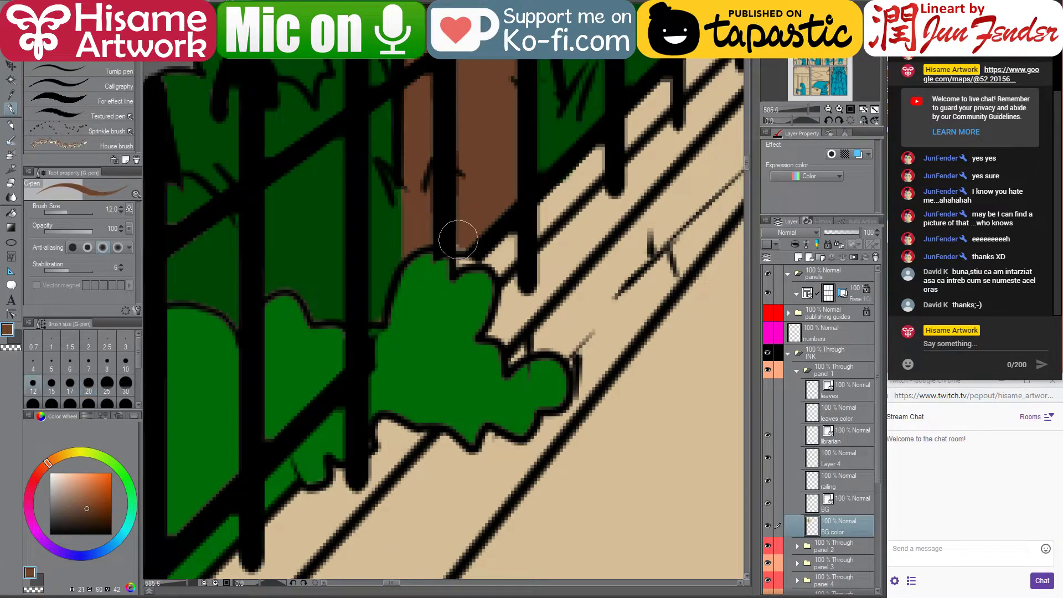
Touch up the bush's edge in mid green (H 125, S 100, V 42) and the undergrowth beside it in dark green (H 124, S 100, V 27) at size 8
{"action": "left_click", "coordinate": [465, 300], "text": "alt"}
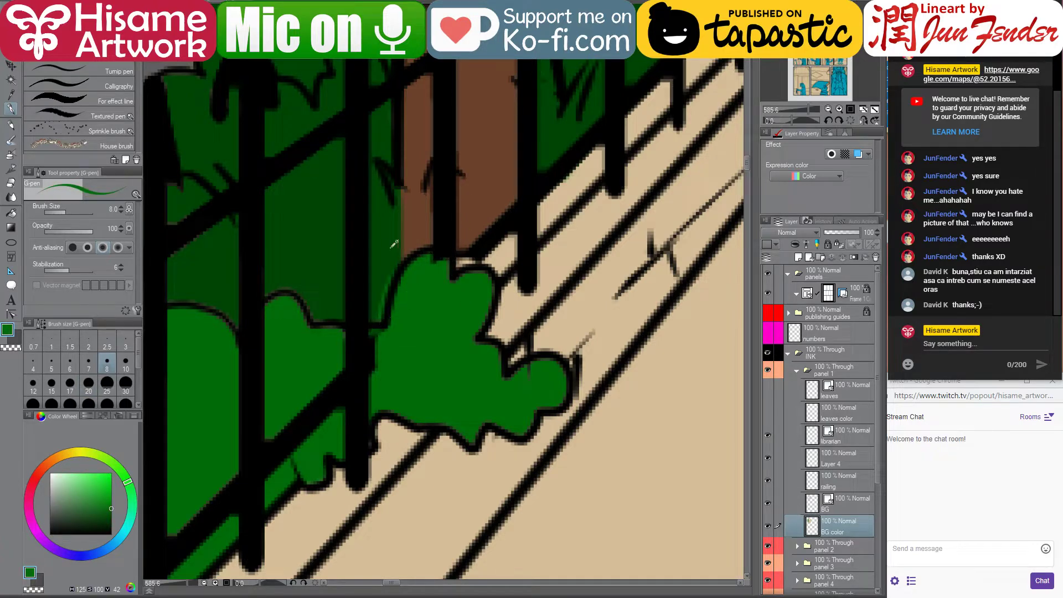
{"action": "left_click", "coordinate": [386, 329], "text": "alt"}
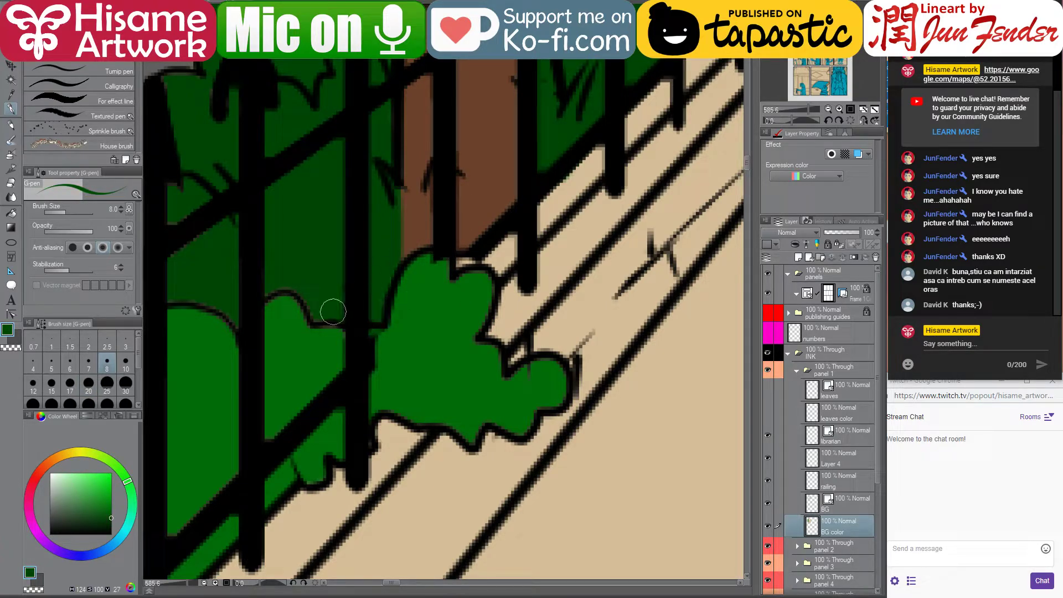
{"action": "left_click_drag", "start_coordinate": [270, 301], "coordinate": [453, 353]}
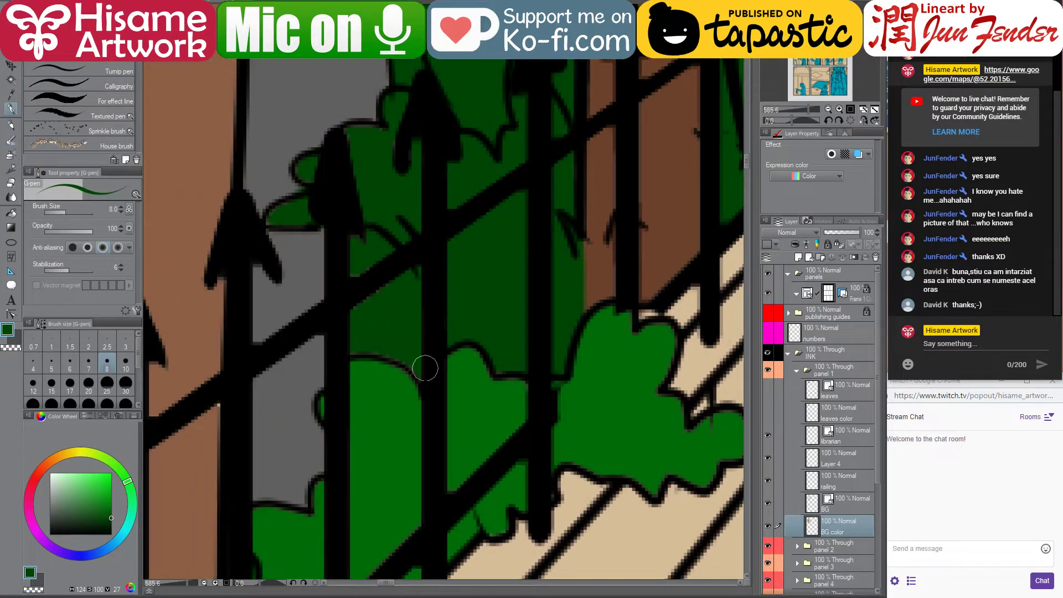
Fill the distant trees behind the end building in mid green (H 125, S 100, V 42) and their lower mass in dark green (H 124, S 100, V 27)
{"action": "scroll", "coordinate": [382, 332], "scroll_direction": "down", "scroll_amount": 6}
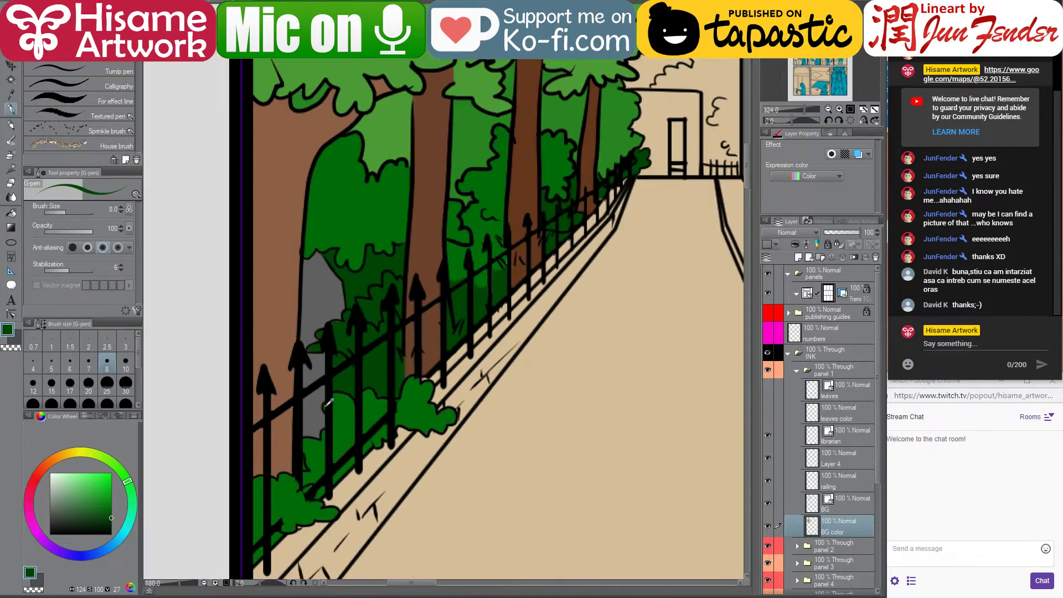
{"action": "scroll", "coordinate": [329, 402], "scroll_direction": "down", "scroll_amount": 3}
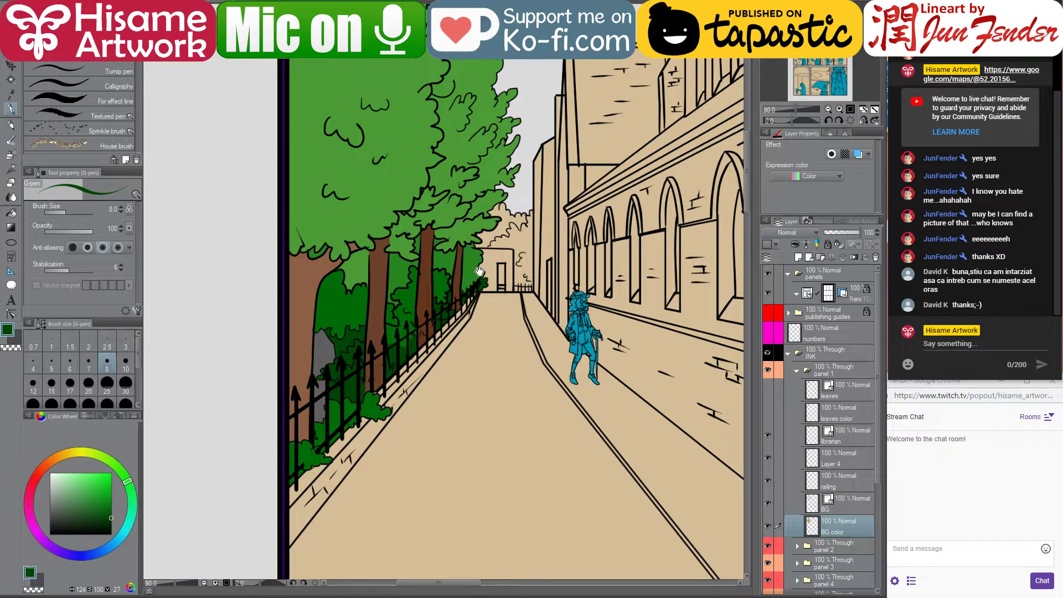
{"action": "left_click_drag", "start_coordinate": [479, 271], "coordinate": [435, 374]}
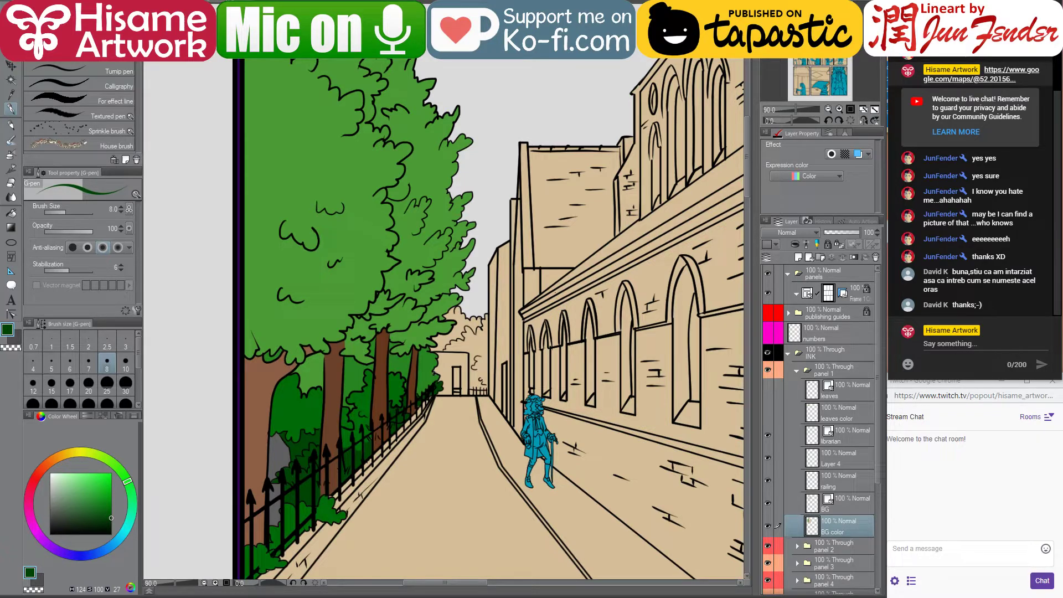
{"action": "scroll", "coordinate": [410, 323], "scroll_direction": "up", "scroll_amount": 2}
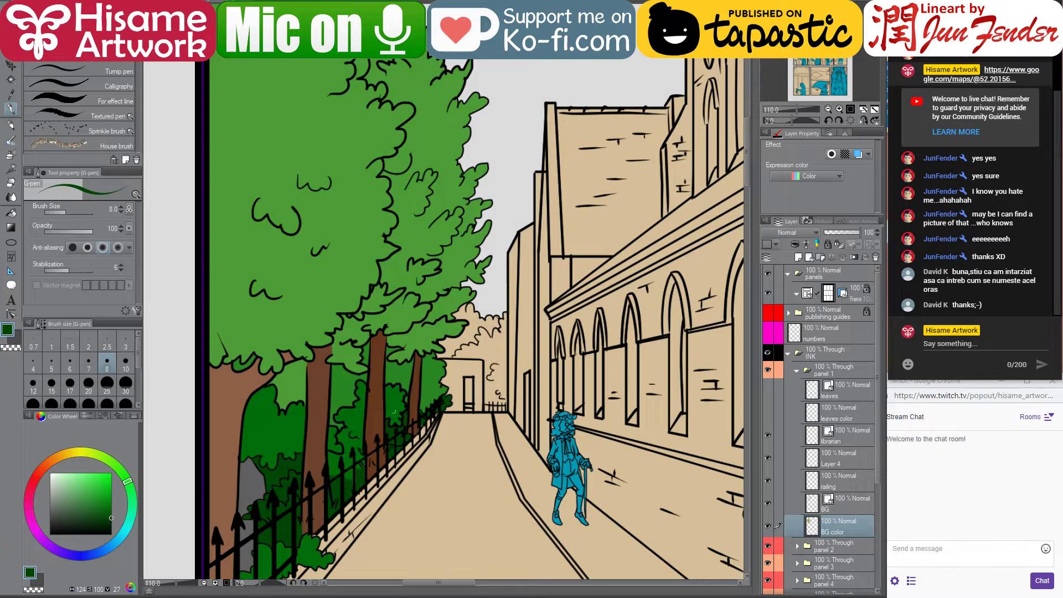
{"action": "left_click", "coordinate": [361, 410], "text": "alt"}
{"action": "key", "text": "g"}
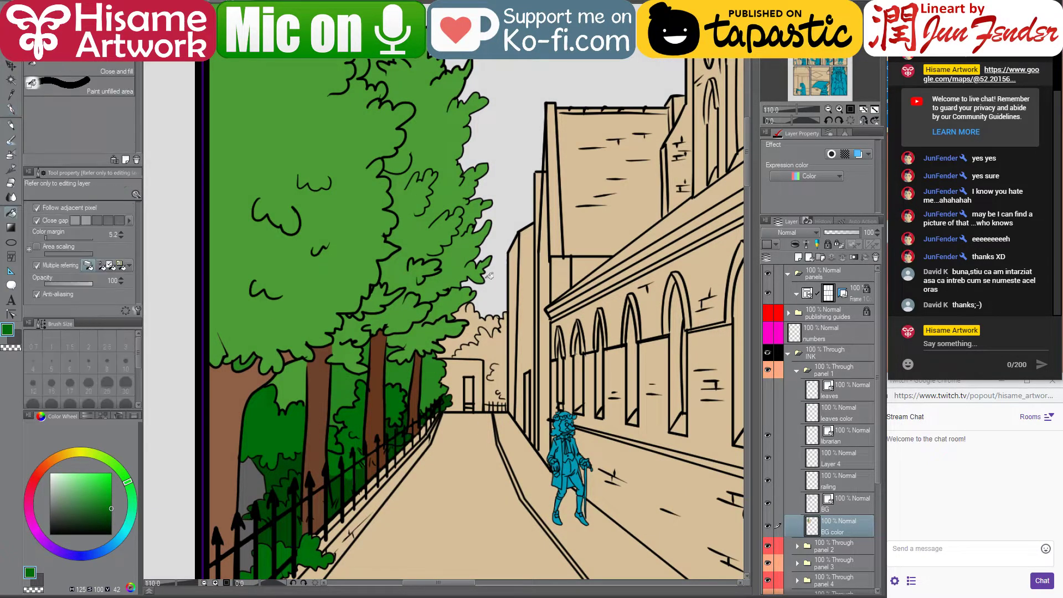
{"action": "left_click", "coordinate": [498, 347]}
{"action": "left_click", "coordinate": [479, 319]}
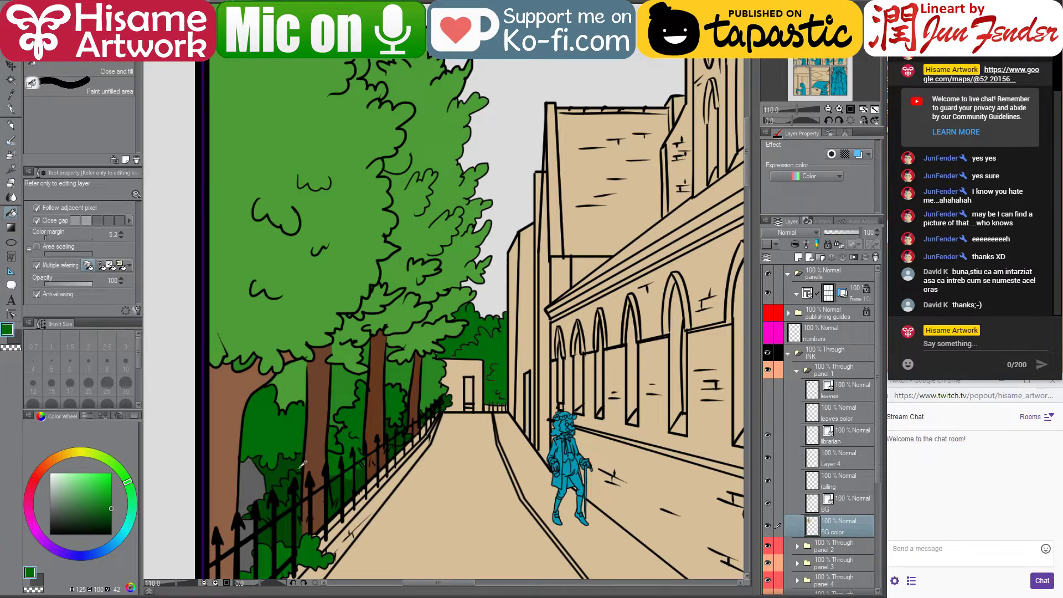
{"action": "left_click", "coordinate": [353, 426], "text": "alt"}
{"action": "left_click", "coordinate": [504, 353]}
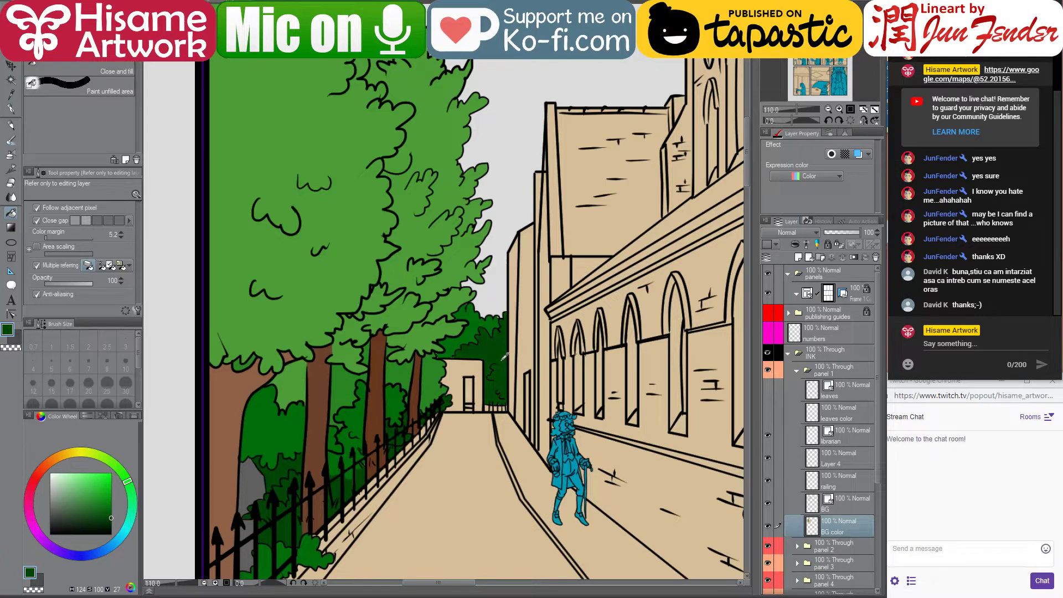
Return to the G-pen at size 8 and touch up the tree leaves bordering the distant trees in light green (H 107, S 66, V 61)
{"action": "scroll", "coordinate": [504, 354], "scroll_direction": "up", "scroll_amount": 7}
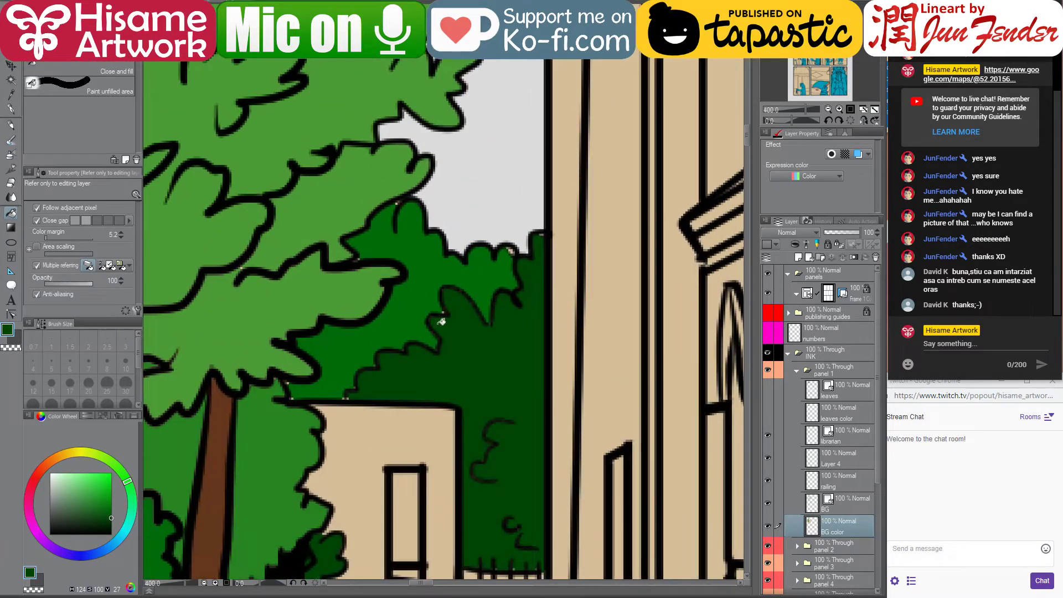
{"action": "left_click_drag", "start_coordinate": [440, 321], "coordinate": [480, 375]}
{"action": "left_click", "coordinate": [11, 109]}
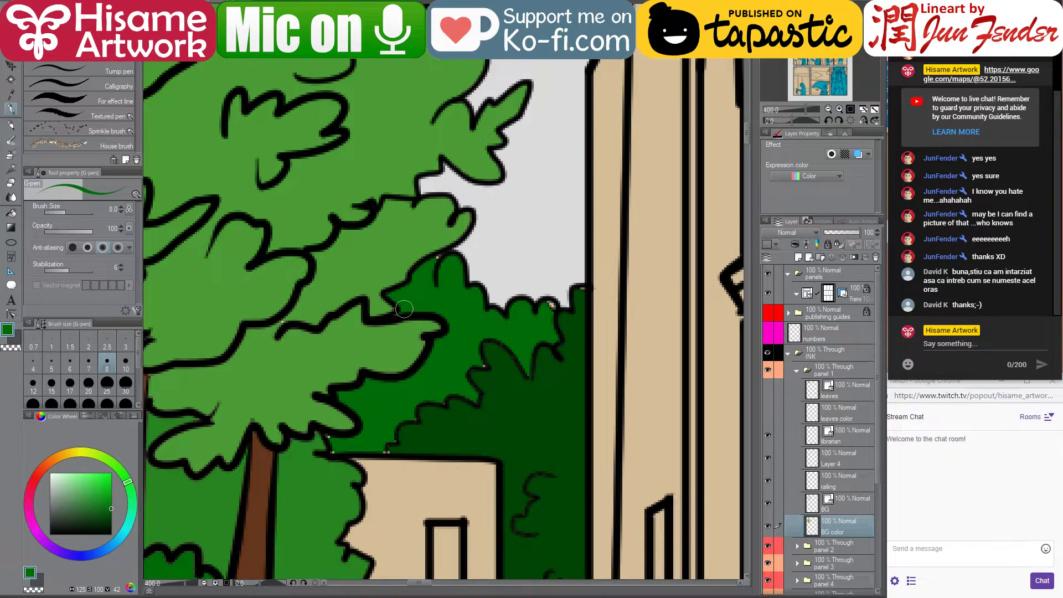
{"action": "left_click_drag", "start_coordinate": [418, 317], "coordinate": [443, 362]}
{"action": "left_click", "coordinate": [306, 368], "text": "alt"}
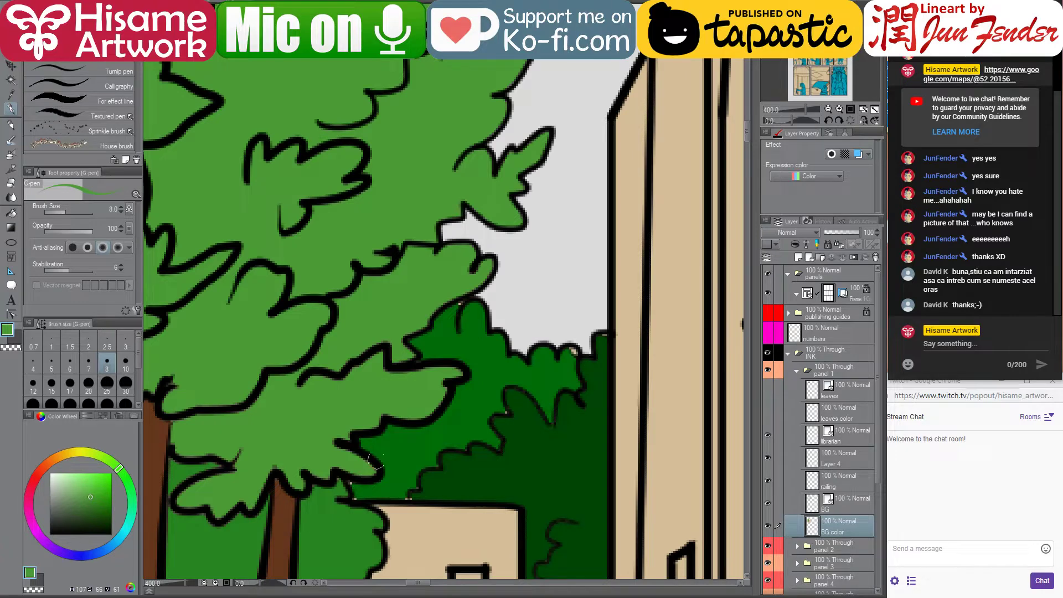
Sample the distant trees' mid green (H 125, S 100, V 42) and paint over the unfilled spots along their upper outline
{"action": "left_click_drag", "start_coordinate": [429, 415], "coordinate": [460, 355]}
{"action": "left_click", "coordinate": [492, 281], "text": "alt"}
{"action": "left_click_drag", "start_coordinate": [493, 244], "coordinate": [492, 249]}
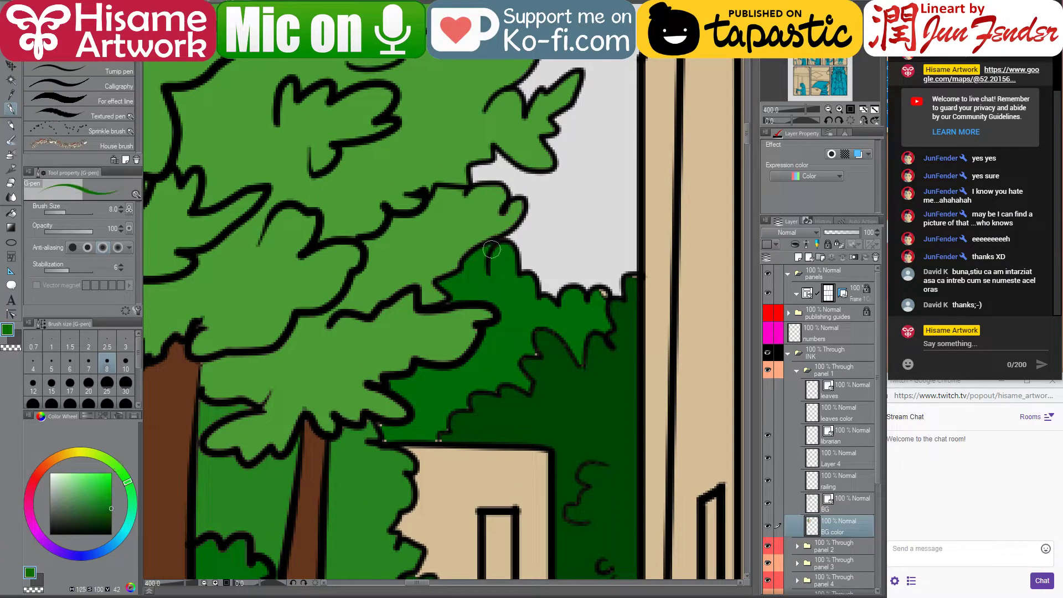
{"action": "left_click_drag", "start_coordinate": [601, 291], "coordinate": [603, 295]}
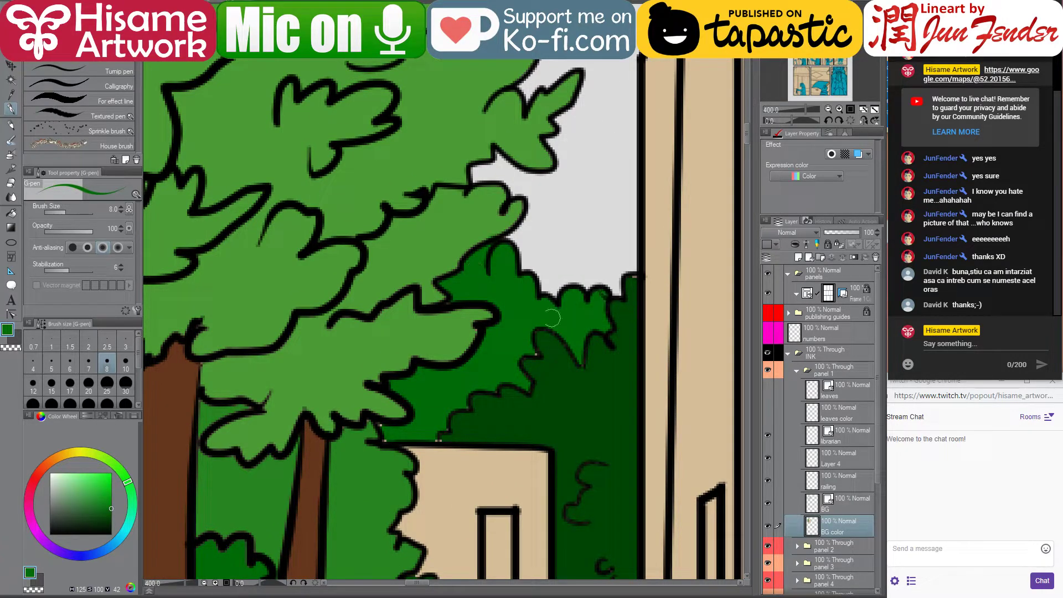
Paint the leftover gaps above the end building's roof in dark green (H 124, S 100, V 27) and the background foliage's green (H 116, S 76, V 52)
{"action": "left_click", "coordinate": [634, 303], "text": "alt"}
{"action": "left_click_drag", "start_coordinate": [609, 339], "coordinate": [661, 293]}
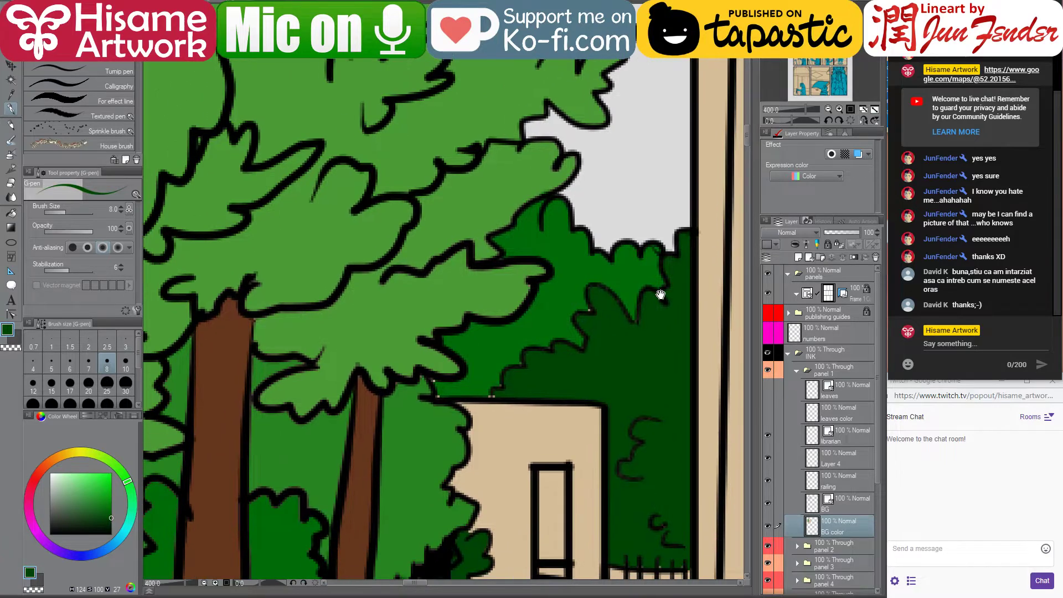
{"action": "left_click", "coordinate": [575, 290], "text": "alt"}
{"action": "left_click", "coordinate": [591, 319], "text": "alt"}
{"action": "left_click", "coordinate": [488, 377], "text": "alt"}
{"action": "mouse_move", "coordinate": [473, 377]}
{"action": "left_mouse_down"}
{"action": "mouse_move", "coordinate": [600, 269]}
{"action": "mouse_move", "coordinate": [544, 264]}
{"action": "left_mouse_up"}
{"action": "left_click", "coordinate": [478, 294], "text": "alt"}
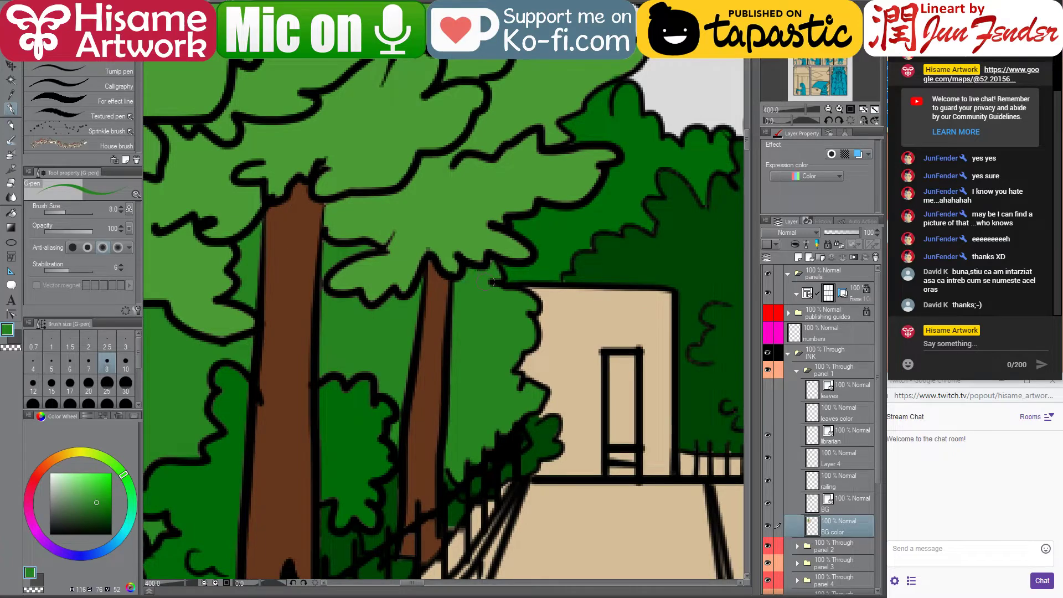
Sample the dark green (H 124, S 100, V 27) and paint behind the small railing beside the end building at brush size 12
{"action": "scroll", "coordinate": [469, 351], "scroll_direction": "down", "scroll_amount": 2}
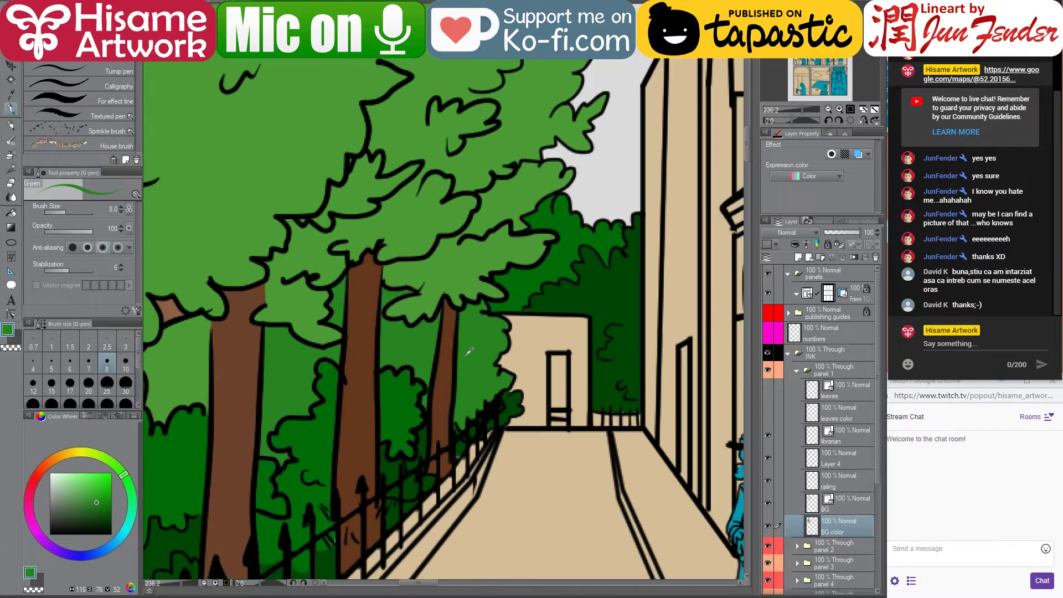
{"action": "scroll", "coordinate": [479, 358], "scroll_direction": "up", "scroll_amount": 3}
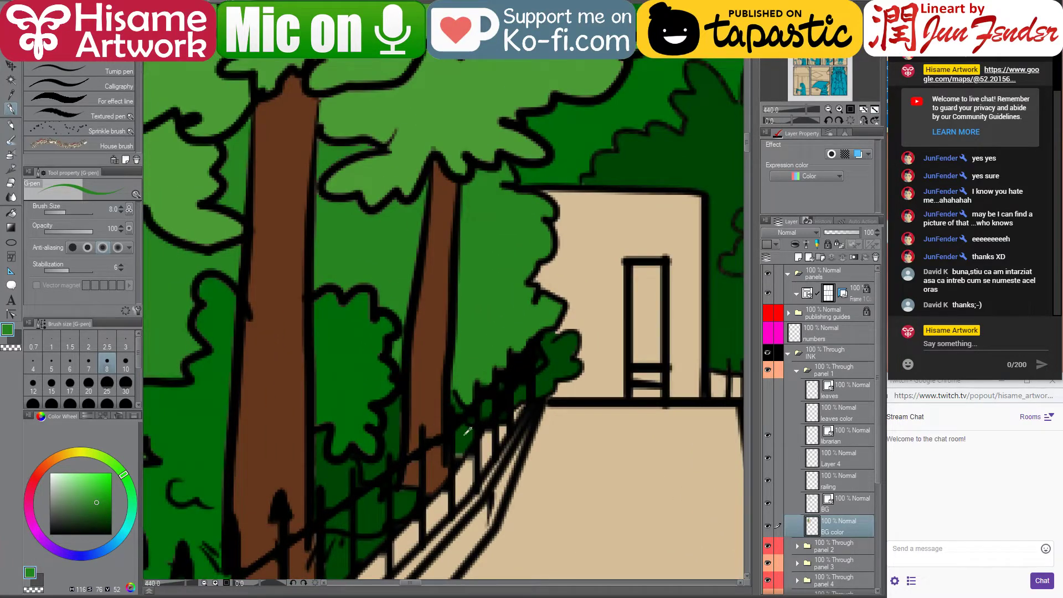
{"action": "left_click", "coordinate": [467, 431], "text": "alt"}
{"action": "mouse_move", "coordinate": [620, 397]}
{"action": "left_mouse_down"}
{"action": "mouse_move", "coordinate": [360, 413]}
{"action": "mouse_move", "coordinate": [384, 421]}
{"action": "left_mouse_up"}
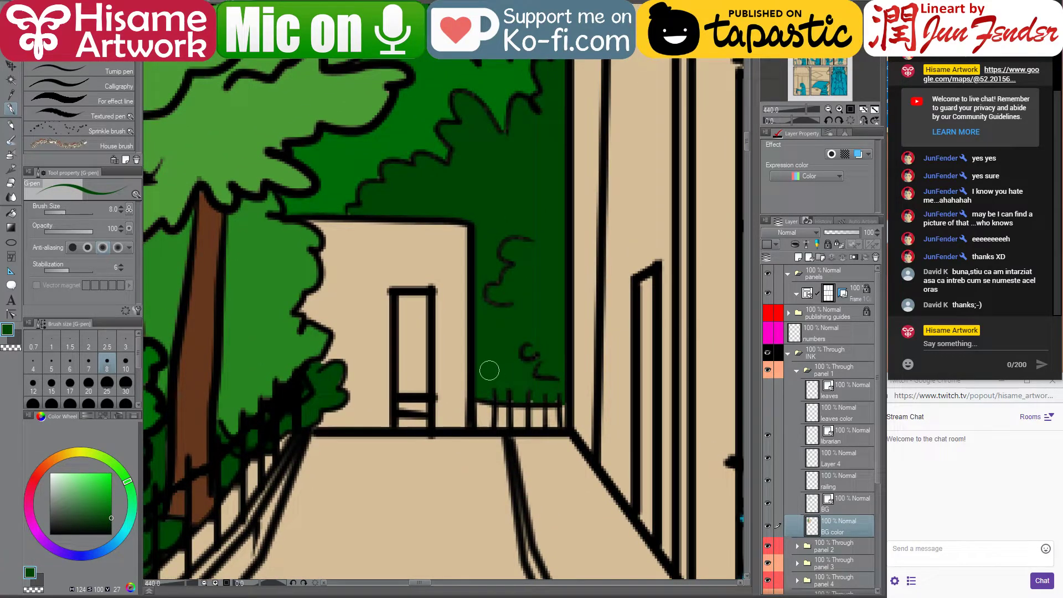
{"action": "key", "text": "bracketright"}
{"action": "key", "text": "bracketright"}
{"action": "mouse_move", "coordinate": [490, 398]}
{"action": "left_mouse_down"}
{"action": "mouse_move", "coordinate": [485, 421]}
{"action": "mouse_move", "coordinate": [552, 420]}
{"action": "mouse_move", "coordinate": [553, 403]}
{"action": "left_mouse_up"}
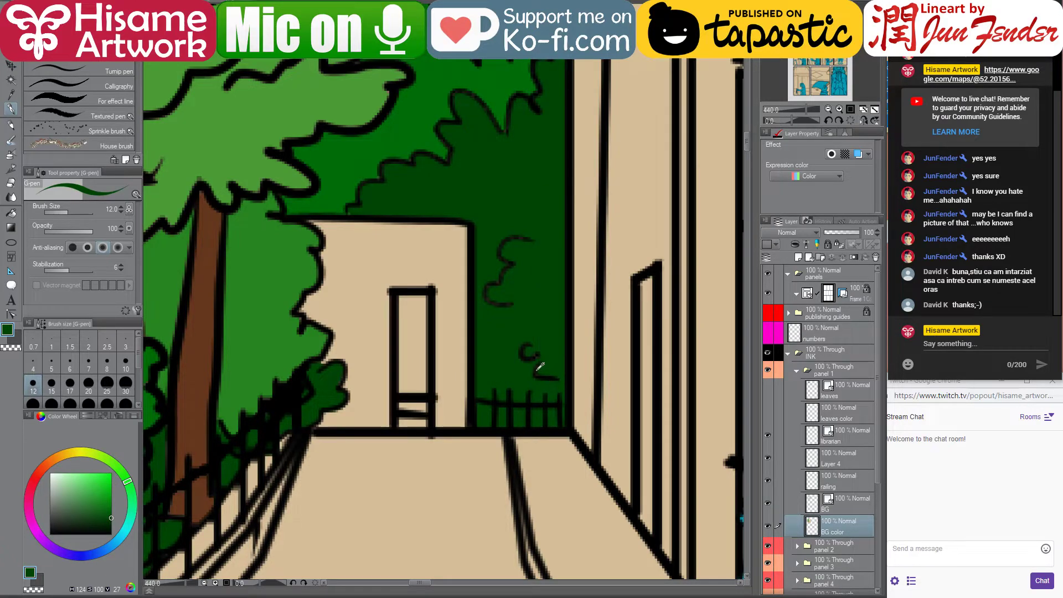
Fill the foliage area between the first two trunks, above the large bush, in dark green (H 124, S 100, V 27)
{"action": "scroll", "coordinate": [539, 365], "scroll_direction": "down", "scroll_amount": 6}
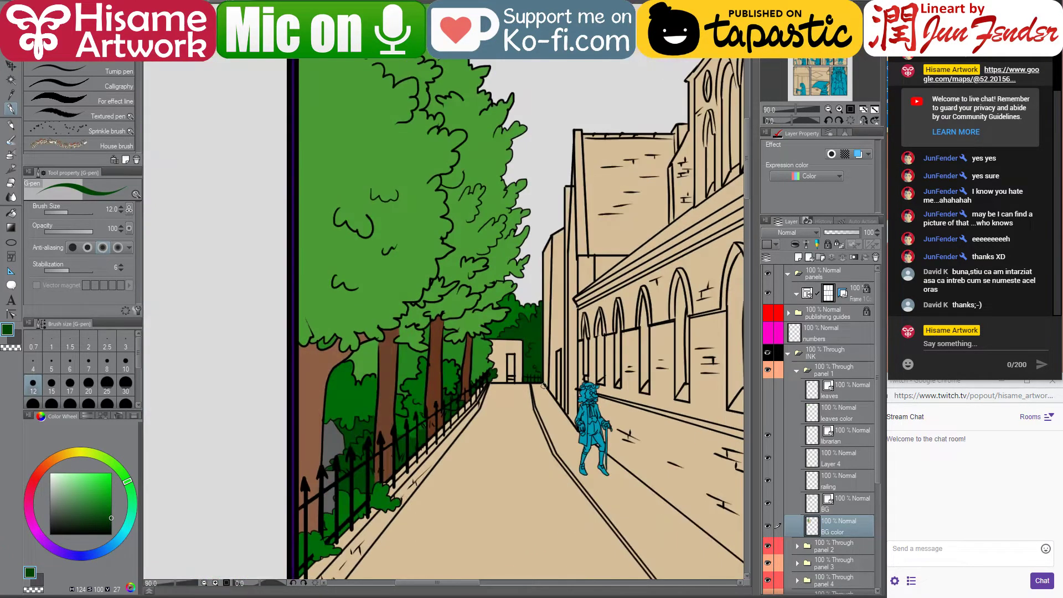
{"action": "left_click_drag", "start_coordinate": [543, 385], "coordinate": [448, 278]}
{"action": "scroll", "coordinate": [229, 284], "scroll_direction": "up", "scroll_amount": 1}
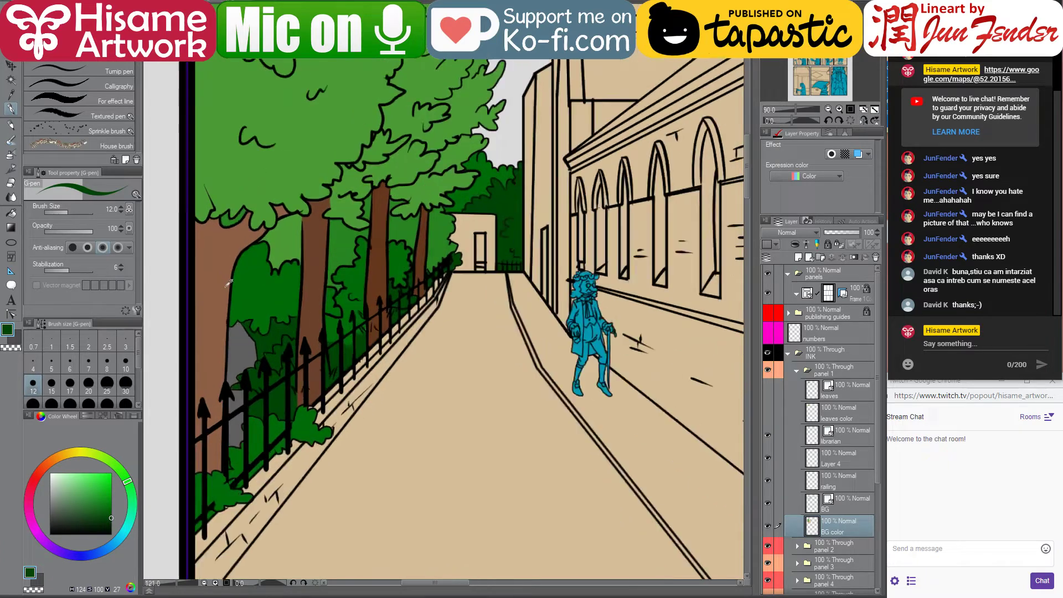
{"action": "scroll", "coordinate": [229, 283], "scroll_direction": "up", "scroll_amount": 2}
{"action": "left_click", "coordinate": [12, 214]}
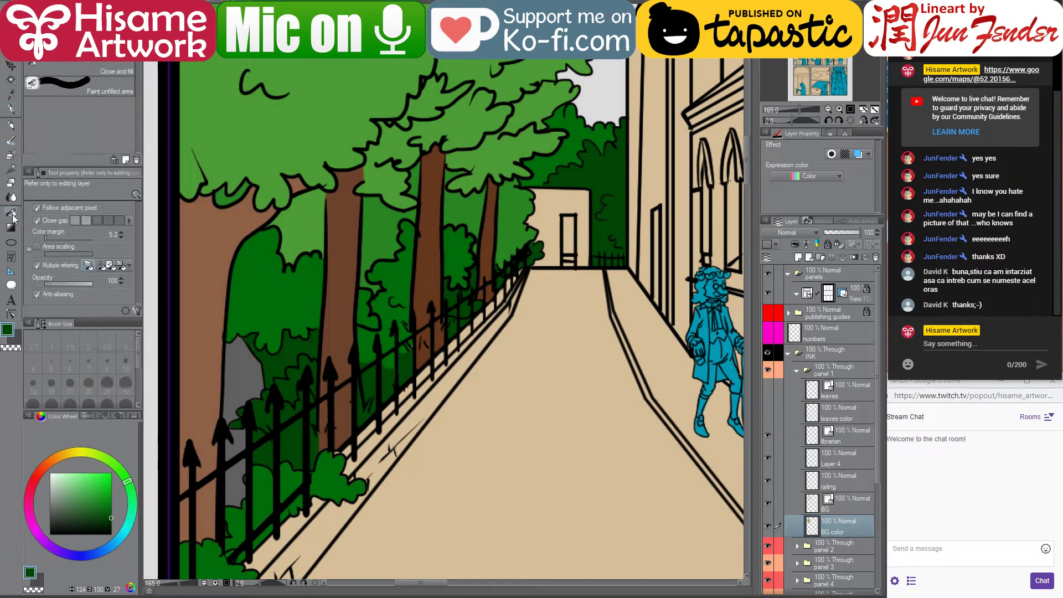
{"action": "left_click", "coordinate": [312, 222]}
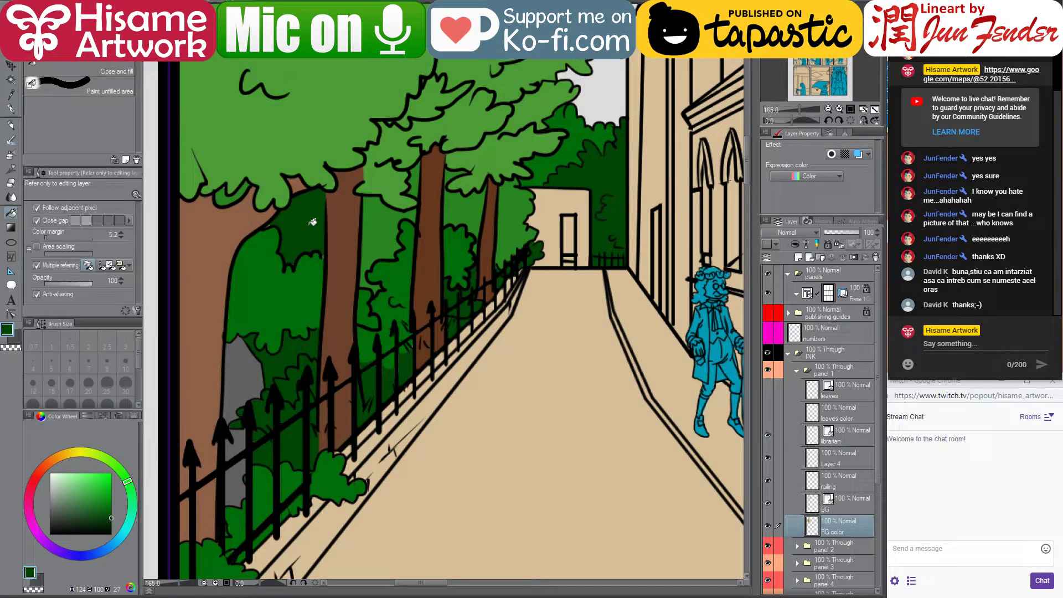
Touch up the corner of the dark green area beside the first trunk with the G-pen at size 8
{"action": "left_click", "coordinate": [11, 108]}
{"action": "scroll", "coordinate": [310, 224], "scroll_direction": "up", "scroll_amount": 3}
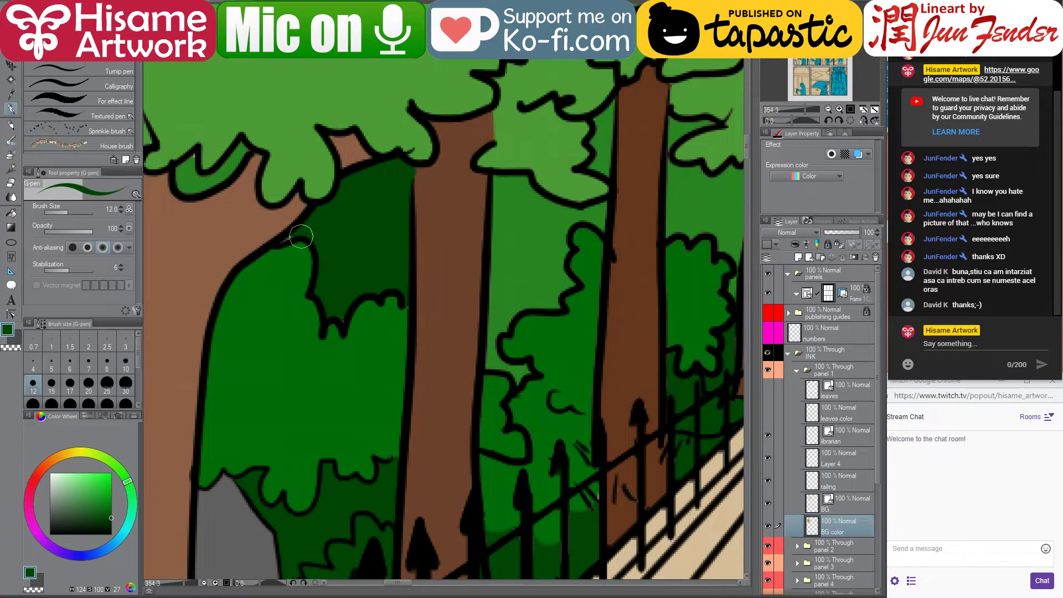
{"action": "key", "text": "bracketleft"}
{"action": "key", "text": "bracketleft"}
{"action": "left_click_drag", "start_coordinate": [287, 234], "coordinate": [422, 296]}
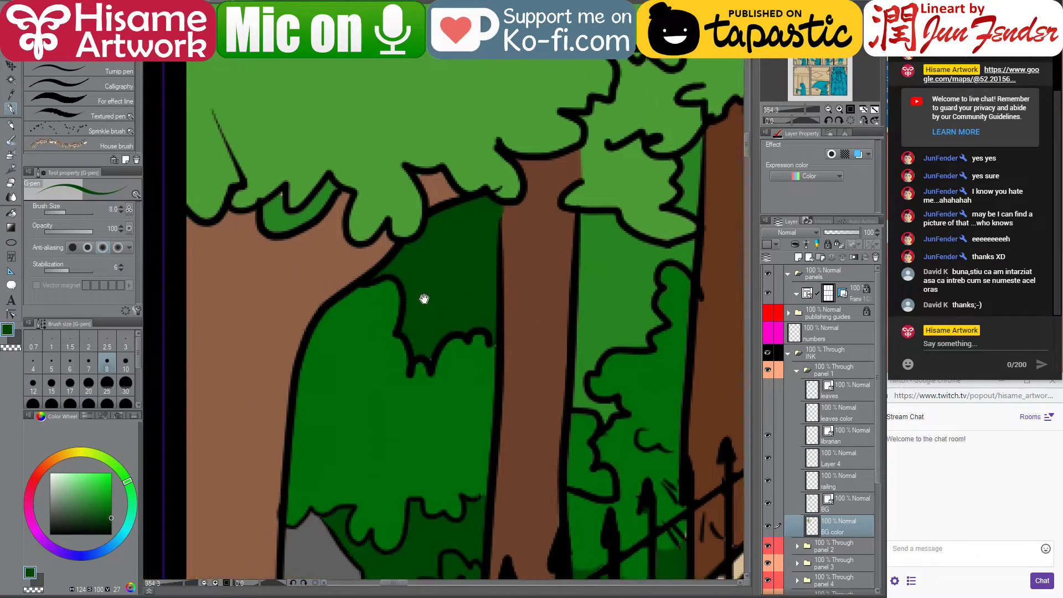
Touch up the leaf patch under the canopy in green (H 116, S 76, V 52) and the trunks in browns H 22, S 51, V 55 and H 21, S 60, V 42
{"action": "left_click", "coordinate": [348, 246], "text": "alt"}
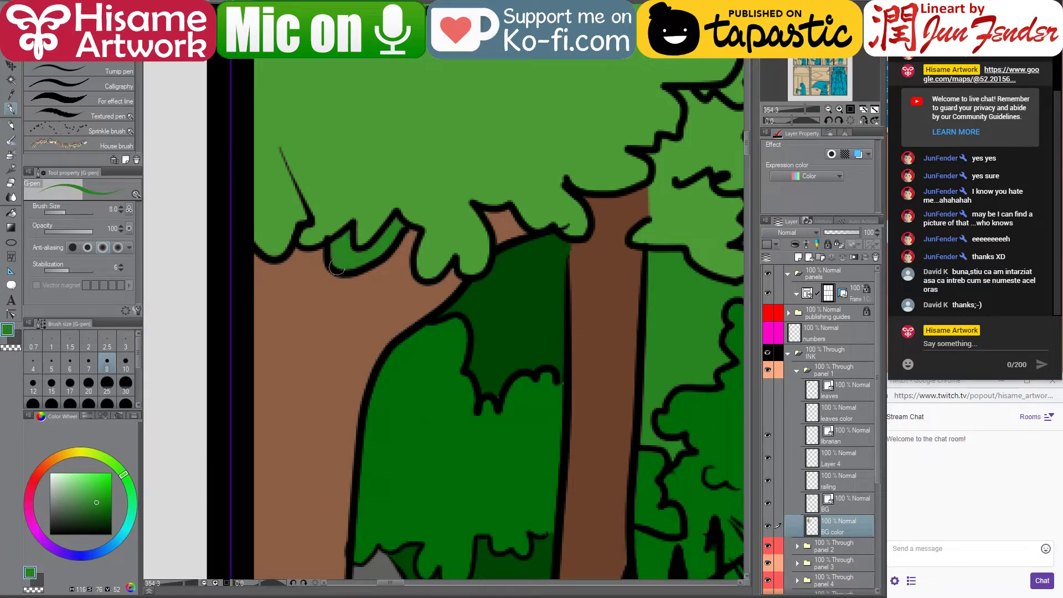
{"action": "left_click", "coordinate": [501, 233], "text": "alt"}
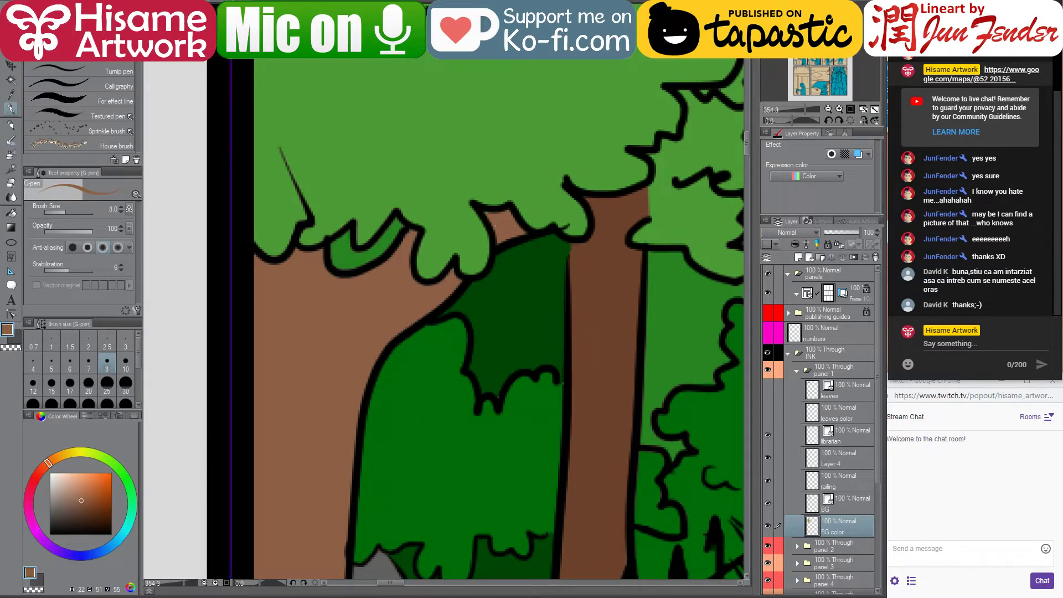
{"action": "scroll", "coordinate": [459, 255], "scroll_direction": "down", "scroll_amount": 2}
{"action": "left_click", "coordinate": [550, 270], "text": "alt"}
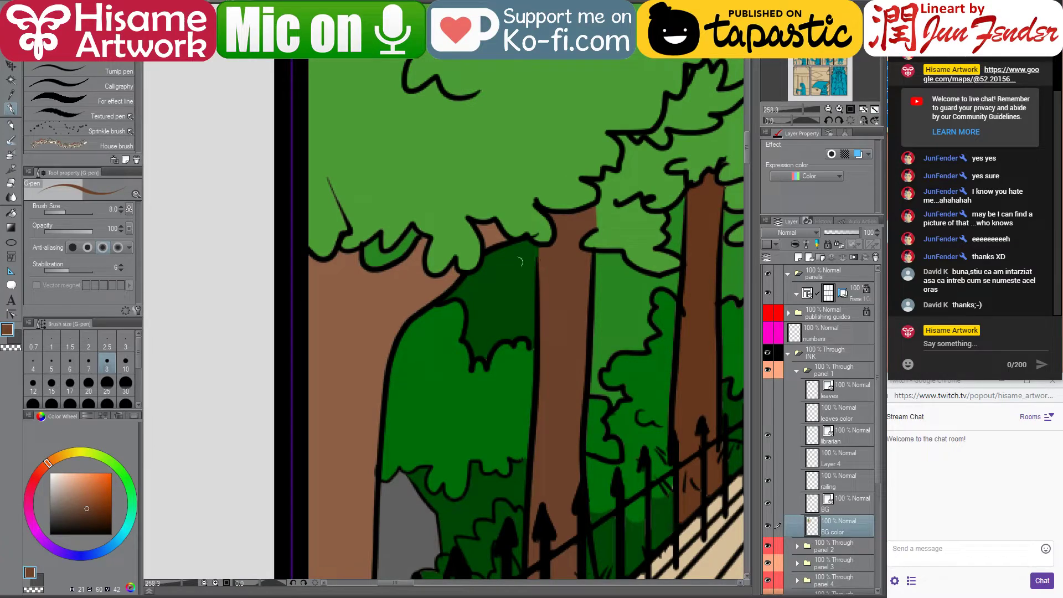
Review panel 1's colouring as a whole and switch to the finished page_106 for reference
{"action": "scroll", "coordinate": [521, 261], "scroll_direction": "down", "scroll_amount": 3}
{"action": "left_click_drag", "start_coordinate": [648, 269], "coordinate": [521, 263]}
{"action": "scroll", "coordinate": [334, 341], "scroll_direction": "up", "scroll_amount": 3}
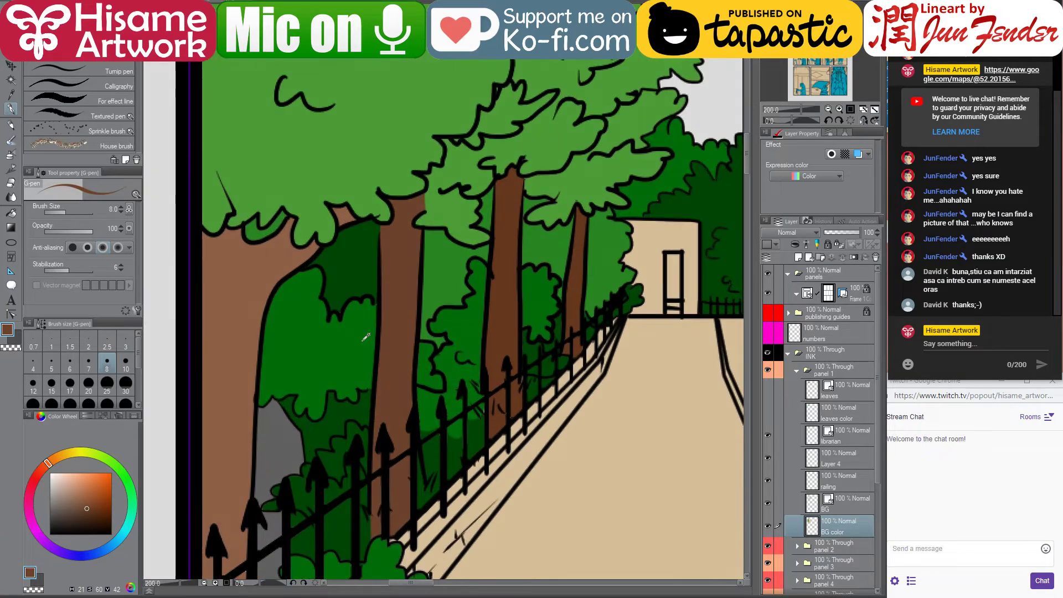
{"action": "scroll", "coordinate": [365, 337], "scroll_direction": "down", "scroll_amount": 2}
{"action": "scroll", "coordinate": [365, 337], "scroll_direction": "down", "scroll_amount": 2}
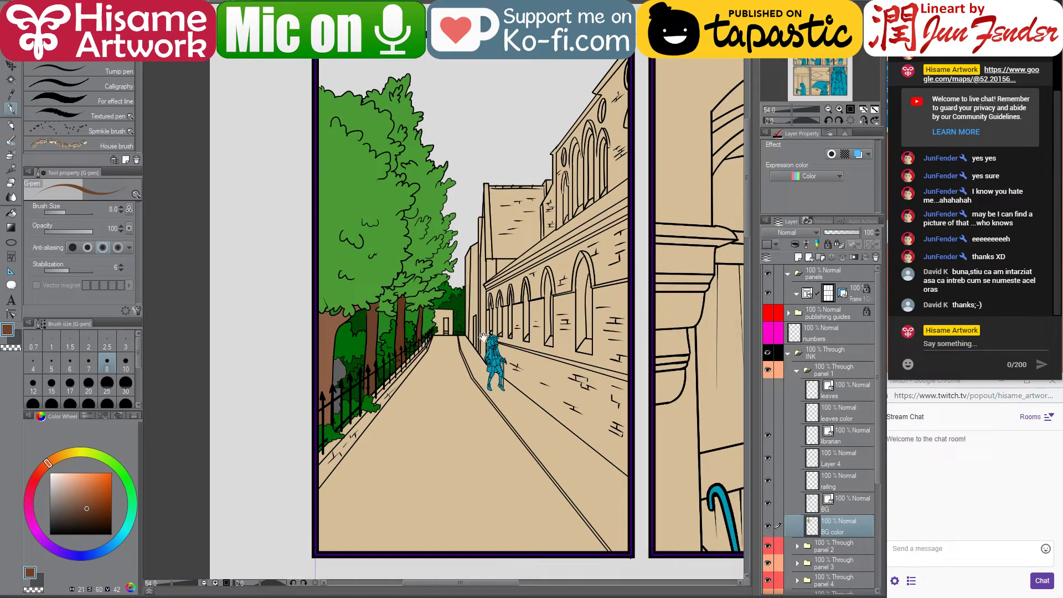
{"action": "left_click_drag", "start_coordinate": [483, 337], "coordinate": [422, 330]}
{"action": "left_click", "coordinate": [217, 3]}
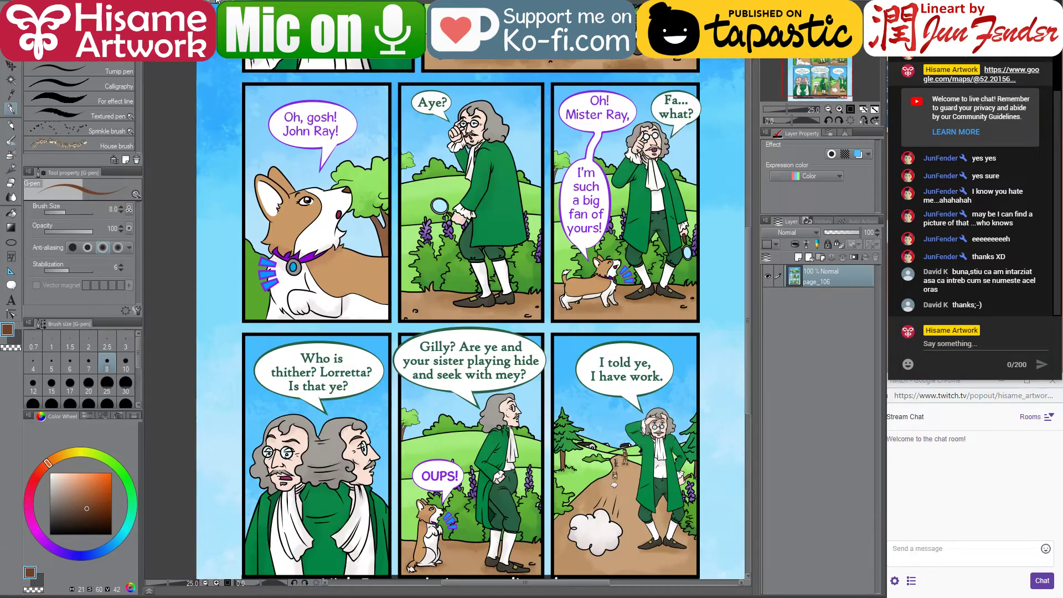
Open page_90.jpg from the chapter 4 folder as a colour reference and sample the golden yellow of its building walls
{"action": "key", "text": "alt+Tab"}
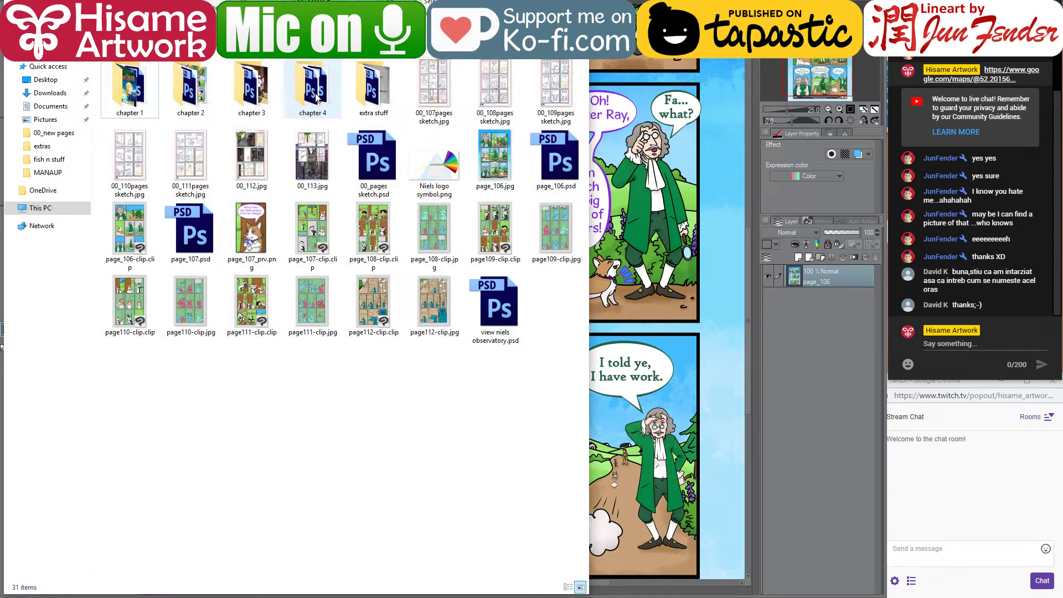
{"action": "double_click", "coordinate": [316, 97]}
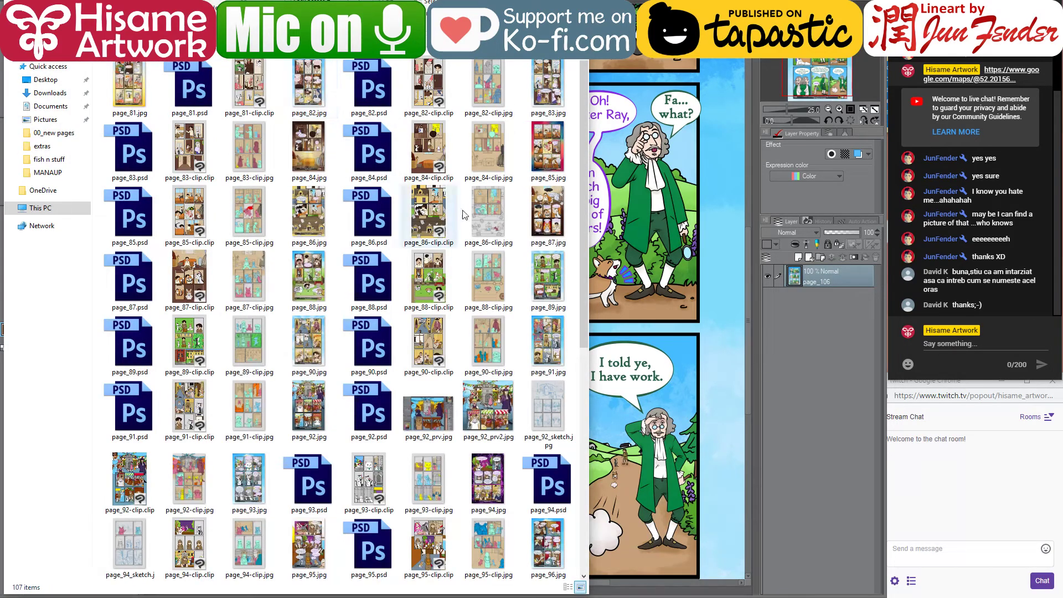
{"action": "scroll", "coordinate": [452, 390], "scroll_direction": "down", "scroll_amount": 2}
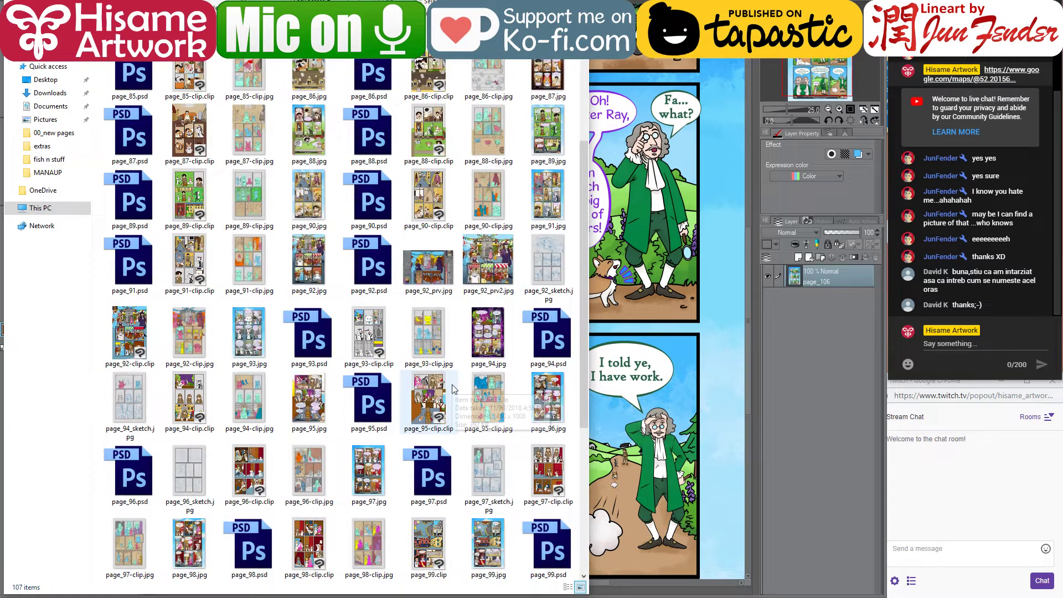
{"action": "scroll", "coordinate": [452, 389], "scroll_direction": "up", "scroll_amount": 2}
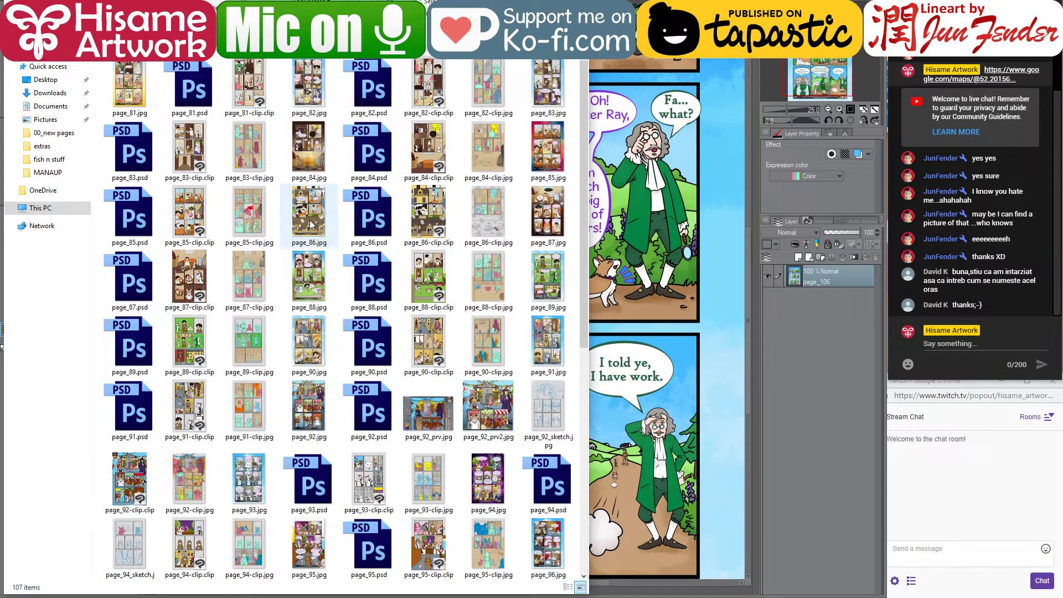
{"action": "left_click", "coordinate": [310, 350]}
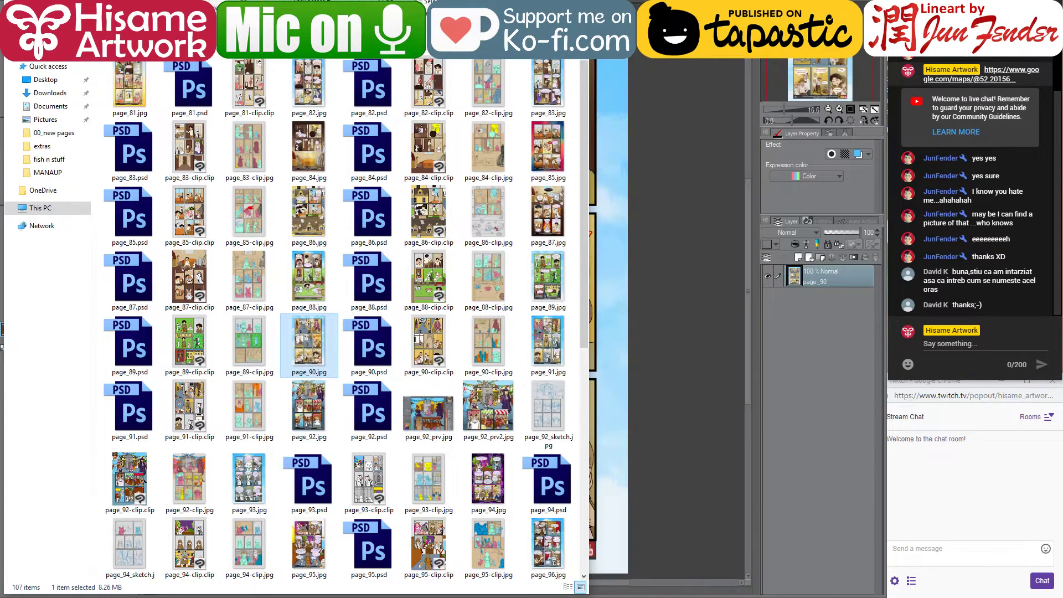
{"action": "scroll", "coordinate": [451, 185], "scroll_direction": "up", "scroll_amount": 1}
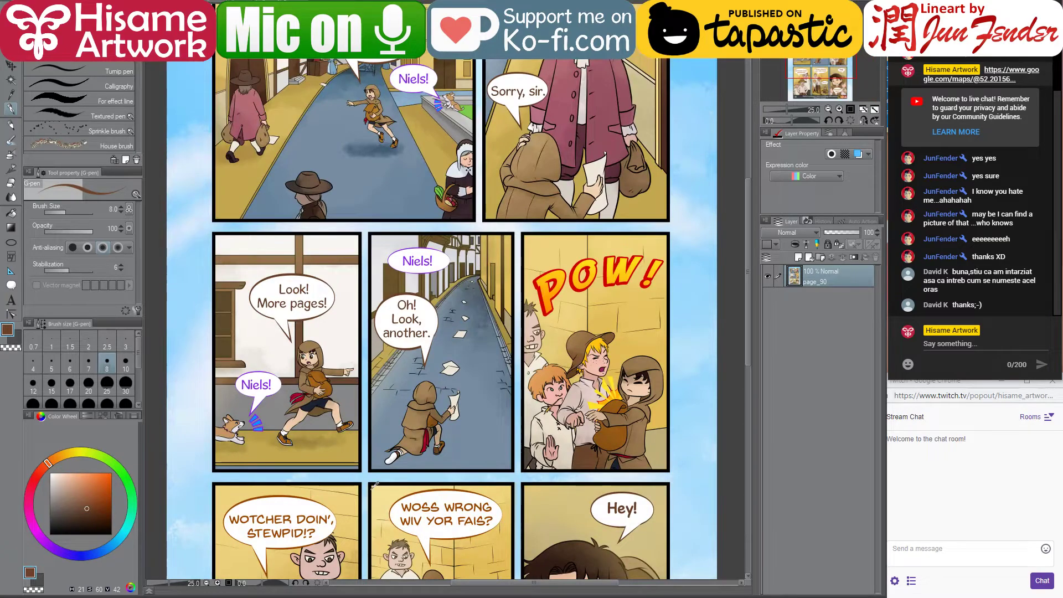
{"action": "scroll", "coordinate": [371, 486], "scroll_direction": "down", "scroll_amount": 2}
{"action": "right_click", "coordinate": [461, 561]}
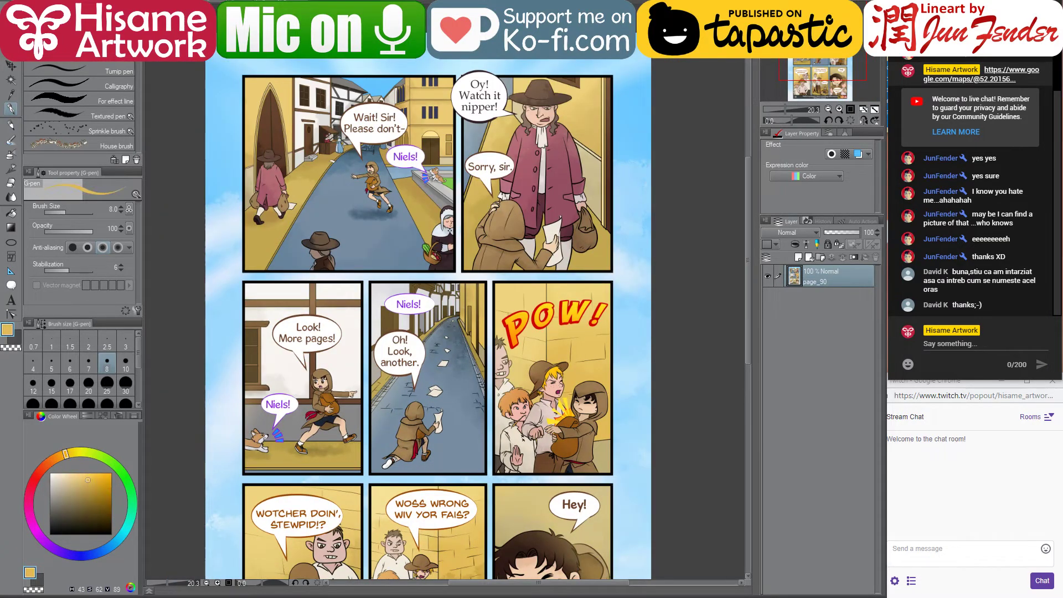
Switch to the Street View photo of the church and examine its stonework, then return to comic page 112
{"action": "key", "text": "ctrl+Tab"}
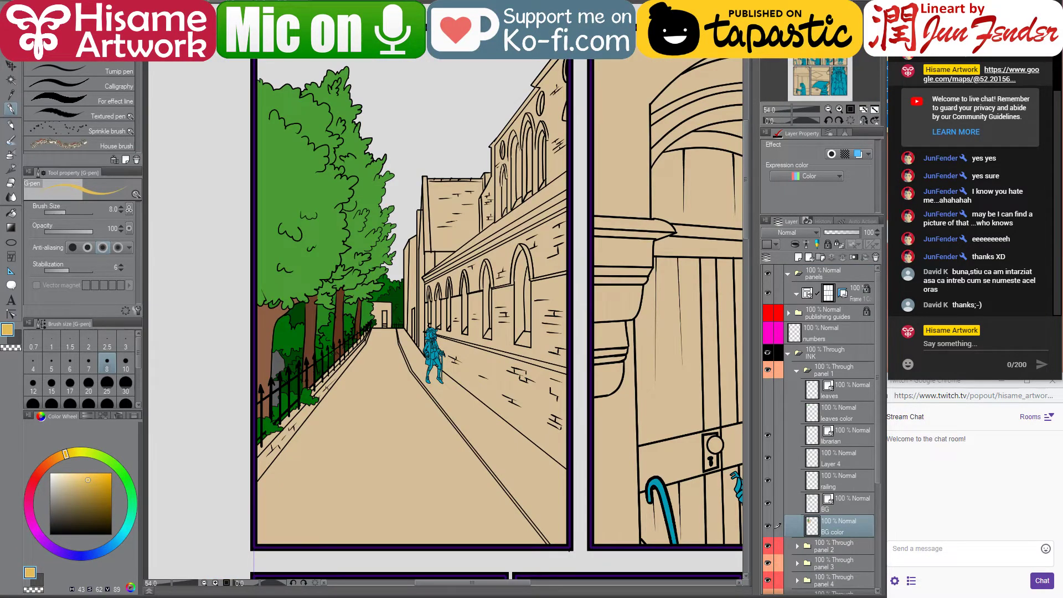
{"action": "key", "text": "alt+Tab"}
{"action": "key", "text": "ctrl+Tab"}
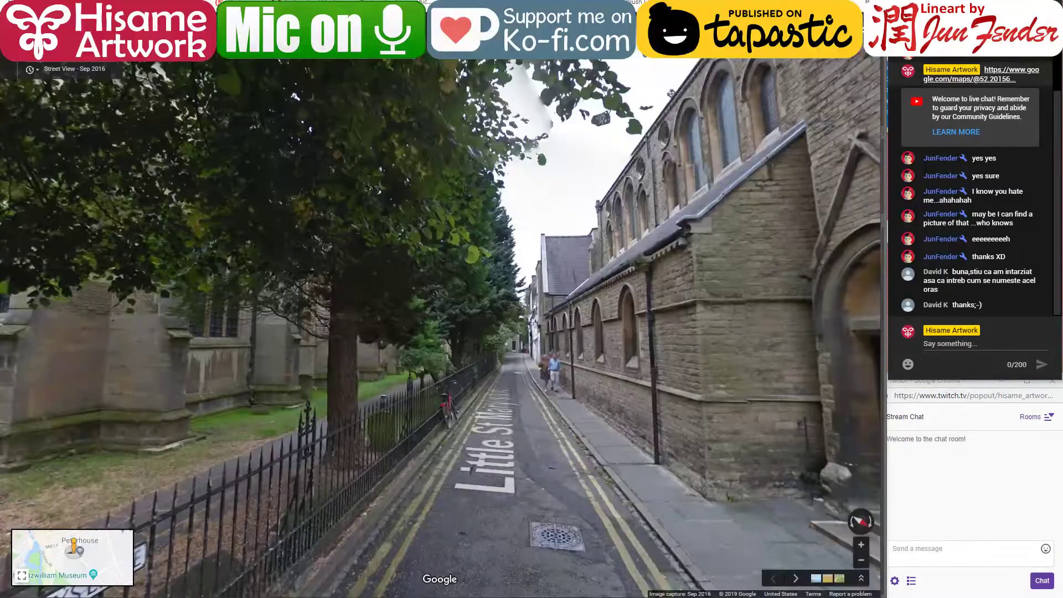
{"action": "left_click_drag", "start_coordinate": [670, 330], "coordinate": [679, 97]}
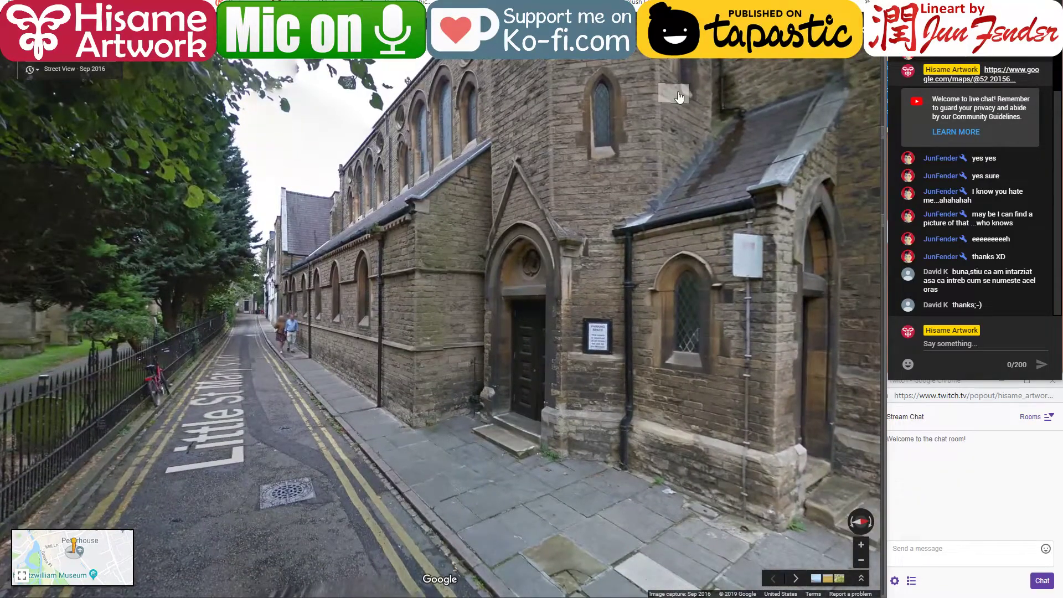
{"action": "key", "text": "alt+Tab"}
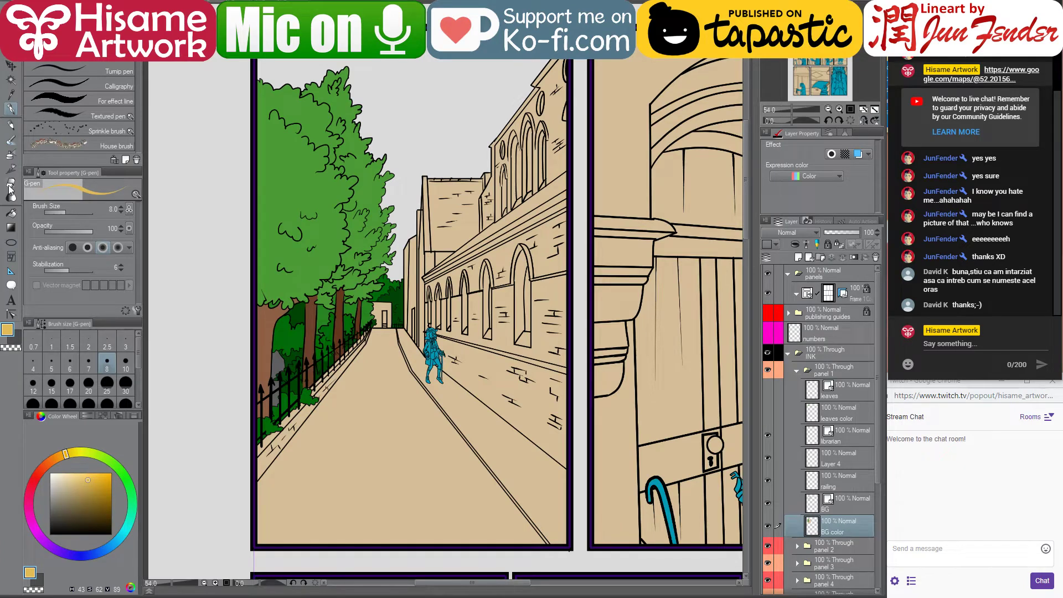
Hide the librarian figure in panel 1 and fill the church's lower wall and arched-window wall with the sampled golden yellow
{"action": "left_click", "coordinate": [11, 212]}
{"action": "scroll", "coordinate": [449, 294], "scroll_direction": "up", "scroll_amount": 2}
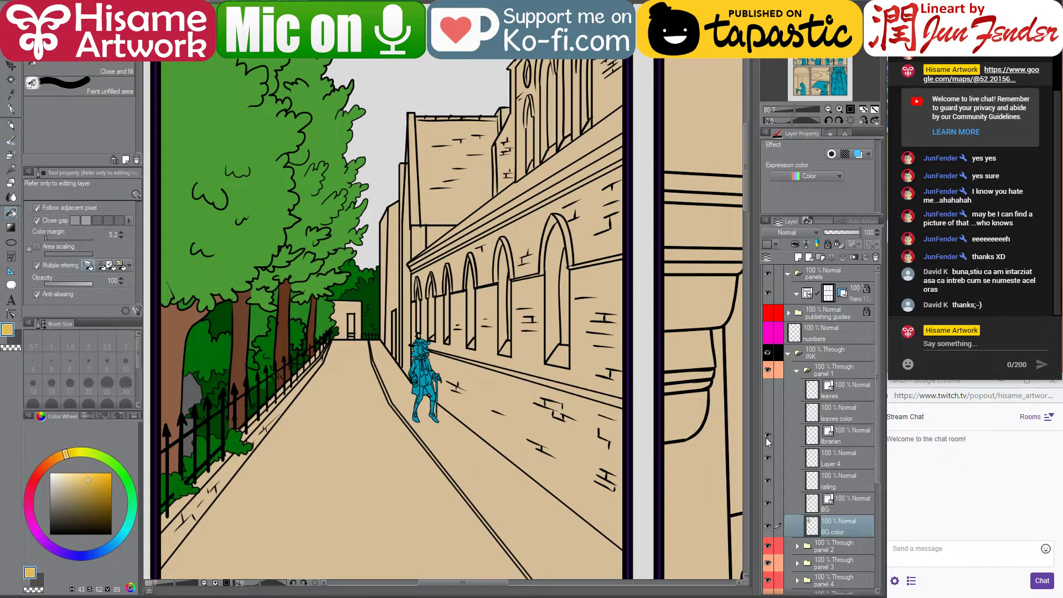
{"action": "left_click", "coordinate": [770, 461]}
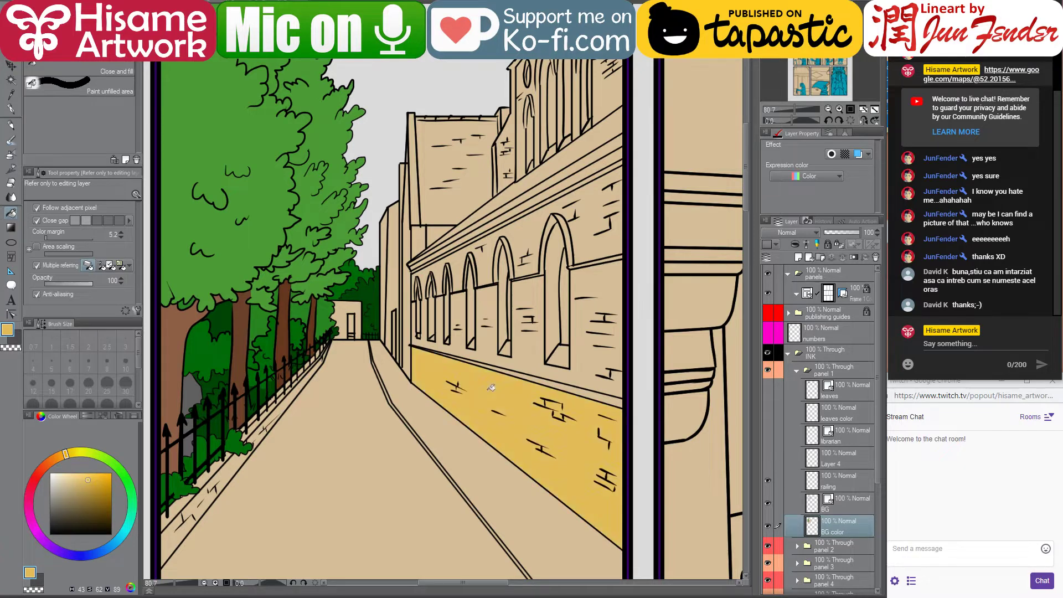
{"action": "left_click_drag", "start_coordinate": [486, 391], "coordinate": [447, 391]}
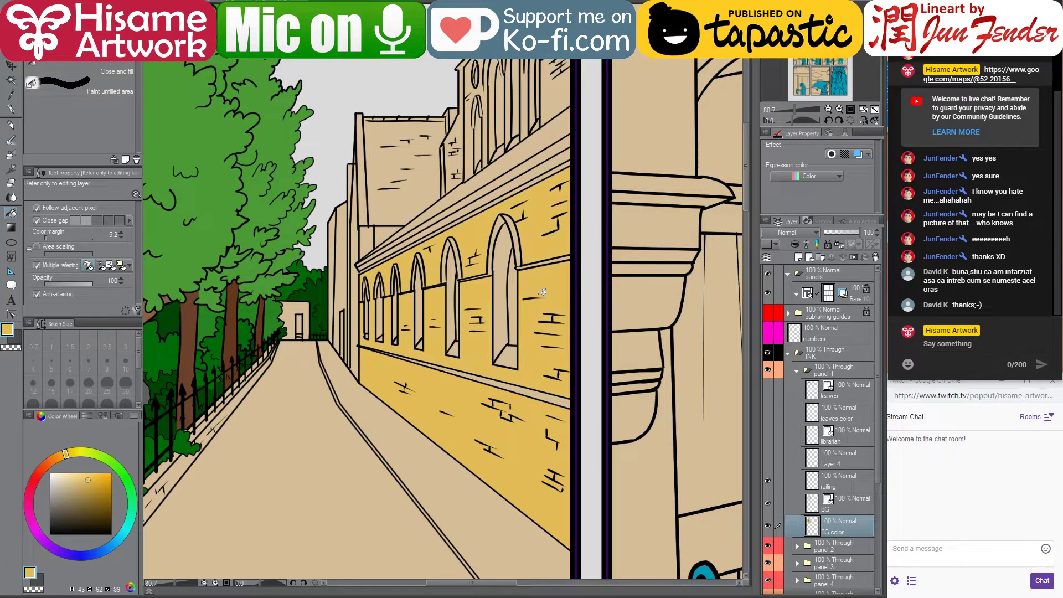
Sample a muted beige (H 46, S 37, V 75) from page_90 and fill the church's lower wall and the ledge above it
{"action": "left_click", "coordinate": [355, 40]}
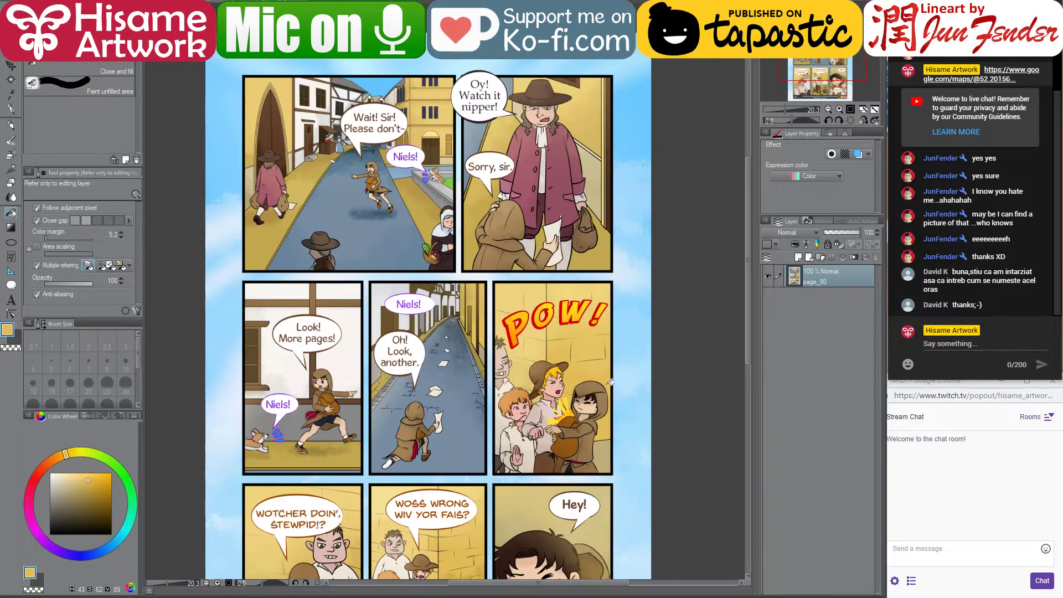
{"action": "left_click", "coordinate": [509, 328], "text": "alt"}
{"action": "key", "text": "ctrl+Tab"}
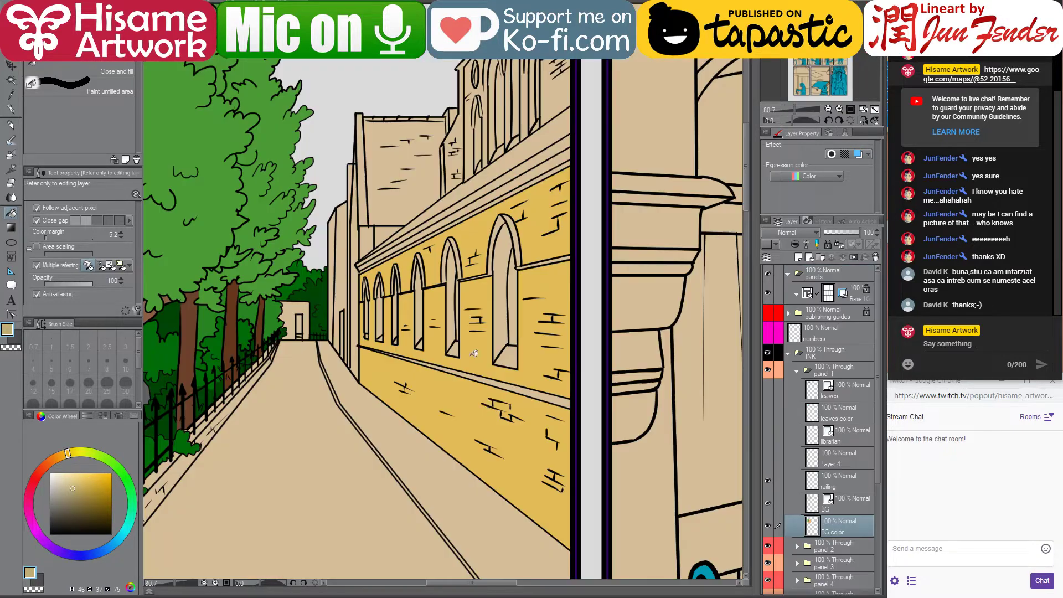
{"action": "left_click", "coordinate": [478, 402]}
{"action": "scroll", "coordinate": [475, 395], "scroll_direction": "up", "scroll_amount": 4}
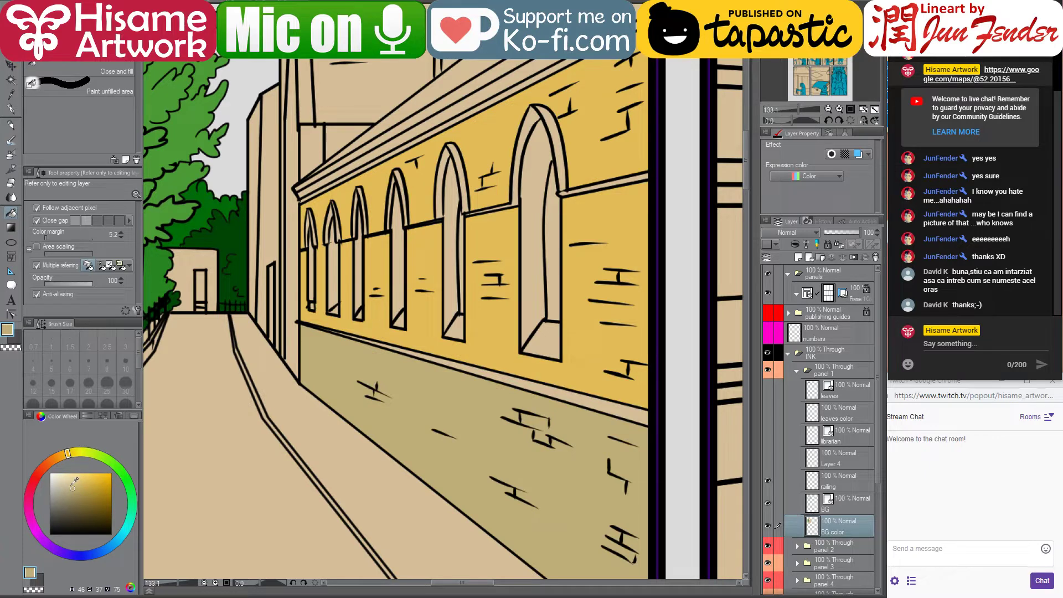
{"action": "left_click", "coordinate": [471, 364]}
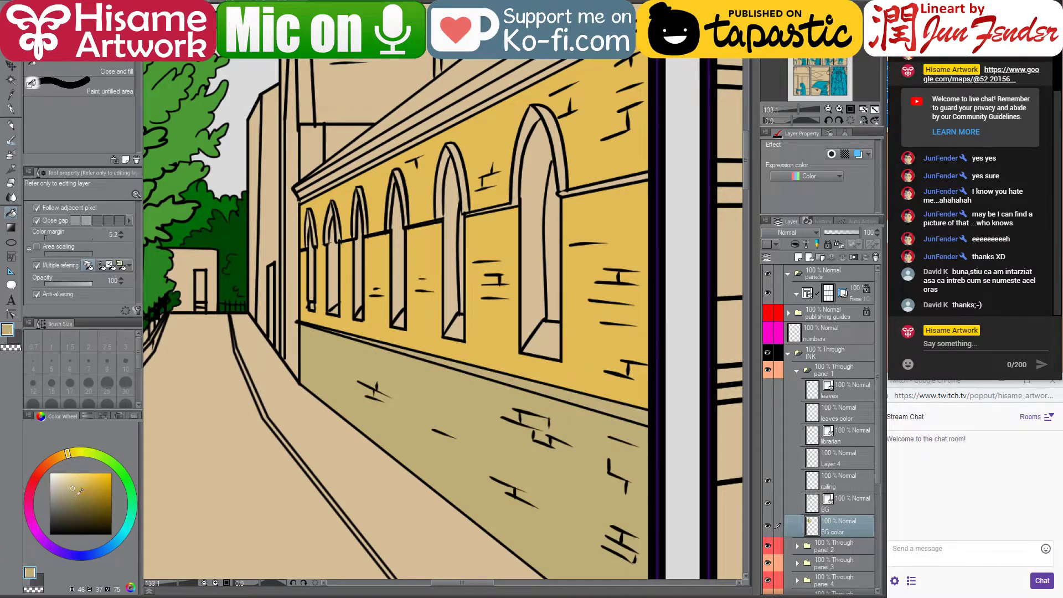
Refill the church's lower wall in a darker khaki (H 46, S 41, V 61)
{"action": "left_click", "coordinate": [75, 497]}
{"action": "left_click", "coordinate": [512, 419]}
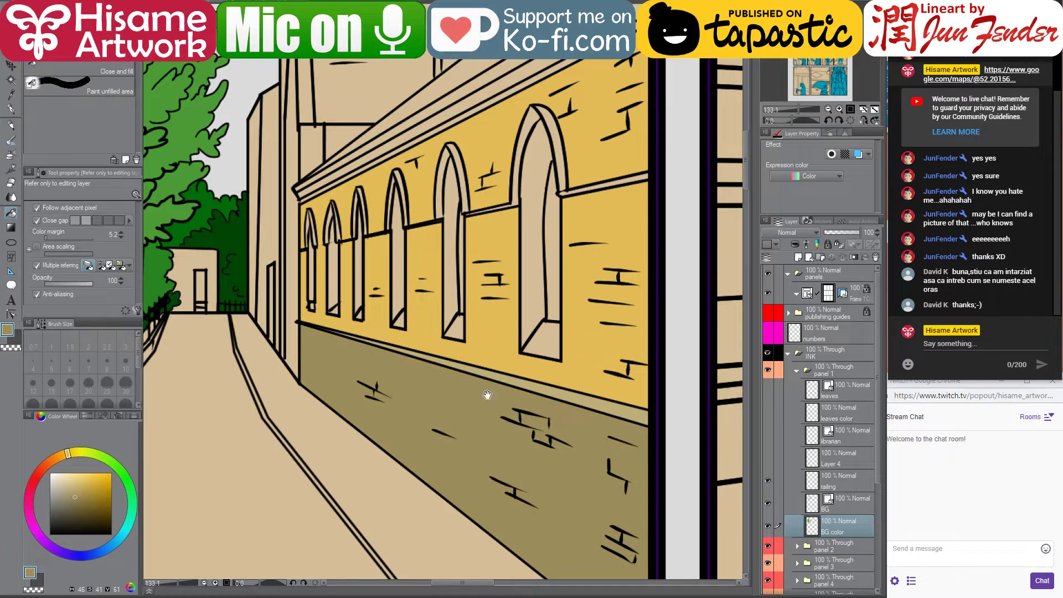
Examine the Street View church photo and page_90 again as colour references for the roofs and upper walls
{"action": "left_click_drag", "start_coordinate": [487, 394], "coordinate": [402, 492]}
{"action": "scroll", "coordinate": [462, 324], "scroll_direction": "up", "scroll_amount": 2}
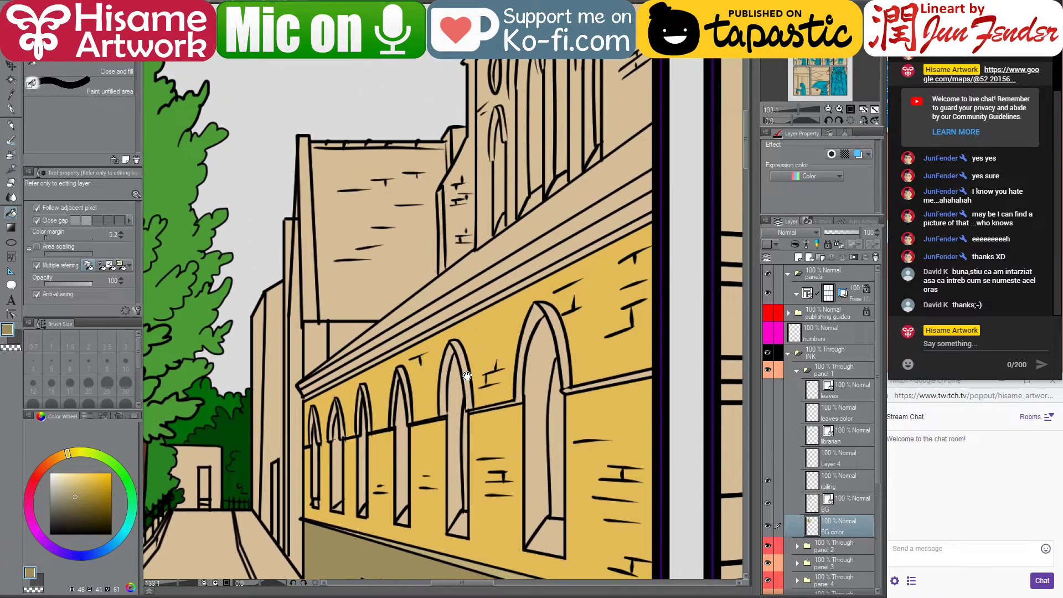
{"action": "key", "text": "alt+Tab"}
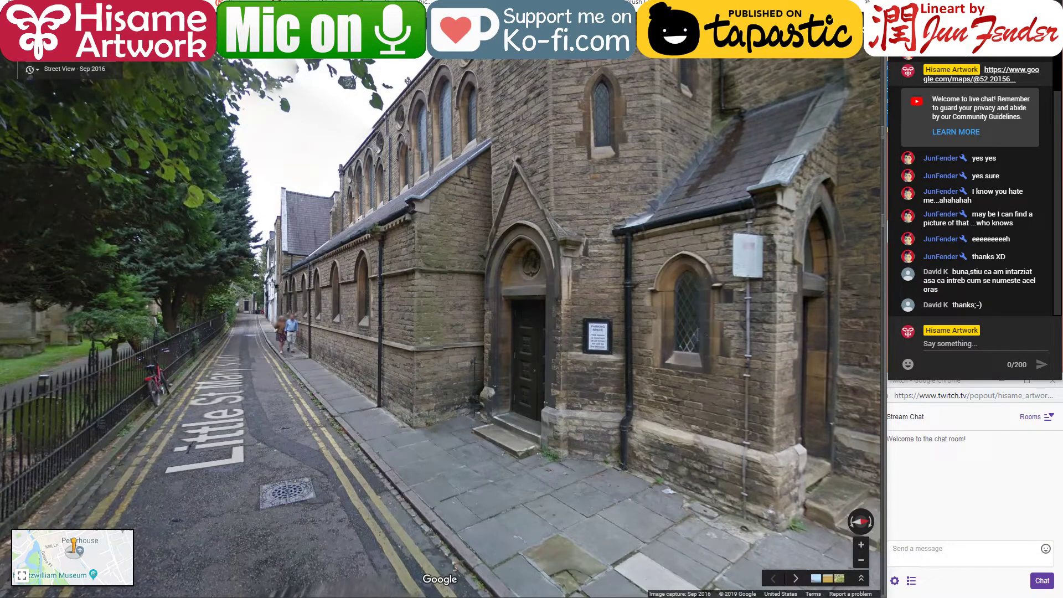
{"action": "key", "text": "alt+Tab"}
{"action": "left_click_drag", "start_coordinate": [578, 311], "coordinate": [477, 112]}
{"action": "key", "text": "ctrl+Tab"}
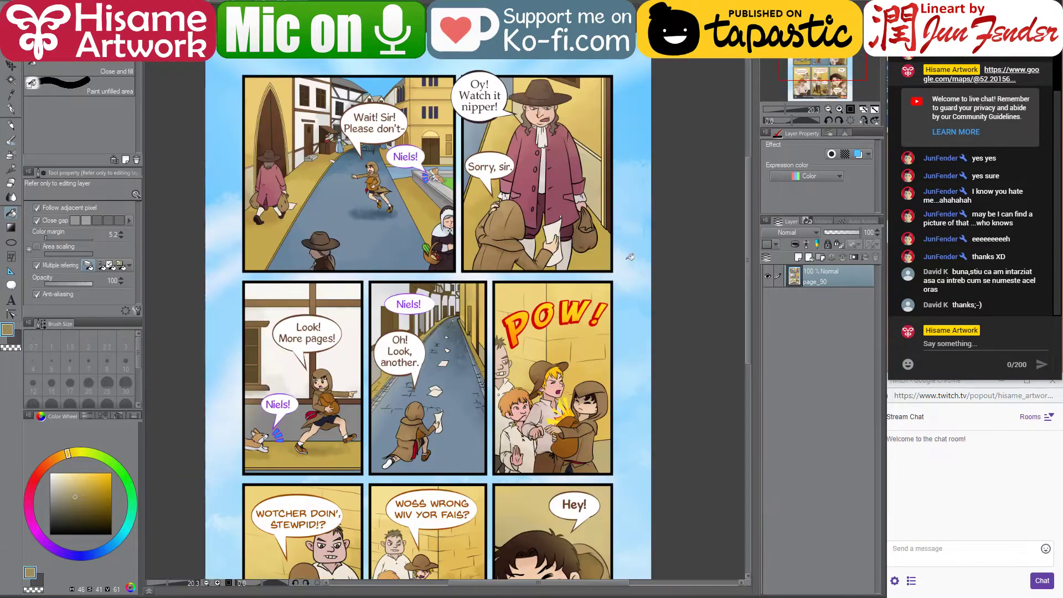
{"action": "scroll", "coordinate": [405, 243], "scroll_direction": "down", "scroll_amount": 2}
{"action": "scroll", "coordinate": [347, 360], "scroll_direction": "up", "scroll_amount": 1}
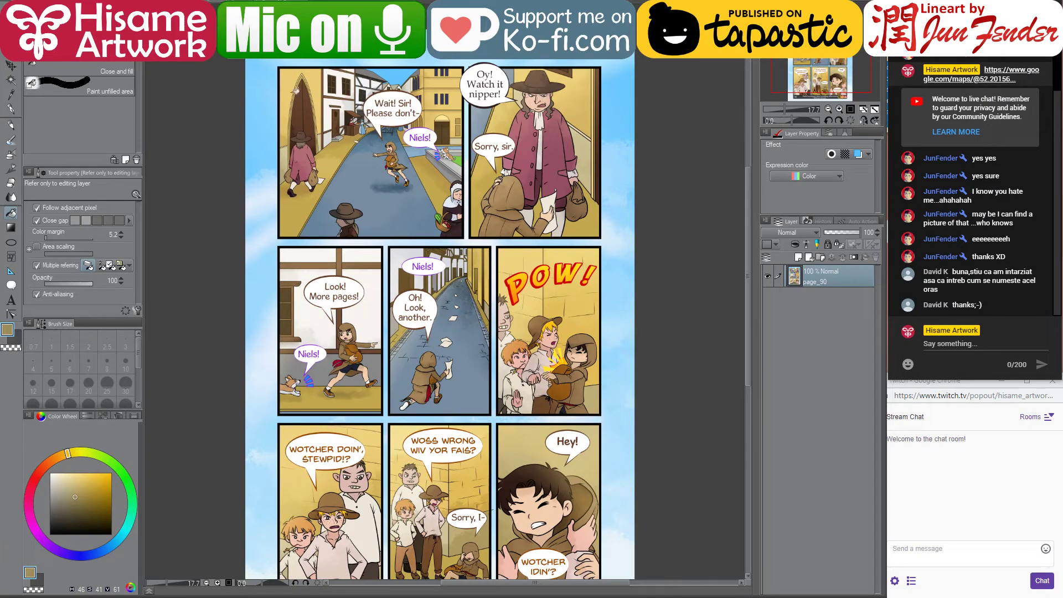
{"action": "key", "text": "ctrl+Tab"}
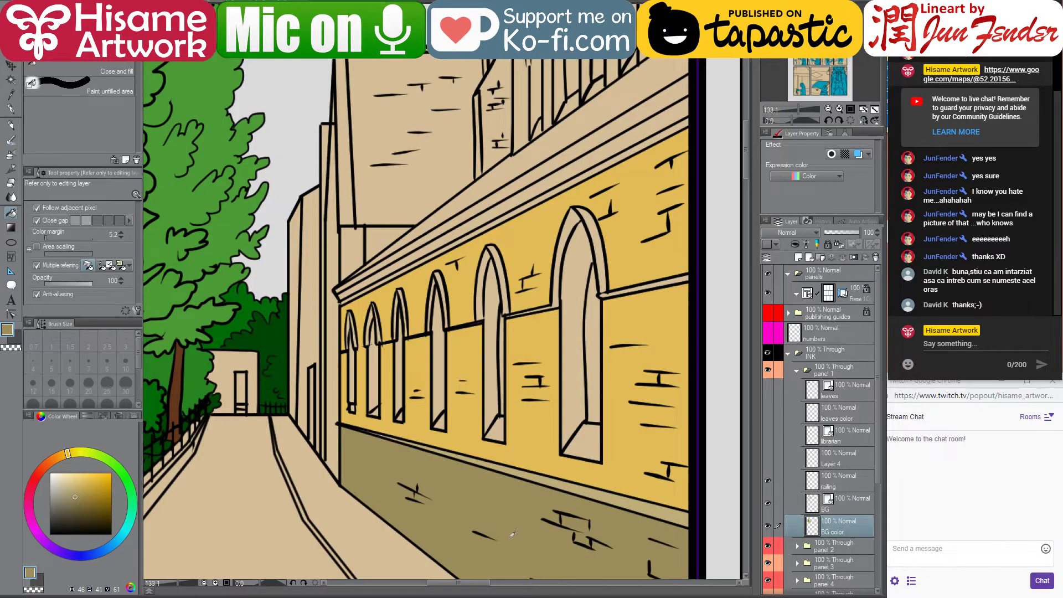
Fill the church's long sloping roof and the far building's roof in dark brown (H 46, S 47, V 30)
{"action": "left_click", "coordinate": [79, 515]}
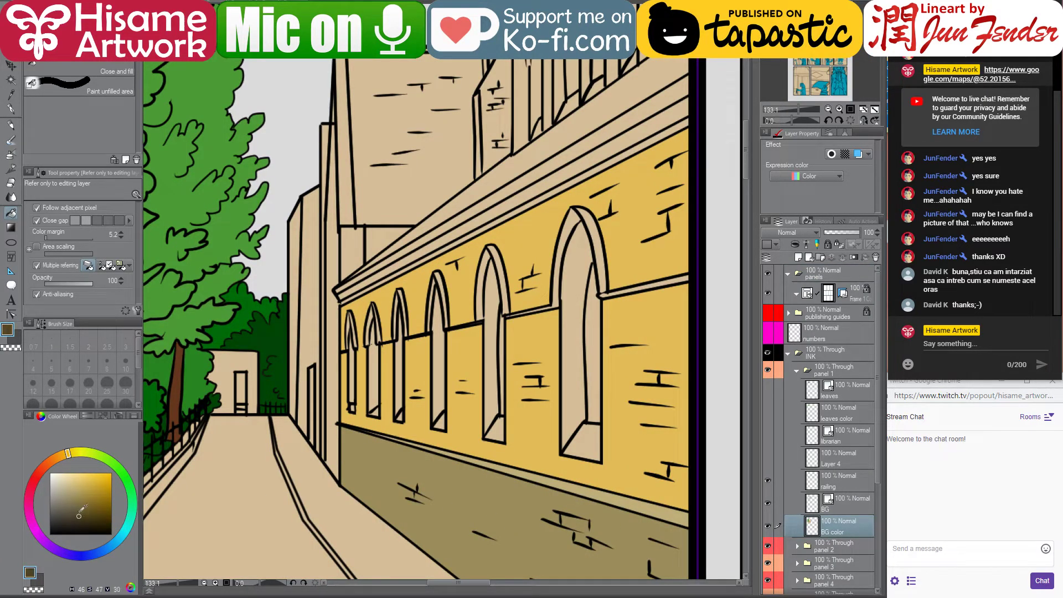
{"action": "left_click", "coordinate": [570, 131]}
{"action": "left_click_drag", "start_coordinate": [587, 124], "coordinate": [581, 171]}
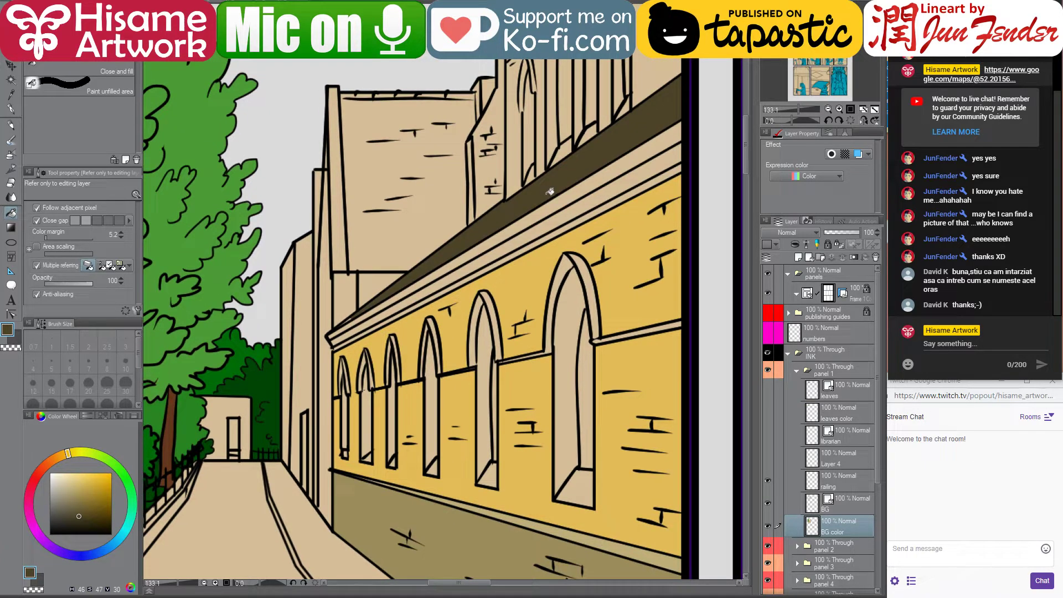
{"action": "left_click", "coordinate": [371, 163]}
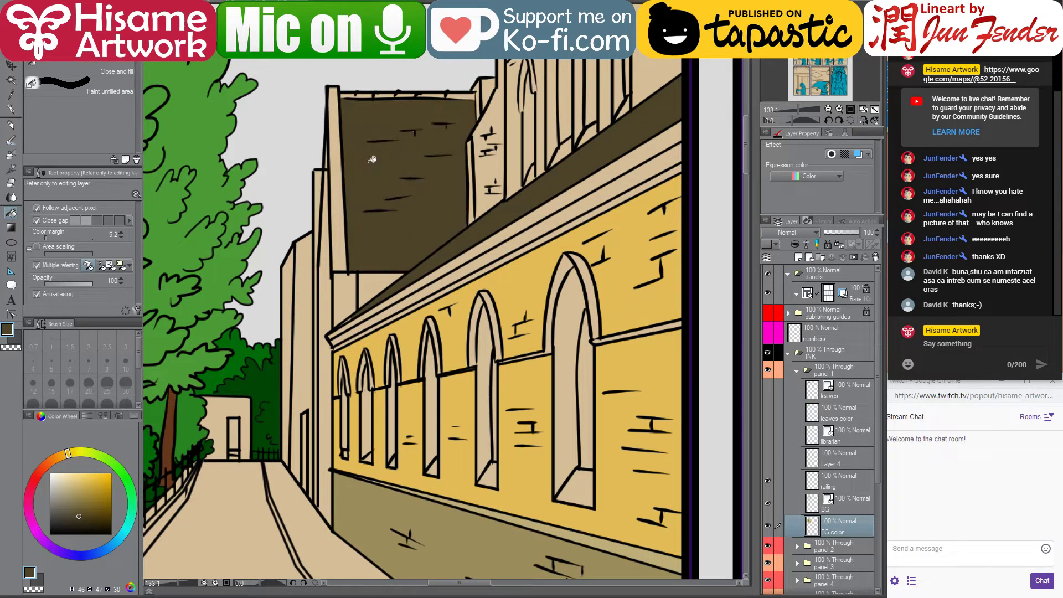
{"action": "left_click_drag", "start_coordinate": [519, 98], "coordinate": [530, 158]}
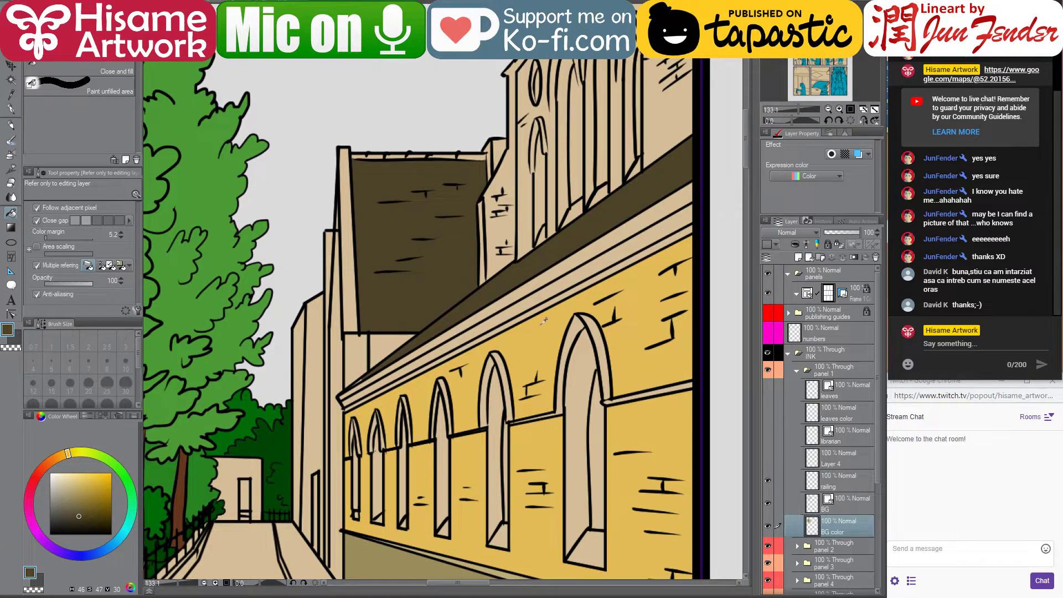
Fill the church's upper window wall in the existing golden yellow and its brick side wall in khaki (H 46, S 41, V 61)
{"action": "left_click", "coordinate": [541, 300], "text": "alt"}
{"action": "left_click", "coordinate": [527, 177]}
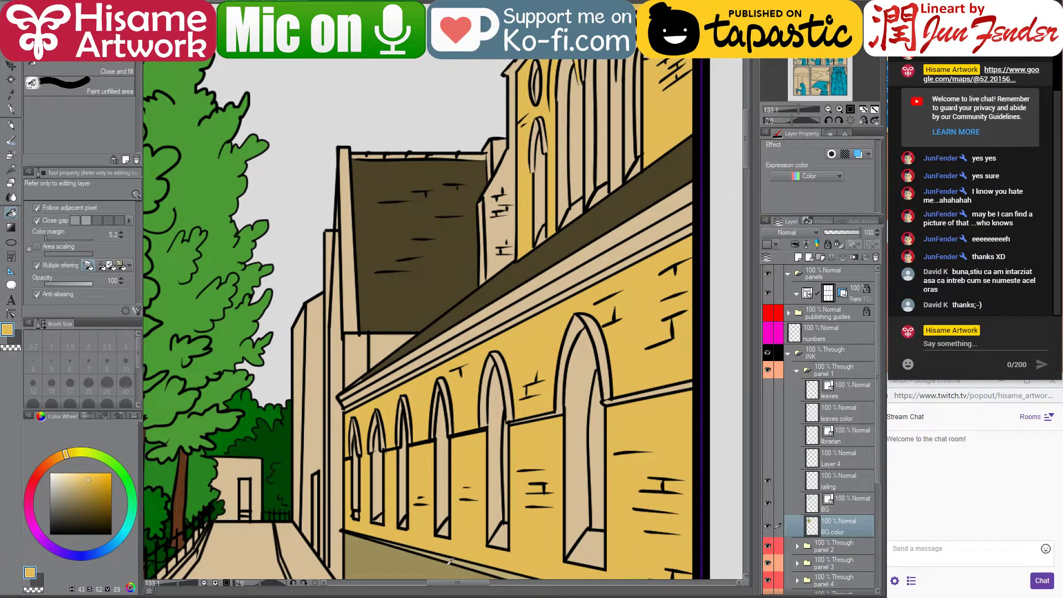
{"action": "left_click", "coordinate": [412, 563], "text": "alt"}
{"action": "left_click", "coordinate": [498, 225]}
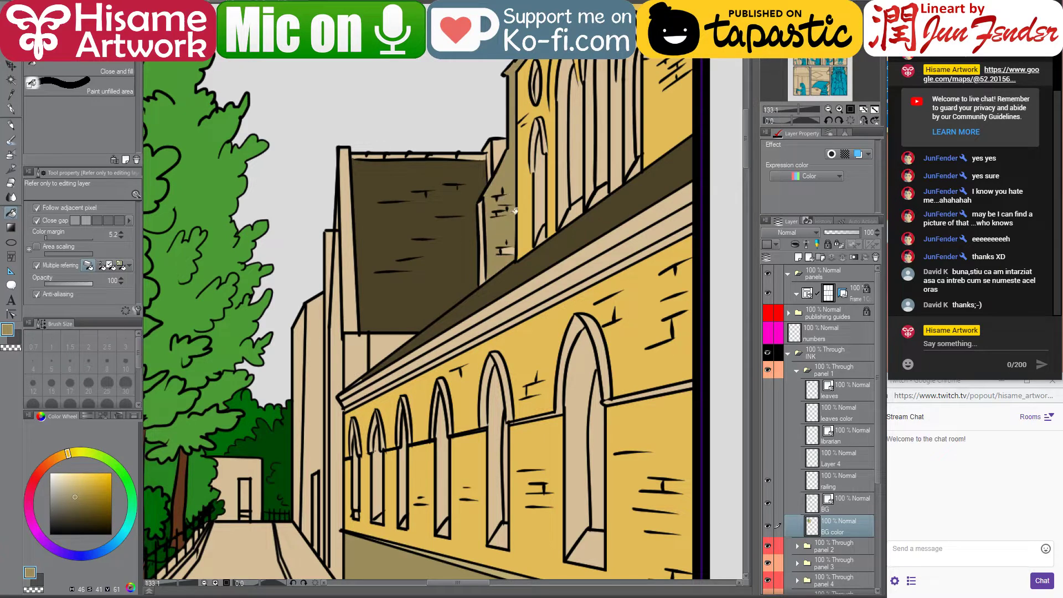
Sample the ledge's muted beige and fill the narrow strip between the far roof and the brick side wall
{"action": "left_click_drag", "start_coordinate": [540, 212], "coordinate": [551, 151]}
{"action": "left_click", "coordinate": [560, 520], "text": "alt"}
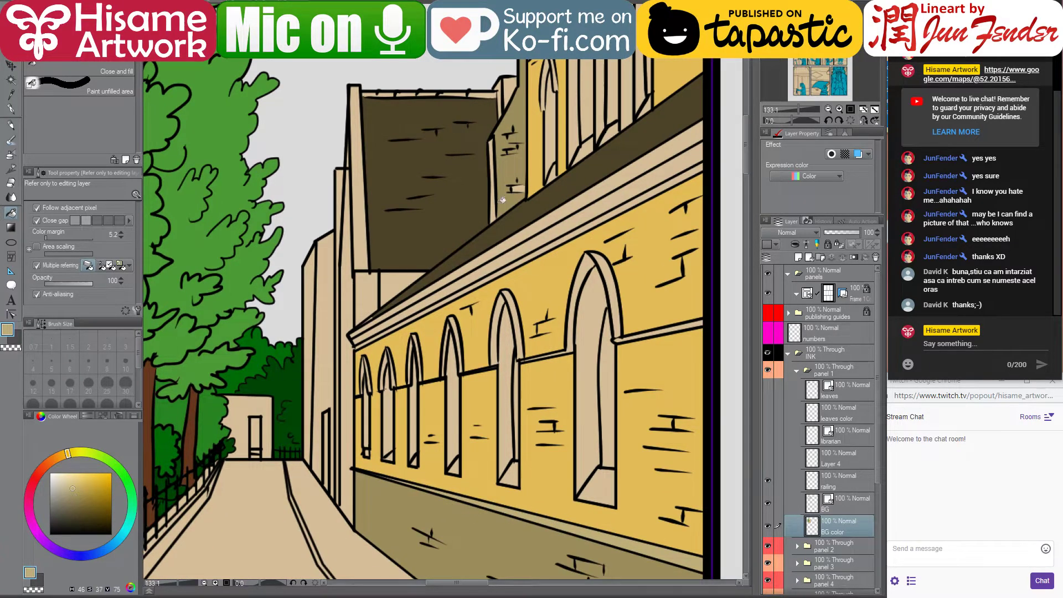
{"action": "left_click", "coordinate": [499, 155]}
{"action": "left_click_drag", "start_coordinate": [501, 85], "coordinate": [476, 180]}
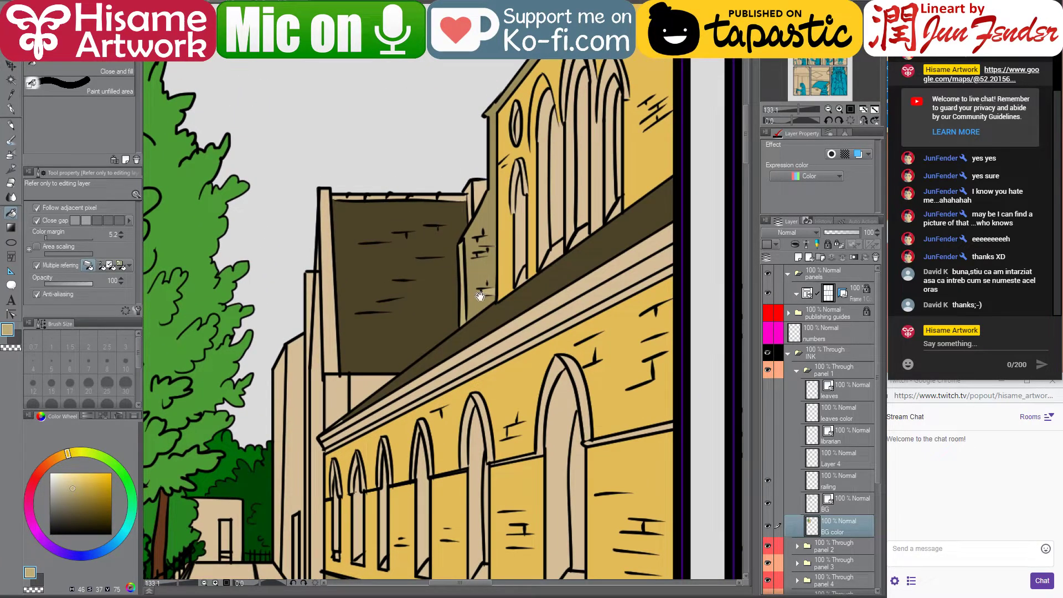
{"action": "left_click_drag", "start_coordinate": [480, 296], "coordinate": [519, 202]}
Paint the unfilled tip of the church's sloping roof with the G-pen at size 6 in the roof's dark brown
{"action": "scroll", "coordinate": [394, 325], "scroll_direction": "up", "scroll_amount": 2}
{"action": "scroll", "coordinate": [370, 321], "scroll_direction": "up", "scroll_amount": 1}
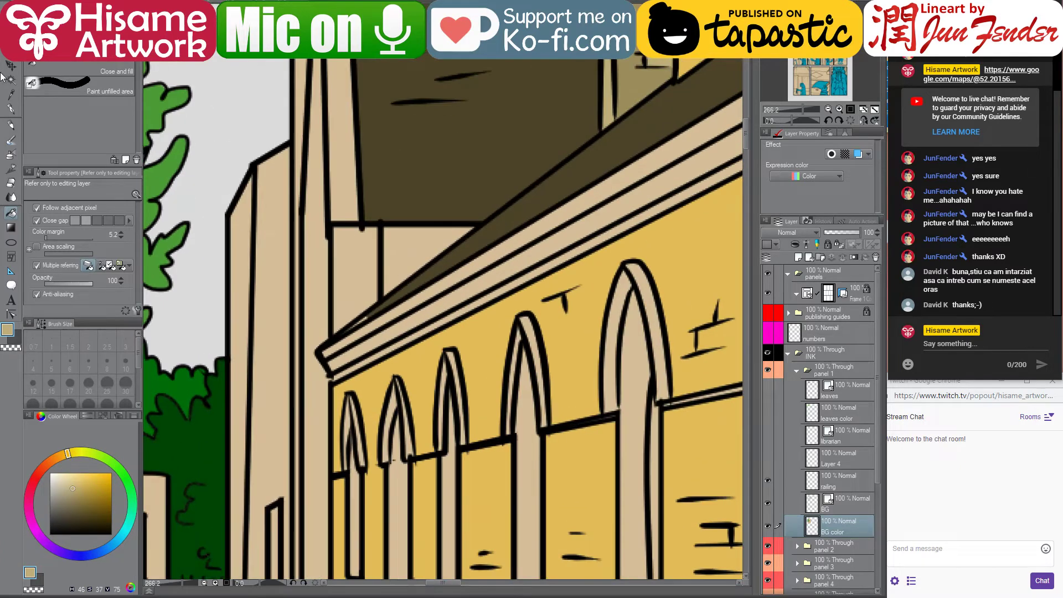
{"action": "left_click", "coordinate": [11, 109]}
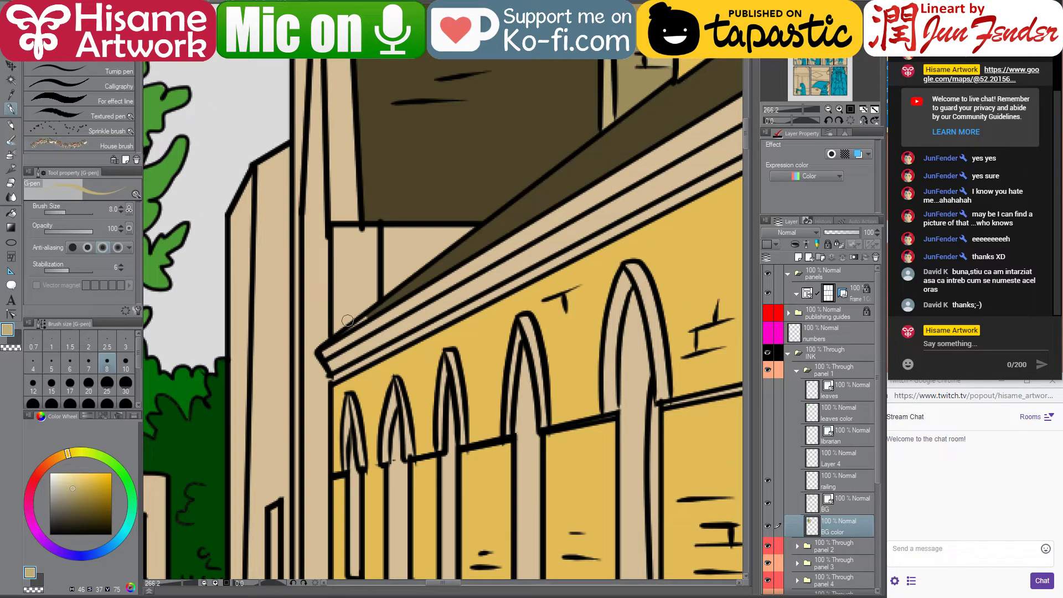
{"action": "key", "text": "bracketleft"}
{"action": "key", "text": "bracketleft"}
{"action": "mouse_move", "coordinate": [371, 316]}
{"action": "left_mouse_down"}
{"action": "mouse_move", "coordinate": [349, 332]}
{"action": "mouse_move", "coordinate": [378, 307]}
{"action": "left_mouse_up"}
{"action": "left_click", "coordinate": [393, 295], "text": "alt"}
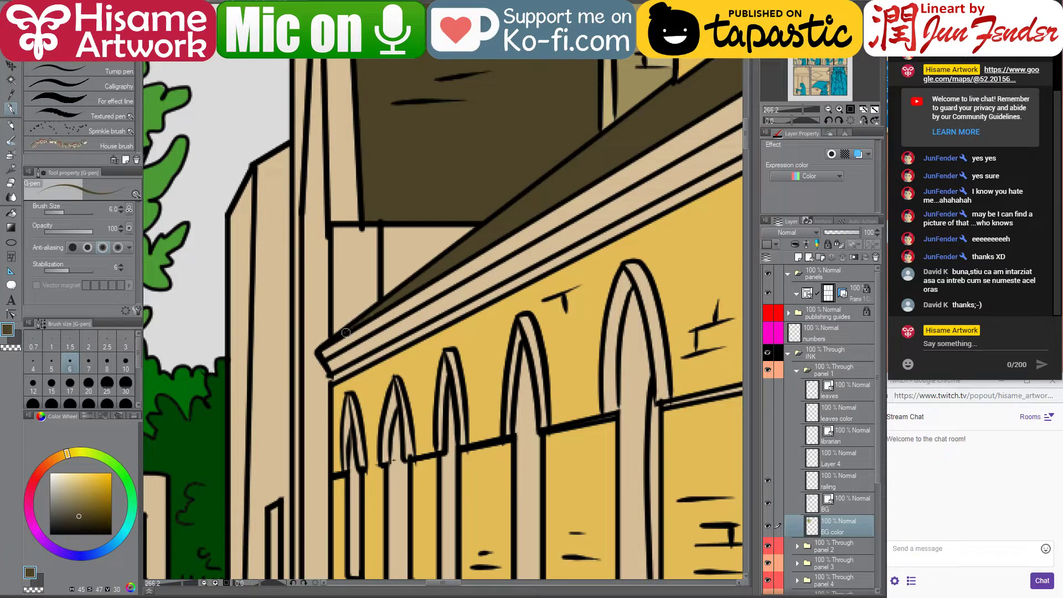
Pull back the overshooting end of the far roof's edge line on the BG ink layer with the Control point tool
{"action": "scroll", "coordinate": [310, 394], "scroll_direction": "down", "scroll_amount": 3}
{"action": "scroll", "coordinate": [303, 349], "scroll_direction": "up", "scroll_amount": 3}
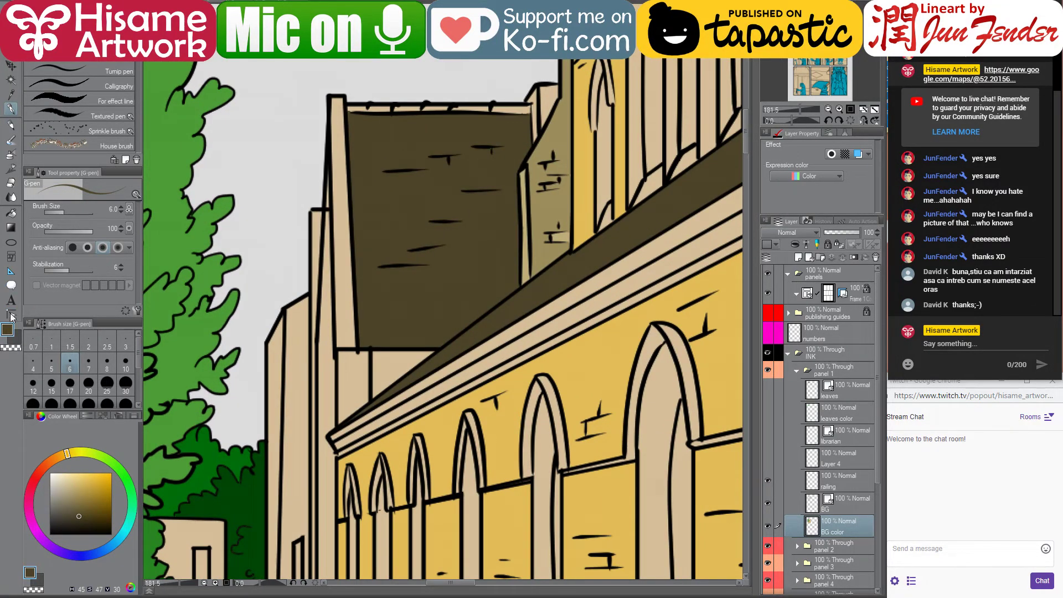
{"action": "left_click", "coordinate": [11, 316]}
{"action": "scroll", "coordinate": [350, 354], "scroll_direction": "up", "scroll_amount": 4}
{"action": "left_click", "coordinate": [370, 354]}
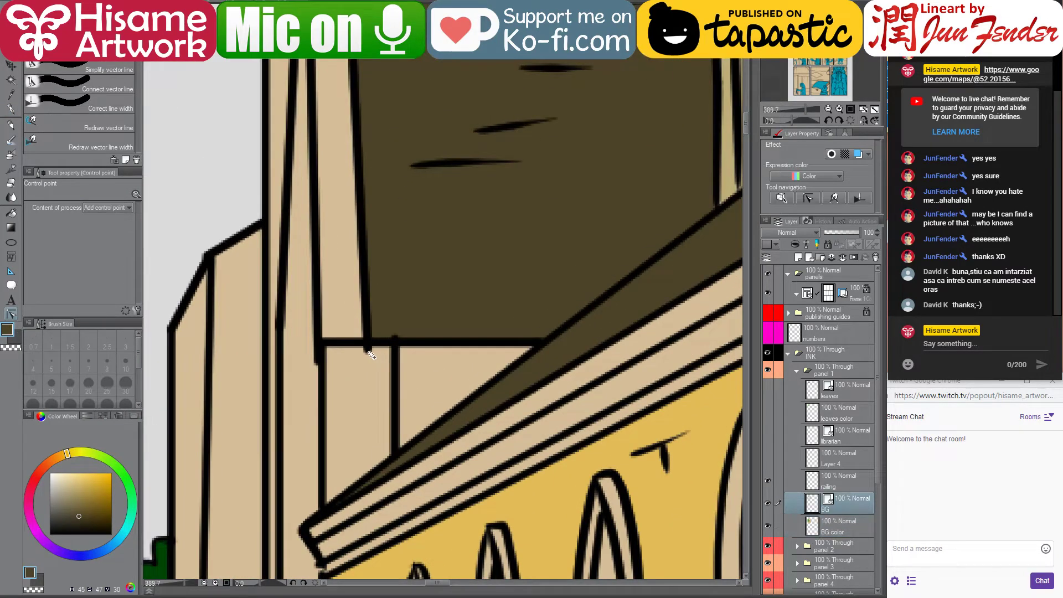
{"action": "left_click_drag", "start_coordinate": [369, 350], "coordinate": [370, 344]}
{"action": "scroll", "coordinate": [369, 344], "scroll_direction": "down", "scroll_amount": 3}
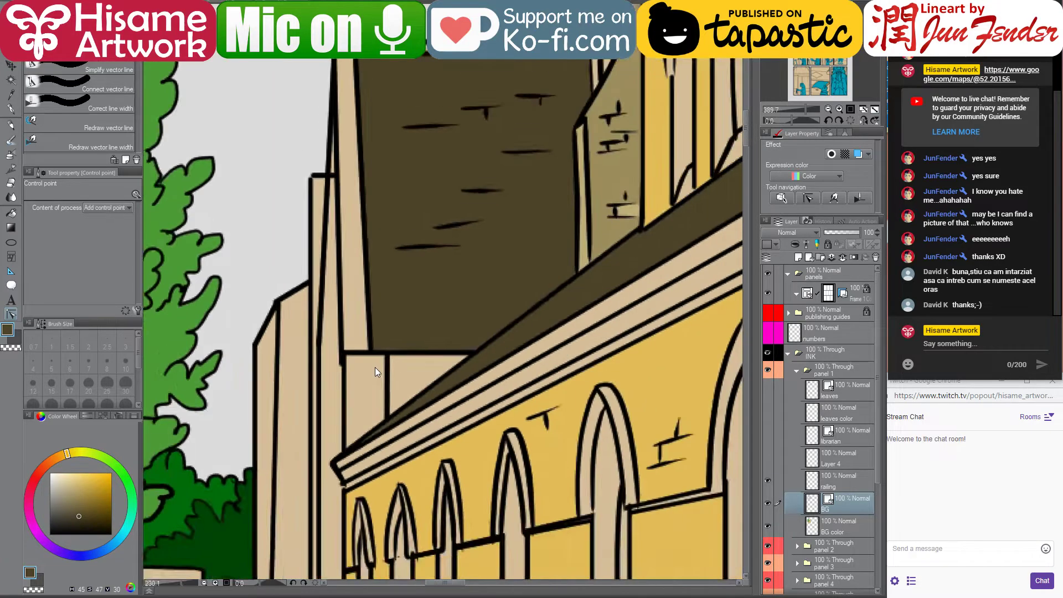
{"action": "scroll", "coordinate": [374, 367], "scroll_direction": "down", "scroll_amount": 3}
{"action": "left_click_drag", "start_coordinate": [640, 207], "coordinate": [596, 234]}
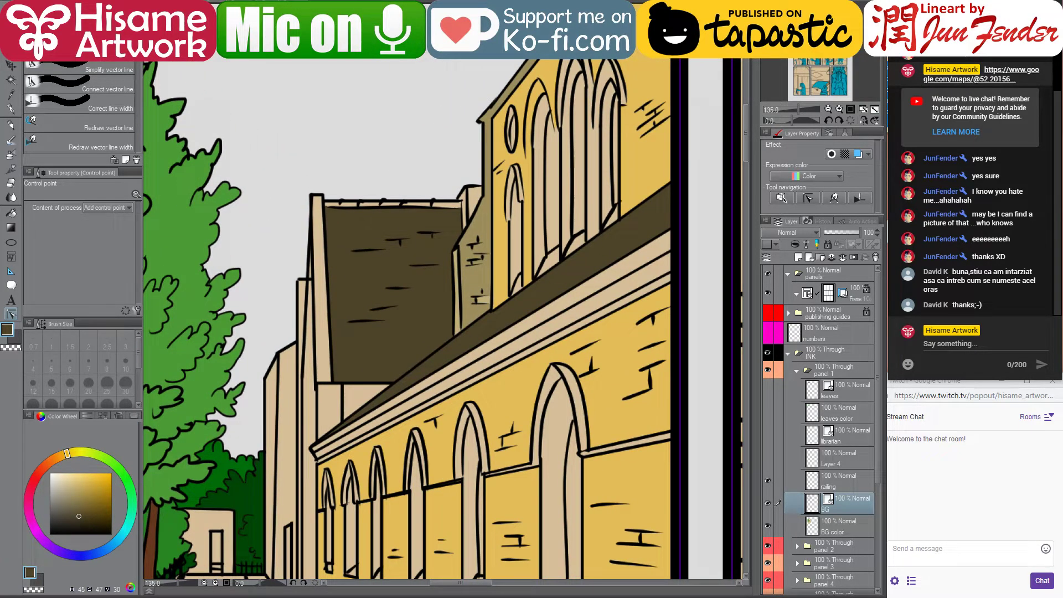
Switch to the browser and try to search YouTube for the Objectivity channel in a new tab
{"action": "key", "text": "alt+Tab"}
{"action": "key", "text": "ctrl+Tab"}
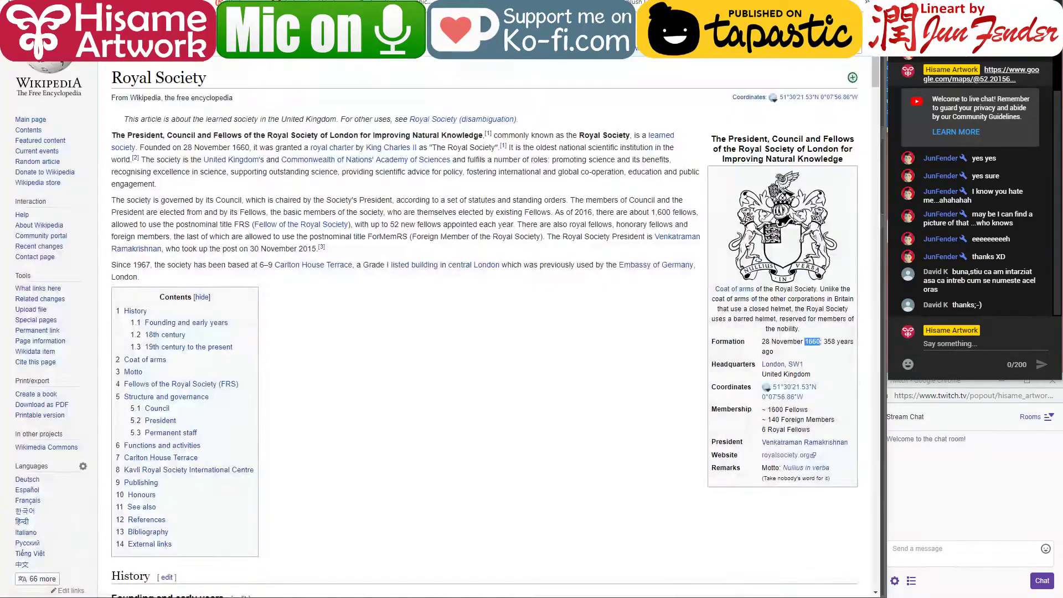
{"action": "key", "text": "ctrl+t"}
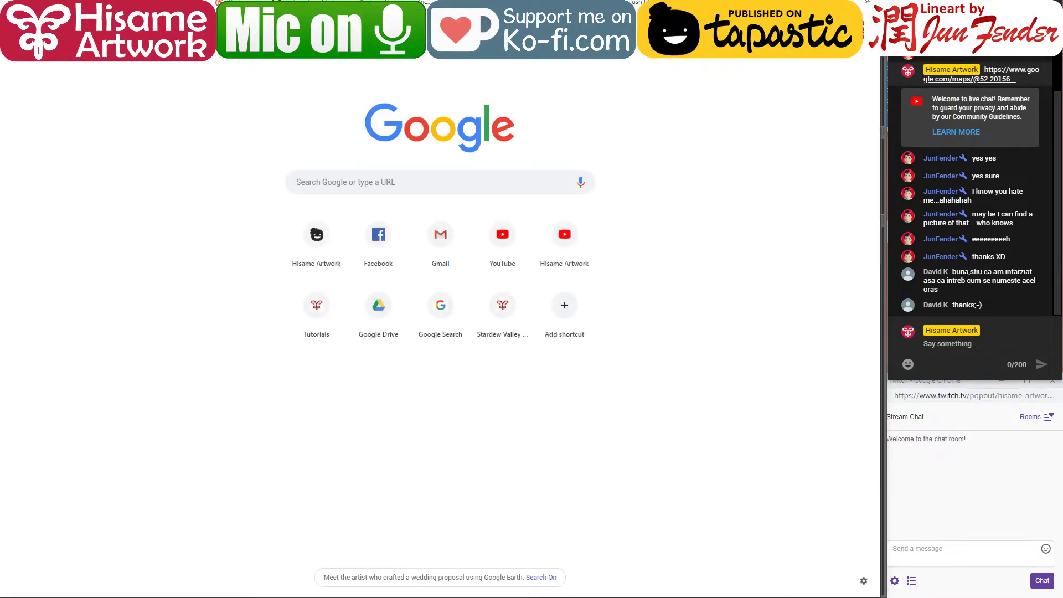
{"action": "type", "text": "you"}
{"action": "key", "text": "Return"}
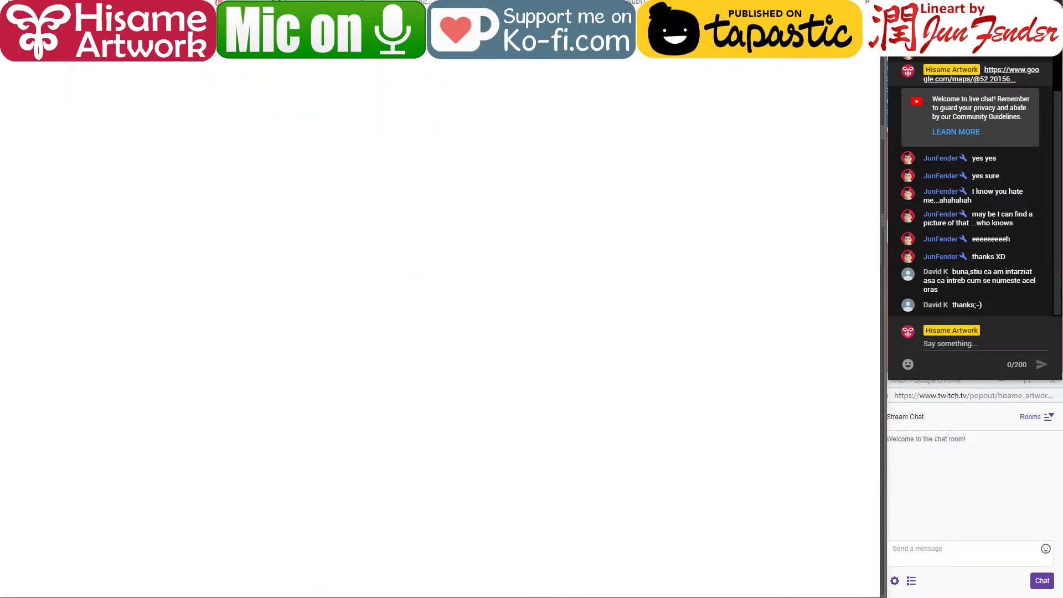
{"action": "left_click", "coordinate": [388, 28]}
{"action": "type", "text": "obj"}
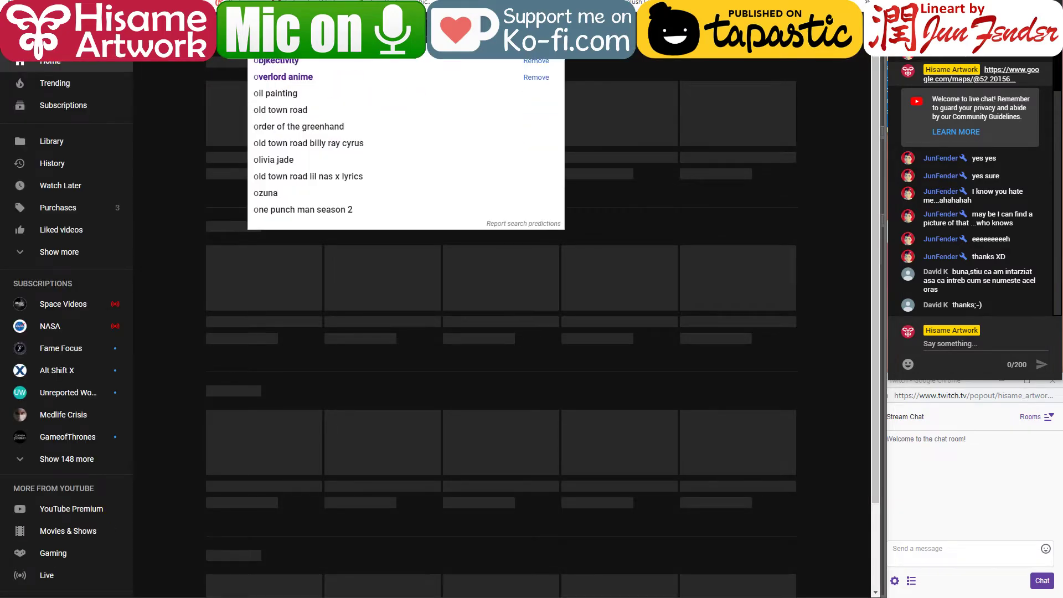
{"action": "key", "text": "Return"}
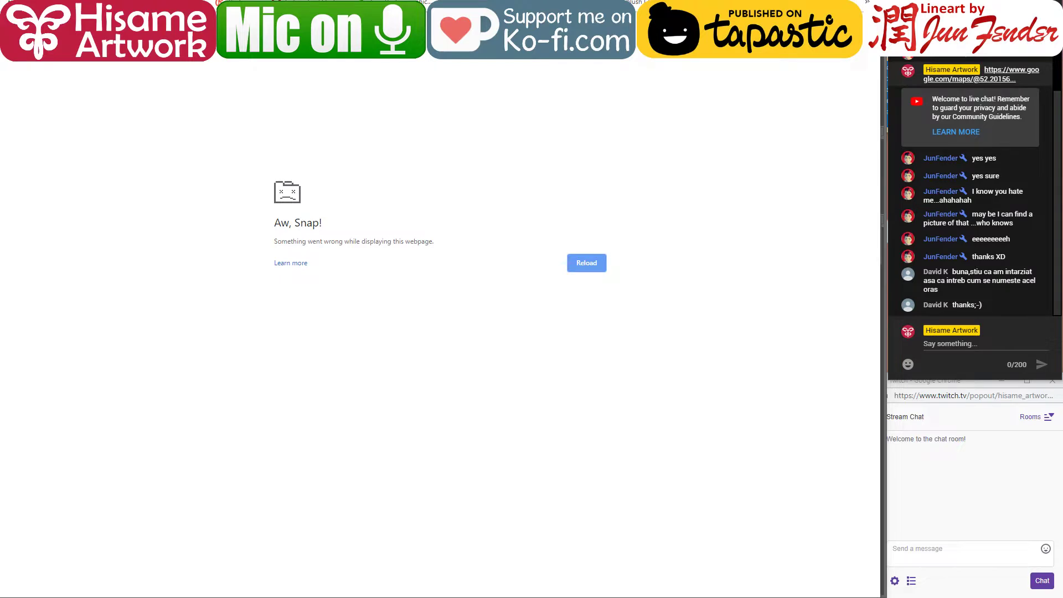
Load the Hisame Artwork YouTube channel page and go from there to the Objectivity channel
{"action": "key", "text": "ctrl+l"}
{"action": "type", "text": "you"}
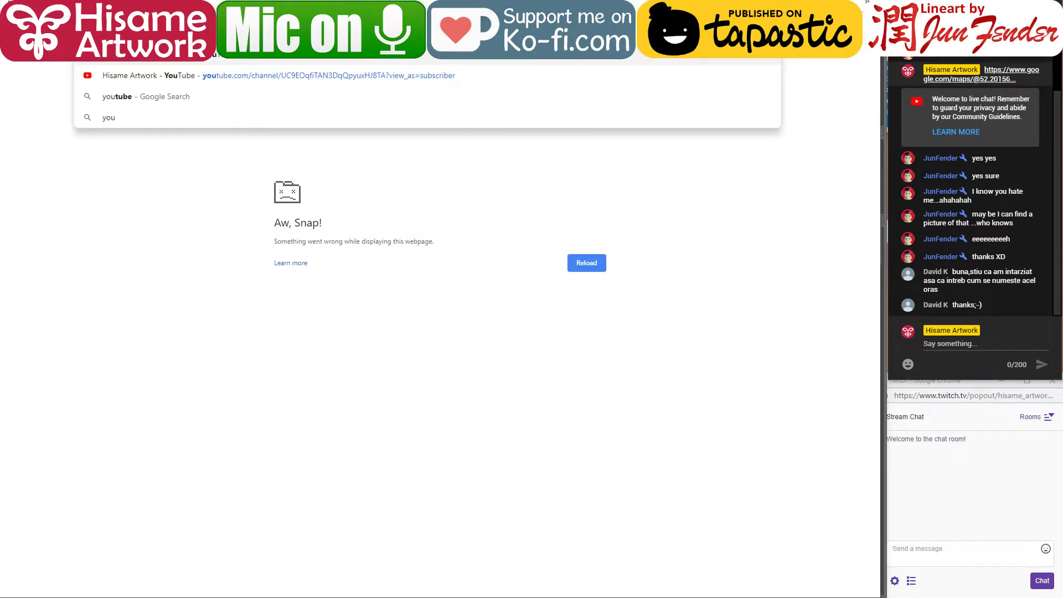
{"action": "key", "text": "Return"}
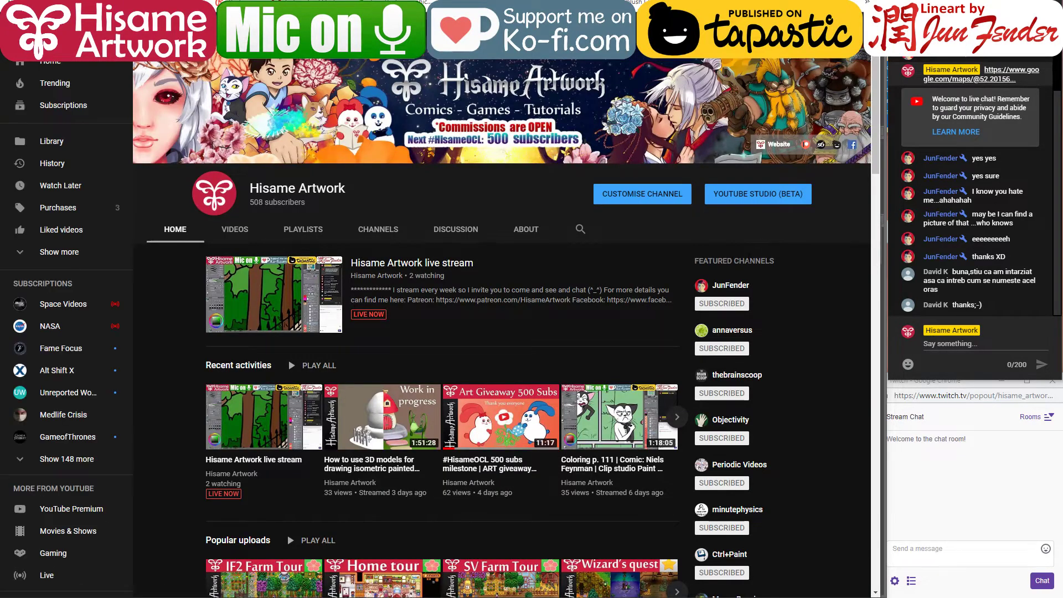
{"action": "scroll", "coordinate": [740, 360], "scroll_direction": "down", "scroll_amount": 3}
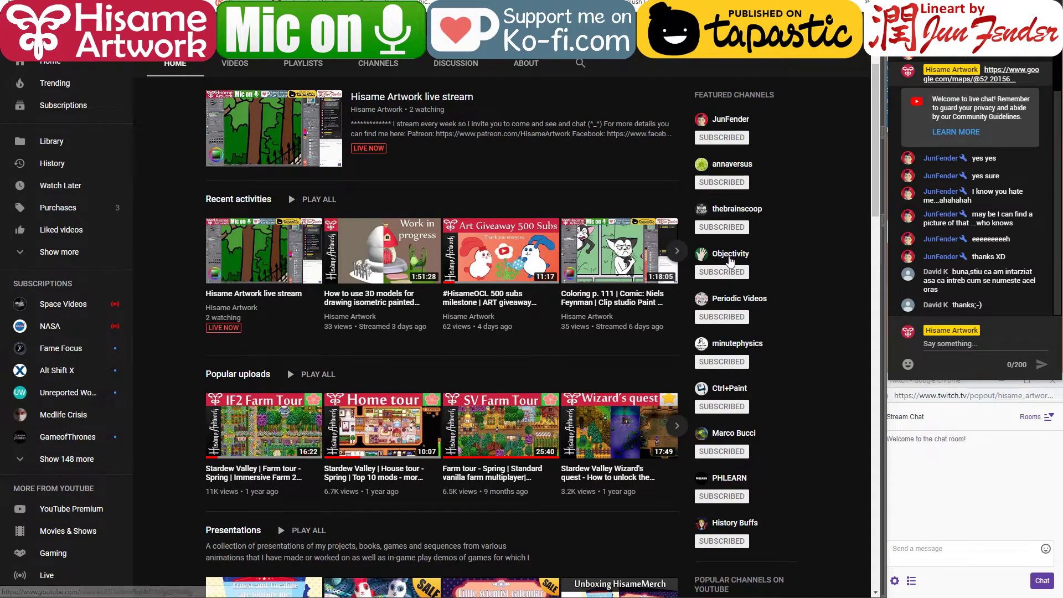
{"action": "scroll", "coordinate": [562, 255], "scroll_direction": "up", "scroll_amount": 3}
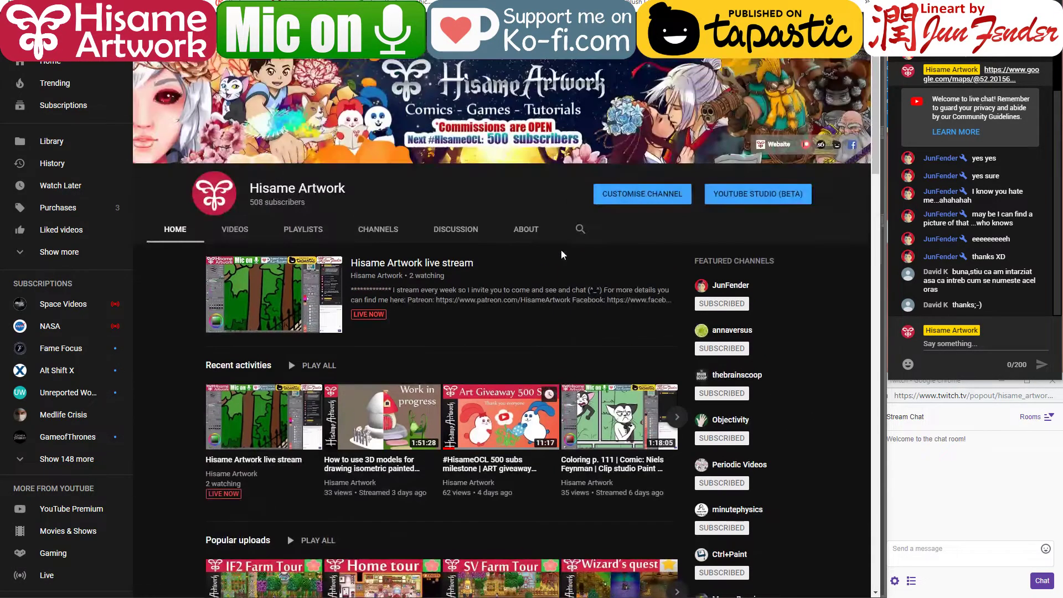
{"action": "scroll", "coordinate": [562, 254], "scroll_direction": "down", "scroll_amount": 4}
{"action": "scroll", "coordinate": [562, 255], "scroll_direction": "up", "scroll_amount": 4}
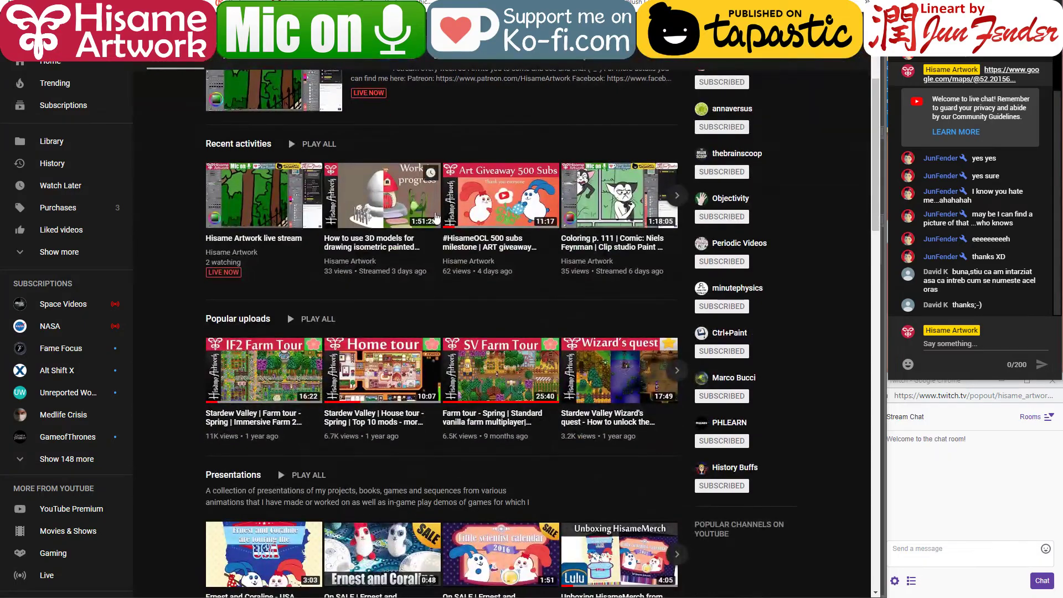
{"action": "left_click", "coordinate": [390, 232]}
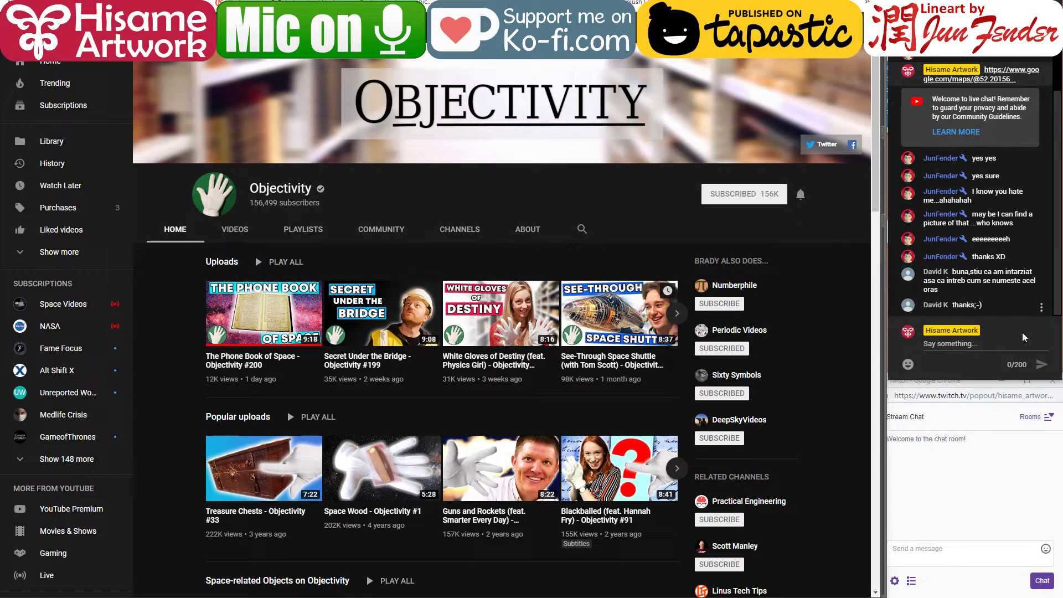
Post the Objectivity channel's link in the YouTube live chat
{"action": "left_click", "coordinate": [977, 344]}
{"action": "type", "text": "https://www.youtube.com/channel/UCtwKon9qMt5YLVgQt1tvJKg"}
{"action": "key", "text": "Return"}
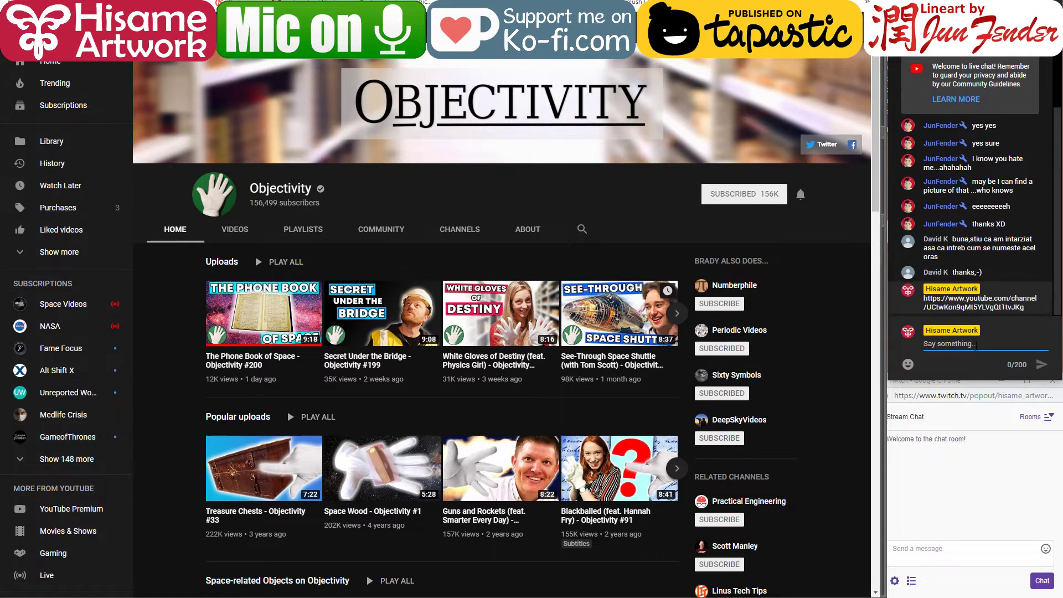
{"action": "left_click", "coordinate": [159, 343]}
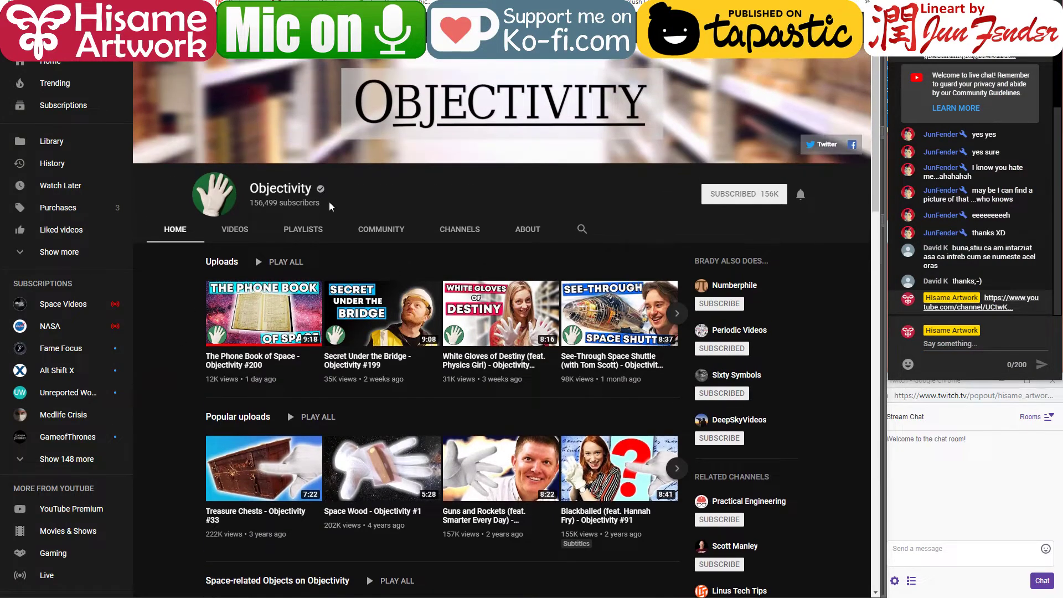
Search YouTube for "objectivity royal society", look through the listed videos, and return to the comic page in Clip Studio Paint
{"action": "left_click_drag", "start_coordinate": [313, 189], "coordinate": [251, 189]}
{"action": "key", "text": "ctrl+c"}
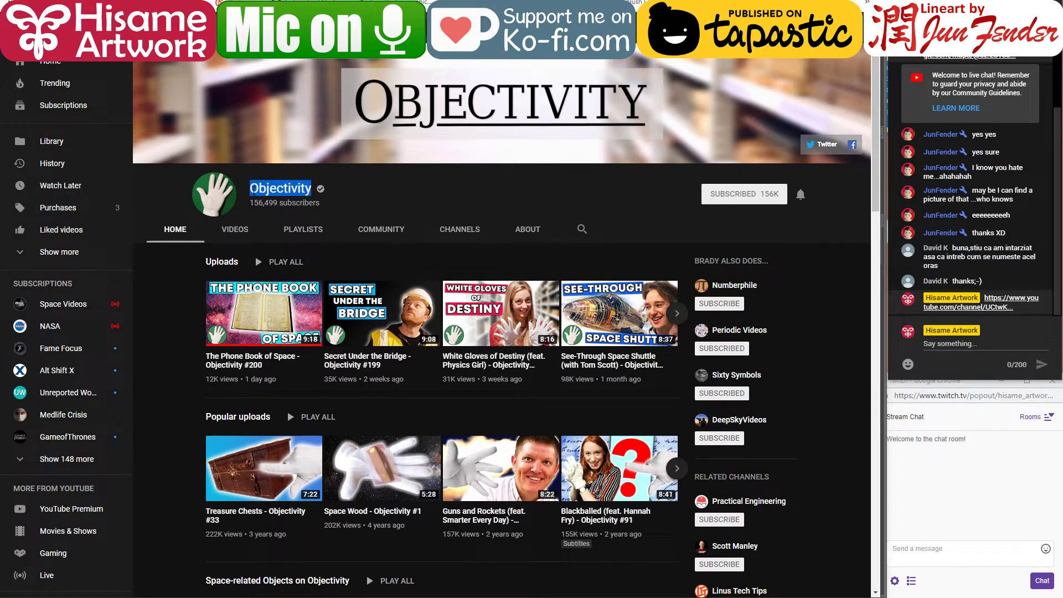
{"action": "left_click", "coordinate": [321, 28]}
{"action": "key", "text": "ctrl+v"}
{"action": "type", "text": "roy"}
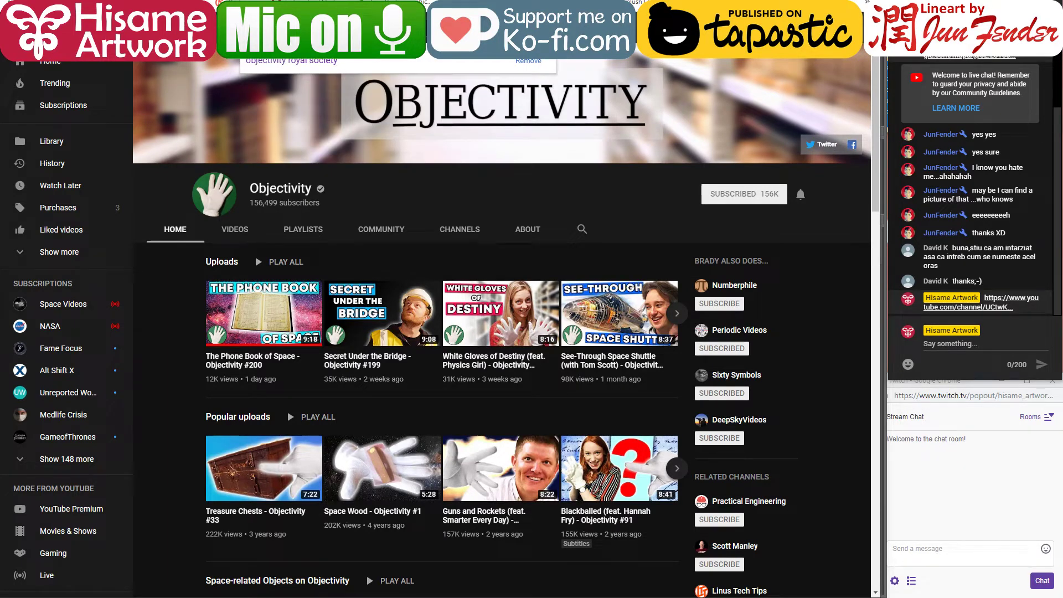
{"action": "key", "text": "Return"}
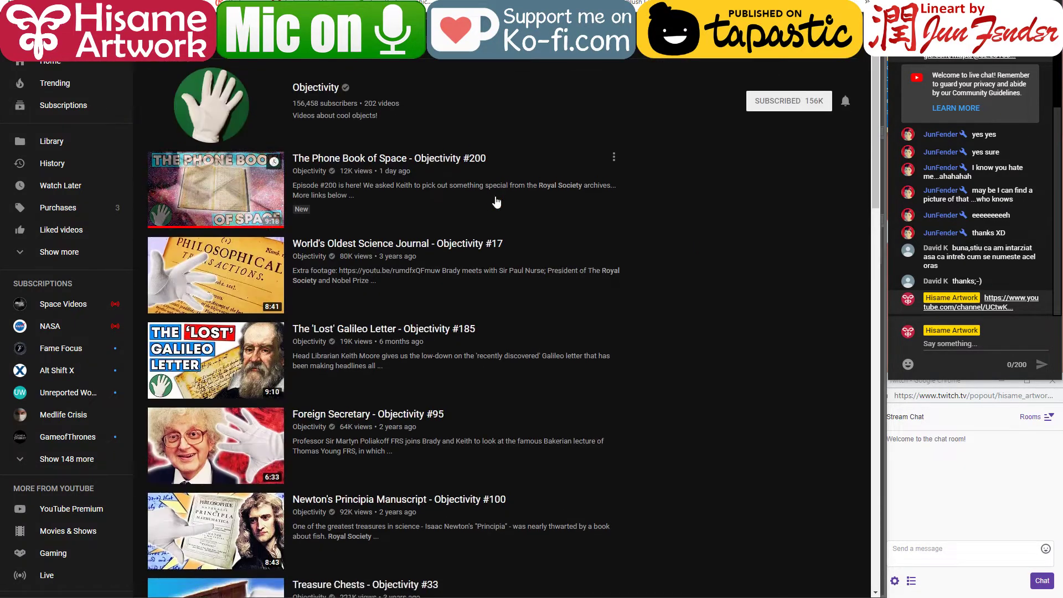
{"action": "scroll", "coordinate": [501, 210], "scroll_direction": "down", "scroll_amount": 4}
{"action": "scroll", "coordinate": [555, 238], "scroll_direction": "up", "scroll_amount": 5}
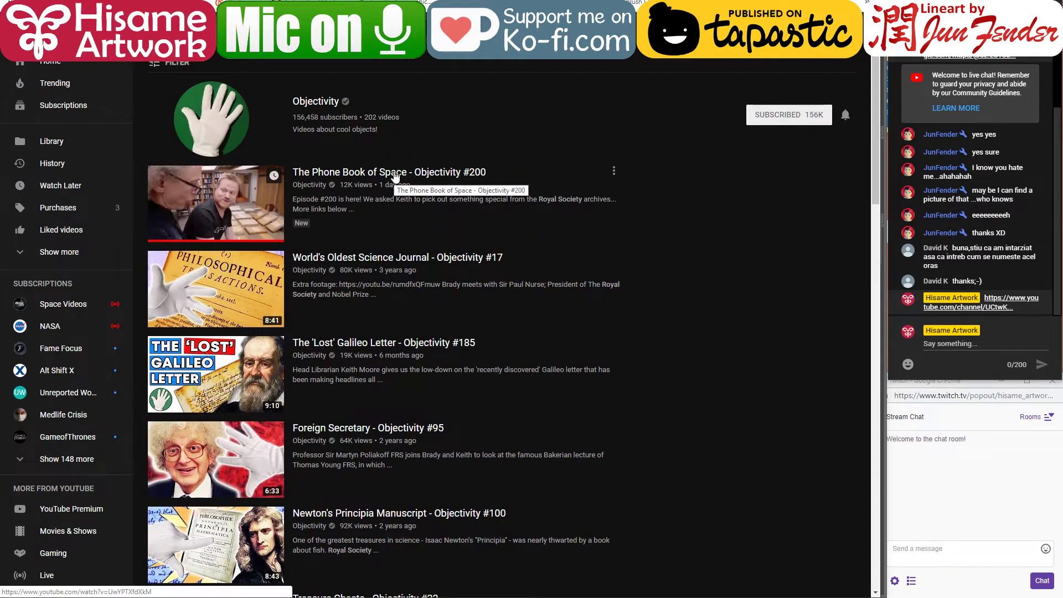
{"action": "scroll", "coordinate": [653, 314], "scroll_direction": "down", "scroll_amount": 3}
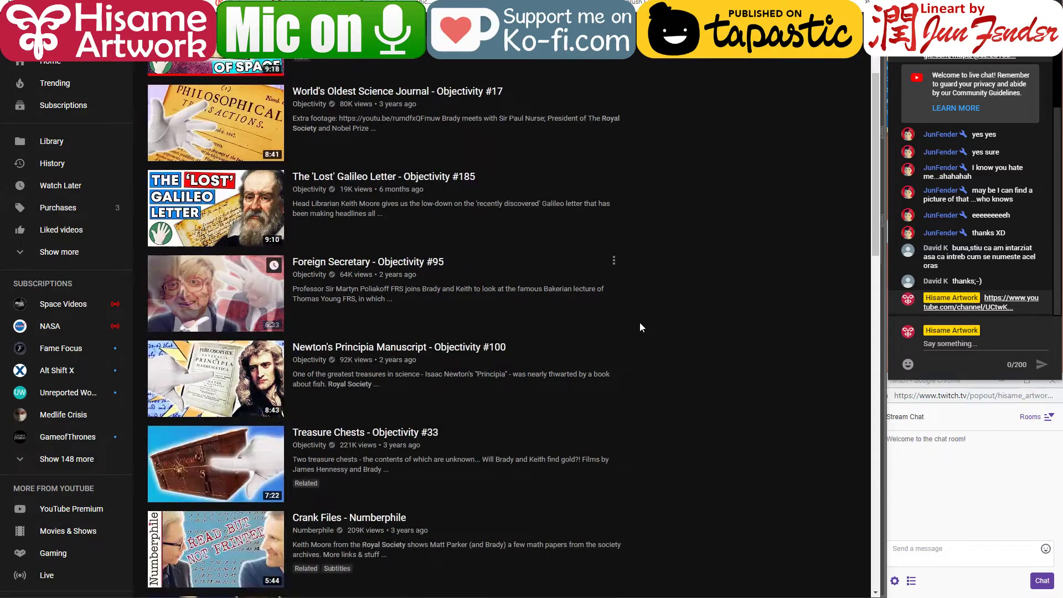
{"action": "scroll", "coordinate": [639, 322], "scroll_direction": "down", "scroll_amount": 2}
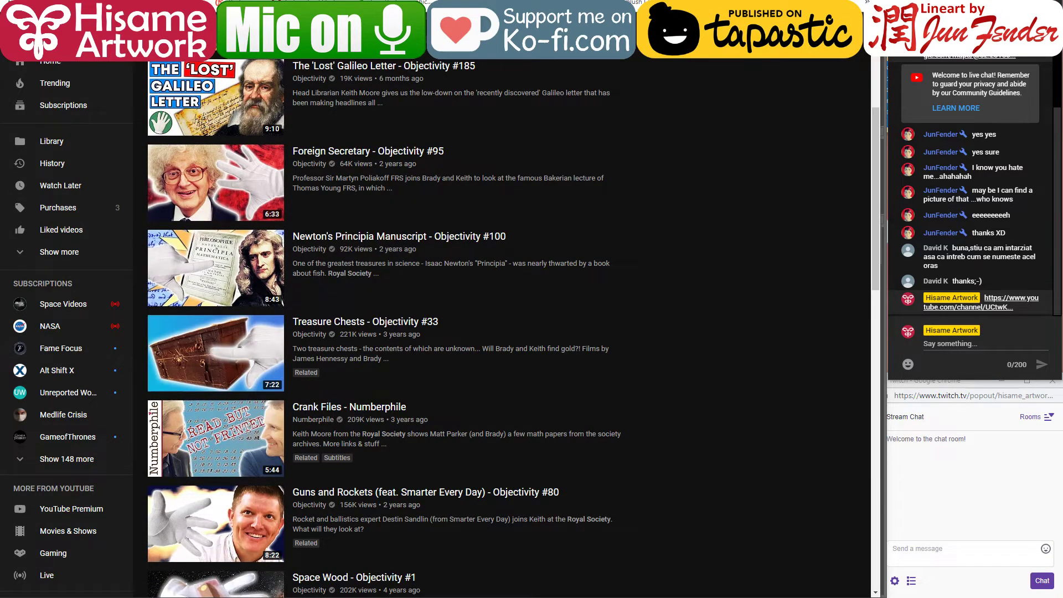
{"action": "left_click", "coordinate": [820, 1]}
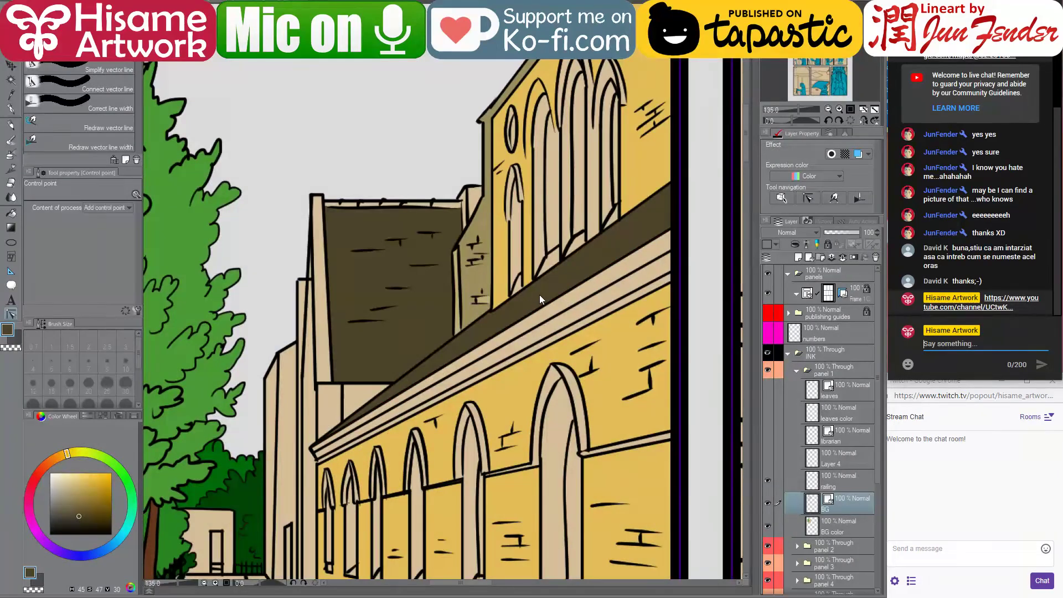
On the BG color layer, fill the openings of the church's upper arched windows in near-black brown (H 45, S 82, V 13)
{"action": "left_click", "coordinate": [509, 341], "text": "ctrl+shift"}
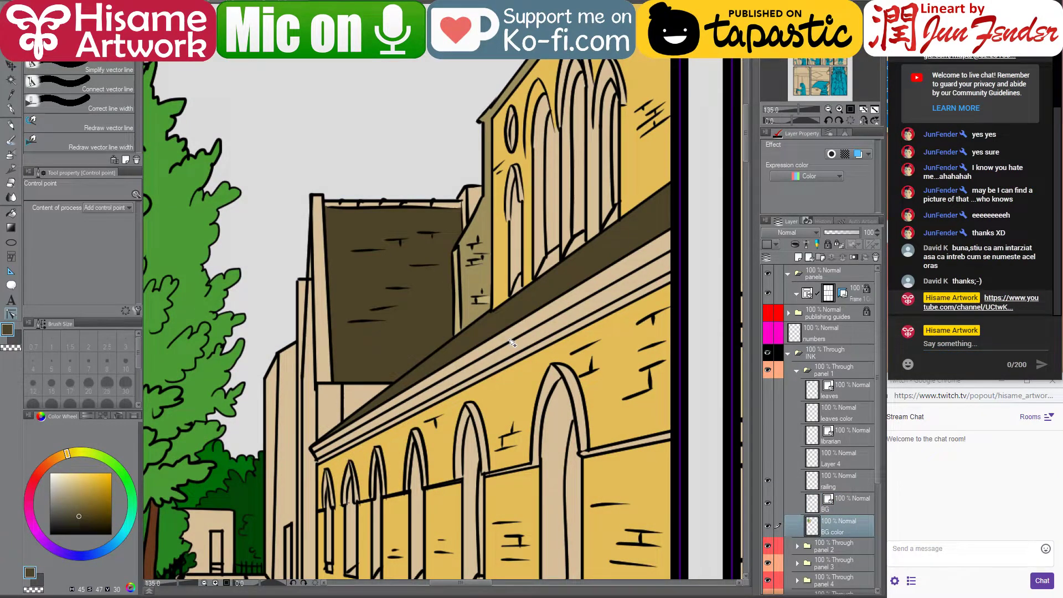
{"action": "scroll", "coordinate": [480, 351], "scroll_direction": "down", "scroll_amount": 1}
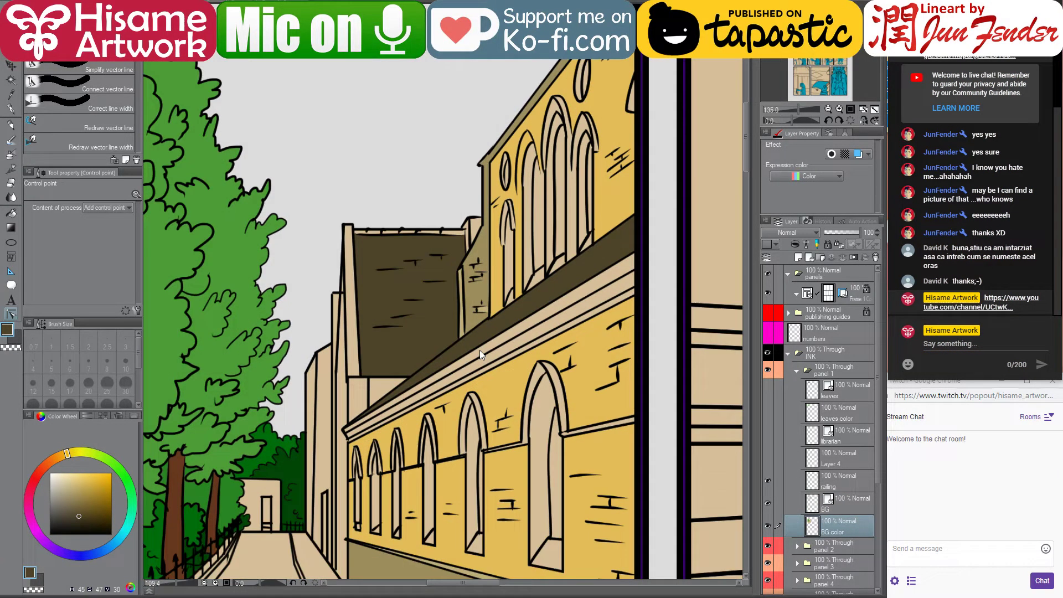
{"action": "left_click", "coordinate": [10, 213]}
{"action": "scroll", "coordinate": [548, 215], "scroll_direction": "up", "scroll_amount": 2}
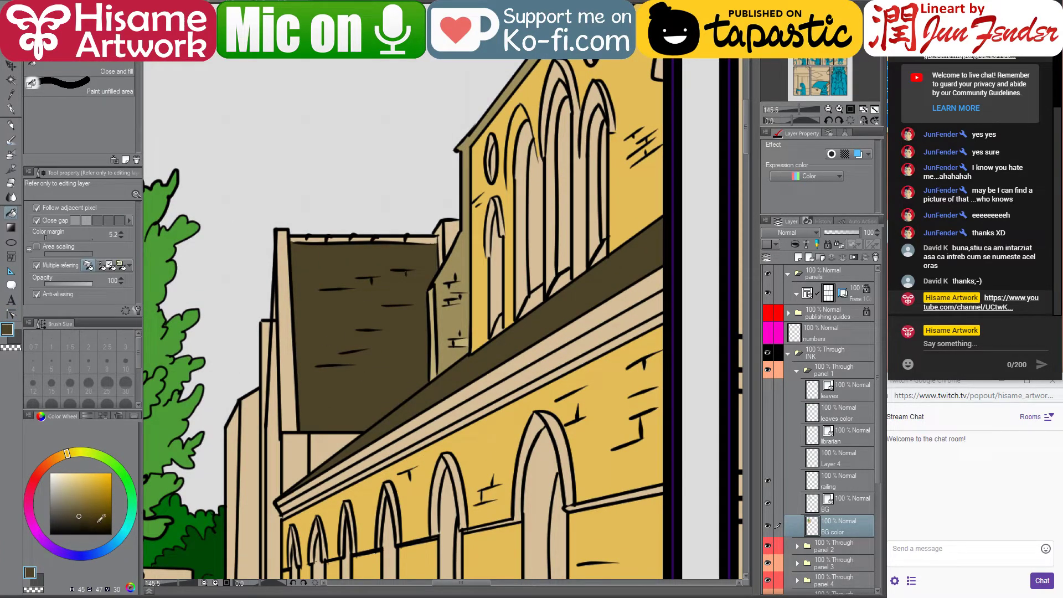
{"action": "left_click", "coordinate": [101, 526]}
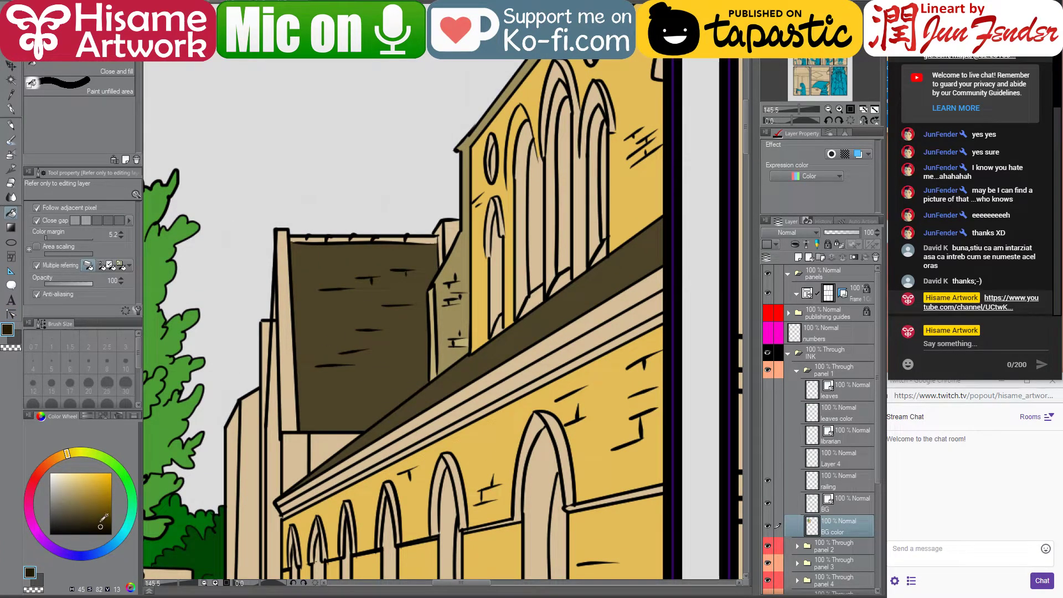
{"action": "left_click", "coordinate": [498, 254]}
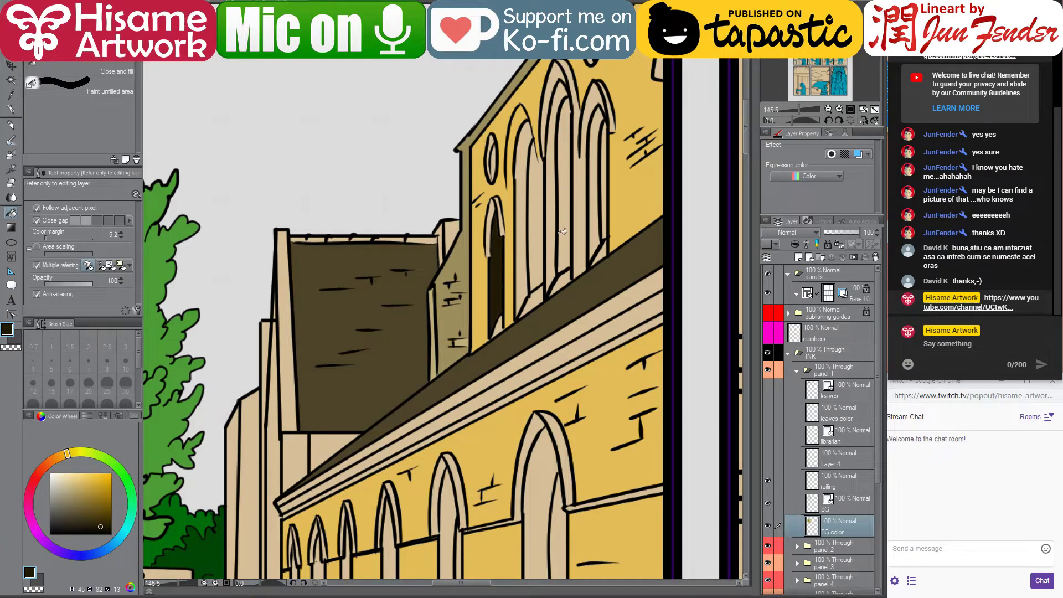
{"action": "left_click", "coordinate": [539, 238]}
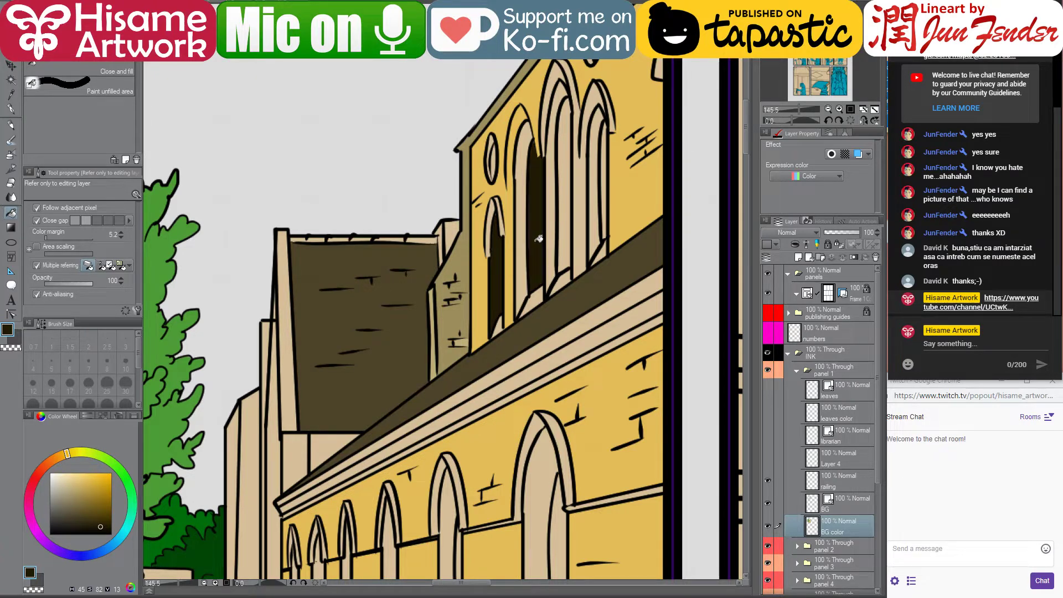
{"action": "left_click", "coordinate": [570, 219]}
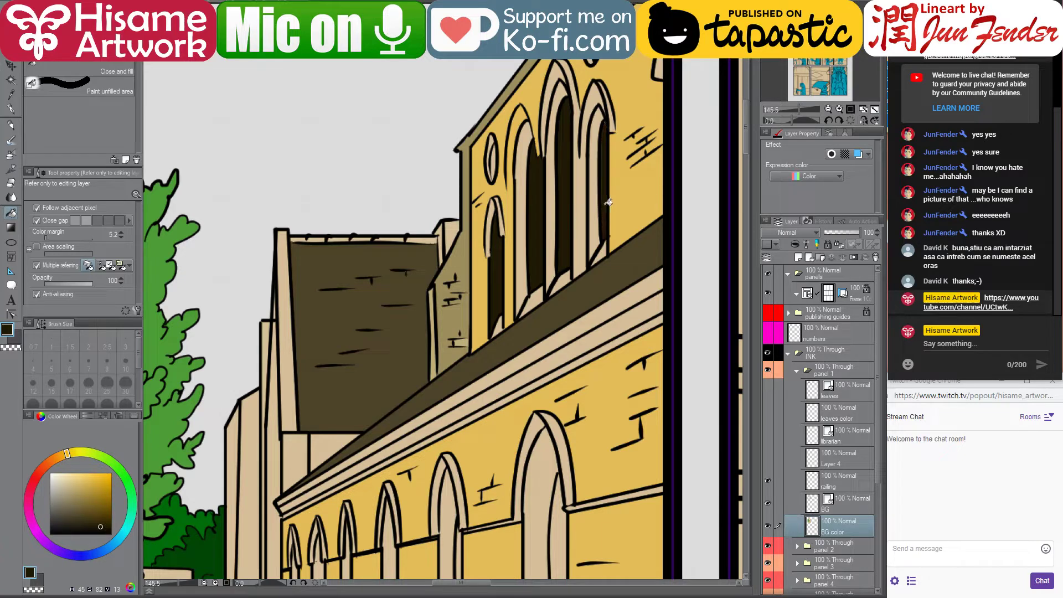
Fill the dark openings of the two nearest lower arched windows in the same near-black brown
{"action": "left_click_drag", "start_coordinate": [608, 202], "coordinate": [613, 97]}
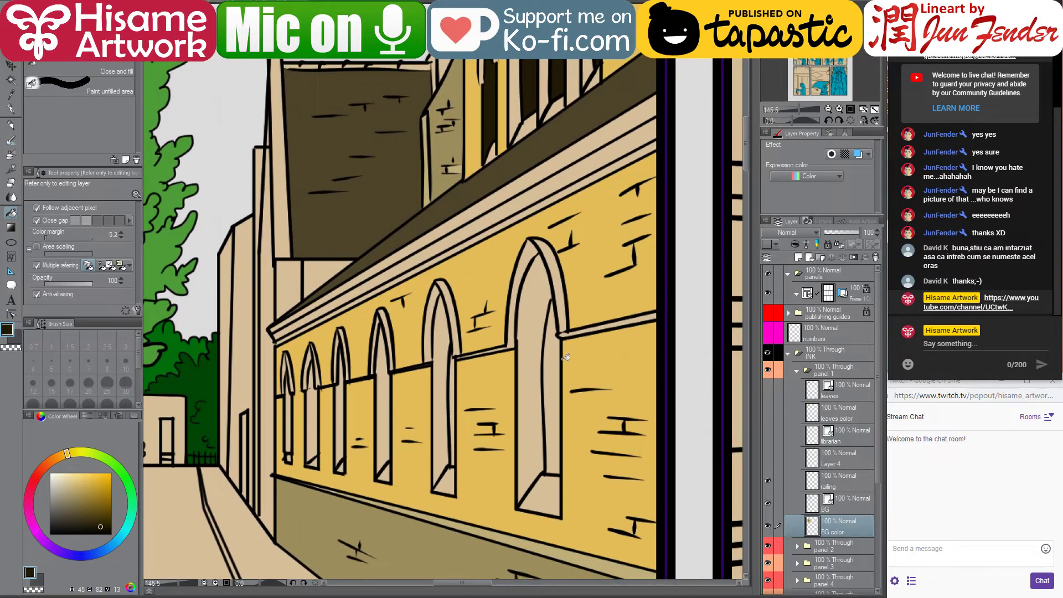
{"action": "left_click", "coordinate": [557, 371]}
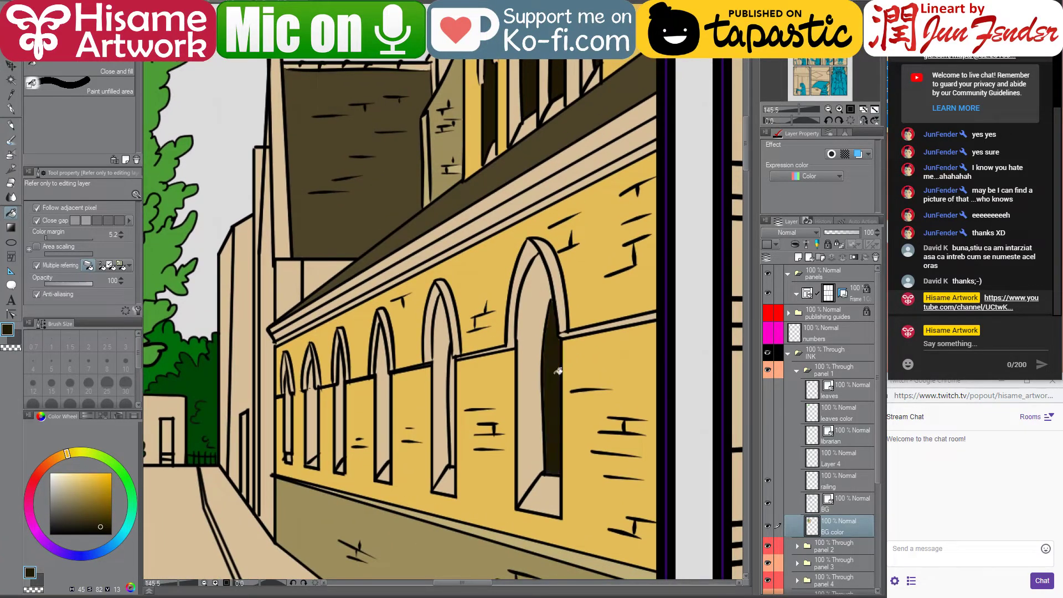
{"action": "left_click", "coordinate": [451, 398]}
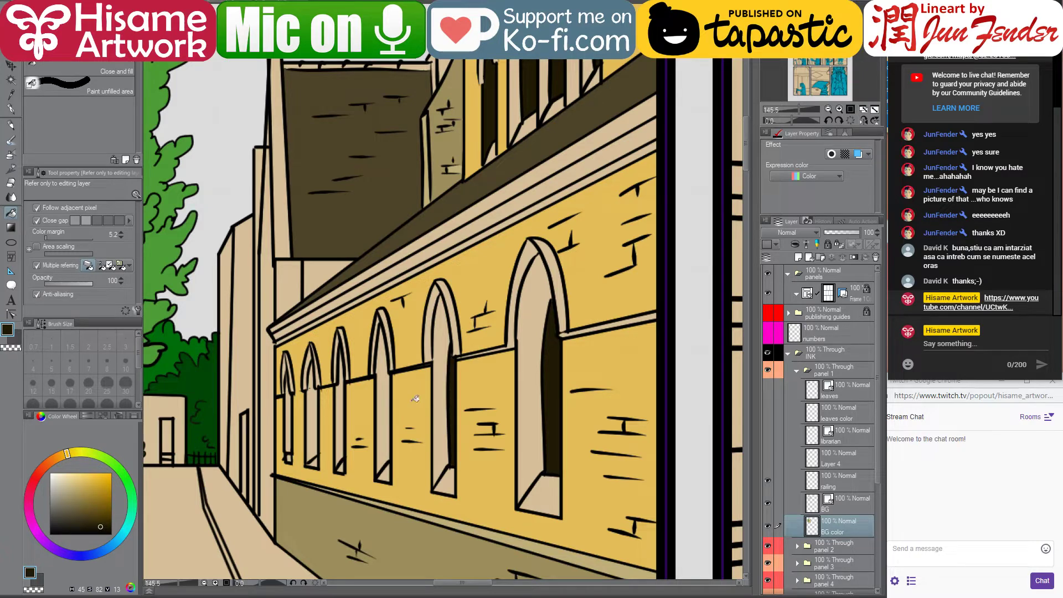
Fill the inner side of the nearest lower arched window in dark golden brown (H 43, S 74, V 66)
{"action": "left_click", "coordinate": [507, 369], "text": "alt"}
{"action": "left_click", "coordinate": [94, 485]}
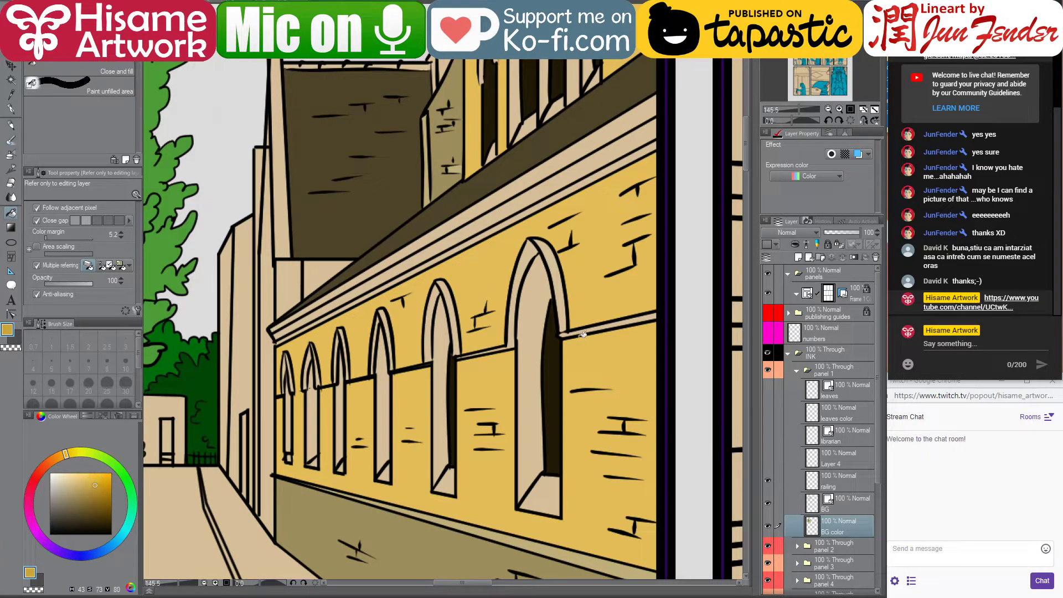
{"action": "left_click", "coordinate": [537, 312]}
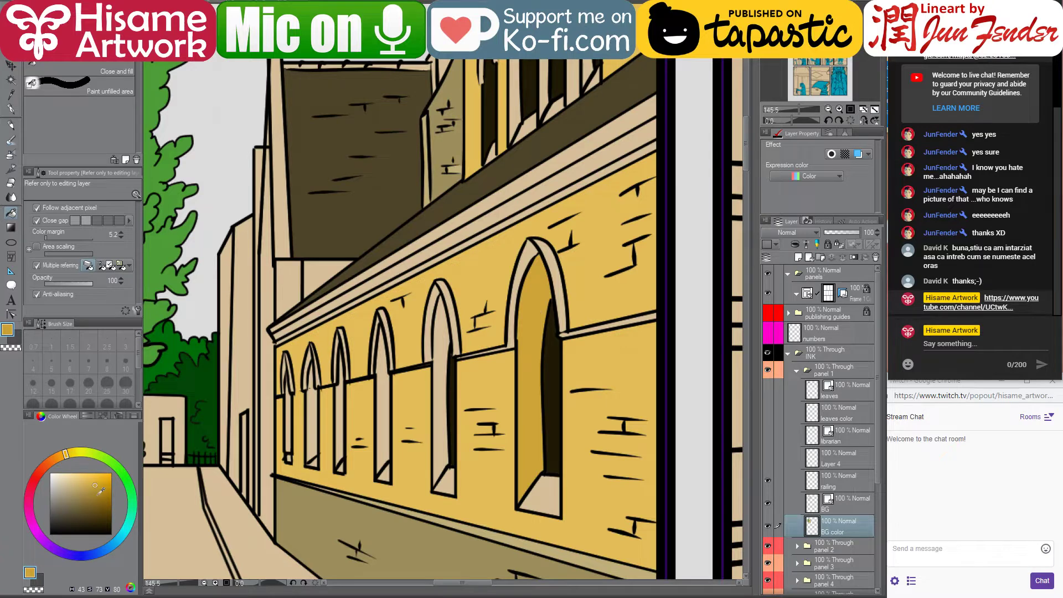
{"action": "left_click", "coordinate": [95, 494]}
{"action": "left_click", "coordinate": [531, 380]}
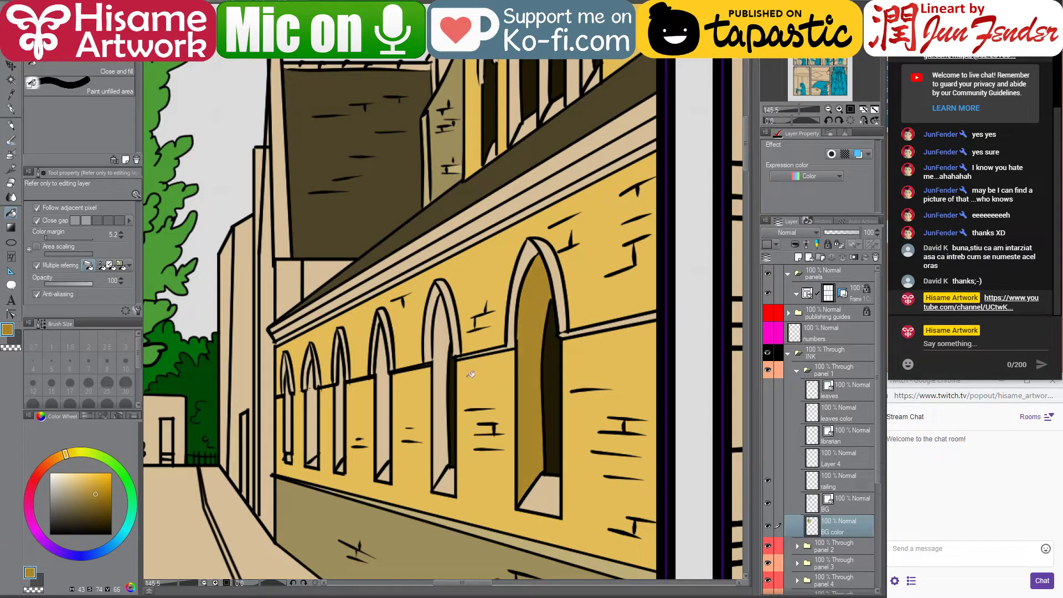
Fill the inner sides of the remaining lower arched windows in dark golden brown (H 43, S 74, V 66)
{"action": "left_click", "coordinate": [444, 379]}
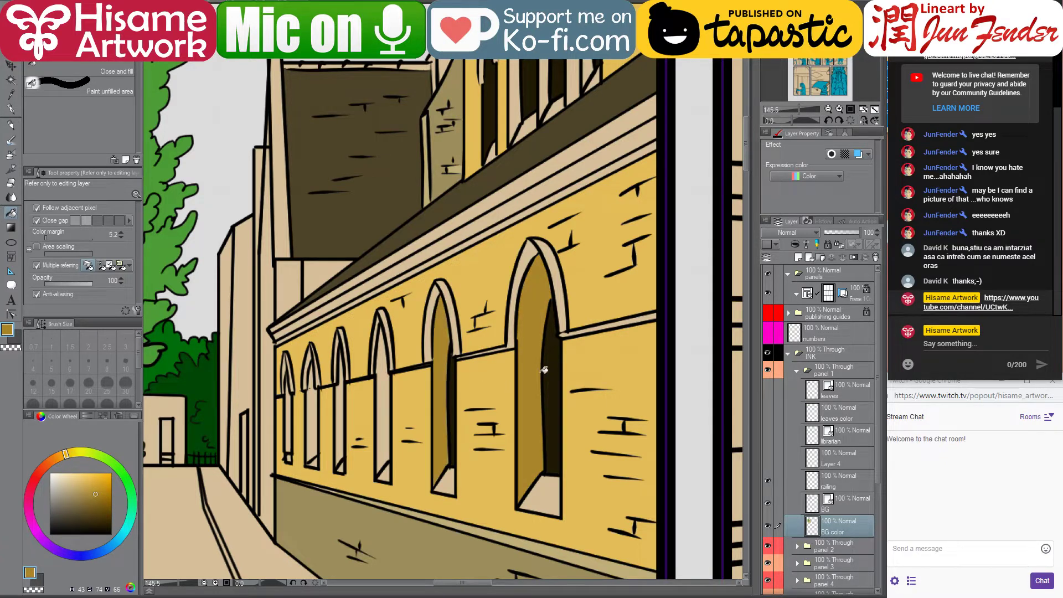
{"action": "left_click", "coordinate": [392, 383]}
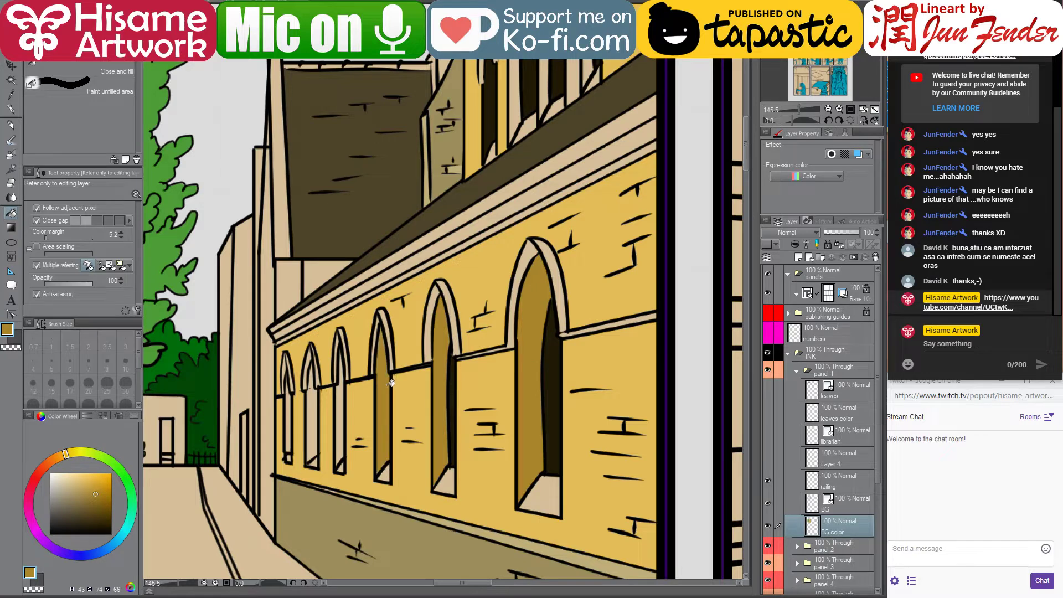
{"action": "left_click", "coordinate": [340, 408]}
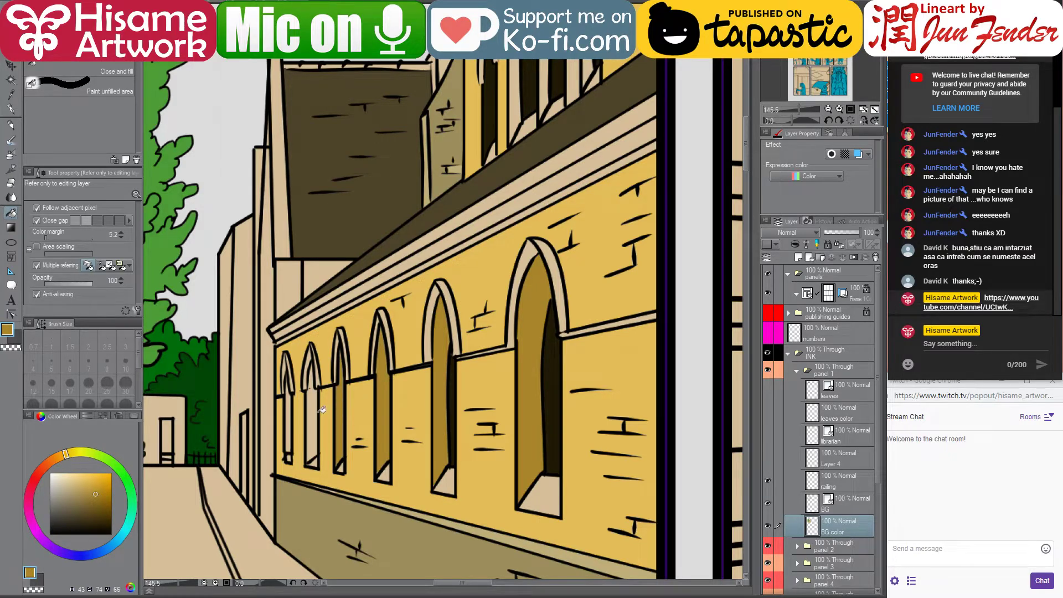
{"action": "left_click", "coordinate": [314, 410]}
{"action": "left_click", "coordinate": [289, 411]}
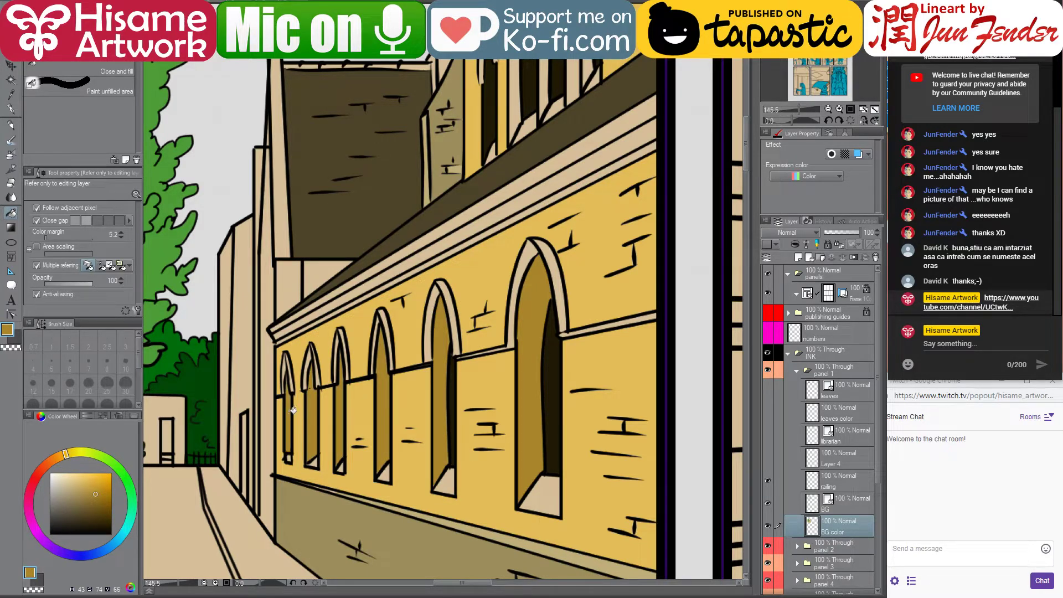
Fill the sloped sills of the lower arched windows in pale yellow (H 43, S 52, V 100)
{"action": "scroll", "coordinate": [503, 490], "scroll_direction": "up", "scroll_amount": 1}
{"action": "left_click", "coordinate": [159, 493], "text": "alt"}
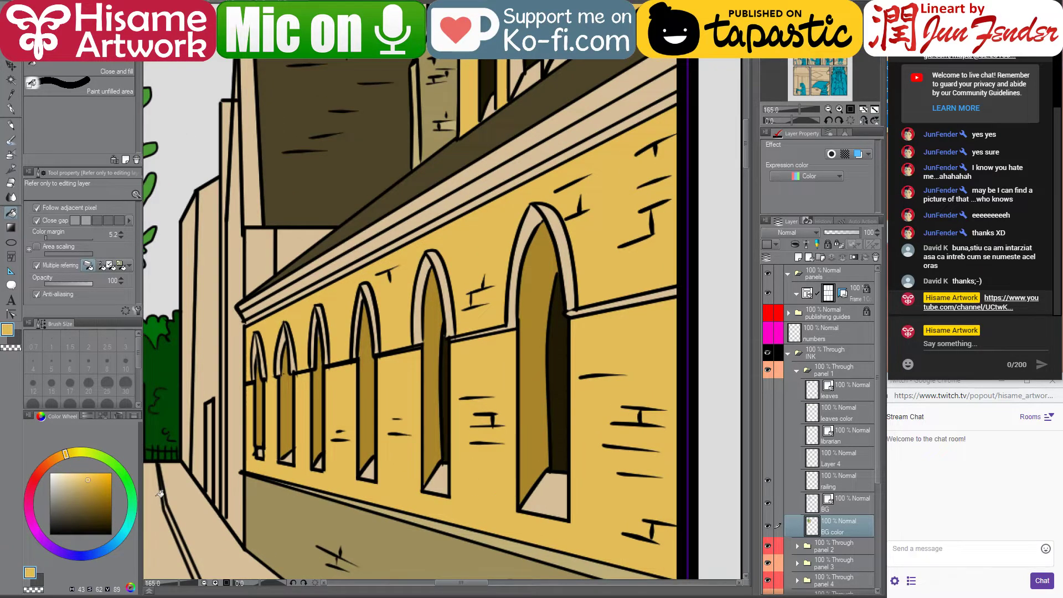
{"action": "left_click", "coordinate": [82, 473]}
{"action": "left_click", "coordinate": [556, 494]}
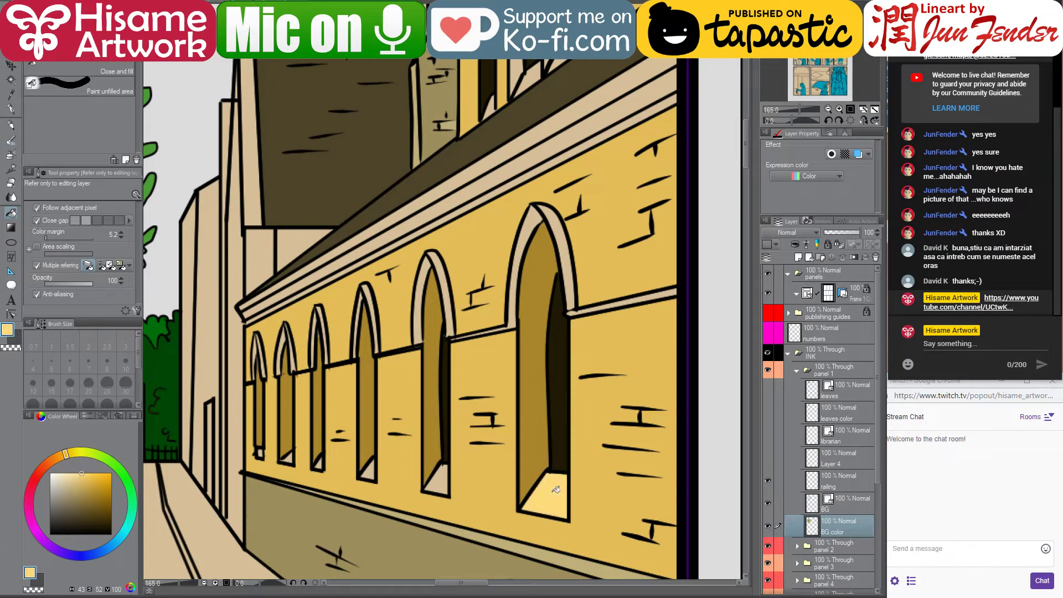
{"action": "left_click", "coordinate": [440, 478]}
{"action": "left_click", "coordinate": [373, 470]}
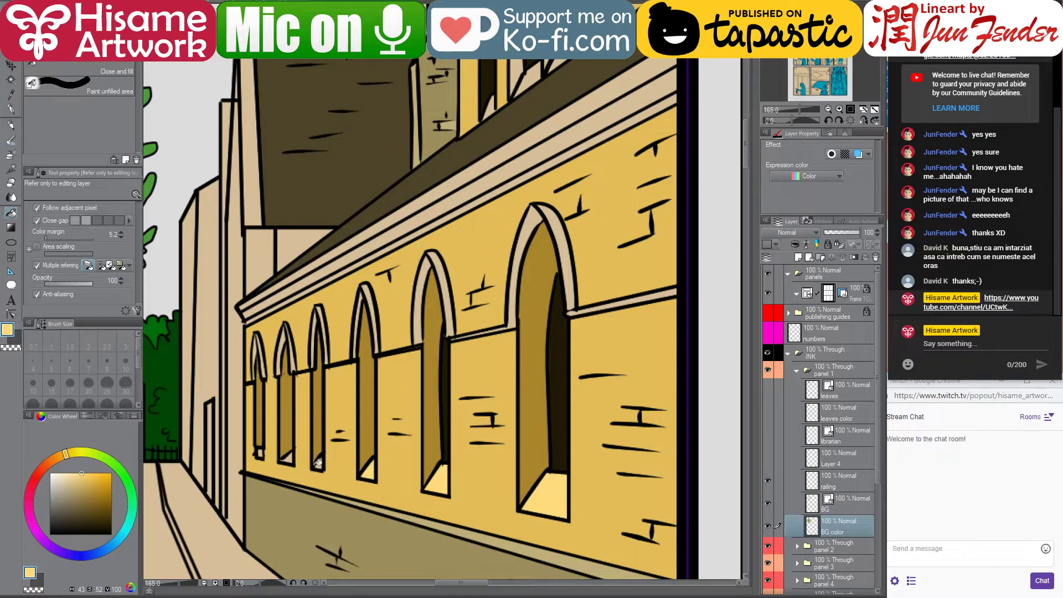
{"action": "left_click", "coordinate": [317, 464]}
{"action": "left_click", "coordinate": [288, 459]}
Fill the shaded left halves of the lower window arch frames in darker brown (H 43, S 82, V 55)
{"action": "left_click", "coordinate": [437, 349], "text": "alt"}
{"action": "left_click", "coordinate": [100, 498]}
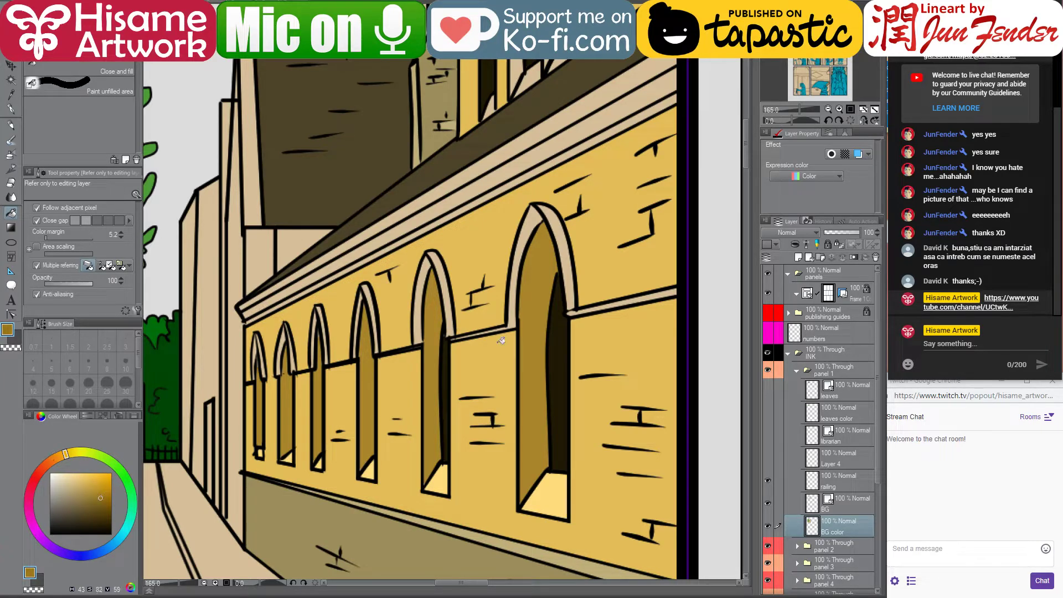
{"action": "left_click", "coordinate": [422, 294]}
{"action": "left_click", "coordinate": [524, 254]}
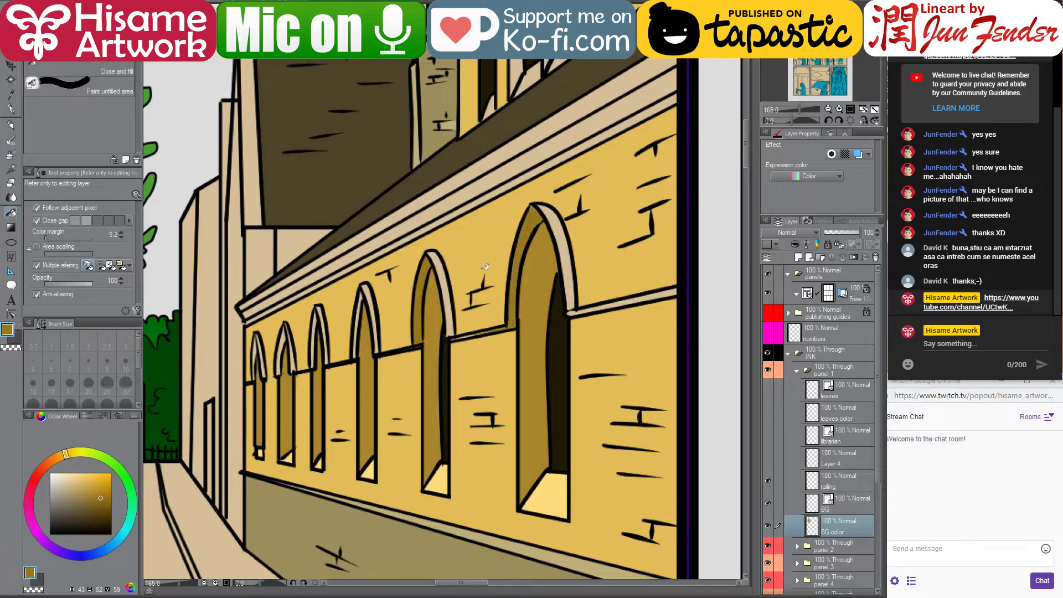
{"action": "left_click", "coordinate": [359, 325]}
{"action": "left_click", "coordinate": [317, 343]}
{"action": "left_click", "coordinate": [281, 351]}
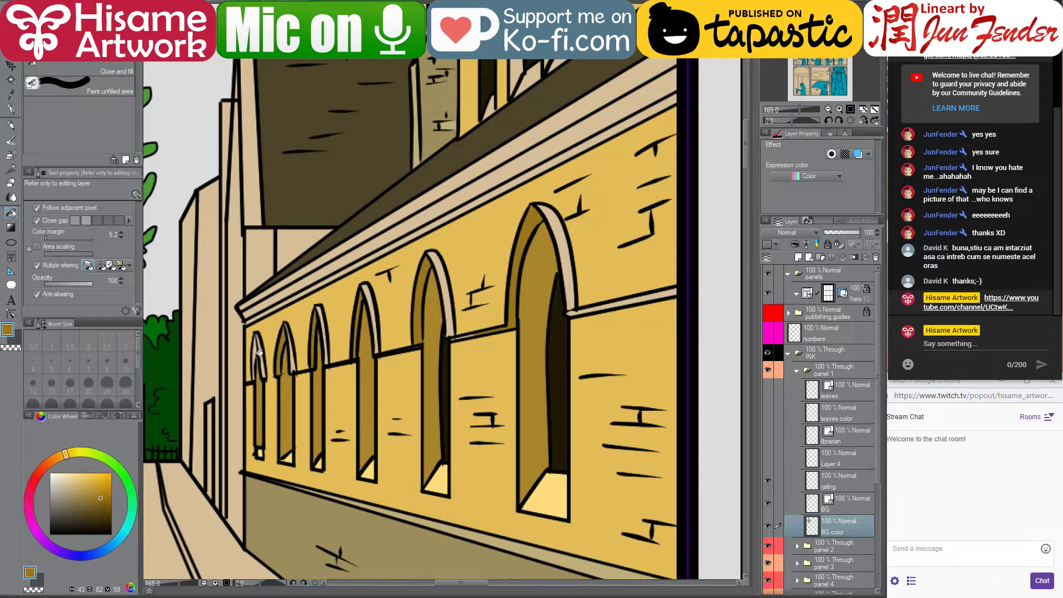
{"action": "left_click", "coordinate": [258, 352]}
Fill the sunlit arch frame sides in pale yellow (H 44, S 52, V 100) and the ledge beside the nearest window in brown (H 43, S 83, V 60)
{"action": "left_click", "coordinate": [448, 274]}
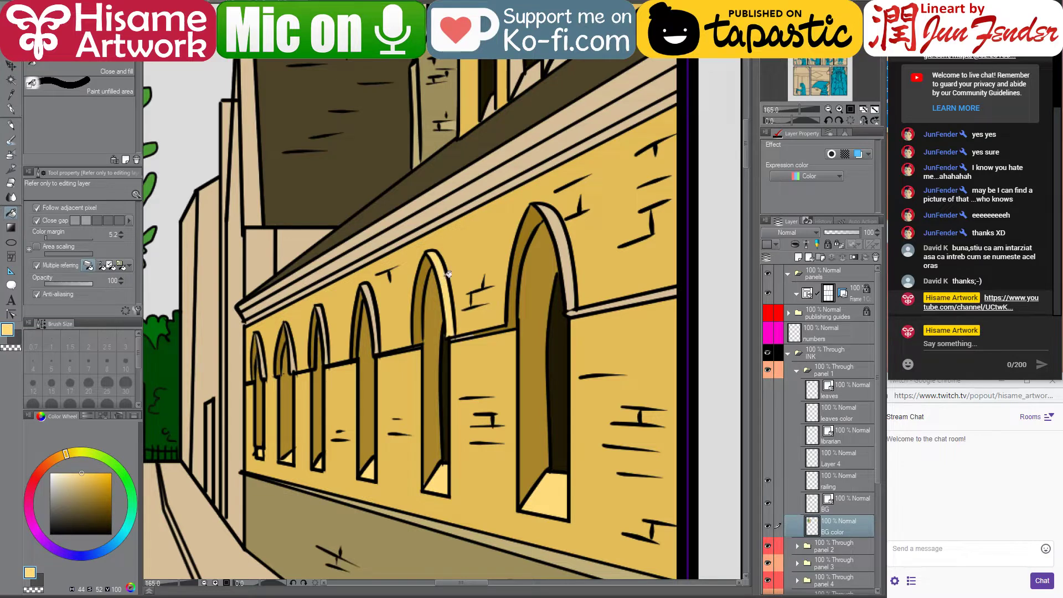
{"action": "left_click", "coordinate": [562, 231]}
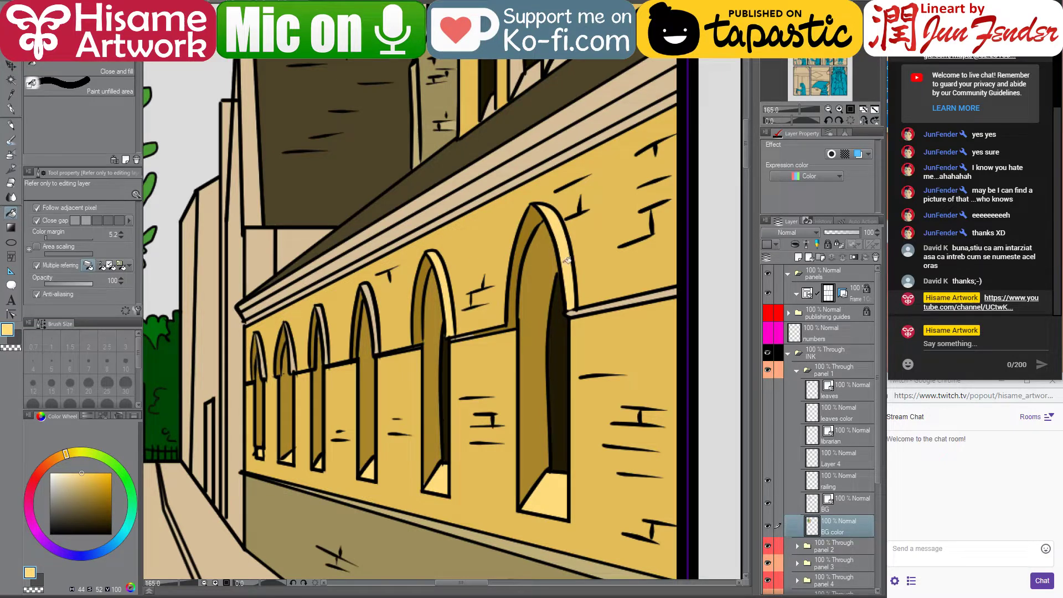
{"action": "left_click", "coordinate": [361, 297]}
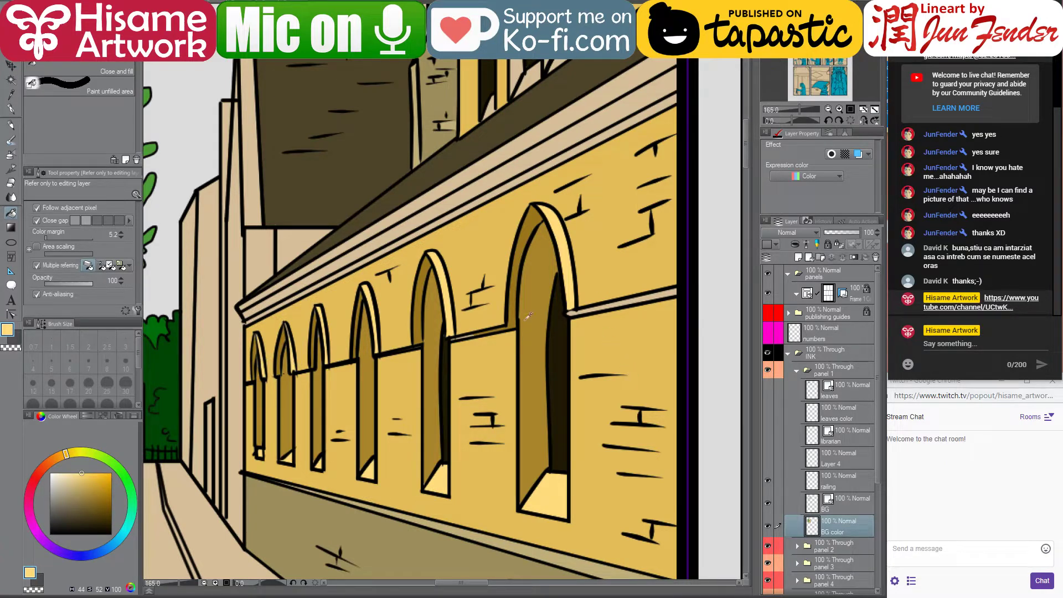
{"action": "left_click", "coordinate": [512, 310], "text": "alt"}
{"action": "left_click", "coordinate": [609, 302]}
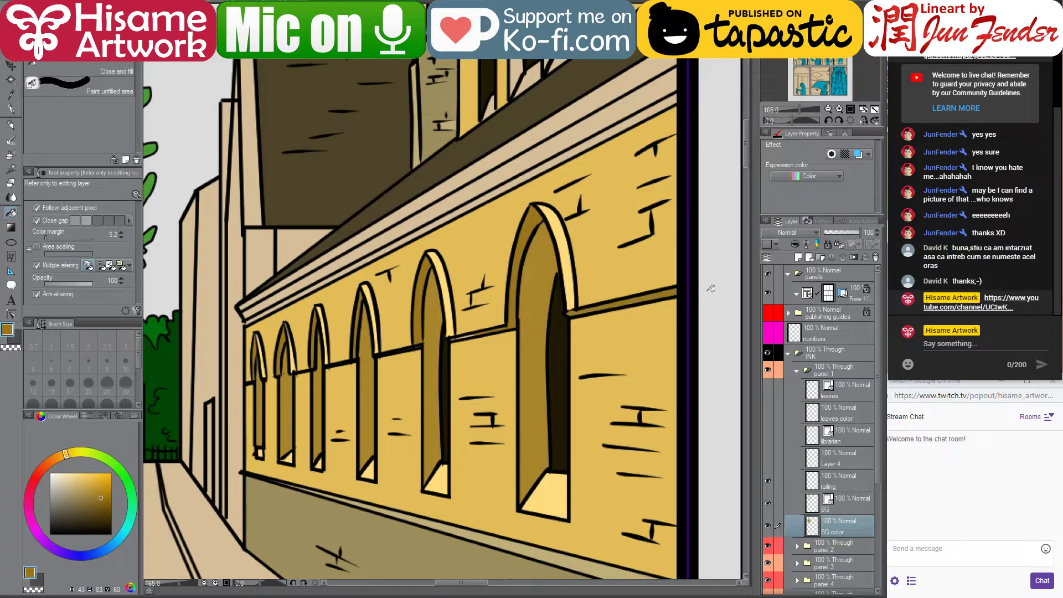
Touch up the unfilled spots in the farthest lower window arches with the G-pen, raising its brush size to 8
{"action": "scroll", "coordinate": [473, 323], "scroll_direction": "up", "scroll_amount": 2}
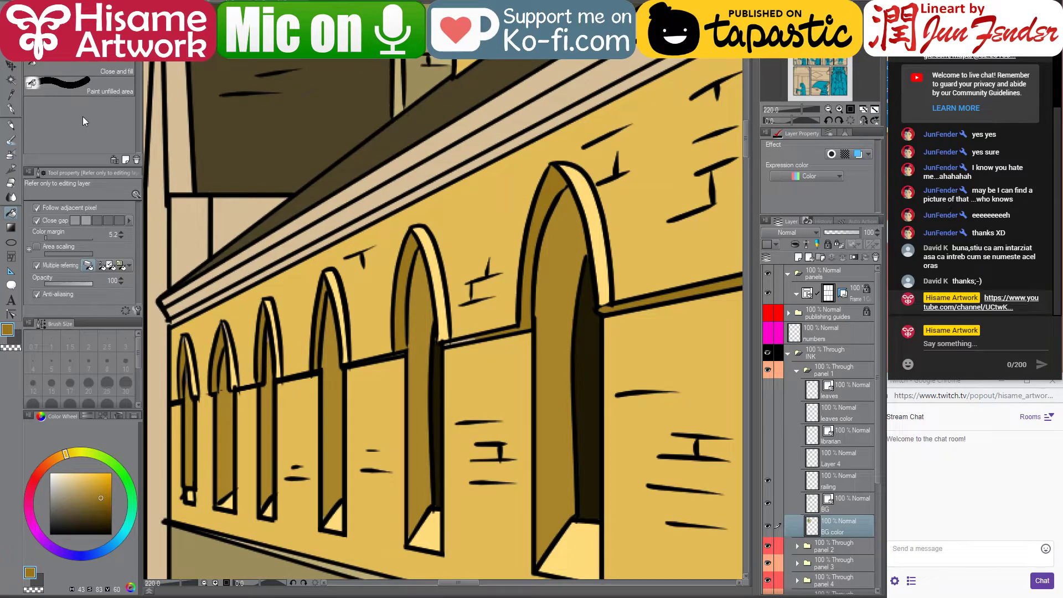
{"action": "left_click", "coordinate": [11, 110]}
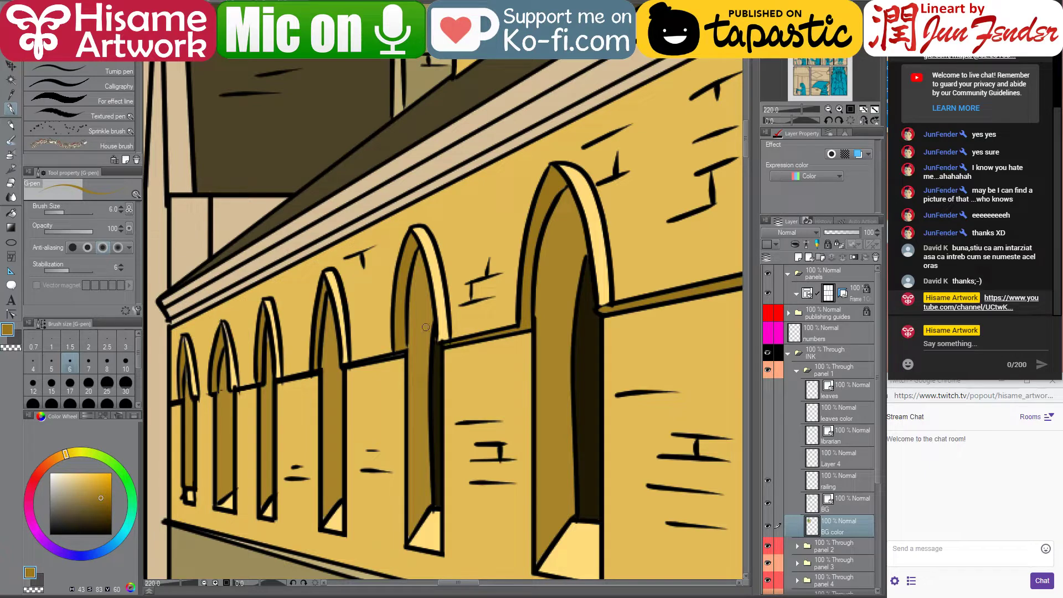
{"action": "scroll", "coordinate": [241, 391], "scroll_direction": "up", "scroll_amount": 2}
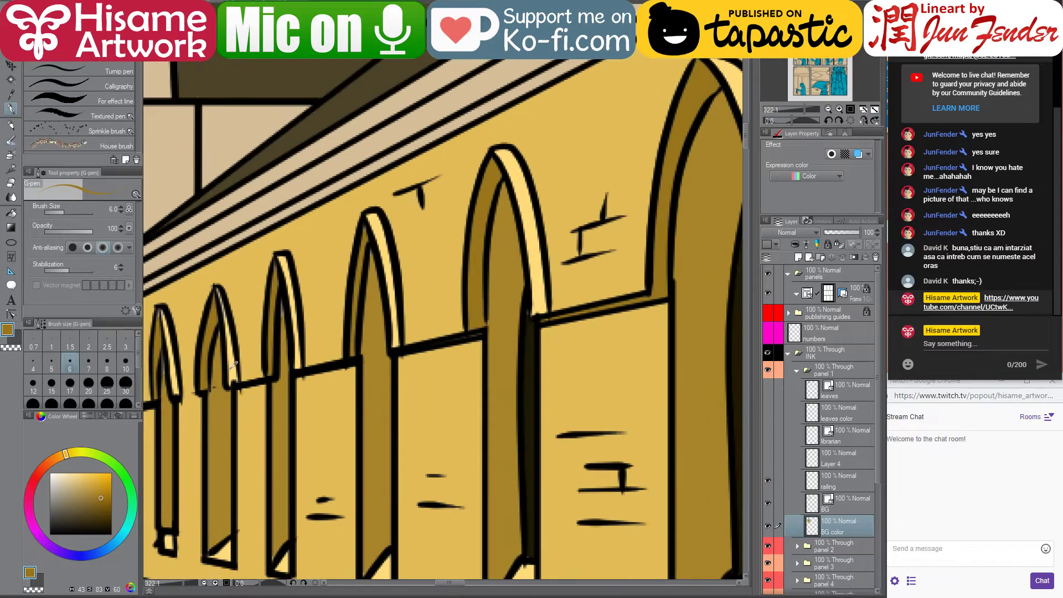
{"action": "left_click", "coordinate": [228, 297], "text": "alt"}
{"action": "left_click_drag", "start_coordinate": [218, 290], "coordinate": [227, 332]}
{"action": "key", "text": "ctrl+z"}
{"action": "left_click", "coordinate": [282, 323], "text": "alt"}
{"action": "key", "text": "bracketright"}
{"action": "key", "text": "bracketright"}
{"action": "left_click_drag", "start_coordinate": [347, 310], "coordinate": [486, 302]}
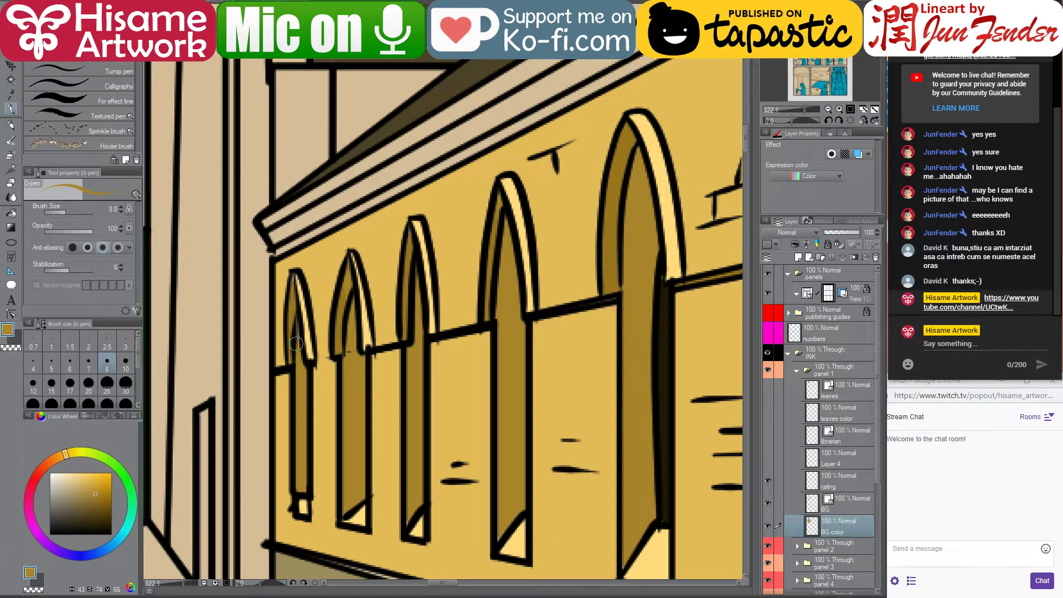
{"action": "scroll", "coordinate": [313, 332], "scroll_direction": "down", "scroll_amount": 2}
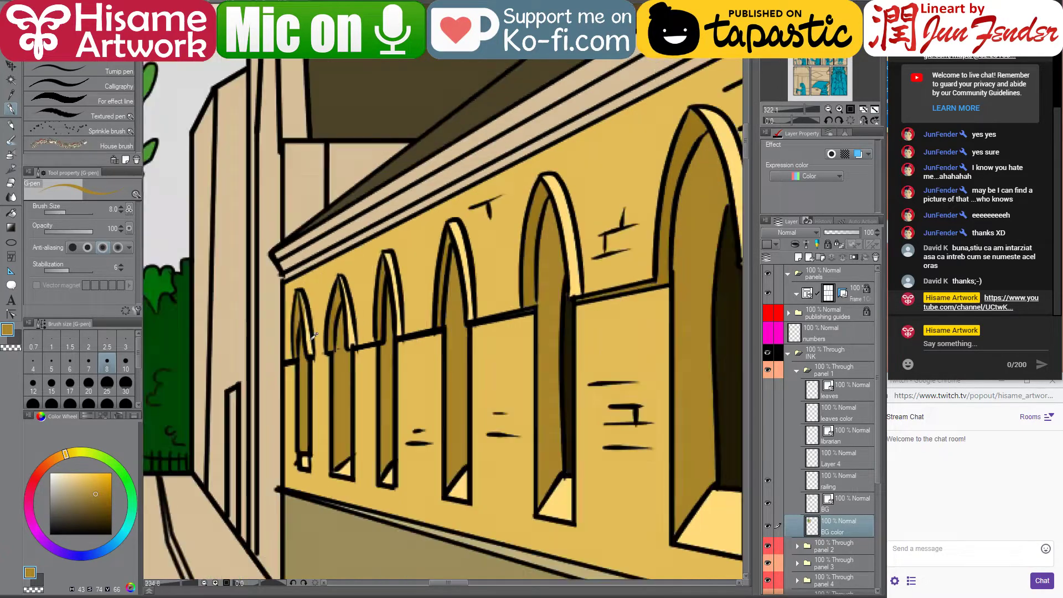
{"action": "scroll", "coordinate": [314, 335], "scroll_direction": "down", "scroll_amount": 3}
{"action": "scroll", "coordinate": [463, 319], "scroll_direction": "up", "scroll_amount": 1}
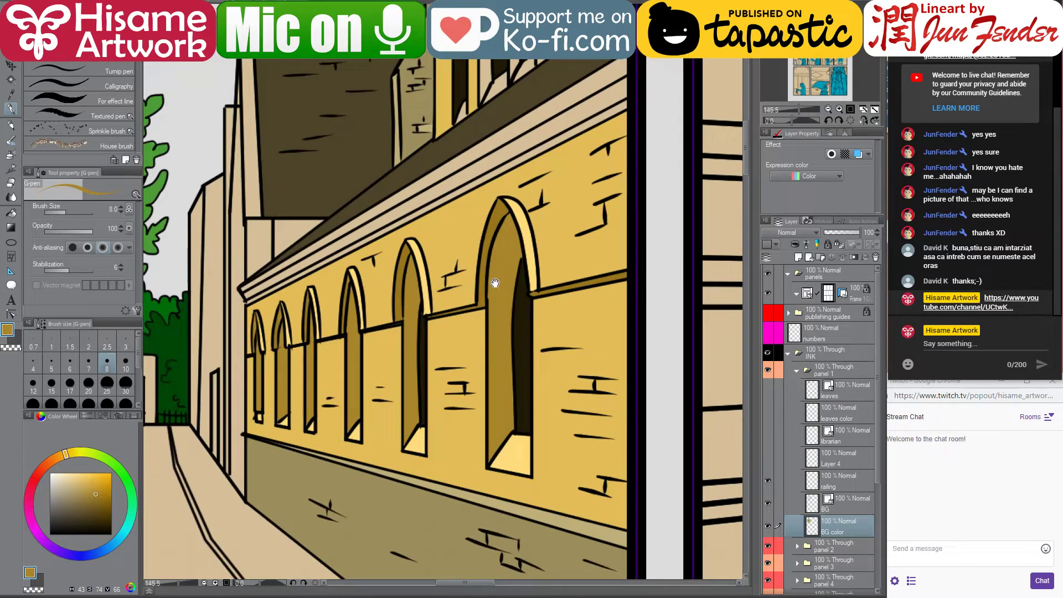
Sample the golden ground color from page 90 and fill the sidewalk beside the church with it (H 46, S 60, V 76)
{"action": "left_click_drag", "start_coordinate": [495, 283], "coordinate": [628, 206]}
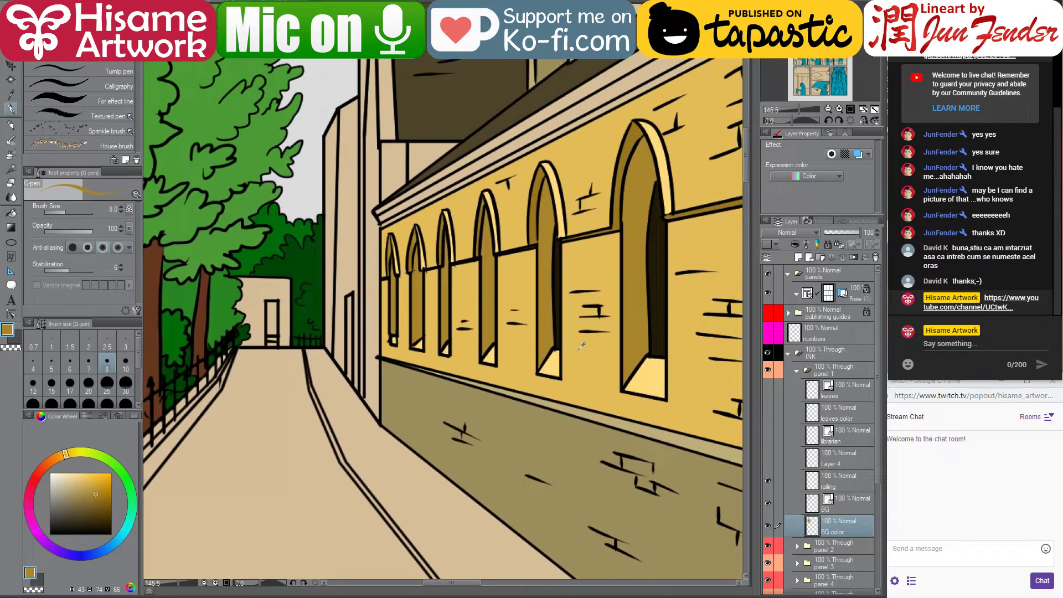
{"action": "scroll", "coordinate": [581, 346], "scroll_direction": "down", "scroll_amount": 2}
{"action": "left_click", "coordinate": [11, 212]}
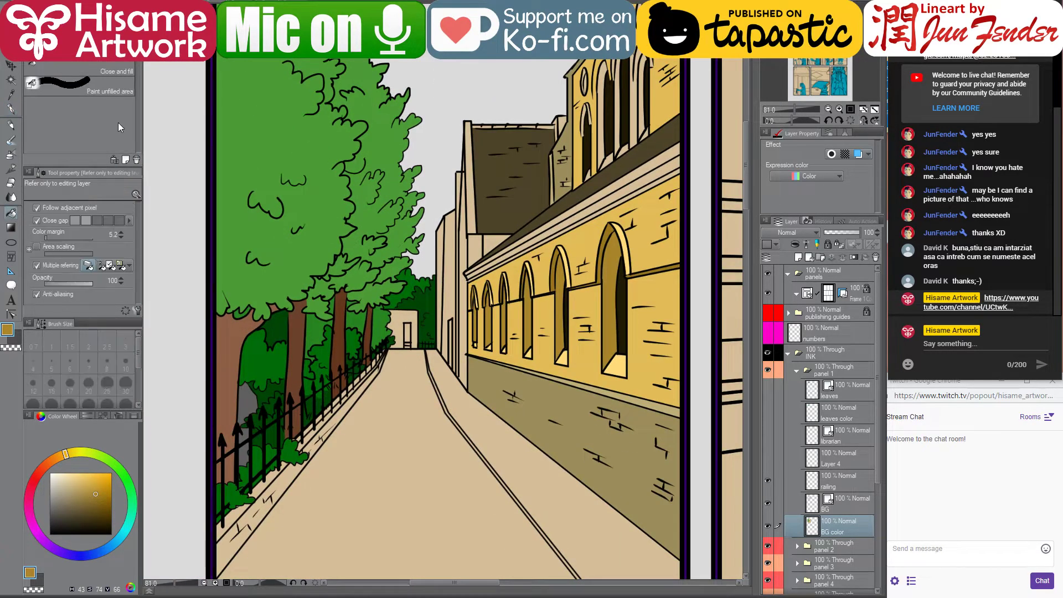
{"action": "left_click", "coordinate": [219, 3]}
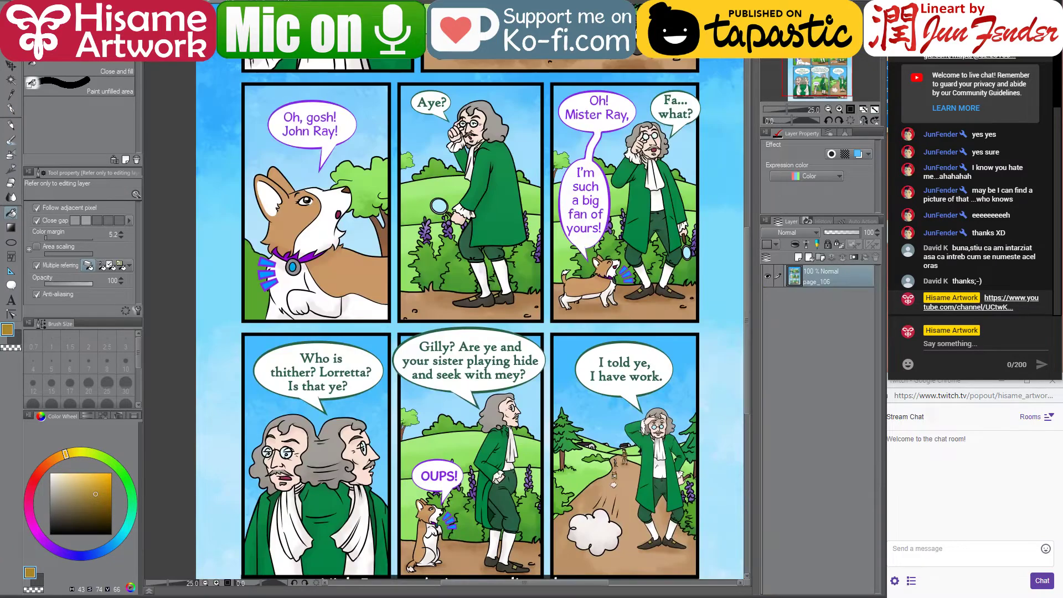
{"action": "left_click", "coordinate": [277, 29]}
{"action": "left_click_drag", "start_coordinate": [523, 487], "coordinate": [551, 355]}
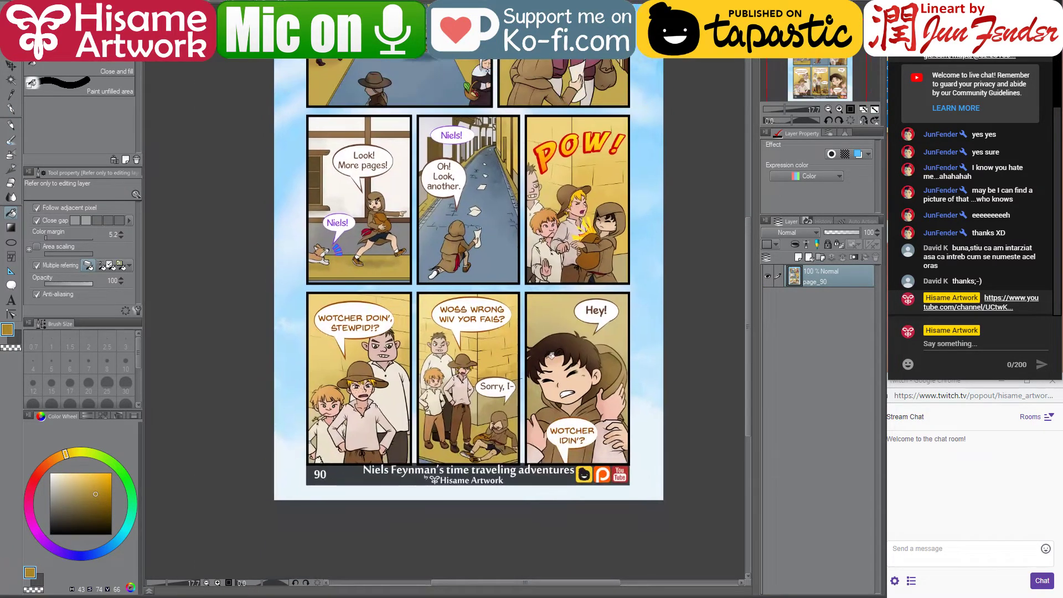
{"action": "left_click", "coordinate": [457, 455], "text": "alt"}
{"action": "left_click", "coordinate": [233, 3]}
{"action": "left_click", "coordinate": [515, 444]}
{"action": "left_click_drag", "start_coordinate": [516, 447], "coordinate": [471, 304]}
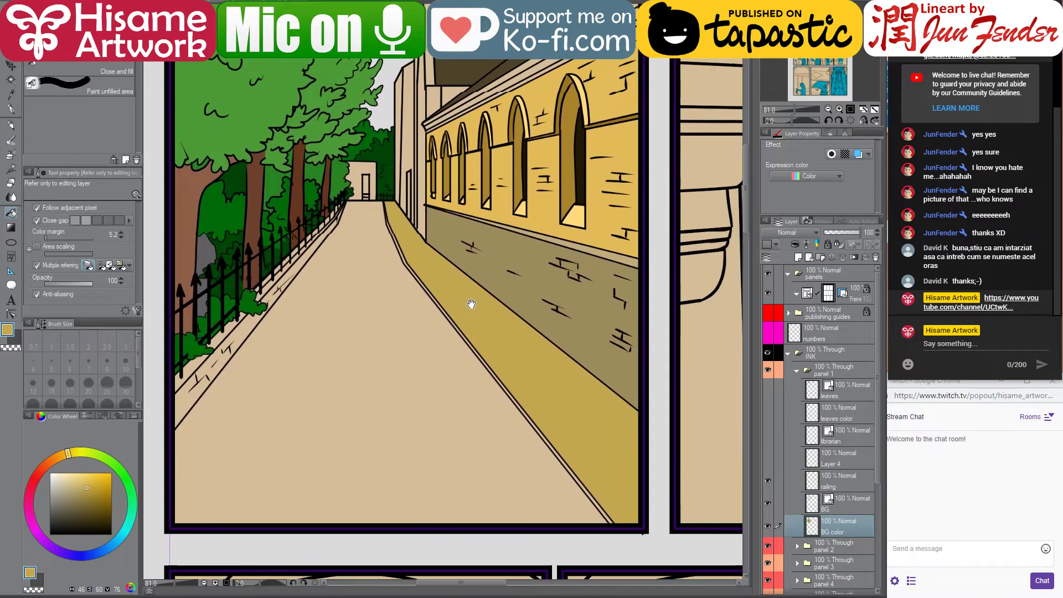
Fill the narrow curb along the sidewalk in a darker gold (H 46, S 66, V 66)
{"action": "scroll", "coordinate": [558, 459], "scroll_direction": "up", "scroll_amount": 2}
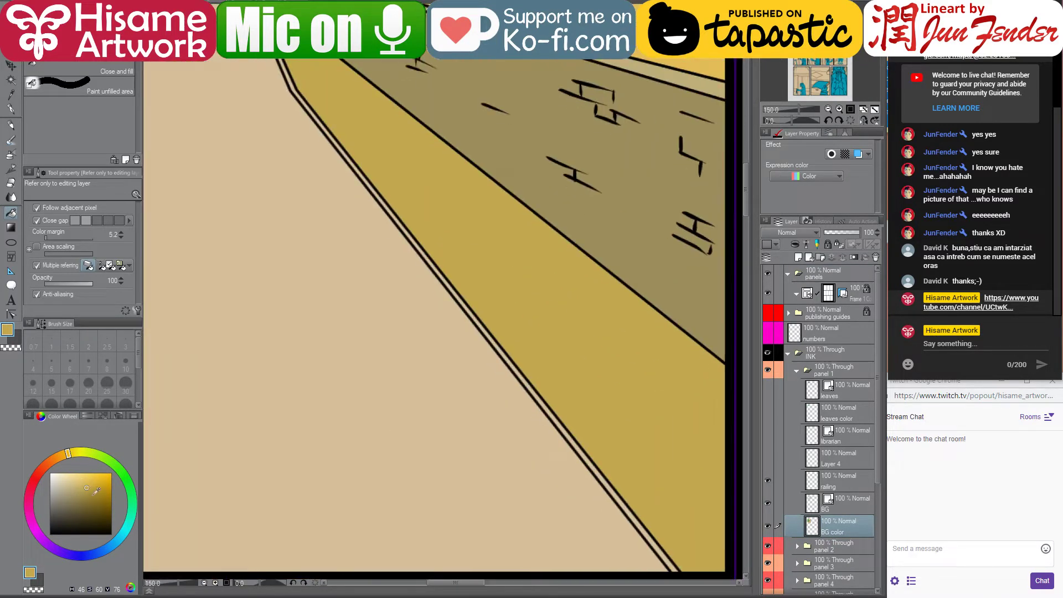
{"action": "left_click", "coordinate": [91, 493]}
{"action": "left_click", "coordinate": [625, 498]}
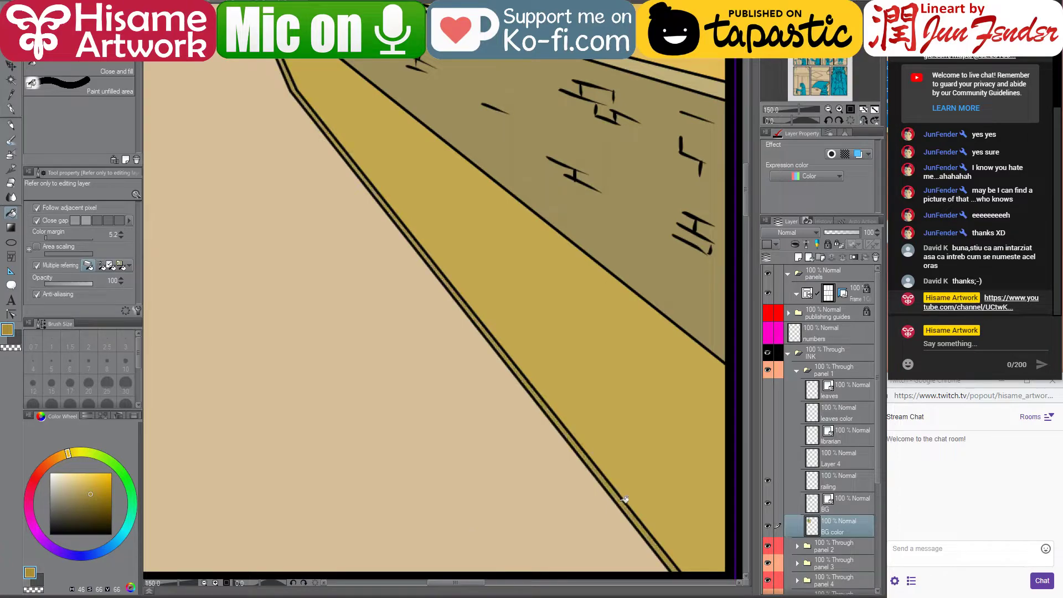
{"action": "scroll", "coordinate": [435, 318], "scroll_direction": "down", "scroll_amount": 2}
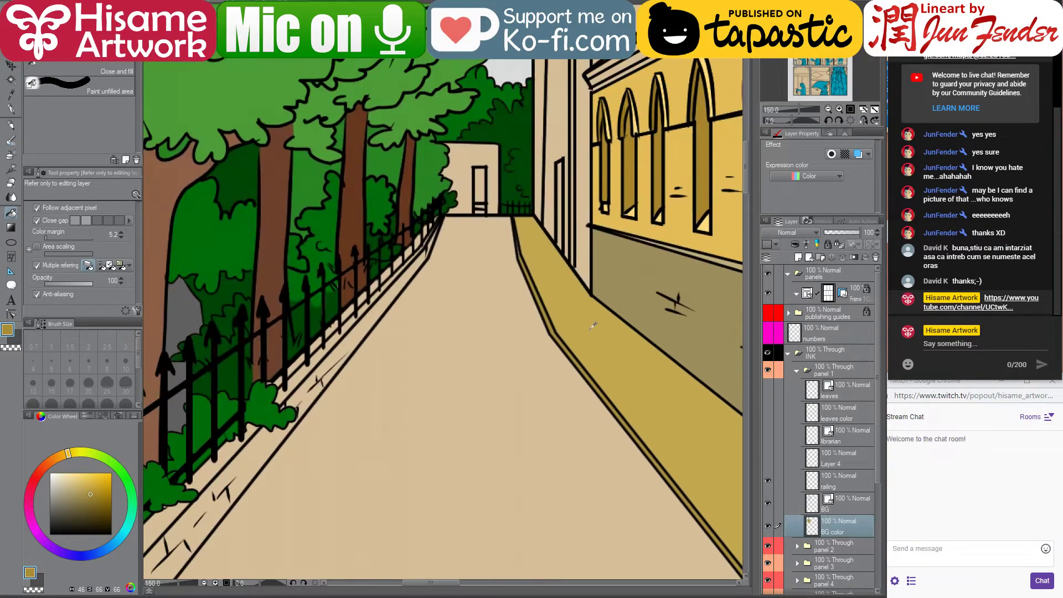
Resample the sidewalk gold, examine the lane's road and pavement in the Google Street View reference, and return to the comic page
{"action": "left_click", "coordinate": [592, 325], "text": "alt"}
{"action": "key", "text": "alt+Tab"}
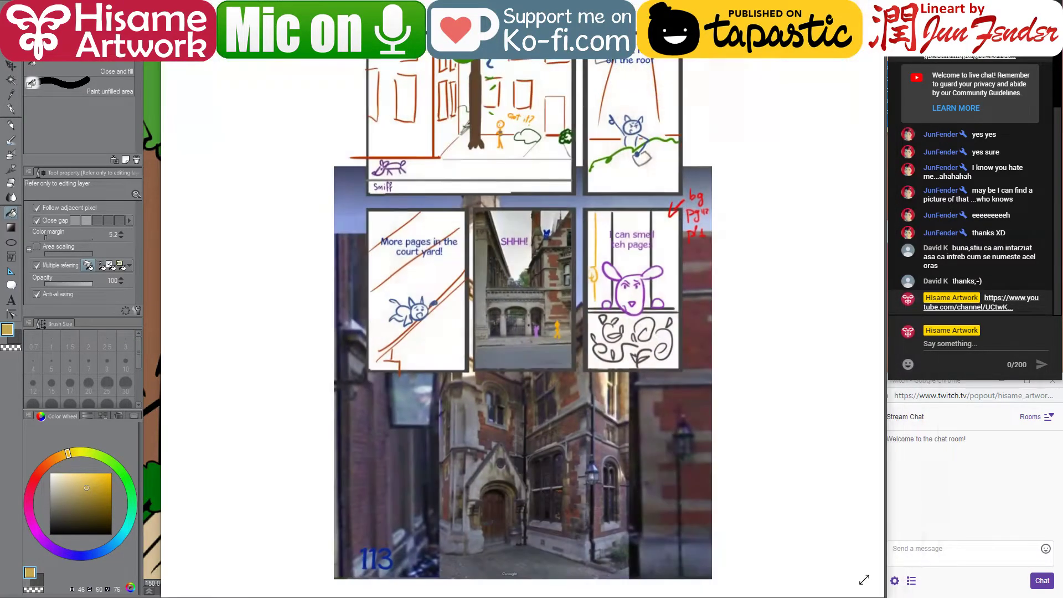
{"action": "key", "text": "alt+Tab"}
{"action": "key", "text": "alt+Tab"}
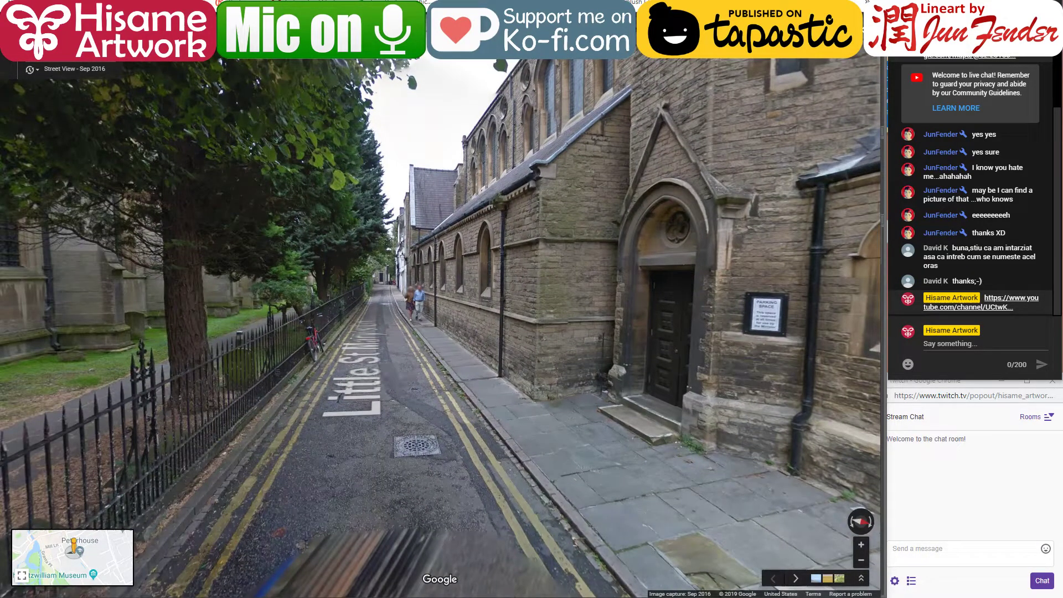
{"action": "key", "text": "alt+Tab"}
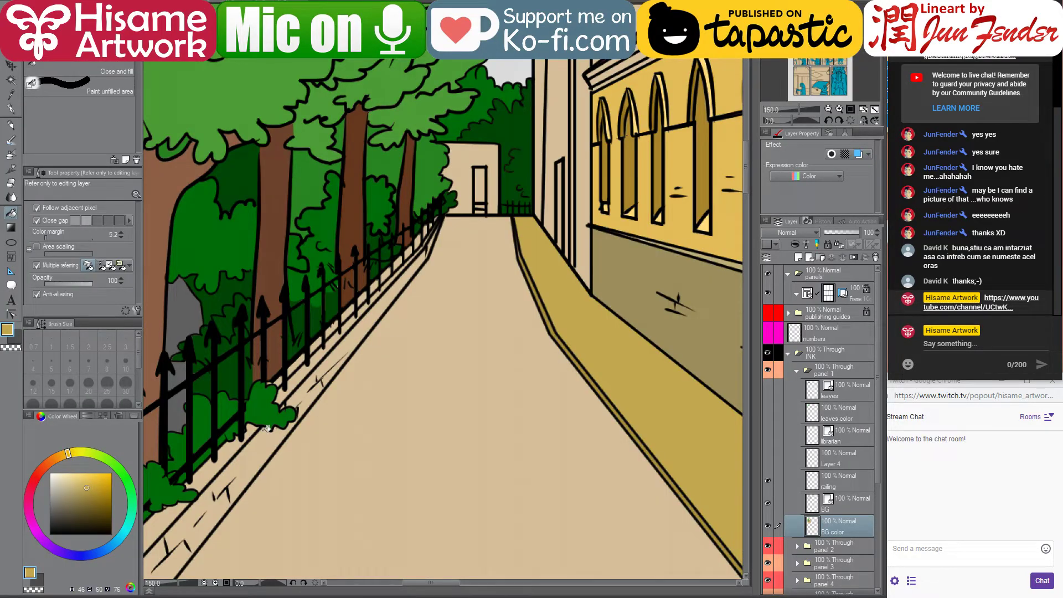
Try the sidewalk gold on the road, undo the fill, and check the Street View reference again
{"action": "left_click", "coordinate": [503, 381]}
{"action": "key", "text": "ctrl+z"}
{"action": "key", "text": "alt+Tab"}
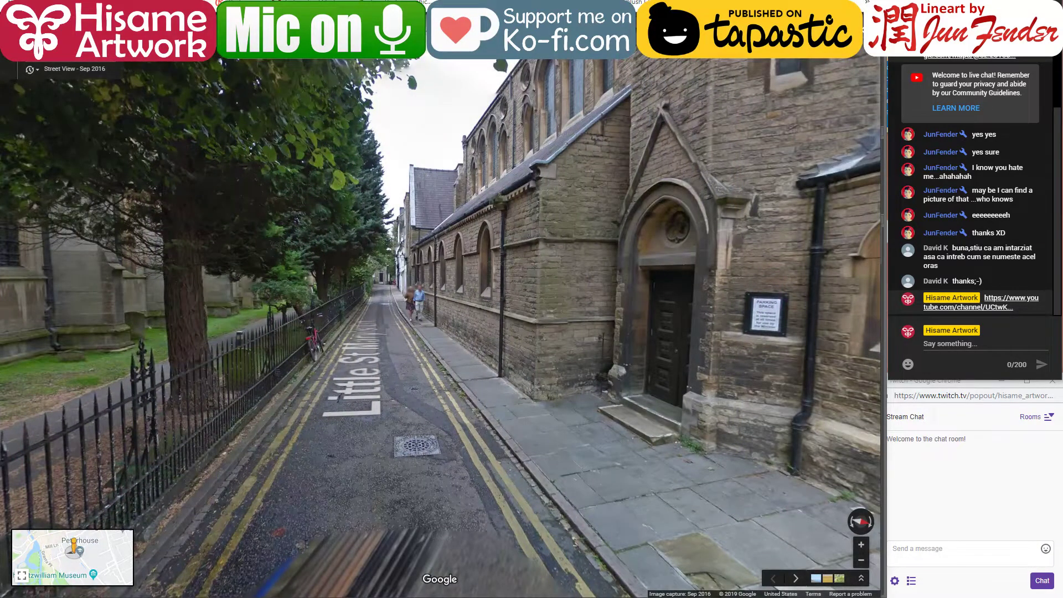
{"action": "key", "text": "alt+Tab"}
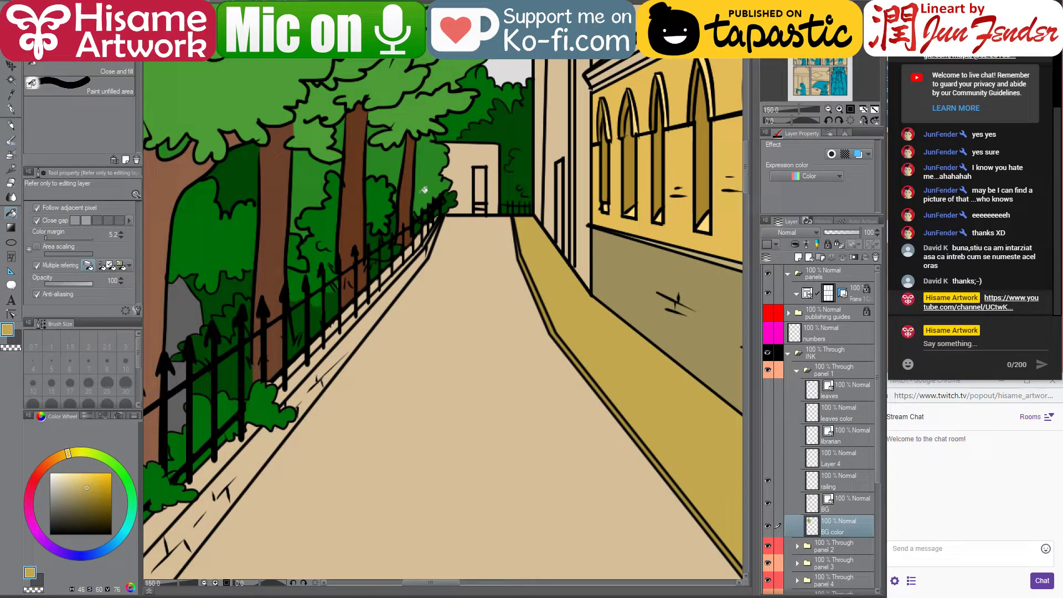
Sample the blue road color from page 90's alley panel and fill the road beside the church with it (H 209, S 27, V 64)
{"action": "left_click", "coordinate": [354, 41]}
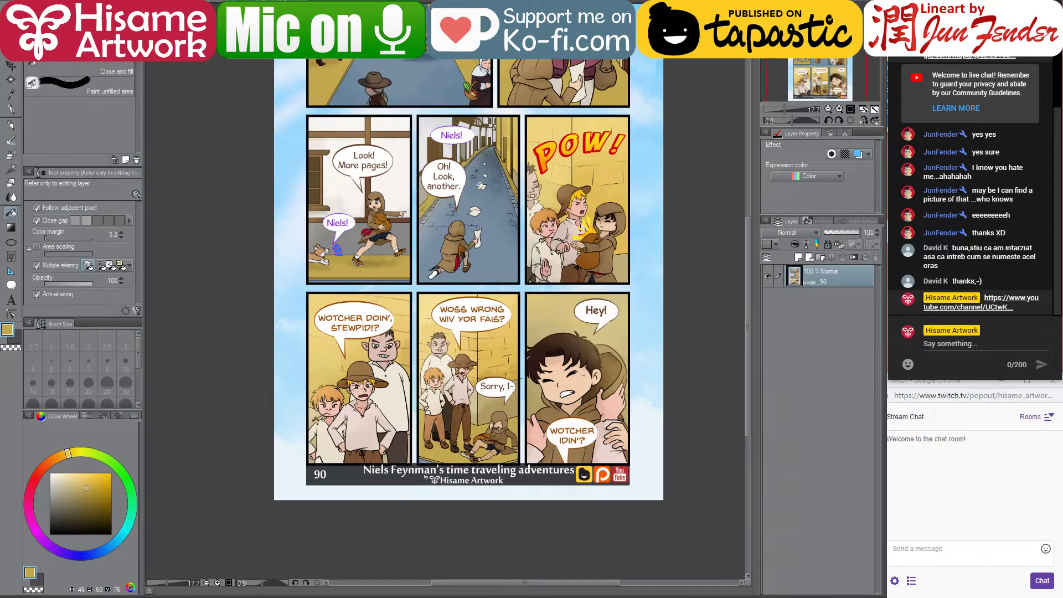
{"action": "scroll", "coordinate": [503, 203], "scroll_direction": "up", "scroll_amount": 2}
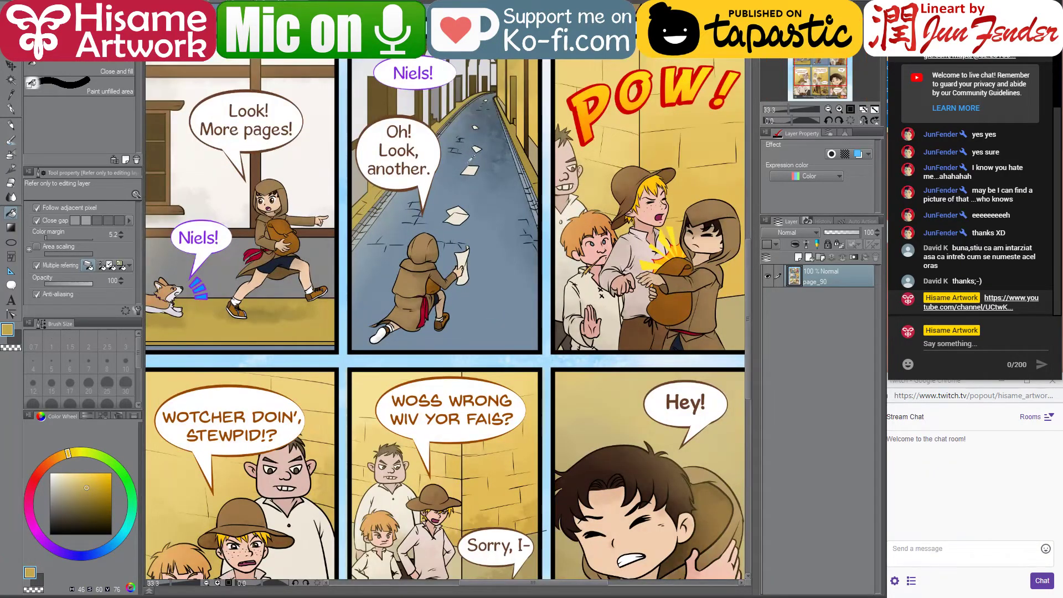
{"action": "left_click", "coordinate": [469, 160], "text": "alt"}
{"action": "left_click", "coordinate": [265, 39]}
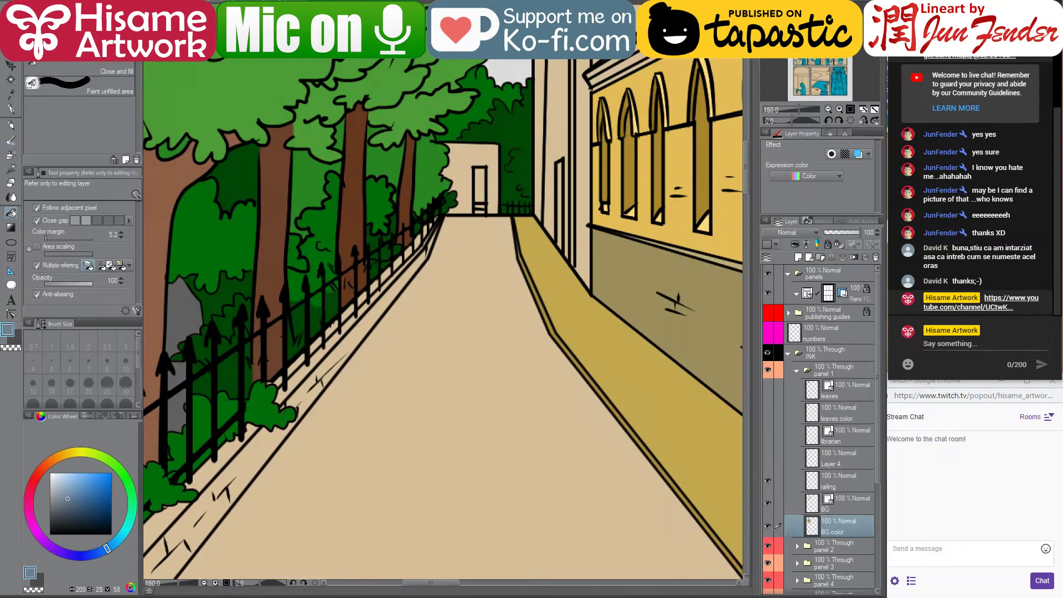
{"action": "left_click", "coordinate": [427, 382]}
{"action": "scroll", "coordinate": [426, 382], "scroll_direction": "down", "scroll_amount": 2}
{"action": "key", "text": "ctrl+Tab"}
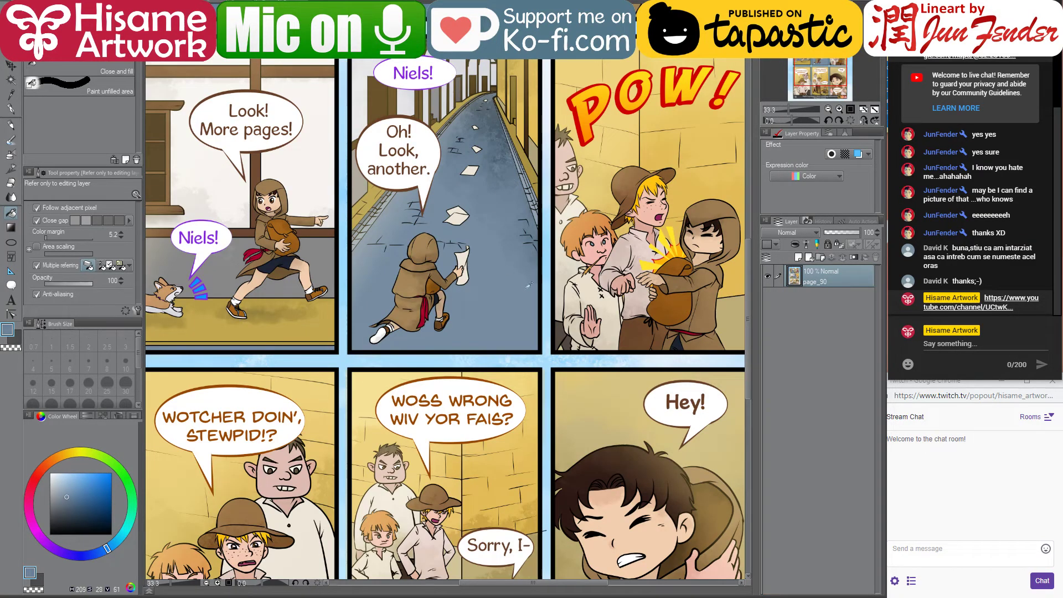
{"action": "key", "text": "ctrl+Tab"}
{"action": "left_click", "coordinate": [423, 335]}
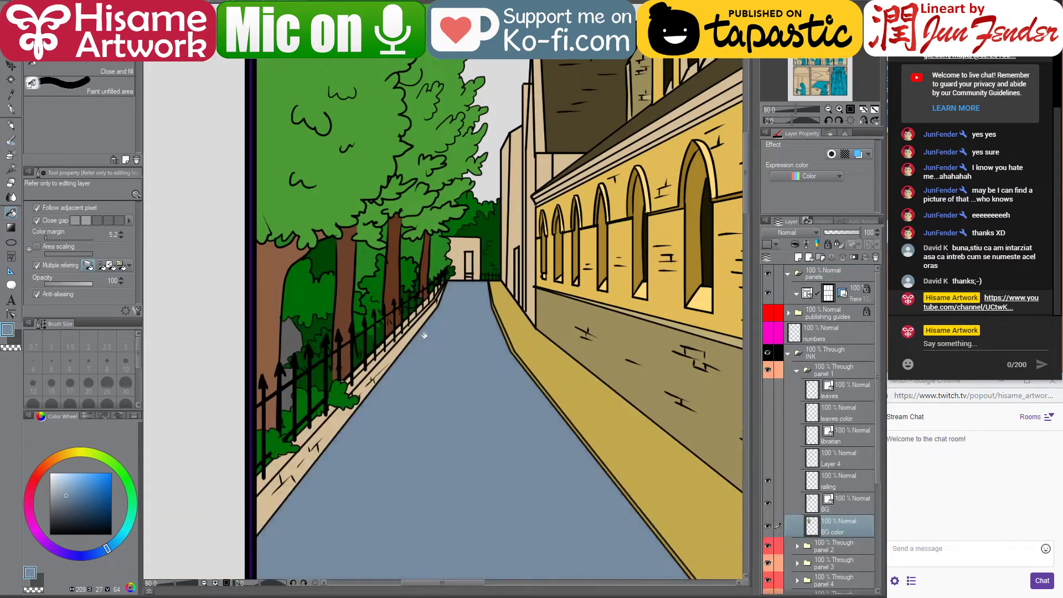
Fill the front face of the low wall under the railing in a darker blue-grey (H 209, S 17, V 48)
{"action": "mouse_move", "coordinate": [552, 342]}
{"action": "left_mouse_down"}
{"action": "mouse_move", "coordinate": [574, 221]}
{"action": "mouse_move", "coordinate": [528, 268]}
{"action": "left_mouse_up"}
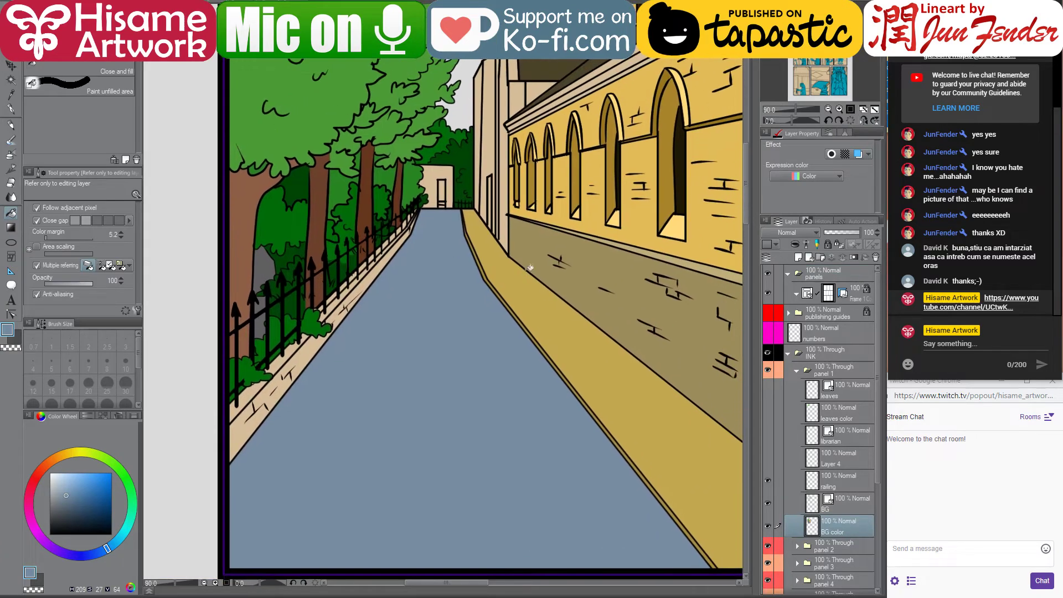
{"action": "left_click_drag", "start_coordinate": [68, 497], "coordinate": [62, 502]}
{"action": "left_click_drag", "start_coordinate": [302, 376], "coordinate": [337, 392]}
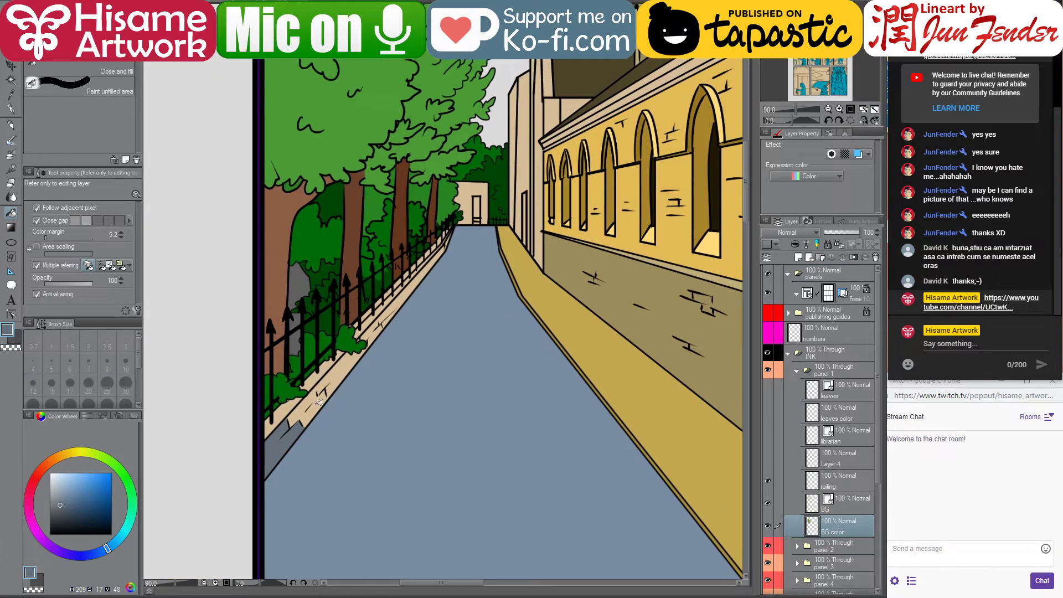
{"action": "left_click", "coordinate": [319, 401]}
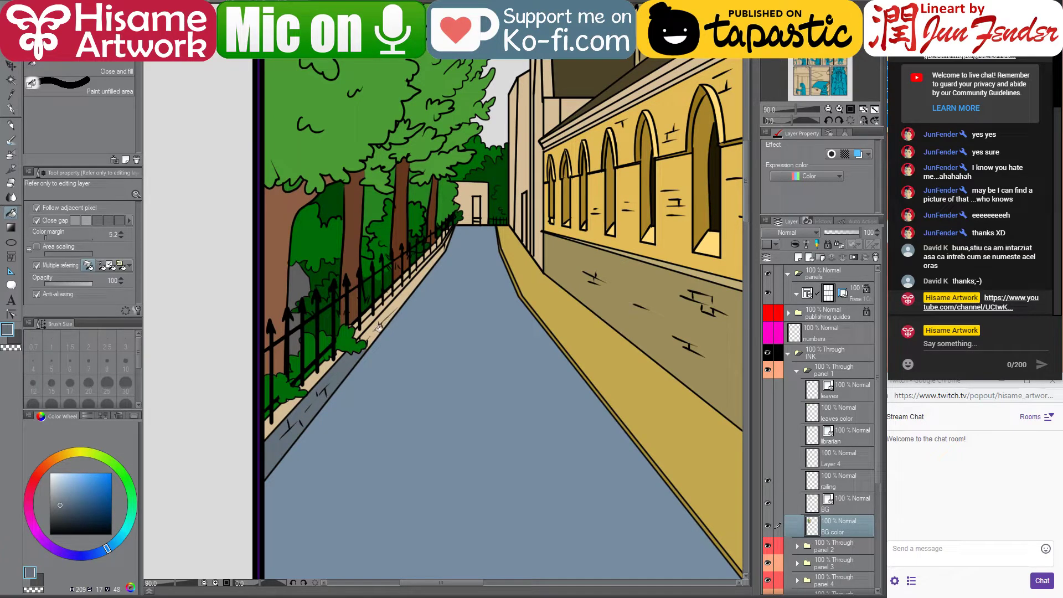
{"action": "left_click", "coordinate": [393, 308]}
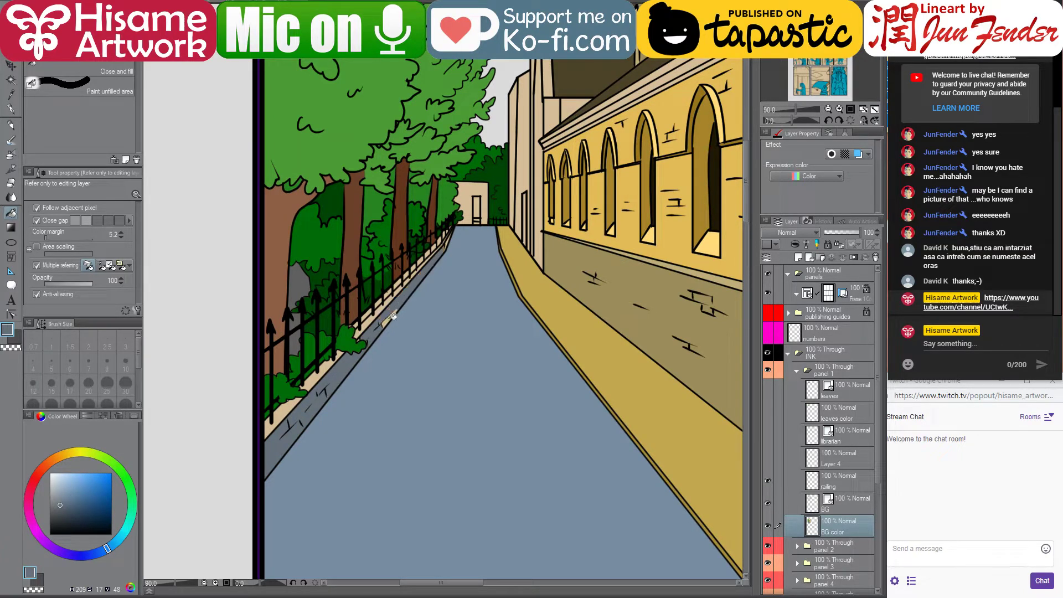
Fill the wall's top ledge sections between the railing bars in a lighter blue-grey (H 209, S 17, V 68)
{"action": "scroll", "coordinate": [415, 197], "scroll_direction": "up", "scroll_amount": 8}
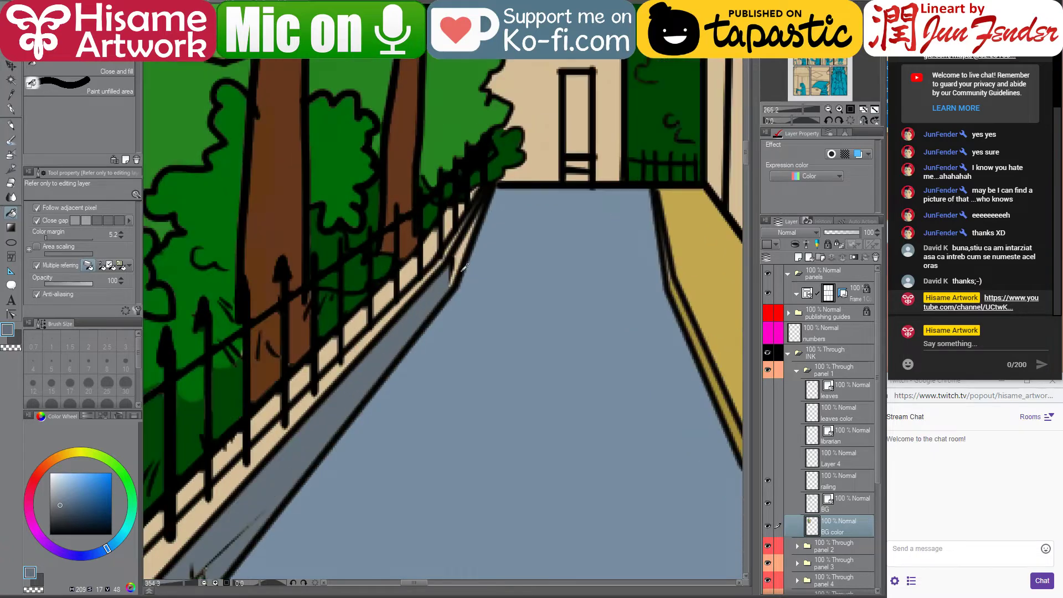
{"action": "scroll", "coordinate": [464, 267], "scroll_direction": "up", "scroll_amount": 2}
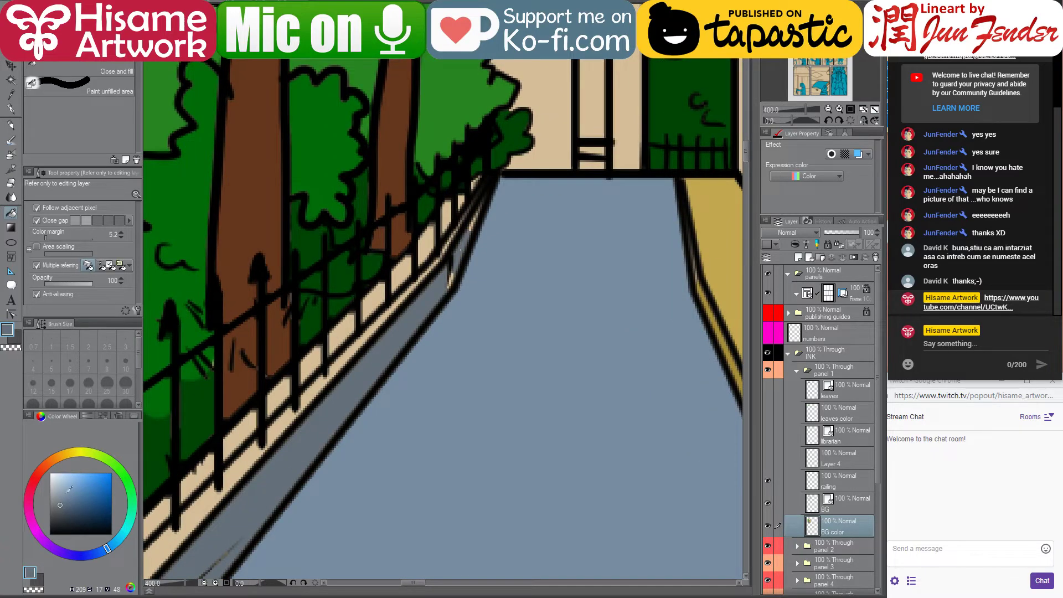
{"action": "left_click", "coordinate": [61, 492]}
{"action": "mouse_move", "coordinate": [209, 502]}
{"action": "left_mouse_down"}
{"action": "mouse_move", "coordinate": [315, 391]}
{"action": "mouse_move", "coordinate": [345, 353]}
{"action": "mouse_move", "coordinate": [346, 326]}
{"action": "mouse_move", "coordinate": [433, 241]}
{"action": "left_mouse_up"}
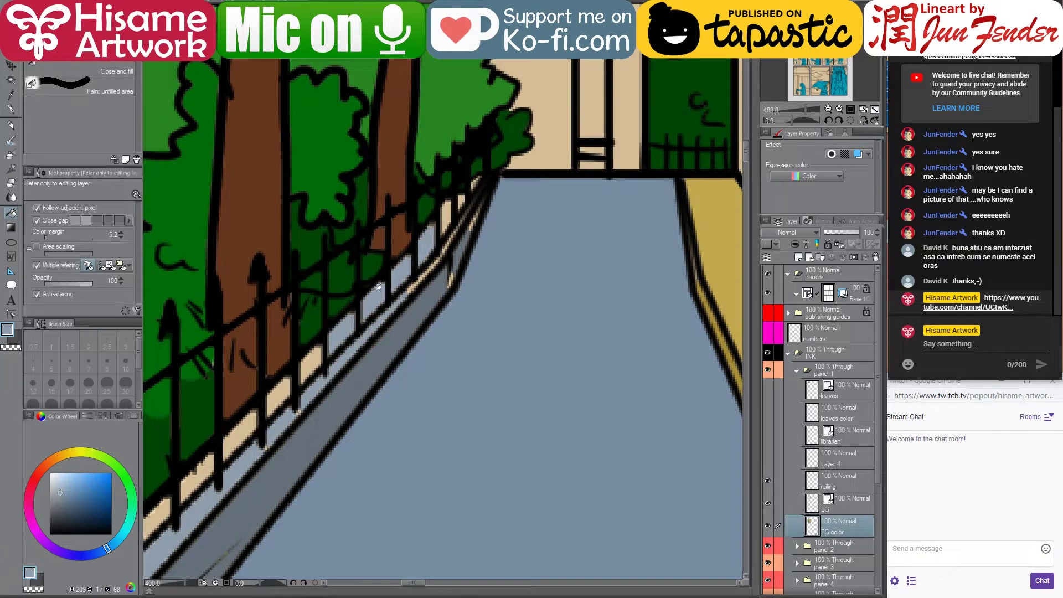
Paint the unfilled gaps at the wall's far end with the G-pen, light blue-grey on the ledge and dark on the face
{"action": "left_click", "coordinate": [10, 109]}
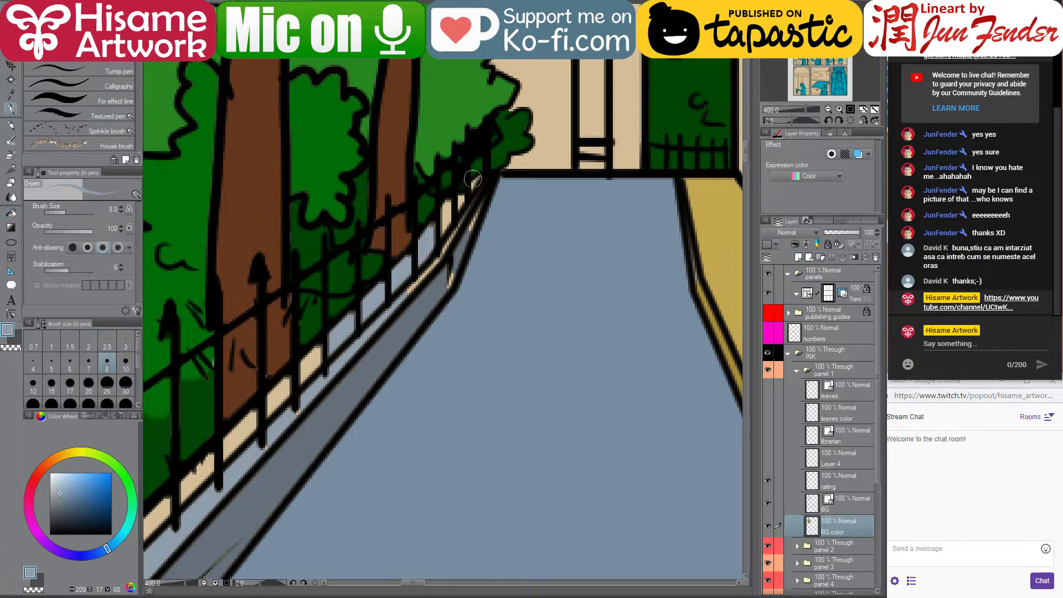
{"action": "mouse_move", "coordinate": [472, 179]}
{"action": "left_mouse_down"}
{"action": "mouse_move", "coordinate": [433, 226]}
{"action": "mouse_move", "coordinate": [458, 205]}
{"action": "mouse_move", "coordinate": [445, 227]}
{"action": "left_mouse_up"}
{"action": "left_click_drag", "start_coordinate": [394, 287], "coordinate": [493, 206]}
{"action": "mouse_move", "coordinate": [574, 111]}
{"action": "left_mouse_down"}
{"action": "mouse_move", "coordinate": [495, 211]}
{"action": "mouse_move", "coordinate": [575, 111]}
{"action": "mouse_move", "coordinate": [507, 226]}
{"action": "mouse_move", "coordinate": [571, 147]}
{"action": "left_mouse_up"}
{"action": "left_click", "coordinate": [505, 228], "text": "alt"}
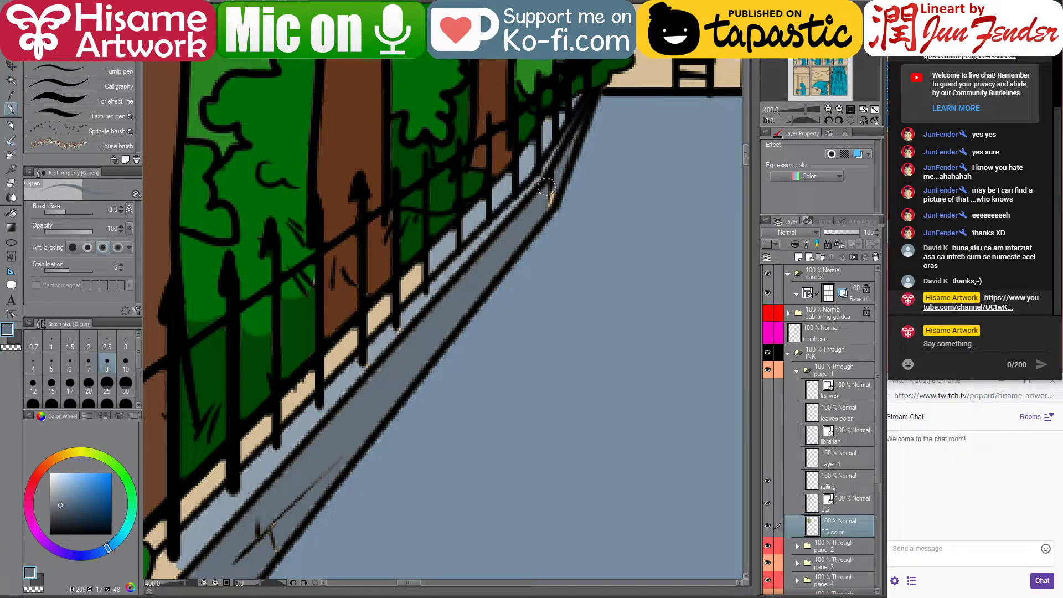
{"action": "left_click_drag", "start_coordinate": [548, 187], "coordinate": [543, 200]}
{"action": "left_click", "coordinate": [521, 202], "text": "alt"}
Paint the remaining beige ledge strips behind the middle railing bars light blue-grey and cover beige traces around the wall cracks with the darker tone
{"action": "mouse_move", "coordinate": [415, 361]}
{"action": "left_mouse_down"}
{"action": "mouse_move", "coordinate": [442, 325]}
{"action": "mouse_move", "coordinate": [555, 280]}
{"action": "mouse_move", "coordinate": [498, 292]}
{"action": "left_mouse_up"}
{"action": "left_click_drag", "start_coordinate": [537, 238], "coordinate": [535, 253]}
{"action": "mouse_move", "coordinate": [554, 205]}
{"action": "left_mouse_down"}
{"action": "mouse_move", "coordinate": [565, 191]}
{"action": "mouse_move", "coordinate": [318, 438]}
{"action": "left_mouse_up"}
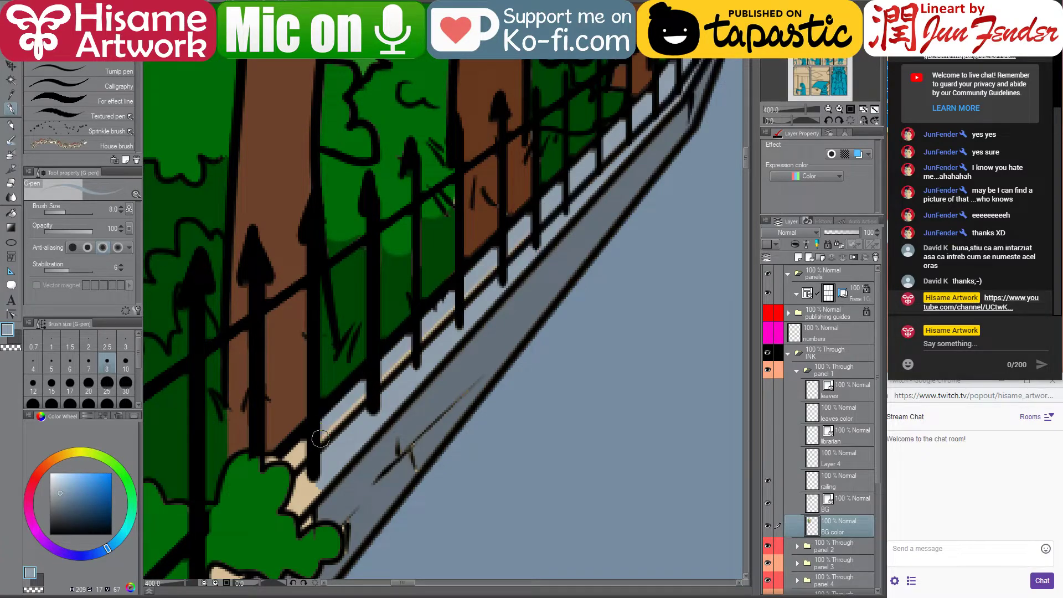
{"action": "left_click_drag", "start_coordinate": [481, 276], "coordinate": [492, 269]}
{"action": "left_click_drag", "start_coordinate": [468, 352], "coordinate": [595, 220]}
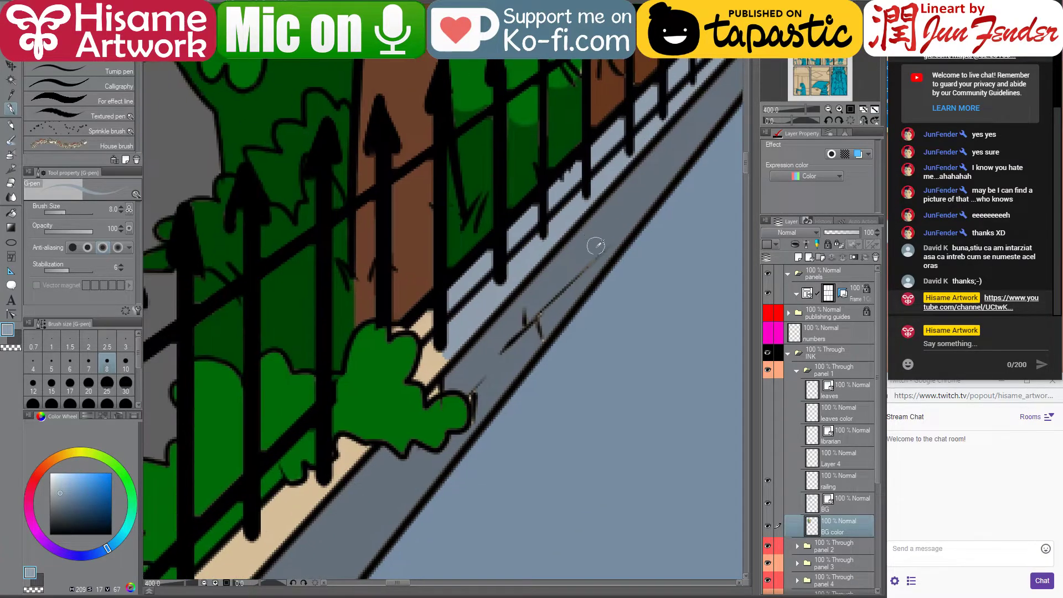
{"action": "left_click", "coordinate": [596, 244], "text": "alt"}
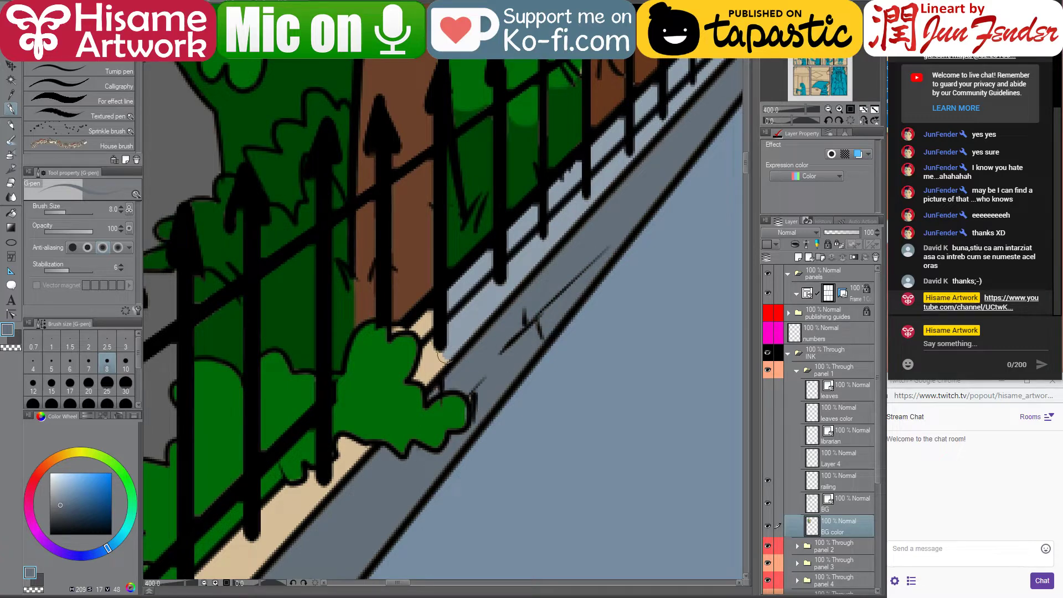
Finish the light blue-grey ledge around the middle bush and touch up the bush's edge with its sampled green
{"action": "left_click", "coordinate": [451, 336], "text": "alt"}
{"action": "mouse_move", "coordinate": [414, 322]}
{"action": "left_mouse_down"}
{"action": "mouse_move", "coordinate": [429, 313]}
{"action": "mouse_move", "coordinate": [419, 328]}
{"action": "mouse_move", "coordinate": [423, 387]}
{"action": "mouse_move", "coordinate": [448, 334]}
{"action": "mouse_move", "coordinate": [444, 360]}
{"action": "mouse_move", "coordinate": [444, 348]}
{"action": "left_mouse_up"}
{"action": "left_click", "coordinate": [451, 262], "text": "alt"}
{"action": "left_click", "coordinate": [436, 313], "text": "alt"}
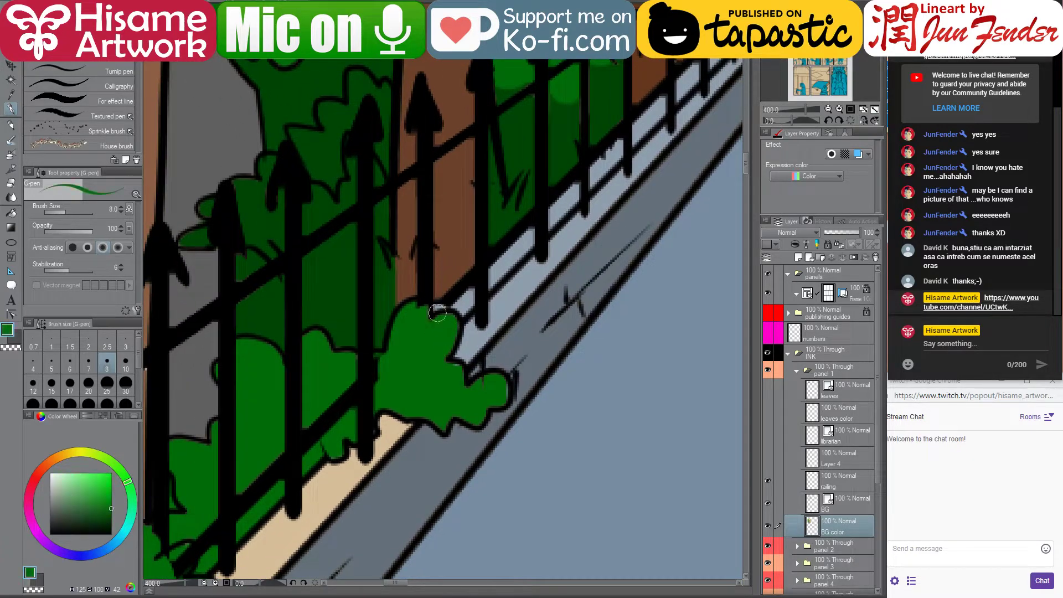
{"action": "left_click", "coordinate": [482, 338], "text": "alt"}
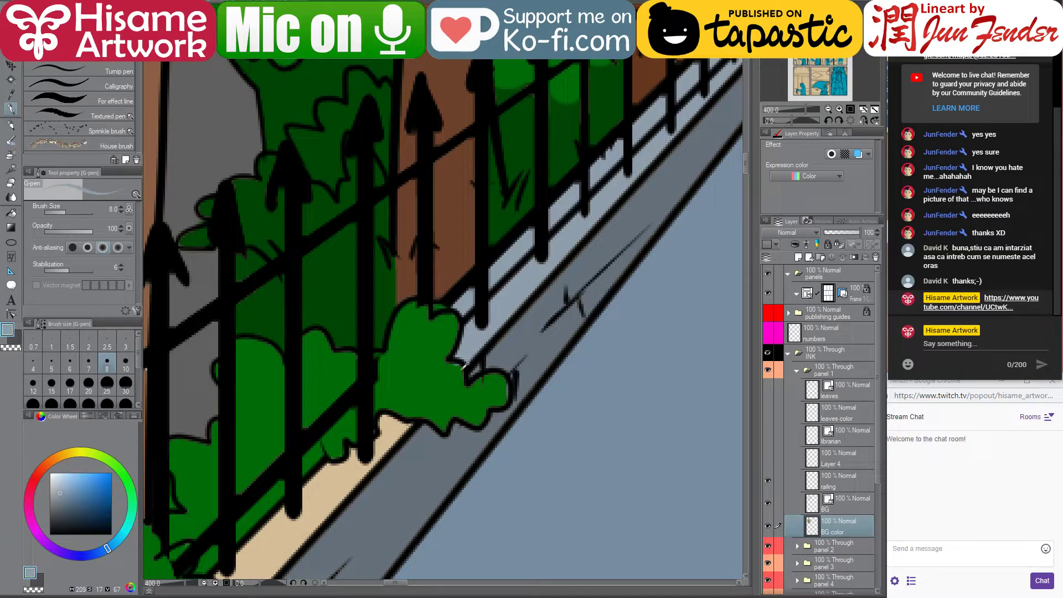
{"action": "left_click", "coordinate": [456, 375], "text": "alt"}
{"action": "mouse_move", "coordinate": [455, 373]}
{"action": "left_mouse_down"}
{"action": "mouse_move", "coordinate": [500, 382]}
{"action": "mouse_move", "coordinate": [498, 398]}
{"action": "left_mouse_up"}
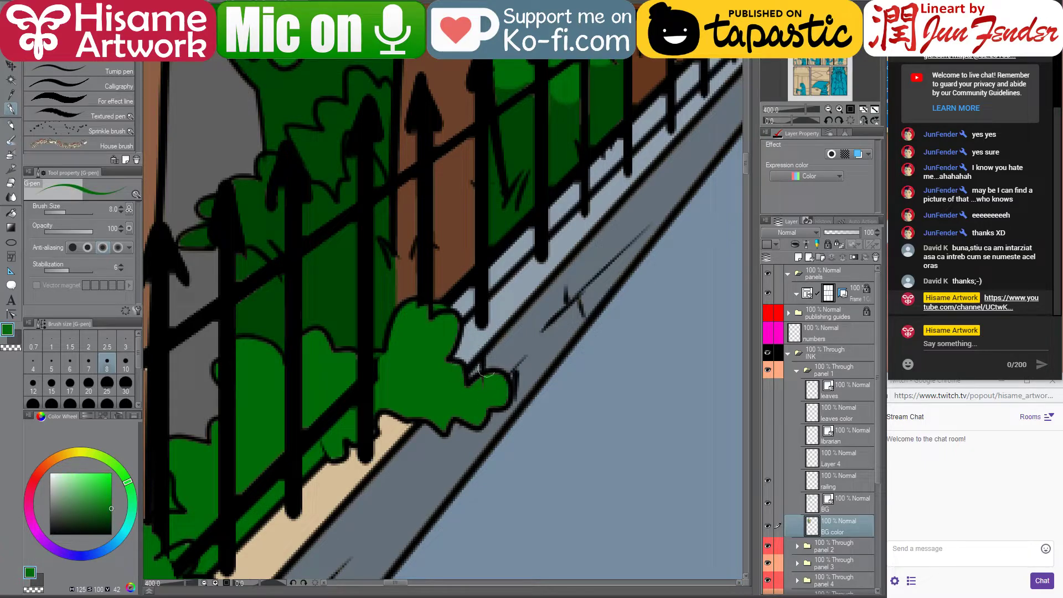
{"action": "left_click", "coordinate": [493, 333], "text": "alt"}
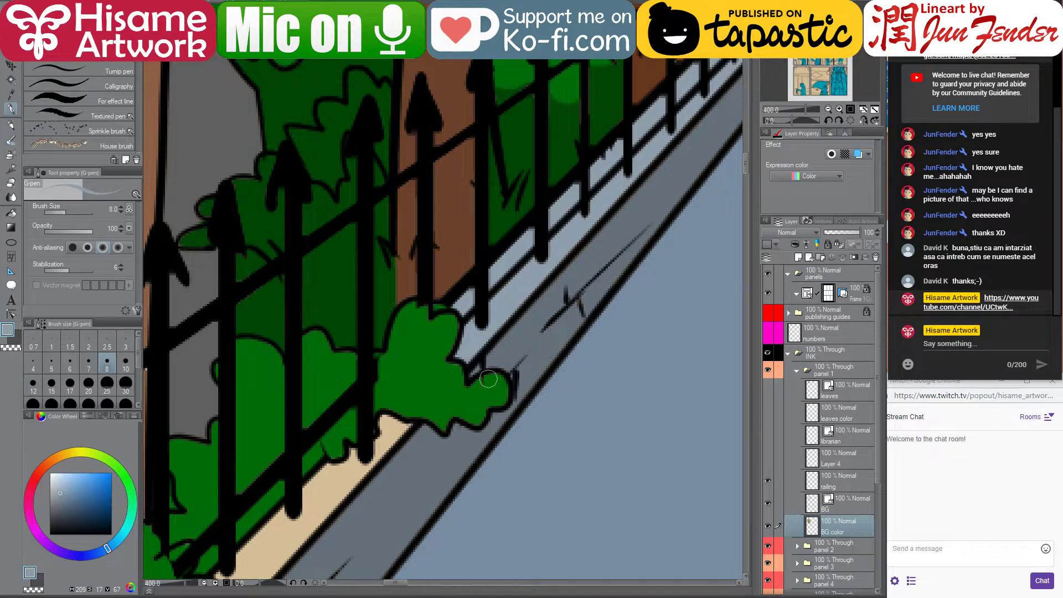
Paint the beige ledge area between the middle bush and the nearest bush light blue-grey
{"action": "mouse_move", "coordinate": [432, 419]}
{"action": "left_mouse_down"}
{"action": "mouse_move", "coordinate": [587, 296]}
{"action": "mouse_move", "coordinate": [550, 302]}
{"action": "mouse_move", "coordinate": [526, 335]}
{"action": "mouse_move", "coordinate": [552, 305]}
{"action": "mouse_move", "coordinate": [541, 298]}
{"action": "mouse_move", "coordinate": [551, 298]}
{"action": "mouse_move", "coordinate": [411, 466]}
{"action": "mouse_move", "coordinate": [509, 340]}
{"action": "left_mouse_up"}
{"action": "left_click", "coordinate": [411, 469], "text": "shift"}
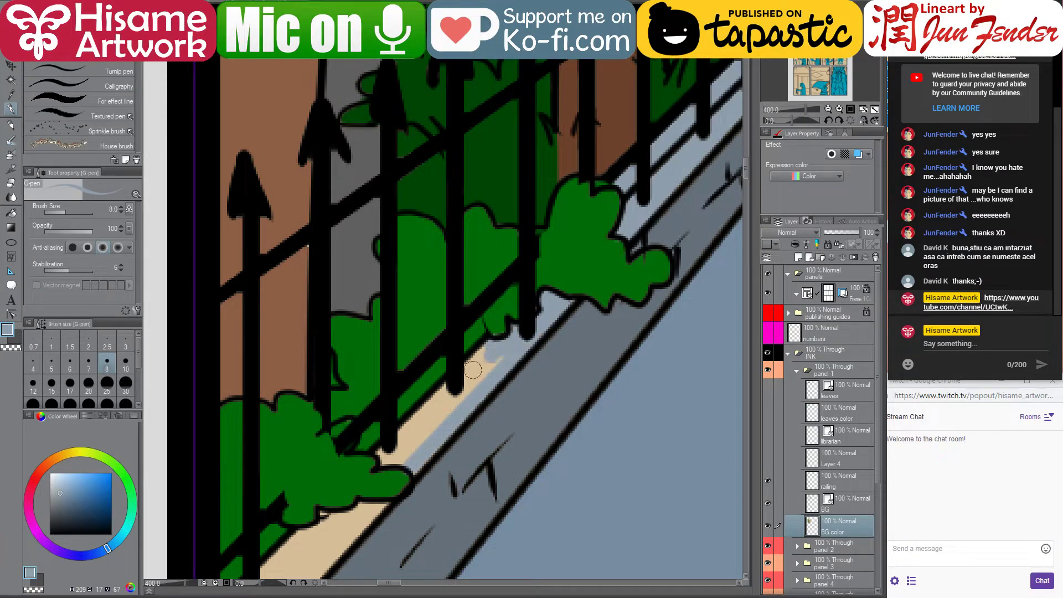
{"action": "left_click", "coordinate": [496, 331], "text": "alt"}
{"action": "left_click", "coordinate": [495, 347], "text": "alt"}
{"action": "mouse_move", "coordinate": [497, 345]}
{"action": "left_mouse_down"}
{"action": "mouse_move", "coordinate": [380, 458]}
{"action": "mouse_move", "coordinate": [420, 458]}
{"action": "mouse_move", "coordinate": [432, 429]}
{"action": "mouse_move", "coordinate": [497, 361]}
{"action": "left_mouse_up"}
{"action": "left_click_drag", "start_coordinate": [412, 446], "coordinate": [437, 409]}
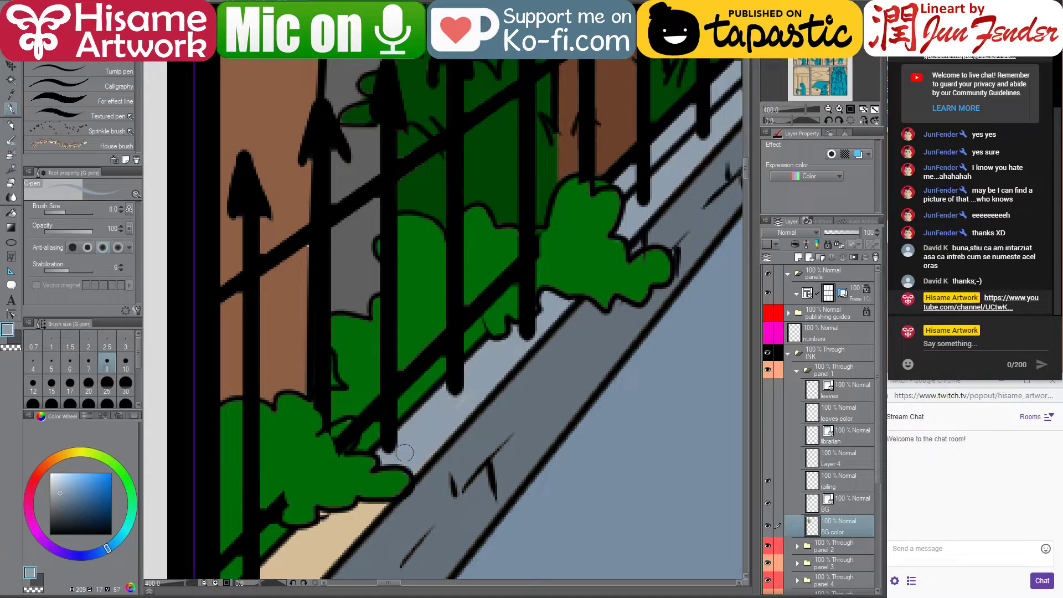
Paint the last beige ledge area below the nearest bush, up to the panel border, light blue-grey, adjusting the brush size to 10
{"action": "left_click_drag", "start_coordinate": [416, 460], "coordinate": [586, 272]}
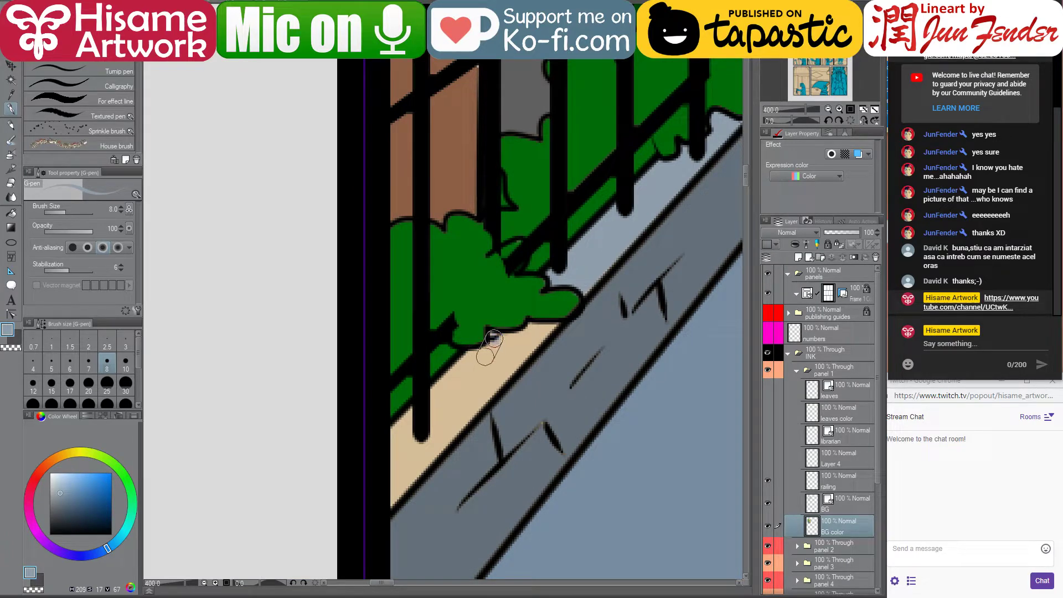
{"action": "left_click", "coordinate": [483, 357], "text": "shift"}
{"action": "left_click", "coordinate": [467, 359], "text": "shift"}
{"action": "left_click", "coordinate": [385, 437], "text": "shift"}
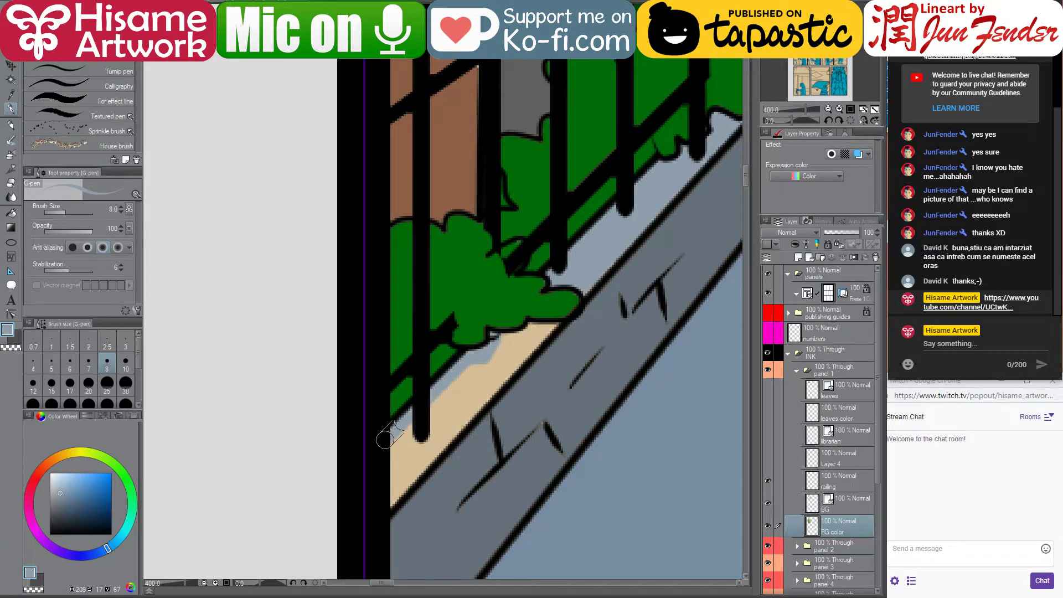
{"action": "left_click_drag", "start_coordinate": [510, 340], "coordinate": [555, 327]}
{"action": "left_click", "coordinate": [385, 504], "text": "shift"}
{"action": "mouse_move", "coordinate": [376, 519]}
{"action": "left_mouse_down"}
{"action": "mouse_move", "coordinate": [398, 445]}
{"action": "mouse_move", "coordinate": [389, 481]}
{"action": "mouse_move", "coordinate": [424, 436]}
{"action": "left_mouse_up"}
{"action": "key", "text": "bracketright"}
{"action": "key", "text": "bracketright"}
{"action": "key", "text": "bracketright"}
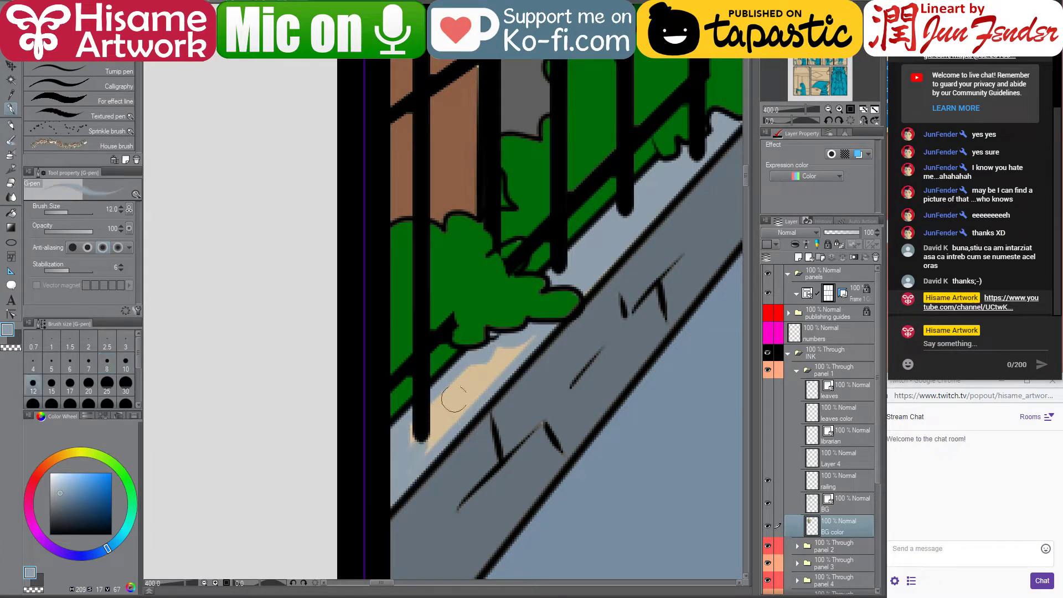
{"action": "key", "text": "bracketleft"}
{"action": "key", "text": "bracketleft"}
{"action": "mouse_move", "coordinate": [530, 341]}
{"action": "left_mouse_down"}
{"action": "mouse_move", "coordinate": [434, 399]}
{"action": "mouse_move", "coordinate": [413, 434]}
{"action": "mouse_move", "coordinate": [481, 380]}
{"action": "mouse_move", "coordinate": [383, 491]}
{"action": "mouse_move", "coordinate": [517, 351]}
{"action": "left_mouse_up"}
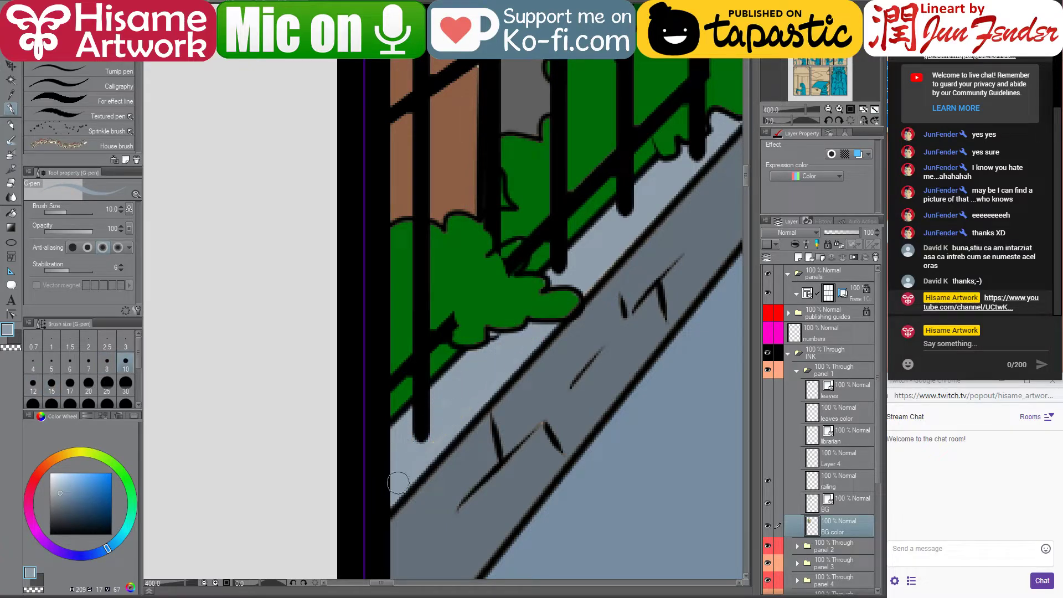
Cover the beige traces around the cracks in the wall's front face with the dark blue-grey (V 48) at brush size 20
{"action": "scroll", "coordinate": [418, 425], "scroll_direction": "down", "scroll_amount": 1}
{"action": "scroll", "coordinate": [418, 425], "scroll_direction": "down", "scroll_amount": 3}
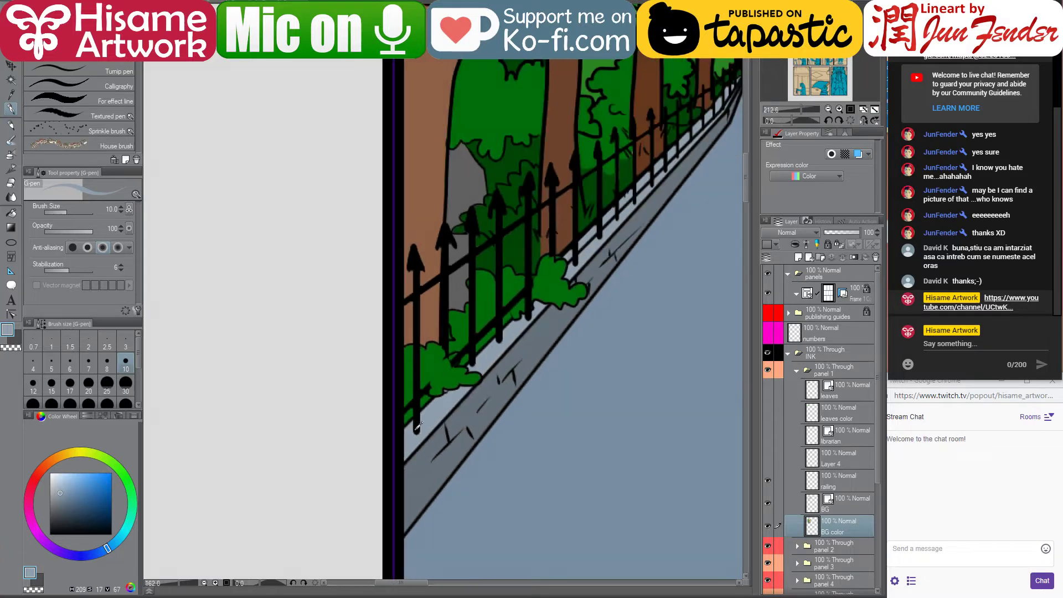
{"action": "scroll", "coordinate": [413, 412], "scroll_direction": "up", "scroll_amount": 1}
{"action": "key", "text": "bracketright"}
{"action": "key", "text": "bracketright"}
{"action": "key", "text": "bracketright"}
{"action": "key", "text": "bracketright"}
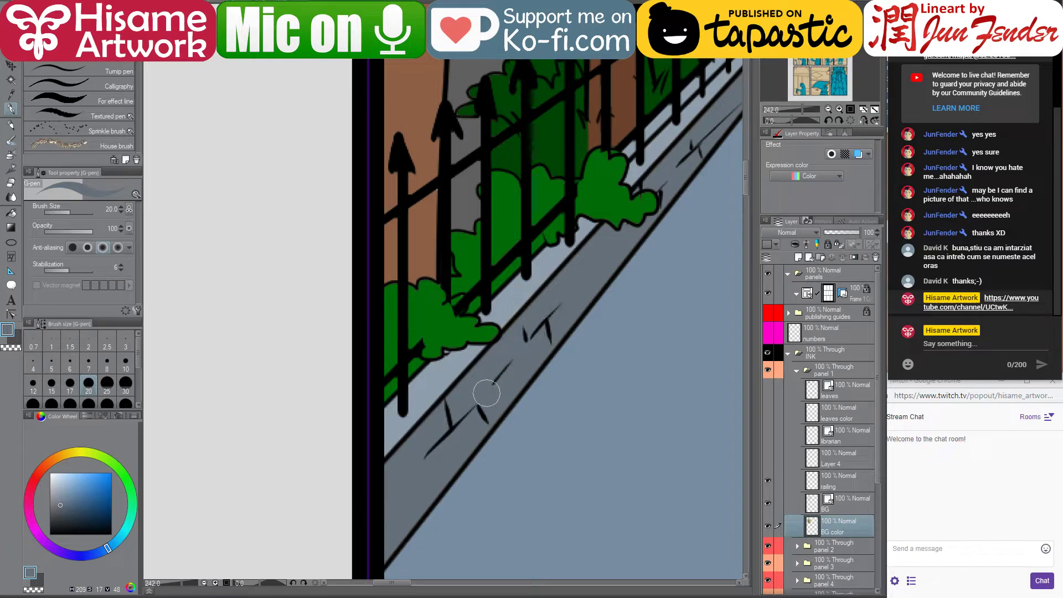
{"action": "left_click_drag", "start_coordinate": [615, 237], "coordinate": [400, 462]}
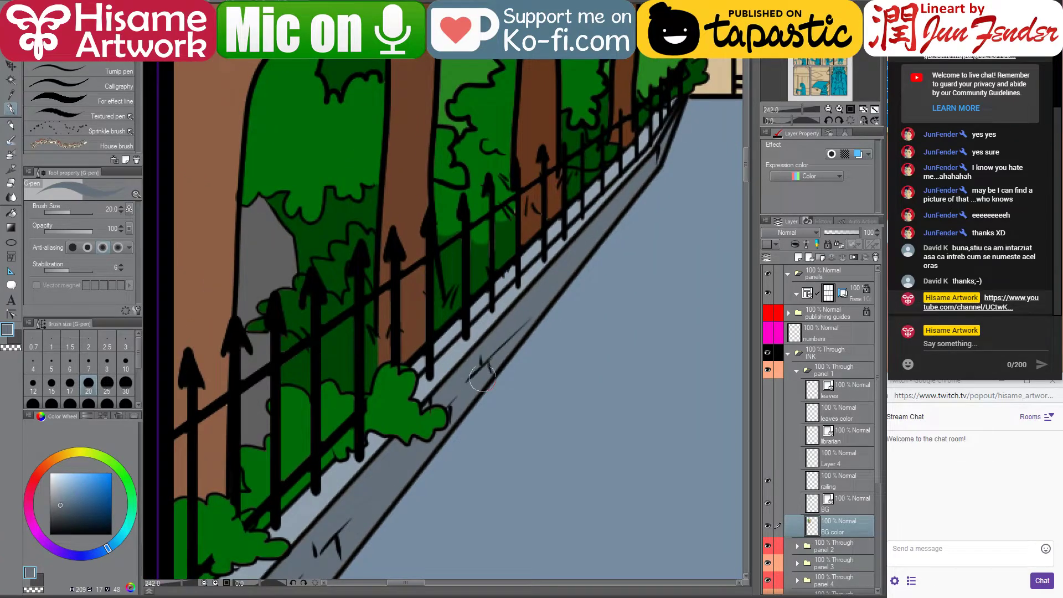
Check the colored wall, ledge and road along the lane for missed spots
{"action": "scroll", "coordinate": [523, 344], "scroll_direction": "down", "scroll_amount": 1}
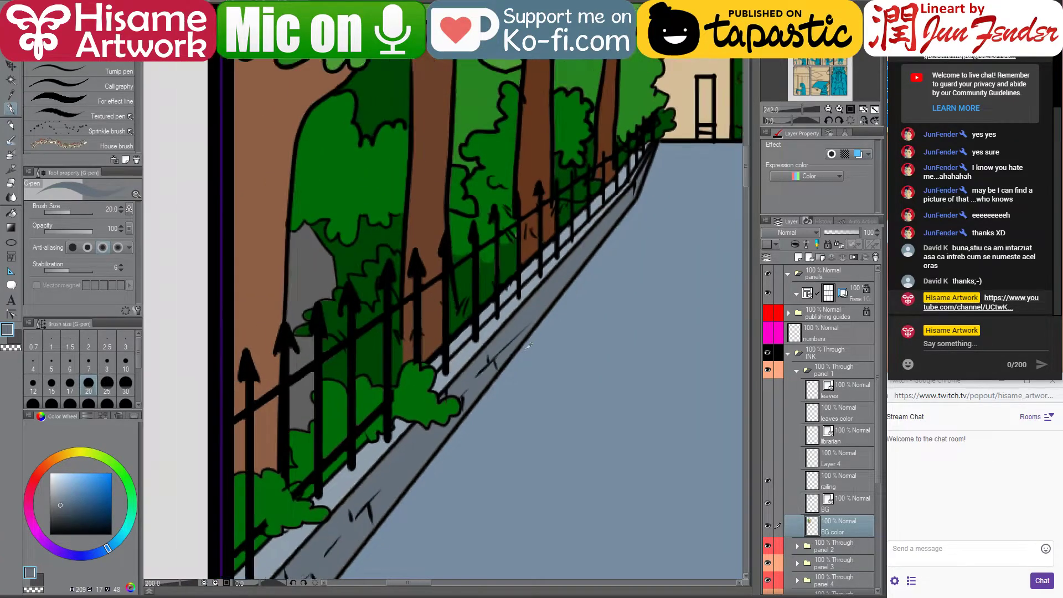
{"action": "scroll", "coordinate": [529, 345], "scroll_direction": "down", "scroll_amount": 1}
{"action": "scroll", "coordinate": [403, 412], "scroll_direction": "down", "scroll_amount": 2}
{"action": "left_click_drag", "start_coordinate": [403, 415], "coordinate": [512, 389]}
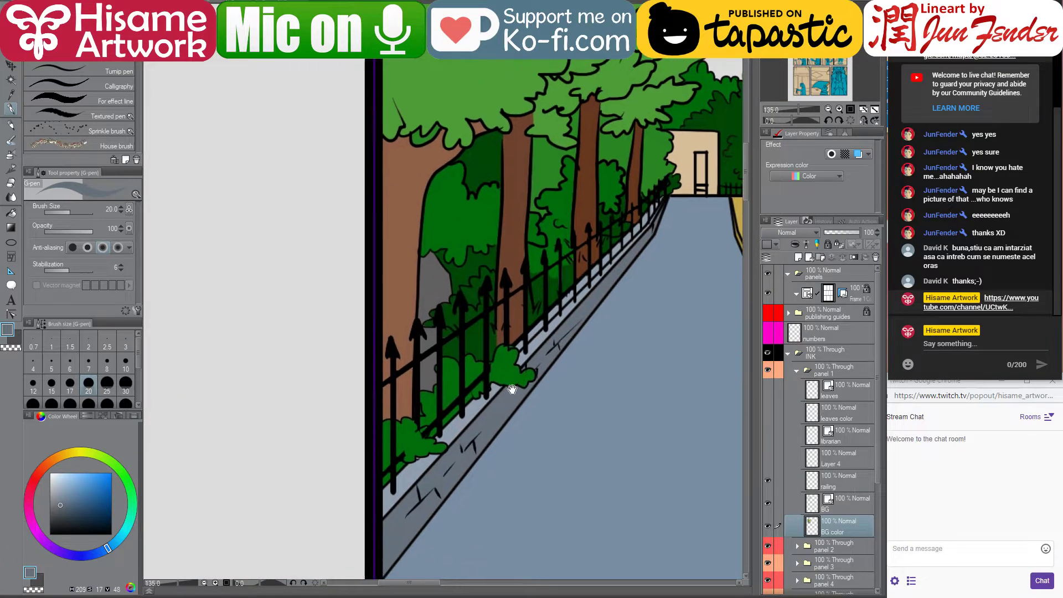
{"action": "scroll", "coordinate": [417, 515], "scroll_direction": "up", "scroll_amount": 2}
{"action": "scroll", "coordinate": [408, 531], "scroll_direction": "down", "scroll_amount": 3}
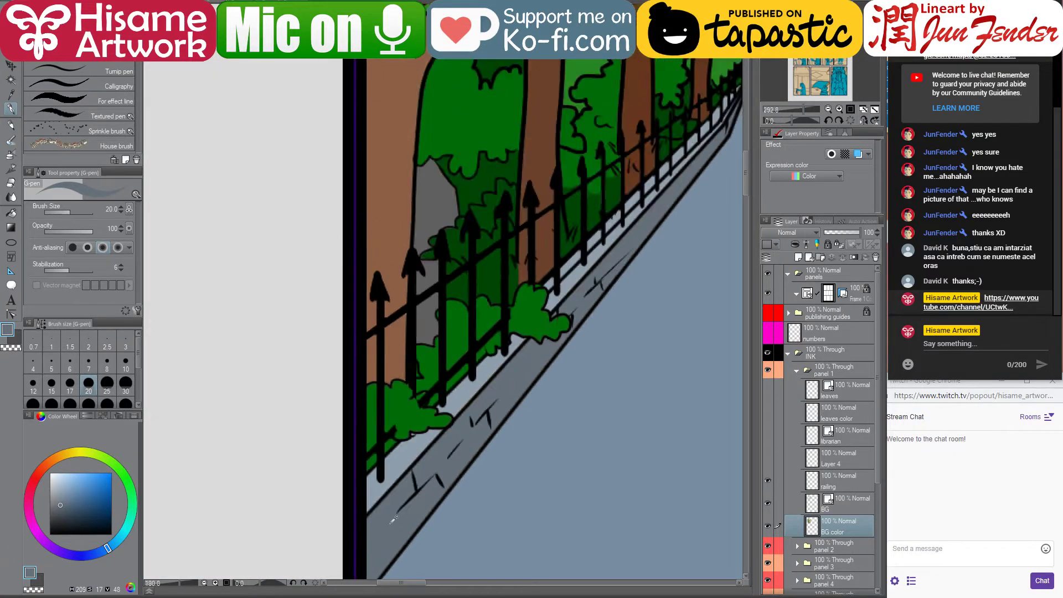
{"action": "scroll", "coordinate": [394, 519], "scroll_direction": "down", "scroll_amount": 1}
{"action": "left_click_drag", "start_coordinate": [545, 421], "coordinate": [415, 407]}
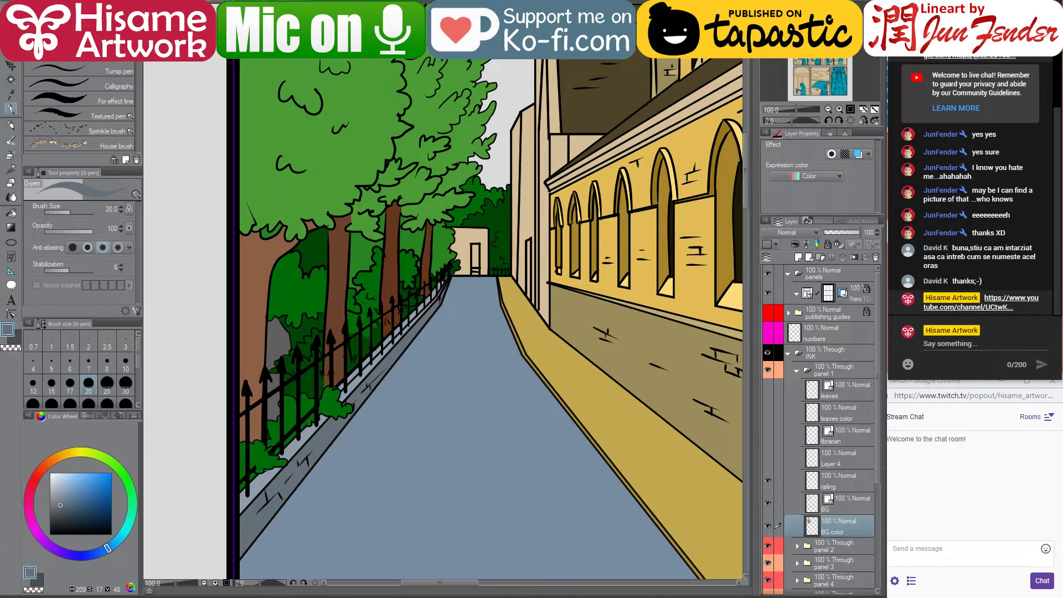
Fill the narrow lowest cornice strip above the lower arched windows with the window recesses' ochre (H 43, S 74, V 66)
{"action": "scroll", "coordinate": [446, 443], "scroll_direction": "down", "scroll_amount": 3}
{"action": "scroll", "coordinate": [494, 317], "scroll_direction": "up", "scroll_amount": 5}
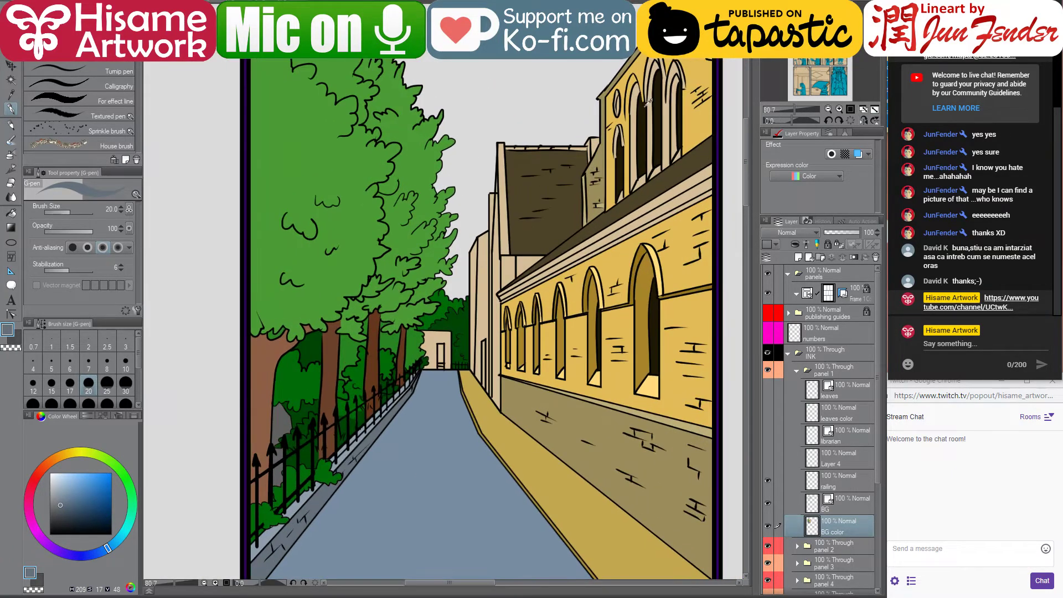
{"action": "left_click_drag", "start_coordinate": [637, 293], "coordinate": [548, 227]}
{"action": "left_click", "coordinate": [11, 213]}
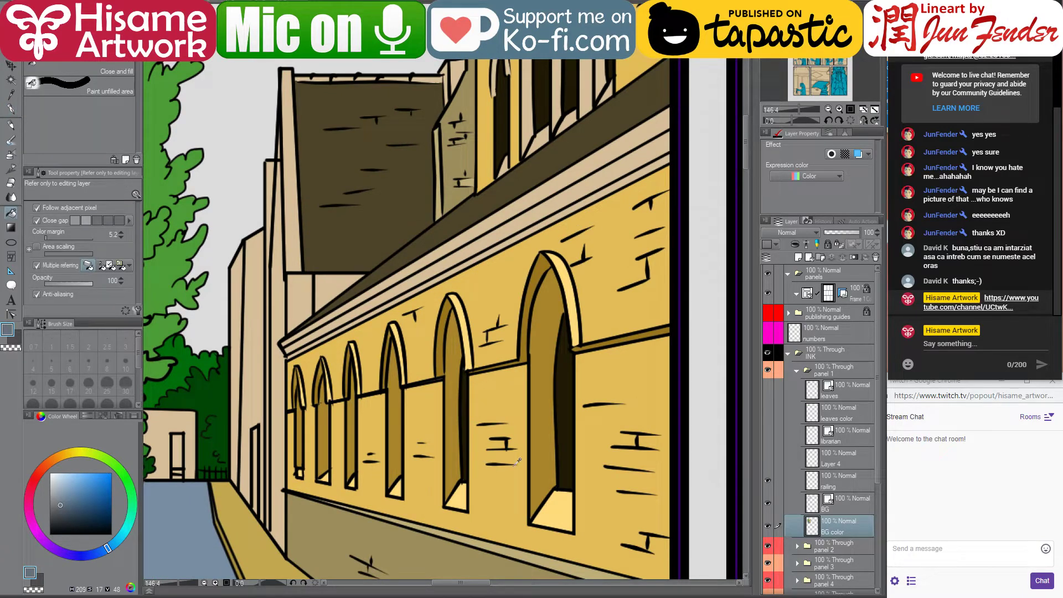
{"action": "left_click", "coordinate": [542, 455], "text": "alt"}
{"action": "left_click", "coordinate": [594, 198]}
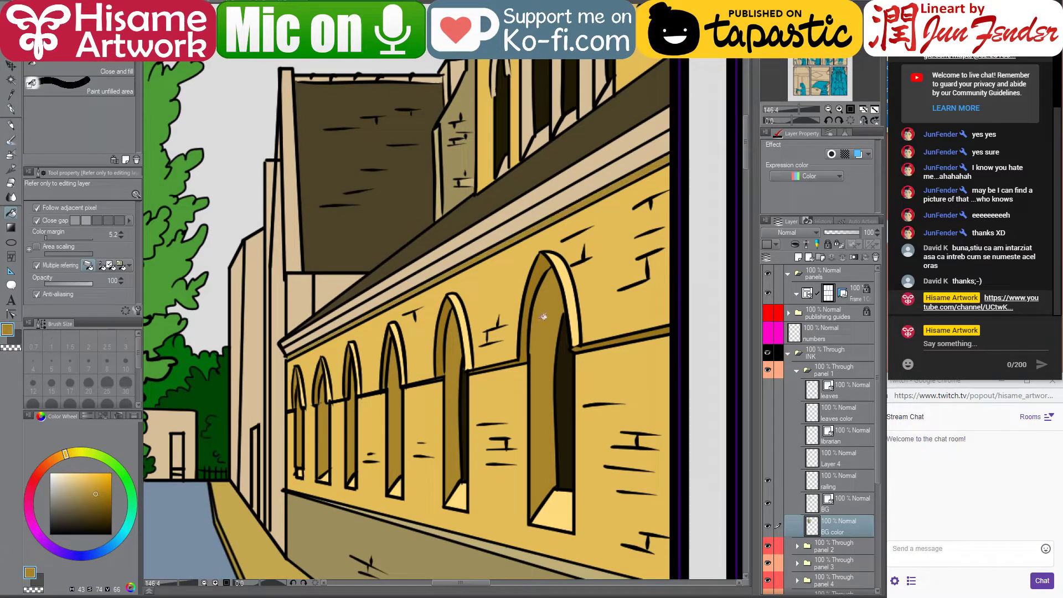
Fill the middle cornice strip with grey-brown (H 46, S 41, V 61) and the strip above it with dark brown (H 45, S 54, V 20)
{"action": "left_click", "coordinate": [470, 558], "text": "alt"}
{"action": "left_click", "coordinate": [544, 205]}
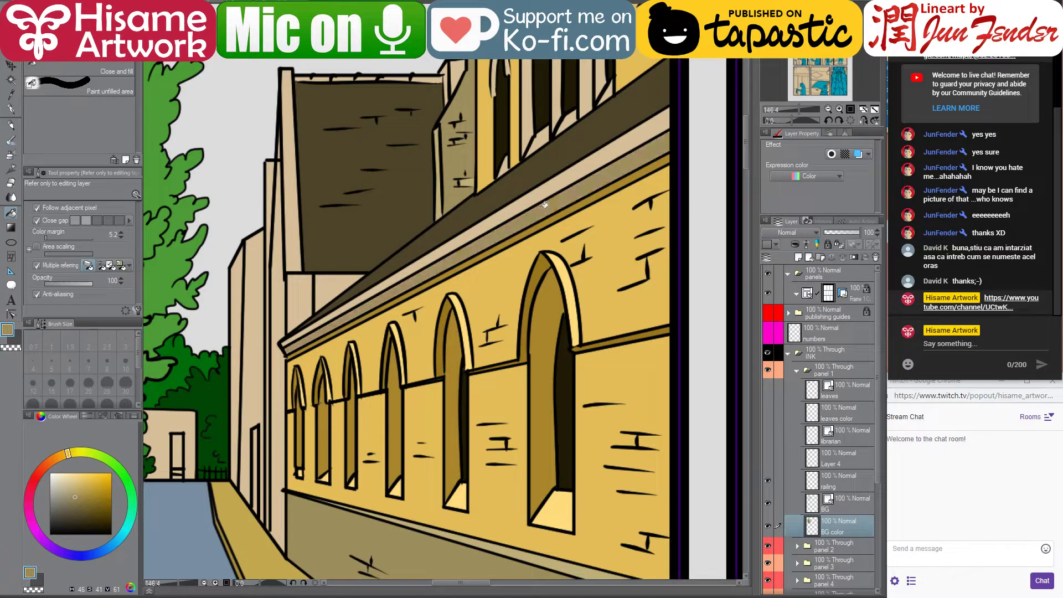
{"action": "left_click", "coordinate": [79, 516]}
{"action": "left_click", "coordinate": [83, 522]}
{"action": "left_click", "coordinate": [512, 214]}
Fill the sills of the upper windows above the dark roof with the light yellow (H 44, S 52, V 100)
{"action": "left_click_drag", "start_coordinate": [470, 244], "coordinate": [537, 299]}
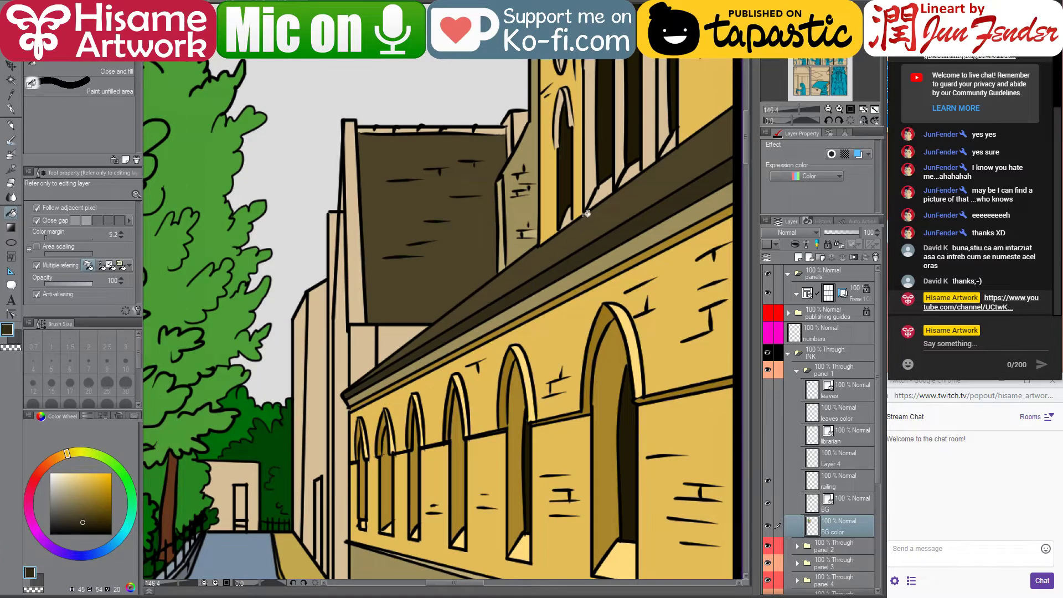
{"action": "left_click", "coordinate": [620, 553], "text": "alt"}
{"action": "mouse_move", "coordinate": [586, 224]}
{"action": "left_mouse_down"}
{"action": "mouse_move", "coordinate": [552, 266]}
{"action": "mouse_move", "coordinate": [533, 229]}
{"action": "left_mouse_up"}
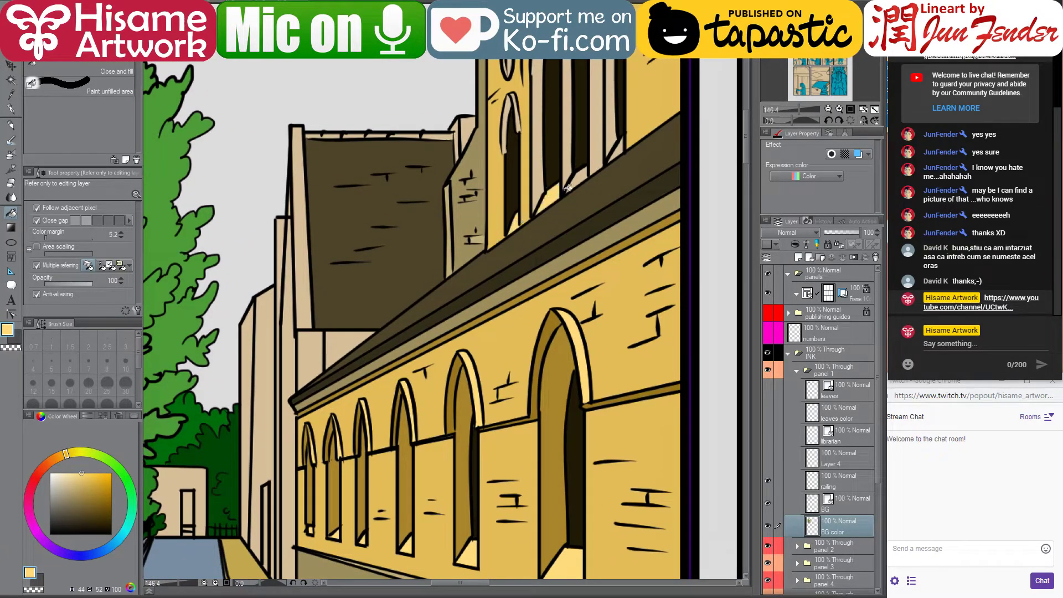
Fill the inner recesses of the three tall upper windows with the ochre (H 43, S 74, V 66) used on the lower windows
{"action": "left_click", "coordinate": [574, 375], "text": "alt"}
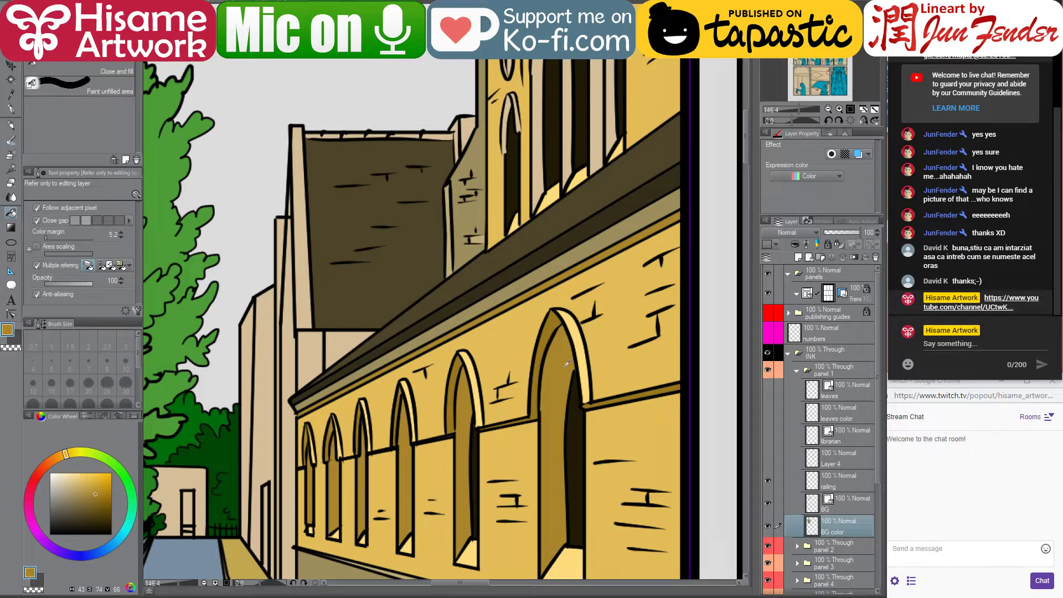
{"action": "left_click_drag", "start_coordinate": [604, 173], "coordinate": [587, 414]}
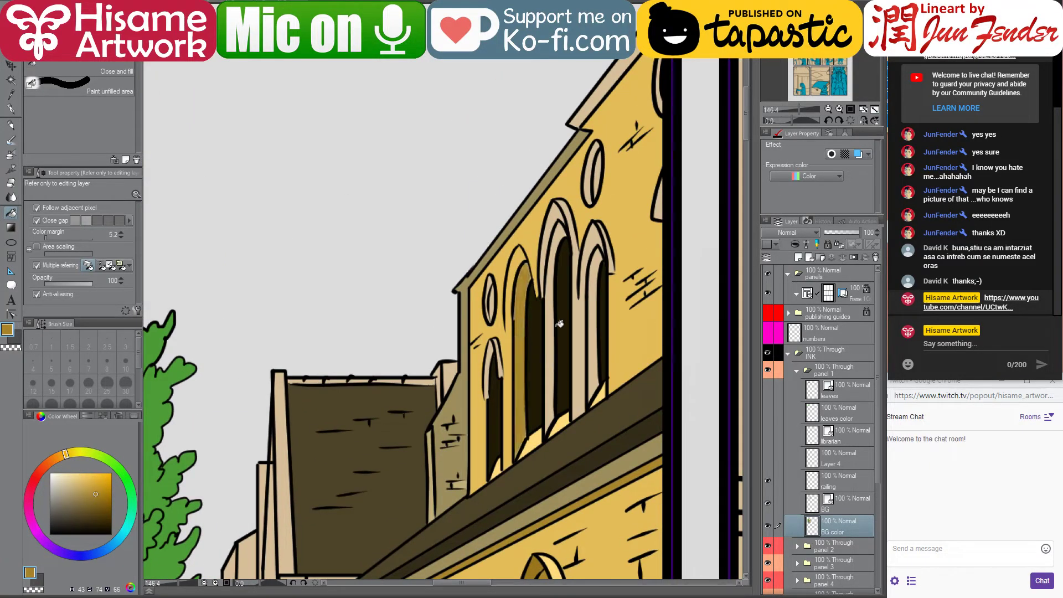
{"action": "left_click", "coordinate": [524, 333]}
{"action": "left_click", "coordinate": [556, 323]}
{"action": "left_click", "coordinate": [596, 317]}
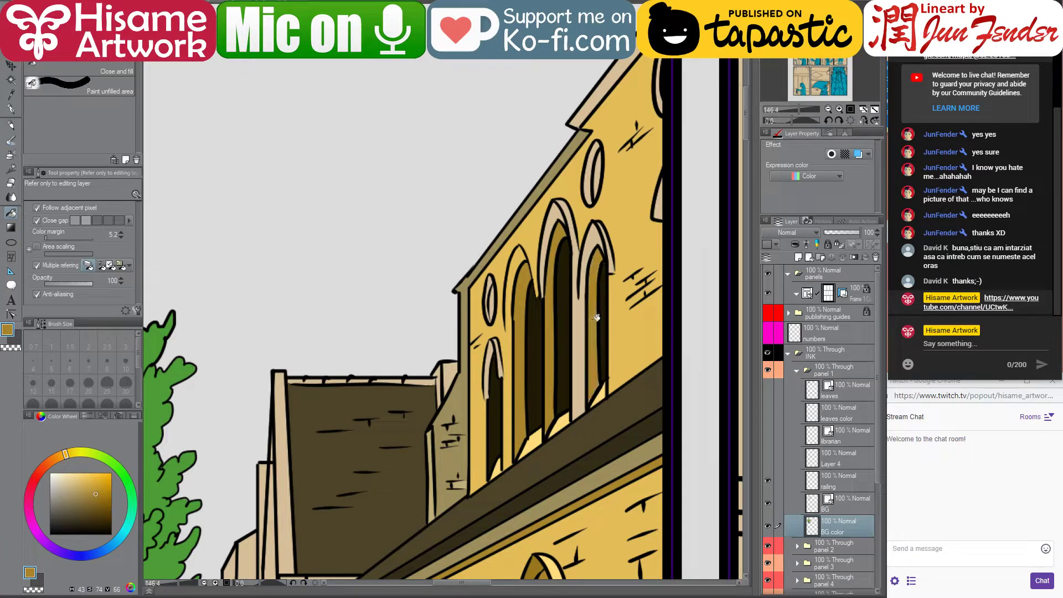
Fill the arch trims of the tall upper windows light yellow and the outer edge of the arch nearest the panel border ochre
{"action": "scroll", "coordinate": [581, 306], "scroll_direction": "down", "scroll_amount": 5}
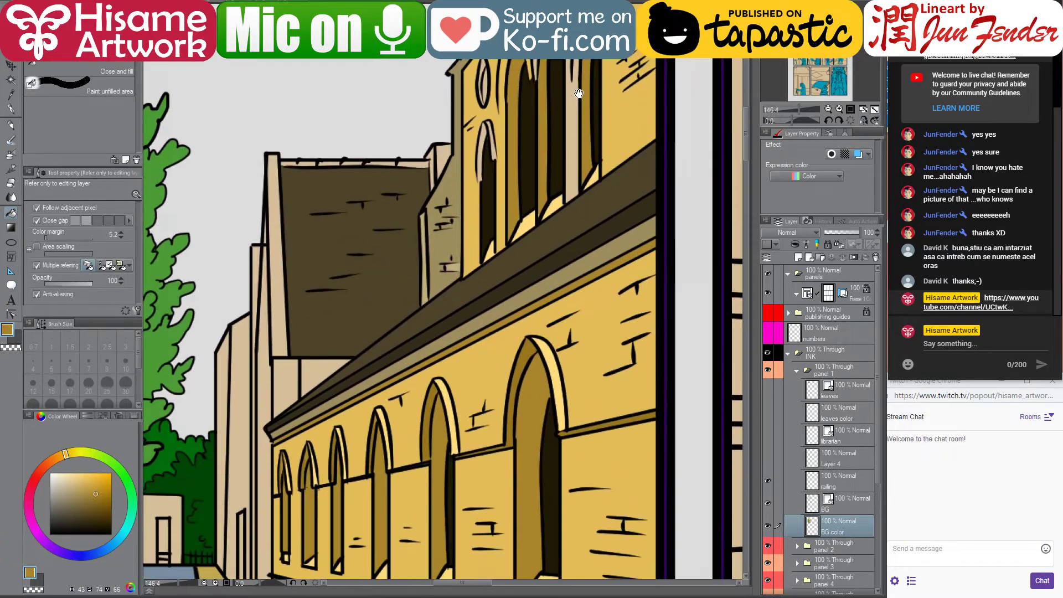
{"action": "left_click", "coordinate": [548, 342], "text": "alt"}
{"action": "left_click_drag", "start_coordinate": [576, 207], "coordinate": [590, 474]}
{"action": "scroll", "coordinate": [643, 287], "scroll_direction": "up", "scroll_amount": 2}
{"action": "left_click", "coordinate": [556, 248]}
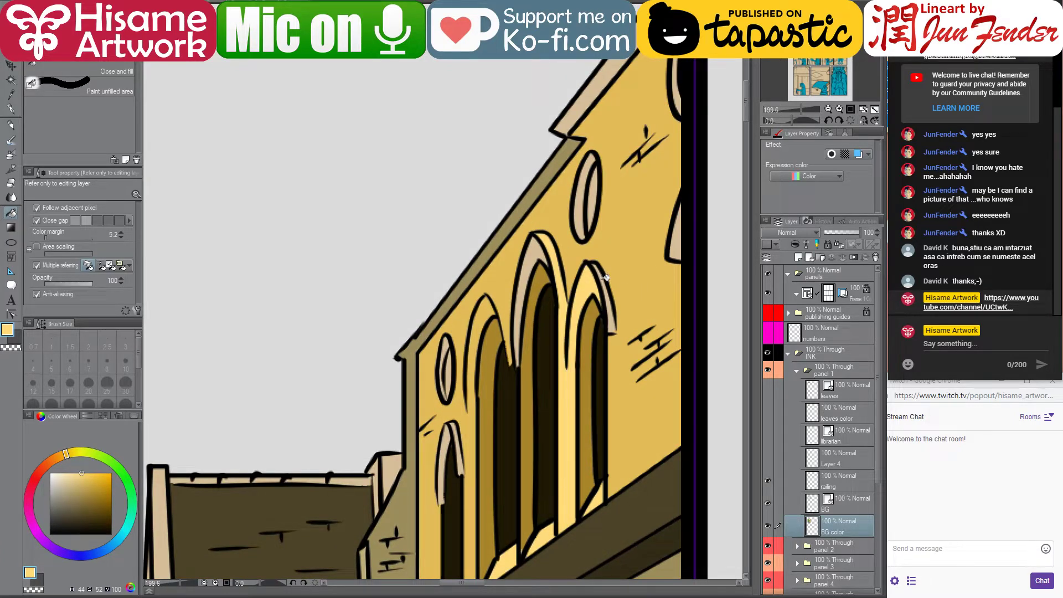
{"action": "left_click", "coordinate": [595, 344], "text": "alt"}
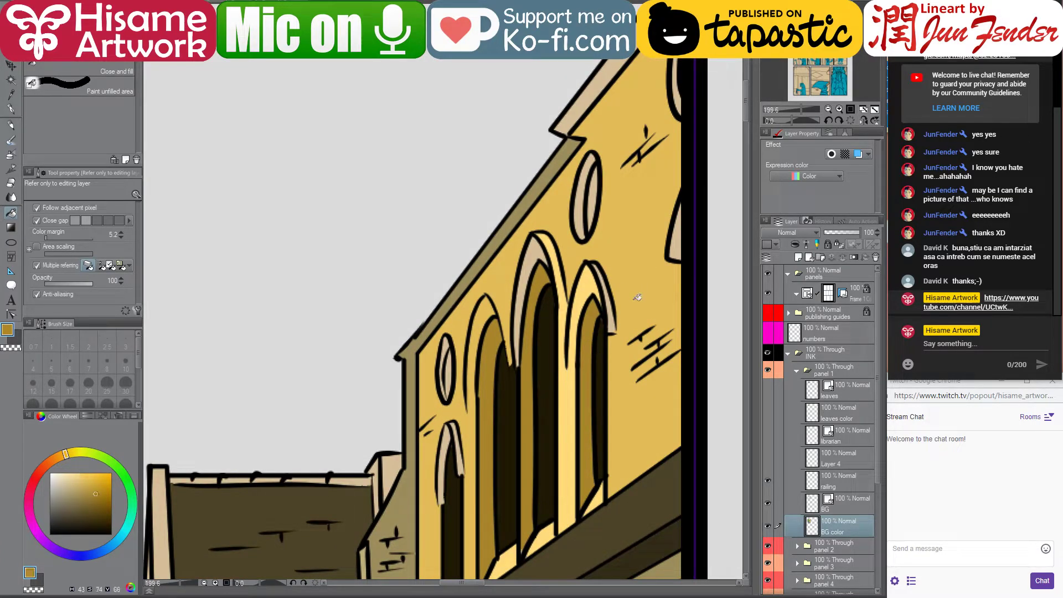
{"action": "left_click", "coordinate": [612, 325]}
{"action": "left_click_drag", "start_coordinate": [604, 348], "coordinate": [655, 328]}
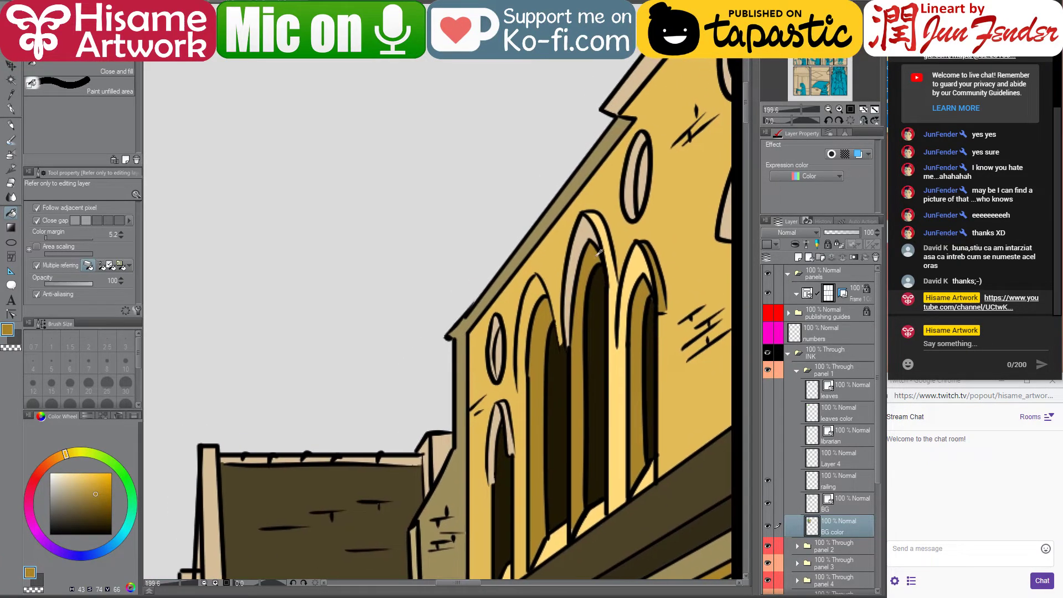
Fill the shaded sides of the middle and small arches with dark ochre (S 100, V 50) and the small arch's other side light yellow
{"action": "left_click", "coordinate": [111, 504]}
{"action": "left_click", "coordinate": [588, 234]}
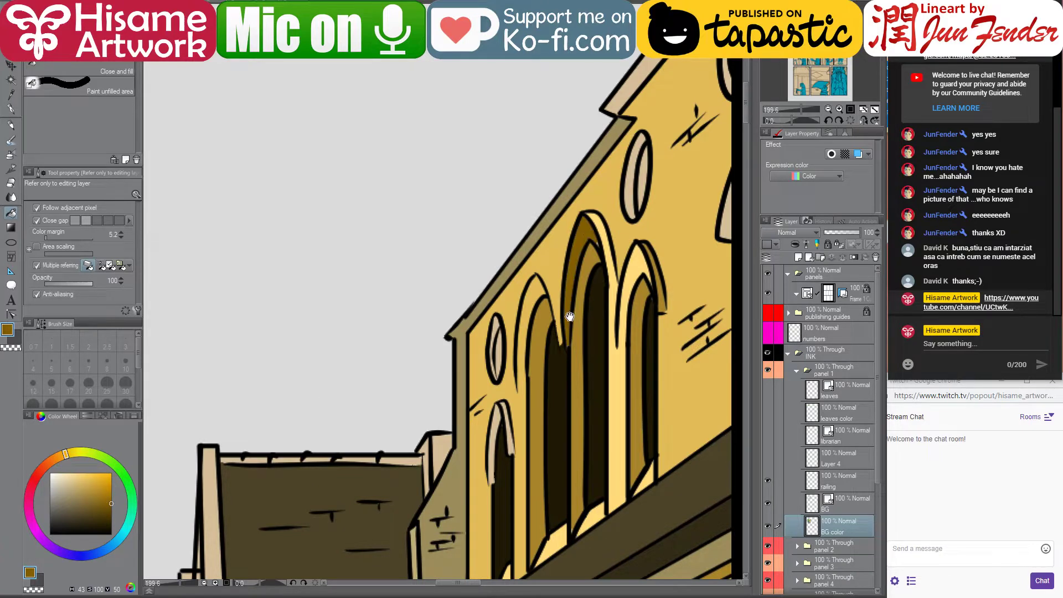
{"action": "left_click_drag", "start_coordinate": [568, 313], "coordinate": [553, 260]}
{"action": "left_click", "coordinate": [488, 354]}
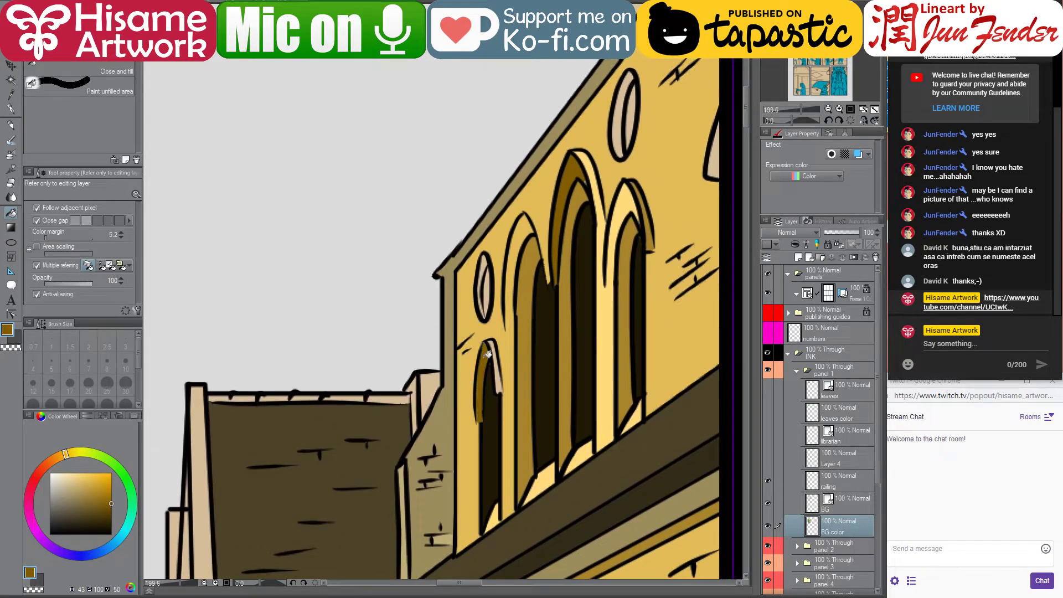
{"action": "left_click", "coordinate": [584, 243], "text": "alt"}
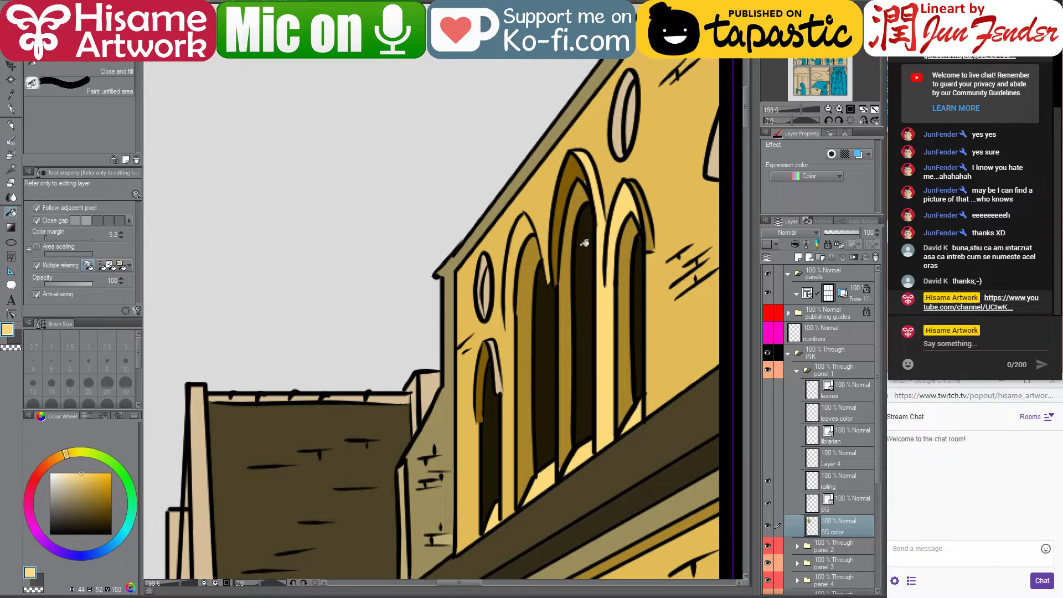
{"action": "left_click", "coordinate": [503, 383]}
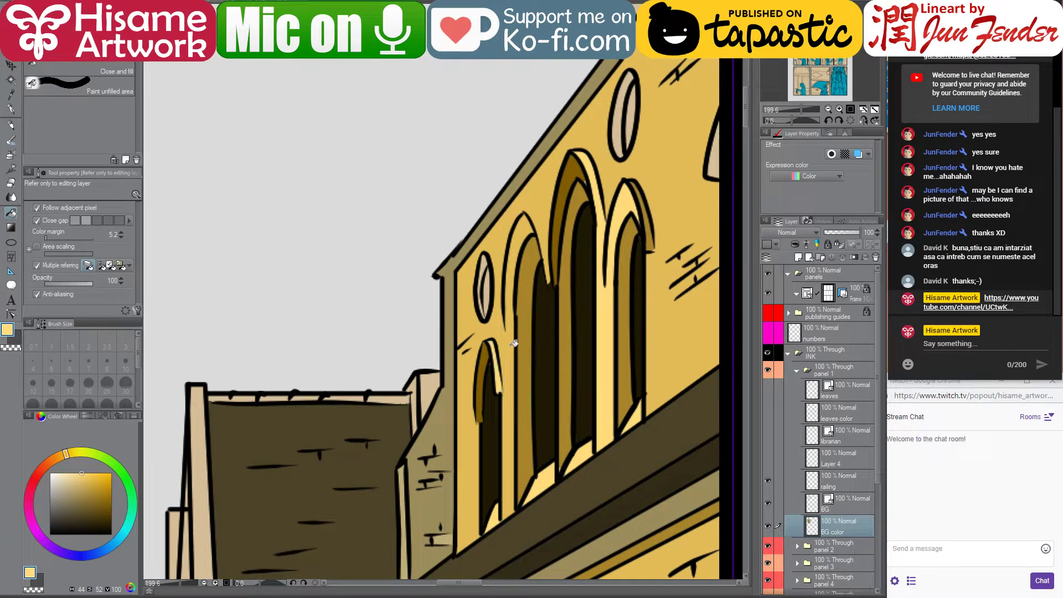
Fill the small oval window's opening with the dark window brown and its inner rim with ochre
{"action": "left_click", "coordinate": [486, 396], "text": "alt"}
{"action": "left_click", "coordinate": [489, 287]}
{"action": "left_click", "coordinate": [526, 277], "text": "alt"}
{"action": "left_click", "coordinate": [485, 263]}
{"action": "scroll", "coordinate": [484, 286], "scroll_direction": "up", "scroll_amount": 1}
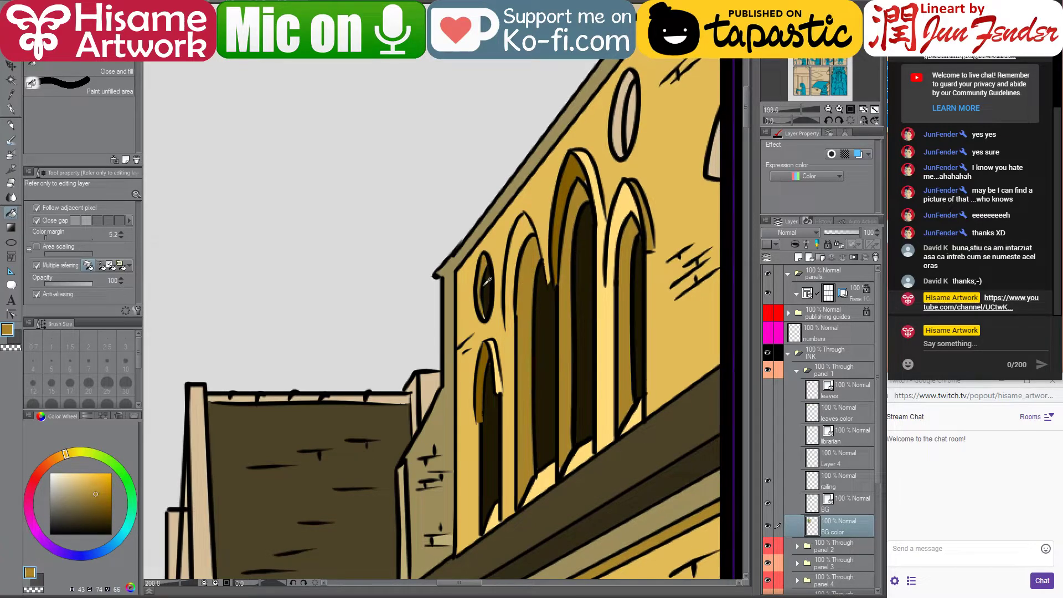
Fill the higher oval window's opening with dark brown (H 44, S 84, V 13) and its inner rim with ochre
{"action": "left_click", "coordinate": [587, 299], "text": "alt"}
{"action": "mouse_move", "coordinate": [633, 148]}
{"action": "left_mouse_down"}
{"action": "mouse_move", "coordinate": [502, 227]}
{"action": "mouse_move", "coordinate": [517, 220]}
{"action": "left_mouse_up"}
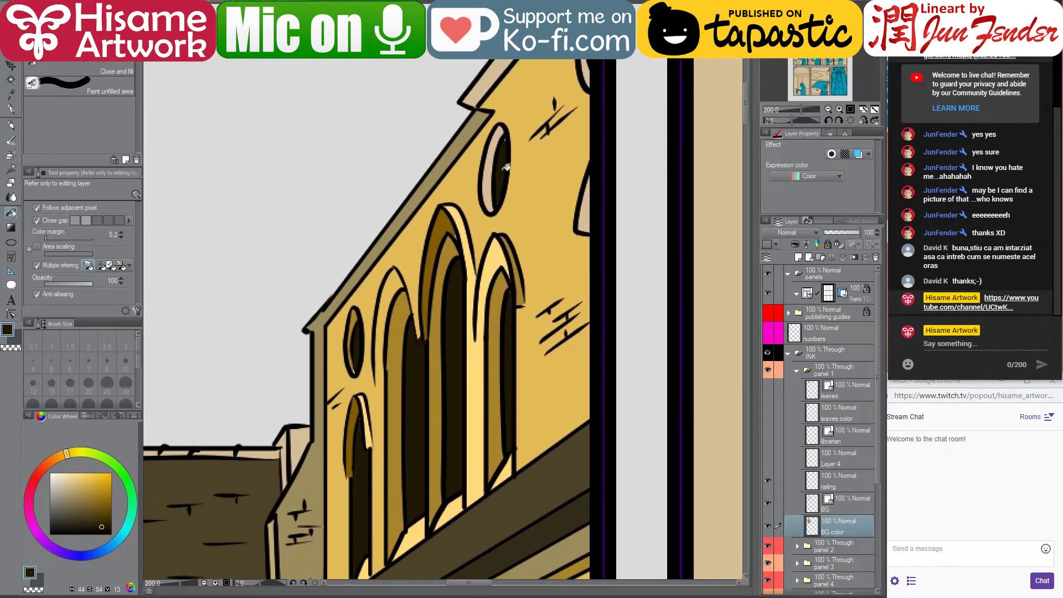
{"action": "left_click", "coordinate": [442, 295], "text": "alt"}
{"action": "left_click", "coordinate": [496, 154]}
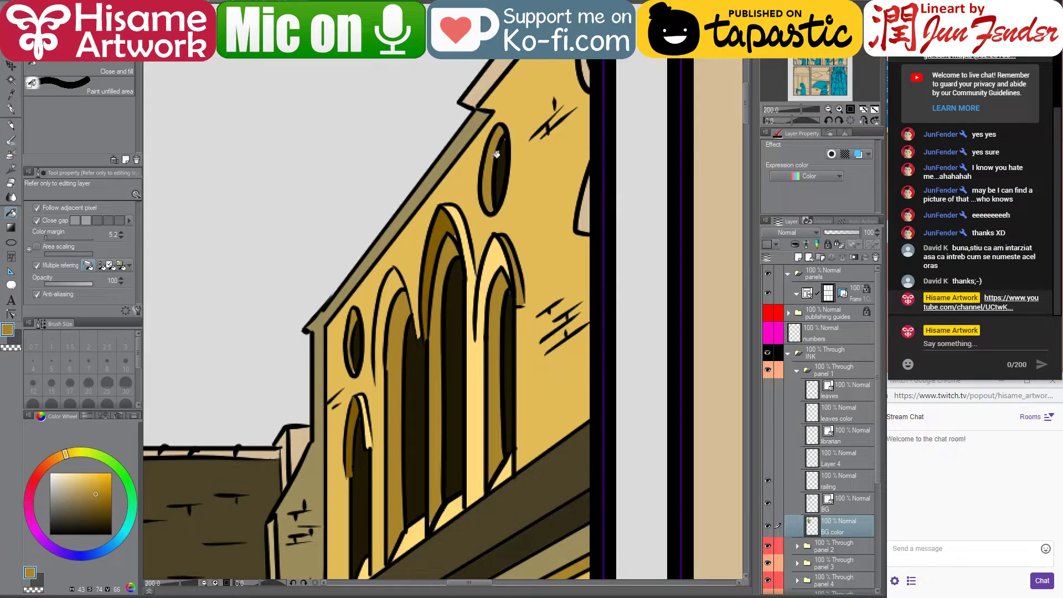
Fill the beige parts of the two windows cut off by the panel border with ochre
{"action": "left_click", "coordinate": [587, 210]}
{"action": "left_click_drag", "start_coordinate": [565, 228], "coordinate": [613, 366]}
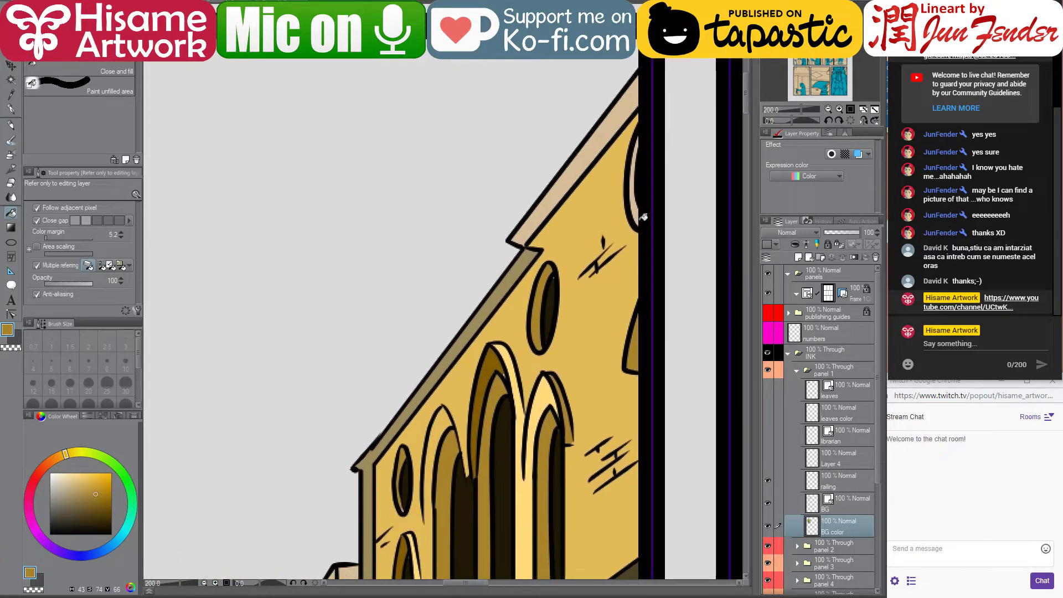
{"action": "scroll", "coordinate": [538, 316], "scroll_direction": "down", "scroll_amount": 1}
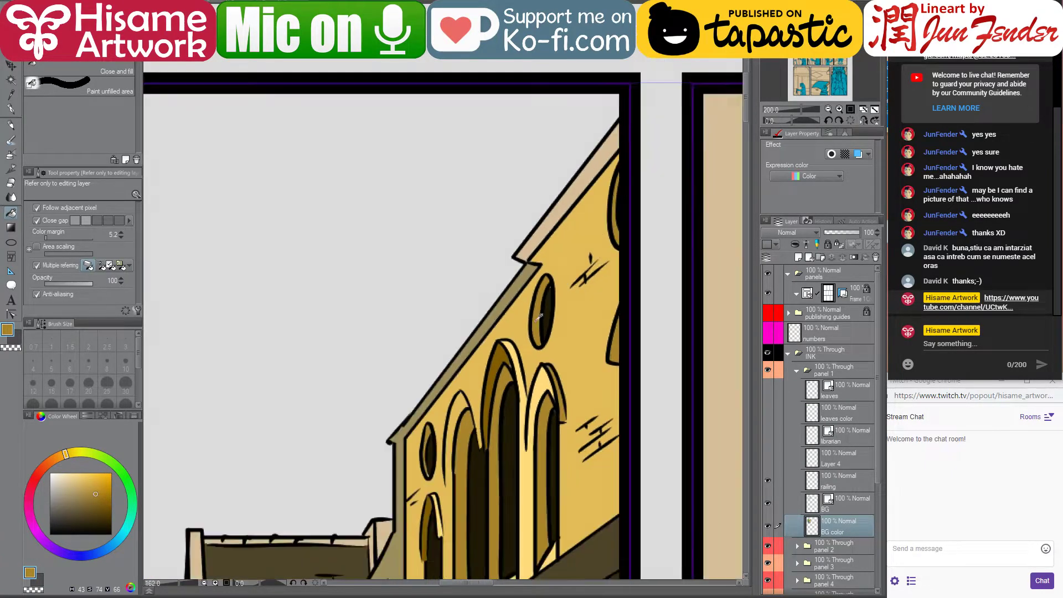
Fill the beige upper section of the gable's sloping roof edge with the roof's dark brown (H 47, S 54, V 20)
{"action": "scroll", "coordinate": [540, 316], "scroll_direction": "down", "scroll_amount": 1}
{"action": "scroll", "coordinate": [541, 332], "scroll_direction": "down", "scroll_amount": 4}
{"action": "left_click", "coordinate": [540, 342], "text": "alt"}
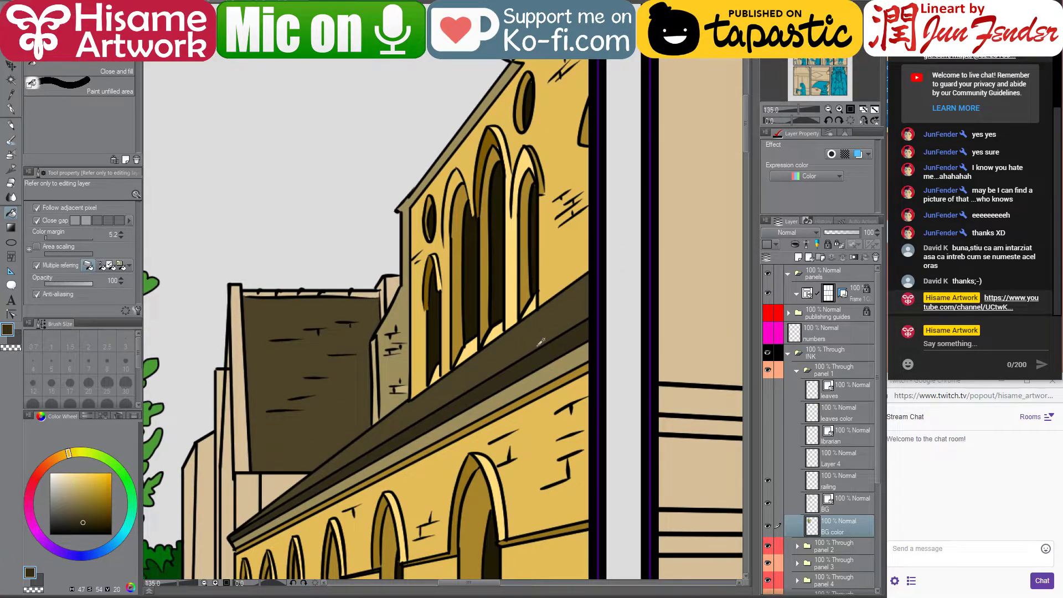
{"action": "left_click_drag", "start_coordinate": [515, 135], "coordinate": [534, 254]}
{"action": "left_click", "coordinate": [565, 129]}
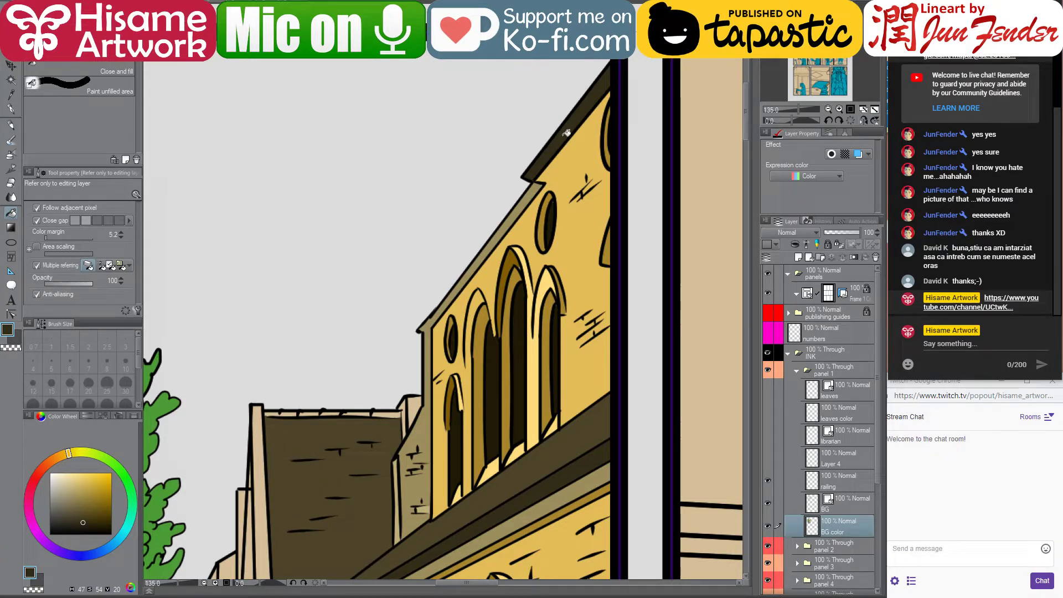
Touch up the higher oval window's opening with the G-pen at size 10 in dark brown (H 44, S 84, V 13)
{"action": "scroll", "coordinate": [631, 207], "scroll_direction": "up", "scroll_amount": 2}
{"action": "scroll", "coordinate": [631, 208], "scroll_direction": "up", "scroll_amount": 1}
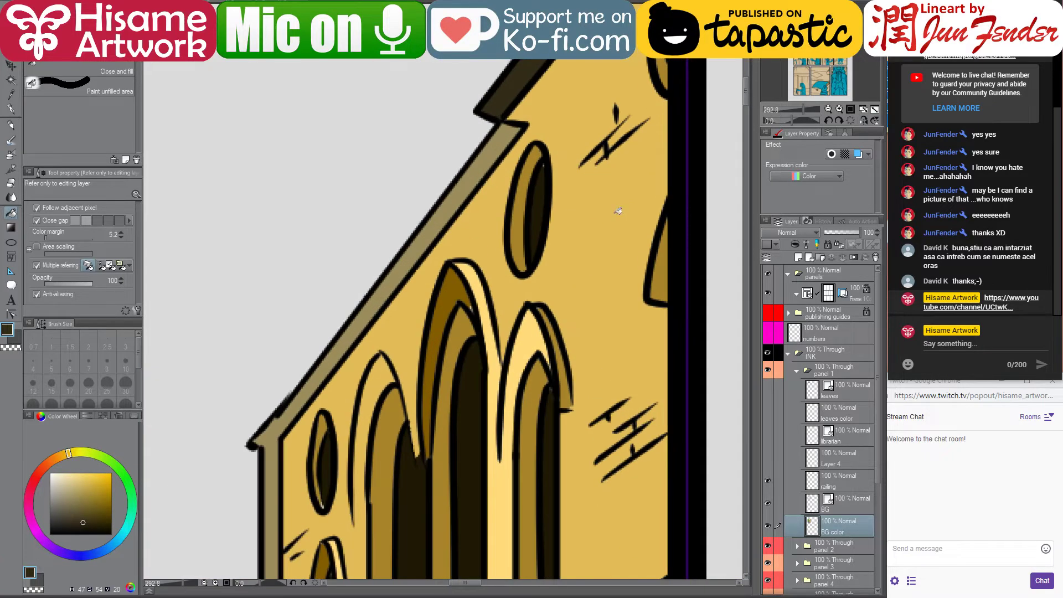
{"action": "left_click", "coordinate": [10, 109]}
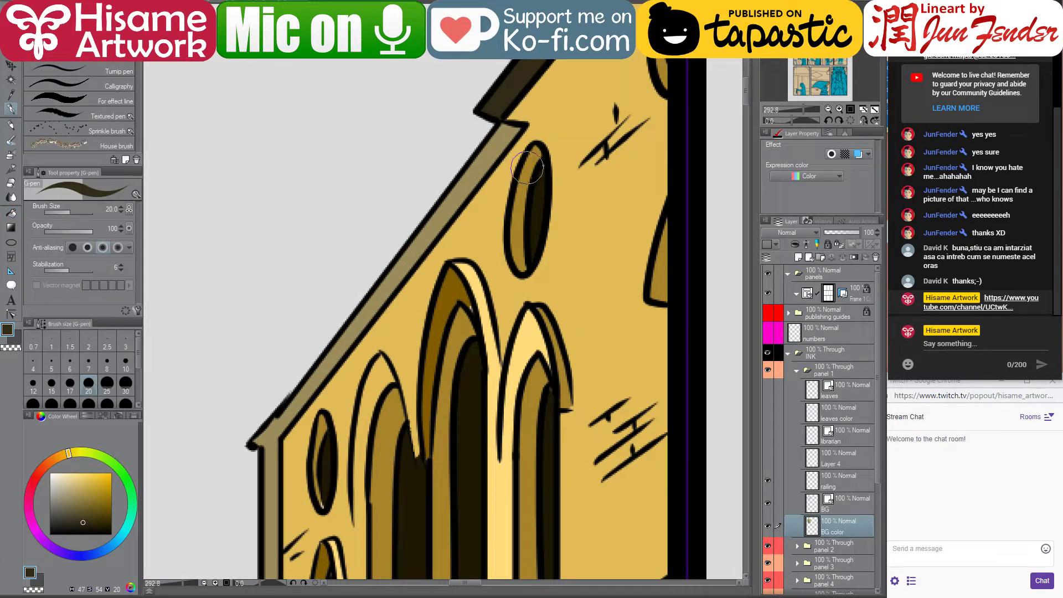
{"action": "key", "text": "bracketleft"}
{"action": "key", "text": "bracketleft"}
{"action": "key", "text": "bracketleft"}
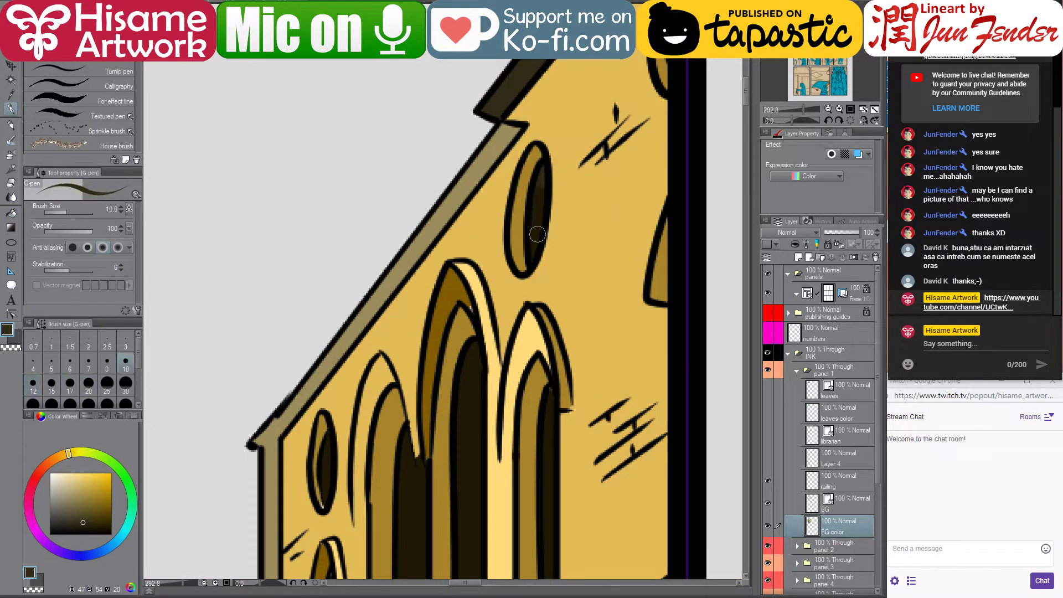
{"action": "left_click", "coordinate": [535, 217], "text": "alt"}
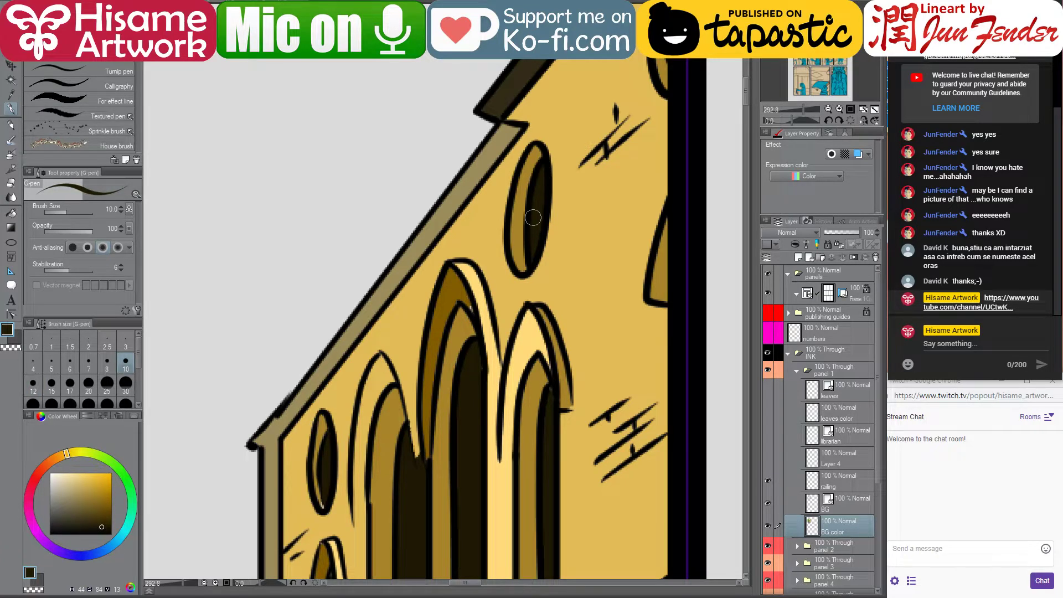
Touch up the shaded side of the middle arch with dark ochre (H 43, S 100, V 51) at brush size 7
{"action": "left_click_drag", "start_coordinate": [558, 305], "coordinate": [597, 232]}
{"action": "left_click", "coordinate": [503, 203], "text": "alt"}
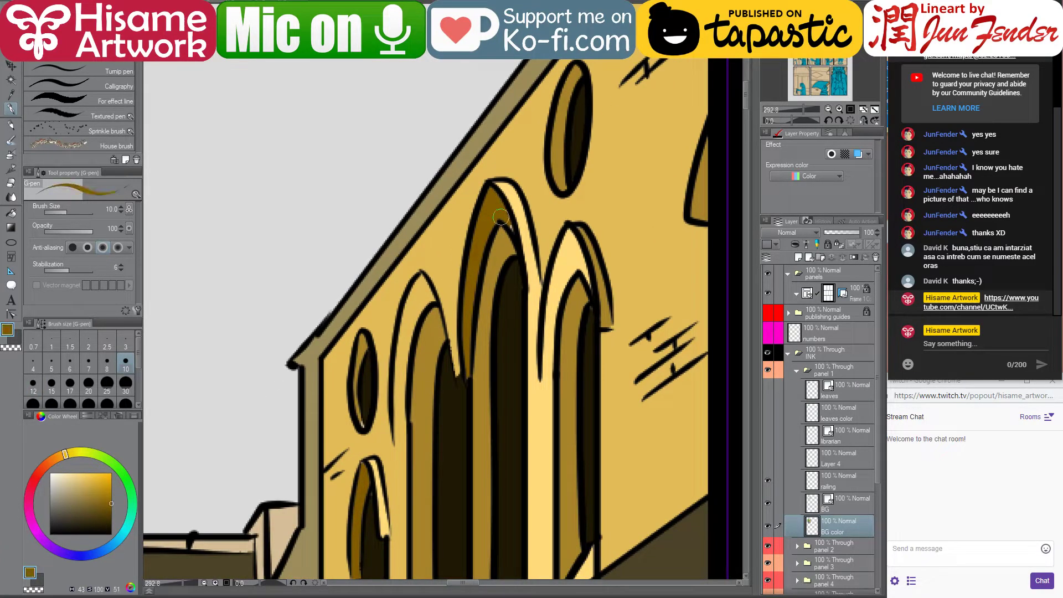
{"action": "key", "text": "bracketleft"}
{"action": "key", "text": "bracketleft"}
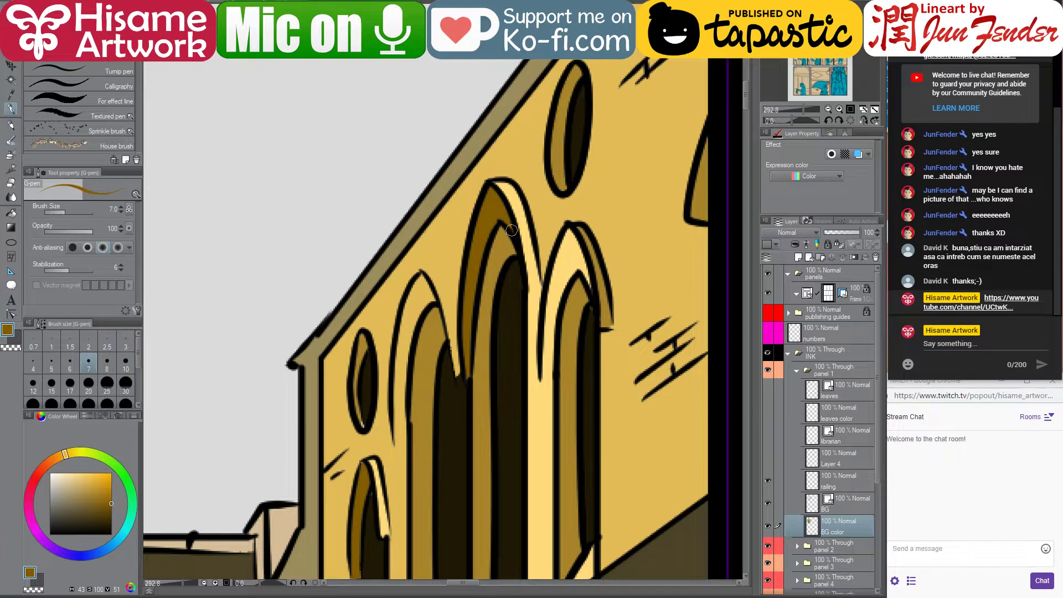
{"action": "left_click_drag", "start_coordinate": [588, 368], "coordinate": [593, 267]}
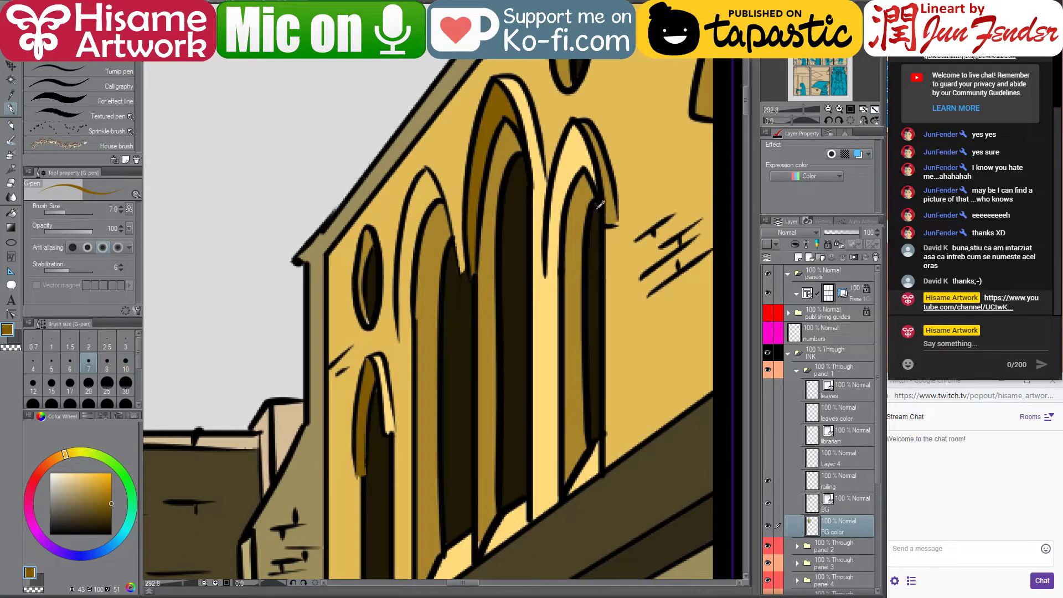
Touch up the small arched window's opening with dark brown and the small oval window's rim with ochre
{"action": "left_click", "coordinate": [599, 205], "text": "alt"}
{"action": "left_click_drag", "start_coordinate": [517, 297], "coordinate": [590, 250]}
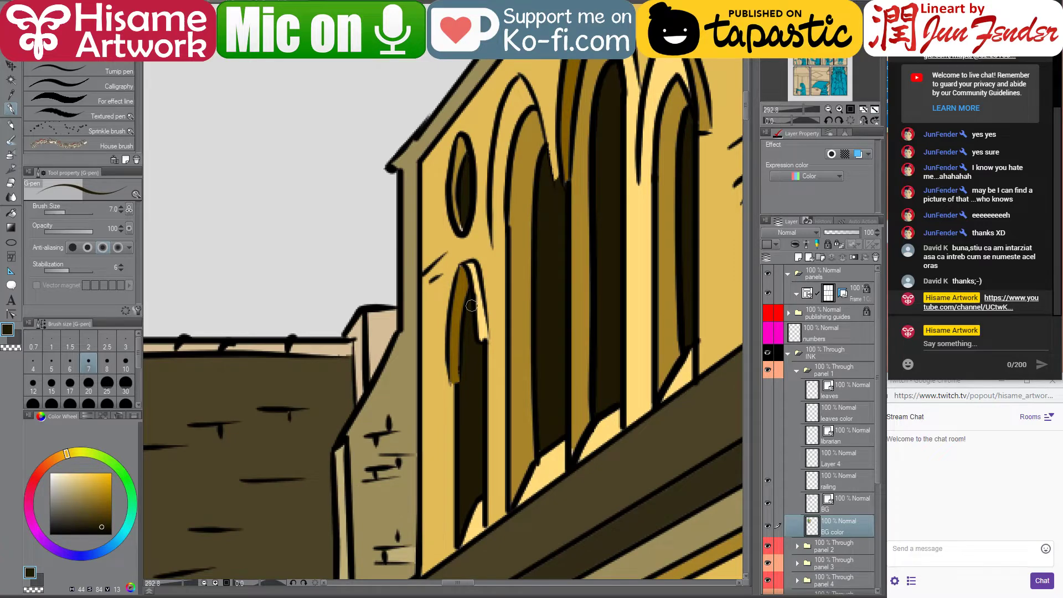
{"action": "left_click", "coordinate": [470, 154], "text": "alt"}
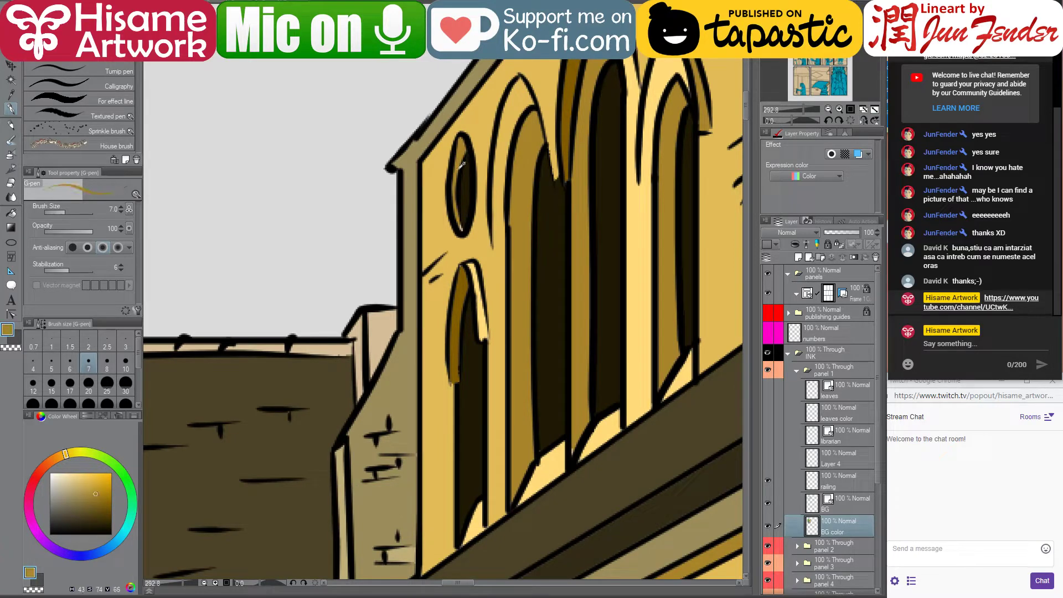
{"action": "left_click_drag", "start_coordinate": [464, 303], "coordinate": [472, 299]}
{"action": "scroll", "coordinate": [472, 299], "scroll_direction": "down", "scroll_amount": 4}
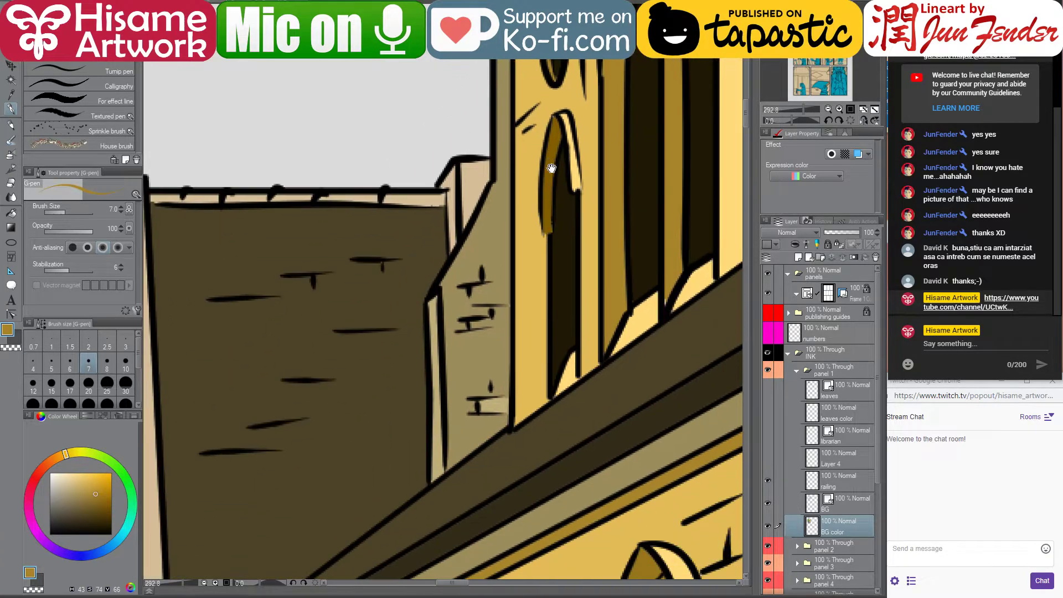
{"action": "scroll", "coordinate": [495, 393], "scroll_direction": "up", "scroll_amount": 2}
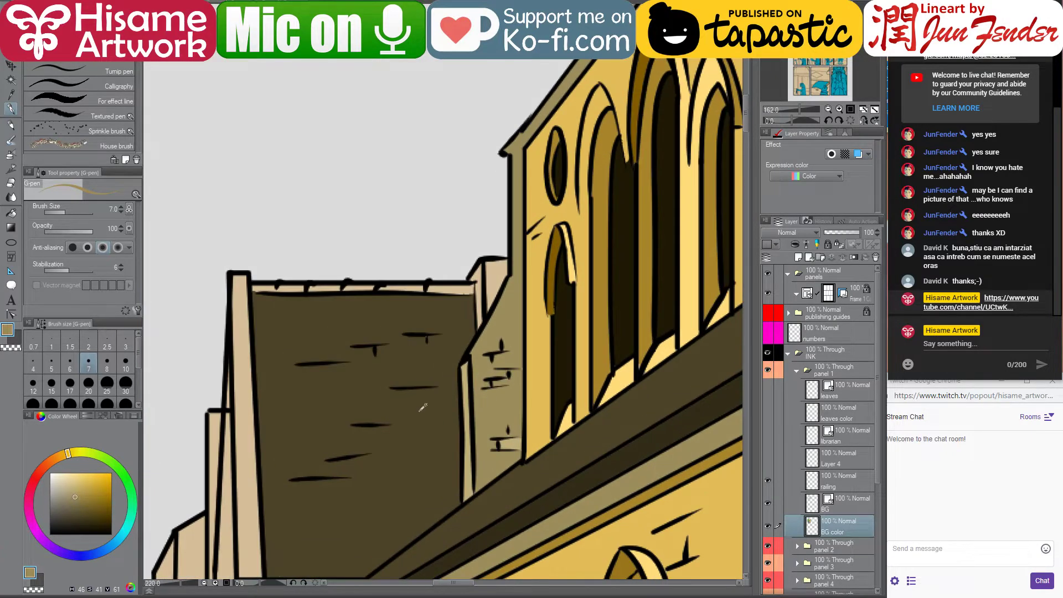
Fill the small block beside the tall gabled wall with muted brown (H 46, S 41, V 61)
{"action": "left_click", "coordinate": [10, 214]}
{"action": "left_click", "coordinate": [498, 270]}
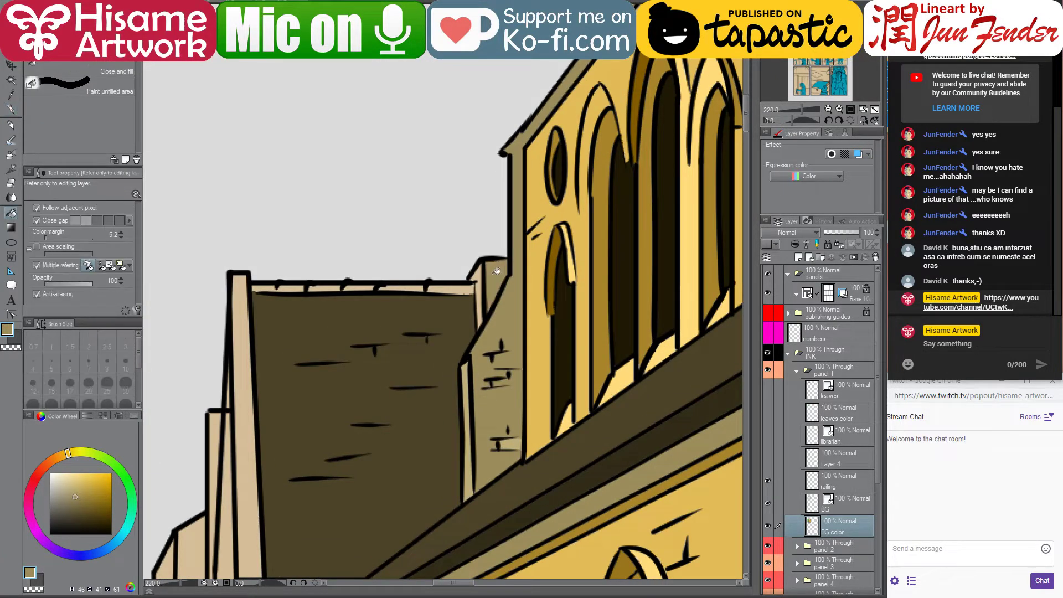
{"action": "left_click_drag", "start_coordinate": [502, 309], "coordinate": [557, 301]}
Fill the narrow upright strips on both sides of the distant dark roof with light tan (H 46, S 37, V 75)
{"action": "left_click", "coordinate": [521, 361], "text": "alt"}
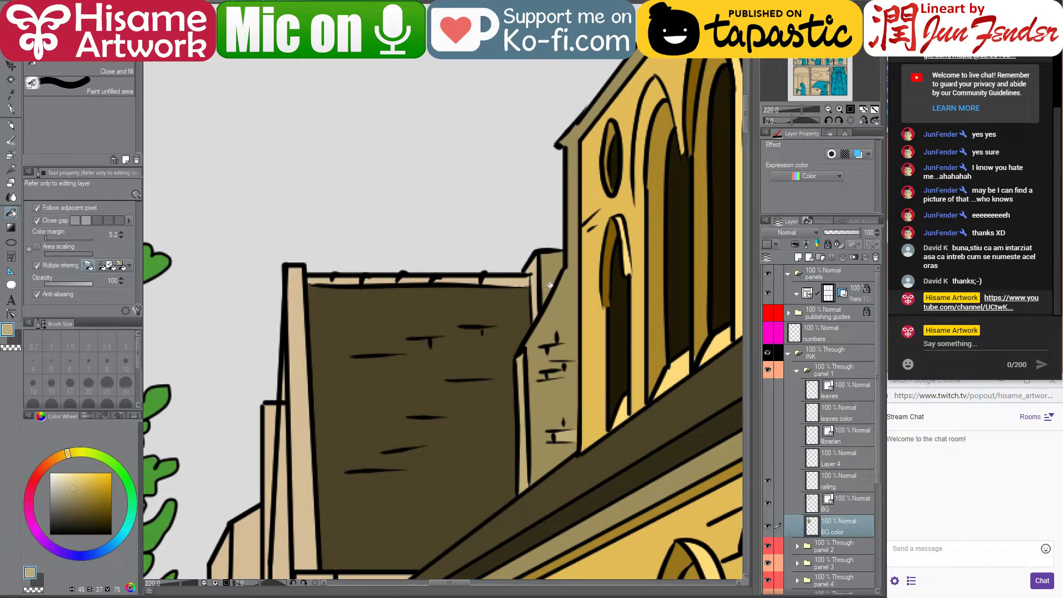
{"action": "left_click", "coordinate": [536, 279]}
{"action": "left_click_drag", "start_coordinate": [418, 345], "coordinate": [516, 263]}
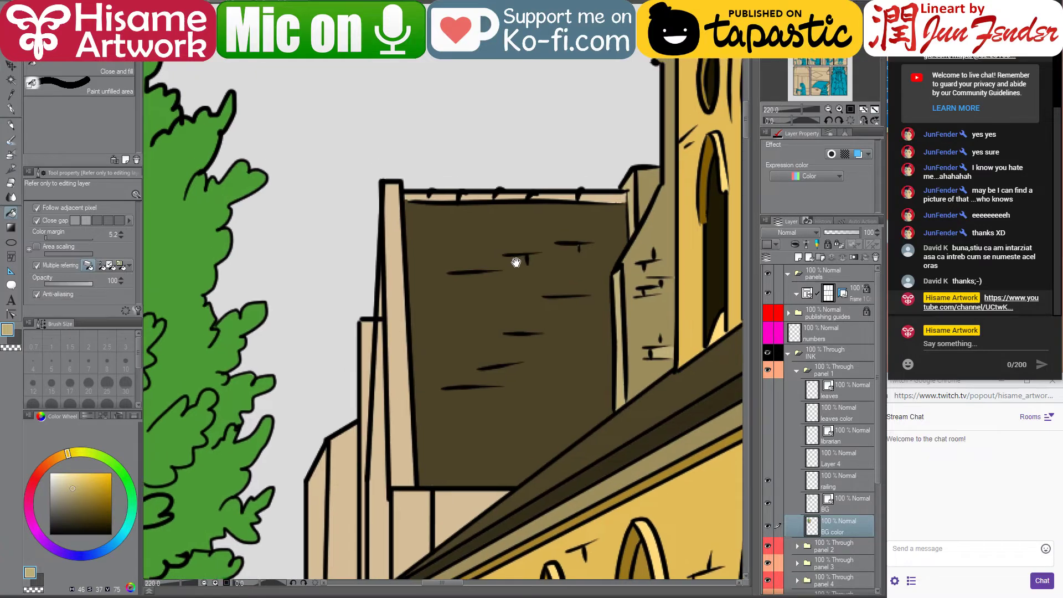
{"action": "left_click", "coordinate": [404, 274]}
Fill the wall below the distant roof with ochre (H 43, S 74, V 66) and its narrow neighbouring section with the facade's yellow
{"action": "left_click_drag", "start_coordinate": [496, 474], "coordinate": [482, 280]}
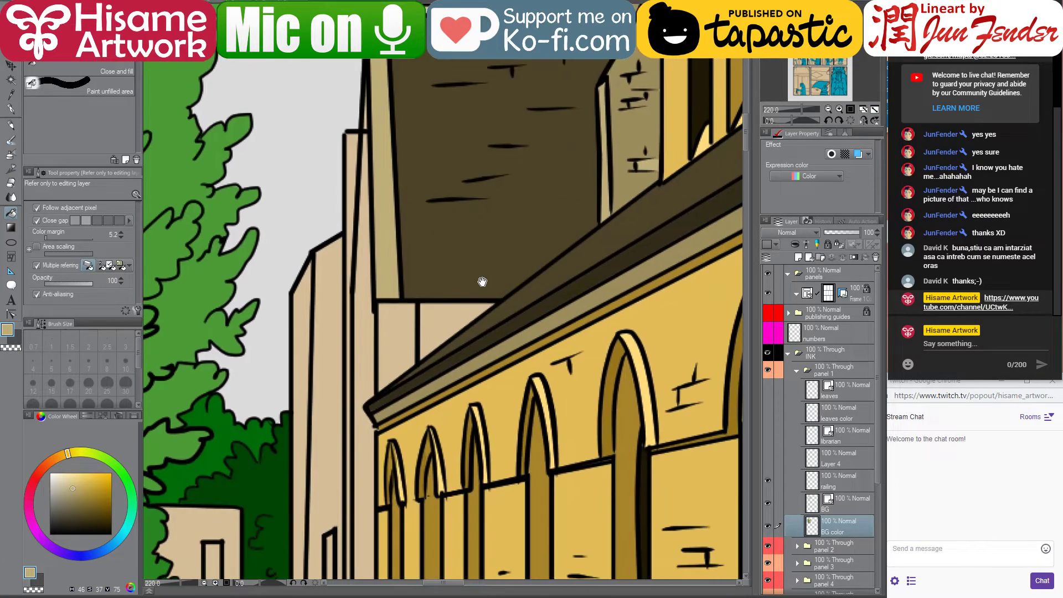
{"action": "left_click", "coordinate": [534, 490], "text": "alt"}
{"action": "left_click", "coordinate": [432, 308]}
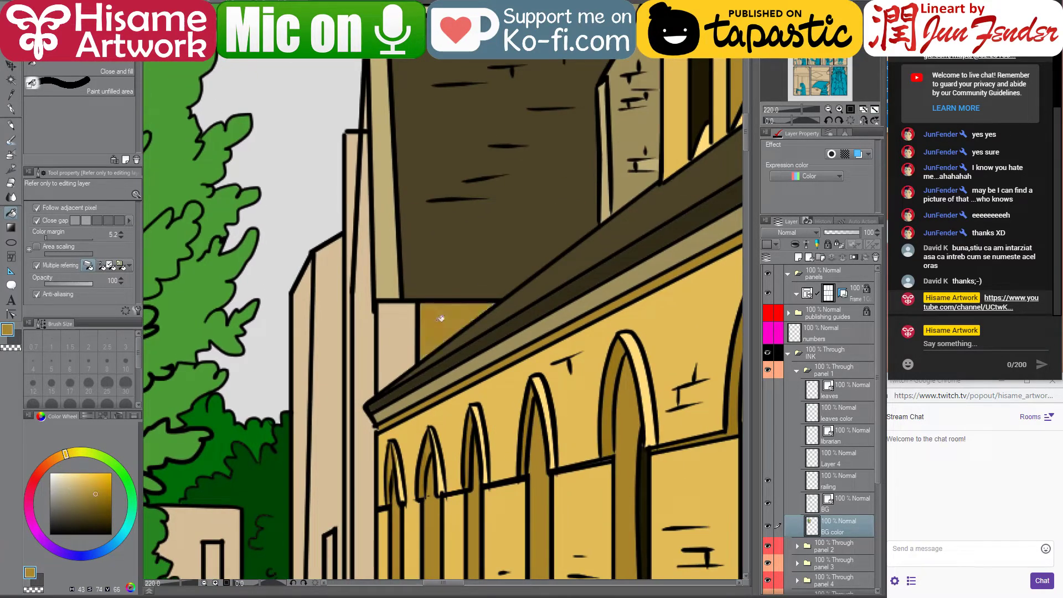
{"action": "left_click_drag", "start_coordinate": [483, 317], "coordinate": [554, 381]}
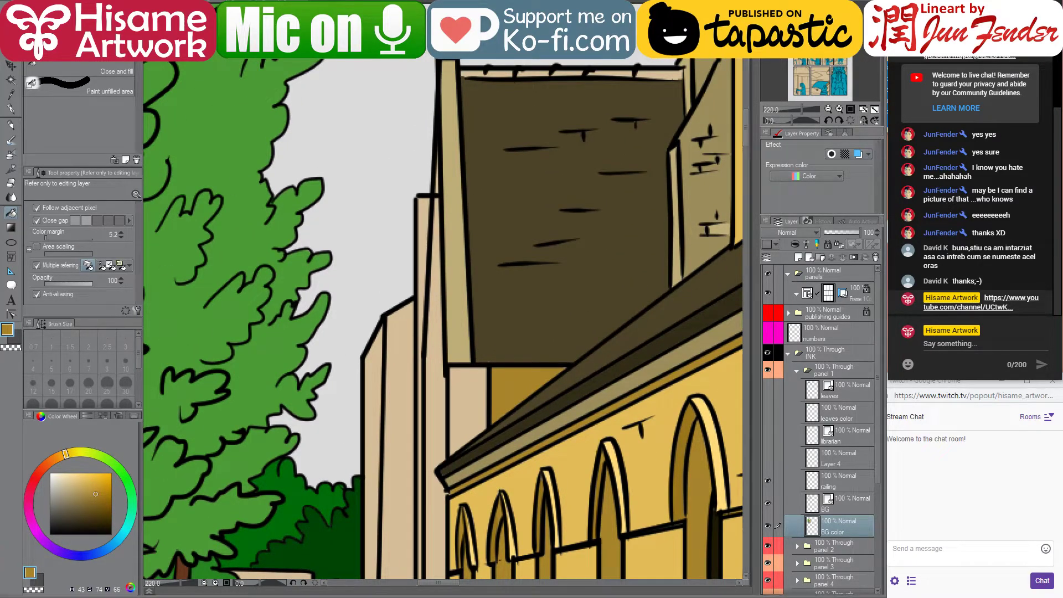
{"action": "key", "text": "alt+Tab"}
{"action": "key", "text": "alt+Tab"}
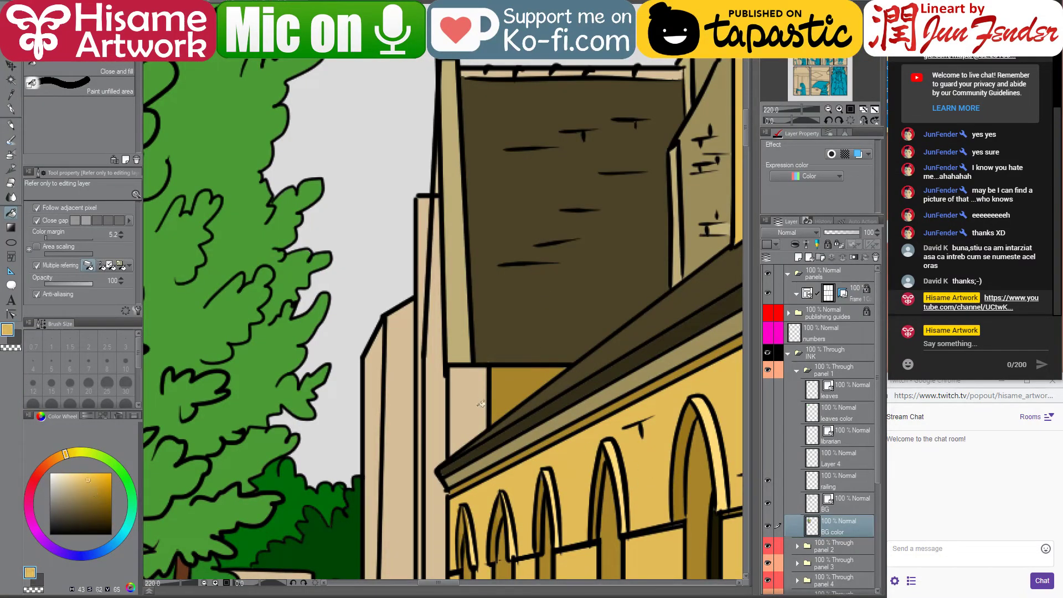
{"action": "left_click_drag", "start_coordinate": [475, 394], "coordinate": [534, 409]}
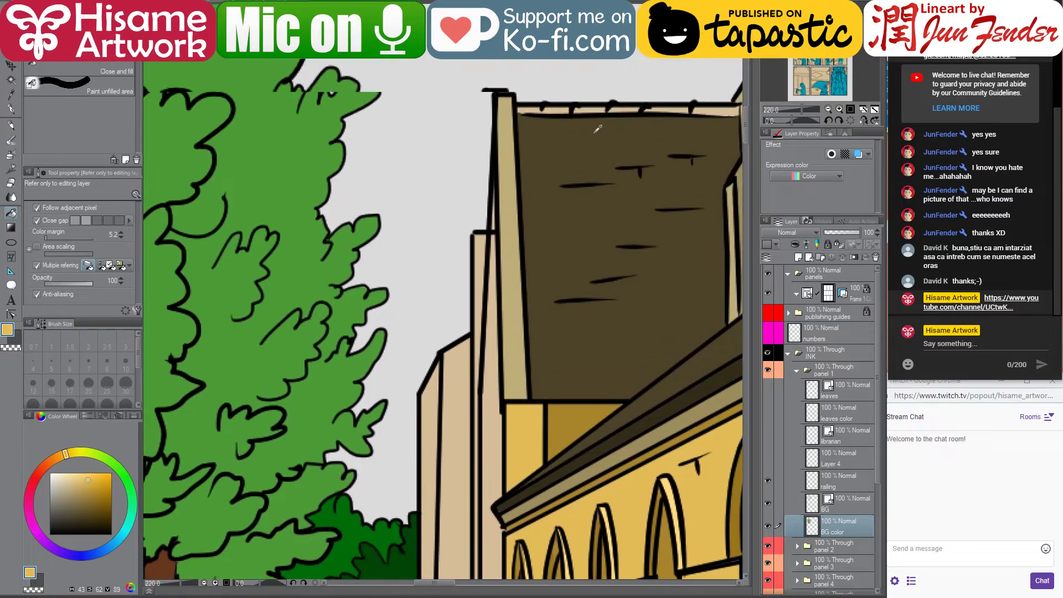
Check the Street View reference, sample the distant roof's dark brown (H 45, S 47, V 30) and select the BG color layer's painted area
{"action": "scroll", "coordinate": [596, 131], "scroll_direction": "up", "scroll_amount": 4}
{"action": "scroll", "coordinate": [580, 162], "scroll_direction": "down", "scroll_amount": 4}
{"action": "key", "text": "alt+Tab"}
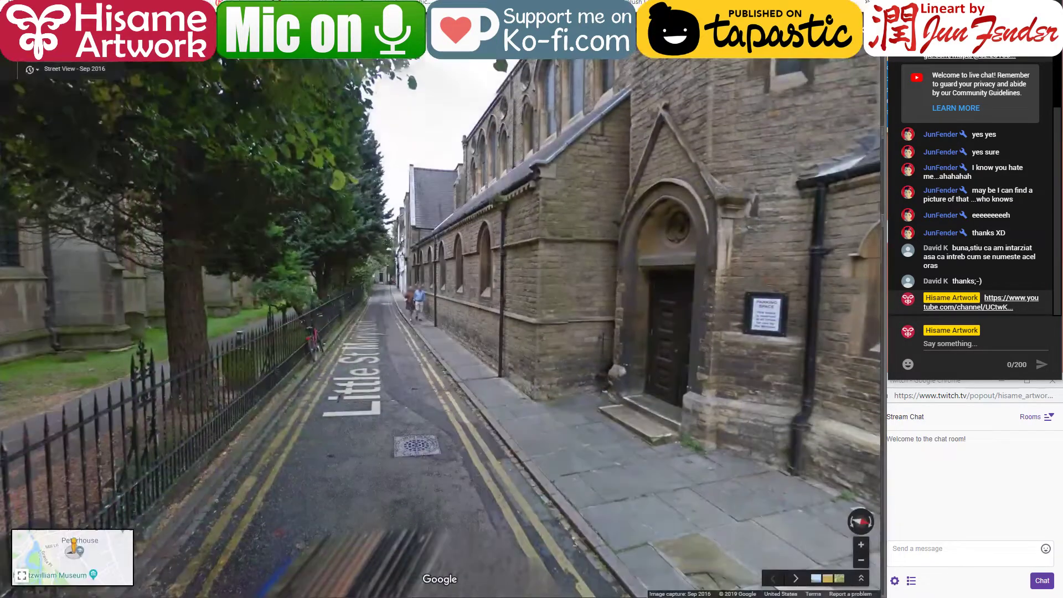
{"action": "key", "text": "alt+Tab"}
{"action": "left_click", "coordinate": [572, 165], "text": "alt"}
{"action": "left_click_drag", "start_coordinate": [643, 150], "coordinate": [521, 200]}
{"action": "left_click", "coordinate": [813, 525], "text": "ctrl"}
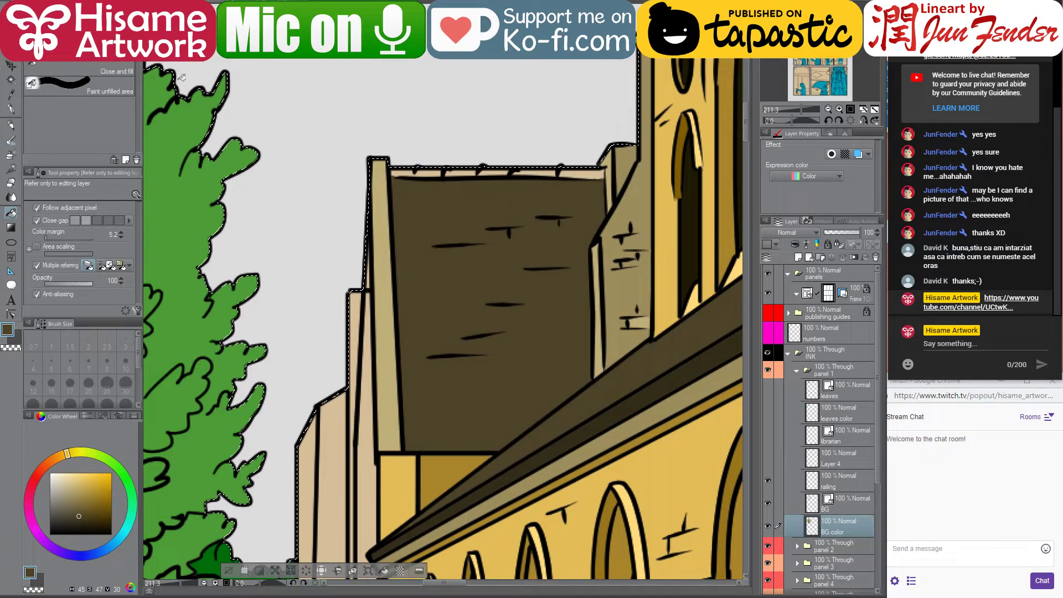
Paint over the beige ridge strip of the distant roof with the G-pen, using size 50 and a smaller size 12
{"action": "left_click", "coordinate": [11, 108]}
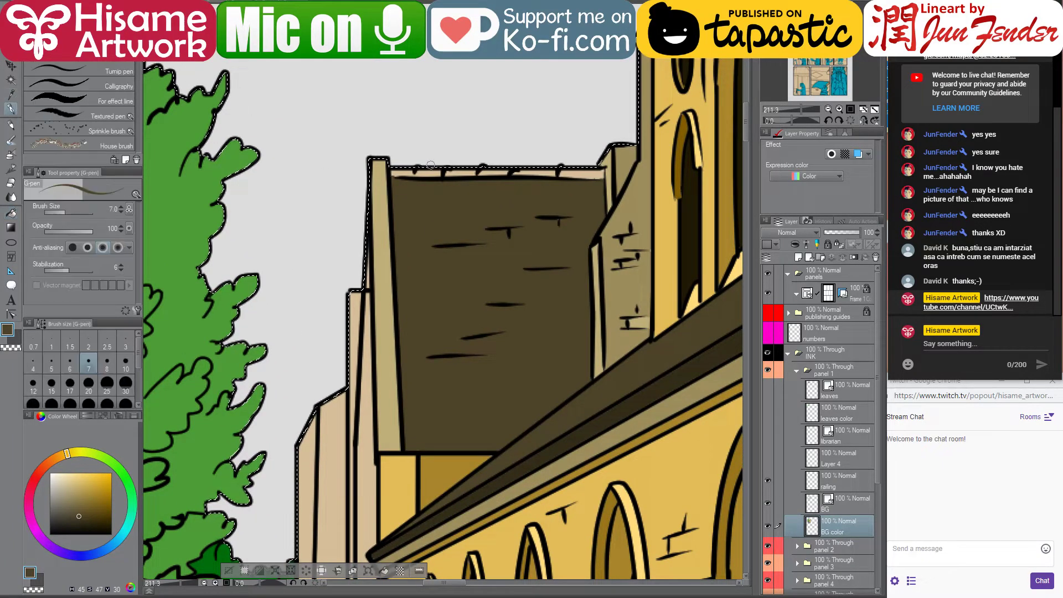
{"action": "key", "text": "bracketright"}
{"action": "key", "text": "bracketright"}
{"action": "key", "text": "bracketright"}
{"action": "key", "text": "bracketright"}
{"action": "key", "text": "bracketright"}
{"action": "key", "text": "bracketright"}
{"action": "key", "text": "bracketright"}
{"action": "key", "text": "bracketright"}
{"action": "key", "text": "bracketright"}
{"action": "key", "text": "bracketright"}
{"action": "key", "text": "bracketright"}
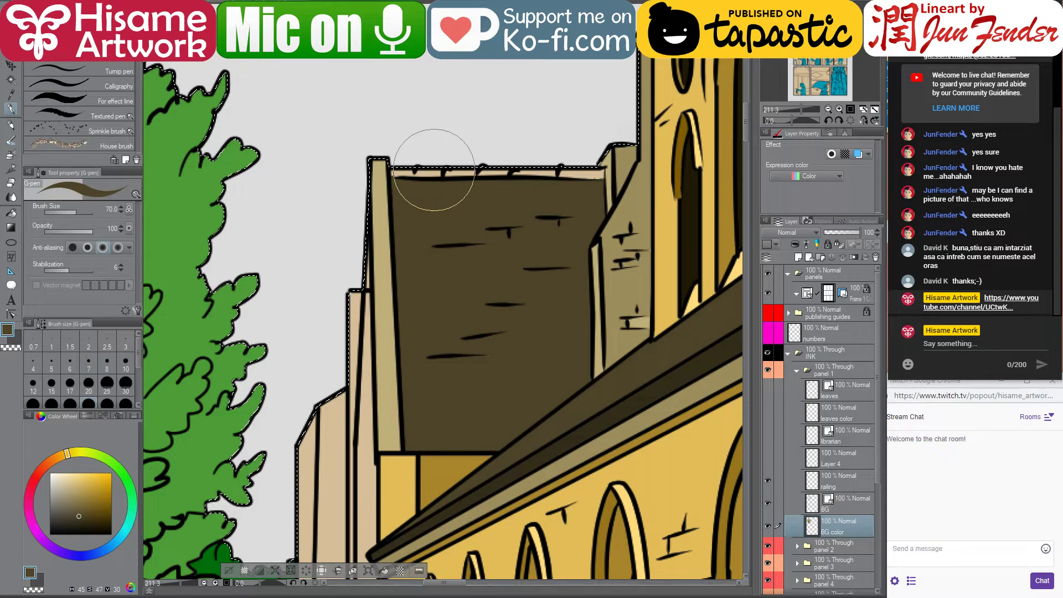
{"action": "key", "text": "bracketleft"}
{"action": "key", "text": "bracketleft"}
{"action": "left_click_drag", "start_coordinate": [414, 176], "coordinate": [466, 178]}
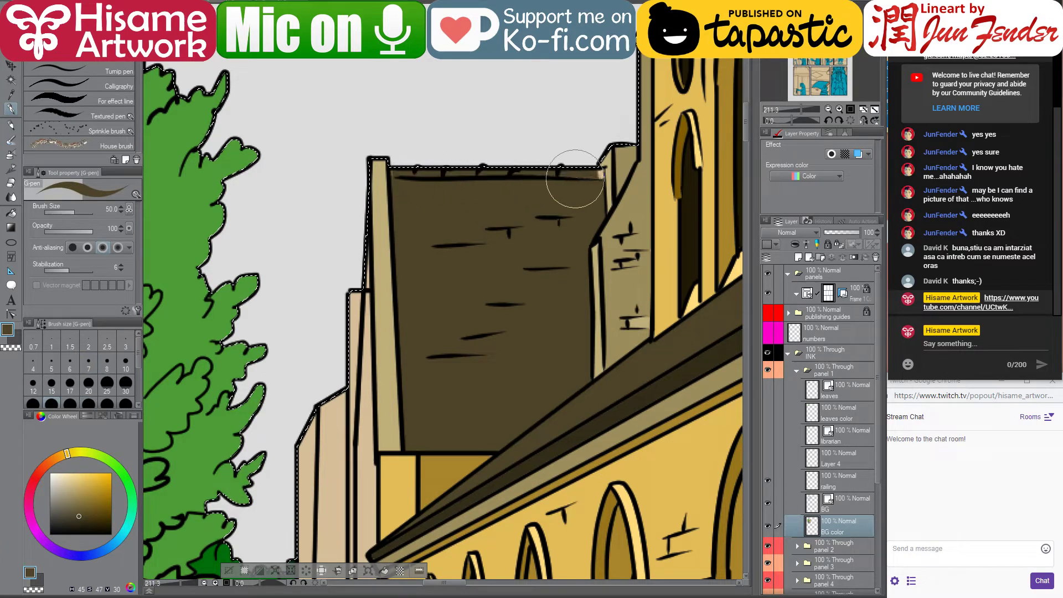
{"action": "key", "text": "bracketleft"}
{"action": "key", "text": "bracketleft"}
{"action": "key", "text": "bracketleft"}
{"action": "key", "text": "bracketleft"}
{"action": "key", "text": "bracketleft"}
{"action": "key", "text": "bracketleft"}
{"action": "key", "text": "bracketleft"}
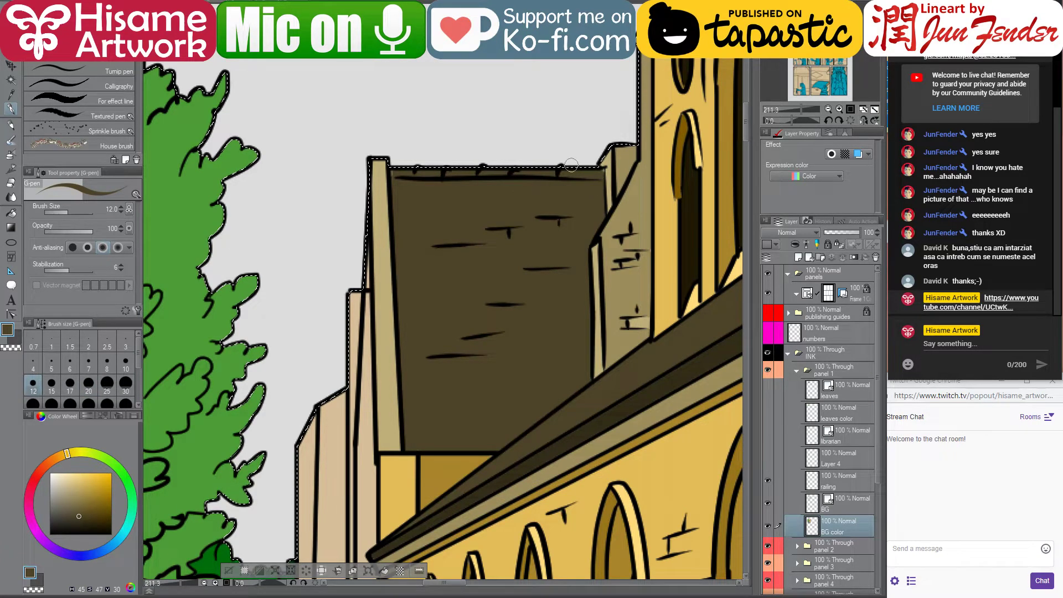
Paint the lower section of the gable's sloping roof edge dark brown (H 47, S 54, V 20), using brush sizes 17 and 8
{"action": "mouse_move", "coordinate": [557, 225]}
{"action": "left_mouse_down"}
{"action": "mouse_move", "coordinate": [410, 268]}
{"action": "mouse_move", "coordinate": [326, 512]}
{"action": "left_mouse_up"}
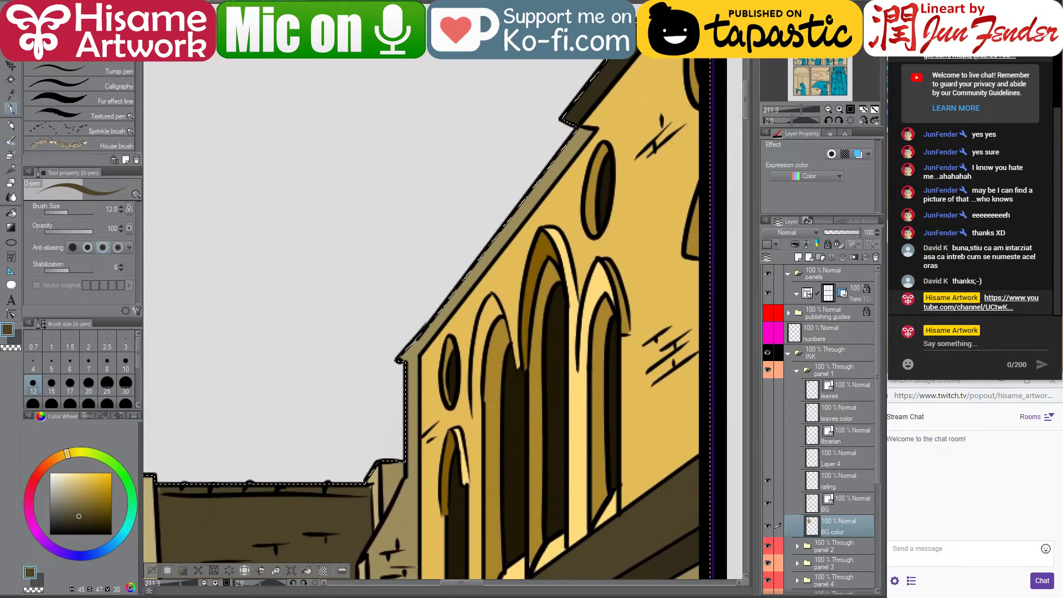
{"action": "left_click", "coordinate": [563, 129], "text": "alt"}
{"action": "key", "text": "bracketright"}
{"action": "key", "text": "bracketright"}
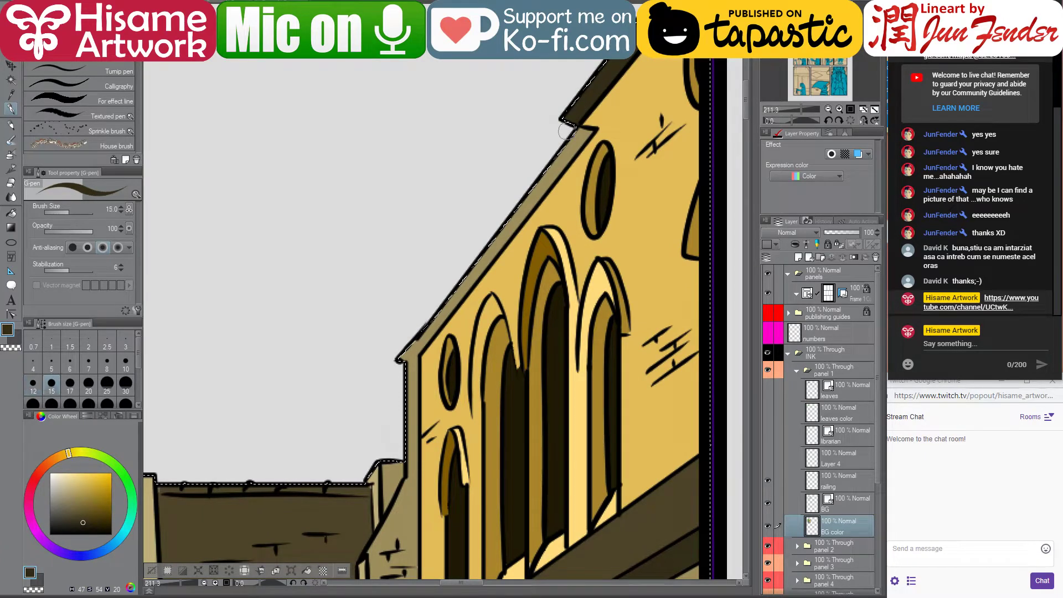
{"action": "mouse_move", "coordinate": [405, 350]}
{"action": "left_mouse_down"}
{"action": "mouse_move", "coordinate": [477, 279]}
{"action": "mouse_move", "coordinate": [584, 133]}
{"action": "left_mouse_up"}
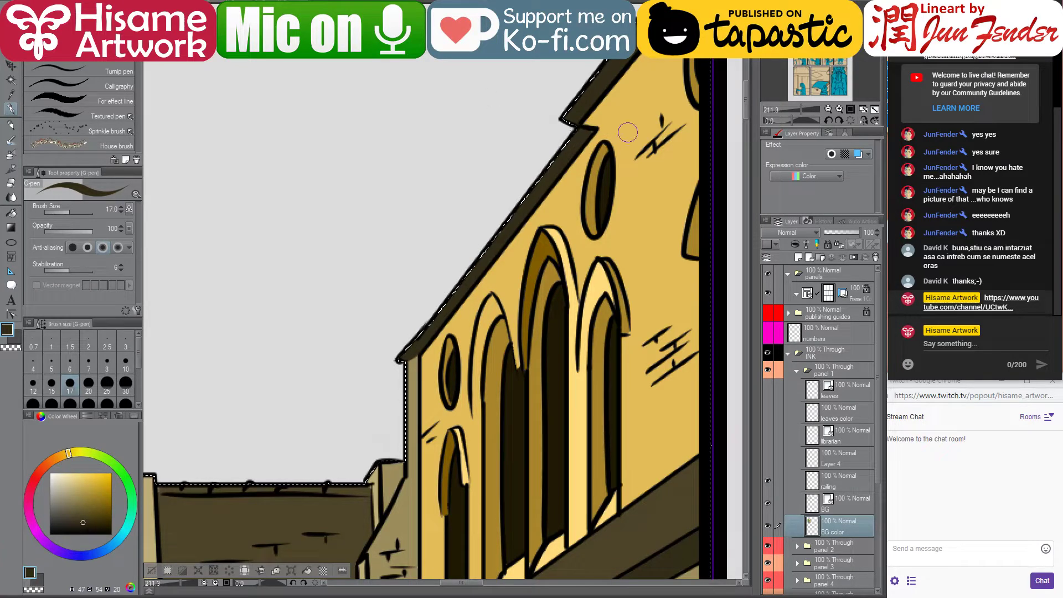
{"action": "key", "text": "bracketleft"}
{"action": "key", "text": "bracketleft"}
{"action": "key", "text": "bracketleft"}
{"action": "key", "text": "bracketleft"}
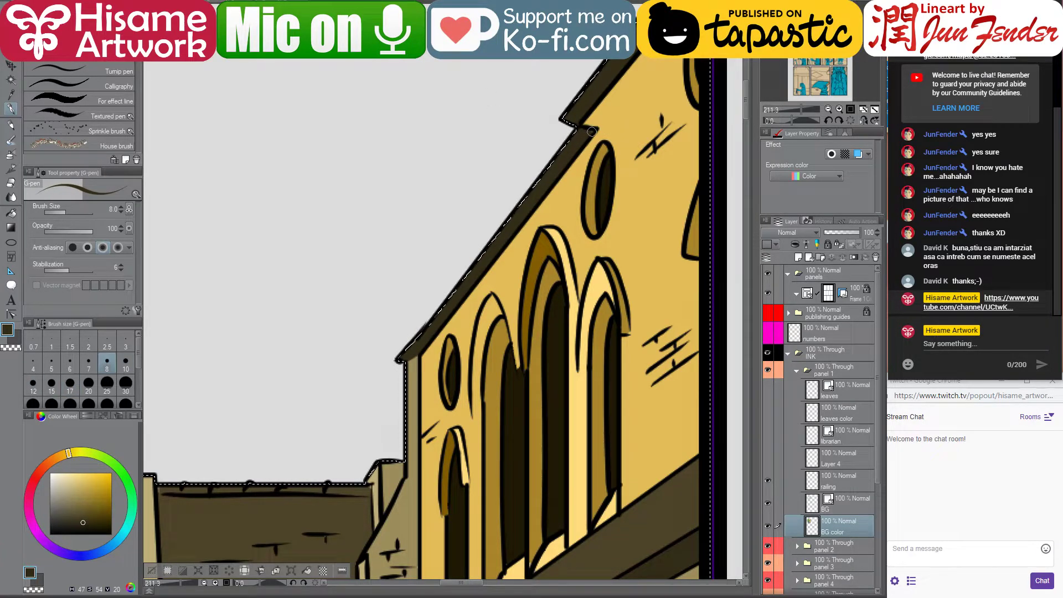
Review the coloured street scene in panel 1 and compare it with the Street View reference photo
{"action": "scroll", "coordinate": [612, 292], "scroll_direction": "down", "scroll_amount": 5}
{"action": "left_click_drag", "start_coordinate": [543, 365], "coordinate": [605, 152]}
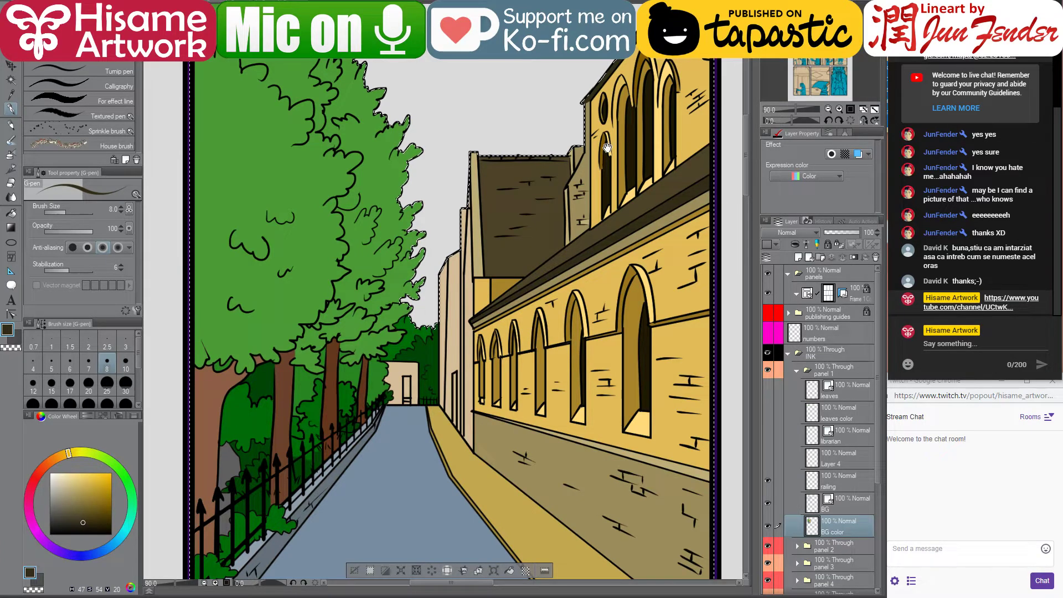
{"action": "scroll", "coordinate": [606, 150], "scroll_direction": "down", "scroll_amount": 5}
{"action": "scroll", "coordinate": [554, 379], "scroll_direction": "up", "scroll_amount": 7}
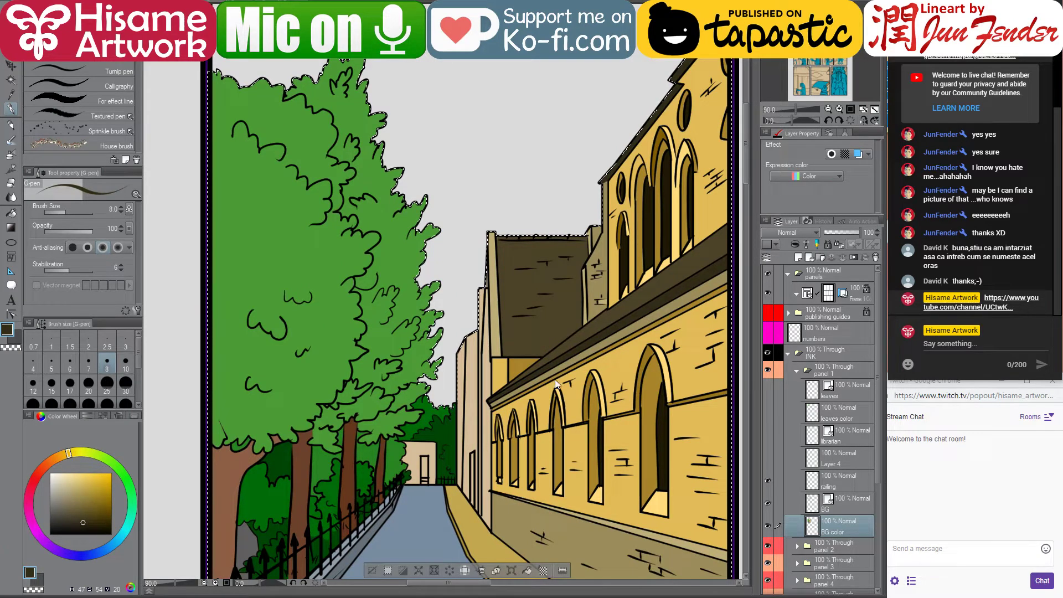
{"action": "left_click_drag", "start_coordinate": [478, 382], "coordinate": [510, 356]}
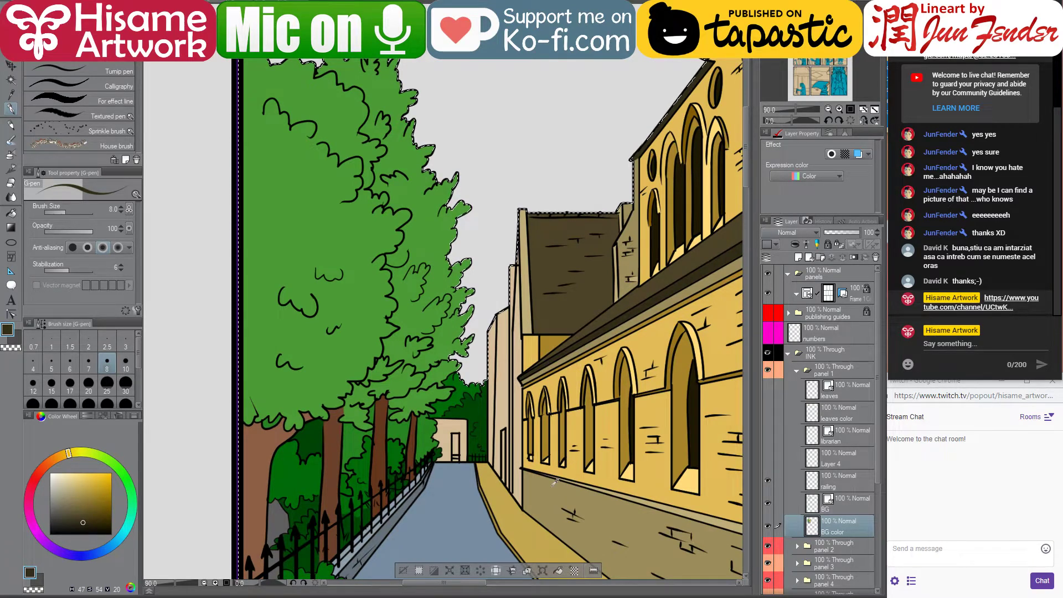
{"action": "scroll", "coordinate": [515, 451], "scroll_direction": "up", "scroll_amount": 3}
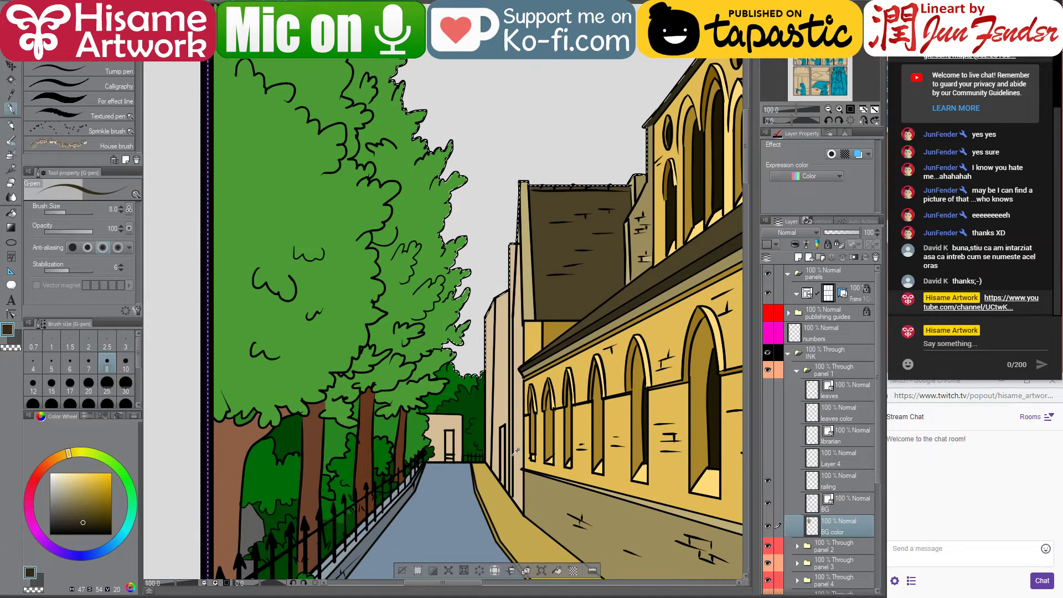
{"action": "left_click", "coordinate": [393, 596]}
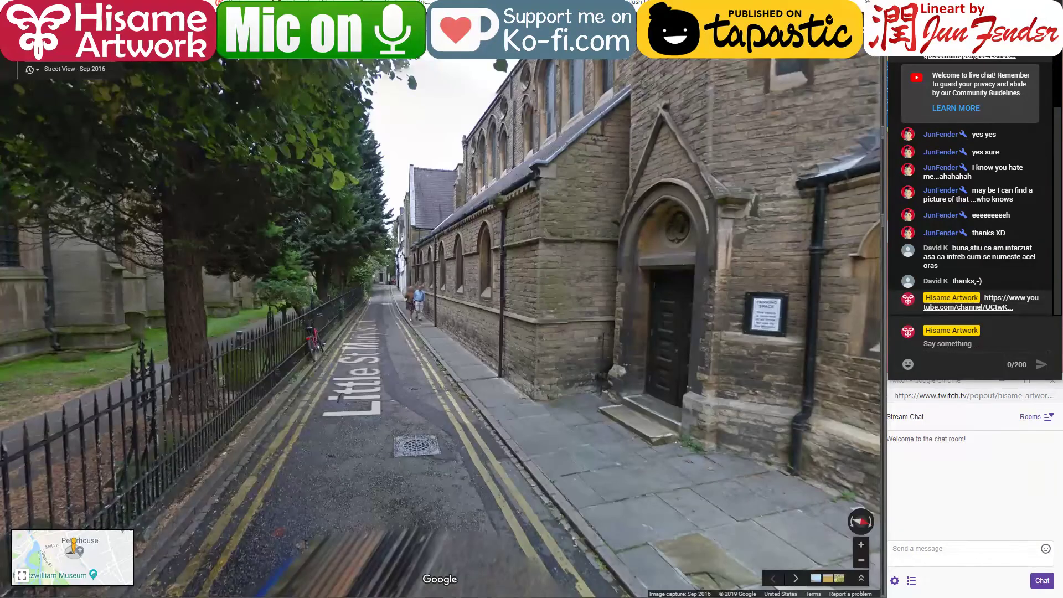
{"action": "left_click", "coordinate": [393, 597]}
Fill the small building at the end of the street with the facade's yellow and its doorway with dark brown (H 44, S 84, V 13)
{"action": "left_click", "coordinate": [12, 214]}
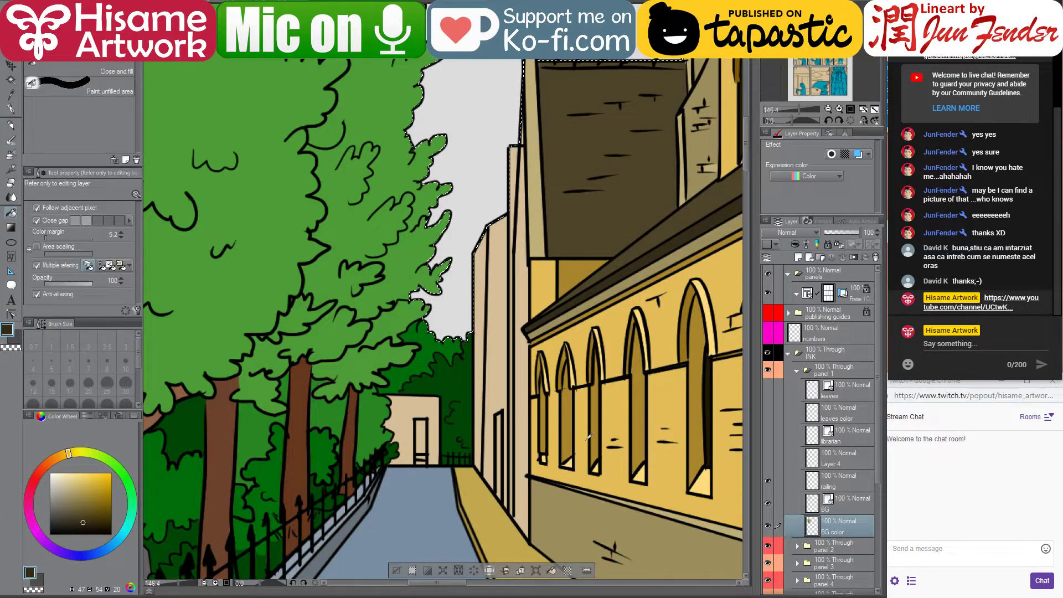
{"action": "left_click", "coordinate": [623, 418], "text": "alt"}
{"action": "left_click", "coordinate": [424, 406]}
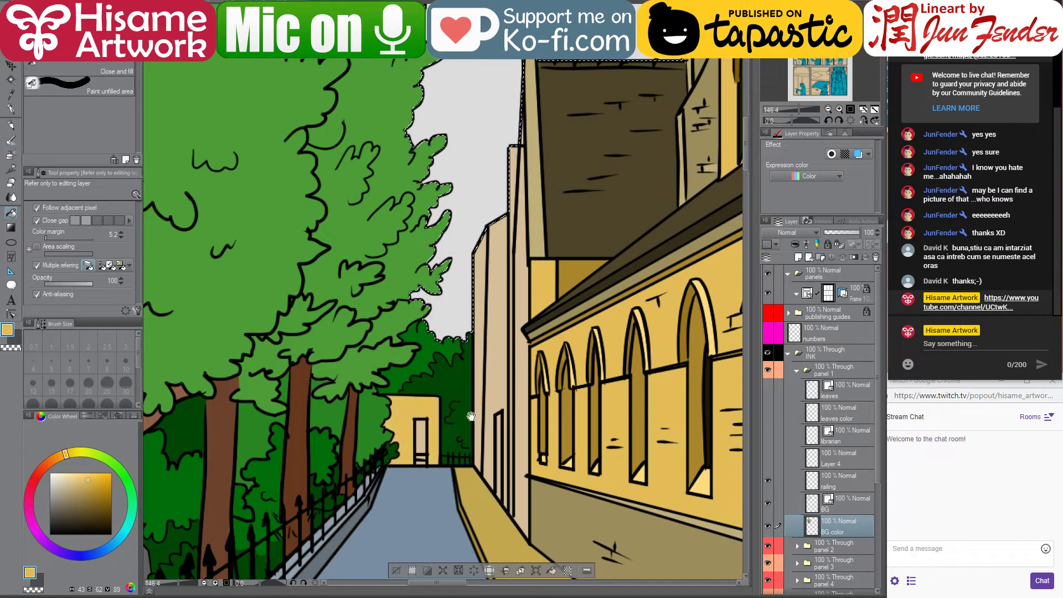
{"action": "left_click_drag", "start_coordinate": [471, 416], "coordinate": [460, 362]}
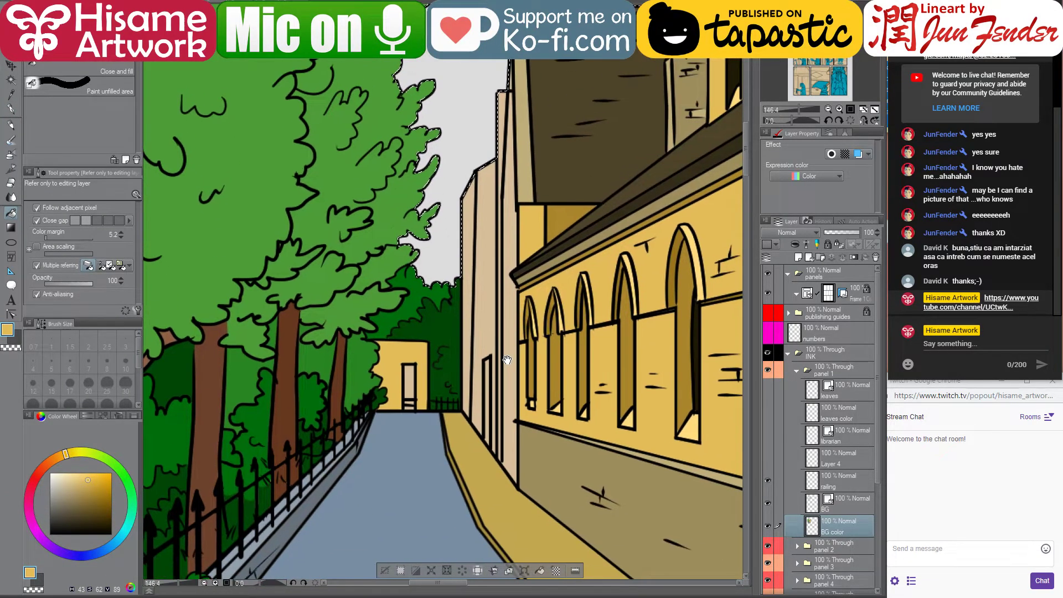
{"action": "left_click", "coordinate": [699, 348], "text": "alt"}
{"action": "left_click", "coordinate": [412, 376]}
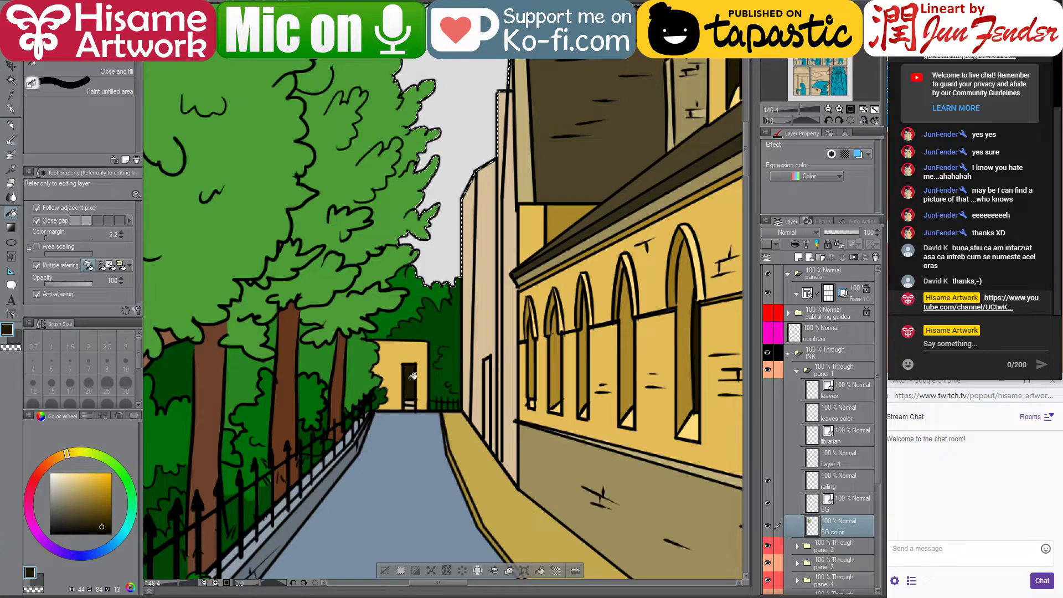
Fill the two steps below the small building's doorway with darker yellow (H 46, S 60, V 76)
{"action": "scroll", "coordinate": [397, 375], "scroll_direction": "up", "scroll_amount": 6}
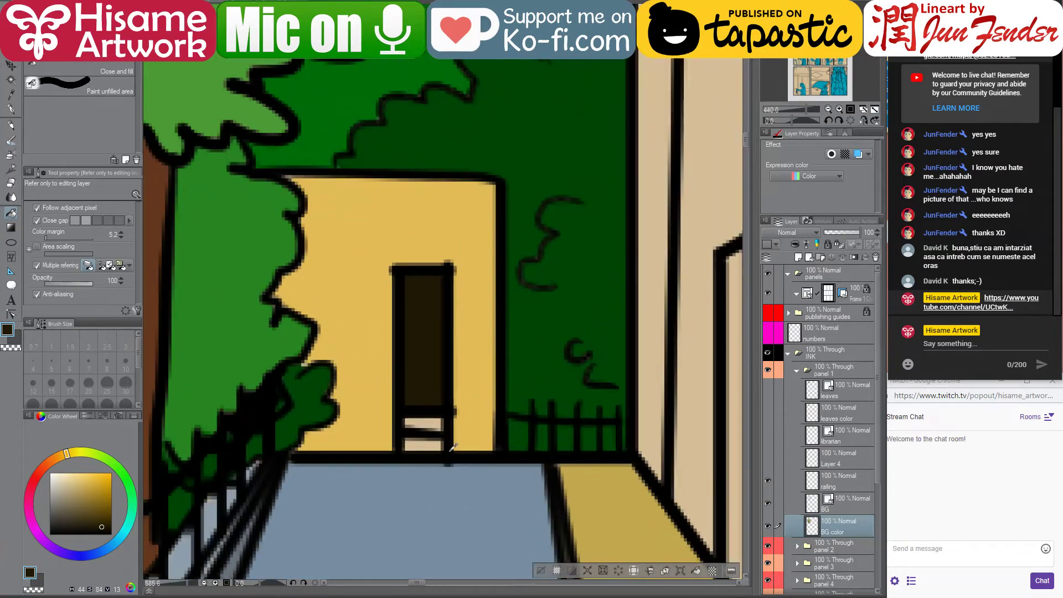
{"action": "left_click", "coordinate": [486, 440], "text": "alt"}
{"action": "left_click", "coordinate": [419, 441]}
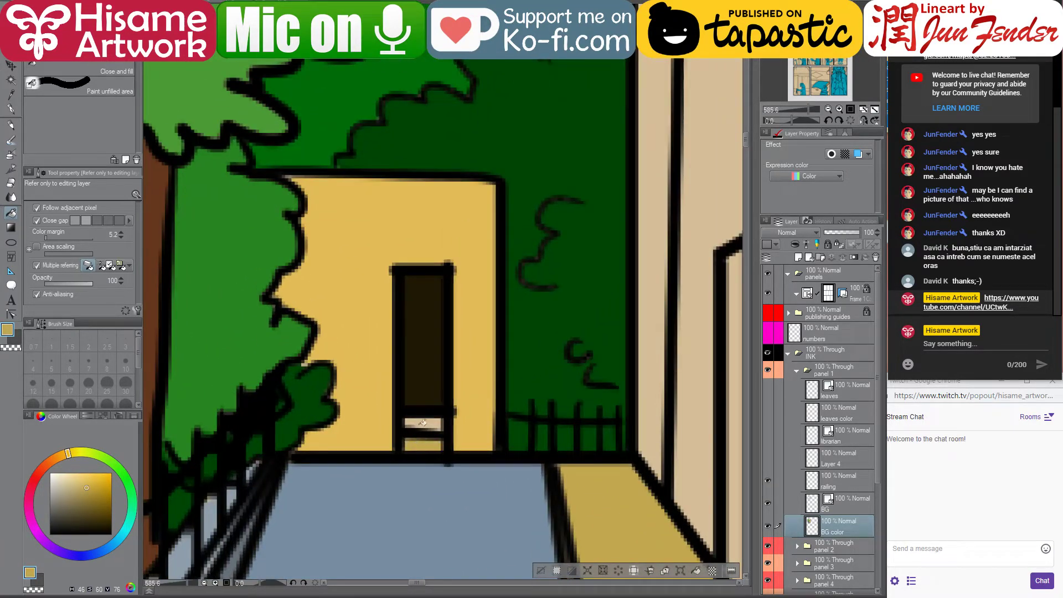
{"action": "left_click", "coordinate": [423, 422]}
Touch up the small building's wall with yellow and the bush beside it with dark green (H 124, S 100, V 27) at G-pen size 8
{"action": "left_click", "coordinate": [11, 106]}
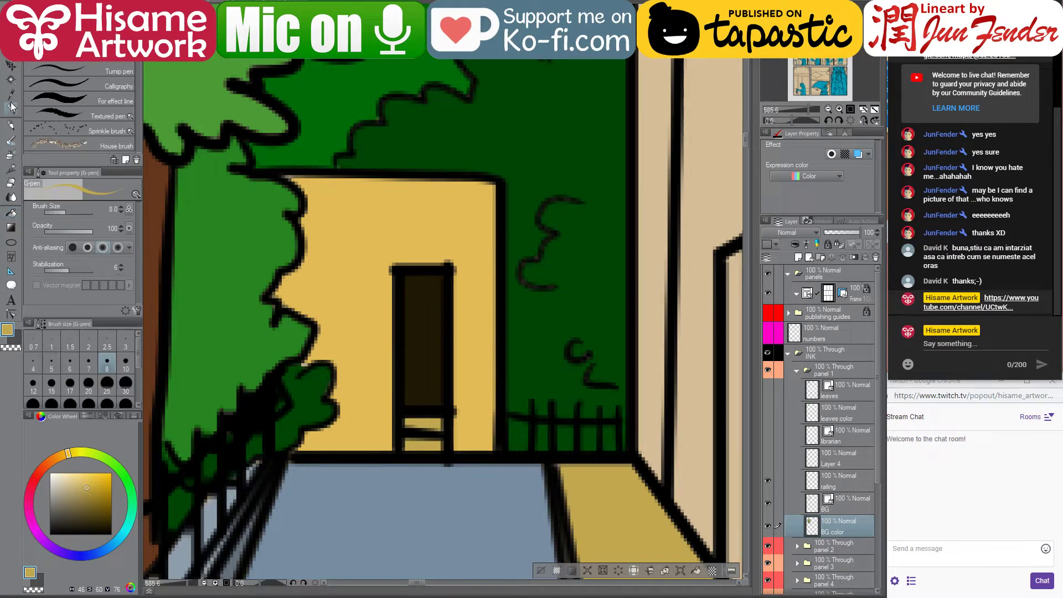
{"action": "left_click", "coordinate": [368, 374], "text": "alt"}
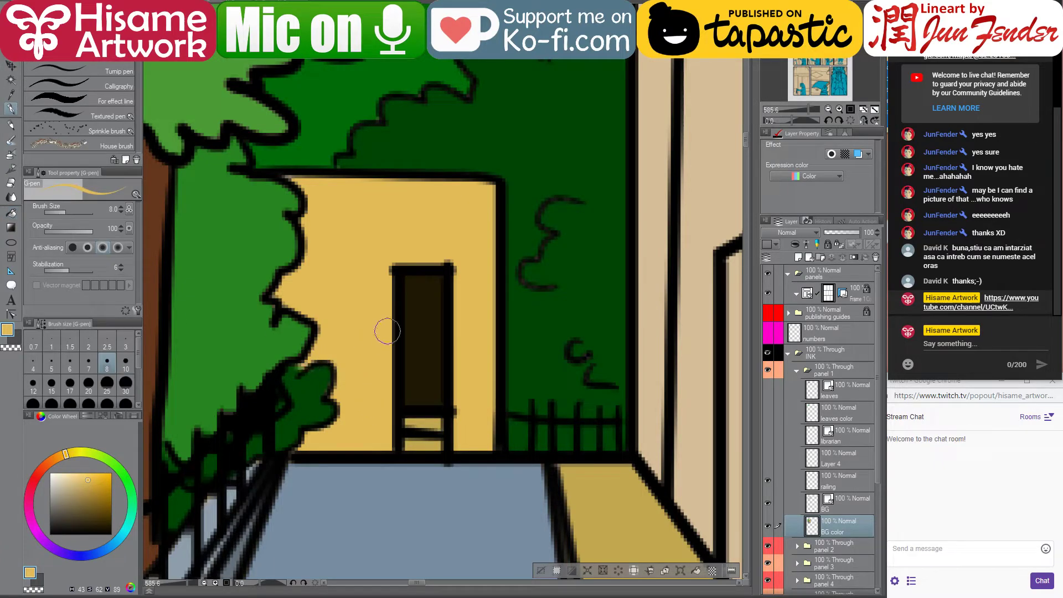
{"action": "left_click", "coordinate": [316, 392], "text": "alt"}
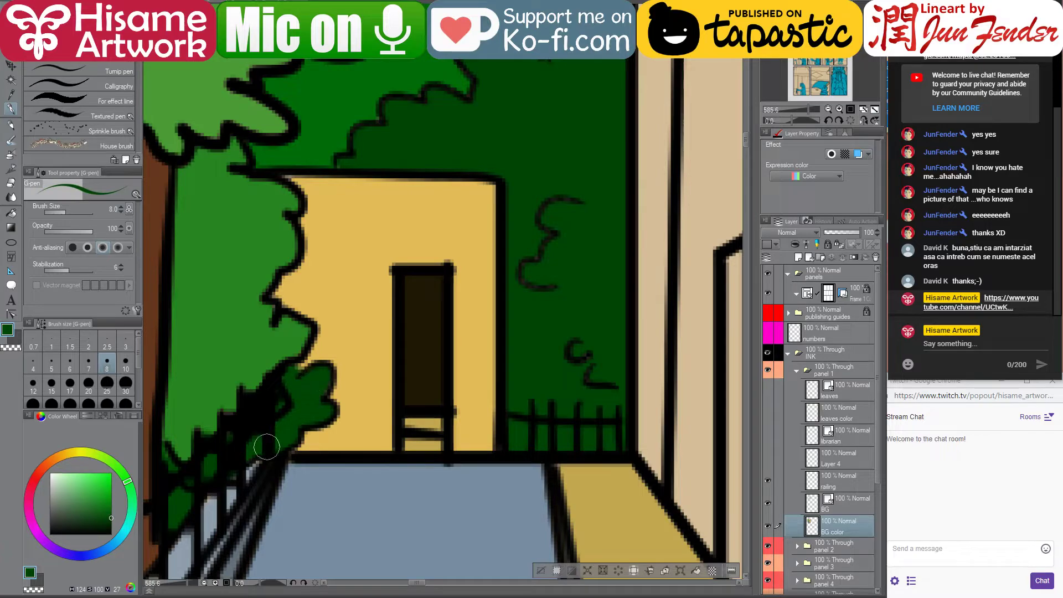
Compare the far end of the street with the Street View reference photo
{"action": "scroll", "coordinate": [327, 393], "scroll_direction": "down", "scroll_amount": 4}
{"action": "scroll", "coordinate": [329, 394], "scroll_direction": "down", "scroll_amount": 4}
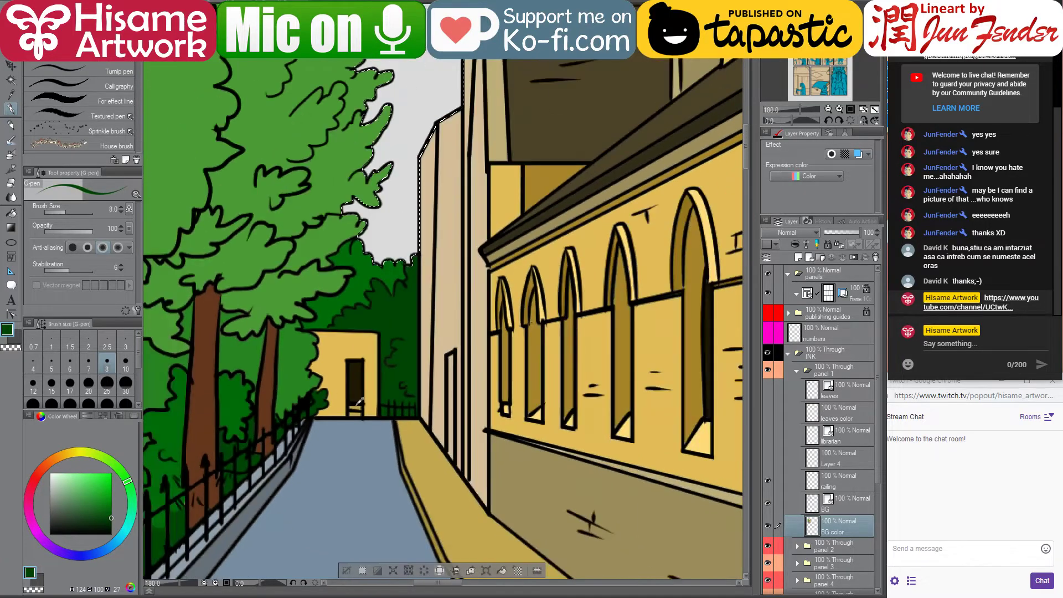
{"action": "key", "text": "alt+Tab"}
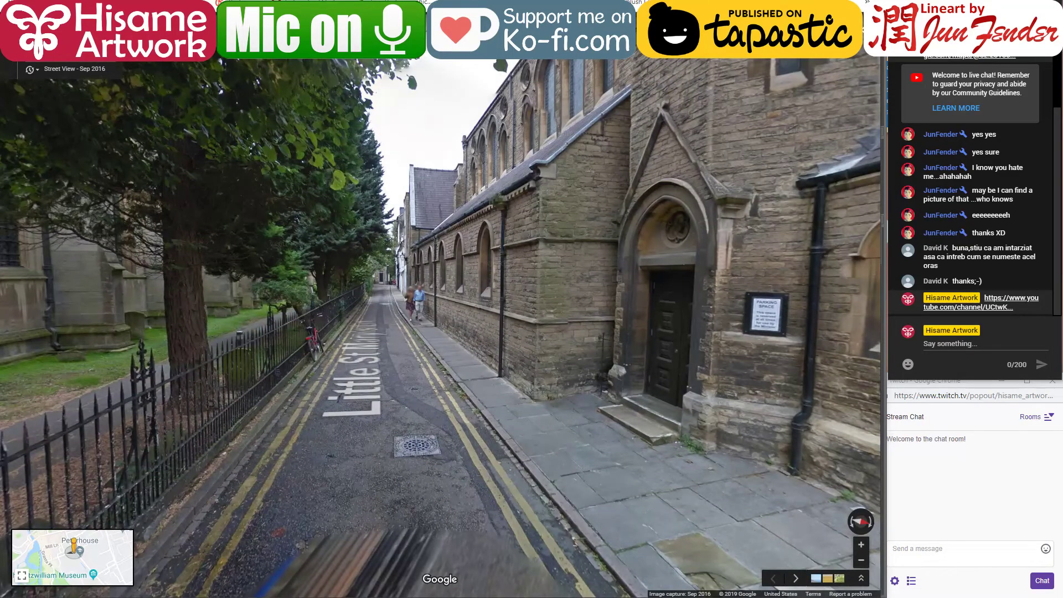
{"action": "key", "text": "alt+Tab"}
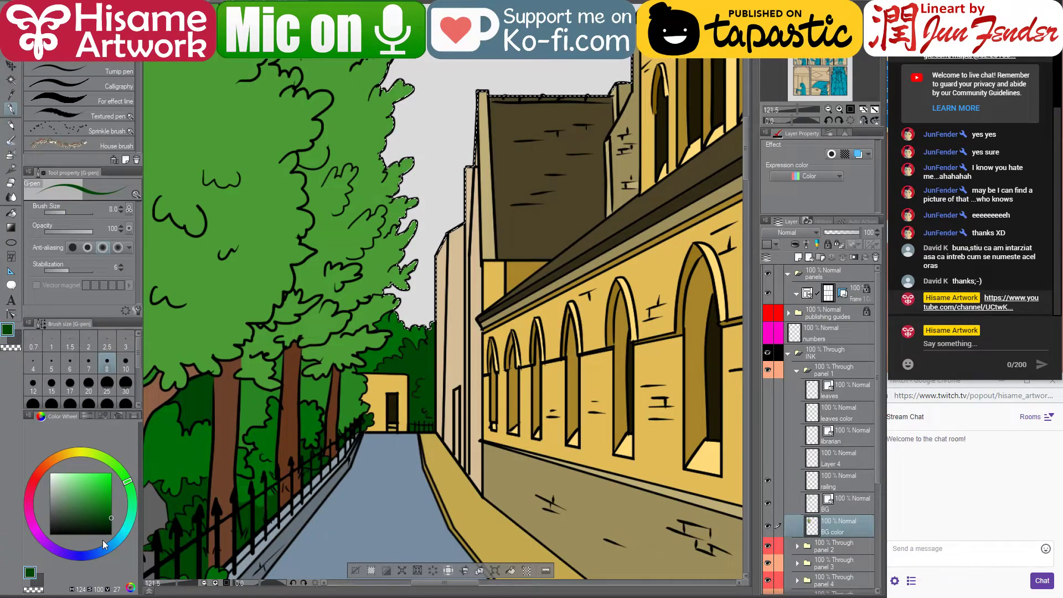
Fill the tall, narrow buildings beside the yellow facade with white and their doorway with dark brown (H 44, S 84, V 13)
{"action": "left_click", "coordinate": [50, 474]}
{"action": "left_click", "coordinate": [10, 212]}
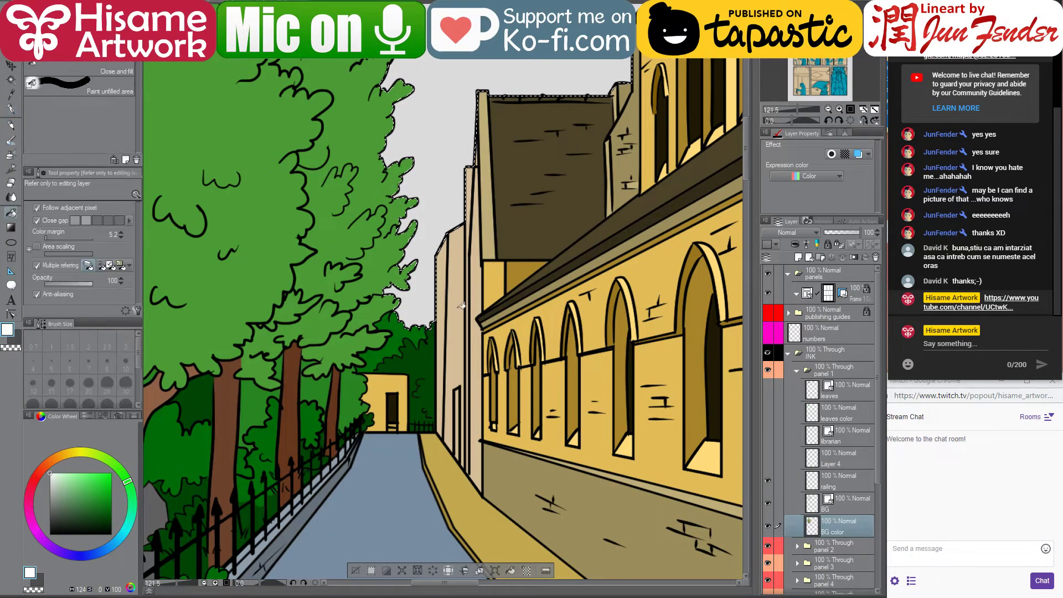
{"action": "left_click", "coordinate": [447, 292]}
{"action": "left_click", "coordinate": [461, 304]}
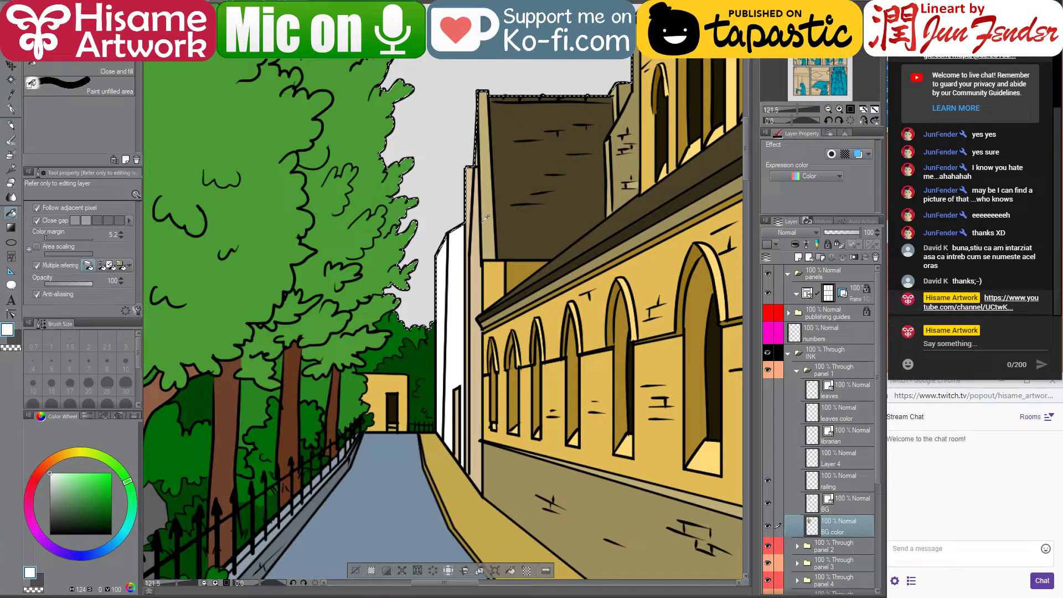
{"action": "left_click", "coordinate": [471, 174]}
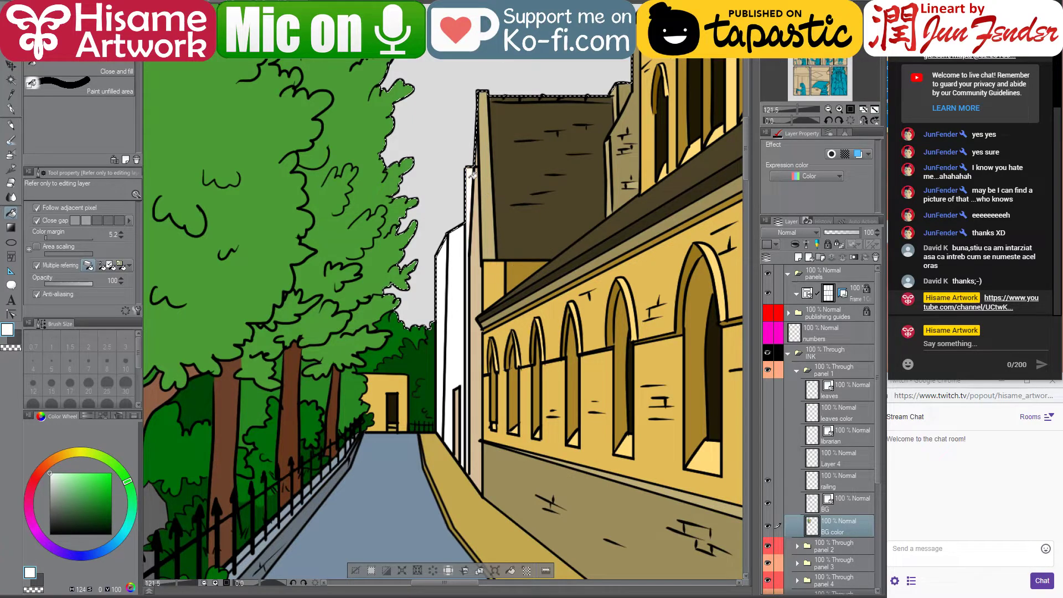
{"action": "left_click", "coordinate": [397, 404], "text": "alt"}
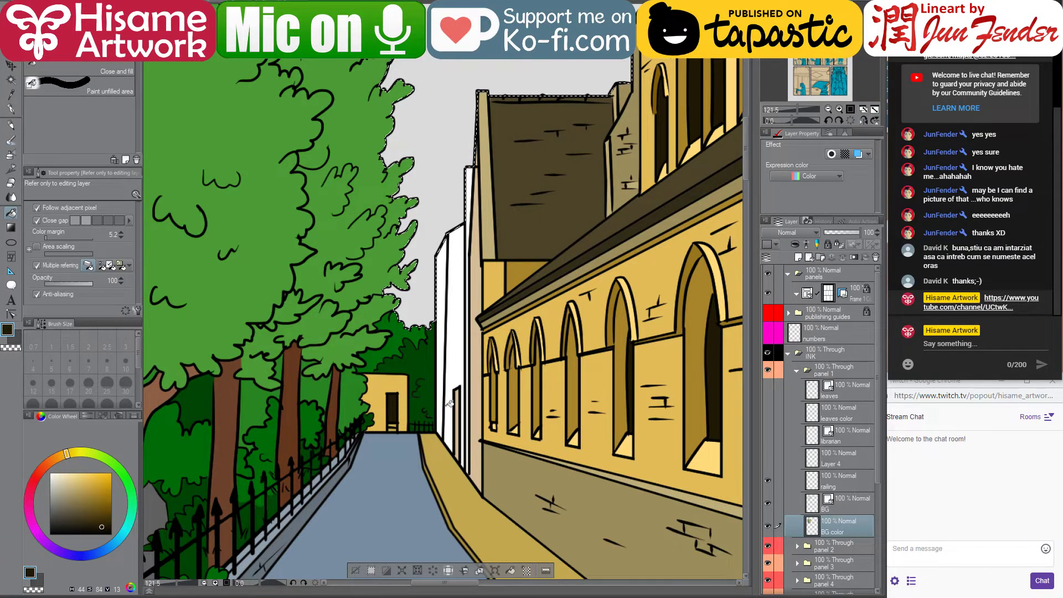
{"action": "left_click", "coordinate": [459, 401]}
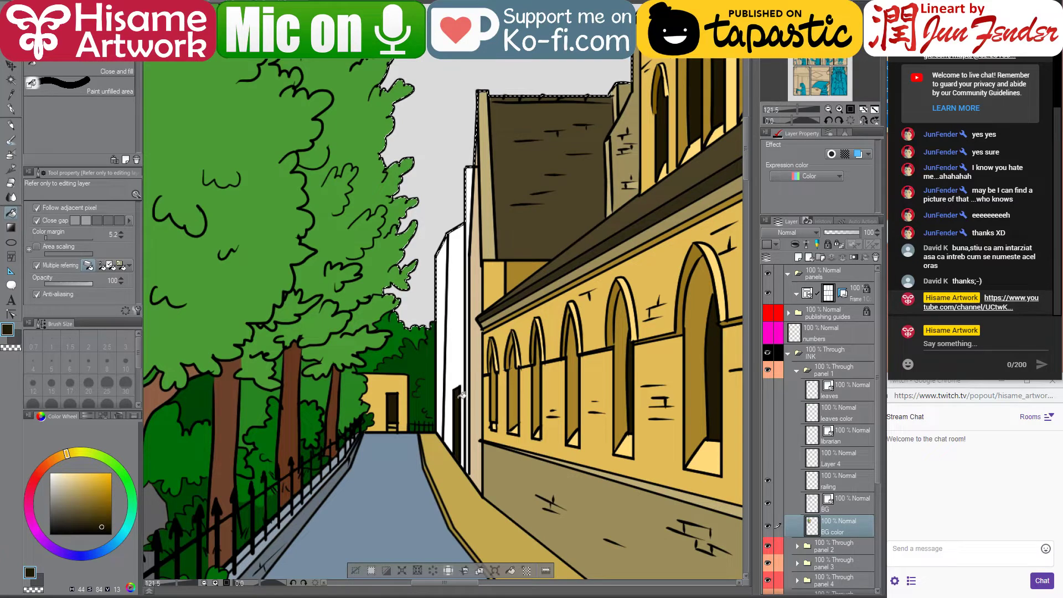
Fill the narrow wall edge between the white buildings and the arched facade with light yellow (H 44, S 52, V 100)
{"action": "left_click", "coordinate": [534, 440], "text": "alt"}
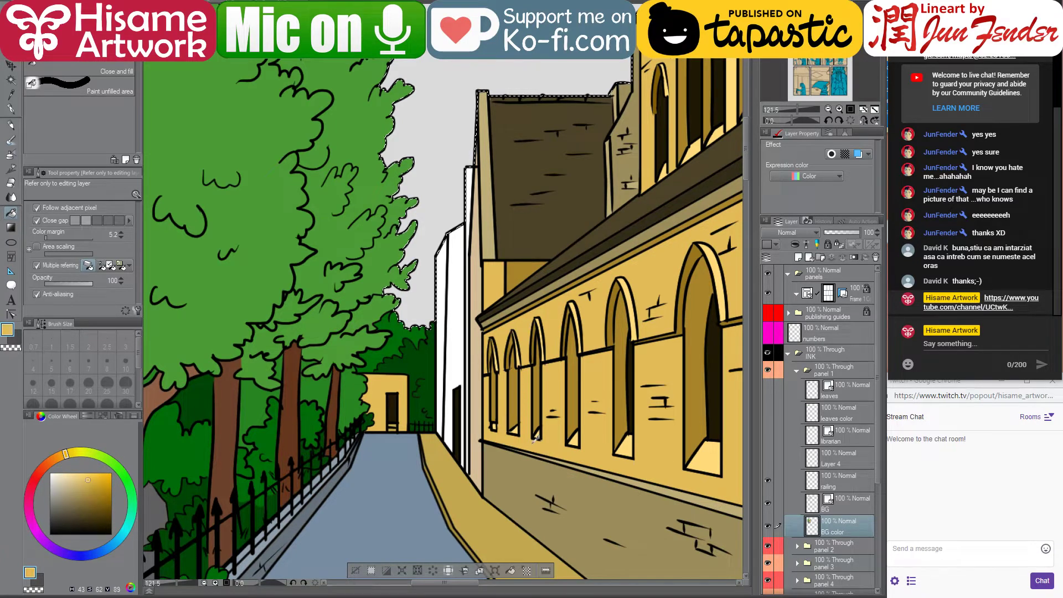
{"action": "left_click", "coordinate": [492, 517], "text": "alt"}
{"action": "left_click", "coordinate": [478, 440]}
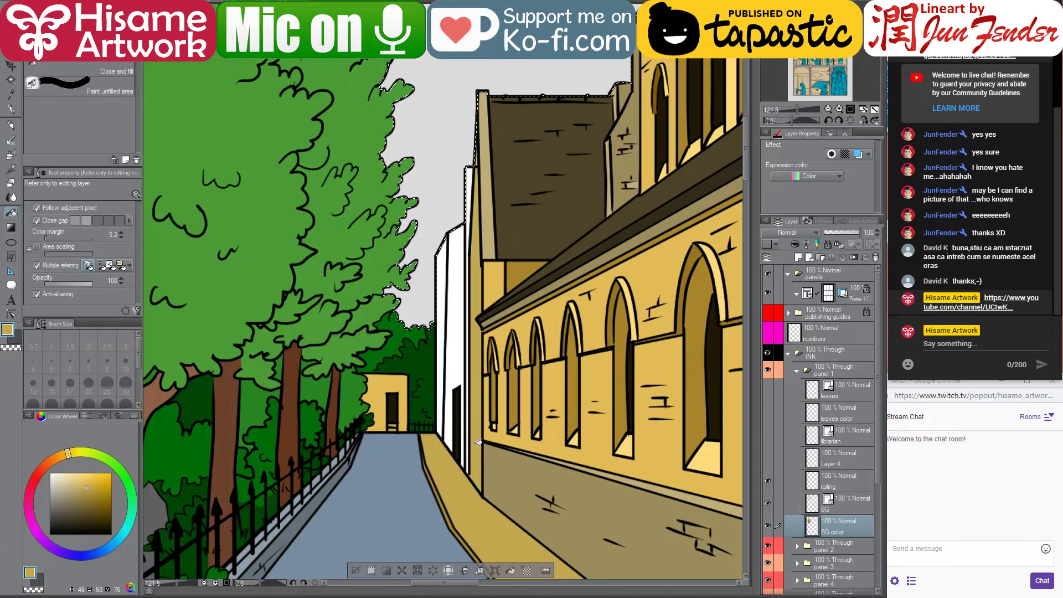
{"action": "left_click", "coordinate": [577, 436], "text": "alt"}
{"action": "left_click", "coordinate": [482, 395]}
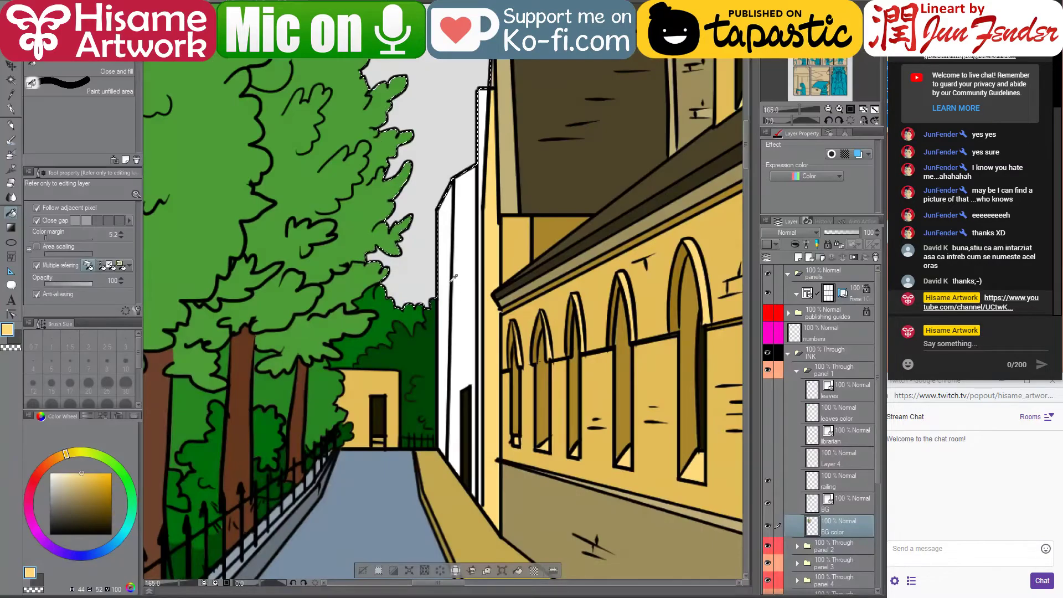
Shade the narrow side faces of the tall white buildings with light grey (H 0, S 0, V 86)
{"action": "left_click", "coordinate": [467, 288], "text": "alt"}
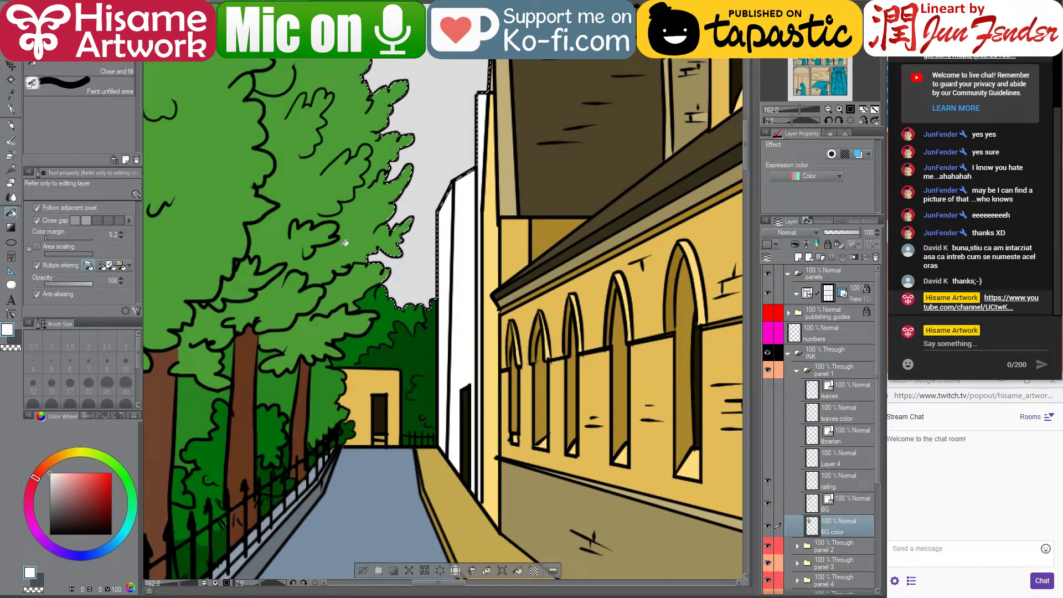
{"action": "left_click", "coordinate": [50, 482]}
{"action": "left_click", "coordinate": [446, 251]}
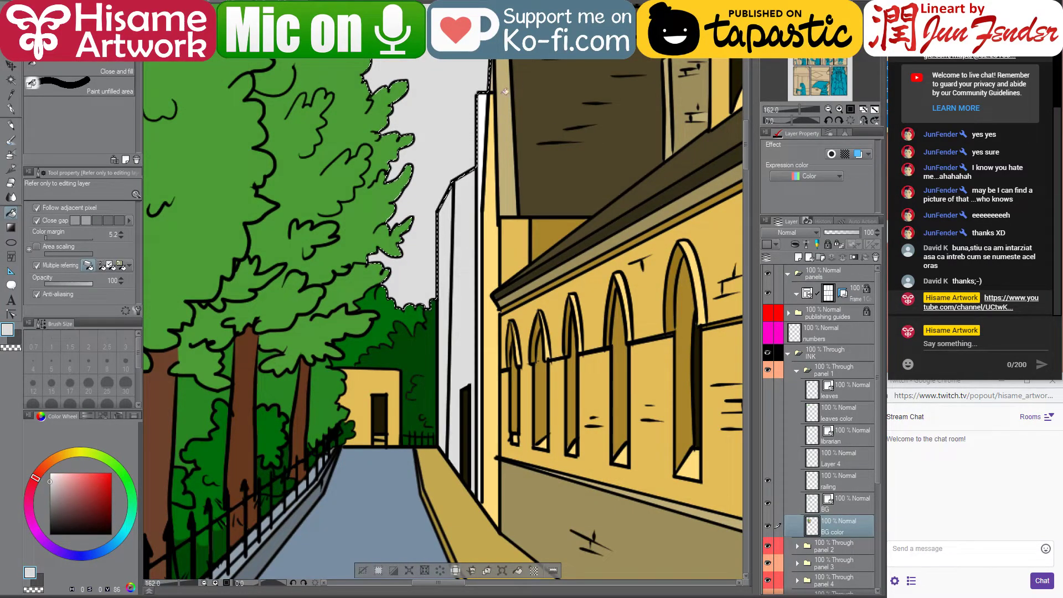
{"action": "left_click", "coordinate": [486, 107]}
Add a new layer beneath BG color in the panel 1 folder and name it "sky"
{"action": "scroll", "coordinate": [515, 494], "scroll_direction": "down", "scroll_amount": 4}
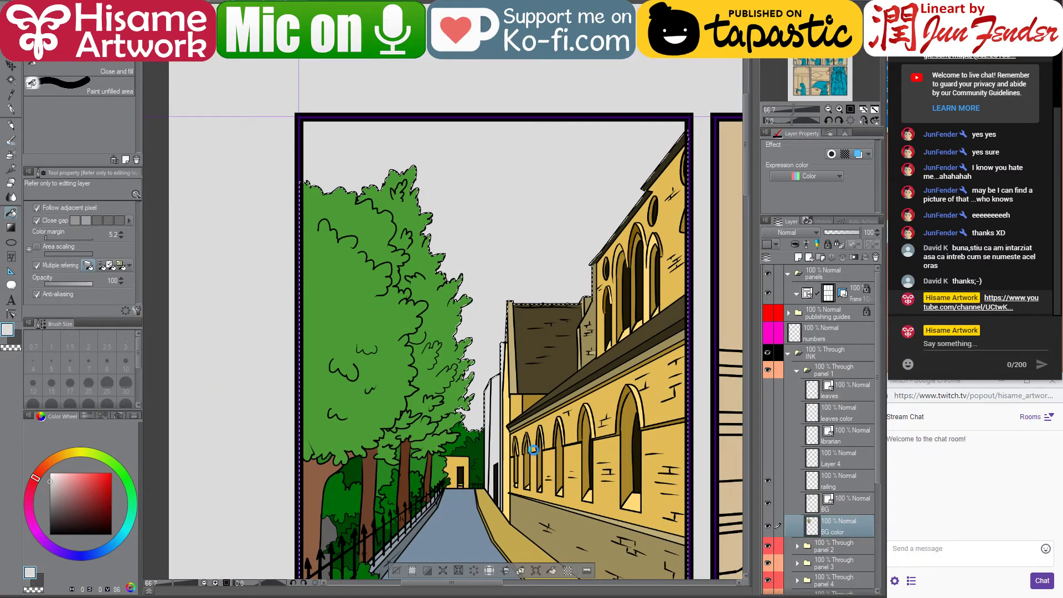
{"action": "left_click_drag", "start_coordinate": [536, 429], "coordinate": [455, 336]}
{"action": "left_click", "coordinate": [798, 256]}
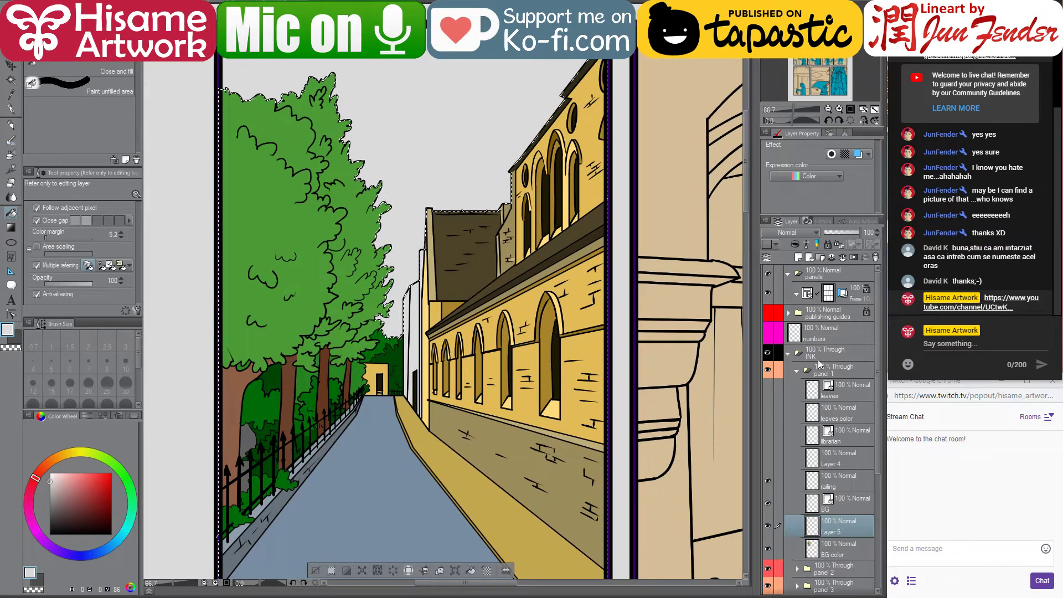
{"action": "left_click_drag", "start_coordinate": [856, 529], "coordinate": [856, 554]}
{"action": "scroll", "coordinate": [847, 531], "scroll_direction": "down", "scroll_amount": 1}
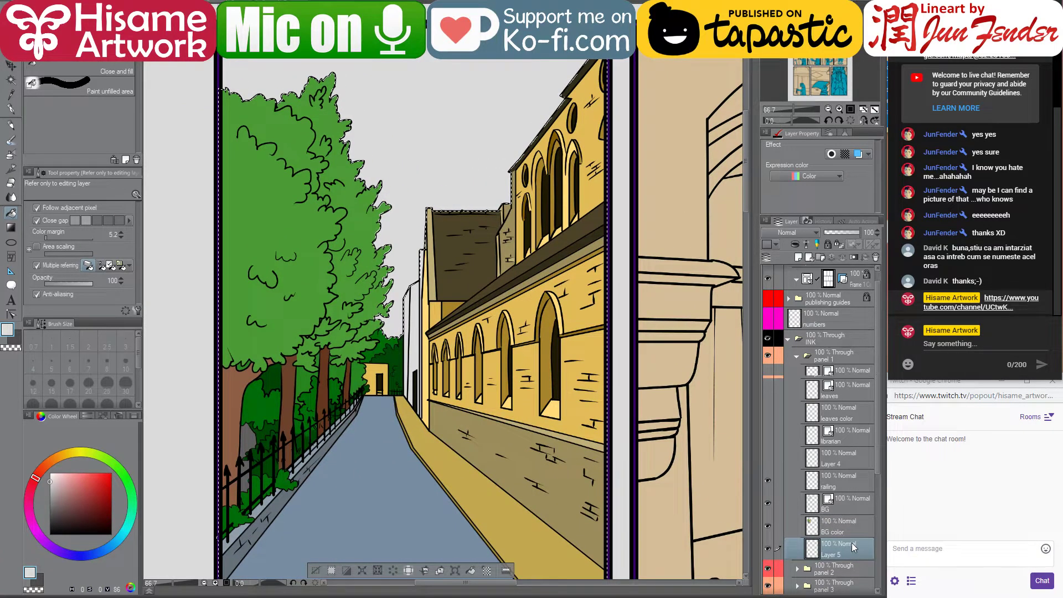
{"action": "double_click", "coordinate": [833, 511]}
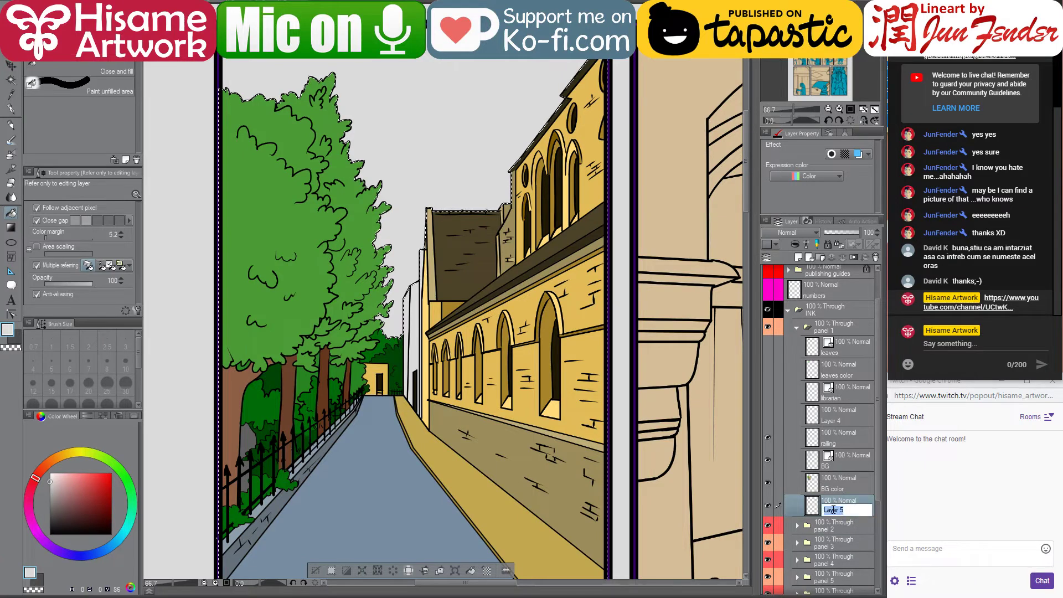
{"action": "type", "text": "sky"}
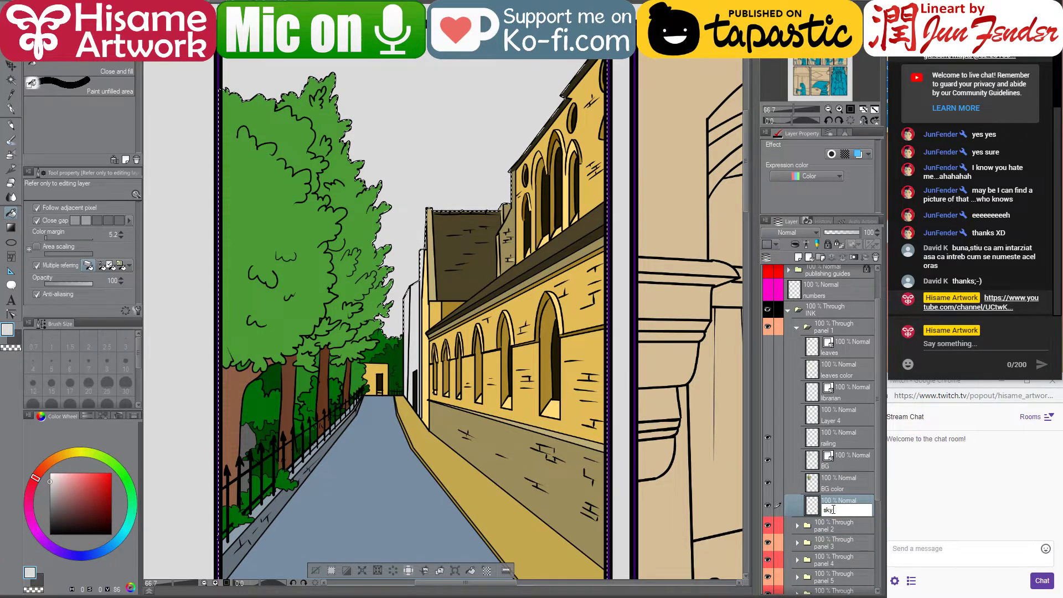
{"action": "key", "text": "Return"}
Clear the old selection and mask the panel 1 folder to a rectangle matching the panel's frame
{"action": "key", "text": "ctrl+d"}
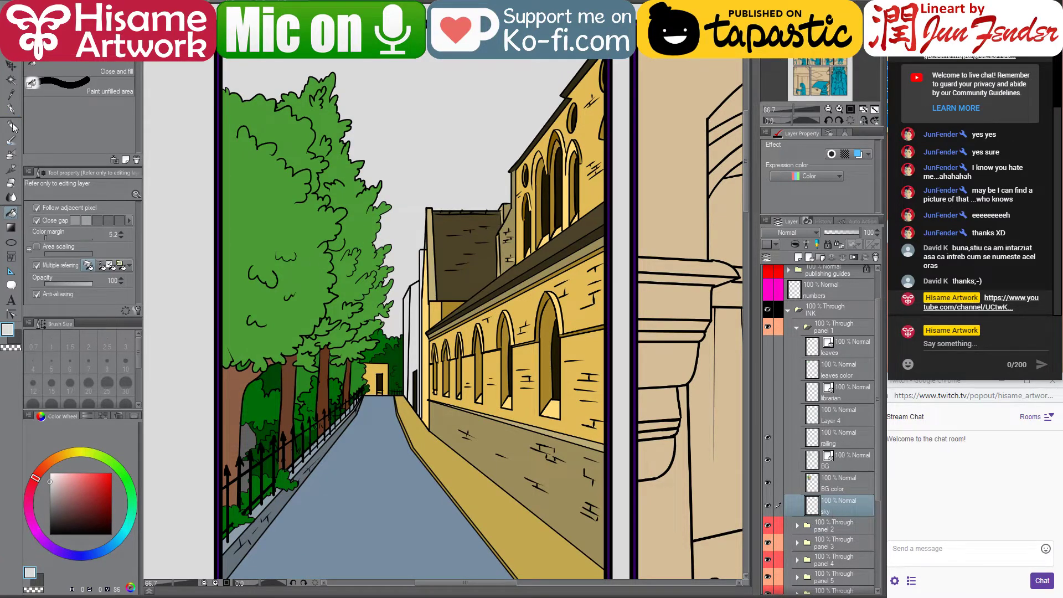
{"action": "left_click", "coordinate": [11, 109]}
{"action": "scroll", "coordinate": [471, 293], "scroll_direction": "down", "scroll_amount": 2}
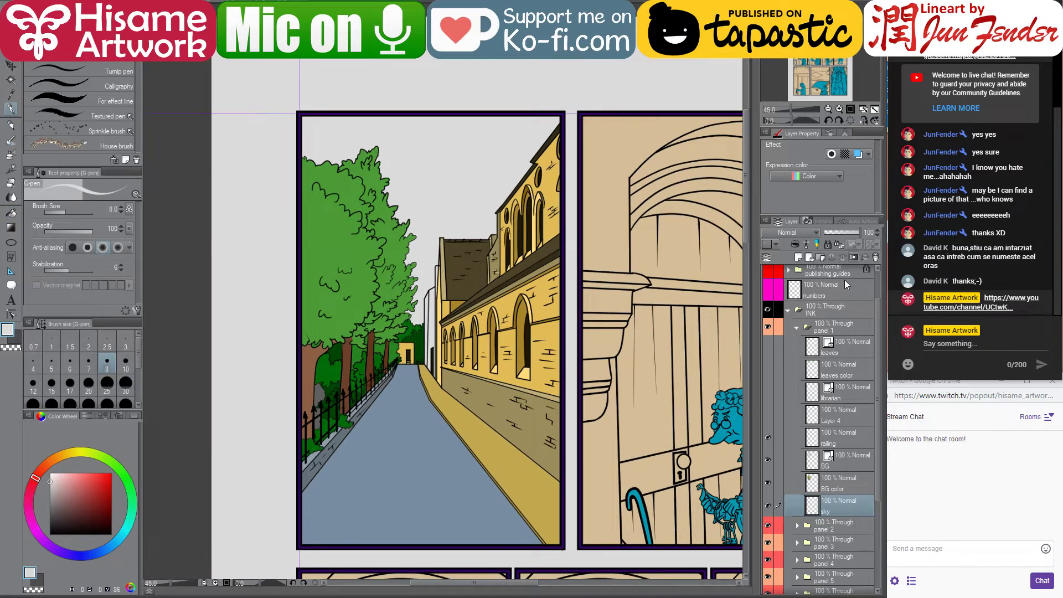
{"action": "left_click", "coordinate": [826, 330]}
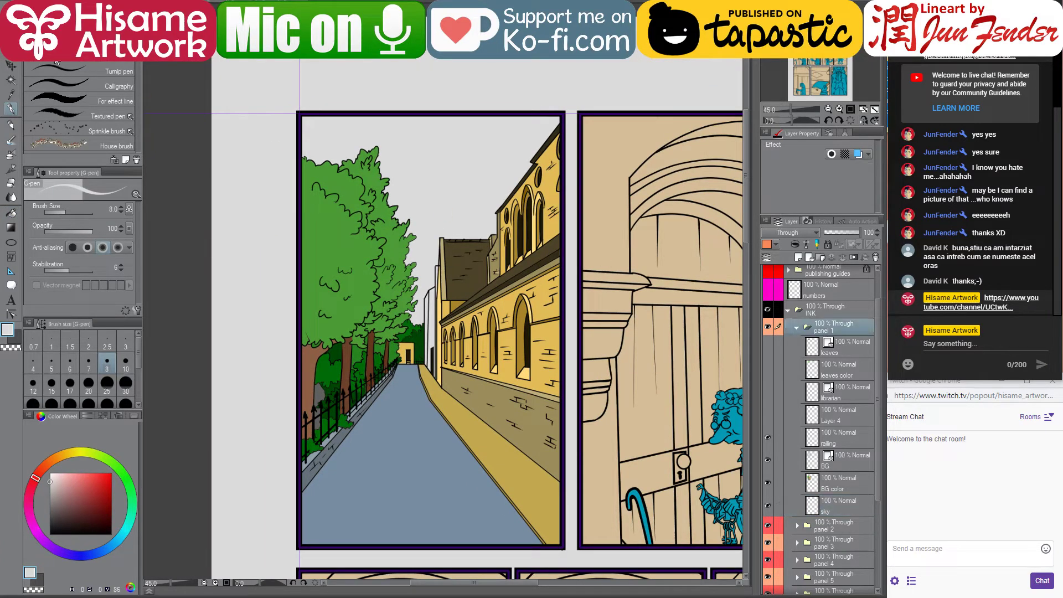
{"action": "key", "text": "m"}
{"action": "left_click_drag", "start_coordinate": [299, 113], "coordinate": [564, 546]}
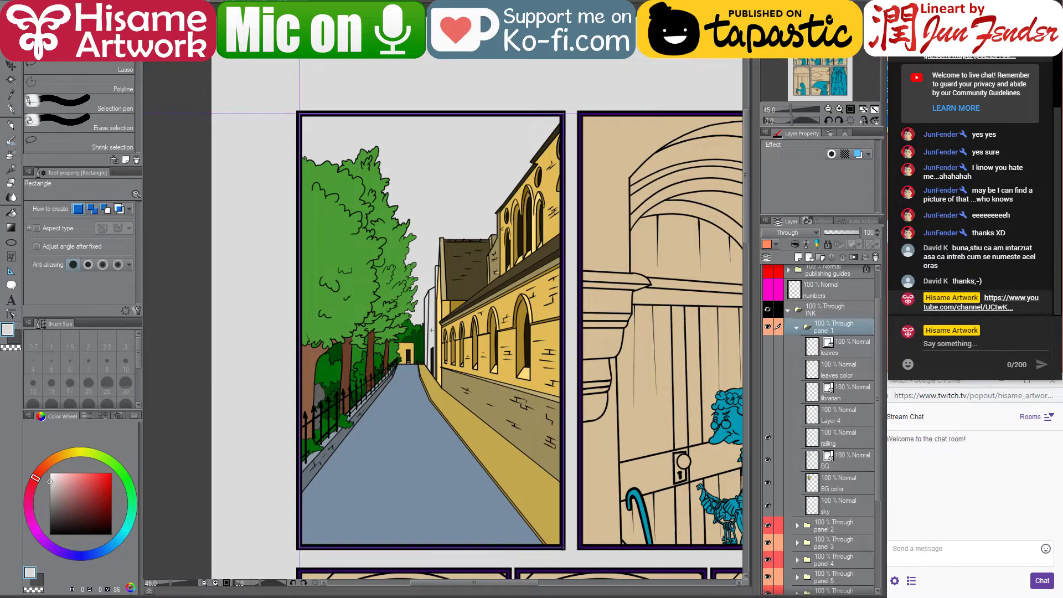
{"action": "left_click", "coordinate": [854, 257]}
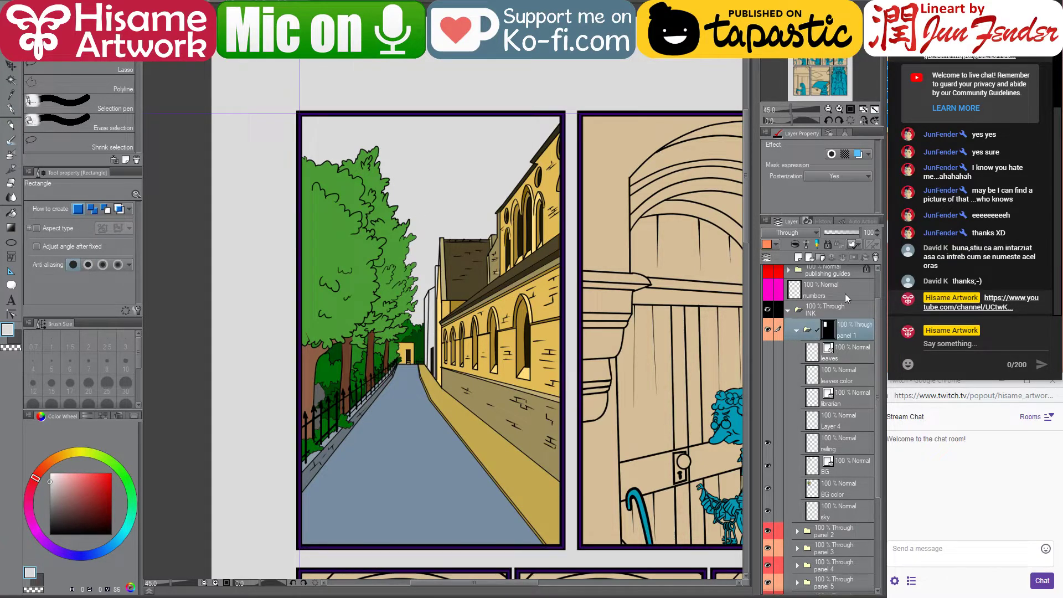
Make the sky layer active and load the panel 1 folder's mask as a selection for drawing with the G-pen
{"action": "left_click", "coordinate": [843, 520]}
{"action": "left_click", "coordinate": [813, 511], "text": "ctrl"}
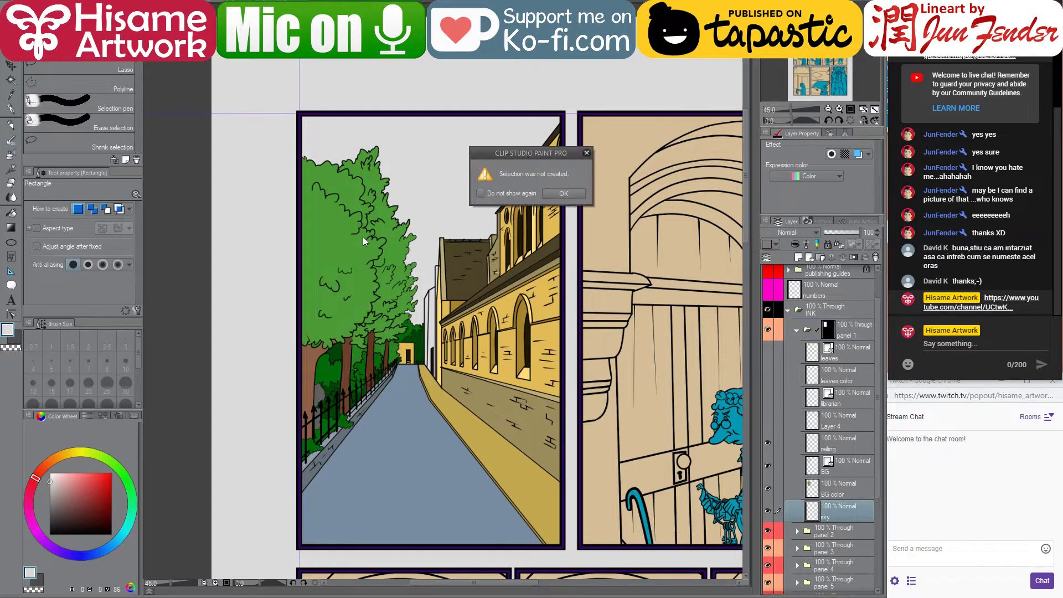
{"action": "left_click", "coordinate": [563, 194]}
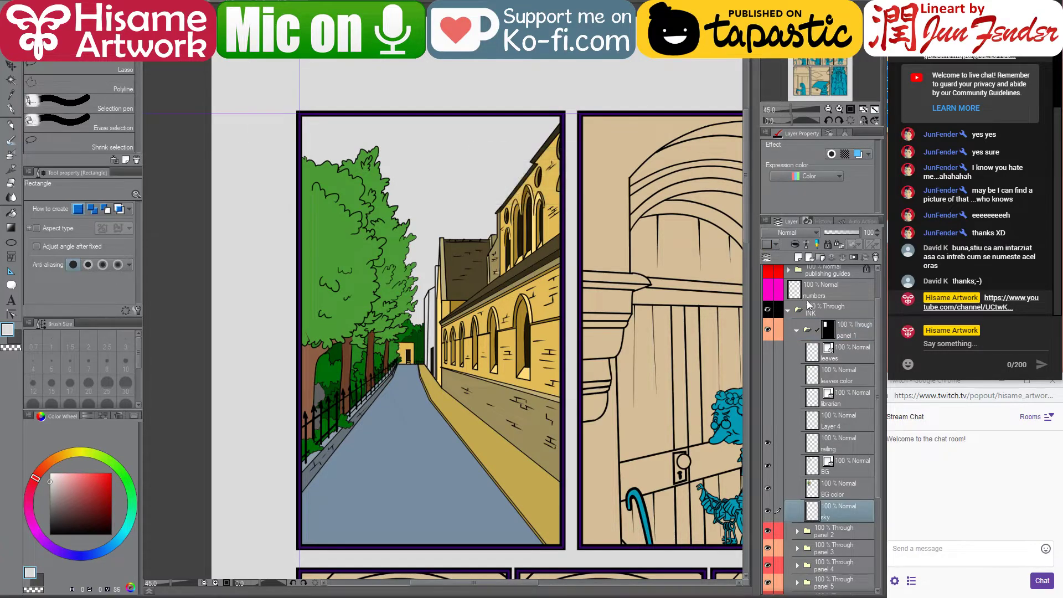
{"action": "left_click", "coordinate": [831, 327], "text": "ctrl"}
{"action": "key", "text": "p"}
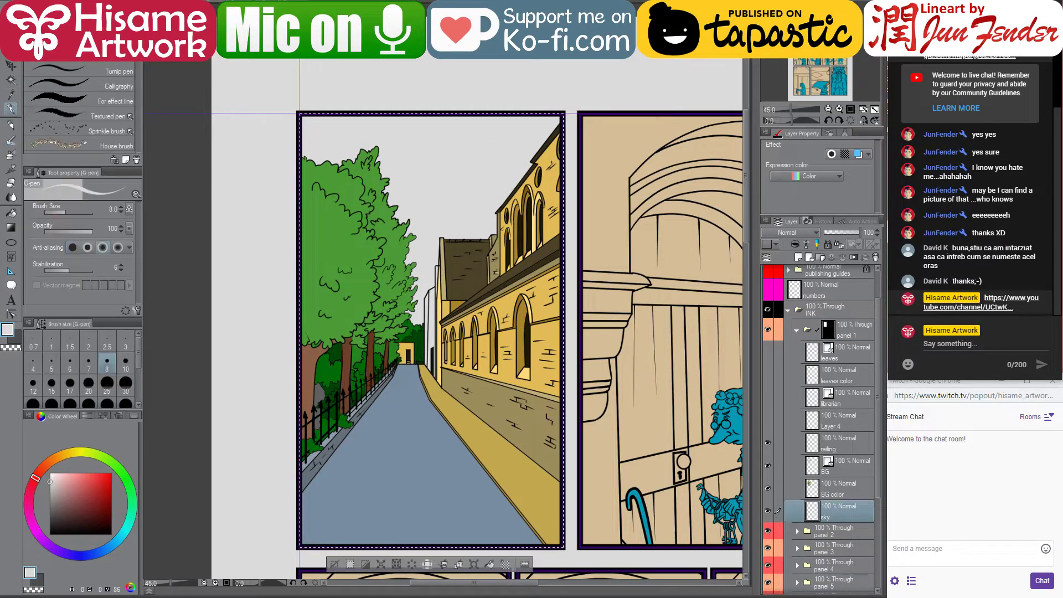
Sample the sky blue (H 201, S 73, V 100) from the finished page_106 and return to the street scene page
{"action": "left_click", "coordinate": [214, 5]}
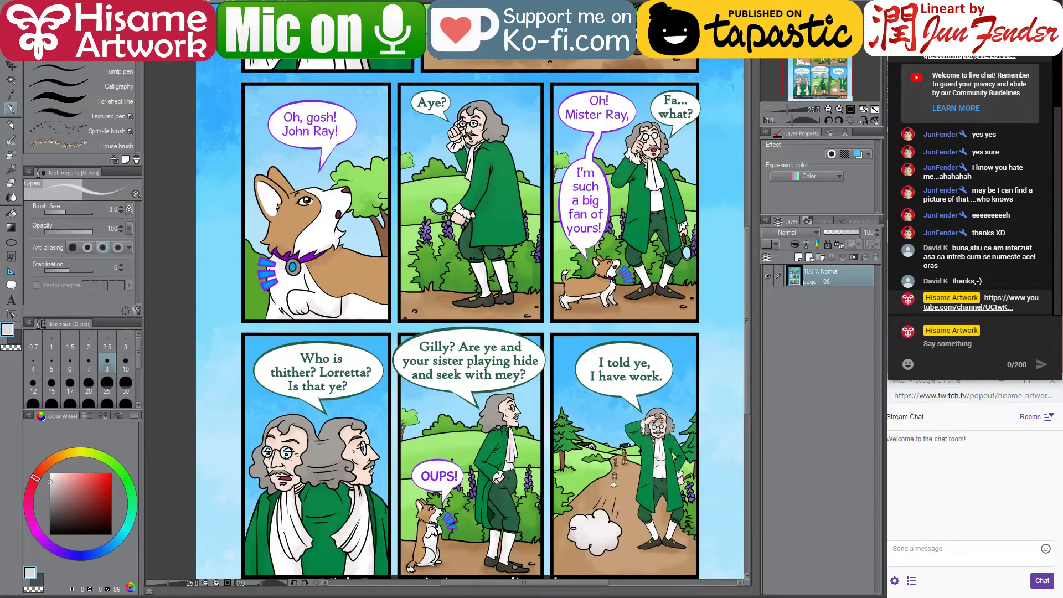
{"action": "left_click", "coordinate": [681, 349], "text": "alt"}
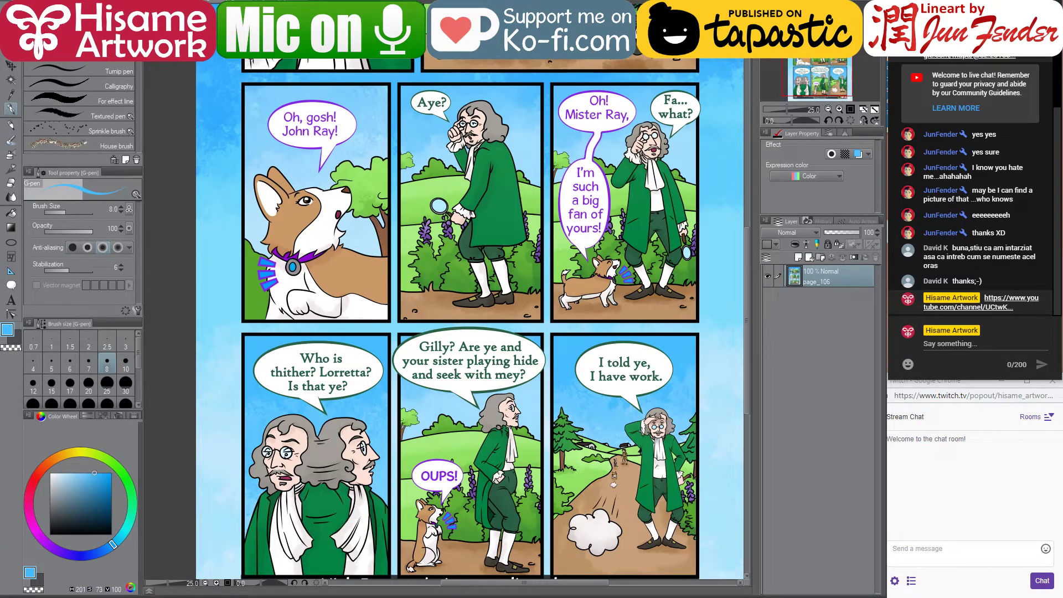
{"action": "key", "text": "ctrl+Tab"}
Paint panel 1's sky blue on the sky layer with the G-pen enlarged to size 700, and clear the selection
{"action": "key", "text": "bracketright"}
{"action": "key", "text": "bracketright"}
{"action": "key", "text": "bracketright"}
{"action": "key", "text": "bracketright"}
{"action": "key", "text": "bracketright"}
{"action": "key", "text": "bracketright"}
{"action": "key", "text": "bracketright"}
{"action": "key", "text": "bracketright"}
{"action": "key", "text": "bracketright"}
{"action": "key", "text": "bracketright"}
{"action": "key", "text": "bracketright"}
{"action": "key", "text": "bracketright"}
{"action": "key", "text": "bracketright"}
{"action": "key", "text": "bracketright"}
{"action": "key", "text": "bracketright"}
{"action": "key", "text": "bracketright"}
{"action": "key", "text": "bracketright"}
{"action": "key", "text": "bracketright"}
{"action": "key", "text": "bracketright"}
{"action": "key", "text": "bracketright"}
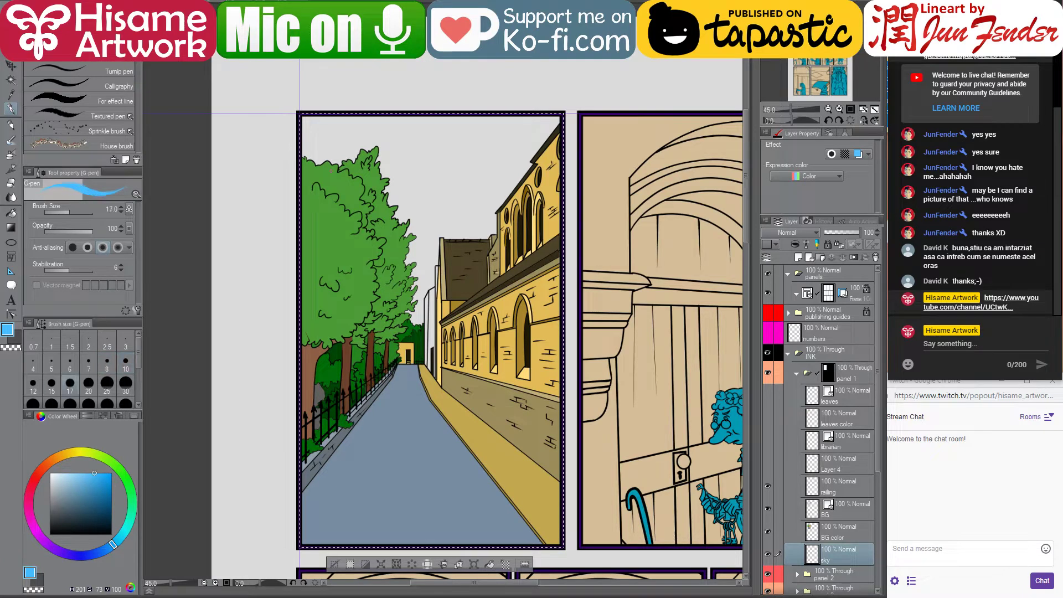
{"action": "mouse_move", "coordinate": [326, 148]}
{"action": "left_mouse_down"}
{"action": "mouse_move", "coordinate": [353, 145]}
{"action": "mouse_move", "coordinate": [499, 180]}
{"action": "mouse_move", "coordinate": [414, 185]}
{"action": "left_mouse_up"}
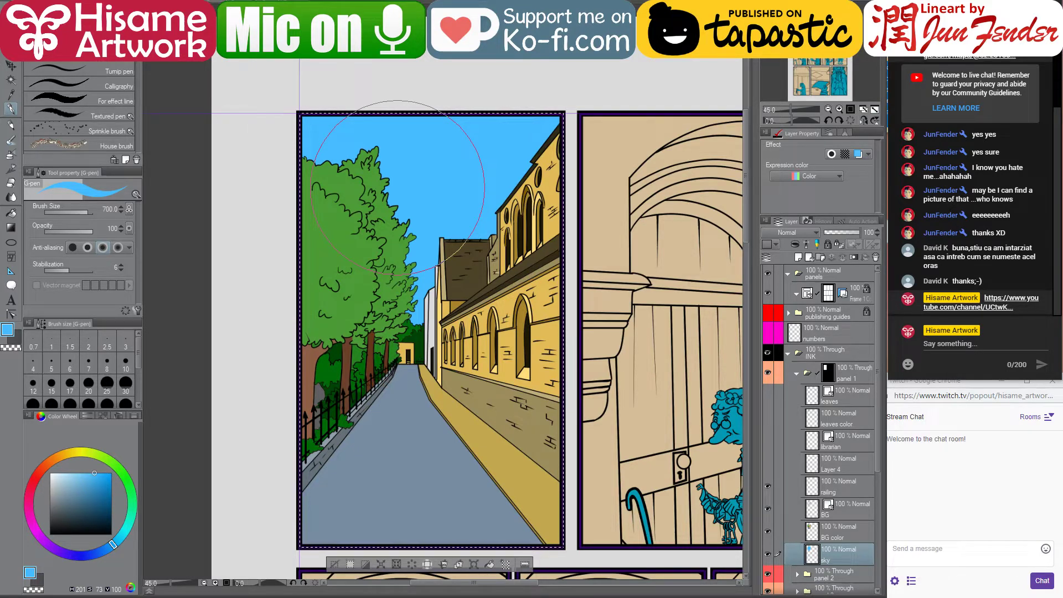
{"action": "left_click_drag", "start_coordinate": [465, 262], "coordinate": [438, 210]}
{"action": "key", "text": "ctrl+d"}
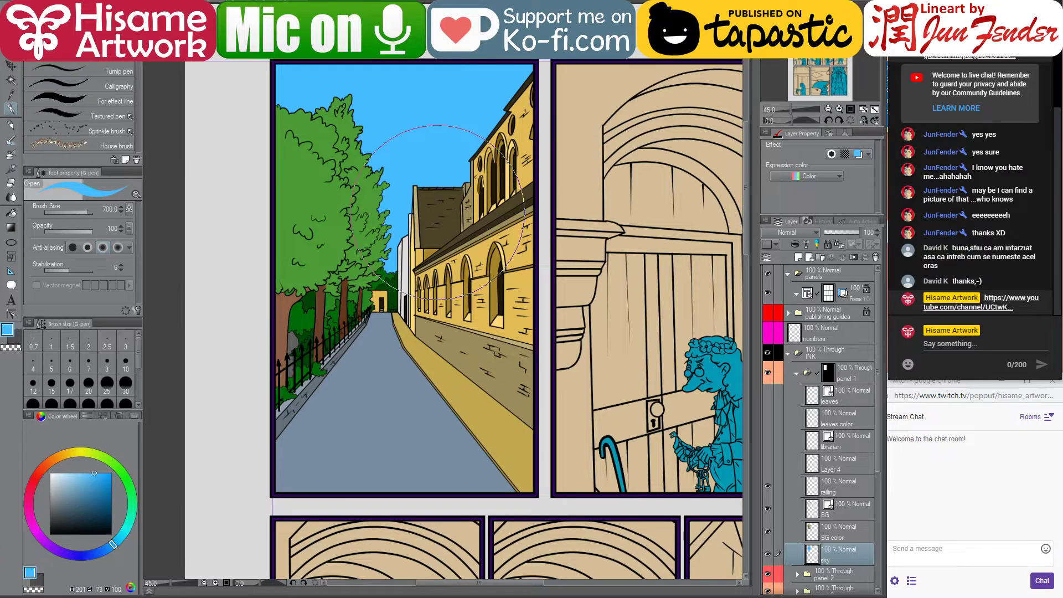
Reduce the G-pen to size 80 and show panel 1's leaves, leaves color, librarian and Layer 4 layers
{"action": "scroll", "coordinate": [388, 405], "scroll_direction": "down", "scroll_amount": 3}
{"action": "scroll", "coordinate": [436, 388], "scroll_direction": "up", "scroll_amount": 3}
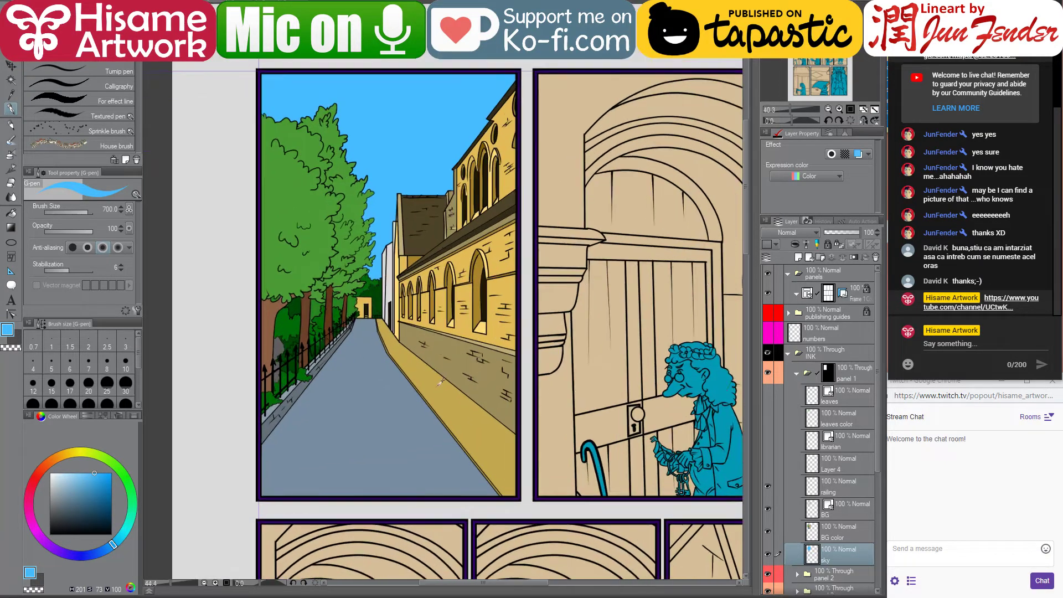
{"action": "left_click_drag", "start_coordinate": [642, 333], "coordinate": [585, 346]}
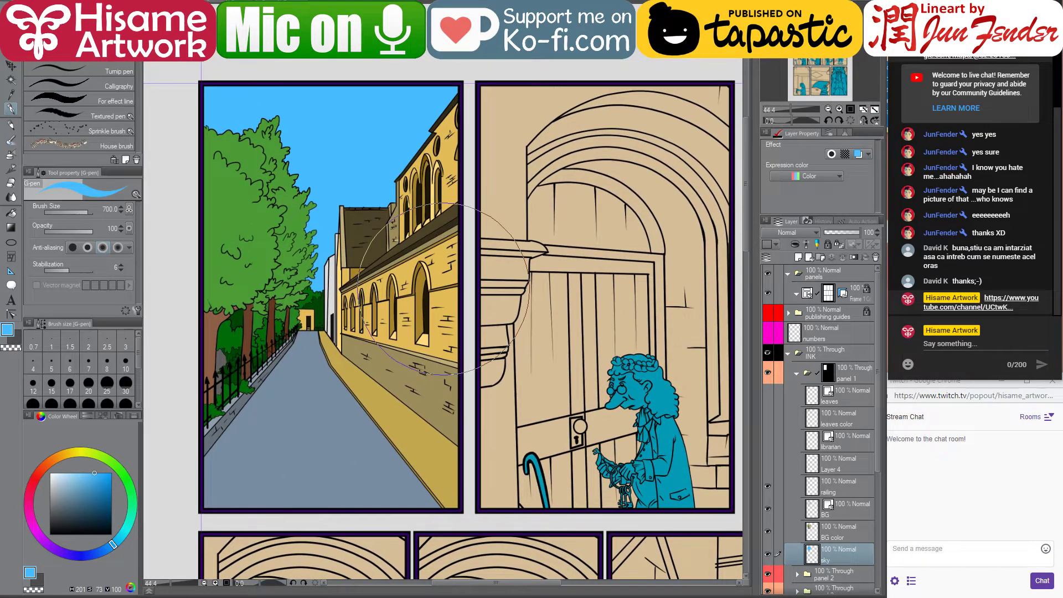
{"action": "key", "text": "bracketleft"}
{"action": "key", "text": "bracketleft"}
{"action": "key", "text": "bracketleft"}
{"action": "key", "text": "bracketleft"}
{"action": "key", "text": "bracketleft"}
{"action": "key", "text": "bracketleft"}
{"action": "key", "text": "bracketleft"}
{"action": "key", "text": "bracketleft"}
{"action": "key", "text": "bracketleft"}
{"action": "key", "text": "bracketleft"}
{"action": "key", "text": "bracketleft"}
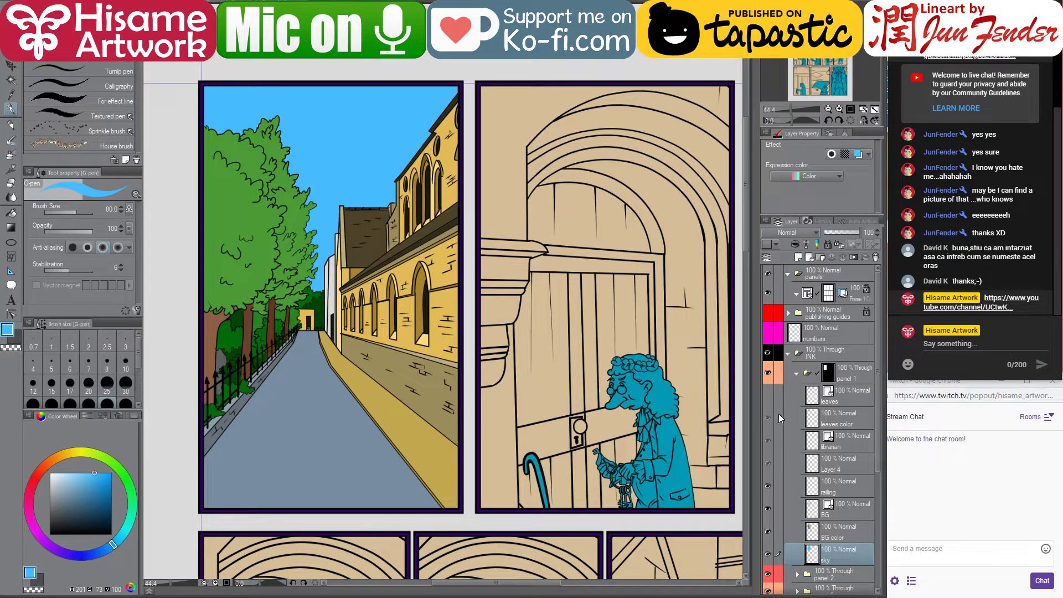
{"action": "left_click_drag", "start_coordinate": [767, 462], "coordinate": [769, 397]}
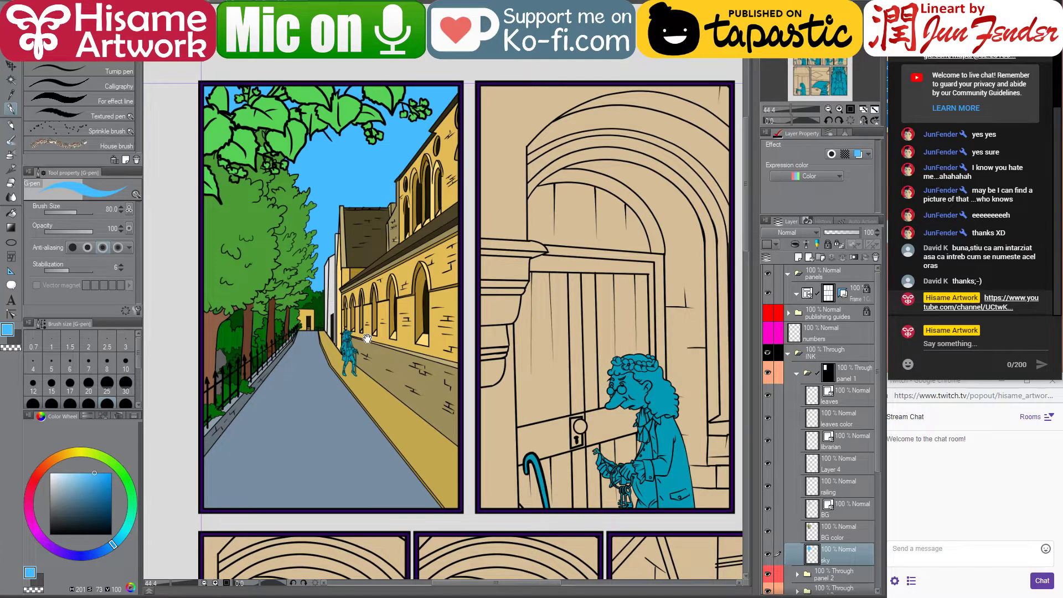
{"action": "left_click_drag", "start_coordinate": [367, 338], "coordinate": [346, 349]}
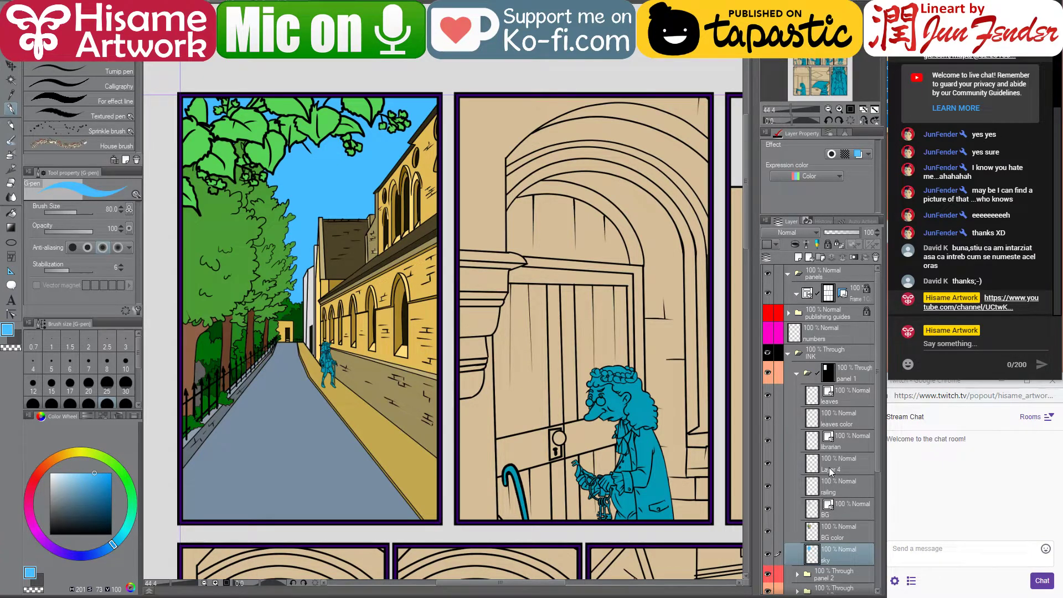
{"action": "left_click_drag", "start_coordinate": [479, 372], "coordinate": [544, 391]}
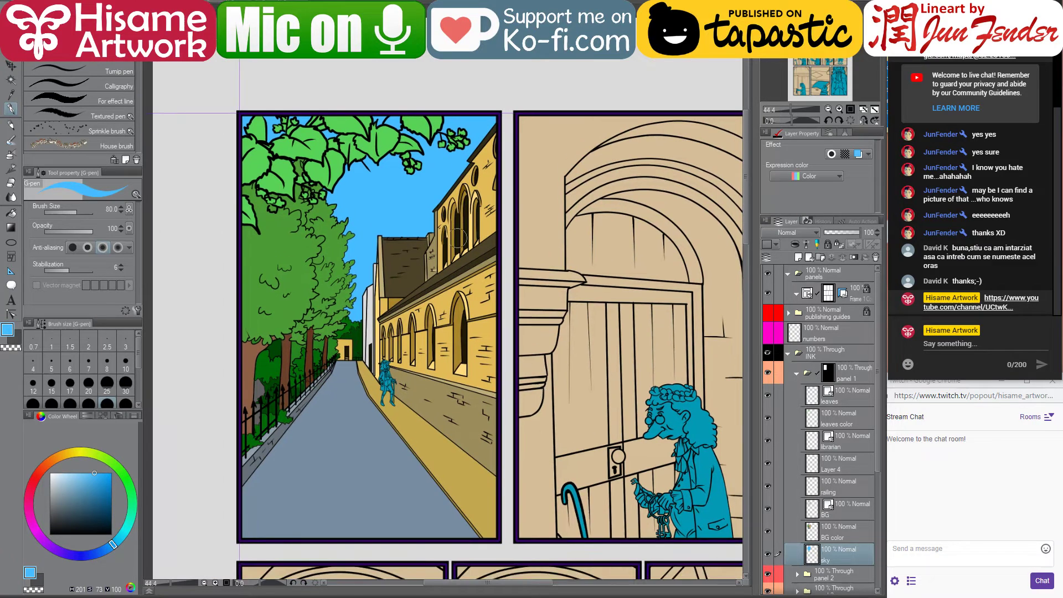
Make the leaves color layer active and load its painted leaf areas as a selection
{"action": "key", "text": "ctrl+shift"}
{"action": "left_click", "coordinate": [387, 143], "text": "ctrl+shift"}
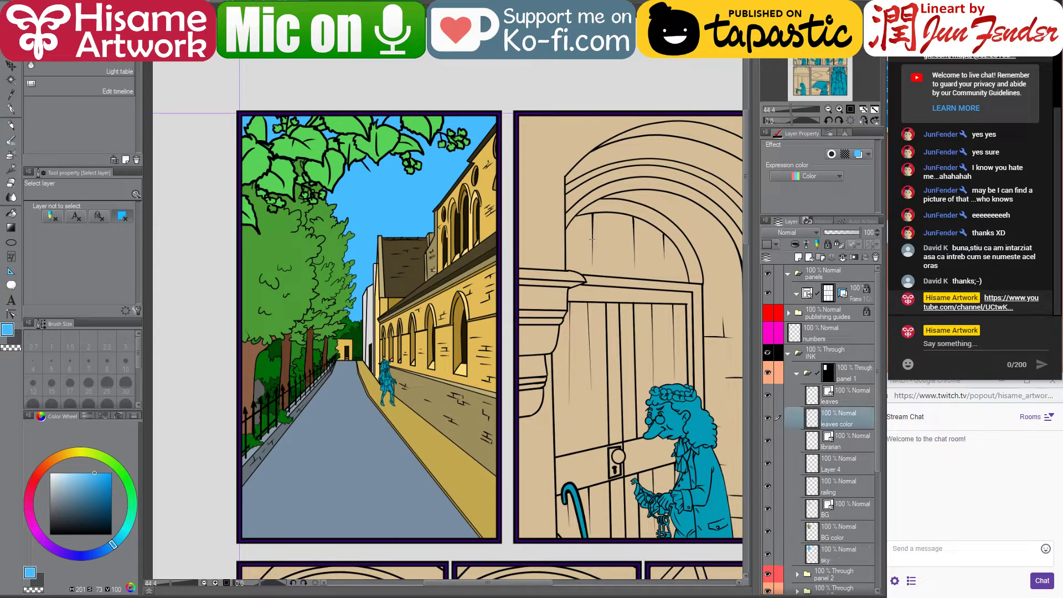
{"action": "left_click", "coordinate": [815, 415], "text": "ctrl+shift"}
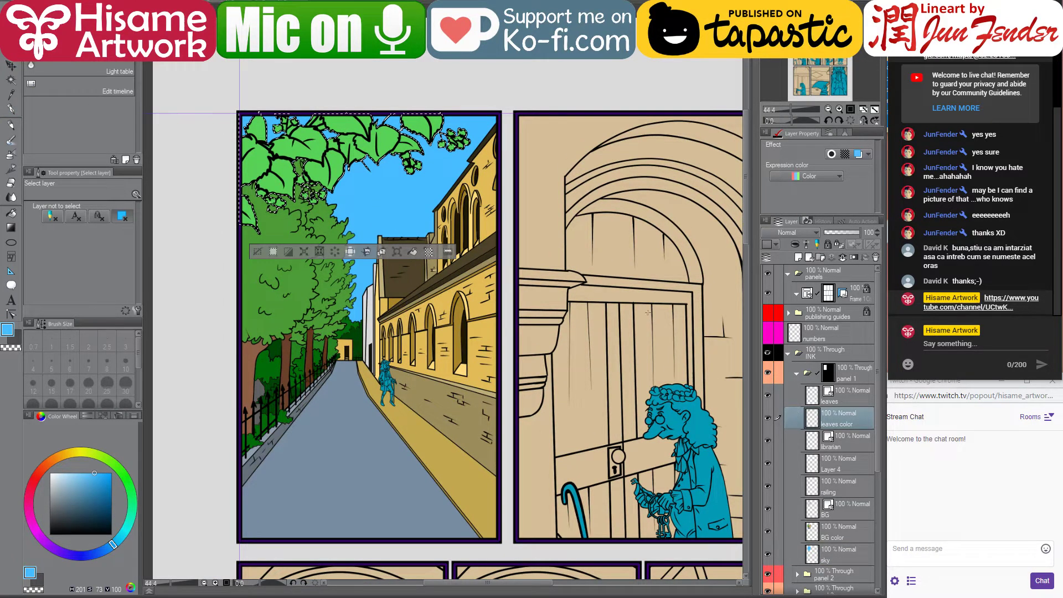
Sample the tree green in panel 1 with the G-pen active and shift it to a yellow-green (H 80, S 55, V 70)
{"action": "left_click", "coordinate": [11, 110]}
{"action": "left_click", "coordinate": [272, 220], "text": "alt"}
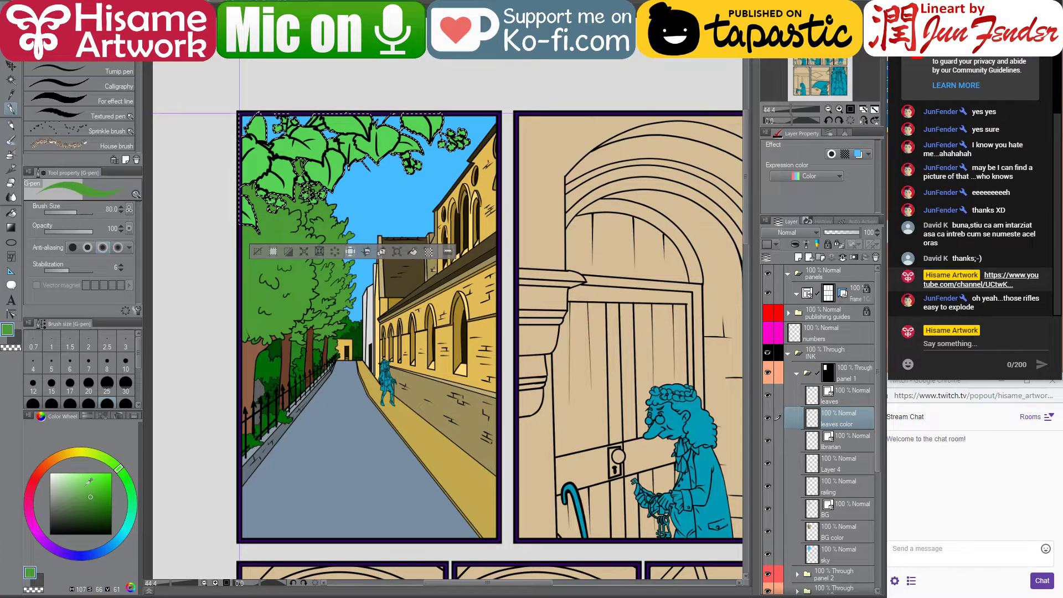
{"action": "left_click", "coordinate": [83, 492]}
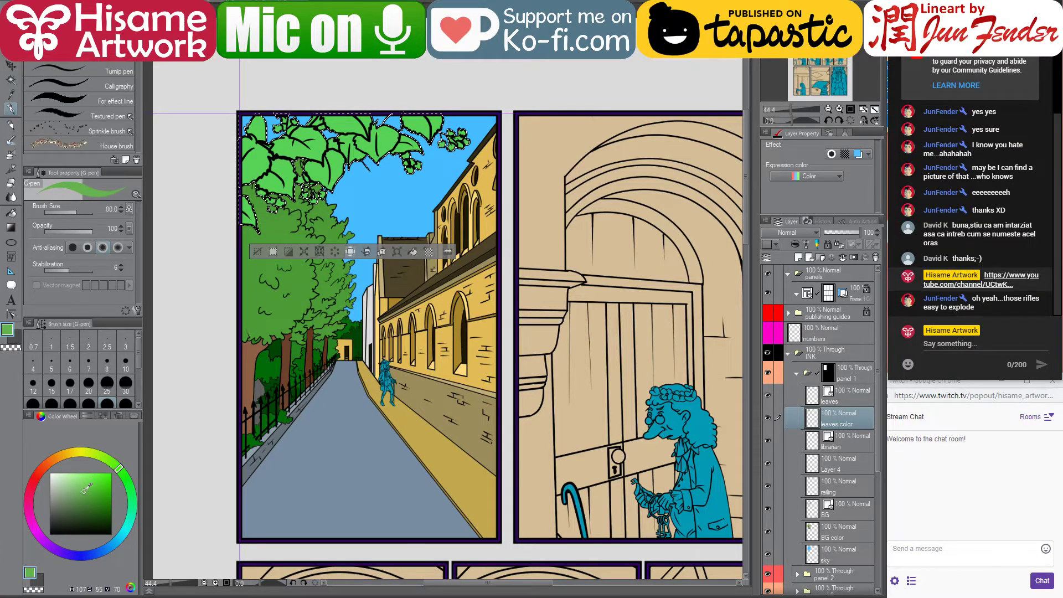
{"action": "left_click", "coordinate": [99, 456]}
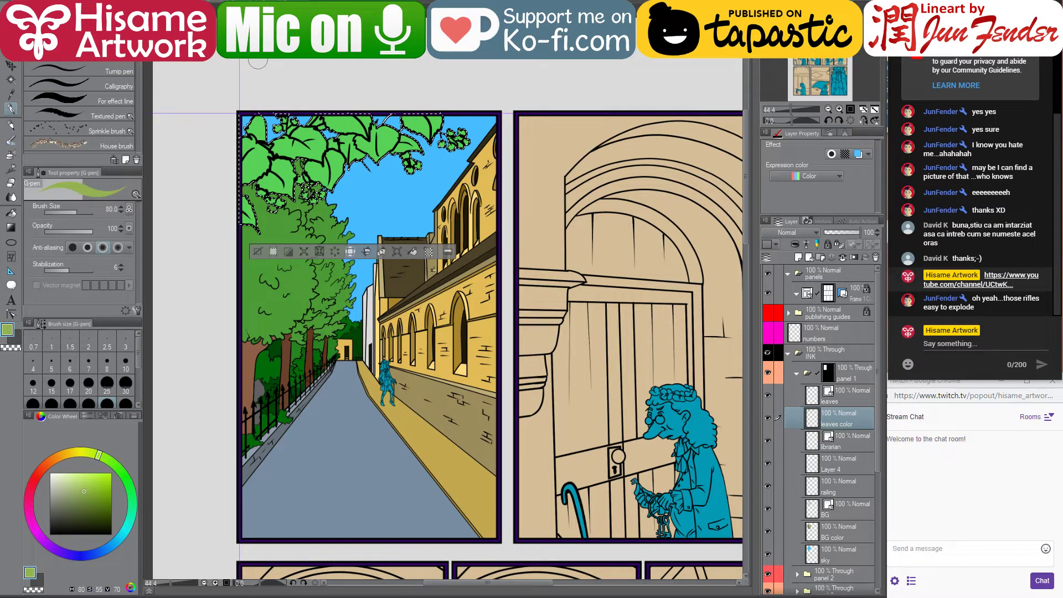
Paint panel 1's selected leaves with the enlarged G-pen, finishing at size 700 in lighter green (H 80, S 54, V 83), and clear the selection
{"action": "key", "text": "]"}
{"action": "key", "text": "]"}
{"action": "key", "text": "]"}
{"action": "key", "text": "]"}
{"action": "key", "text": "]"}
{"action": "key", "text": "]"}
{"action": "key", "text": "]"}
{"action": "key", "text": "]"}
{"action": "key", "text": "]"}
{"action": "key", "text": "]"}
{"action": "key", "text": "]"}
{"action": "key", "text": "]"}
{"action": "key", "text": "]"}
{"action": "key", "text": "]"}
{"action": "key", "text": "]"}
{"action": "left_click_drag", "start_coordinate": [395, 130], "coordinate": [249, 163]}
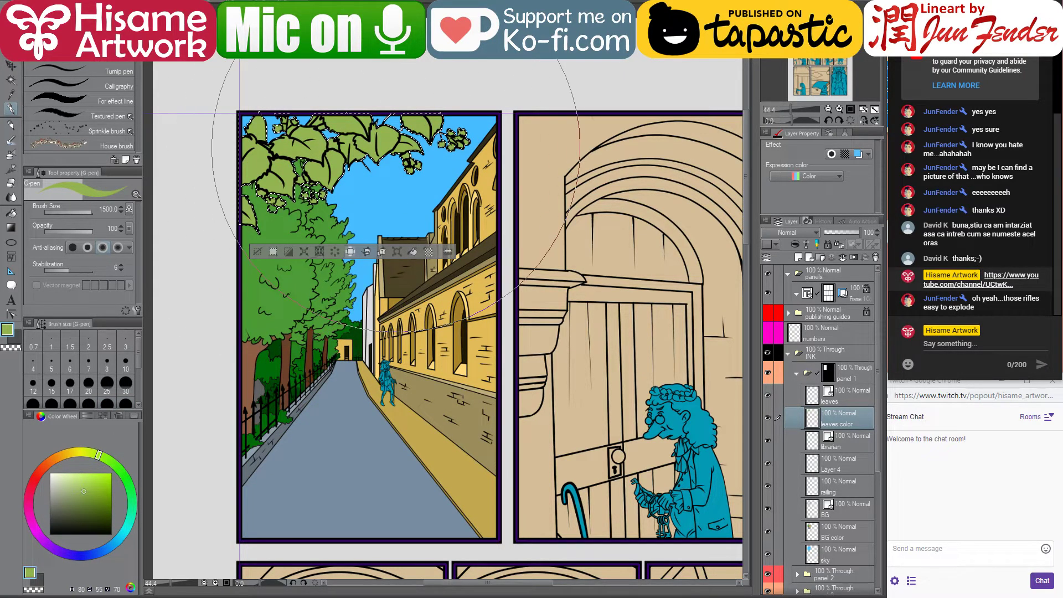
{"action": "key", "text": "["}
{"action": "key", "text": "["}
{"action": "key", "text": "["}
{"action": "key", "text": "["}
{"action": "left_click", "coordinate": [84, 482]}
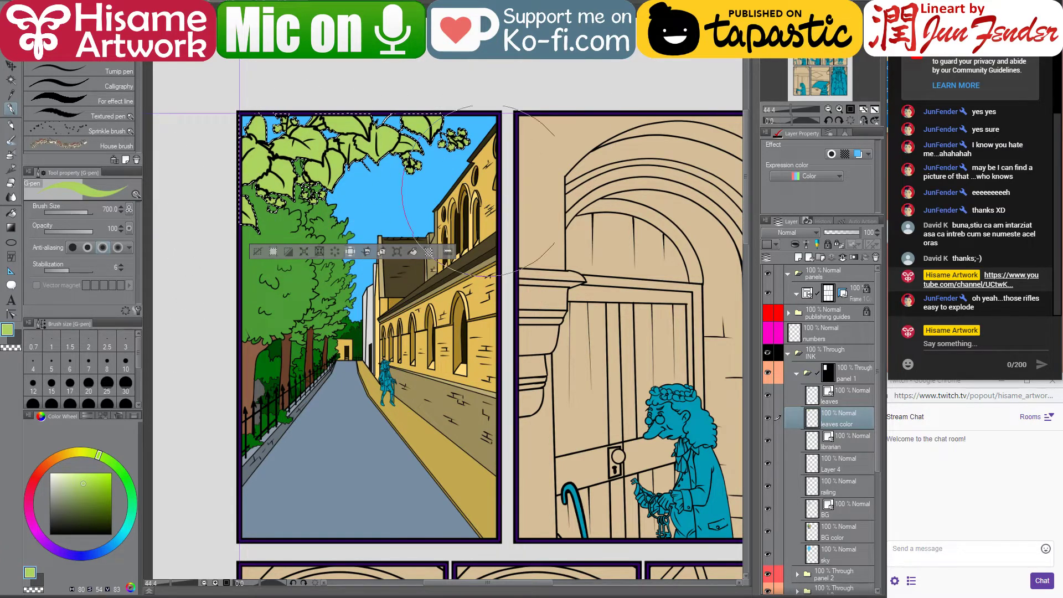
{"action": "key", "text": "ctrl+d"}
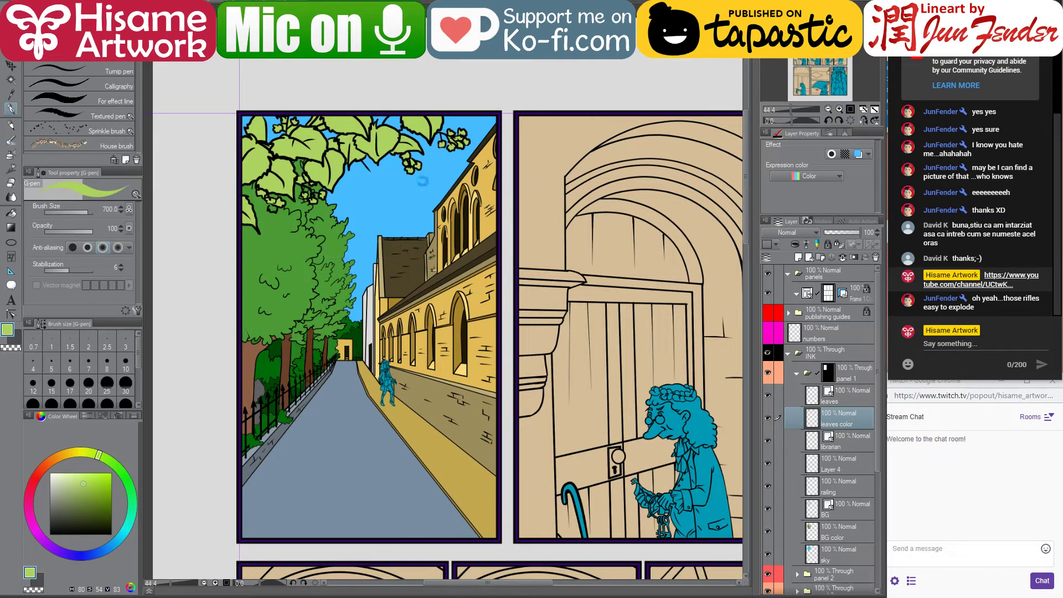
{"action": "scroll", "coordinate": [363, 241], "scroll_direction": "down", "scroll_amount": 4}
{"action": "scroll", "coordinate": [364, 239], "scroll_direction": "up", "scroll_amount": 3}
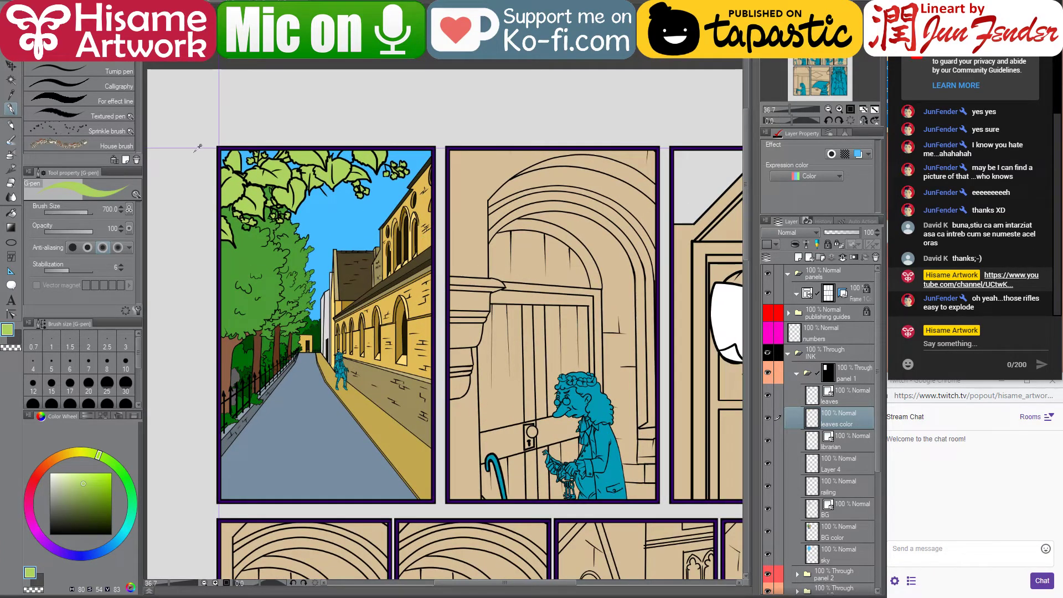
{"action": "scroll", "coordinate": [211, 174], "scroll_direction": "up", "scroll_amount": 3}
{"action": "scroll", "coordinate": [391, 268], "scroll_direction": "up", "scroll_amount": 1}
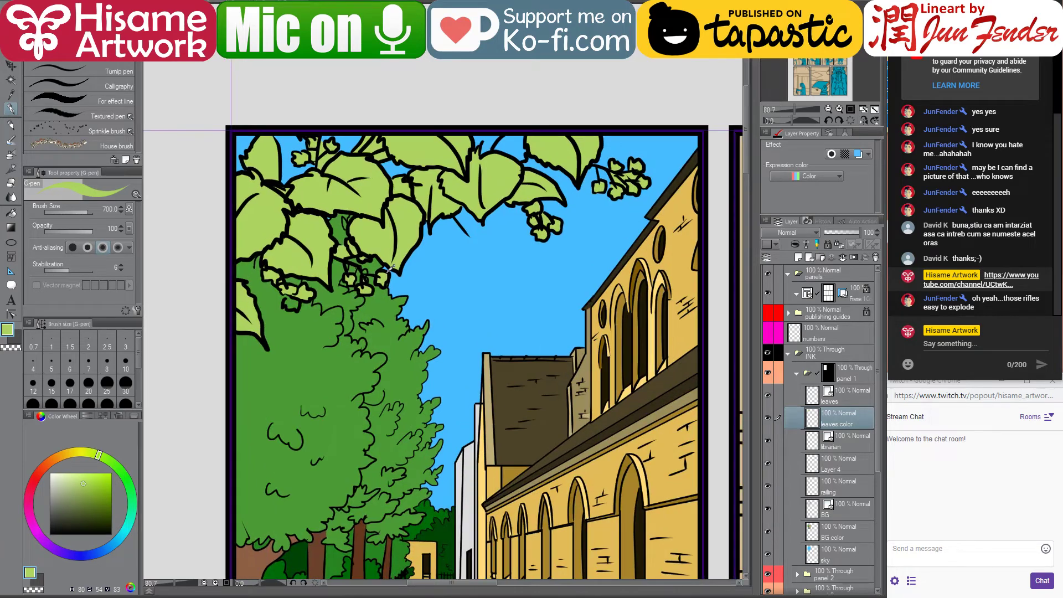
{"action": "scroll", "coordinate": [378, 267], "scroll_direction": "down", "scroll_amount": 4}
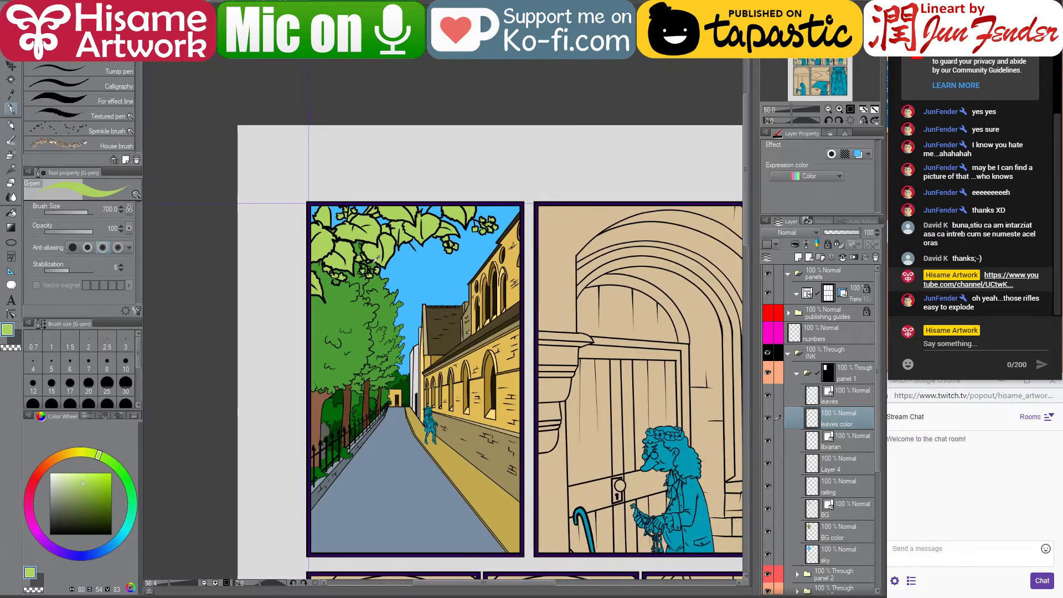
Activate panel 2's BG color layer, hide its librarian layers, load the painted background as a selection, and return to the G-pen
{"action": "left_click_drag", "start_coordinate": [540, 303], "coordinate": [409, 257]}
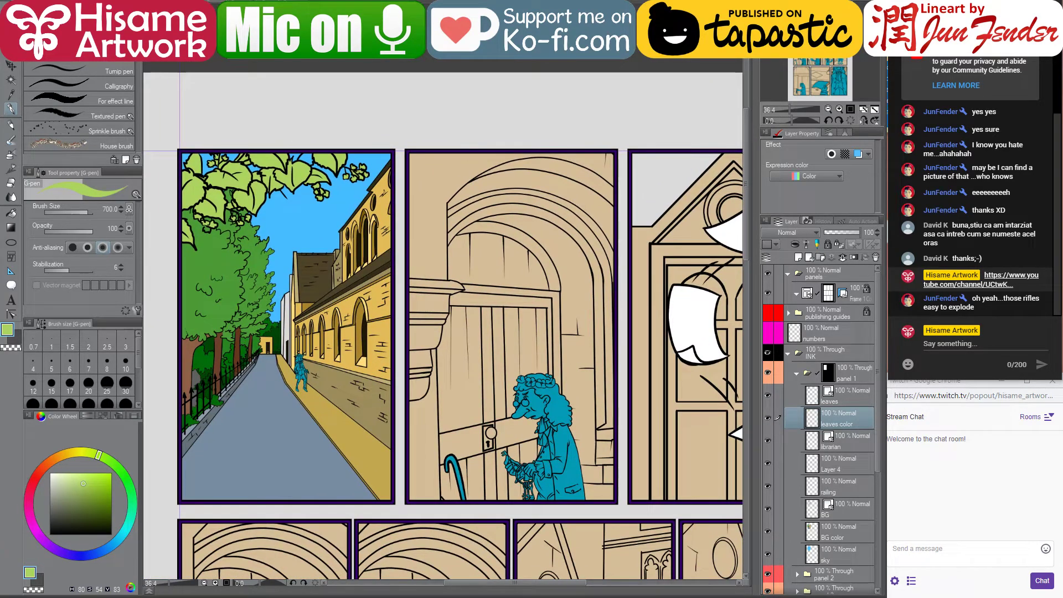
{"action": "left_click", "coordinate": [11, 65]}
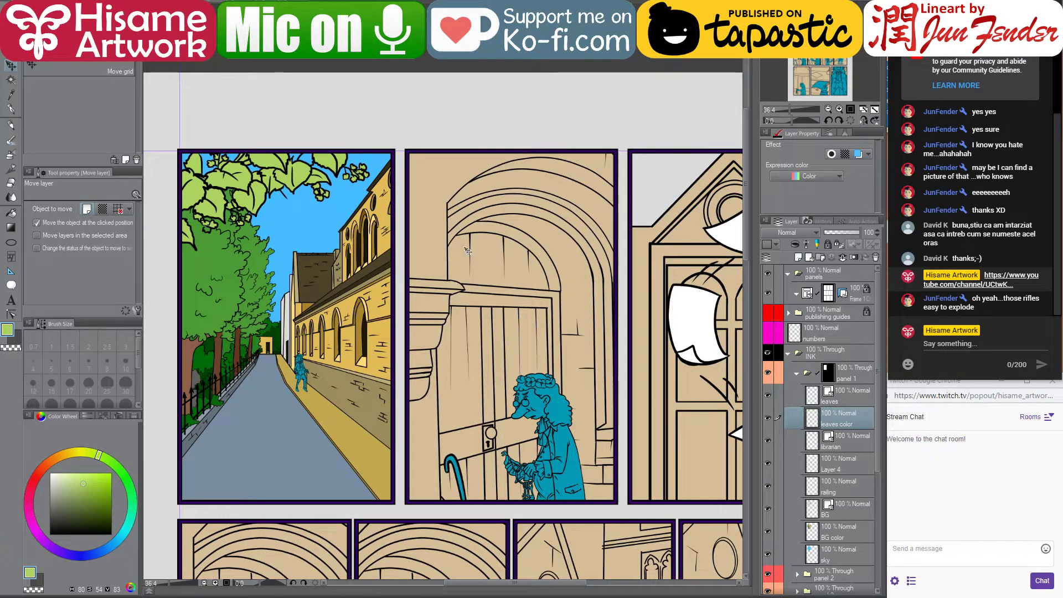
{"action": "mouse_move", "coordinate": [440, 249]}
{"action": "left_mouse_down"}
{"action": "mouse_move", "coordinate": [454, 245]}
{"action": "mouse_move", "coordinate": [454, 257]}
{"action": "left_mouse_up"}
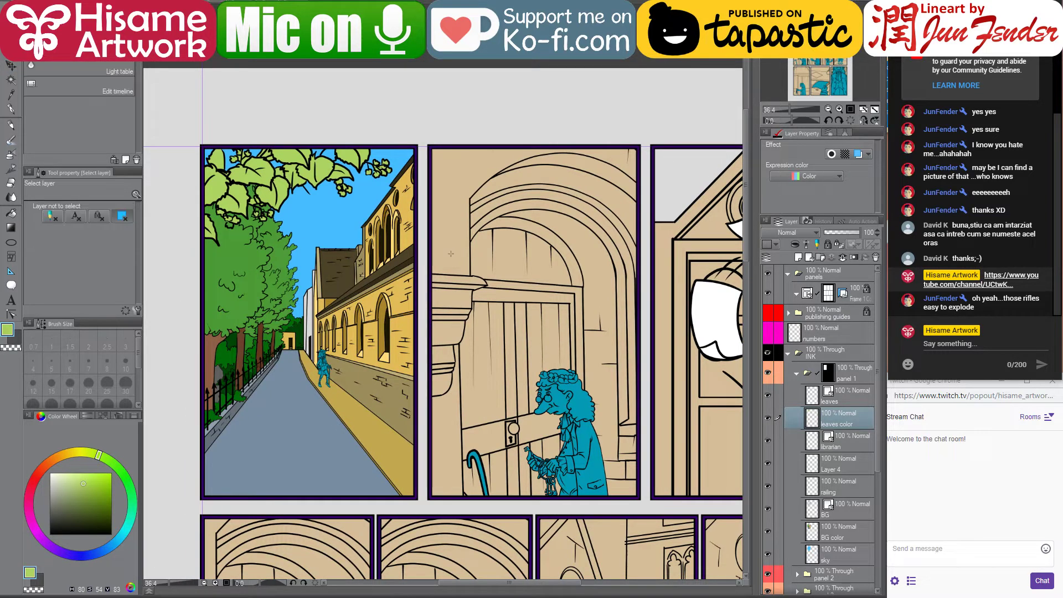
{"action": "left_click", "coordinate": [454, 257], "text": "ctrl+shift"}
{"action": "scroll", "coordinate": [829, 522], "scroll_direction": "down", "scroll_amount": 3}
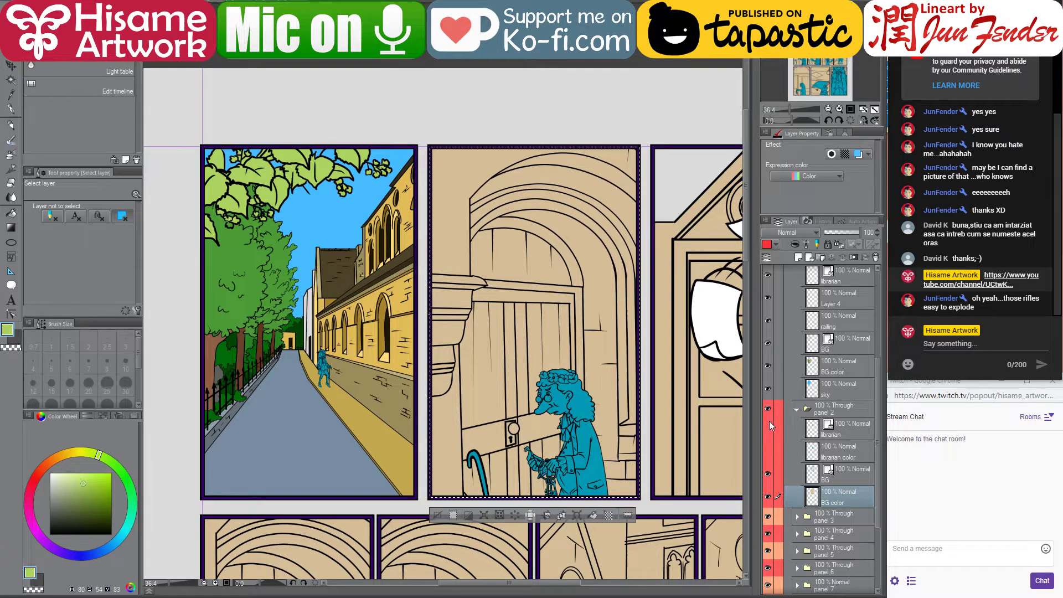
{"action": "left_click", "coordinate": [11, 109]}
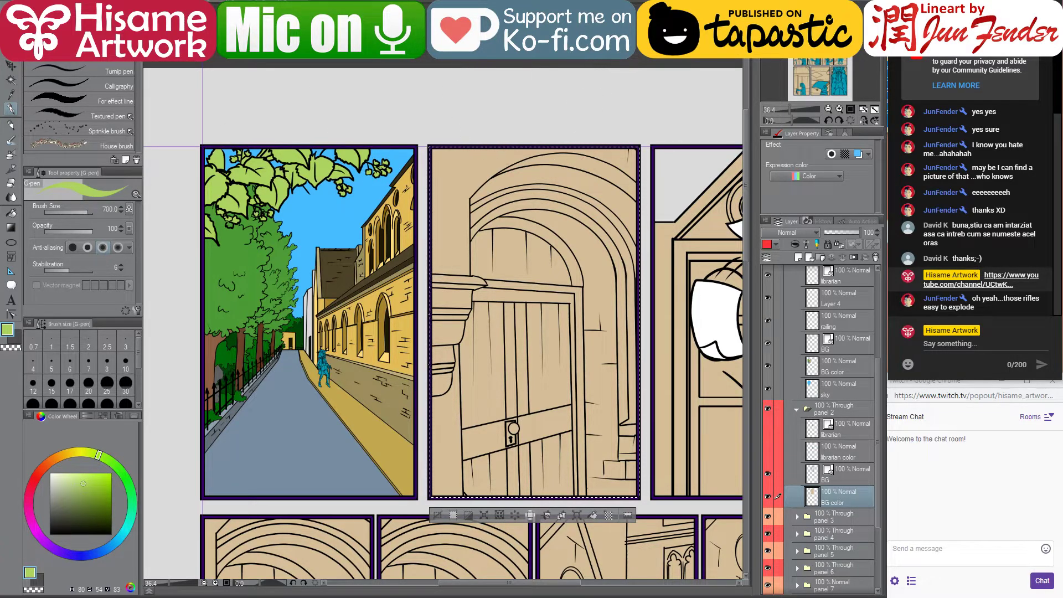
Switch to Google Maps and examine the street-level surroundings and the aerial view of the college buildings across Trumpington Street
{"action": "mouse_move", "coordinate": [620, 596]}
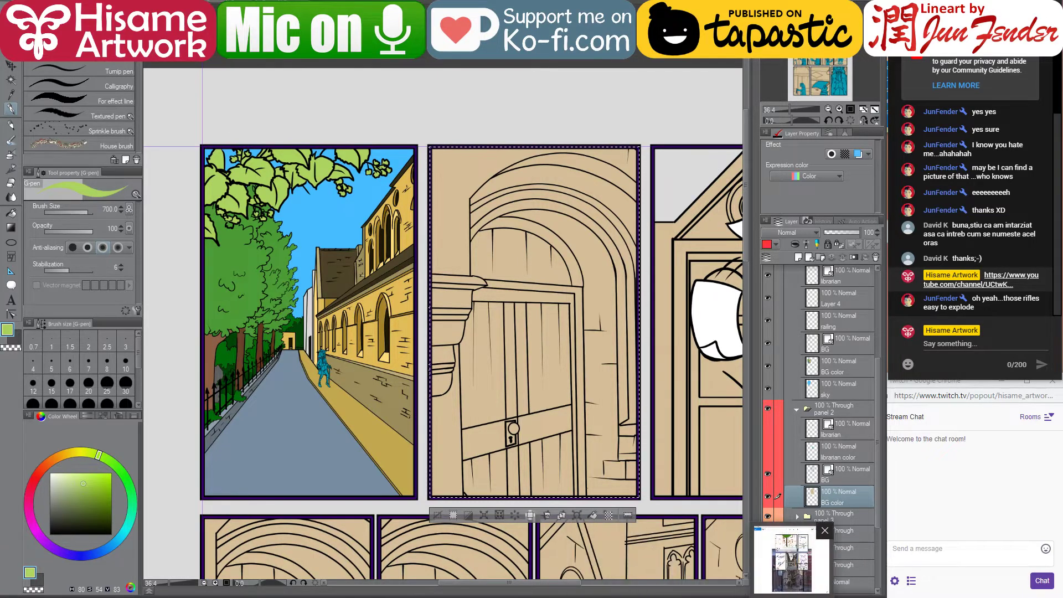
{"action": "mouse_move", "coordinate": [516, 596]}
{"action": "left_click", "coordinate": [516, 559]}
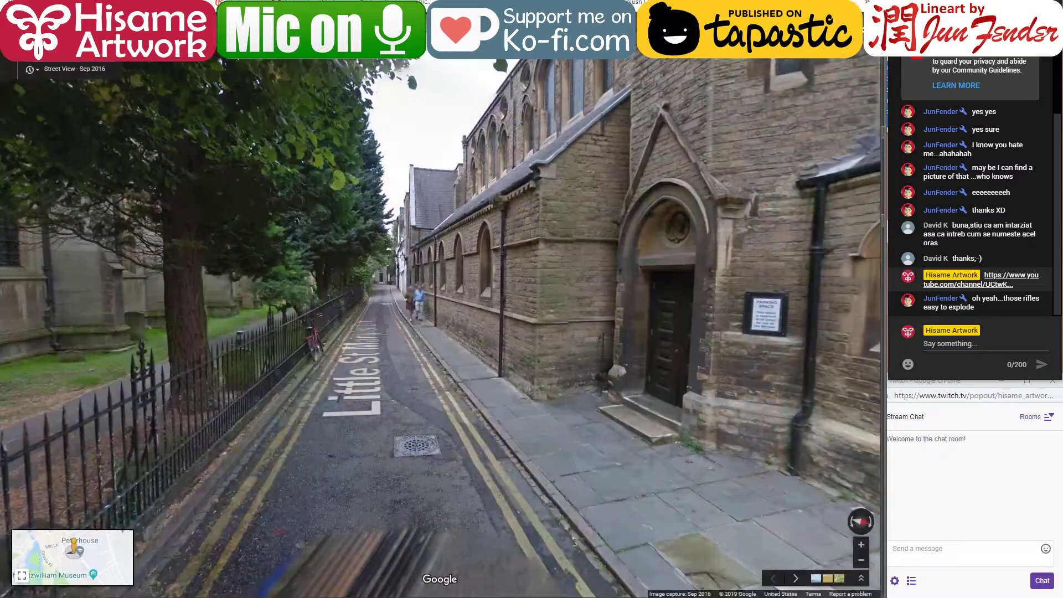
{"action": "left_click", "coordinate": [675, 293]}
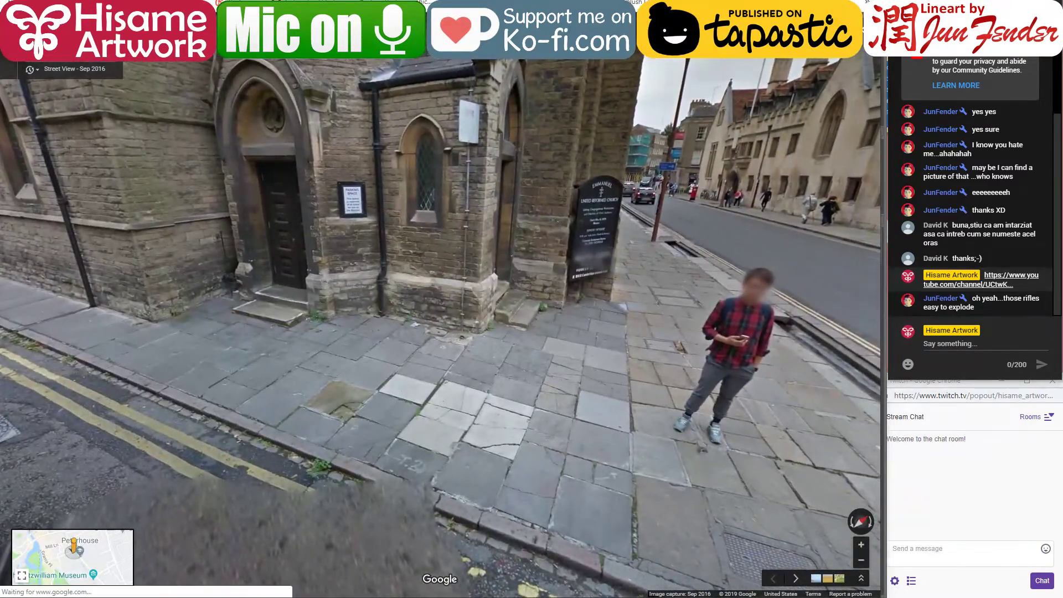
{"action": "left_click_drag", "start_coordinate": [674, 293], "coordinate": [165, 191]}
{"action": "scroll", "coordinate": [527, 386], "scroll_direction": "down", "scroll_amount": 5}
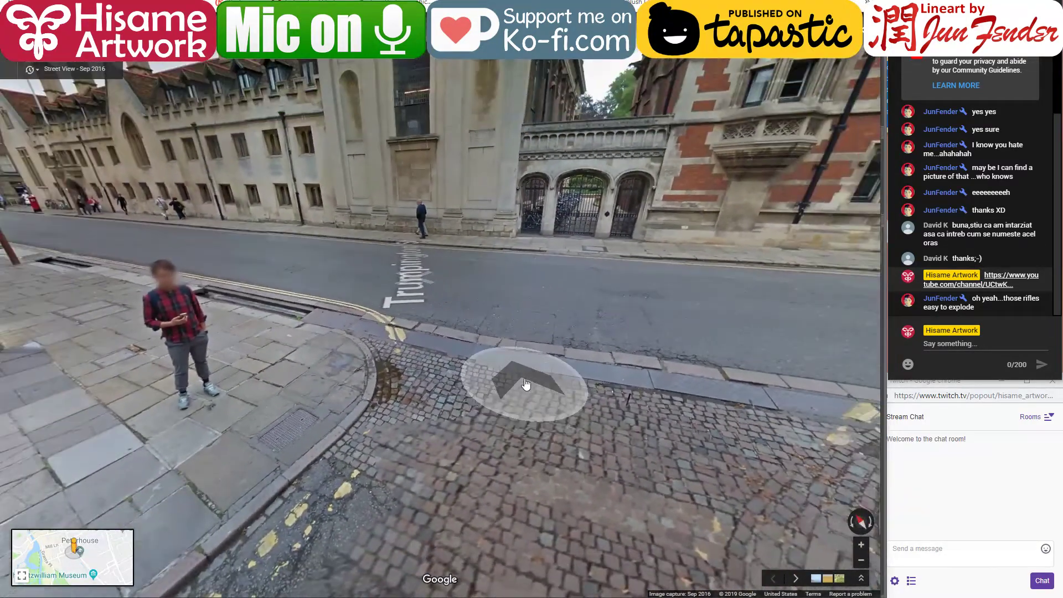
{"action": "scroll", "coordinate": [526, 384], "scroll_direction": "down", "scroll_amount": 5}
{"action": "scroll", "coordinate": [426, 194], "scroll_direction": "up", "scroll_amount": 5}
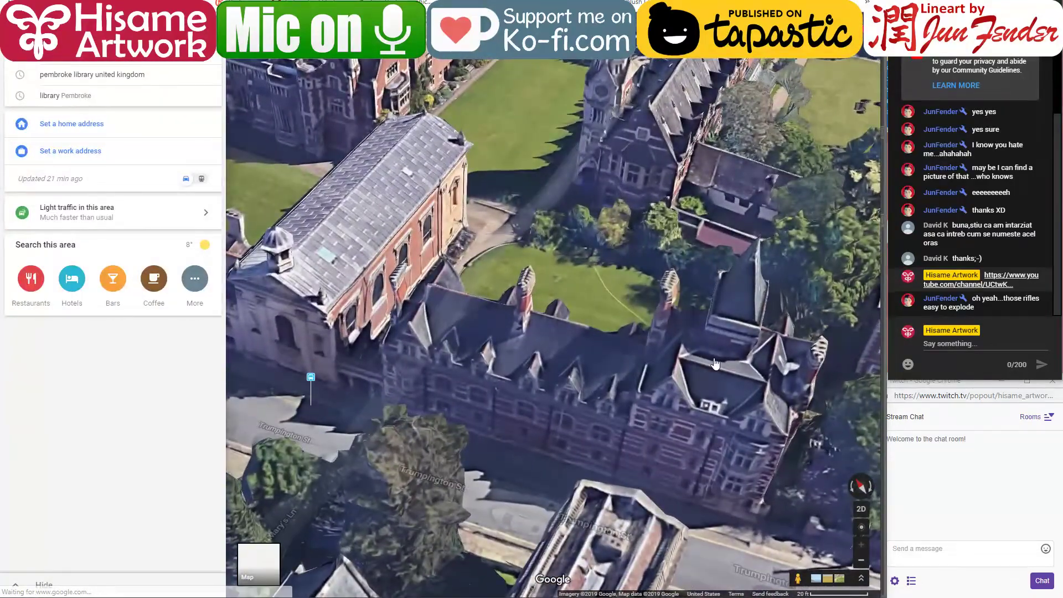
Enter Street View in the college courtyard, examine the arched stone doorway and its wooden door, and return to the comic page
{"action": "left_click_drag", "start_coordinate": [802, 576], "coordinate": [546, 171]}
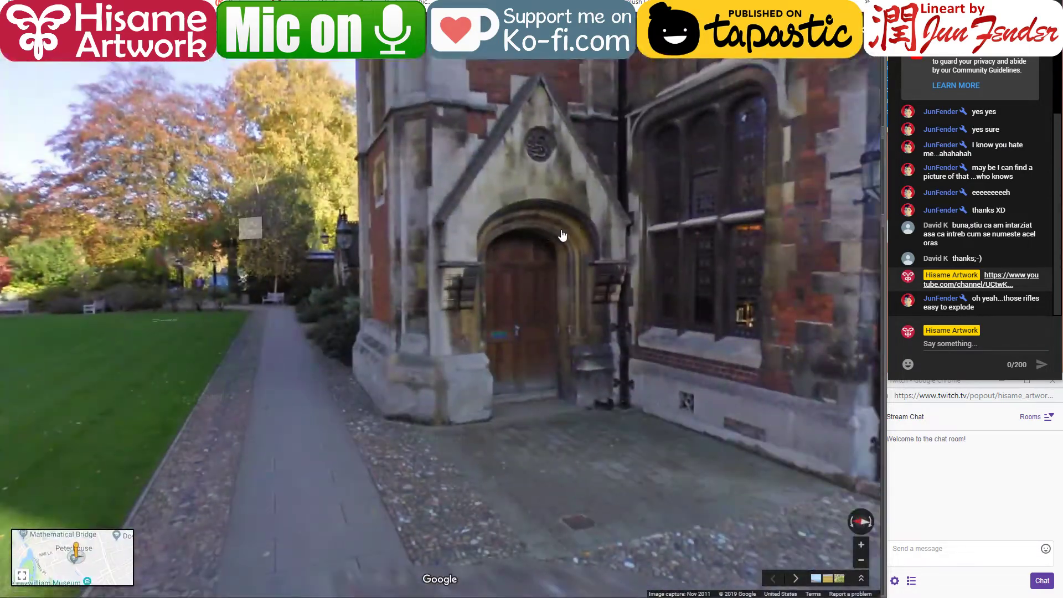
{"action": "left_click_drag", "start_coordinate": [562, 236], "coordinate": [480, 365]}
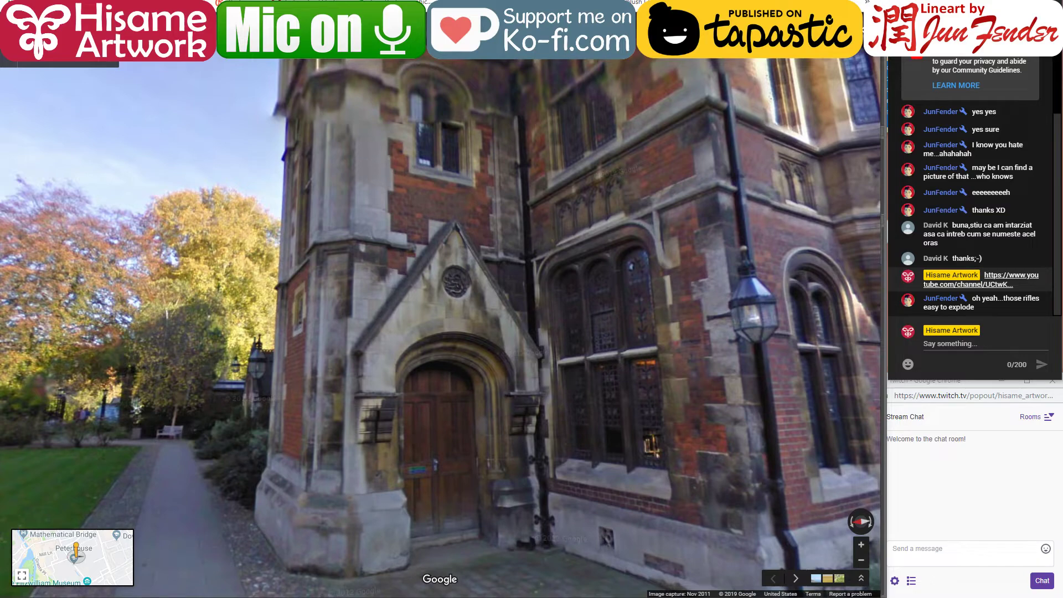
{"action": "key", "text": "alt+Tab"}
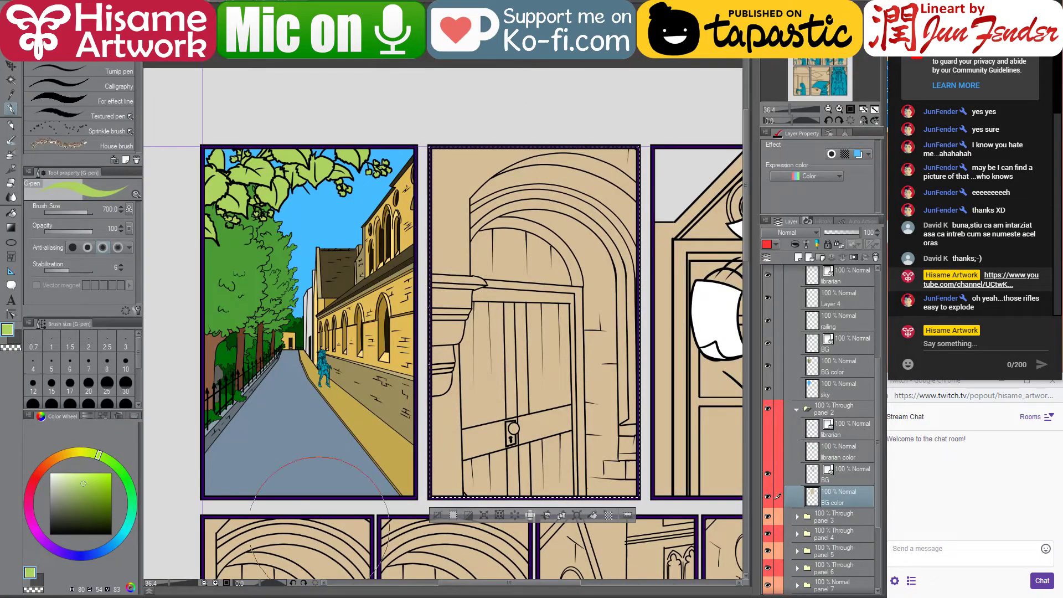
Switch to File Explorer, look through the chapter 3 folder's comic pages for a colour reference, and return to the parent folder
{"action": "key", "text": "alt+Tab"}
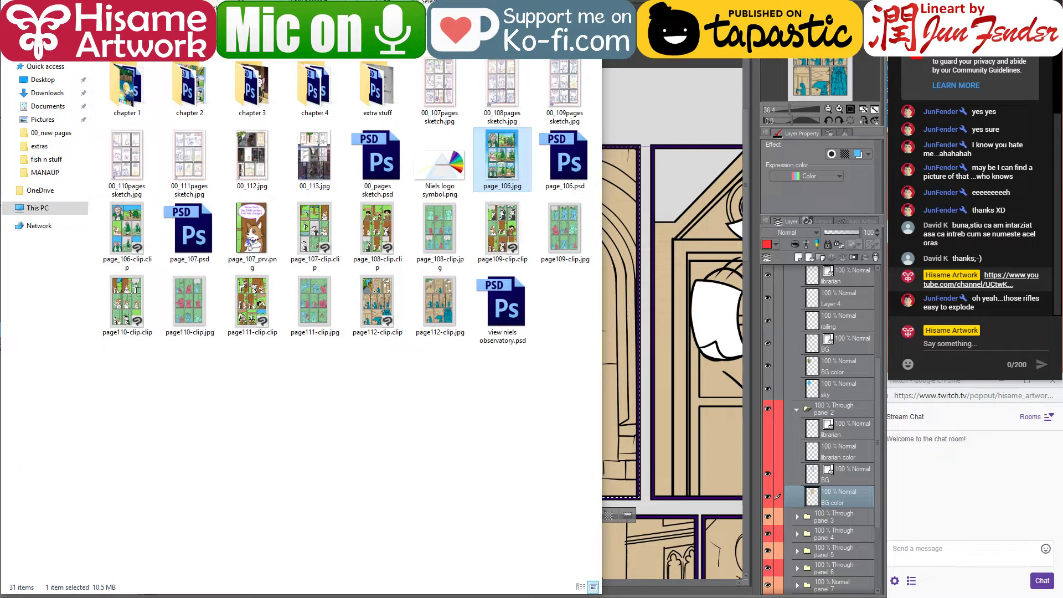
{"action": "double_click", "coordinate": [261, 91]}
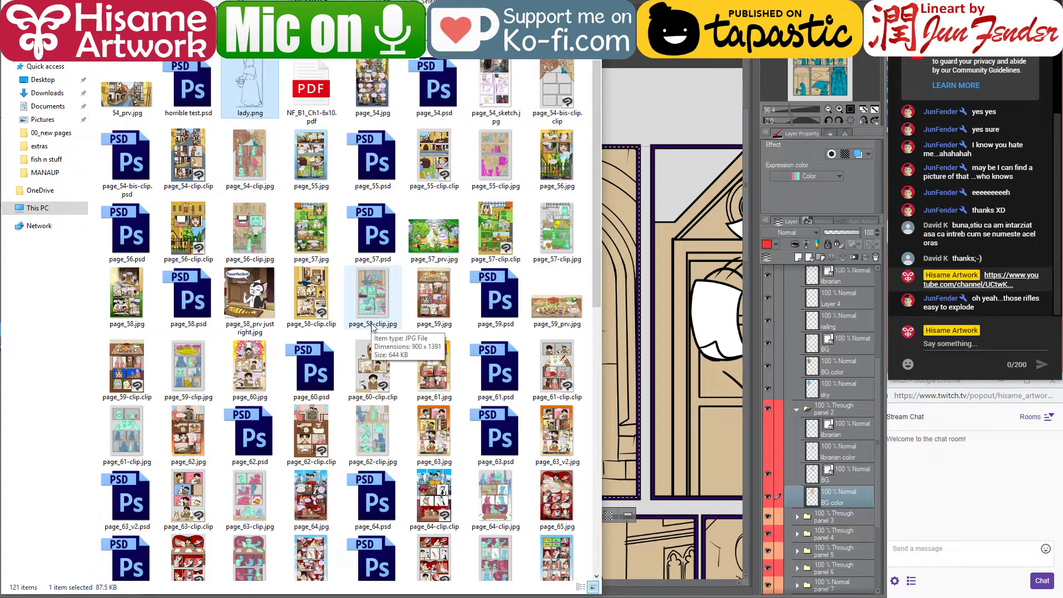
{"action": "scroll", "coordinate": [372, 327], "scroll_direction": "down", "scroll_amount": 10}
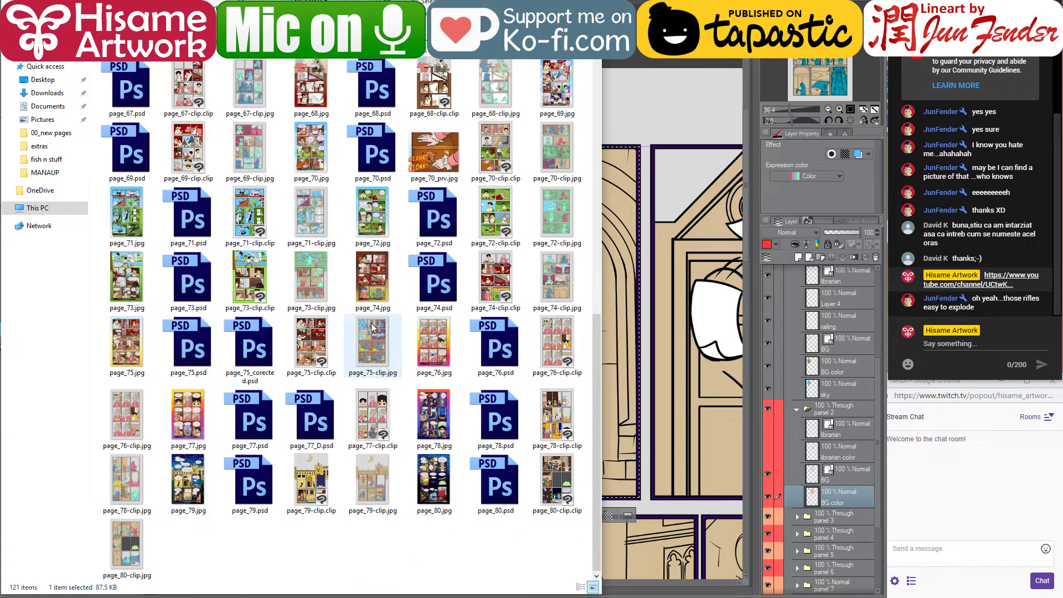
{"action": "scroll", "coordinate": [372, 327], "scroll_direction": "up", "scroll_amount": 5}
{"action": "left_click", "coordinate": [247, 47]}
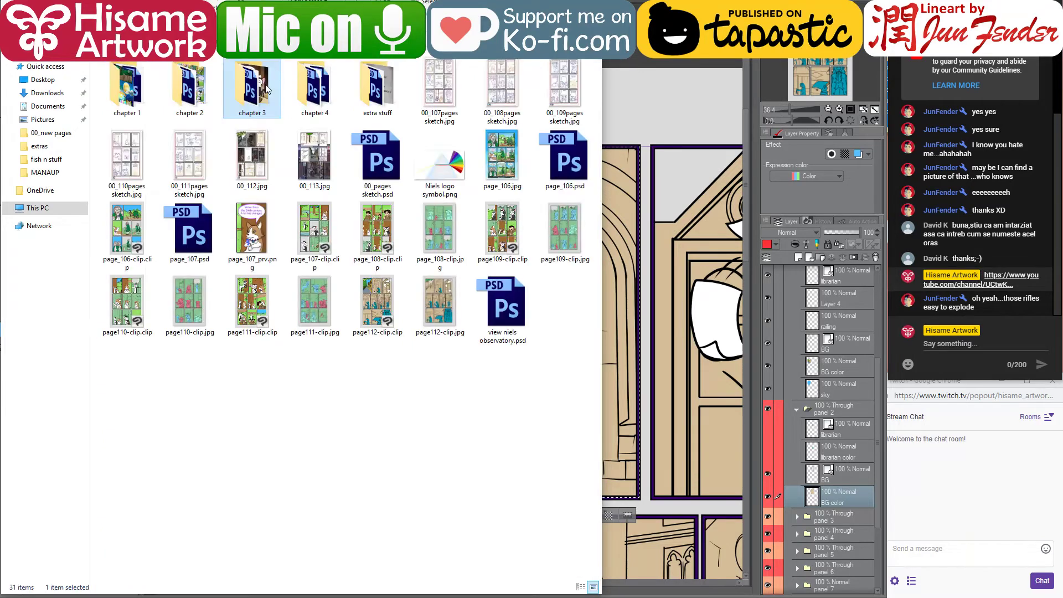
Look through the chapter 4 folder and open page_86.jpg in the image viewer
{"action": "double_click", "coordinate": [318, 86]}
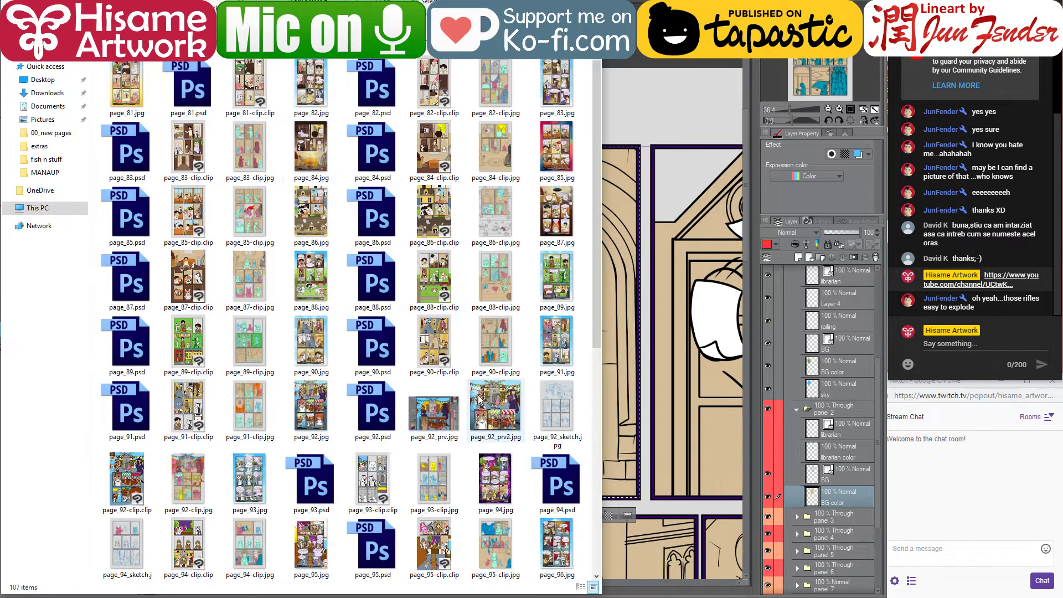
{"action": "scroll", "coordinate": [480, 400], "scroll_direction": "down", "scroll_amount": 2}
{"action": "scroll", "coordinate": [477, 394], "scroll_direction": "up", "scroll_amount": 2}
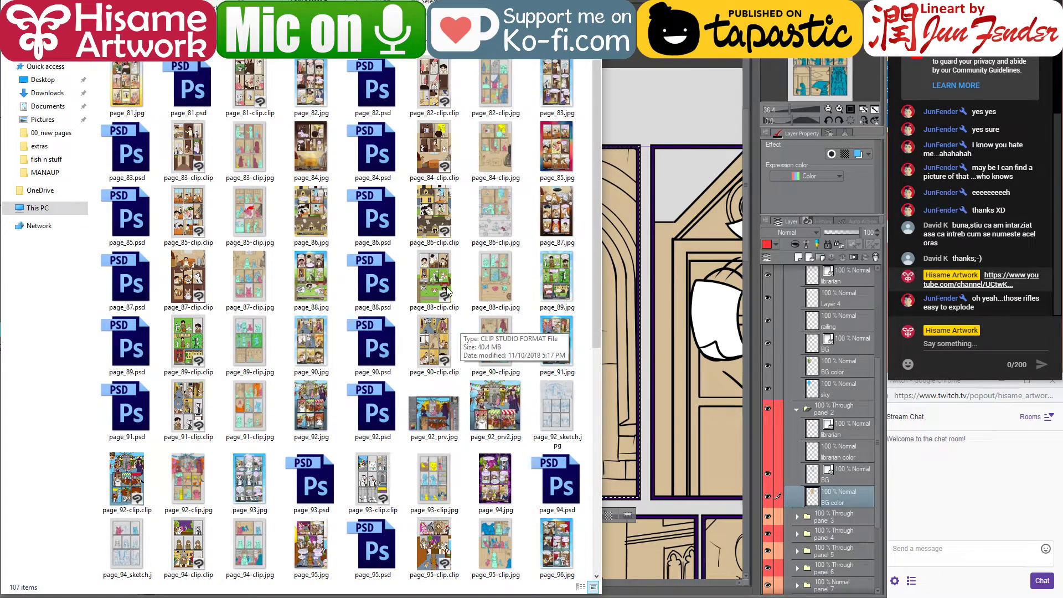
{"action": "left_click", "coordinate": [323, 211]}
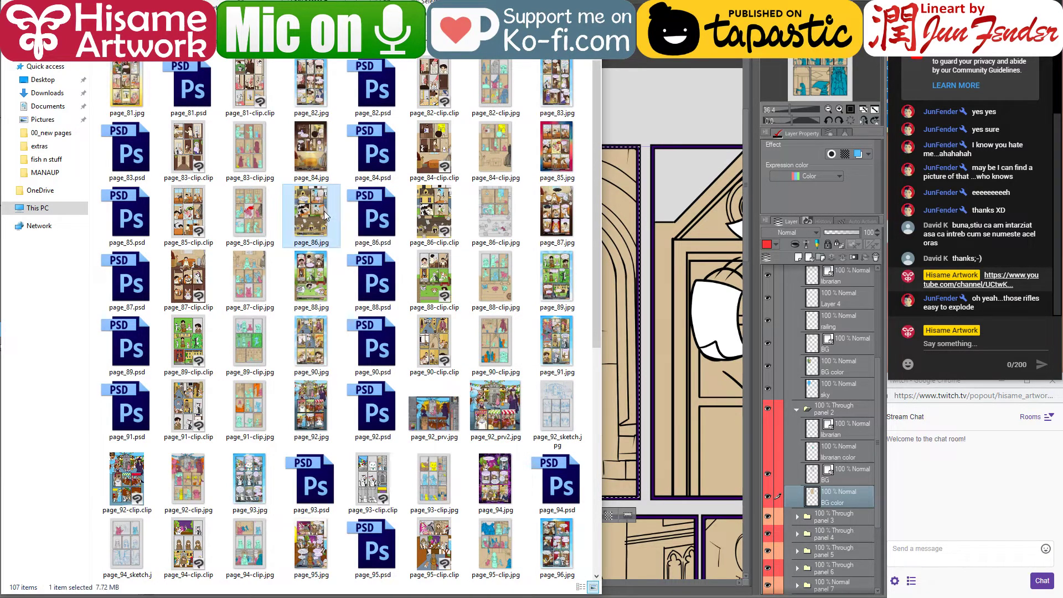
{"action": "double_click", "coordinate": [323, 211]}
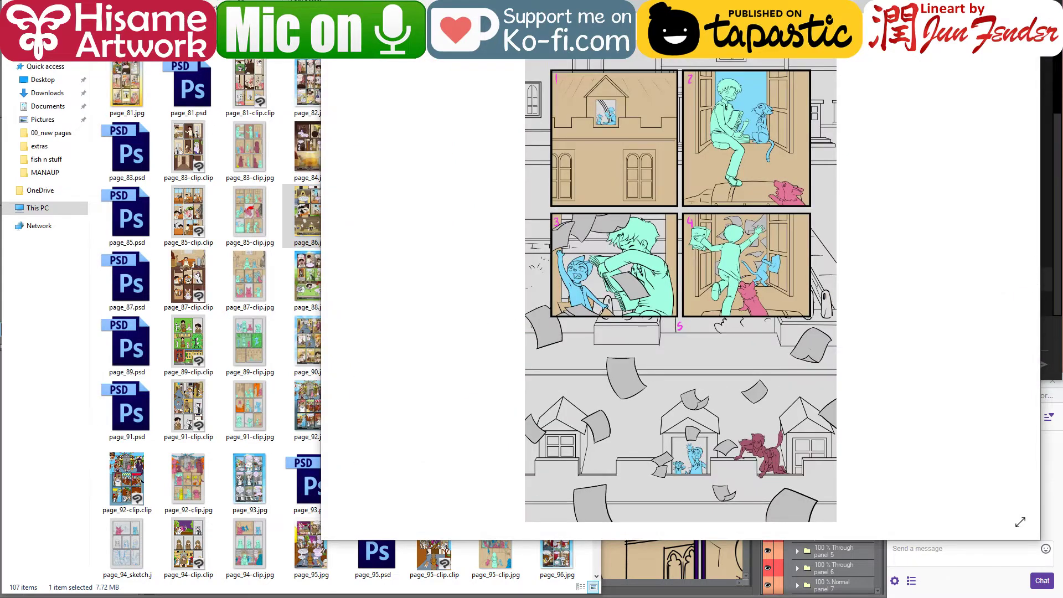
Page forward from page 86 to finished page 89, examine its doorway panel, close the viewer, and select page_89.jpg
{"action": "left_click_drag", "start_coordinate": [608, 34], "coordinate": [318, 2]}
{"action": "left_click", "coordinate": [724, 248]}
{"action": "left_click", "coordinate": [722, 248]}
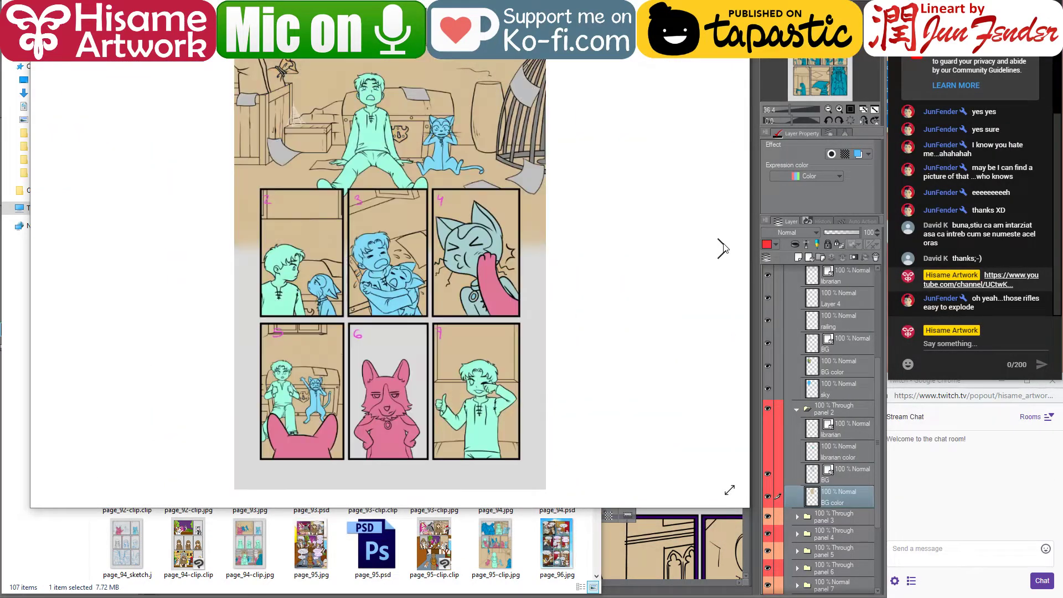
{"action": "left_click", "coordinate": [722, 248]}
{"action": "left_click", "coordinate": [722, 248]}
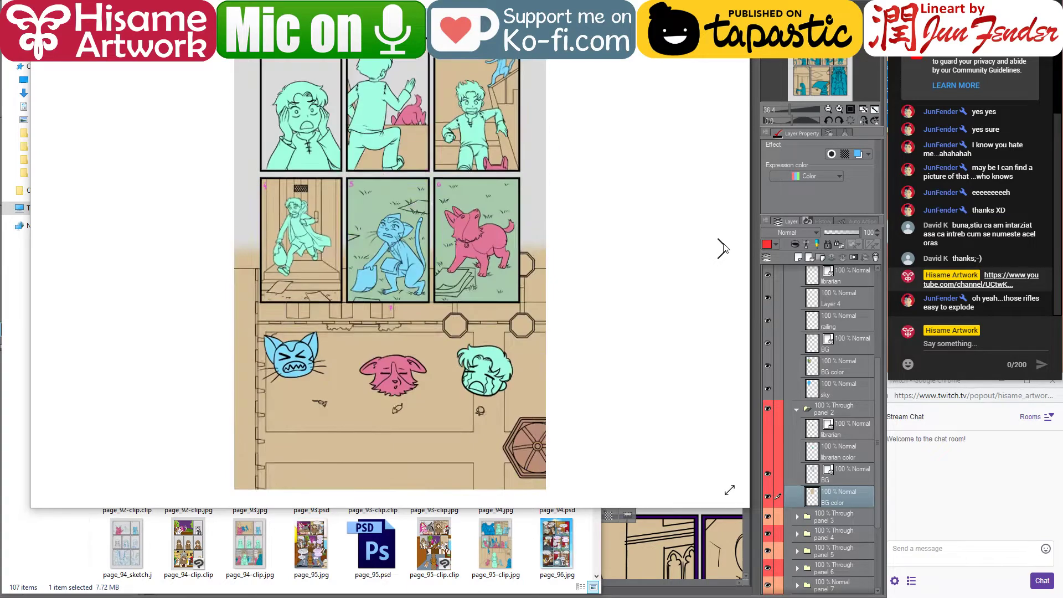
{"action": "left_click", "coordinate": [722, 247]}
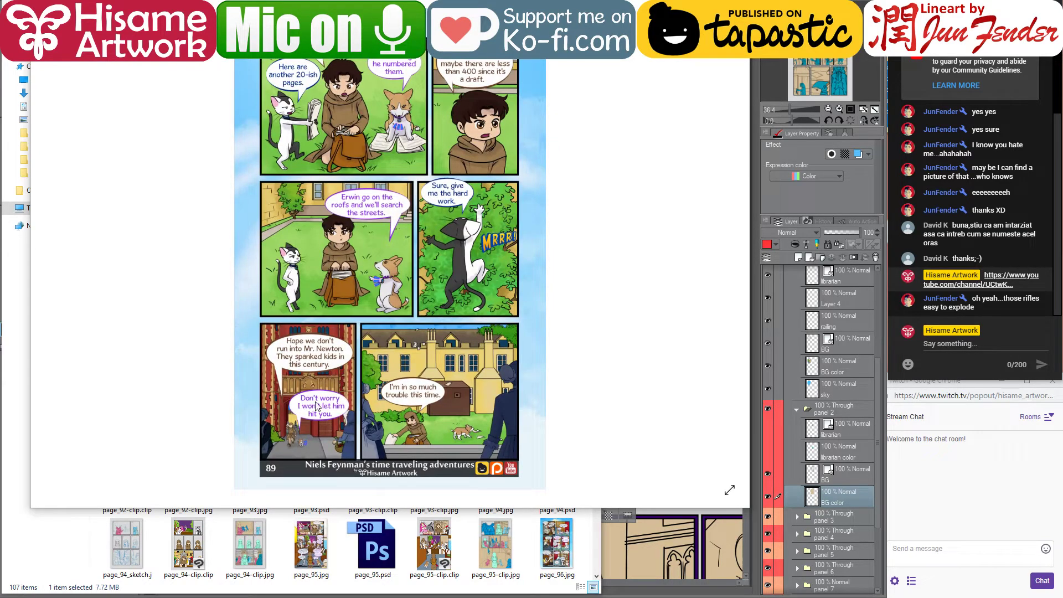
{"action": "key", "text": "Escape"}
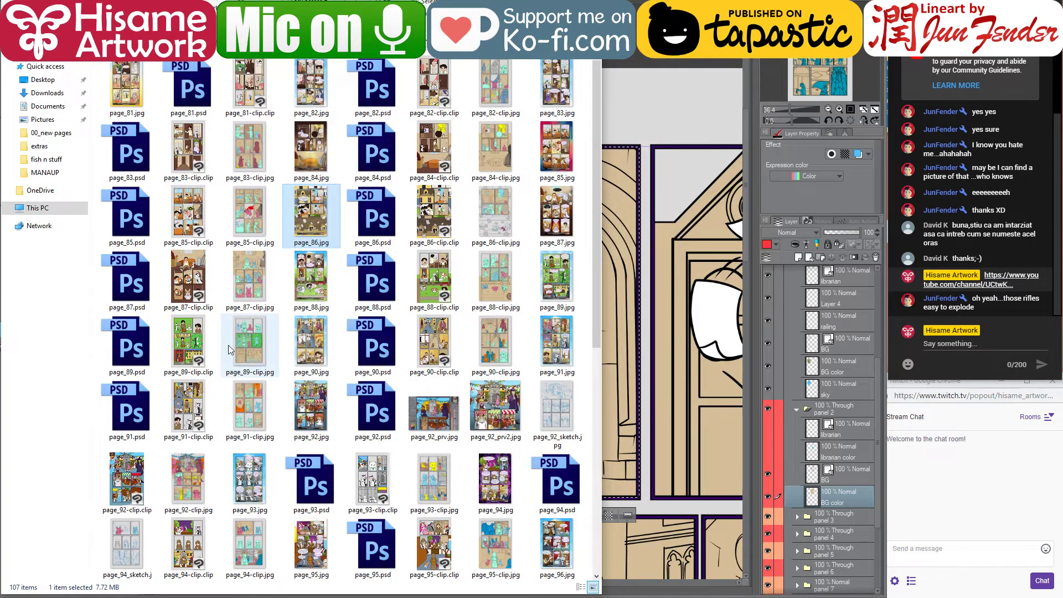
{"action": "left_click", "coordinate": [565, 286]}
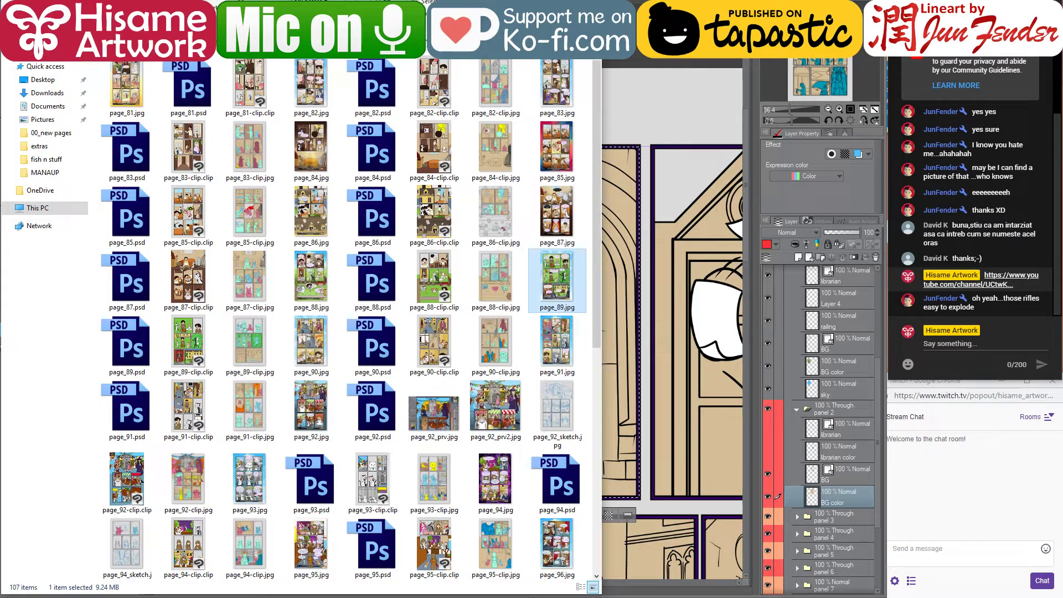
Open page_89.jpg in Clip Studio Paint, sample the brick red beside its doorway panel's bubbles, and return to comic page 112
{"action": "double_click", "coordinate": [564, 287]}
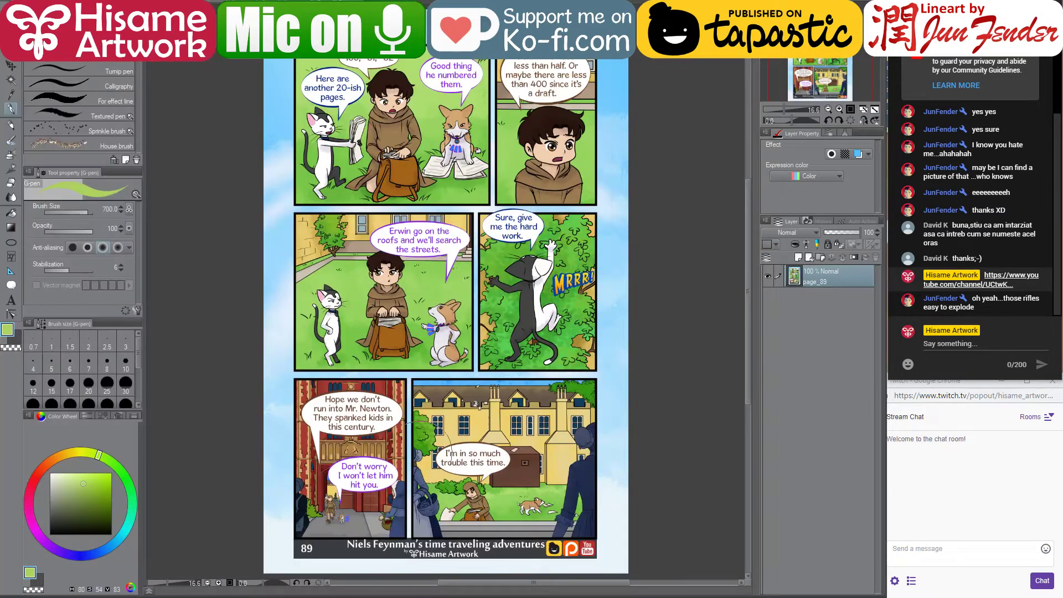
{"action": "scroll", "coordinate": [347, 484], "scroll_direction": "up", "scroll_amount": 4}
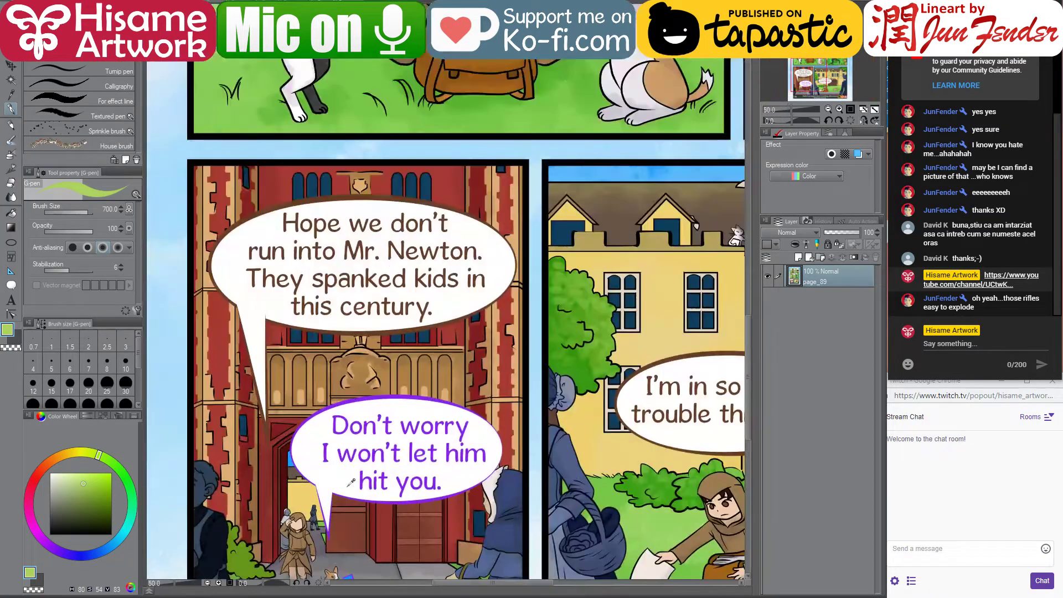
{"action": "scroll", "coordinate": [395, 516], "scroll_direction": "up", "scroll_amount": 1}
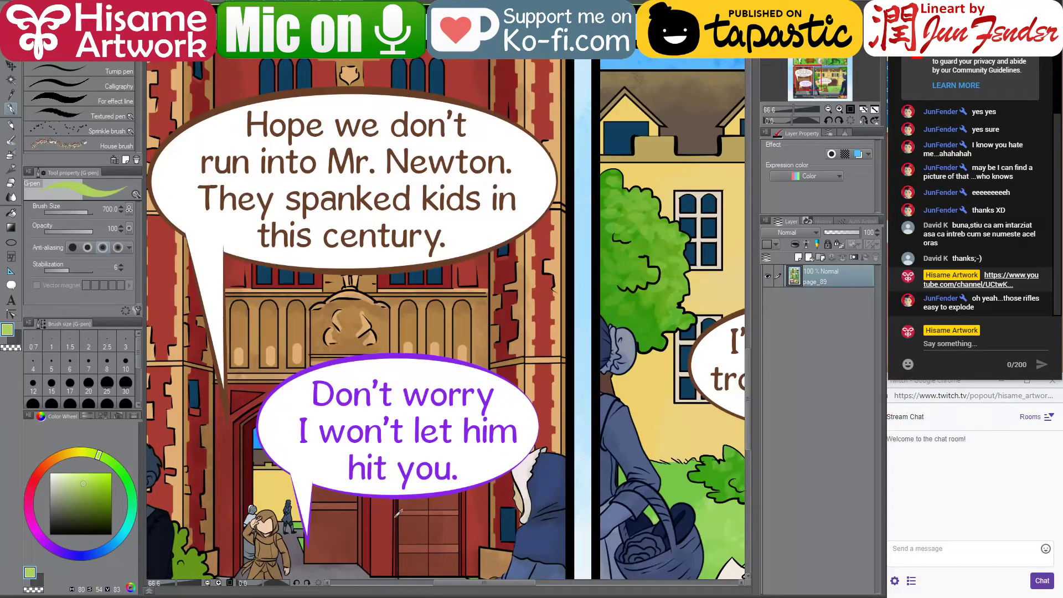
{"action": "left_click", "coordinate": [544, 377], "text": "alt"}
{"action": "left_click", "coordinate": [221, 42]}
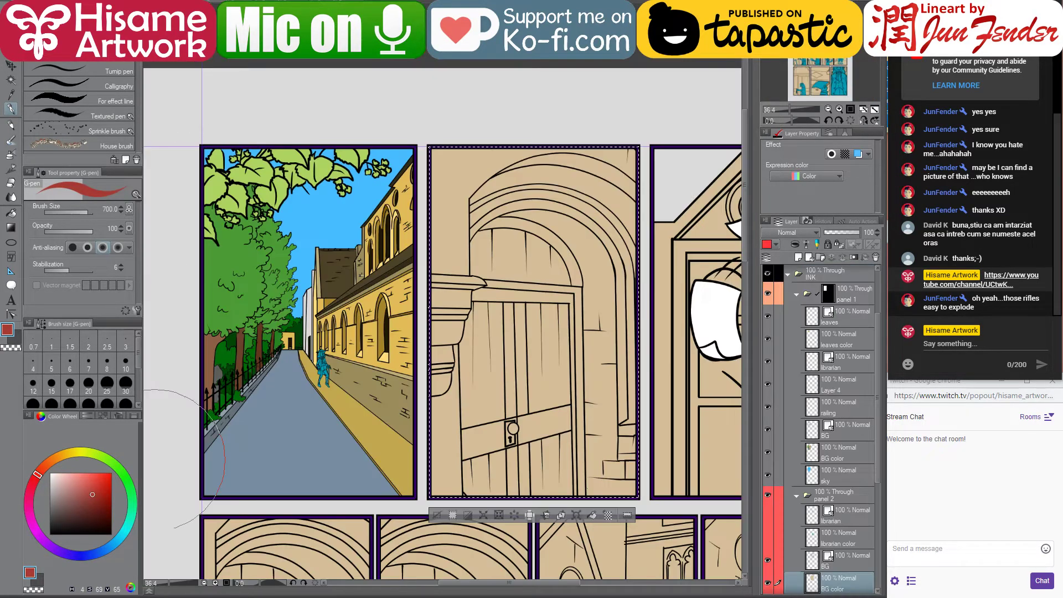
Shift the drawing colour to a bright brick orange (H 21, S 81, V 76) and choose the Fill tool
{"action": "left_click", "coordinate": [47, 460]}
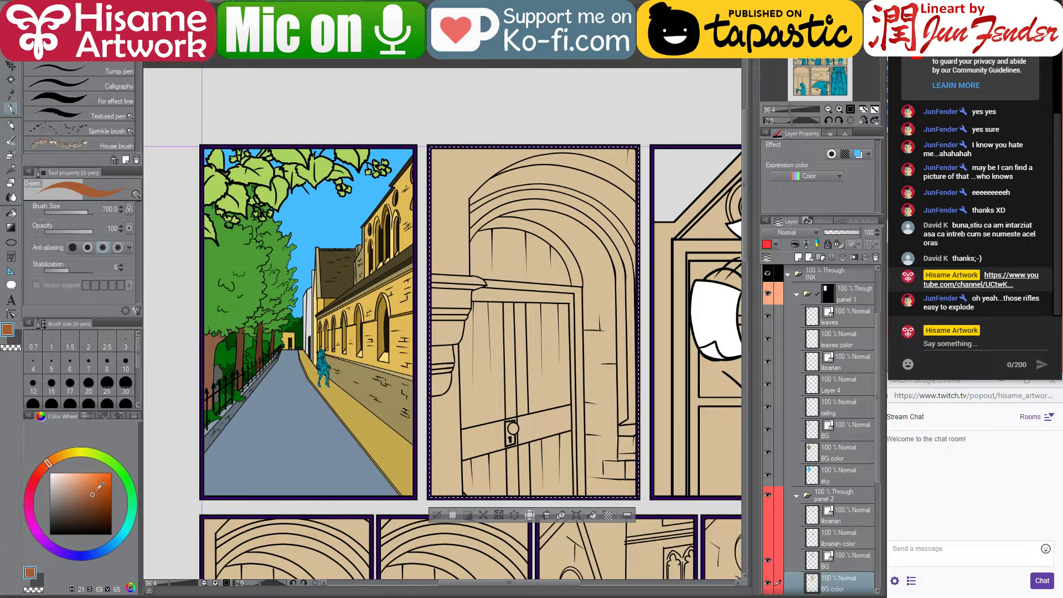
{"action": "left_click", "coordinate": [93, 488]}
{"action": "left_click", "coordinate": [102, 482]}
{"action": "left_click", "coordinate": [12, 213]}
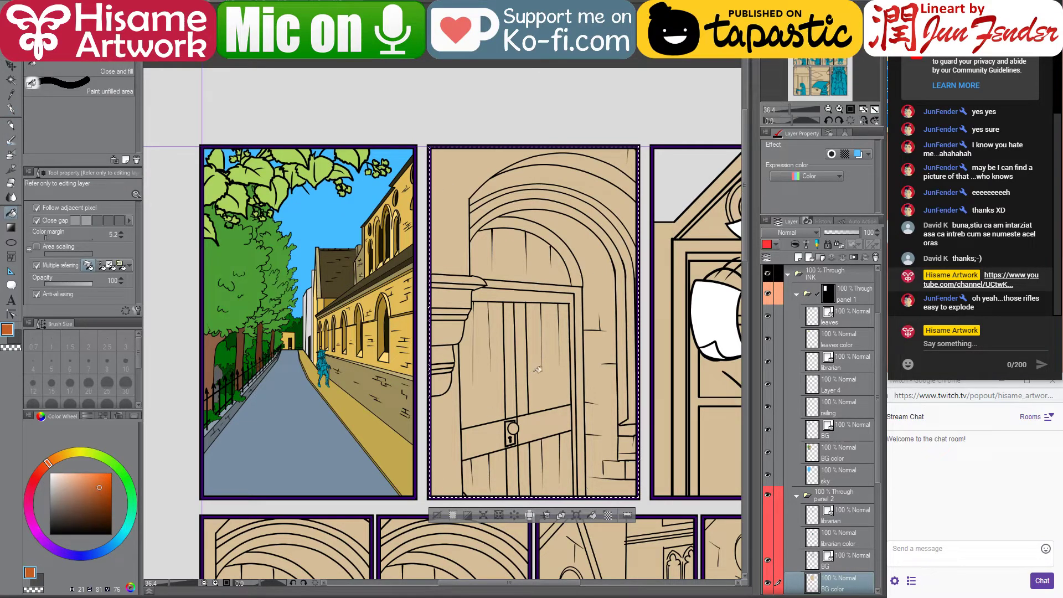
Compare the comic's doorway panels with the Street View building, examining its brick walls, stone porch, windows and upper storey
{"action": "scroll", "coordinate": [592, 365], "scroll_direction": "down", "scroll_amount": 3}
{"action": "left_click_drag", "start_coordinate": [620, 409], "coordinate": [566, 377]}
{"action": "key", "text": "alt+Tab"}
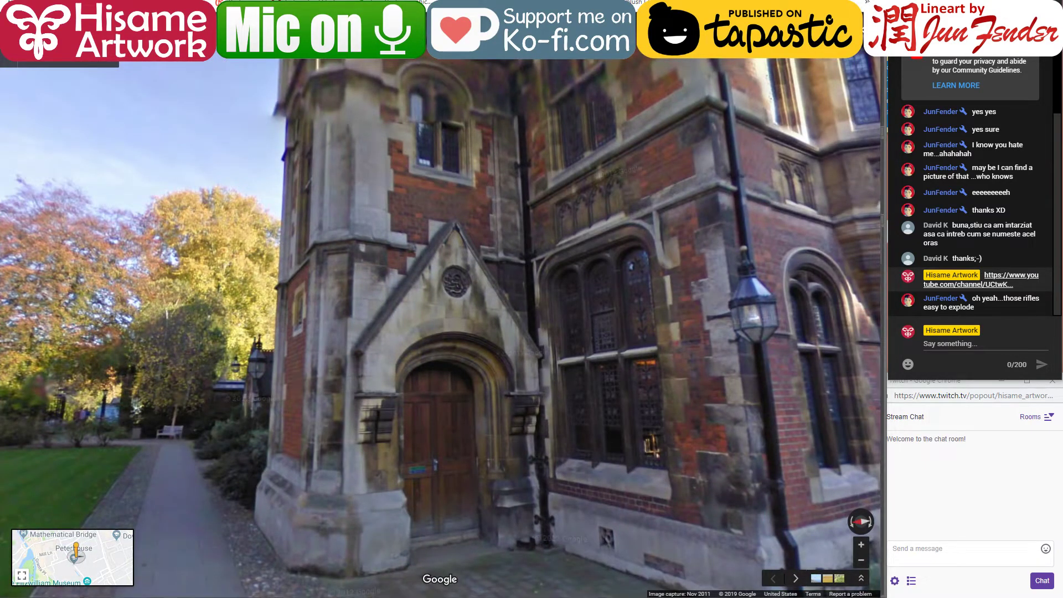
{"action": "key", "text": "alt+Tab"}
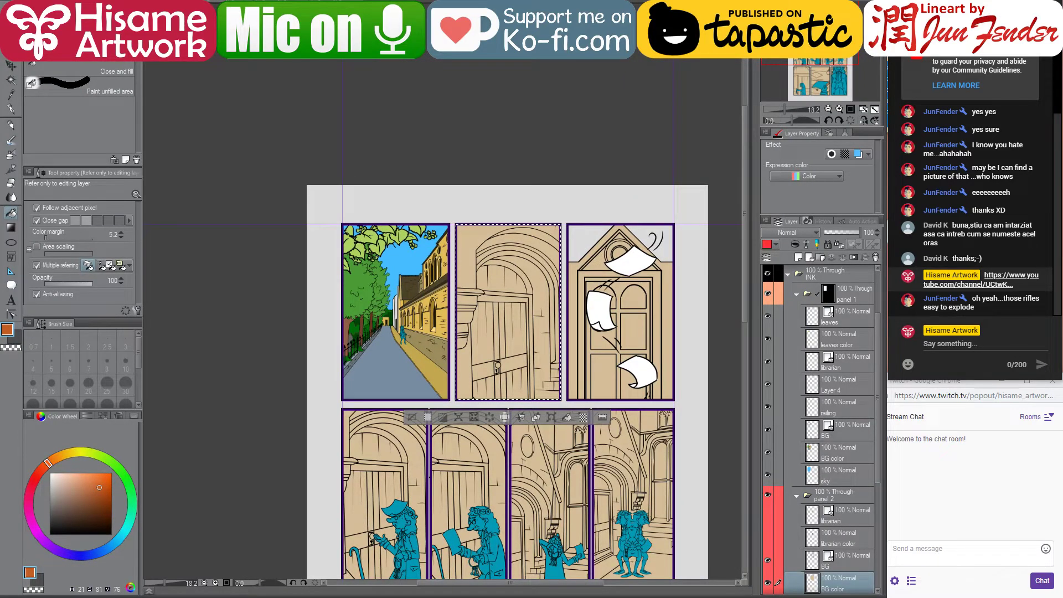
{"action": "key", "text": "alt+Tab"}
{"action": "left_click_drag", "start_coordinate": [773, 335], "coordinate": [482, 435]}
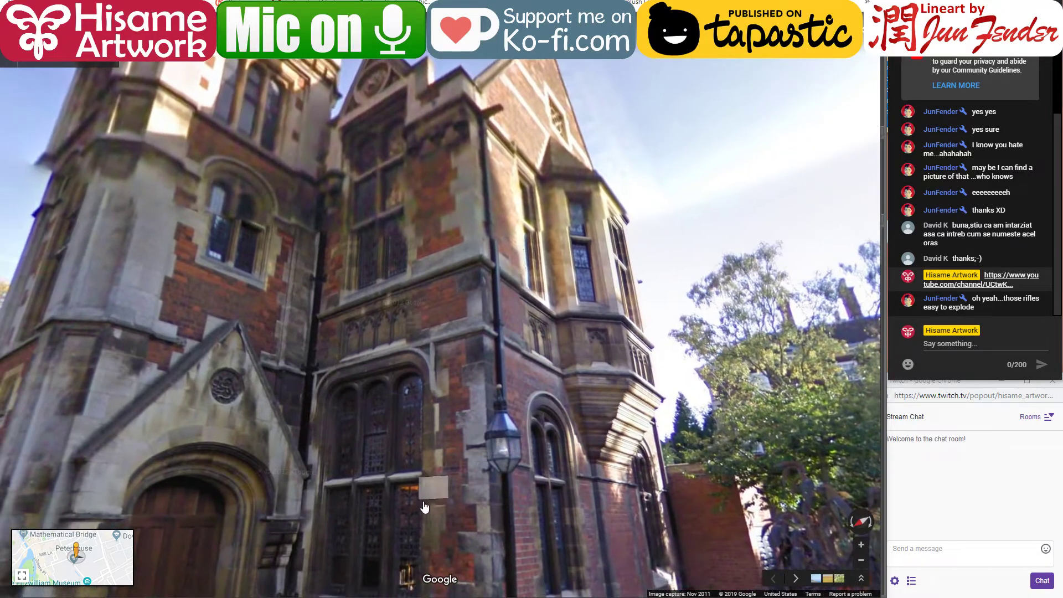
{"action": "mouse_move", "coordinate": [447, 597]}
{"action": "key", "text": "alt+Tab"}
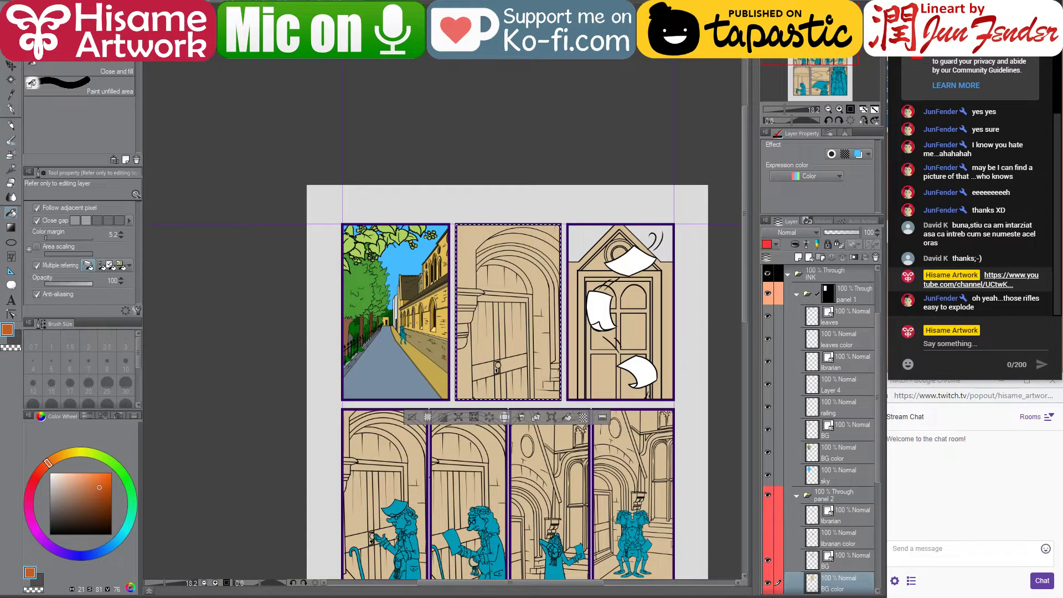
{"action": "left_click_drag", "start_coordinate": [531, 473], "coordinate": [554, 355]}
{"action": "key", "text": "alt+Tab"}
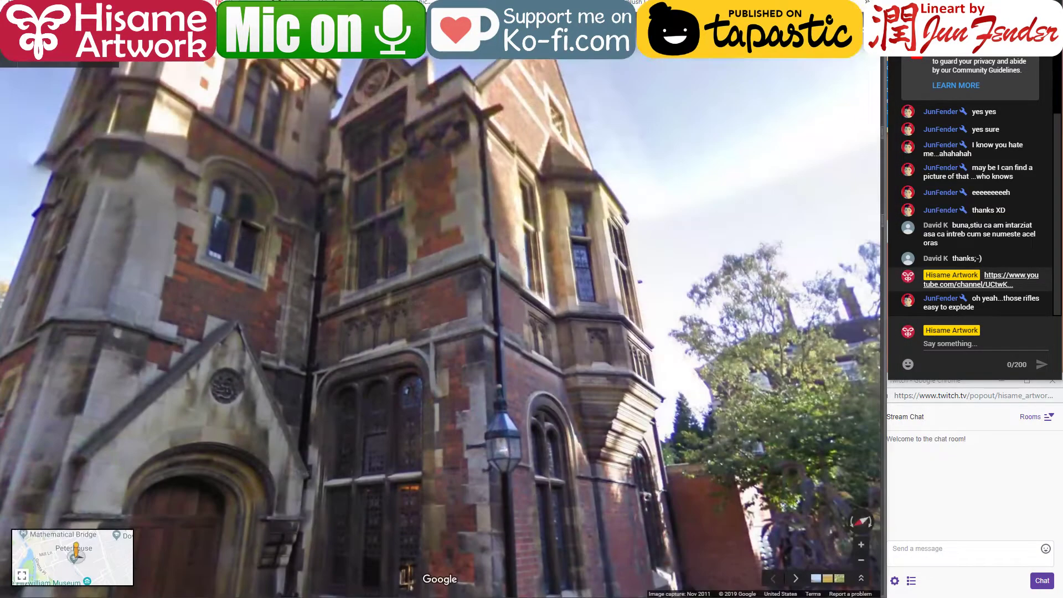
{"action": "mouse_move", "coordinate": [330, 476]}
{"action": "left_mouse_down"}
{"action": "mouse_move", "coordinate": [453, 308]}
{"action": "mouse_move", "coordinate": [377, 314]}
{"action": "left_mouse_up"}
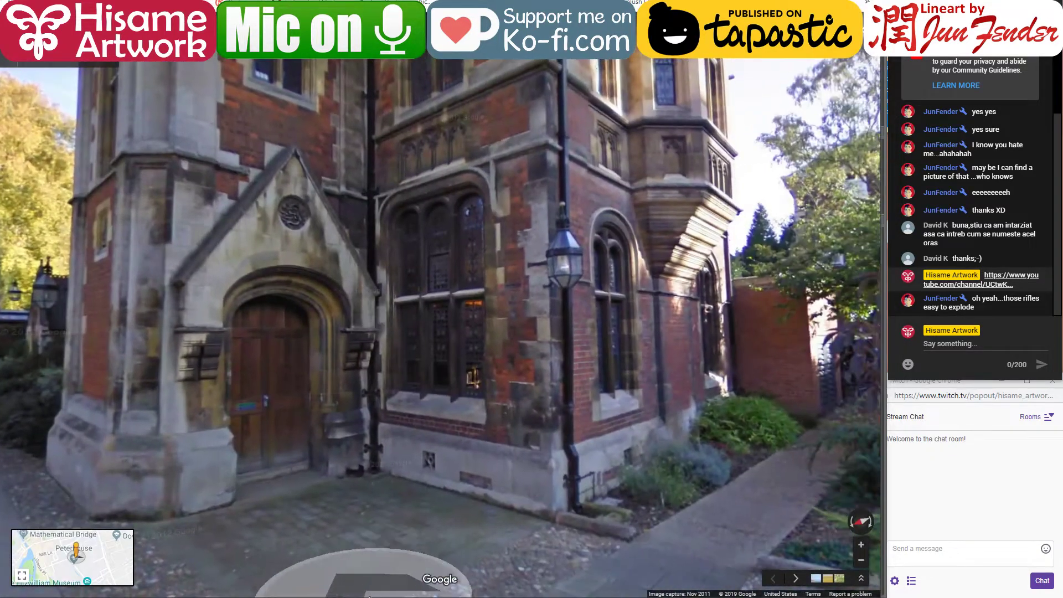
{"action": "key", "text": "alt+Tab"}
Fill the single brick at the lower right corner of panel 2 with the orange colour
{"action": "scroll", "coordinate": [572, 317], "scroll_direction": "up", "scroll_amount": 6}
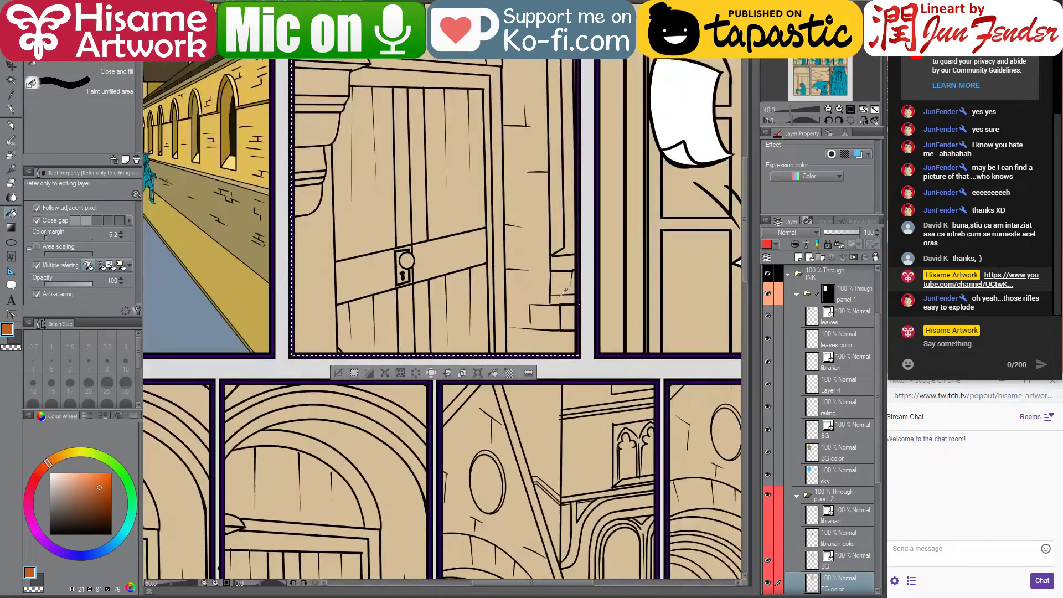
{"action": "left_click", "coordinate": [572, 317]}
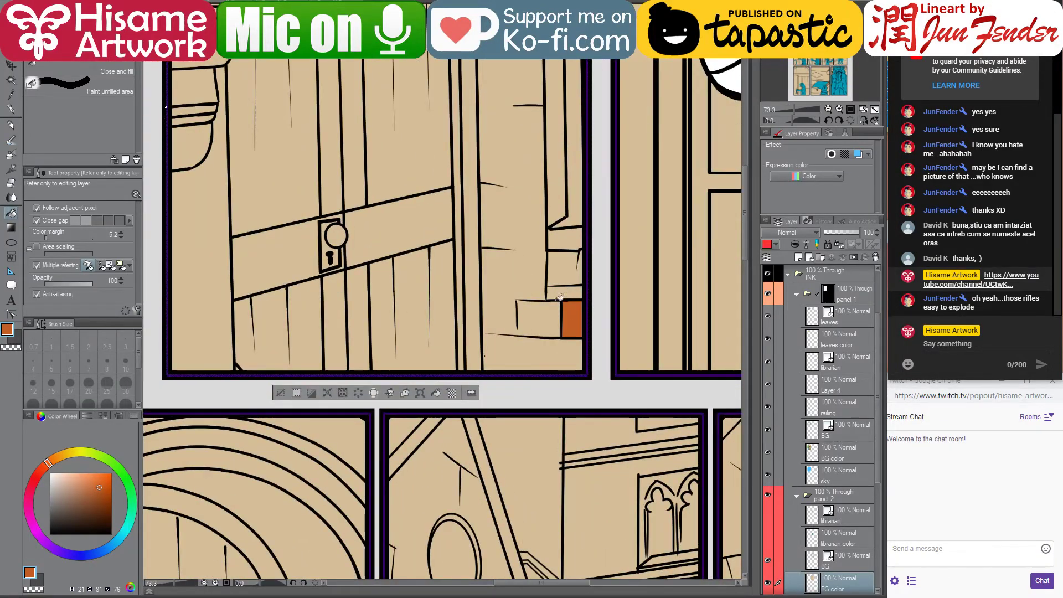
{"action": "scroll", "coordinate": [523, 354], "scroll_direction": "down", "scroll_amount": 1}
{"action": "scroll", "coordinate": [521, 344], "scroll_direction": "down", "scroll_amount": 3}
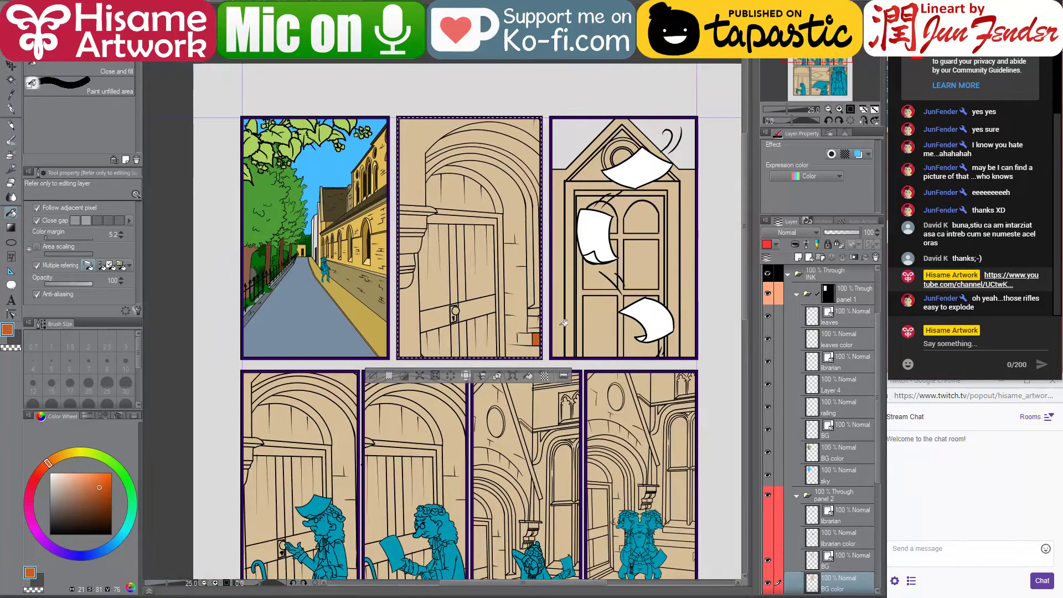
Make panel 6's BG color layer active by picking its background in the second row of the page
{"action": "left_click_drag", "start_coordinate": [551, 308], "coordinate": [493, 150]}
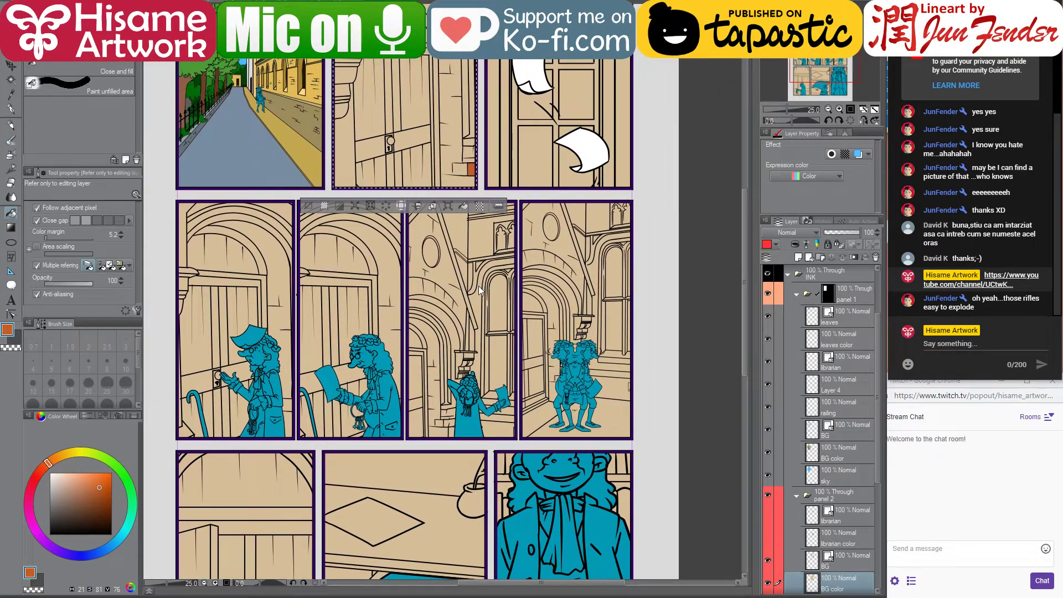
{"action": "key", "text": "ctrl+shift"}
{"action": "left_click", "coordinate": [483, 237]}
{"action": "scroll", "coordinate": [472, 331], "scroll_direction": "up", "scroll_amount": 3}
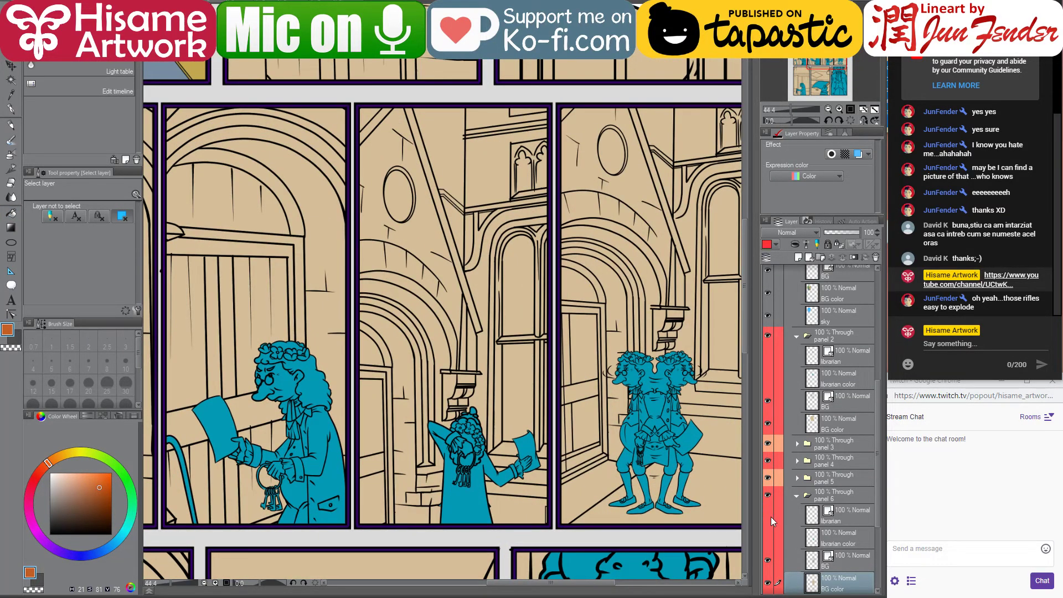
{"action": "left_click_drag", "start_coordinate": [605, 289], "coordinate": [553, 336]}
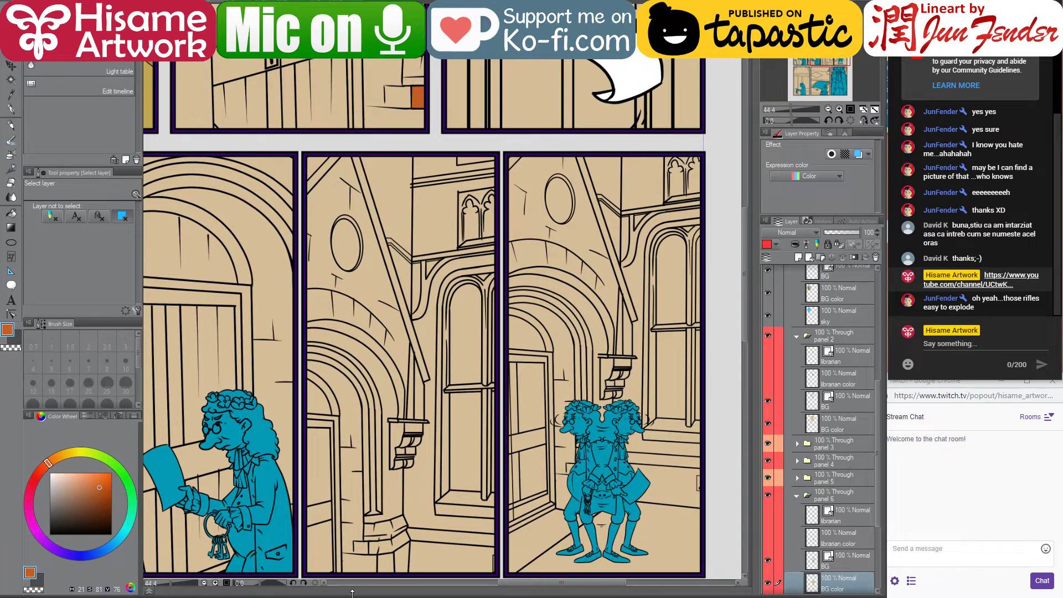
Check the Street View brickwork and fill the wall around panel 6's large arched window with the brick orange
{"action": "left_click", "coordinate": [450, 593]}
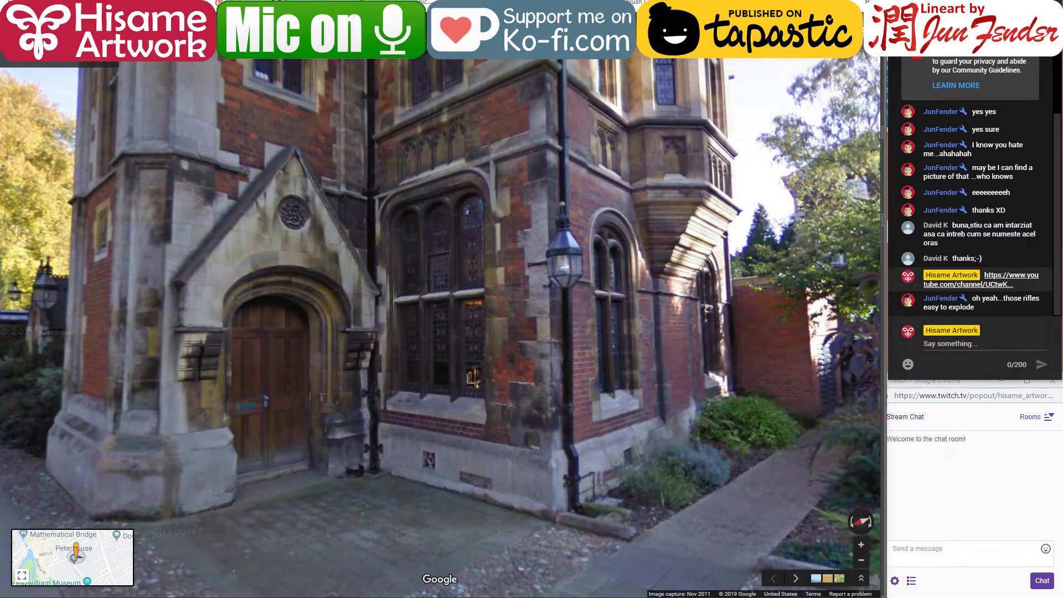
{"action": "key", "text": "alt+Tab"}
{"action": "key", "text": "alt+Tab"}
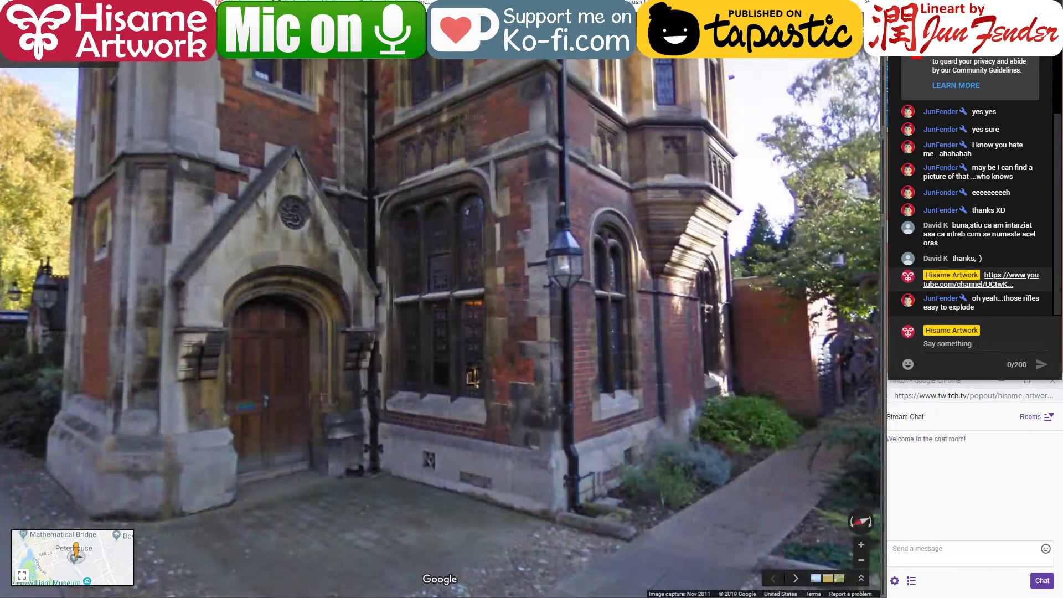
{"action": "key", "text": "alt+Tab"}
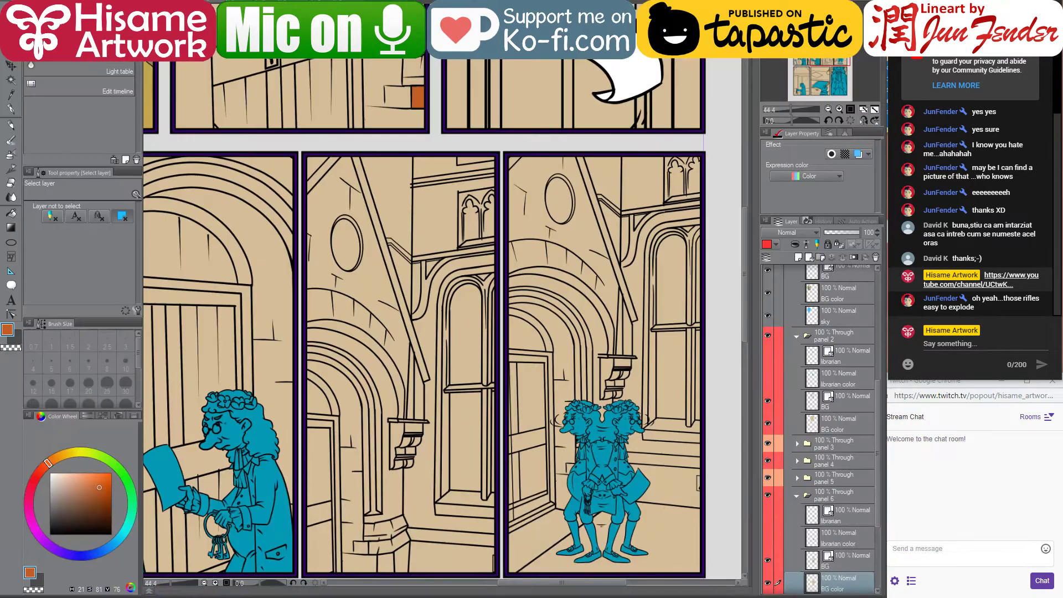
{"action": "left_click", "coordinate": [11, 212]}
{"action": "left_click", "coordinate": [427, 512]}
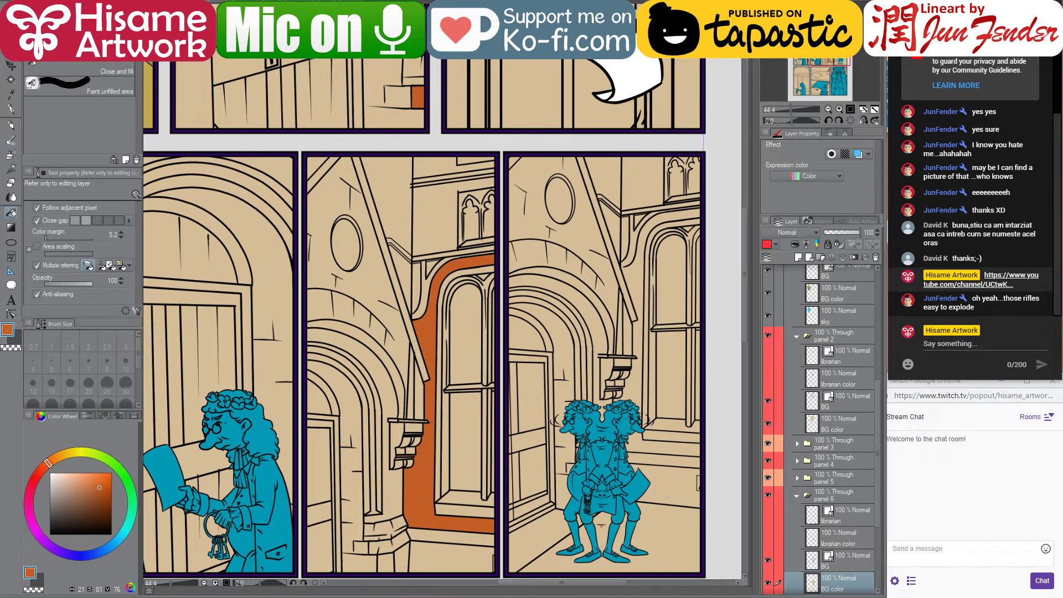
Compare panel 6's wall with the Street View facade, examining the brick and stone around the porch and arched window up close
{"action": "key", "text": "alt+Tab"}
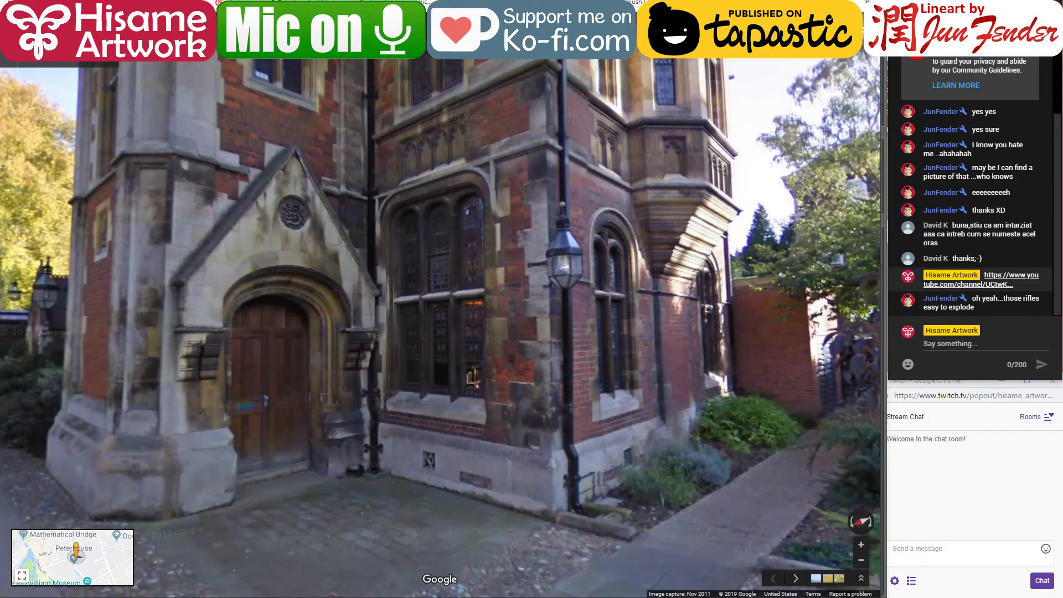
{"action": "key", "text": "alt+Tab"}
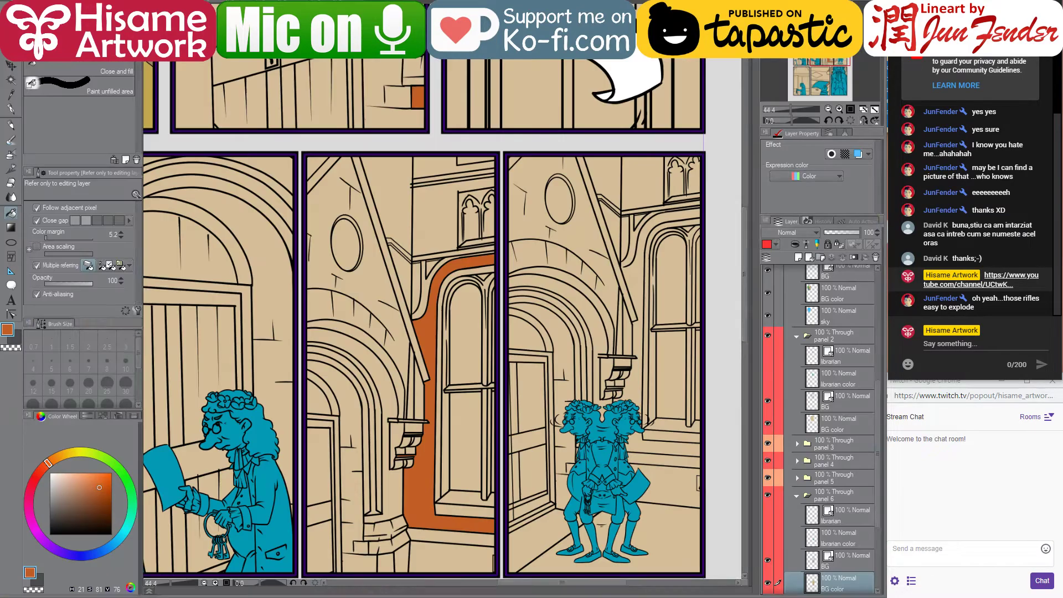
{"action": "left_click_drag", "start_coordinate": [470, 462], "coordinate": [465, 335]}
{"action": "left_click_drag", "start_coordinate": [439, 387], "coordinate": [461, 412]}
{"action": "left_click", "coordinate": [399, 596]}
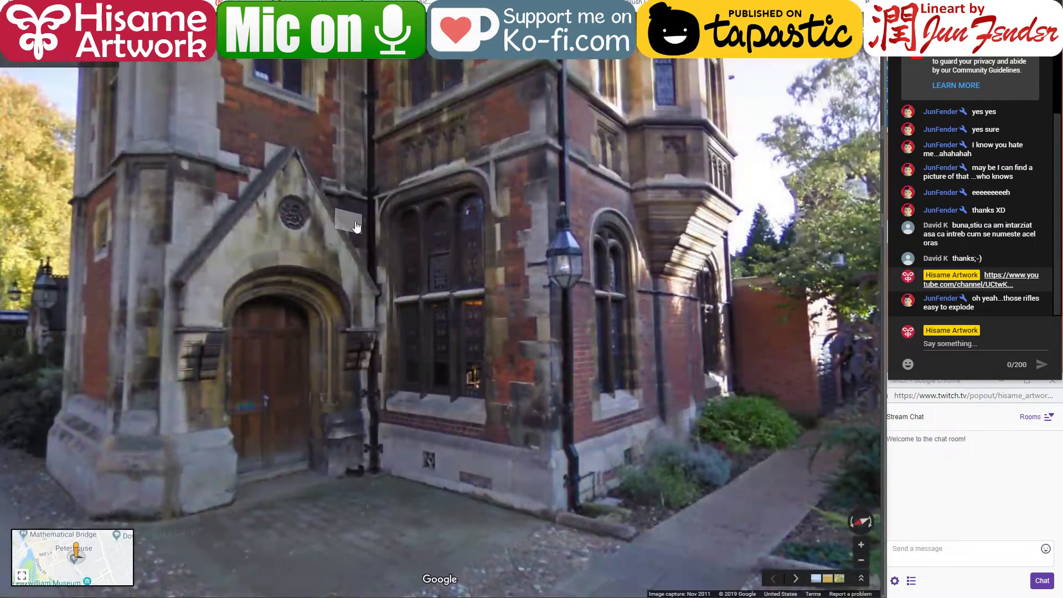
{"action": "left_click", "coordinate": [356, 227]}
{"action": "scroll", "coordinate": [356, 227], "scroll_direction": "down", "scroll_amount": 3}
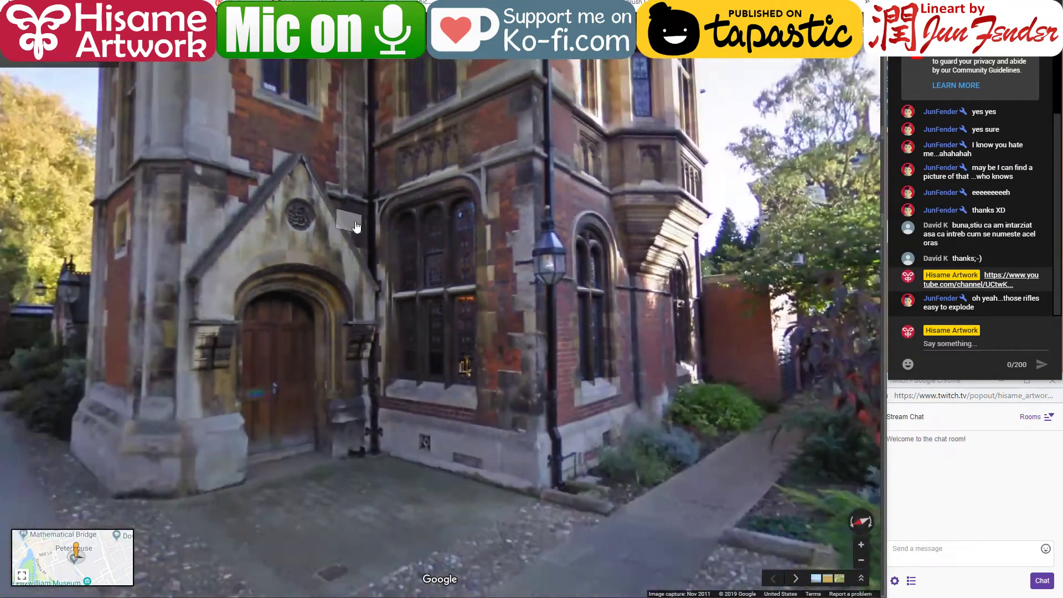
{"action": "scroll", "coordinate": [356, 227], "scroll_direction": "up", "scroll_amount": 1}
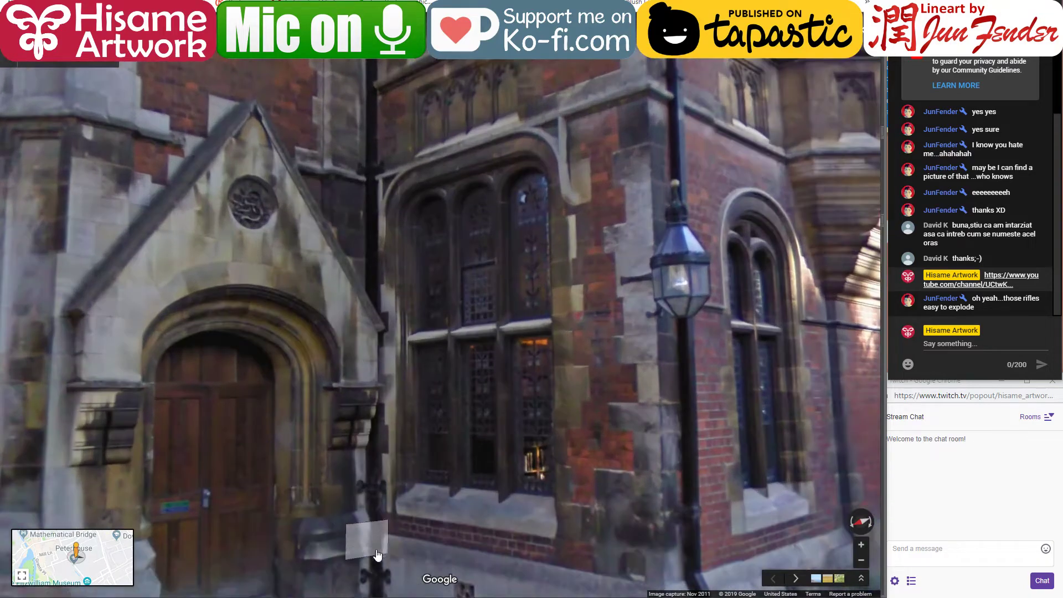
{"action": "left_click", "coordinate": [470, 597]}
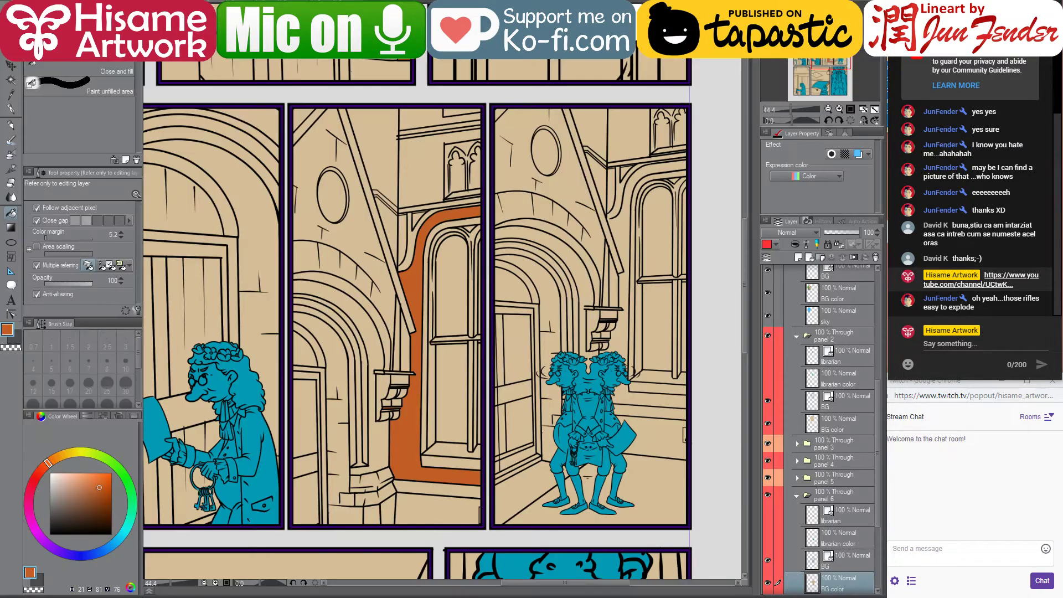
Fill the wall beside panel 6's small upper window with the same brick orange and check it against Street View
{"action": "key", "text": "alt+Tab"}
{"action": "key", "text": "alt+Tab"}
{"action": "left_click", "coordinate": [424, 173]}
{"action": "key", "text": "alt+Tab"}
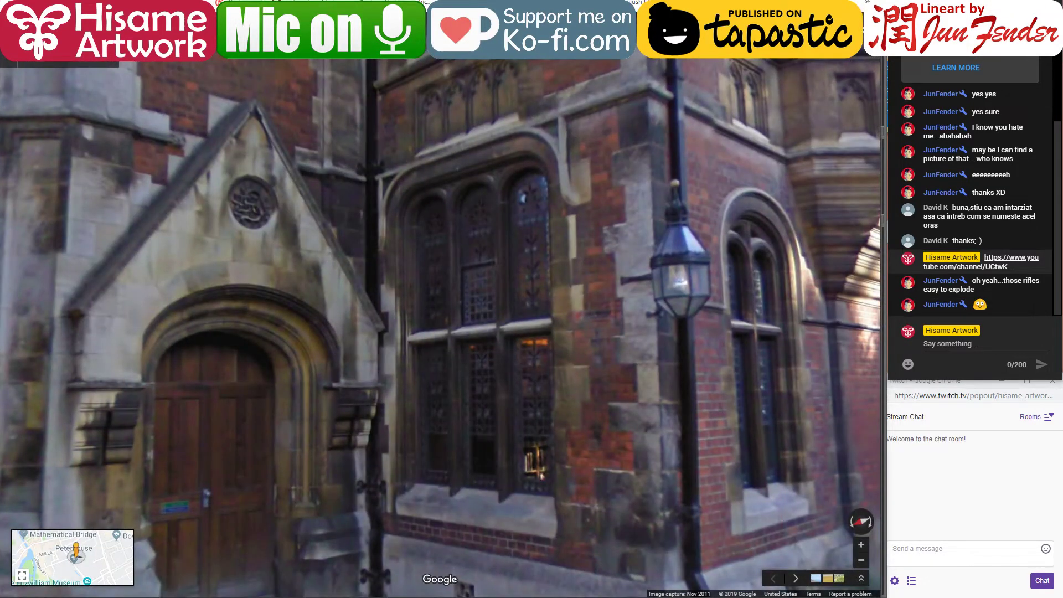
{"action": "key", "text": "alt+Tab"}
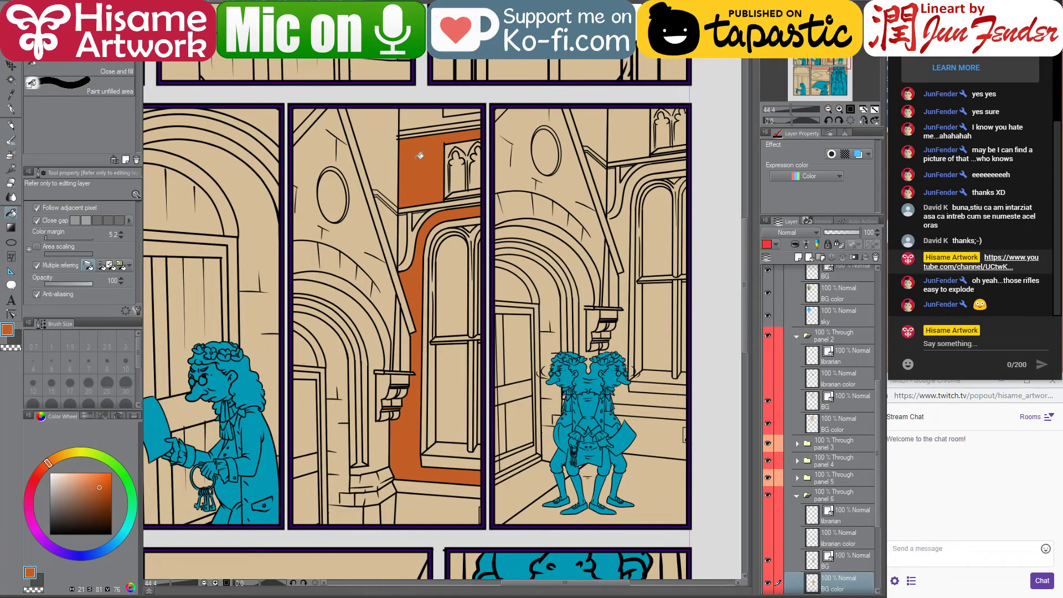
{"action": "scroll", "coordinate": [419, 156], "scroll_direction": "up", "scroll_amount": 2}
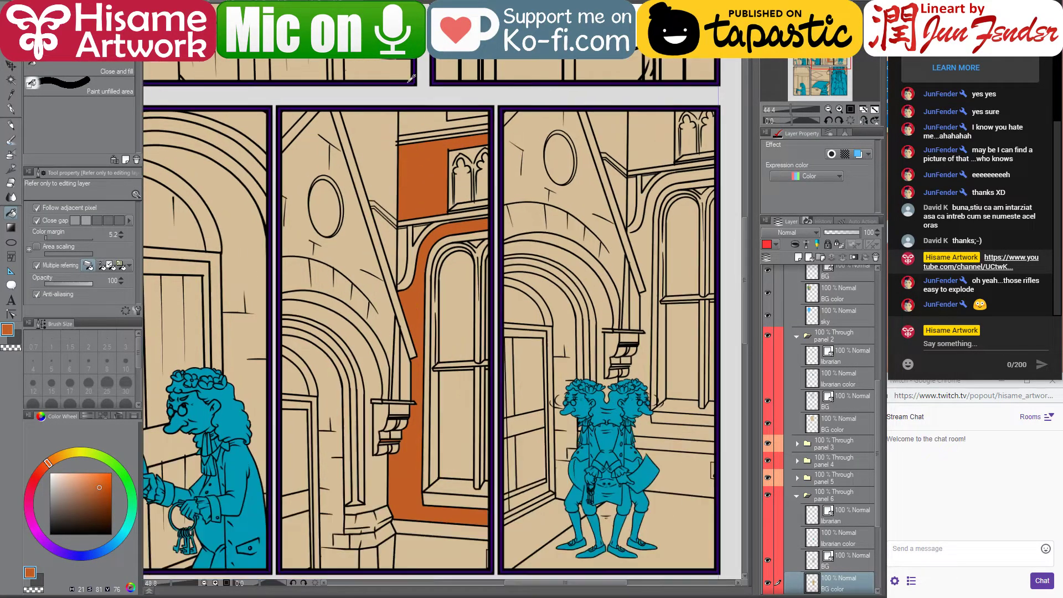
{"action": "scroll", "coordinate": [439, 166], "scroll_direction": "down", "scroll_amount": 2}
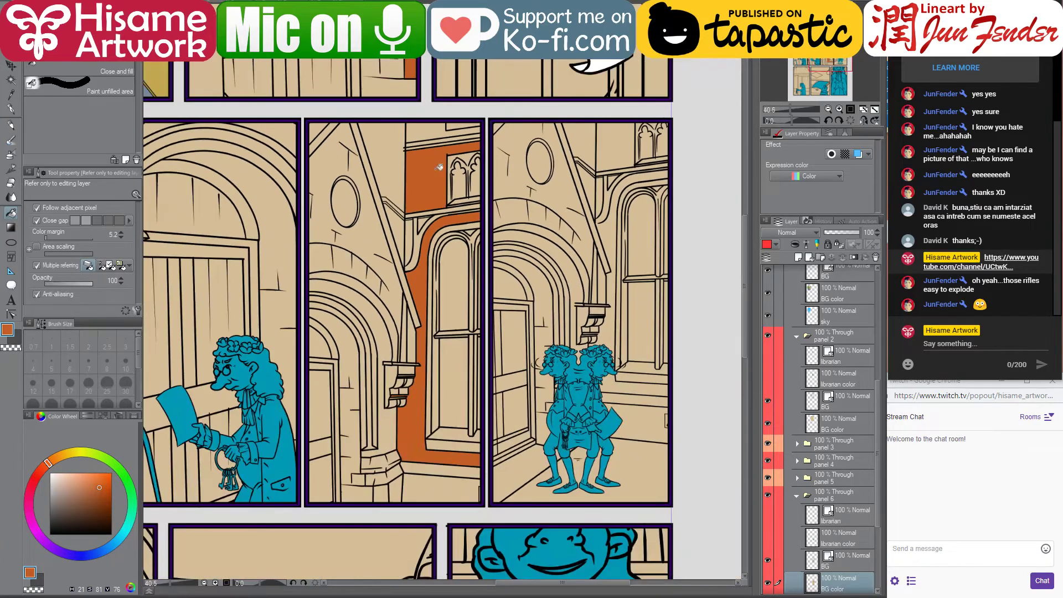
Darken the drawing colour to reddish brown (H 17, S 77, V 56) and refill both brick wall areas in panel 6
{"action": "left_click", "coordinate": [367, 596]}
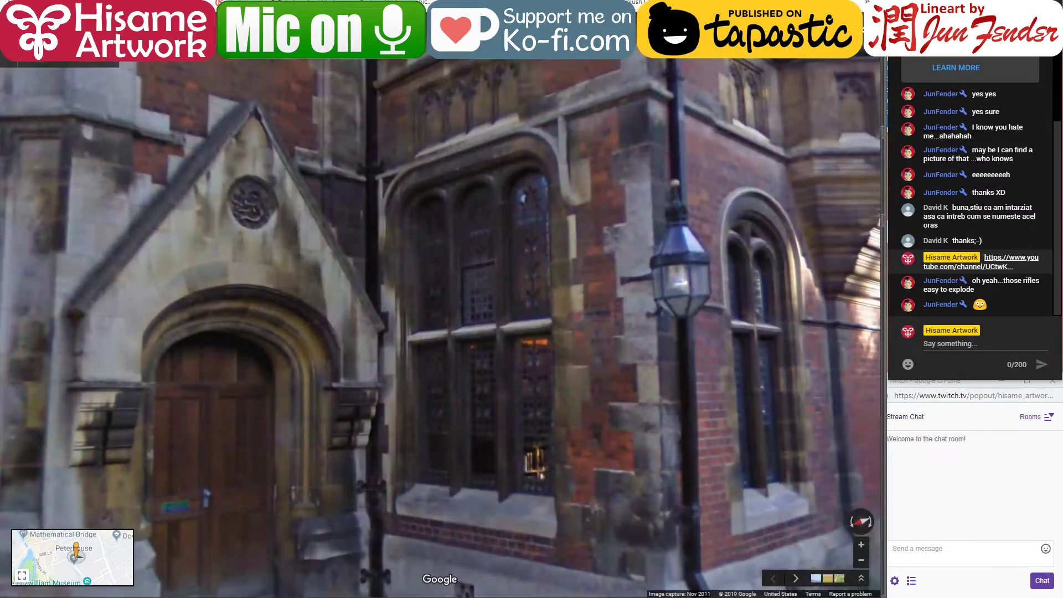
{"action": "left_click", "coordinate": [367, 596]}
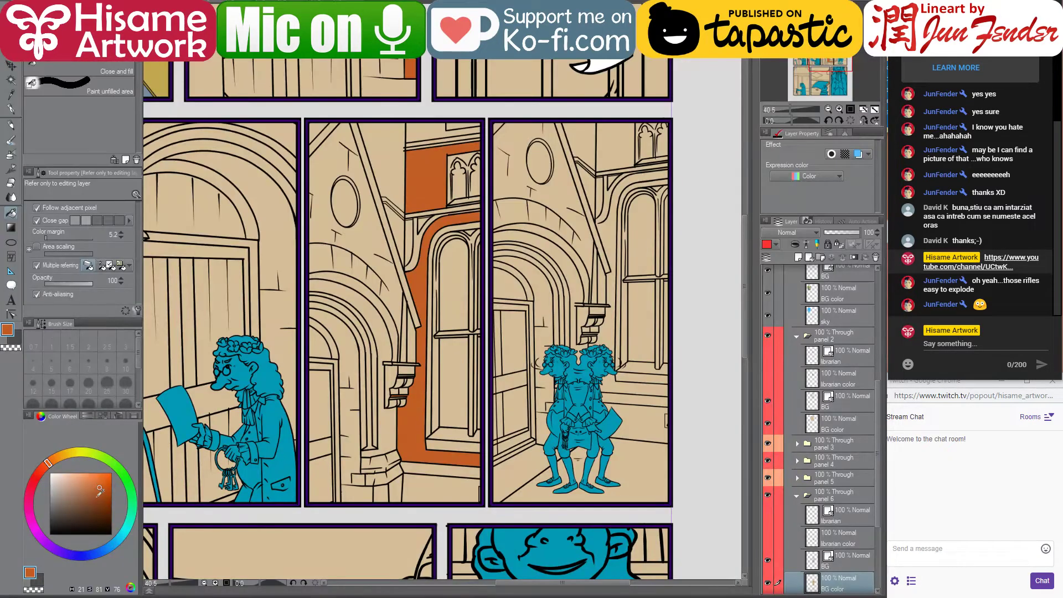
{"action": "left_click", "coordinate": [97, 500]}
{"action": "left_click", "coordinate": [46, 467]}
{"action": "left_click", "coordinate": [428, 260]}
{"action": "left_click", "coordinate": [459, 158]}
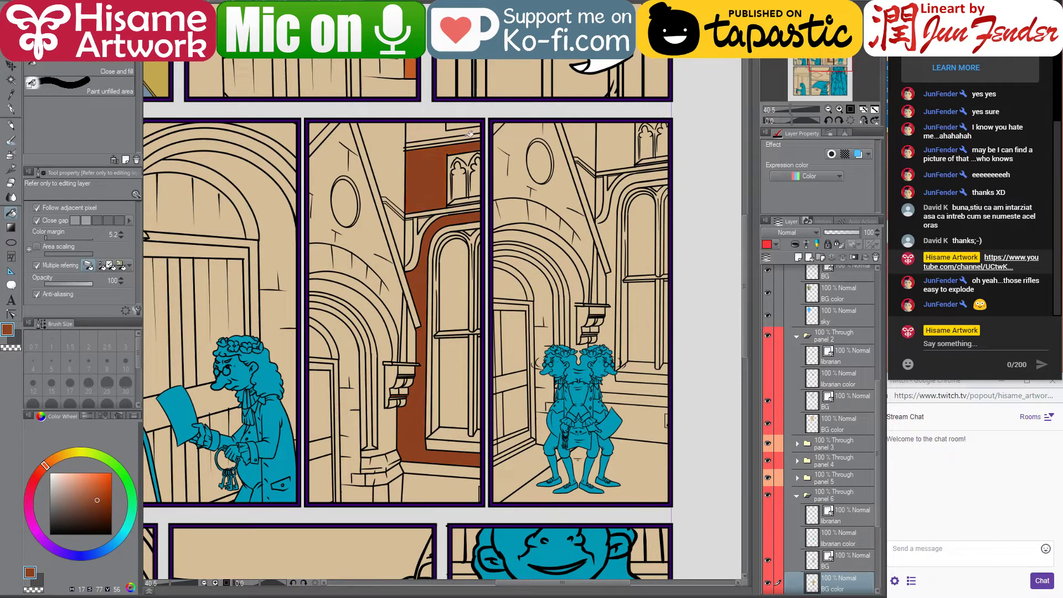
Fill the remaining wall strip along panel 6's upper edge, above the small window, with the same reddish brown
{"action": "scroll", "coordinate": [570, 397], "scroll_direction": "down", "scroll_amount": 1}
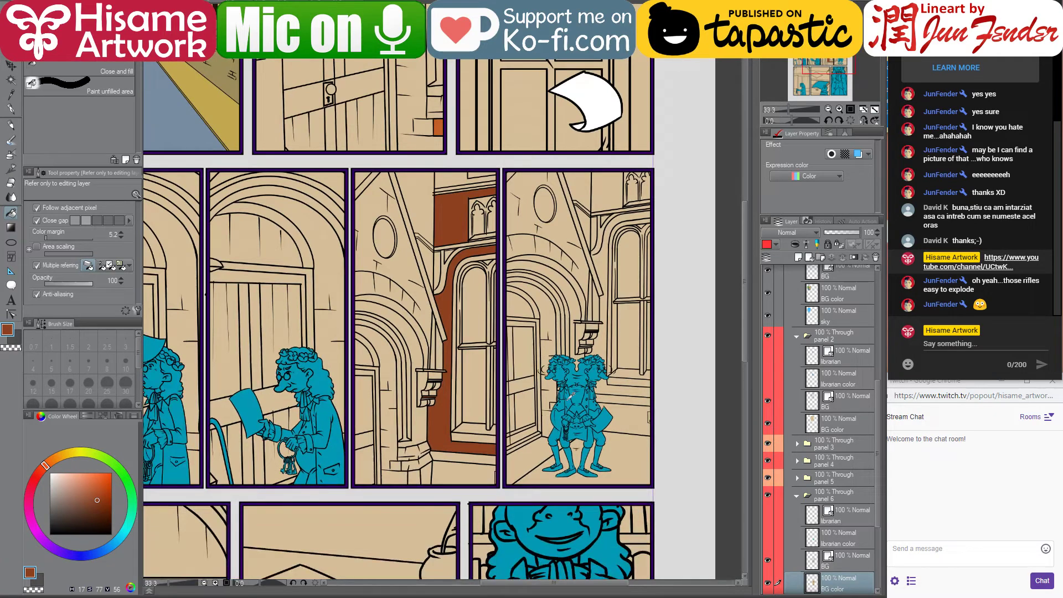
{"action": "left_click_drag", "start_coordinate": [452, 318], "coordinate": [548, 367]}
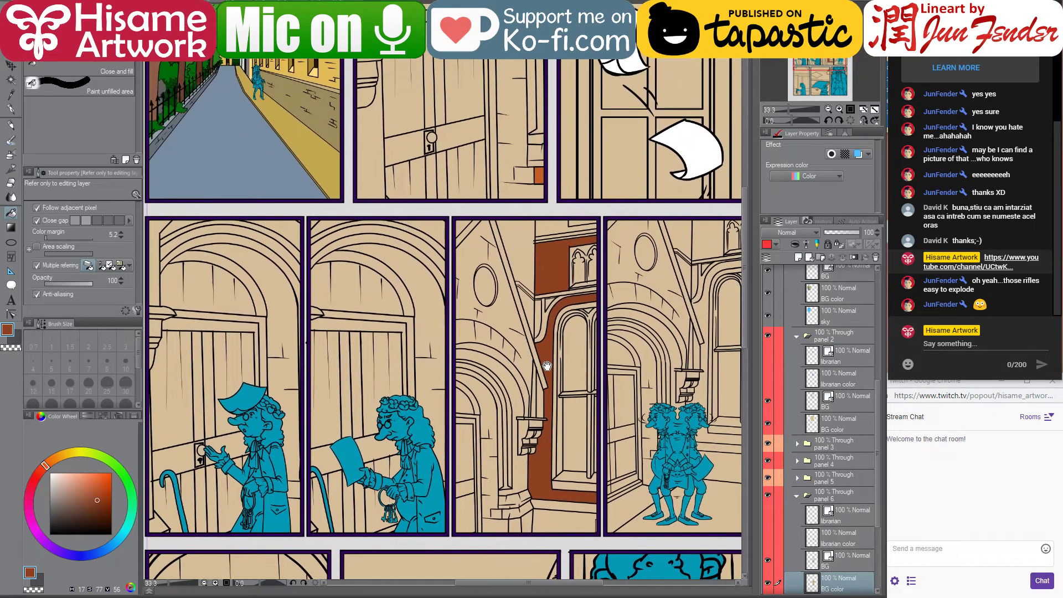
{"action": "left_click", "coordinate": [551, 224]}
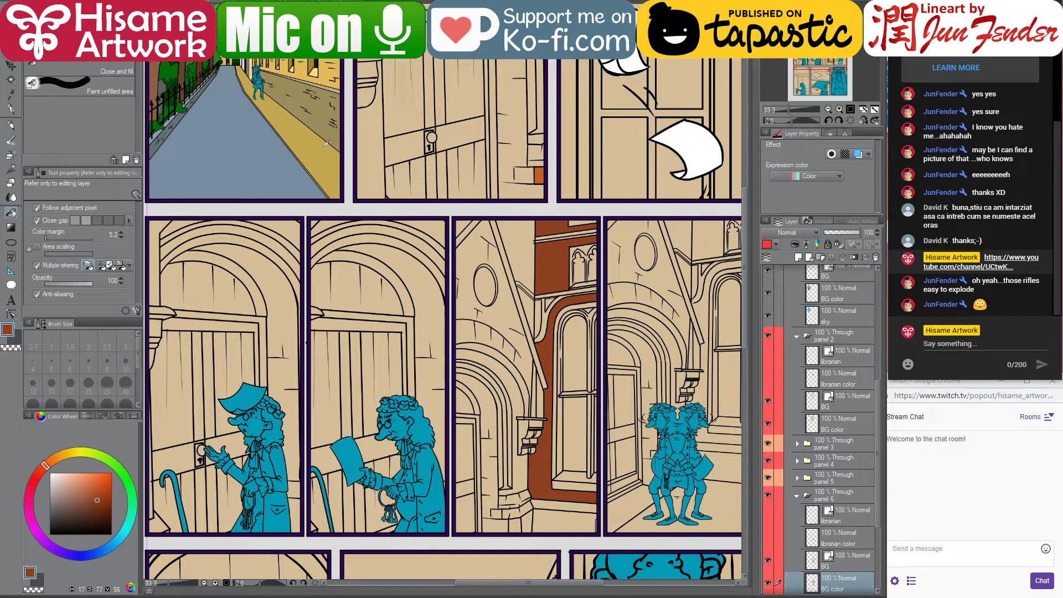
Sample the darker stone colour (H 46, S 41, V 61) from panel 1, fill panel 6's wall base, and compare with Street View
{"action": "left_click", "coordinate": [325, 113], "text": "alt"}
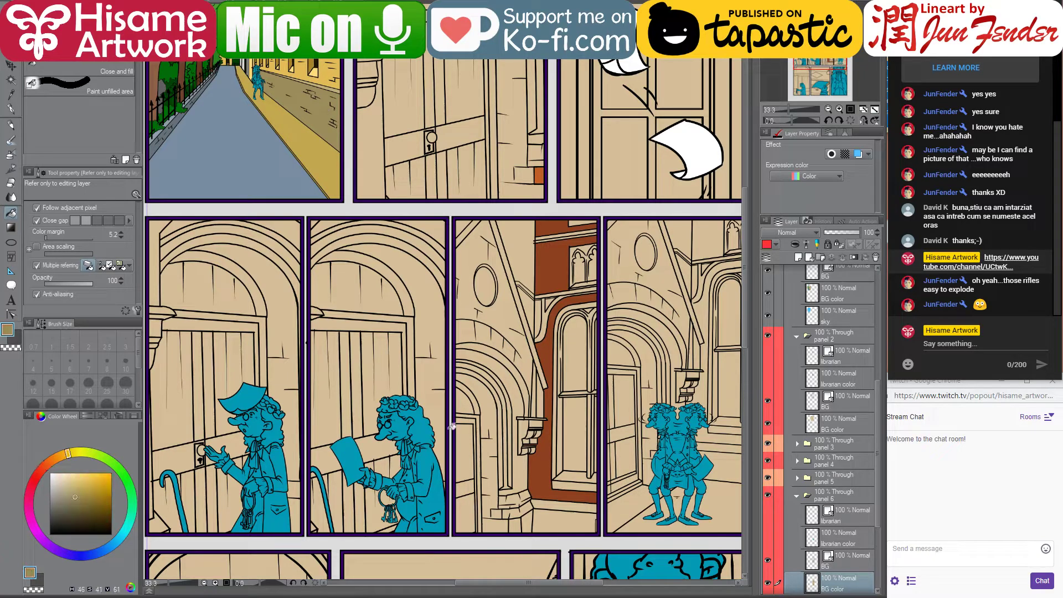
{"action": "left_click", "coordinate": [561, 518]}
{"action": "mouse_move", "coordinate": [642, 453]}
{"action": "left_mouse_down"}
{"action": "mouse_move", "coordinate": [551, 420]}
{"action": "mouse_move", "coordinate": [572, 441]}
{"action": "left_mouse_up"}
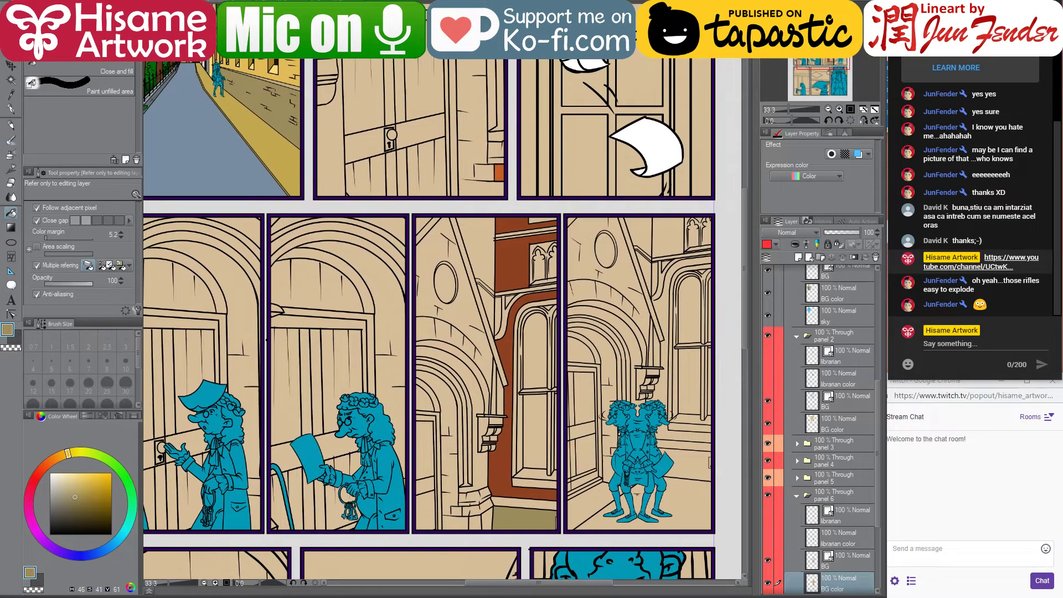
{"action": "key", "text": "alt+Tab"}
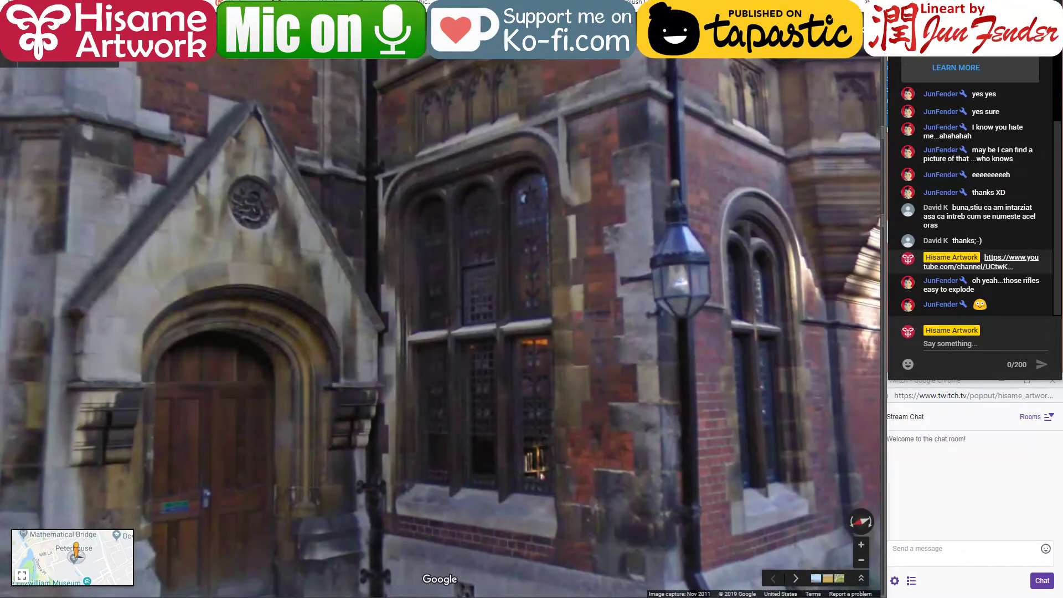
{"action": "key", "text": "alt+Tab"}
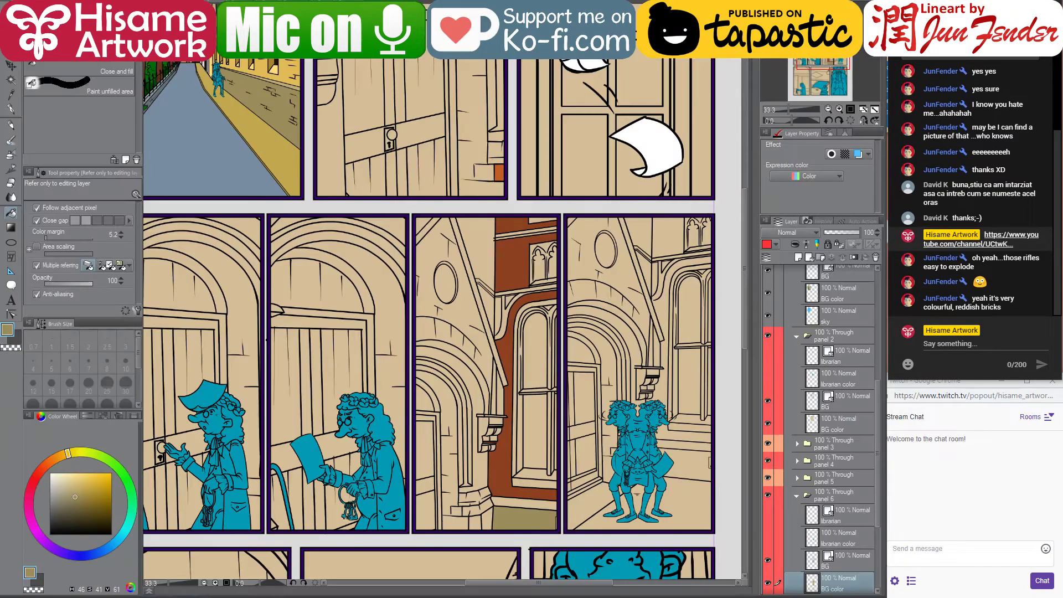
{"action": "key", "text": "alt+Tab"}
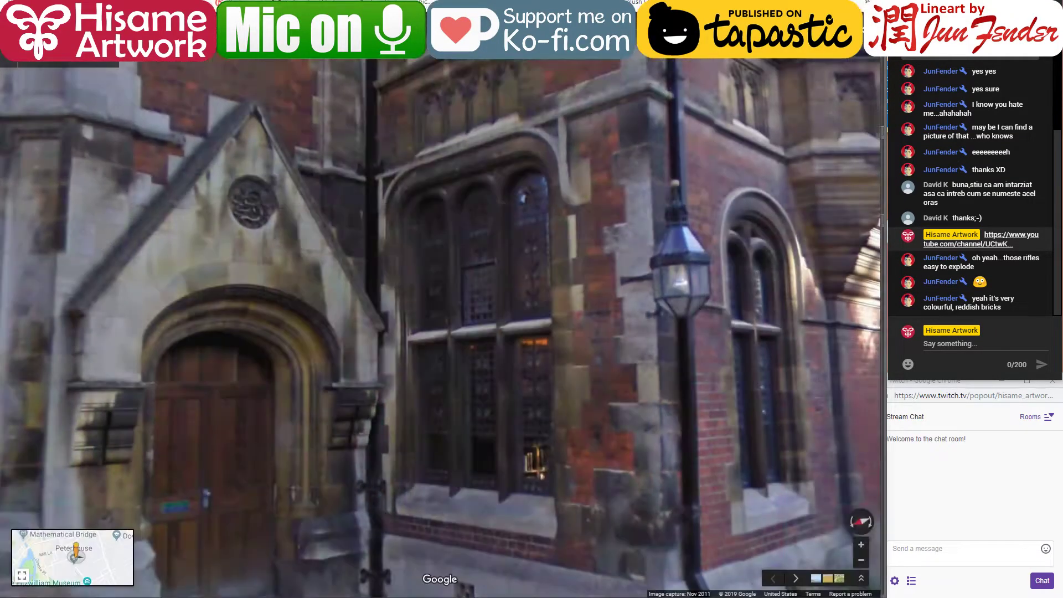
{"action": "key", "text": "alt+Tab"}
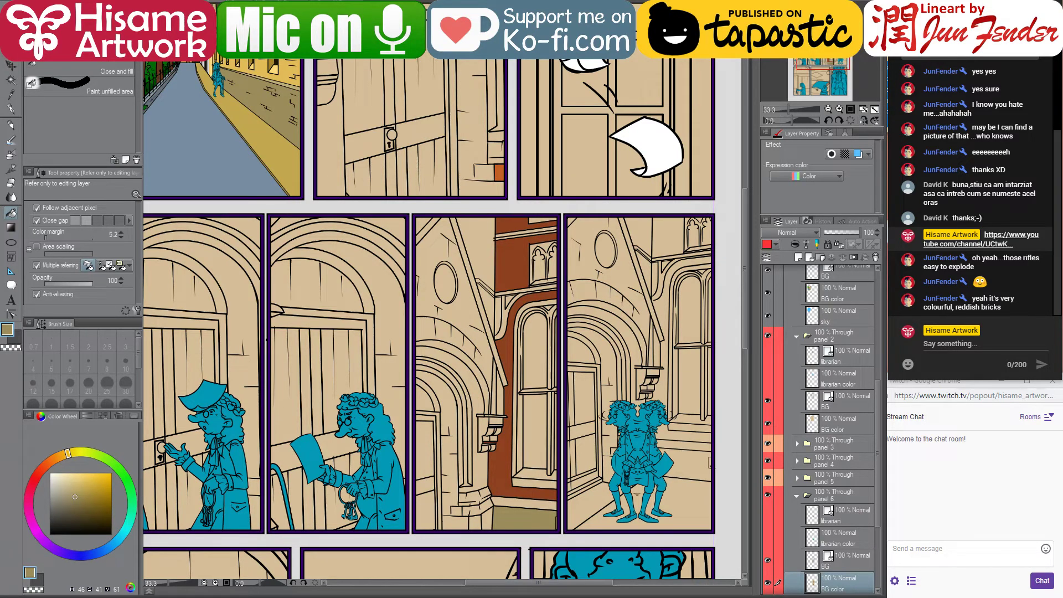
Sample the lighter stone colour (H 46, S 37, V 75) from panel 1, fill panel 6's ledge above the wall base, and check Street View
{"action": "left_click", "coordinate": [295, 82], "text": "alt"}
{"action": "left_click", "coordinate": [524, 502]}
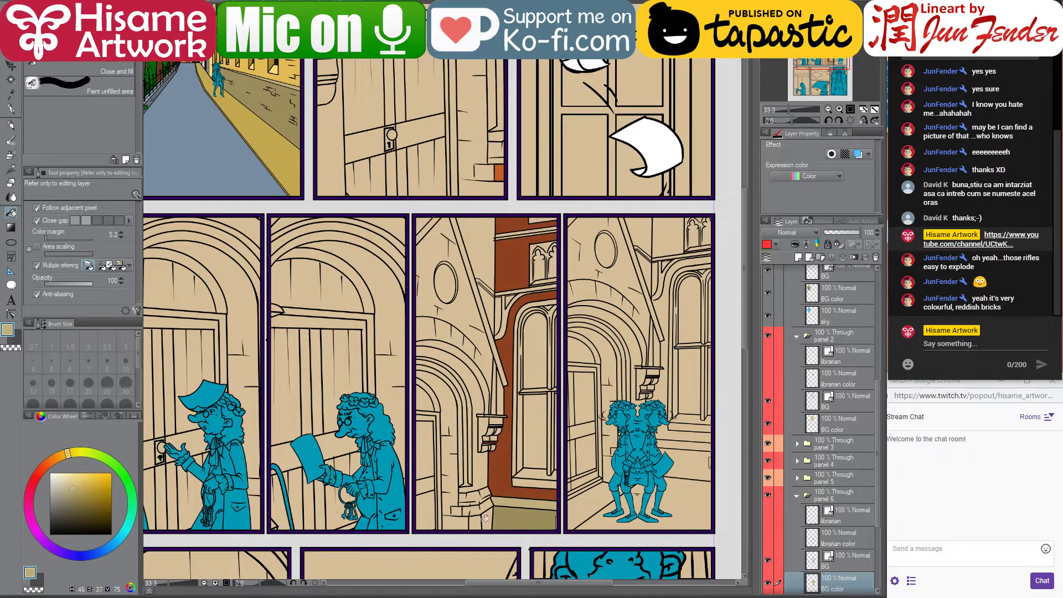
{"action": "mouse_move", "coordinate": [443, 595]}
{"action": "left_click", "coordinate": [377, 565]}
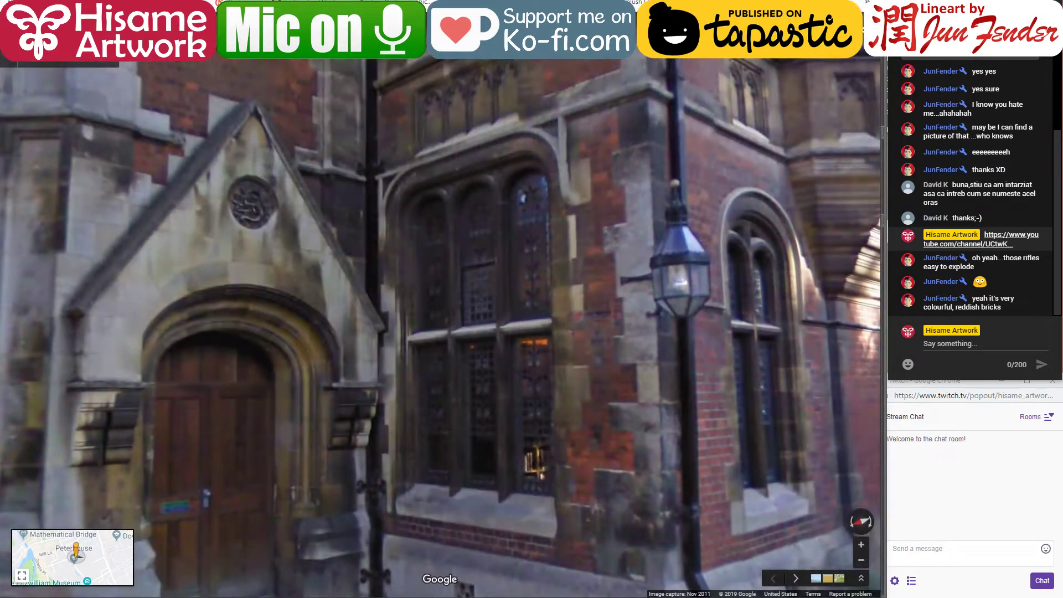
{"action": "key", "text": "alt+Tab"}
{"action": "scroll", "coordinate": [534, 491], "scroll_direction": "up", "scroll_amount": 3}
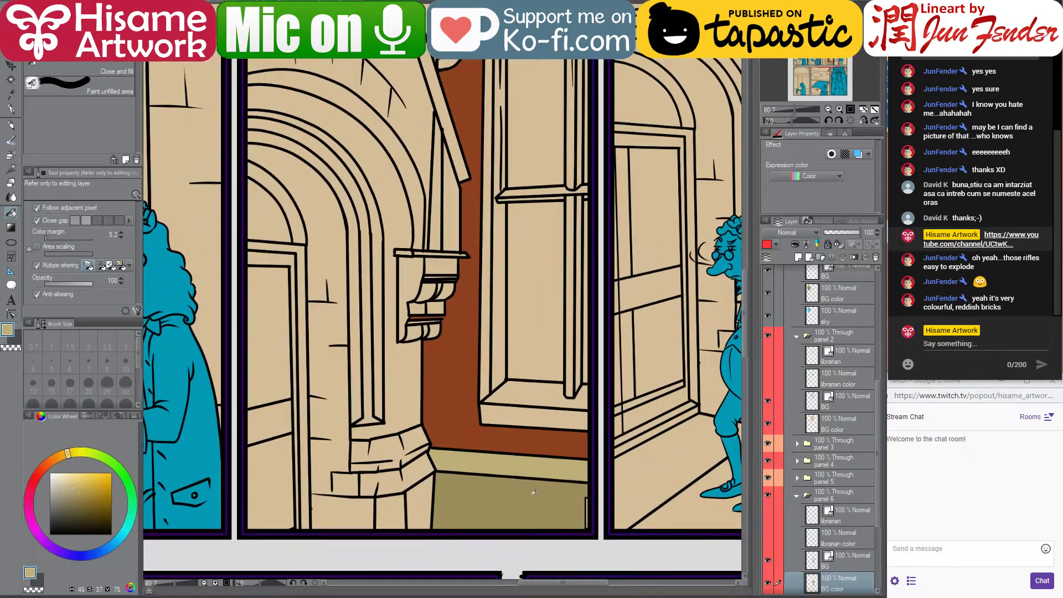
Shift the stone colours to a warmer hue, refill panel 6's ledge and wall base (H 39, S 41, V 61), and check Street View
{"action": "left_click", "coordinate": [62, 454]}
{"action": "left_click", "coordinate": [472, 501], "text": "alt"}
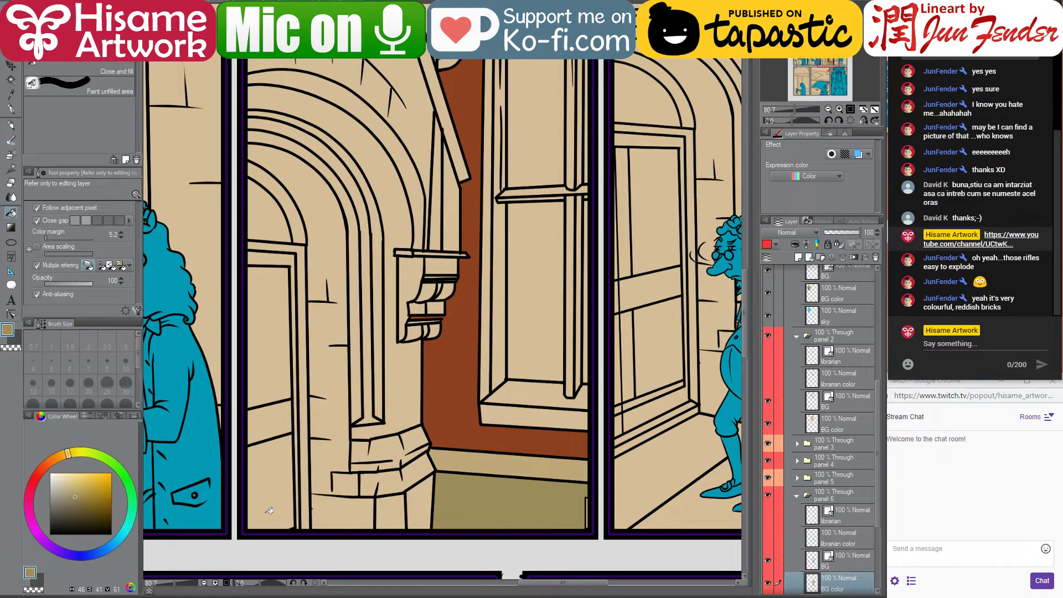
{"action": "left_click", "coordinate": [63, 457]}
{"action": "left_click_drag", "start_coordinate": [544, 425], "coordinate": [435, 392]}
{"action": "key", "text": "alt+Tab"}
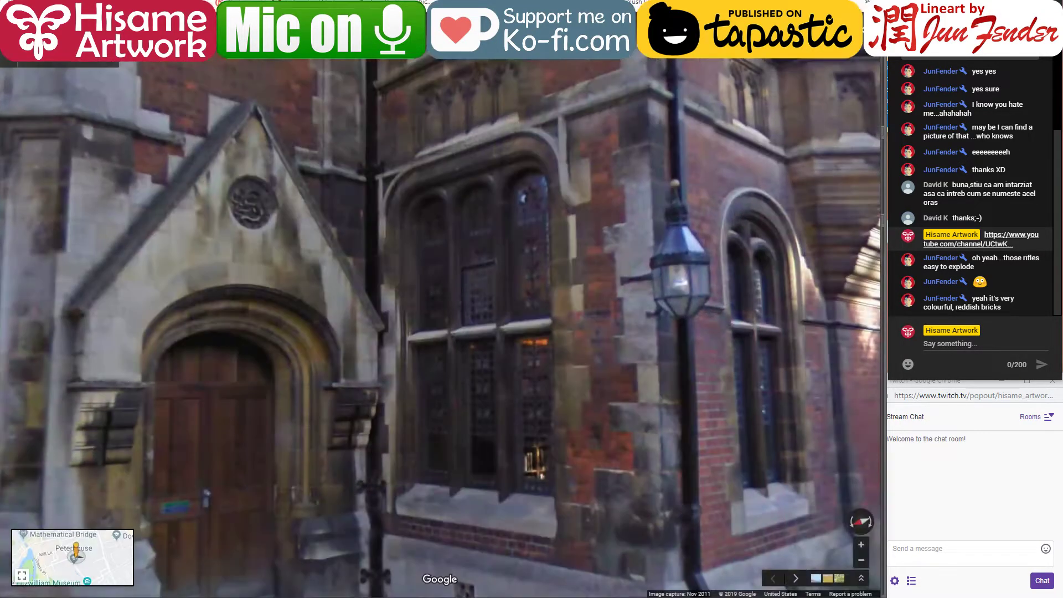
{"action": "key", "text": "alt+Tab"}
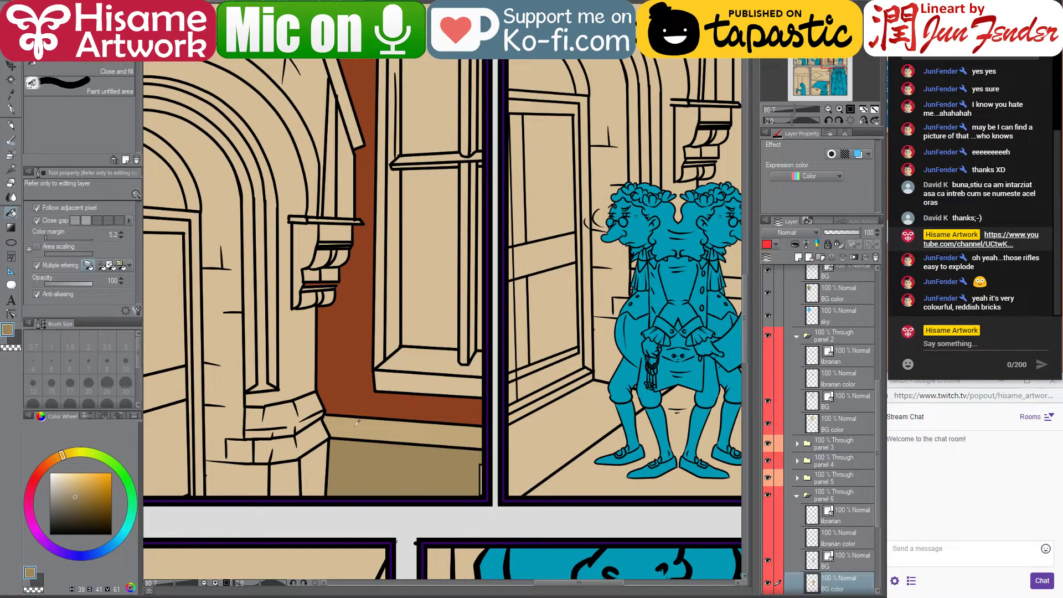
Refill panel 6's wall base with H 40, S 37, V 75 and the ledge above it with the lighter H 40, S 30, V 83
{"action": "left_click", "coordinate": [357, 422], "text": "alt"}
{"action": "left_click", "coordinate": [368, 462]}
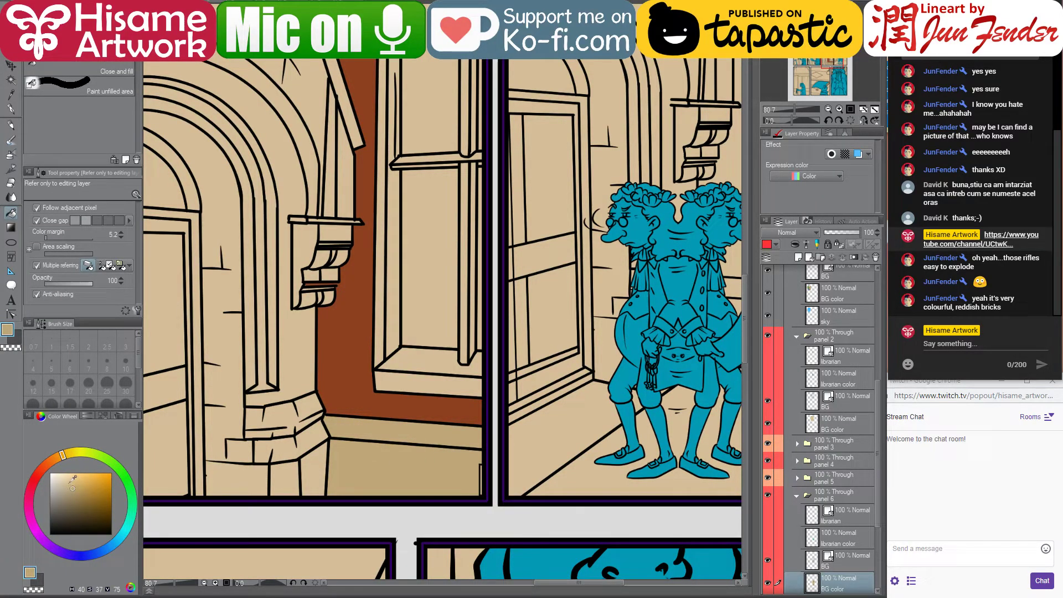
{"action": "left_click", "coordinate": [69, 483]}
{"action": "left_click", "coordinate": [367, 427]}
{"action": "left_click_drag", "start_coordinate": [477, 350], "coordinate": [564, 407]}
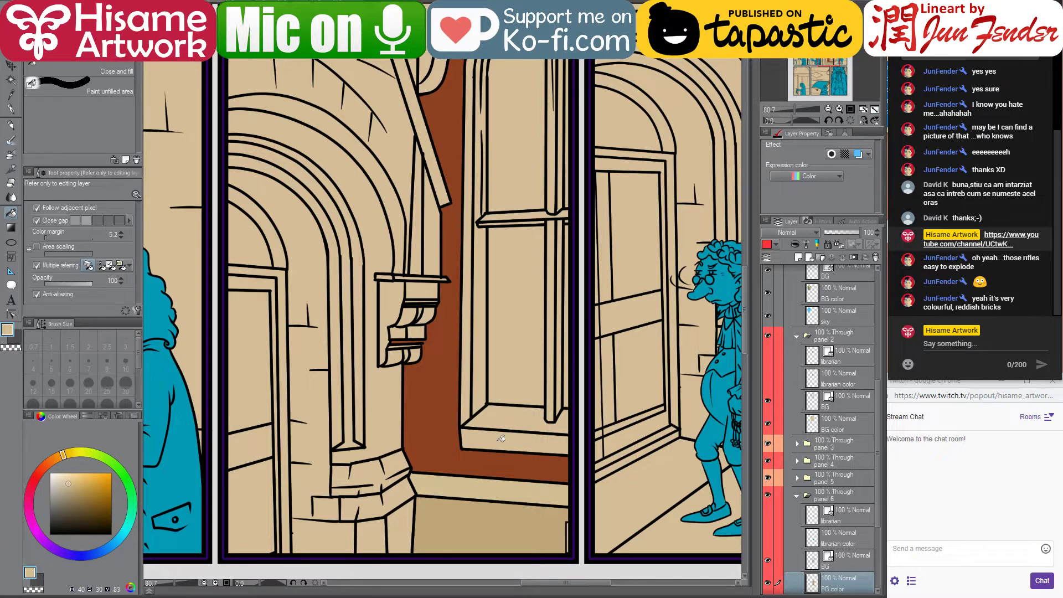
{"action": "left_click", "coordinate": [505, 475], "text": "alt"}
{"action": "left_click_drag", "start_coordinate": [531, 126], "coordinate": [461, 199]}
Examine the stonework of the arched window, porch and corner in Street View, turning the view to both sides of the facade
{"action": "key", "text": "alt+Tab"}
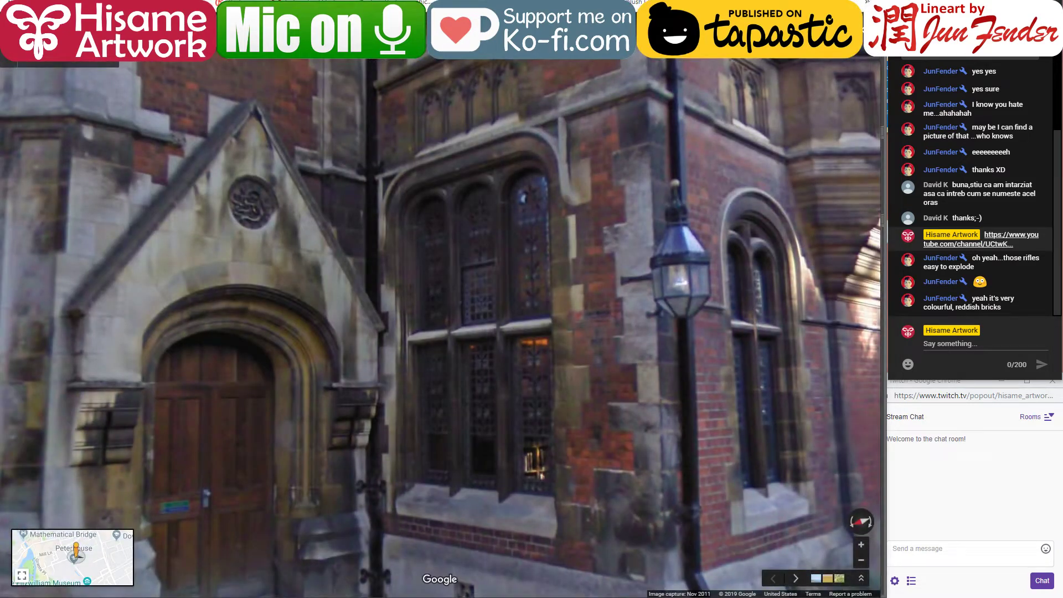
{"action": "key", "text": "alt+Tab"}
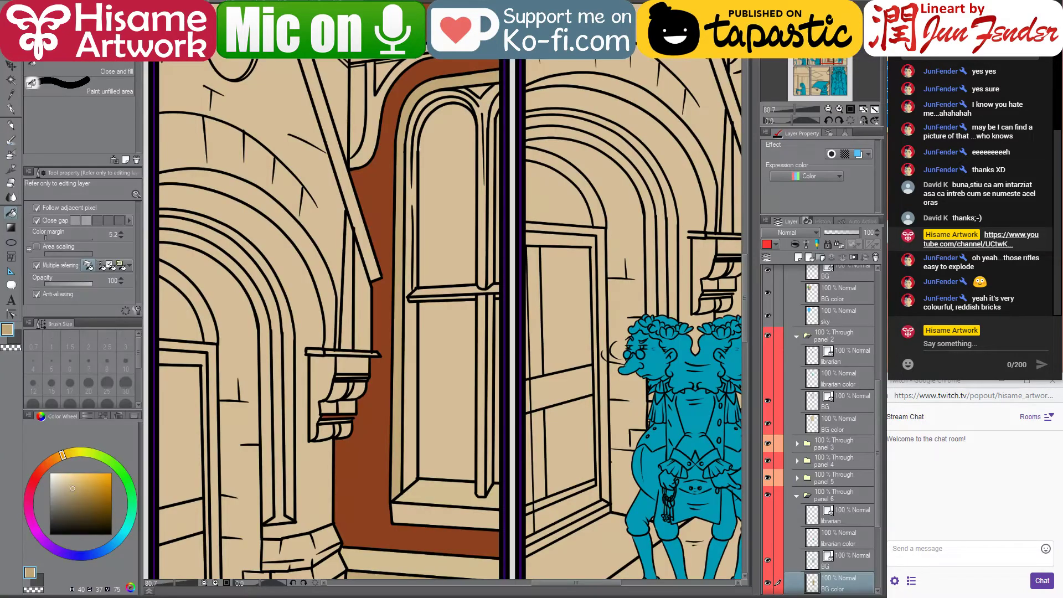
{"action": "key", "text": "alt+Tab"}
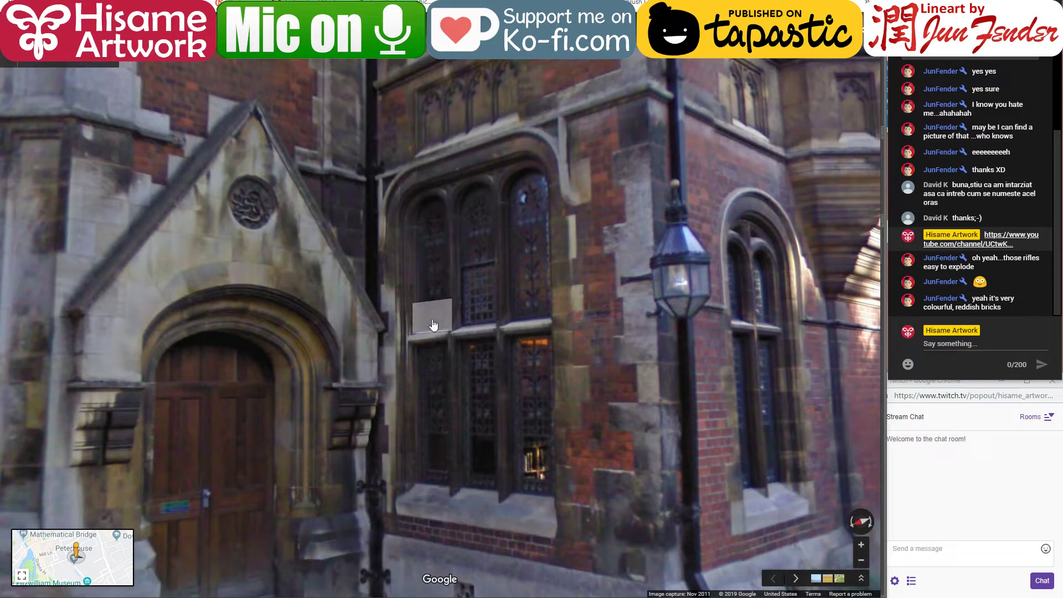
{"action": "left_click", "coordinate": [503, 340]}
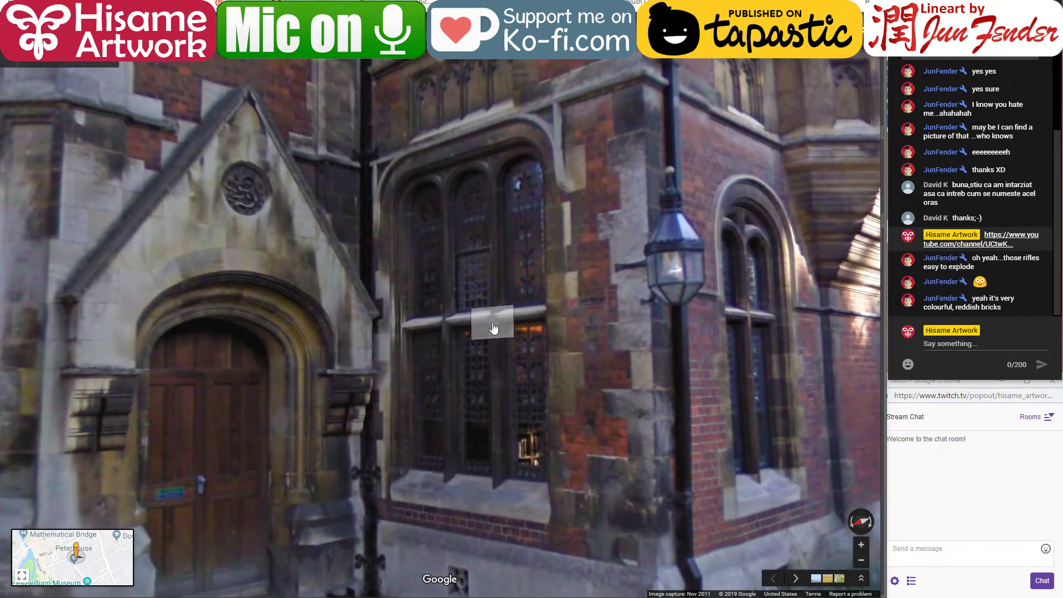
{"action": "left_click_drag", "start_coordinate": [493, 328], "coordinate": [749, 307]}
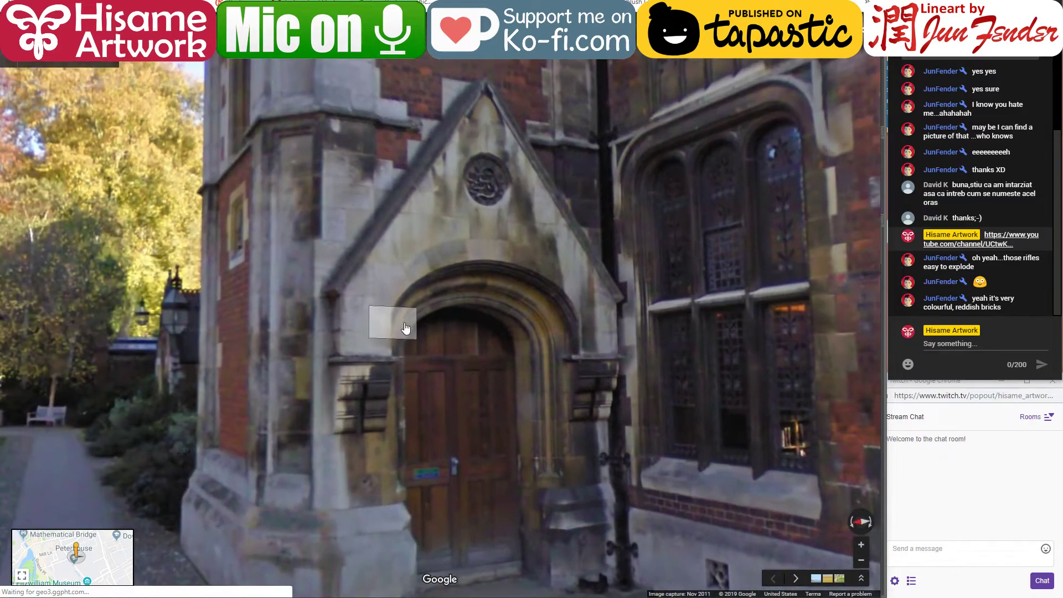
{"action": "left_click_drag", "start_coordinate": [393, 327], "coordinate": [175, 340]}
{"action": "left_click_drag", "start_coordinate": [480, 332], "coordinate": [401, 346]}
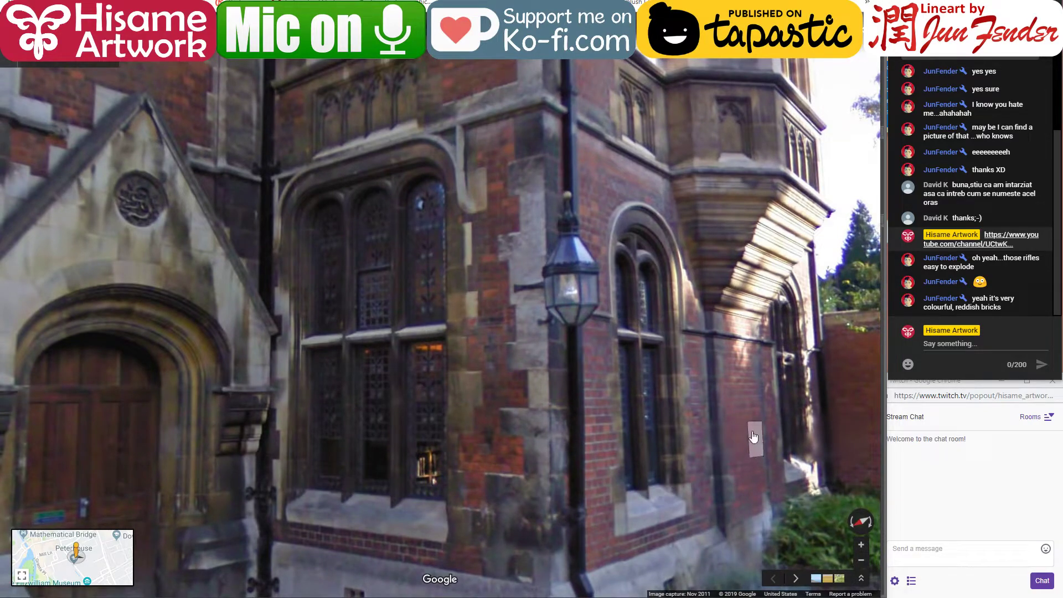
{"action": "left_click", "coordinate": [371, 587]}
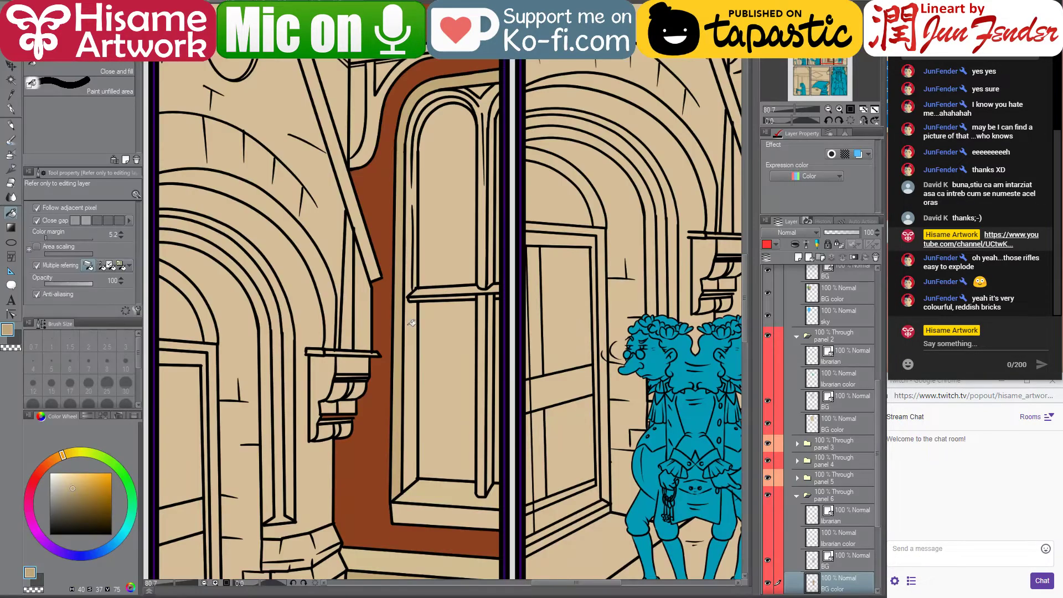
Fill the sill top and inner side of panel 6's arched window and the small gap in the wall base with H 40, S 37, V 75
{"action": "left_click_drag", "start_coordinate": [494, 281], "coordinate": [561, 291]}
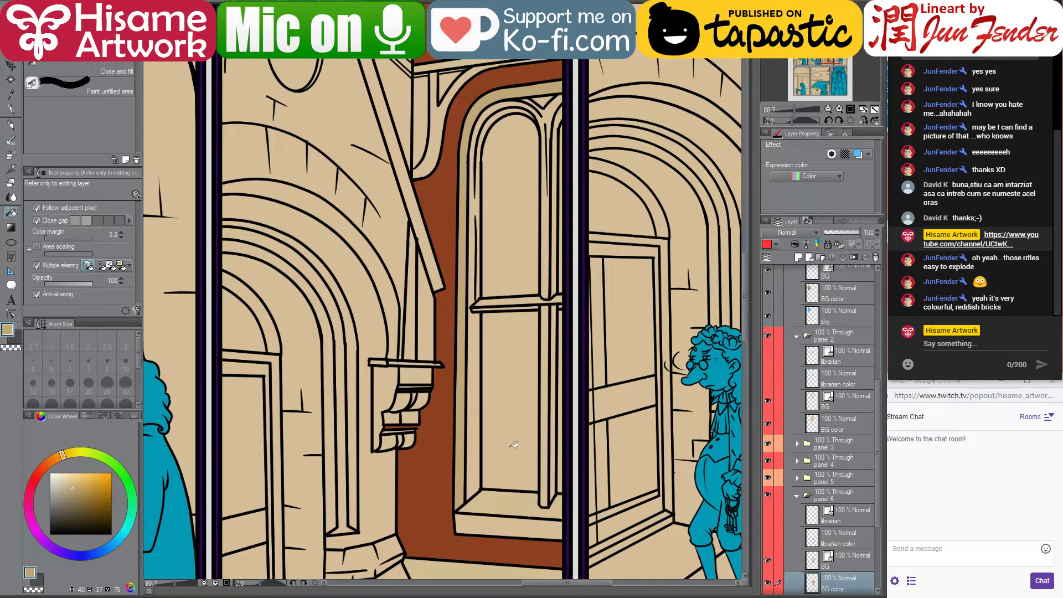
{"action": "left_click", "coordinate": [490, 492], "text": "alt"}
{"action": "left_click", "coordinate": [468, 480], "text": "alt"}
{"action": "left_click_drag", "start_coordinate": [556, 507], "coordinate": [548, 414]}
{"action": "left_click", "coordinate": [512, 433]}
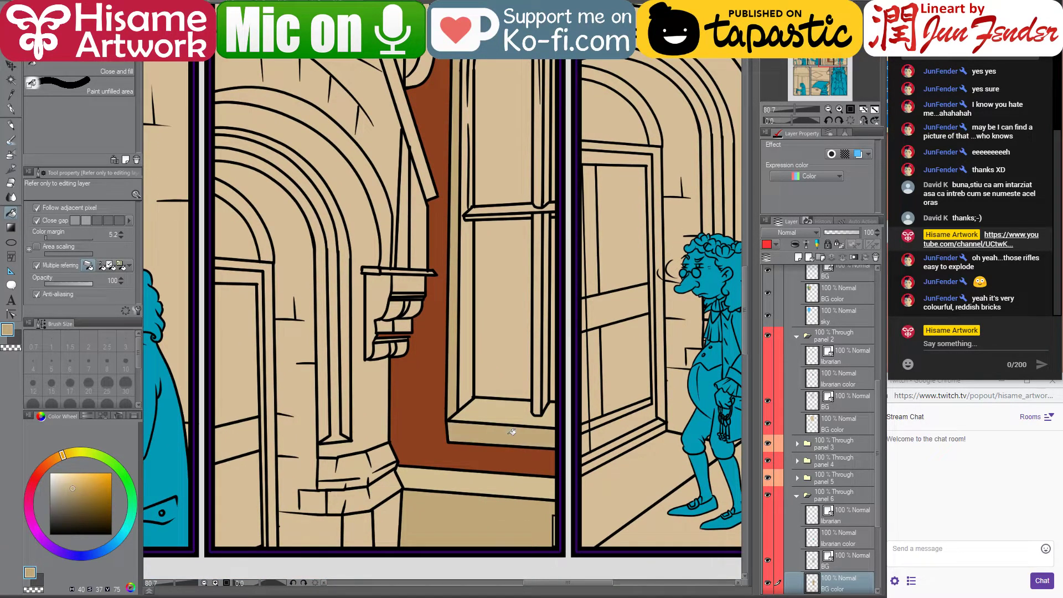
{"action": "left_click", "coordinate": [556, 520]}
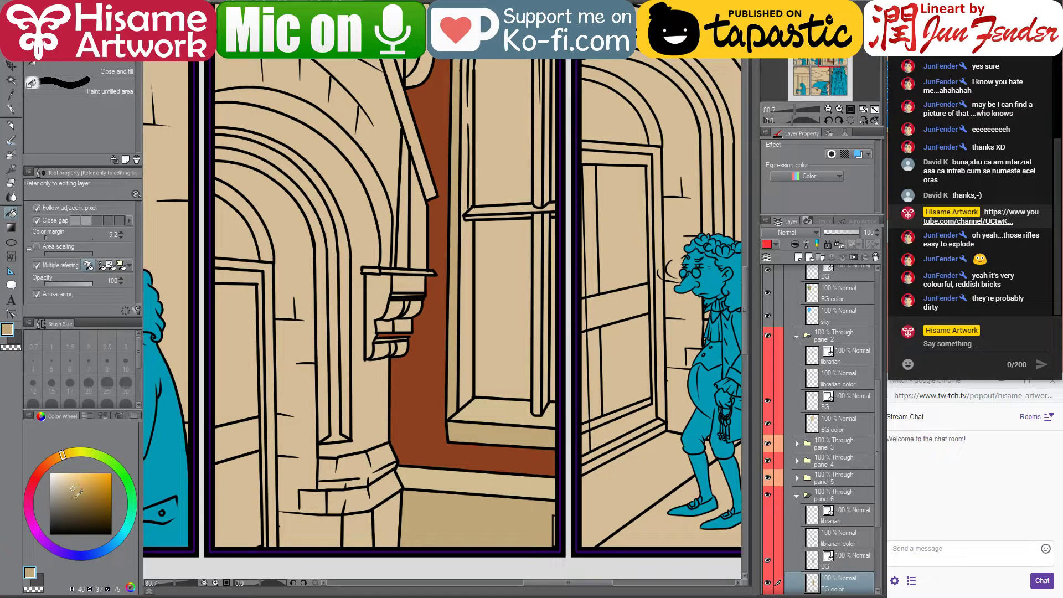
Darken the stone colour and fill the side reveal and arched moulding of panel 6's large window, using H 40, S 40, V 55 for the moulding
{"action": "left_click", "coordinate": [328, 427], "text": "alt"}
{"action": "left_click", "coordinate": [467, 359]}
{"action": "left_click_drag", "start_coordinate": [527, 311], "coordinate": [475, 408]}
{"action": "left_click", "coordinate": [432, 183]}
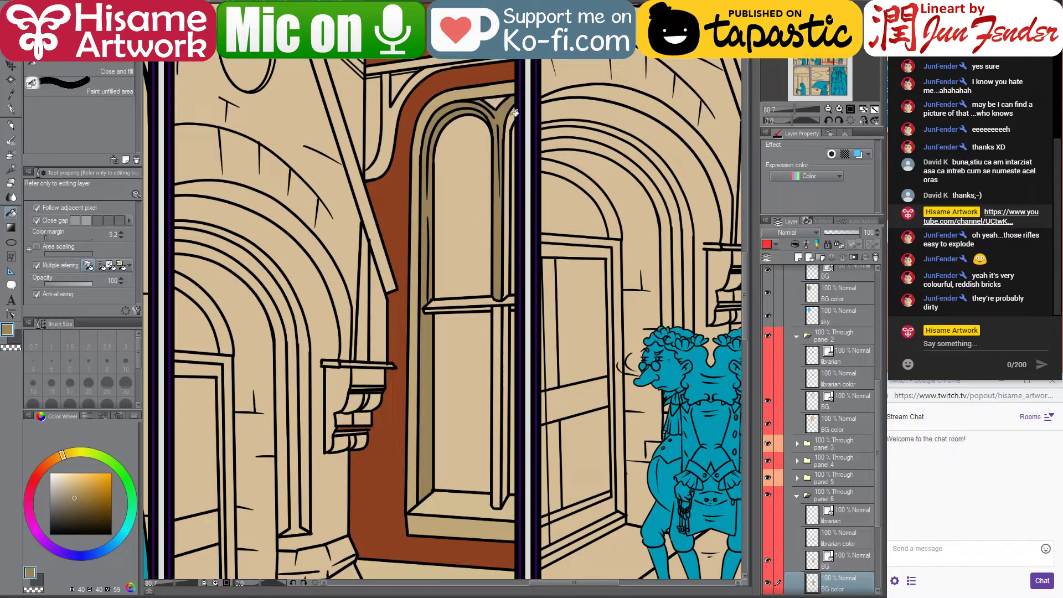
Darken the drawing colour to H 40, S 46, V 53 and fill the central mullion and crossbar of panel 6's arched window
{"action": "left_click", "coordinate": [77, 501]}
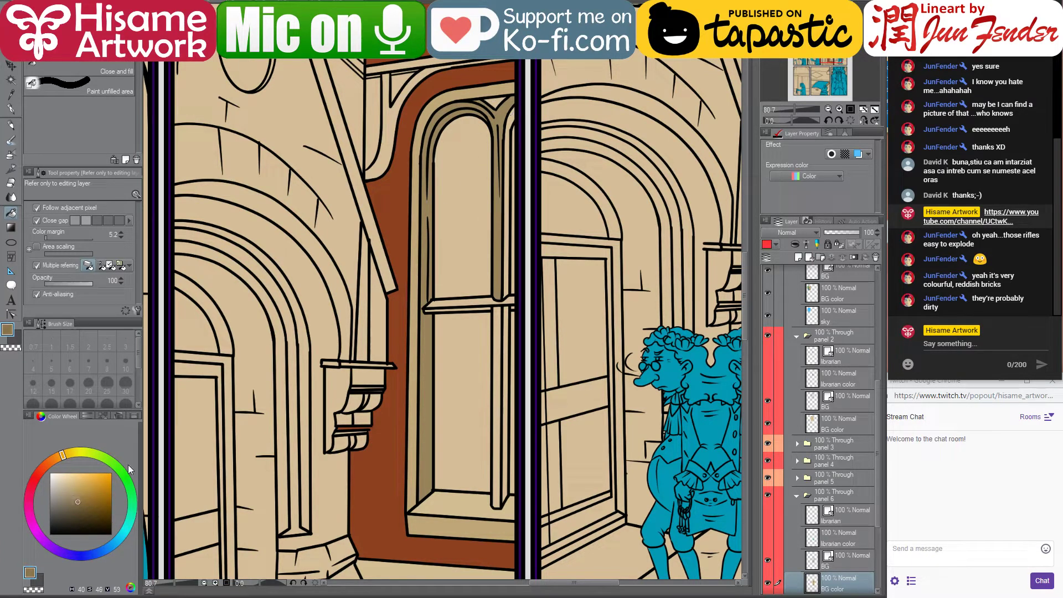
{"action": "left_click", "coordinate": [510, 220]}
{"action": "left_click", "coordinate": [511, 336]}
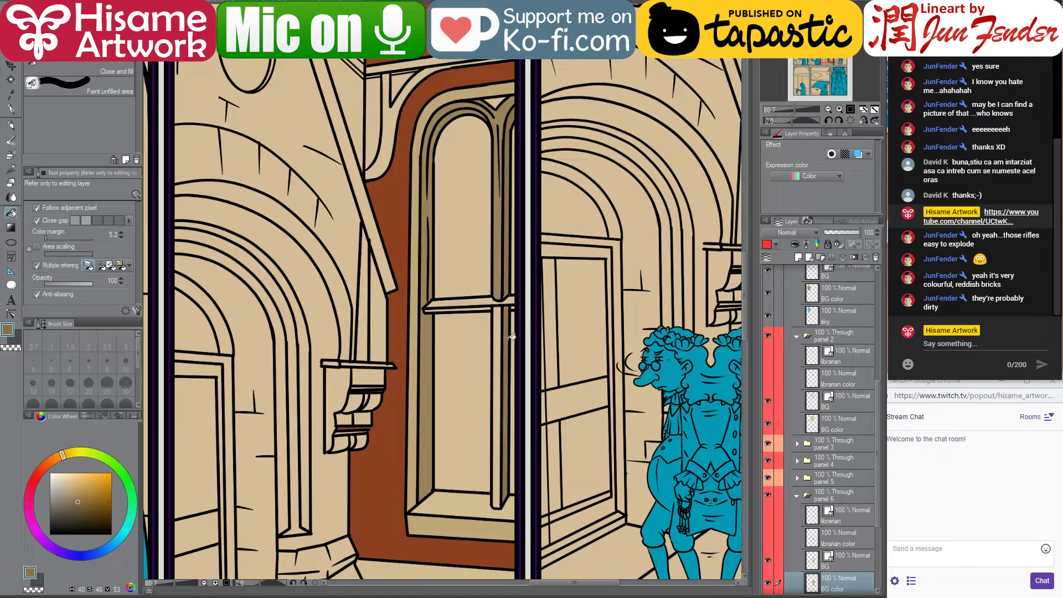
{"action": "left_click", "coordinate": [477, 307]}
Sample the window reveal's stone colour (H 39, S 40, V 60) and fill the crossbar's upper surface and its junction with the mullion
{"action": "left_click", "coordinate": [419, 355], "text": "alt"}
{"action": "left_click", "coordinate": [465, 303]}
{"action": "left_click", "coordinate": [501, 285], "text": "alt"}
{"action": "left_click", "coordinate": [498, 321]}
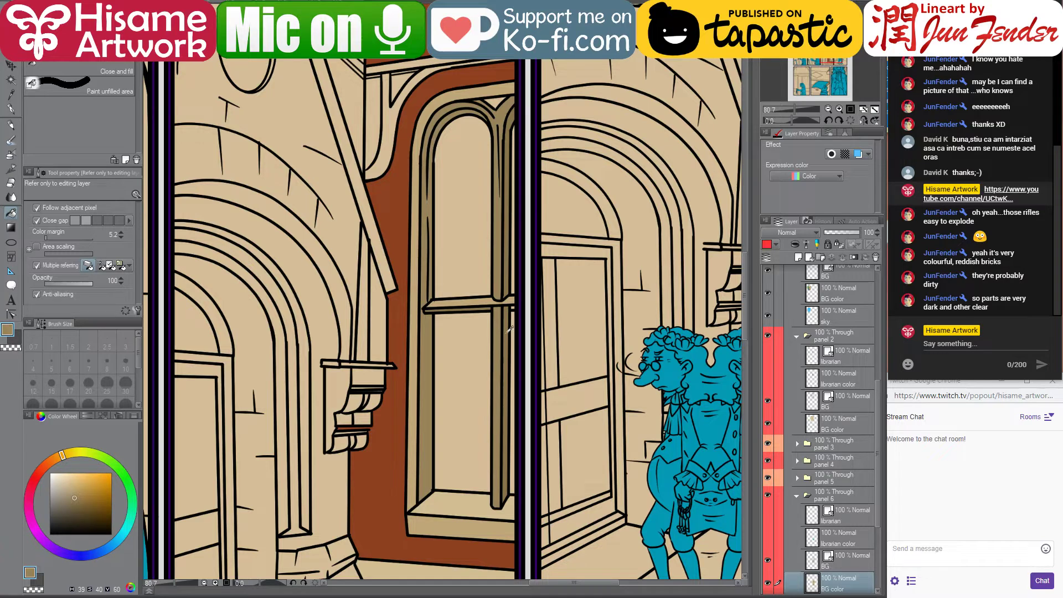
{"action": "left_click", "coordinate": [509, 331], "text": "alt"}
Darken the drawing colour to H 40, S 51, V 47 and fill the shaded parts of the arched window's mullion and crossbar
{"action": "left_click", "coordinate": [81, 506]}
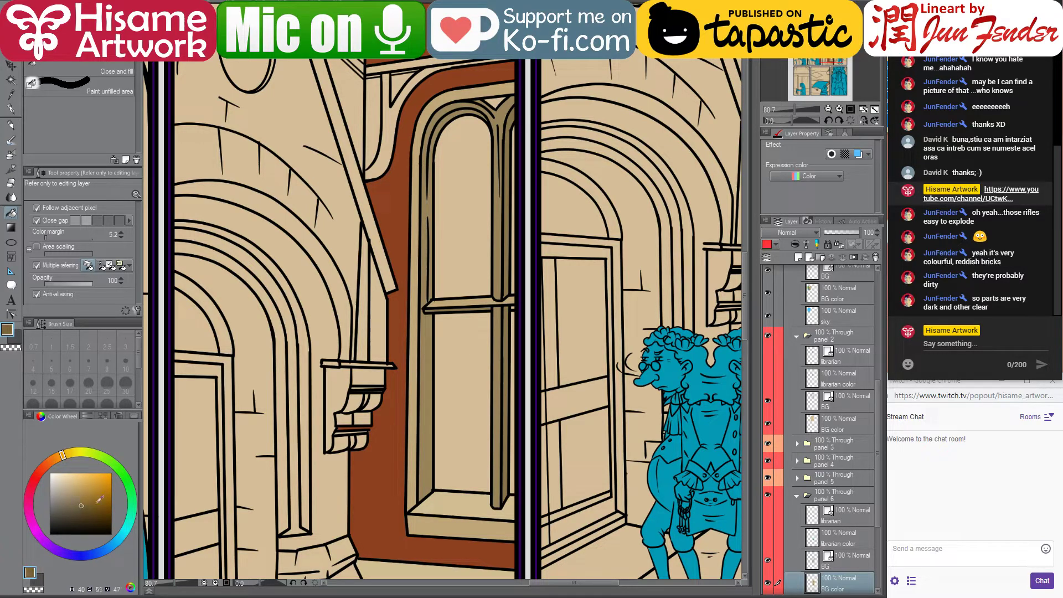
{"action": "left_click", "coordinate": [509, 320]}
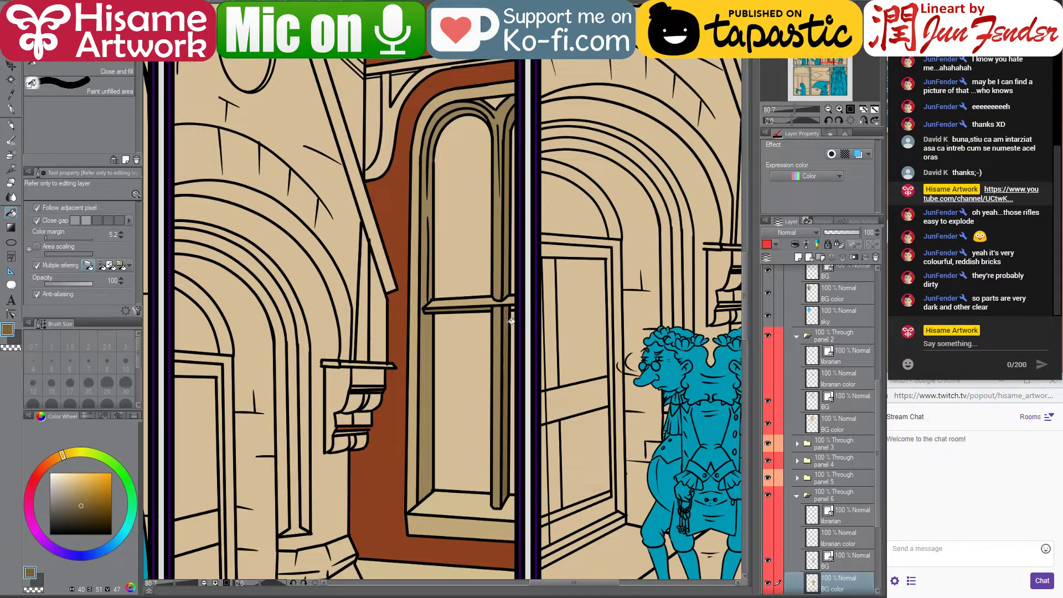
{"action": "left_click", "coordinate": [483, 295], "text": "alt"}
{"action": "left_click_drag", "start_coordinate": [523, 291], "coordinate": [486, 299]}
{"action": "left_click", "coordinate": [474, 345], "text": "alt"}
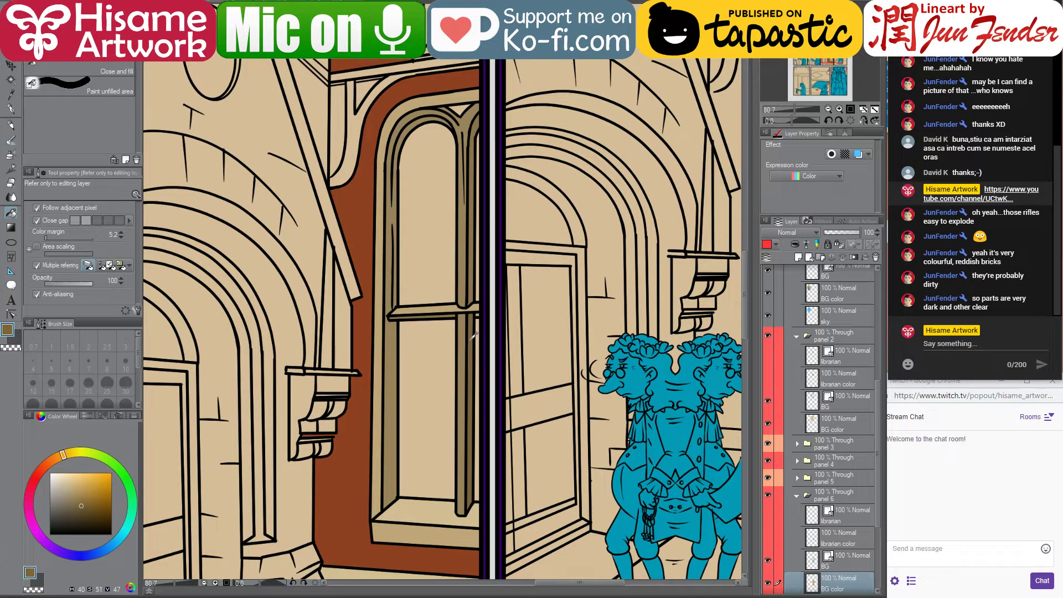
{"action": "left_click", "coordinate": [473, 283]}
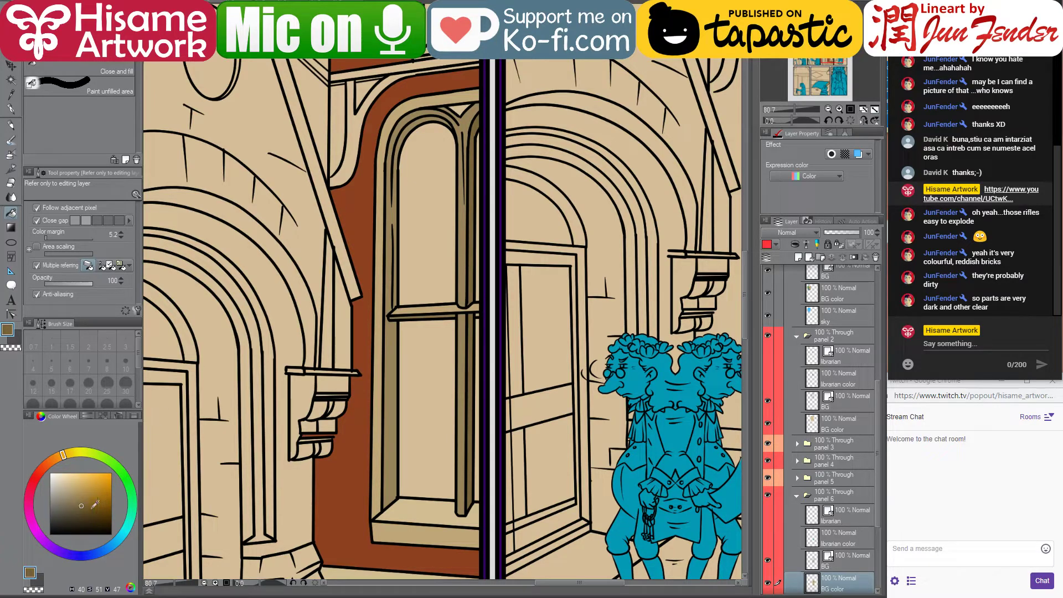
Darken the drawing colour to H 40, S 62, V 33, fill the gap between the window's arch heads, and compare with Street View
{"action": "left_click", "coordinate": [88, 514]}
{"action": "left_click", "coordinate": [464, 106]}
{"action": "key", "text": "alt+Tab"}
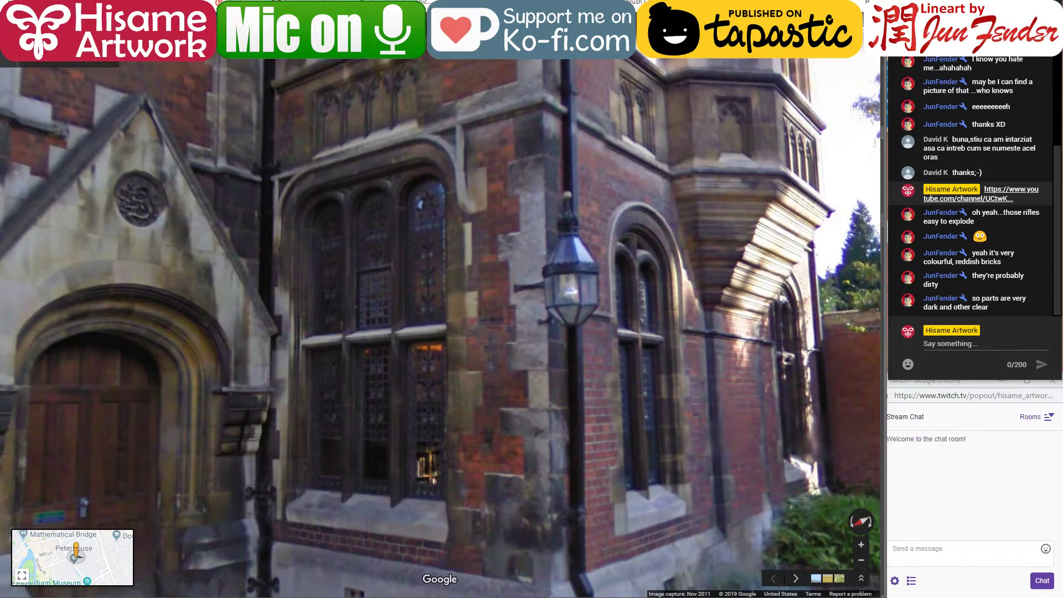
{"action": "key", "text": "alt+Tab"}
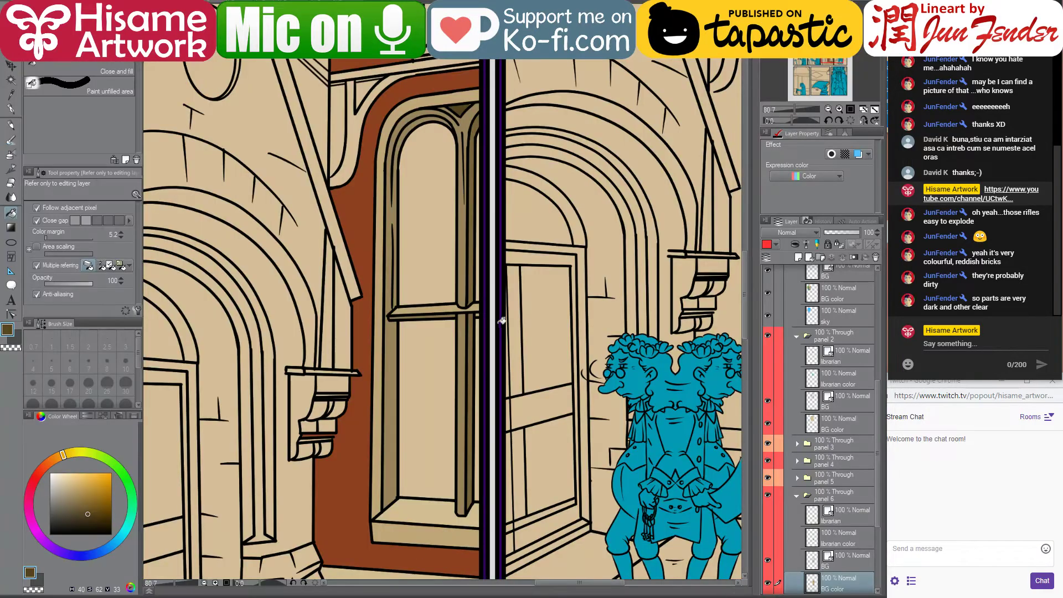
Darken the drawing colour to H 24, S 81, V 14 and fill the glass panes of panel 6's arched window
{"action": "left_click", "coordinate": [99, 526]}
{"action": "left_click", "coordinate": [49, 461]}
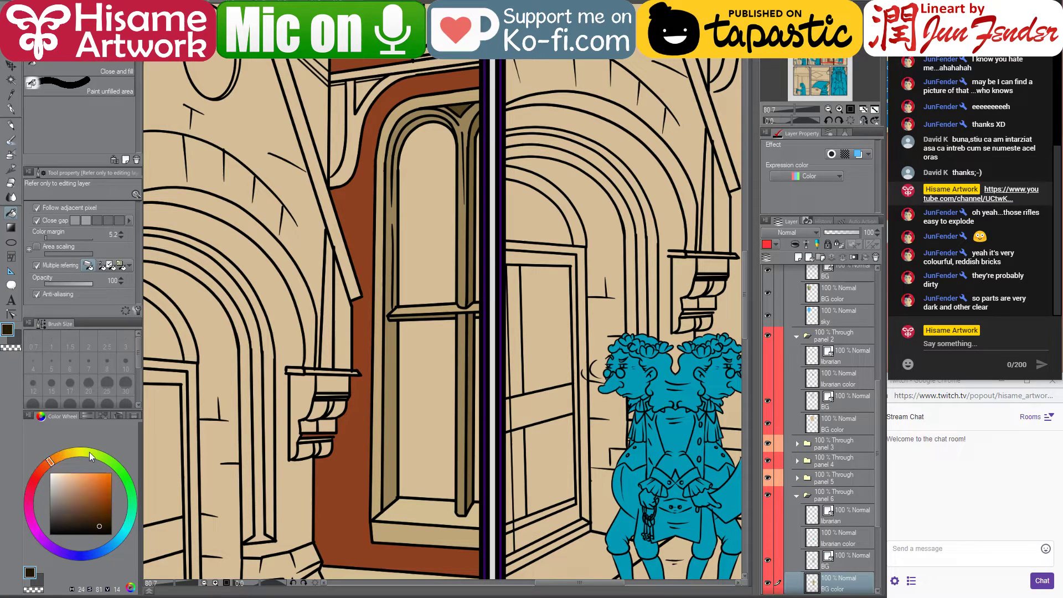
{"action": "left_click", "coordinate": [449, 410]}
{"action": "left_click", "coordinate": [435, 260]}
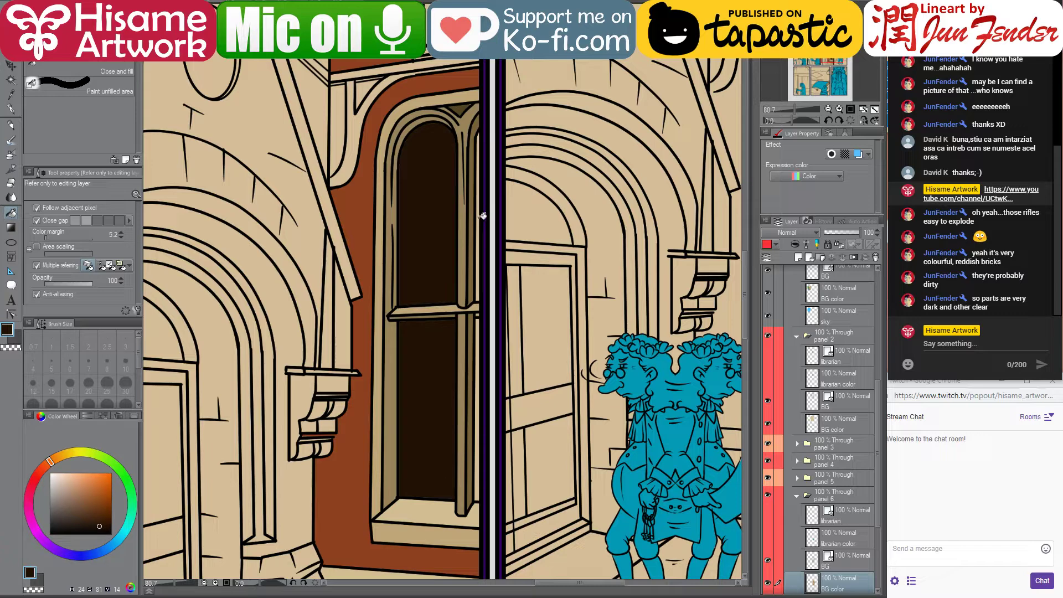
{"action": "scroll", "coordinate": [465, 407], "scroll_direction": "down", "scroll_amount": 1}
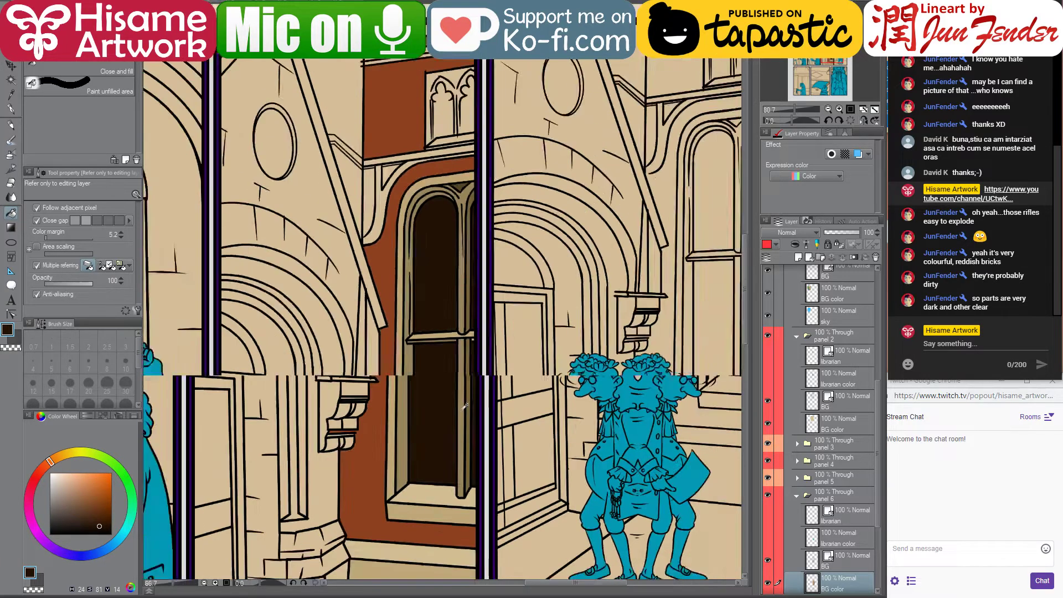
{"action": "scroll", "coordinate": [464, 407], "scroll_direction": "down", "scroll_amount": 2}
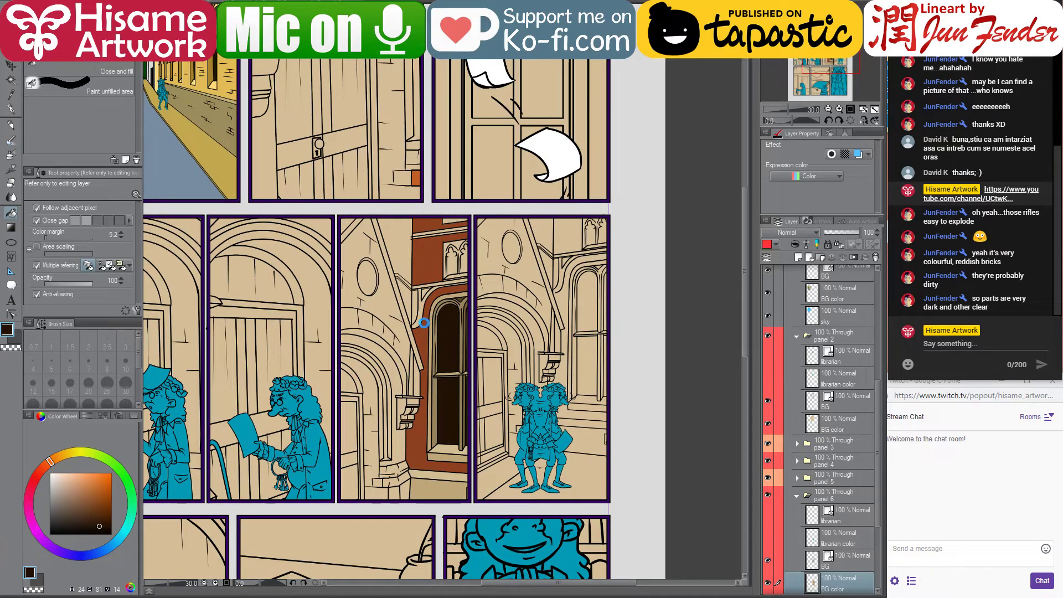
{"action": "scroll", "coordinate": [423, 294], "scroll_direction": "up", "scroll_amount": 2}
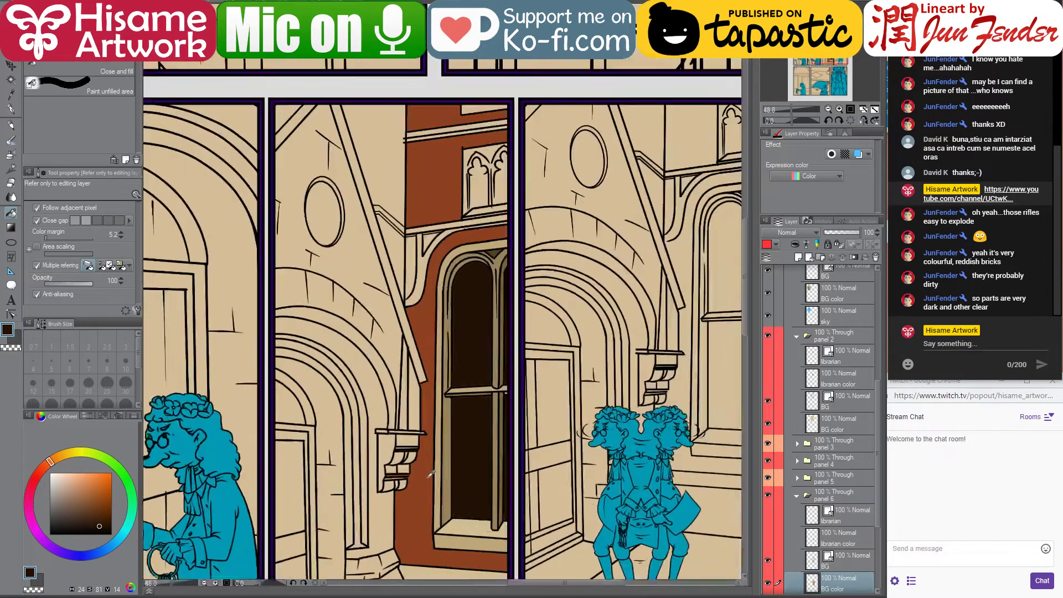
{"action": "scroll", "coordinate": [431, 474], "scroll_direction": "up", "scroll_amount": 1}
Sample the window surround's stone colour (H 40, S 37, V 75) and fill the arched window's sill and the curved bracket beside it
{"action": "left_click", "coordinate": [451, 270], "text": "alt"}
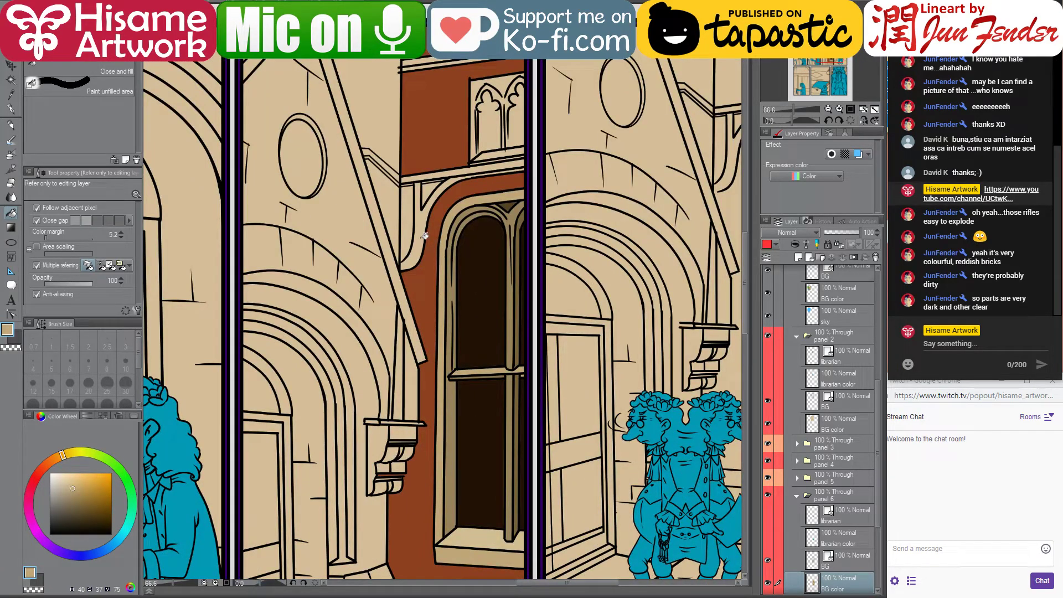
{"action": "left_click", "coordinate": [460, 530], "text": "alt"}
{"action": "left_click", "coordinate": [490, 535], "text": "alt"}
{"action": "left_click", "coordinate": [426, 213]}
Sample the window reveal's stone colour (H 39, S 40, V 60) and fill the recesses of the curved bracket under the string course
{"action": "left_click_drag", "start_coordinate": [464, 492], "coordinate": [489, 422]}
{"action": "left_click", "coordinate": [471, 390], "text": "alt"}
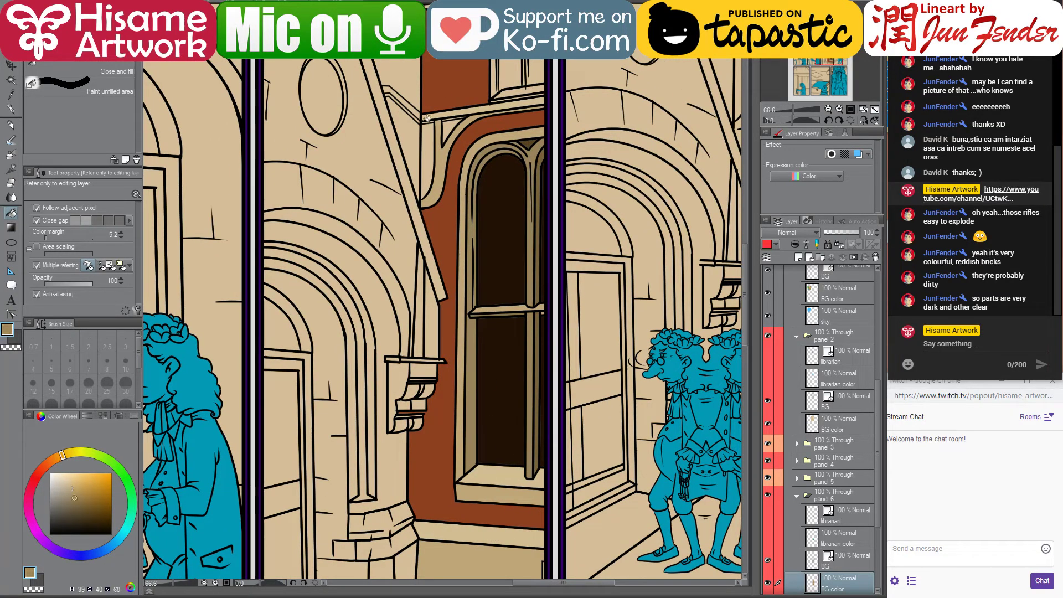
{"action": "left_click", "coordinate": [431, 138]}
{"action": "left_click_drag", "start_coordinate": [449, 140], "coordinate": [416, 166]}
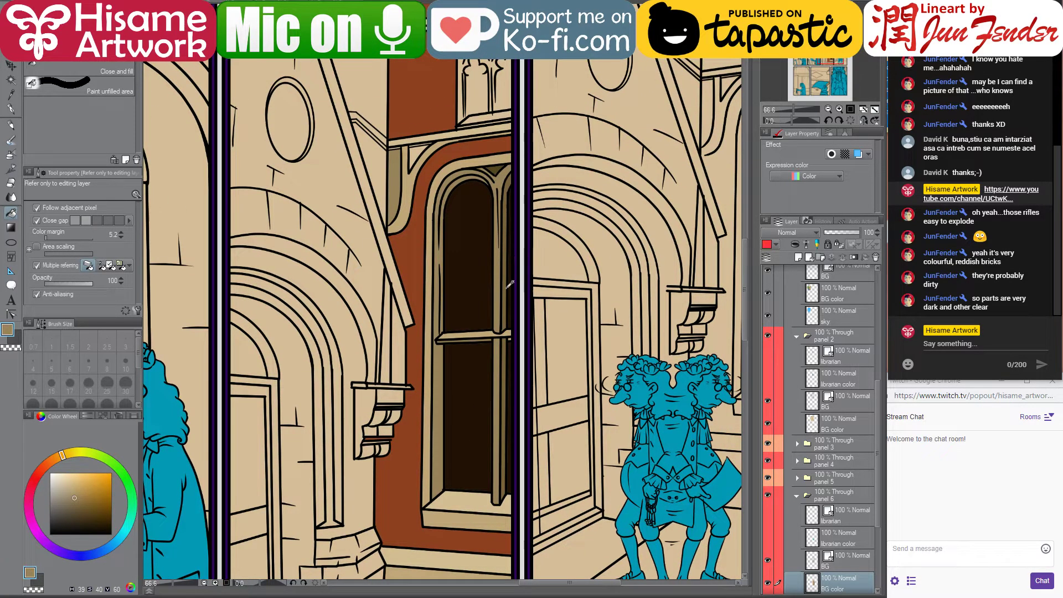
{"action": "left_click", "coordinate": [421, 151]}
Reduce the G-pen to size 12 and paint the unfilled edge beneath the string course in the recess colour (H 39, S 40, V 60)
{"action": "scroll", "coordinate": [451, 105], "scroll_direction": "up", "scroll_amount": 2}
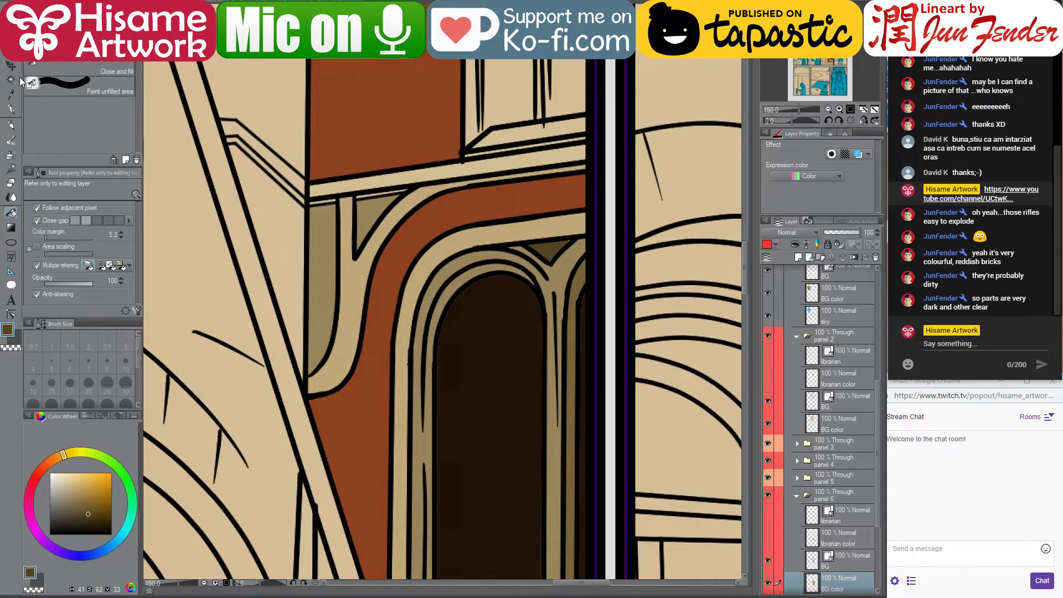
{"action": "left_click", "coordinate": [10, 110]}
{"action": "left_click", "coordinate": [475, 256], "text": "alt"}
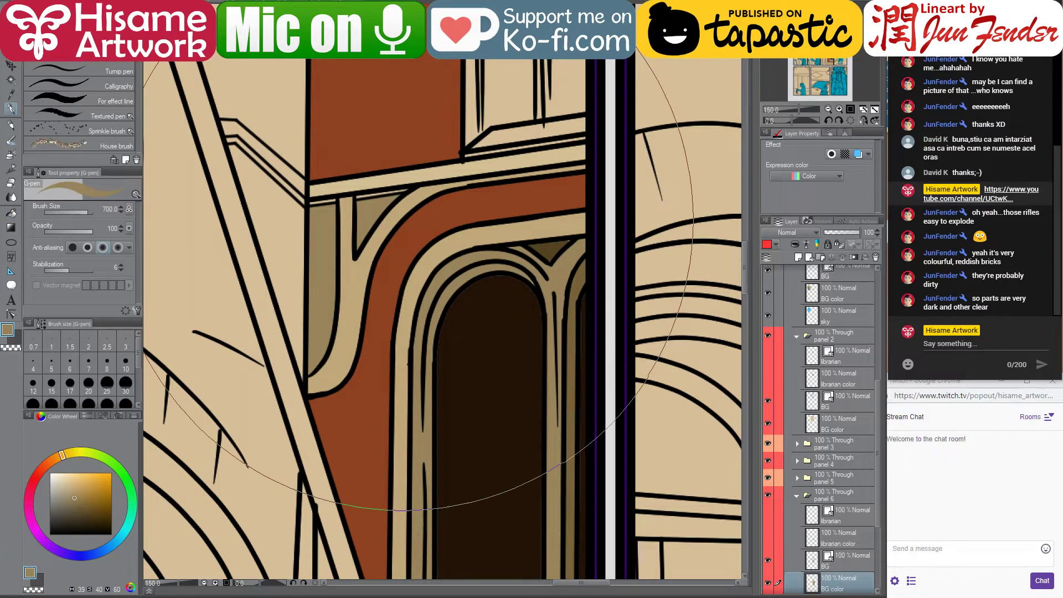
{"action": "key", "text": "["}
{"action": "key", "text": "["}
{"action": "key", "text": "["}
{"action": "key", "text": "["}
{"action": "key", "text": "["}
{"action": "key", "text": "["}
{"action": "key", "text": "["}
{"action": "key", "text": "["}
{"action": "key", "text": "["}
{"action": "key", "text": "["}
{"action": "key", "text": "["}
{"action": "key", "text": "["}
{"action": "key", "text": "["}
{"action": "key", "text": "["}
{"action": "key", "text": "["}
{"action": "key", "text": "["}
{"action": "key", "text": "["}
{"action": "key", "text": "["}
{"action": "key", "text": "["}
{"action": "key", "text": "["}
{"action": "key", "text": "["}
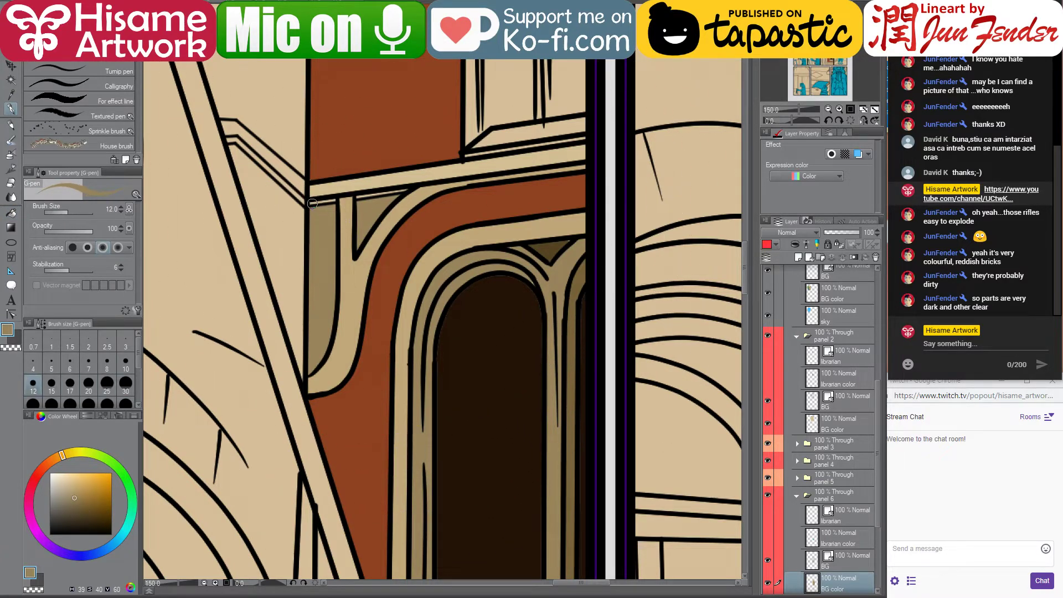
{"action": "left_click_drag", "start_coordinate": [313, 203], "coordinate": [412, 189]}
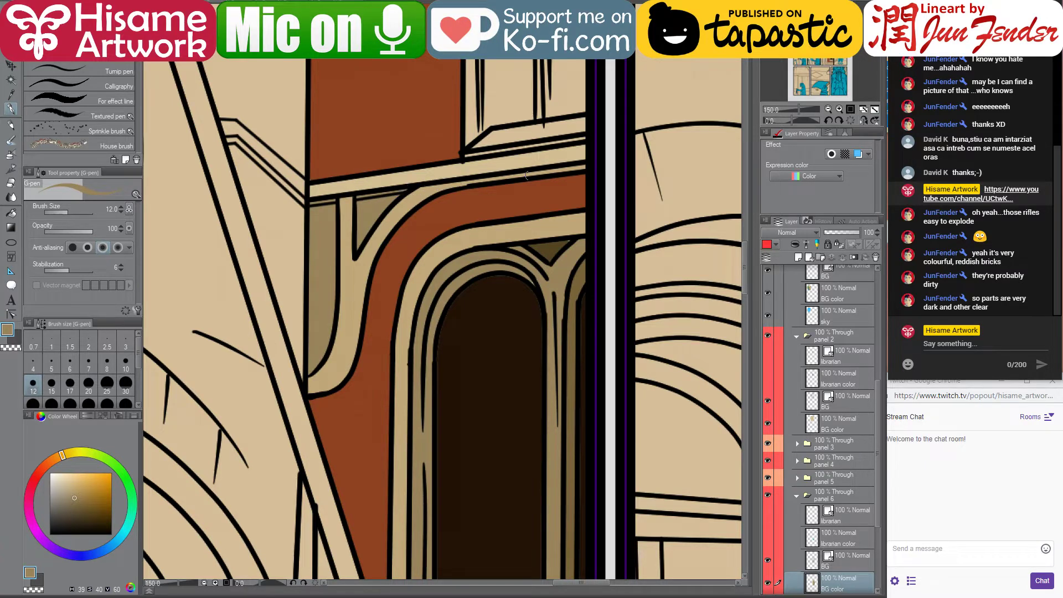
Sample the dark glass colour (H 26, S 82, V 13) and fill the remaining glass beyond the arched window's mullion
{"action": "left_click", "coordinate": [560, 243], "text": "alt"}
{"action": "key", "text": "g"}
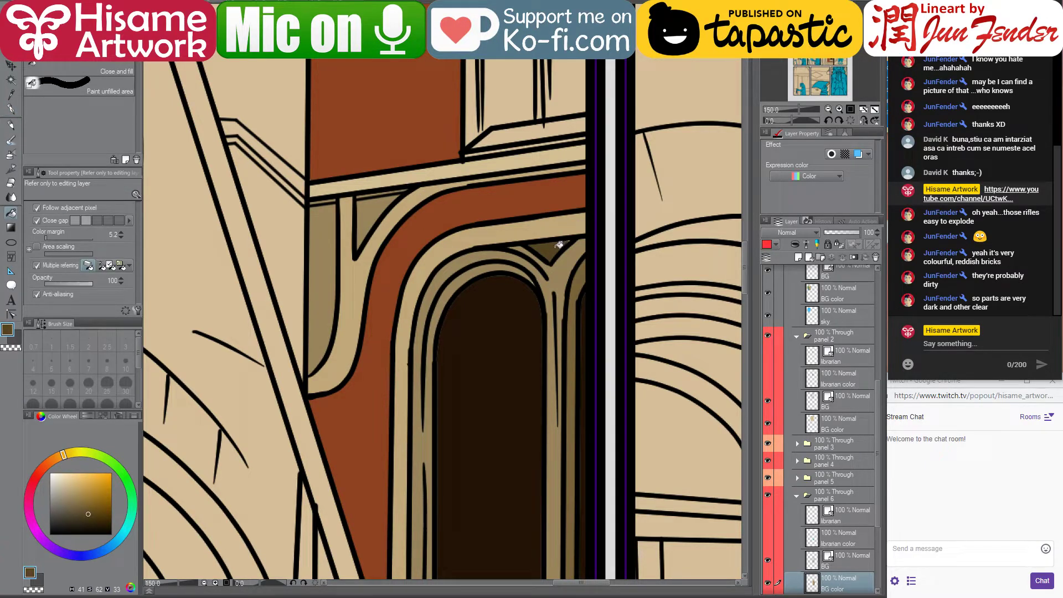
{"action": "left_click", "coordinate": [516, 315], "text": "alt"}
{"action": "left_click", "coordinate": [517, 320]}
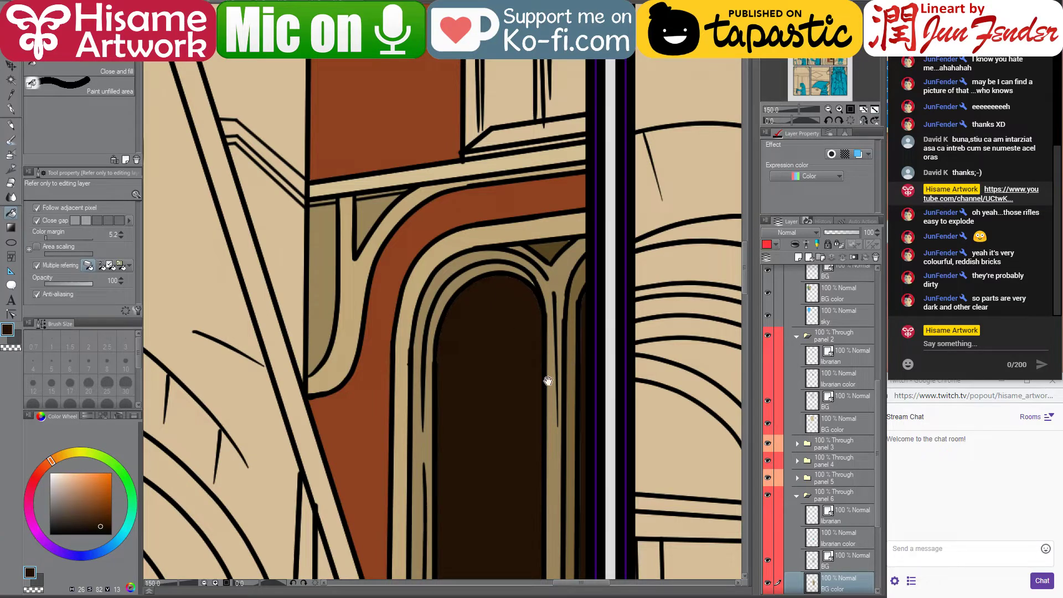
{"action": "left_click_drag", "start_coordinate": [548, 381], "coordinate": [441, 184]}
{"action": "left_click_drag", "start_coordinate": [500, 301], "coordinate": [579, 209]}
{"action": "left_click", "coordinate": [502, 335]}
{"action": "left_click", "coordinate": [562, 350]}
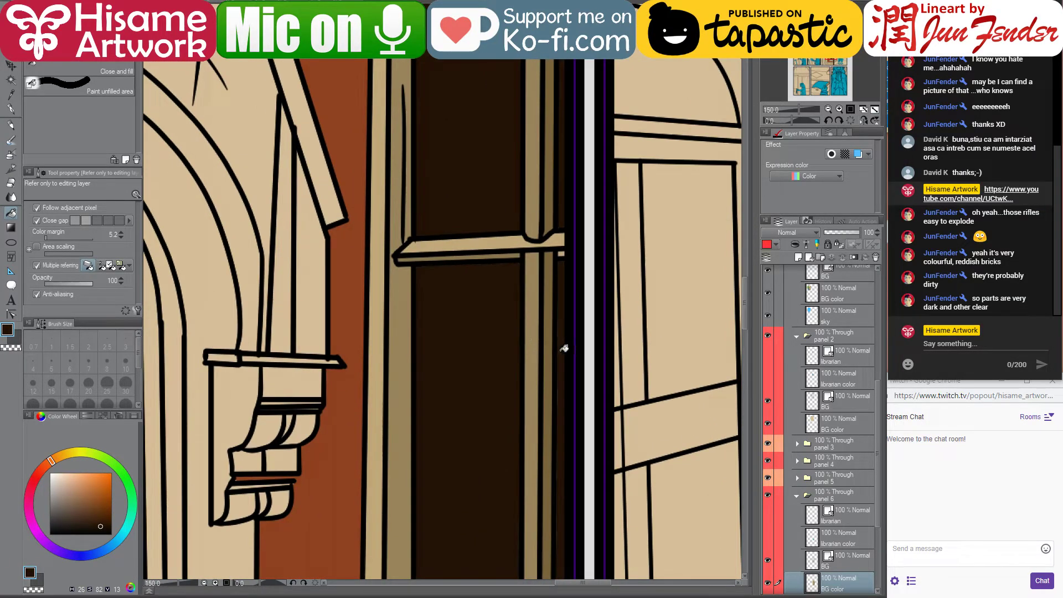
Pull in the overshooting ends of the small upper window's outer vertical frame line with the Control point tool
{"action": "left_click_drag", "start_coordinate": [566, 408], "coordinate": [601, 545]}
{"action": "left_click_drag", "start_coordinate": [522, 254], "coordinate": [498, 484]}
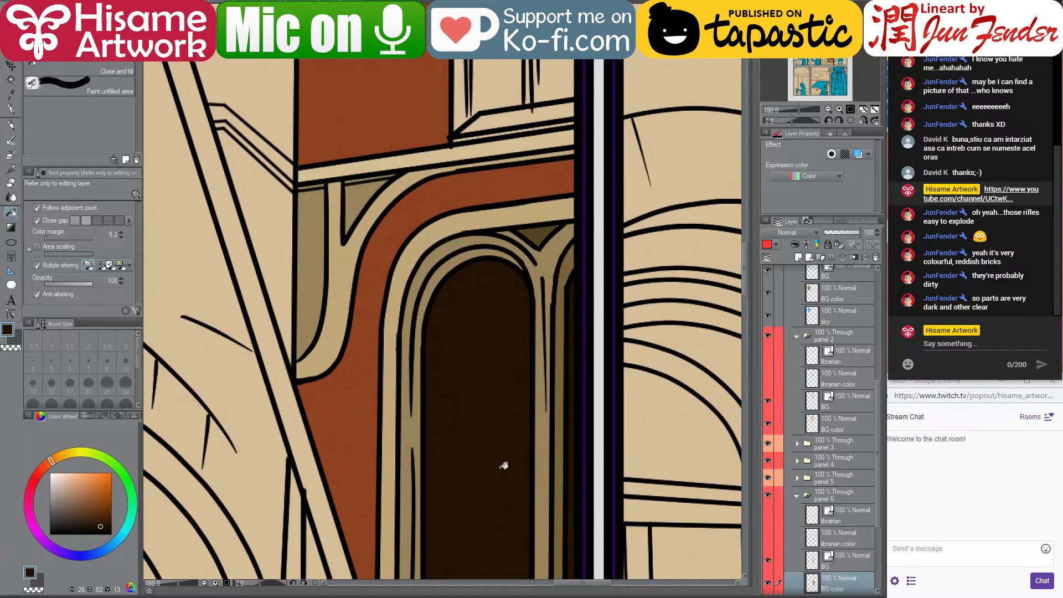
{"action": "left_click_drag", "start_coordinate": [562, 223], "coordinate": [585, 450]}
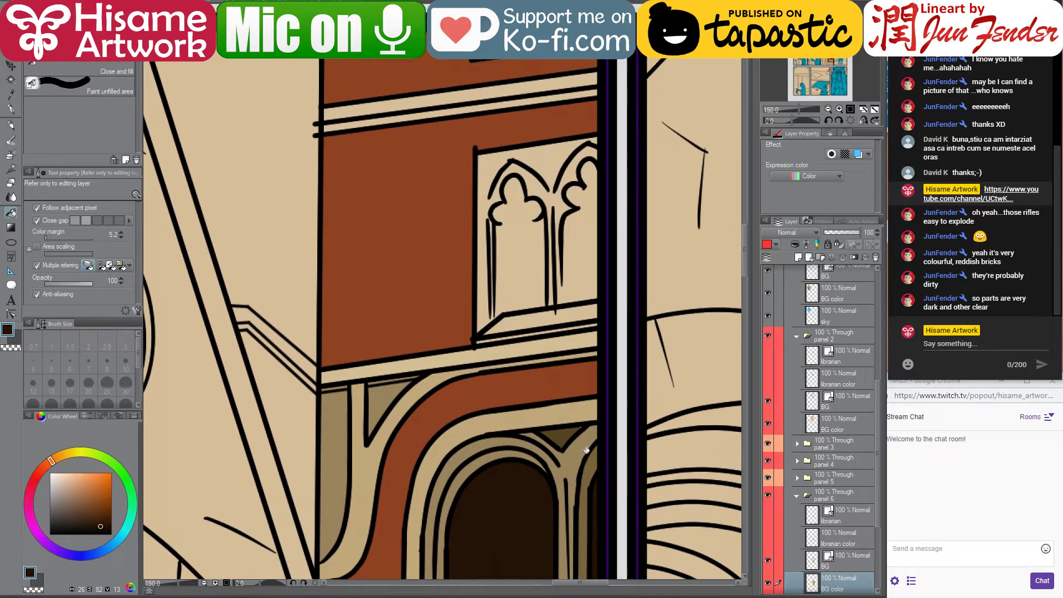
{"action": "left_click_drag", "start_coordinate": [545, 364], "coordinate": [527, 412]}
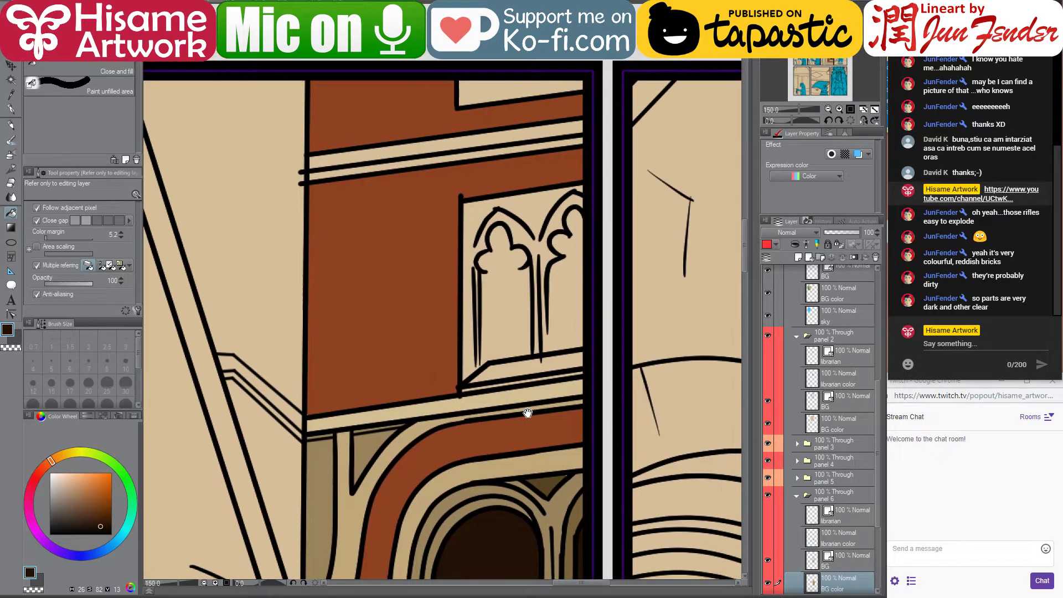
{"action": "left_click", "coordinate": [14, 315]}
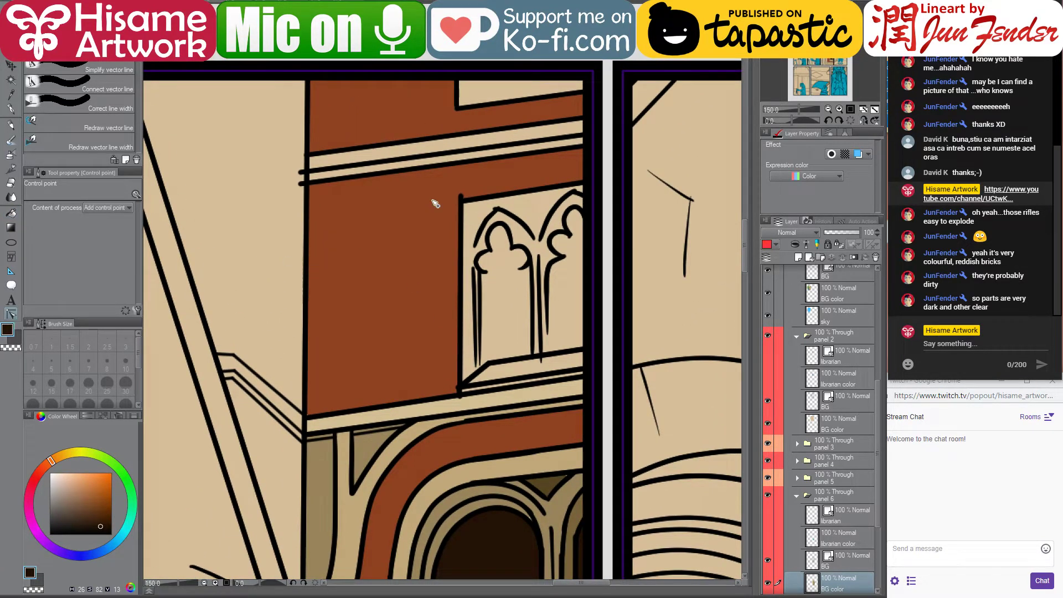
{"action": "left_click", "coordinate": [461, 199]}
{"action": "left_click_drag", "start_coordinate": [461, 195], "coordinate": [461, 203]}
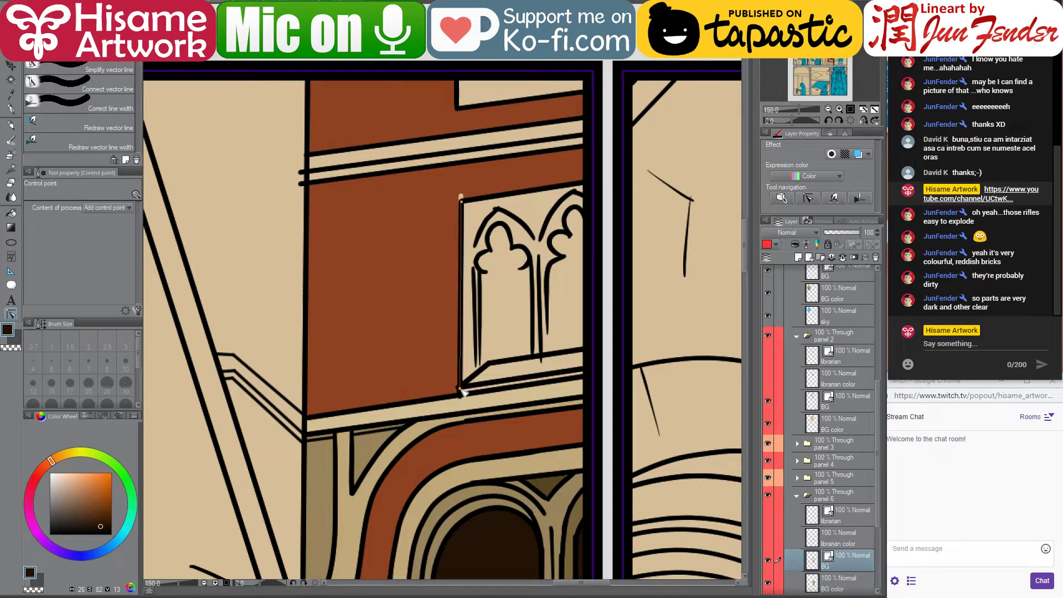
{"action": "left_click", "coordinate": [462, 397]}
Sample the brick colour (H 17, S 77, V 56) on panel 6's BG color layer and fill the gap at the upper window frame's corner
{"action": "key", "text": "ctrl+shift"}
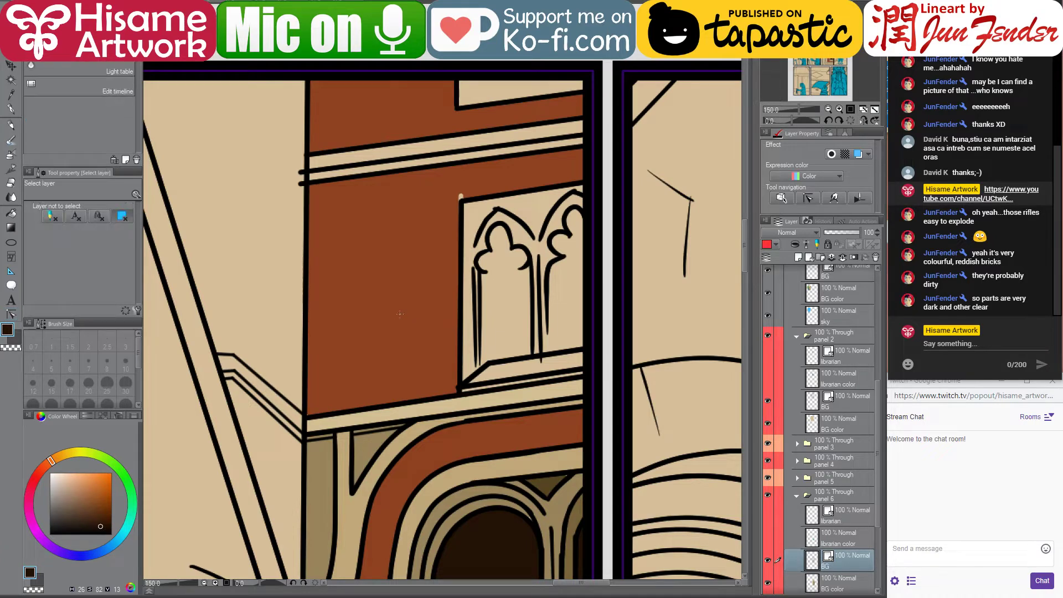
{"action": "left_click", "coordinate": [399, 314]}
{"action": "left_click", "coordinate": [14, 216]}
{"action": "left_click", "coordinate": [320, 241], "text": "alt"}
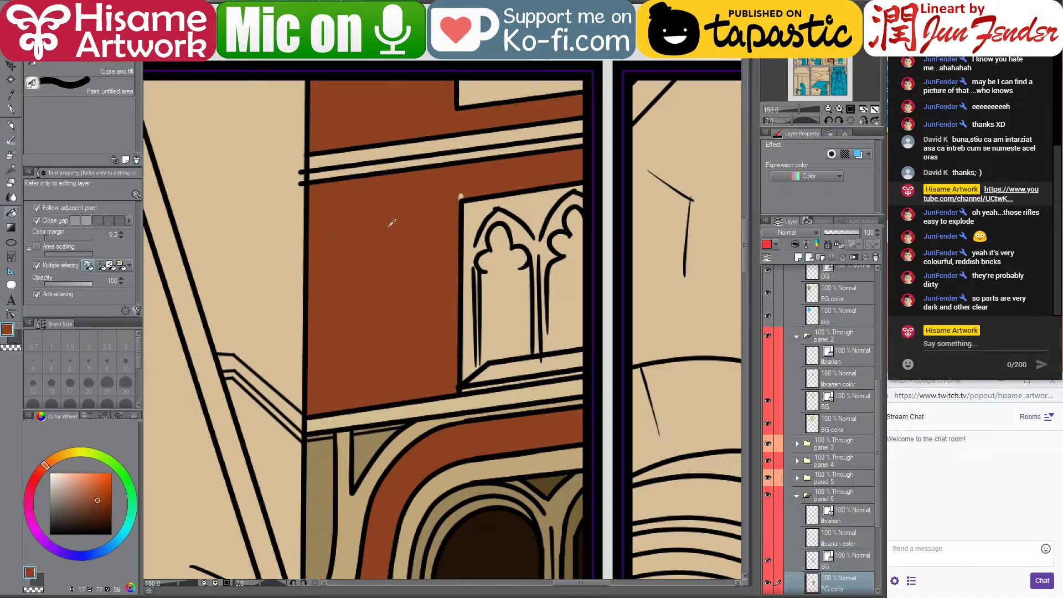
{"action": "left_click", "coordinate": [460, 195]}
Pull the overshooting ends of the upper string course lines back to the wall's corner edge with the Control point tool
{"action": "left_click", "coordinate": [11, 313]}
{"action": "left_click", "coordinate": [301, 186]}
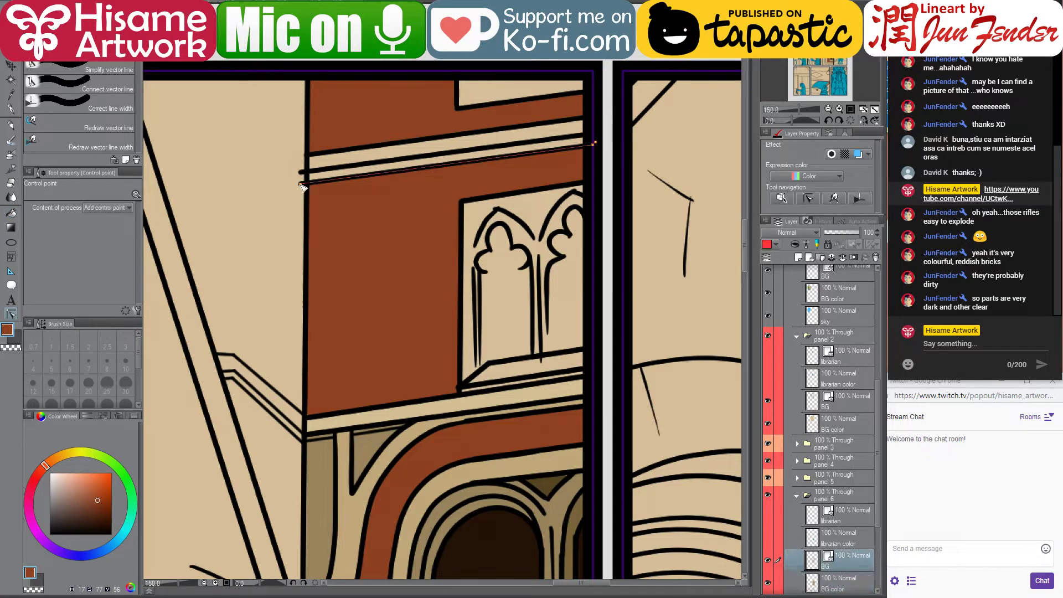
{"action": "left_click_drag", "start_coordinate": [300, 186], "coordinate": [305, 170]}
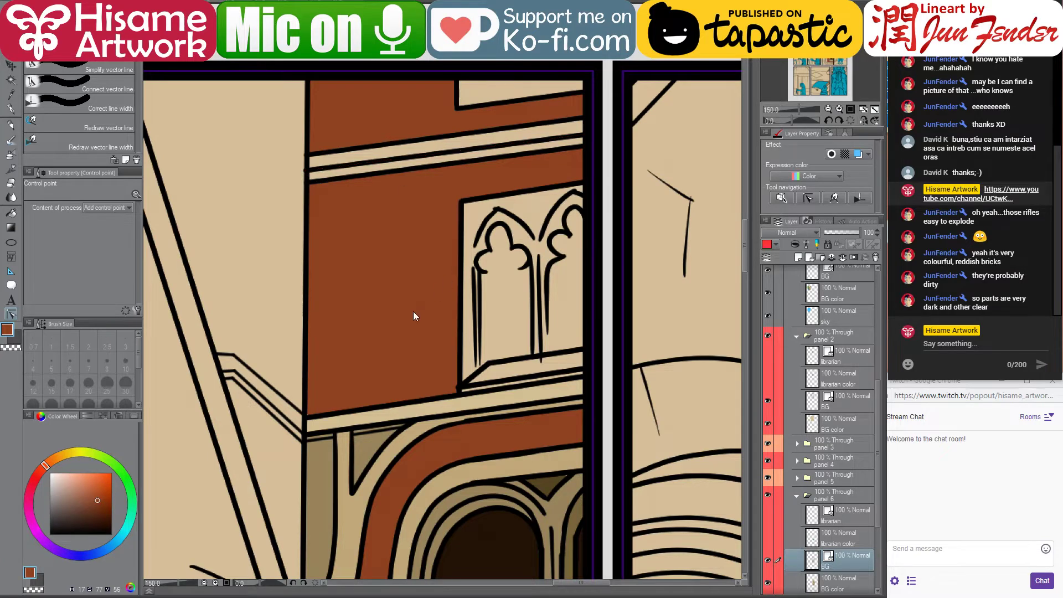
Shorten the vertical tracery lines of the small upper window so they end at its sill, using the Control point tool
{"action": "scroll", "coordinate": [415, 316], "scroll_direction": "down", "scroll_amount": 3}
{"action": "key", "text": "g"}
{"action": "left_click_drag", "start_coordinate": [478, 330], "coordinate": [515, 253]}
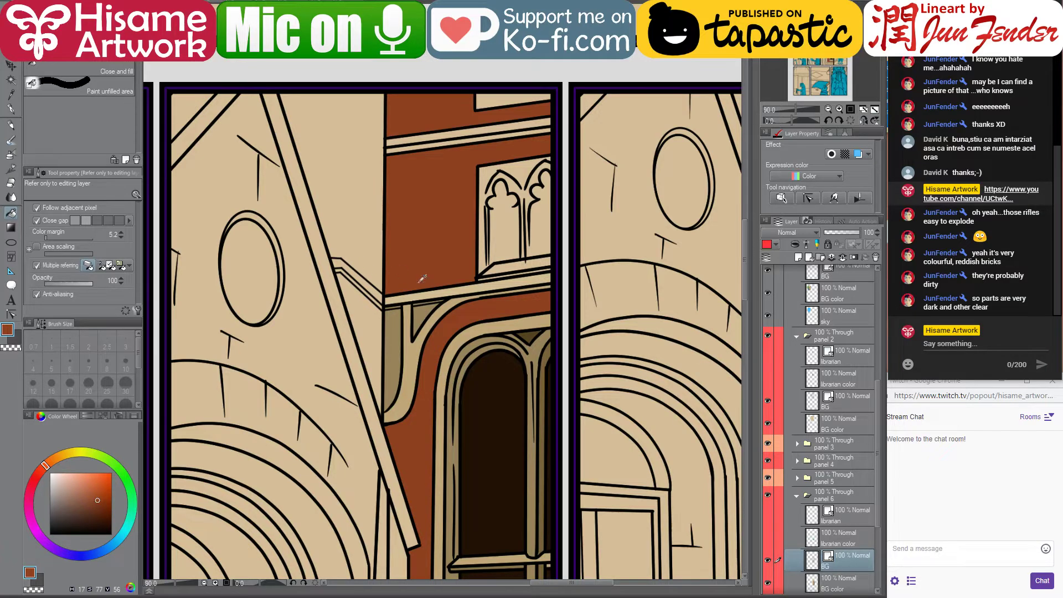
{"action": "scroll", "coordinate": [460, 232], "scroll_direction": "up", "scroll_amount": 2}
{"action": "scroll", "coordinate": [597, 249], "scroll_direction": "up", "scroll_amount": 3}
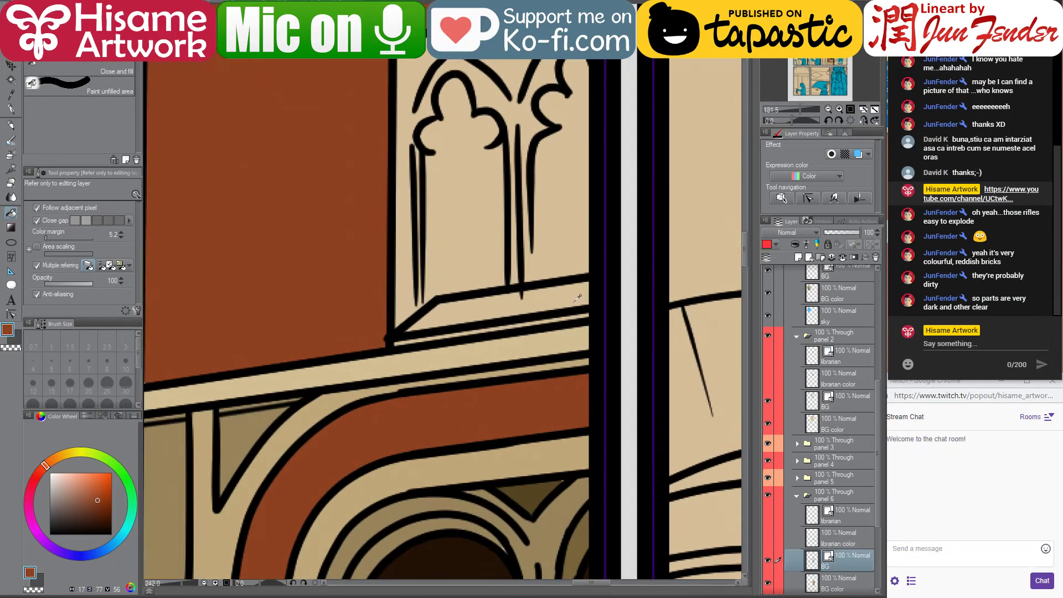
{"action": "left_click", "coordinate": [10, 314]}
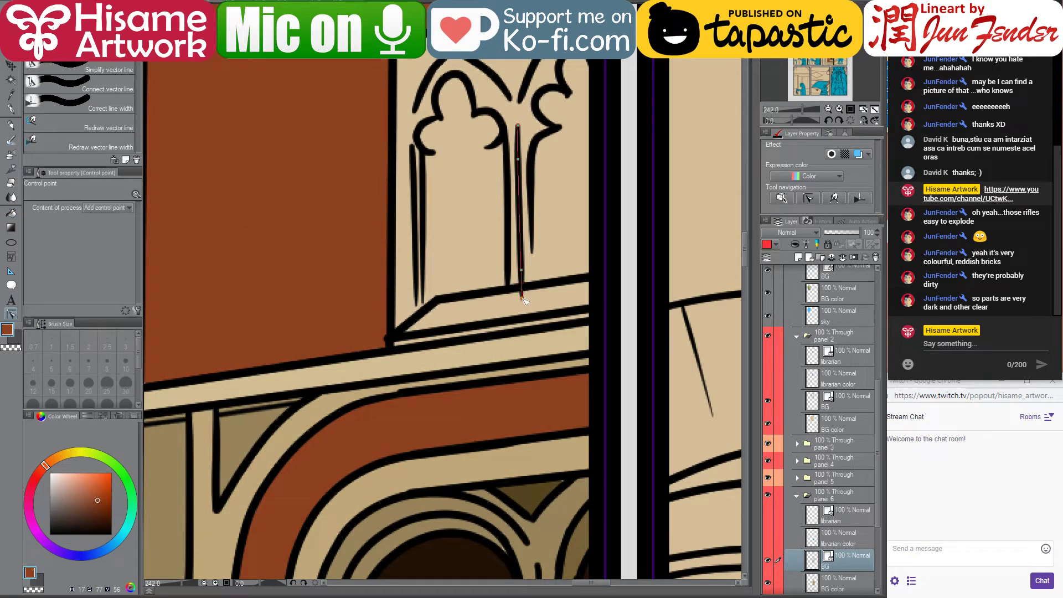
{"action": "mouse_move", "coordinate": [523, 296]}
{"action": "left_mouse_down"}
{"action": "mouse_move", "coordinate": [535, 300]}
{"action": "mouse_move", "coordinate": [522, 286]}
{"action": "left_mouse_up"}
{"action": "left_click", "coordinate": [535, 299]}
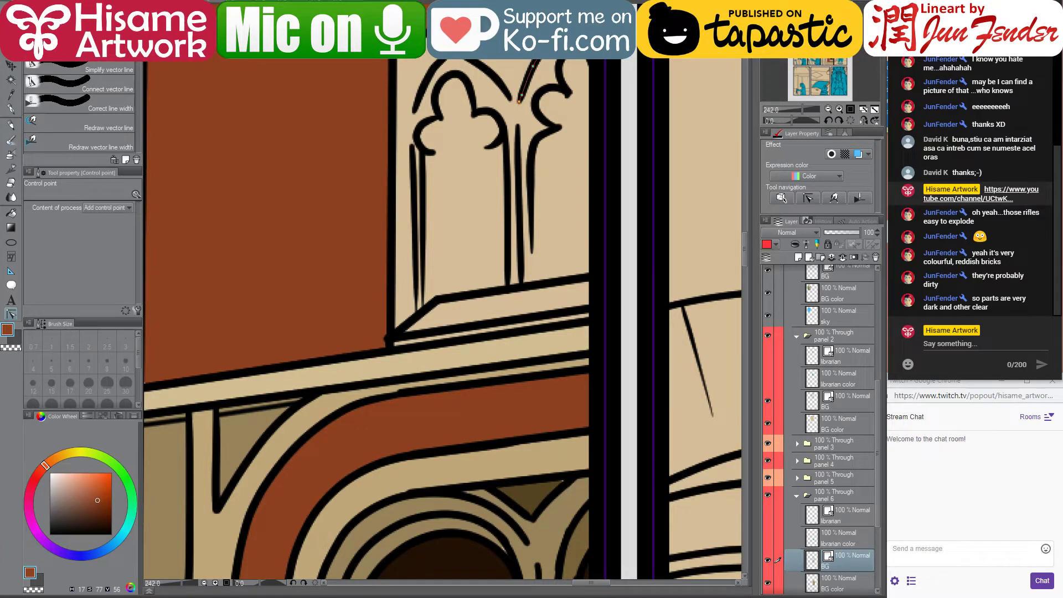
{"action": "scroll", "coordinate": [460, 281], "scroll_direction": "down", "scroll_amount": 5}
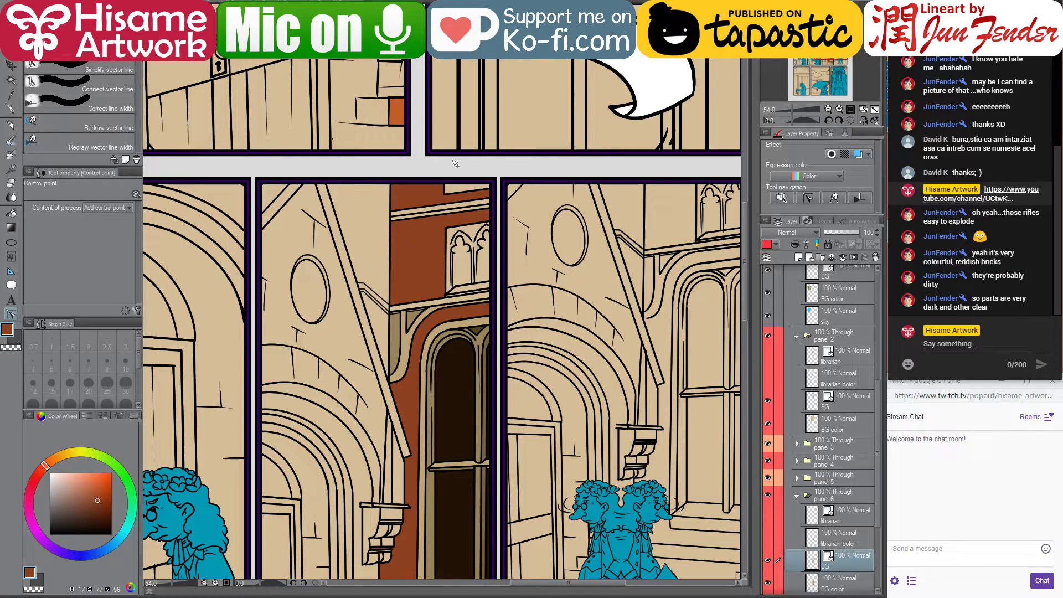
{"action": "scroll", "coordinate": [443, 258], "scroll_direction": "up", "scroll_amount": 5}
{"action": "scroll", "coordinate": [436, 208], "scroll_direction": "up", "scroll_amount": 1}
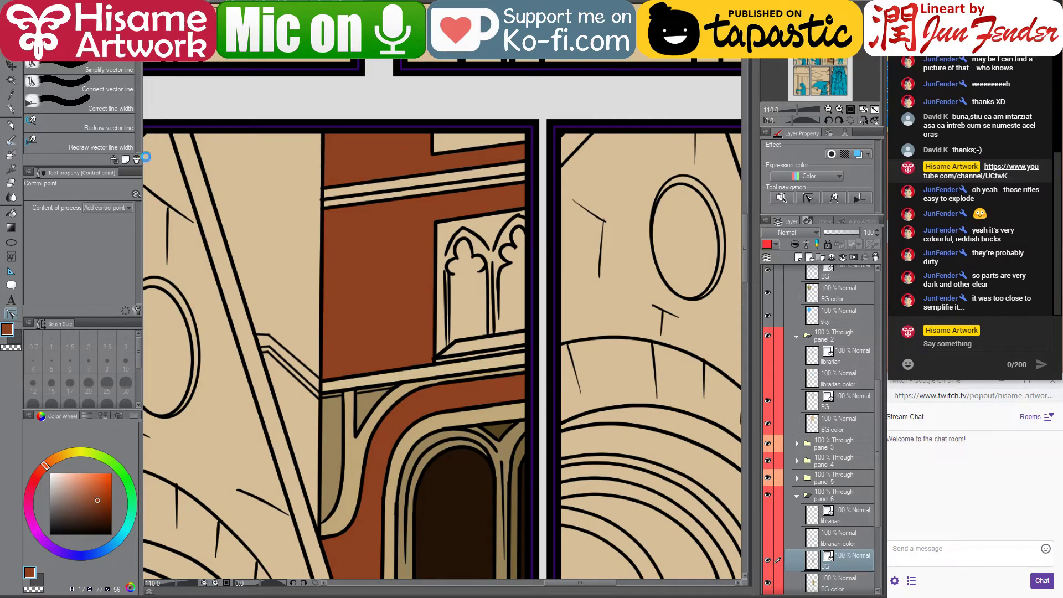
{"action": "left_click", "coordinate": [11, 108]}
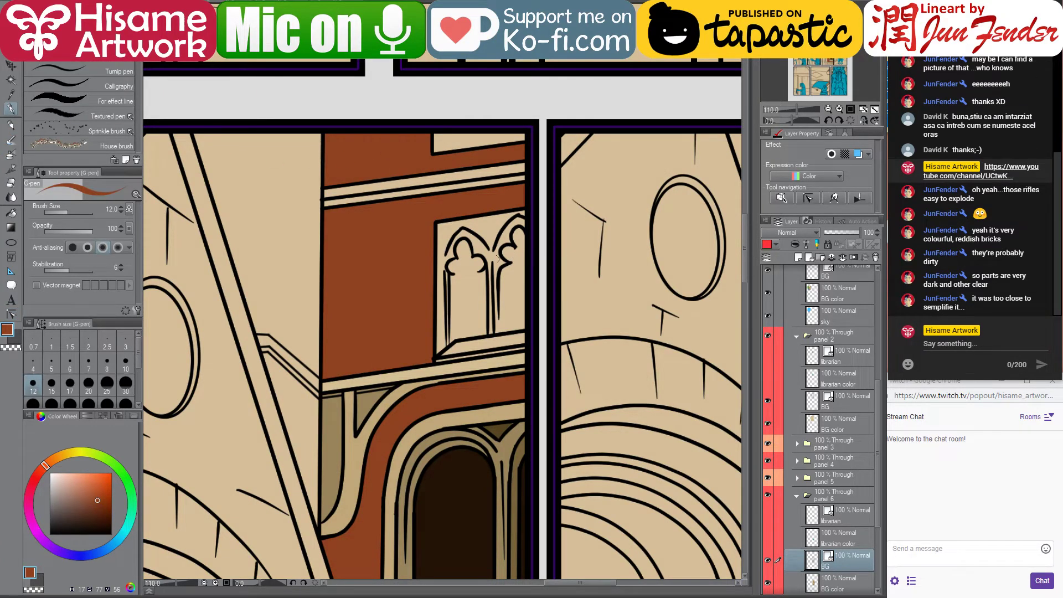
{"action": "scroll", "coordinate": [485, 261], "scroll_direction": "down", "scroll_amount": 2}
{"action": "scroll", "coordinate": [481, 307], "scroll_direction": "up", "scroll_amount": 1}
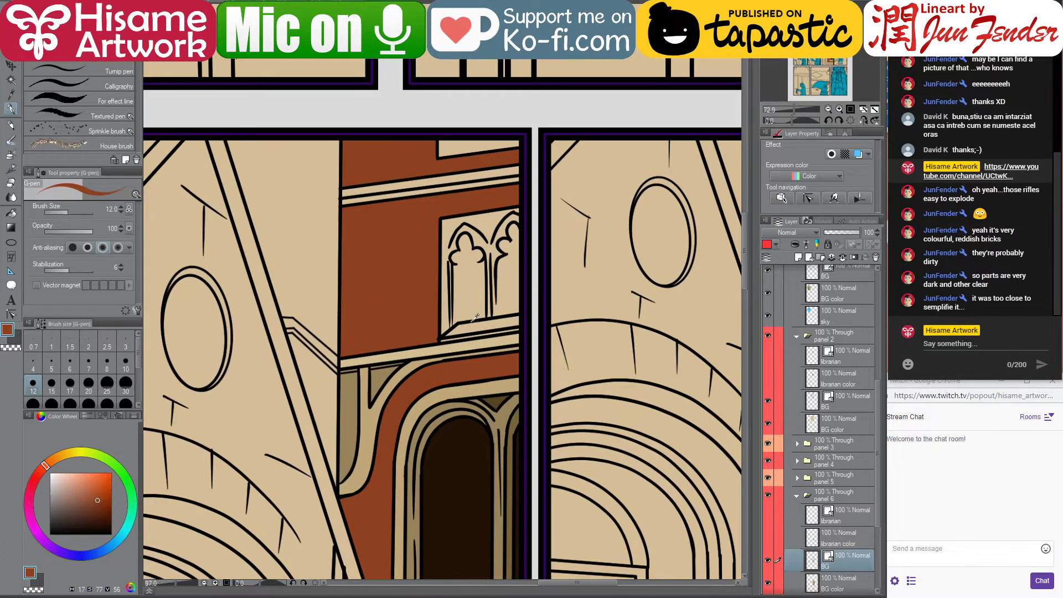
{"action": "left_click_drag", "start_coordinate": [471, 373], "coordinate": [534, 252]}
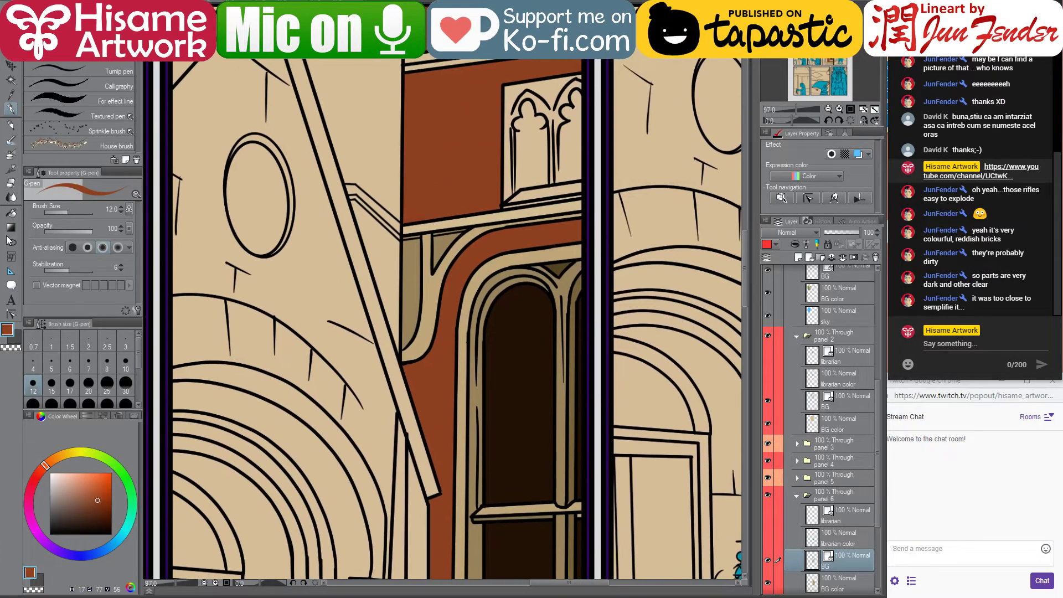
Switch to the Google Street View reference and examine the building's arched window, brickwork and stone trim from different viewpoints
{"action": "left_click", "coordinate": [12, 215]}
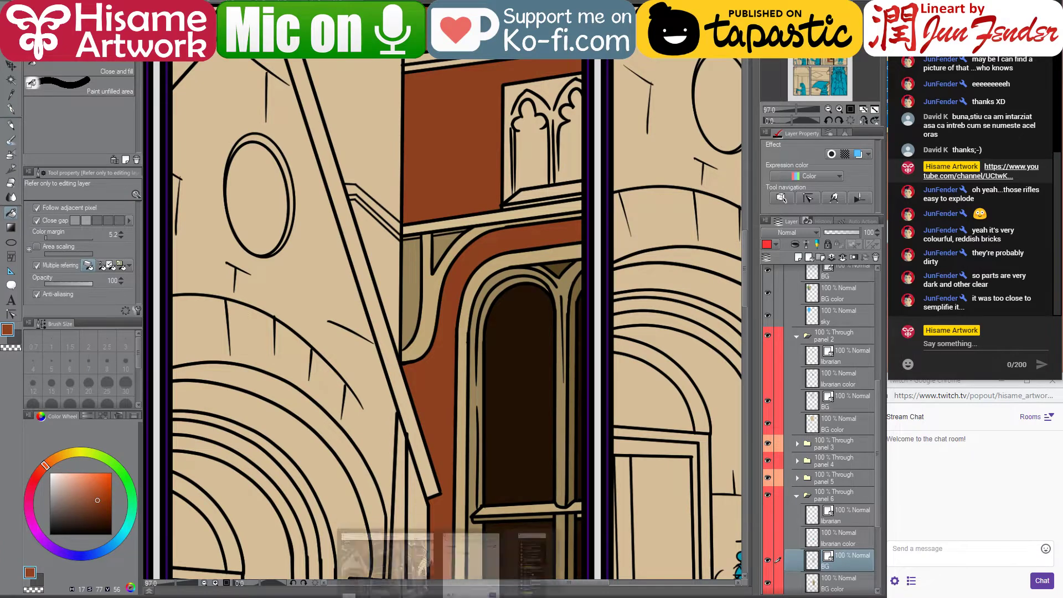
{"action": "left_click", "coordinate": [451, 595]}
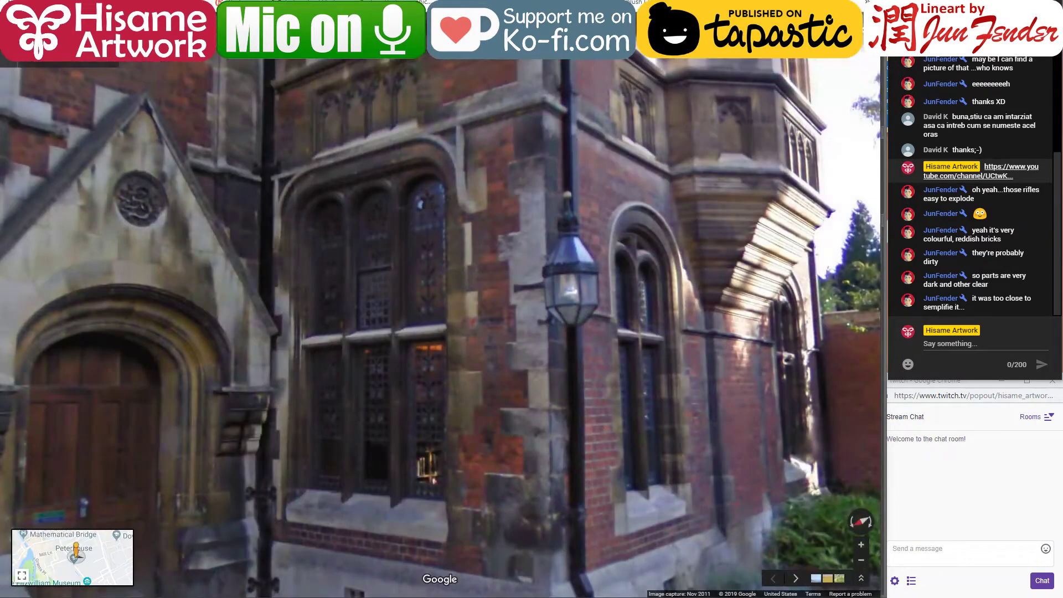
{"action": "left_click", "coordinate": [611, 596]}
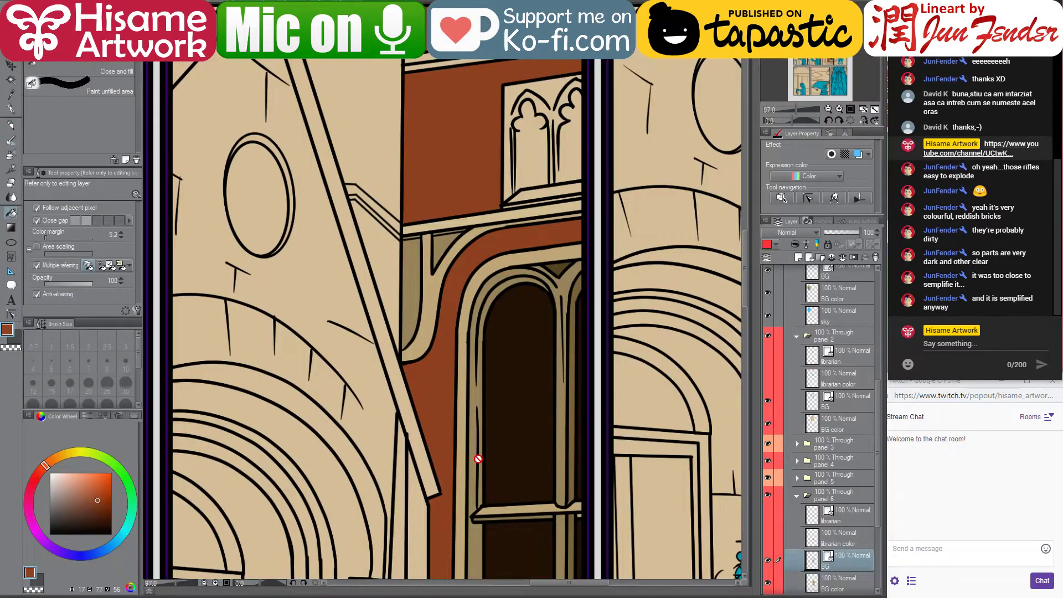
{"action": "mouse_move", "coordinate": [544, 476]}
{"action": "left_mouse_down"}
{"action": "mouse_move", "coordinate": [534, 444]}
{"action": "mouse_move", "coordinate": [487, 396]}
{"action": "mouse_move", "coordinate": [483, 407]}
{"action": "left_mouse_up"}
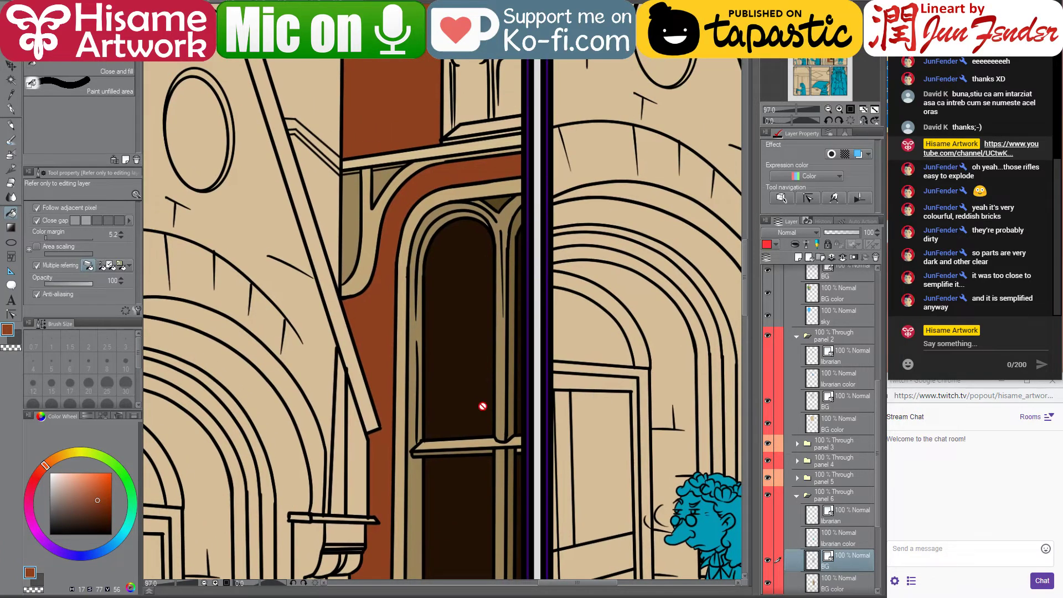
{"action": "left_click", "coordinate": [451, 595]}
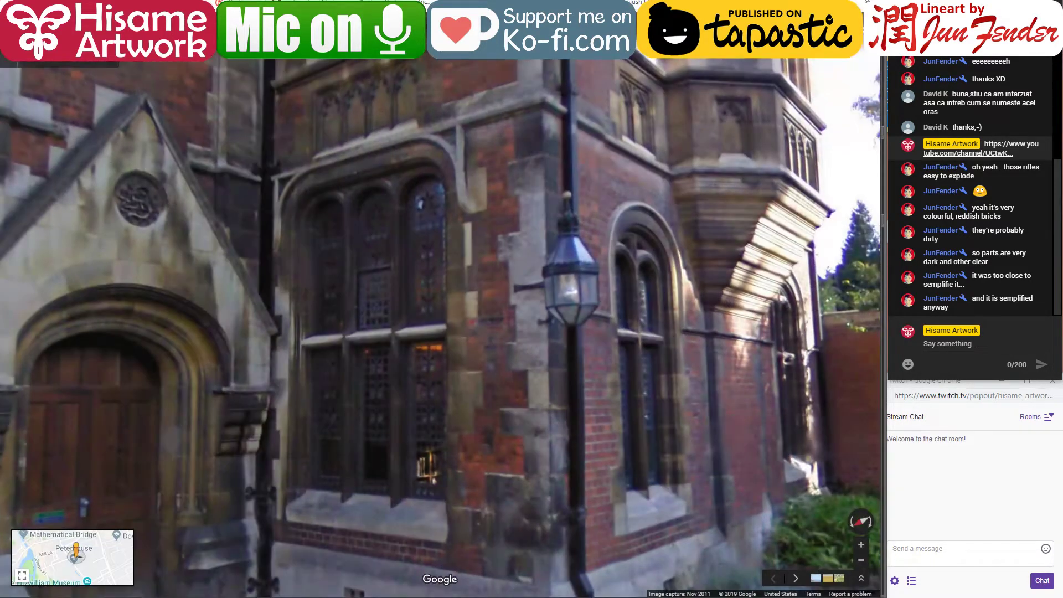
{"action": "left_click", "coordinate": [363, 591]}
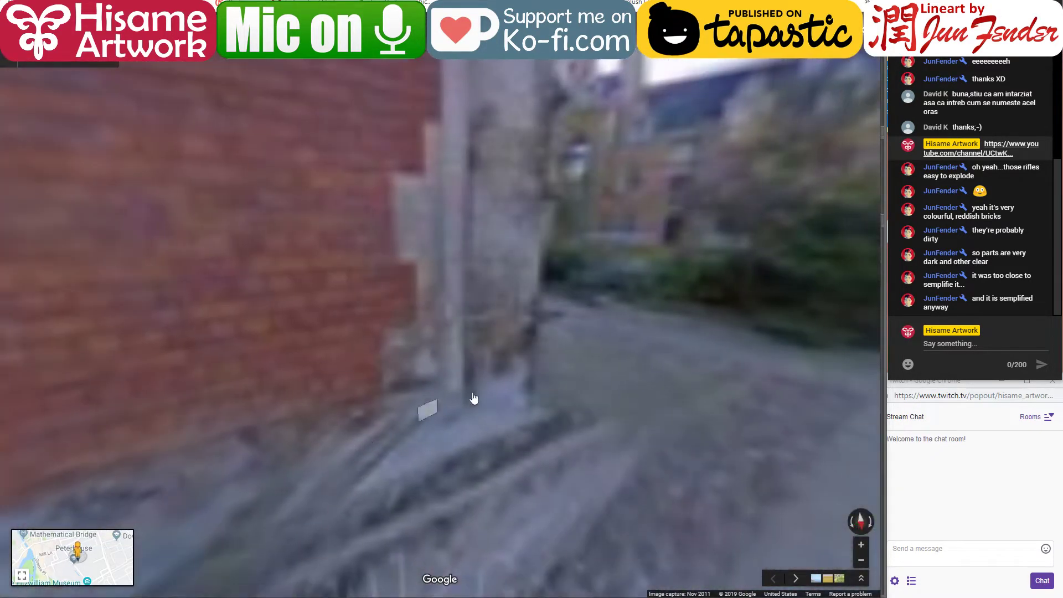
{"action": "left_click", "coordinate": [718, 352]}
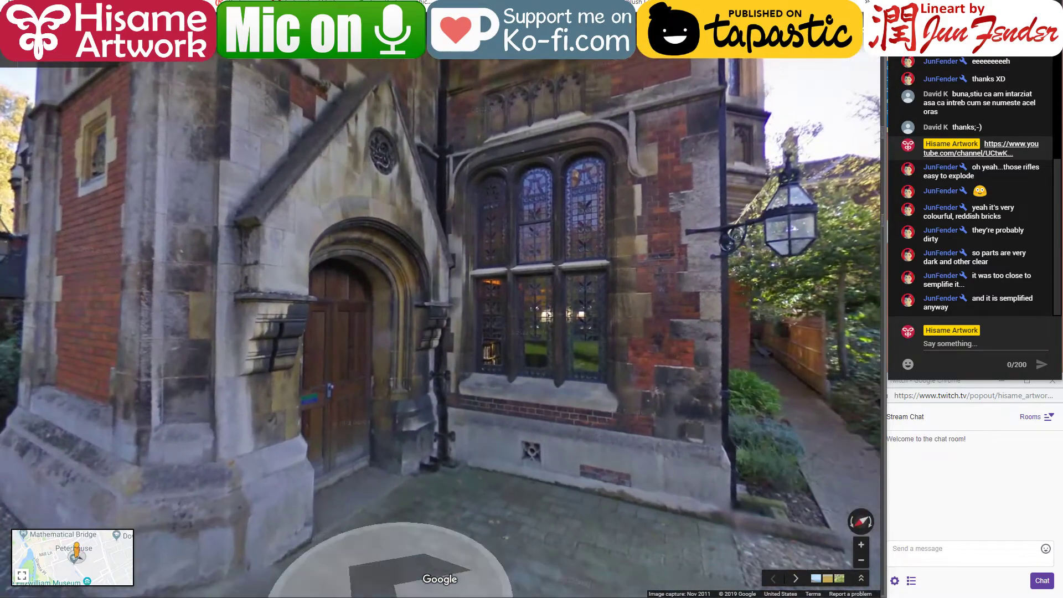
{"action": "key", "text": "alt+Tab"}
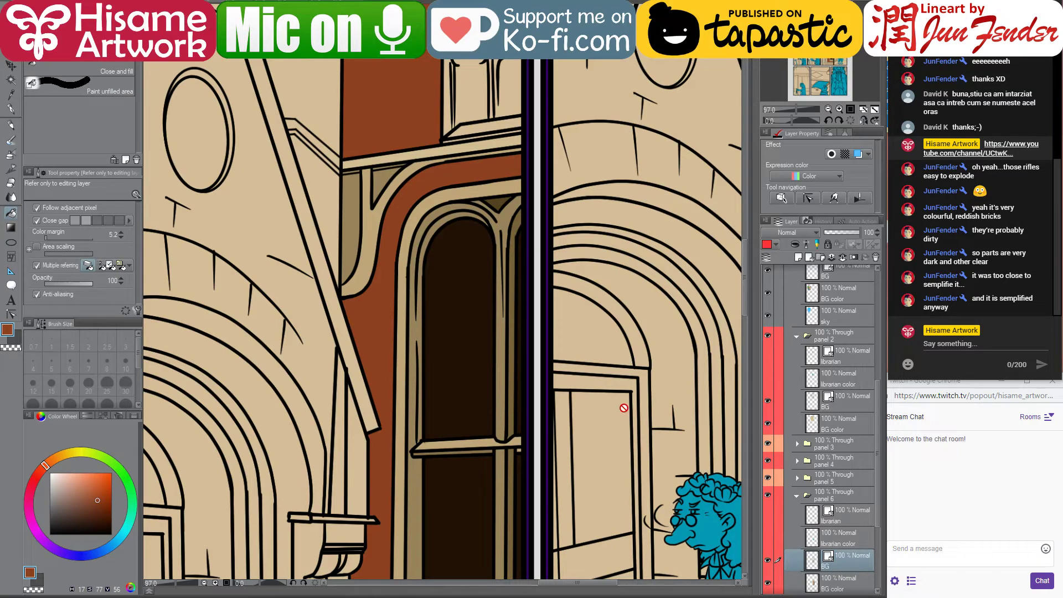
On panel 6's BG color layer, fill the small upper window's frame and tracery with the sampled stone shade (H 39, S 40, V 60)
{"action": "left_click", "coordinate": [819, 586]}
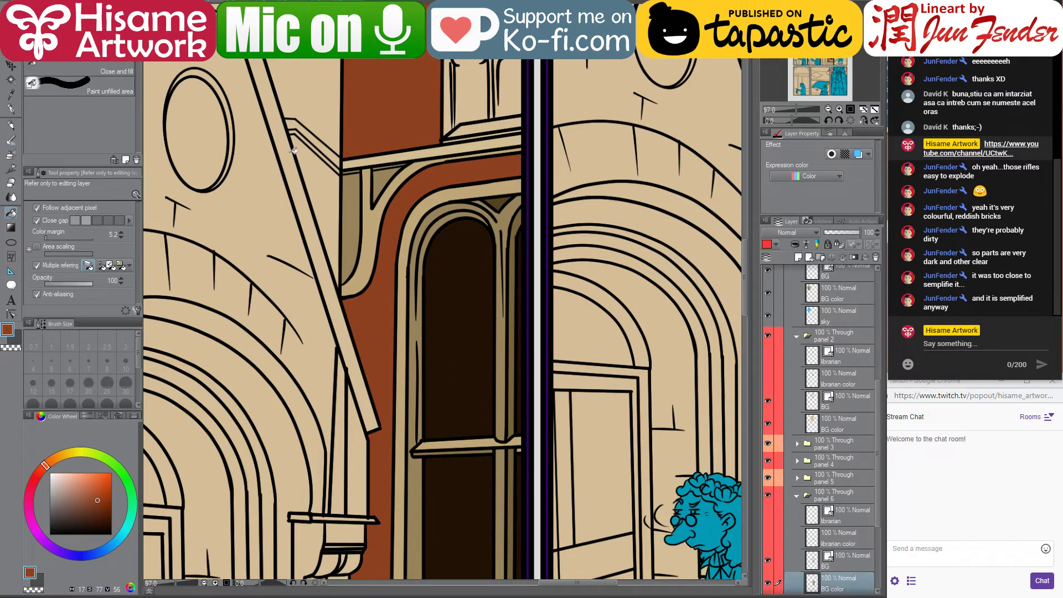
{"action": "scroll", "coordinate": [567, 192], "scroll_direction": "down", "scroll_amount": 2}
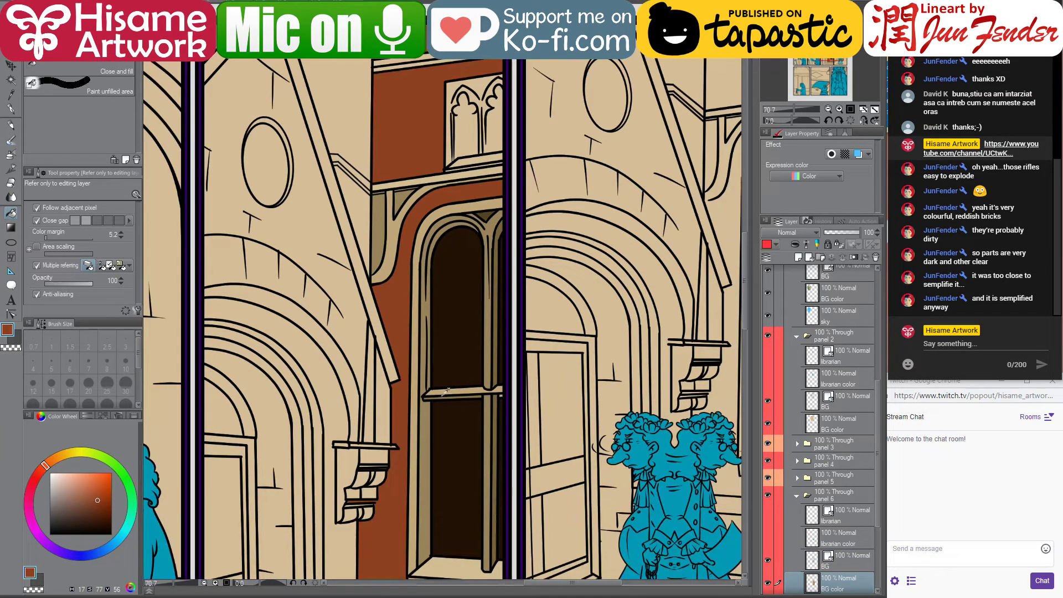
{"action": "left_click", "coordinate": [453, 211], "text": "alt"}
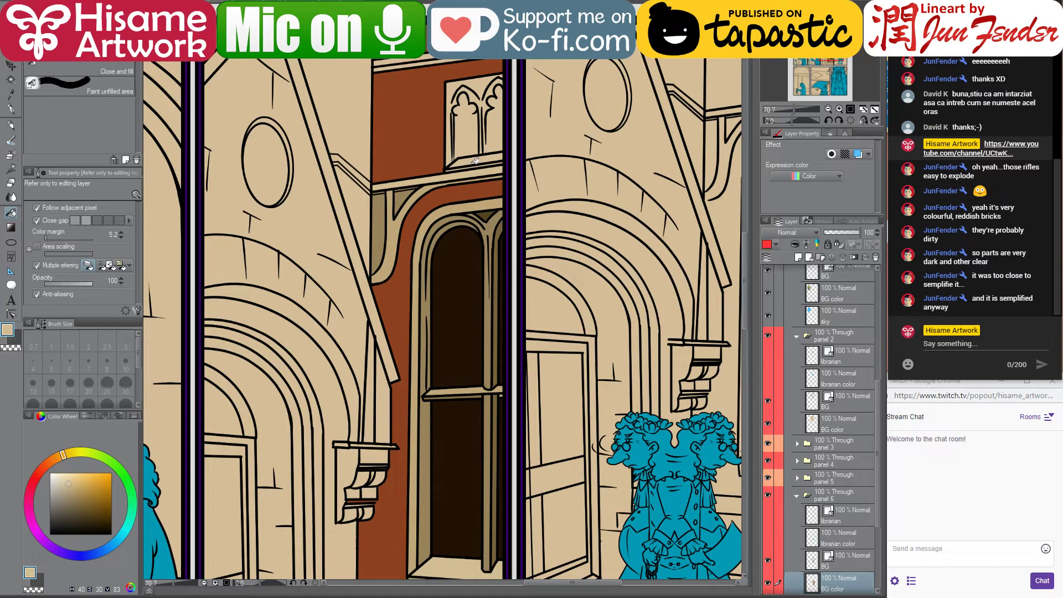
{"action": "left_click_drag", "start_coordinate": [532, 156], "coordinate": [547, 138]}
{"action": "left_click", "coordinate": [441, 406], "text": "alt"}
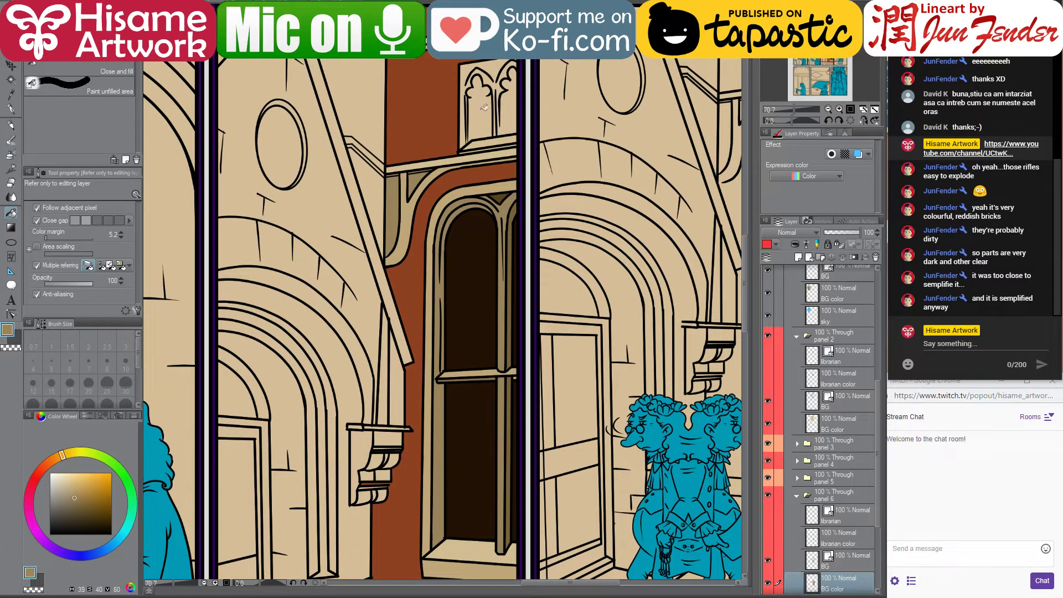
{"action": "left_click", "coordinate": [476, 68]}
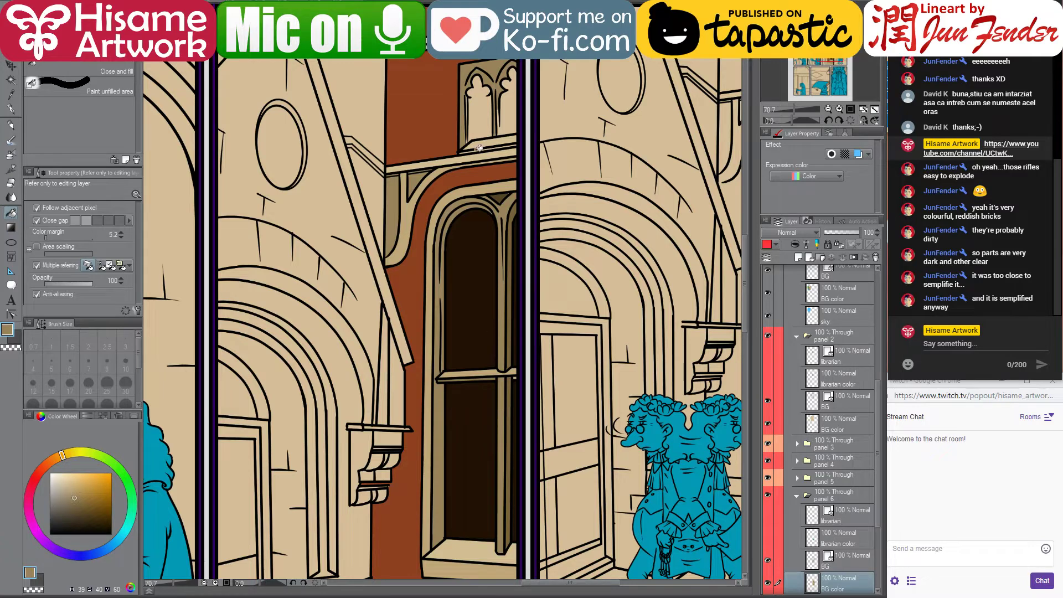
{"action": "left_click", "coordinate": [485, 119]}
{"action": "left_click", "coordinate": [514, 105]}
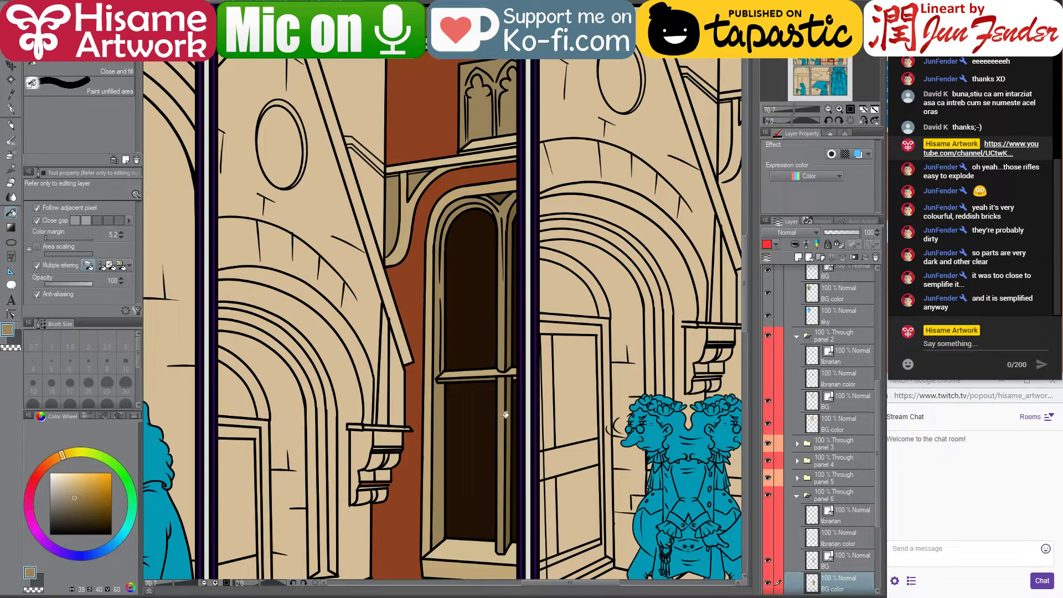
Sample the dark stone shade (H 40, S 51, V 47) and fill the small upper window's recessed openings with it
{"action": "left_click", "coordinate": [512, 393], "text": "alt"}
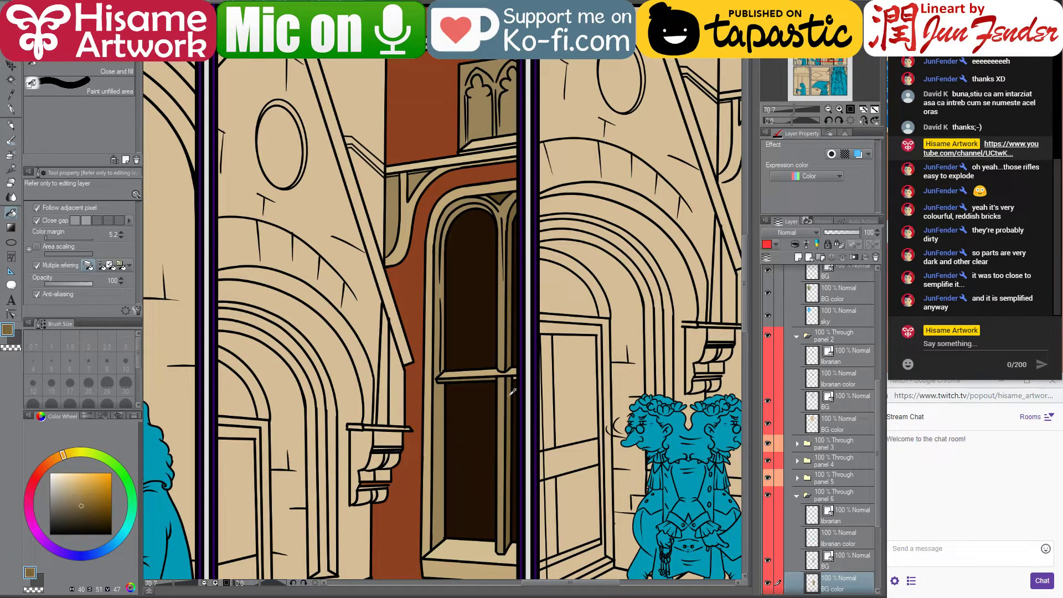
{"action": "left_click", "coordinate": [509, 111]}
{"action": "left_click", "coordinate": [495, 114]}
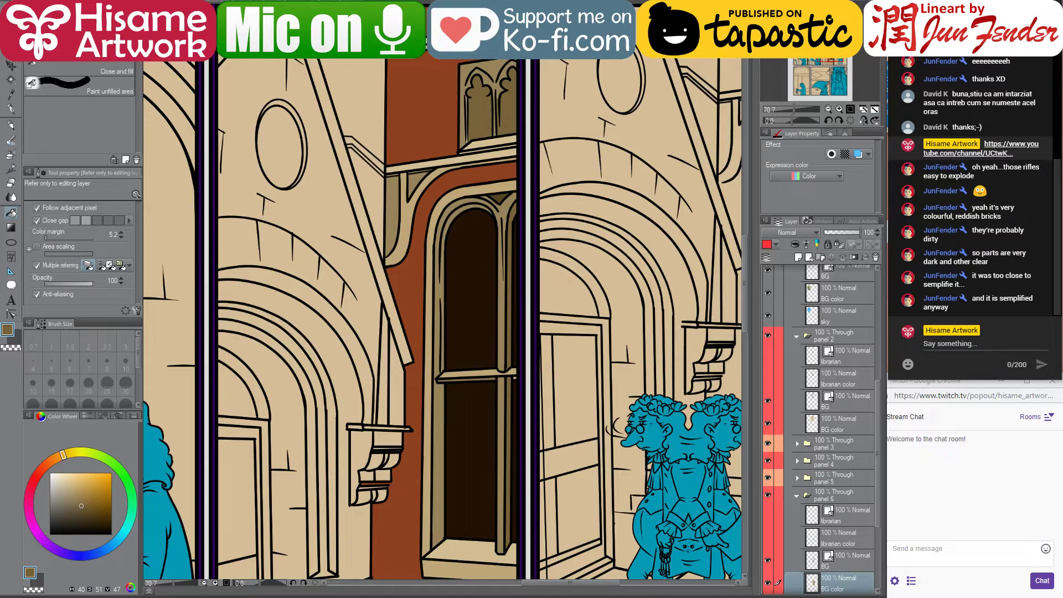
Sample the lighter stone colour (H 40, S 37, V 75) and paint the small upper window's outer surround with the G-pen at size 12
{"action": "scroll", "coordinate": [470, 87], "scroll_direction": "up", "scroll_amount": 4}
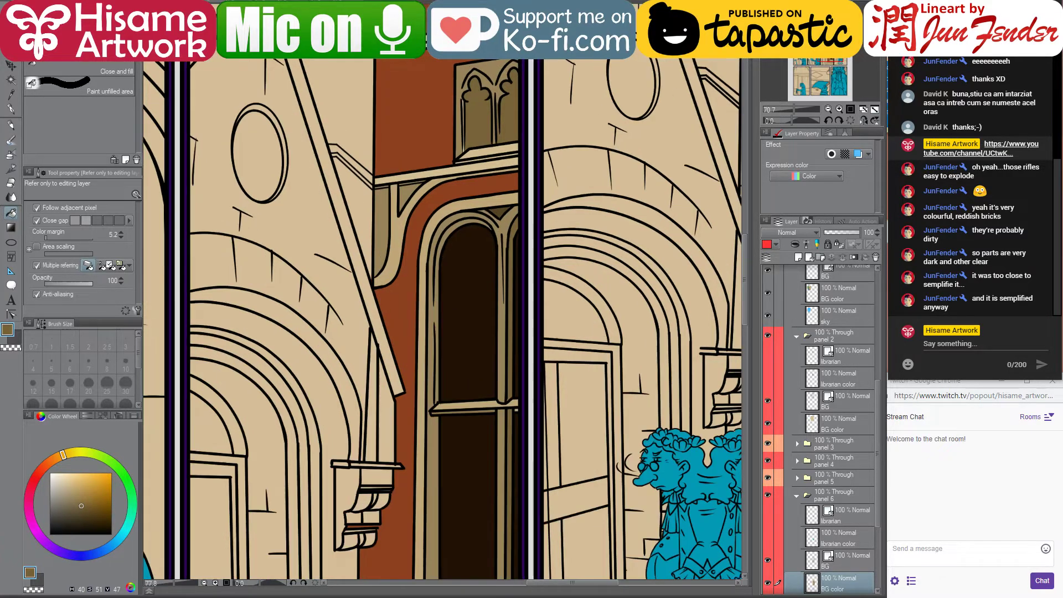
{"action": "scroll", "coordinate": [464, 111], "scroll_direction": "up", "scroll_amount": 3}
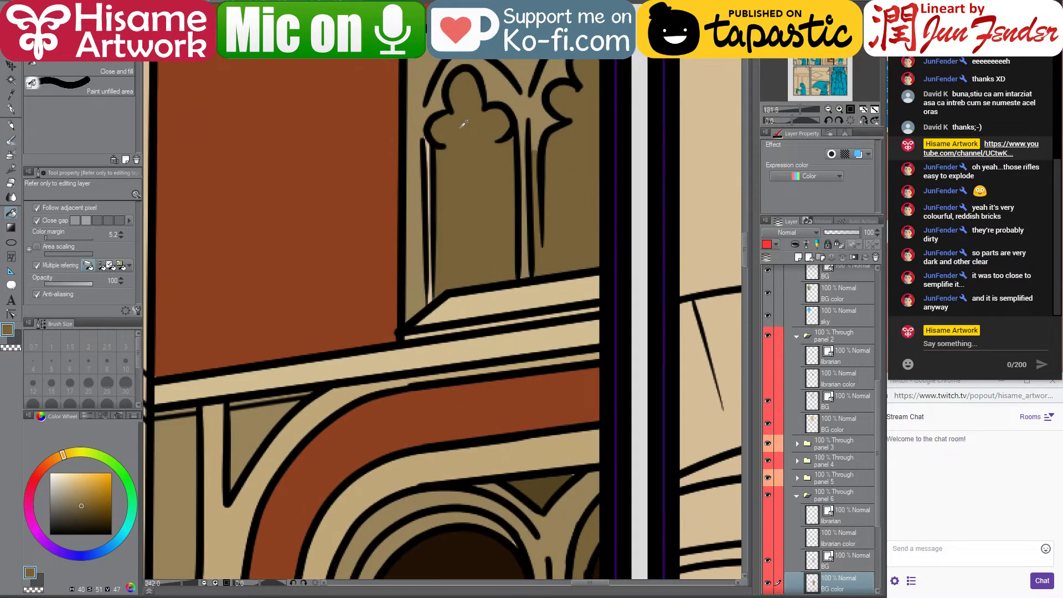
{"action": "left_click", "coordinate": [420, 169], "text": "alt"}
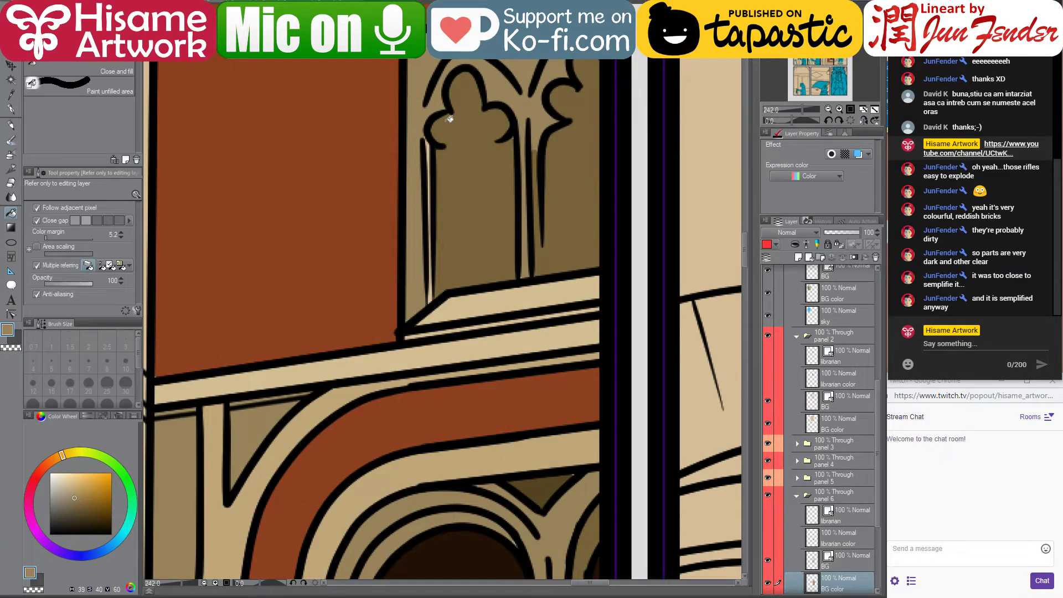
{"action": "left_click", "coordinate": [458, 451], "text": "alt"}
{"action": "left_click", "coordinate": [10, 109]}
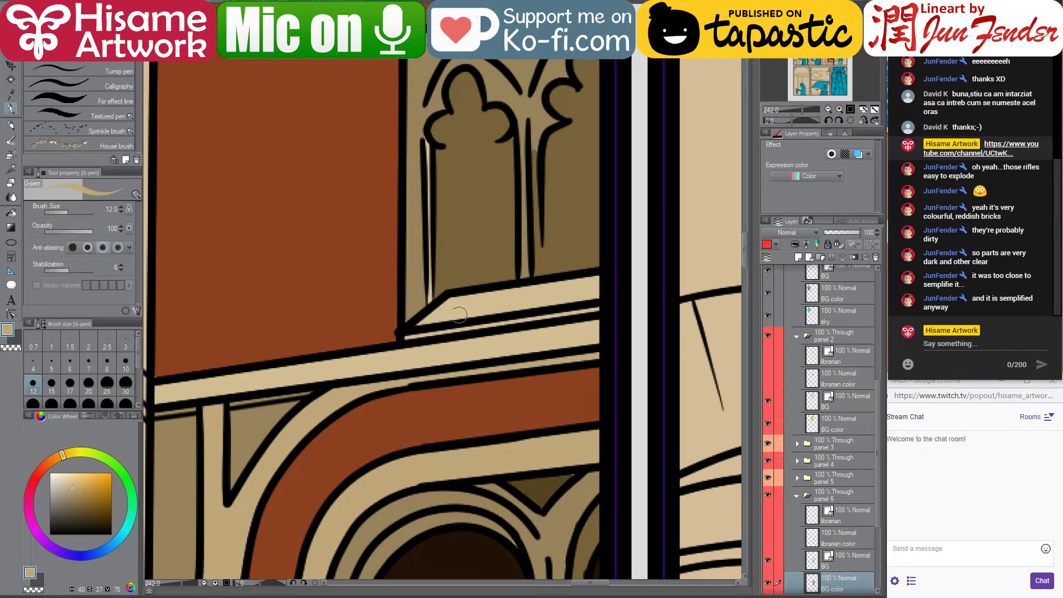
{"action": "left_click_drag", "start_coordinate": [396, 333], "coordinate": [413, 60]}
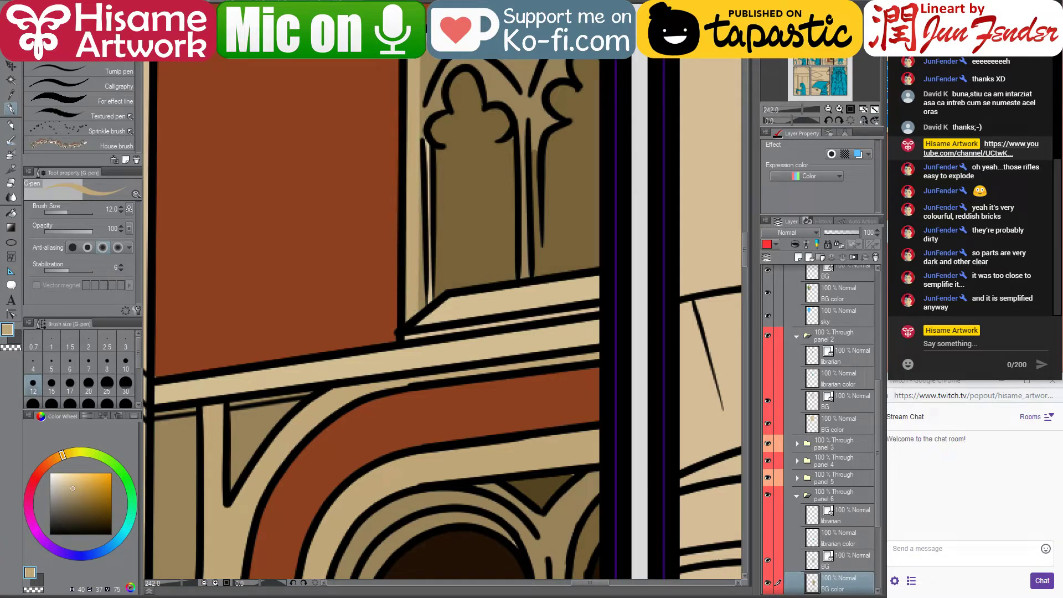
{"action": "left_click_drag", "start_coordinate": [507, 62], "coordinate": [480, 258]}
{"action": "mouse_move", "coordinate": [388, 303]}
{"action": "left_mouse_down"}
{"action": "mouse_move", "coordinate": [436, 234]}
{"action": "mouse_move", "coordinate": [398, 269]}
{"action": "mouse_move", "coordinate": [396, 251]}
{"action": "mouse_move", "coordinate": [455, 238]}
{"action": "mouse_move", "coordinate": [392, 244]}
{"action": "mouse_move", "coordinate": [462, 245]}
{"action": "mouse_move", "coordinate": [488, 261]}
{"action": "mouse_move", "coordinate": [498, 285]}
{"action": "mouse_move", "coordinate": [520, 231]}
{"action": "mouse_move", "coordinate": [544, 210]}
{"action": "mouse_move", "coordinate": [457, 229]}
{"action": "mouse_move", "coordinate": [516, 240]}
{"action": "mouse_move", "coordinate": [484, 250]}
{"action": "mouse_move", "coordinate": [500, 232]}
{"action": "mouse_move", "coordinate": [475, 260]}
{"action": "left_mouse_up"}
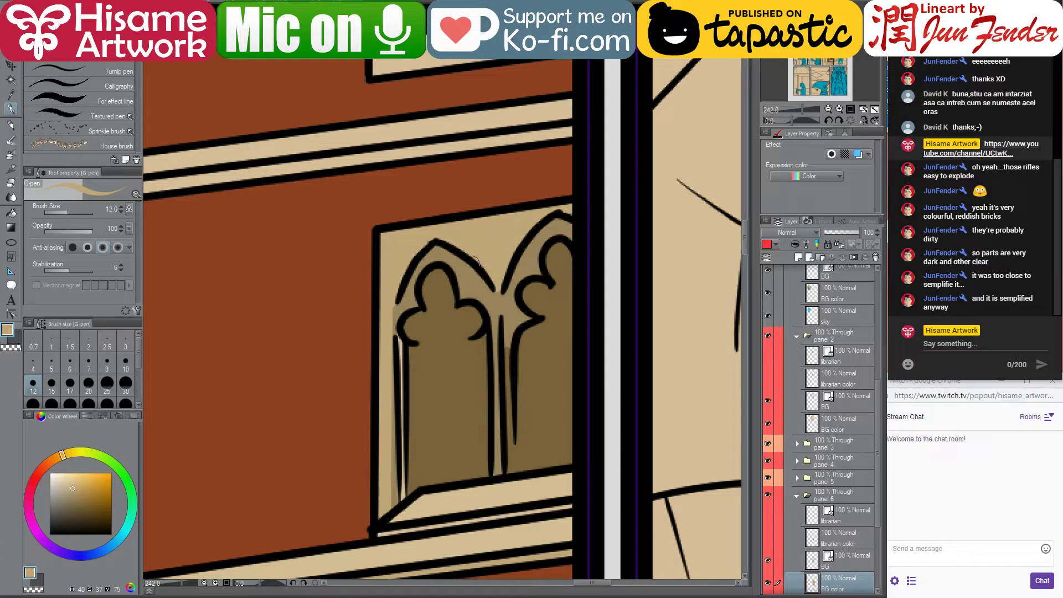
Paint straight G-pen strips of H 39, S 40, V 60 at size 10 along the window's vertical tracery bars and beneath its sill
{"action": "left_click", "coordinate": [405, 305], "text": "alt"}
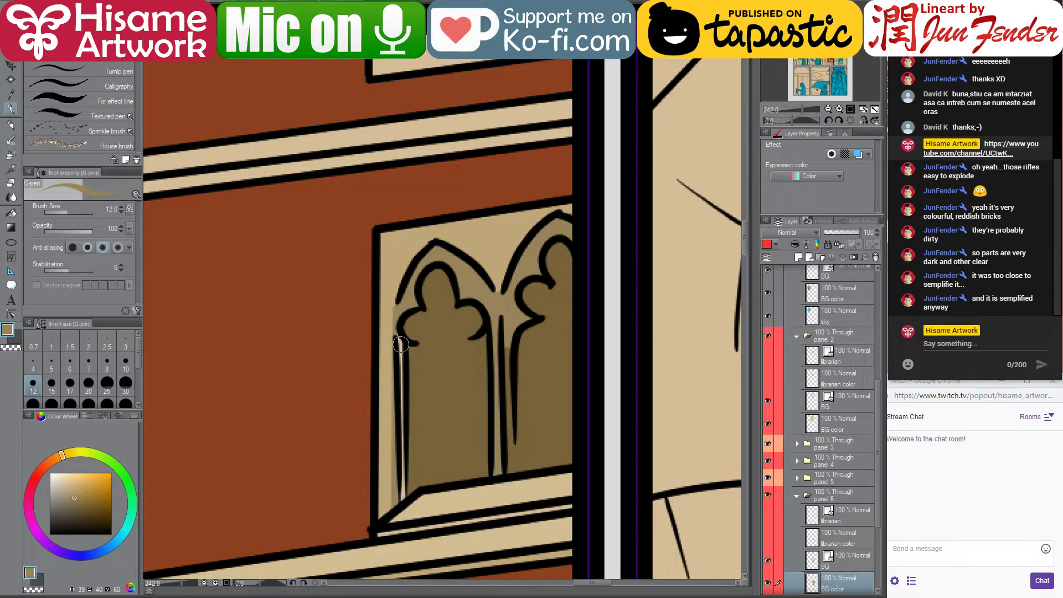
{"action": "key", "text": "["}
{"action": "left_click", "coordinate": [401, 339]}
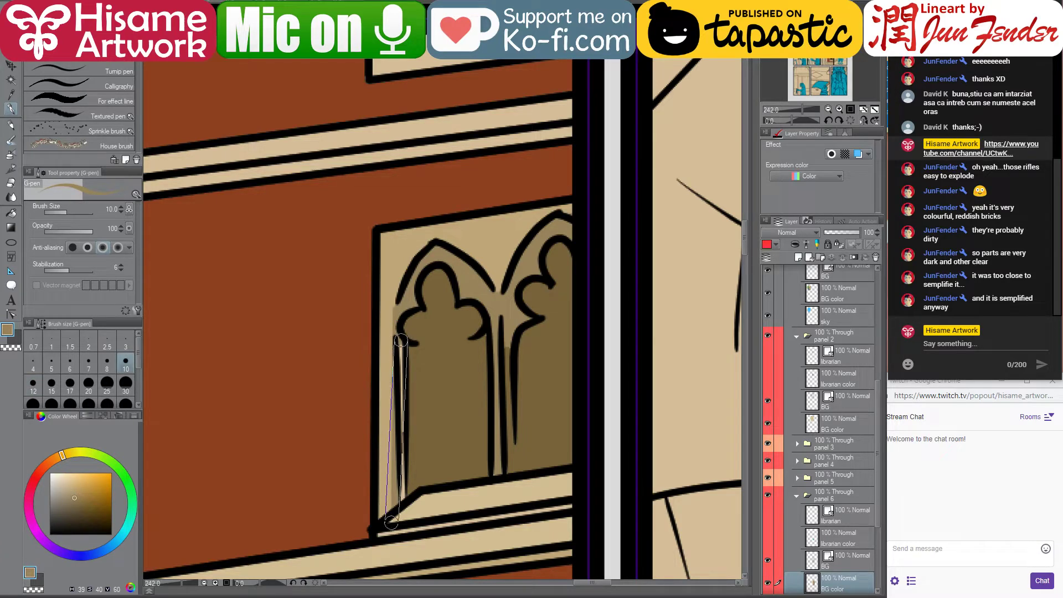
{"action": "left_click", "coordinate": [405, 495], "text": "shift"}
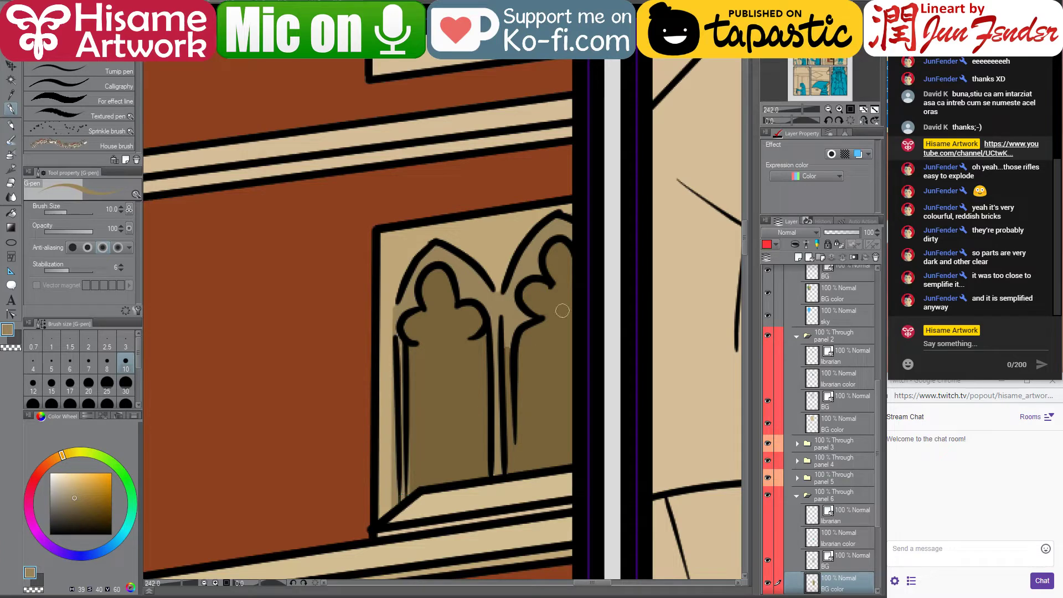
{"action": "left_click", "coordinate": [506, 346]}
{"action": "left_click", "coordinate": [507, 478], "text": "shift"}
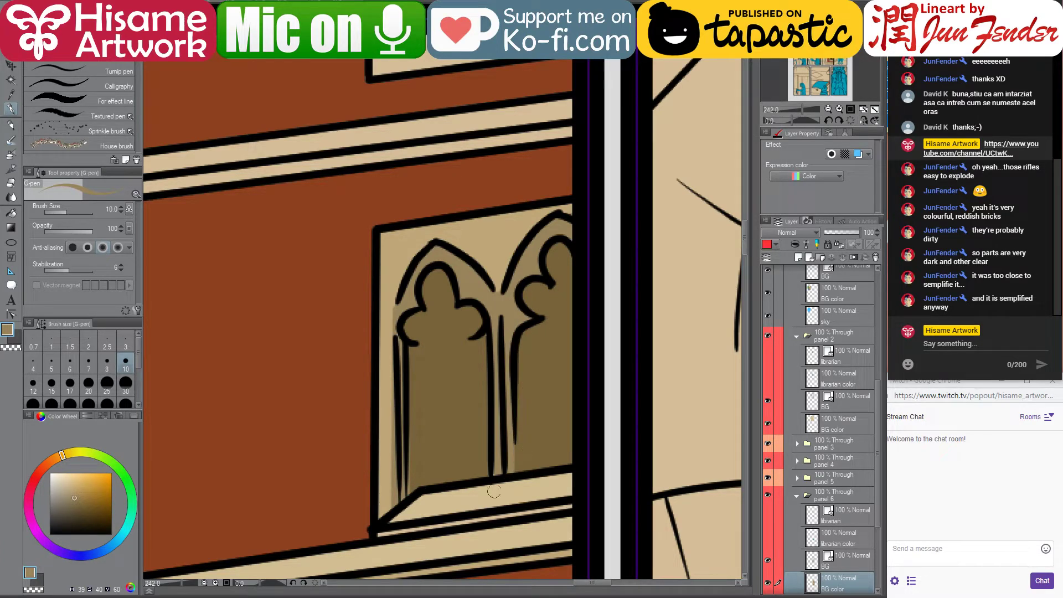
{"action": "left_click", "coordinate": [381, 533]}
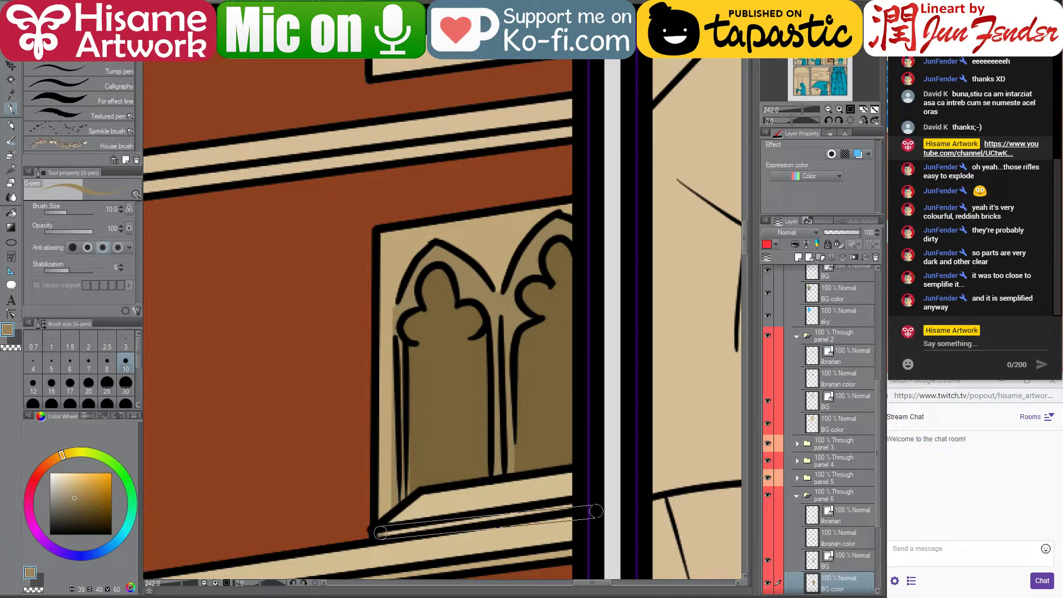
{"action": "left_click", "coordinate": [595, 510], "text": "shift"}
Fill the upper string course's top band with light stone (H 40, S 37, V 75) and its lower band with H 39, S 40, V 60
{"action": "scroll", "coordinate": [485, 396], "scroll_direction": "down", "scroll_amount": 4}
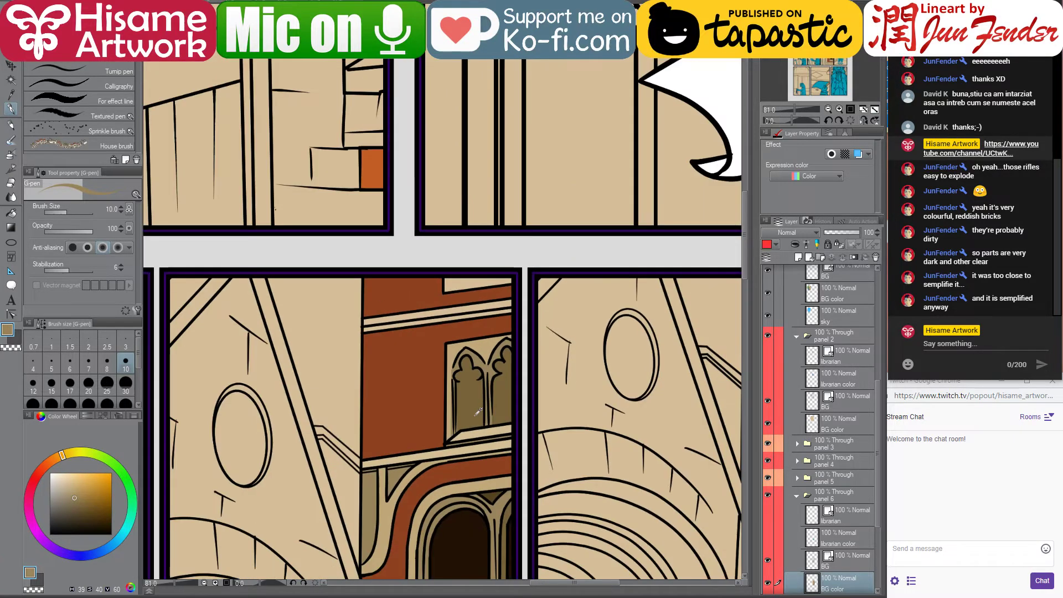
{"action": "scroll", "coordinate": [446, 433], "scroll_direction": "down", "scroll_amount": 2}
{"action": "scroll", "coordinate": [408, 420], "scroll_direction": "up", "scroll_amount": 2}
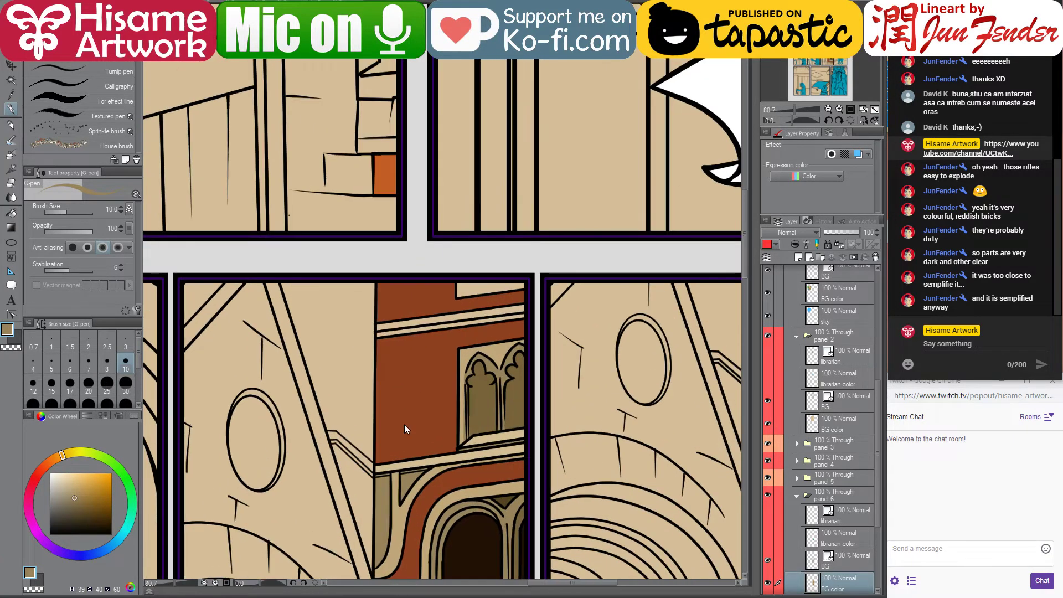
{"action": "left_click", "coordinate": [13, 214]}
{"action": "scroll", "coordinate": [470, 474], "scroll_direction": "up", "scroll_amount": 1}
{"action": "left_click", "coordinate": [467, 272], "text": "alt"}
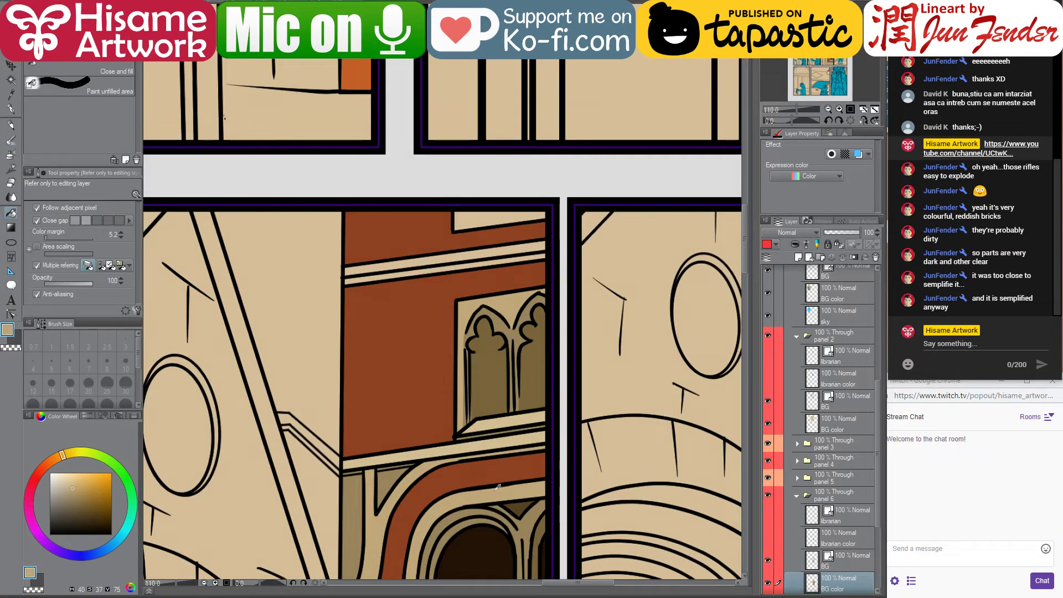
{"action": "left_click", "coordinate": [457, 256]}
{"action": "left_click", "coordinate": [452, 493], "text": "alt"}
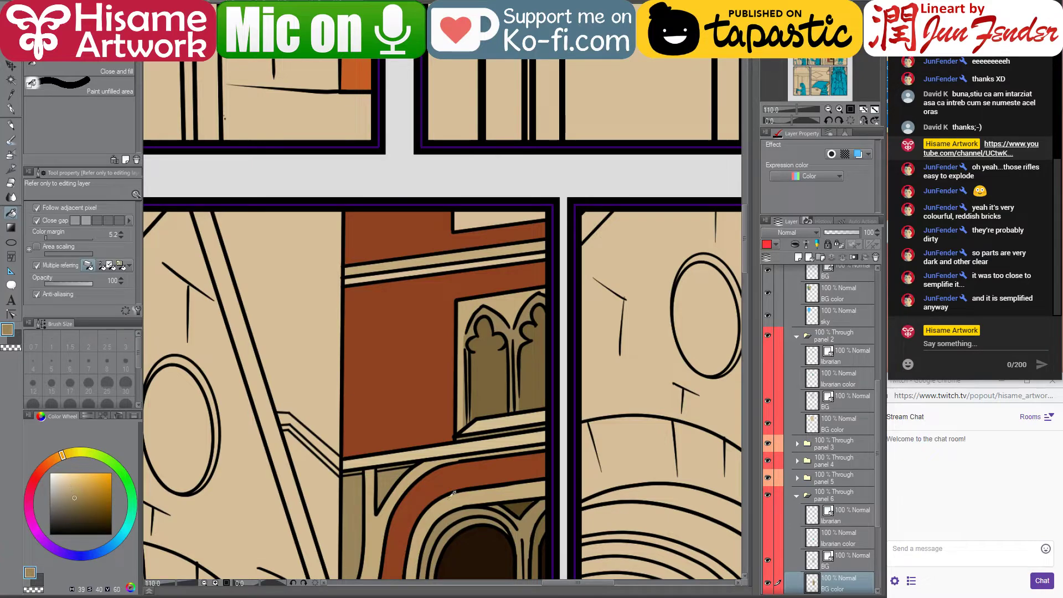
{"action": "left_click", "coordinate": [440, 272]}
{"action": "left_click", "coordinate": [435, 257], "text": "alt"}
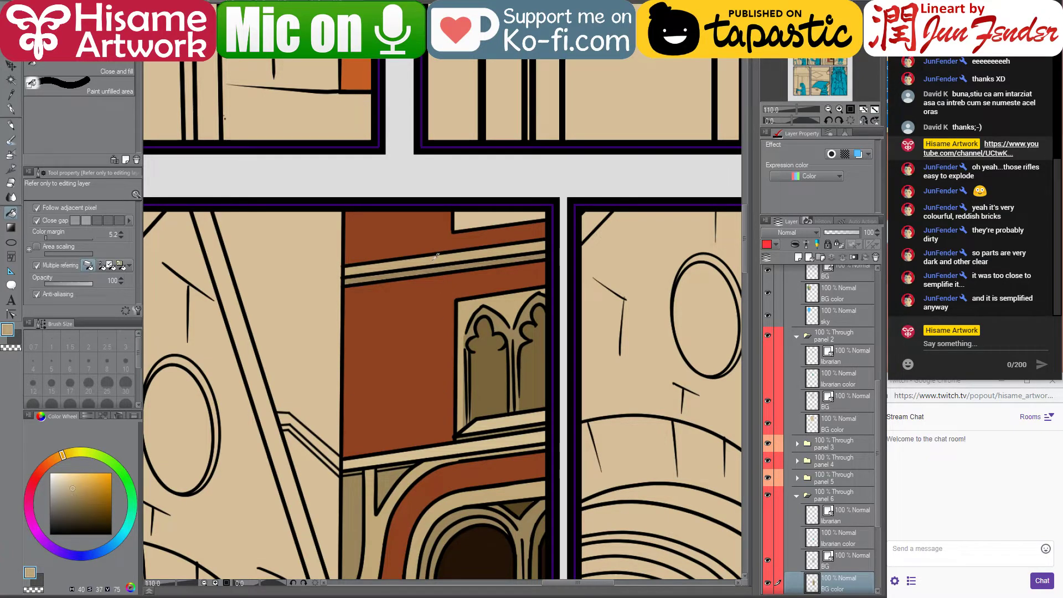
Fill the stone above the upper string course and the gable wall around panel 6's door with light stone (H 40, S 37, V 75)
{"action": "left_click", "coordinate": [470, 218]}
{"action": "scroll", "coordinate": [559, 273], "scroll_direction": "down", "scroll_amount": 3}
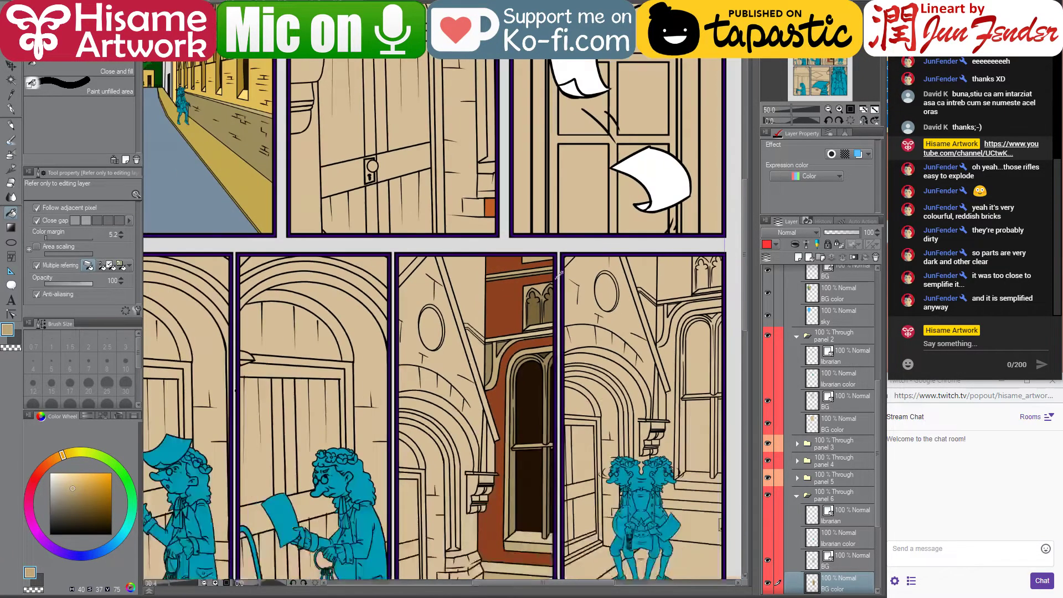
{"action": "left_click_drag", "start_coordinate": [590, 358], "coordinate": [610, 316]}
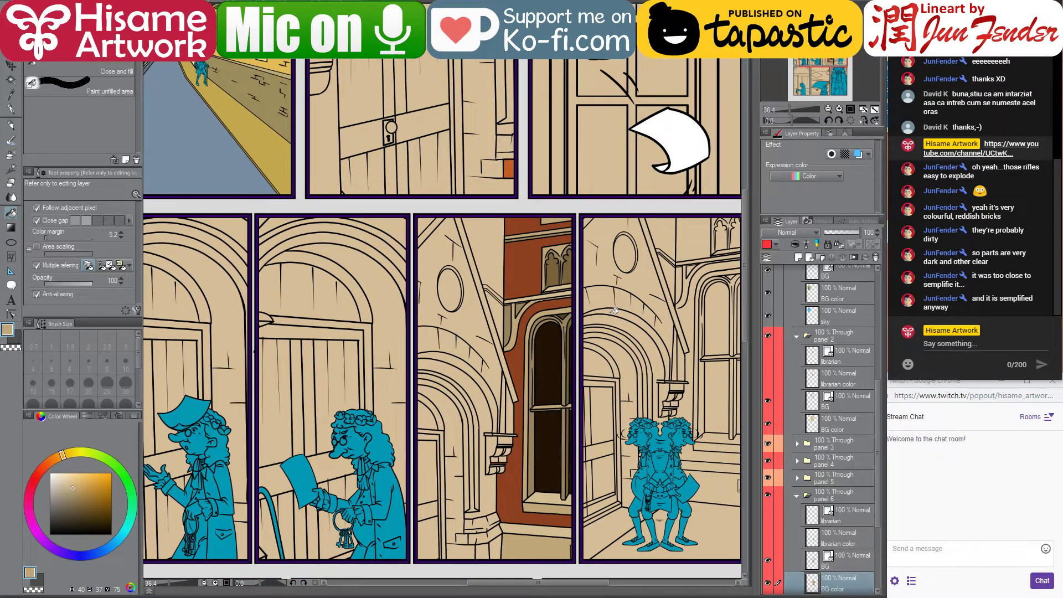
{"action": "scroll", "coordinate": [523, 549], "scroll_direction": "up", "scroll_amount": 1}
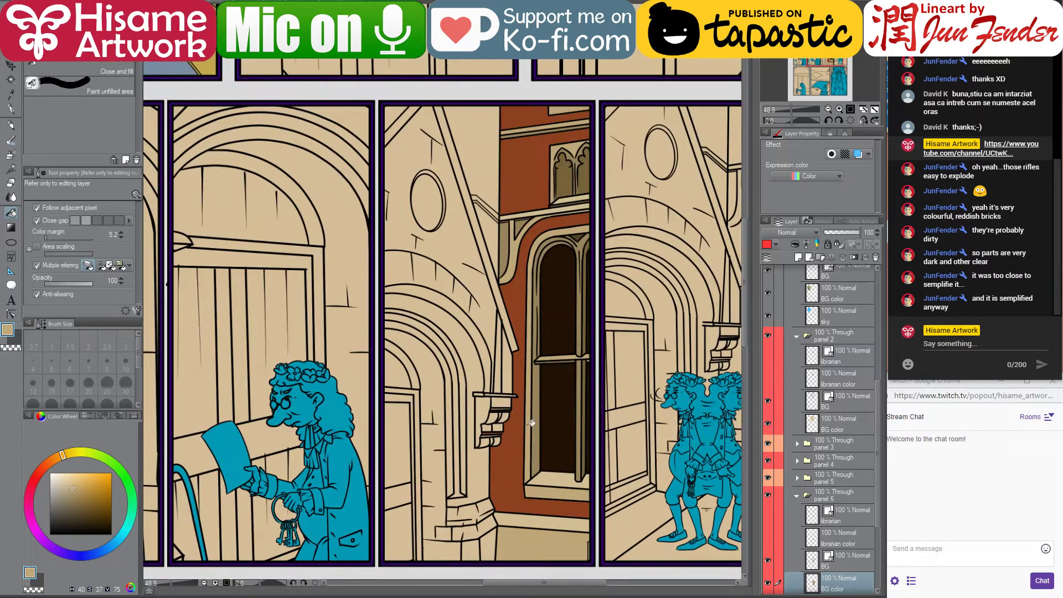
{"action": "left_click_drag", "start_coordinate": [544, 416], "coordinate": [563, 431]}
{"action": "key", "text": "alt+Tab"}
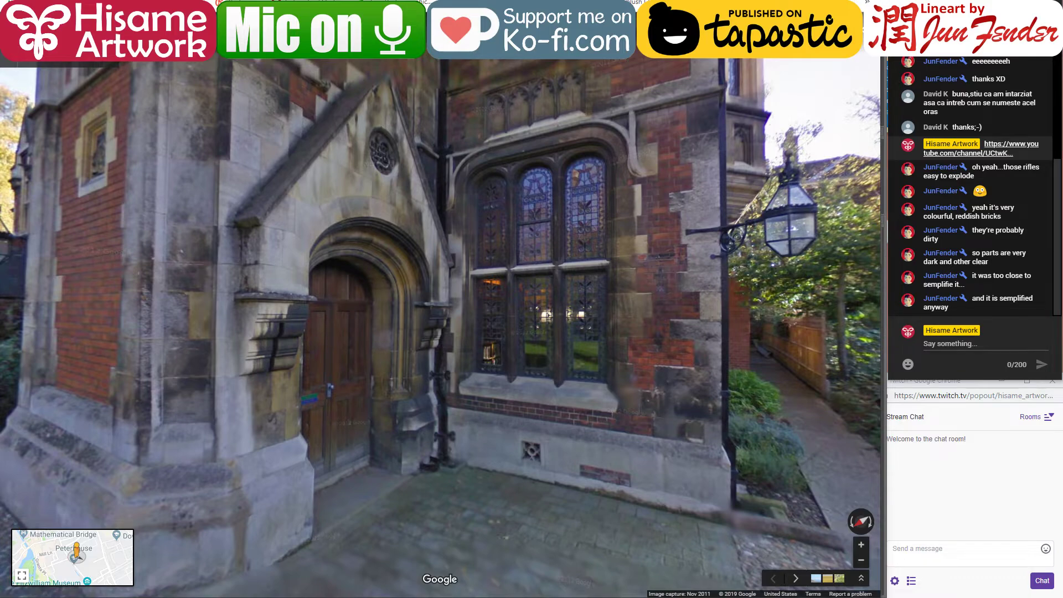
{"action": "key", "text": "alt+Tab"}
{"action": "left_click", "coordinate": [427, 196]}
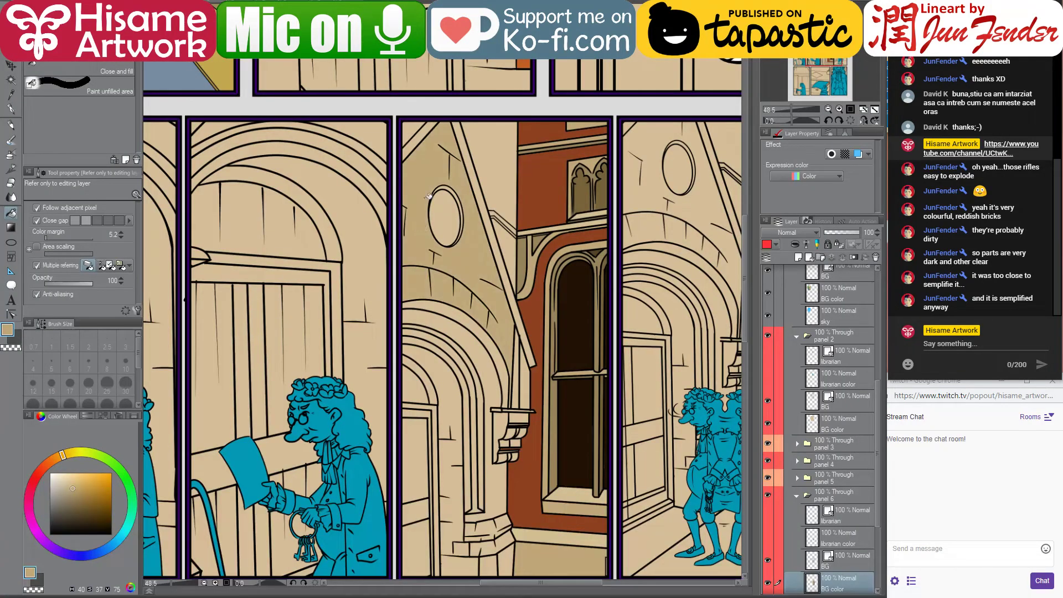
Check the Street View reference and fill the door arch's outermost moulding band with mid stone (H 39, S 40, V 60)
{"action": "left_click_drag", "start_coordinate": [498, 364], "coordinate": [419, 359]}
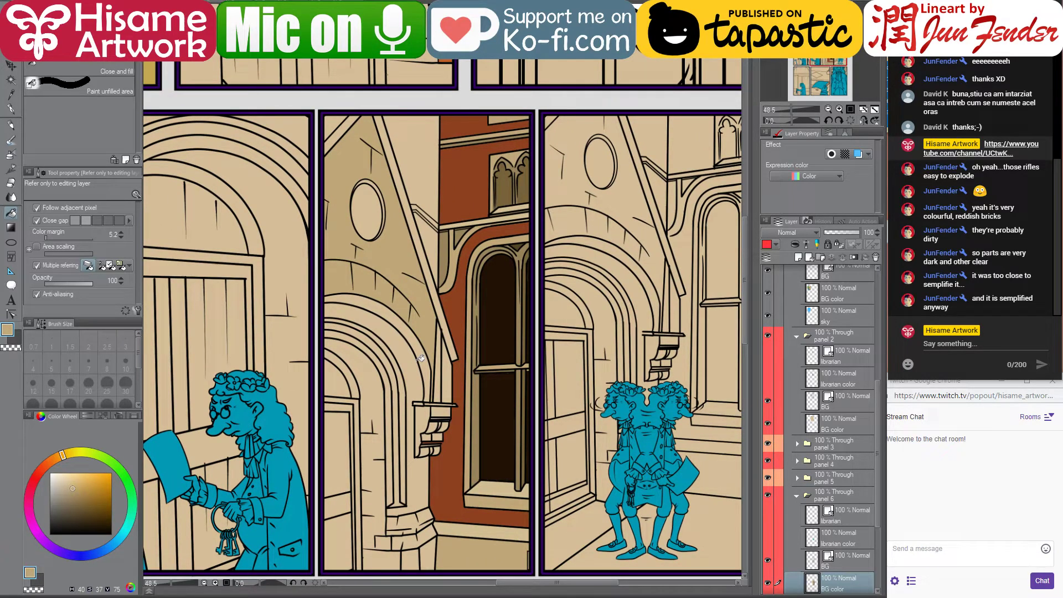
{"action": "key", "text": "alt+Tab"}
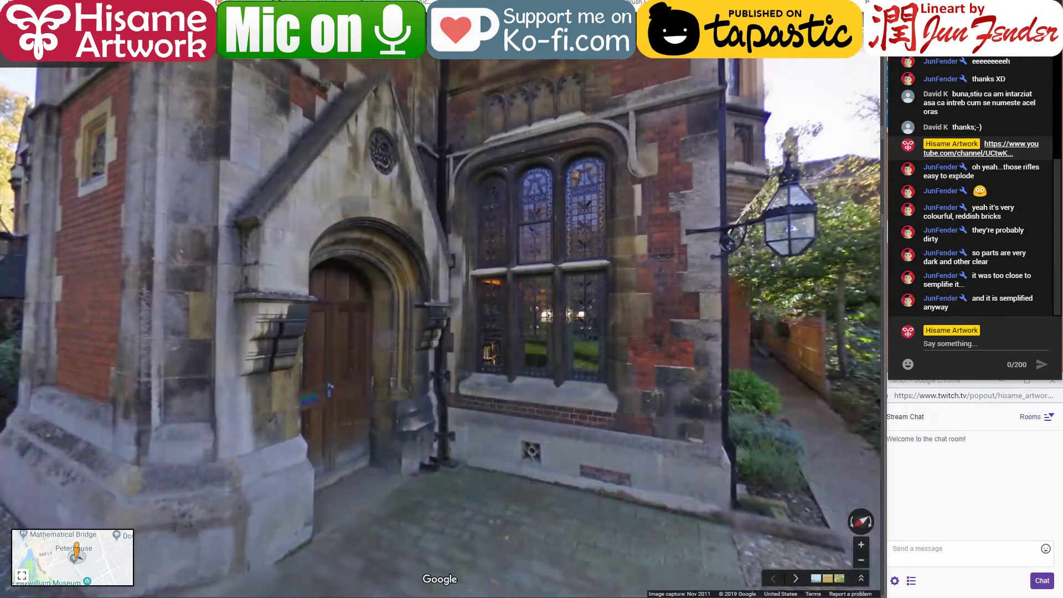
{"action": "key", "text": "alt+Tab"}
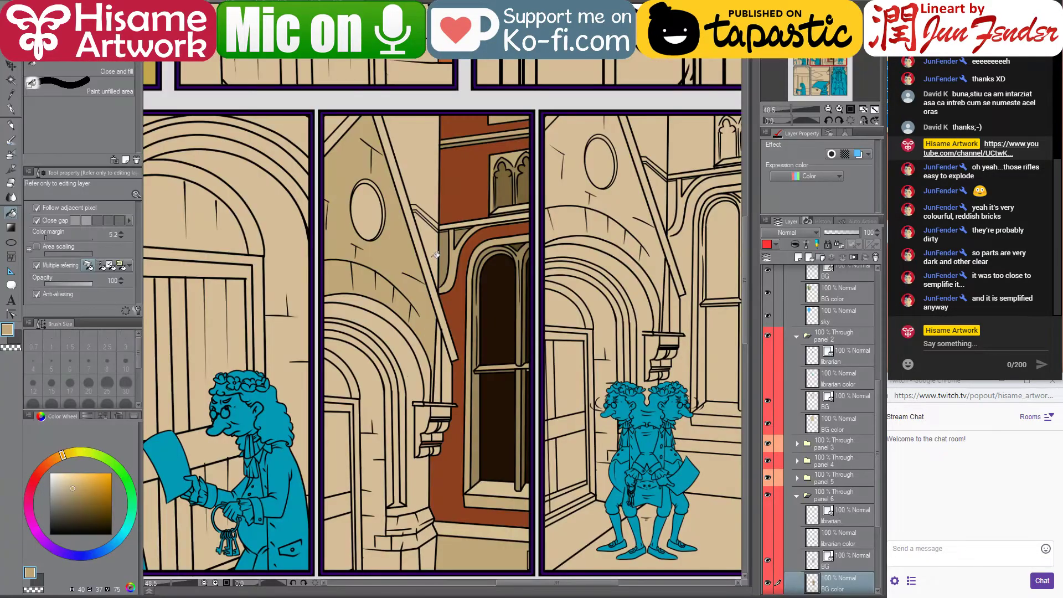
{"action": "mouse_move", "coordinate": [432, 245]}
{"action": "left_mouse_down"}
{"action": "mouse_move", "coordinate": [467, 224]}
{"action": "mouse_move", "coordinate": [484, 252]}
{"action": "mouse_move", "coordinate": [492, 237]}
{"action": "left_mouse_up"}
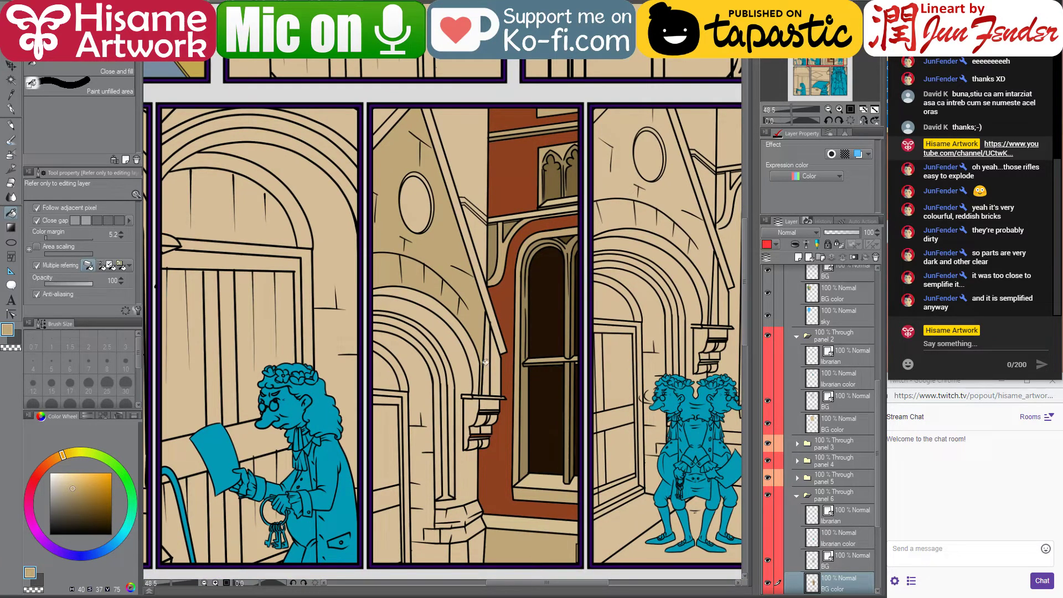
{"action": "scroll", "coordinate": [502, 460], "scroll_direction": "up", "scroll_amount": 1}
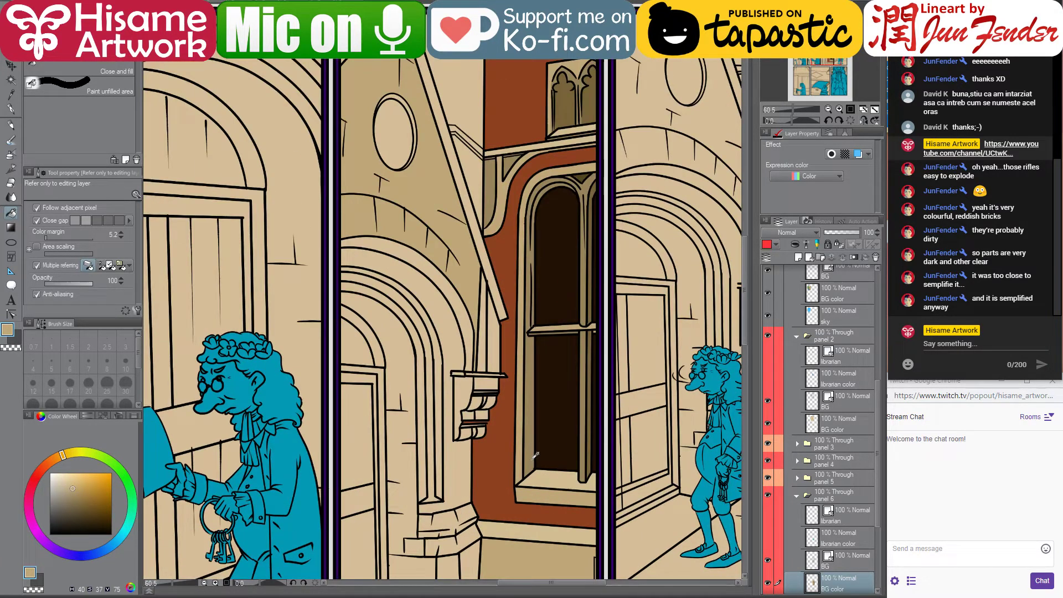
{"action": "left_click", "coordinate": [397, 244]}
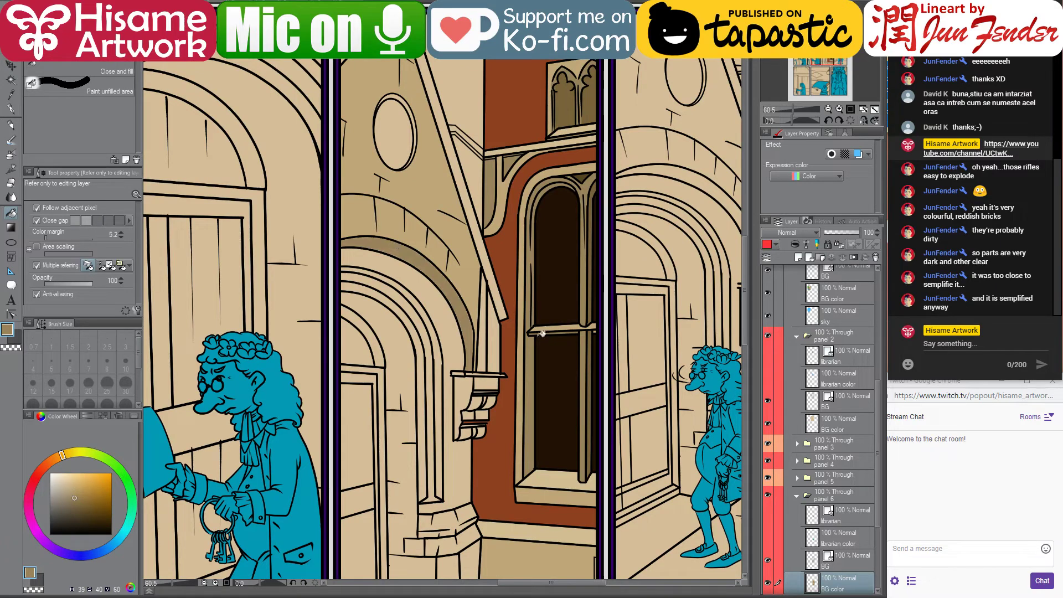
Fill the arch's second moulding band with light stone (H 40, S 37, V 75) and the third with H 39, S 40, V 60
{"action": "left_click", "coordinate": [591, 355], "text": "alt"}
{"action": "key", "text": "alt+Tab"}
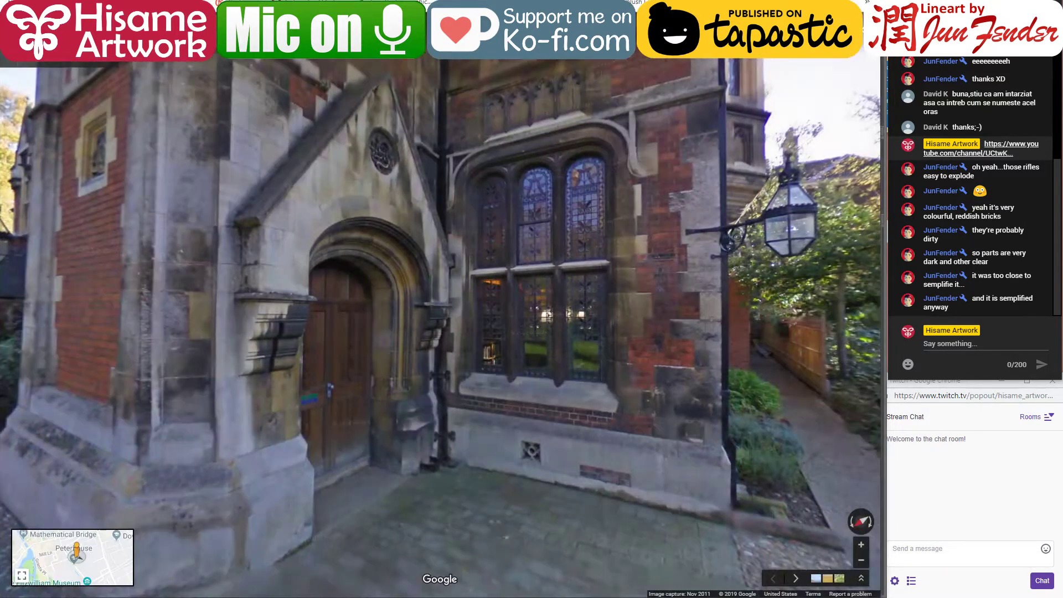
{"action": "key", "text": "alt+Tab"}
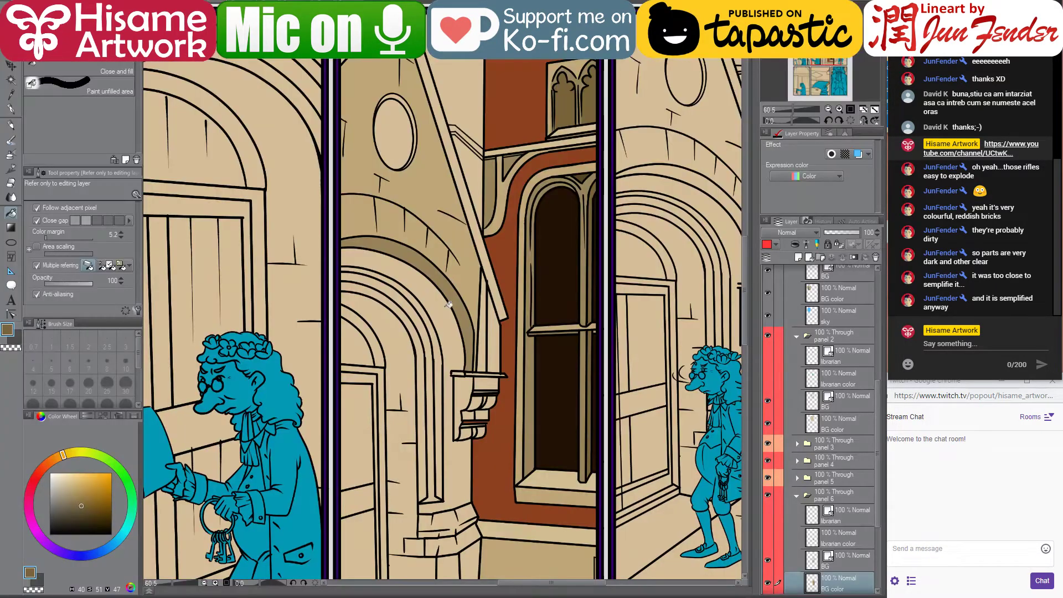
{"action": "left_click", "coordinate": [446, 265], "text": "alt"}
{"action": "left_click", "coordinate": [427, 294]}
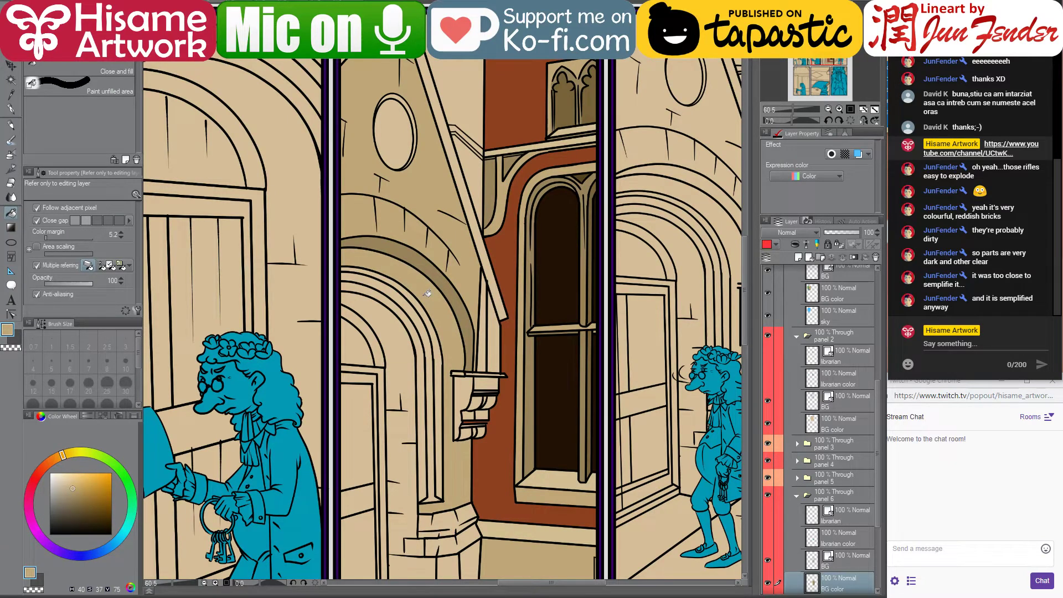
{"action": "left_click", "coordinate": [453, 336], "text": "alt"}
{"action": "left_click", "coordinate": [441, 363]}
Compare with the reference photo and fill the inner arch mouldings, alternating light stone (H 40, S 37, V 75) and H 39, S 40, V 60
{"action": "key", "text": "alt+Tab"}
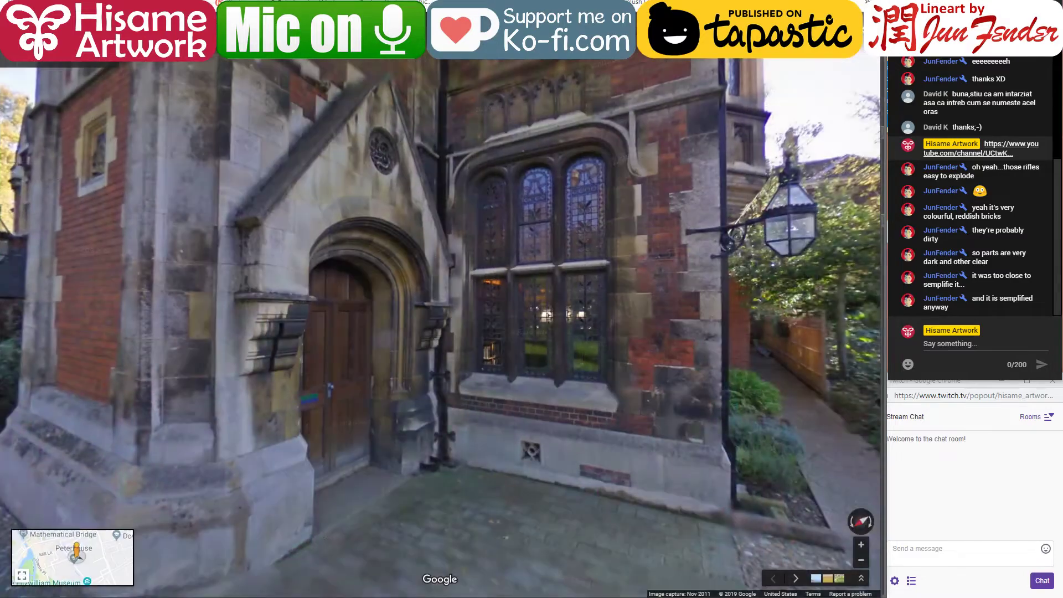
{"action": "key", "text": "alt+Tab"}
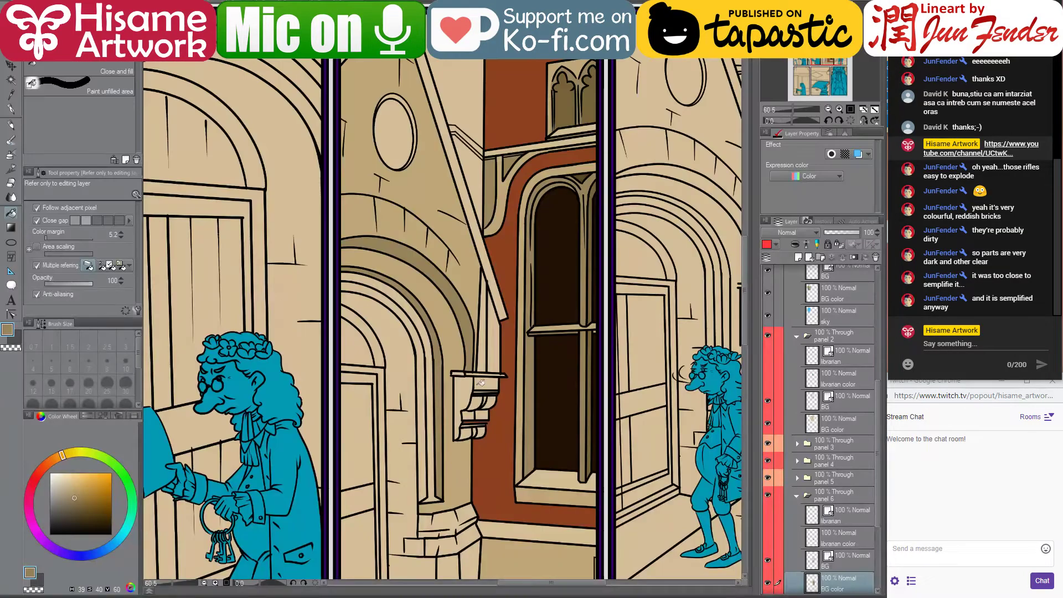
{"action": "left_click", "coordinate": [449, 347], "text": "alt"}
{"action": "left_click", "coordinate": [431, 374]}
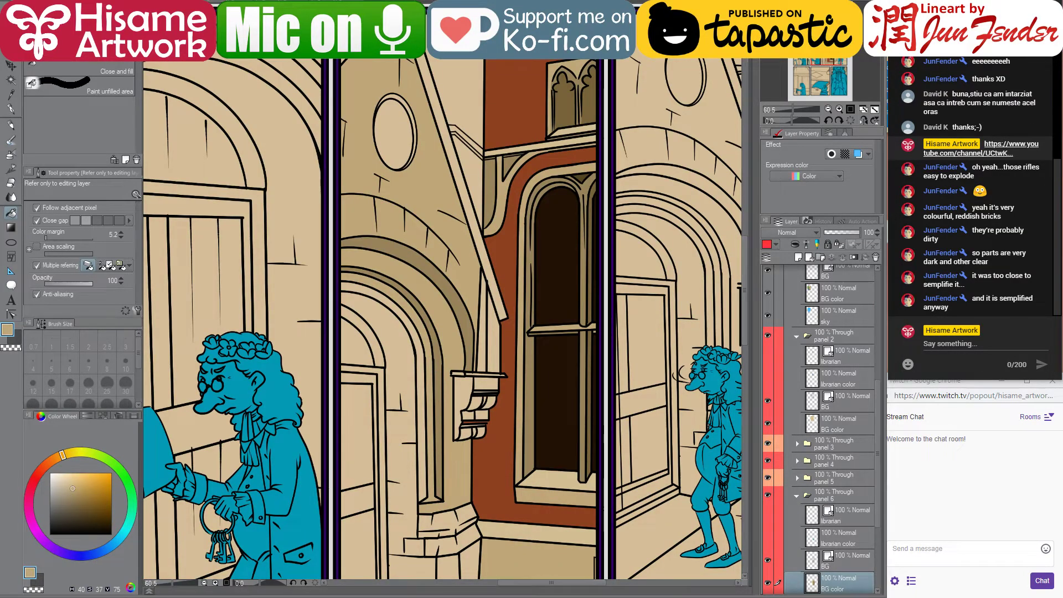
{"action": "key", "text": "alt+Tab"}
Check the reference photo and fill the deep stone reveal beside the door with dark stone (H 40, S 51, V 47)
{"action": "key", "text": "alt+Tab"}
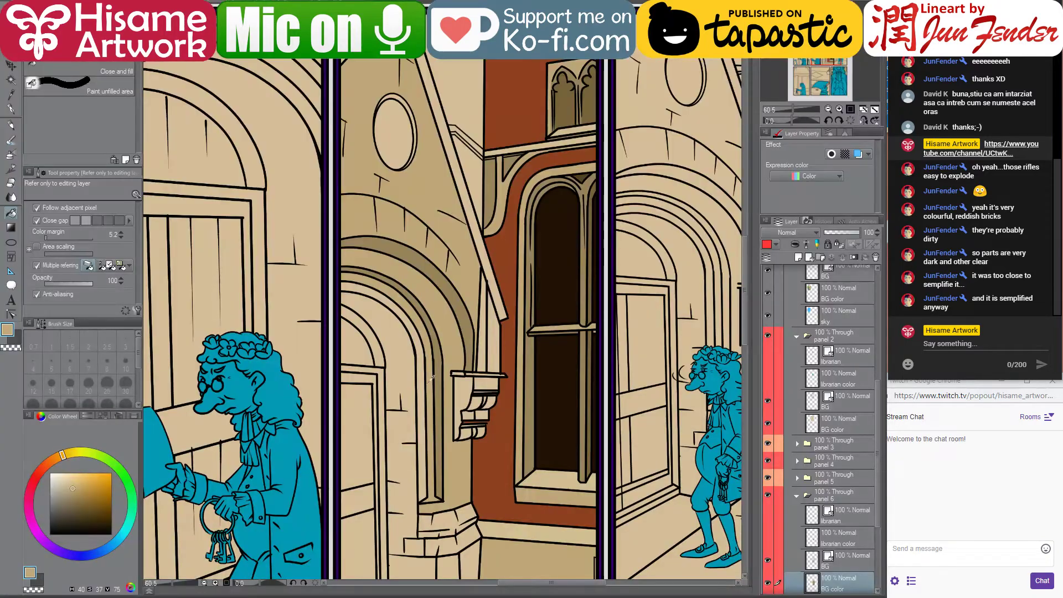
{"action": "left_click", "coordinate": [430, 396], "text": "alt"}
{"action": "left_click", "coordinate": [427, 384]}
{"action": "key", "text": "alt+Tab"}
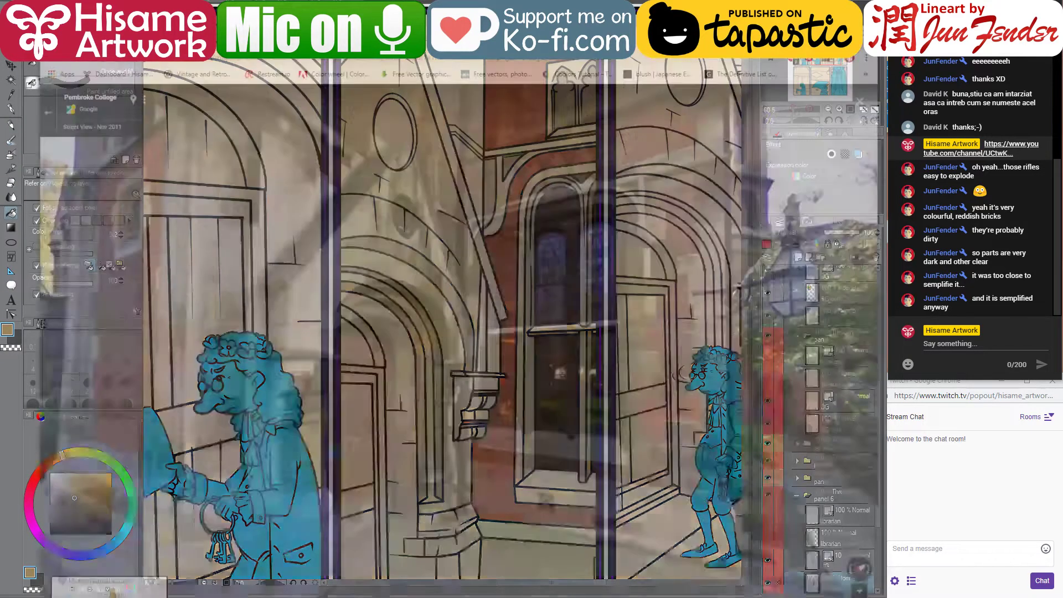
{"action": "key", "text": "alt+Tab"}
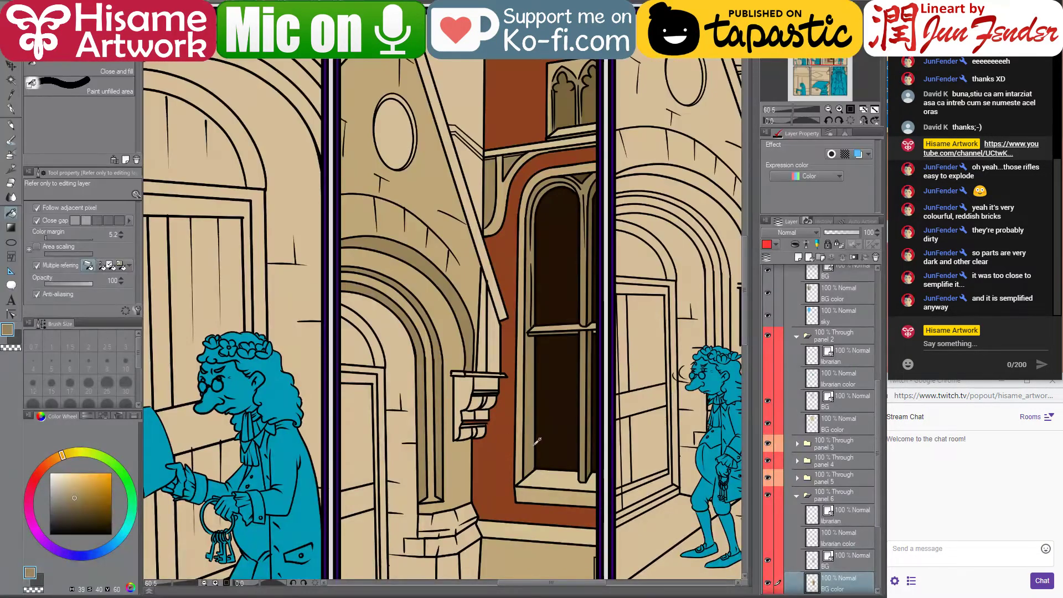
{"action": "left_click", "coordinate": [590, 447], "text": "alt"}
{"action": "left_click", "coordinate": [410, 466]}
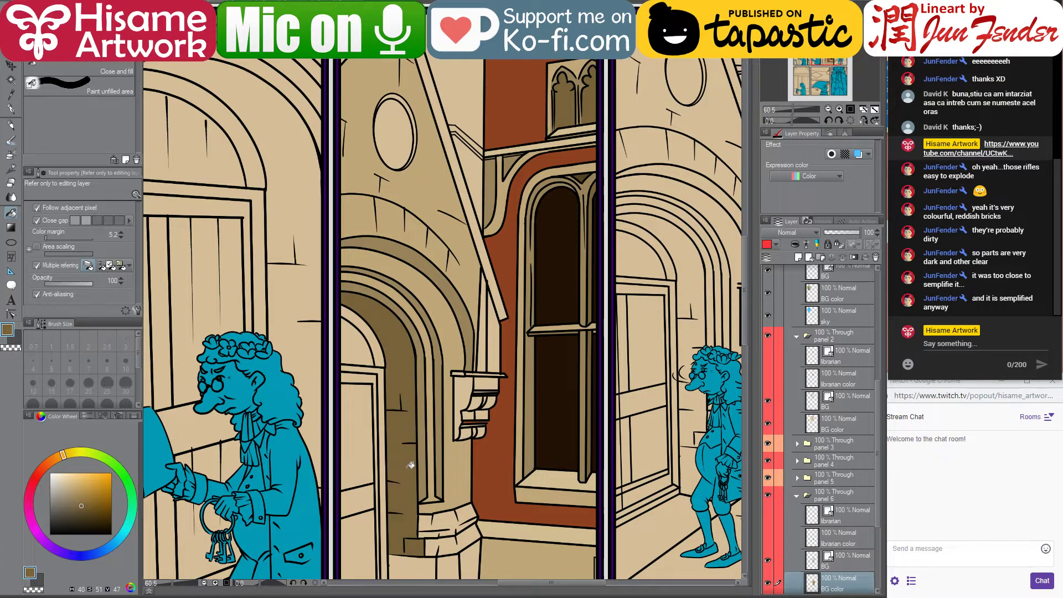
Fill the upper and lower block courses at the foot of the arch pillar with mid stone (H 39, S 40, V 60)
{"action": "left_click_drag", "start_coordinate": [415, 464], "coordinate": [419, 395]}
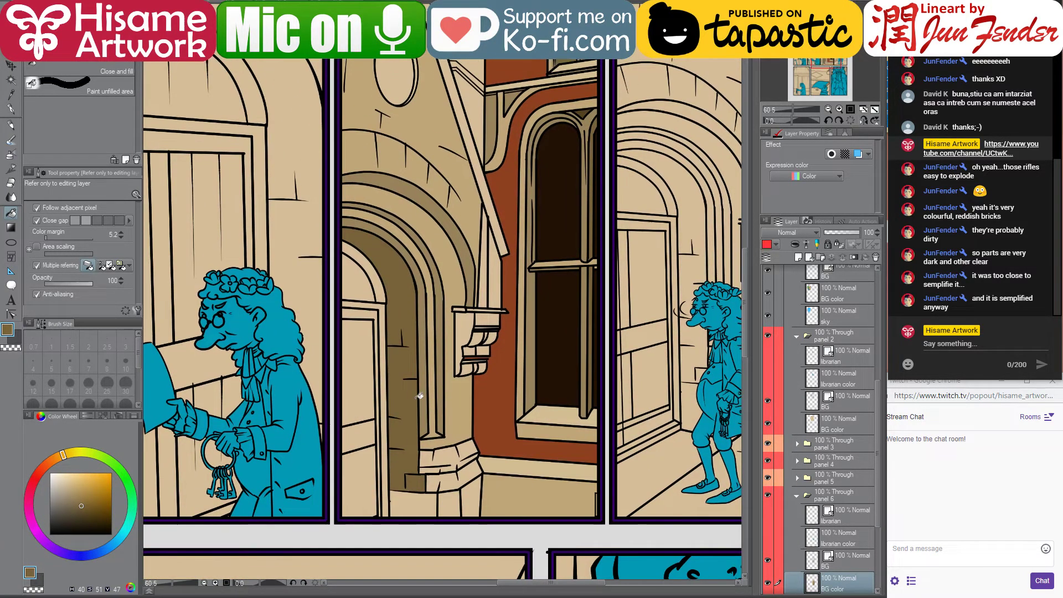
{"action": "scroll", "coordinate": [472, 453], "scroll_direction": "up", "scroll_amount": 2}
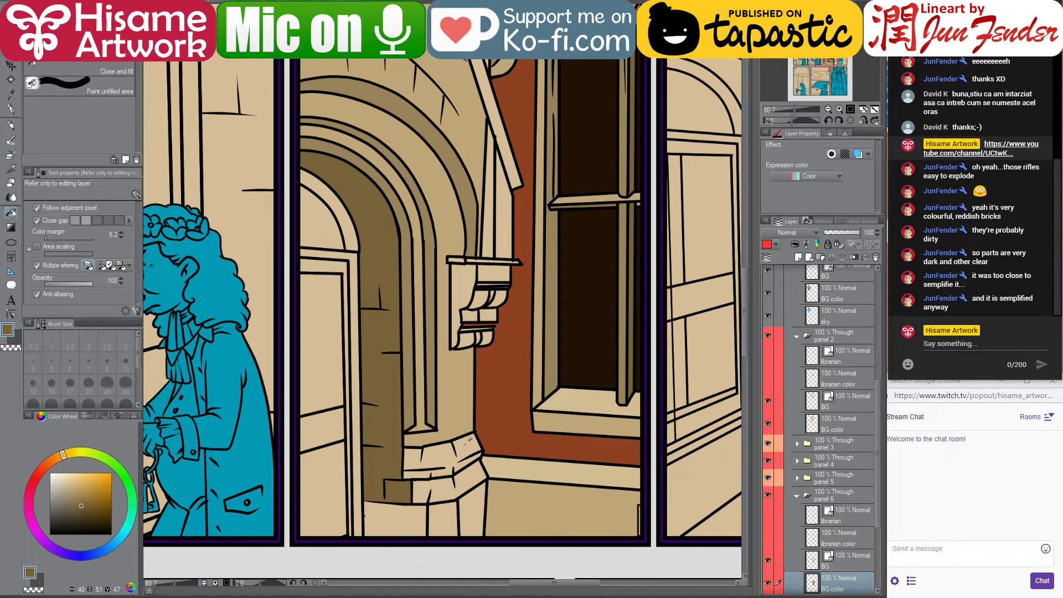
{"action": "left_click", "coordinate": [413, 409], "text": "alt"}
{"action": "left_click", "coordinate": [448, 468]}
{"action": "left_click", "coordinate": [447, 484]}
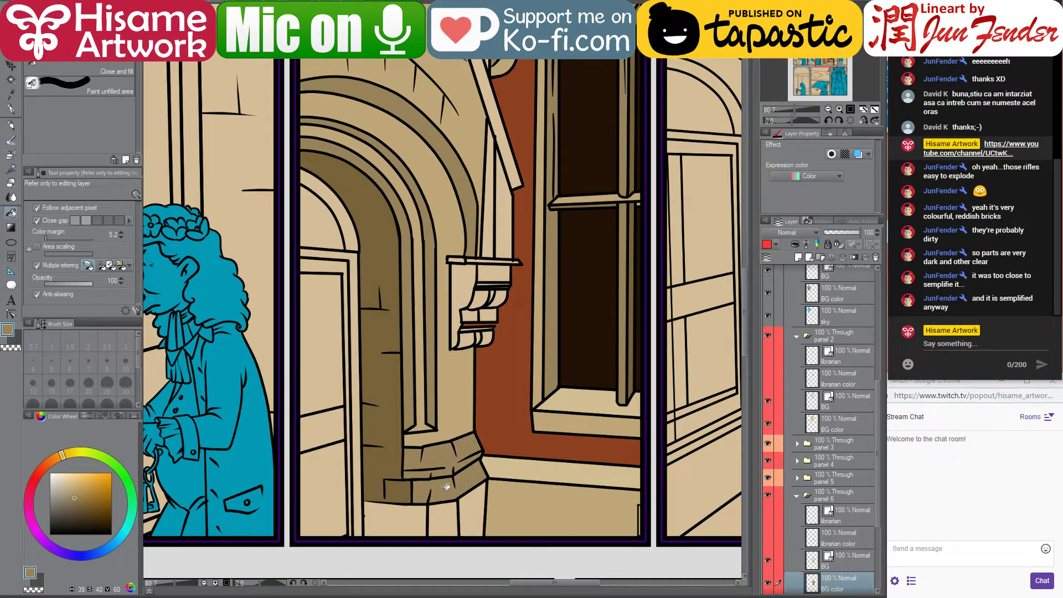
Check the reference photo and refill the pillar base's lower block course with dark stone (H 40, S 51, V 47)
{"action": "key", "text": "alt+Tab"}
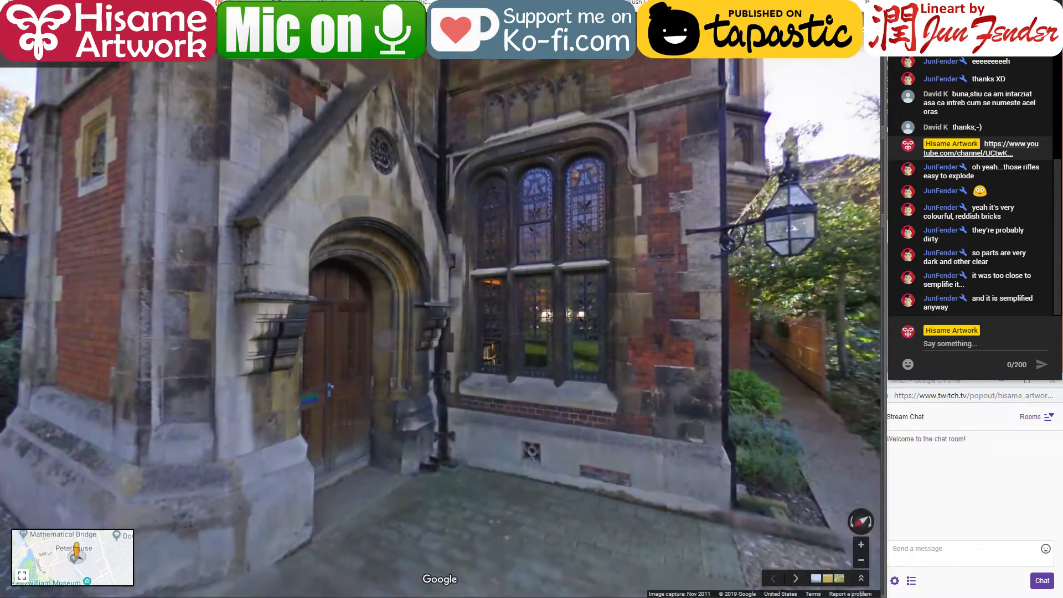
{"action": "key", "text": "alt+Tab"}
{"action": "left_click", "coordinate": [402, 442], "text": "alt"}
{"action": "left_click", "coordinate": [445, 483]}
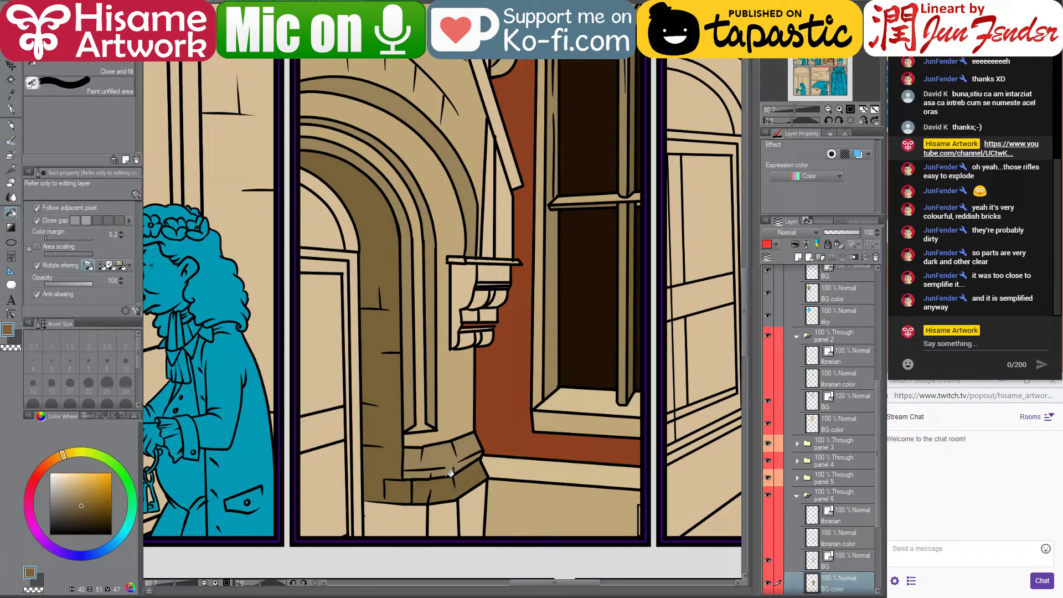
Sample the pale sill colour (H 40, S 30, V 83) and paint the upper face of the pillar base's top course with the G-pen at size 17
{"action": "left_click_drag", "start_coordinate": [441, 492], "coordinate": [456, 453]}
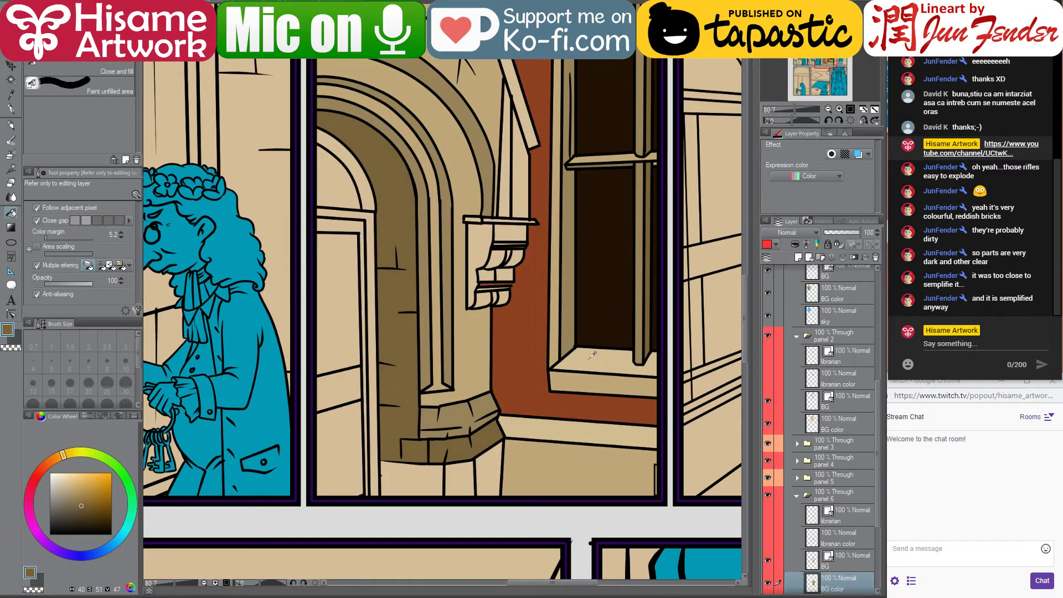
{"action": "left_click", "coordinate": [589, 359], "text": "alt"}
{"action": "scroll", "coordinate": [456, 422], "scroll_direction": "up", "scroll_amount": 2}
{"action": "left_click", "coordinate": [11, 112]}
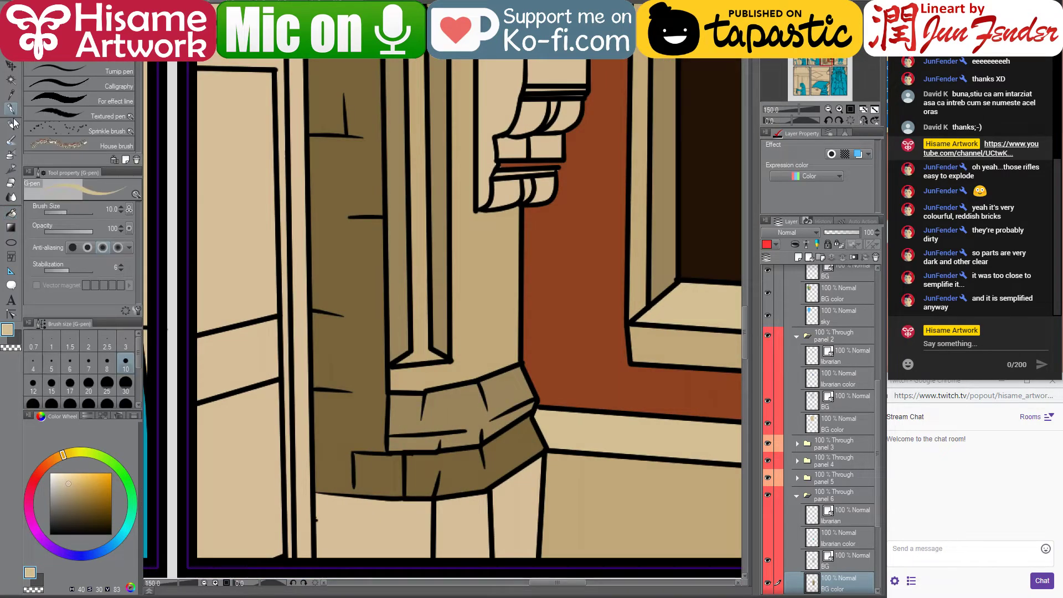
{"action": "left_click_drag", "start_coordinate": [391, 397], "coordinate": [390, 430]}
{"action": "key", "text": "bracketright"}
{"action": "key", "text": "bracketright"}
{"action": "key", "text": "bracketright"}
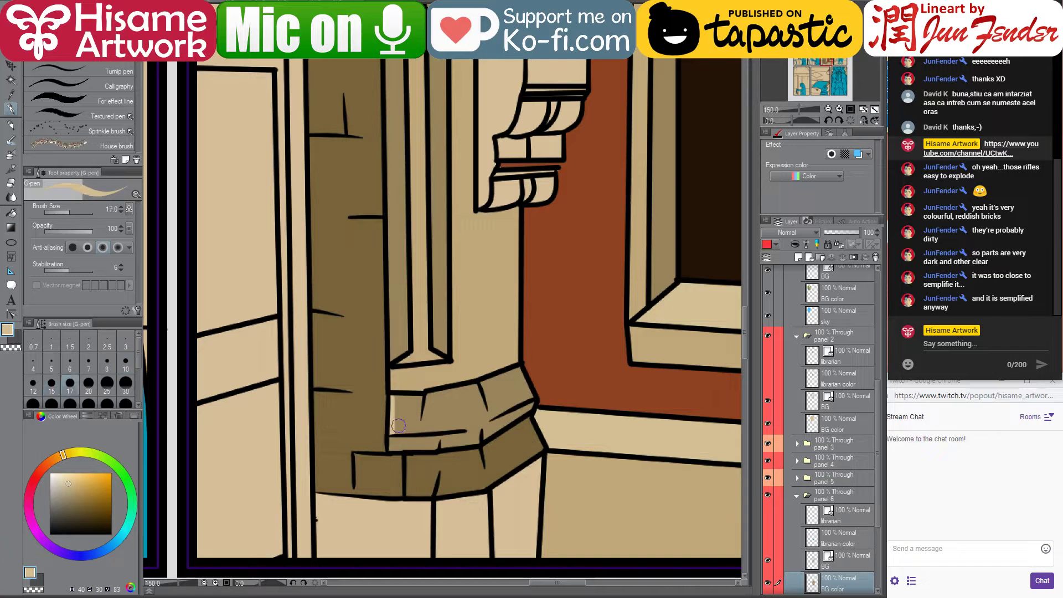
{"action": "left_click", "coordinate": [471, 426], "text": "shift"}
{"action": "left_click_drag", "start_coordinate": [471, 424], "coordinate": [527, 395]}
{"action": "left_click", "coordinate": [519, 374], "text": "shift"}
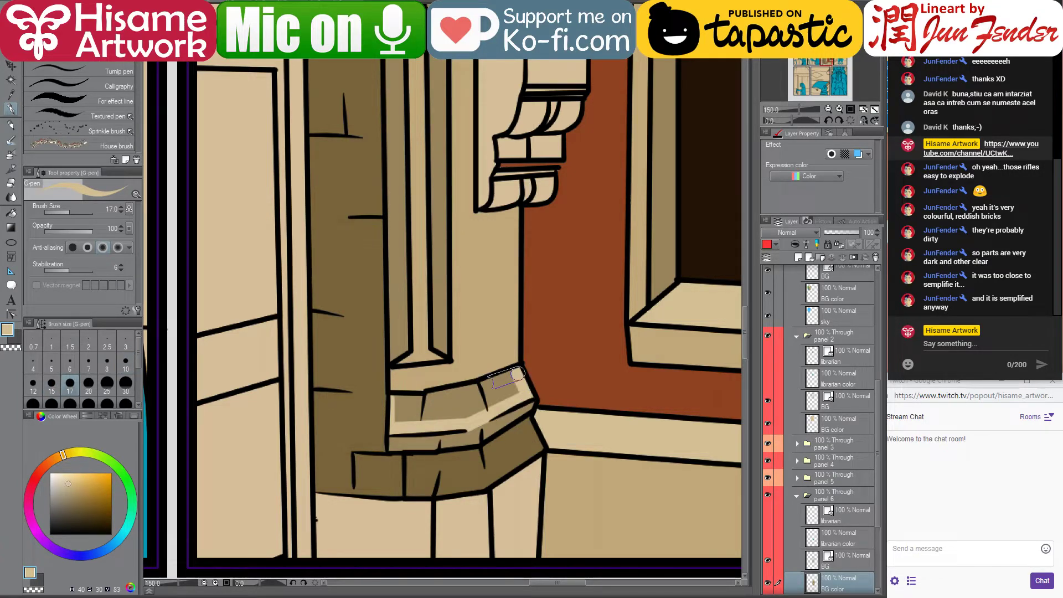
{"action": "left_click", "coordinate": [480, 389], "text": "shift"}
{"action": "left_click", "coordinate": [457, 393], "text": "shift"}
{"action": "left_click", "coordinate": [417, 401], "text": "shift"}
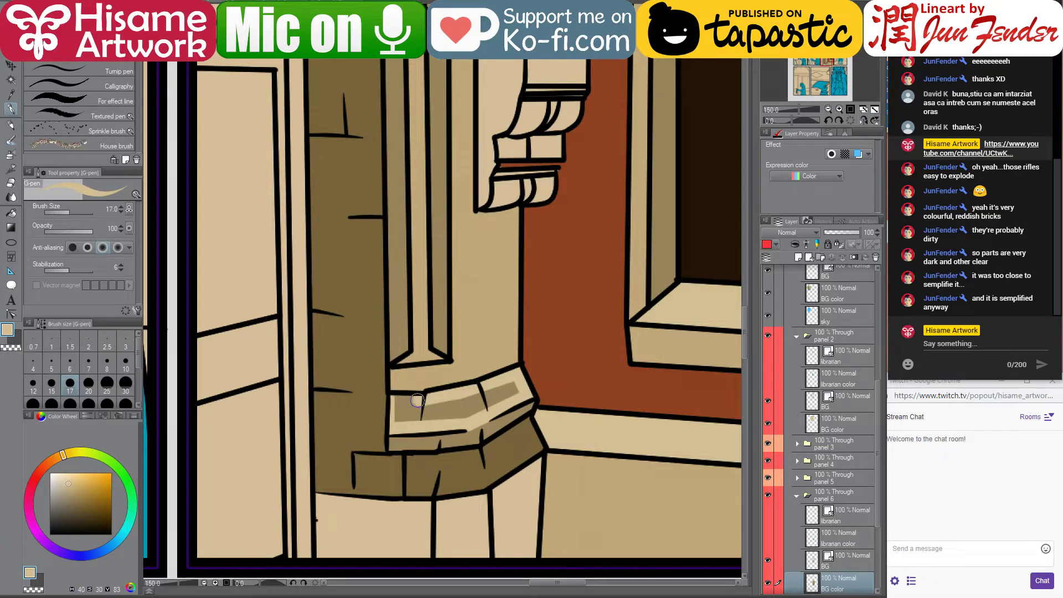
{"action": "left_click", "coordinate": [397, 402], "text": "shift"}
{"action": "mouse_move", "coordinate": [399, 405]}
{"action": "left_mouse_down"}
{"action": "mouse_move", "coordinate": [443, 406]}
{"action": "mouse_move", "coordinate": [404, 416]}
{"action": "mouse_move", "coordinate": [509, 391]}
{"action": "left_mouse_up"}
{"action": "mouse_move", "coordinate": [448, 413]}
{"action": "left_mouse_down"}
{"action": "mouse_move", "coordinate": [512, 385]}
{"action": "mouse_move", "coordinate": [460, 377]}
{"action": "left_mouse_up"}
{"action": "scroll", "coordinate": [411, 428], "scroll_direction": "up", "scroll_amount": 2}
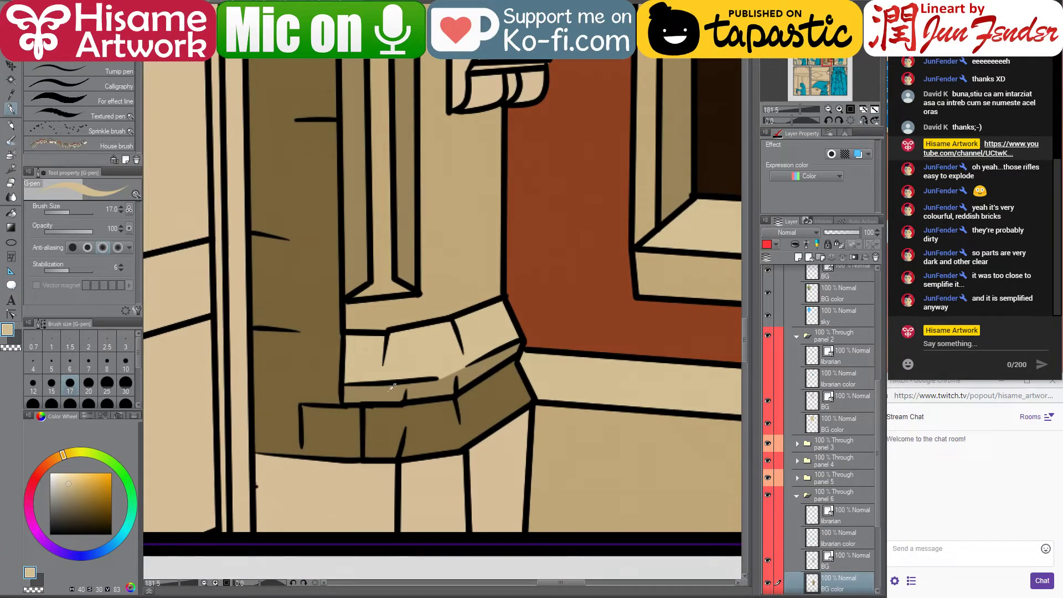
{"action": "scroll", "coordinate": [587, 352], "scroll_direction": "down", "scroll_amount": 1}
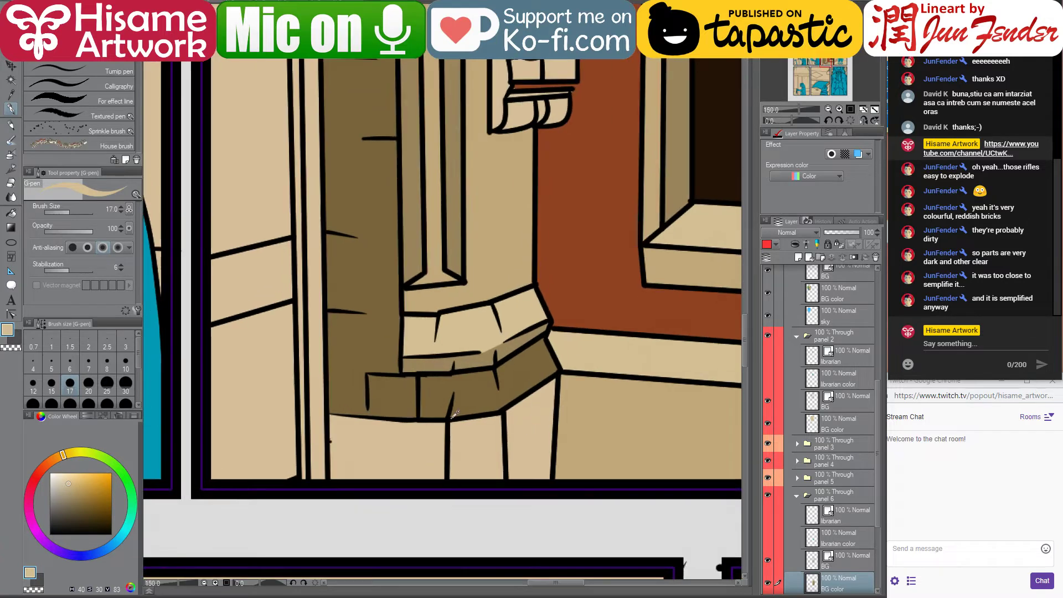
Sample the dark stone shade (H 40, S 51, V 47) and fill the plinth face nearest the door, beneath the pillar base, with it
{"action": "left_click", "coordinate": [437, 392], "text": "alt"}
{"action": "key", "text": "g"}
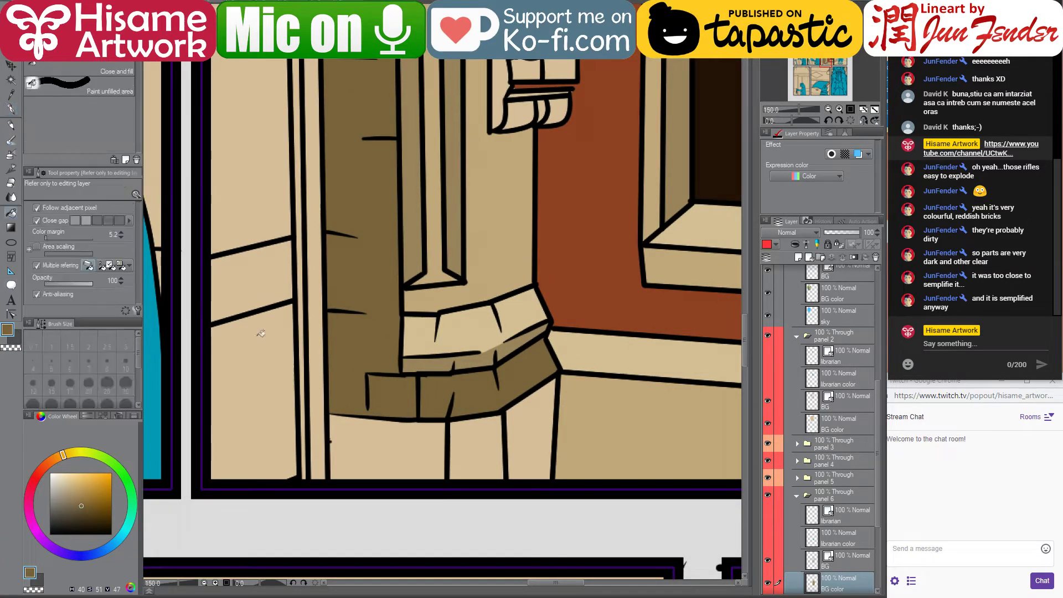
{"action": "left_click", "coordinate": [398, 424]}
{"action": "scroll", "coordinate": [421, 421], "scroll_direction": "up", "scroll_amount": 2}
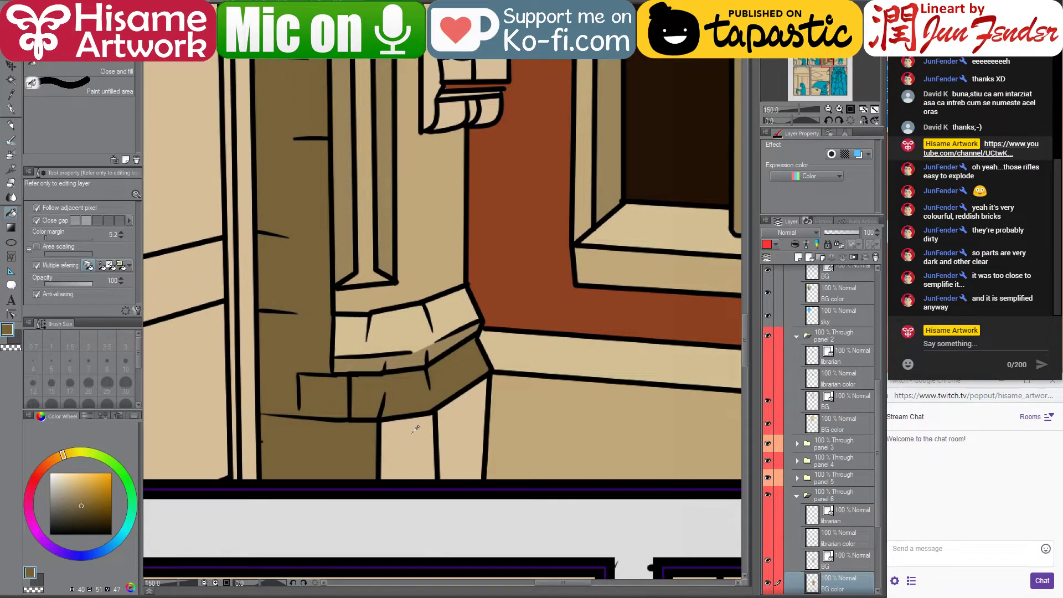
Sample the mid stone shade (H 39, S 40, V 60) and fill the two outer plinth faces beneath the pillar base with it
{"action": "left_click", "coordinate": [422, 322], "text": "alt"}
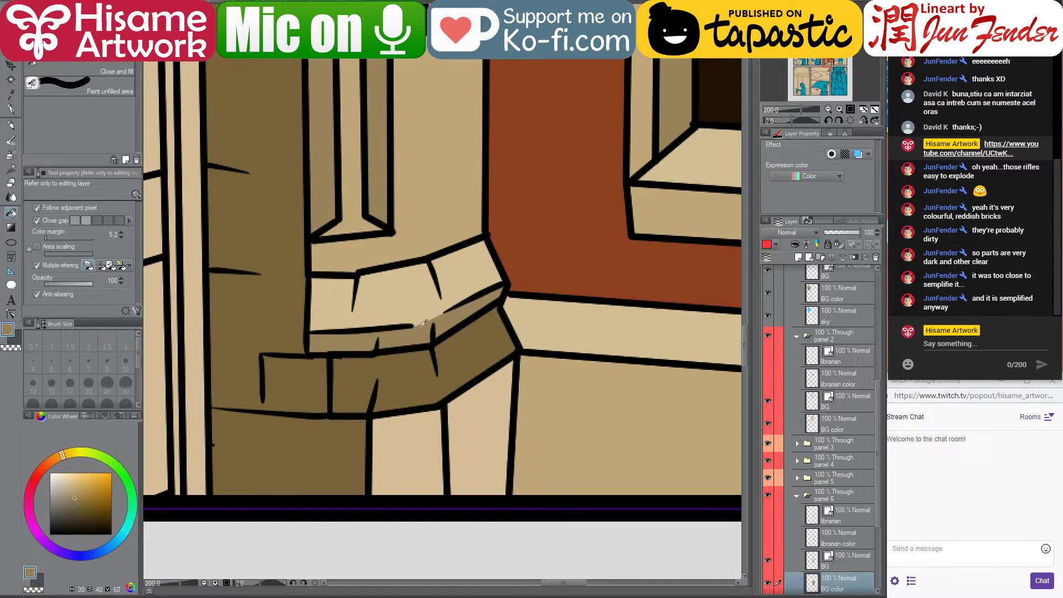
{"action": "left_click", "coordinate": [486, 437]}
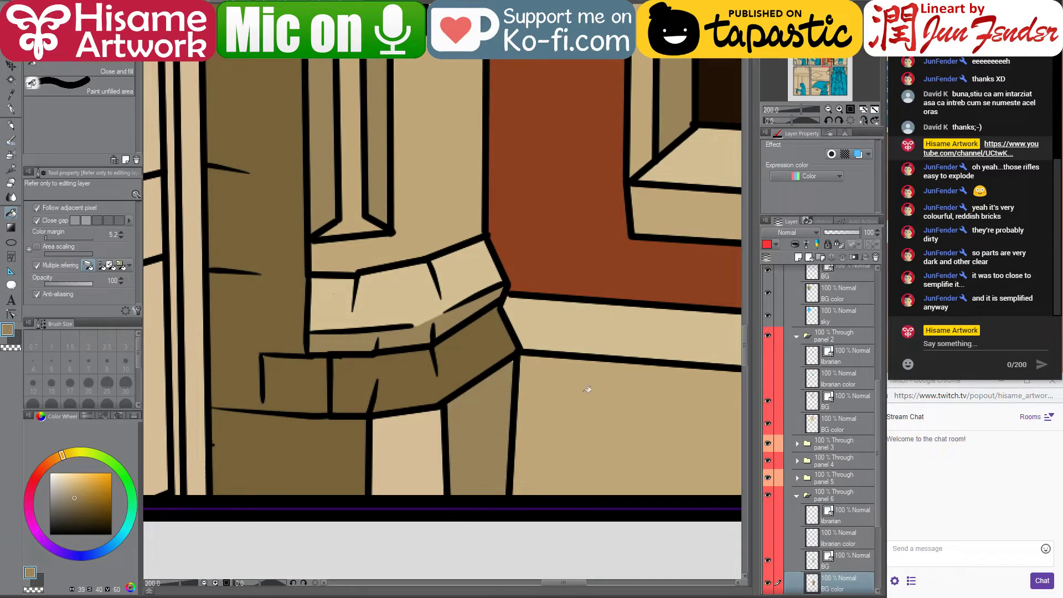
{"action": "left_click", "coordinate": [418, 438]}
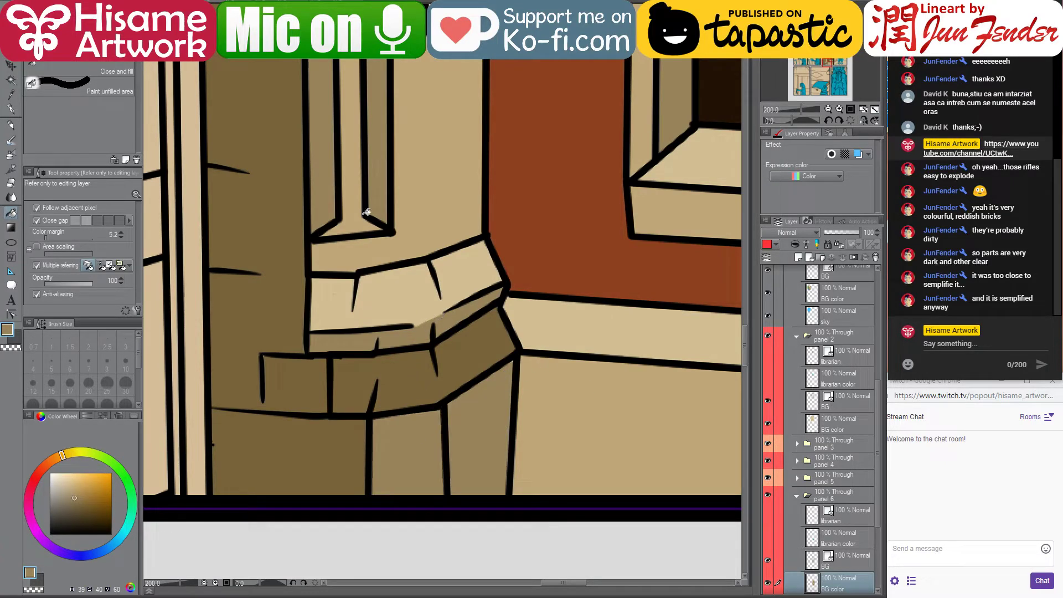
Tint the plinth's middle face with dark stone (H 40, S 51, V 47) at 40% fill opacity, and restore the opacity to 100
{"action": "left_click", "coordinate": [340, 441], "text": "alt"}
{"action": "left_click", "coordinate": [64, 283]}
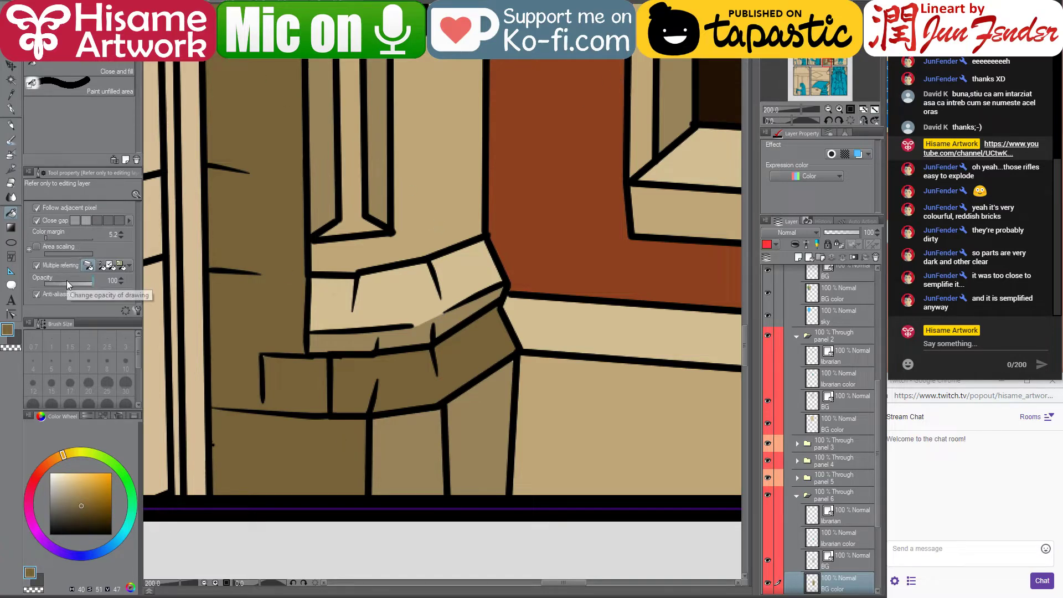
{"action": "left_click", "coordinate": [413, 445]}
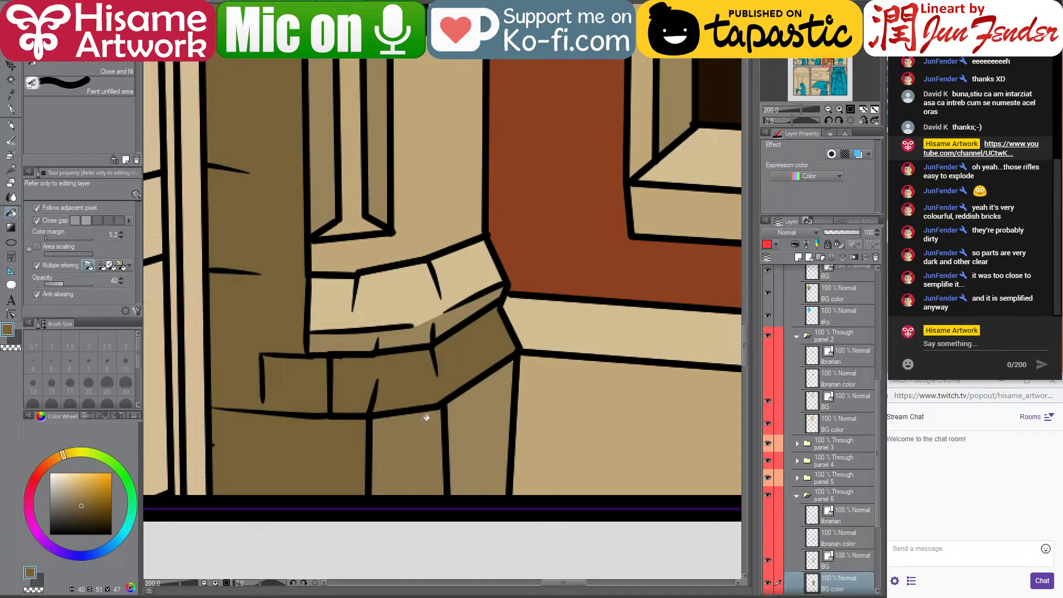
{"action": "left_click_drag", "start_coordinate": [75, 283], "coordinate": [110, 283]}
{"action": "scroll", "coordinate": [555, 410], "scroll_direction": "down", "scroll_amount": 3}
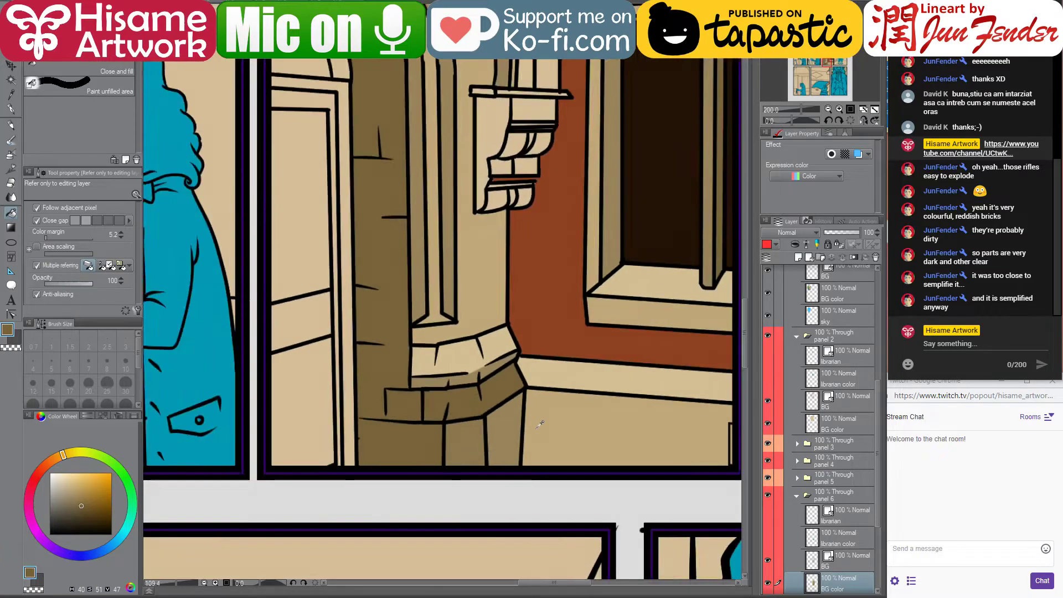
Sample the mid stone shade (H 39, S 40, V 60) and fill the narrow upright strip above the corbel with it
{"action": "scroll", "coordinate": [540, 423], "scroll_direction": "down", "scroll_amount": 2}
{"action": "scroll", "coordinate": [554, 274], "scroll_direction": "up", "scroll_amount": 2}
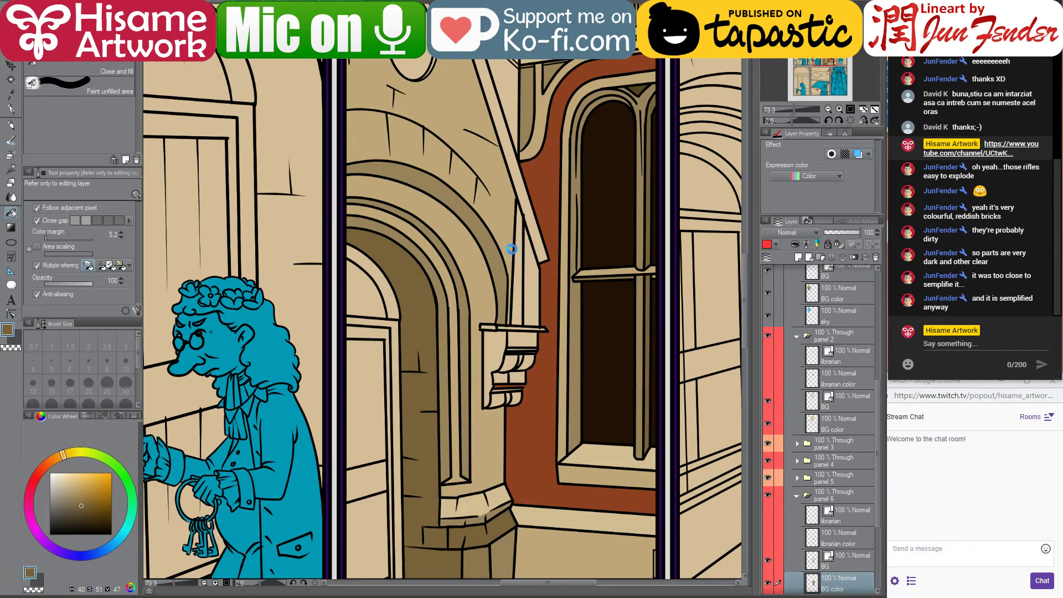
{"action": "left_click_drag", "start_coordinate": [513, 250], "coordinate": [486, 288]}
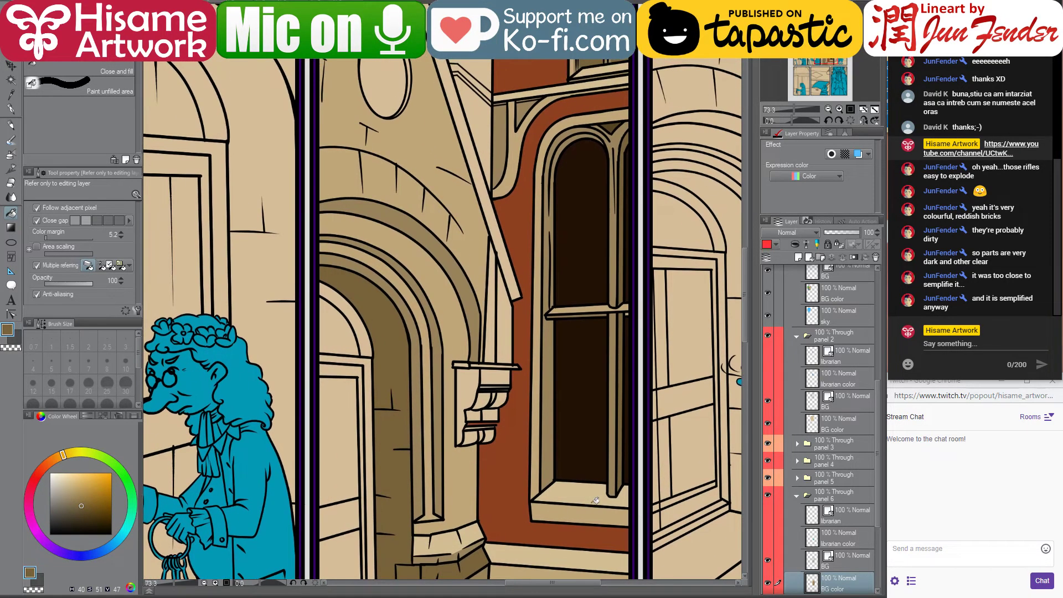
{"action": "left_click", "coordinate": [573, 486], "text": "alt"}
{"action": "scroll", "coordinate": [515, 323], "scroll_direction": "up", "scroll_amount": 2}
{"action": "left_click", "coordinate": [460, 263], "text": "alt"}
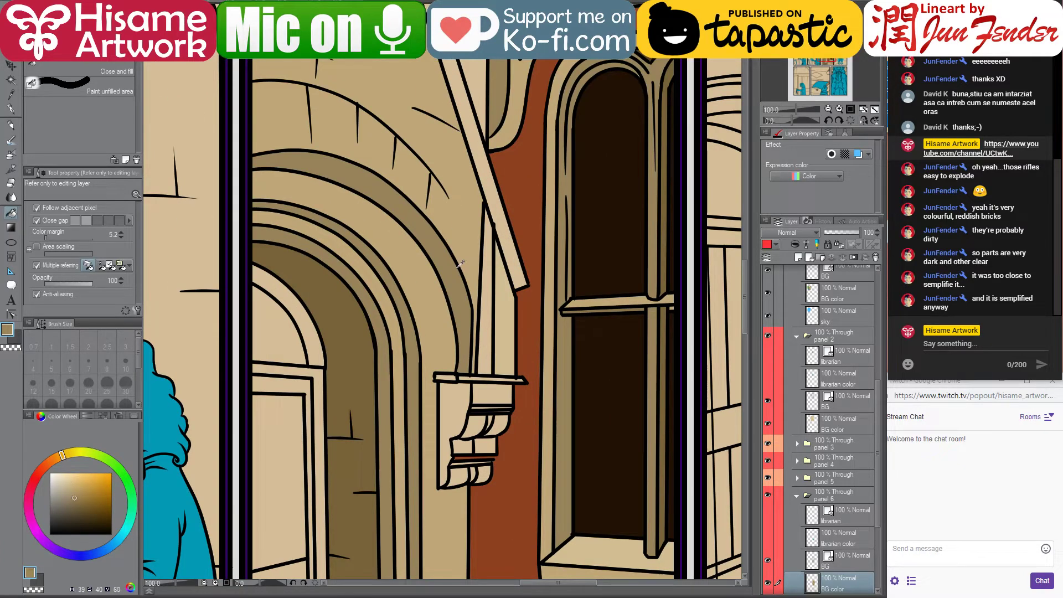
{"action": "left_click", "coordinate": [490, 279]}
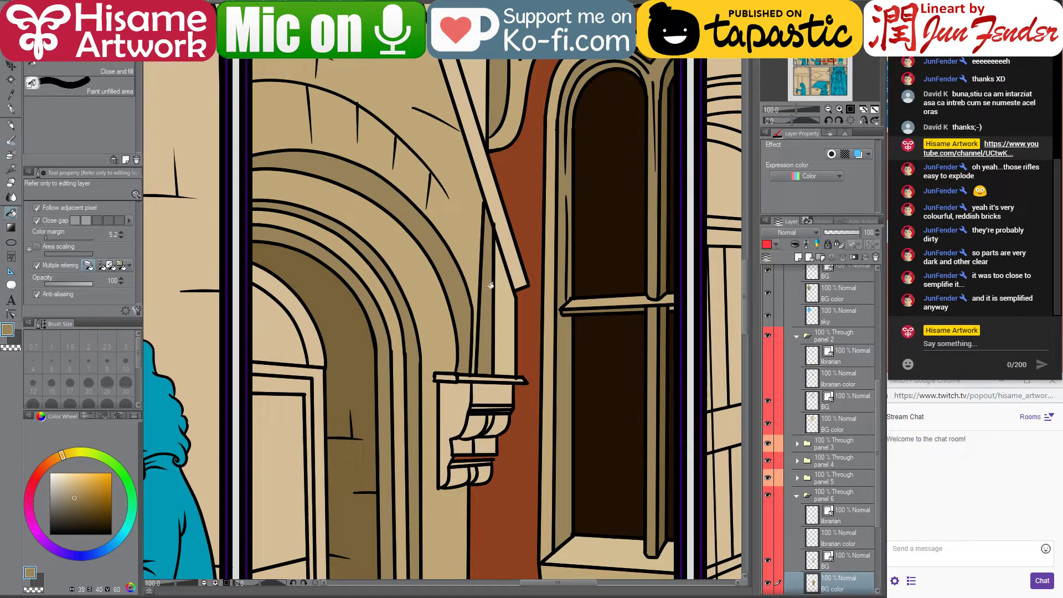
Check the reference photo and fill the gable's sloping coping with dark brown (H 41, S 62, V 33)
{"action": "scroll", "coordinate": [490, 285], "scroll_direction": "down", "scroll_amount": 3}
{"action": "key", "text": "alt+Tab"}
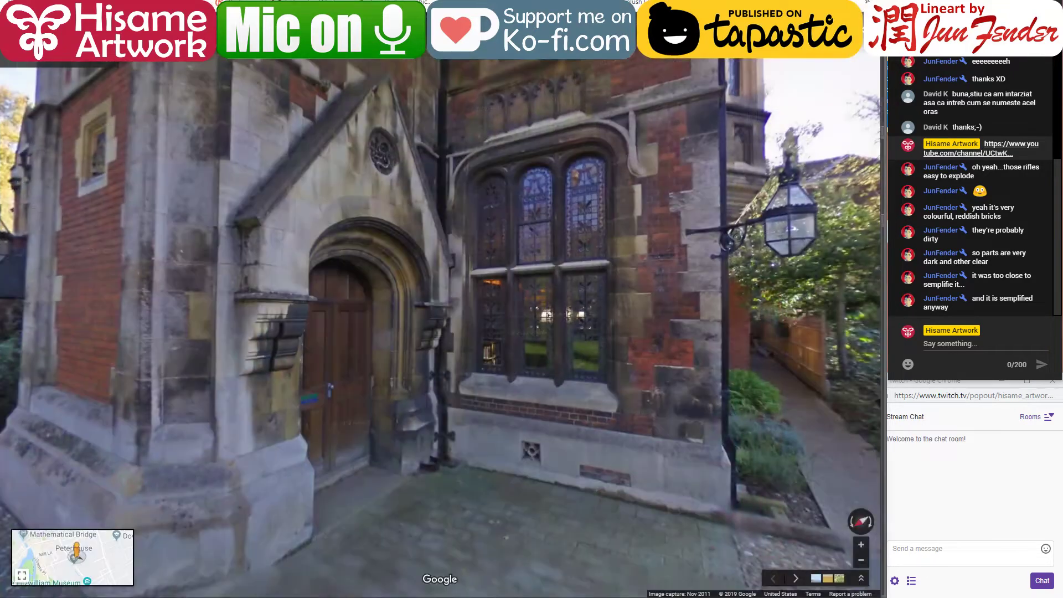
{"action": "key", "text": "alt+Tab"}
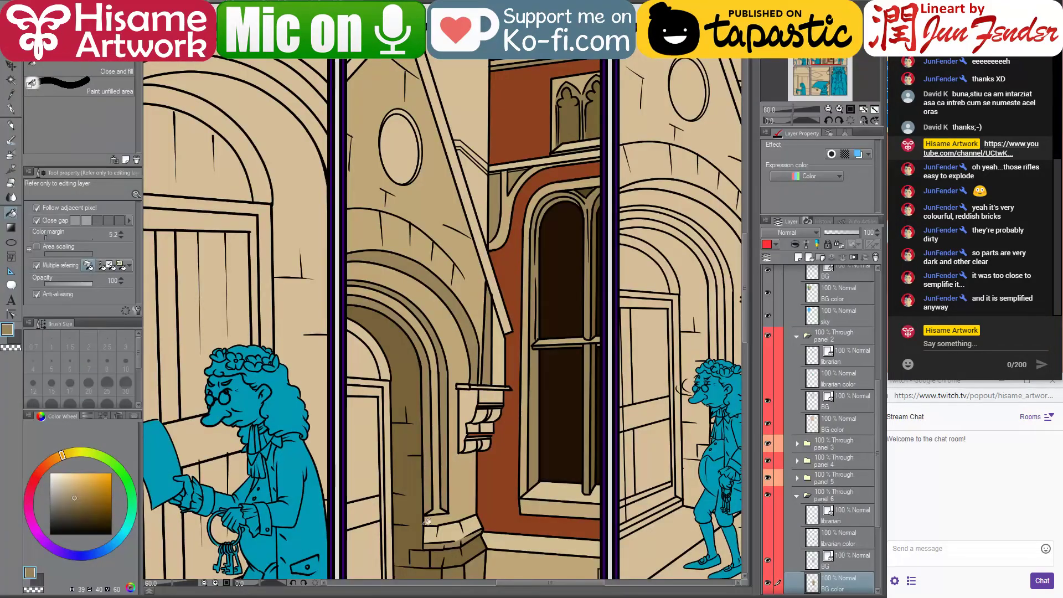
{"action": "left_click", "coordinate": [591, 189], "text": "alt"}
{"action": "left_click", "coordinate": [465, 176]}
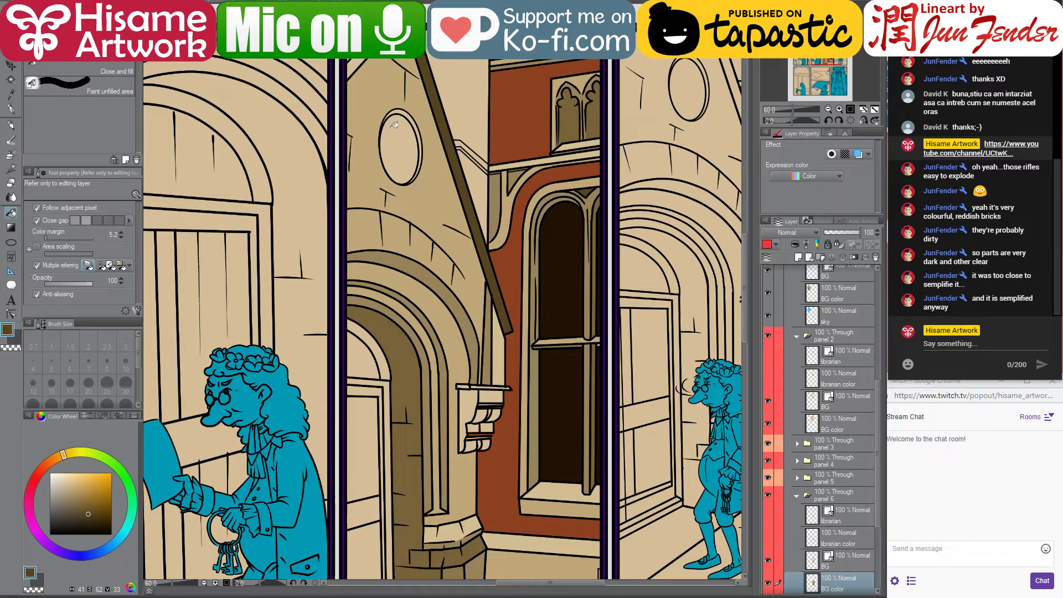
Fill the gable's oval window with near-black brown (H 26, S 82, V 13) and its rim with mid stone (H 39, S 40, V 60)
{"action": "left_click", "coordinate": [550, 216], "text": "alt"}
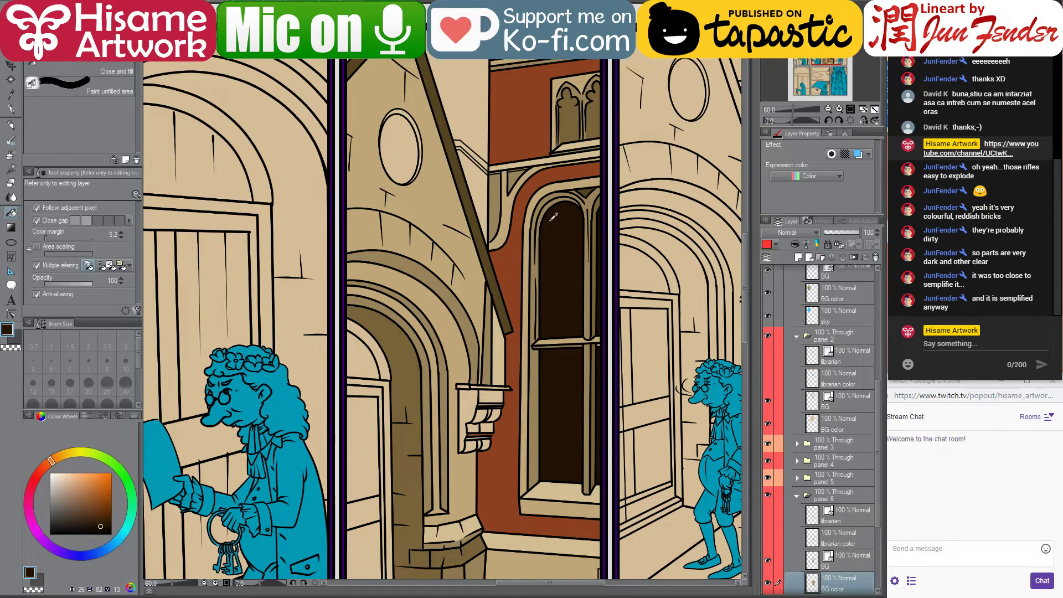
{"action": "left_click", "coordinate": [394, 135]}
{"action": "left_click", "coordinate": [380, 329], "text": "alt"}
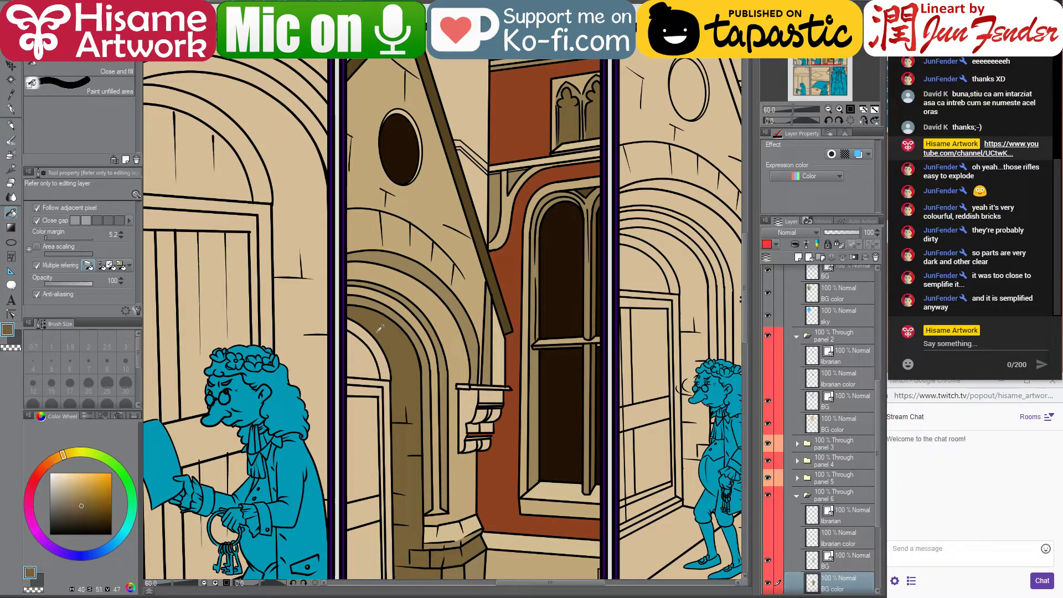
{"action": "left_click", "coordinate": [421, 299], "text": "alt"}
{"action": "scroll", "coordinate": [434, 102], "scroll_direction": "up", "scroll_amount": 3}
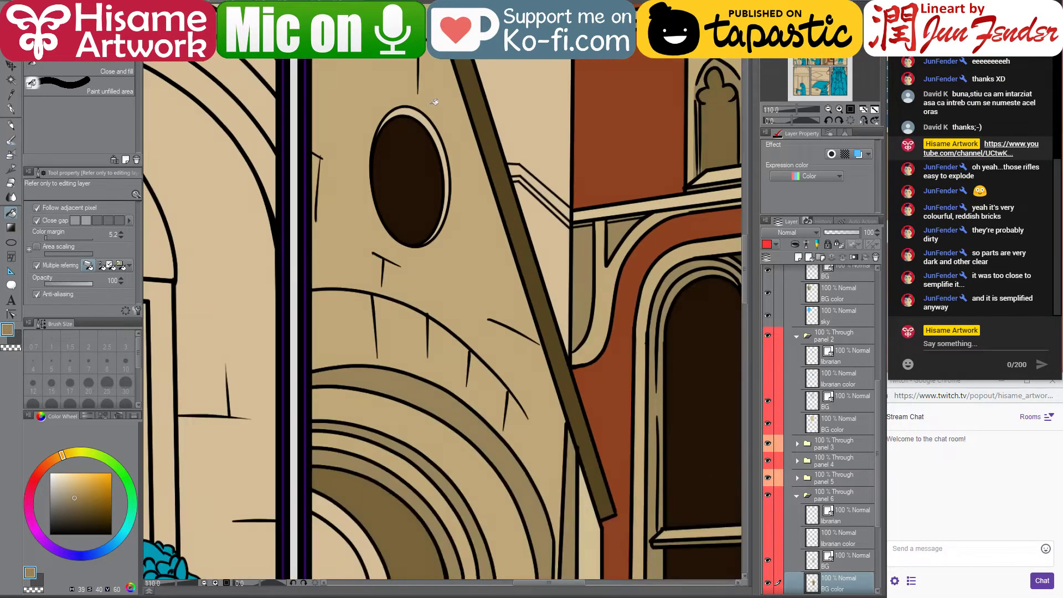
{"action": "left_click", "coordinate": [425, 114]}
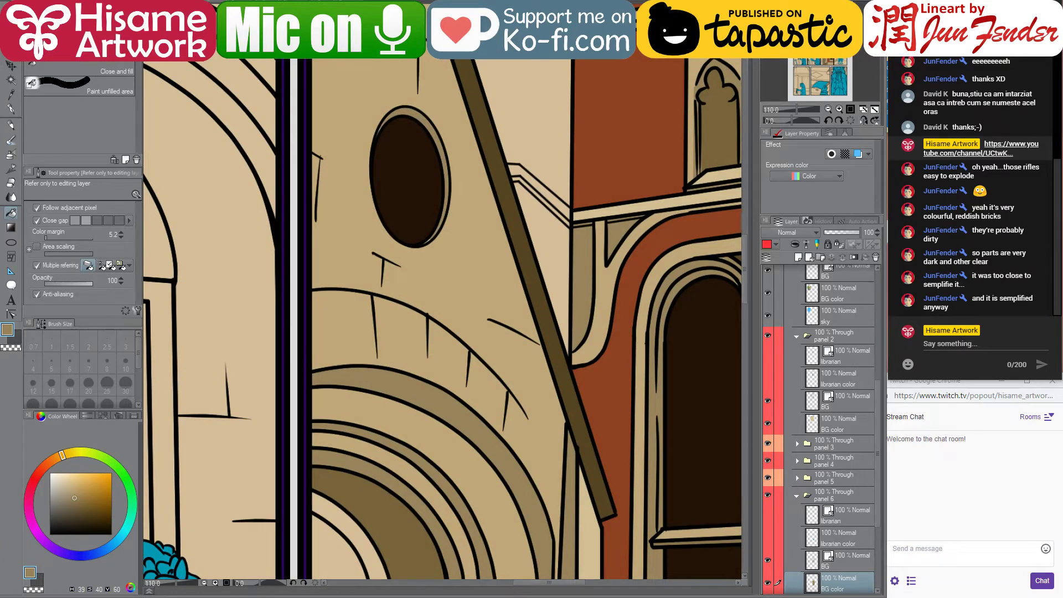
Check the reference photo and refill the gable's oval opening with dark stone (H 40, S 51, V 47)
{"action": "left_click", "coordinate": [412, 597]}
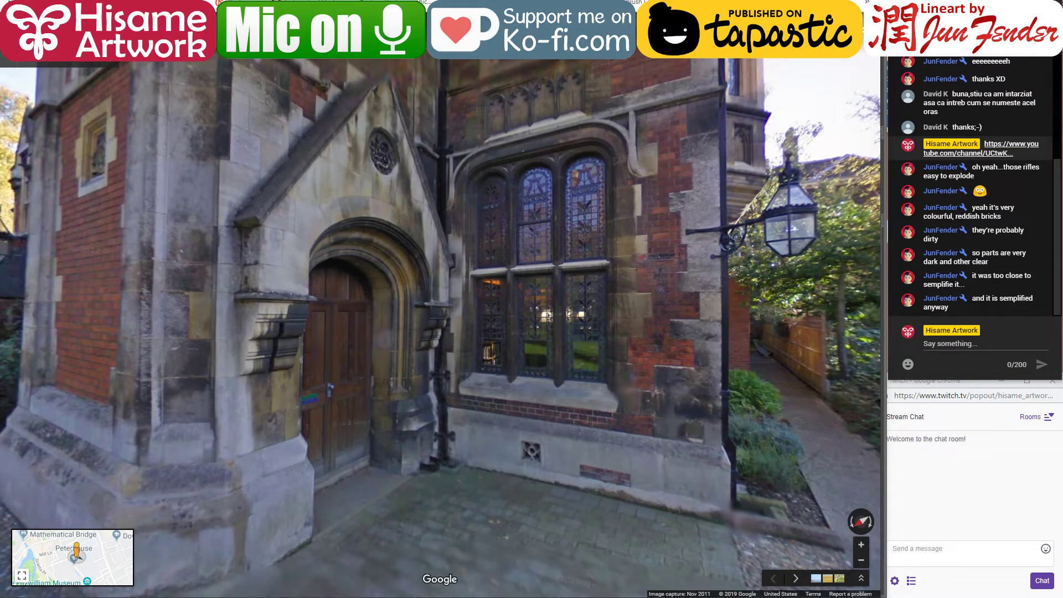
{"action": "left_click", "coordinate": [415, 595]}
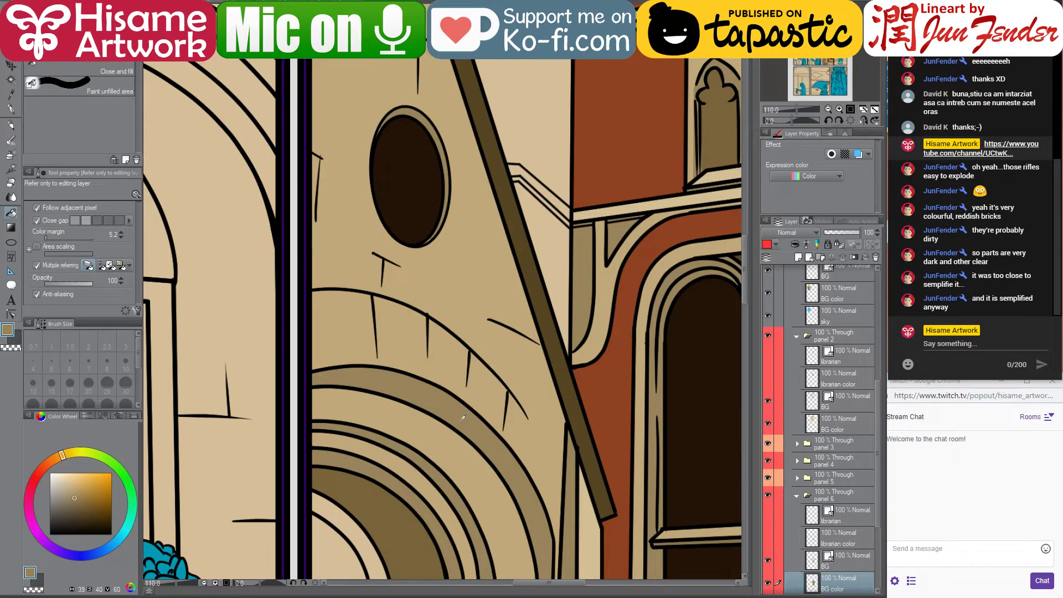
{"action": "right_click", "coordinate": [398, 512]}
{"action": "left_click", "coordinate": [436, 203]}
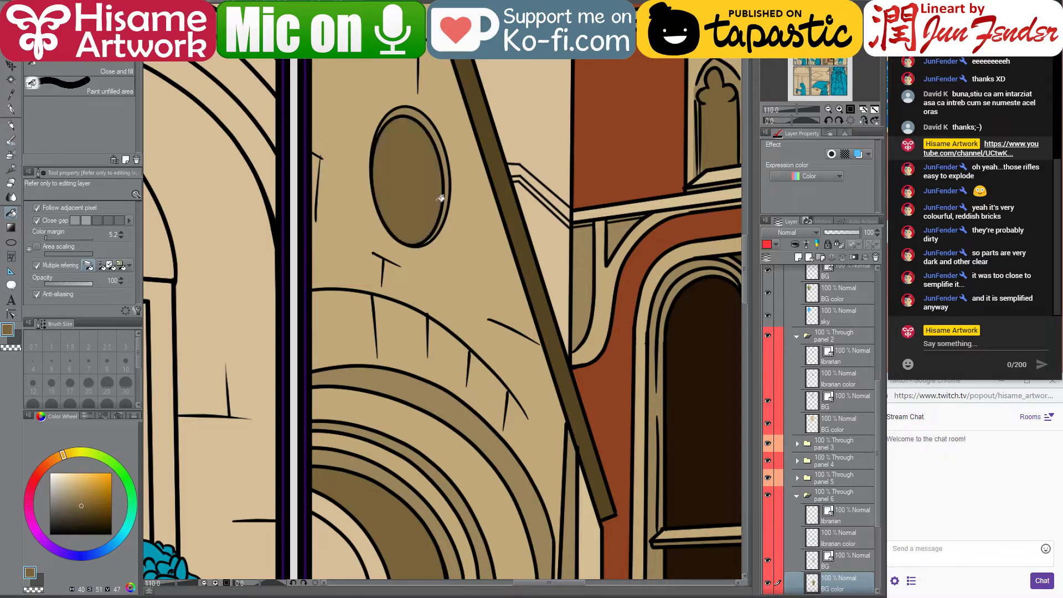
{"action": "scroll", "coordinate": [456, 315], "scroll_direction": "down", "scroll_amount": 5}
{"action": "scroll", "coordinate": [458, 311], "scroll_direction": "down", "scroll_amount": 2}
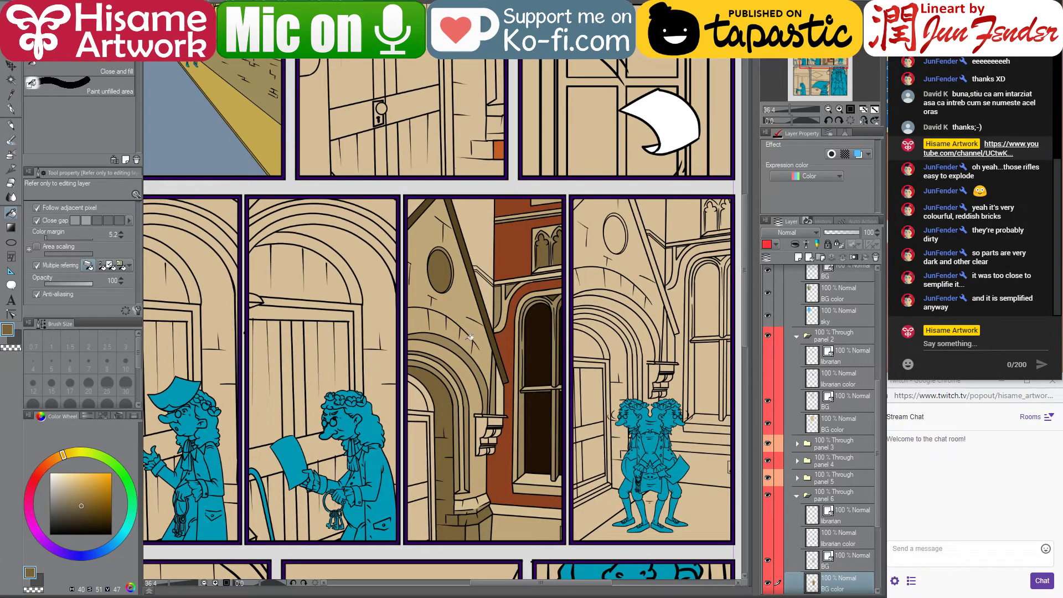
Sample mid stone (H 39, S 40, V 60) and fill the corbel's side face beneath its top ledge with it
{"action": "scroll", "coordinate": [470, 336], "scroll_direction": "up", "scroll_amount": 5}
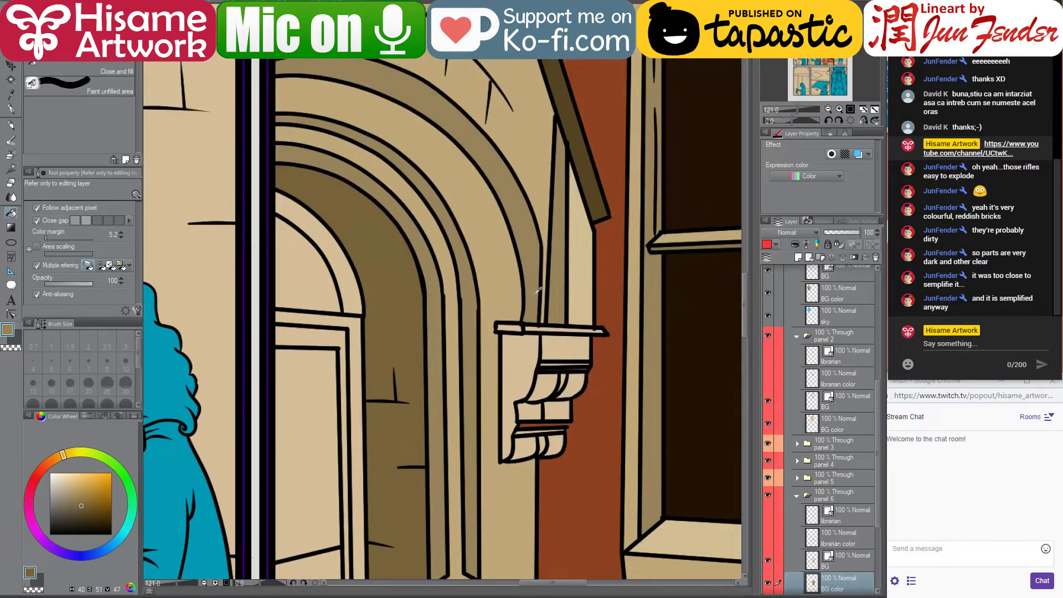
{"action": "right_click", "coordinate": [535, 294]}
{"action": "left_click", "coordinate": [524, 352]}
{"action": "left_click_drag", "start_coordinate": [525, 352], "coordinate": [493, 312]}
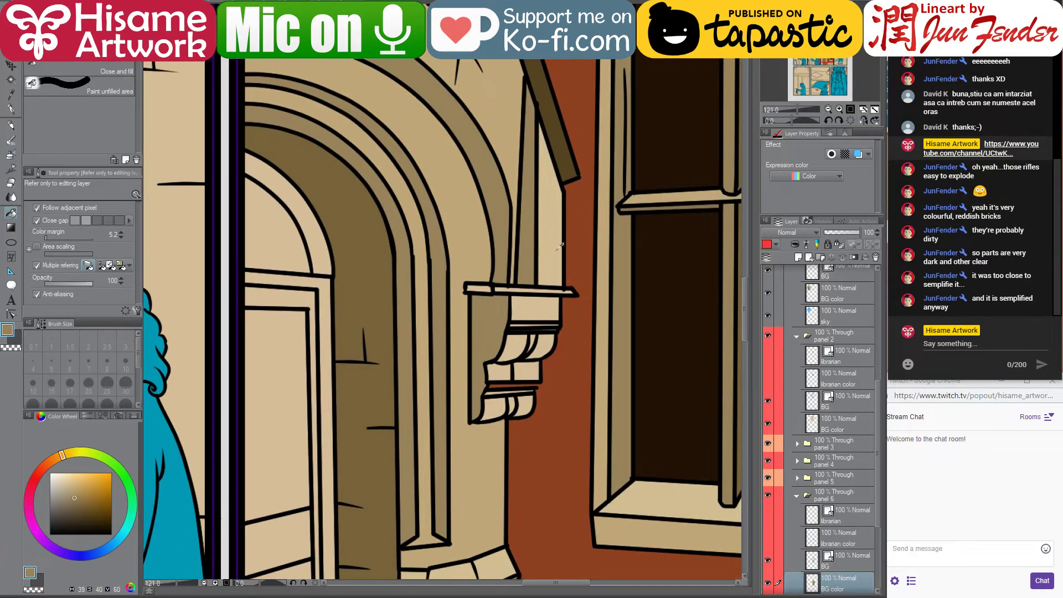
Sample the light stone shade (H 40, S 37, V 75) and fill the corbel's upper block, upper scrolls and middle blocks with it
{"action": "left_click", "coordinate": [553, 279], "text": "alt"}
{"action": "left_click", "coordinate": [477, 226], "text": "alt"}
{"action": "left_click", "coordinate": [539, 310]}
{"action": "left_click", "coordinate": [521, 342]}
{"action": "left_click", "coordinate": [547, 343]}
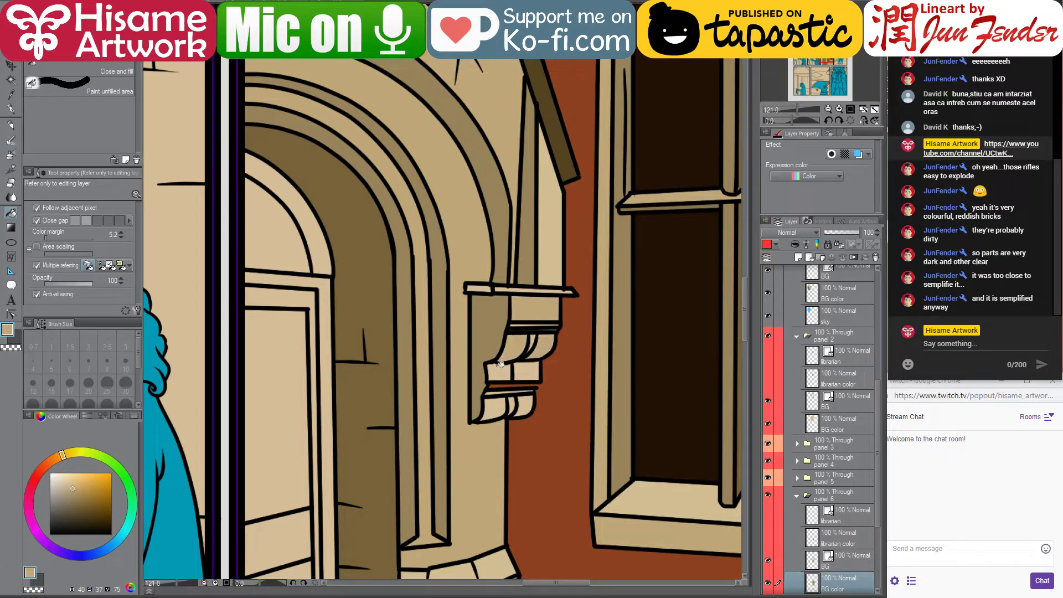
{"action": "left_click", "coordinate": [502, 370]}
{"action": "left_click", "coordinate": [529, 371]}
Fill both halves of the corbel's lower scroll with light stone (H 40, S 37, V 75)
{"action": "left_click", "coordinate": [503, 336], "text": "alt"}
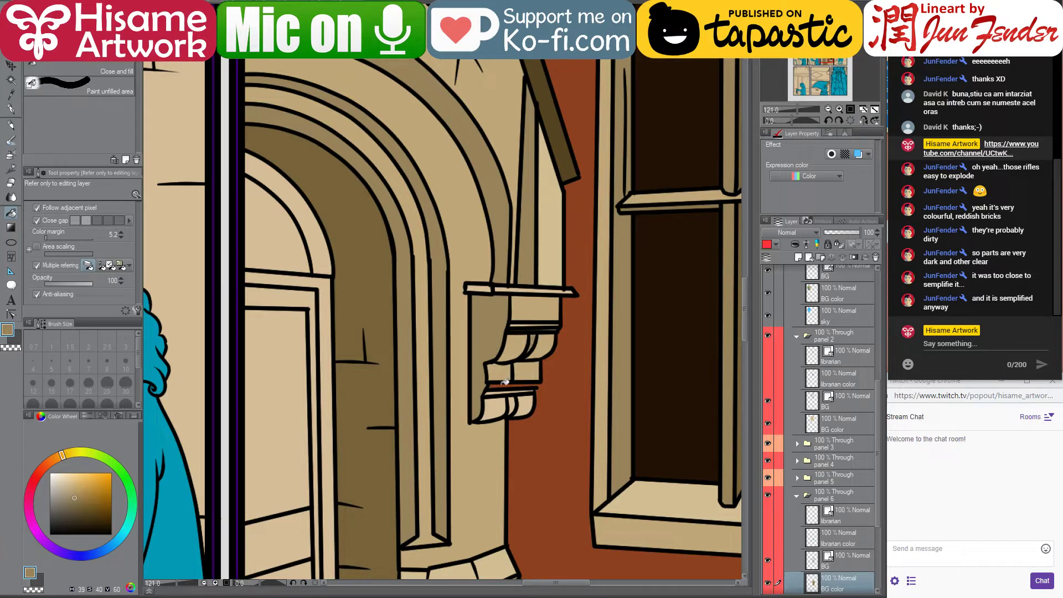
{"action": "left_click", "coordinate": [503, 375], "text": "alt"}
{"action": "left_click", "coordinate": [494, 405]}
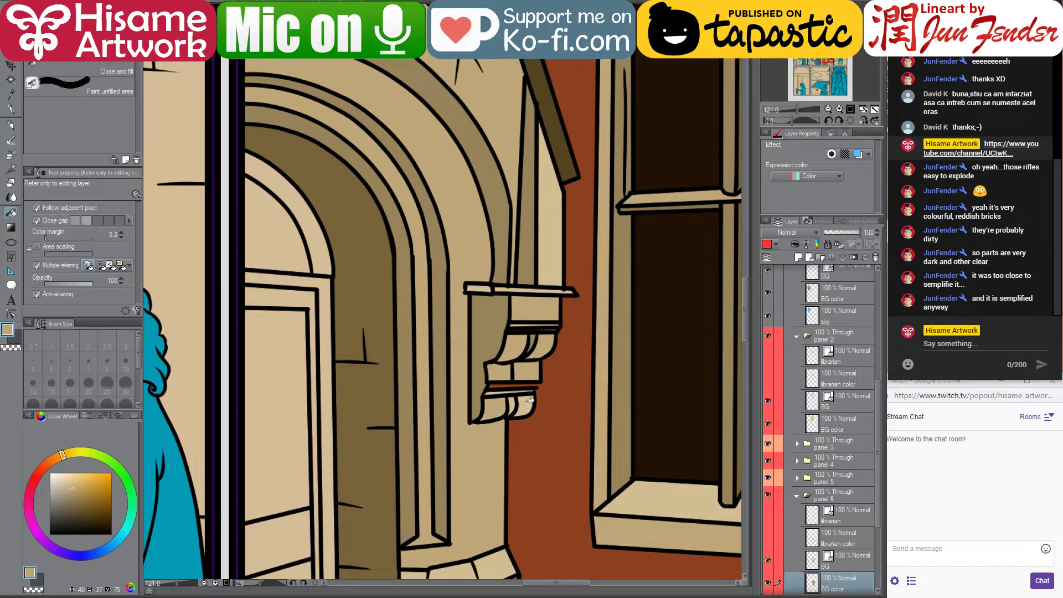
{"action": "left_click", "coordinate": [526, 403]}
{"action": "left_click", "coordinate": [480, 379], "text": "alt"}
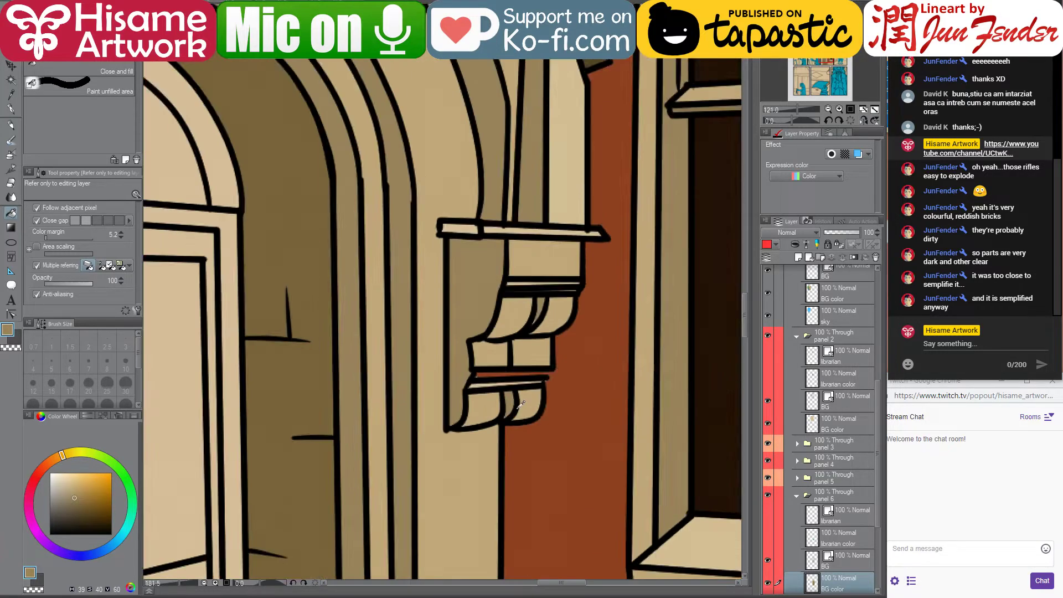
Sample dark stone (H 40, S 51, V 47) and paint the thin ledge above the corbel's lower scroll with the G-pen at size 8
{"action": "scroll", "coordinate": [524, 402], "scroll_direction": "up", "scroll_amount": 5}
{"action": "scroll", "coordinate": [451, 387], "scroll_direction": "down", "scroll_amount": 1}
{"action": "left_click", "coordinate": [178, 311], "text": "alt"}
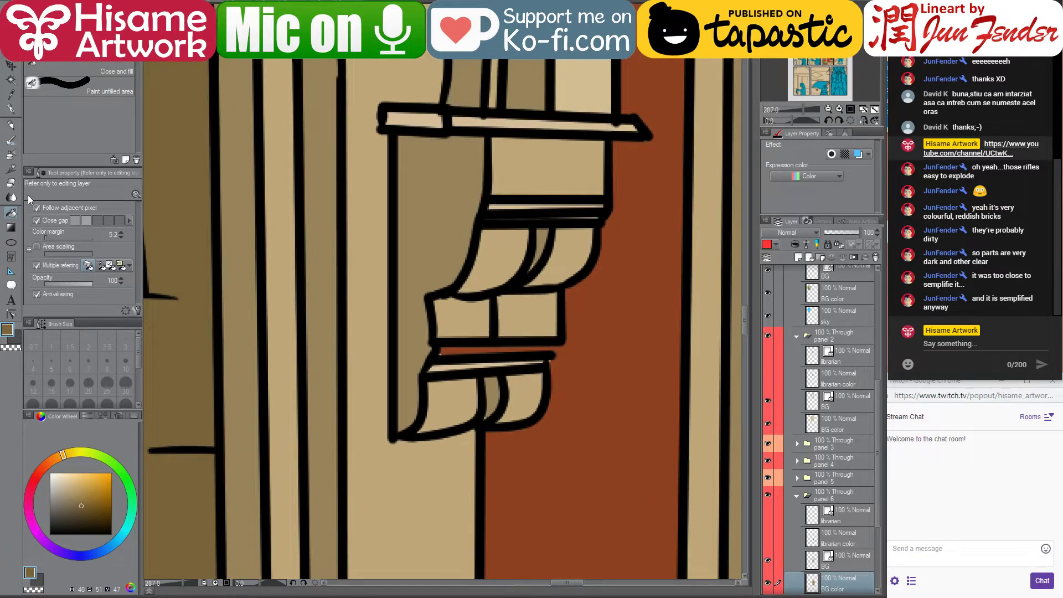
{"action": "left_click", "coordinate": [10, 112]}
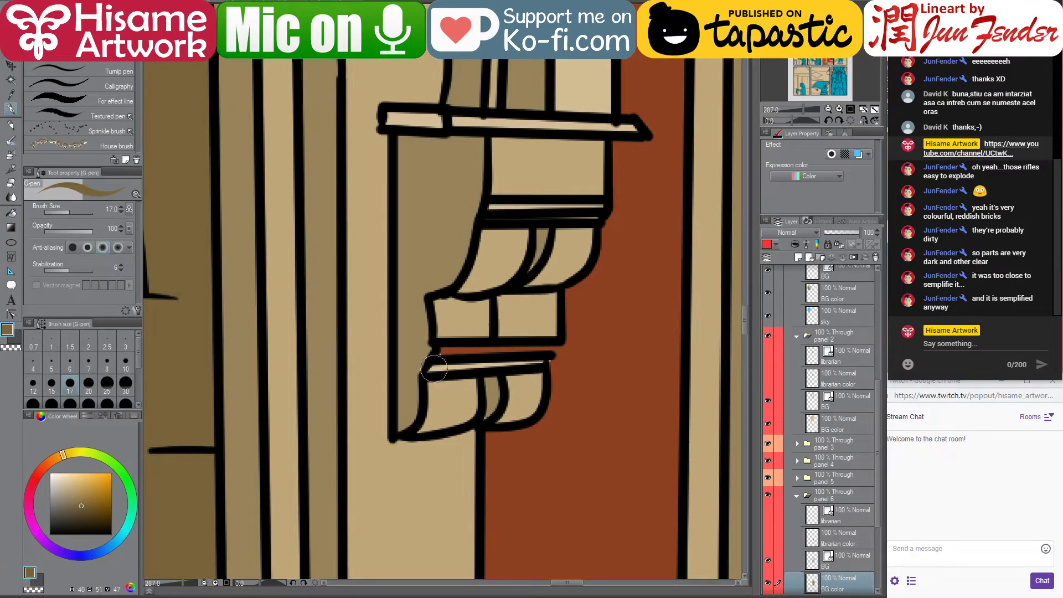
{"action": "key", "text": "bracketleft"}
{"action": "key", "text": "bracketleft"}
{"action": "key", "text": "bracketleft"}
{"action": "key", "text": "bracketleft"}
{"action": "mouse_move", "coordinate": [434, 366]}
{"action": "left_mouse_down"}
{"action": "mouse_move", "coordinate": [556, 367]}
{"action": "mouse_move", "coordinate": [464, 365]}
{"action": "mouse_move", "coordinate": [547, 360]}
{"action": "left_mouse_up"}
Paint the red band under the corbel's middle blocks and, at brush size 12, its top ledge's door-side end in mid stone (H 39, S 40, V 60)
{"action": "left_click", "coordinate": [501, 386], "text": "alt"}
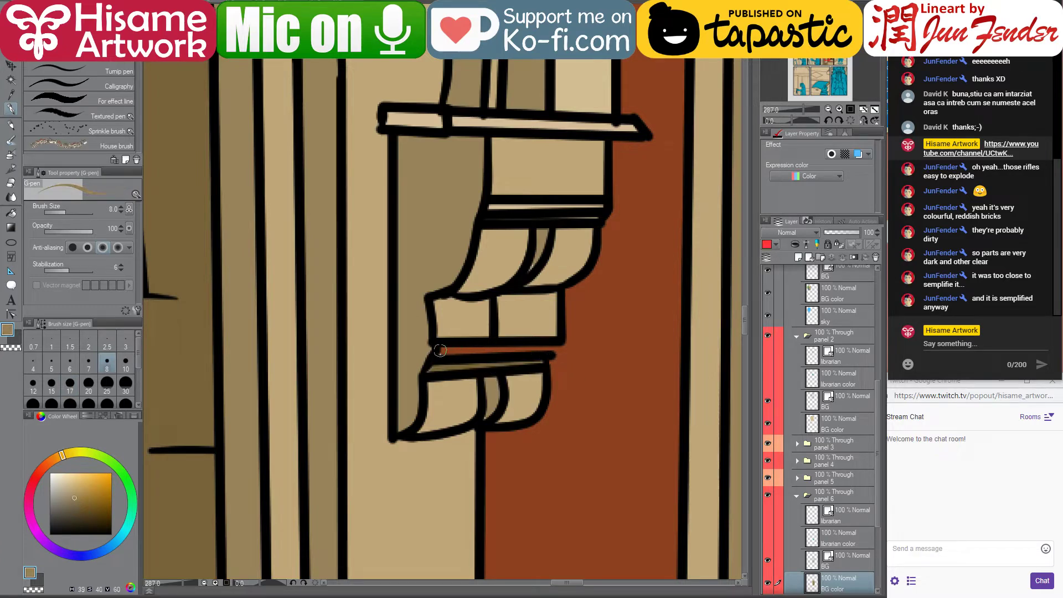
{"action": "left_click_drag", "start_coordinate": [441, 349], "coordinate": [556, 347]}
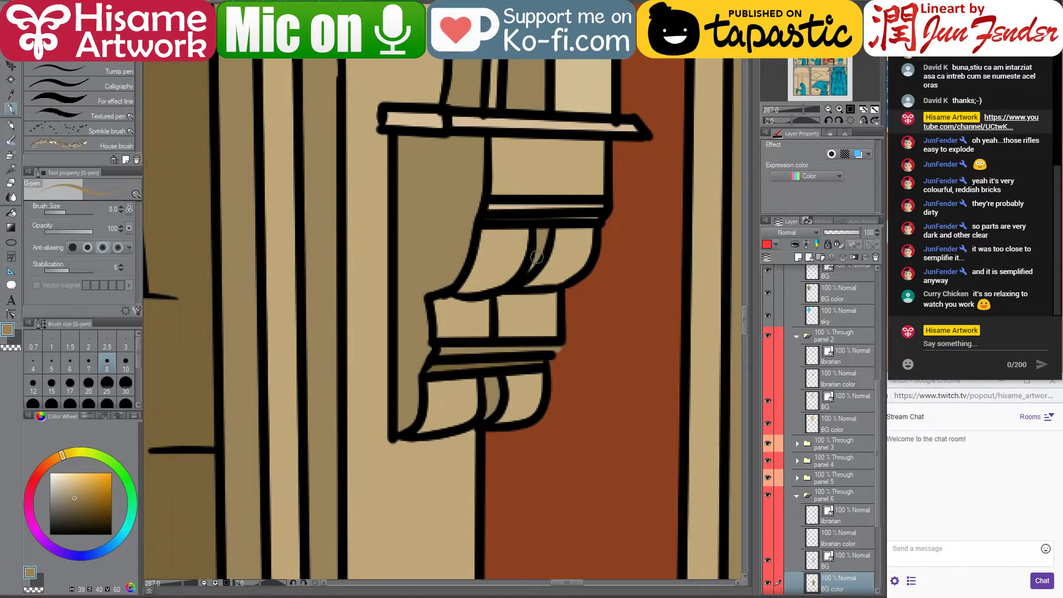
{"action": "mouse_move", "coordinate": [609, 261]}
{"action": "left_mouse_down"}
{"action": "mouse_move", "coordinate": [564, 266]}
{"action": "mouse_move", "coordinate": [553, 426]}
{"action": "left_mouse_up"}
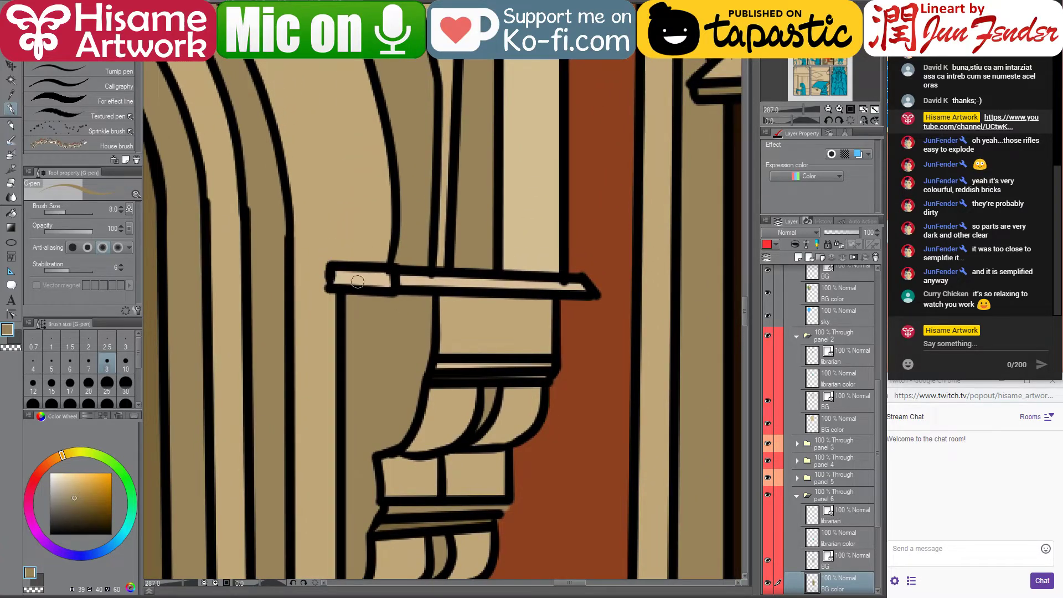
{"action": "key", "text": "bracketright"}
{"action": "key", "text": "bracketright"}
{"action": "left_click_drag", "start_coordinate": [337, 278], "coordinate": [390, 281]}
{"action": "key", "text": "ctrl+z"}
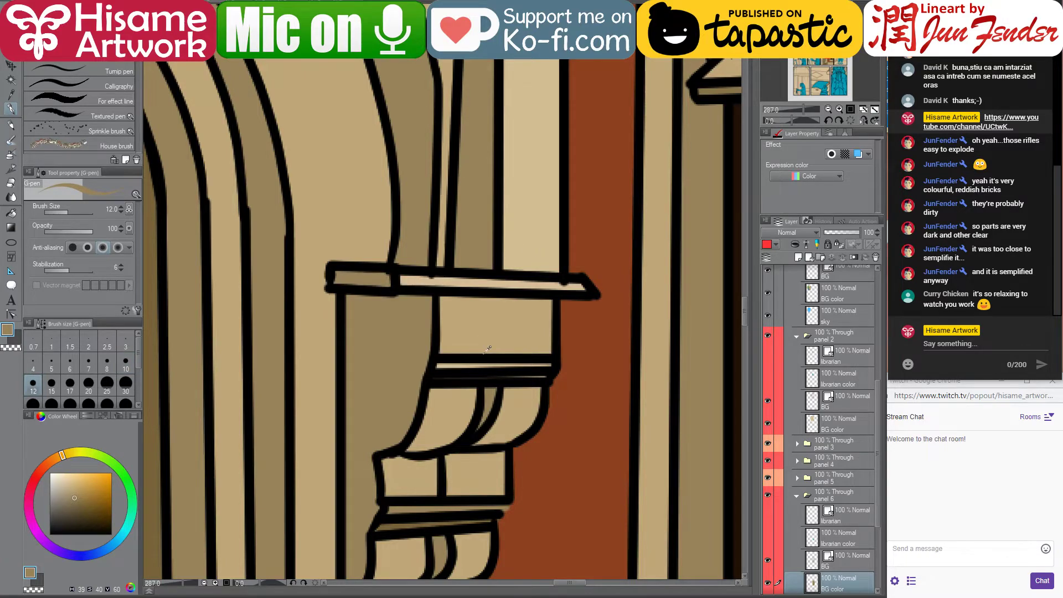
{"action": "scroll", "coordinate": [487, 349], "scroll_direction": "down", "scroll_amount": 2}
{"action": "scroll", "coordinate": [487, 346], "scroll_direction": "down", "scroll_amount": 4}
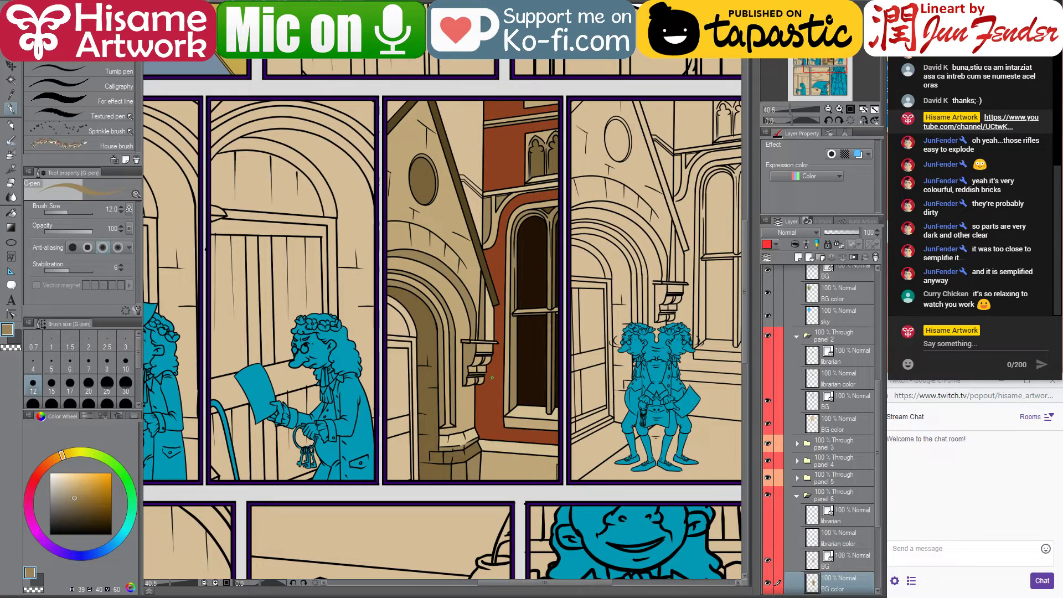
{"action": "scroll", "coordinate": [492, 377], "scroll_direction": "up", "scroll_amount": 2}
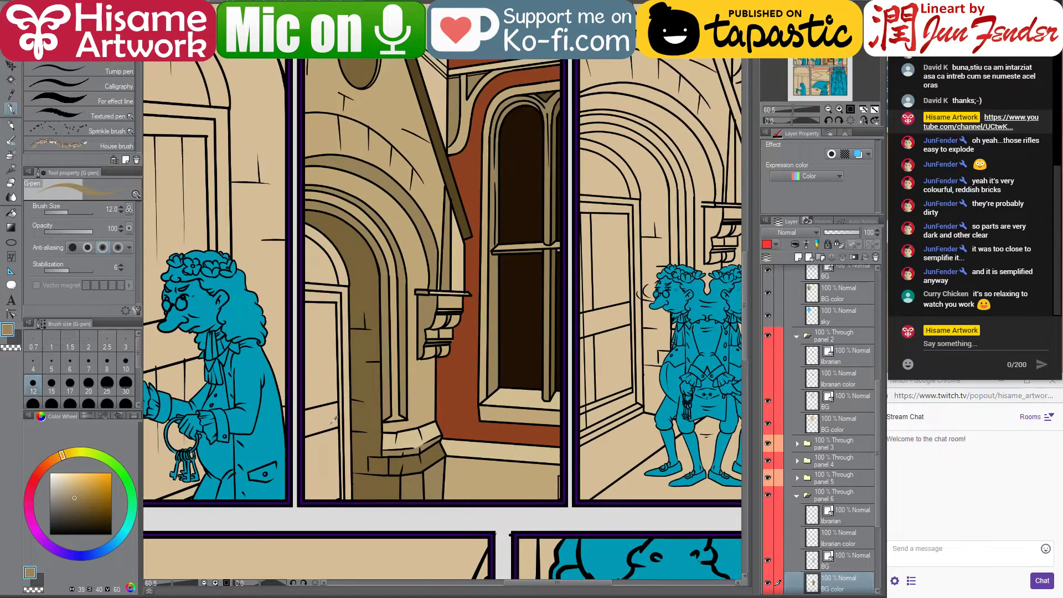
Check the door in the reference photo, then fill panel 6's door panels with dark red (H 3, S 70, V 41)
{"action": "scroll", "coordinate": [305, 415], "scroll_direction": "up", "scroll_amount": 3}
{"action": "mouse_move", "coordinate": [424, 395]}
{"action": "left_mouse_down"}
{"action": "mouse_move", "coordinate": [499, 392]}
{"action": "mouse_move", "coordinate": [434, 411]}
{"action": "left_mouse_up"}
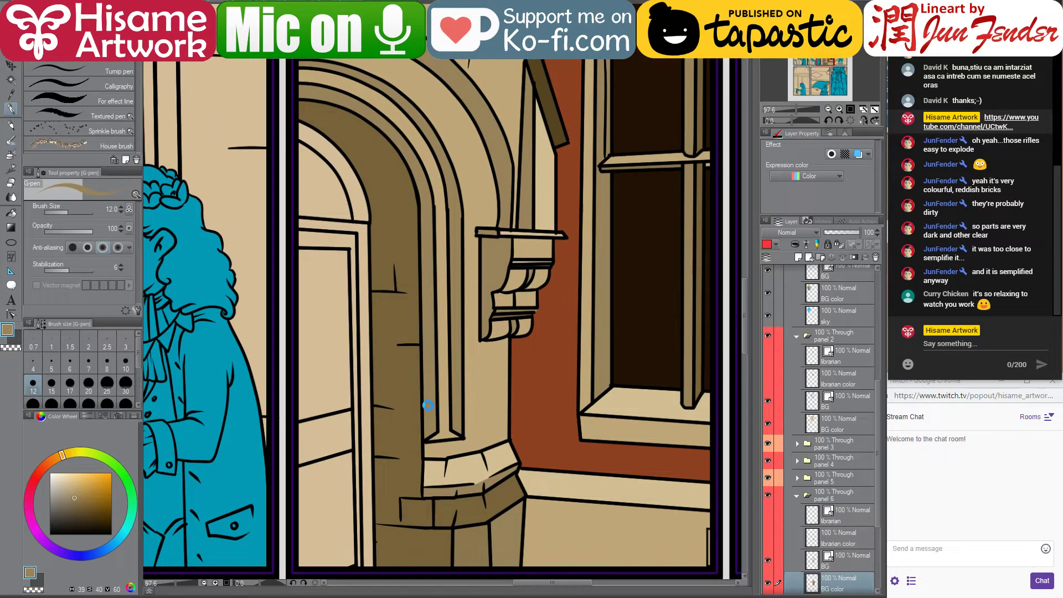
{"action": "left_click", "coordinate": [341, 596]}
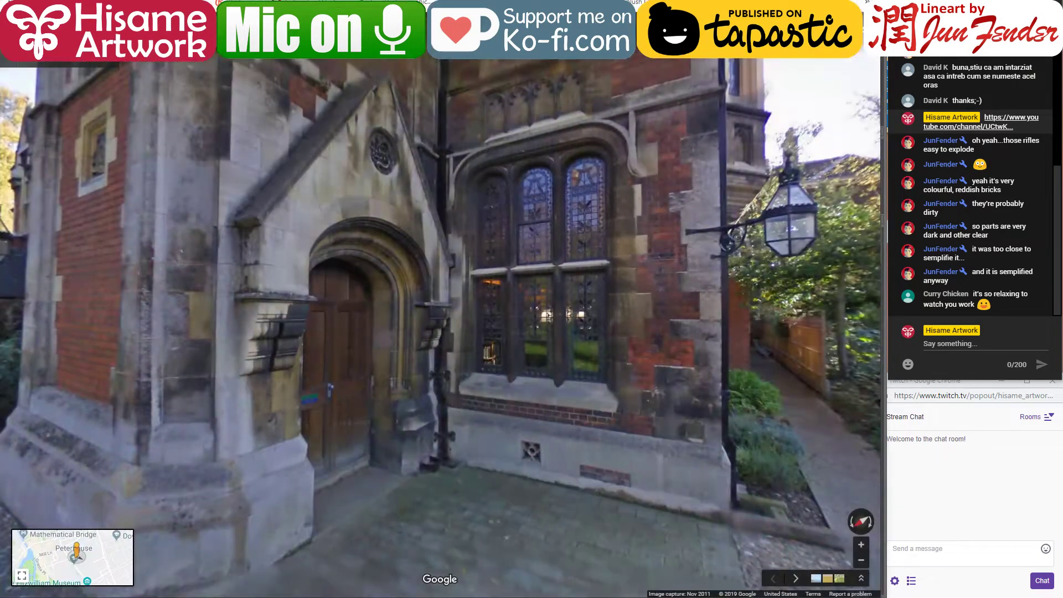
{"action": "left_click", "coordinate": [555, 593]}
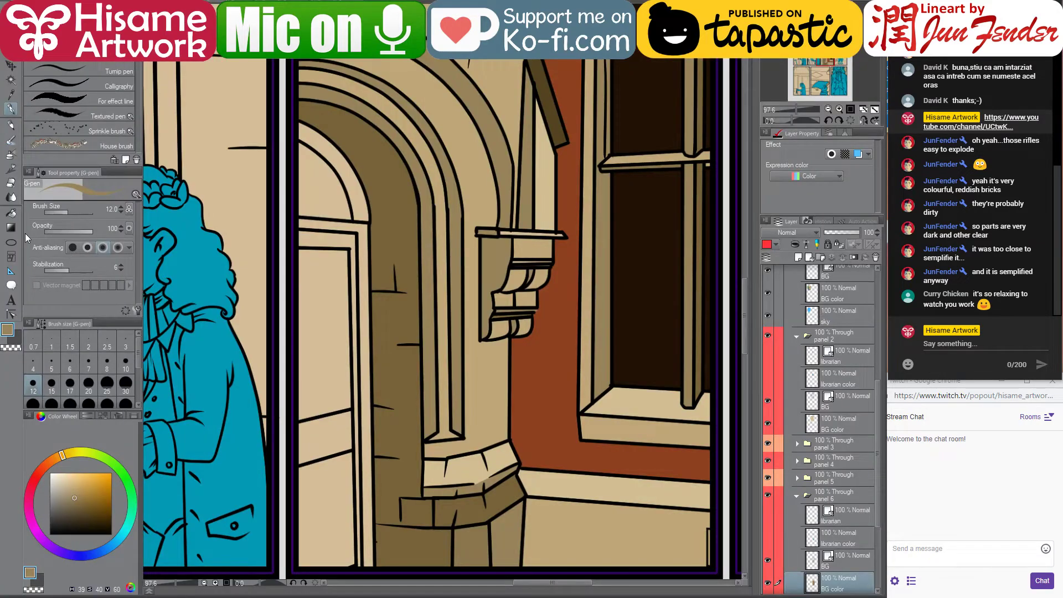
{"action": "left_click", "coordinate": [11, 213]}
{"action": "left_click", "coordinate": [558, 387], "text": "alt"}
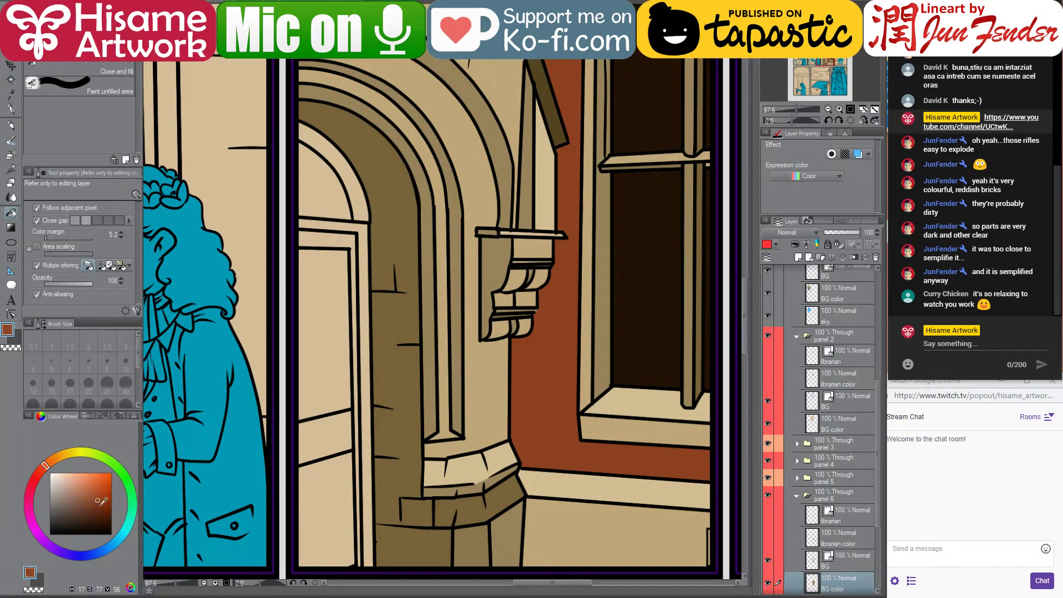
{"action": "left_click", "coordinate": [39, 477]}
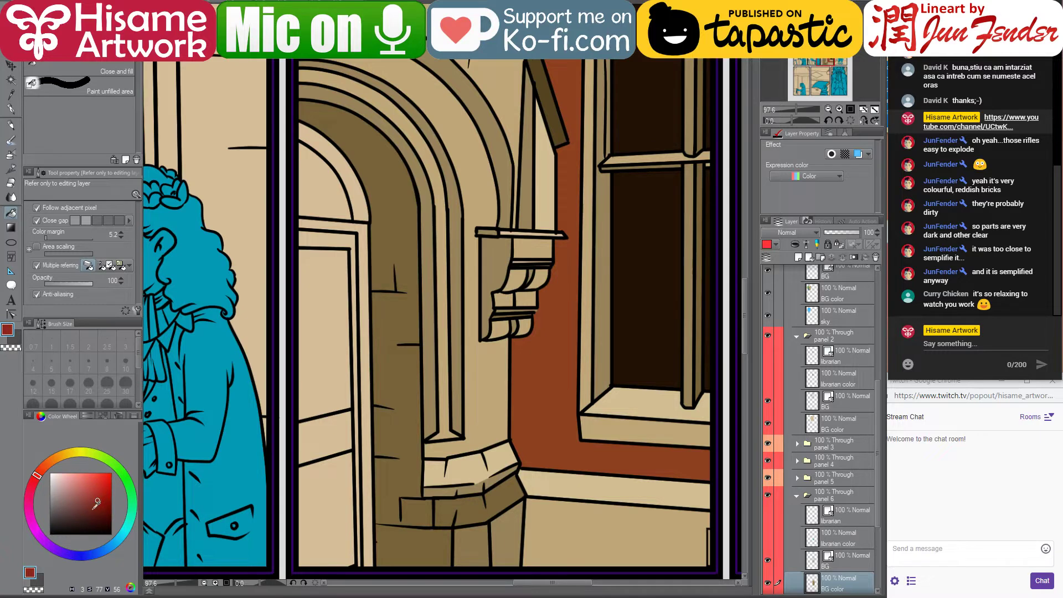
{"action": "left_click", "coordinate": [92, 509]}
{"action": "left_click", "coordinate": [338, 323]}
{"action": "left_click_drag", "start_coordinate": [404, 339], "coordinate": [484, 338]}
{"action": "left_click_drag", "start_coordinate": [545, 406], "coordinate": [519, 400]}
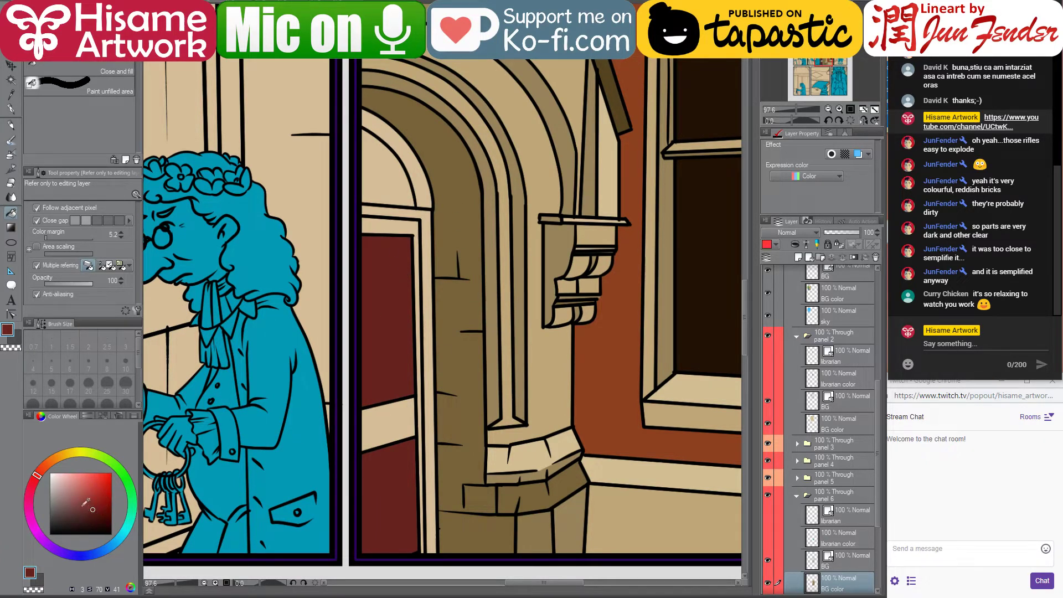
Fill the door's curved arch trim and outer frame with muted red (H 3, S 48, V 44)
{"action": "left_click", "coordinate": [79, 507]}
{"action": "left_click", "coordinate": [411, 159]}
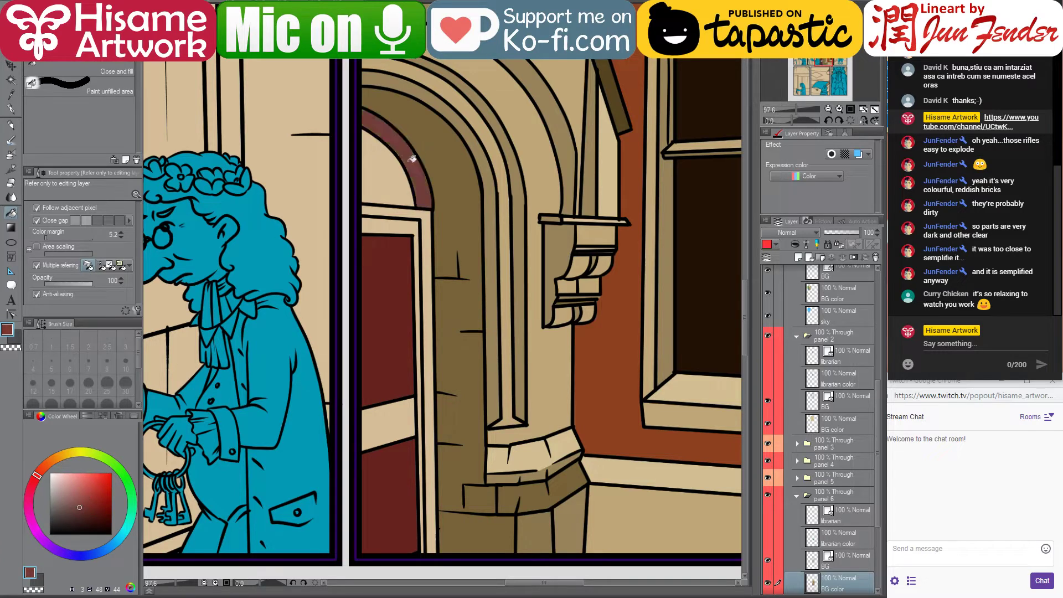
{"action": "left_click", "coordinate": [427, 255]}
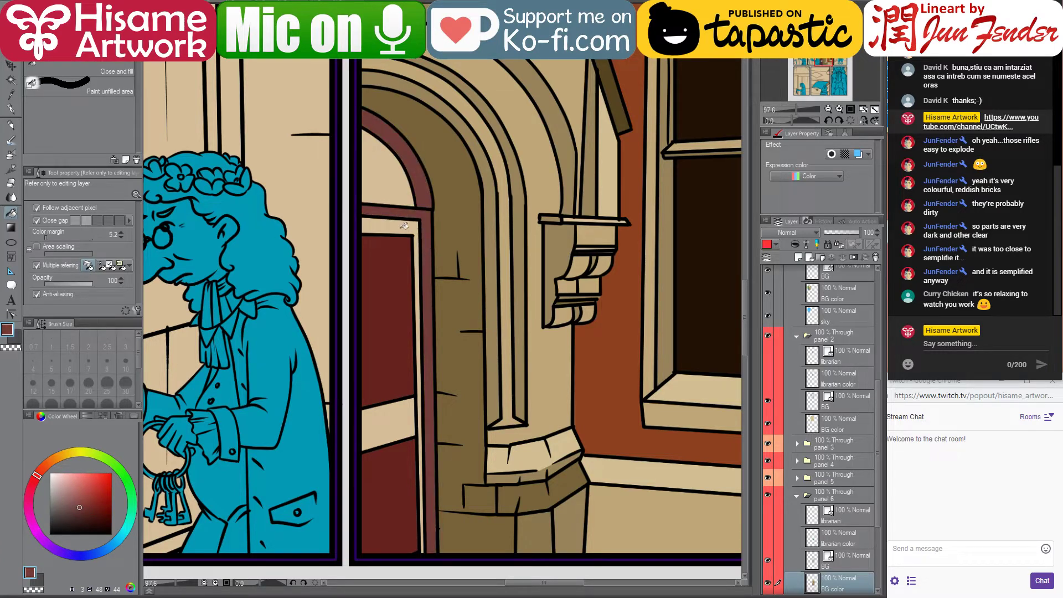
Fill the door's arched panel and inner frame with deep red (H 3, S 58, V 32) and its cross rail with the outer frame's muted red
{"action": "left_click", "coordinate": [86, 513]}
{"action": "left_click", "coordinate": [388, 161]}
{"action": "left_click", "coordinate": [391, 223]}
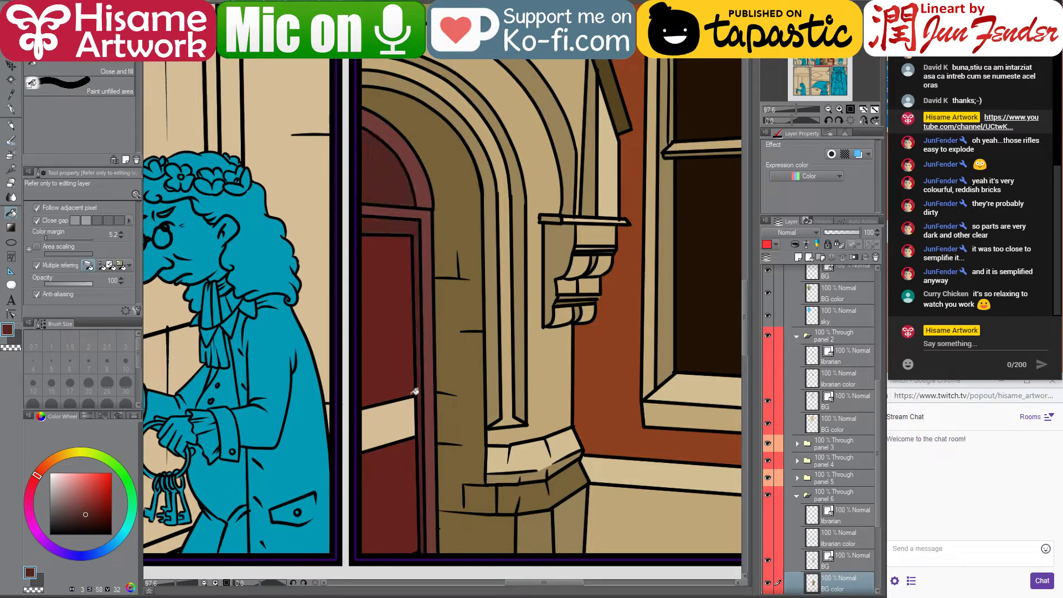
{"action": "left_click", "coordinate": [403, 419]}
{"action": "left_click", "coordinate": [429, 375], "text": "alt"}
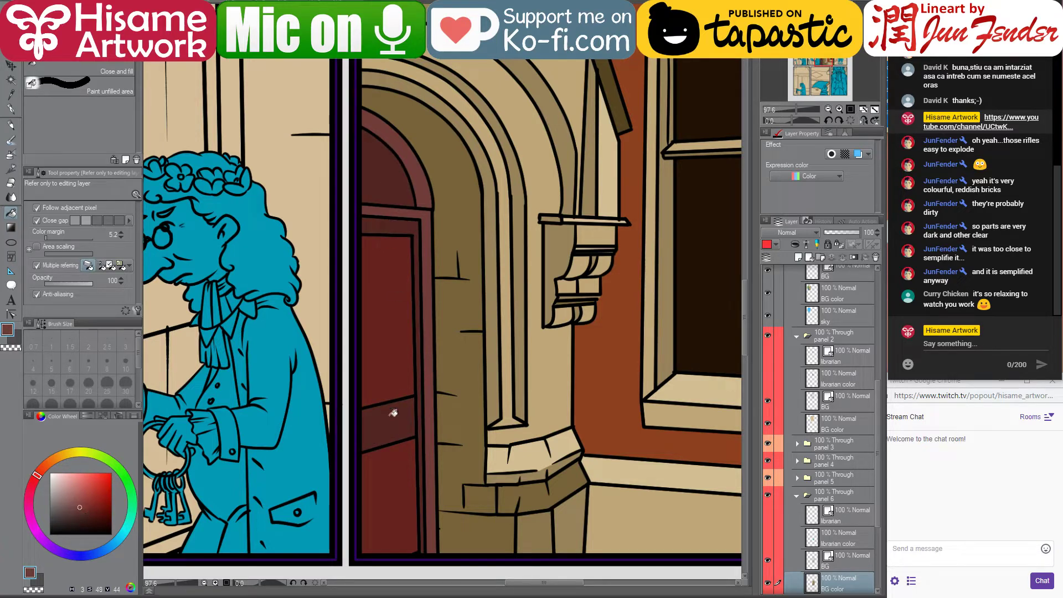
{"action": "left_click", "coordinate": [392, 414]}
Recheck the reference photo and recolour the door panels brown-red (H 12, S 70, V 40), with lighter brown-red (H 13, S 65, V 51) frame and rail
{"action": "left_click", "coordinate": [374, 596]}
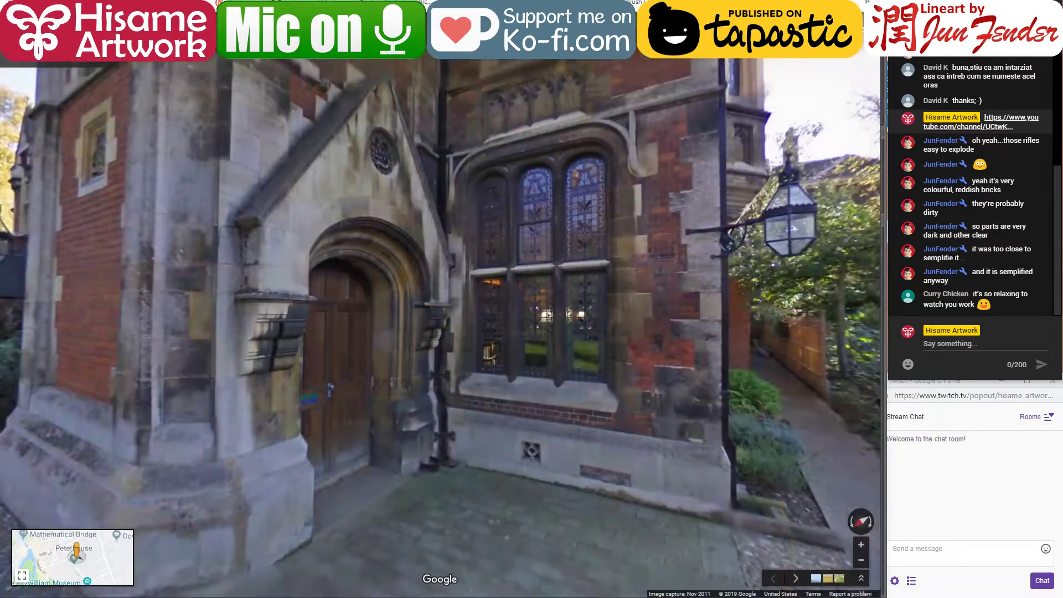
{"action": "key", "text": "alt+Tab"}
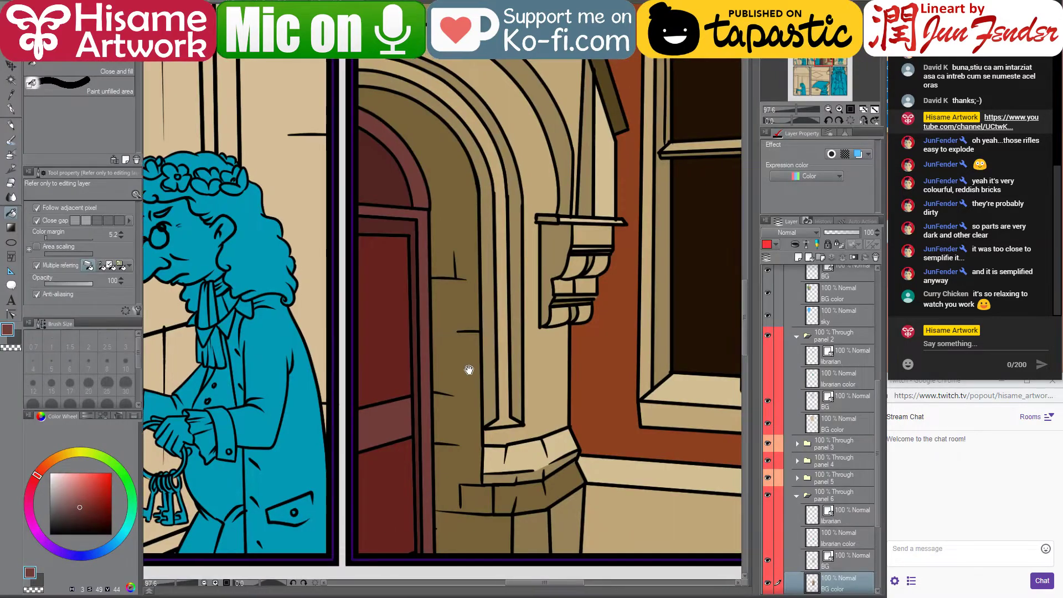
{"action": "left_click_drag", "start_coordinate": [462, 364], "coordinate": [441, 363]}
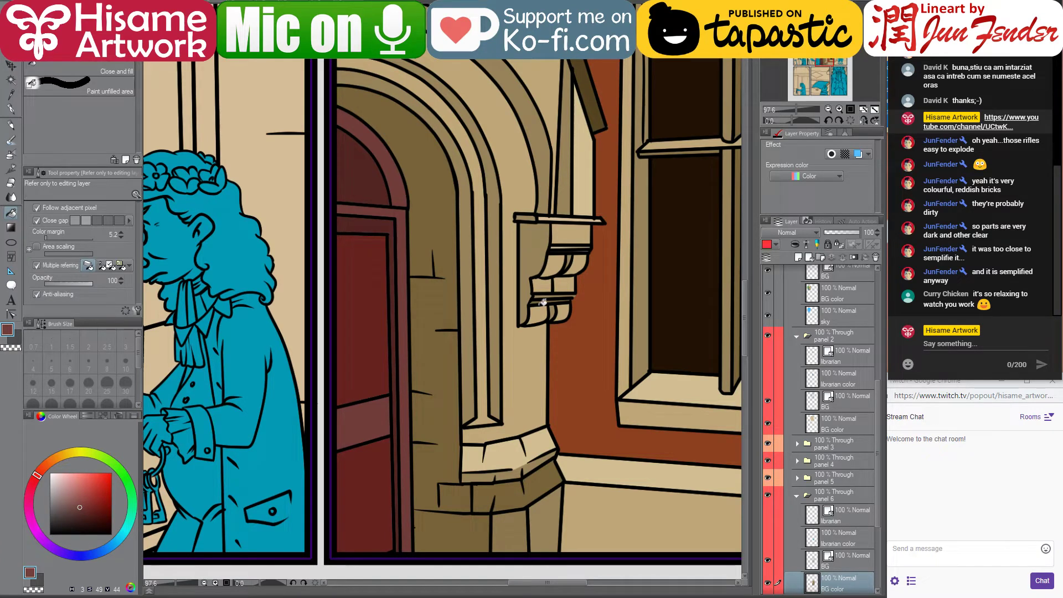
{"action": "left_click", "coordinate": [369, 353], "text": "alt"}
{"action": "left_click", "coordinate": [49, 474]}
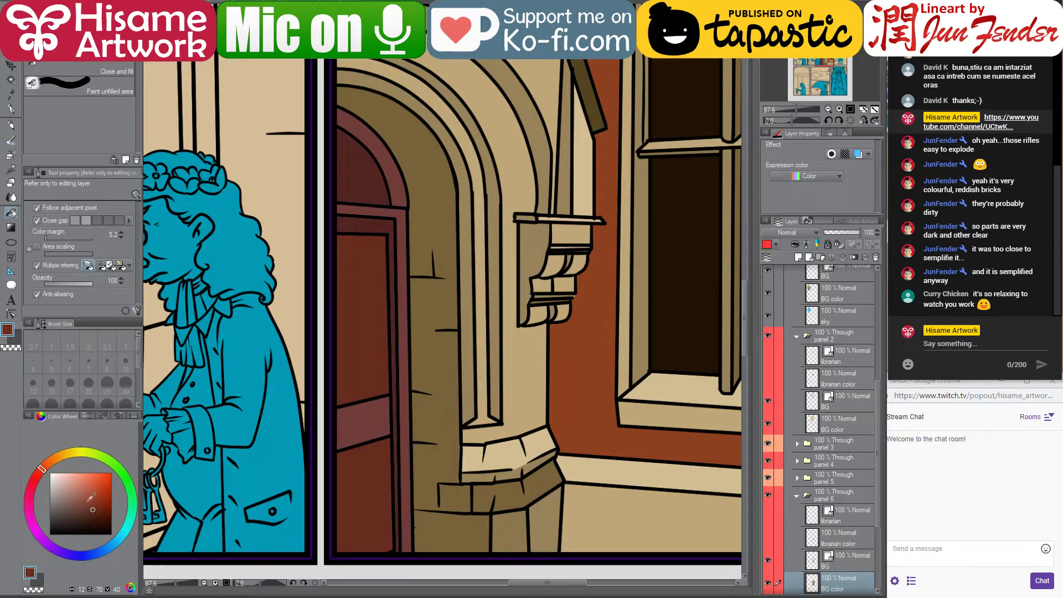
{"action": "left_click", "coordinate": [89, 502]}
{"action": "left_click", "coordinate": [369, 348], "text": "alt"}
Fill the door's inner frame and the arched panel above it with dark brown (H 12, S 68, V 23)
{"action": "left_click", "coordinate": [92, 521]}
{"action": "left_click", "coordinate": [377, 224]}
{"action": "left_click", "coordinate": [369, 183]}
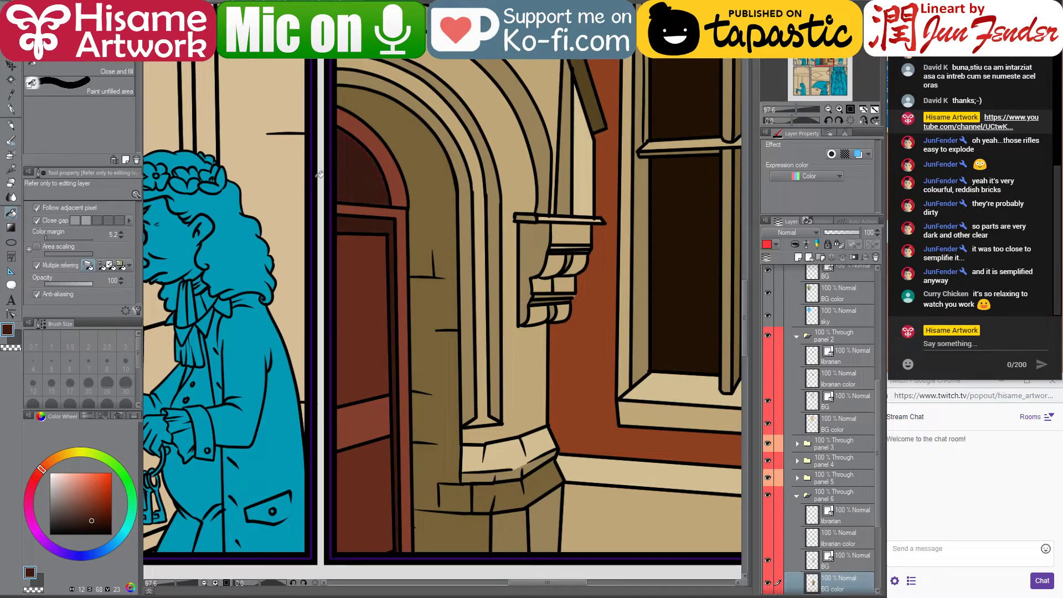
Compare the door with the reference photo and extend both cross rail lines on the BG line layer to the outer frame by moving their control points
{"action": "scroll", "coordinate": [371, 343], "scroll_direction": "down", "scroll_amount": 3}
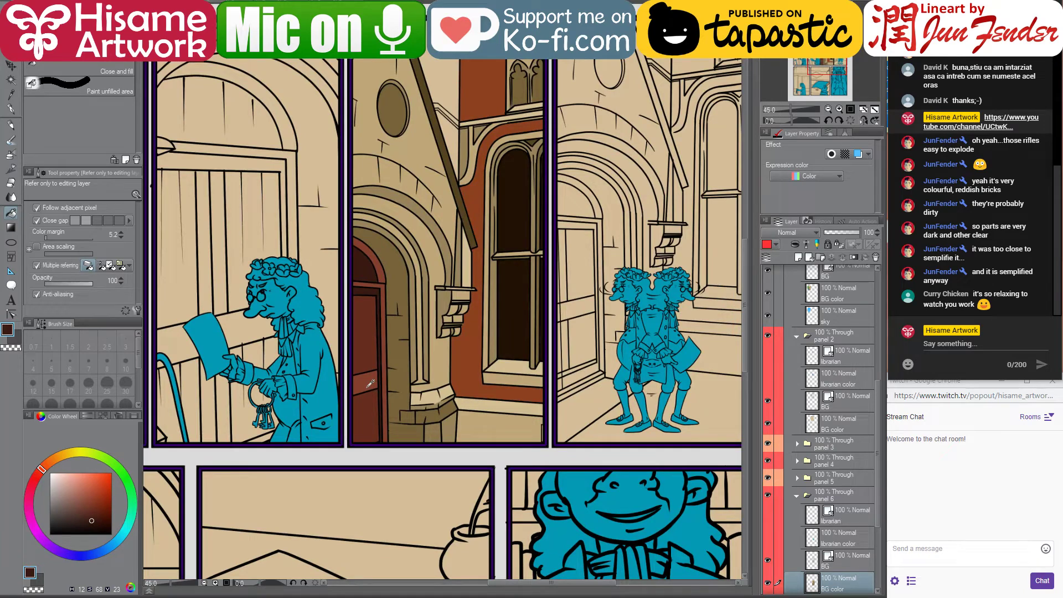
{"action": "key", "text": "alt+Tab"}
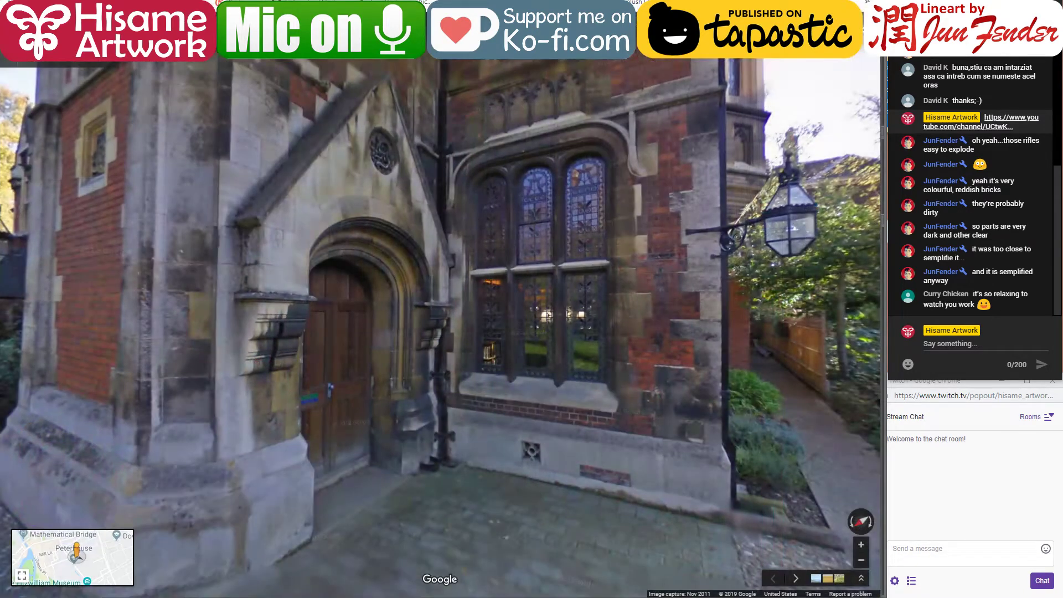
{"action": "key", "text": "alt+Tab"}
{"action": "scroll", "coordinate": [368, 390], "scroll_direction": "up", "scroll_amount": 5}
{"action": "scroll", "coordinate": [368, 389], "scroll_direction": "up", "scroll_amount": 4}
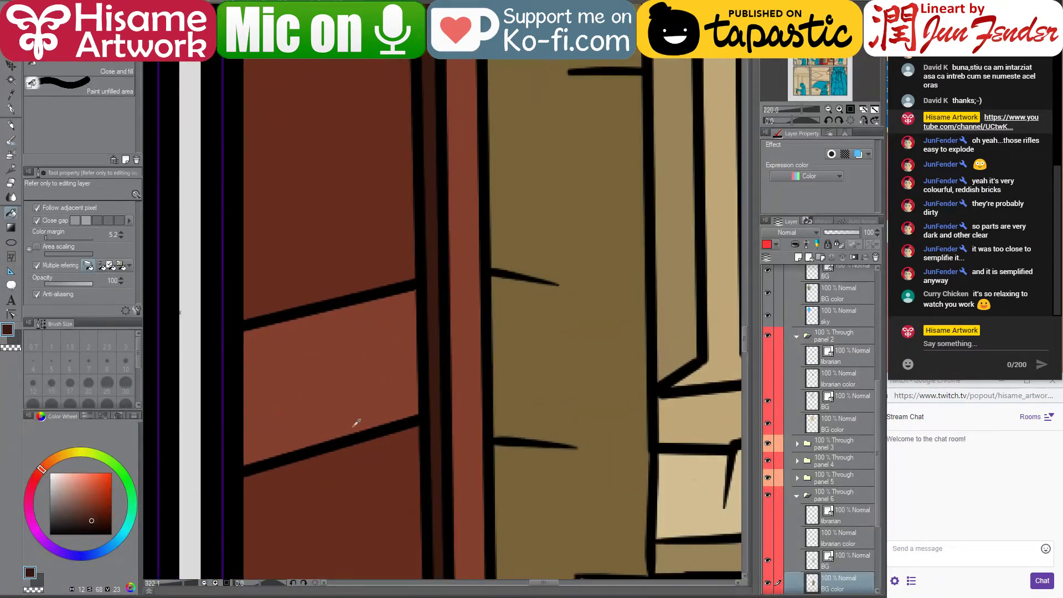
{"action": "left_click", "coordinate": [11, 314]}
{"action": "key", "text": "alt+]"}
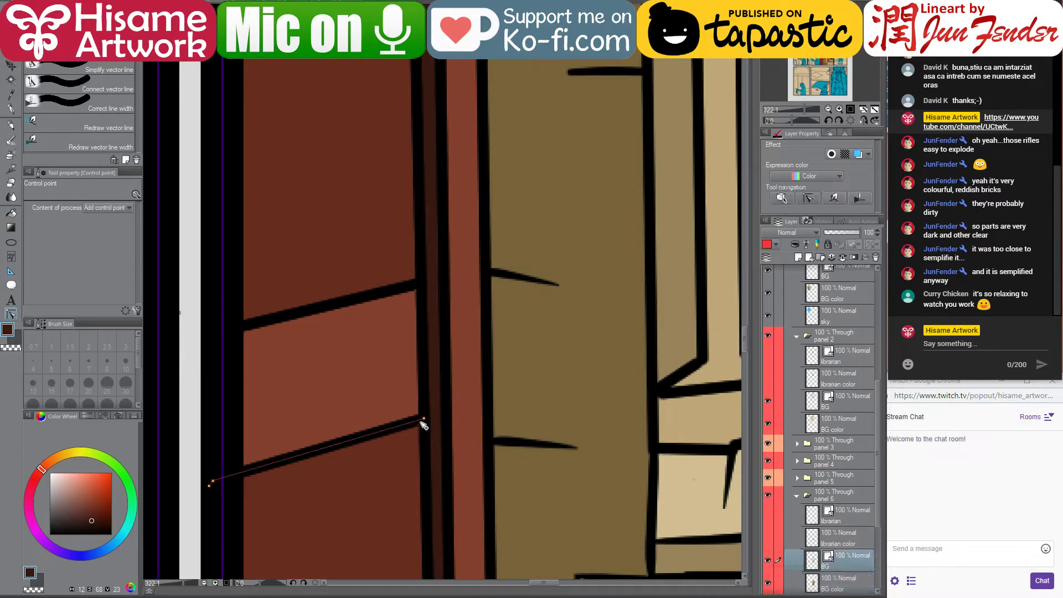
{"action": "left_click_drag", "start_coordinate": [421, 421], "coordinate": [447, 412]}
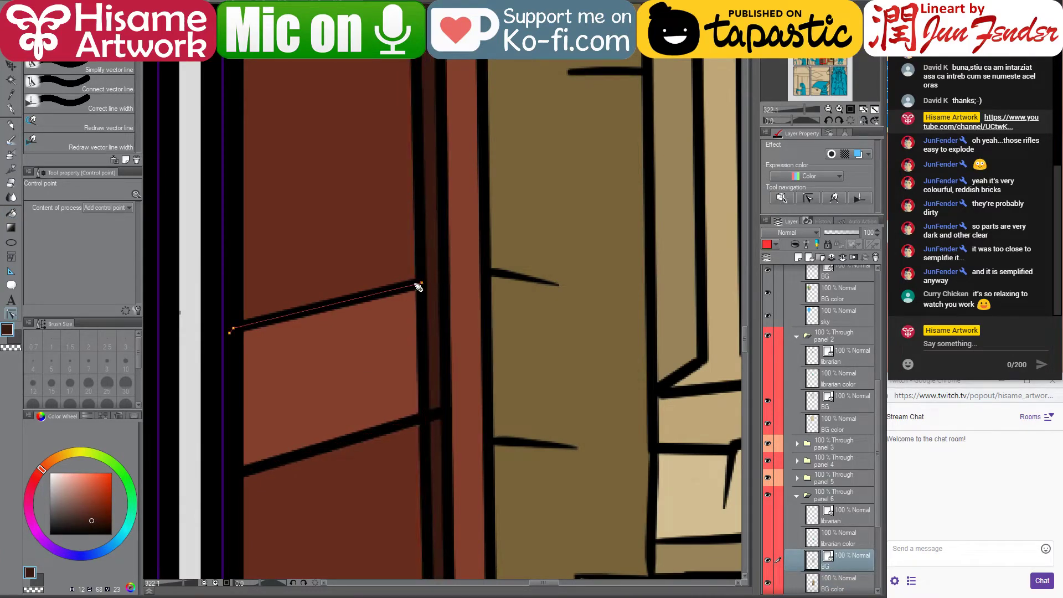
{"action": "left_click_drag", "start_coordinate": [417, 287], "coordinate": [446, 280]}
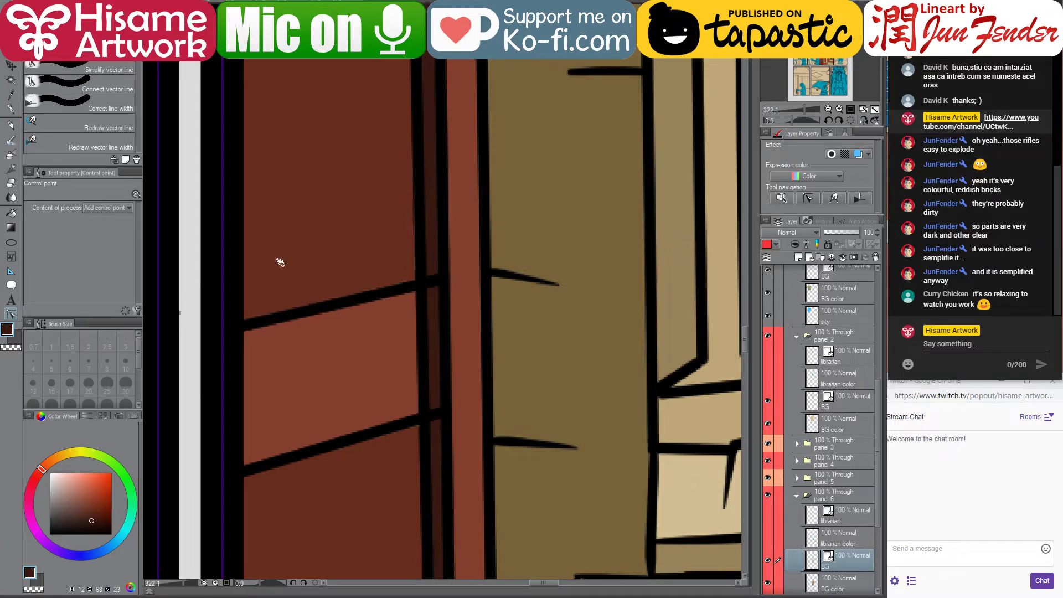
Erase the inner frame line crossing the rail with the vector eraser, then fill the gap on the BG color layer with rail brown-red (H 13, S 65, V 51)
{"action": "left_click", "coordinate": [10, 183]}
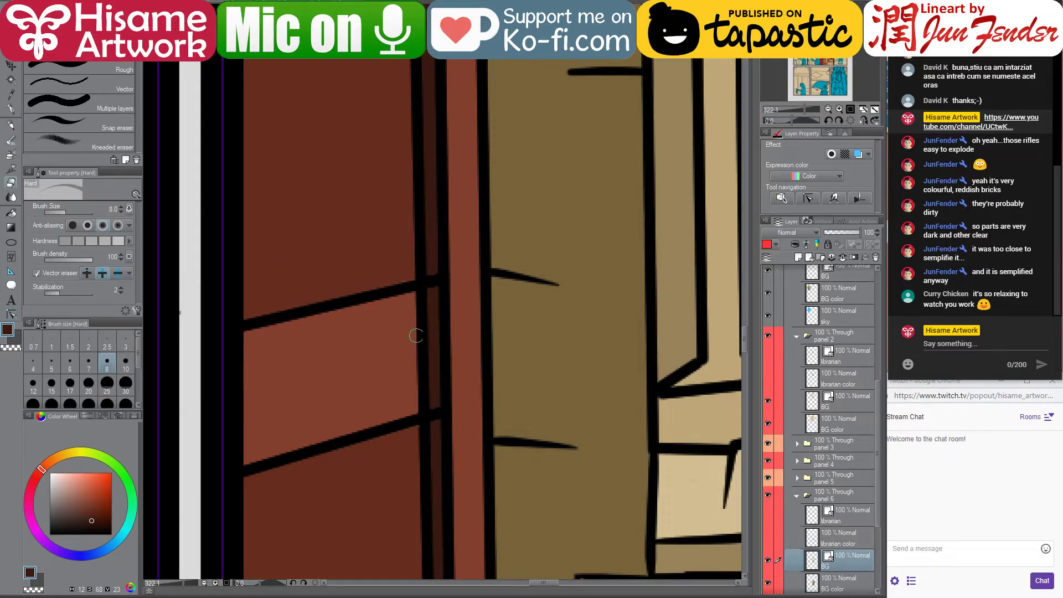
{"action": "left_click_drag", "start_coordinate": [420, 293], "coordinate": [424, 410]}
{"action": "left_click", "coordinate": [11, 214]}
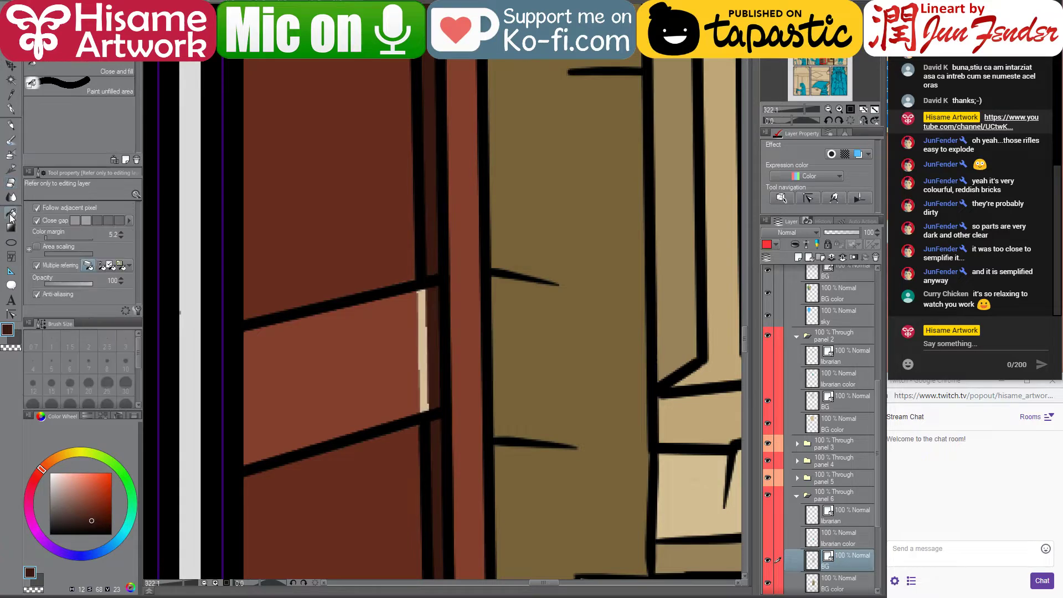
{"action": "left_click", "coordinate": [389, 360], "text": "alt"}
{"action": "left_click", "coordinate": [833, 582]}
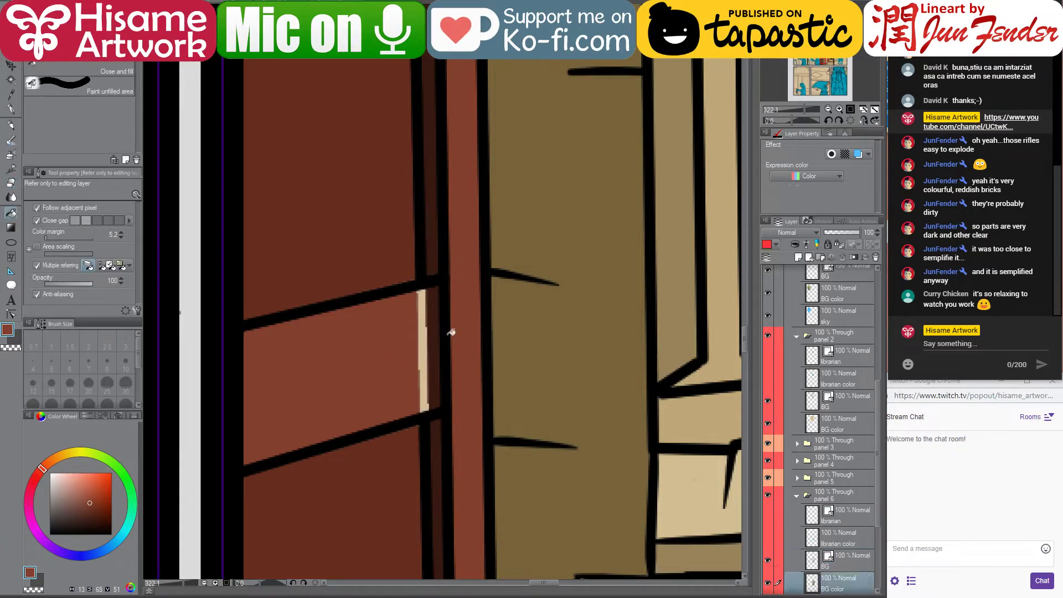
{"action": "left_click", "coordinate": [427, 338]}
{"action": "left_click", "coordinate": [435, 338]}
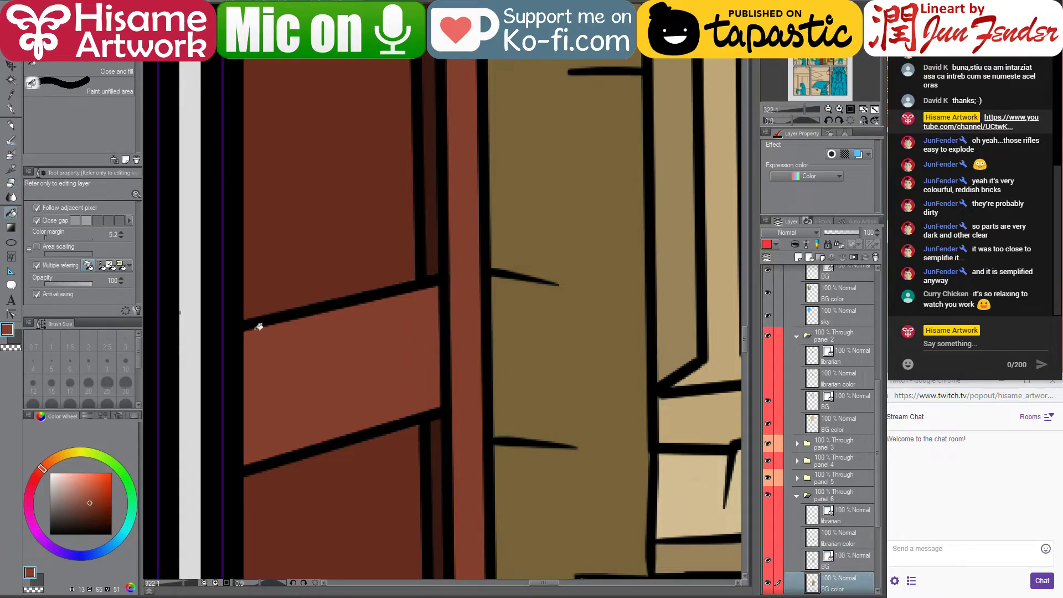
Compare panel 6's coloured door, corbel and upper facade with the reference photo
{"action": "left_click", "coordinate": [372, 241], "text": "alt"}
{"action": "scroll", "coordinate": [394, 471], "scroll_direction": "down", "scroll_amount": 5}
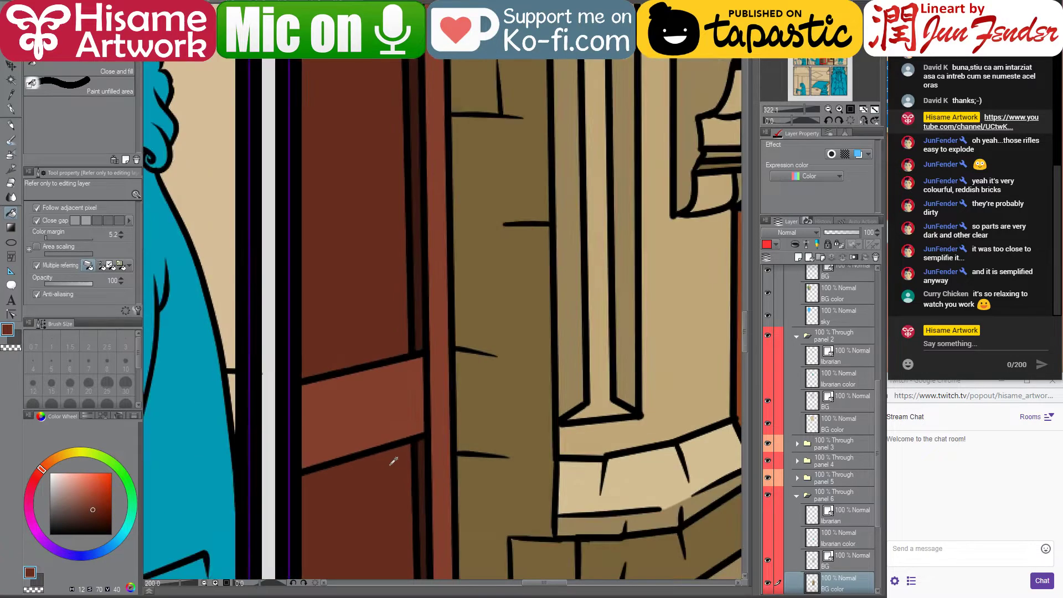
{"action": "scroll", "coordinate": [393, 461], "scroll_direction": "down", "scroll_amount": 3}
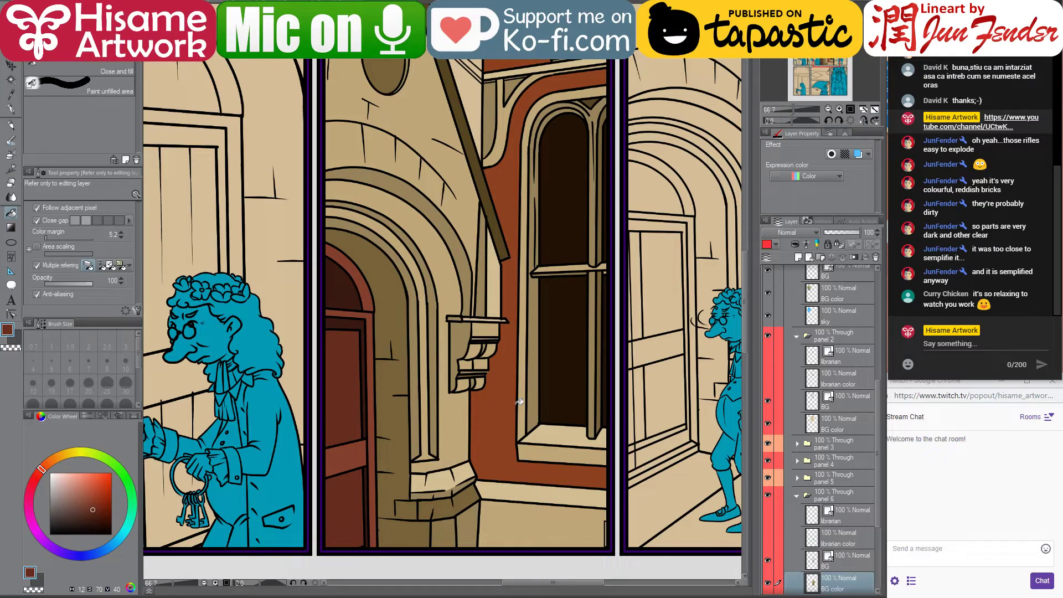
{"action": "key", "text": "alt+Tab"}
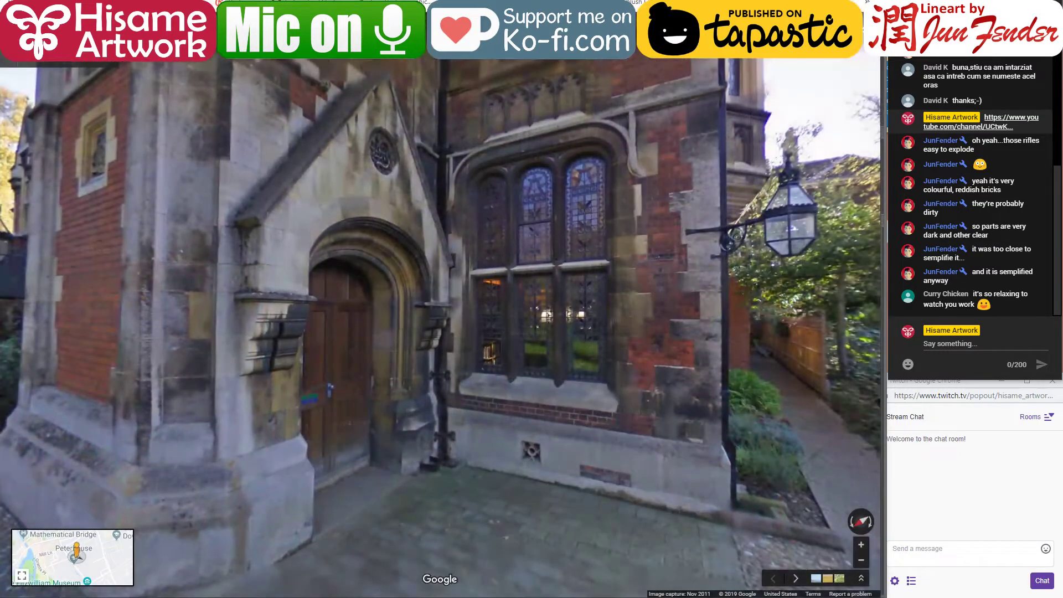
{"action": "key", "text": "alt+Tab"}
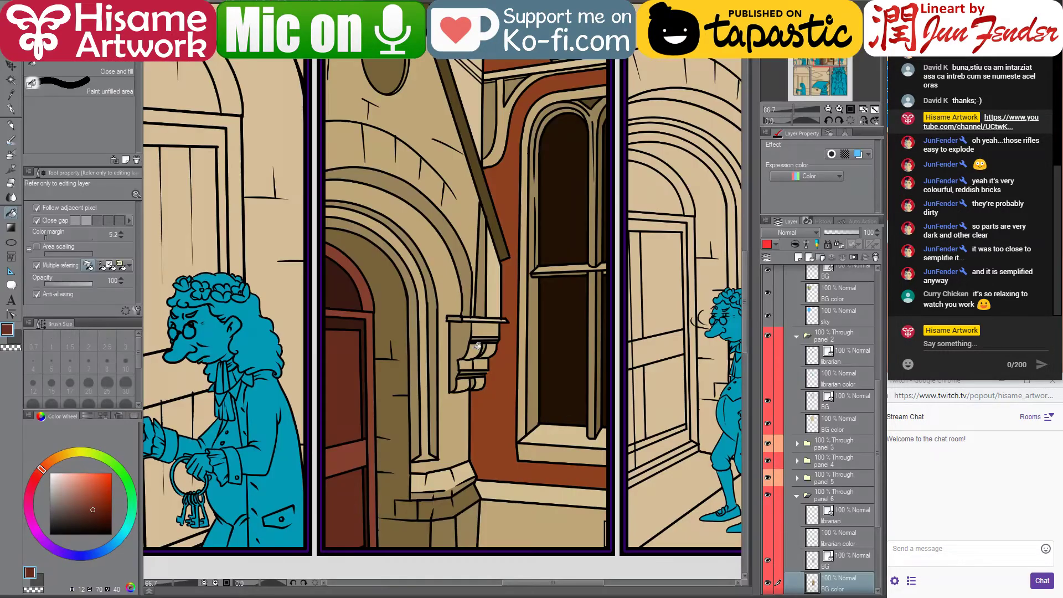
{"action": "left_click_drag", "start_coordinate": [529, 257], "coordinate": [554, 467]}
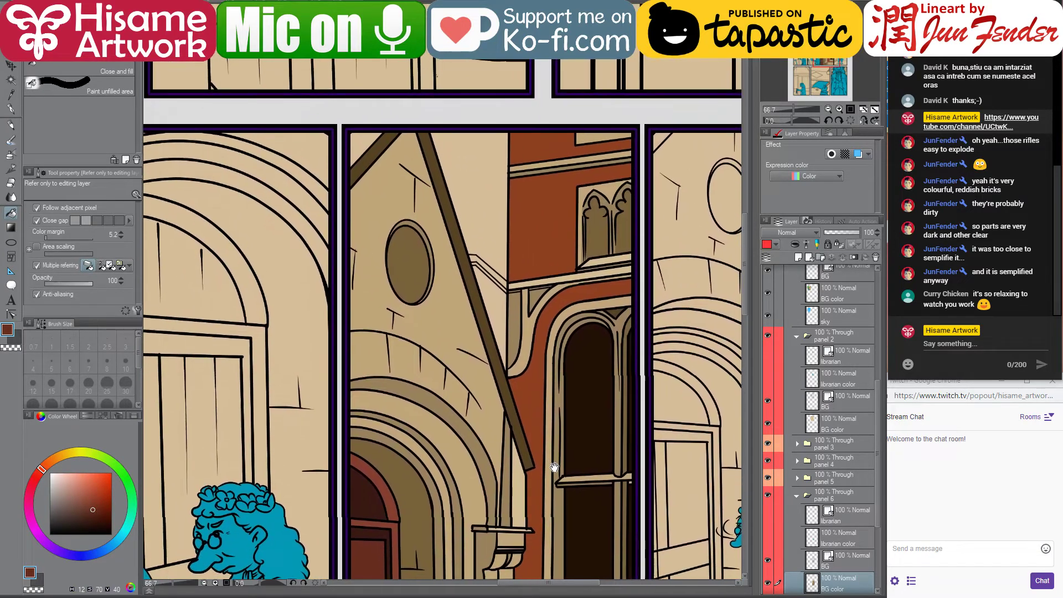
{"action": "key", "text": "alt+Tab"}
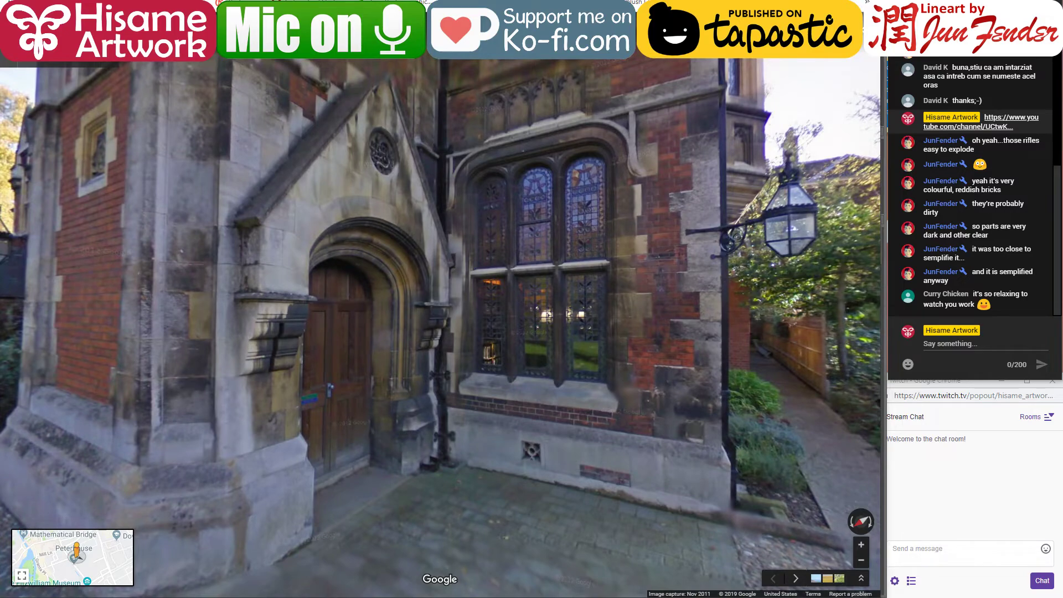
{"action": "key", "text": "alt+Tab"}
On panel 6's BG line layer, draw a vertical black line from the slanted ledge's corner up to the panel border with the G-pen, size 5
{"action": "left_click_drag", "start_coordinate": [502, 222], "coordinate": [472, 288]}
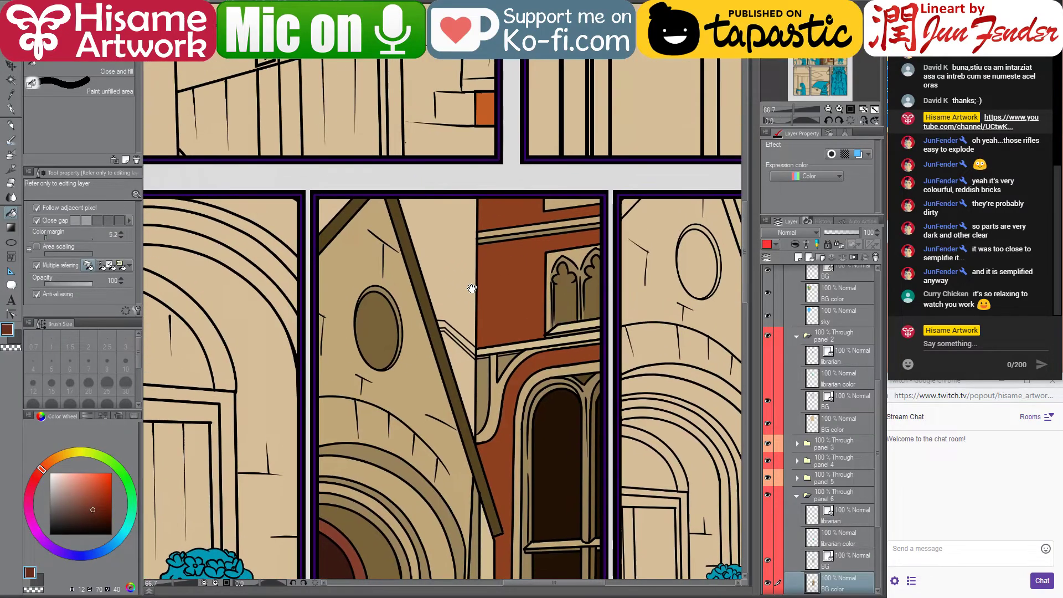
{"action": "scroll", "coordinate": [412, 286], "scroll_direction": "up", "scroll_amount": 2}
{"action": "scroll", "coordinate": [476, 372], "scroll_direction": "down", "scroll_amount": 1}
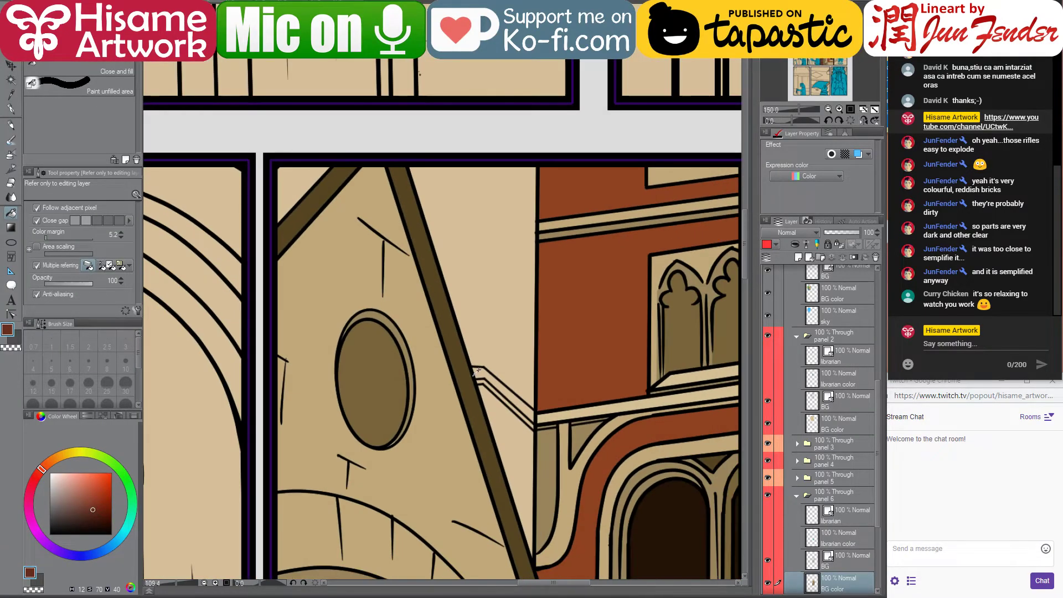
{"action": "left_click_drag", "start_coordinate": [542, 330], "coordinate": [512, 322]}
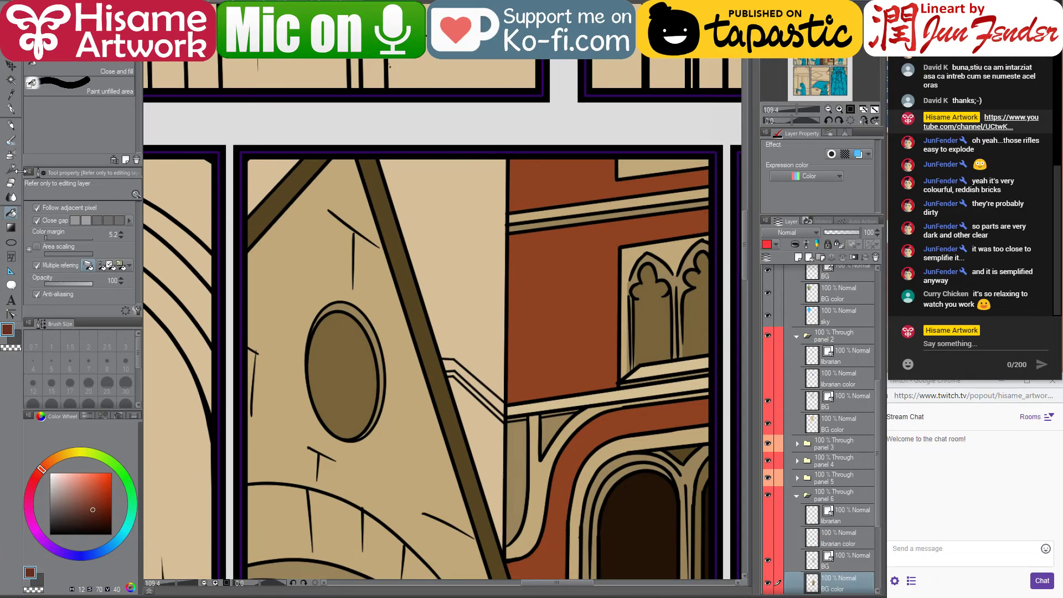
{"action": "left_click", "coordinate": [11, 109]}
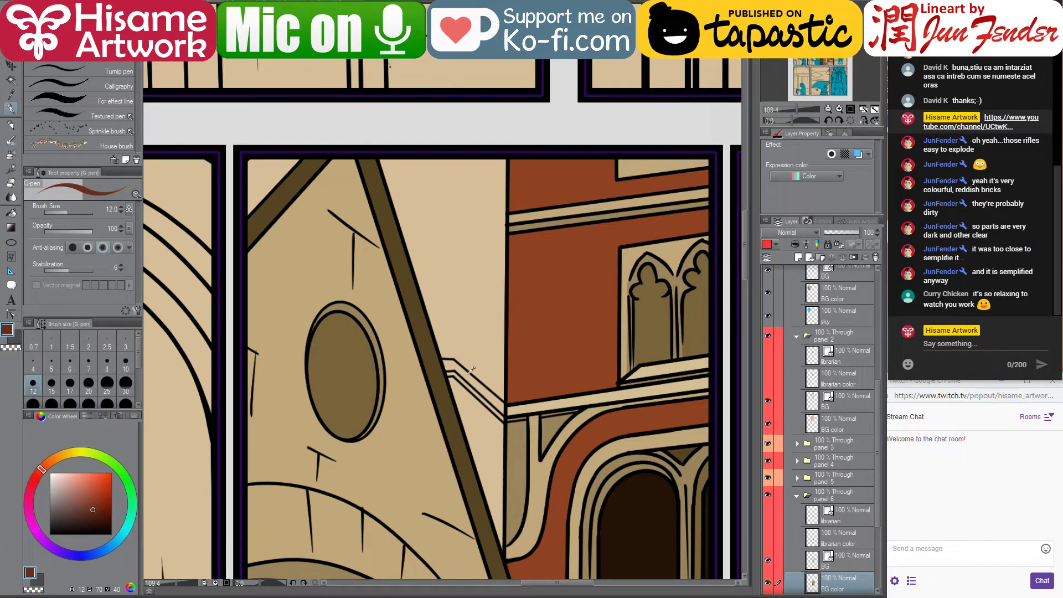
{"action": "left_click", "coordinate": [452, 376], "text": "alt"}
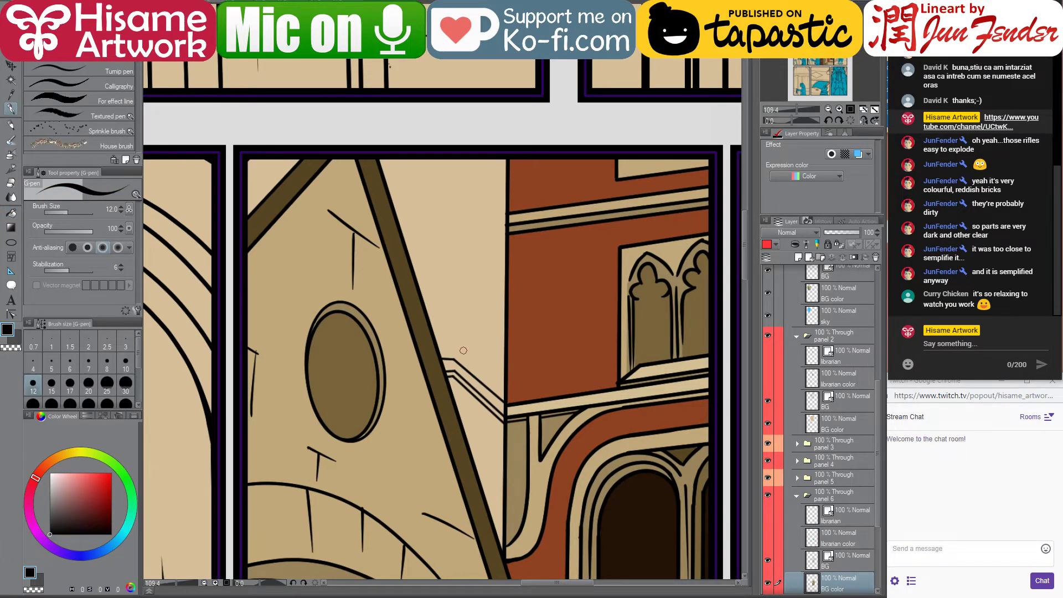
{"action": "left_click", "coordinate": [847, 562]}
{"action": "key", "text": "bracketleft"}
{"action": "key", "text": "bracketleft"}
{"action": "key", "text": "bracketleft"}
{"action": "key", "text": "bracketleft"}
{"action": "key", "text": "bracketleft"}
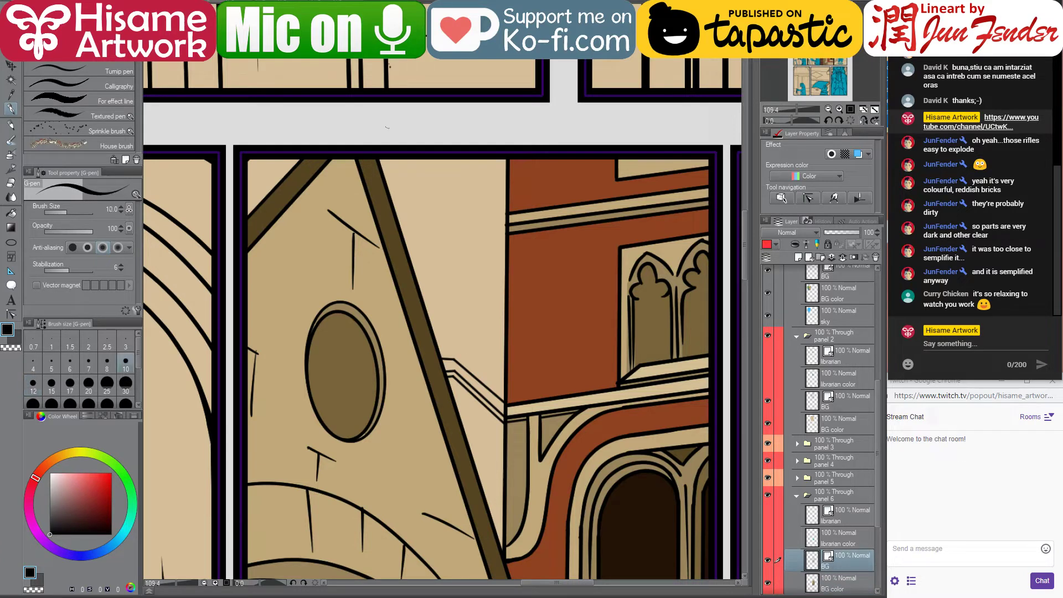
{"action": "left_click_drag", "start_coordinate": [454, 359], "coordinate": [457, 154]}
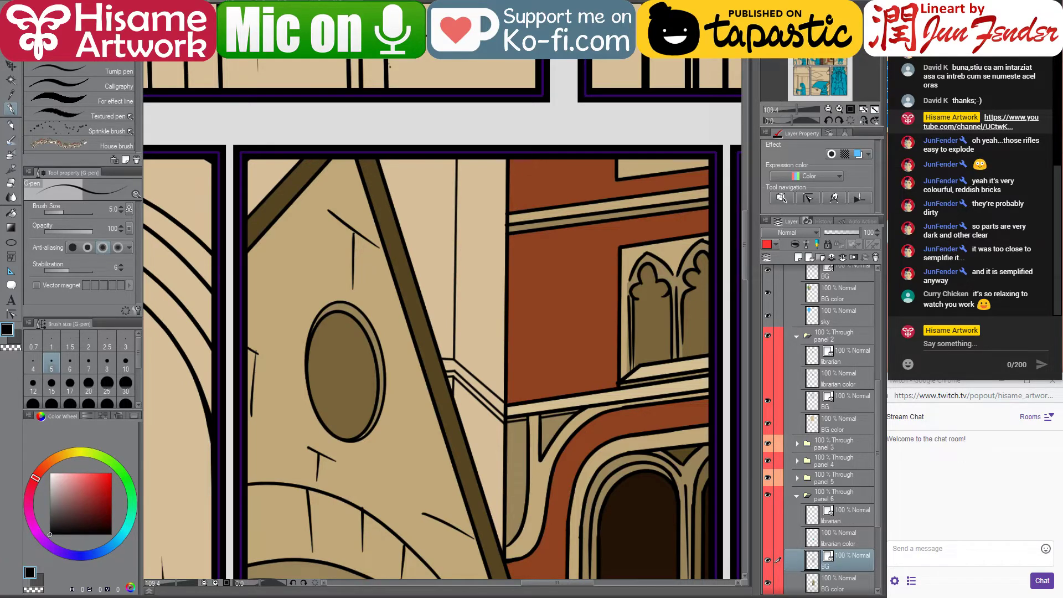
Check the reference photo and draw a second vertical line beside the first, from the sloping roof edge up to the panel border
{"action": "key", "text": "alt+Tab"}
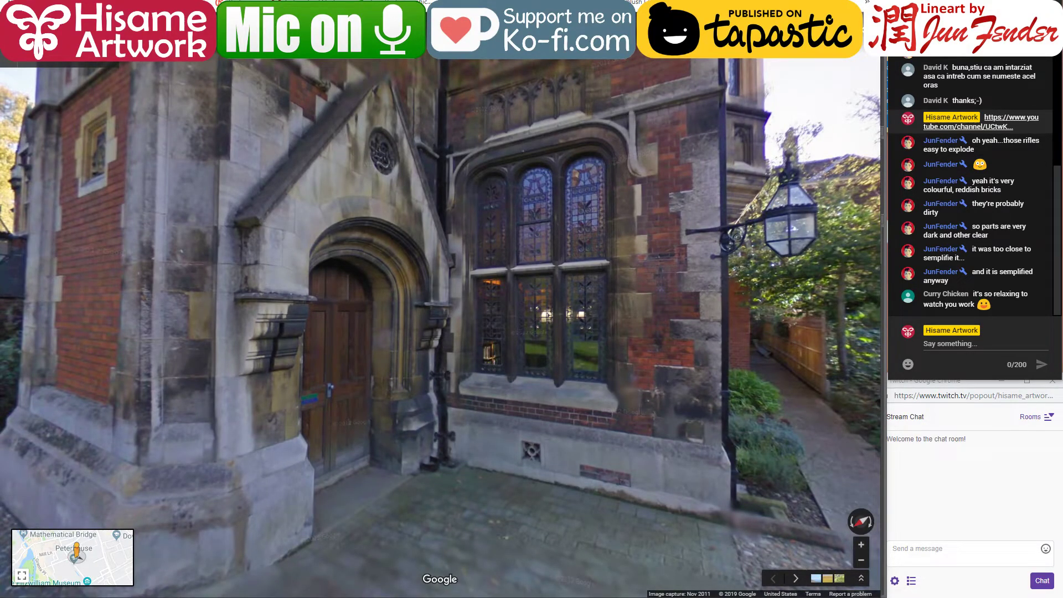
{"action": "key", "text": "alt+Tab"}
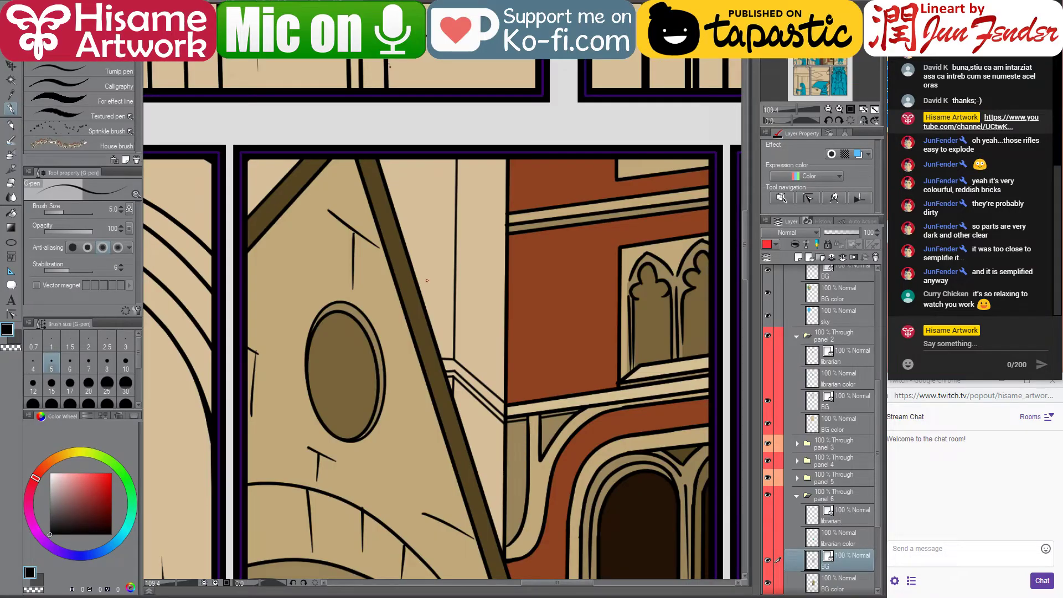
{"action": "left_click", "coordinate": [438, 346]}
{"action": "left_click", "coordinate": [441, 153], "text": "shift"}
Draw two corner stone blocks along the outer vertical line, then adjust the lower block's outline with the control point tool
{"action": "scroll", "coordinate": [388, 65], "scroll_direction": "up", "scroll_amount": 3}
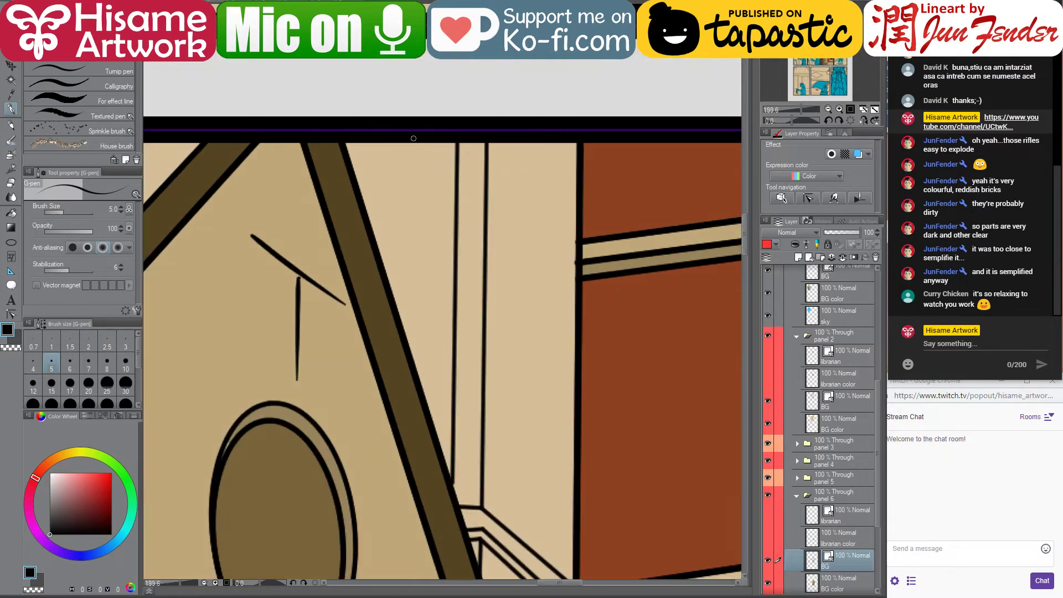
{"action": "mouse_move", "coordinate": [414, 140]}
{"action": "left_mouse_down"}
{"action": "mouse_move", "coordinate": [406, 195]}
{"action": "mouse_move", "coordinate": [455, 211]}
{"action": "left_mouse_up"}
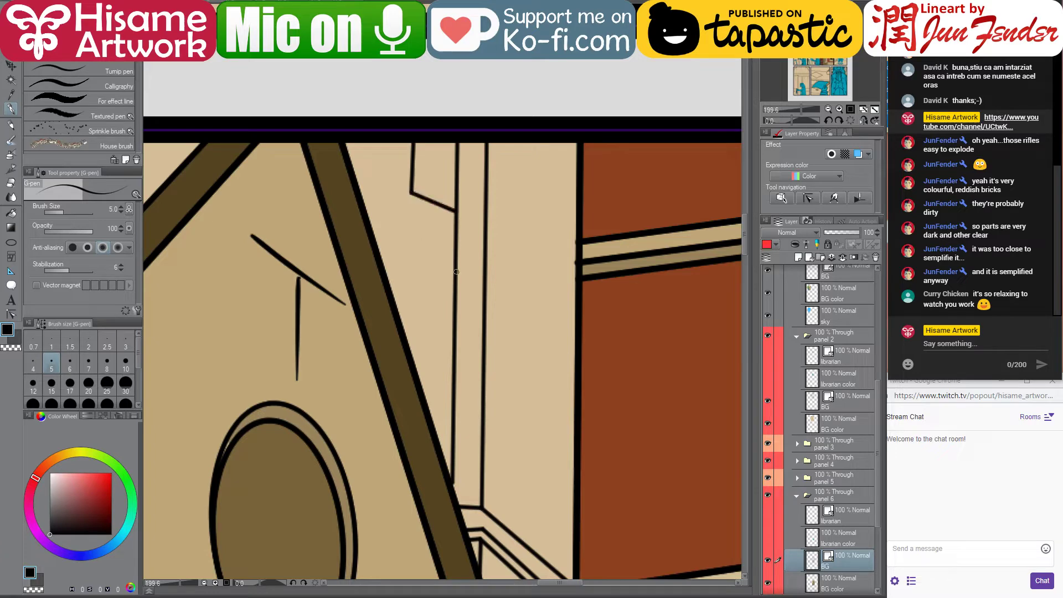
{"action": "mouse_move", "coordinate": [410, 267]}
{"action": "left_mouse_down"}
{"action": "mouse_move", "coordinate": [454, 285]}
{"action": "mouse_move", "coordinate": [406, 307]}
{"action": "mouse_move", "coordinate": [406, 323]}
{"action": "mouse_move", "coordinate": [454, 346]}
{"action": "left_mouse_up"}
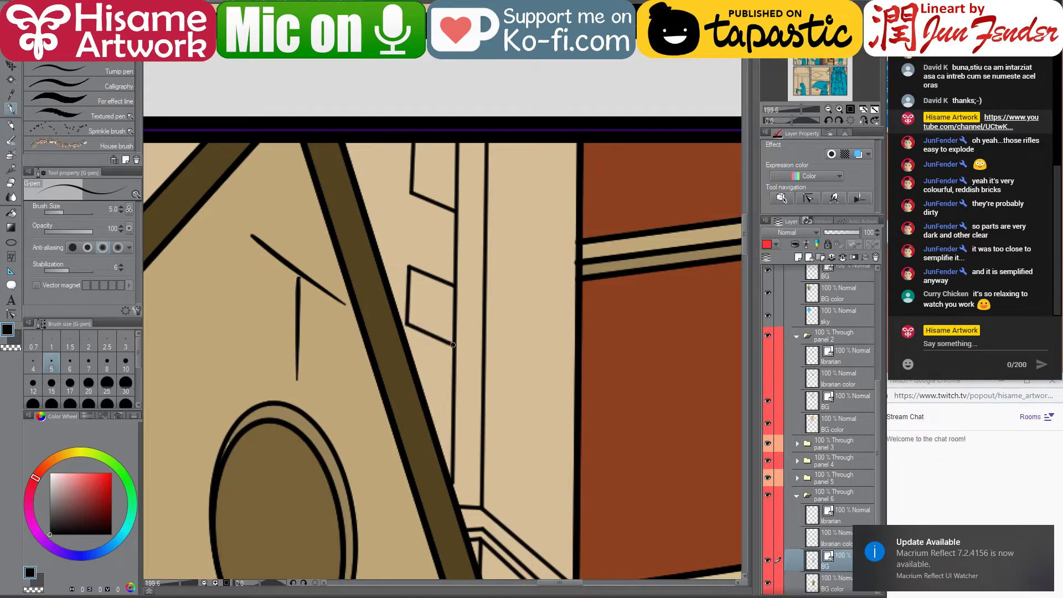
{"action": "left_click", "coordinate": [12, 314]}
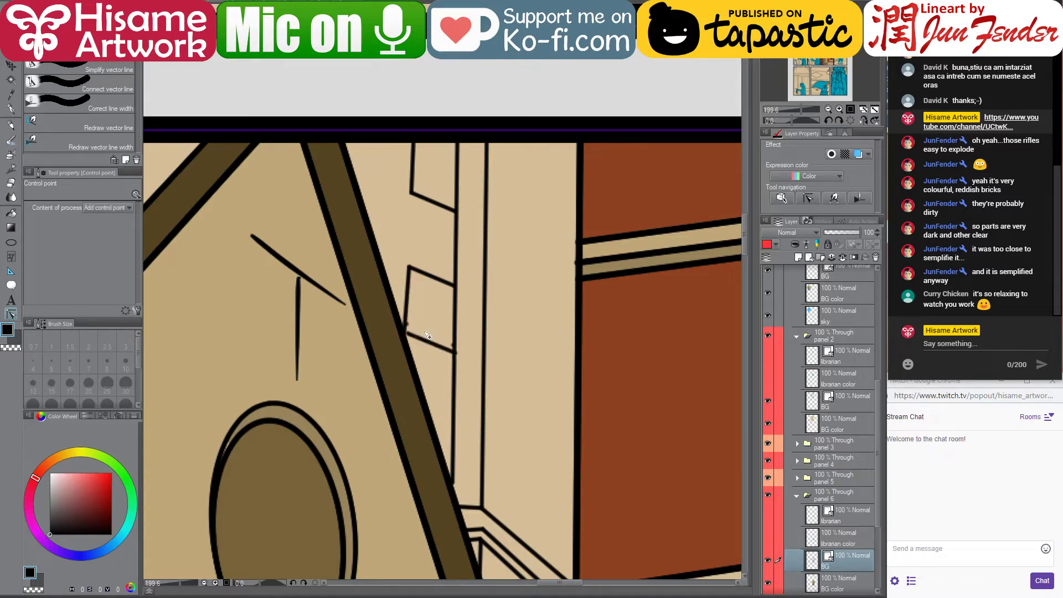
{"action": "key", "text": "super"}
{"action": "key", "text": "super"}
On the BG color layer, fill the wall areas around the two corner stones with the facade's brick red (H 17, S 77, V 56)
{"action": "left_click", "coordinate": [12, 212]}
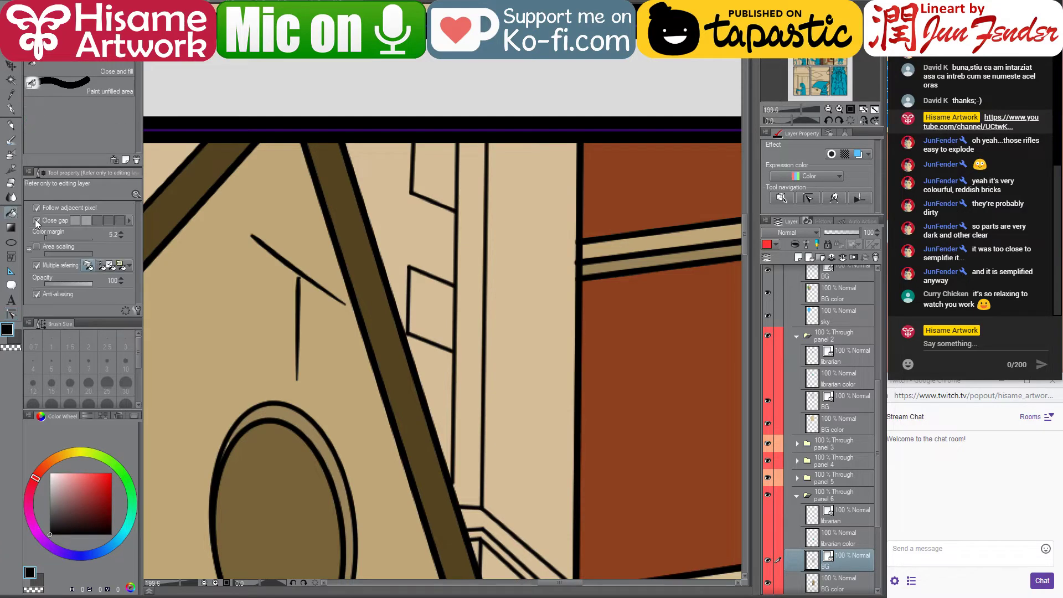
{"action": "left_click", "coordinate": [662, 325], "text": "alt"}
{"action": "left_click", "coordinate": [842, 586]}
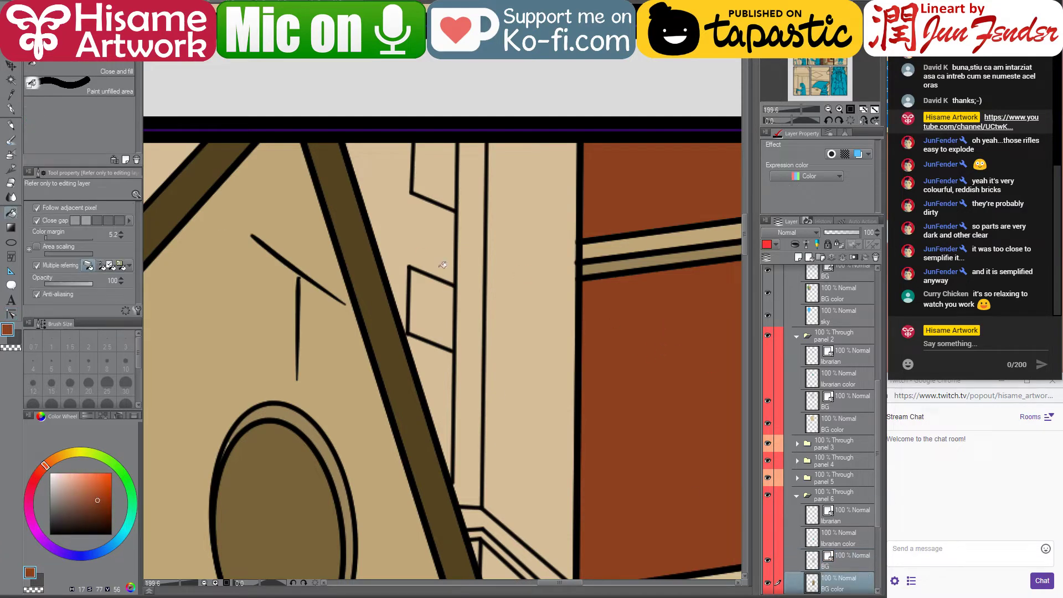
{"action": "left_click", "coordinate": [418, 251]}
{"action": "left_click", "coordinate": [438, 356]}
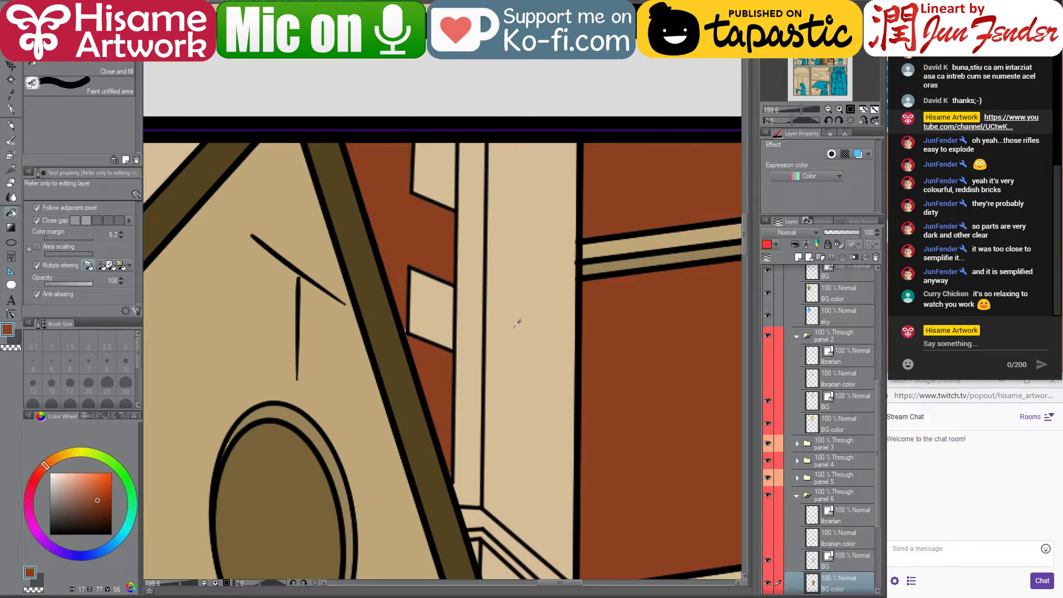
Compare with the reference photo, then fill the narrow strip between the two vertical lines with shaded stone beige (H 39, S 40, V 60)
{"action": "scroll", "coordinate": [517, 316], "scroll_direction": "down", "scroll_amount": 3}
{"action": "left_click", "coordinate": [380, 597]}
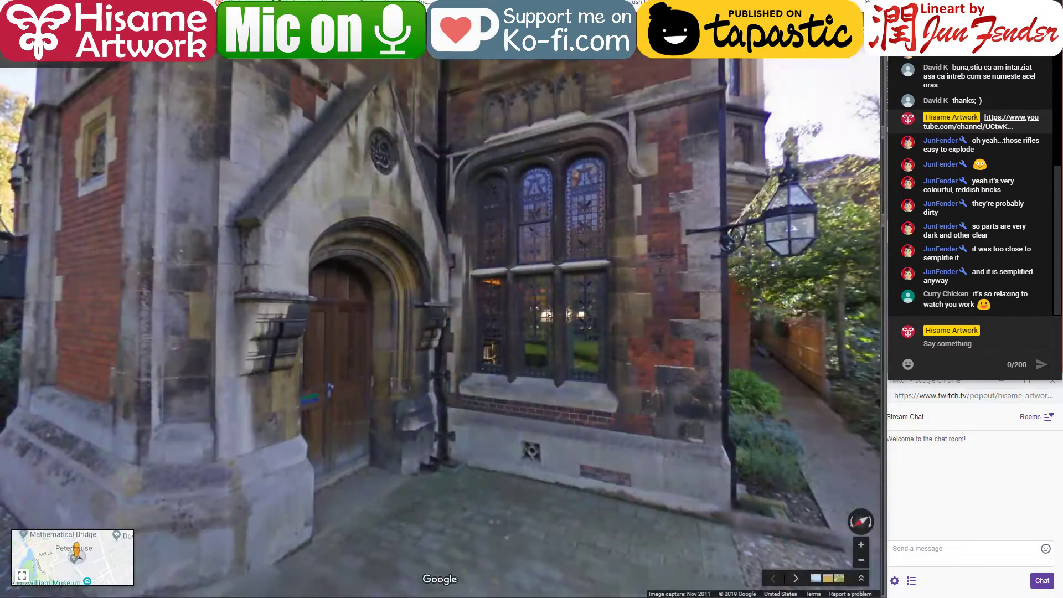
{"action": "key", "text": "alt+Tab"}
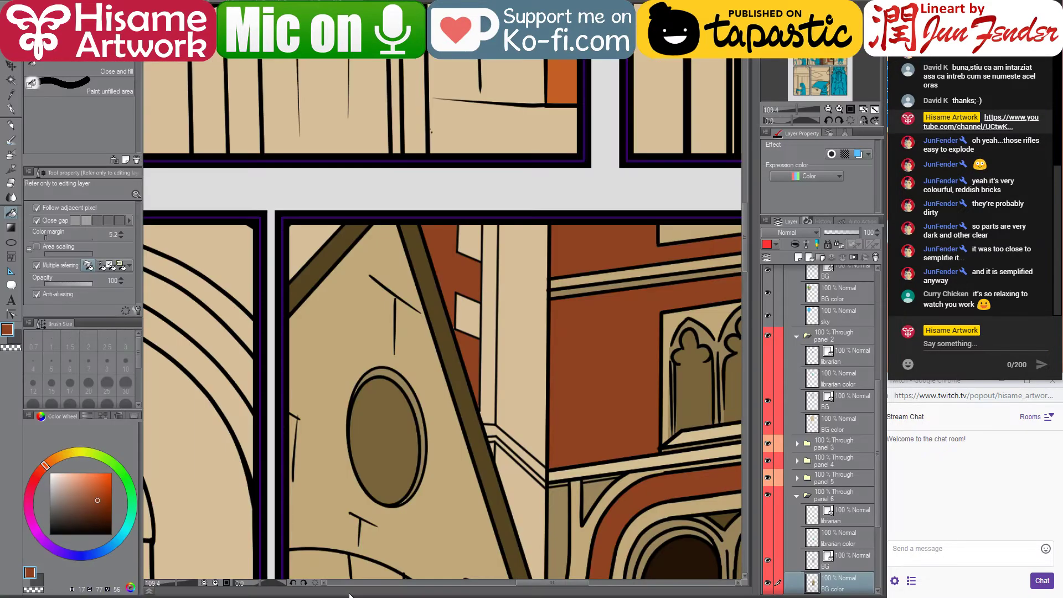
{"action": "scroll", "coordinate": [427, 393], "scroll_direction": "down", "scroll_amount": 2}
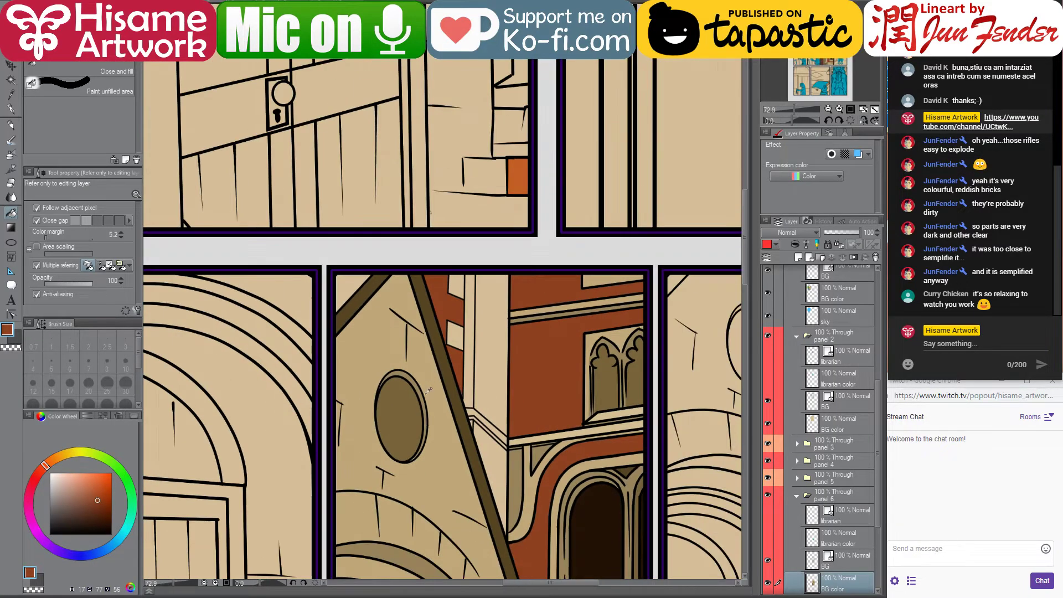
{"action": "left_click", "coordinate": [401, 547], "text": "alt"}
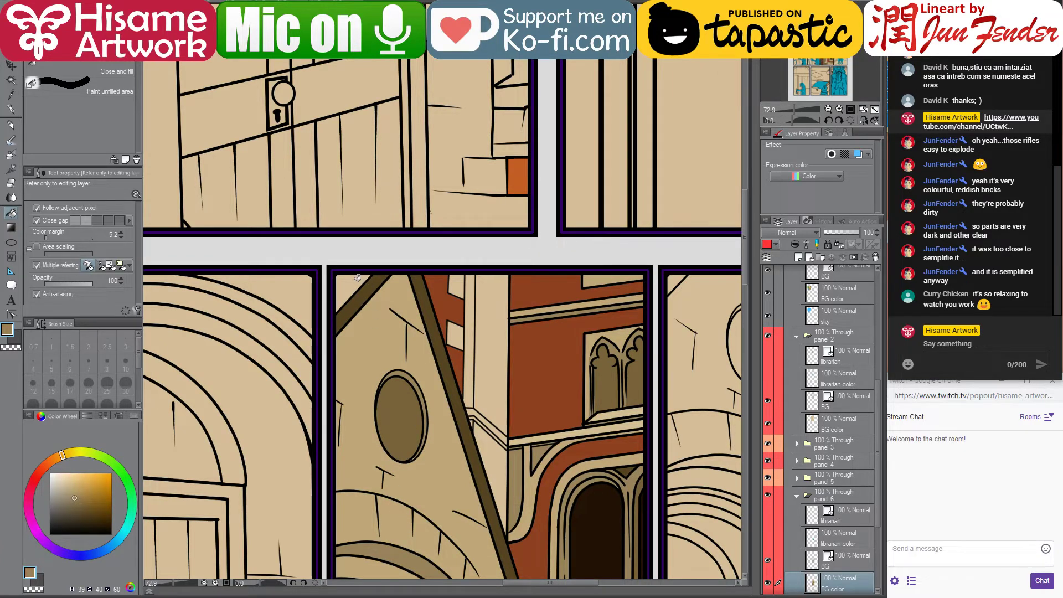
{"action": "left_click_drag", "start_coordinate": [539, 298], "coordinate": [526, 213]}
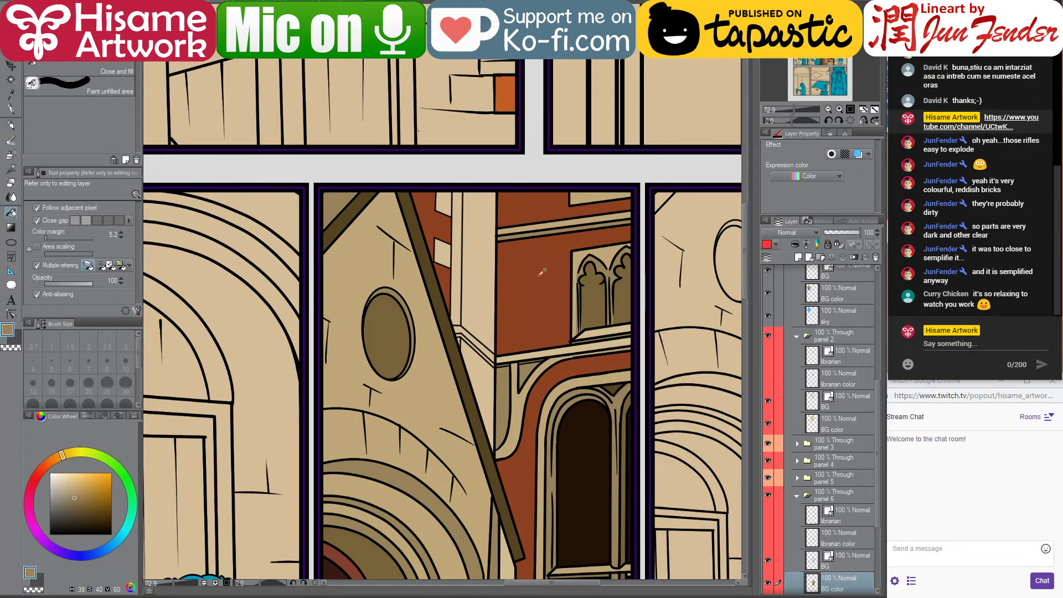
{"action": "left_click_drag", "start_coordinate": [536, 410], "coordinate": [528, 338]}
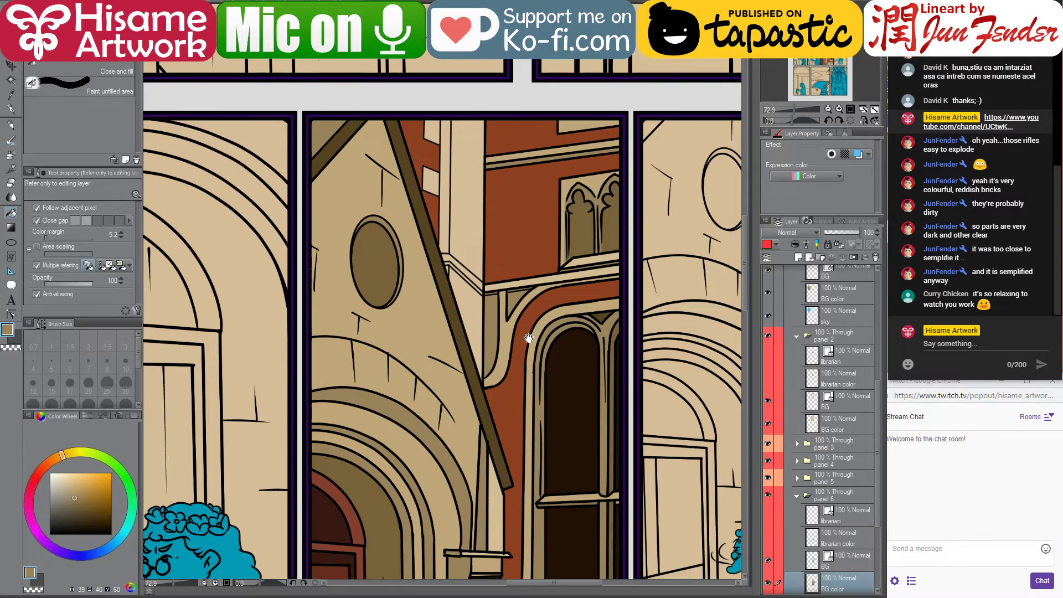
{"action": "left_click", "coordinate": [339, 209], "text": "alt"}
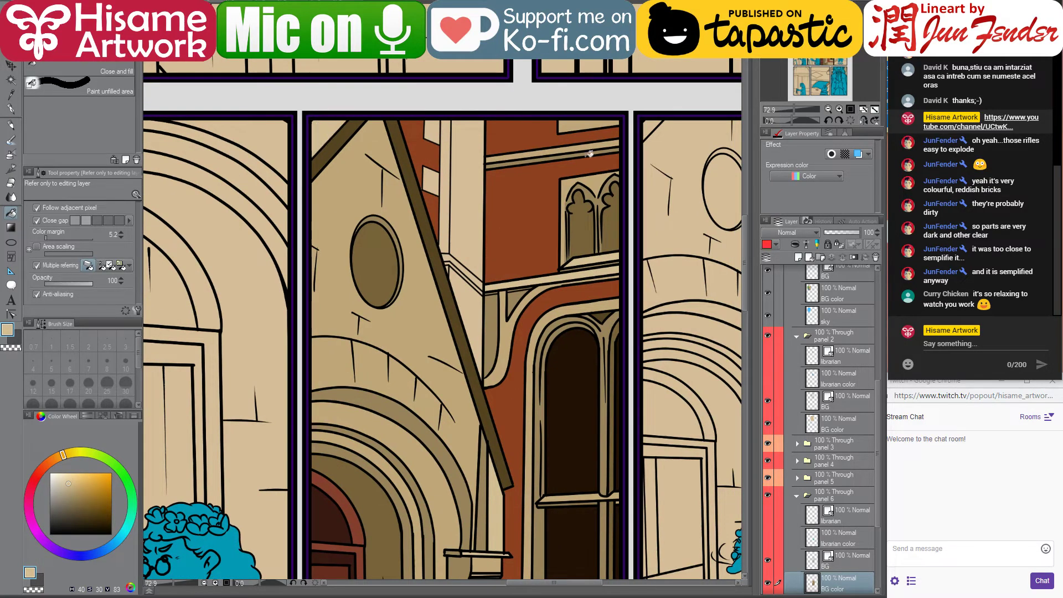
{"action": "scroll", "coordinate": [467, 218], "scroll_direction": "up", "scroll_amount": 1}
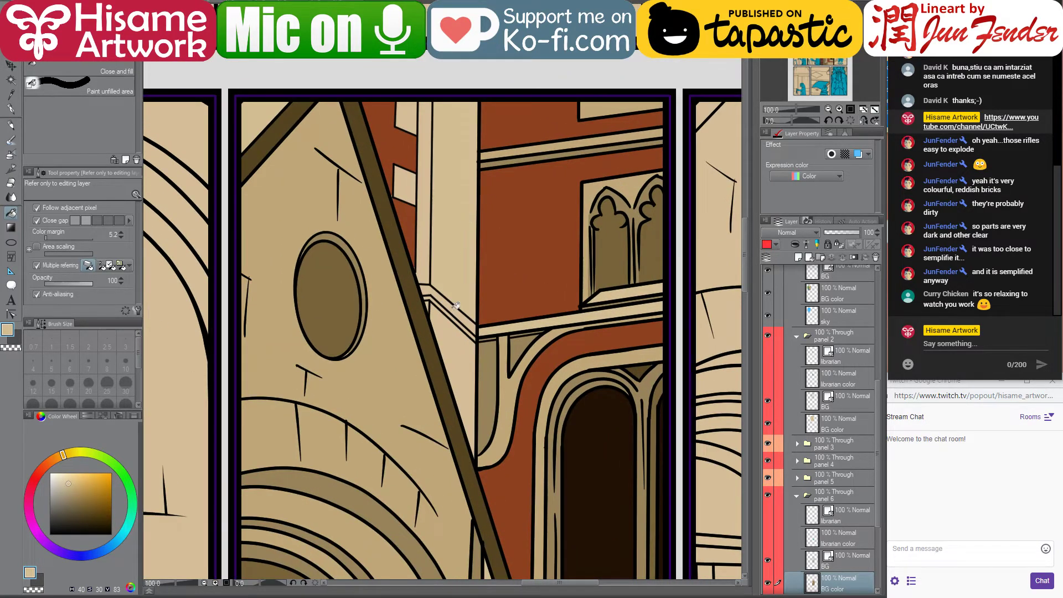
{"action": "left_click", "coordinate": [516, 347], "text": "alt"}
{"action": "left_click", "coordinate": [426, 253]}
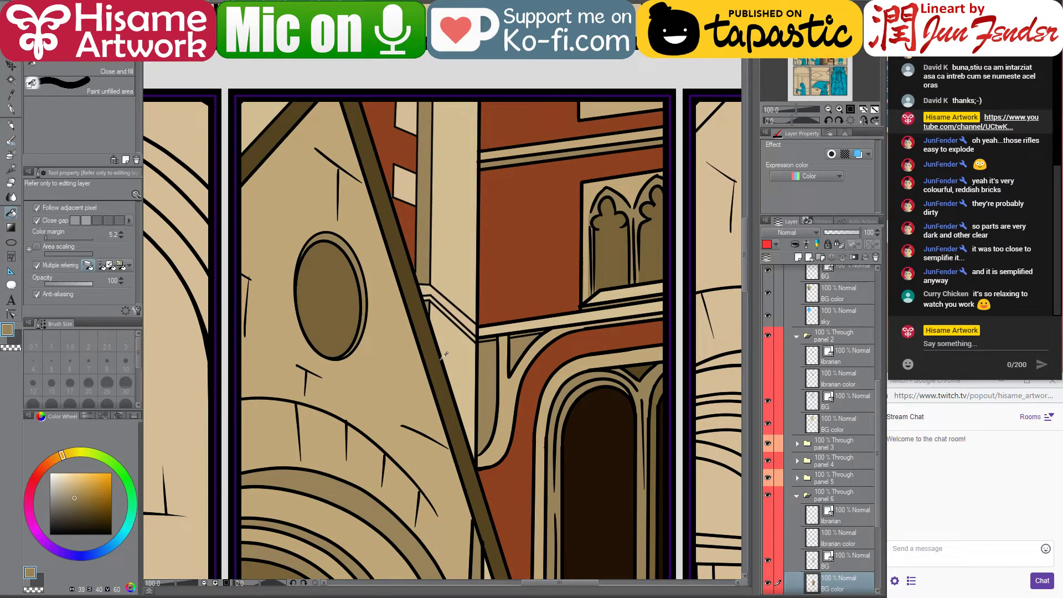
Fill the lower band of the slanted ledge moulding with the same shaded stone beige and compare the whole panel with the reference photo
{"action": "key", "text": "alt+Tab"}
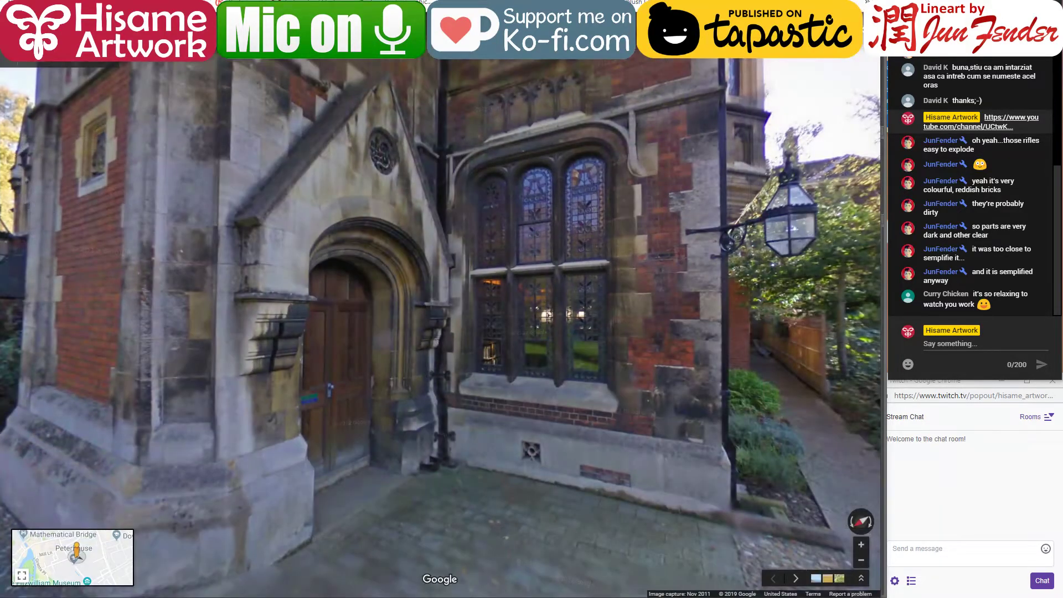
{"action": "key", "text": "alt+Tab"}
{"action": "left_click_drag", "start_coordinate": [529, 373], "coordinate": [479, 336]}
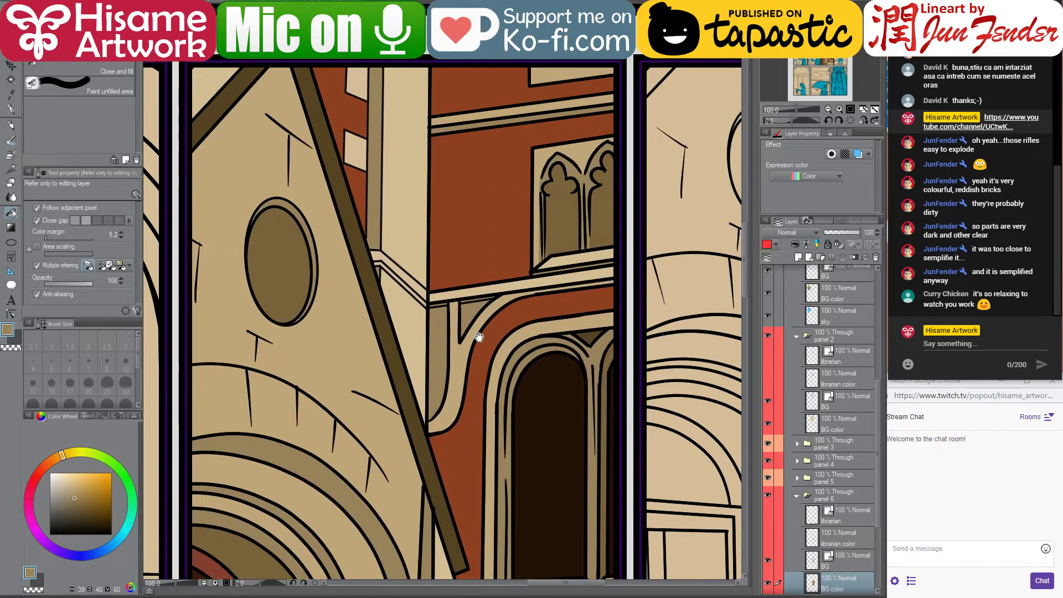
{"action": "scroll", "coordinate": [453, 288], "scroll_direction": "up", "scroll_amount": 2}
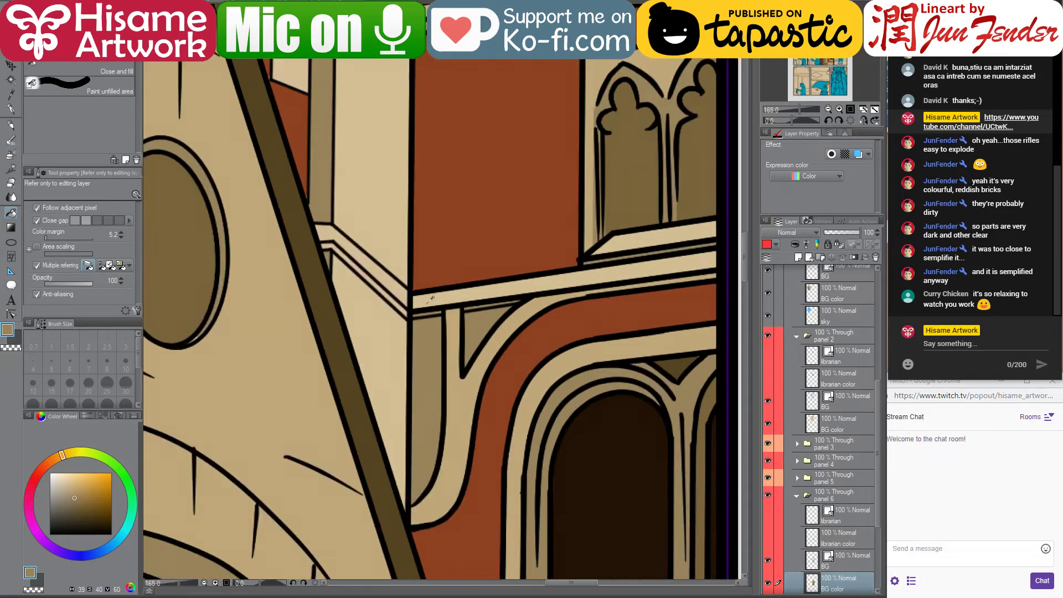
{"action": "scroll", "coordinate": [404, 297], "scroll_direction": "up", "scroll_amount": 2}
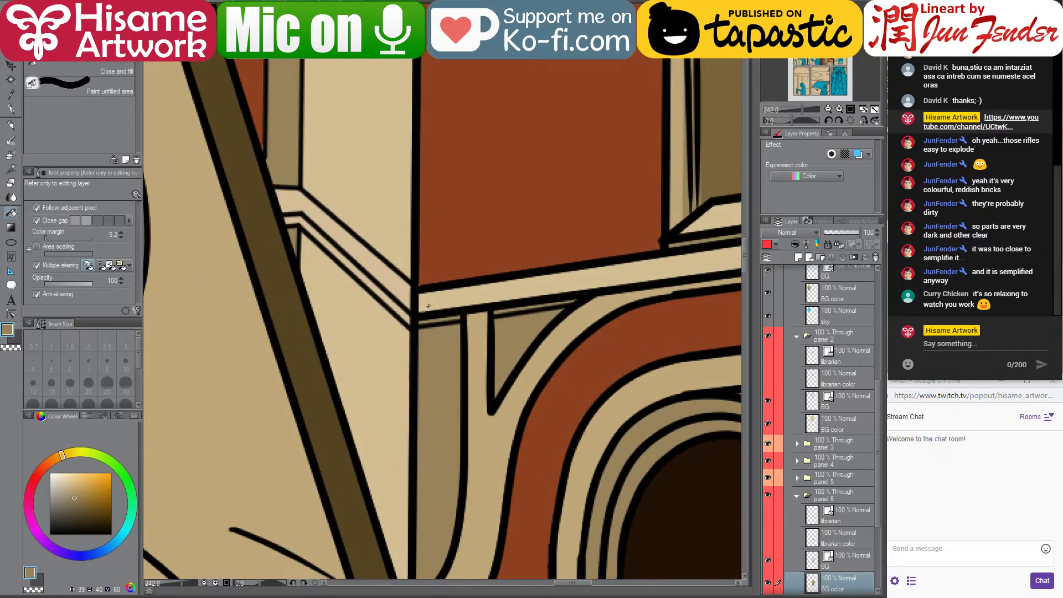
{"action": "left_click", "coordinate": [399, 301]}
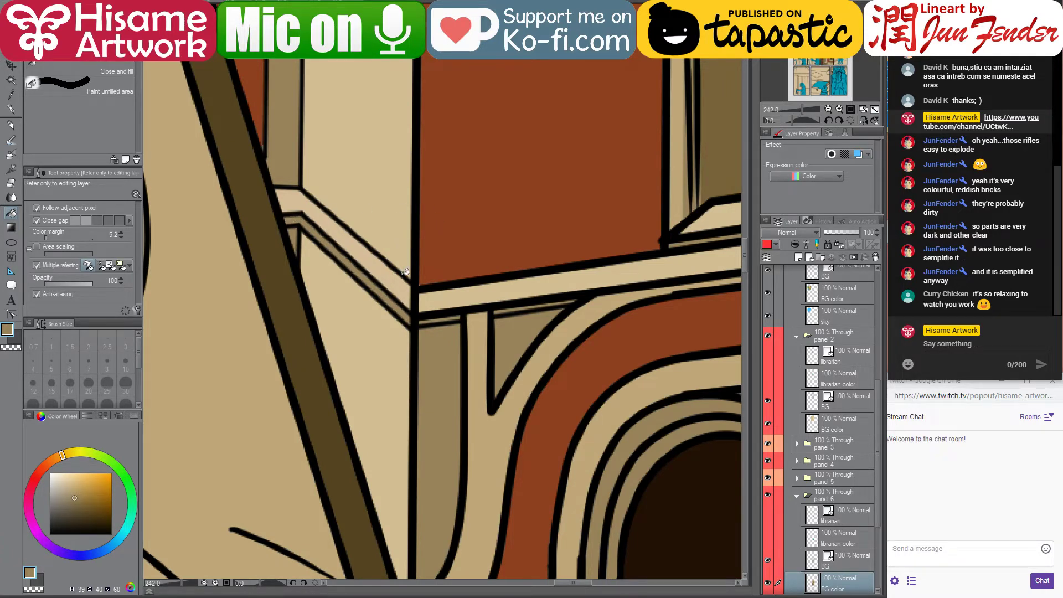
{"action": "scroll", "coordinate": [384, 345], "scroll_direction": "down", "scroll_amount": 2}
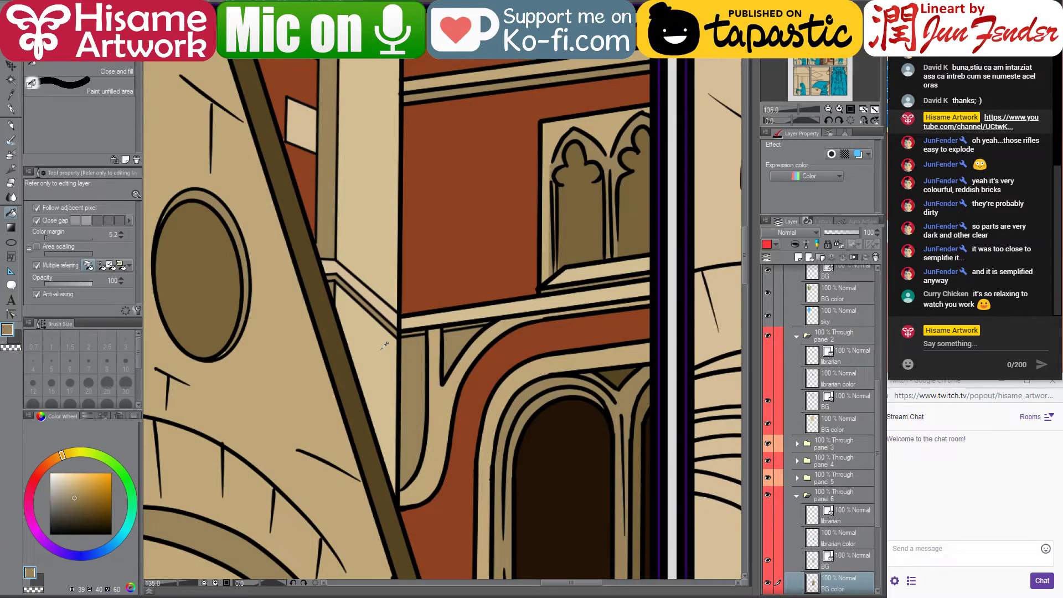
{"action": "scroll", "coordinate": [384, 345], "scroll_direction": "down", "scroll_amount": 5}
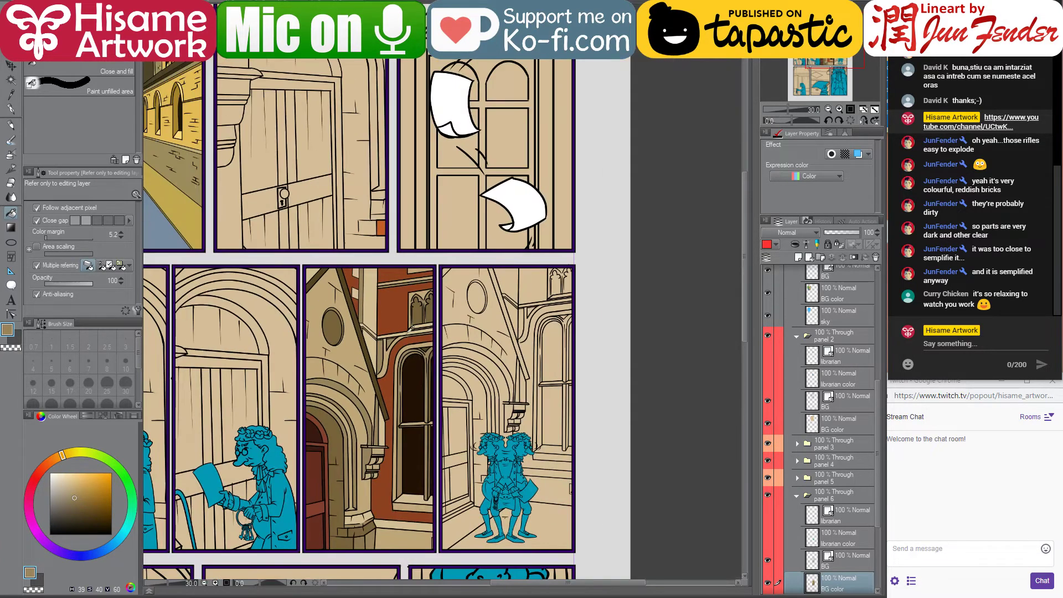
{"action": "left_click_drag", "start_coordinate": [450, 333], "coordinate": [515, 293]}
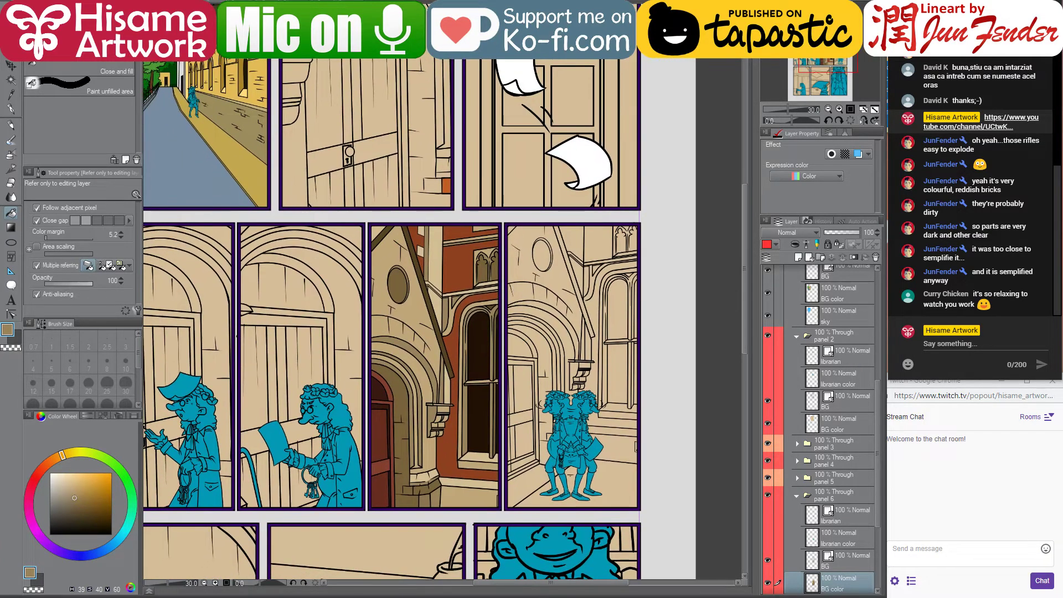
{"action": "key", "text": "alt+Tab"}
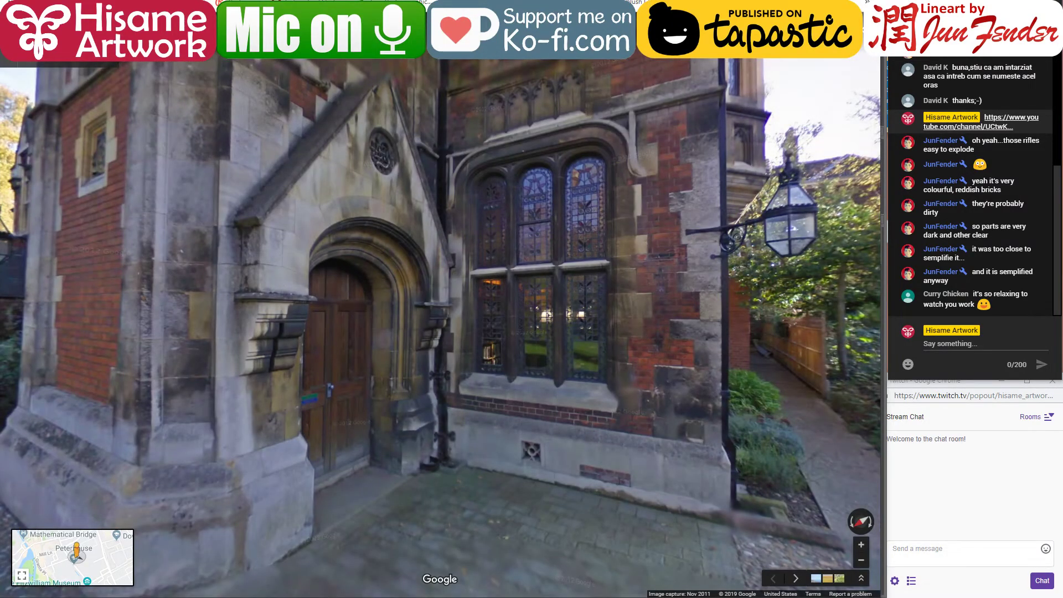
Return to the comic page and compare the coloured panel 6 with the surrounding panels in the upper two rows
{"action": "key", "text": "alt+Tab"}
{"action": "key", "text": "k"}
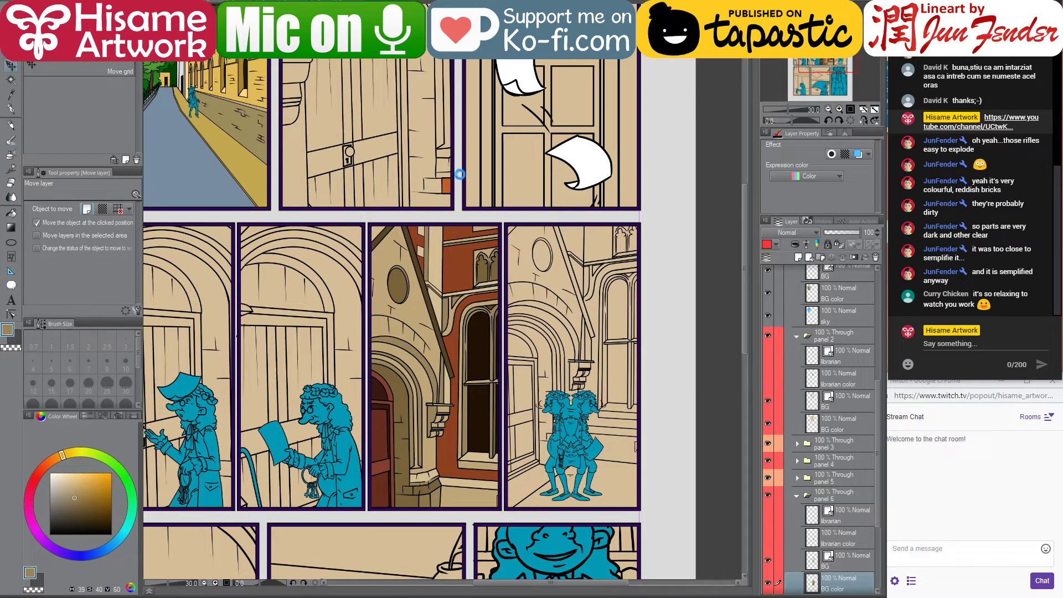
{"action": "left_click_drag", "start_coordinate": [459, 174], "coordinate": [509, 192]}
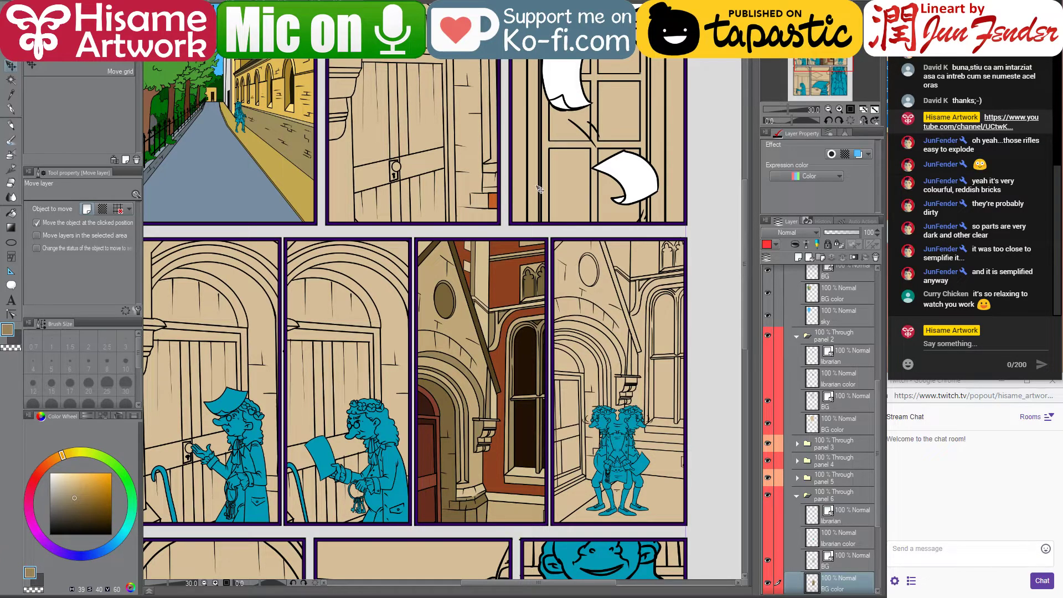
{"action": "left_click_drag", "start_coordinate": [556, 160], "coordinate": [584, 214]}
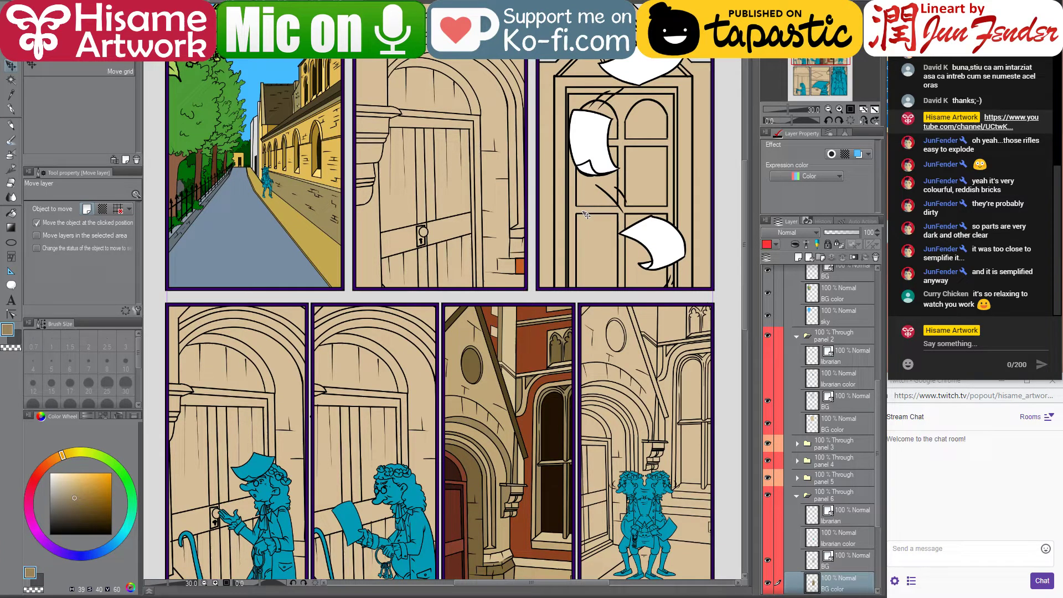
{"action": "scroll", "coordinate": [622, 270], "scroll_direction": "down", "scroll_amount": 1}
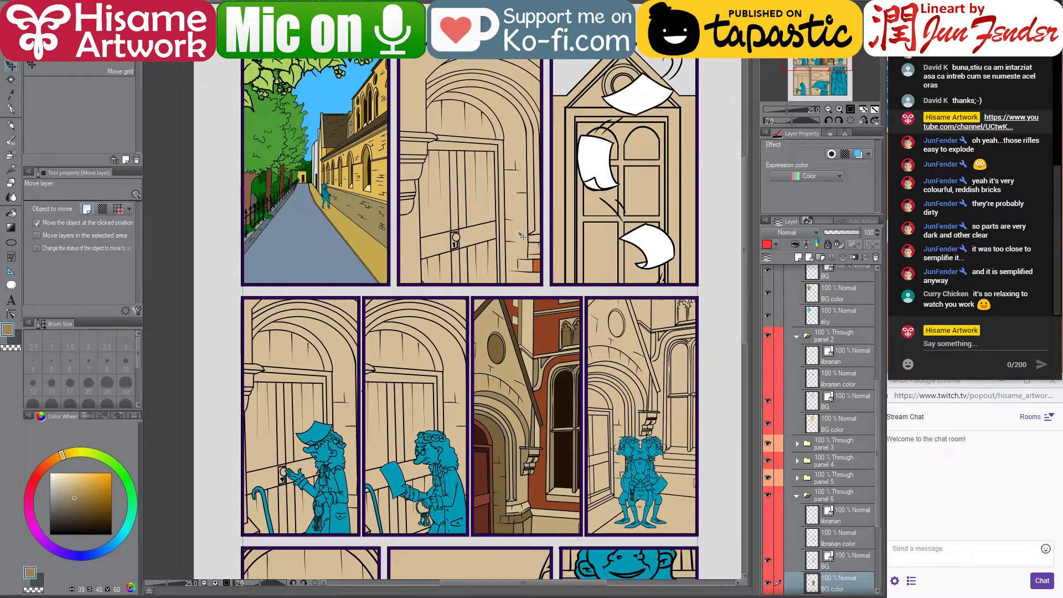
{"action": "scroll", "coordinate": [631, 400], "scroll_direction": "up", "scroll_amount": 1}
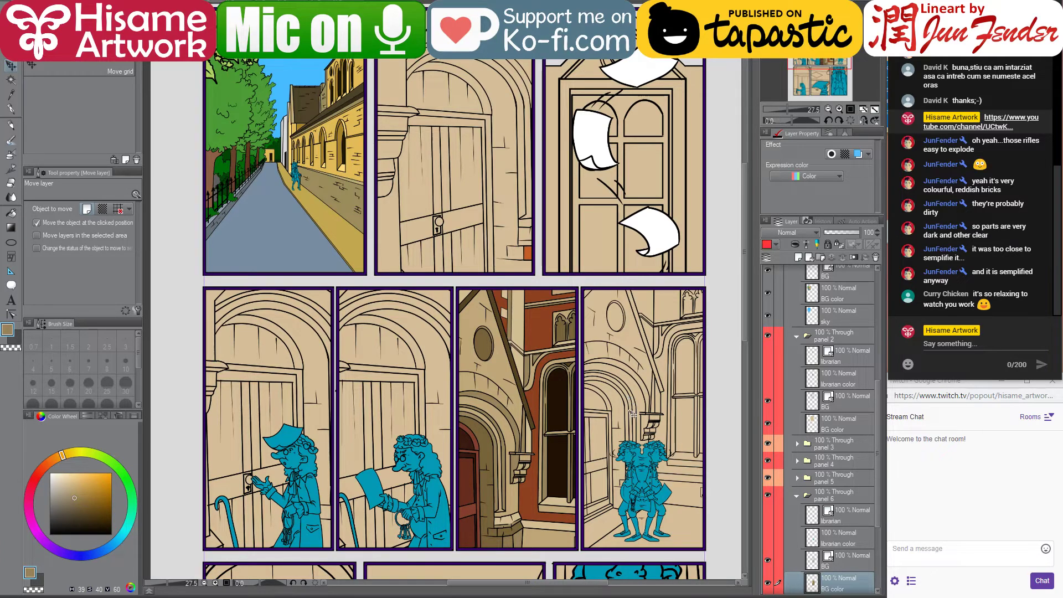
{"action": "scroll", "coordinate": [624, 407], "scroll_direction": "down", "scroll_amount": 2}
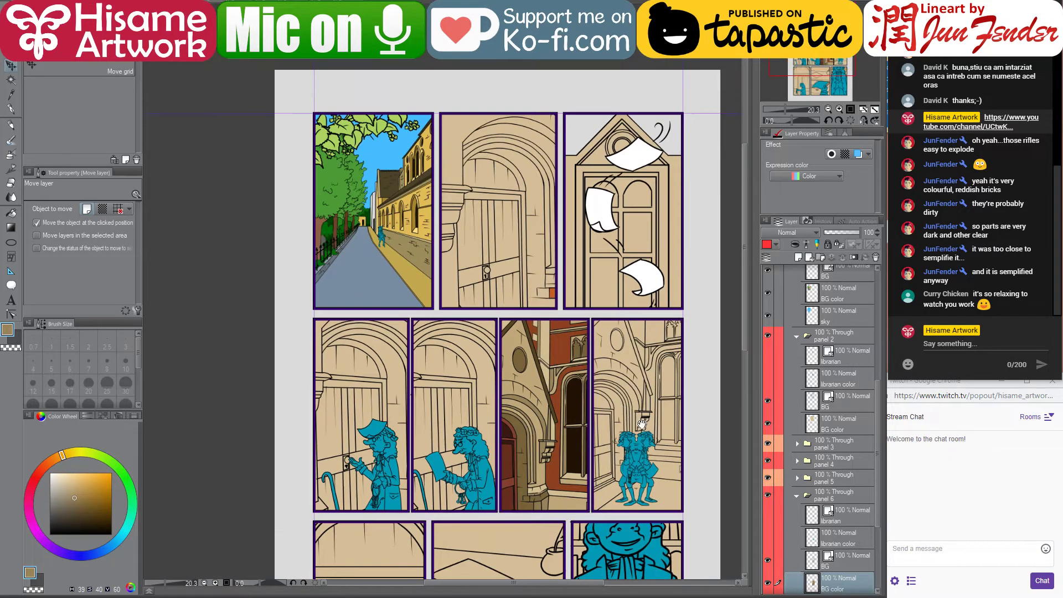
{"action": "left_click_drag", "start_coordinate": [657, 424], "coordinate": [628, 422]}
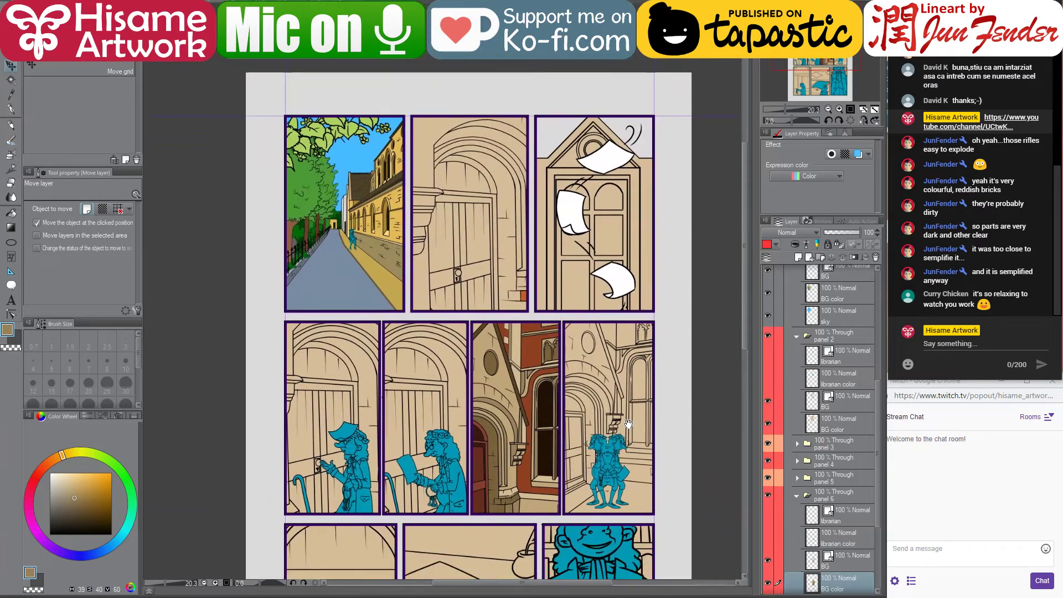
{"action": "scroll", "coordinate": [451, 239], "scroll_direction": "up", "scroll_amount": 2}
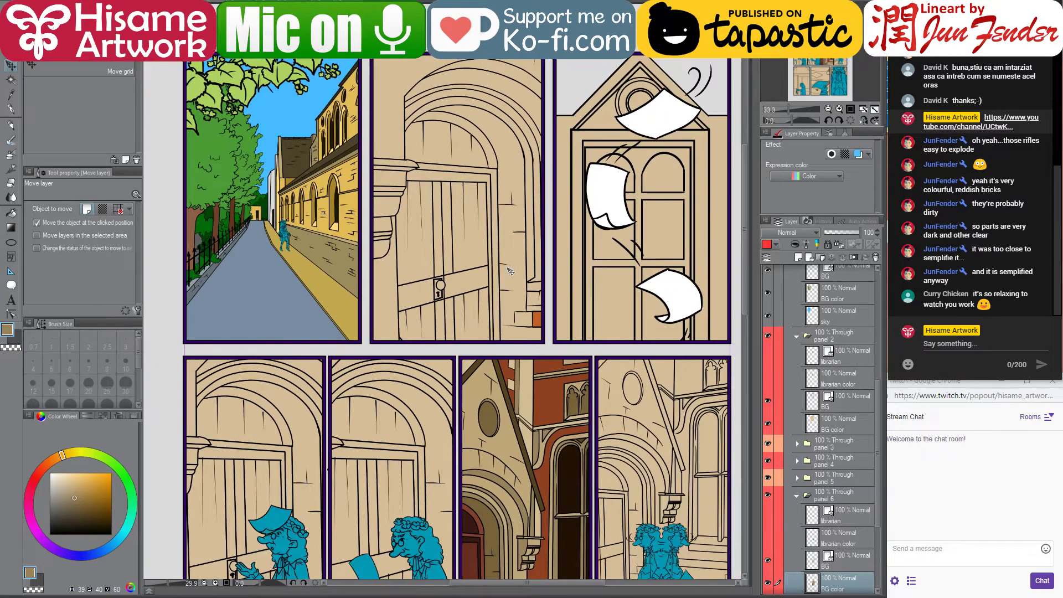
{"action": "scroll", "coordinate": [502, 272], "scroll_direction": "down", "scroll_amount": 1}
{"action": "left_click_drag", "start_coordinate": [513, 282], "coordinate": [541, 233]}
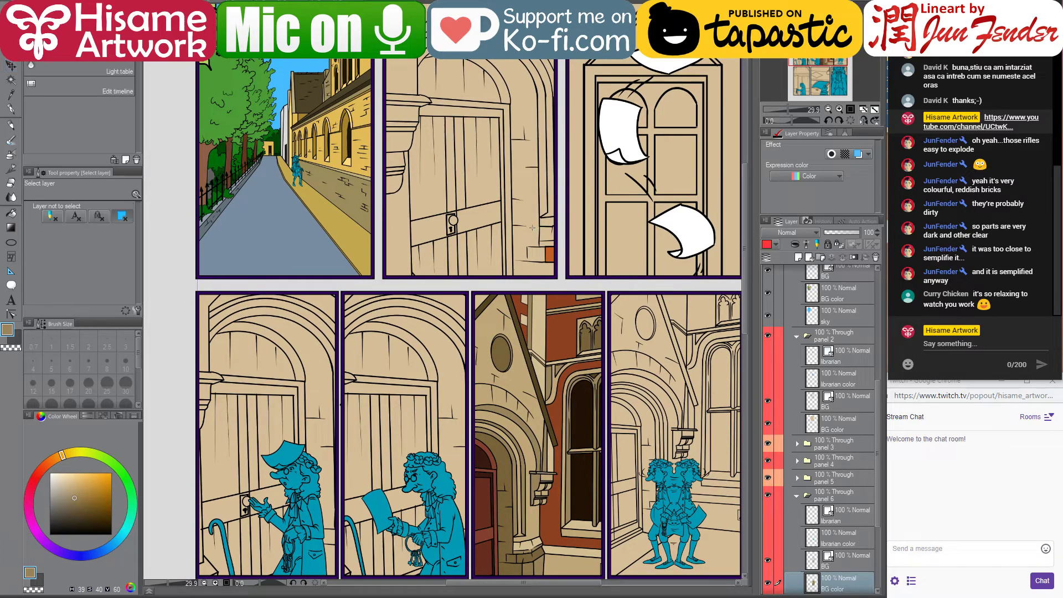
On panel 2's BG color layer, fill the small corner patch with brick red (H 17, S 77, V 56) and the inner jamb with dark stone brown (H 40, S 51, V 47)
{"action": "left_click", "coordinate": [535, 231], "text": "ctrl+shift"}
{"action": "left_click", "coordinate": [818, 427], "text": "ctrl"}
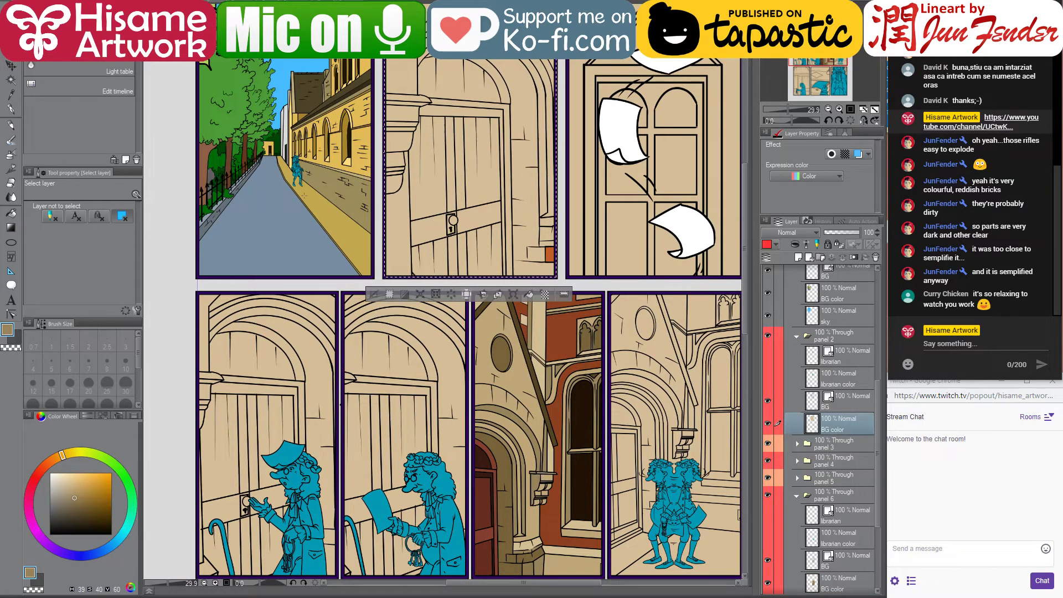
{"action": "left_click", "coordinate": [11, 213]}
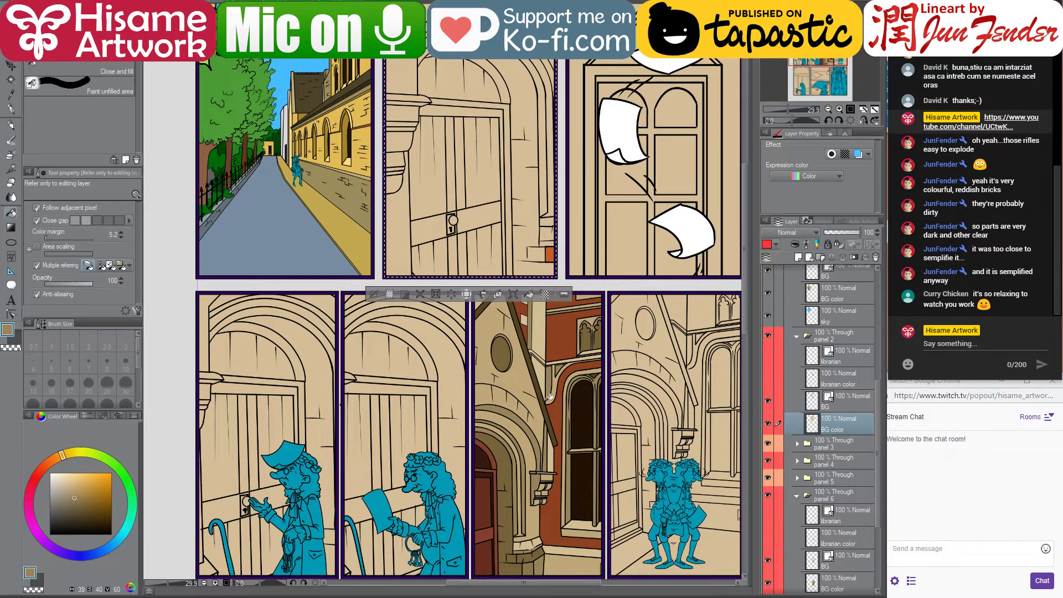
{"action": "left_click", "coordinate": [544, 260], "text": "alt"}
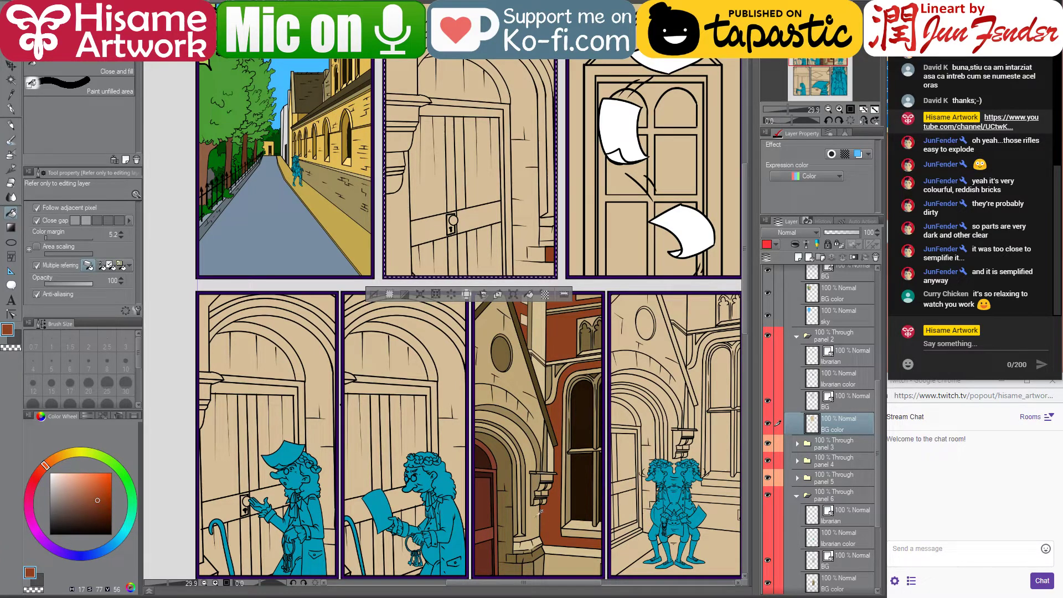
{"action": "left_click", "coordinate": [554, 251], "text": "alt"}
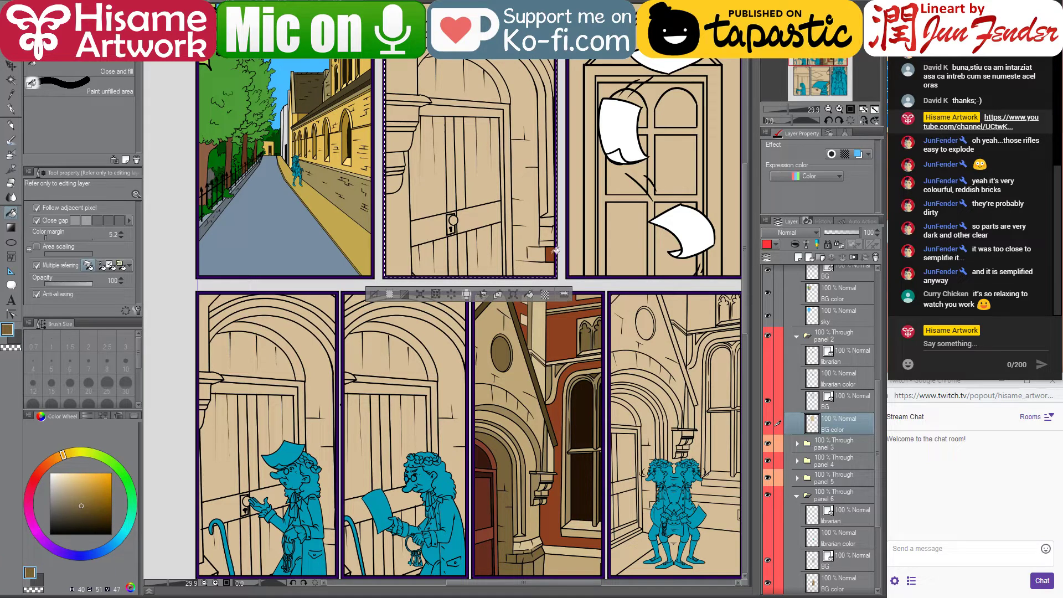
{"action": "left_click", "coordinate": [535, 266]}
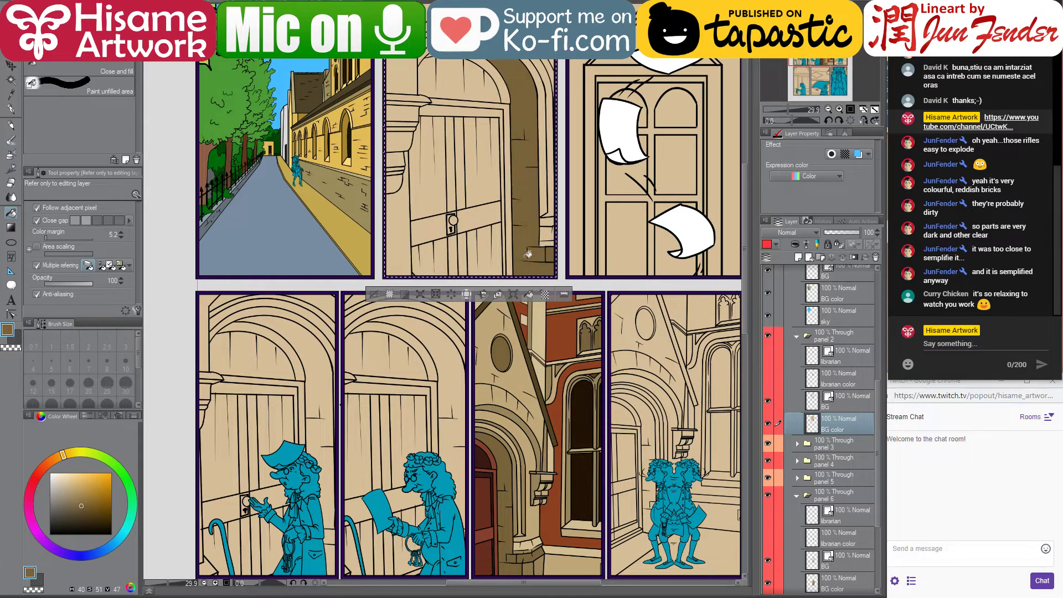
{"action": "key", "text": "ctrl+z"}
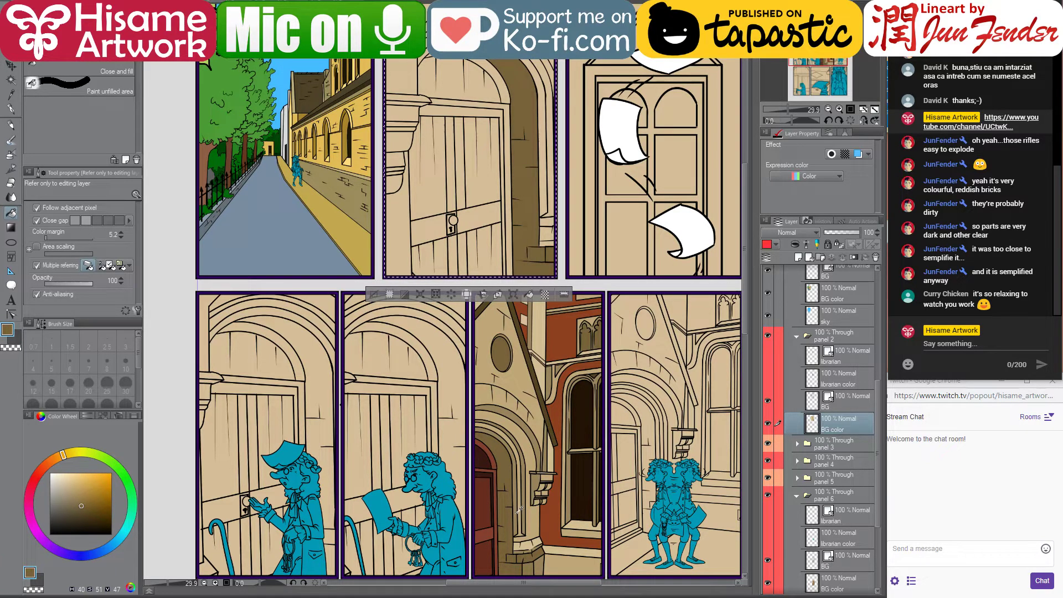
Fill panel 2's stone arch mouldings with the shaded stone beige (H 39, S 40, V 60) and lighter beige (H 40, S 37, V 75) sampled from panel 6
{"action": "left_click", "coordinate": [539, 173], "text": "alt"}
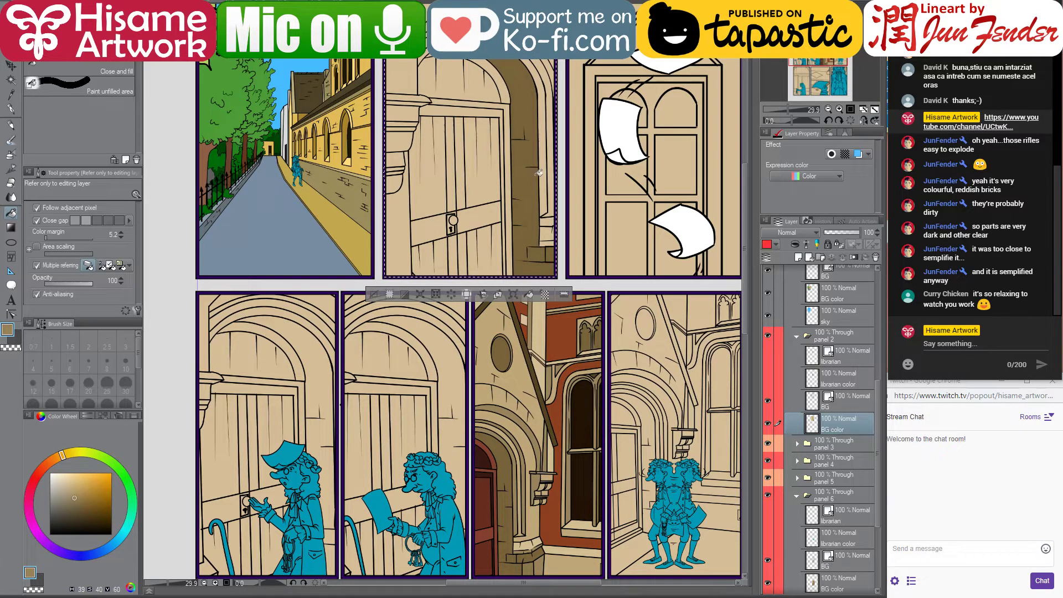
{"action": "left_click", "coordinate": [525, 486], "text": "alt"}
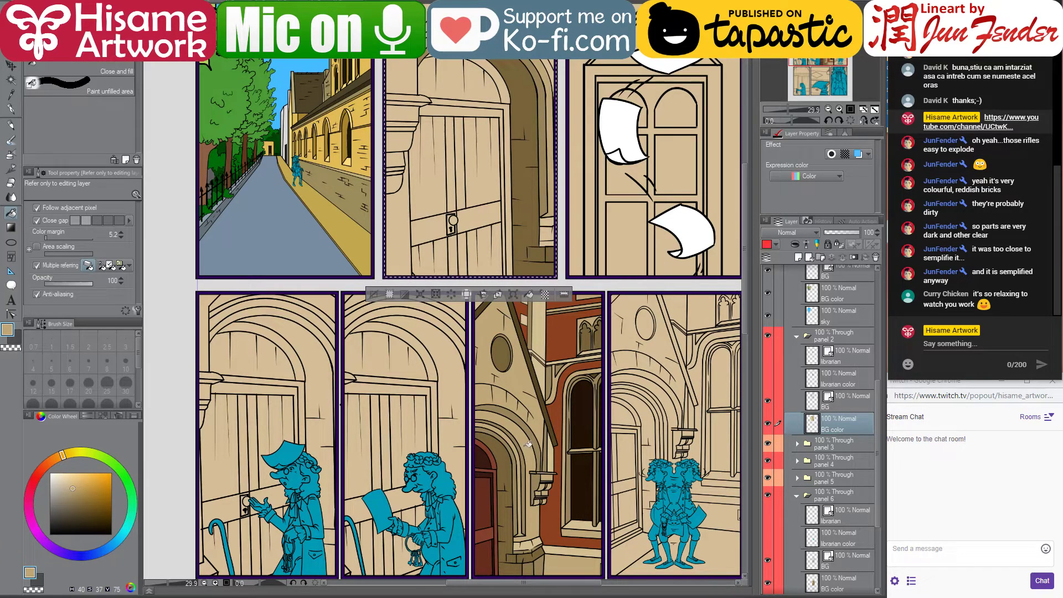
{"action": "left_click", "coordinate": [523, 462], "text": "alt"}
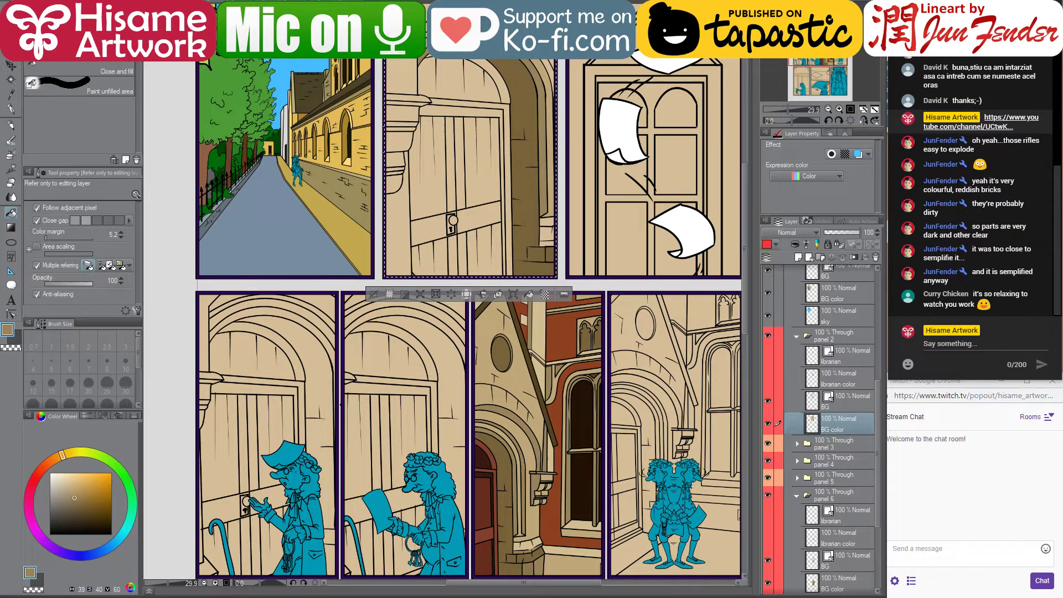
{"action": "left_click", "coordinate": [494, 89], "text": "alt"}
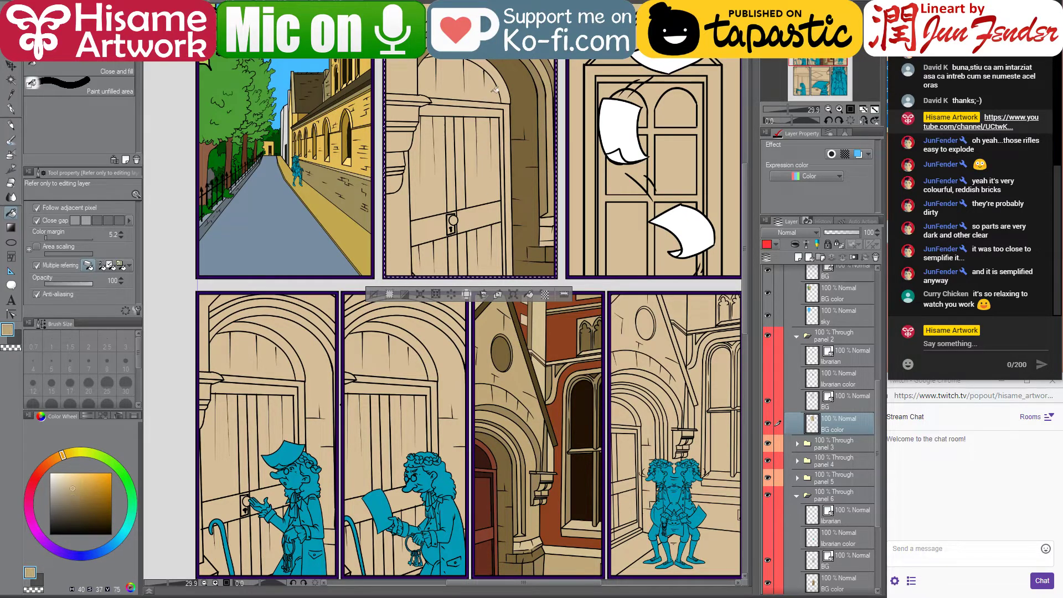
{"action": "left_click", "coordinate": [533, 430], "text": "alt"}
{"action": "left_click_drag", "start_coordinate": [570, 156], "coordinate": [584, 189]}
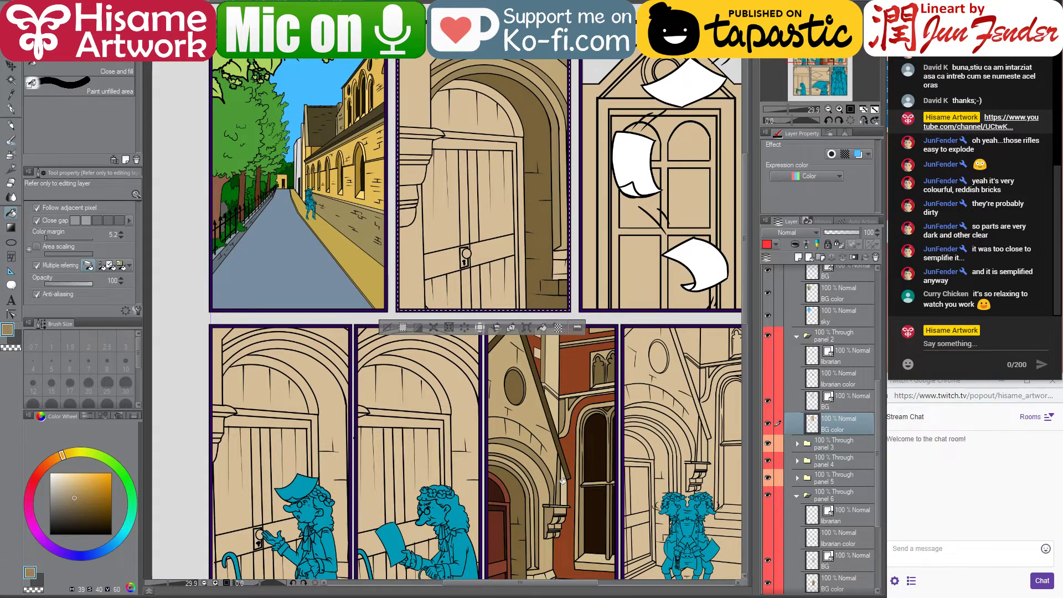
{"action": "left_click", "coordinate": [483, 79], "text": "alt"}
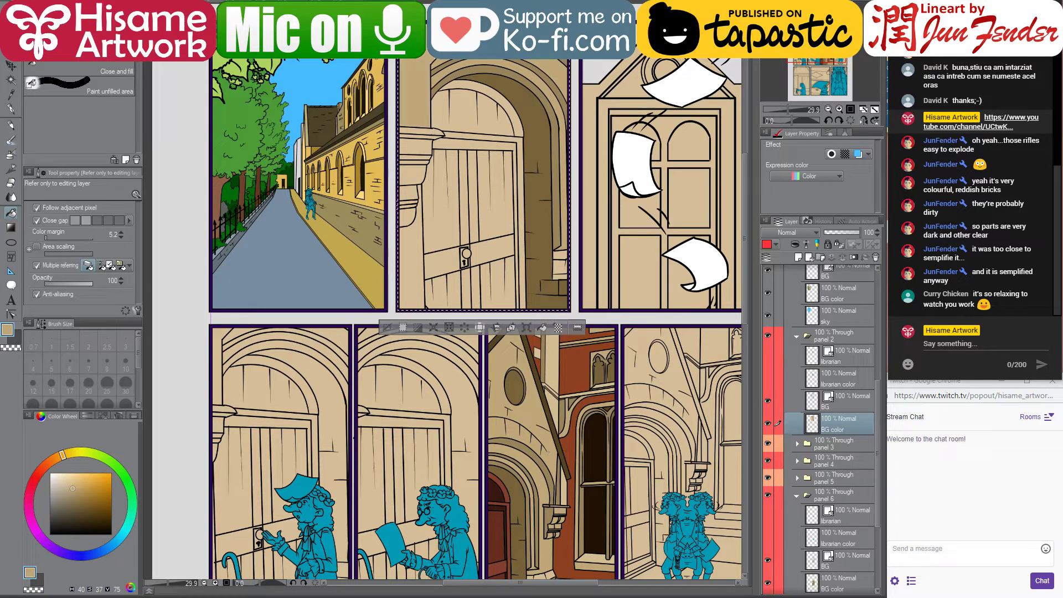
{"action": "left_click_drag", "start_coordinate": [525, 371], "coordinate": [521, 328]}
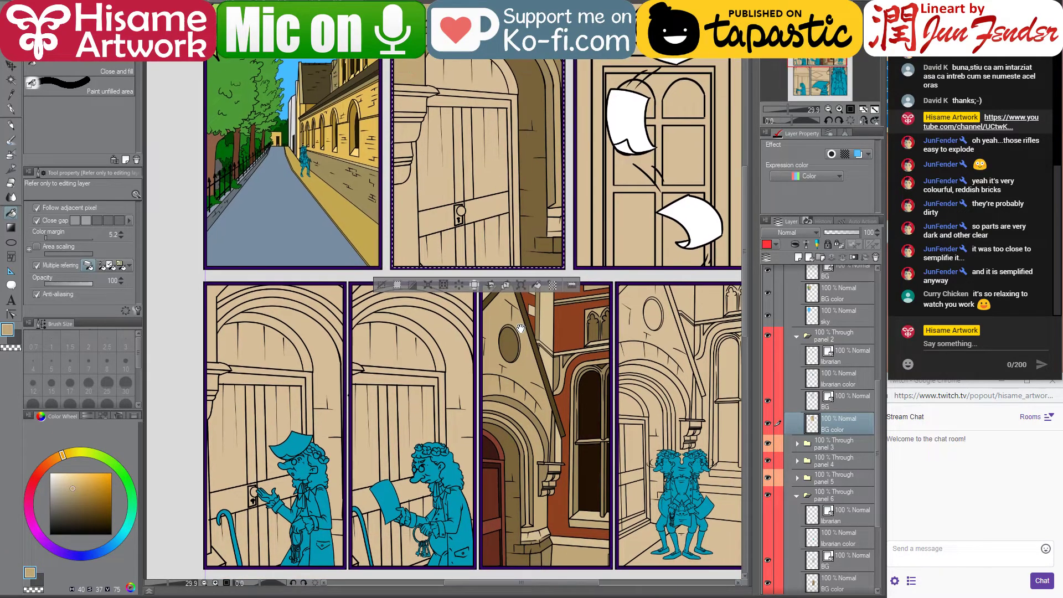
Colour the corbel beside panel 2's door with stone tones, using shaded beige (H 39, S 40, V 60) on its undersides
{"action": "left_click", "coordinate": [565, 521], "text": "alt"}
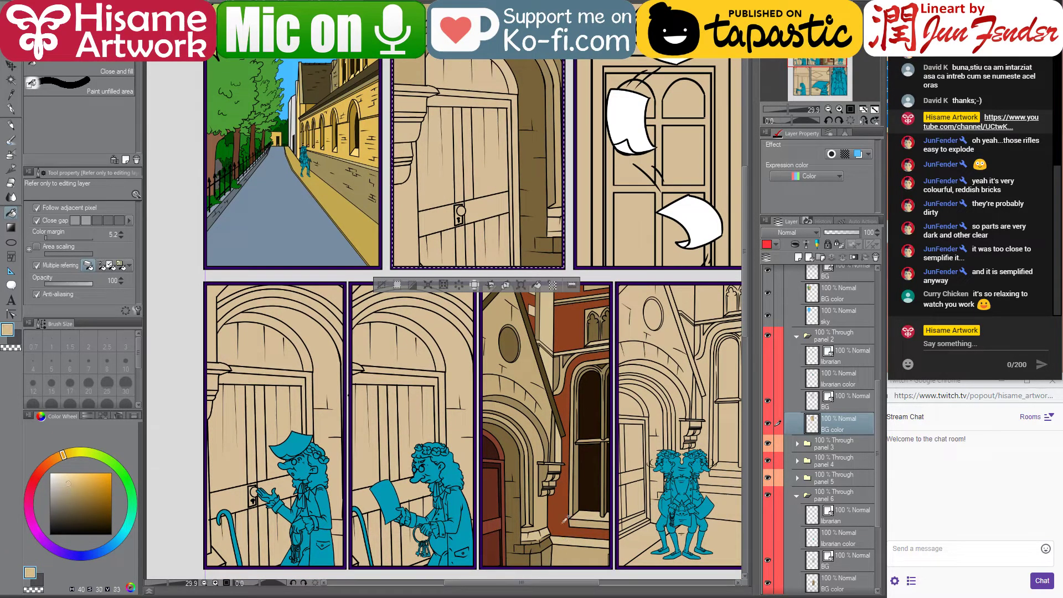
{"action": "left_click", "coordinate": [423, 91], "text": "alt"}
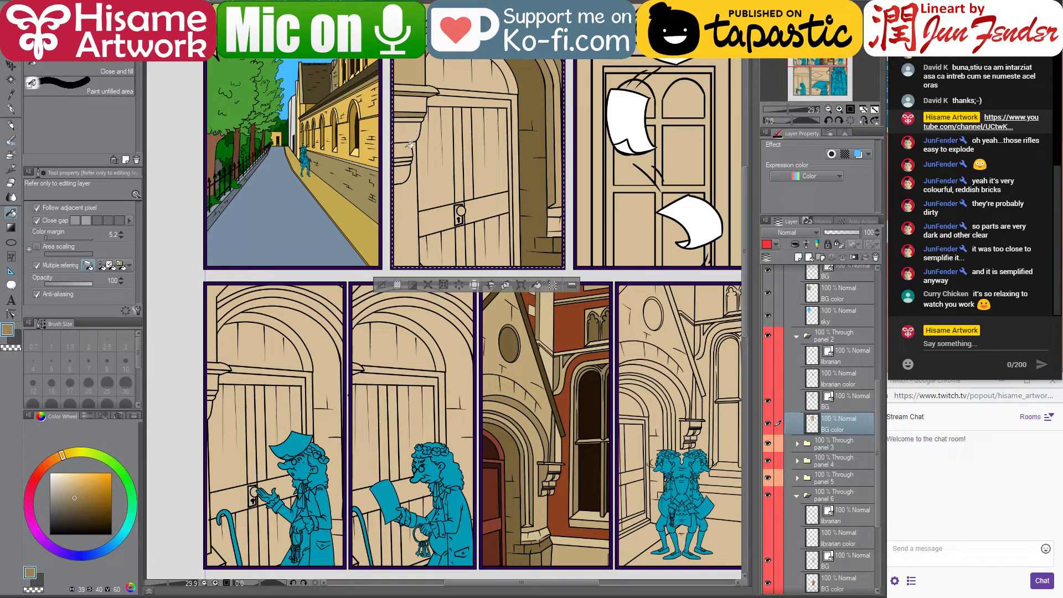
{"action": "left_click", "coordinate": [406, 175]}
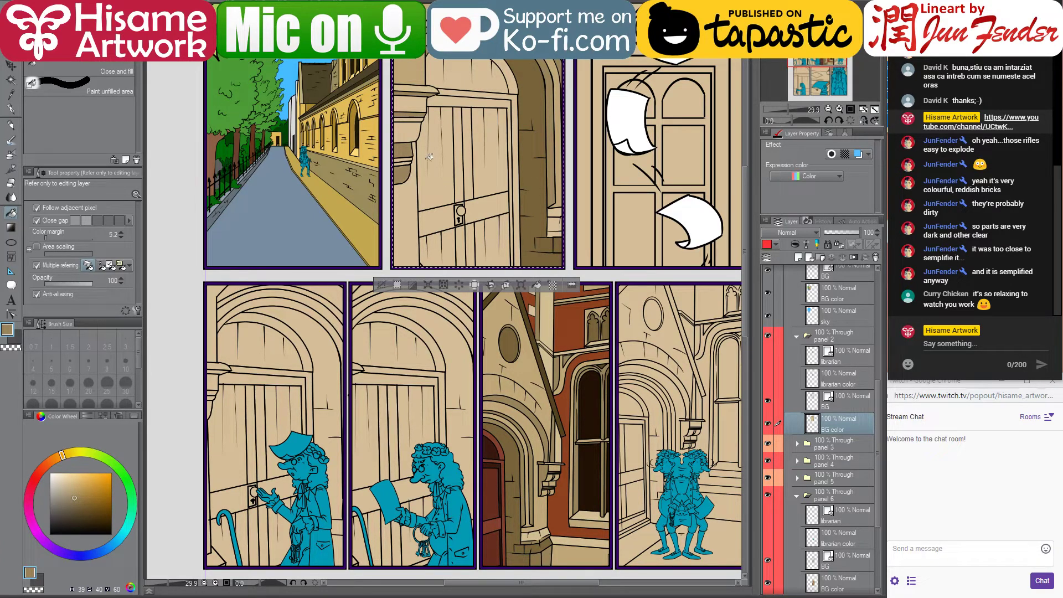
{"action": "left_click", "coordinate": [419, 73], "text": "alt"}
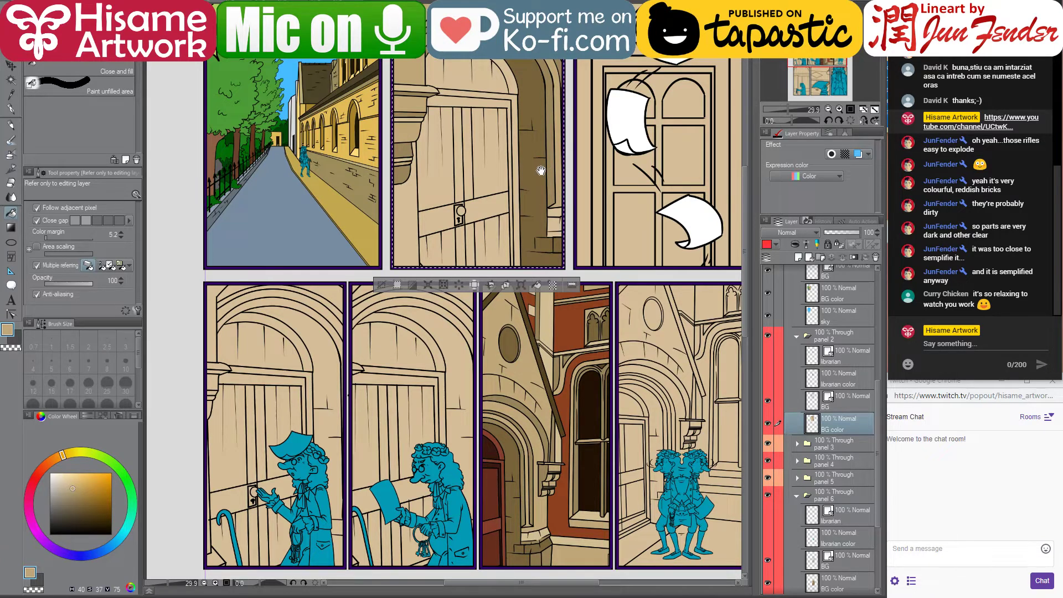
{"action": "left_click_drag", "start_coordinate": [541, 170], "coordinate": [530, 152]}
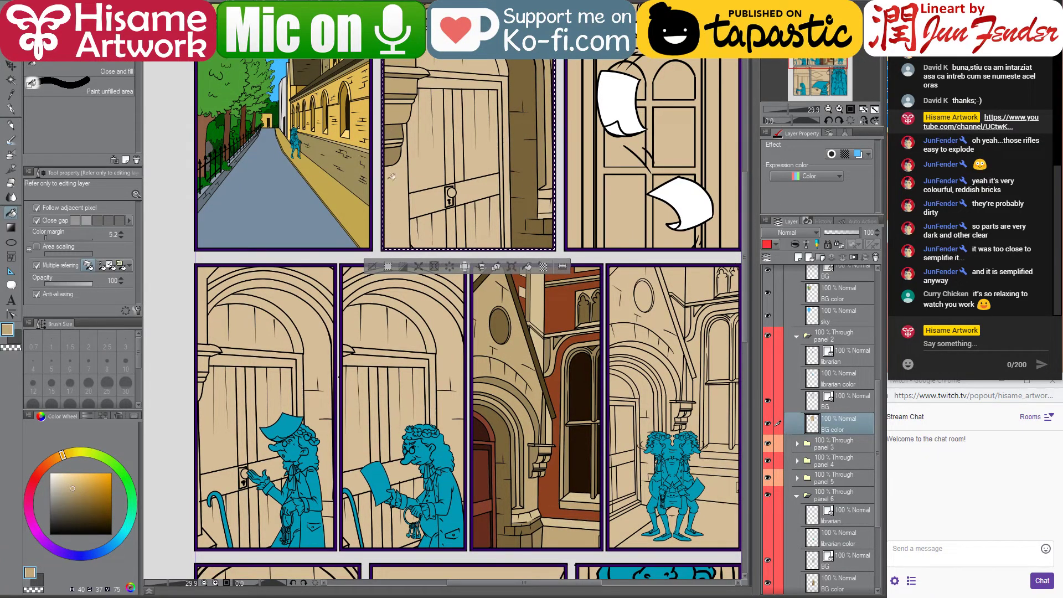
Fill the recessed planks of panel 2's door with the dark wood red (H 12, S 70, V 40) of panel 6's door
{"action": "left_click_drag", "start_coordinate": [433, 180], "coordinate": [461, 206]}
{"action": "left_click", "coordinate": [509, 499], "text": "alt"}
{"action": "left_click", "coordinate": [508, 165]}
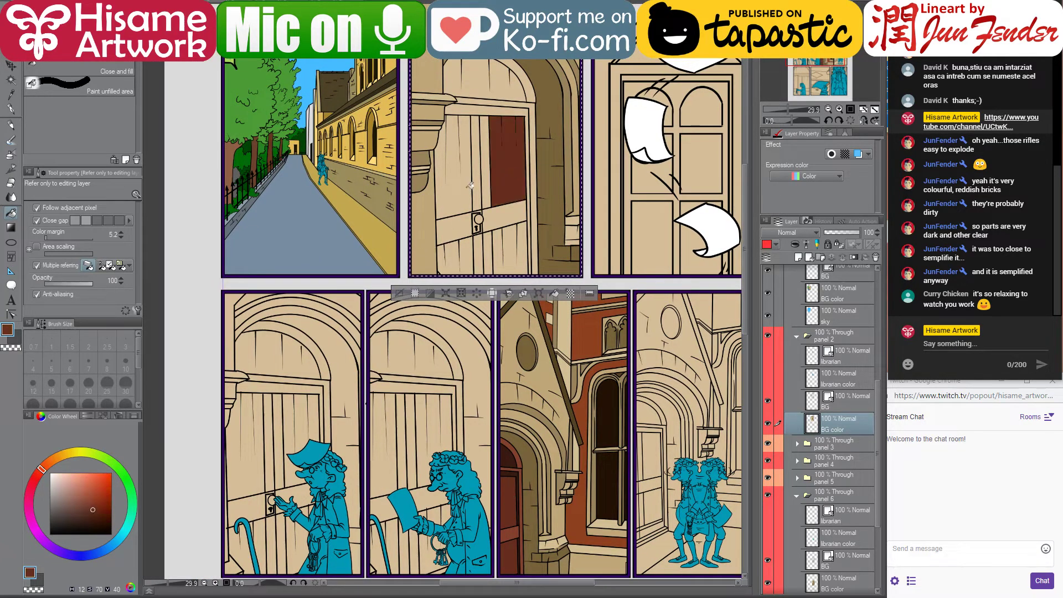
{"action": "left_click", "coordinate": [464, 186]}
{"action": "left_click", "coordinate": [508, 253]}
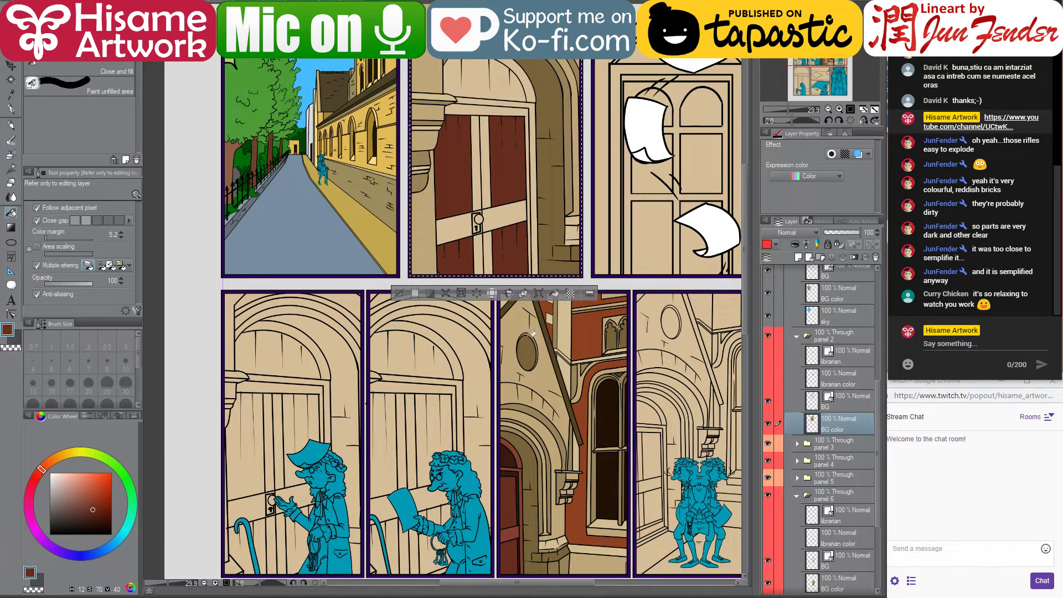
Fill the crossbar and central vertical strip of panel 2's door with the lighter wood red (H 13, S 65, V 51)
{"action": "left_click", "coordinate": [515, 529], "text": "alt"}
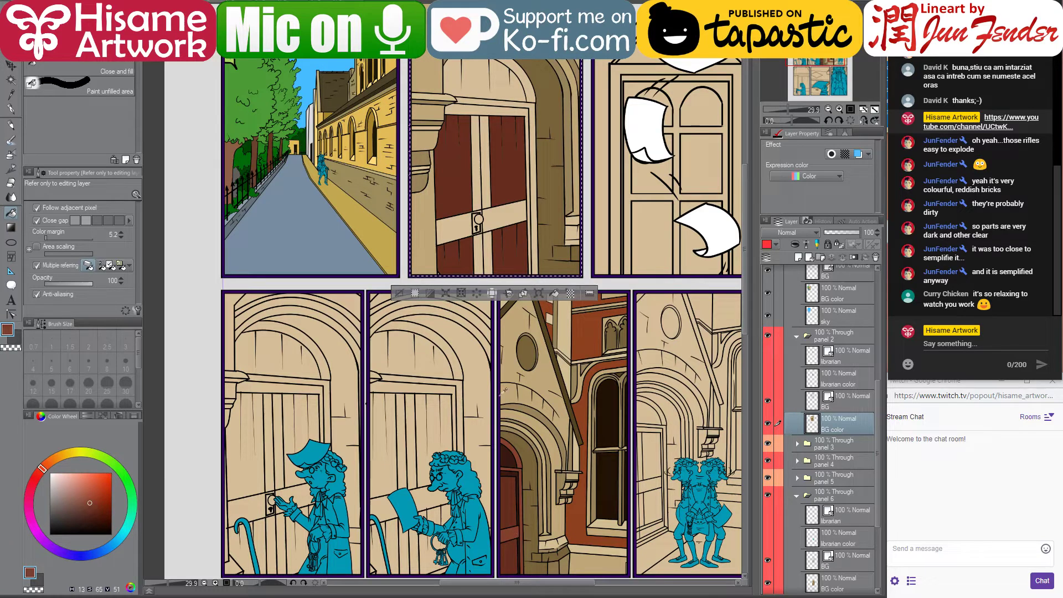
{"action": "left_click", "coordinate": [502, 212]}
{"action": "left_click", "coordinate": [486, 184]}
{"action": "left_click", "coordinate": [476, 201]}
{"action": "left_click", "coordinate": [472, 233]}
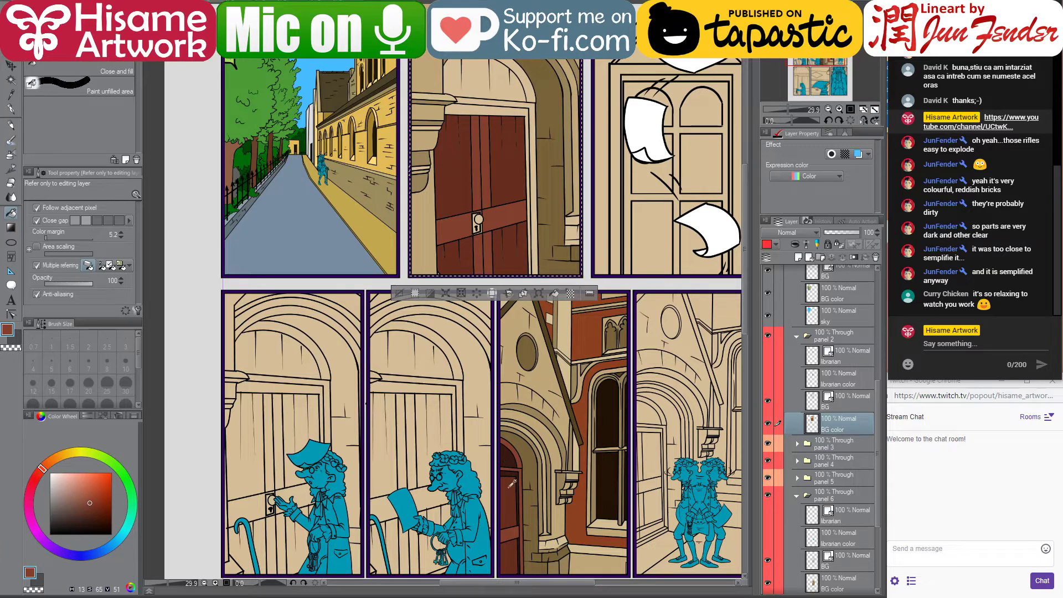
Fill the wood above panel 2's door with dark red (H 12, S 70, V 40) and the strip beneath the lintel with near-black brown (H 12, S 68, V 22)
{"action": "left_click", "coordinate": [510, 483], "text": "alt"}
{"action": "left_click", "coordinate": [471, 89]}
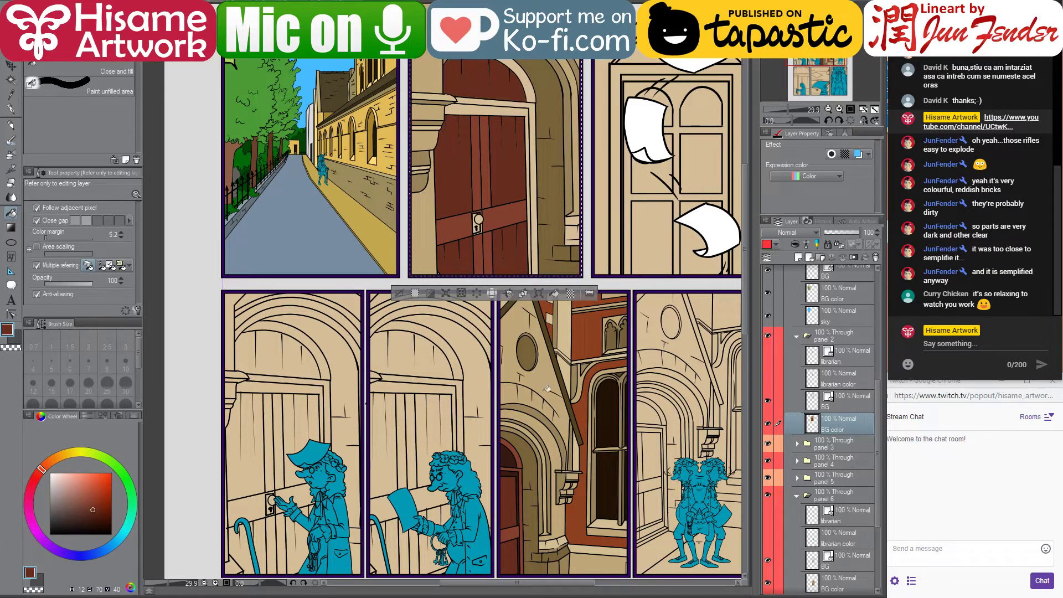
{"action": "left_click", "coordinate": [519, 462], "text": "alt"}
{"action": "left_click", "coordinate": [502, 108]}
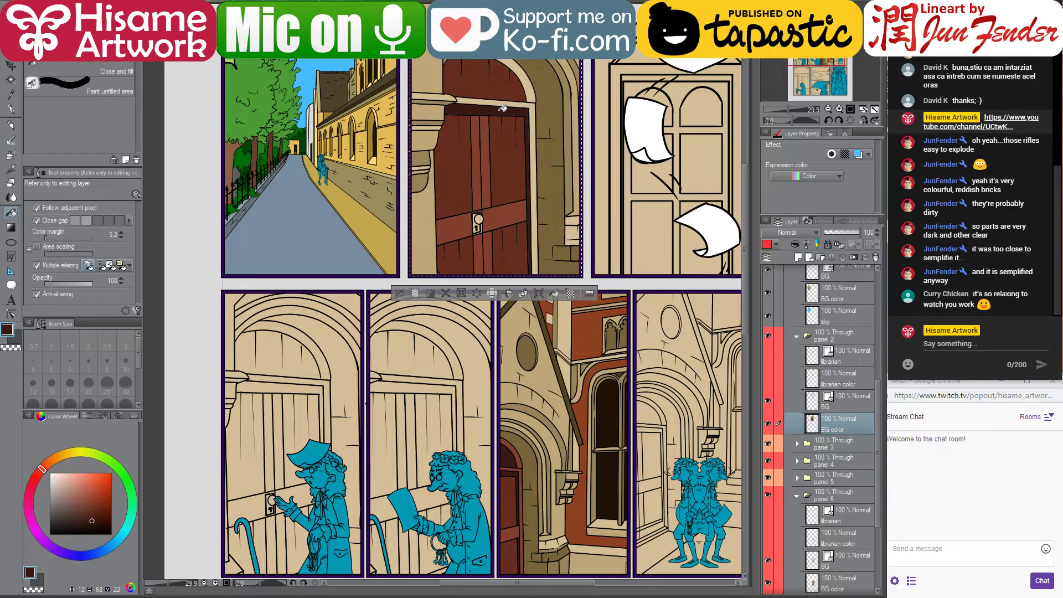
Fill the lintel and arched wooden frame around panel 2's door with the lighter wood red (H 13, S 65, V 51)
{"action": "left_click", "coordinate": [520, 526], "text": "alt"}
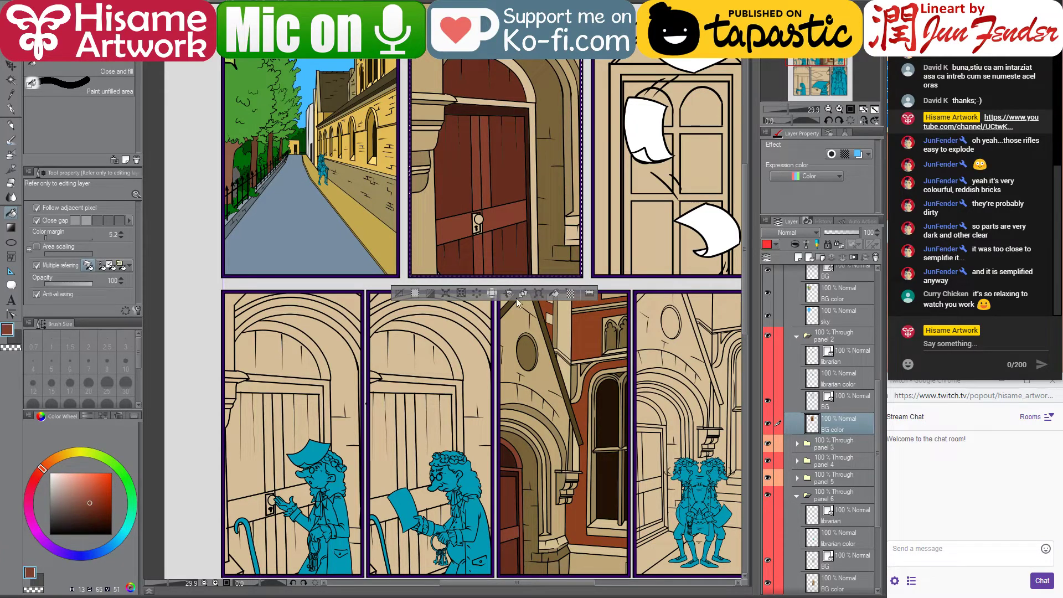
{"action": "left_click", "coordinate": [533, 112]}
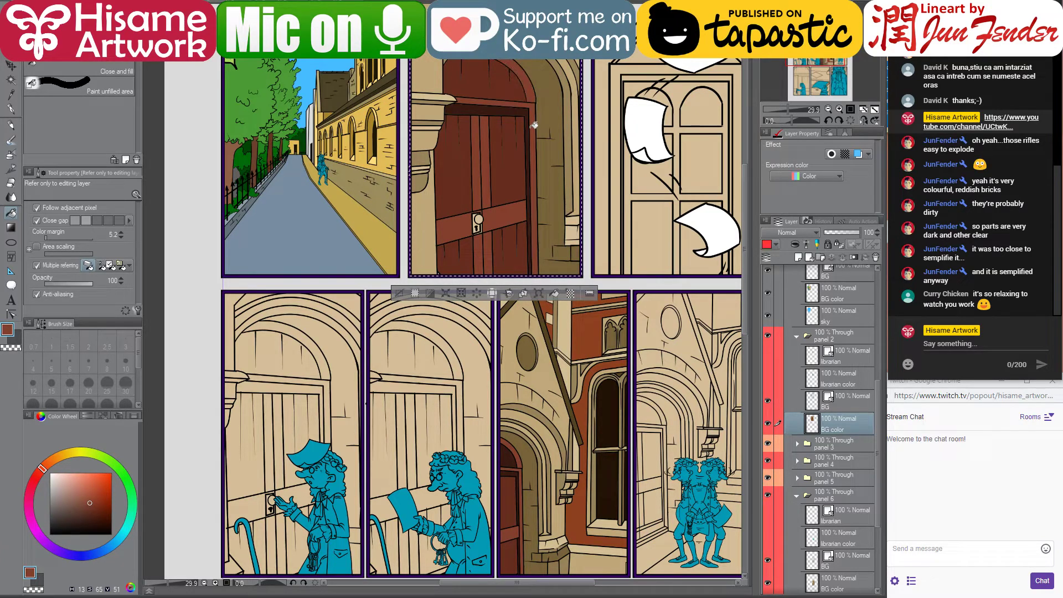
{"action": "left_click", "coordinate": [511, 83], "text": "alt"}
Toggle panel 2's BG lineart to check the fills, then touch up the shadow strip under the lintel with near-black brown (H 12, S 68, V 22)
{"action": "left_click", "coordinate": [768, 398]}
{"action": "left_click", "coordinate": [768, 400]}
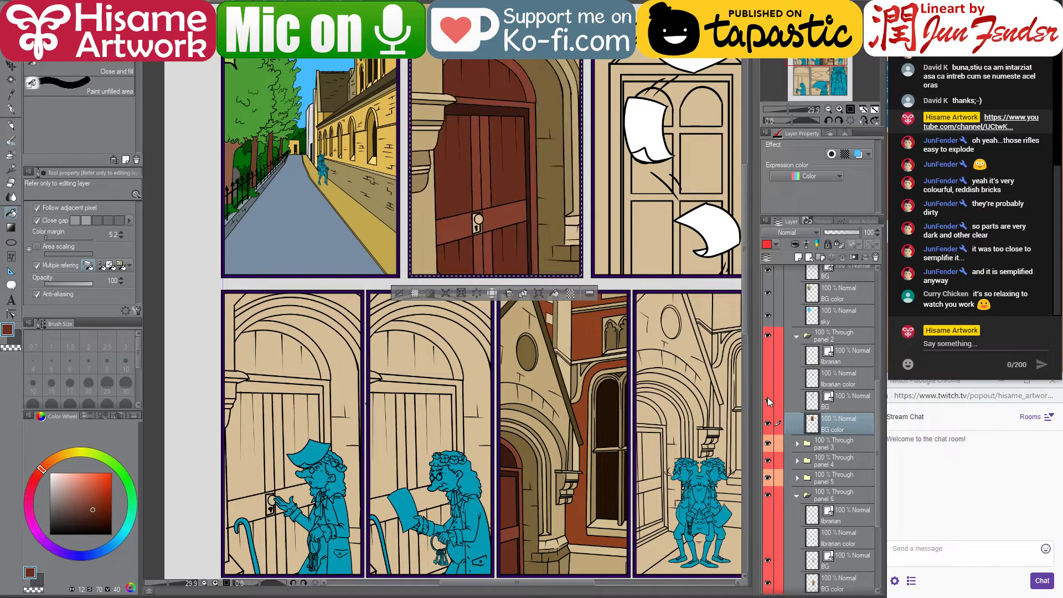
{"action": "left_click", "coordinate": [498, 107], "text": "alt"}
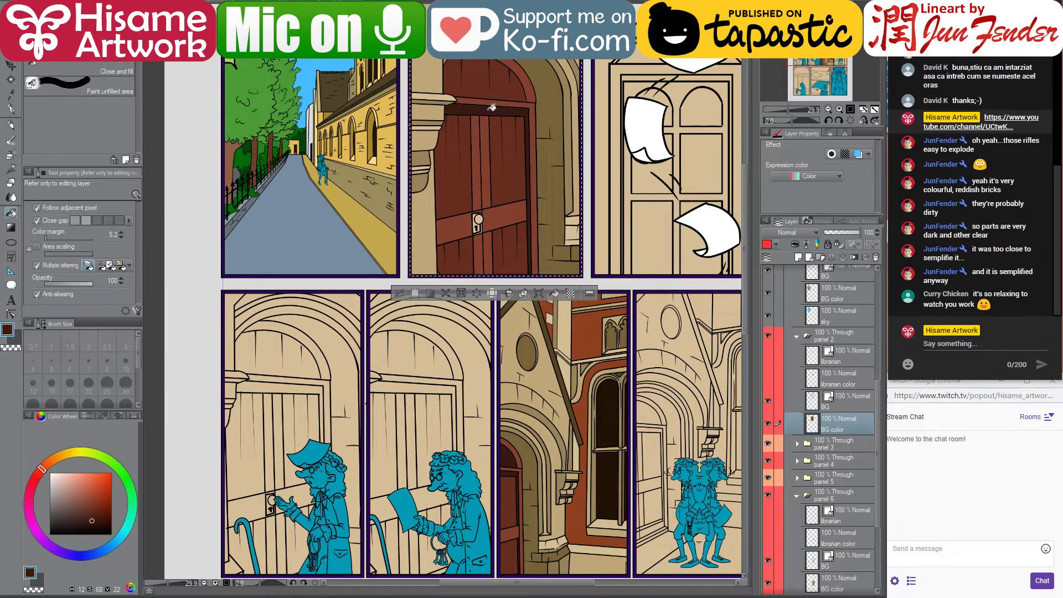
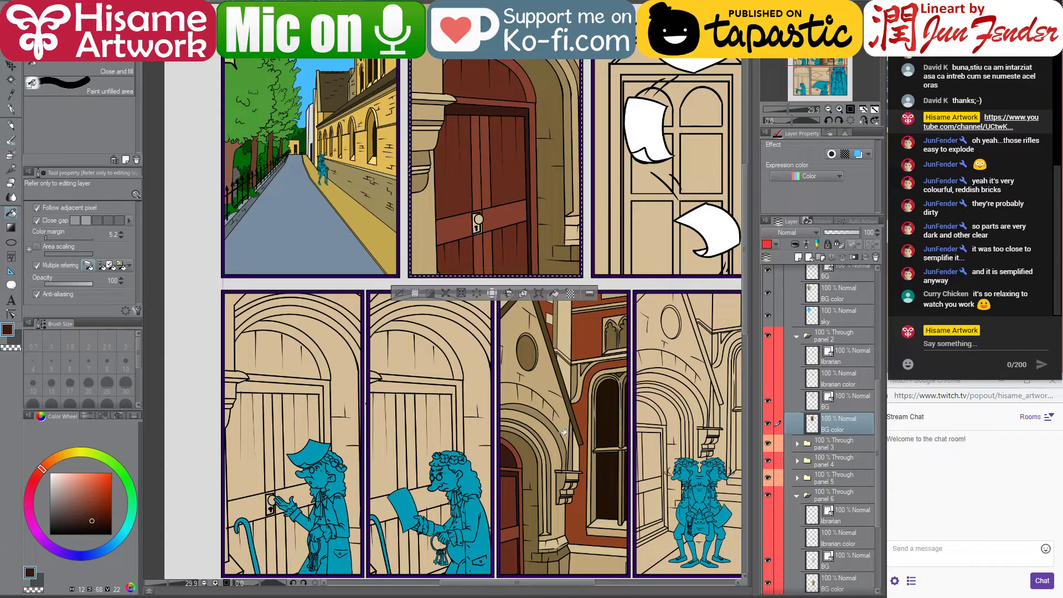
Sample the light tan stone colour from the archway in the already coloured building panel
{"action": "left_click", "coordinate": [596, 209], "text": "alt"}
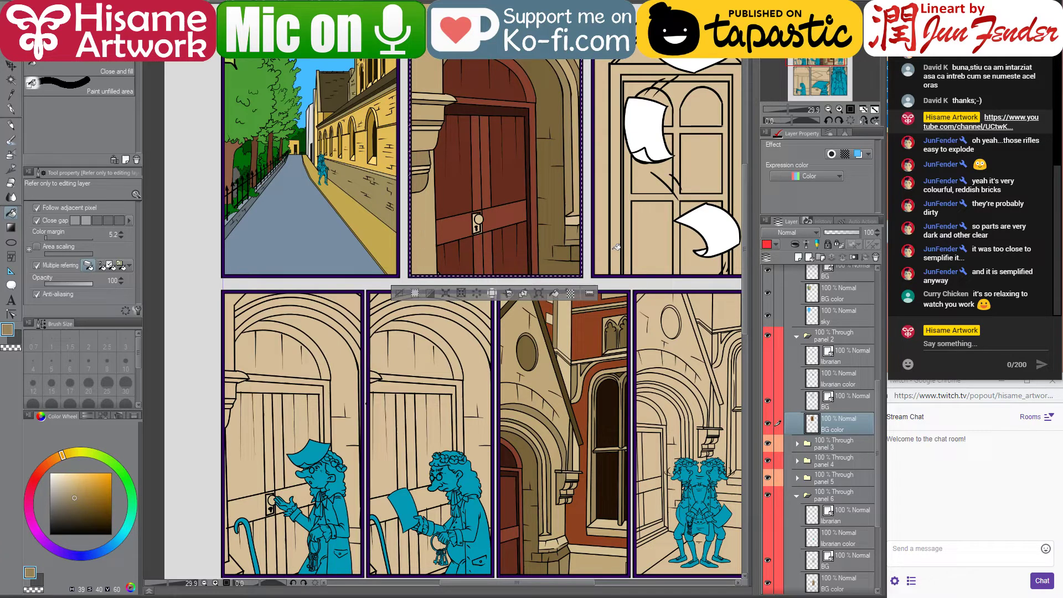
{"action": "left_click", "coordinate": [560, 524], "text": "alt"}
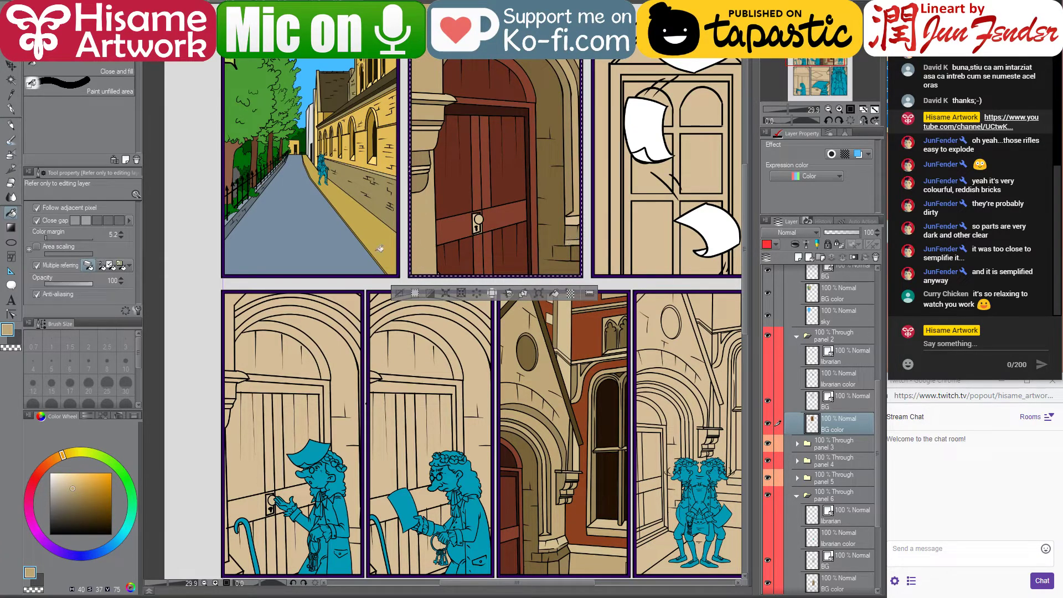
{"action": "scroll", "coordinate": [541, 385], "scroll_direction": "down", "scroll_amount": 3}
{"action": "left_click_drag", "start_coordinate": [537, 385], "coordinate": [586, 345]}
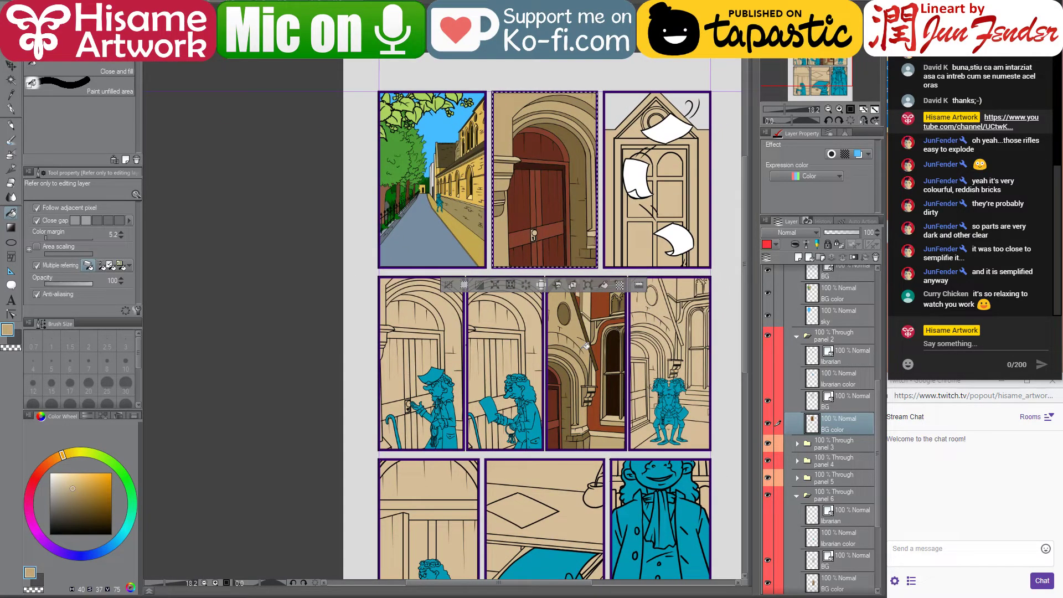
{"action": "scroll", "coordinate": [562, 261], "scroll_direction": "up", "scroll_amount": 5}
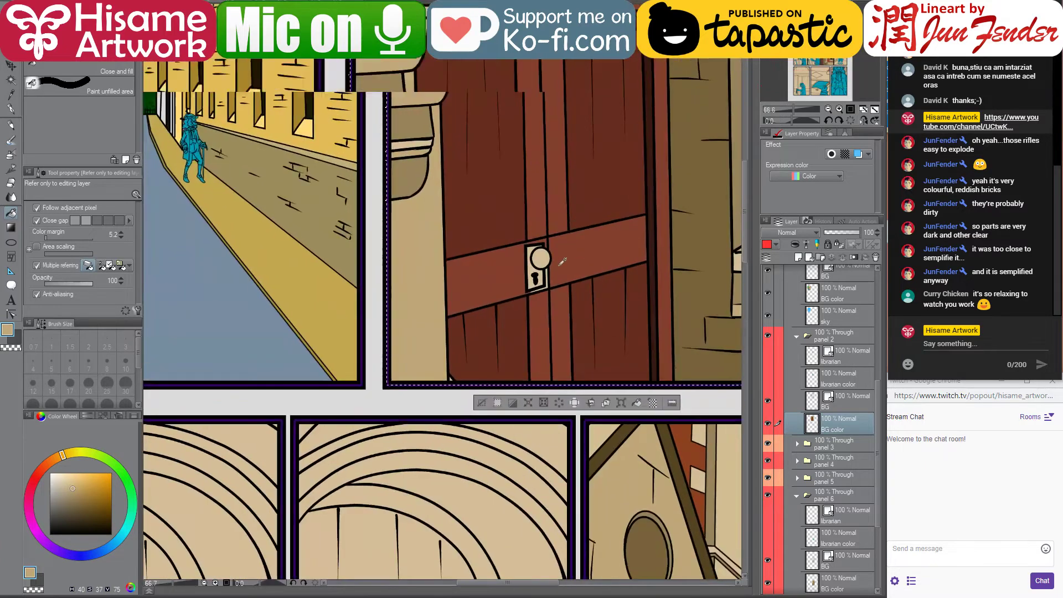
{"action": "scroll", "coordinate": [562, 261], "scroll_direction": "up", "scroll_amount": 2}
Fill panel 2's door lock plate with a medium grey and its round knob with a slightly lighter grey
{"action": "left_click", "coordinate": [543, 297], "text": "alt"}
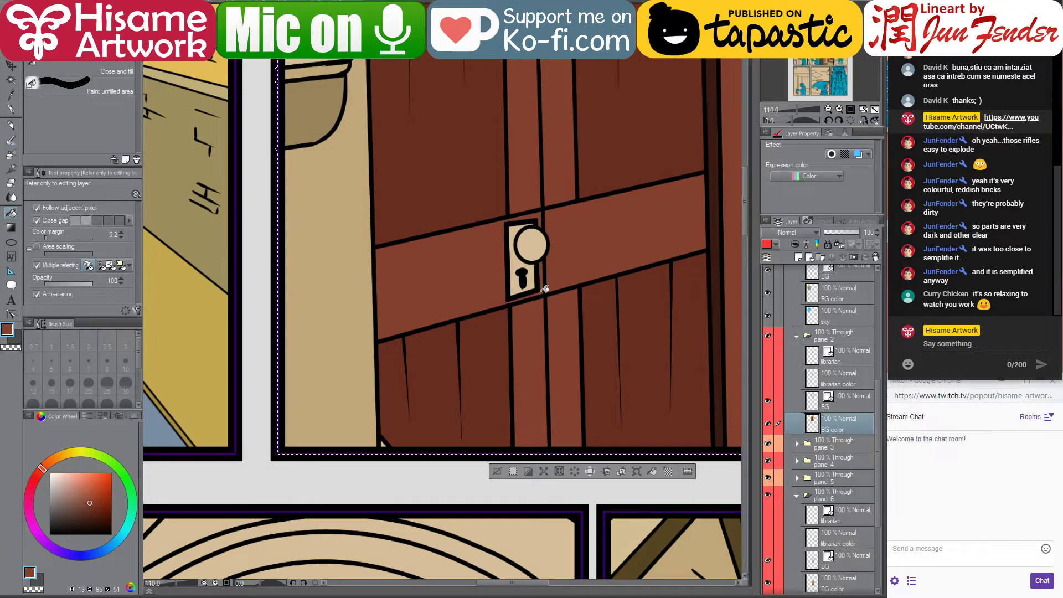
{"action": "left_click", "coordinate": [61, 503]}
{"action": "left_click", "coordinate": [50, 506]}
{"action": "left_click", "coordinate": [518, 260]}
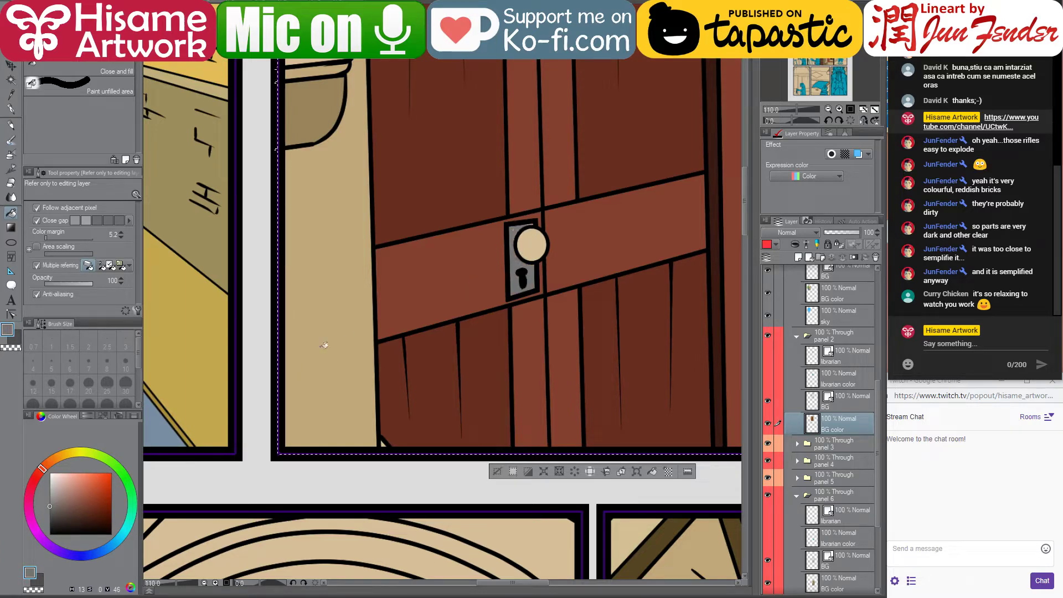
{"action": "left_click", "coordinate": [51, 500]}
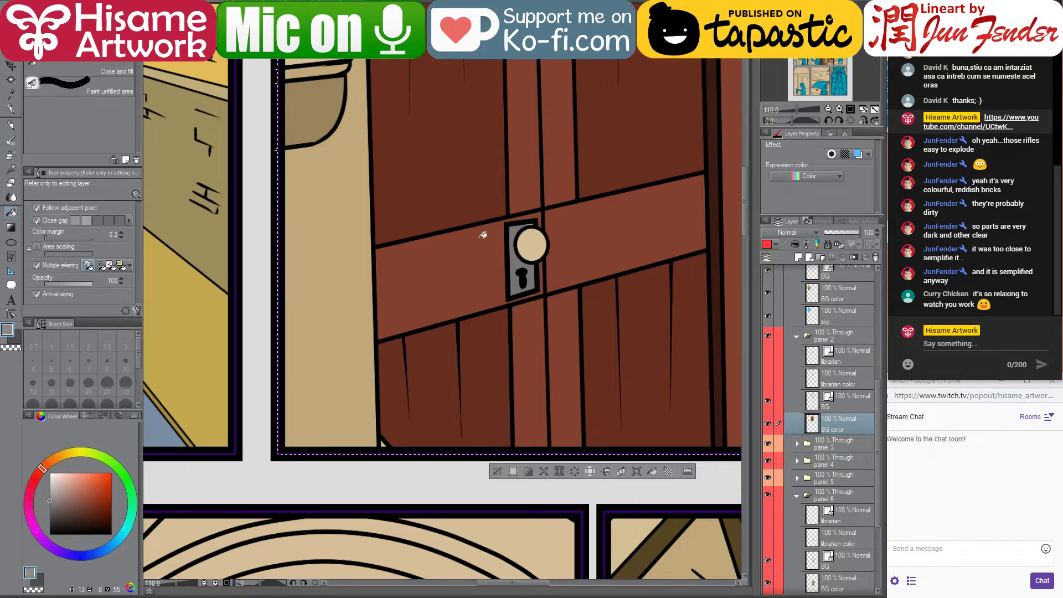
{"action": "left_click", "coordinate": [530, 243]}
Show the librarian and librarian color layers in panel 2 and clear the panel's selection
{"action": "scroll", "coordinate": [504, 327], "scroll_direction": "down", "scroll_amount": 3}
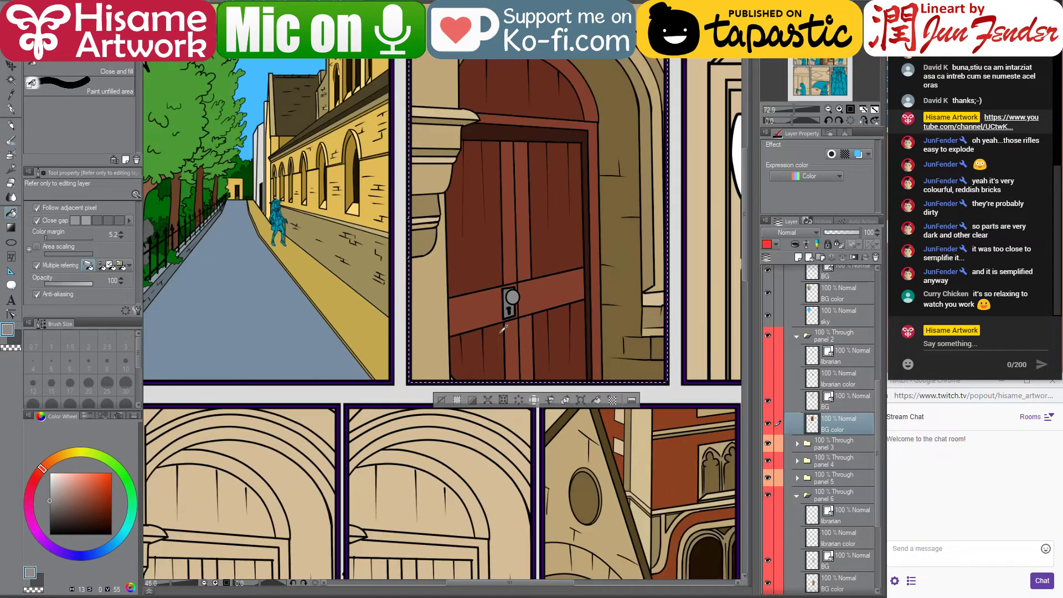
{"action": "scroll", "coordinate": [504, 328], "scroll_direction": "down", "scroll_amount": 2}
{"action": "left_click_drag", "start_coordinate": [623, 402], "coordinate": [554, 336]}
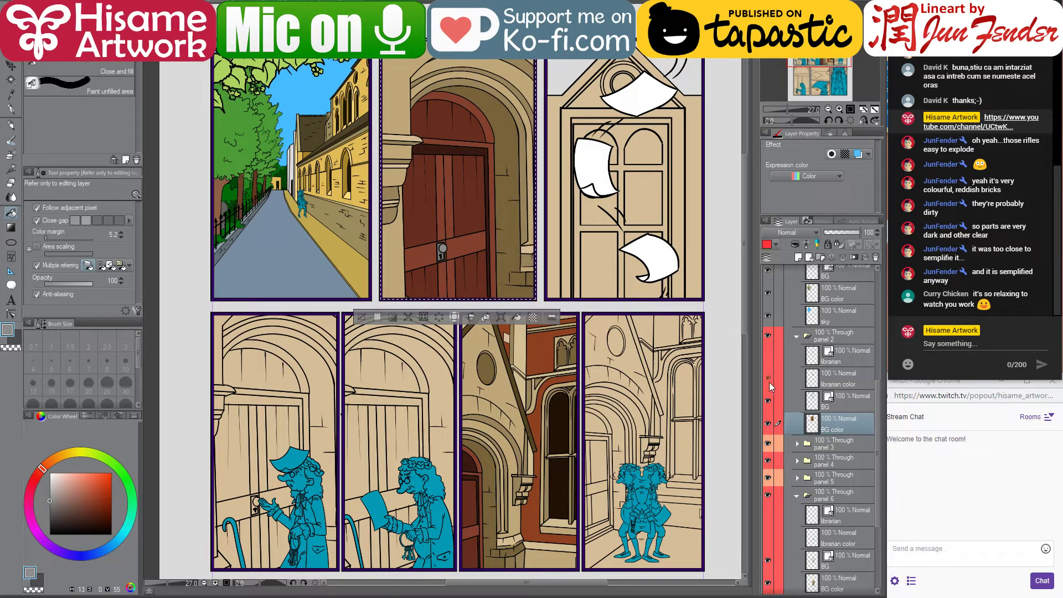
{"action": "left_click_drag", "start_coordinate": [768, 382], "coordinate": [768, 355]}
{"action": "key", "text": "ctrl+d"}
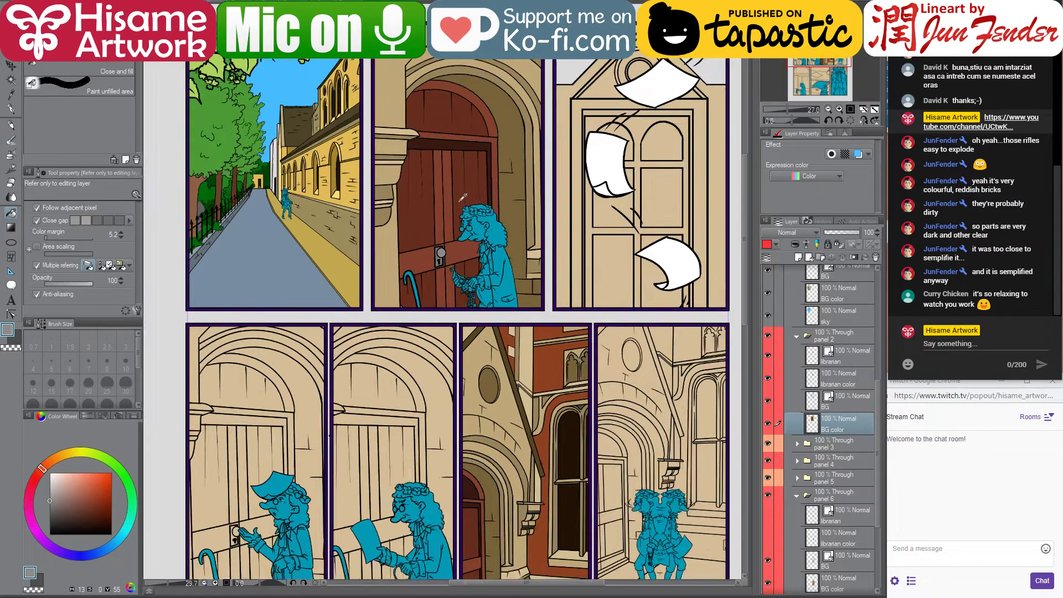
{"action": "scroll", "coordinate": [457, 202], "scroll_direction": "up", "scroll_amount": 4}
{"action": "left_click_drag", "start_coordinate": [484, 264], "coordinate": [517, 298]}
Switch to File Explorer and preview page_98.jpg and page 97 to find a coloured reference of the librarian
{"action": "key", "text": "alt+Tab"}
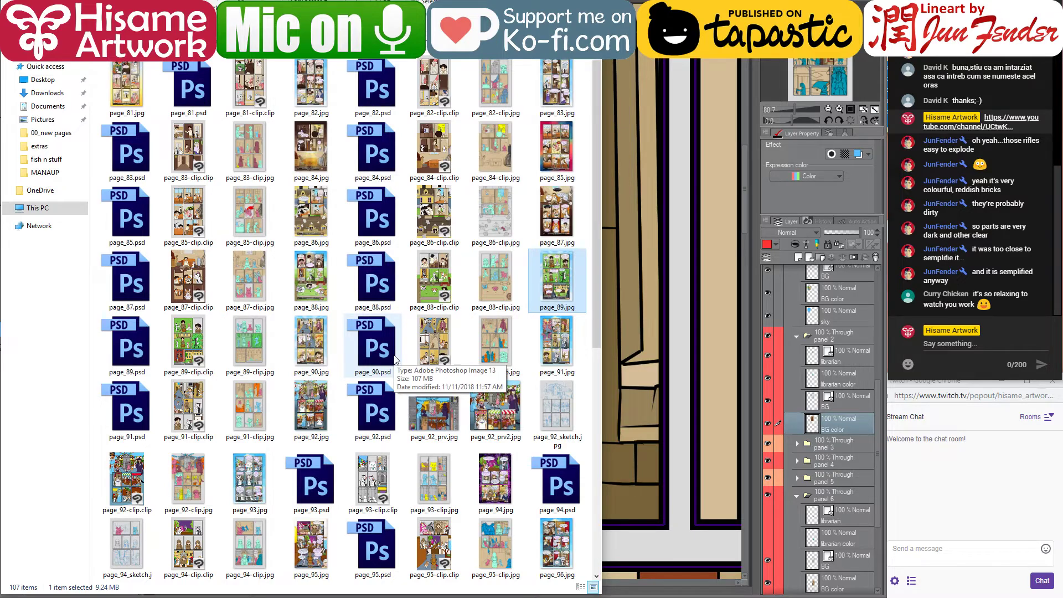
{"action": "scroll", "coordinate": [396, 360], "scroll_direction": "down", "scroll_amount": 5}
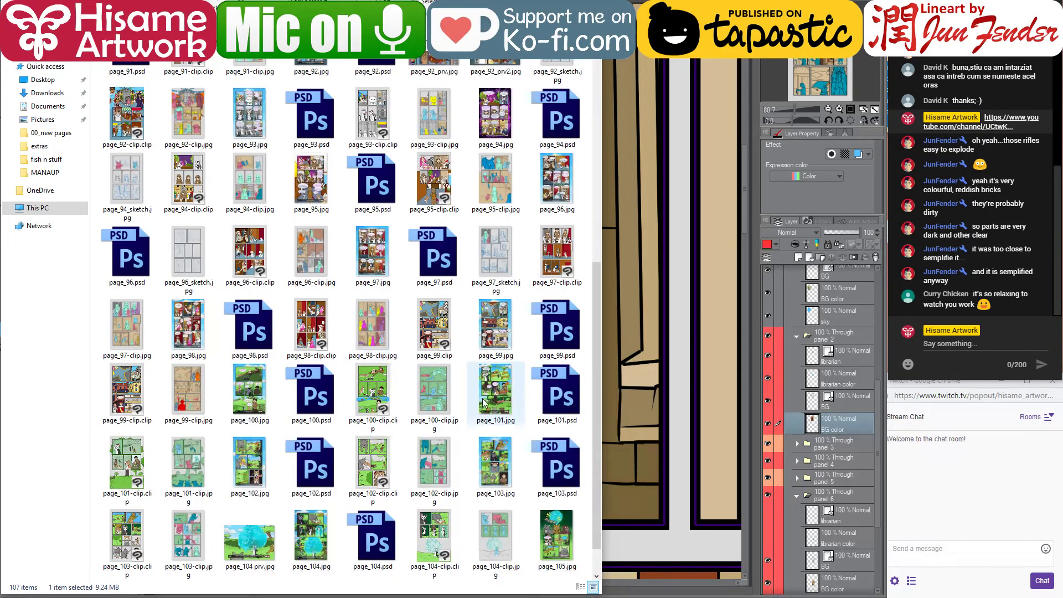
{"action": "left_click", "coordinate": [200, 329]}
{"action": "double_click", "coordinate": [198, 324]}
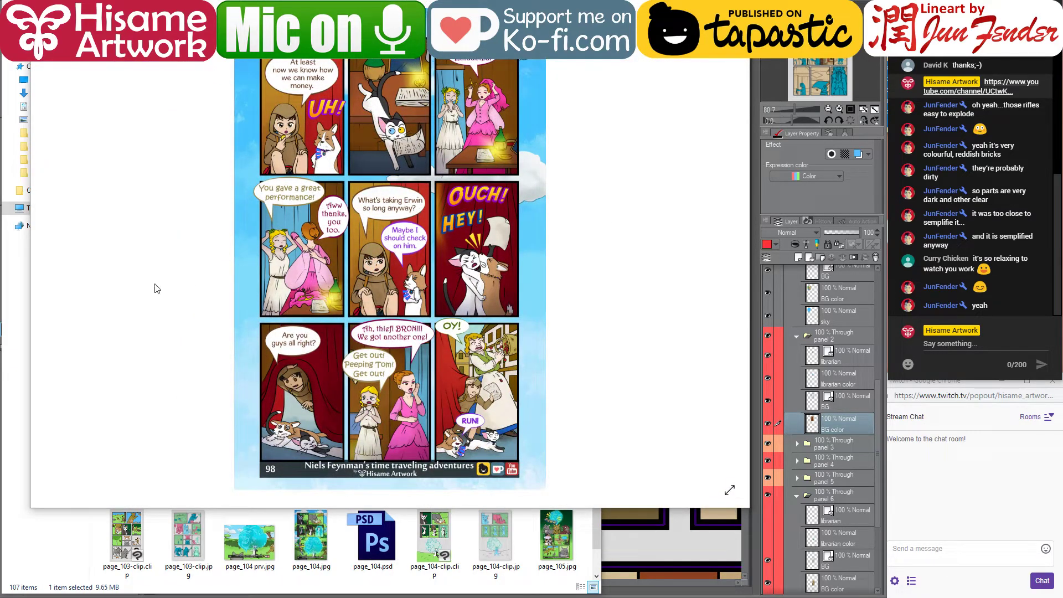
{"action": "left_click", "coordinate": [78, 256]}
{"action": "left_click", "coordinate": [77, 255]}
{"action": "left_click", "coordinate": [78, 254]}
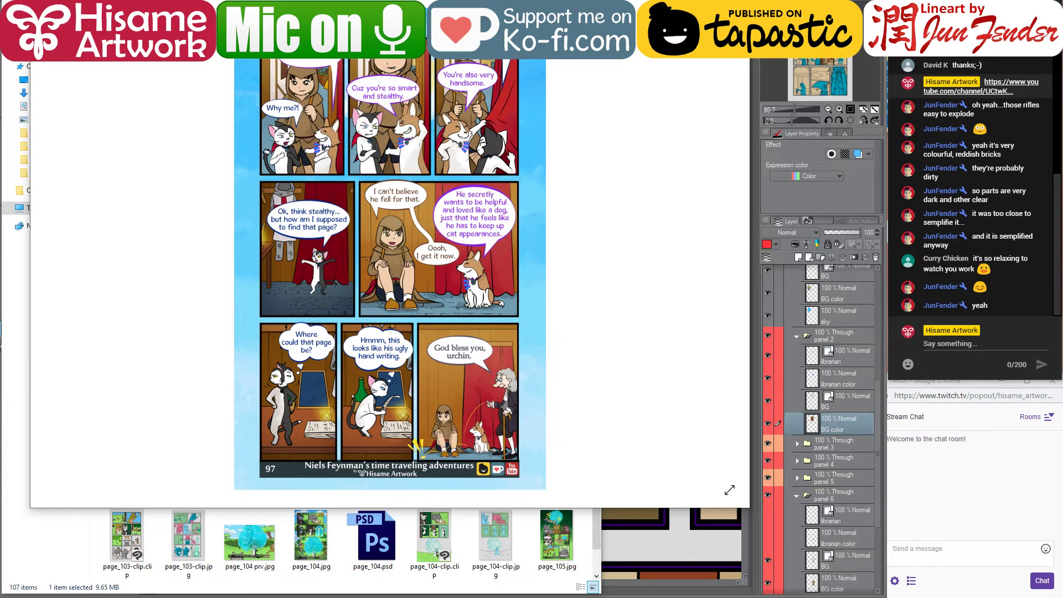
{"action": "key", "text": "Escape"}
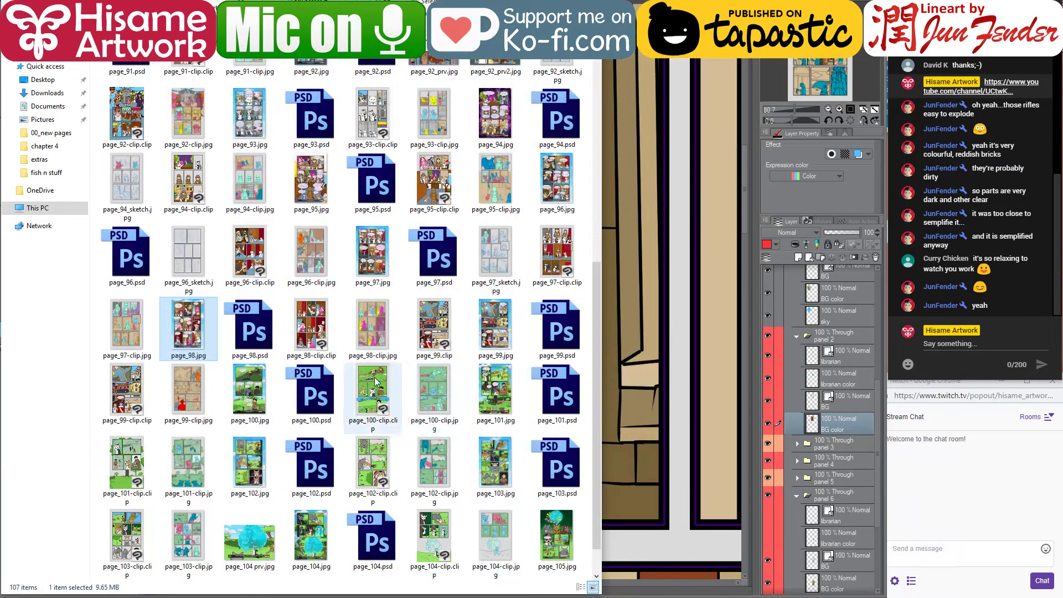
Open page_97.jpg in Clip Studio Paint, sample the old man's dark purple coat colour, and return to the comic page
{"action": "left_click", "coordinate": [373, 252]}
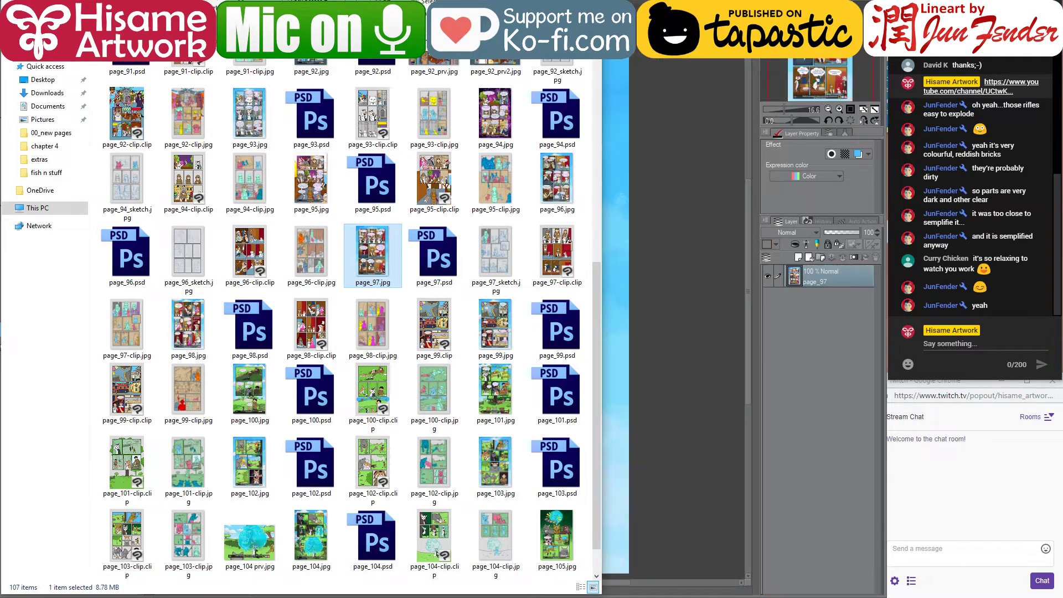
{"action": "key", "text": "alt+Tab"}
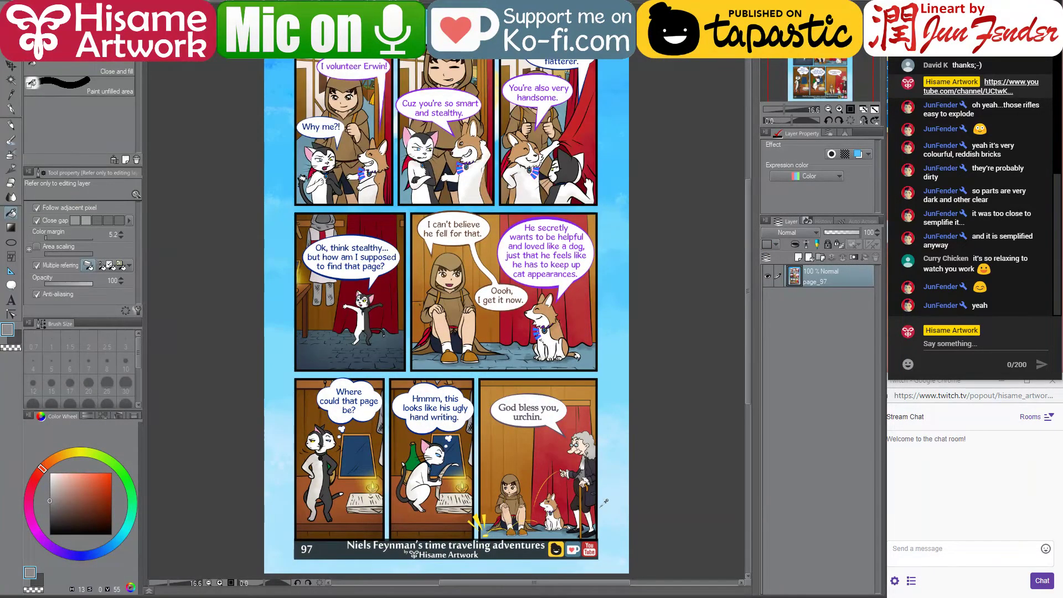
{"action": "scroll", "coordinate": [575, 532], "scroll_direction": "up", "scroll_amount": 2}
{"action": "scroll", "coordinate": [589, 531], "scroll_direction": "up", "scroll_amount": 6}
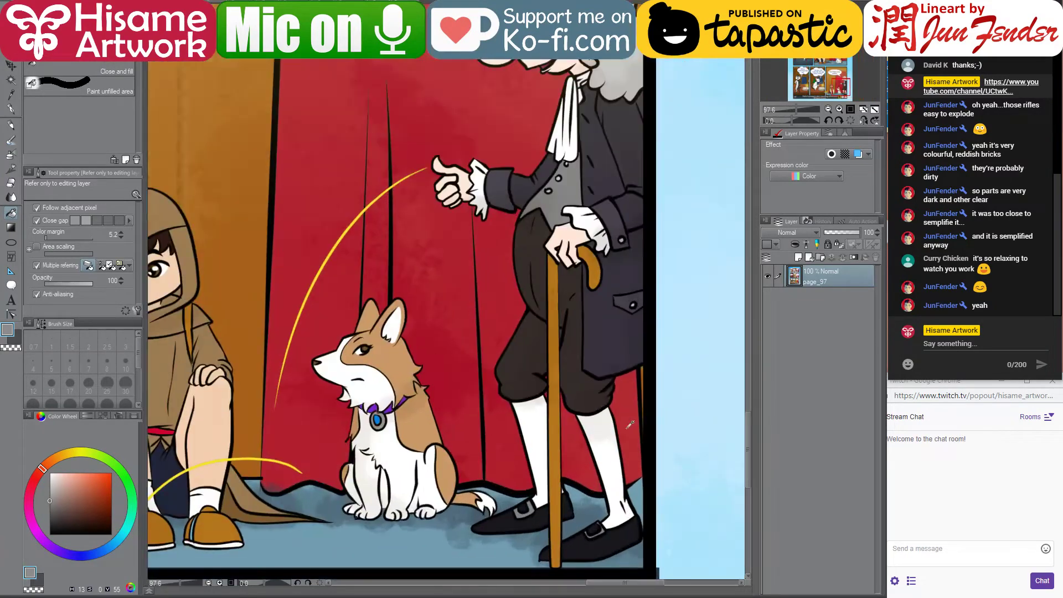
{"action": "right_click", "coordinate": [615, 351]}
{"action": "scroll", "coordinate": [616, 347], "scroll_direction": "down", "scroll_amount": 2}
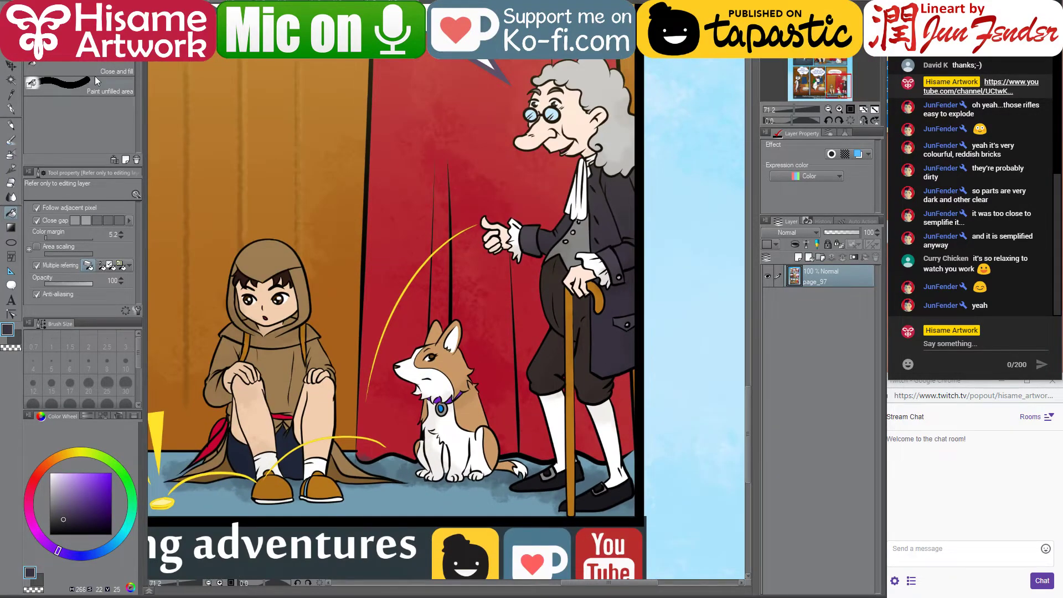
{"action": "key", "text": "ctrl+Tab"}
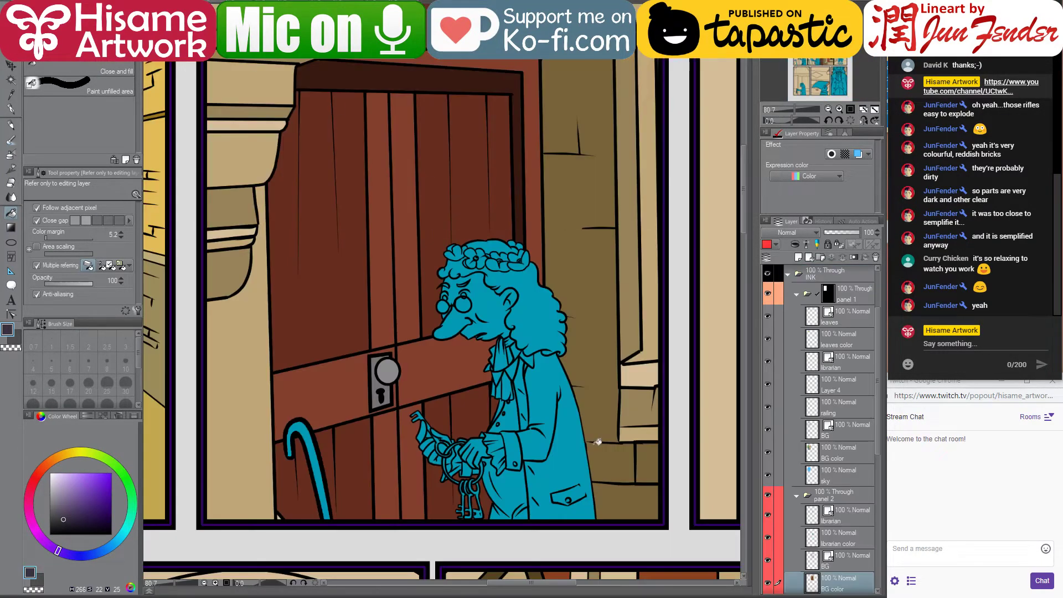
Select the librarian's silhouette on panel 2's librarian color layer and paint it dark purple with the G-pen at size 700
{"action": "left_click", "coordinate": [813, 581], "text": "ctrl"}
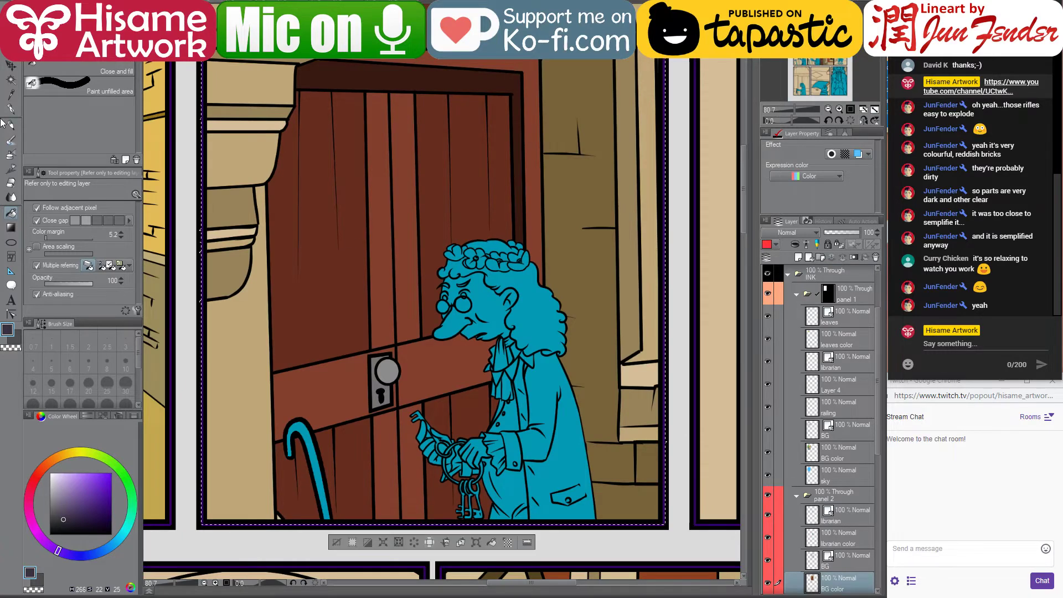
{"action": "key", "text": "p"}
{"action": "key", "text": "bracketright"}
{"action": "key", "text": "bracketright"}
{"action": "key", "text": "bracketright"}
{"action": "key", "text": "bracketright"}
{"action": "key", "text": "bracketright"}
{"action": "key", "text": "bracketright"}
{"action": "key", "text": "bracketright"}
{"action": "key", "text": "bracketright"}
{"action": "key", "text": "bracketright"}
{"action": "key", "text": "bracketright"}
{"action": "key", "text": "bracketright"}
{"action": "key", "text": "bracketright"}
{"action": "key", "text": "bracketright"}
{"action": "key", "text": "bracketright"}
{"action": "key", "text": "bracketright"}
{"action": "key", "text": "bracketright"}
{"action": "key", "text": "bracketright"}
{"action": "key", "text": "bracketright"}
{"action": "key", "text": "bracketright"}
{"action": "key", "text": "bracketright"}
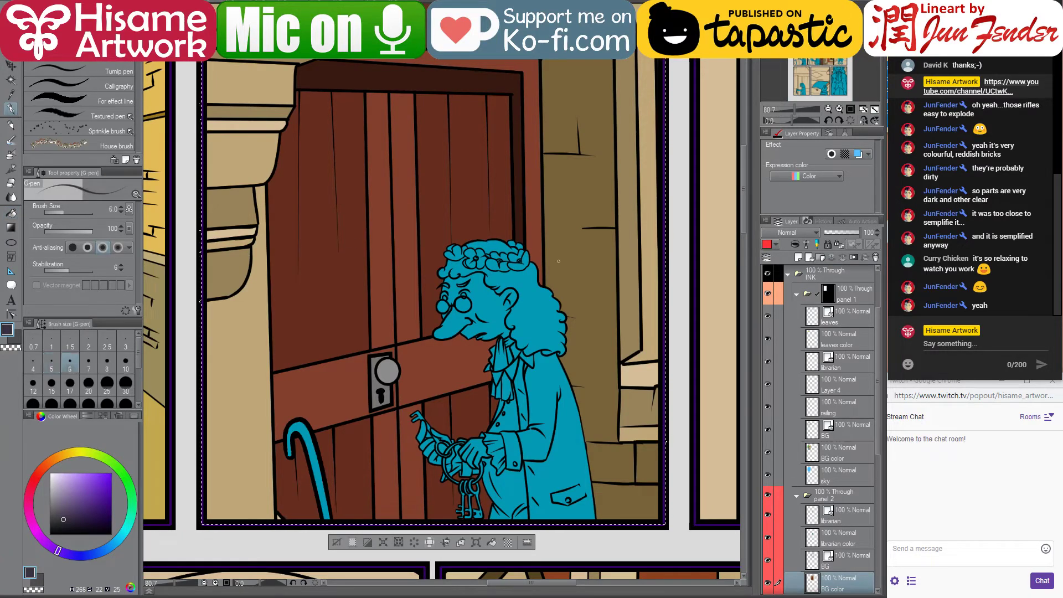
{"action": "mouse_move", "coordinate": [502, 277]}
{"action": "left_mouse_down"}
{"action": "mouse_move", "coordinate": [492, 498]}
{"action": "mouse_move", "coordinate": [308, 399]}
{"action": "left_mouse_up"}
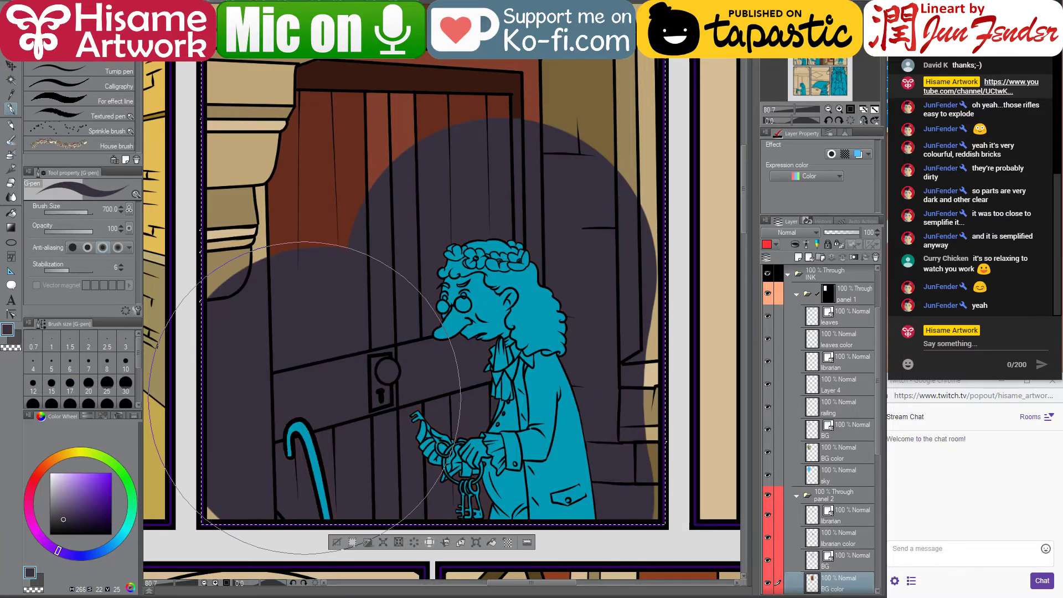
{"action": "key", "text": "ctrl+z"}
{"action": "left_click", "coordinate": [842, 545]}
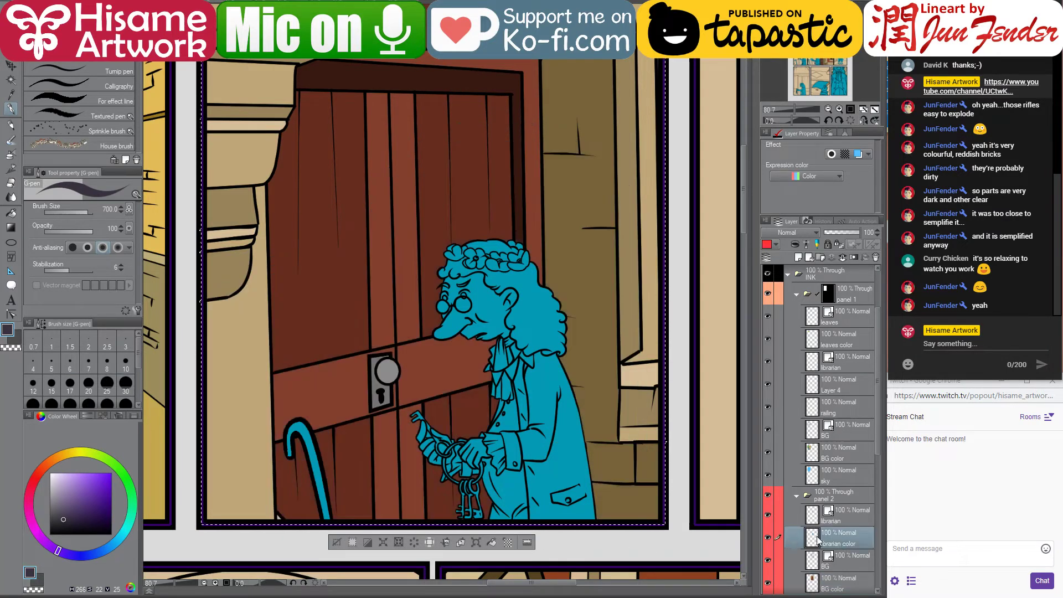
{"action": "left_click", "coordinate": [819, 541], "text": "ctrl"}
{"action": "left_click_drag", "start_coordinate": [476, 222], "coordinate": [588, 469]}
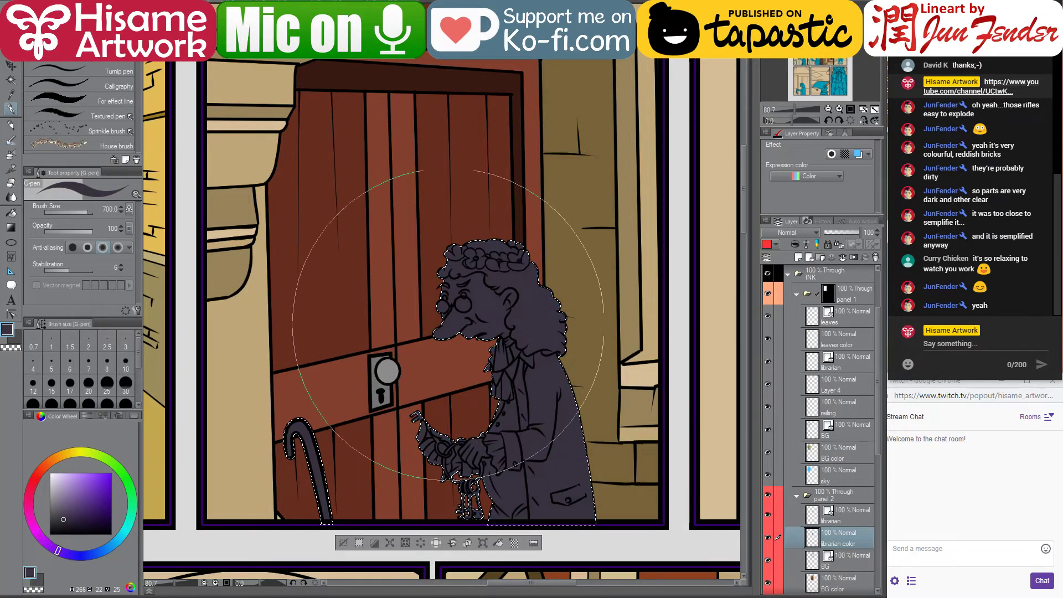
{"action": "mouse_move", "coordinate": [513, 322]}
{"action": "left_mouse_down"}
{"action": "mouse_move", "coordinate": [492, 317]}
{"action": "mouse_move", "coordinate": [507, 318]}
{"action": "left_mouse_up"}
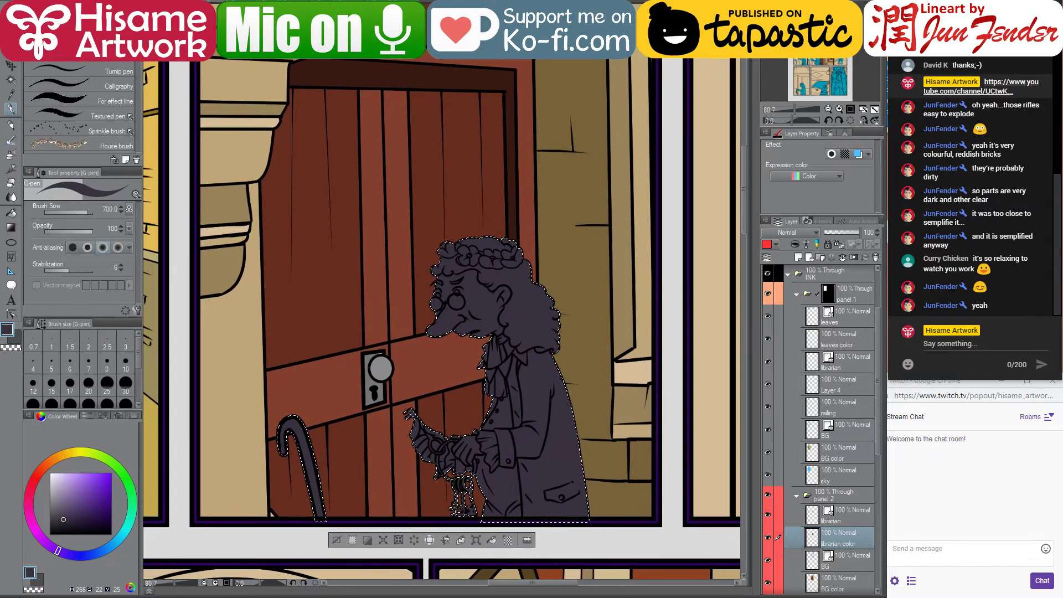
Sample the cane's orange-brown from page 97 and paint the librarian's cane with the G-pen at size 300
{"action": "left_click", "coordinate": [553, 2]}
{"action": "left_click", "coordinate": [573, 333], "text": "alt"}
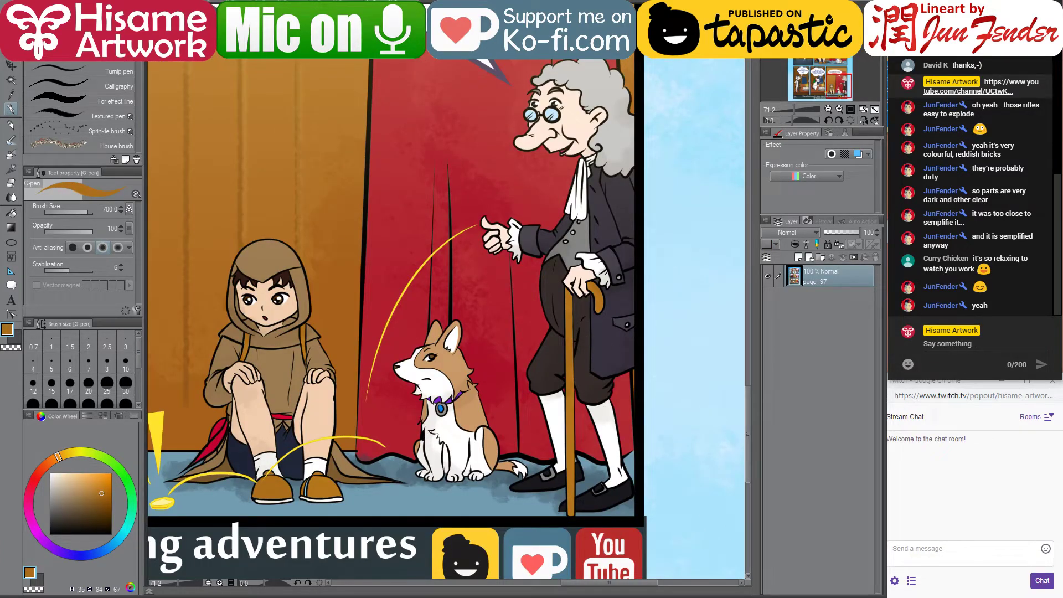
{"action": "key", "text": "ctrl+Tab"}
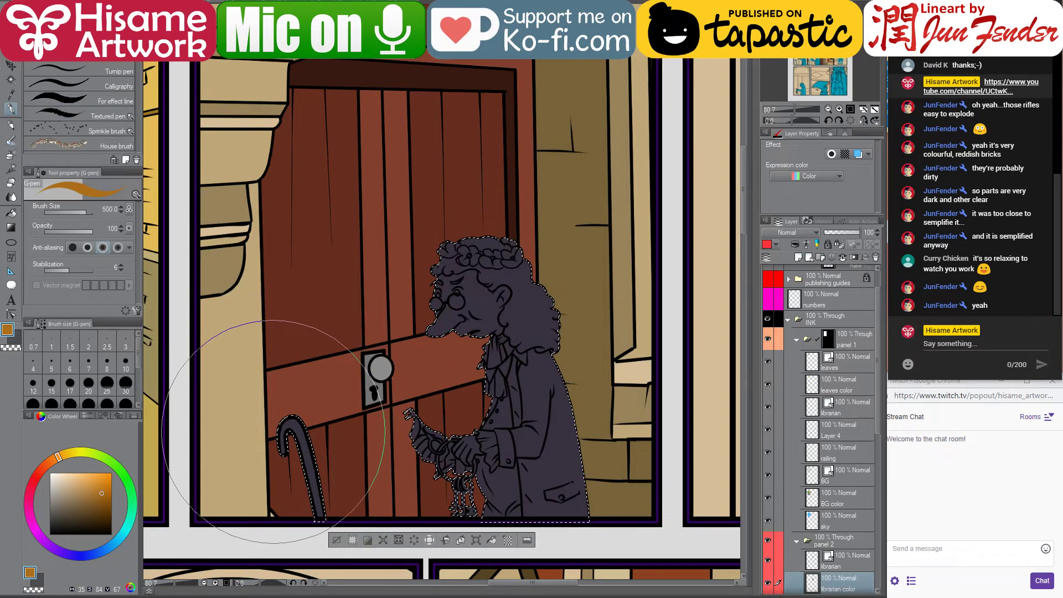
{"action": "key", "text": "bracketleft"}
{"action": "key", "text": "bracketleft"}
{"action": "left_click_drag", "start_coordinate": [284, 430], "coordinate": [335, 505]}
{"action": "left_click_drag", "start_coordinate": [355, 372], "coordinate": [342, 363]}
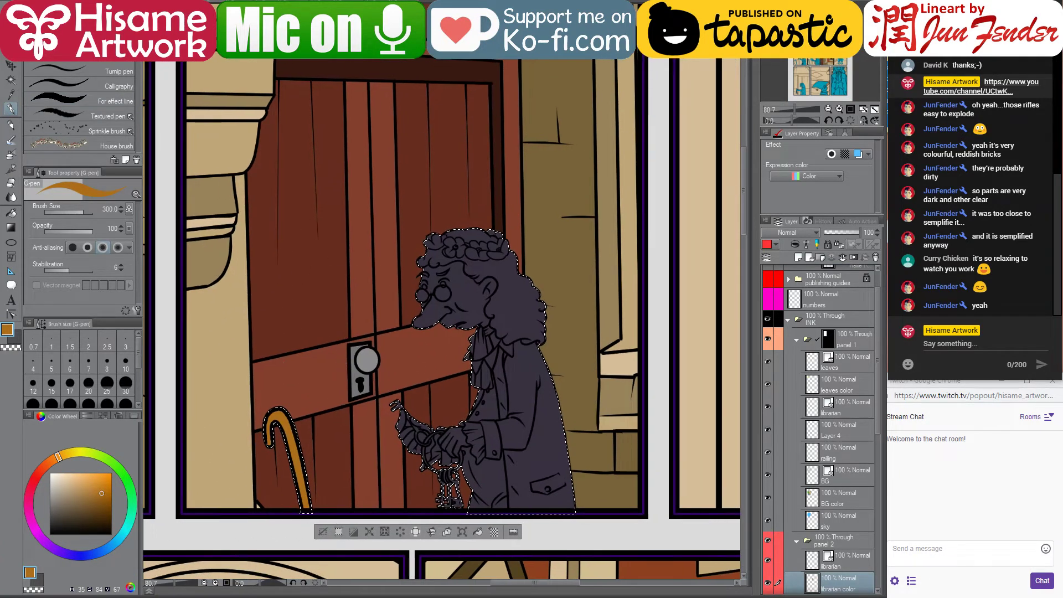
Sample the dark brown breeches colour from page 97 and fill the librarian's breeches with it
{"action": "key", "text": "ctrl+Tab"}
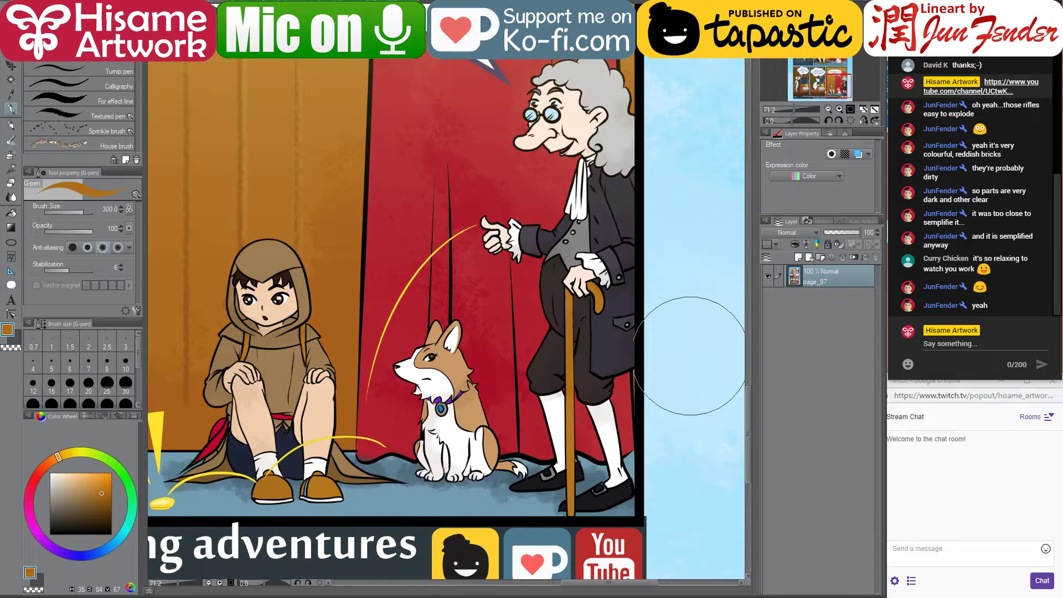
{"action": "left_click", "coordinate": [586, 346], "text": "alt"}
{"action": "key", "text": "ctrl+Tab"}
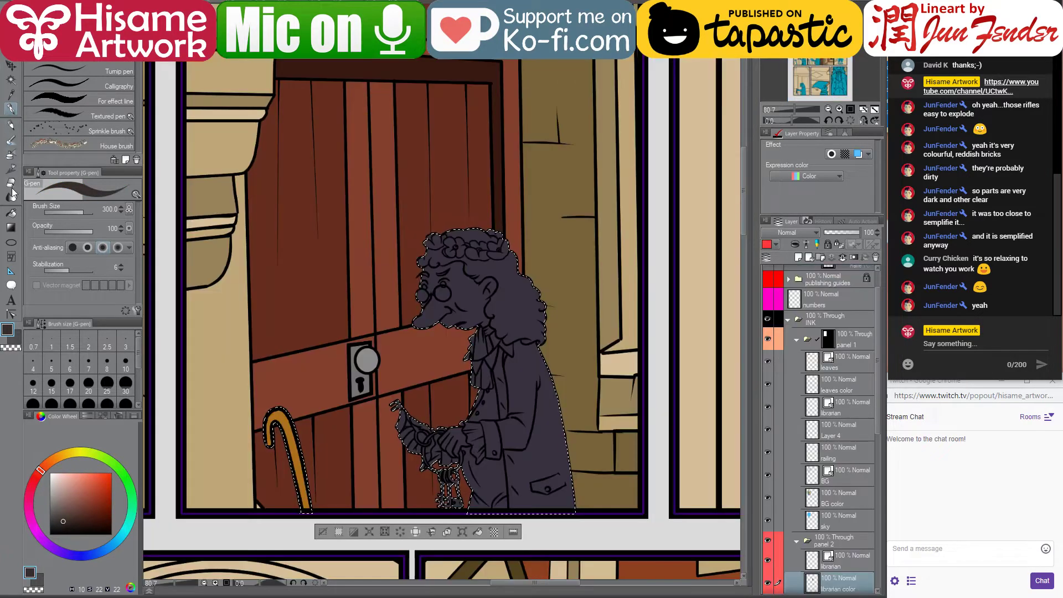
{"action": "left_click", "coordinate": [11, 213]}
{"action": "left_click", "coordinate": [493, 474]}
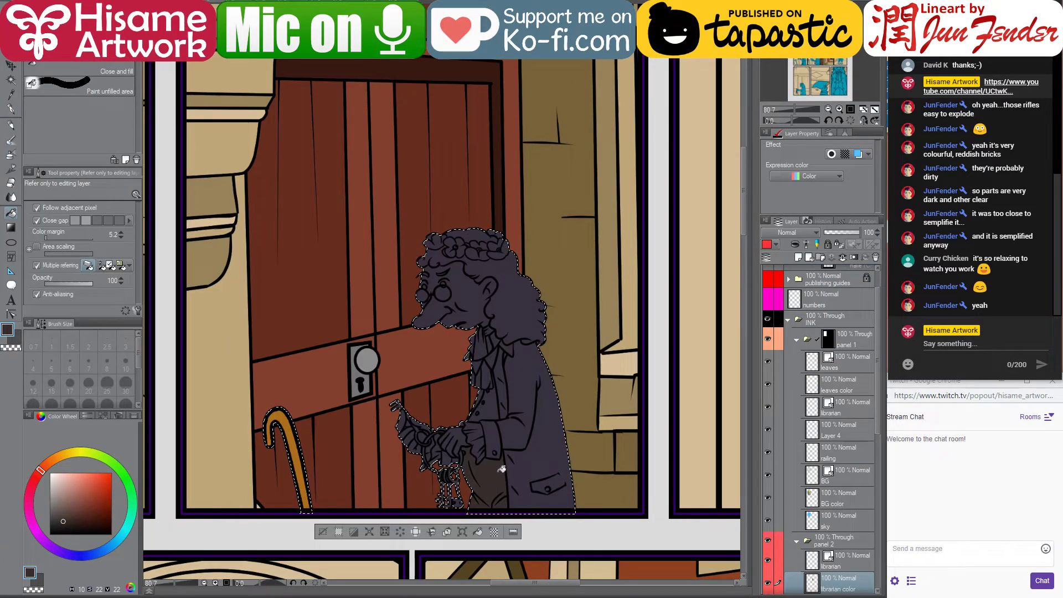
Take white from the page 97 reference and fill the librarian's ruffled shirt cuffs with it
{"action": "key", "text": "ctrl+Tab"}
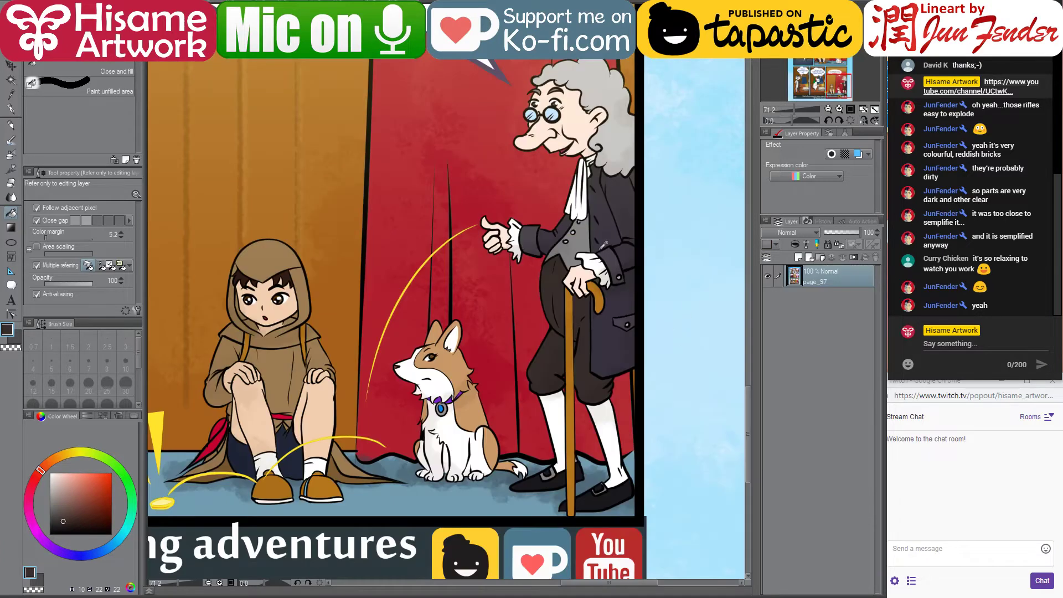
{"action": "key", "text": "x"}
{"action": "key", "text": "ctrl+Tab"}
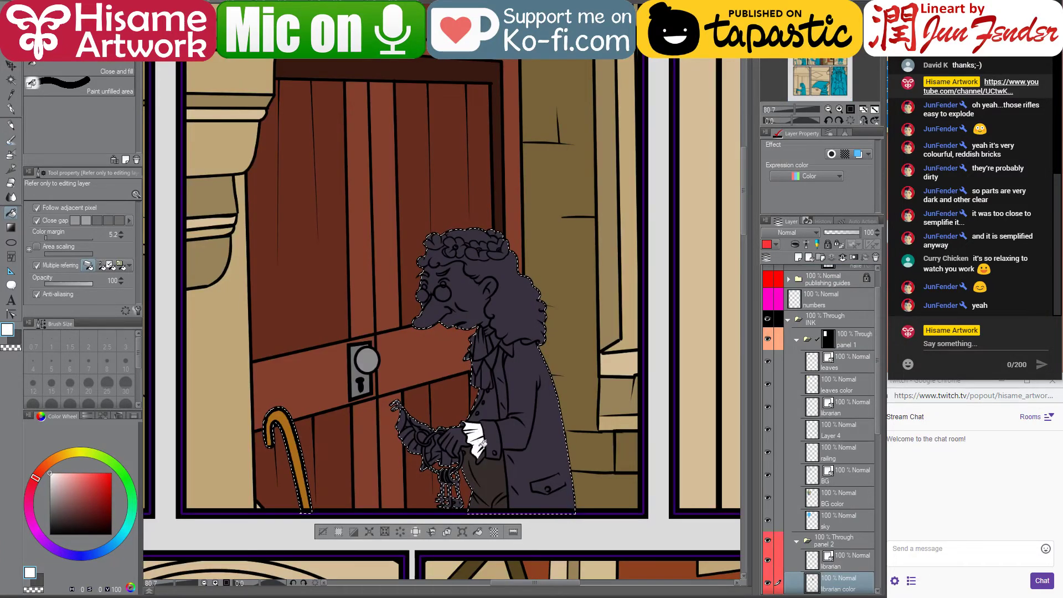
{"action": "scroll", "coordinate": [443, 459], "scroll_direction": "up", "scroll_amount": 3}
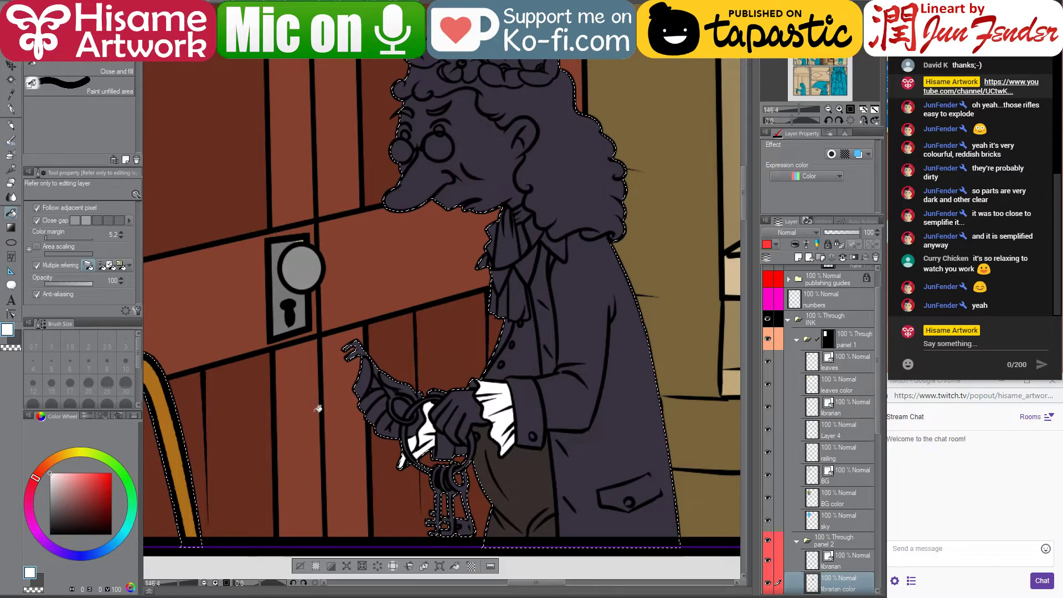
Mix a golden yellow with hue 50, saturation 54 and value 85 and fill the keys hanging below the librarian's hand
{"action": "left_click", "coordinate": [469, 522], "text": "alt"}
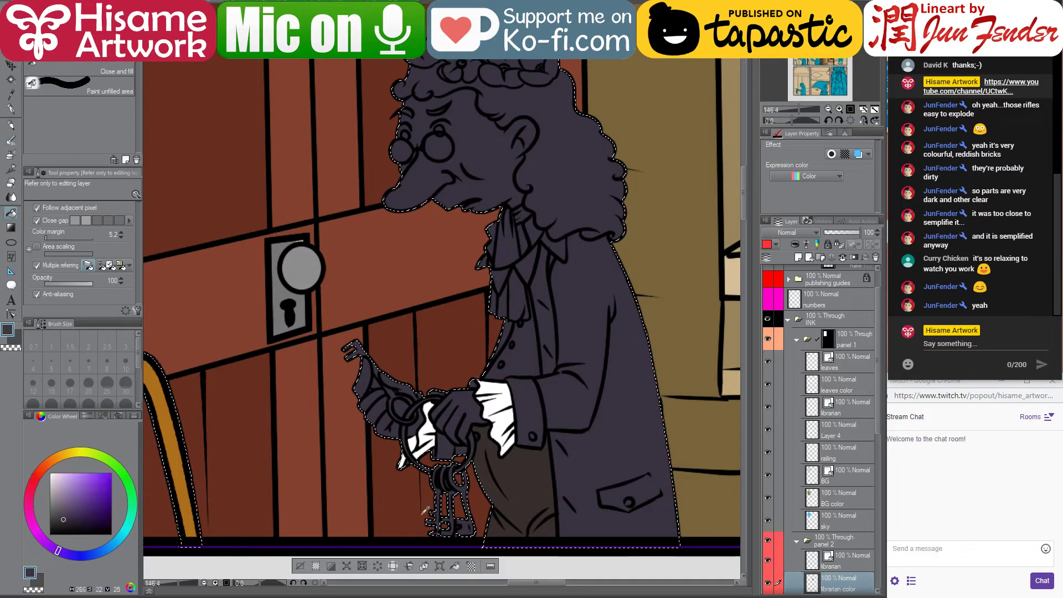
{"action": "left_click", "coordinate": [170, 419], "text": "alt"}
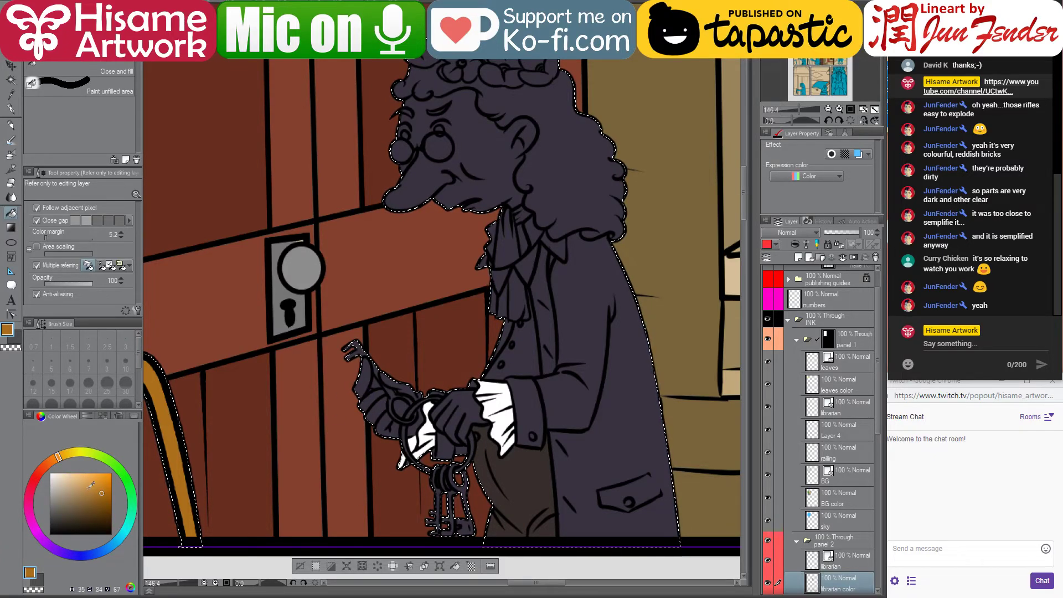
{"action": "left_click", "coordinate": [64, 457]}
{"action": "left_click_drag", "start_coordinate": [83, 484], "coordinate": [76, 483]}
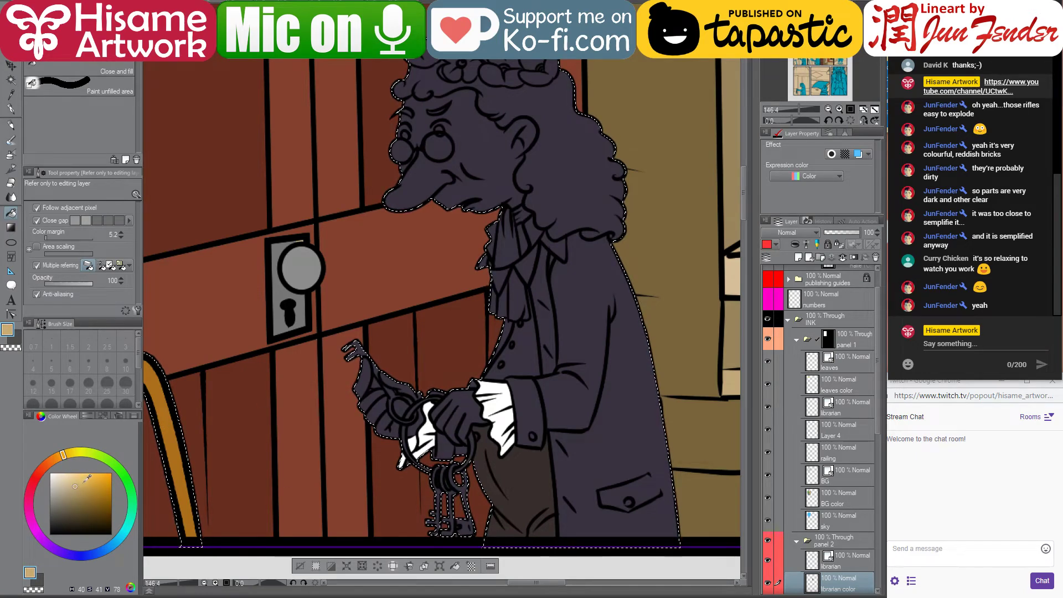
{"action": "left_click", "coordinate": [73, 455]}
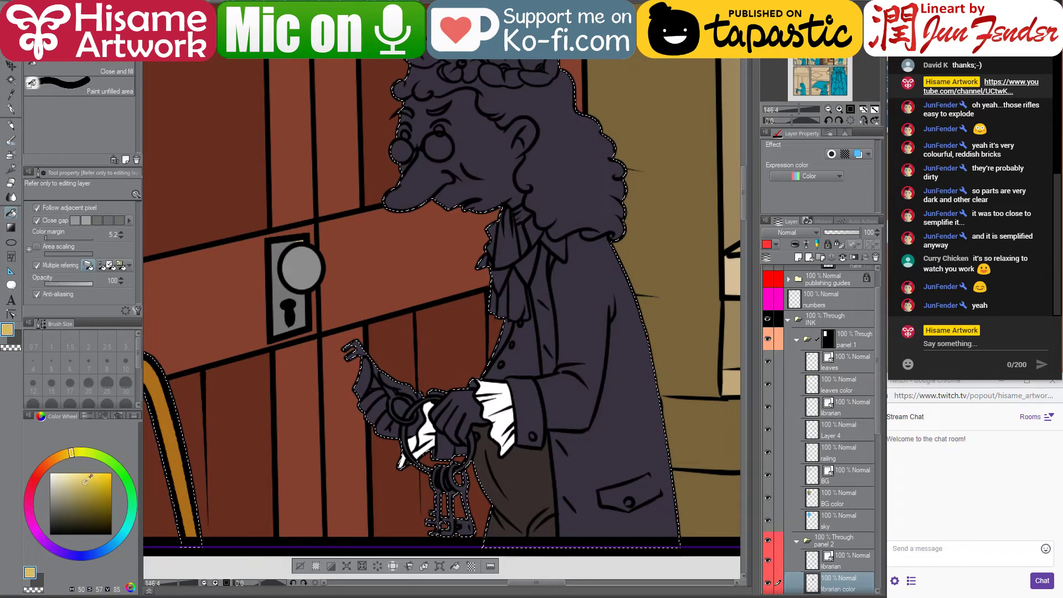
{"action": "left_click", "coordinate": [82, 483]}
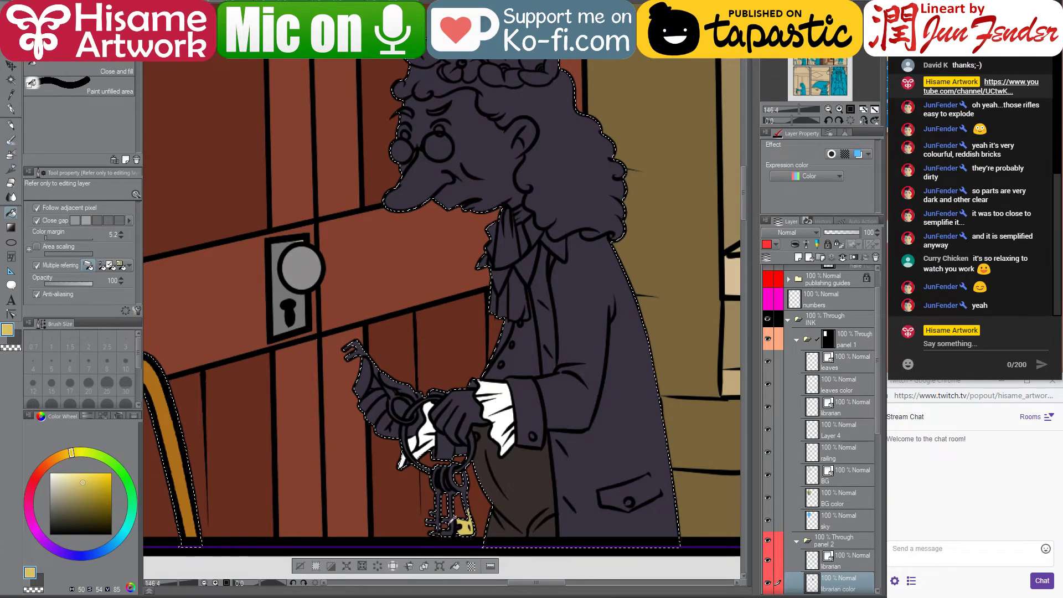
{"action": "scroll", "coordinate": [453, 519], "scroll_direction": "up", "scroll_amount": 3}
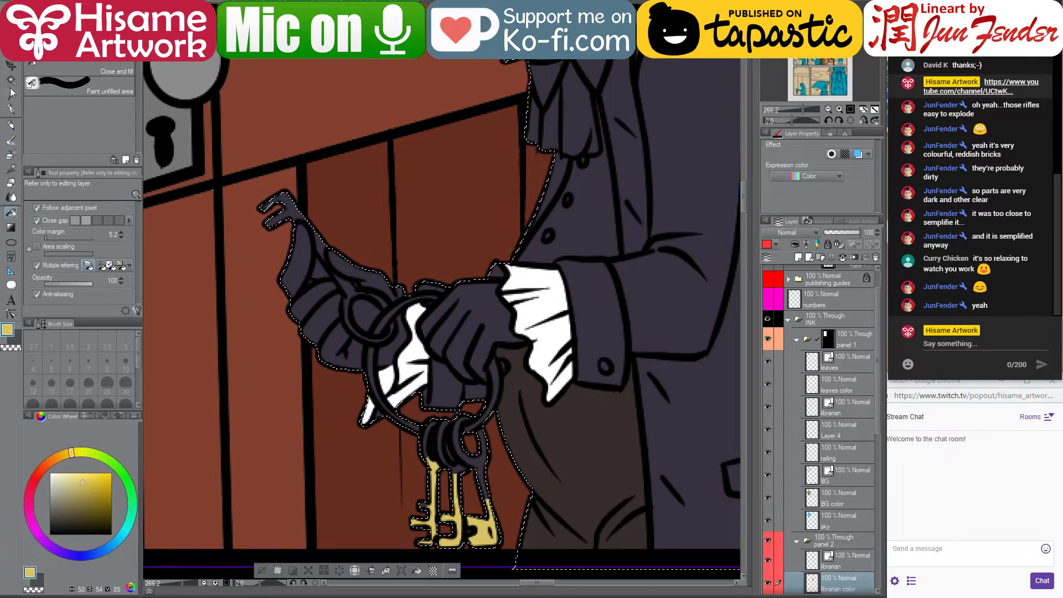
Paint the librarian's large key ring in the same golden yellow with the G-pen at size 8
{"action": "left_click", "coordinate": [9, 109]}
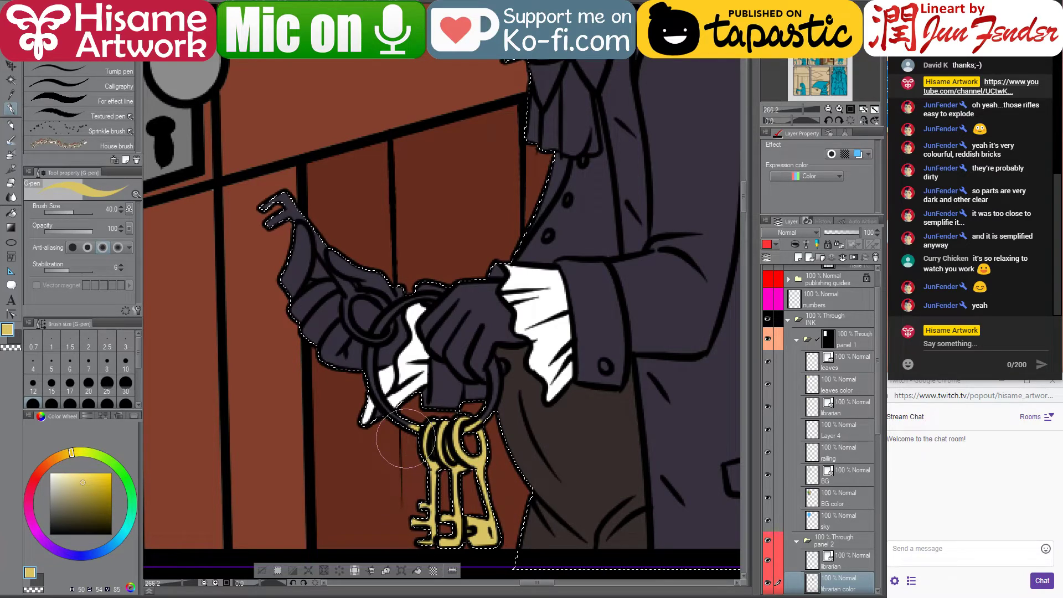
{"action": "key", "text": "bracketleft"}
{"action": "key", "text": "bracketleft"}
{"action": "key", "text": "bracketleft"}
{"action": "key", "text": "bracketleft"}
{"action": "key", "text": "bracketleft"}
{"action": "key", "text": "bracketleft"}
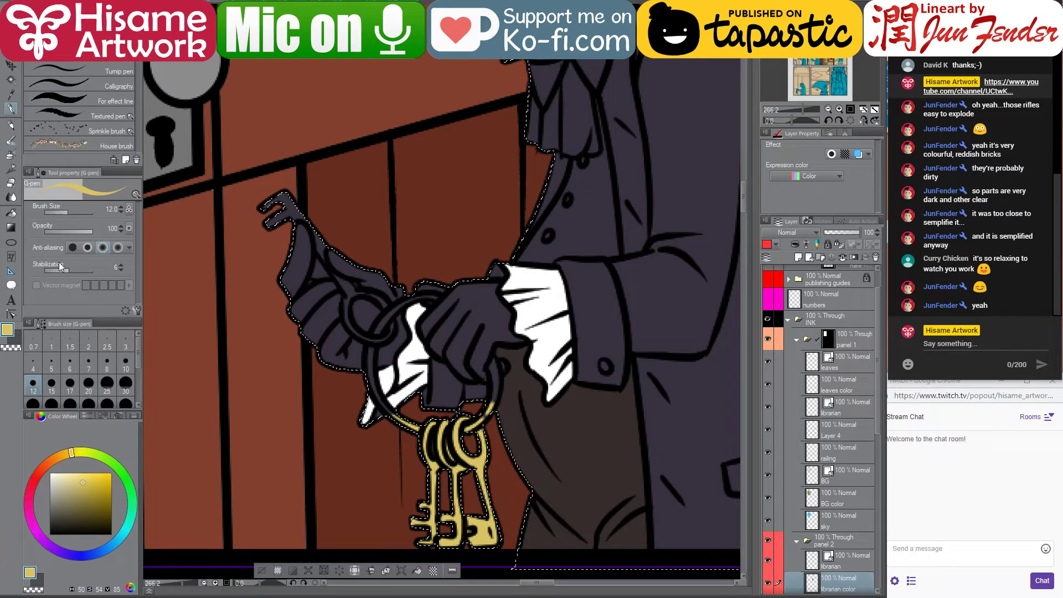
{"action": "key", "text": "ctrl+z"}
{"action": "key", "text": "bracketleft"}
{"action": "key", "text": "bracketleft"}
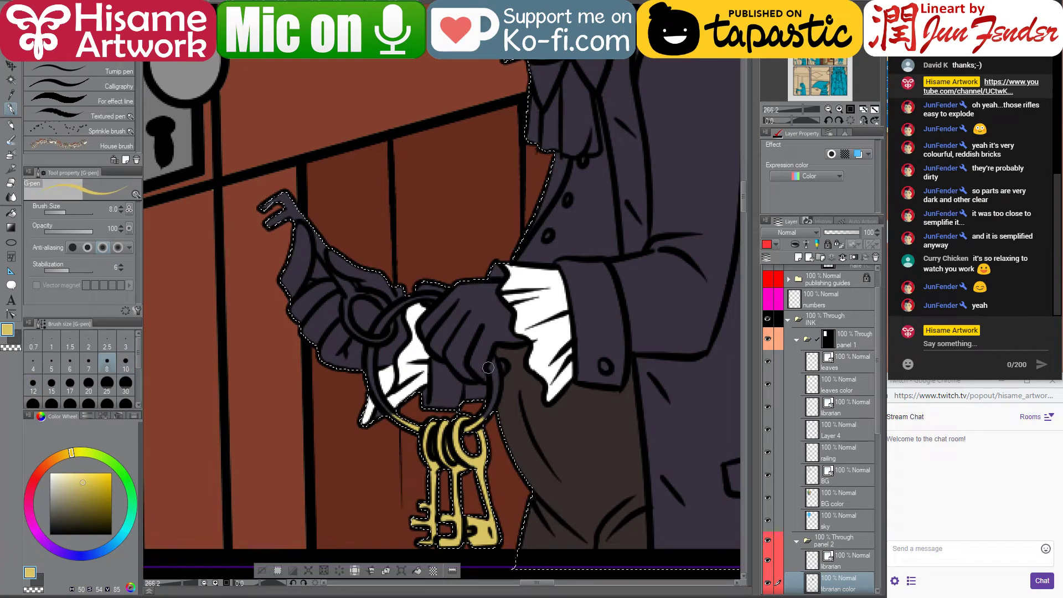
{"action": "left_click_drag", "start_coordinate": [492, 366], "coordinate": [495, 394]}
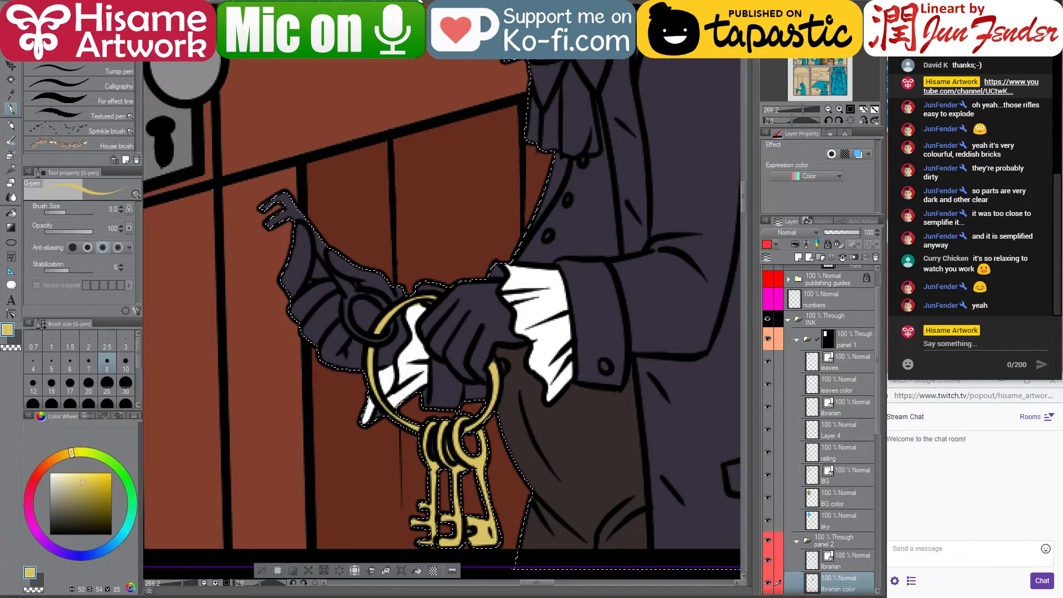
Sample the light skin tone from page 97 and fill both of the librarian's hands with it
{"action": "left_click", "coordinate": [420, 1]}
{"action": "left_click", "coordinate": [576, 119], "text": "alt"}
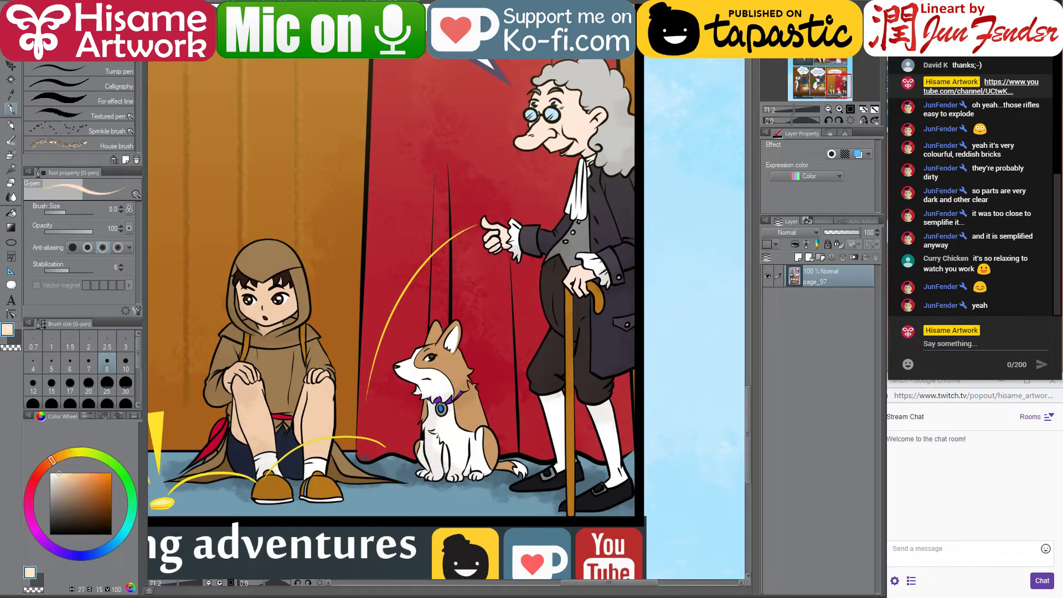
{"action": "left_click", "coordinate": [310, 2]}
{"action": "left_click", "coordinate": [12, 216]}
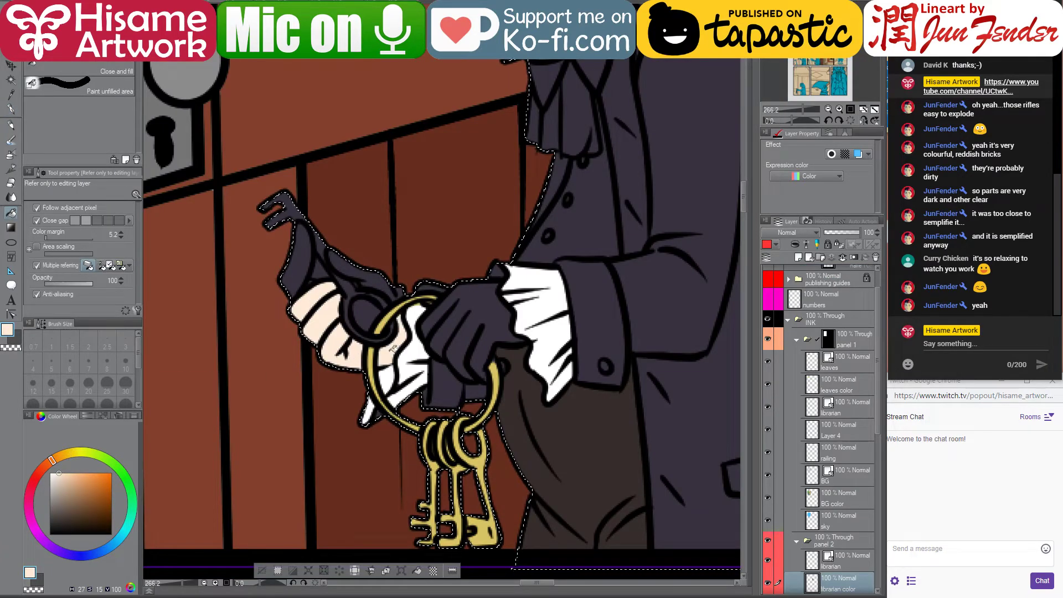
{"action": "left_click", "coordinate": [287, 243]}
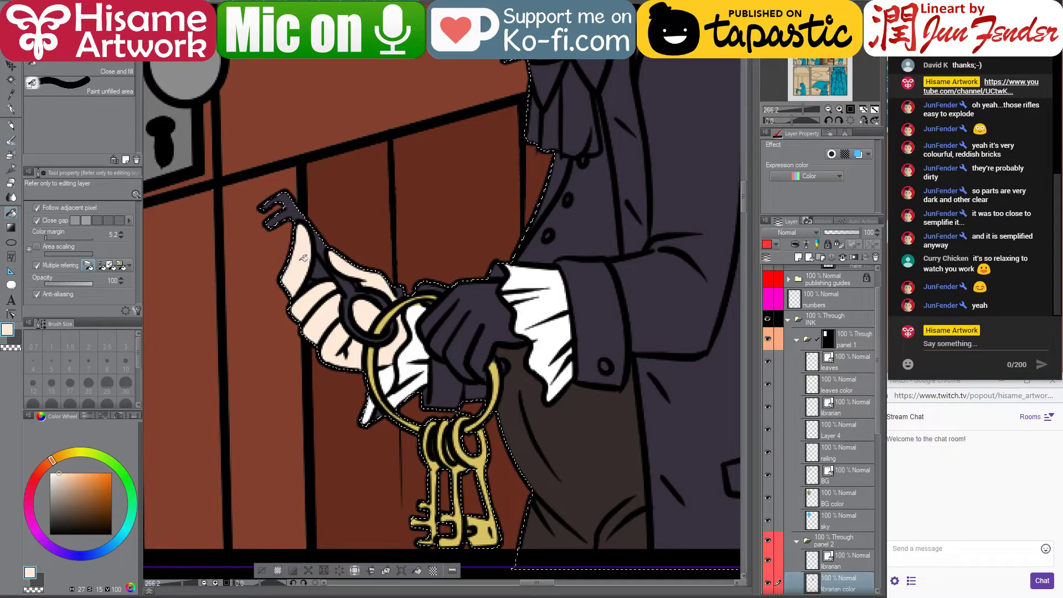
{"action": "left_click", "coordinate": [484, 349]}
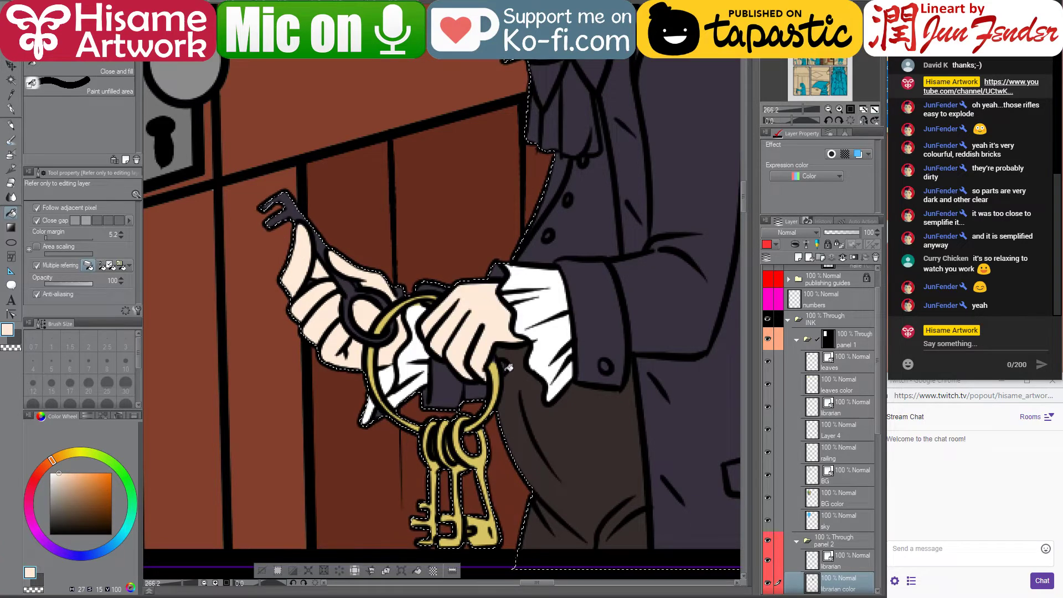
Fill the librarian's face, ear and the skin around the eyes with the same skin tone
{"action": "left_click_drag", "start_coordinate": [502, 218], "coordinate": [512, 431]}
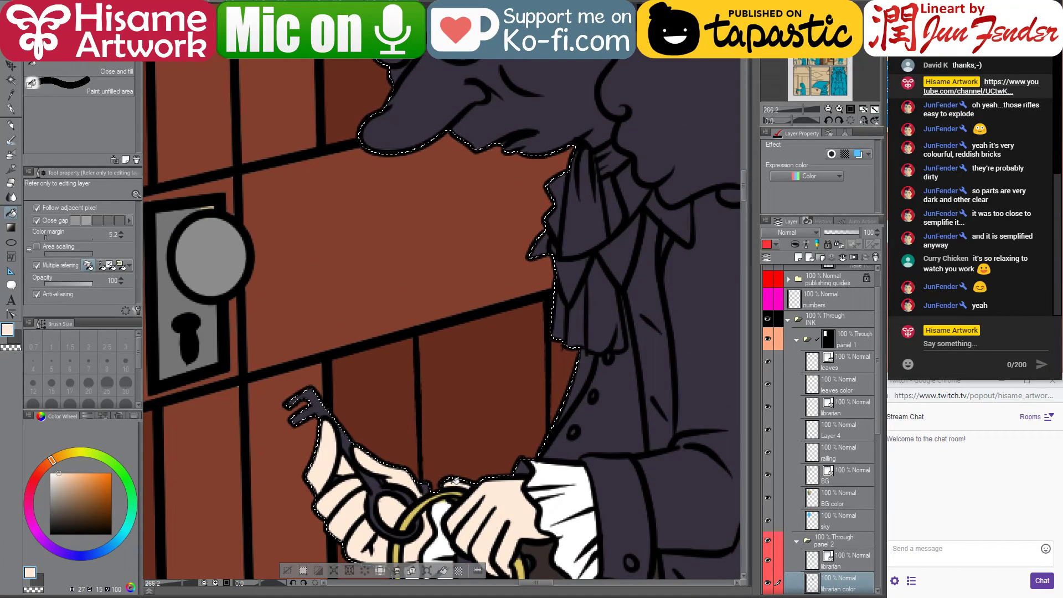
{"action": "left_click_drag", "start_coordinate": [496, 178], "coordinate": [482, 387]}
{"action": "left_click", "coordinate": [520, 284]}
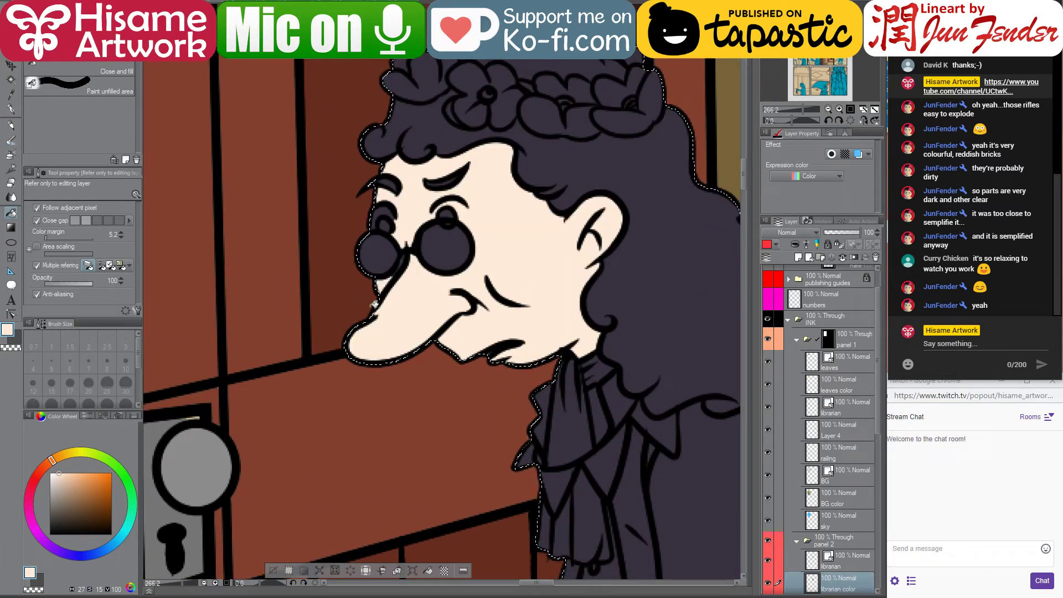
{"action": "left_click", "coordinate": [386, 211]}
{"action": "left_click", "coordinate": [464, 205]}
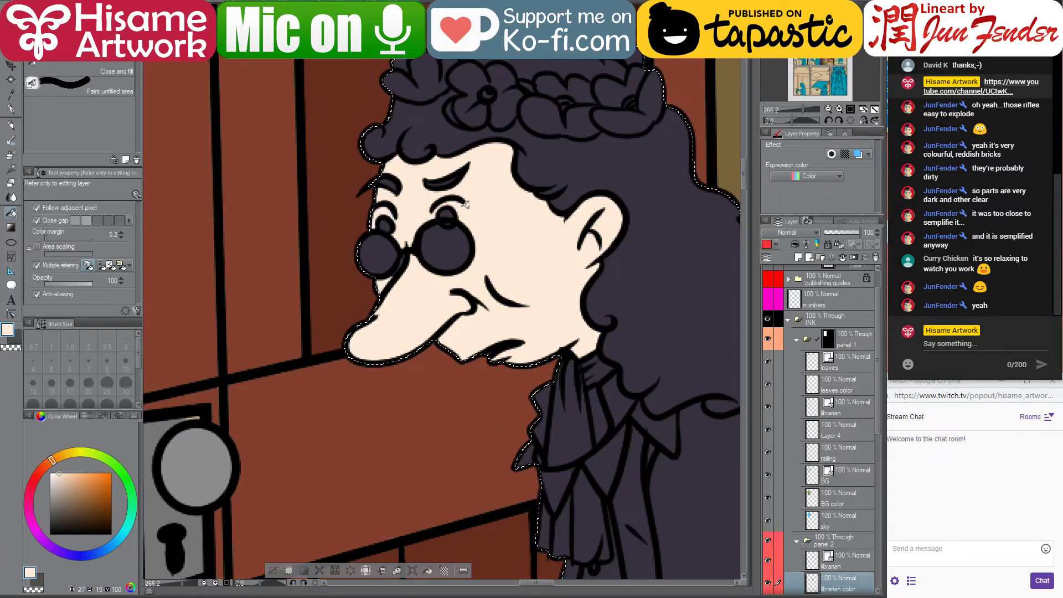
Sample the light grey wig colour from page 97 and fill all sections of the librarian's hair with it
{"action": "key", "text": "ctrl+Tab"}
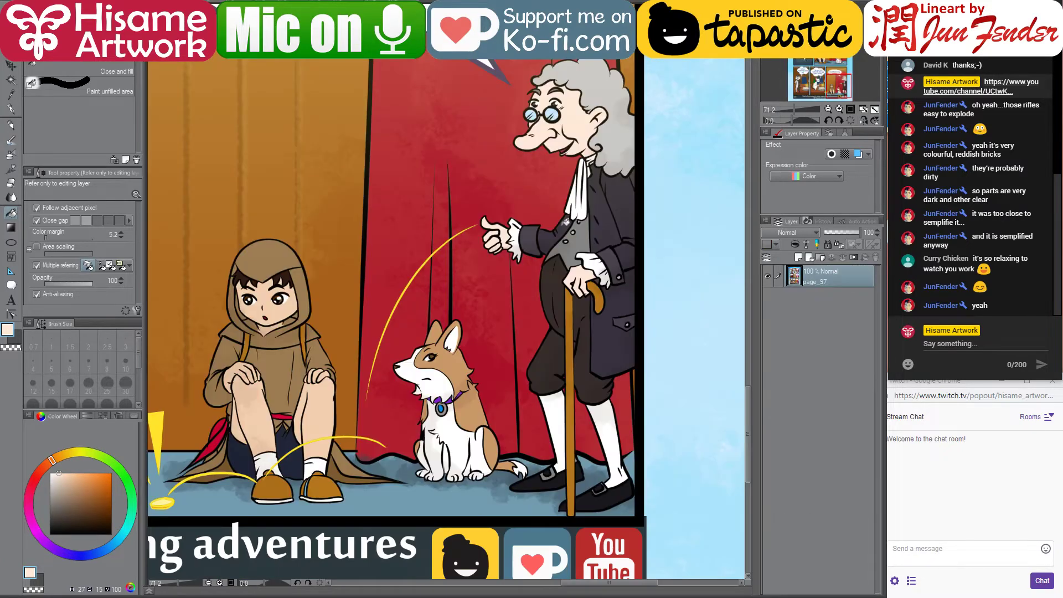
{"action": "left_click", "coordinate": [616, 137], "text": "alt"}
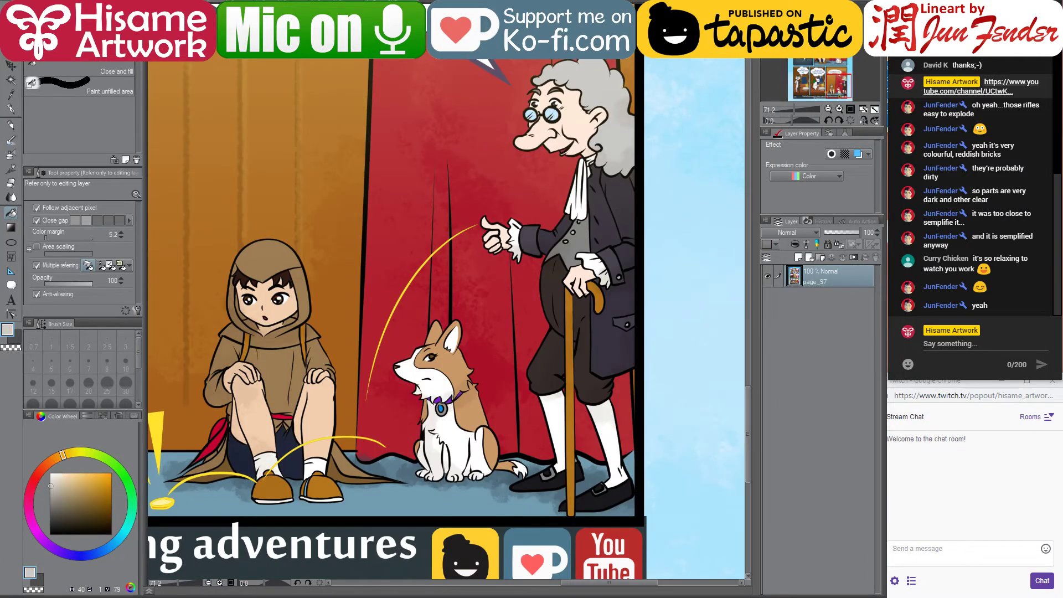
{"action": "key", "text": "ctrl+Tab"}
{"action": "left_click", "coordinate": [644, 270]}
{"action": "left_click_drag", "start_coordinate": [601, 287], "coordinate": [502, 342]}
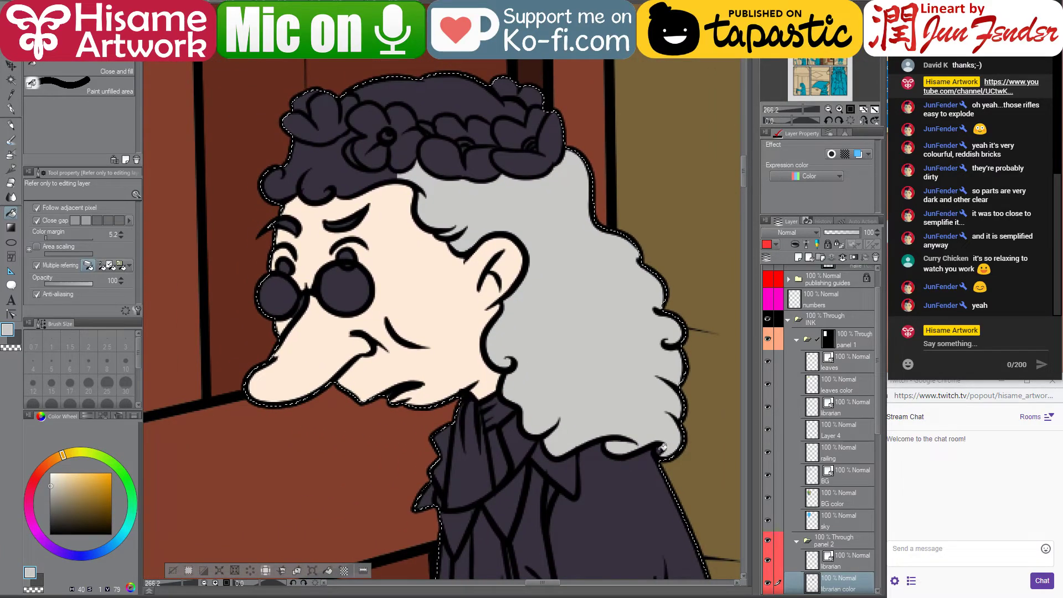
{"action": "left_click", "coordinate": [411, 91]}
{"action": "left_click", "coordinate": [329, 163]}
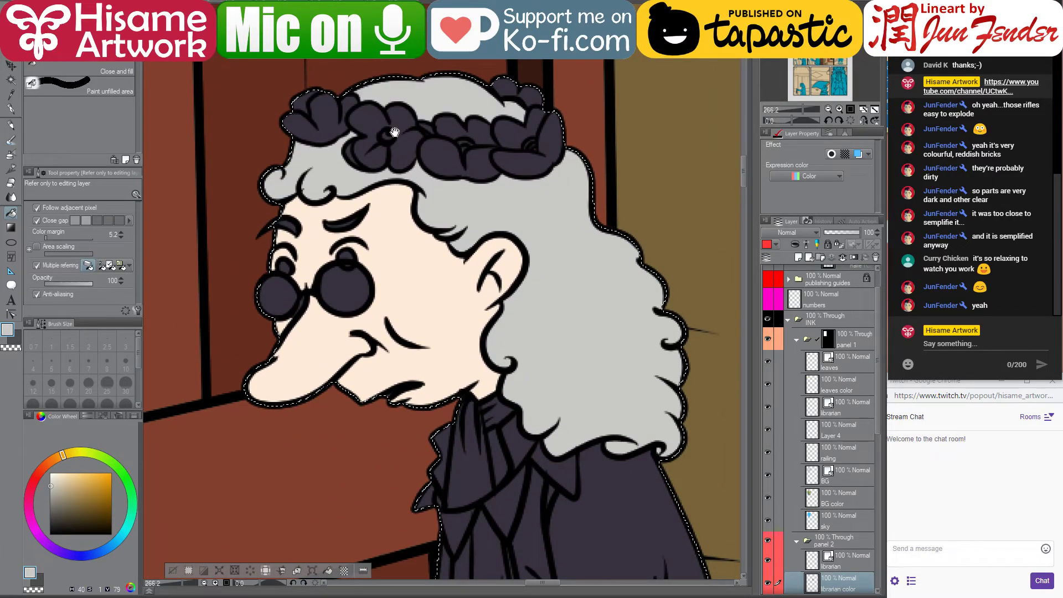
Mix a bright red with hue 2, saturation 100 and value 88 and fill the flowers of the librarian's crown
{"action": "left_click_drag", "start_coordinate": [394, 131], "coordinate": [474, 156]}
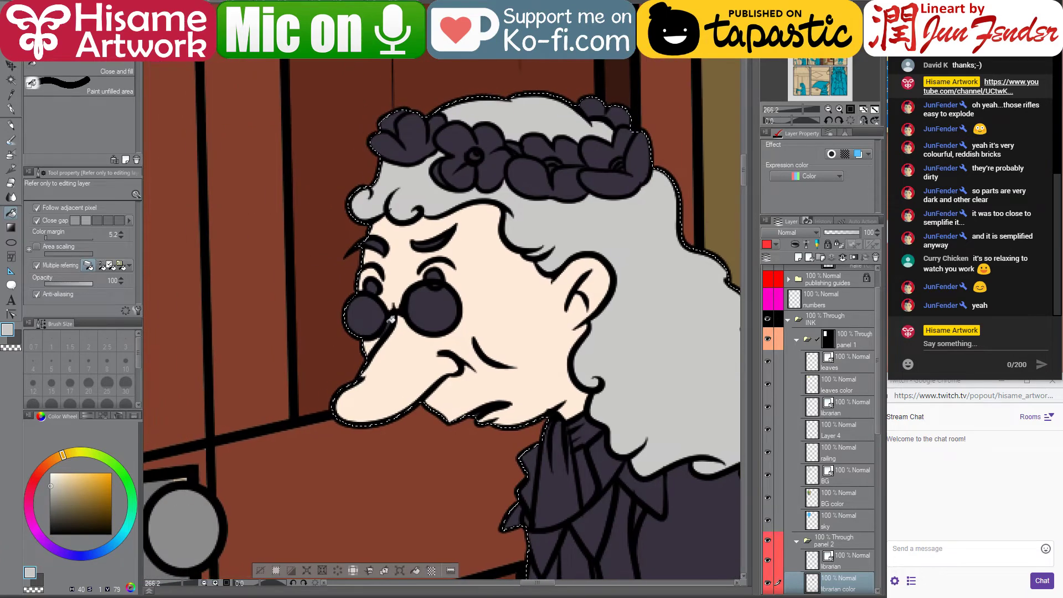
{"action": "left_click", "coordinate": [38, 475]}
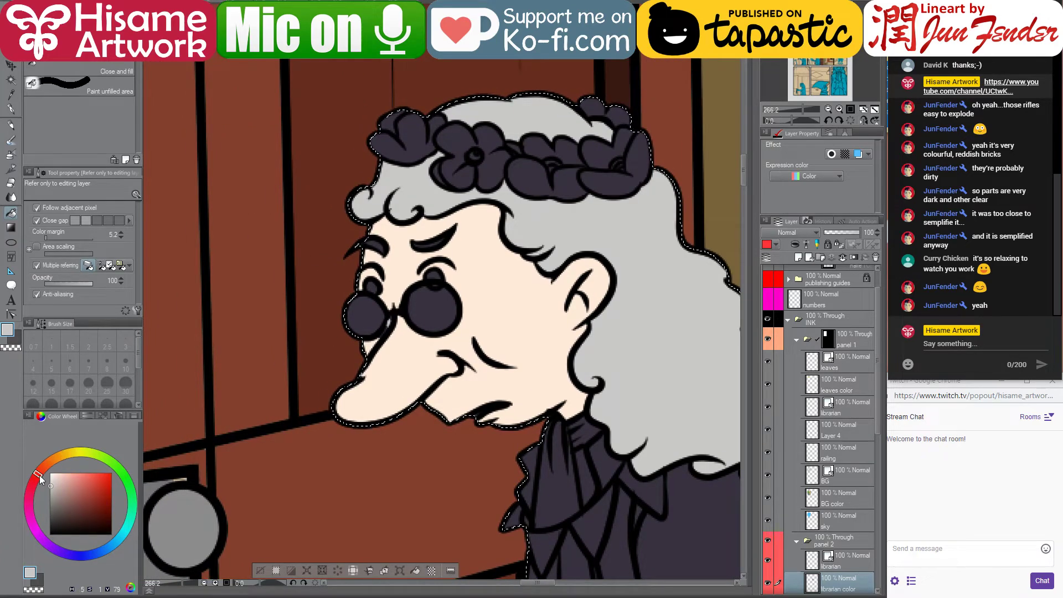
{"action": "left_click_drag", "start_coordinate": [108, 476], "coordinate": [124, 456]}
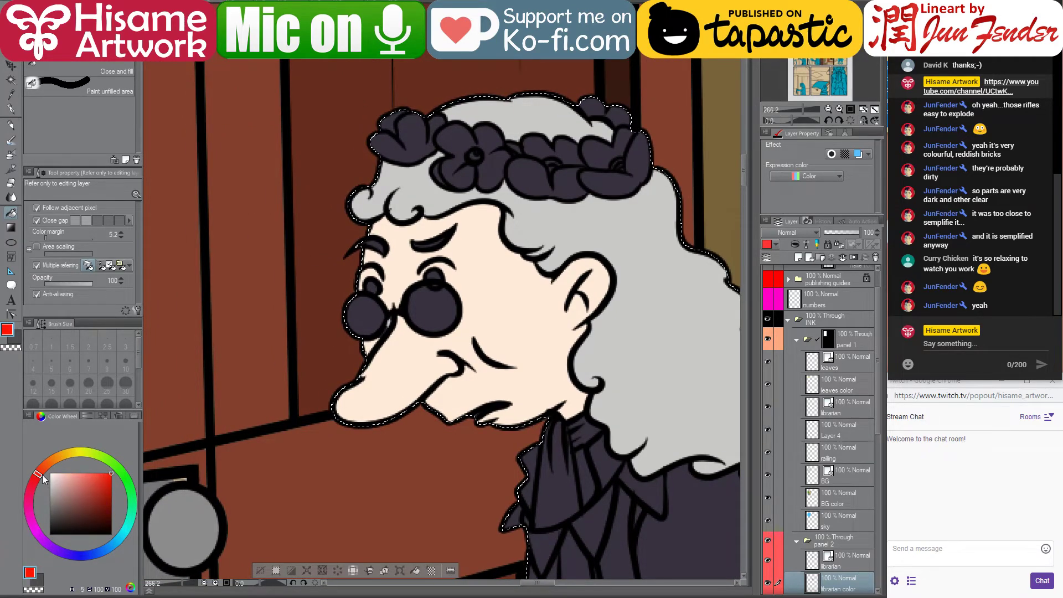
{"action": "left_click", "coordinate": [111, 480]}
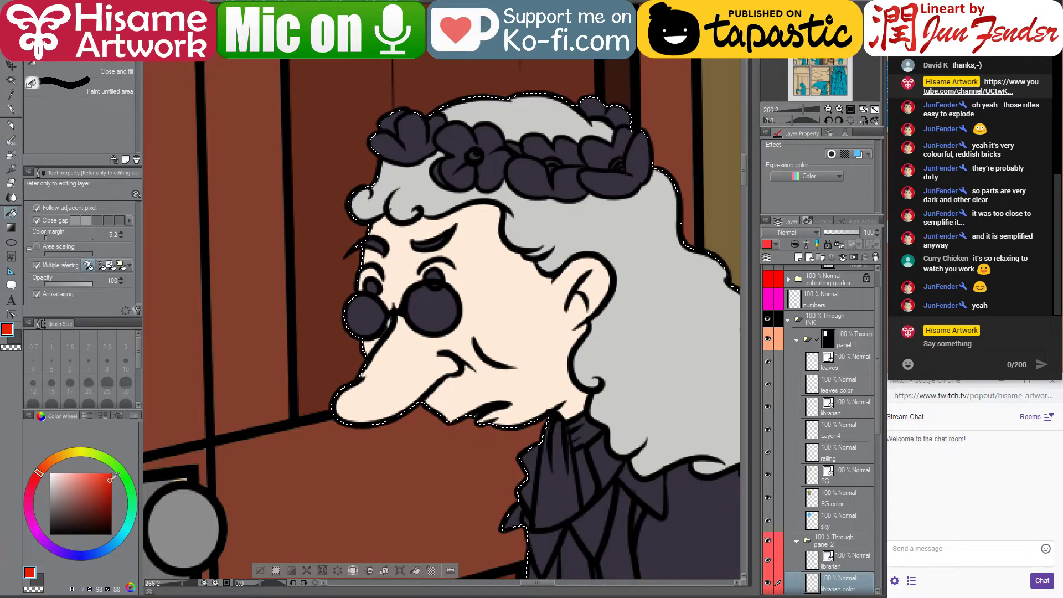
{"action": "left_click", "coordinate": [37, 476]}
{"action": "mouse_move", "coordinate": [614, 181]}
{"action": "left_mouse_down"}
{"action": "mouse_move", "coordinate": [597, 150]}
{"action": "mouse_move", "coordinate": [564, 183]}
{"action": "mouse_move", "coordinate": [536, 177]}
{"action": "mouse_move", "coordinate": [539, 146]}
{"action": "mouse_move", "coordinate": [573, 152]}
{"action": "mouse_move", "coordinate": [464, 173]}
{"action": "mouse_move", "coordinate": [436, 149]}
{"action": "mouse_move", "coordinate": [436, 167]}
{"action": "mouse_move", "coordinate": [443, 147]}
{"action": "mouse_move", "coordinate": [413, 136]}
{"action": "left_mouse_up"}
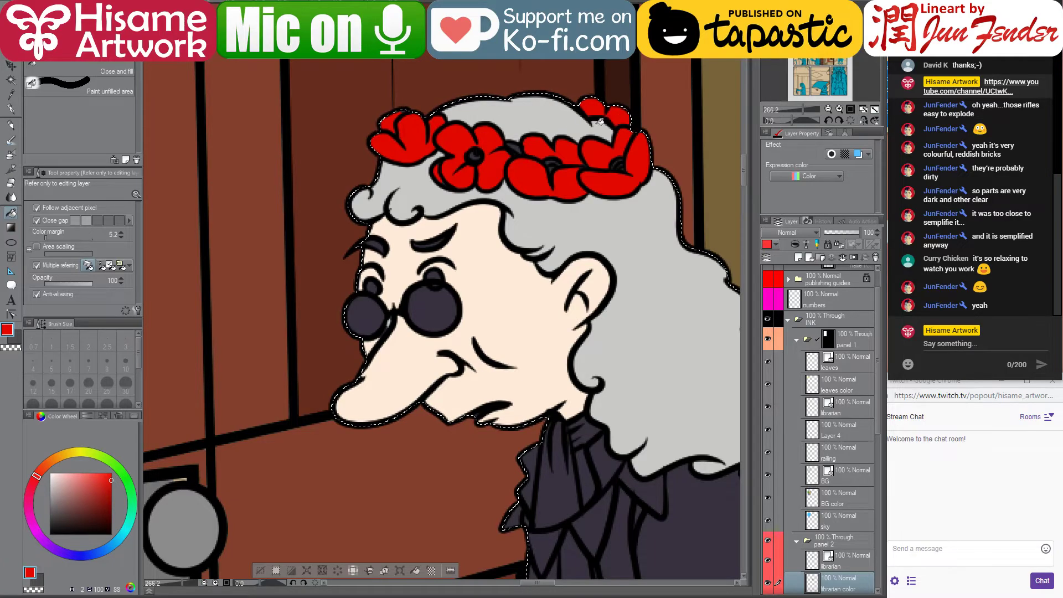
Mix a green with hue 147, saturation 100 and value 59 and fill the pointed collar pieces around the librarian's neck
{"action": "scroll", "coordinate": [465, 221], "scroll_direction": "down", "scroll_amount": 3}
{"action": "scroll", "coordinate": [519, 349], "scroll_direction": "up", "scroll_amount": 3}
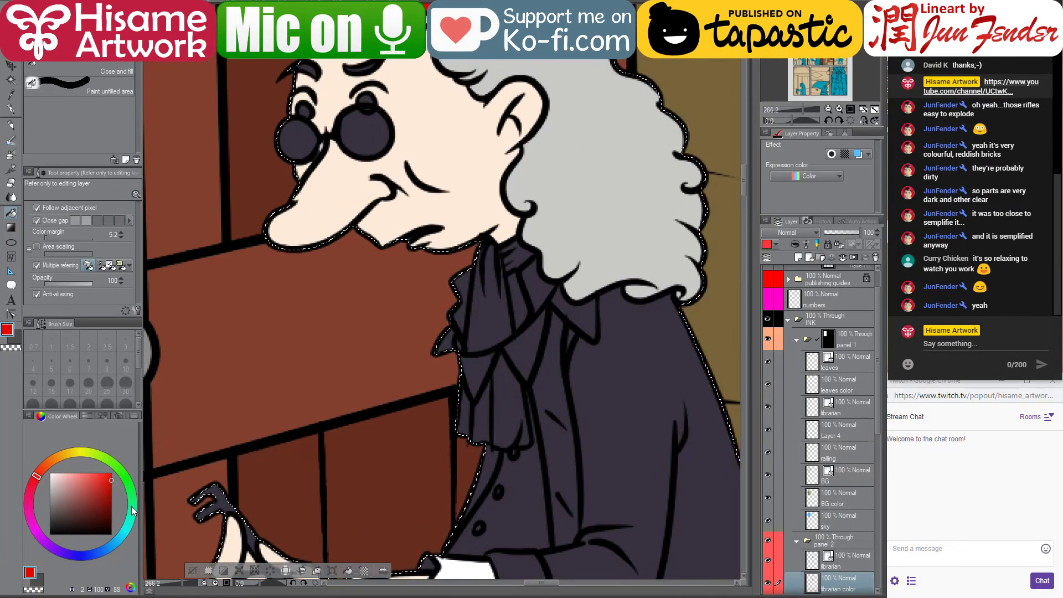
{"action": "left_click", "coordinate": [132, 501]}
{"action": "left_click_drag", "start_coordinate": [114, 479], "coordinate": [117, 496]}
{"action": "left_click", "coordinate": [112, 498]}
{"action": "left_click", "coordinate": [578, 310]}
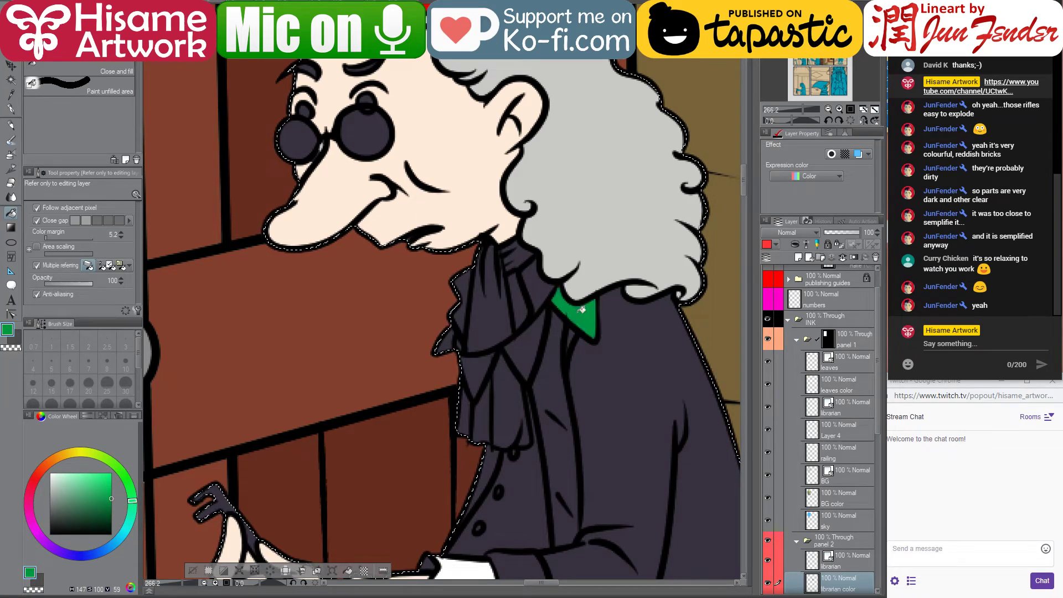
{"action": "left_click", "coordinate": [533, 343]}
{"action": "left_click", "coordinate": [483, 371]}
{"action": "left_click", "coordinate": [446, 343]}
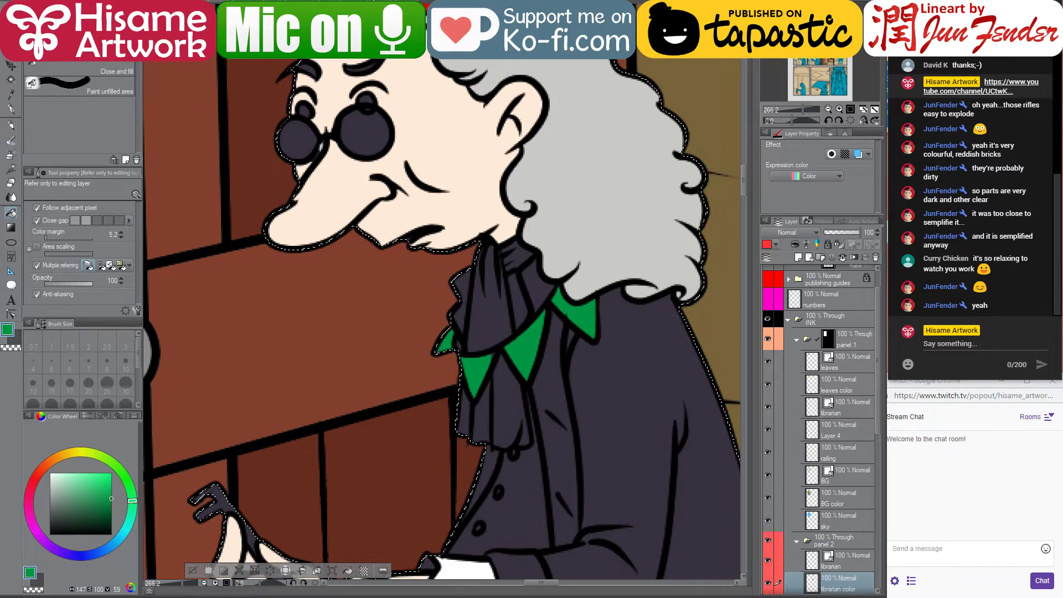
Sample white from page 97 and fill the folds of the librarian's cravat and neckband with it
{"action": "left_click", "coordinate": [409, 2]}
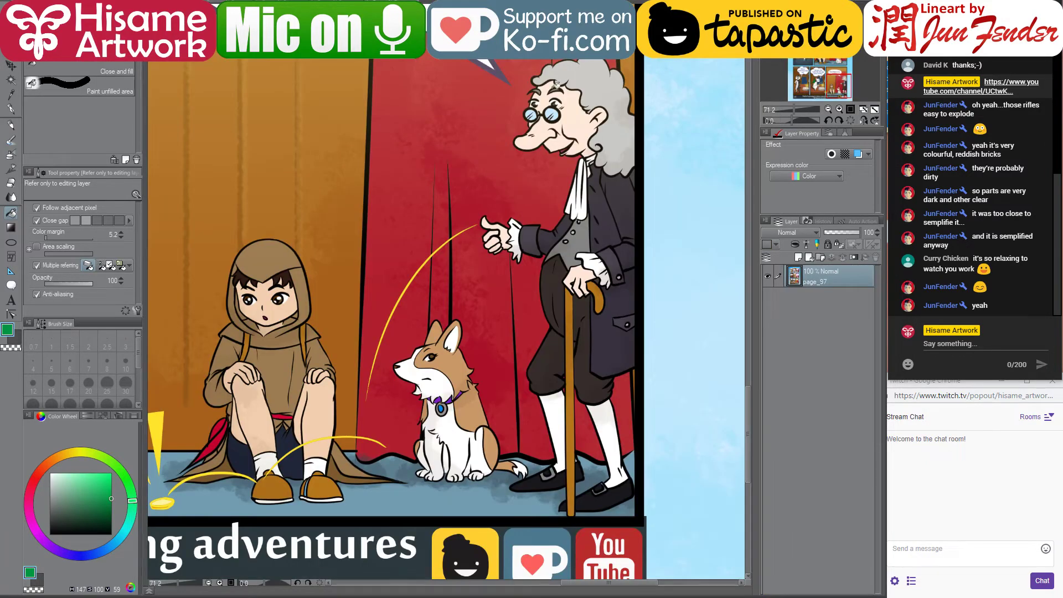
{"action": "left_click", "coordinate": [583, 208], "text": "alt"}
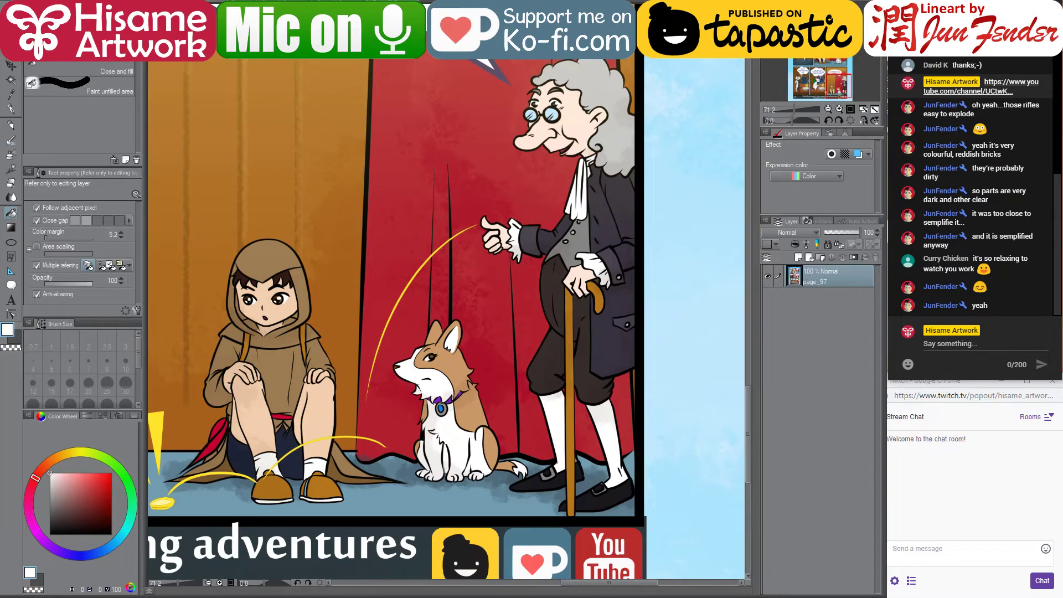
{"action": "left_click", "coordinate": [277, 3]}
{"action": "left_click_drag", "start_coordinate": [462, 237], "coordinate": [537, 343]}
{"action": "left_click", "coordinate": [555, 426]}
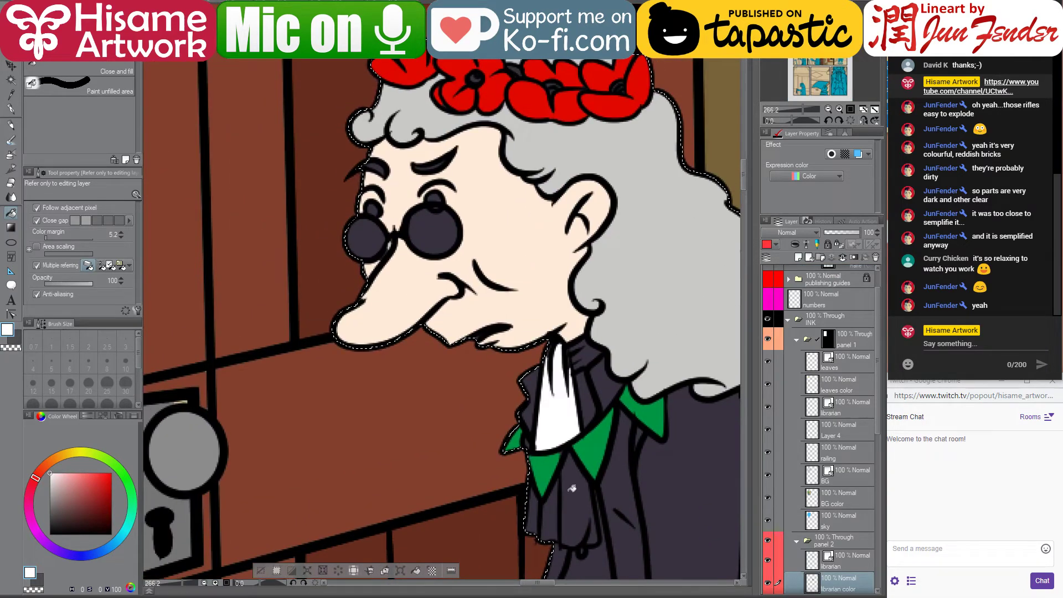
{"action": "left_click", "coordinate": [572, 488]}
{"action": "left_click_drag", "start_coordinate": [572, 488], "coordinate": [505, 450]}
{"action": "left_click", "coordinate": [479, 465]}
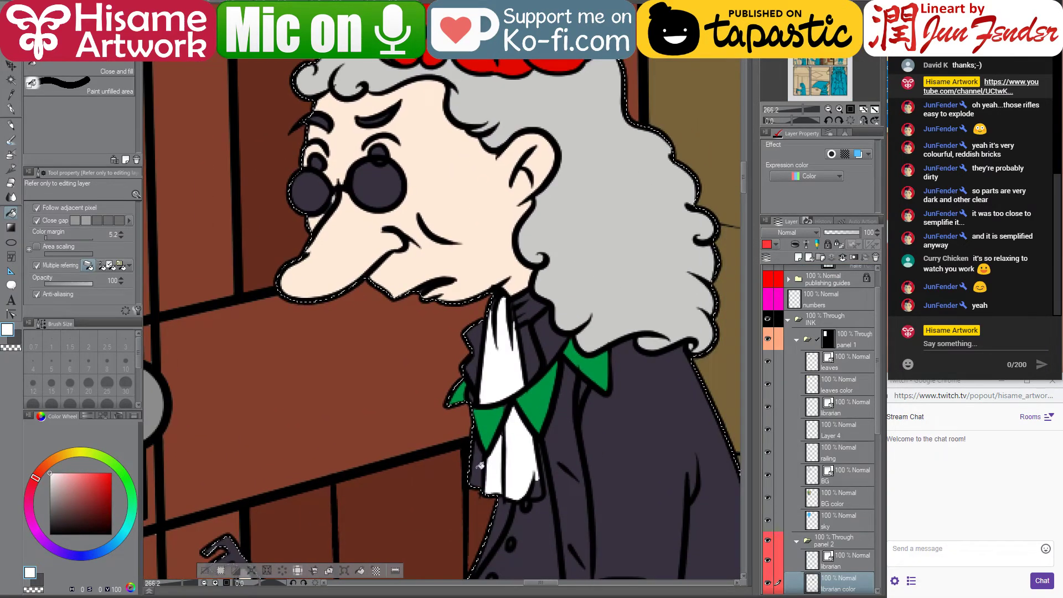
{"action": "left_click", "coordinate": [537, 304]}
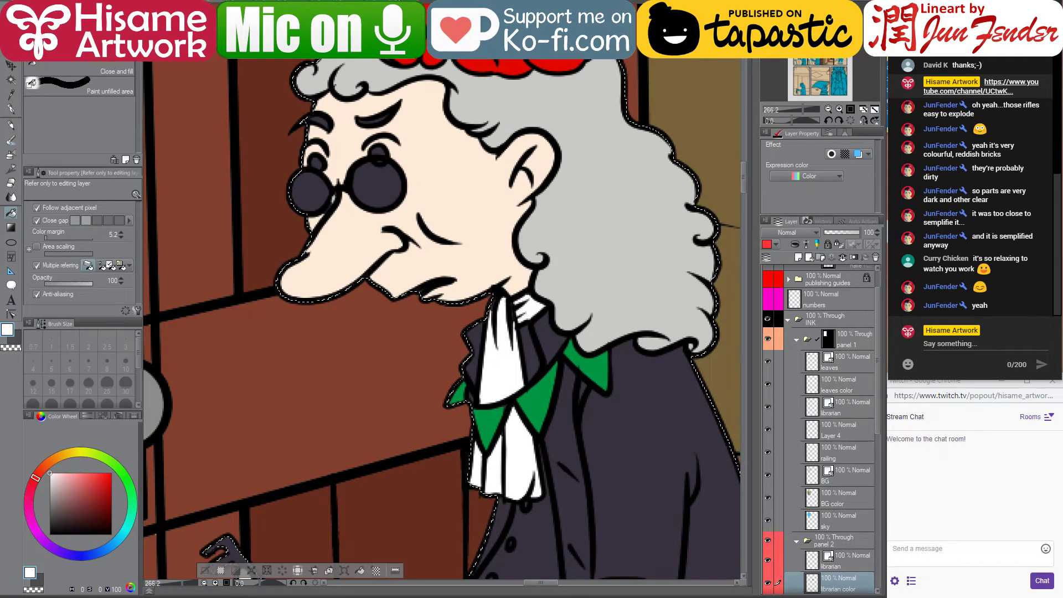
Sample the mid-grey waistcoat colour from page 97 and fill the librarian's waistcoat with it
{"action": "left_click", "coordinate": [392, 3]}
{"action": "right_click", "coordinate": [582, 244]}
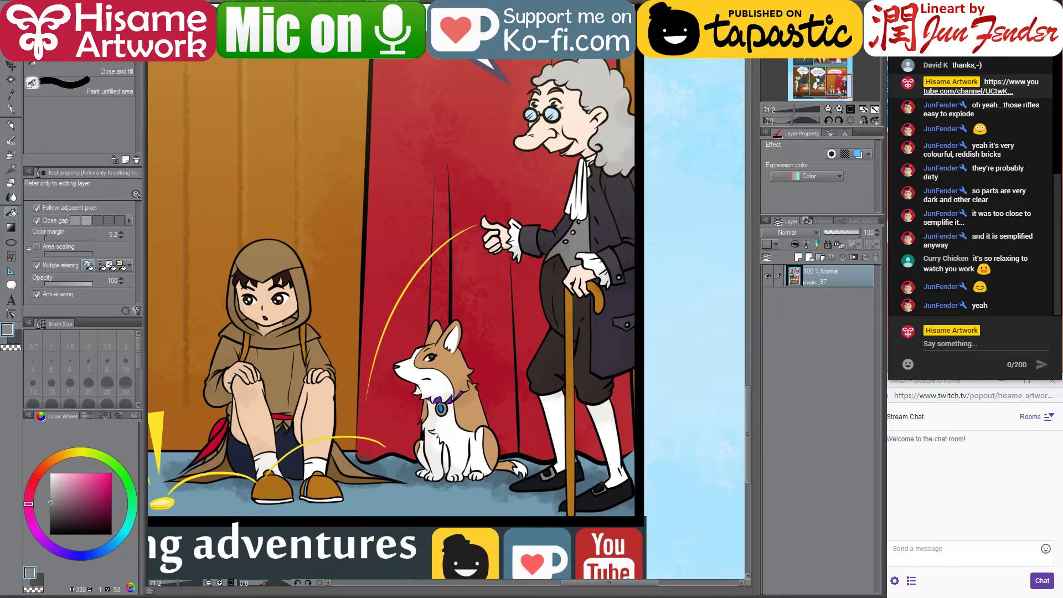
{"action": "key", "text": "ctrl+Tab"}
{"action": "scroll", "coordinate": [505, 373], "scroll_direction": "down", "scroll_amount": 5}
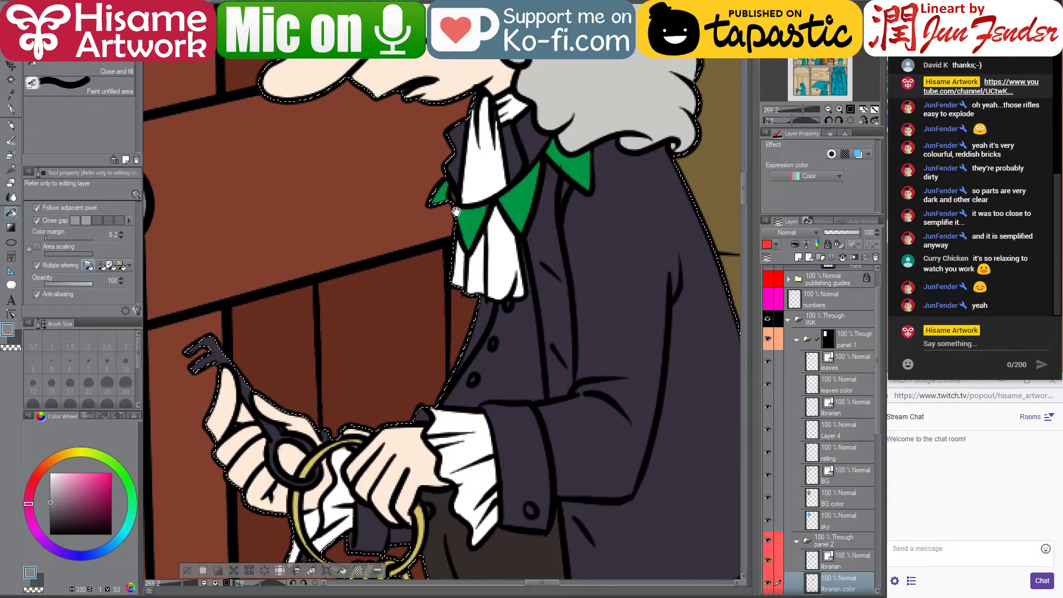
{"action": "left_click", "coordinate": [505, 374]}
{"action": "scroll", "coordinate": [503, 324], "scroll_direction": "left", "scroll_amount": 2}
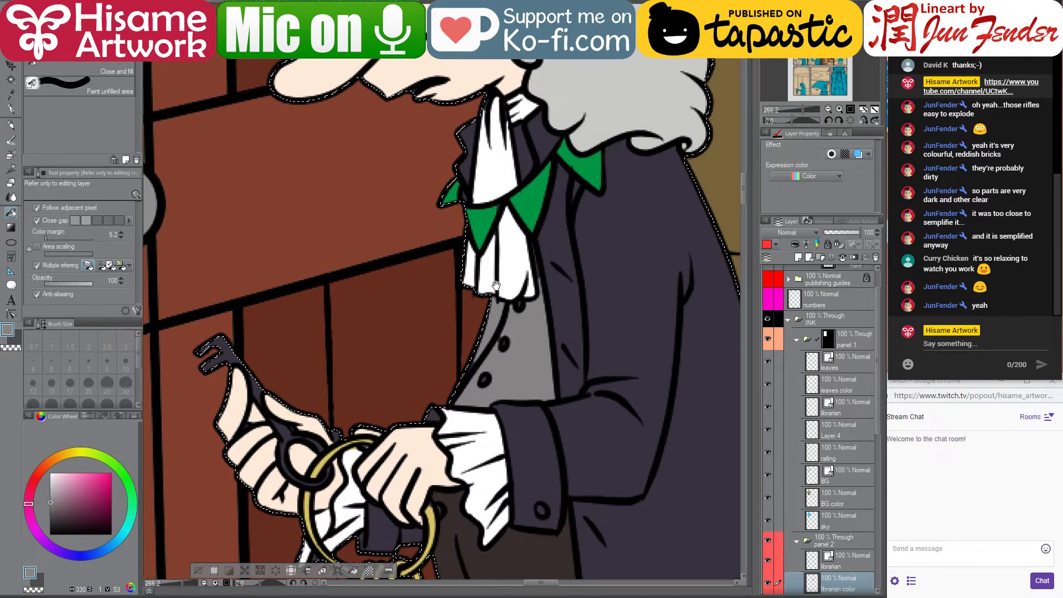
Sample the white of the cuff, darken it to a light grey with value 73 and fill the inner sides of the ruffled cuffs
{"action": "right_click", "coordinate": [495, 431]}
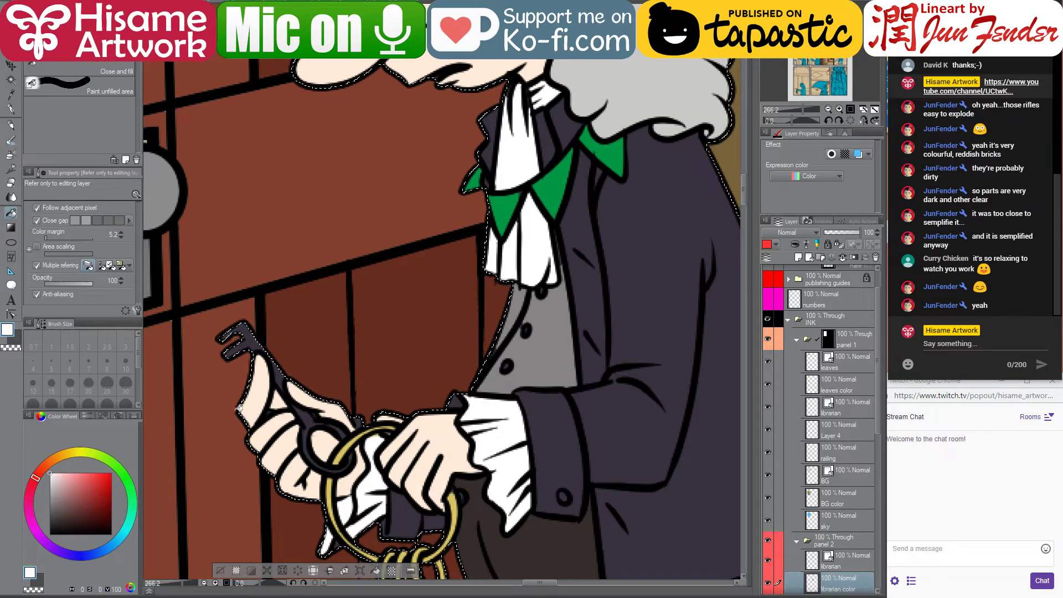
{"action": "left_click", "coordinate": [50, 480]}
{"action": "left_click", "coordinate": [455, 403]}
{"action": "left_click_drag", "start_coordinate": [525, 349], "coordinate": [552, 319]}
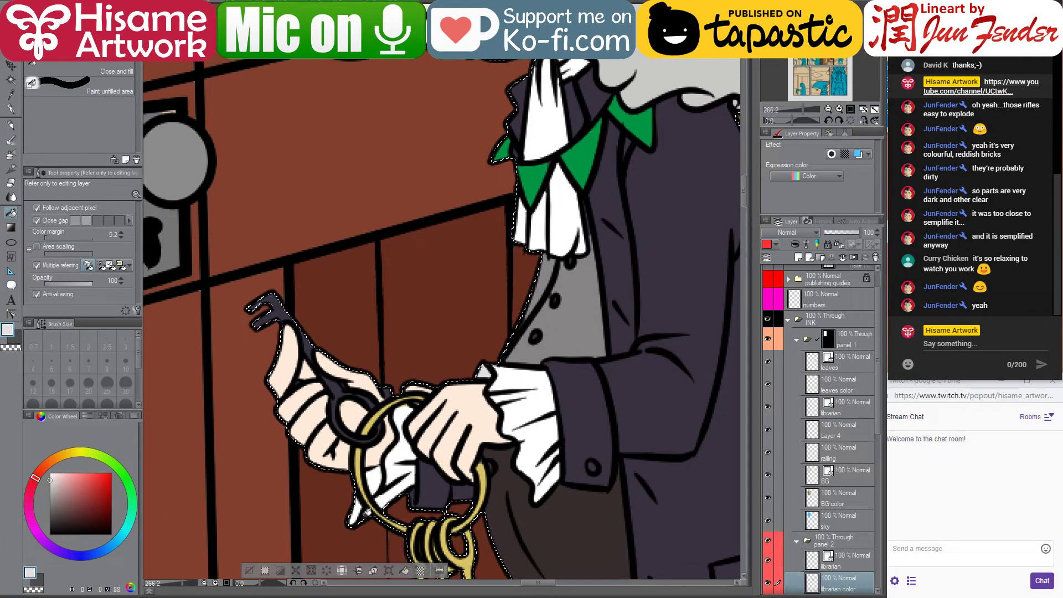
{"action": "key", "text": "x"}
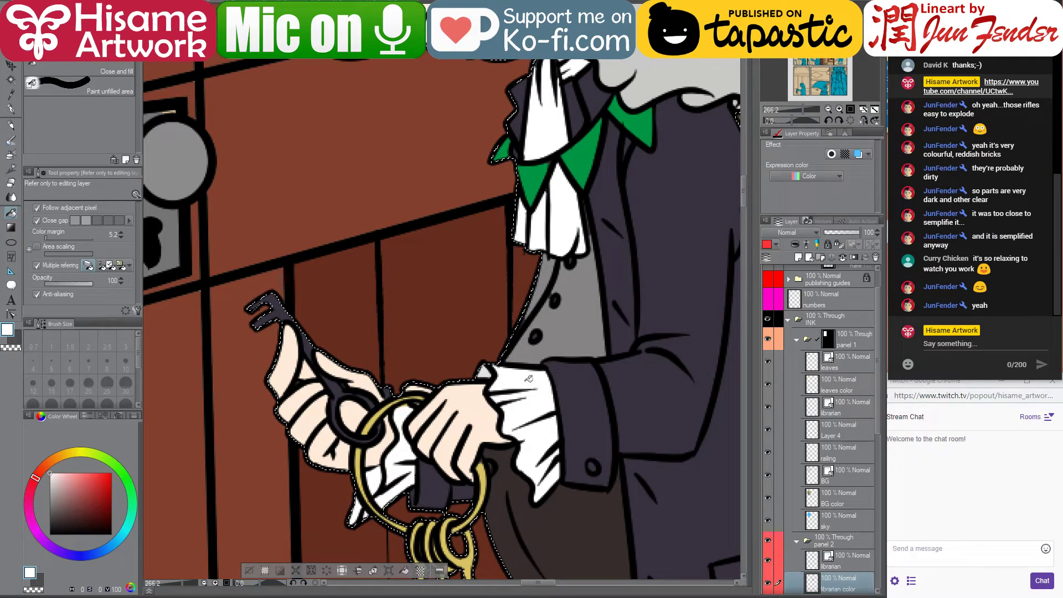
{"action": "key", "text": "x"}
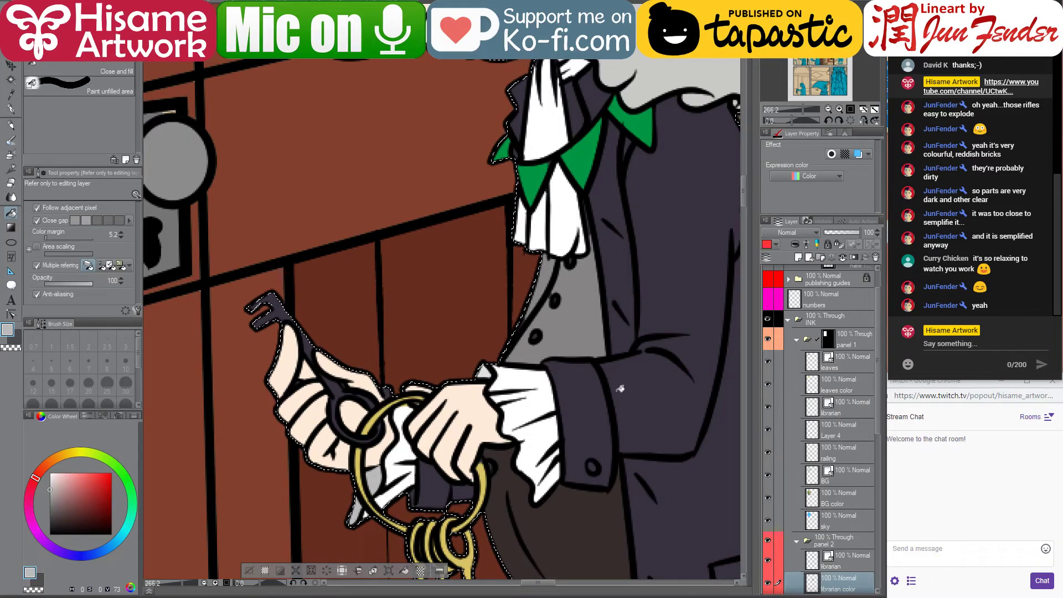
{"action": "left_click_drag", "start_coordinate": [633, 374], "coordinate": [609, 401]}
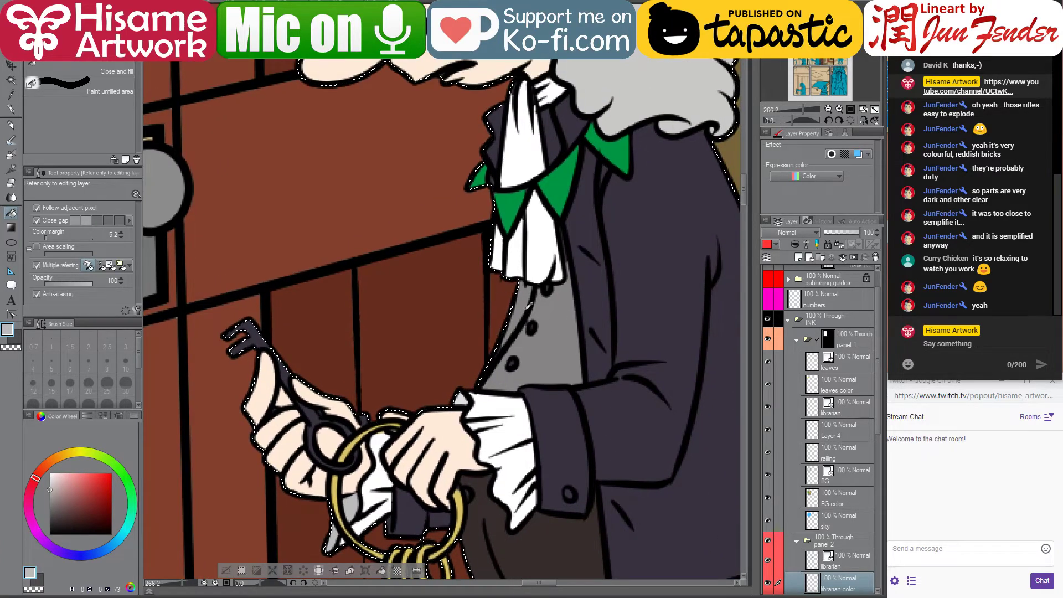
Sample the light grey of the waistcoat buttons from page 97
{"action": "left_click", "coordinate": [528, 305], "text": "alt"}
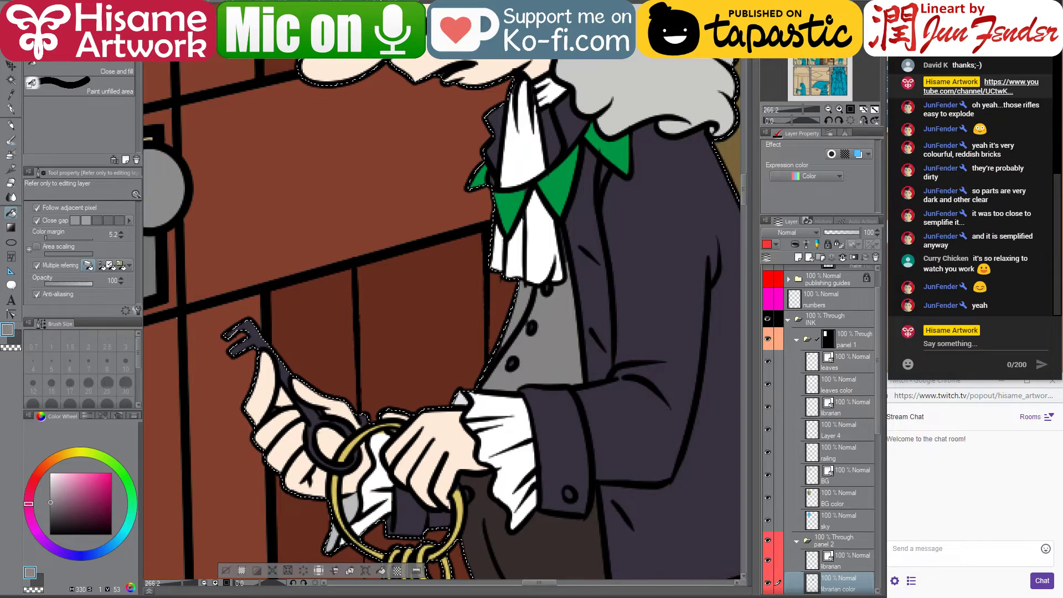
{"action": "left_click", "coordinate": [380, 2]}
{"action": "scroll", "coordinate": [548, 243], "scroll_direction": "up", "scroll_amount": 10}
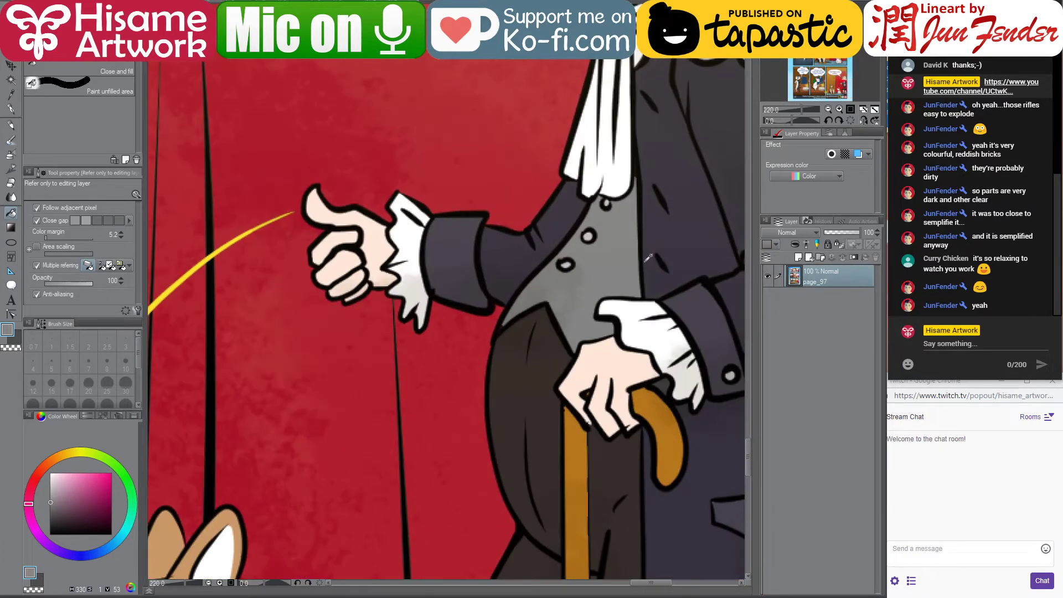
{"action": "left_click", "coordinate": [591, 233], "text": "alt"}
{"action": "key", "text": "ctrl+Tab"}
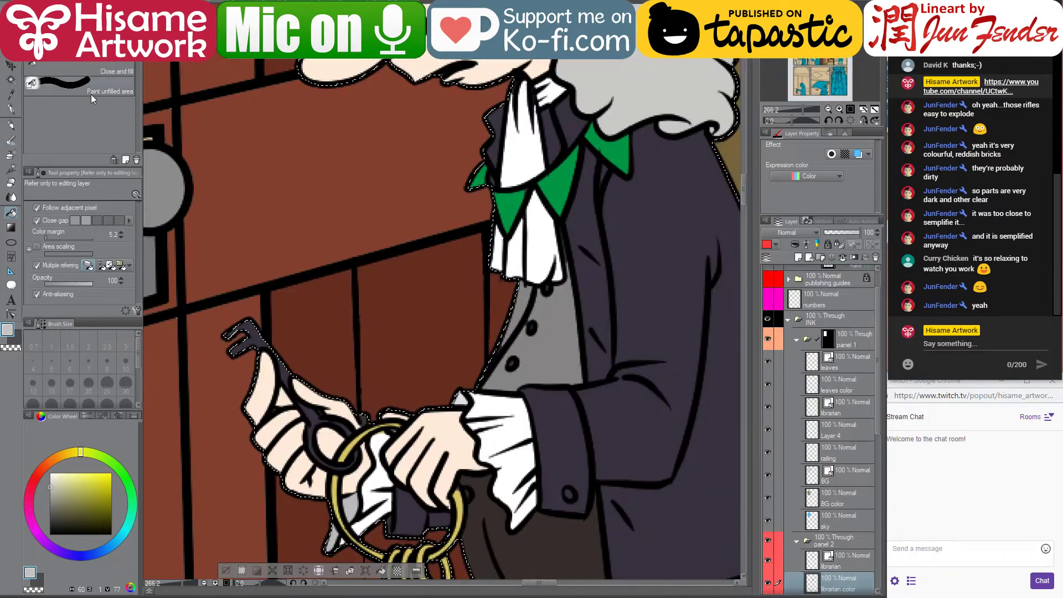
Touch up the front edge of the librarian's waistcoat with the size 7 G-pen in the waistcoat's own sampled grey
{"action": "scroll", "coordinate": [482, 353], "scroll_direction": "up", "scroll_amount": 2}
{"action": "scroll", "coordinate": [482, 353], "scroll_direction": "up", "scroll_amount": 1}
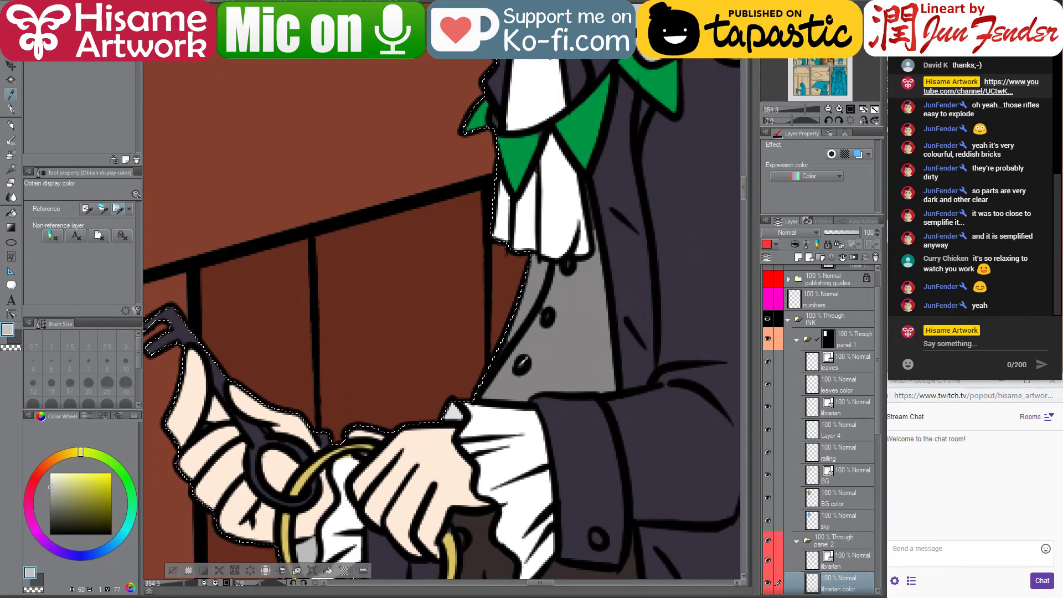
{"action": "left_click", "coordinate": [10, 108]}
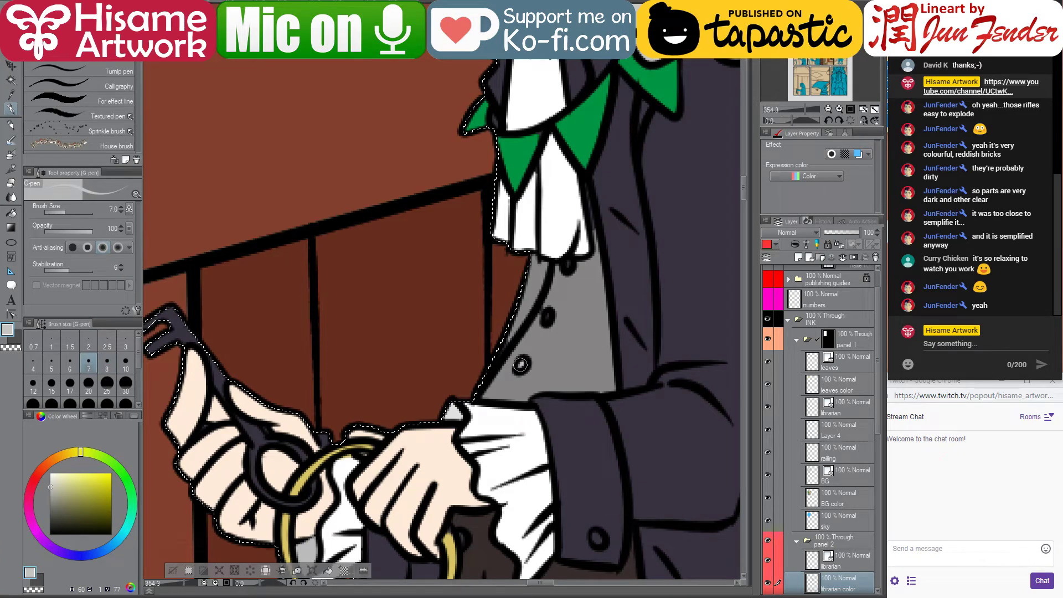
{"action": "left_click", "coordinate": [546, 288], "text": "alt"}
{"action": "scroll", "coordinate": [491, 381], "scroll_direction": "down", "scroll_amount": 2}
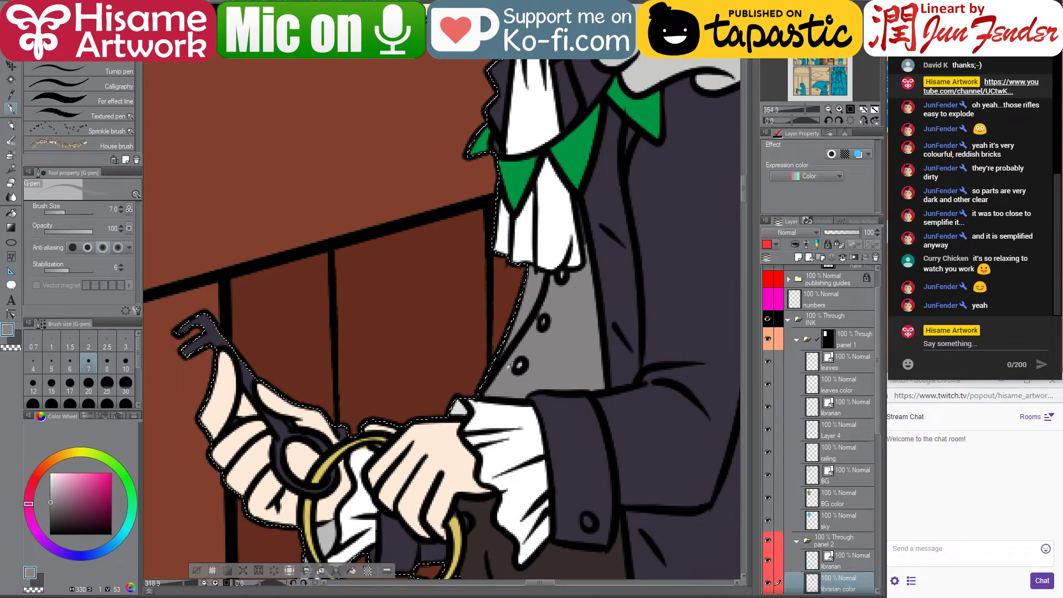
{"action": "scroll", "coordinate": [545, 431], "scroll_direction": "up", "scroll_amount": 2}
Sample the coat's button colour from page 97 and paint the librarian's cuff button and coat pocket button with it
{"action": "key", "text": "ctrl+Tab"}
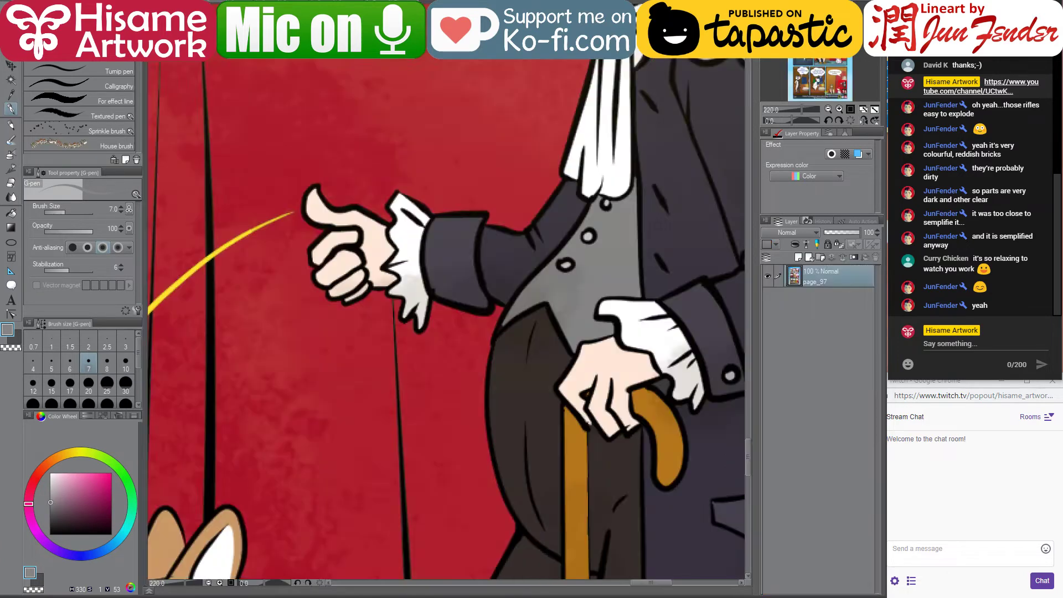
{"action": "left_click", "coordinate": [722, 360], "text": "alt"}
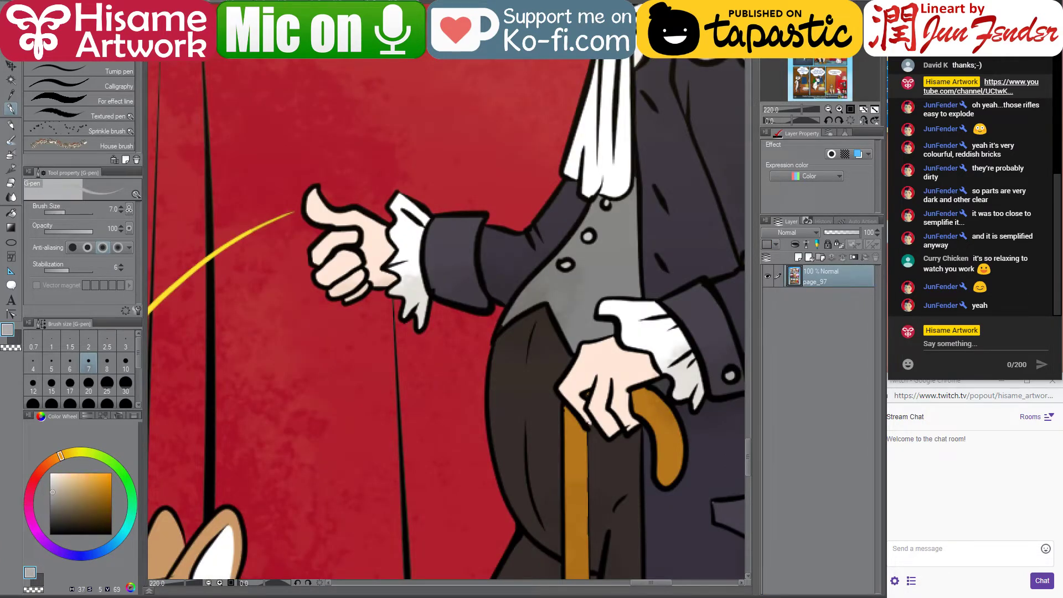
{"action": "key", "text": "ctrl+Tab"}
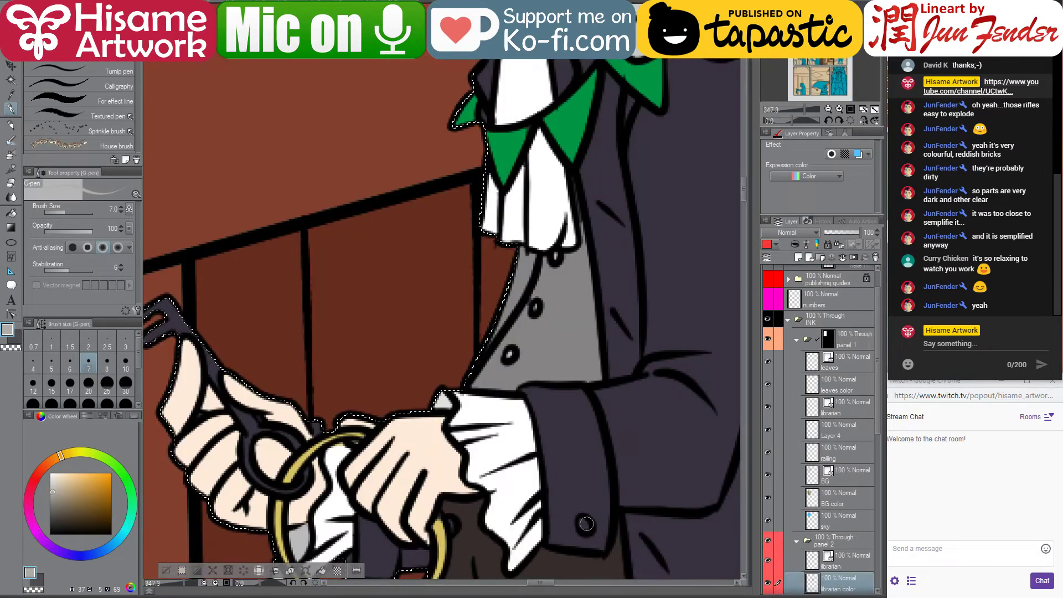
{"action": "left_click_drag", "start_coordinate": [589, 528], "coordinate": [589, 523]}
{"action": "scroll", "coordinate": [498, 443], "scroll_direction": "down", "scroll_amount": 2}
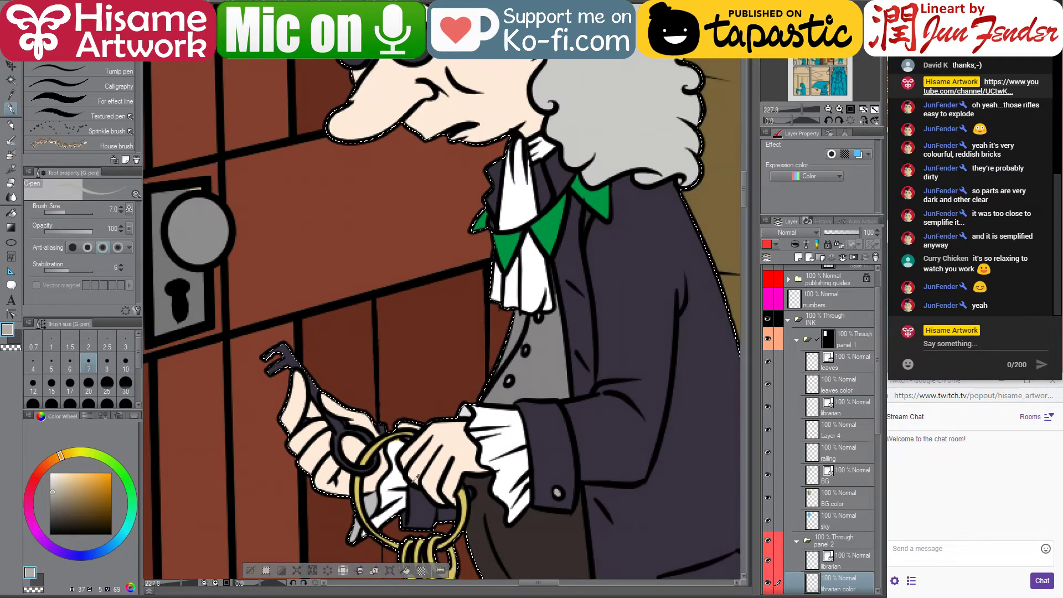
{"action": "scroll", "coordinate": [415, 489], "scroll_direction": "up", "scroll_amount": 1}
{"action": "scroll", "coordinate": [429, 474], "scroll_direction": "down", "scroll_amount": 2}
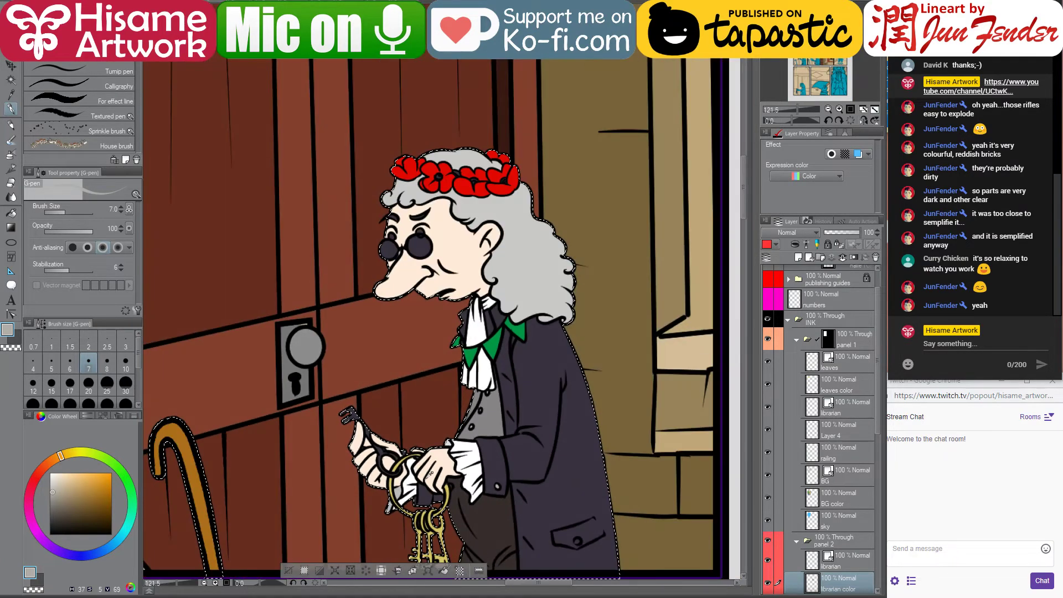
{"action": "scroll", "coordinate": [535, 338], "scroll_direction": "down", "scroll_amount": 1}
{"action": "scroll", "coordinate": [535, 339], "scroll_direction": "up", "scroll_amount": 3}
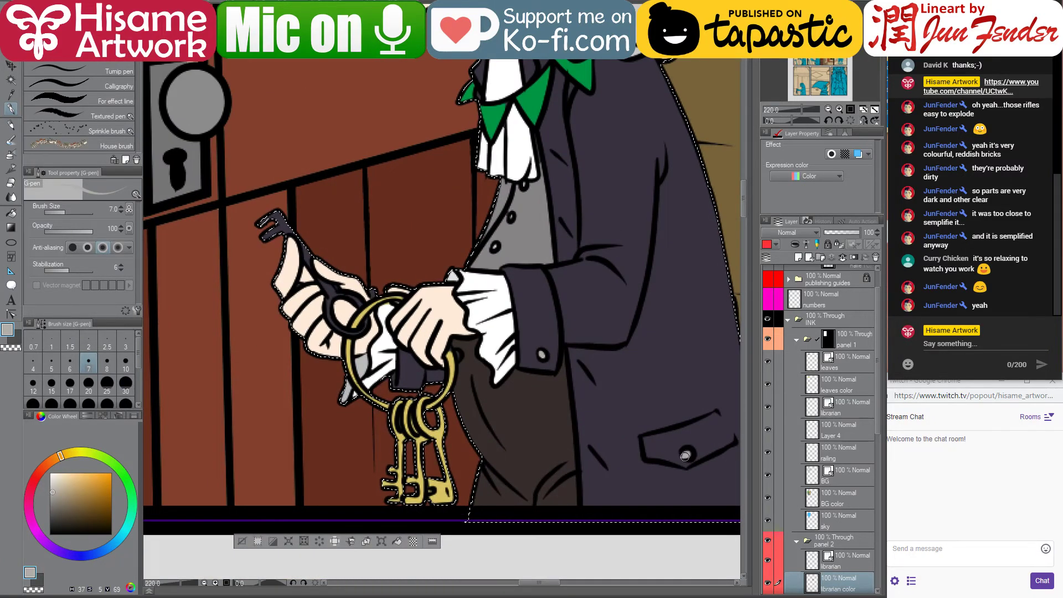
Sample the skin tone and touch up the small missed spot beside the hand gripping the key ring
{"action": "scroll", "coordinate": [227, 210], "scroll_direction": "up", "scroll_amount": 2}
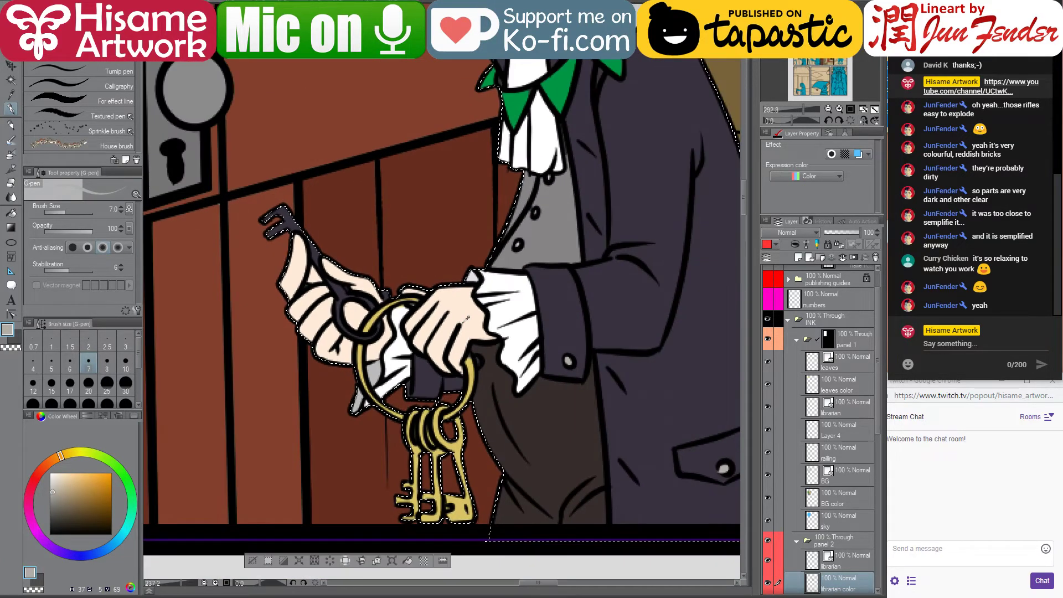
{"action": "scroll", "coordinate": [481, 370], "scroll_direction": "up", "scroll_amount": 2}
{"action": "left_click", "coordinate": [461, 348], "text": "alt"}
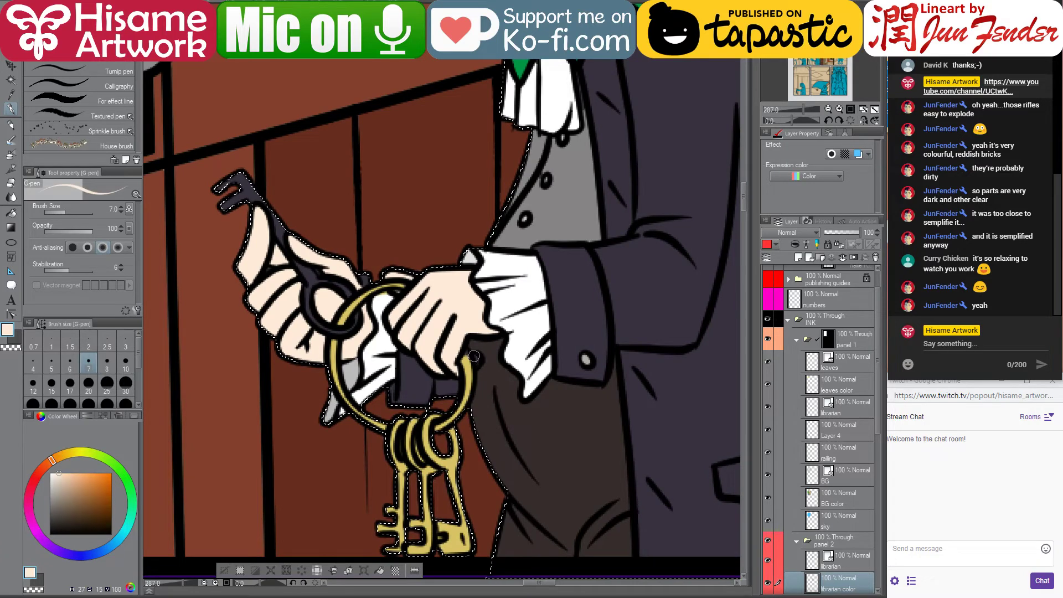
Sample gold from the key ring and paint the teeth, shaft and bow of the held key, using G-pen sizes 30, 10 and 7
{"action": "left_click", "coordinate": [470, 361], "text": "alt"}
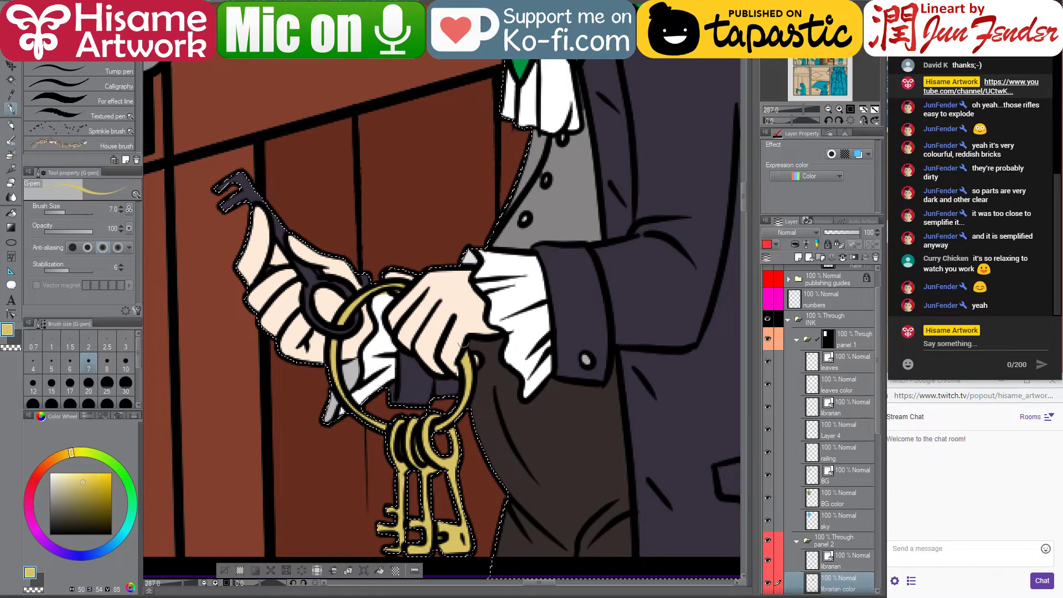
{"action": "scroll", "coordinate": [244, 166], "scroll_direction": "up", "scroll_amount": 1}
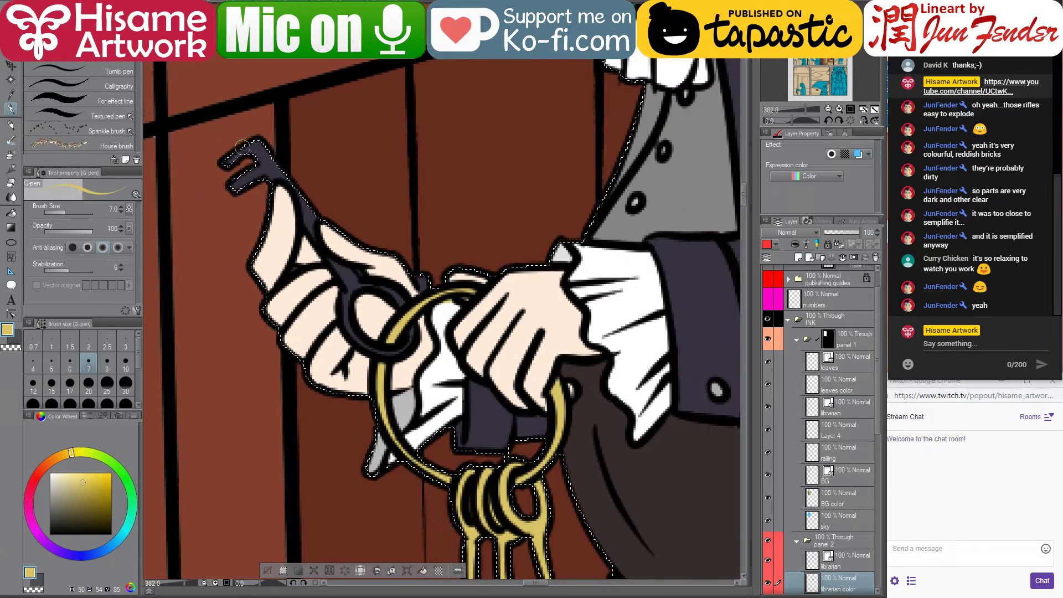
{"action": "key", "text": "bracketright"}
{"action": "key", "text": "bracketright"}
{"action": "key", "text": "bracketright"}
{"action": "key", "text": "bracketright"}
{"action": "key", "text": "bracketright"}
{"action": "key", "text": "bracketright"}
{"action": "key", "text": "bracketright"}
{"action": "key", "text": "bracketright"}
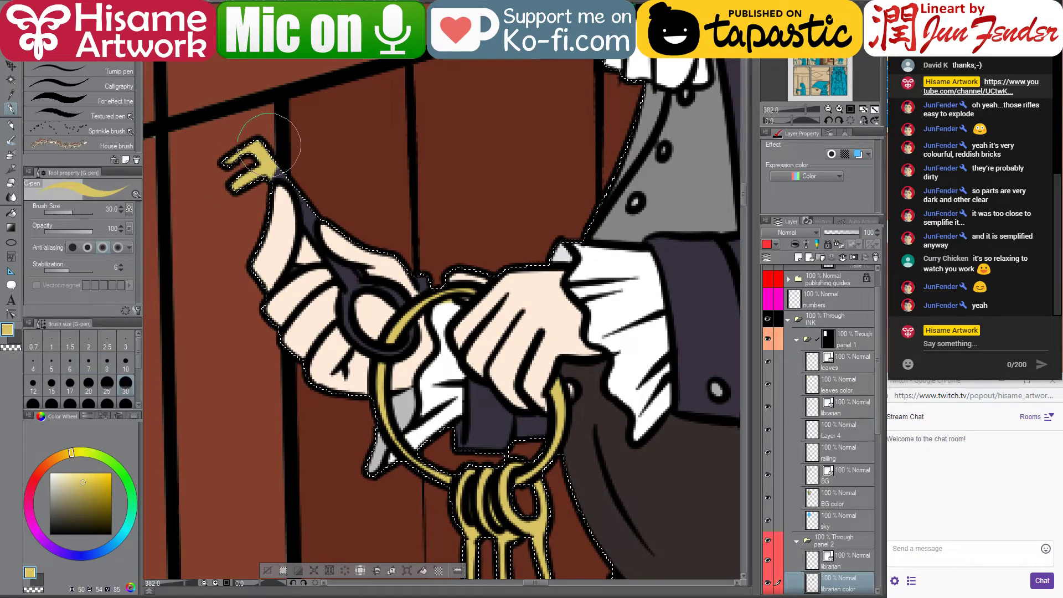
{"action": "key", "text": "bracketleft"}
{"action": "key", "text": "bracketleft"}
{"action": "key", "text": "bracketleft"}
{"action": "key", "text": "bracketleft"}
{"action": "key", "text": "bracketleft"}
{"action": "key", "text": "bracketleft"}
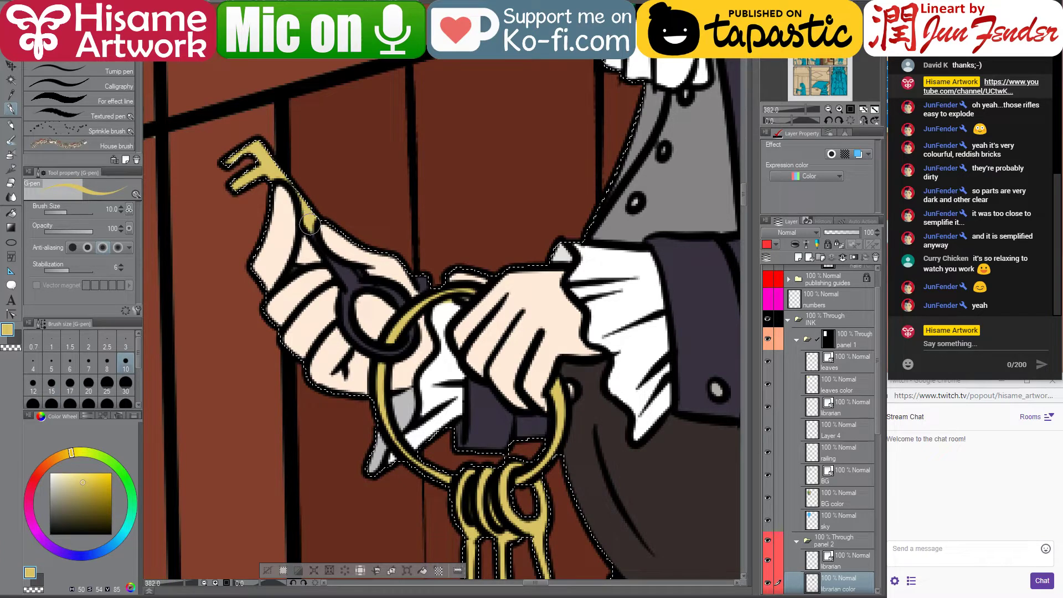
{"action": "key", "text": "bracketleft"}
{"action": "key", "text": "bracketleft"}
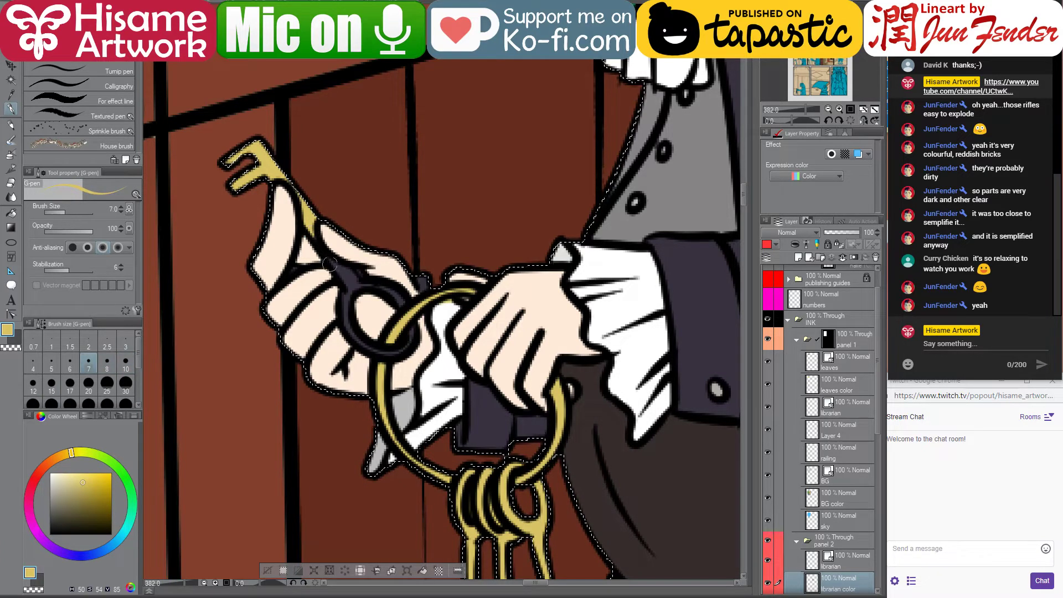
{"action": "mouse_move", "coordinate": [329, 264]}
{"action": "left_mouse_down"}
{"action": "mouse_move", "coordinate": [352, 286]}
{"action": "mouse_move", "coordinate": [396, 298]}
{"action": "mouse_move", "coordinate": [412, 327]}
{"action": "mouse_move", "coordinate": [397, 355]}
{"action": "mouse_move", "coordinate": [359, 337]}
{"action": "mouse_move", "coordinate": [347, 291]}
{"action": "left_mouse_up"}
Sample white from the cuff ruffle and paint the small missed cuff spot beside the hand holding the key
{"action": "left_click", "coordinate": [447, 310], "text": "alt"}
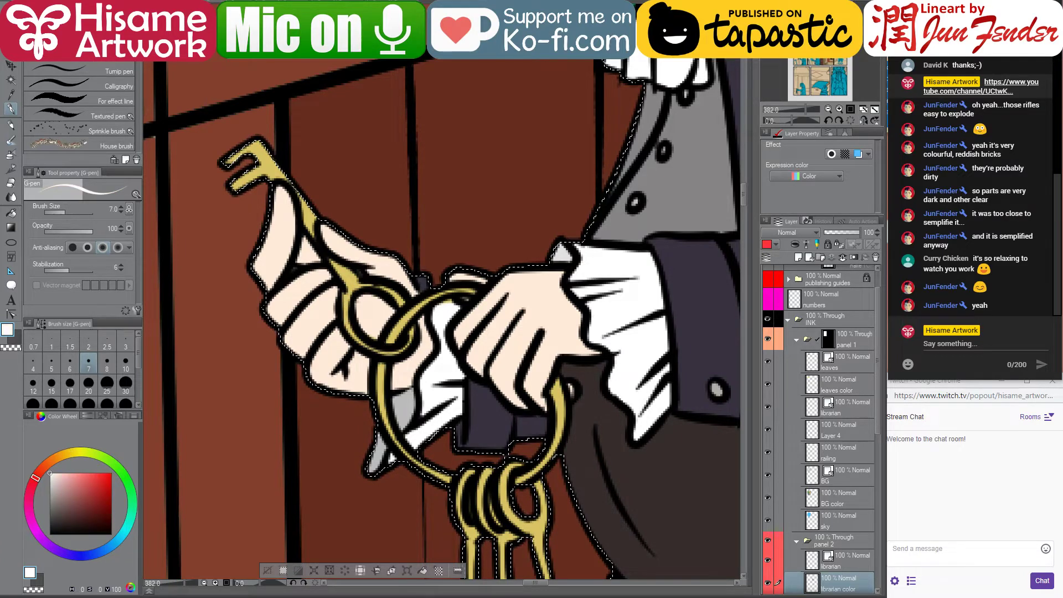
{"action": "left_click", "coordinate": [422, 282]}
{"action": "scroll", "coordinate": [449, 304], "scroll_direction": "down", "scroll_amount": 6}
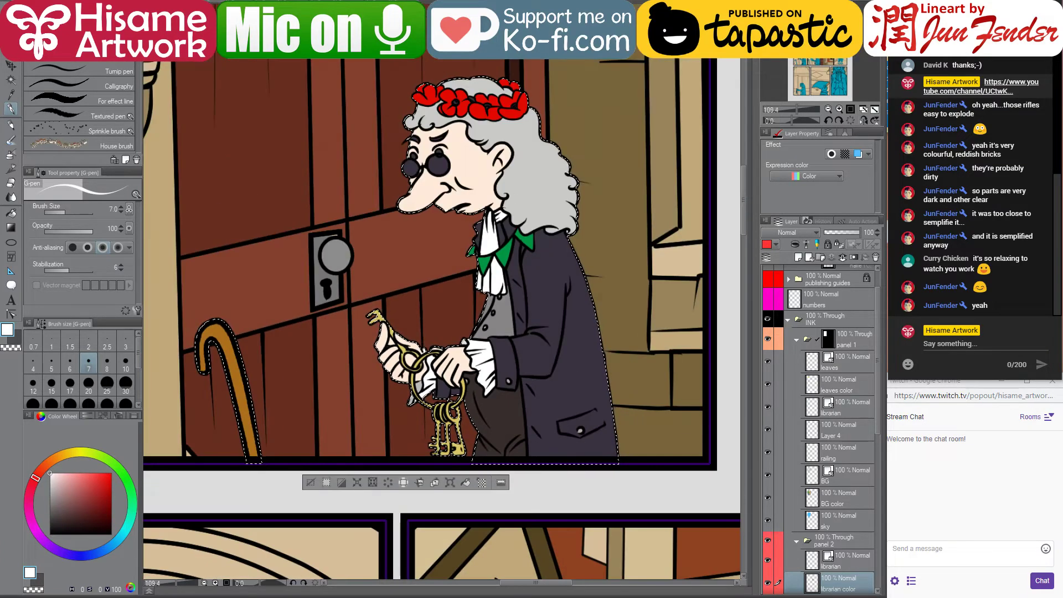
{"action": "left_click_drag", "start_coordinate": [516, 191], "coordinate": [519, 248]}
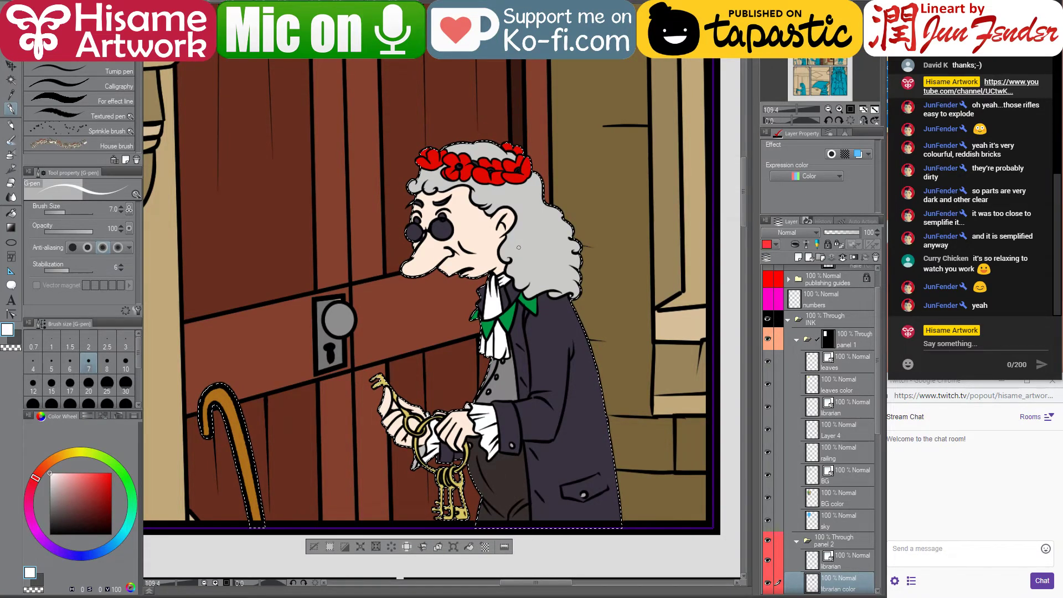
Sample the hair grey, darken it to value 30 and paint both of the librarian's eyebrows with the size 7 G-pen
{"action": "scroll", "coordinate": [439, 210], "scroll_direction": "up", "scroll_amount": 1}
{"action": "scroll", "coordinate": [393, 244], "scroll_direction": "up", "scroll_amount": 3}
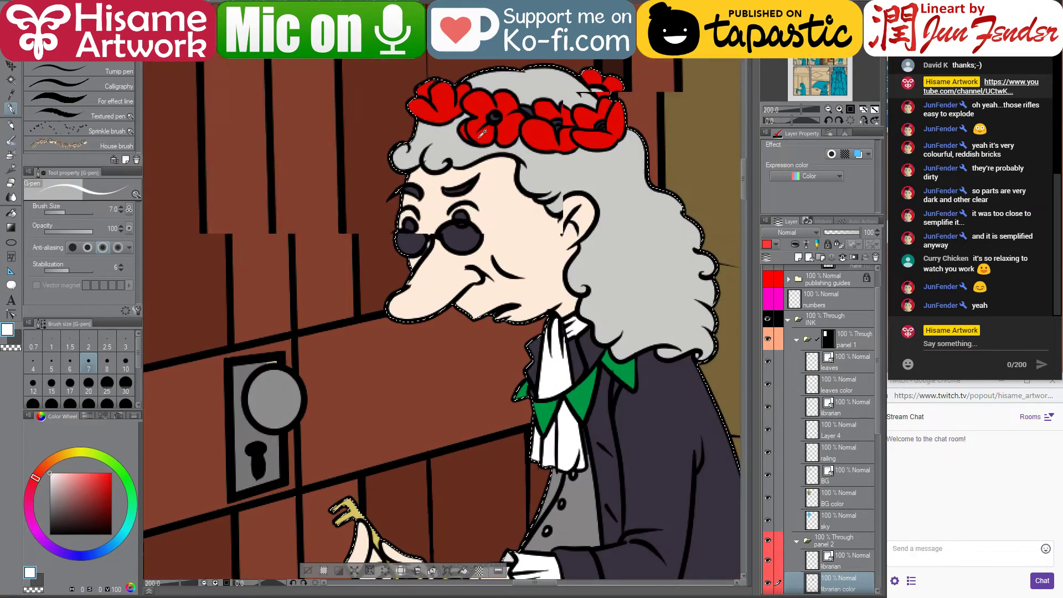
{"action": "left_click", "coordinate": [439, 140], "text": "alt"}
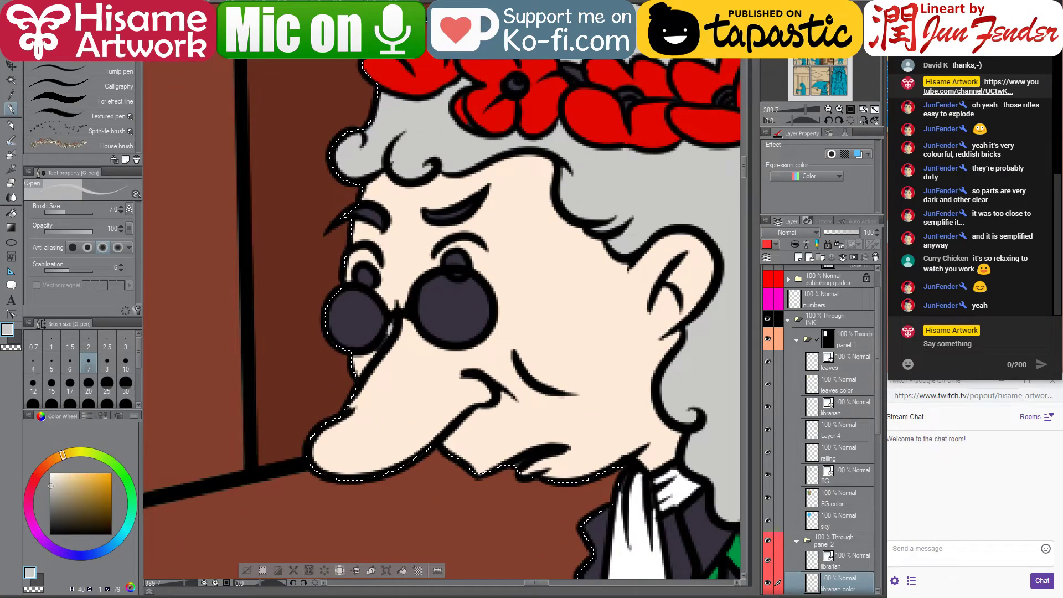
{"action": "left_click_drag", "start_coordinate": [54, 502], "coordinate": [50, 516]}
{"action": "key", "text": "bracketright"}
{"action": "key", "text": "bracketright"}
{"action": "key", "text": "bracketleft"}
{"action": "key", "text": "bracketleft"}
{"action": "left_click_drag", "start_coordinate": [427, 217], "coordinate": [461, 214]}
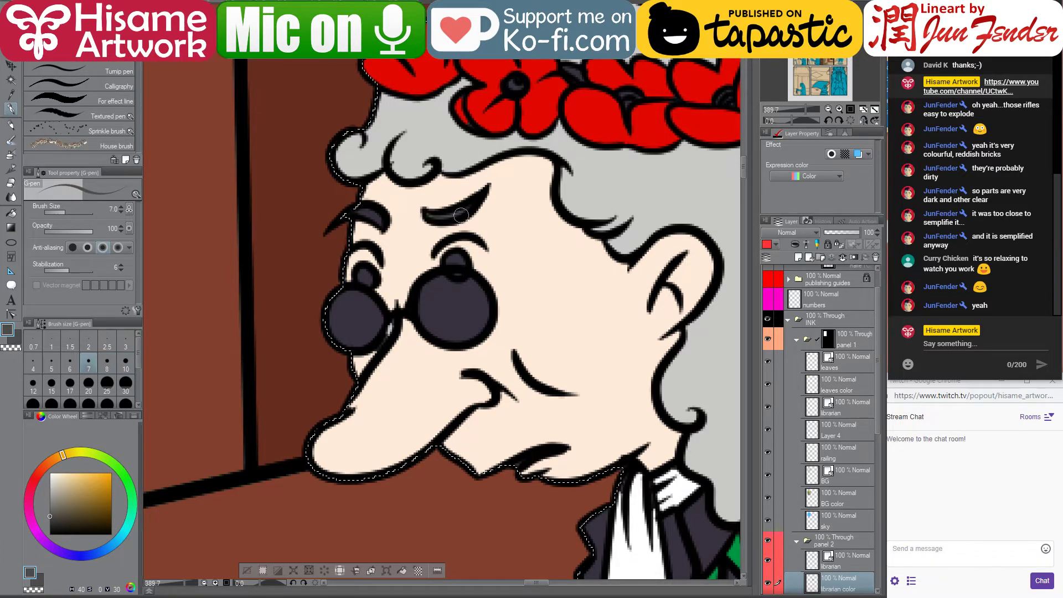
{"action": "left_click_drag", "start_coordinate": [382, 224], "coordinate": [370, 211]}
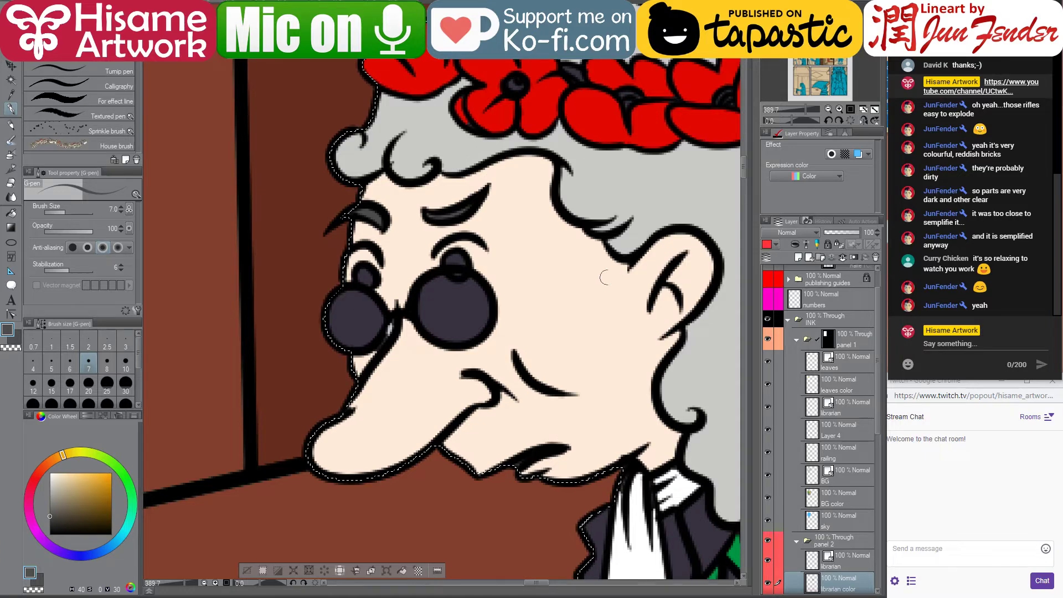
{"action": "mouse_move", "coordinate": [627, 323]}
{"action": "left_mouse_down"}
{"action": "mouse_move", "coordinate": [601, 313]}
{"action": "mouse_move", "coordinate": [559, 327]}
{"action": "left_mouse_up"}
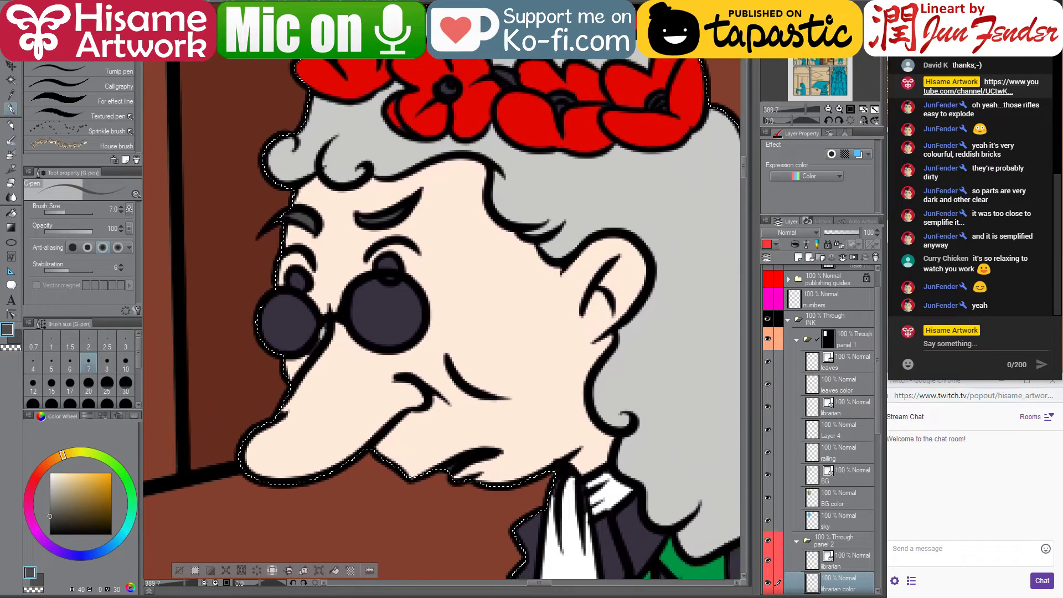
Sample the poppy red, shift it to dark crimson (hue 345, value 51), paint the librarian's open mouth and clear the selection
{"action": "left_click", "coordinate": [505, 99], "text": "alt"}
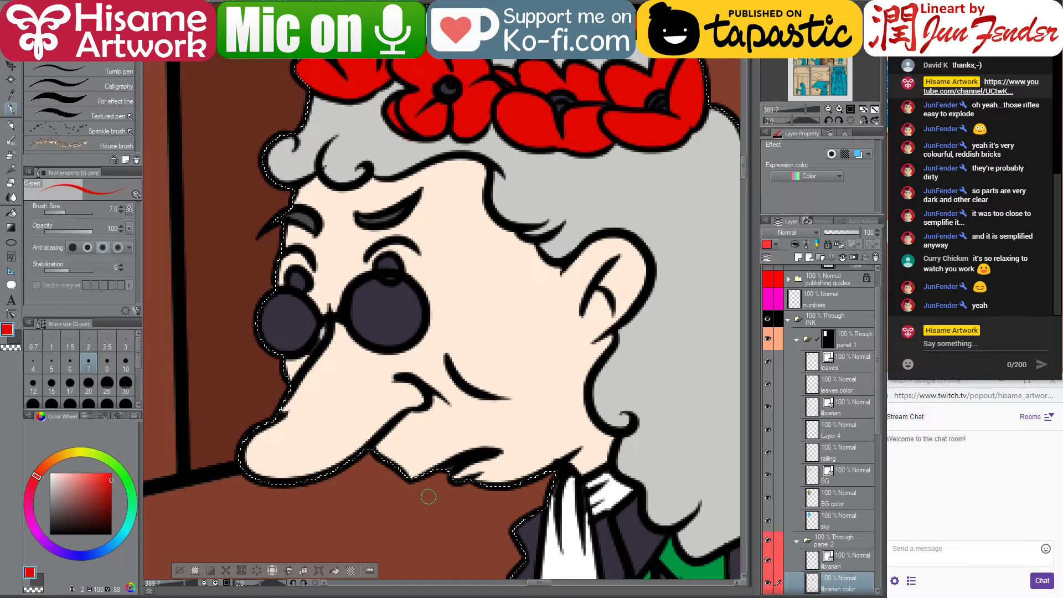
{"action": "left_click", "coordinate": [110, 500]}
{"action": "left_click", "coordinate": [29, 491]}
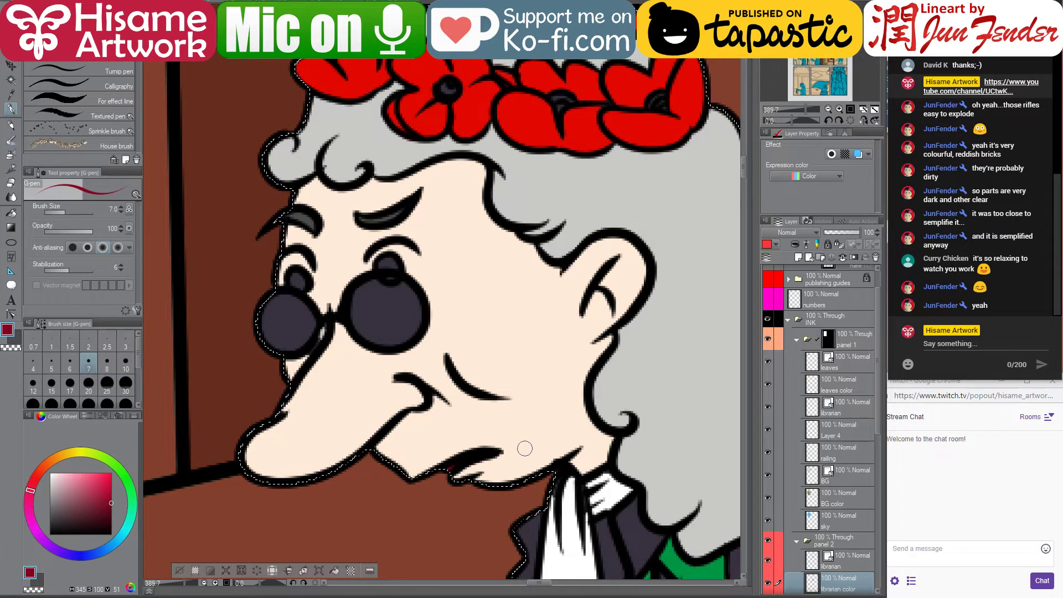
{"action": "left_click_drag", "start_coordinate": [423, 409], "coordinate": [525, 453]}
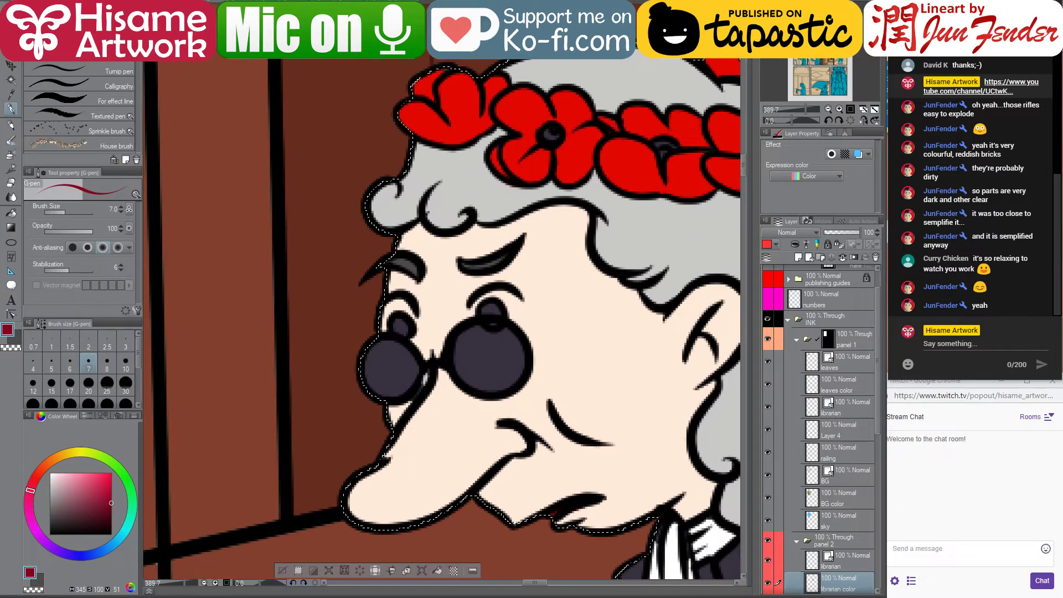
{"action": "key", "text": "ctrl+d"}
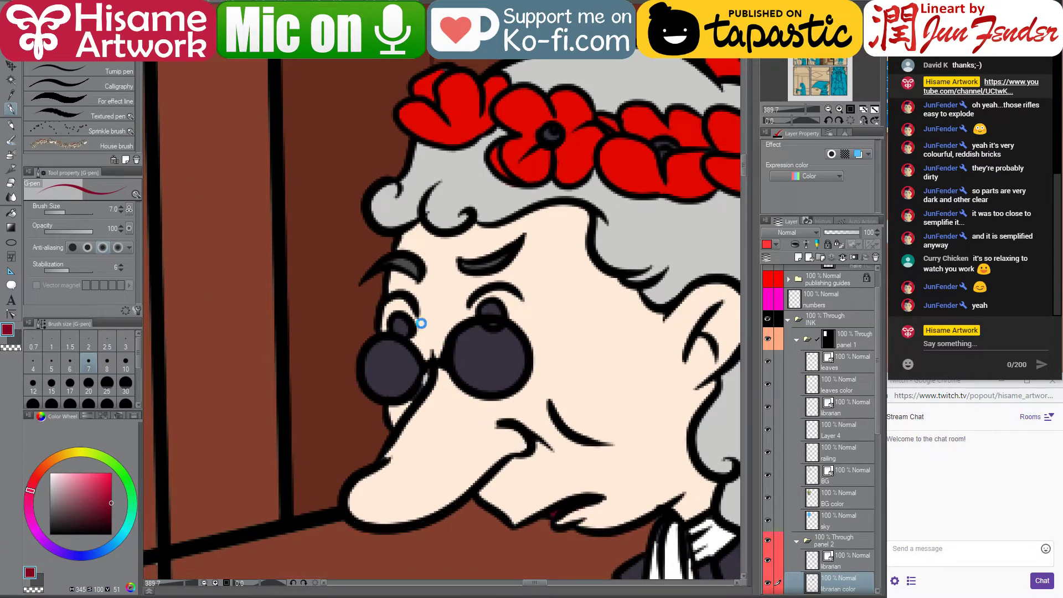
Sample the light blue of the glasses on finished page 97 and paint both of the librarian's lenses with the size 17 G-pen
{"action": "key", "text": "ctrl+Tab"}
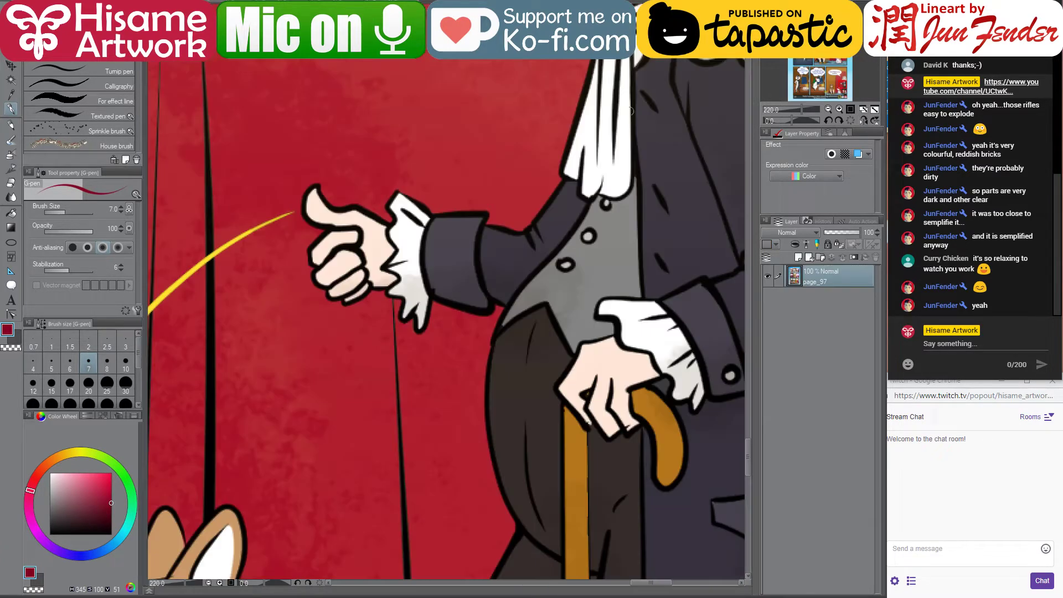
{"action": "left_click_drag", "start_coordinate": [631, 112], "coordinate": [547, 549]}
{"action": "left_click", "coordinate": [440, 289], "text": "alt"}
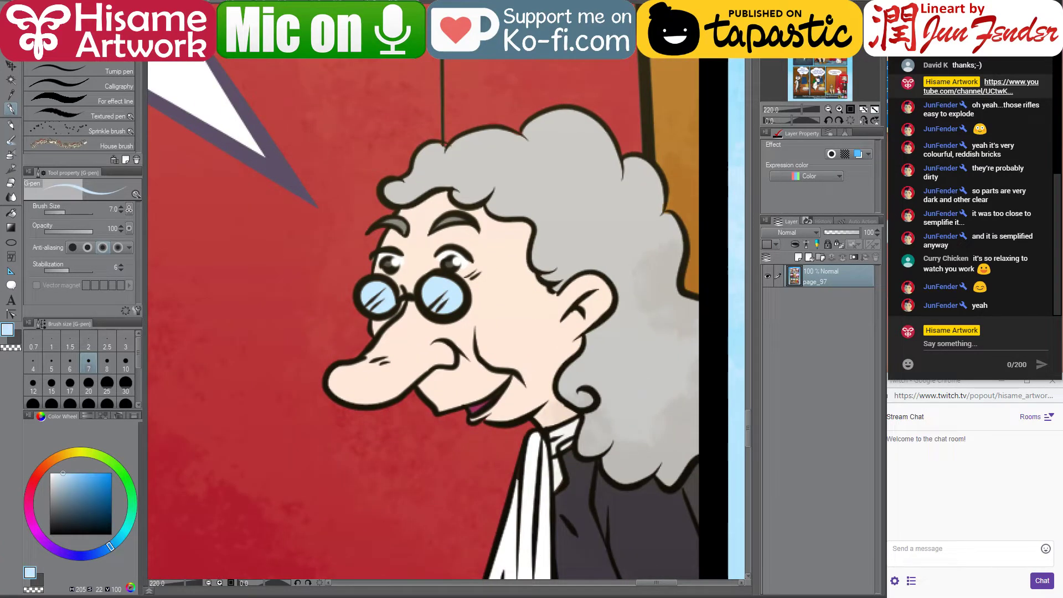
{"action": "key", "text": "ctrl+Tab"}
{"action": "scroll", "coordinate": [439, 341], "scroll_direction": "up", "scroll_amount": 2}
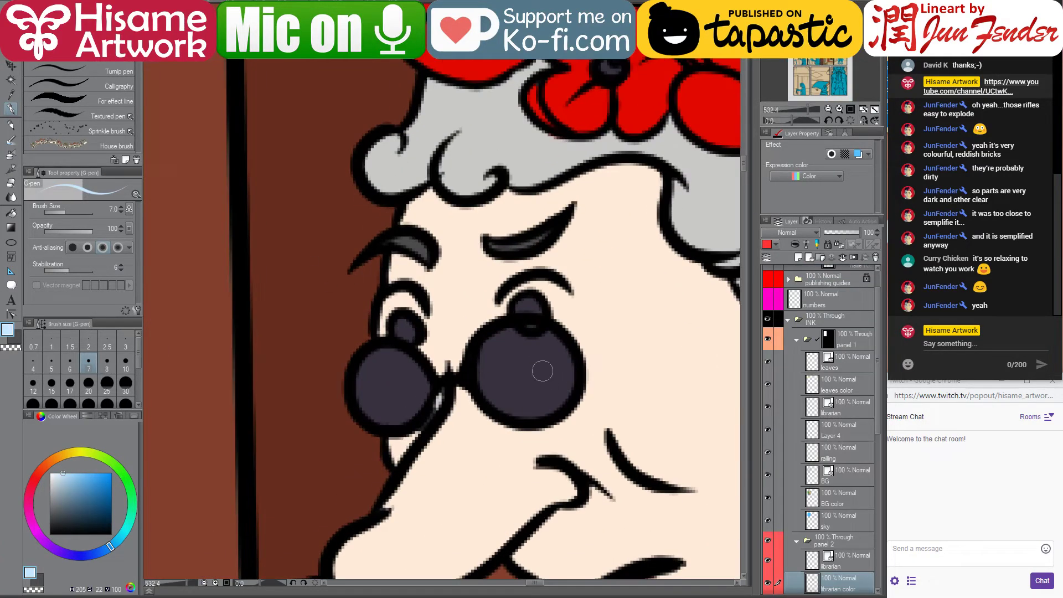
{"action": "key", "text": "bracketright"}
{"action": "key", "text": "bracketright"}
{"action": "key", "text": "bracketright"}
{"action": "key", "text": "bracketright"}
{"action": "key", "text": "bracketright"}
{"action": "mouse_move", "coordinate": [540, 357]}
{"action": "left_mouse_down"}
{"action": "mouse_move", "coordinate": [495, 360]}
{"action": "mouse_move", "coordinate": [494, 386]}
{"action": "mouse_move", "coordinate": [533, 399]}
{"action": "mouse_move", "coordinate": [551, 369]}
{"action": "mouse_move", "coordinate": [515, 359]}
{"action": "left_mouse_up"}
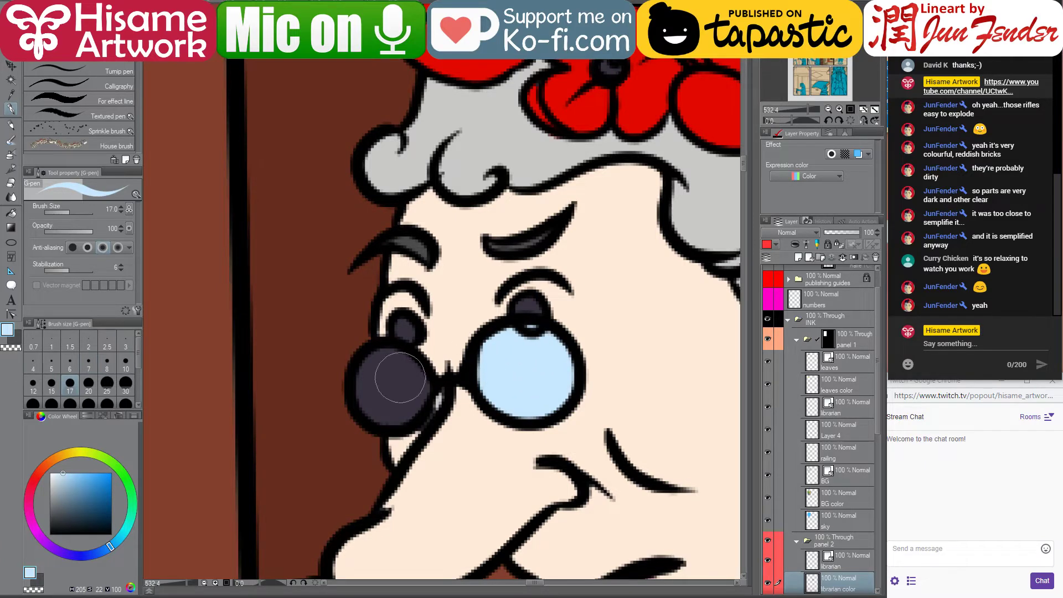
{"action": "mouse_move", "coordinate": [400, 377]}
{"action": "left_mouse_down"}
{"action": "mouse_move", "coordinate": [374, 396]}
{"action": "mouse_move", "coordinate": [390, 404]}
{"action": "mouse_move", "coordinate": [407, 390]}
{"action": "mouse_move", "coordinate": [382, 354]}
{"action": "left_mouse_up"}
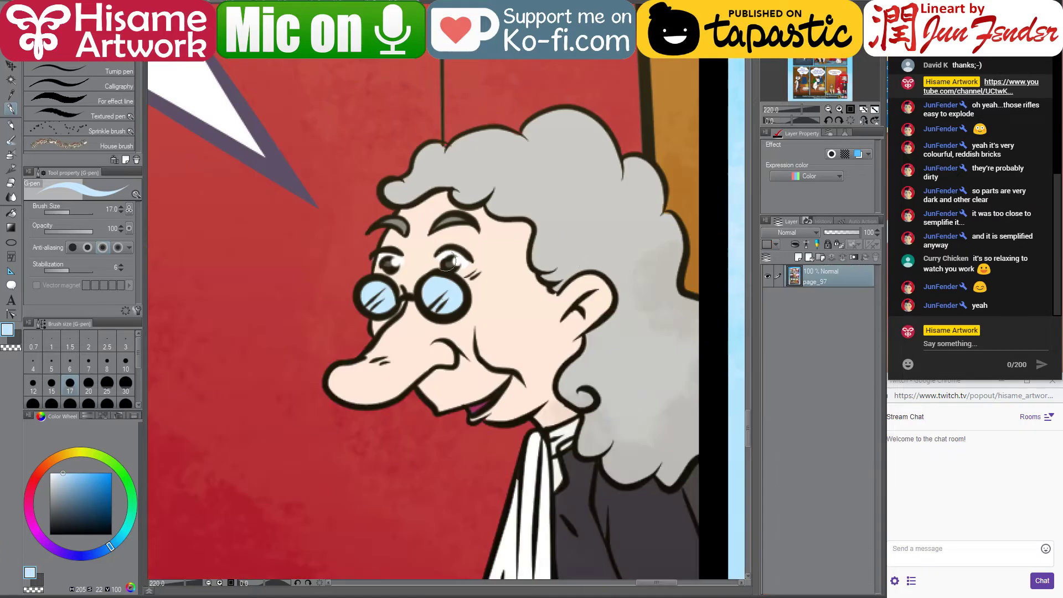
Sample the dark brown of the eyes on page 97 and paint both of the librarian's irises with the size 8 G-pen
{"action": "scroll", "coordinate": [394, 224], "scroll_direction": "up", "scroll_amount": 3}
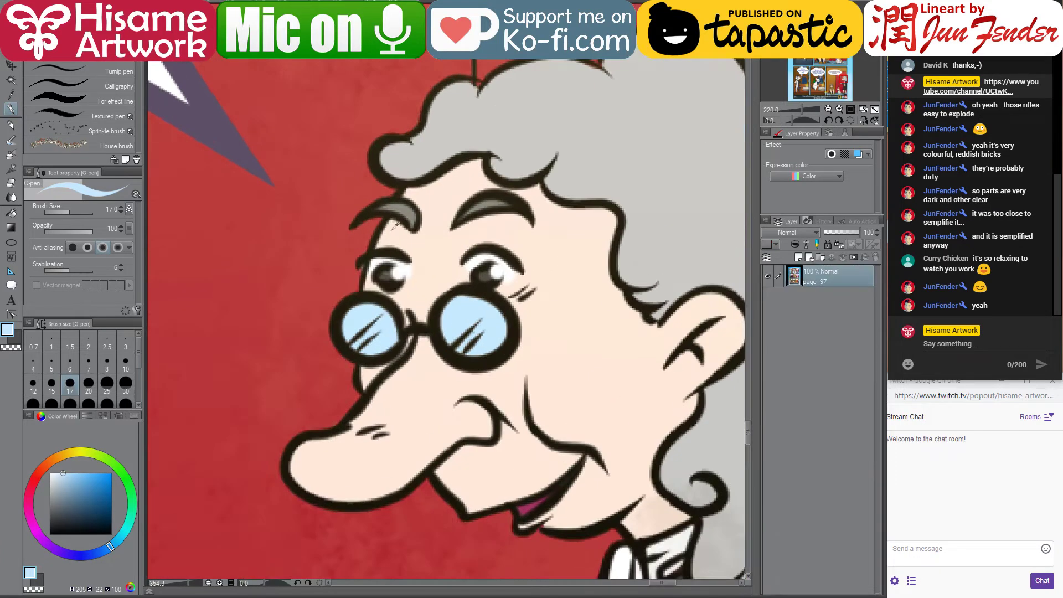
{"action": "left_click", "coordinate": [469, 256], "text": "alt"}
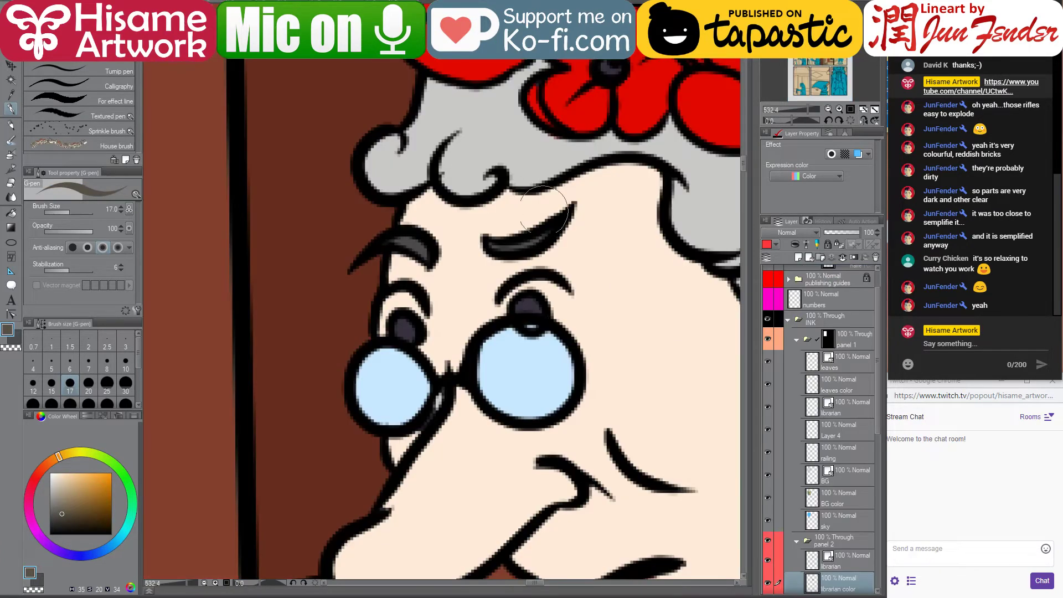
{"action": "key", "text": "bracketleft"}
{"action": "key", "text": "bracketleft"}
{"action": "key", "text": "bracketleft"}
{"action": "key", "text": "bracketleft"}
{"action": "left_click_drag", "start_coordinate": [521, 309], "coordinate": [528, 306]}
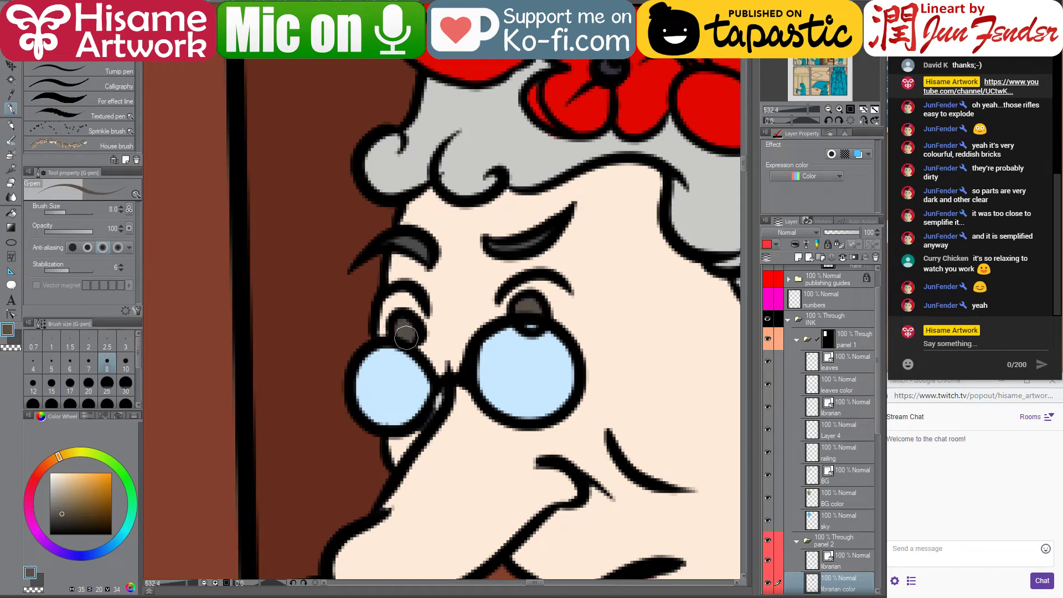
{"action": "scroll", "coordinate": [406, 326], "scroll_direction": "down", "scroll_amount": 2}
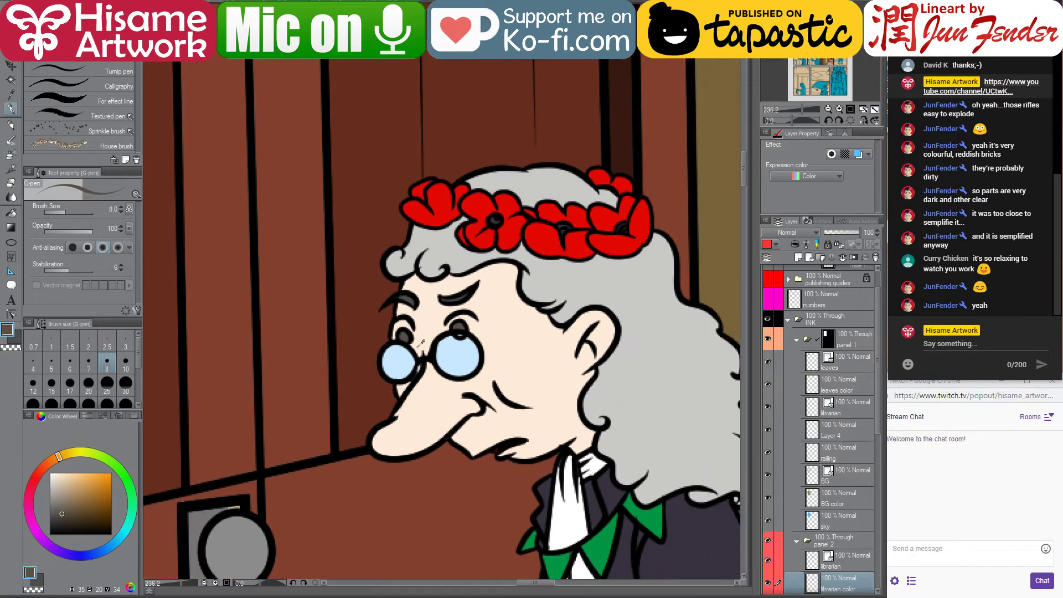
Switch to white and paint the whites of both of the librarian's eyes with the size 6 G-pen
{"action": "scroll", "coordinate": [421, 342], "scroll_direction": "up", "scroll_amount": 2}
{"action": "key", "text": "x"}
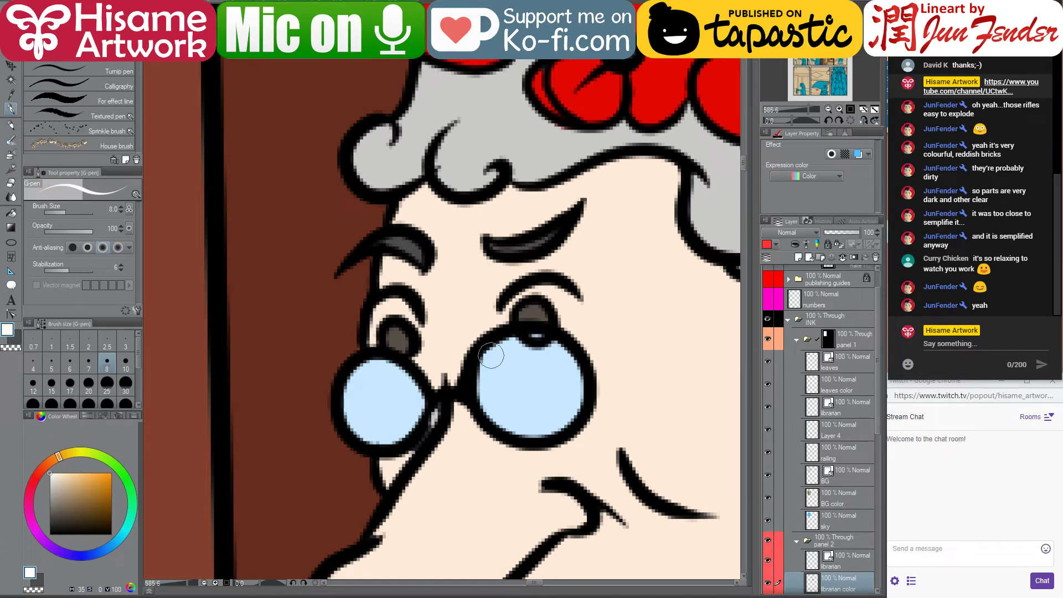
{"action": "left_click", "coordinate": [218, 4]}
{"action": "left_click", "coordinate": [179, 3]}
{"action": "key", "text": "bracketleft"}
{"action": "key", "text": "bracketleft"}
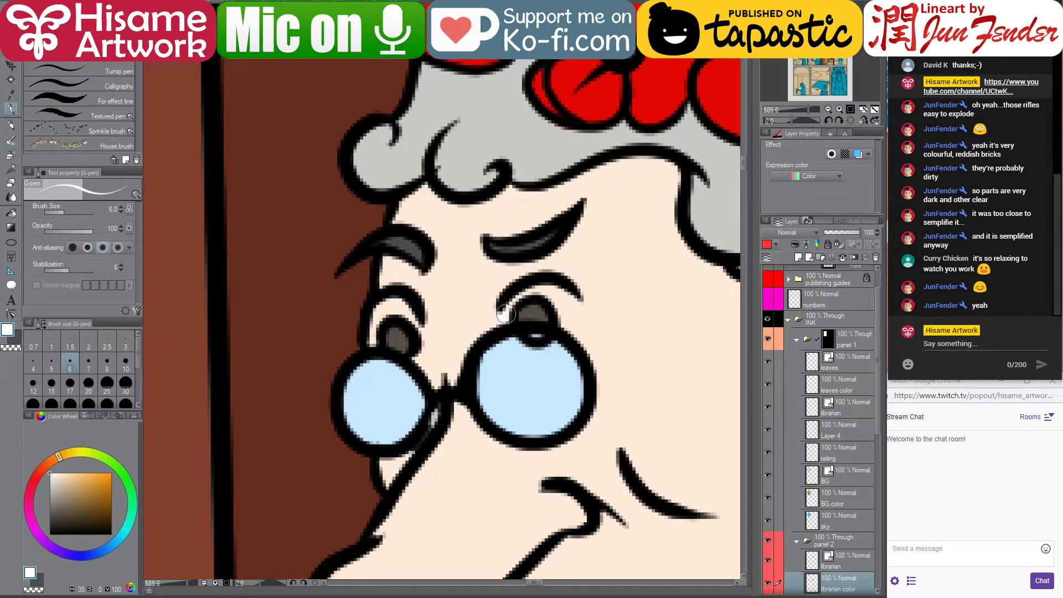
{"action": "mouse_move", "coordinate": [501, 320]}
{"action": "left_mouse_down"}
{"action": "mouse_move", "coordinate": [513, 297]}
{"action": "mouse_move", "coordinate": [547, 289]}
{"action": "mouse_move", "coordinate": [561, 325]}
{"action": "mouse_move", "coordinate": [565, 292]}
{"action": "left_mouse_up"}
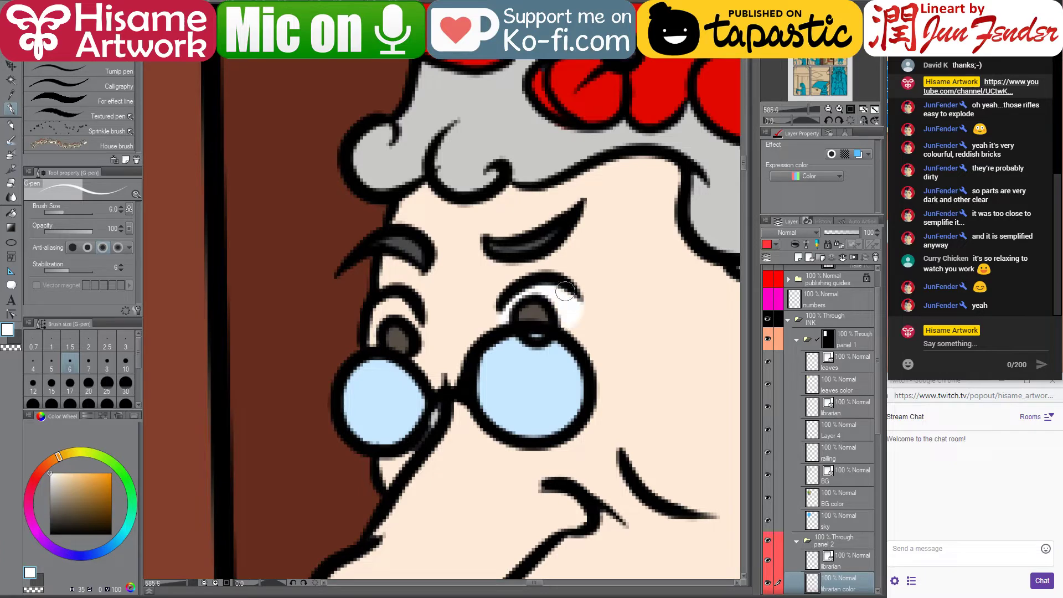
{"action": "mouse_move", "coordinate": [369, 338]}
{"action": "left_mouse_down"}
{"action": "mouse_move", "coordinate": [383, 306]}
{"action": "mouse_move", "coordinate": [400, 305]}
{"action": "mouse_move", "coordinate": [419, 326]}
{"action": "mouse_move", "coordinate": [385, 317]}
{"action": "left_mouse_up"}
Sample the hair grey, darken it to value 68 and repaint both of the librarian's eyebrows with the size 6 G-pen
{"action": "scroll", "coordinate": [350, 317], "scroll_direction": "down", "scroll_amount": 6}
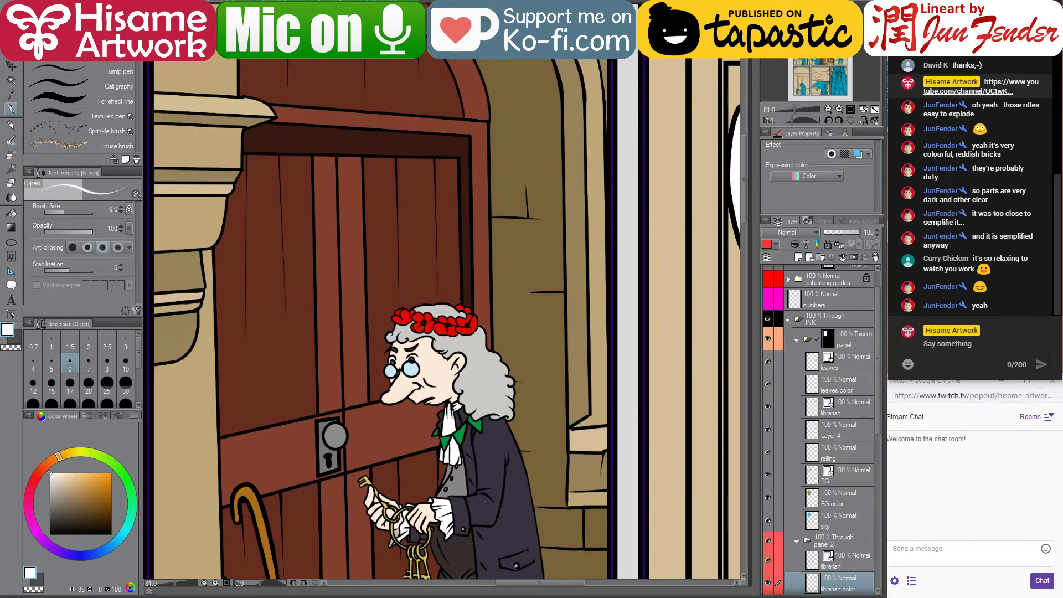
{"action": "left_click_drag", "start_coordinate": [519, 500], "coordinate": [535, 382]}
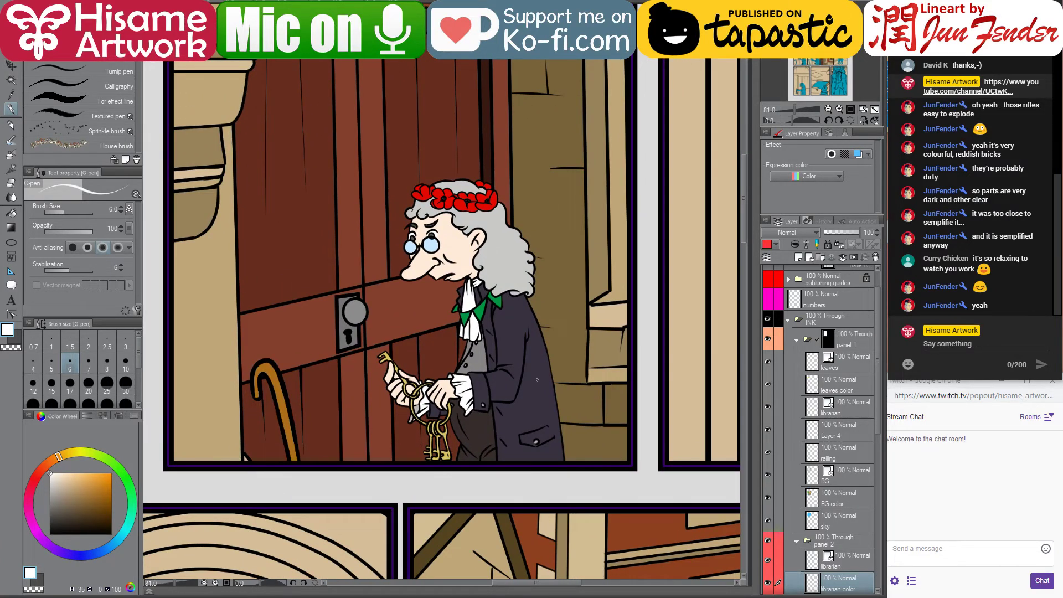
{"action": "scroll", "coordinate": [269, 436], "scroll_direction": "up", "scroll_amount": 1}
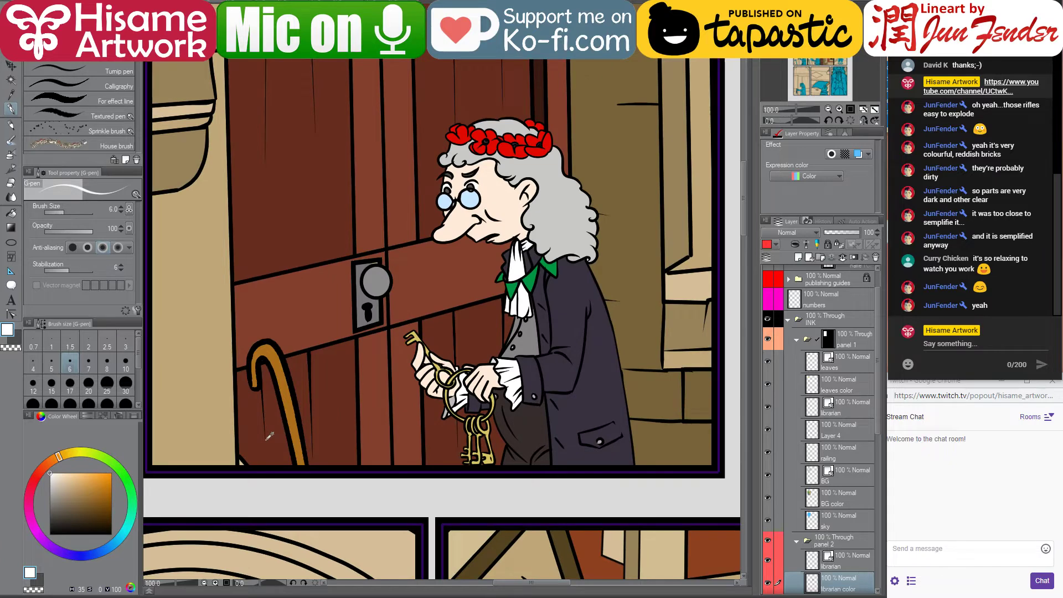
{"action": "scroll", "coordinate": [269, 435], "scroll_direction": "down", "scroll_amount": 3}
{"action": "left_click_drag", "start_coordinate": [392, 335], "coordinate": [427, 414]}
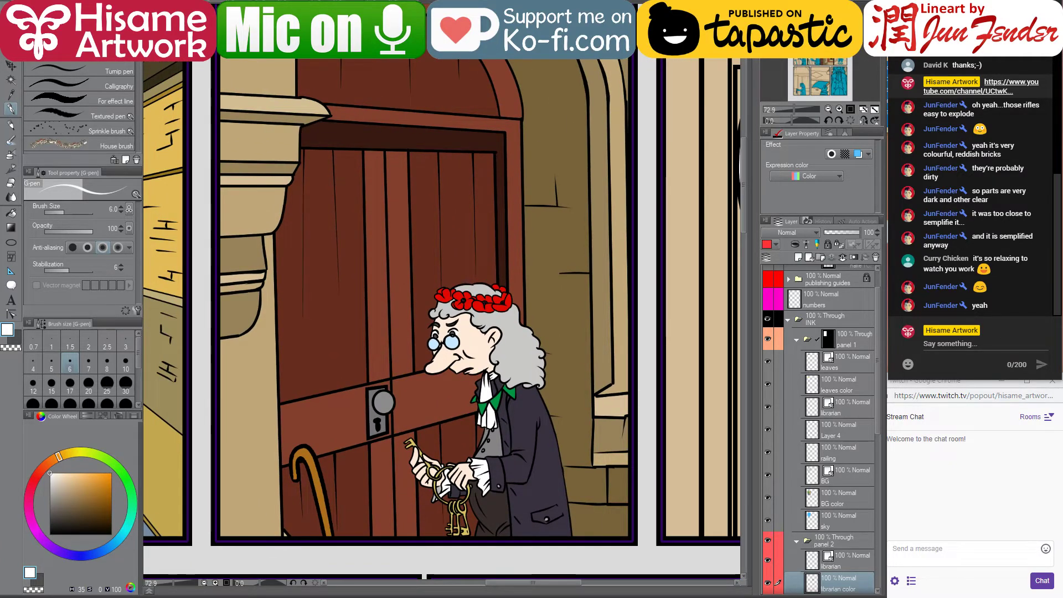
{"action": "scroll", "coordinate": [446, 301], "scroll_direction": "up", "scroll_amount": 1}
{"action": "scroll", "coordinate": [444, 303], "scroll_direction": "up", "scroll_amount": 4}
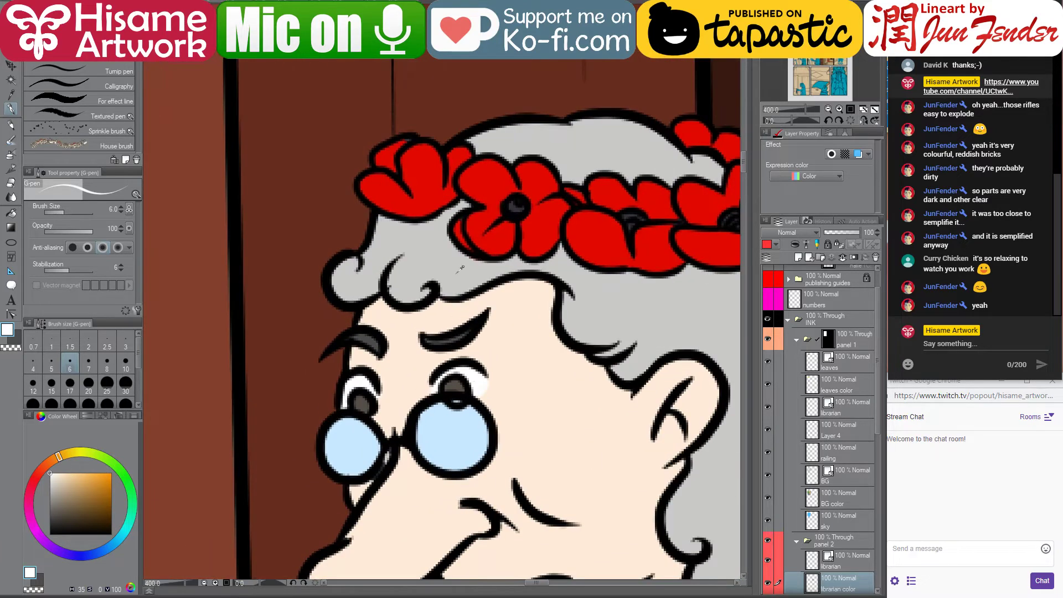
{"action": "left_click", "coordinate": [460, 269], "text": "alt"}
{"action": "left_click", "coordinate": [50, 492]}
{"action": "left_click_drag", "start_coordinate": [419, 342], "coordinate": [452, 341]}
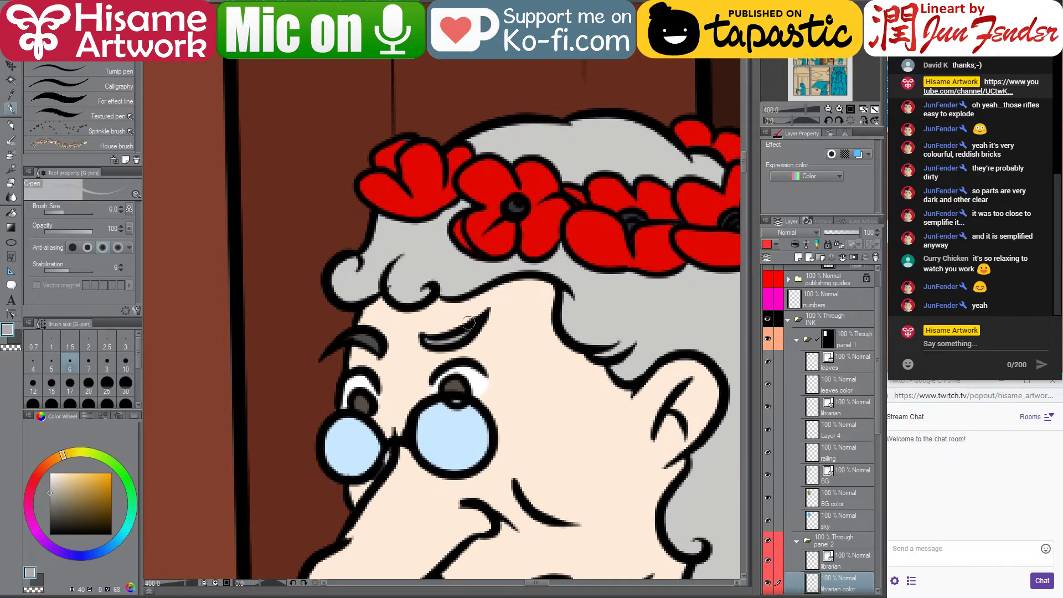
{"action": "left_click_drag", "start_coordinate": [374, 344], "coordinate": [355, 336]}
Sample the poppy red and, with the size 20 G-pen, add rounded red petal shapes between and around the flowers of the librarian's crown
{"action": "scroll", "coordinate": [360, 369], "scroll_direction": "down", "scroll_amount": 5}
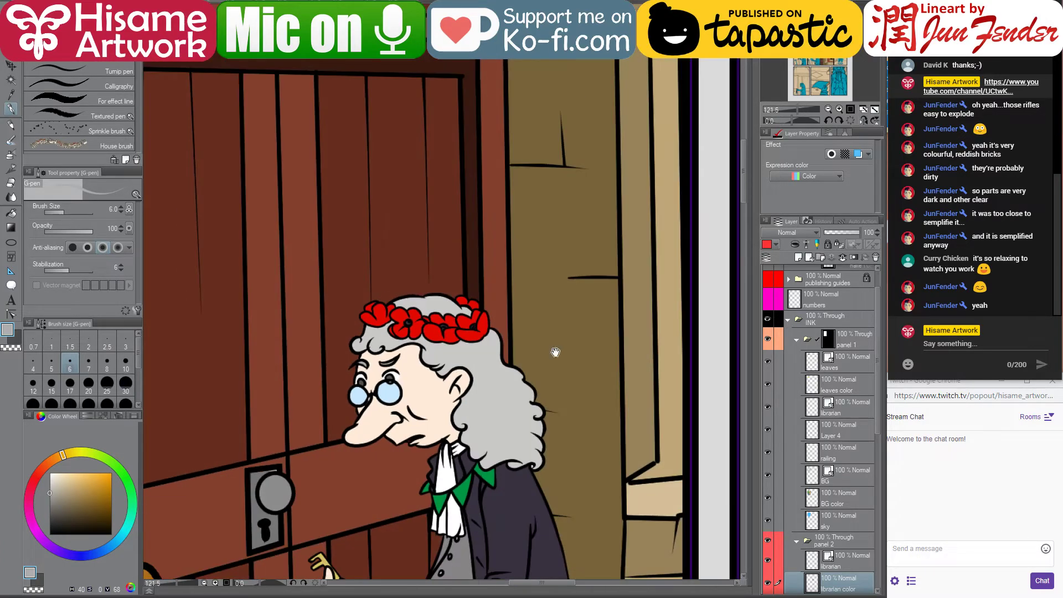
{"action": "scroll", "coordinate": [555, 352], "scroll_direction": "down", "scroll_amount": 4}
{"action": "left_click_drag", "start_coordinate": [658, 385], "coordinate": [550, 393]}
{"action": "scroll", "coordinate": [335, 295], "scroll_direction": "up", "scroll_amount": 8}
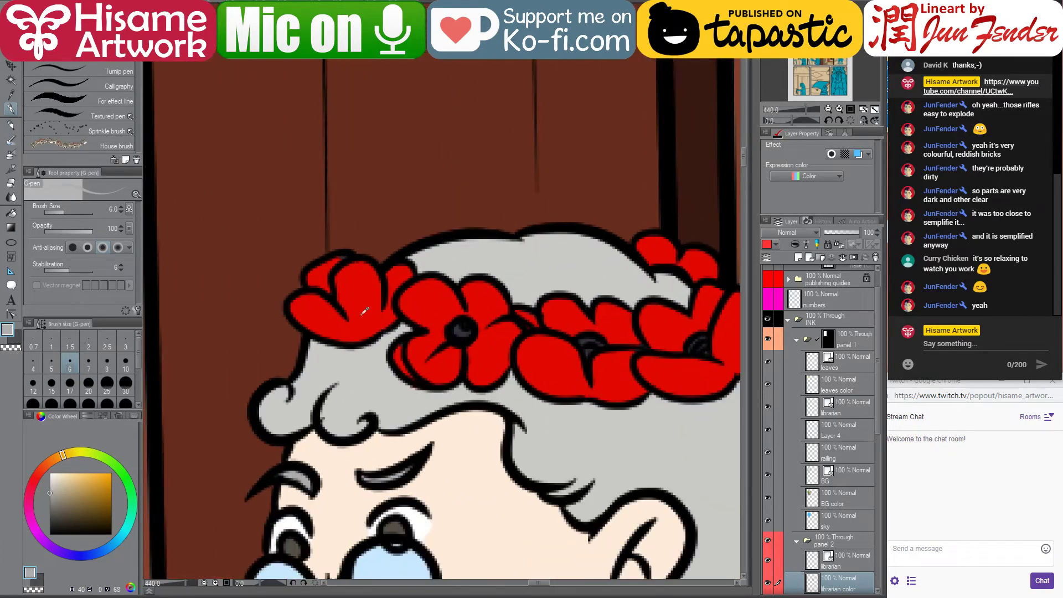
{"action": "left_click", "coordinate": [365, 311], "text": "alt"}
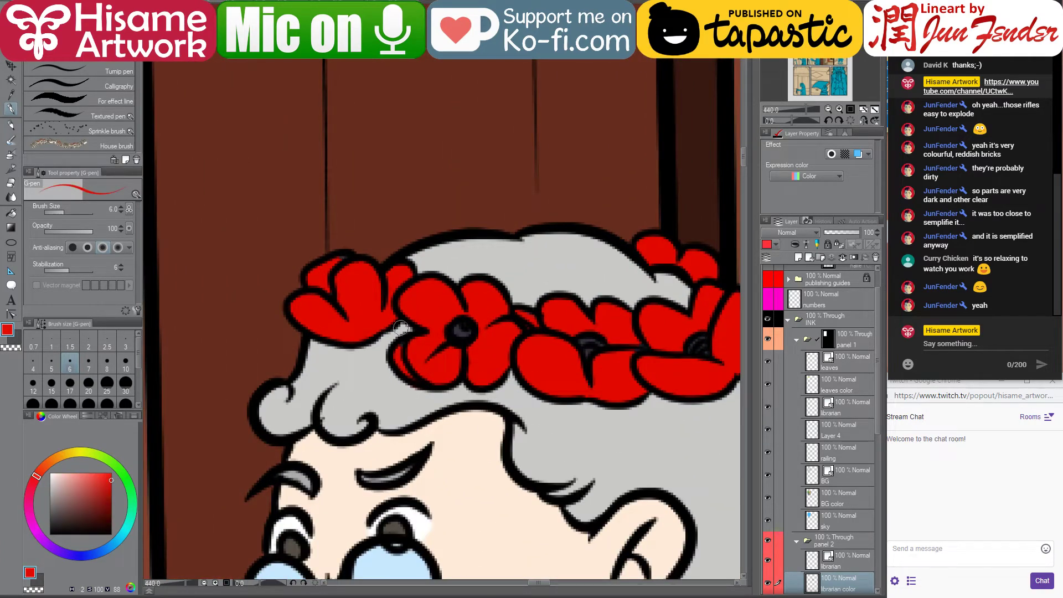
{"action": "key", "text": "bracketright"}
{"action": "key", "text": "bracketright"}
{"action": "key", "text": "bracketright"}
{"action": "key", "text": "bracketright"}
{"action": "key", "text": "bracketright"}
{"action": "key", "text": "bracketright"}
{"action": "key", "text": "bracketright"}
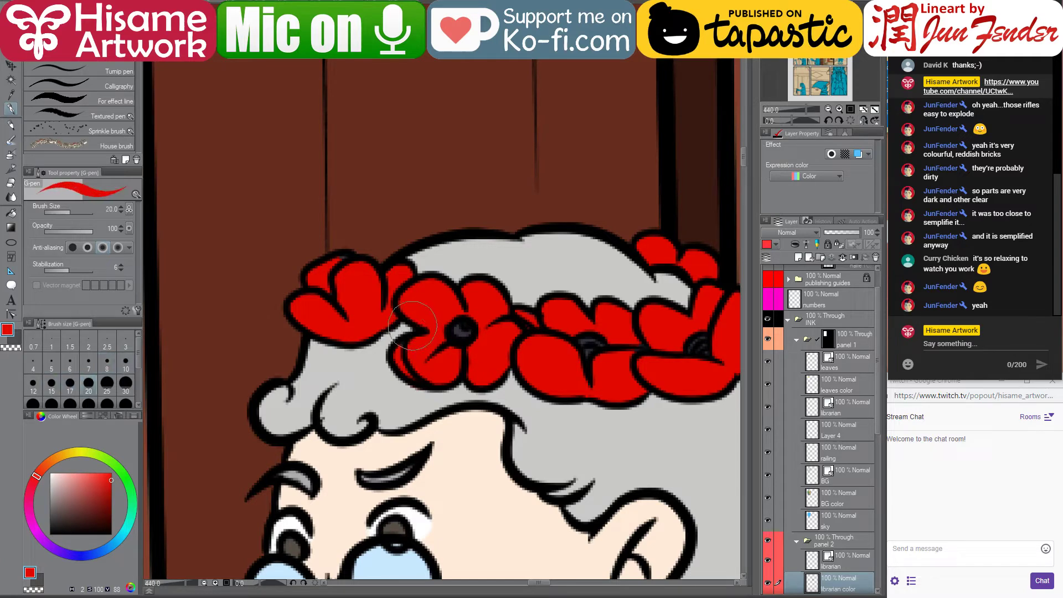
{"action": "left_click", "coordinate": [388, 332]}
{"action": "left_click", "coordinate": [525, 293]}
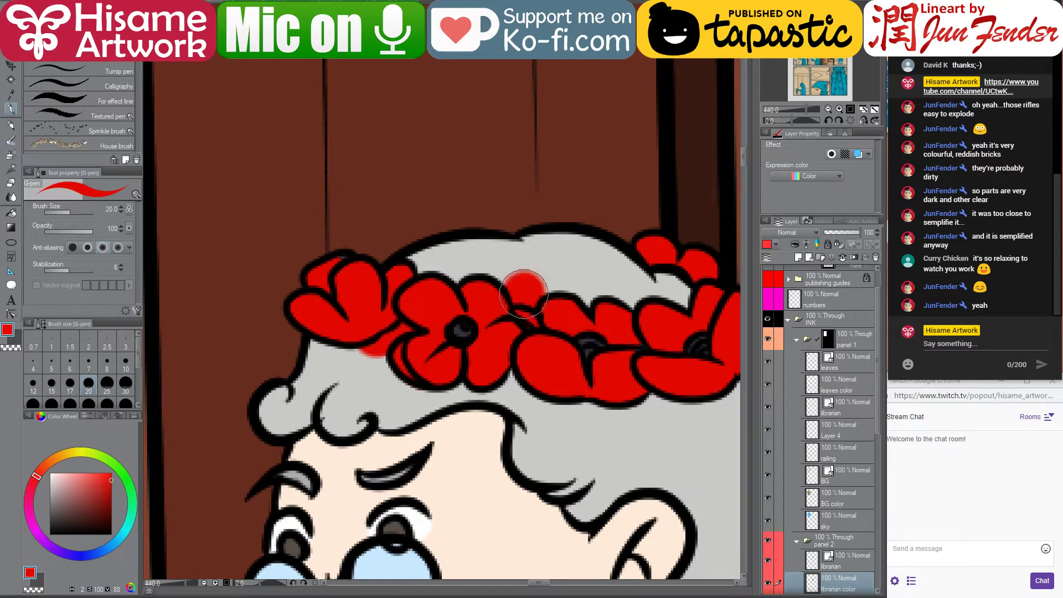
{"action": "left_click_drag", "start_coordinate": [512, 299], "coordinate": [543, 305]}
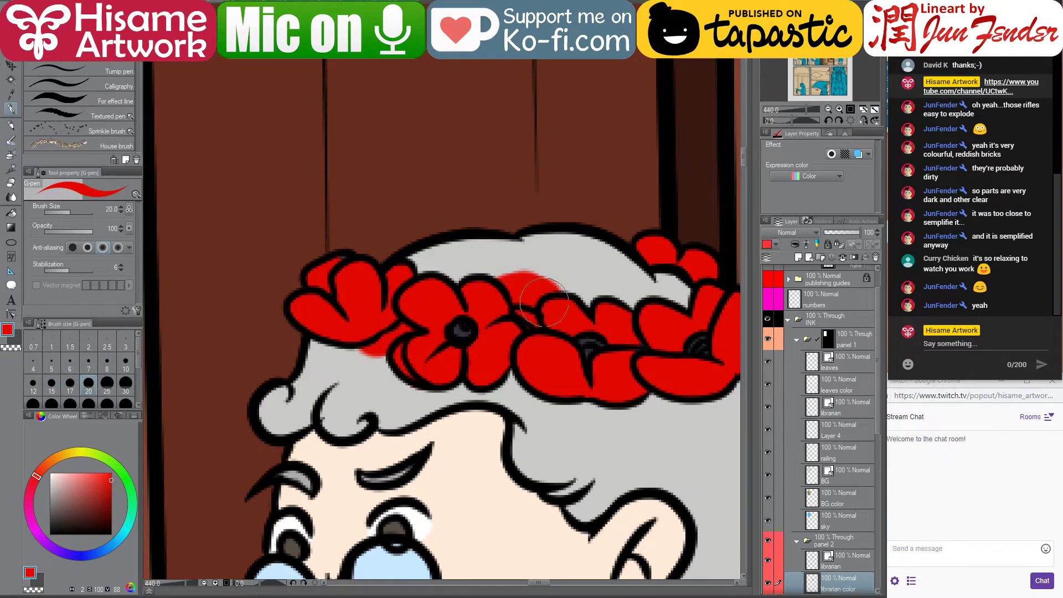
{"action": "mouse_move", "coordinate": [615, 299]}
{"action": "left_mouse_down"}
{"action": "mouse_move", "coordinate": [657, 323]}
{"action": "mouse_move", "coordinate": [690, 296]}
{"action": "left_mouse_up"}
{"action": "left_click_drag", "start_coordinate": [652, 334], "coordinate": [573, 302]}
{"action": "mouse_move", "coordinate": [561, 352]}
{"action": "left_mouse_down"}
{"action": "mouse_move", "coordinate": [556, 366]}
{"action": "mouse_move", "coordinate": [600, 358]}
{"action": "left_mouse_up"}
{"action": "mouse_move", "coordinate": [445, 338]}
{"action": "left_mouse_down"}
{"action": "mouse_move", "coordinate": [438, 357]}
{"action": "mouse_move", "coordinate": [459, 351]}
{"action": "left_mouse_up"}
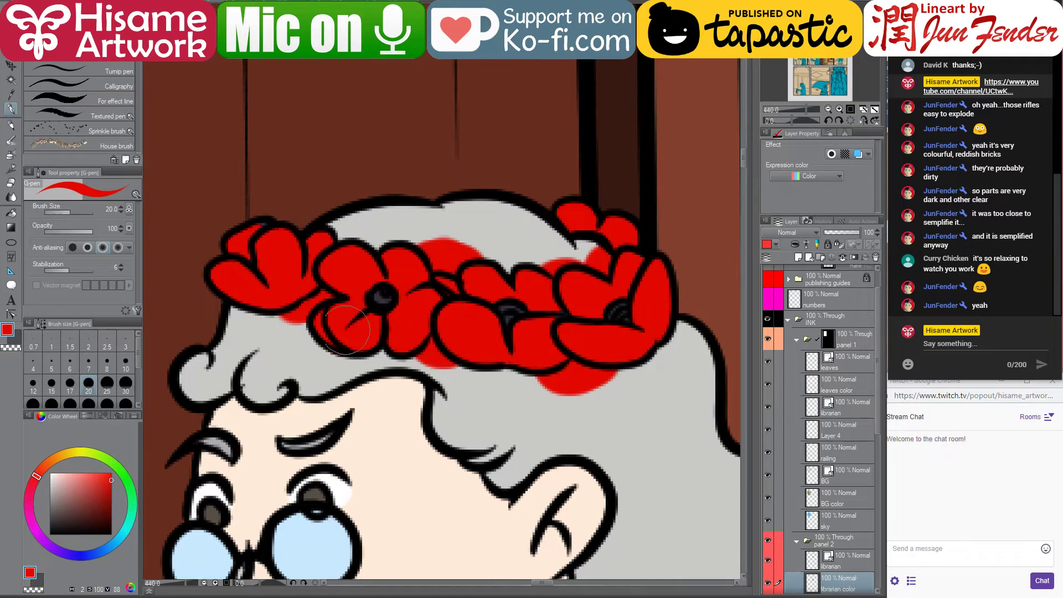
{"action": "mouse_move", "coordinate": [257, 299]}
{"action": "left_mouse_down"}
{"action": "mouse_move", "coordinate": [275, 313]}
{"action": "mouse_move", "coordinate": [316, 284]}
{"action": "mouse_move", "coordinate": [302, 310]}
{"action": "mouse_move", "coordinate": [314, 322]}
{"action": "mouse_move", "coordinate": [348, 292]}
{"action": "left_mouse_up"}
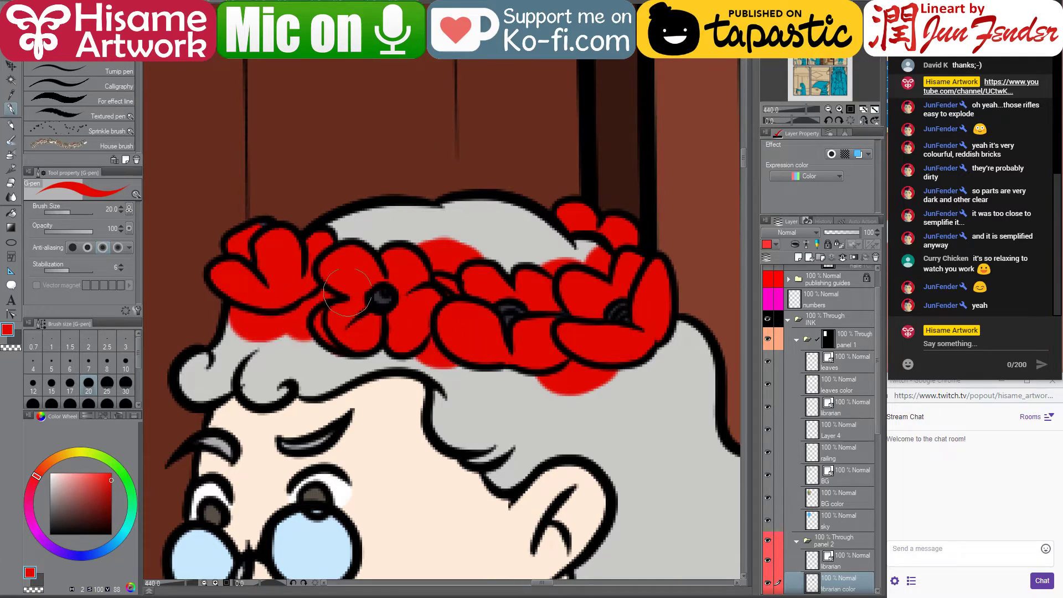
{"action": "left_click", "coordinate": [300, 233]}
{"action": "mouse_move", "coordinate": [648, 272]}
{"action": "left_mouse_down"}
{"action": "mouse_move", "coordinate": [663, 288]}
{"action": "mouse_move", "coordinate": [645, 294]}
{"action": "mouse_move", "coordinate": [687, 311]}
{"action": "mouse_move", "coordinate": [650, 360]}
{"action": "left_mouse_up"}
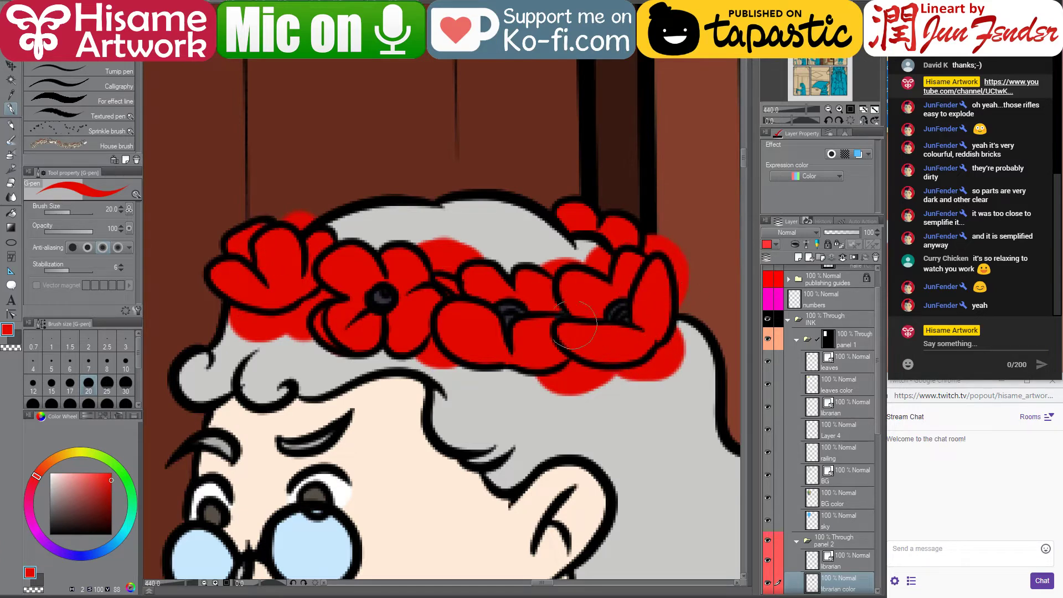
{"action": "left_click_drag", "start_coordinate": [619, 320], "coordinate": [550, 344]}
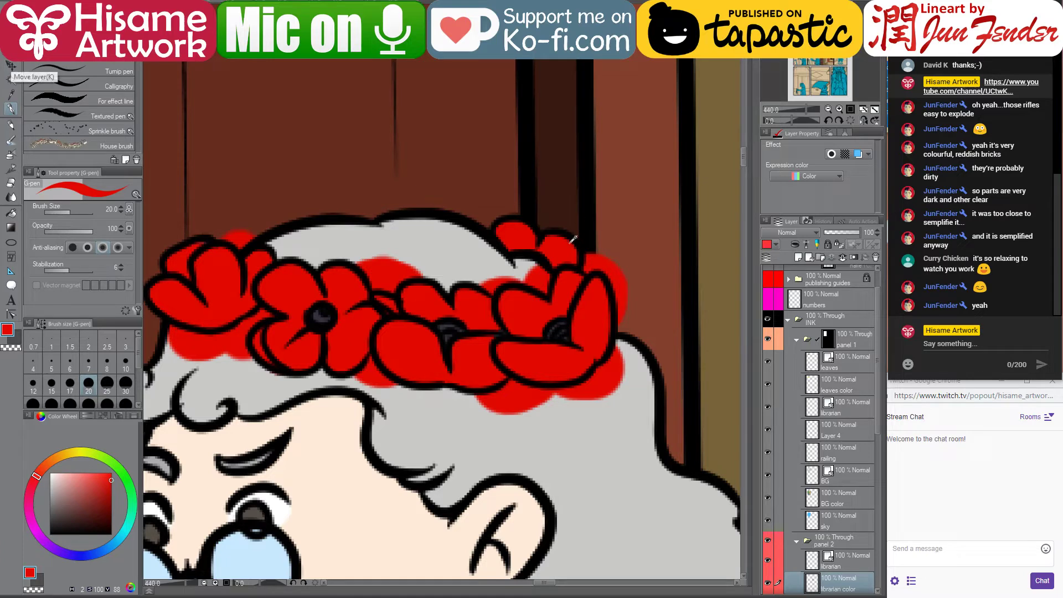
{"action": "scroll", "coordinate": [553, 317], "scroll_direction": "down", "scroll_amount": 5}
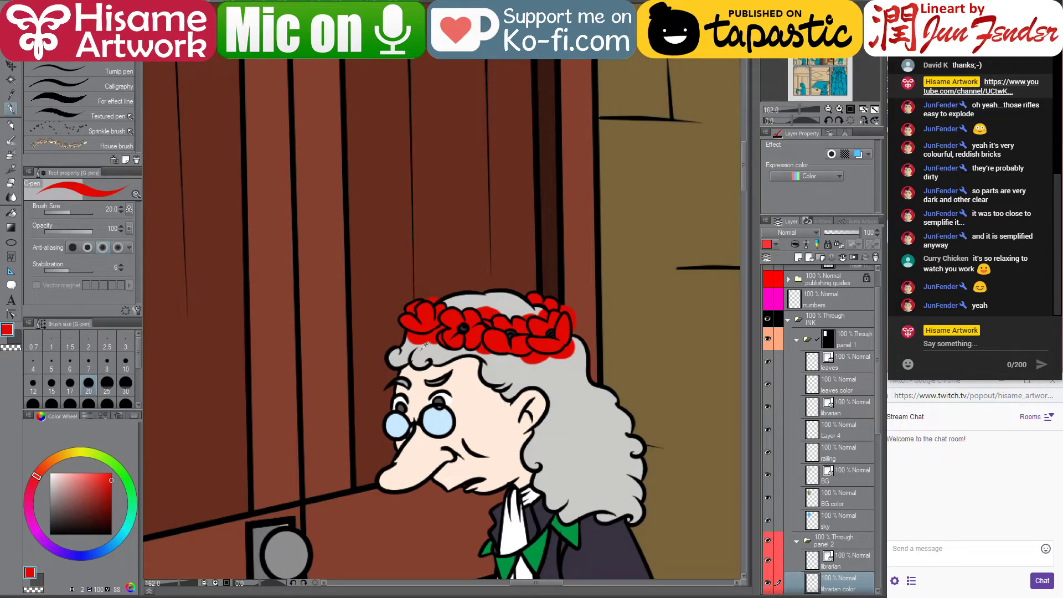
{"action": "scroll", "coordinate": [425, 345], "scroll_direction": "down", "scroll_amount": 2}
{"action": "scroll", "coordinate": [427, 342], "scroll_direction": "down", "scroll_amount": 2}
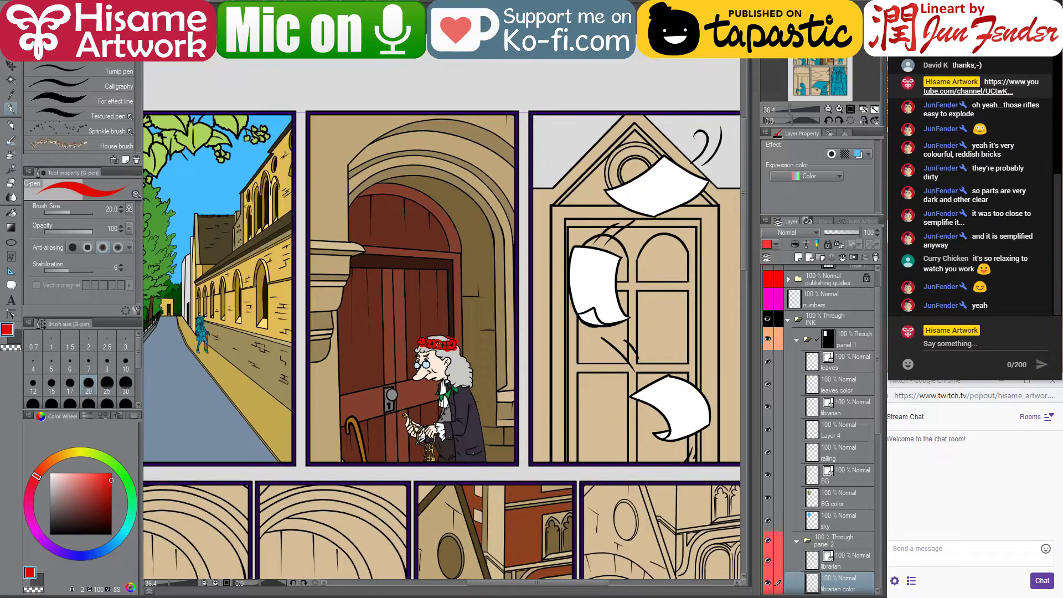
{"action": "scroll", "coordinate": [432, 342], "scroll_direction": "down", "scroll_amount": 3}
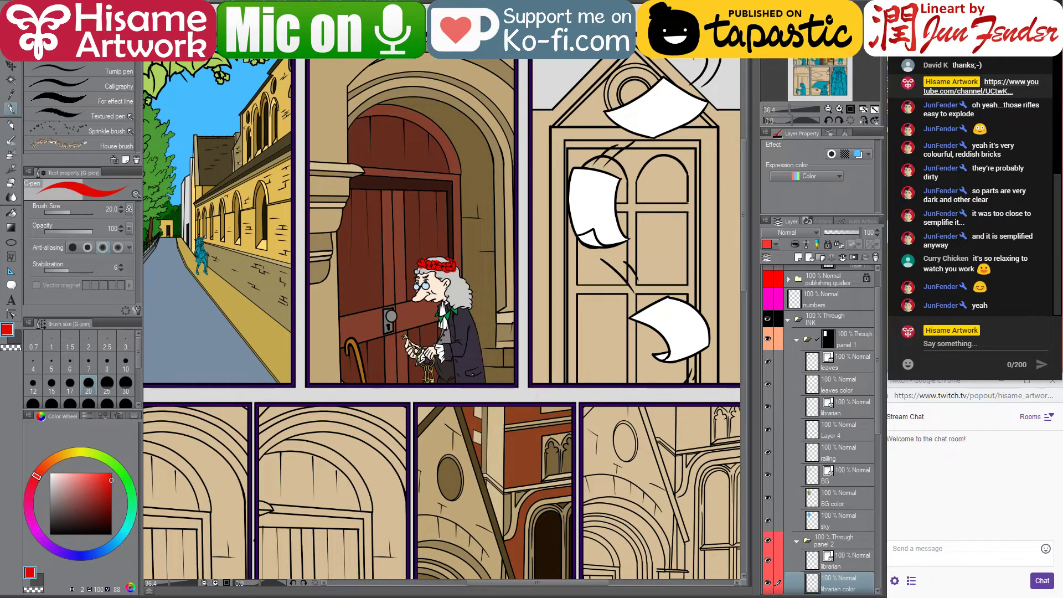
Switch to the browser, search Google Images for "poppy flower crown" in a new tab and look through the results for crown references
{"action": "key", "text": "alt+Tab"}
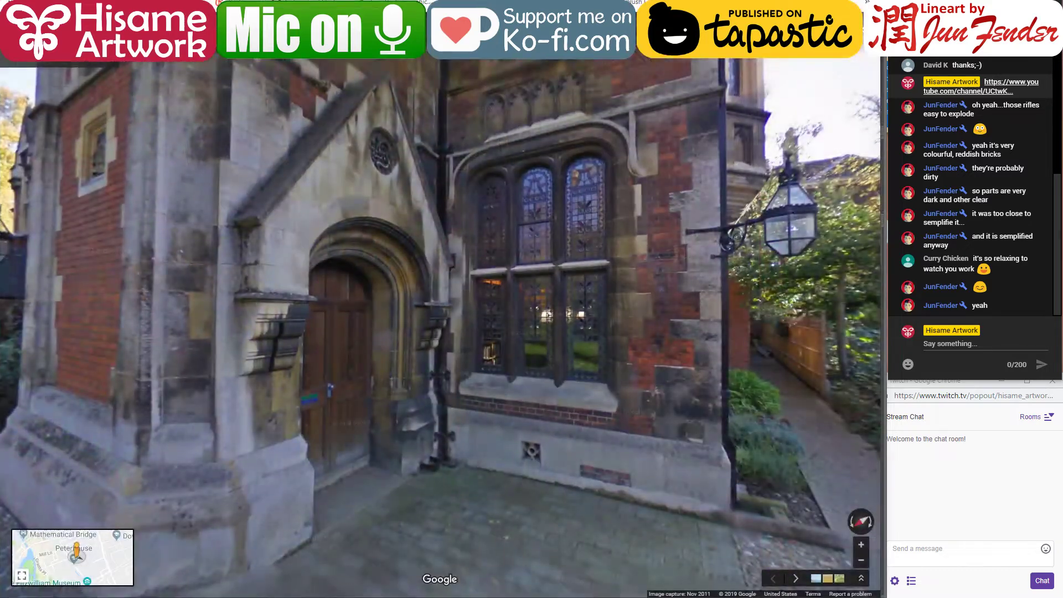
{"action": "key", "text": "ctrl+t"}
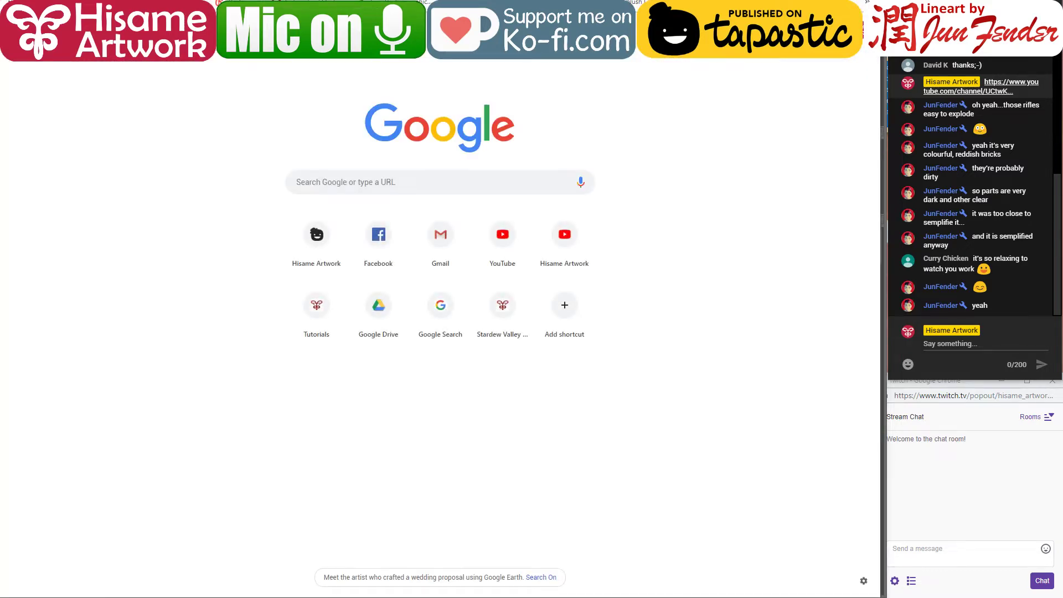
{"action": "type", "text": "po"}
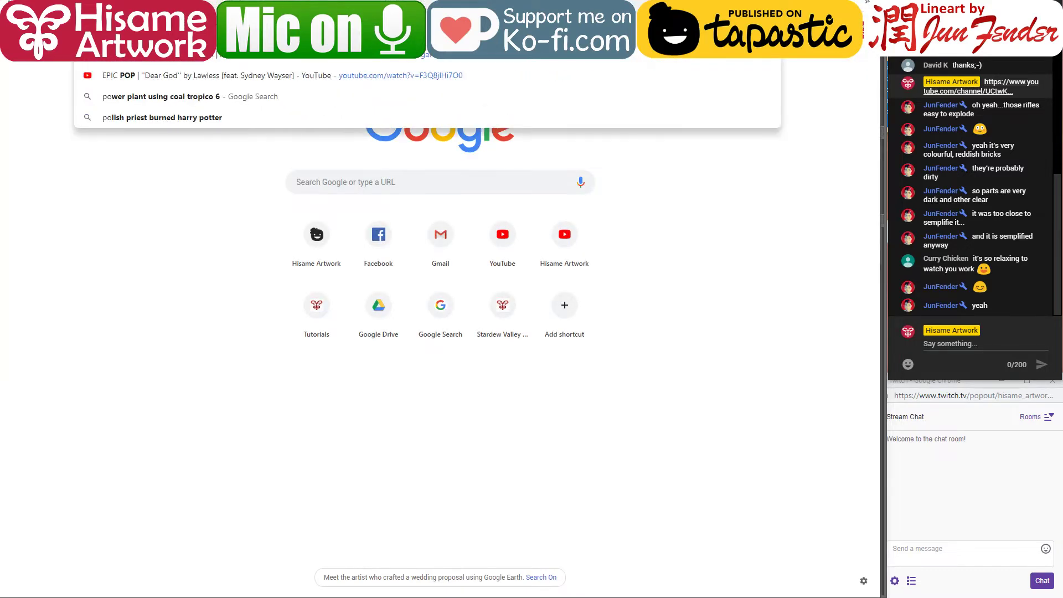
{"action": "type", "text": "ppy flower crown"}
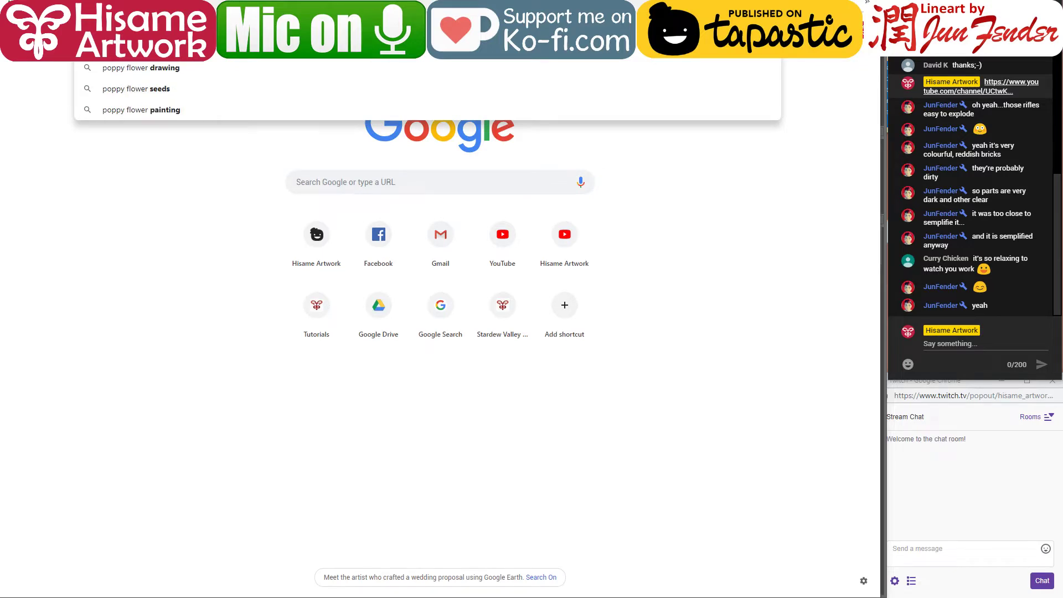
{"action": "key", "text": "Return"}
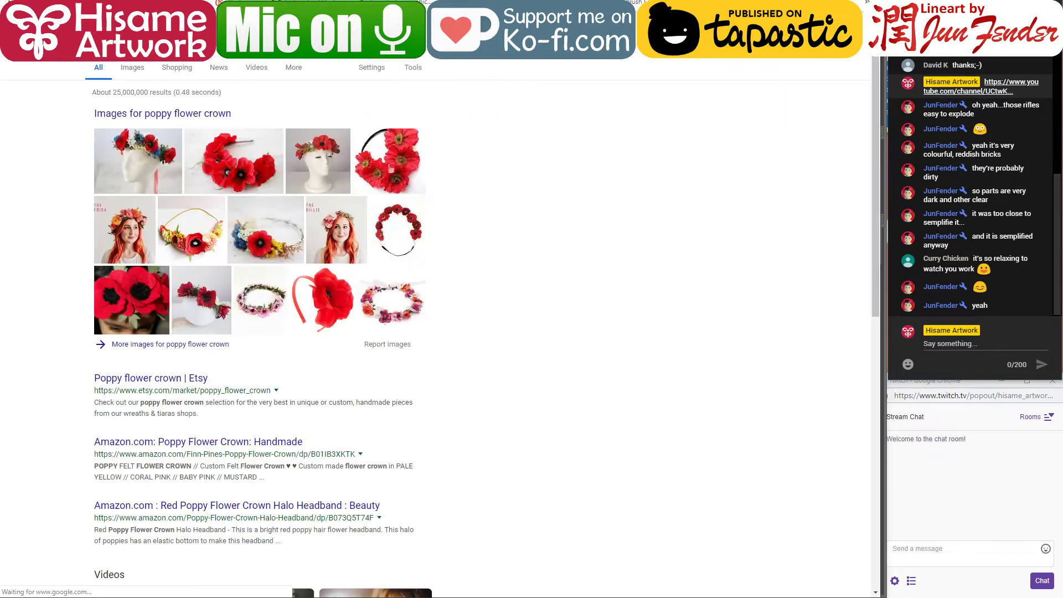
{"action": "left_click", "coordinate": [139, 74]}
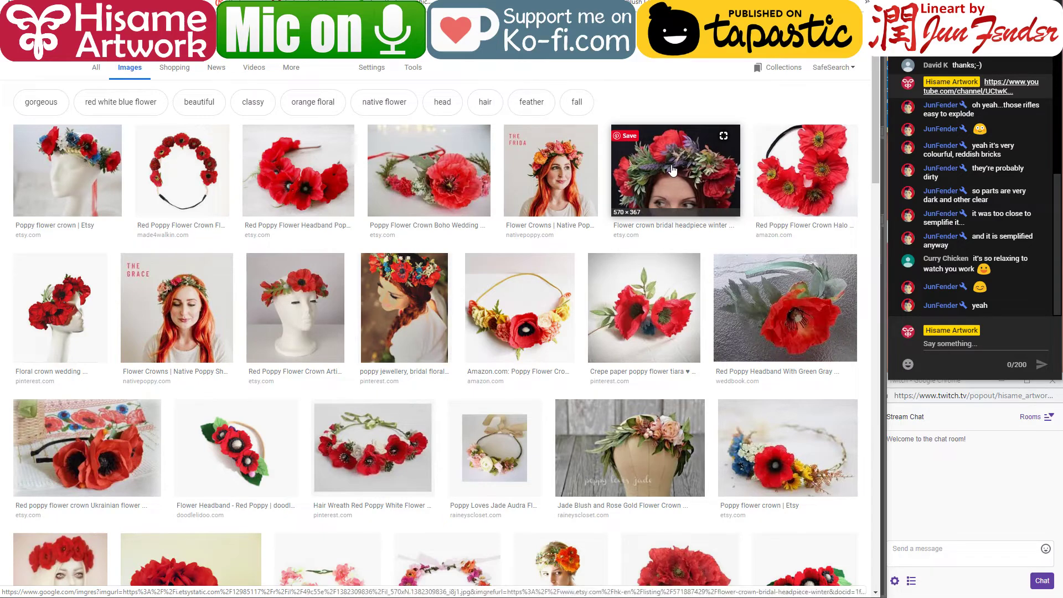
{"action": "scroll", "coordinate": [154, 224], "scroll_direction": "down", "scroll_amount": 5}
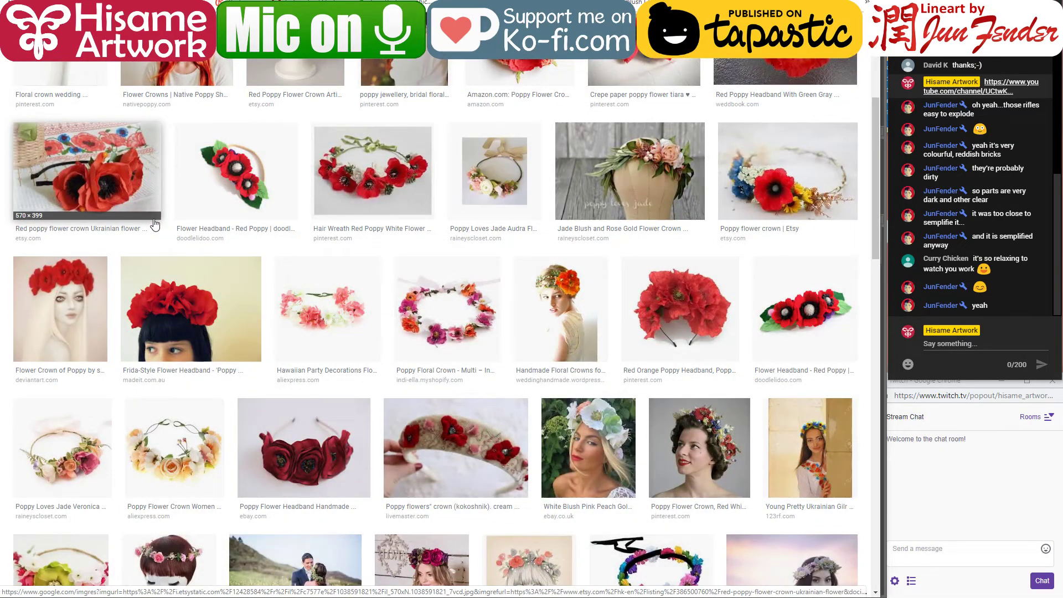
{"action": "scroll", "coordinate": [155, 226], "scroll_direction": "down", "scroll_amount": 5}
{"action": "scroll", "coordinate": [157, 228], "scroll_direction": "down", "scroll_amount": 4}
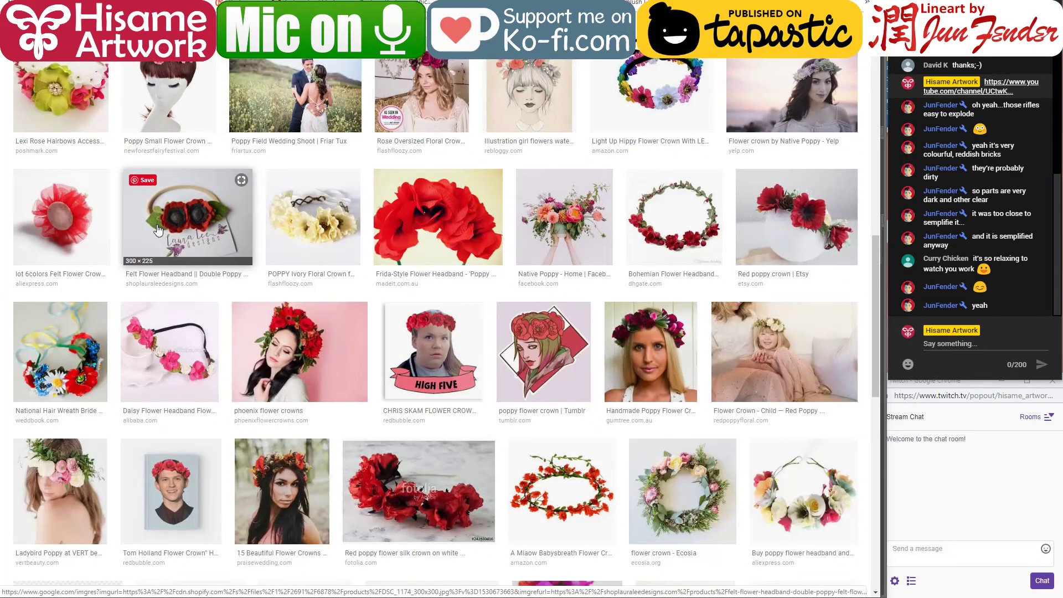
{"action": "scroll", "coordinate": [157, 228], "scroll_direction": "up", "scroll_amount": 3}
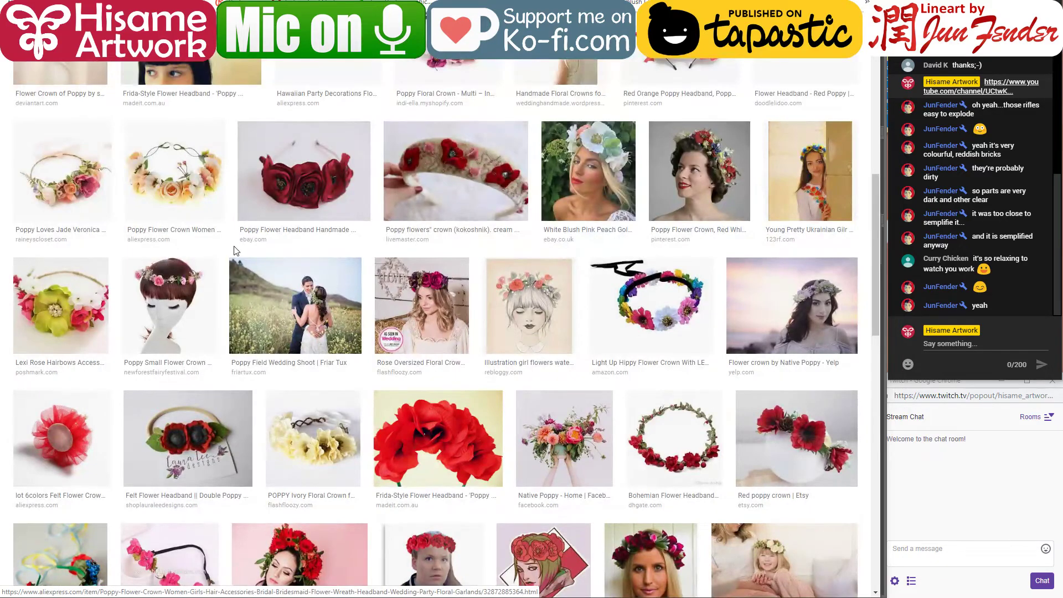
{"action": "scroll", "coordinate": [236, 251], "scroll_direction": "up", "scroll_amount": 5}
{"action": "scroll", "coordinate": [236, 251], "scroll_direction": "up", "scroll_amount": 6}
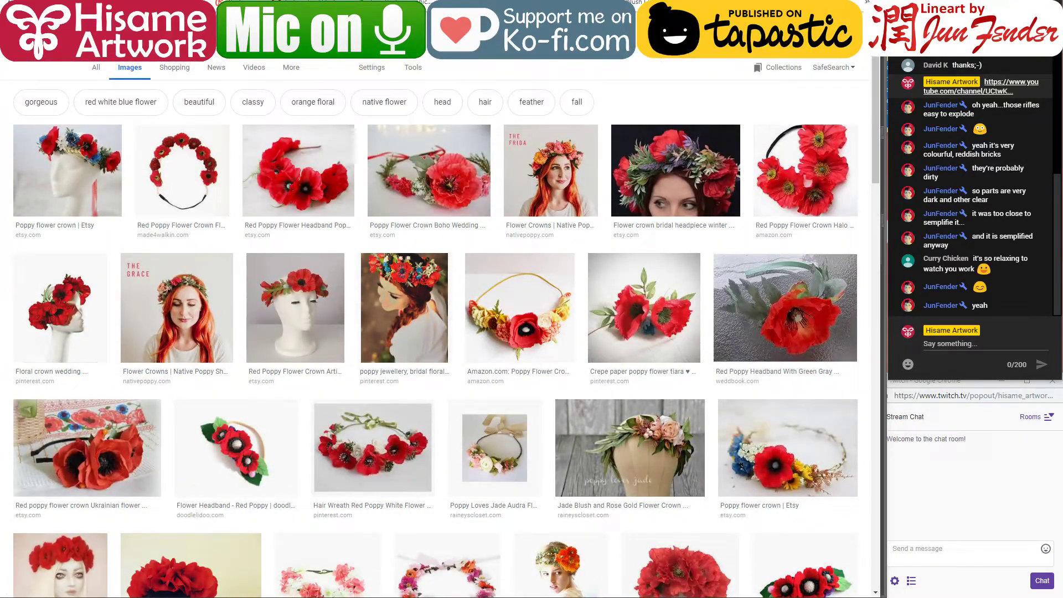
Search the images for "coroana flori" and browse the results for poppy wreath references
{"action": "type", "text": "coroana flo"}
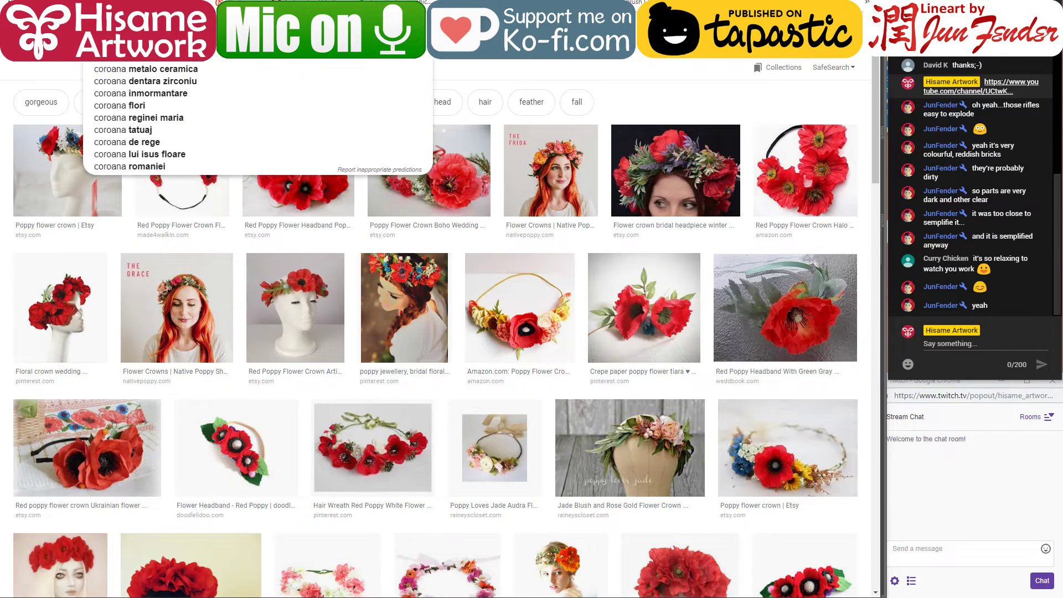
{"action": "type", "text": "ri"}
{"action": "key", "text": "Return"}
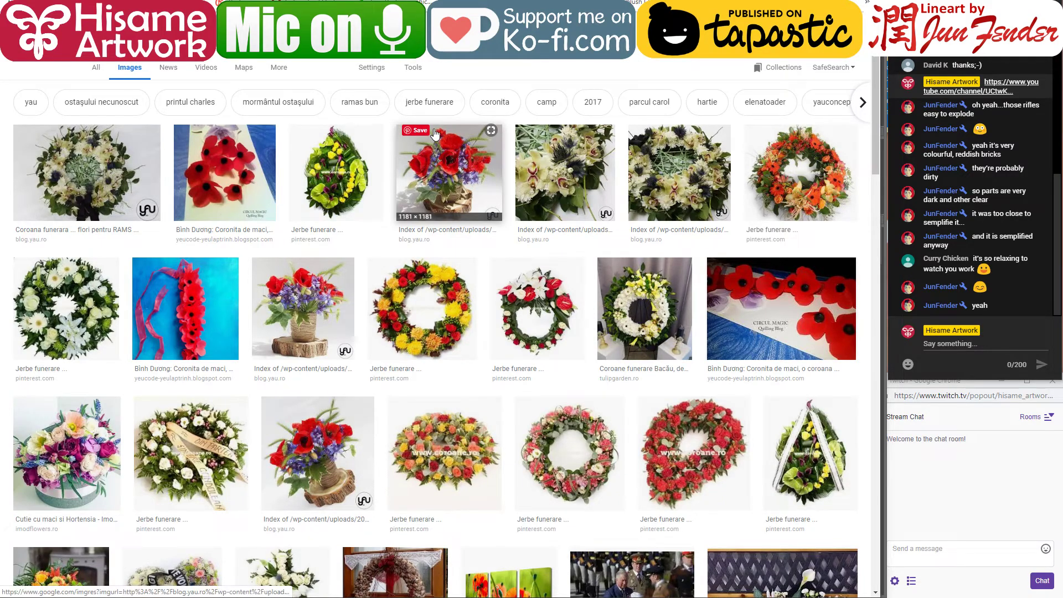
{"action": "scroll", "coordinate": [435, 134], "scroll_direction": "down", "scroll_amount": 5}
{"action": "scroll", "coordinate": [435, 134], "scroll_direction": "down", "scroll_amount": 5}
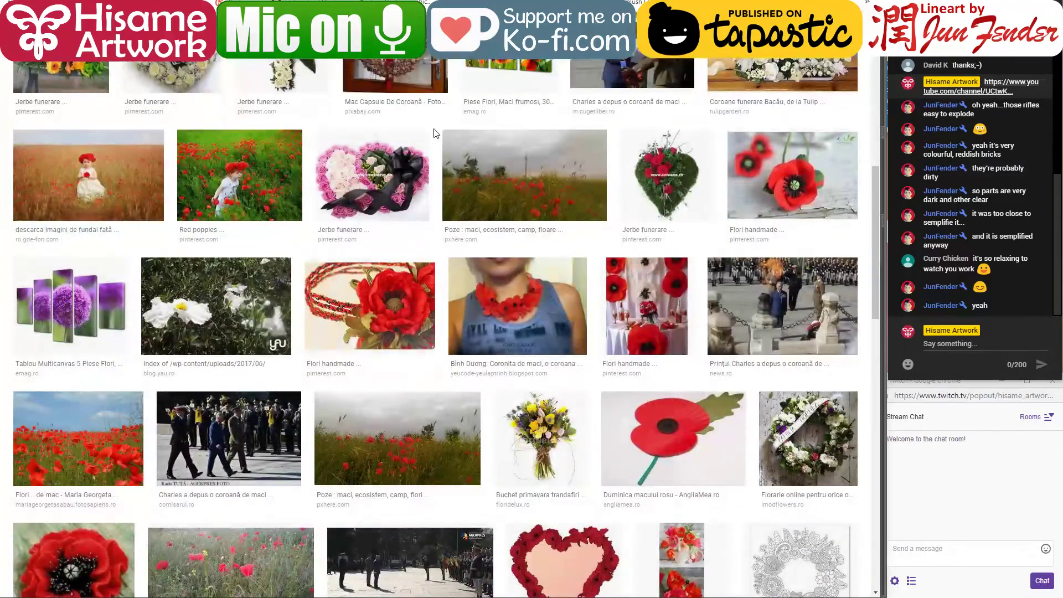
{"action": "scroll", "coordinate": [435, 134], "scroll_direction": "down", "scroll_amount": 5}
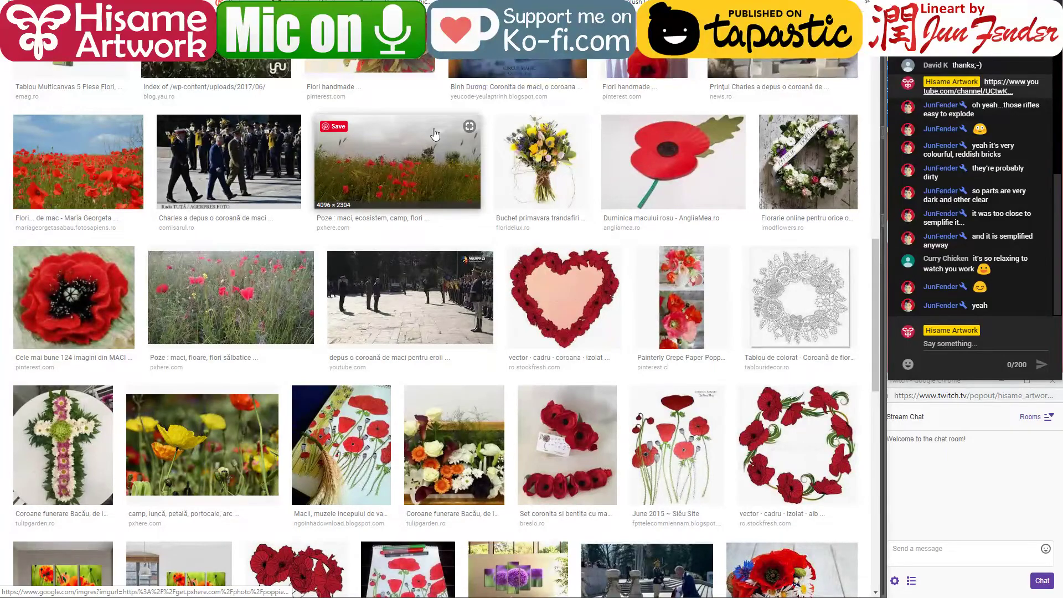
{"action": "scroll", "coordinate": [435, 135], "scroll_direction": "up", "scroll_amount": 5}
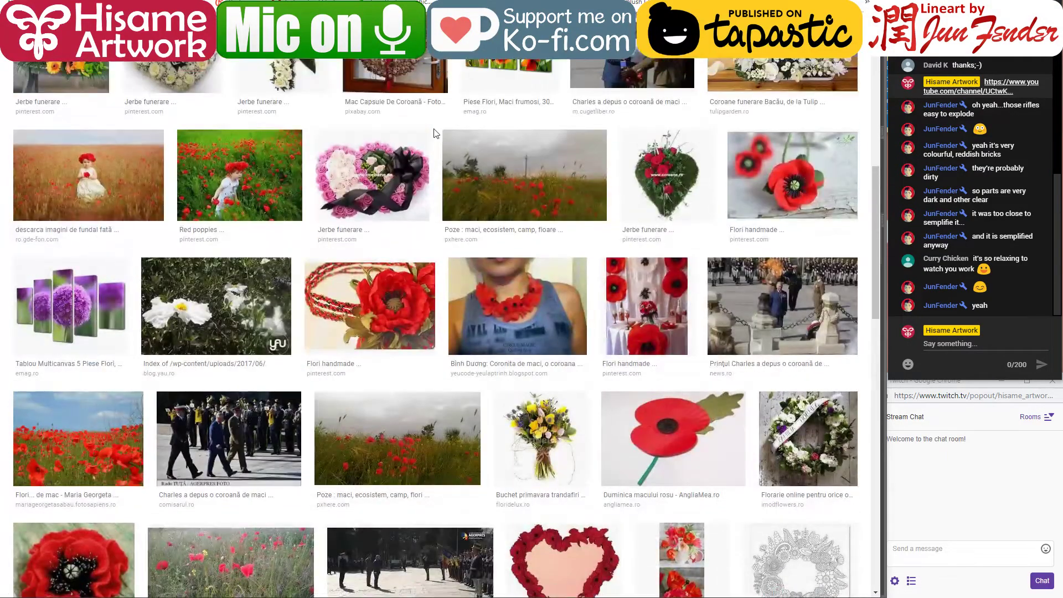
{"action": "scroll", "coordinate": [434, 128], "scroll_direction": "up", "scroll_amount": 4}
{"action": "scroll", "coordinate": [433, 129], "scroll_direction": "up", "scroll_amount": 5}
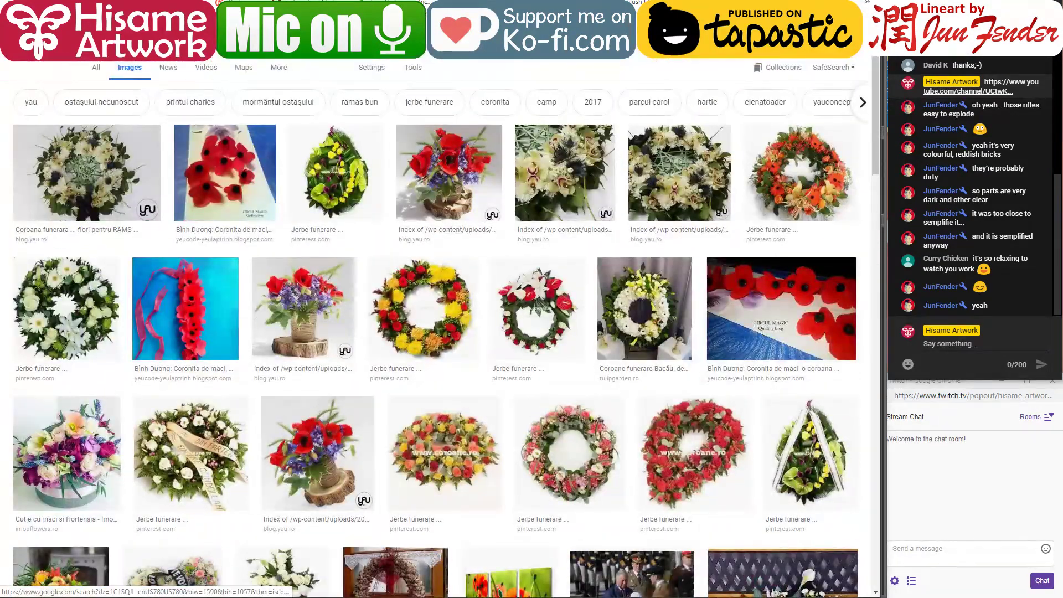
Search the images for "buchet maci" and study the enlarged preview of the wild poppy bridal bouquet with green wheat ears
{"action": "type", "text": "buchet maci"}
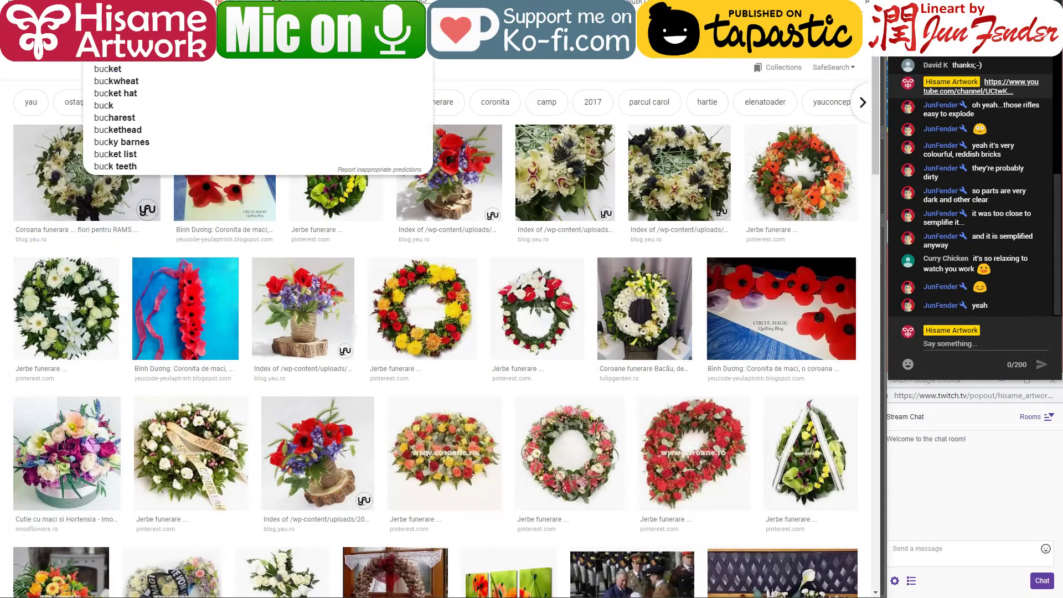
{"action": "key", "text": "Return"}
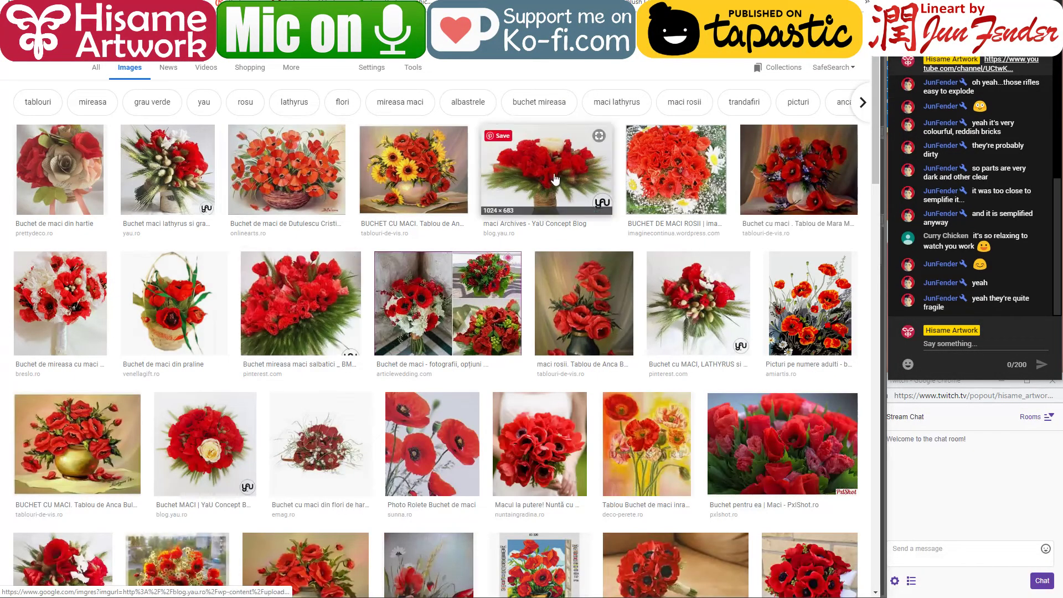
{"action": "left_click", "coordinate": [330, 298]}
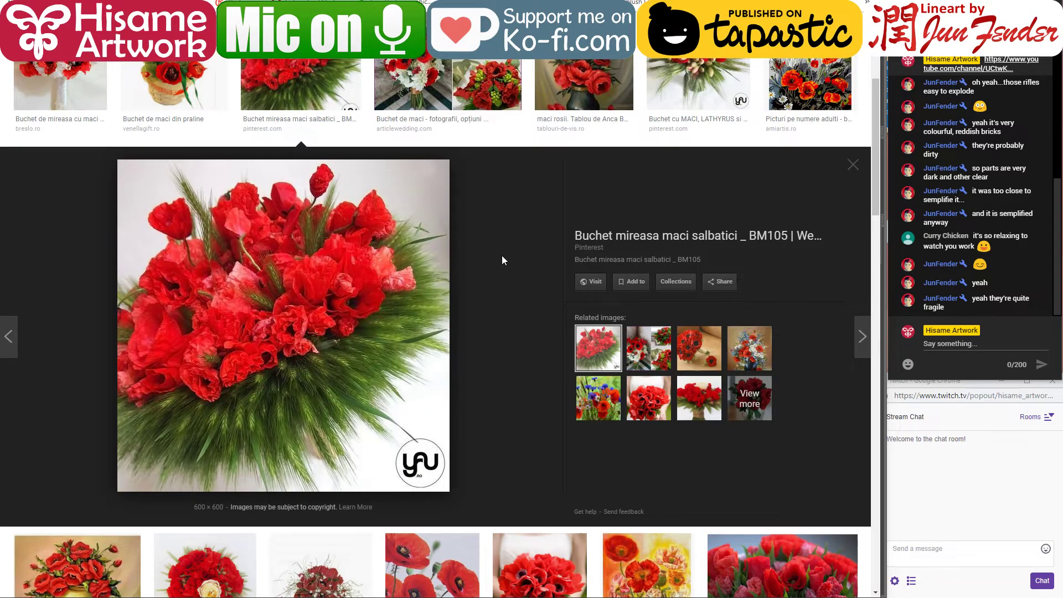
{"action": "scroll", "coordinate": [487, 266], "scroll_direction": "down", "scroll_amount": 2}
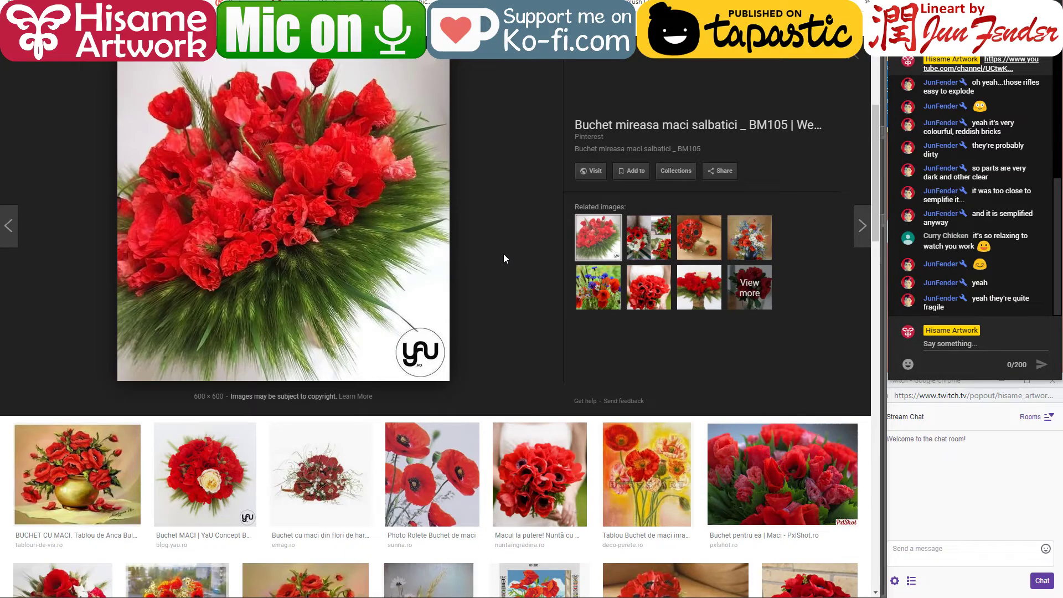
{"action": "scroll", "coordinate": [504, 255], "scroll_direction": "down", "scroll_amount": 3}
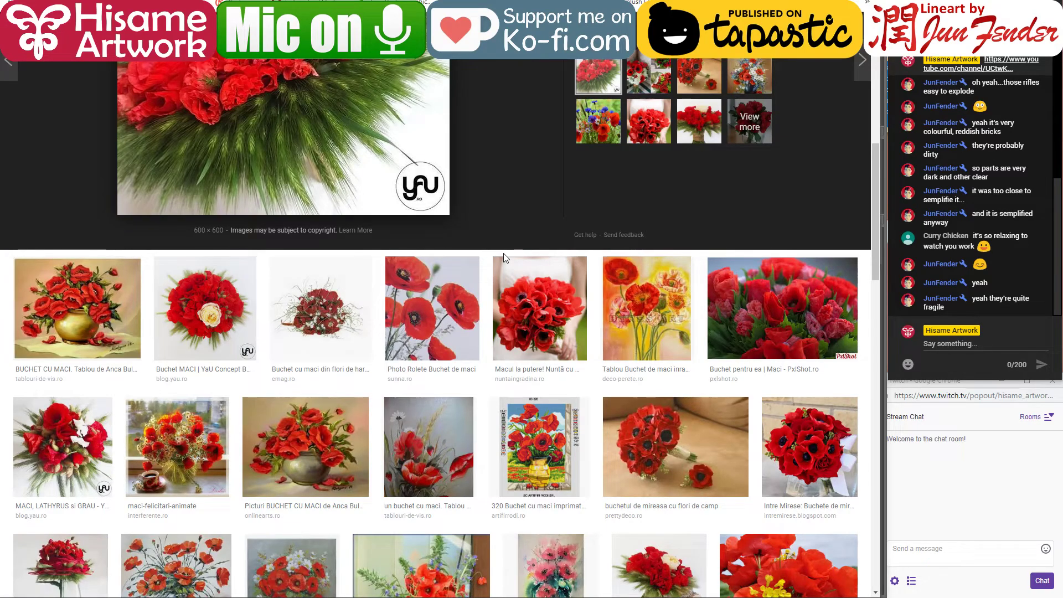
{"action": "scroll", "coordinate": [504, 254], "scroll_direction": "up", "scroll_amount": 9}
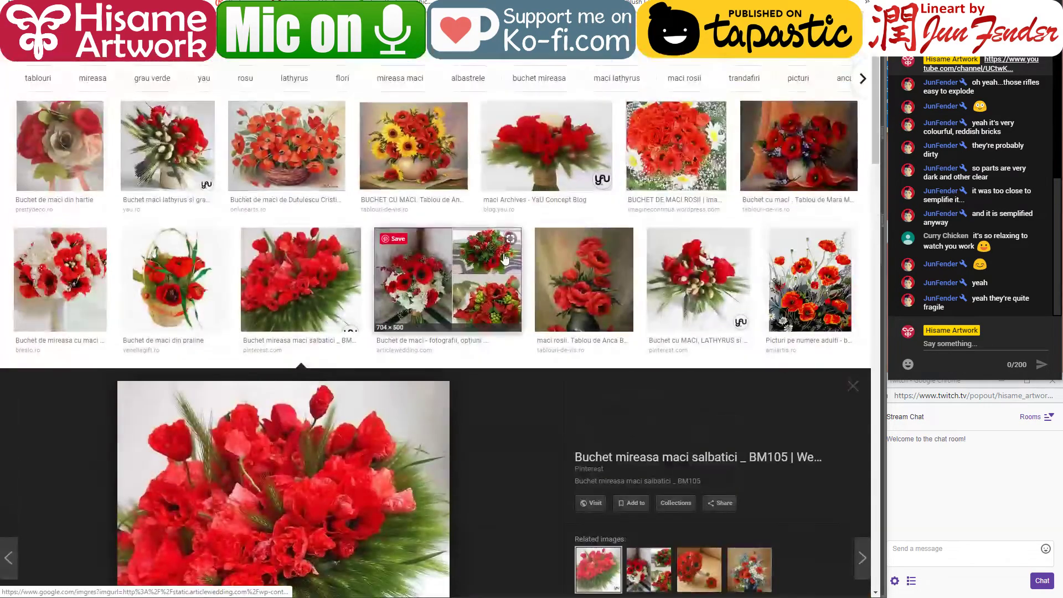
{"action": "scroll", "coordinate": [503, 254], "scroll_direction": "down", "scroll_amount": 4}
{"action": "scroll", "coordinate": [503, 258], "scroll_direction": "up", "scroll_amount": 2}
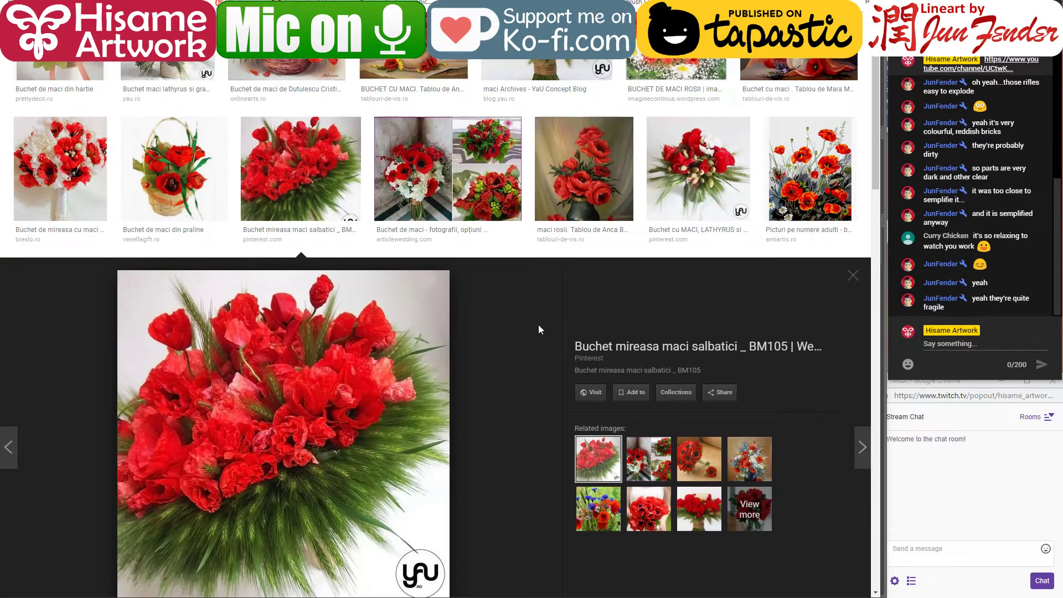
Open the preview of the painting of red poppies in a dark vase and compare it with the other bouquet results
{"action": "left_click", "coordinate": [584, 169]}
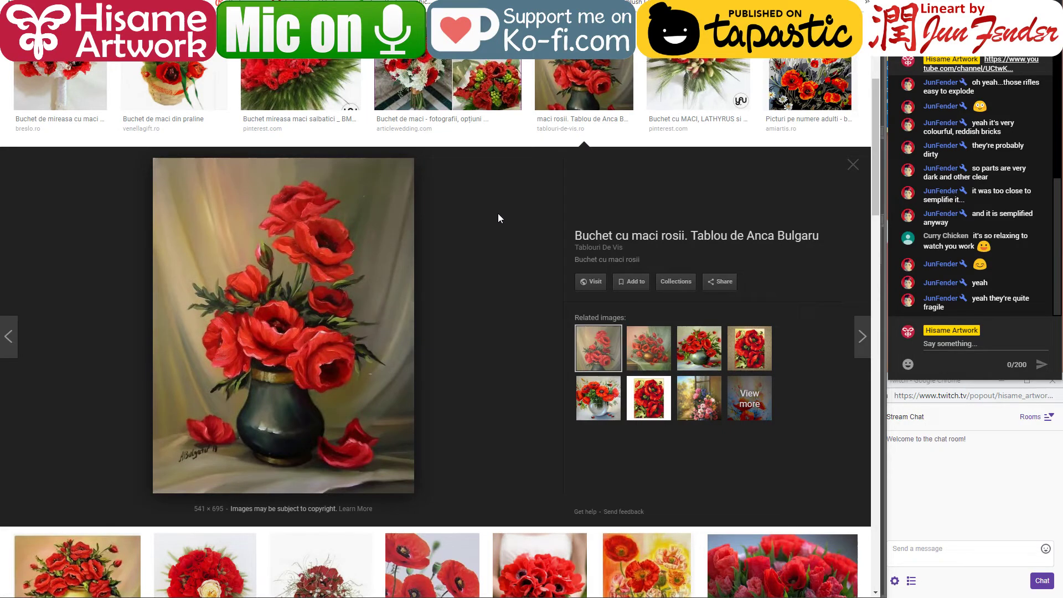
{"action": "scroll", "coordinate": [499, 207], "scroll_direction": "up", "scroll_amount": 4}
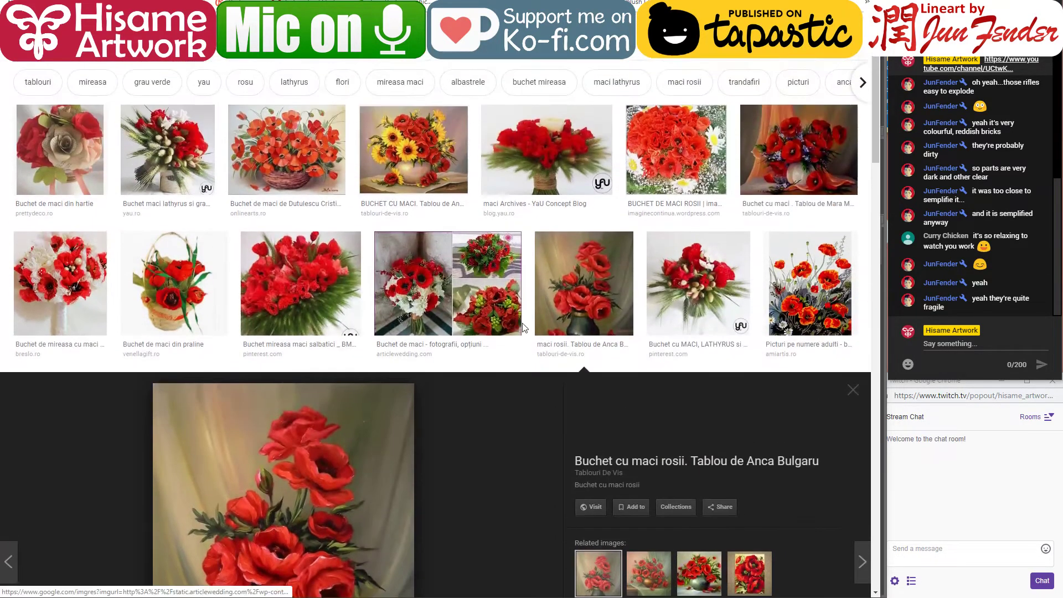
{"action": "scroll", "coordinate": [524, 328], "scroll_direction": "up", "scroll_amount": 1}
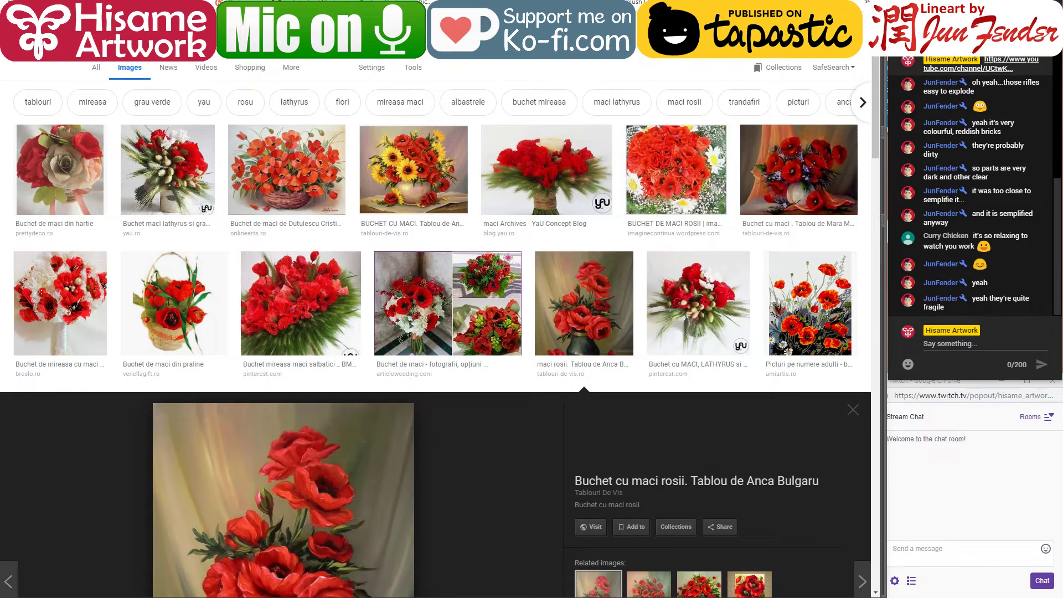
Switch back to Clip Studio Paint and examine the librarian's flower crown in panel 2 close up and at page scale
{"action": "key", "text": "ctrl+Tab"}
{"action": "key", "text": "alt+Tab"}
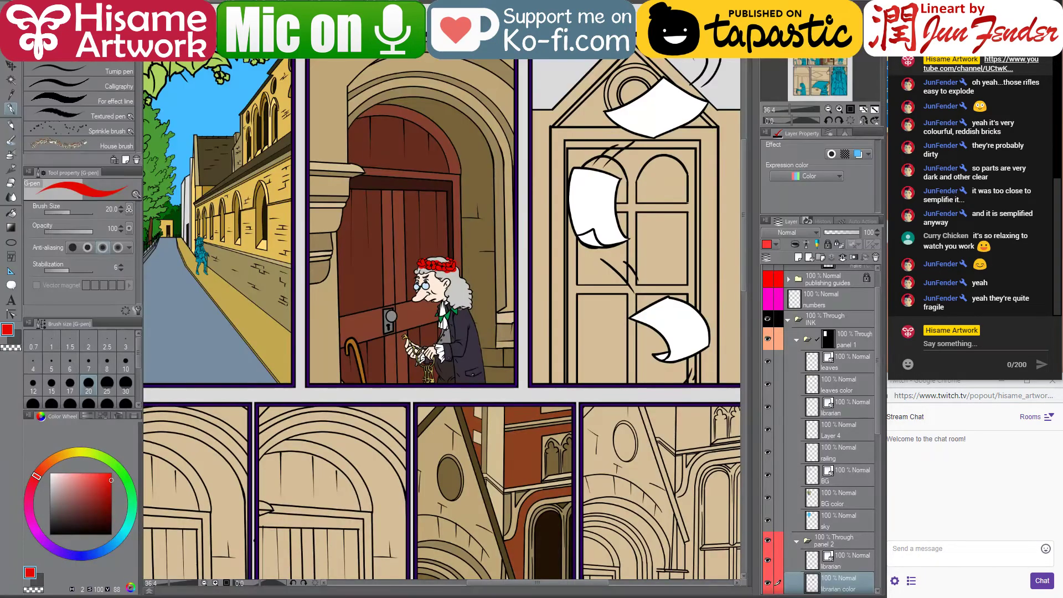
{"action": "scroll", "coordinate": [411, 276], "scroll_direction": "up", "scroll_amount": 4}
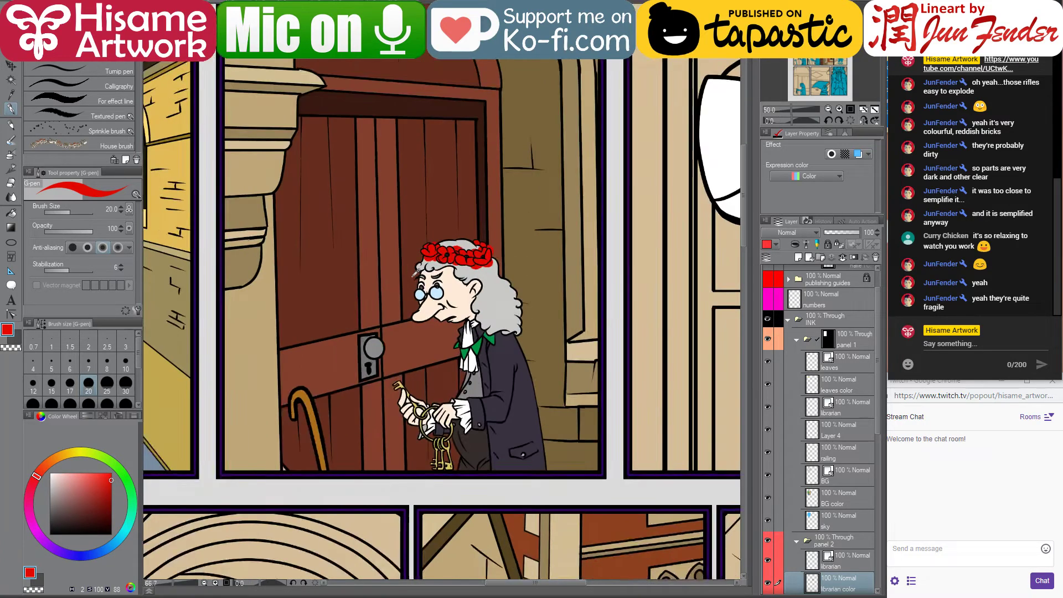
{"action": "scroll", "coordinate": [403, 282], "scroll_direction": "down", "scroll_amount": 3}
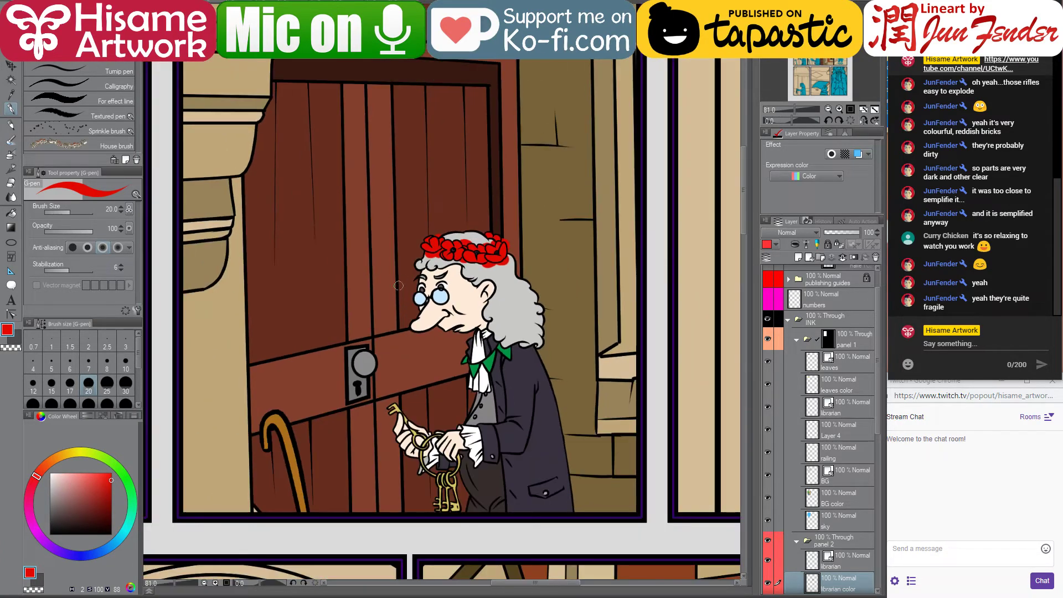
{"action": "scroll", "coordinate": [432, 330], "scroll_direction": "up", "scroll_amount": 1}
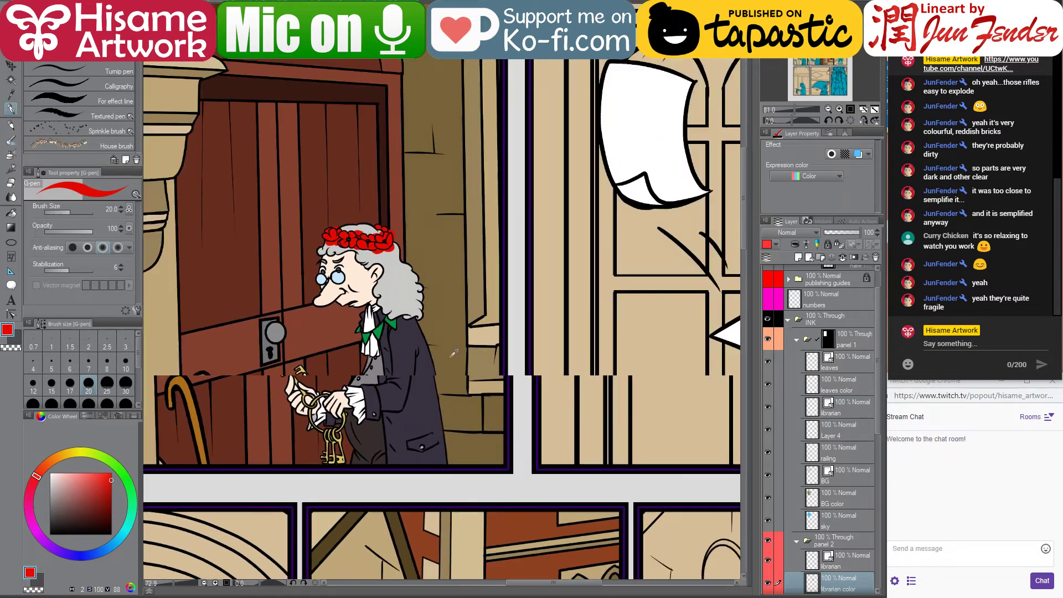
{"action": "scroll", "coordinate": [431, 330], "scroll_direction": "down", "scroll_amount": 3}
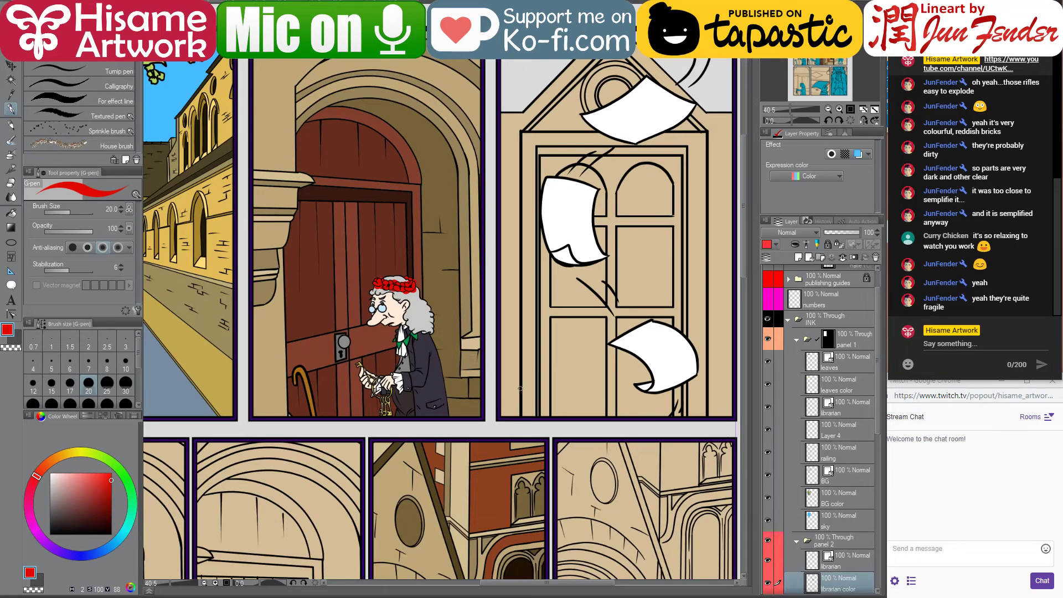
{"action": "scroll", "coordinate": [511, 418], "scroll_direction": "down", "scroll_amount": 1}
Activate panel 3's BG color layer, load its painted area as a selection and hide the paper and paper color layers
{"action": "left_click_drag", "start_coordinate": [628, 308], "coordinate": [634, 371]}
{"action": "left_click", "coordinate": [547, 383], "text": "ctrl+shift"}
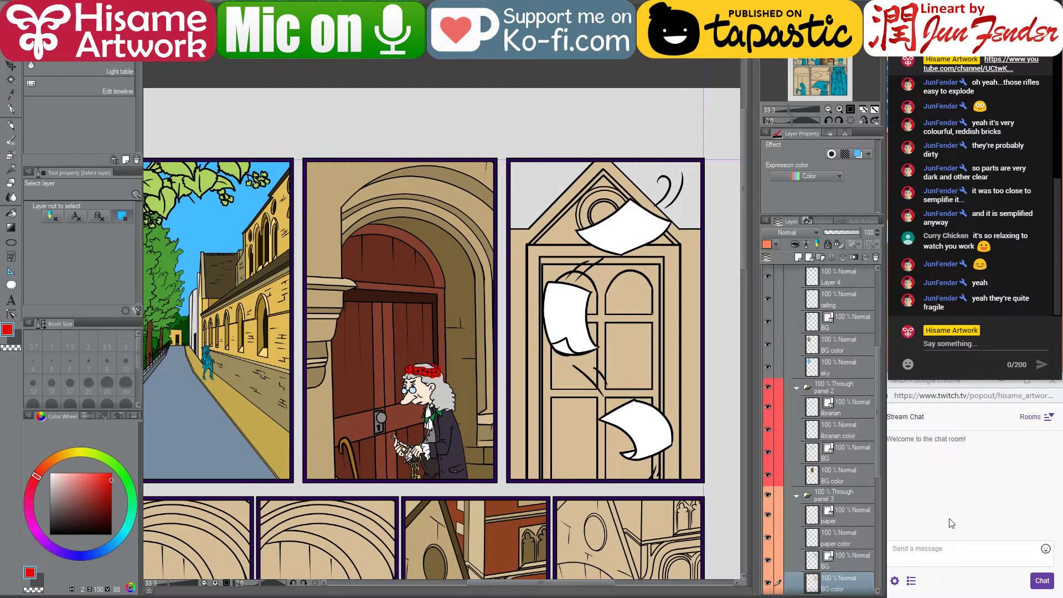
{"action": "left_click", "coordinate": [818, 587], "text": "ctrl"}
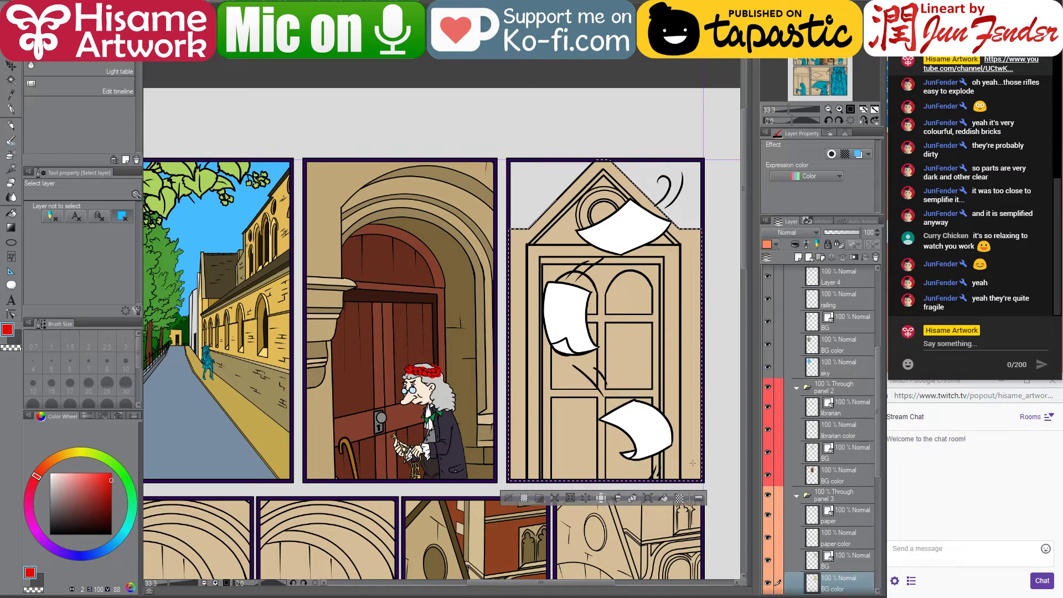
{"action": "left_click", "coordinate": [767, 515]}
{"action": "left_click", "coordinate": [767, 536]}
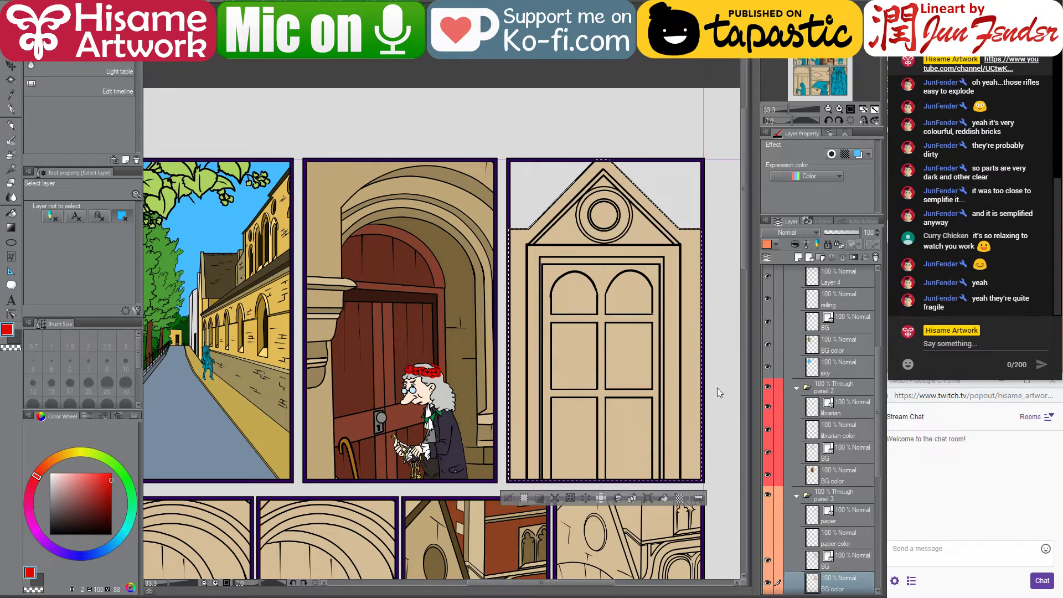
Fill the six panes of the tall arched window in panel 3 with very dark brown (H 26, S 82, V 13)
{"action": "left_click", "coordinate": [11, 212]}
{"action": "left_click_drag", "start_coordinate": [542, 456], "coordinate": [525, 351]}
{"action": "left_click", "coordinate": [560, 332]}
{"action": "left_click", "coordinate": [572, 230]}
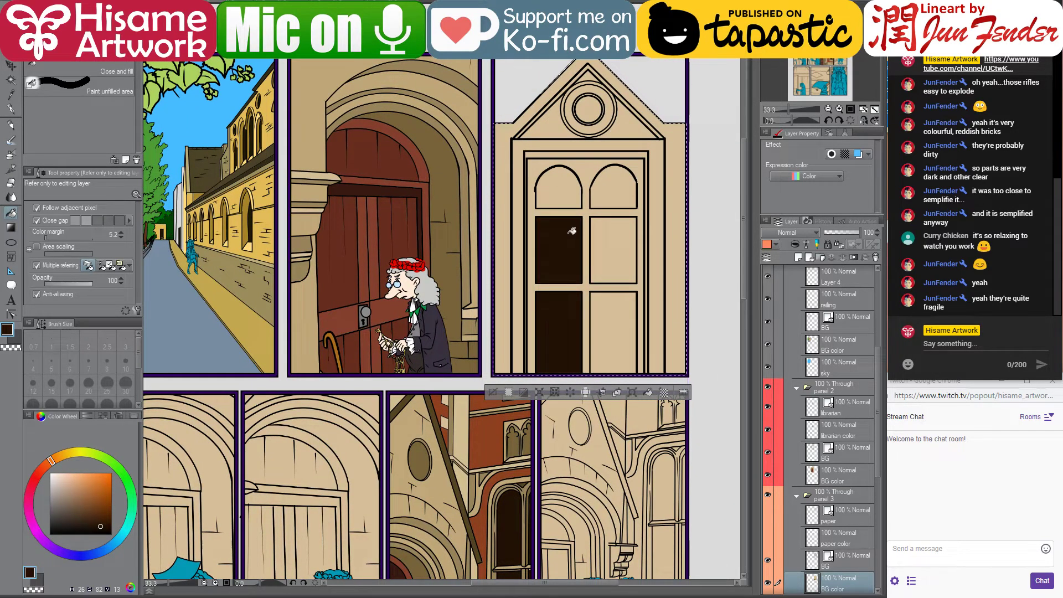
{"action": "left_click", "coordinate": [559, 191]}
{"action": "left_click", "coordinate": [611, 191]}
{"action": "left_click", "coordinate": [609, 252]}
{"action": "left_click", "coordinate": [591, 343]}
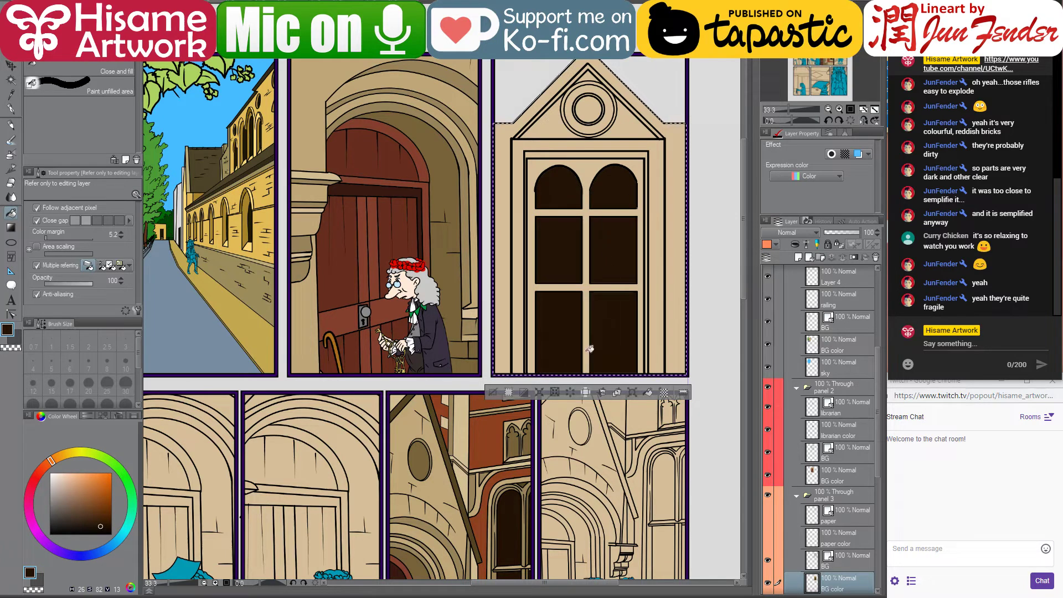
Fill the stone frame around panel 3's window with a tan sampled from the coloured brick building panel below
{"action": "left_click", "coordinate": [529, 477], "text": "alt"}
{"action": "left_click", "coordinate": [546, 142]}
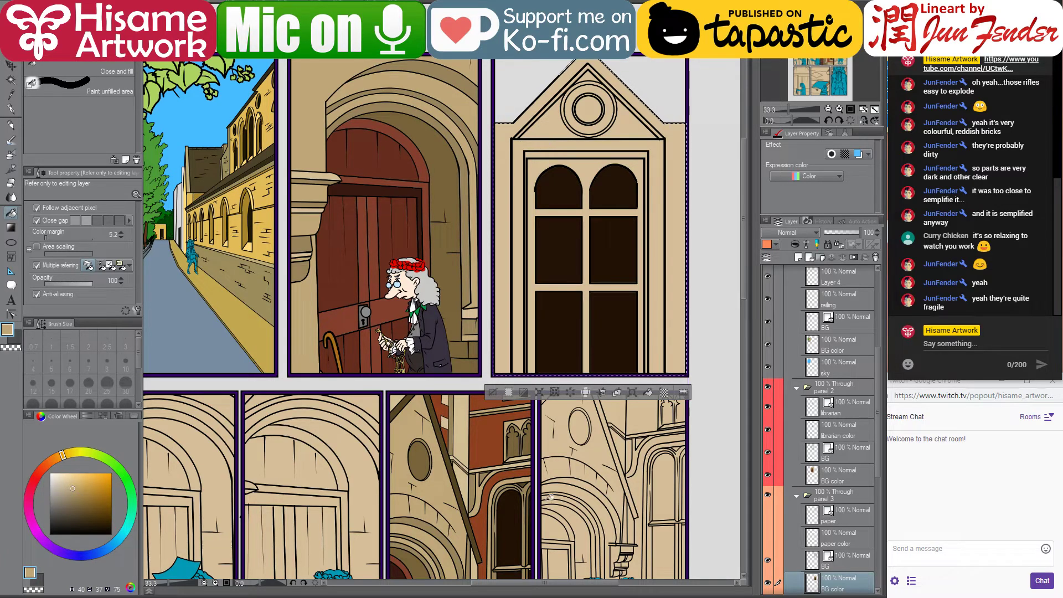
{"action": "left_click_drag", "start_coordinate": [465, 504], "coordinate": [472, 441]}
{"action": "left_click", "coordinate": [472, 370], "text": "alt"}
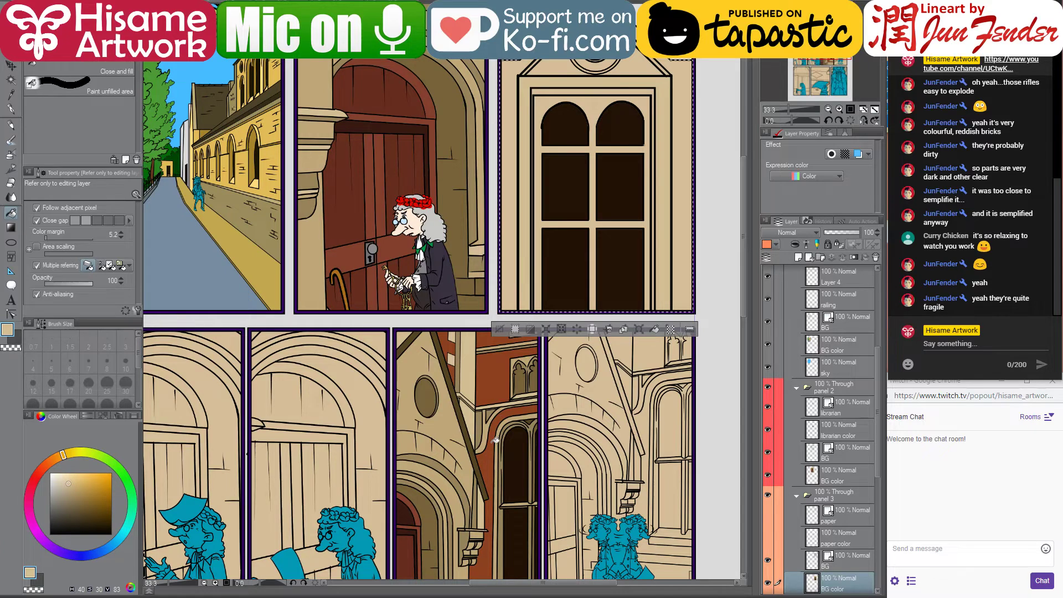
Switch to the Google Street View reference and examine the building's windows and upper storey
{"action": "left_click", "coordinate": [383, 595]}
{"action": "left_click_drag", "start_coordinate": [542, 145], "coordinate": [490, 282]}
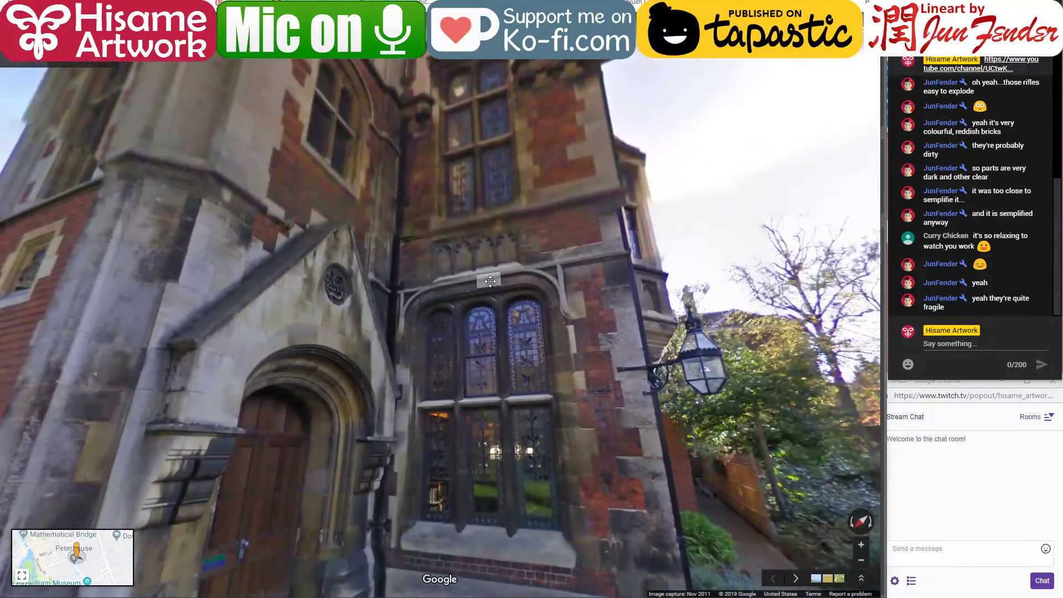
{"action": "key", "text": "alt+Tab"}
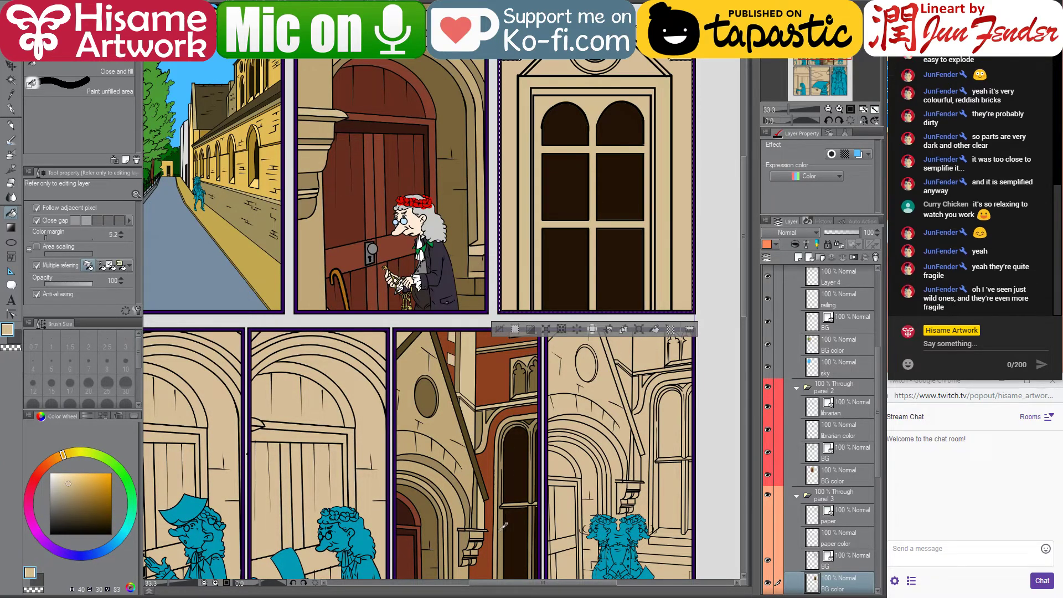
Fill the recess strip above the window and the gable triangle in panel 3 with mid brown (H 39, S 40, V 60)
{"action": "right_click", "coordinate": [503, 491]}
{"action": "scroll", "coordinate": [616, 112], "scroll_direction": "up", "scroll_amount": 1}
{"action": "scroll", "coordinate": [619, 107], "scroll_direction": "up", "scroll_amount": 4}
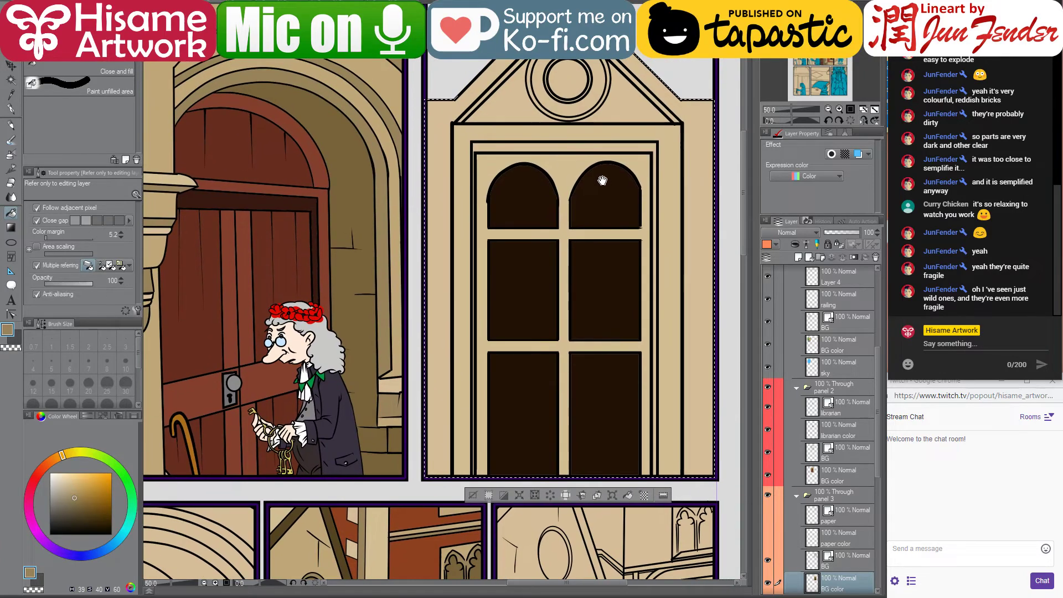
{"action": "left_click", "coordinate": [500, 146]}
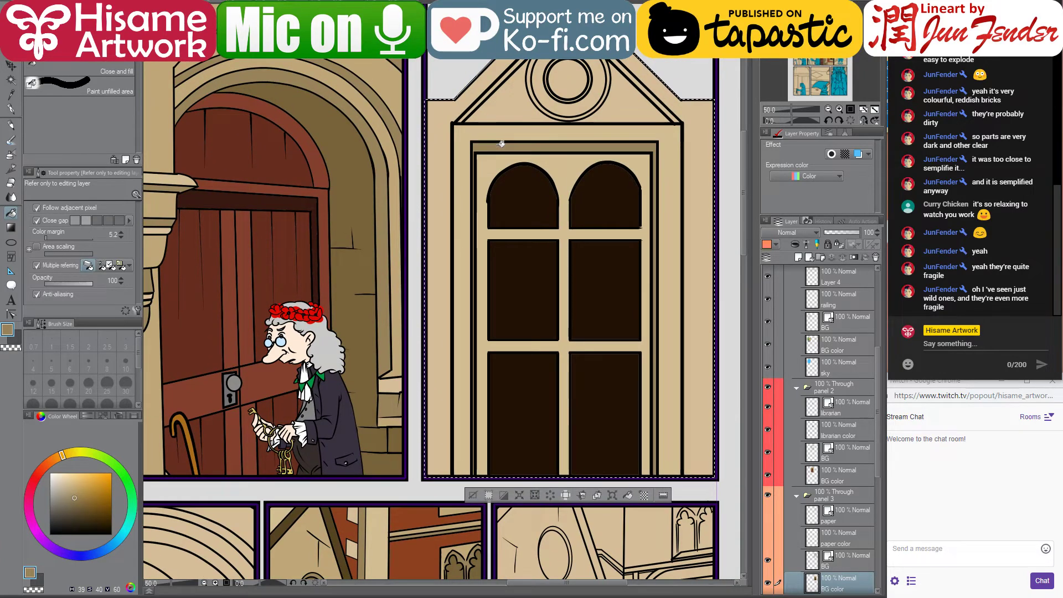
{"action": "left_click", "coordinate": [507, 106]}
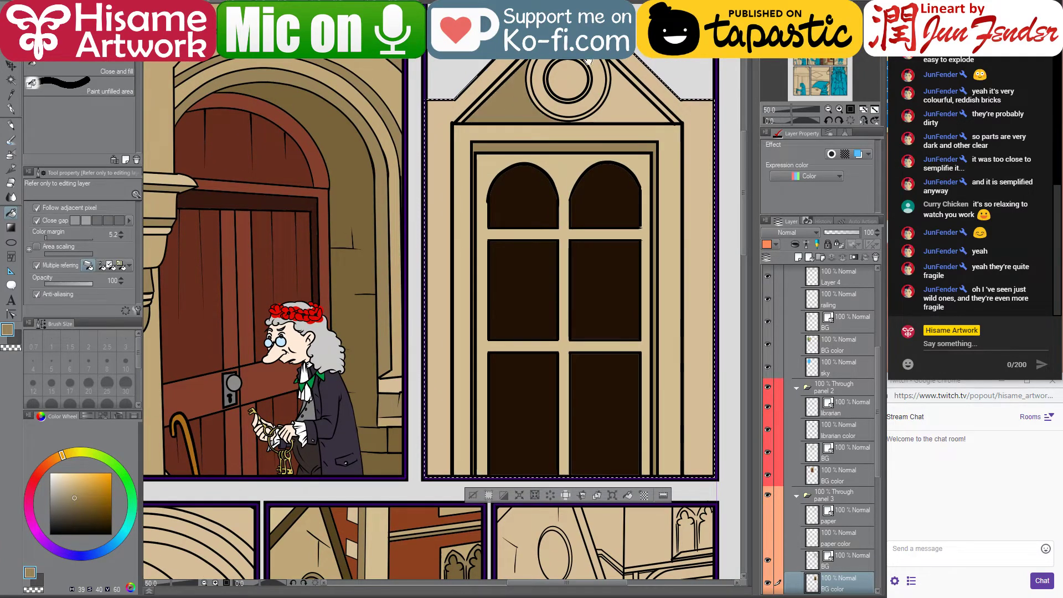
Fill the narrow band inside the gable's edge with a darker brown (H 40, S 51, V 47) sampled from panel 2's archway
{"action": "left_click_drag", "start_coordinate": [589, 60], "coordinate": [582, 162]}
{"action": "scroll", "coordinate": [553, 154], "scroll_direction": "up", "scroll_amount": 1}
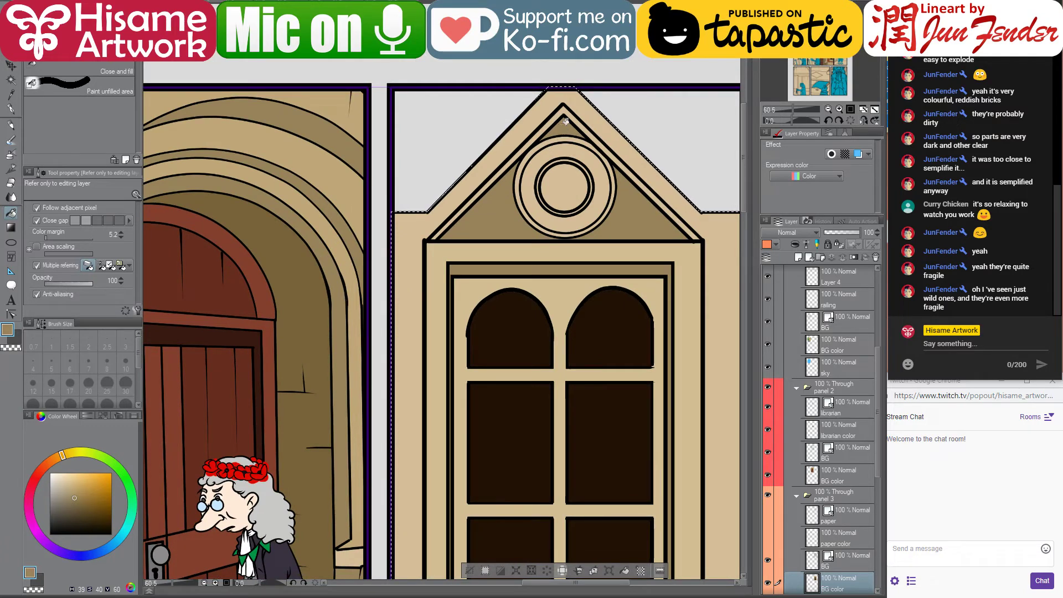
{"action": "left_click", "coordinate": [286, 266], "text": "alt"}
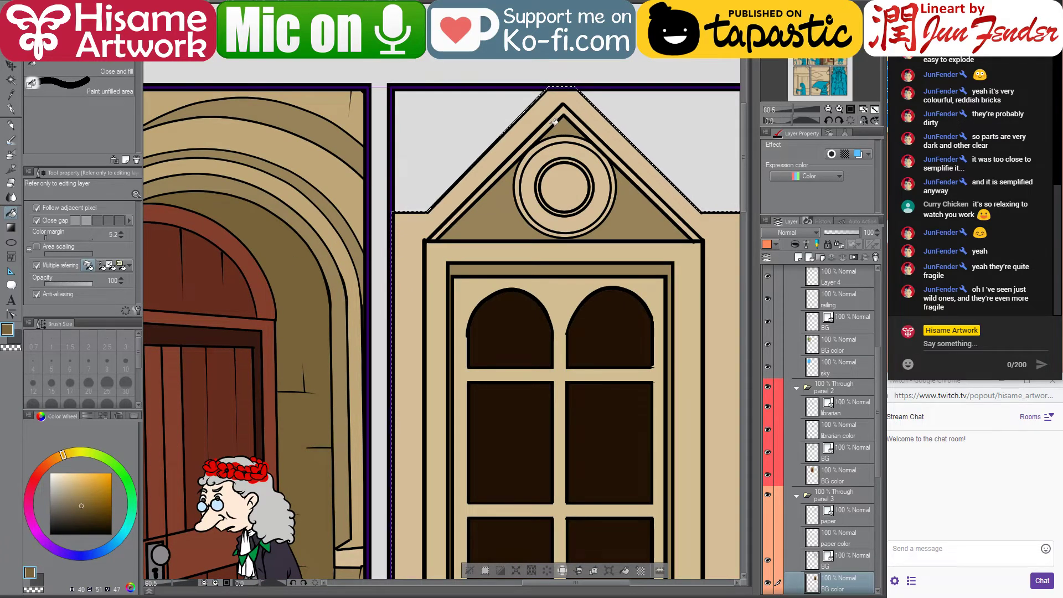
{"action": "left_click", "coordinate": [554, 120]}
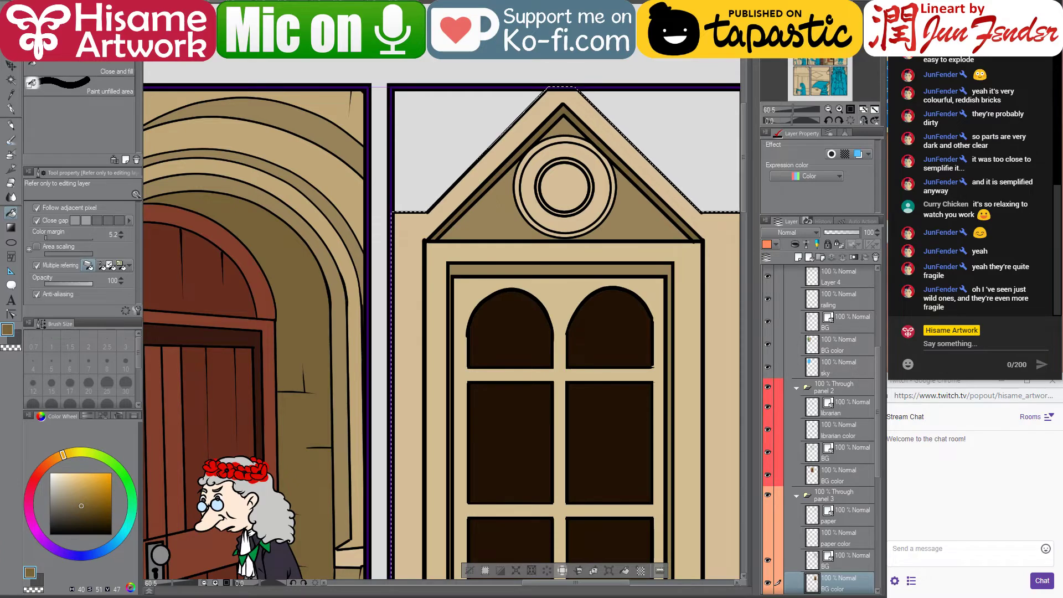
Check the gable in the Street View reference, and fill the round ornament's ring with mid brown and its centre with darker brown
{"action": "key", "text": "alt+Tab"}
{"action": "left_click_drag", "start_coordinate": [545, 140], "coordinate": [529, 237]}
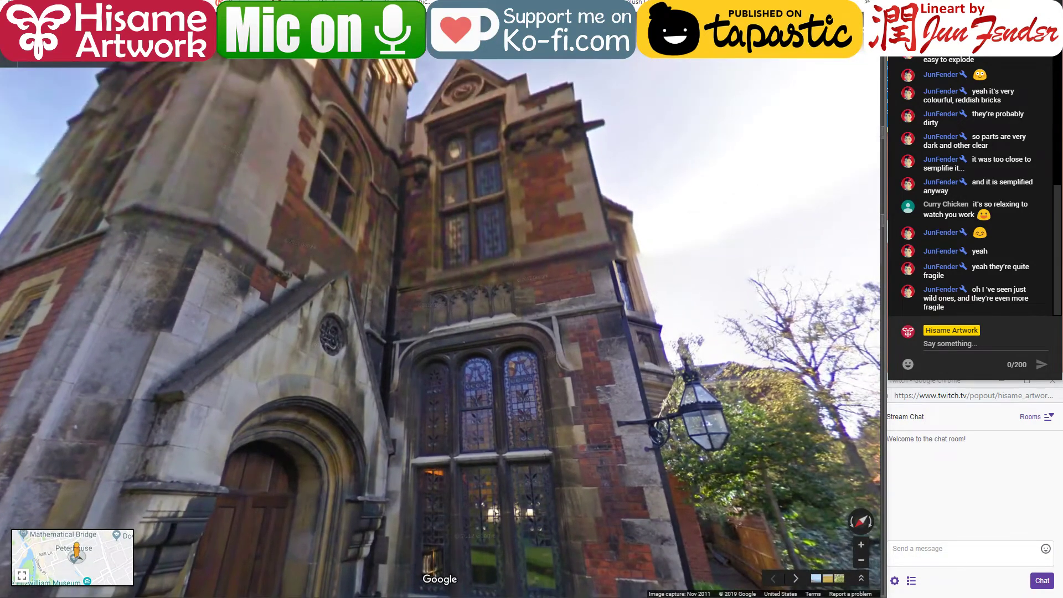
{"action": "key", "text": "alt+Tab"}
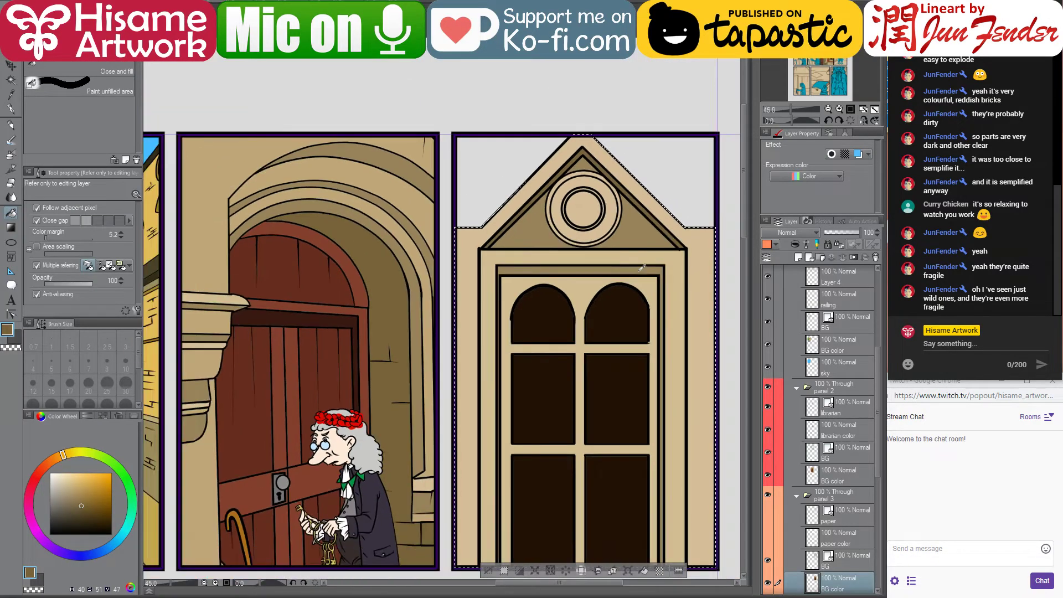
{"action": "scroll", "coordinate": [642, 268], "scroll_direction": "up", "scroll_amount": 2}
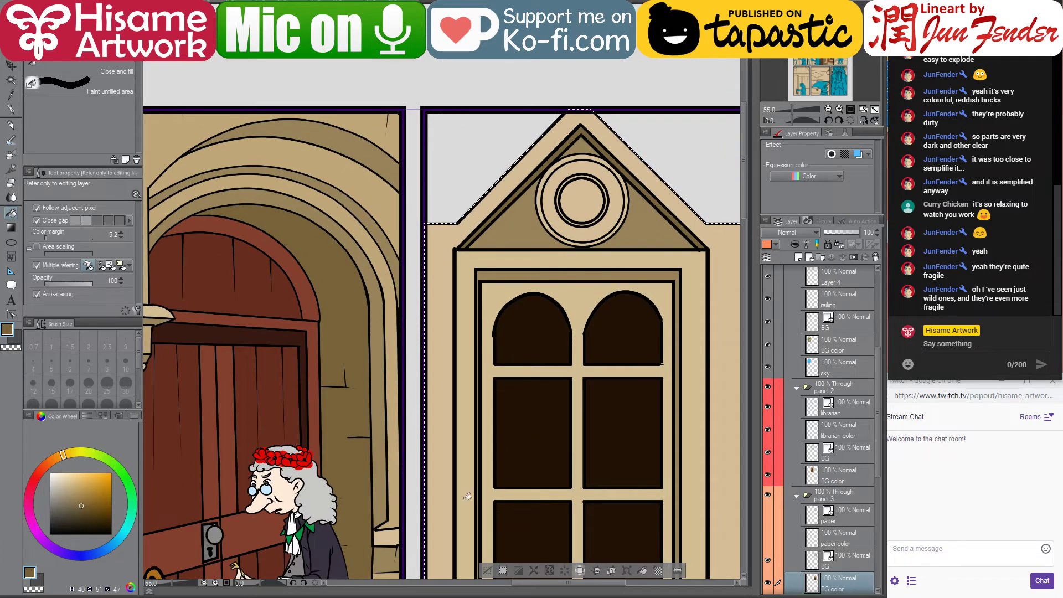
{"action": "key", "text": "alt+Tab"}
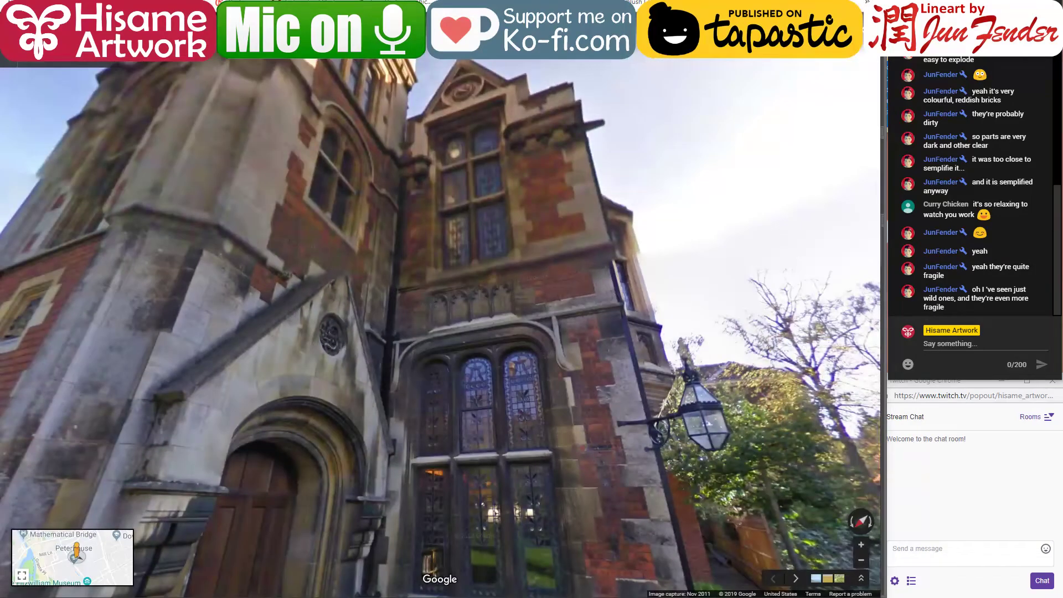
{"action": "key", "text": "alt+Tab"}
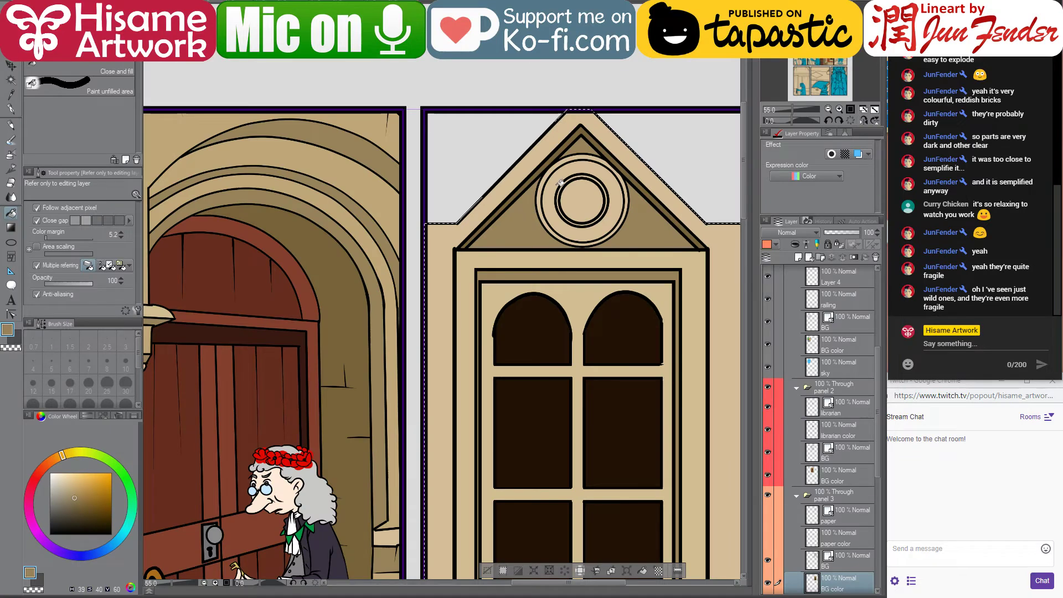
{"action": "left_click", "coordinate": [589, 191]}
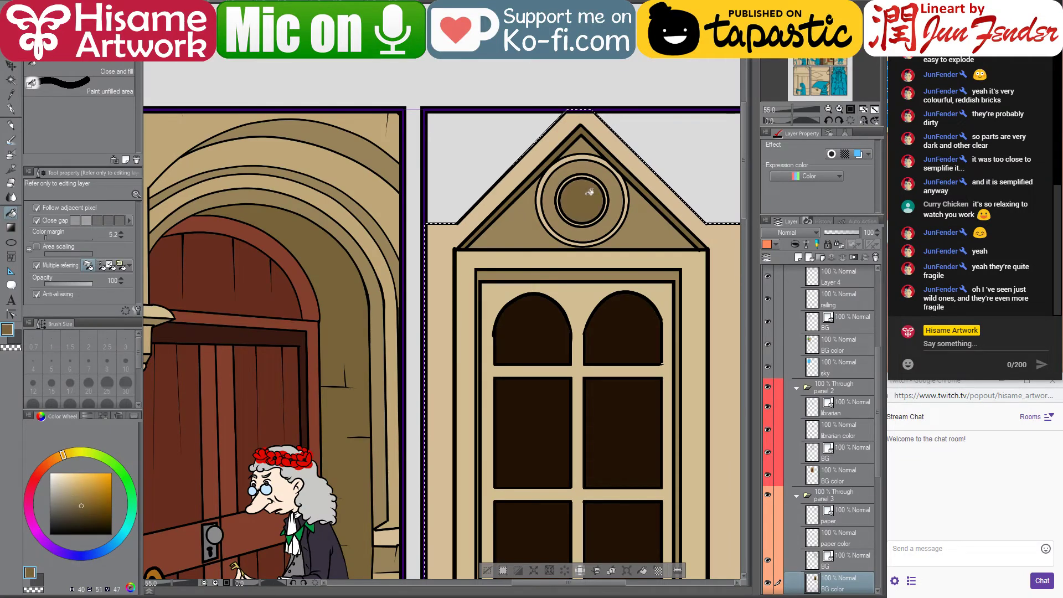
{"action": "scroll", "coordinate": [500, 205], "scroll_direction": "down", "scroll_amount": 3}
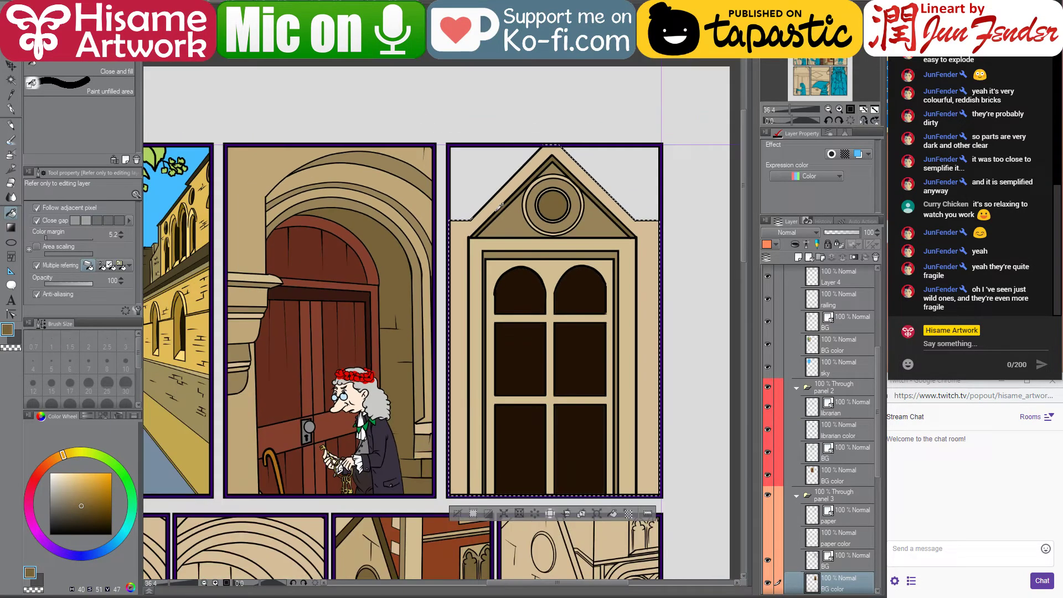
Compare panel 3's coloured gable, window and outer walls with the building in the Street View reference
{"action": "key", "text": "alt+Tab"}
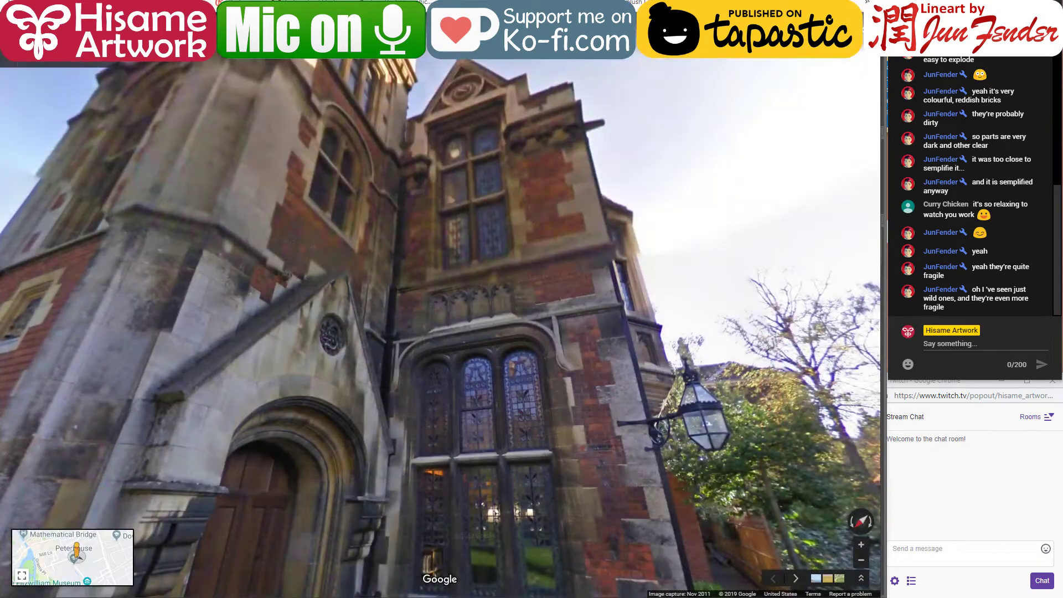
{"action": "key", "text": "alt+Tab"}
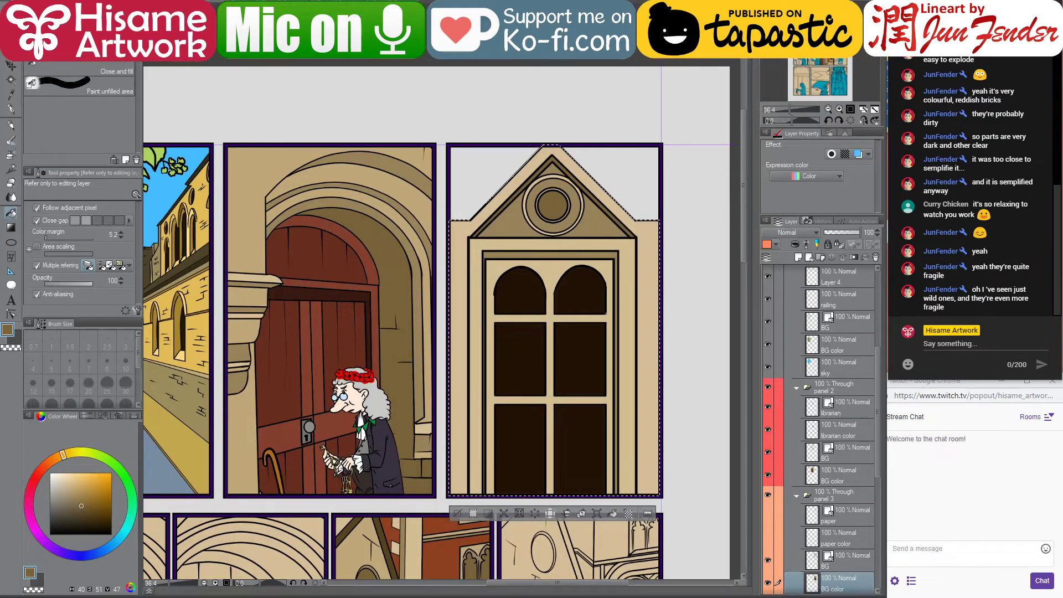
{"action": "key", "text": "alt+Tab"}
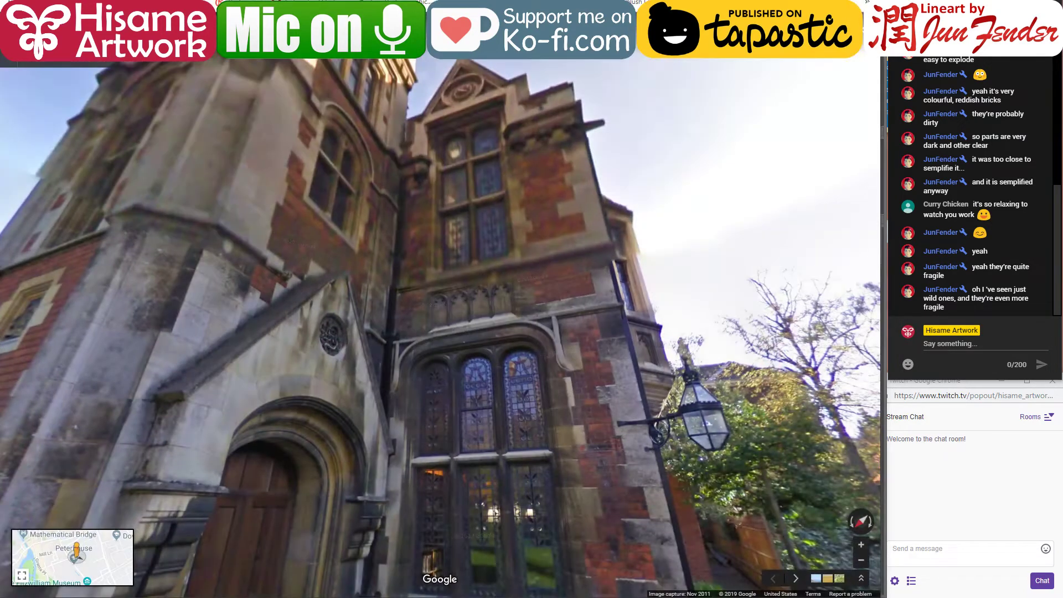
{"action": "key", "text": "alt+Tab"}
{"action": "scroll", "coordinate": [669, 386], "scroll_direction": "up", "scroll_amount": 3}
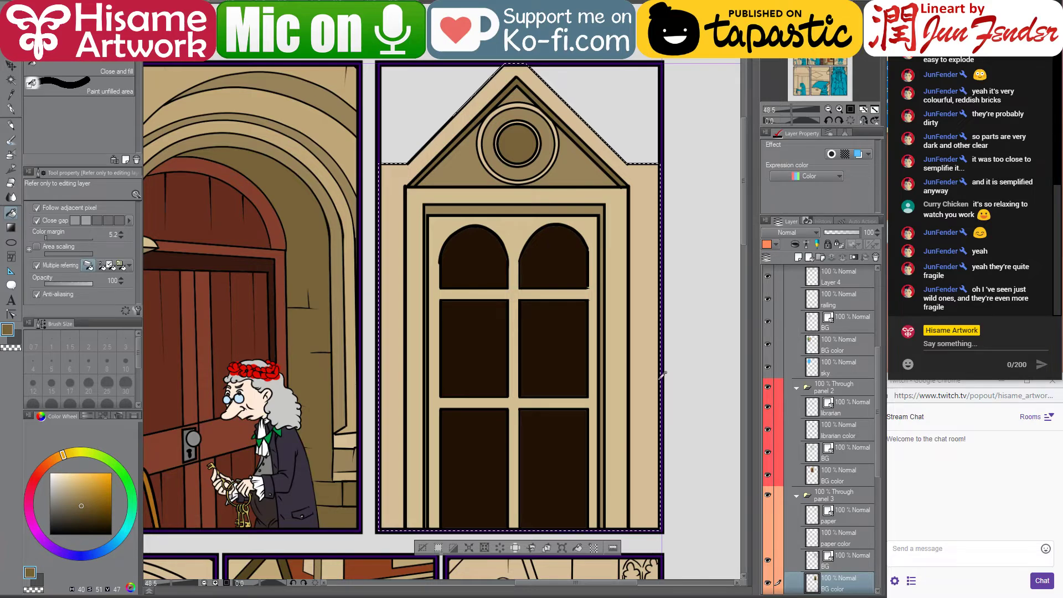
{"action": "scroll", "coordinate": [664, 380], "scroll_direction": "down", "scroll_amount": 3}
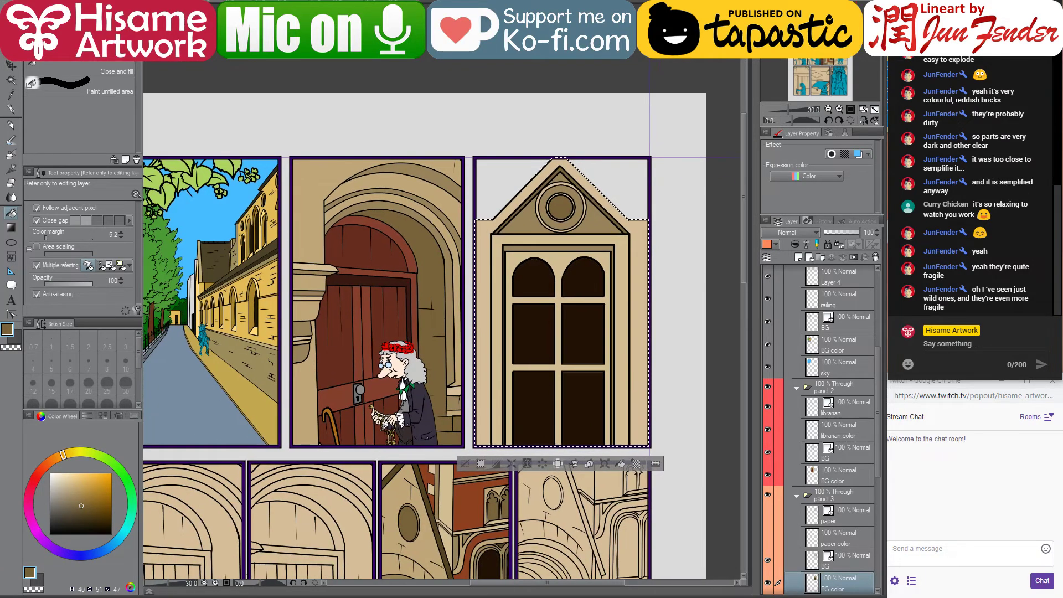
{"action": "key", "text": "alt+Tab"}
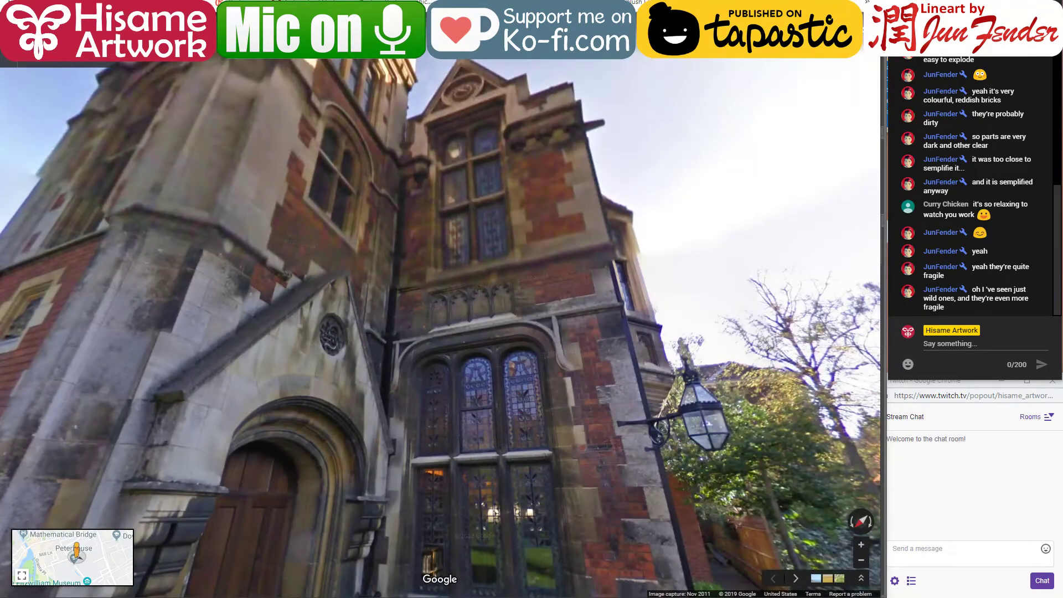
{"action": "key", "text": "alt+Tab"}
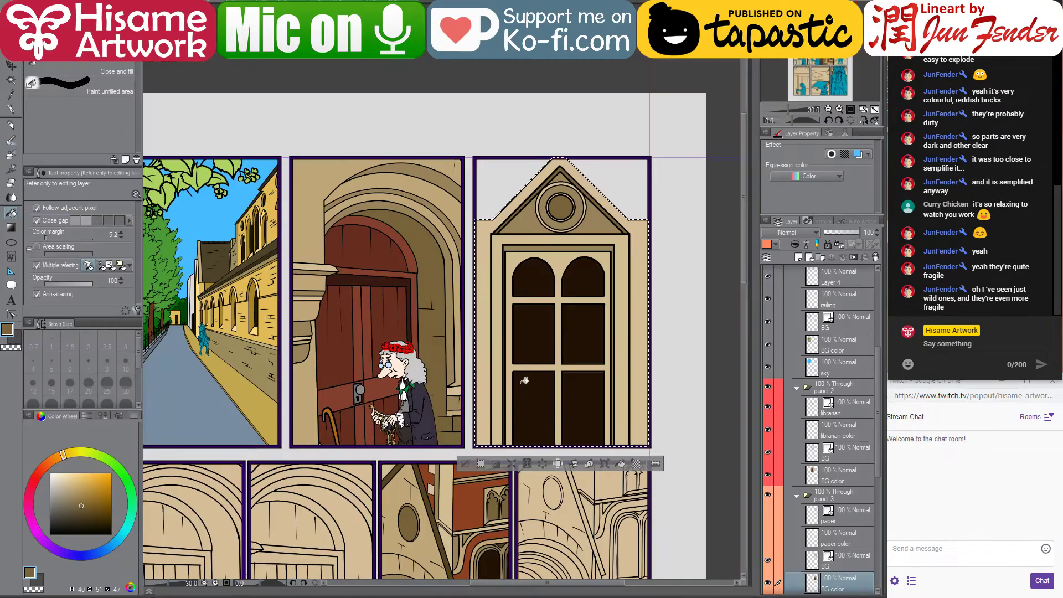
Select a small rectangular block on the outer wall edge beside panel 3's window and fill it with brick red (H 17, S 77, V 56)
{"action": "scroll", "coordinate": [588, 356], "scroll_direction": "up", "scroll_amount": 3}
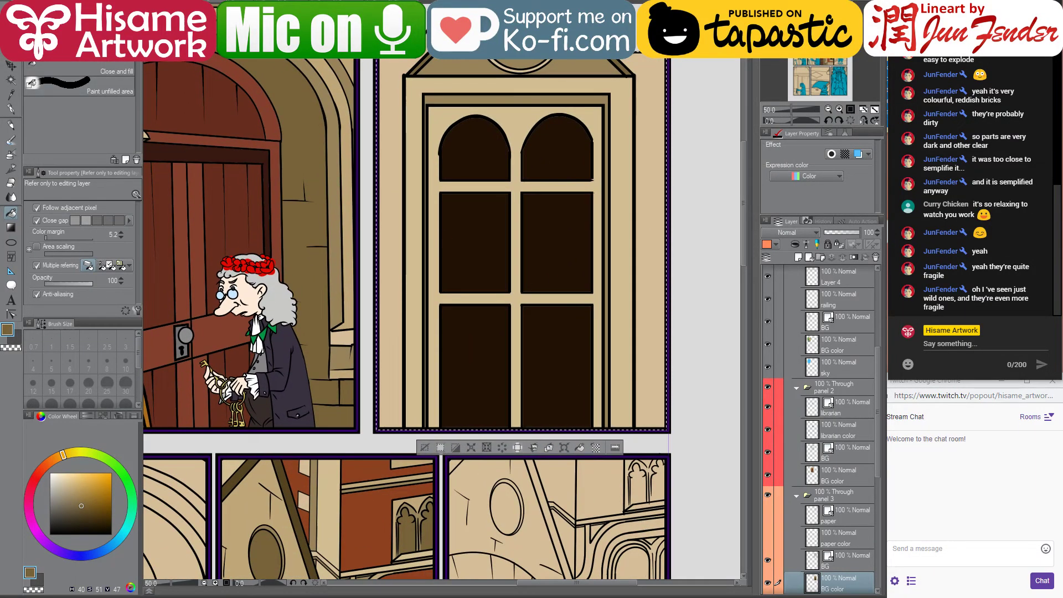
{"action": "left_click", "coordinate": [10, 80]}
{"action": "left_click", "coordinate": [642, 98]}
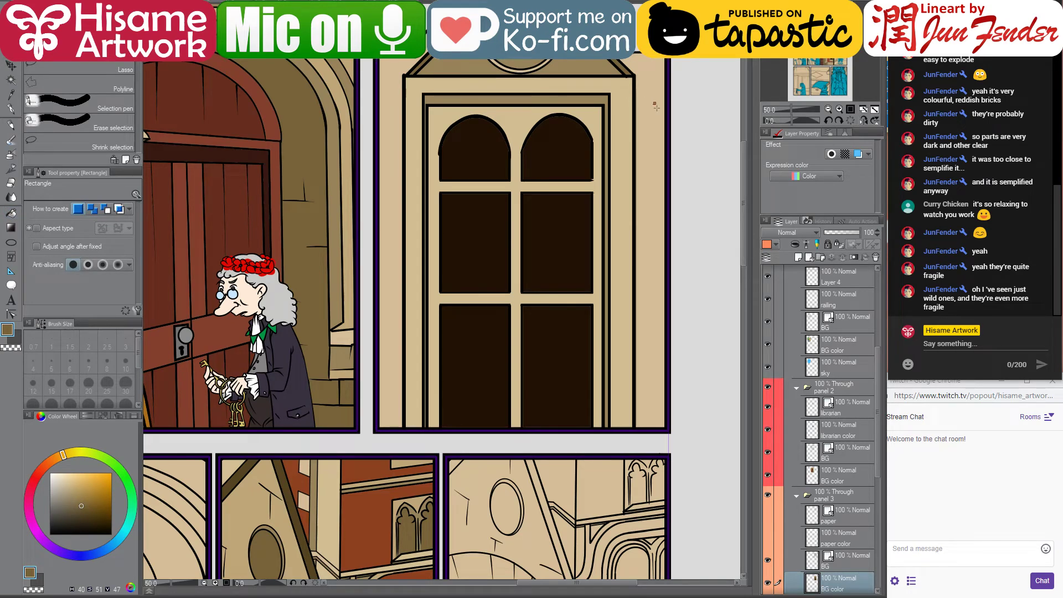
{"action": "left_click_drag", "start_coordinate": [654, 103], "coordinate": [702, 156]}
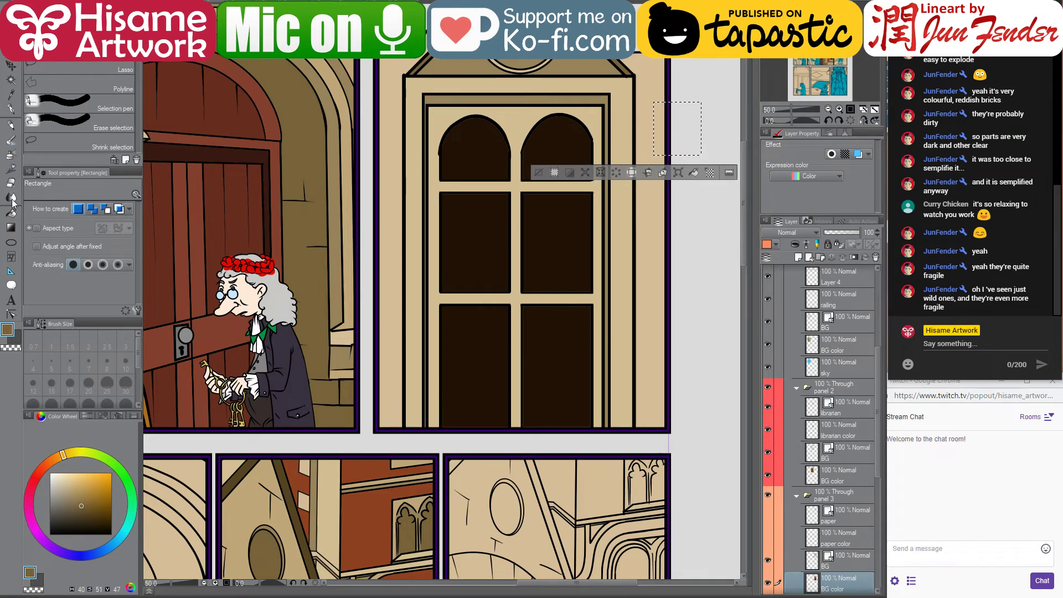
{"action": "left_click", "coordinate": [11, 212]}
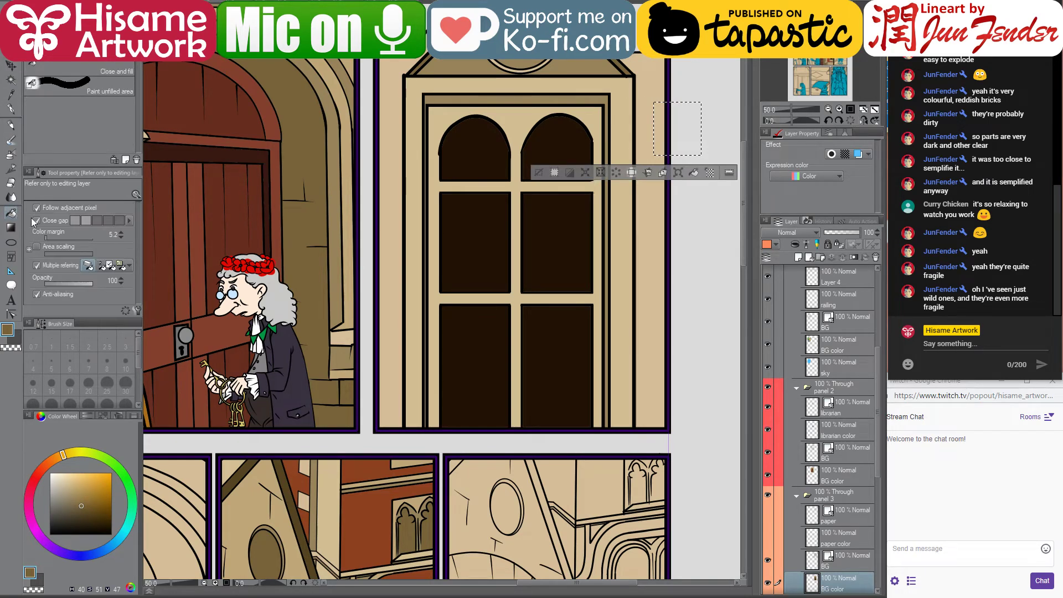
{"action": "left_click", "coordinate": [660, 131]}
Place a copy of the brick block lower on the wall and add a vertical guide along the blocks' inner edge
{"action": "left_click", "coordinate": [11, 66]}
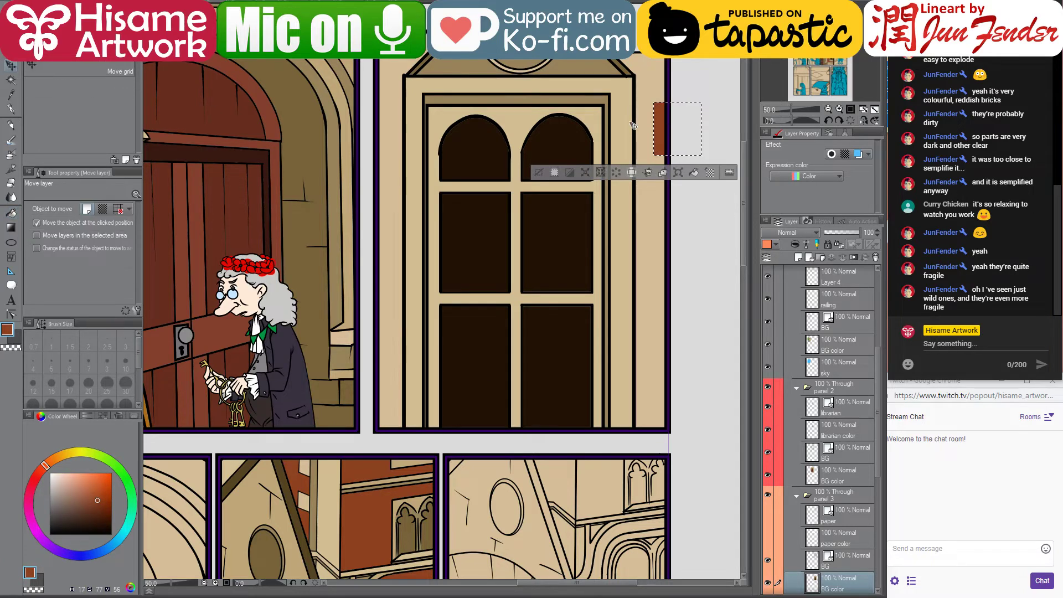
{"action": "left_click_drag", "start_coordinate": [664, 131], "coordinate": [666, 216]}
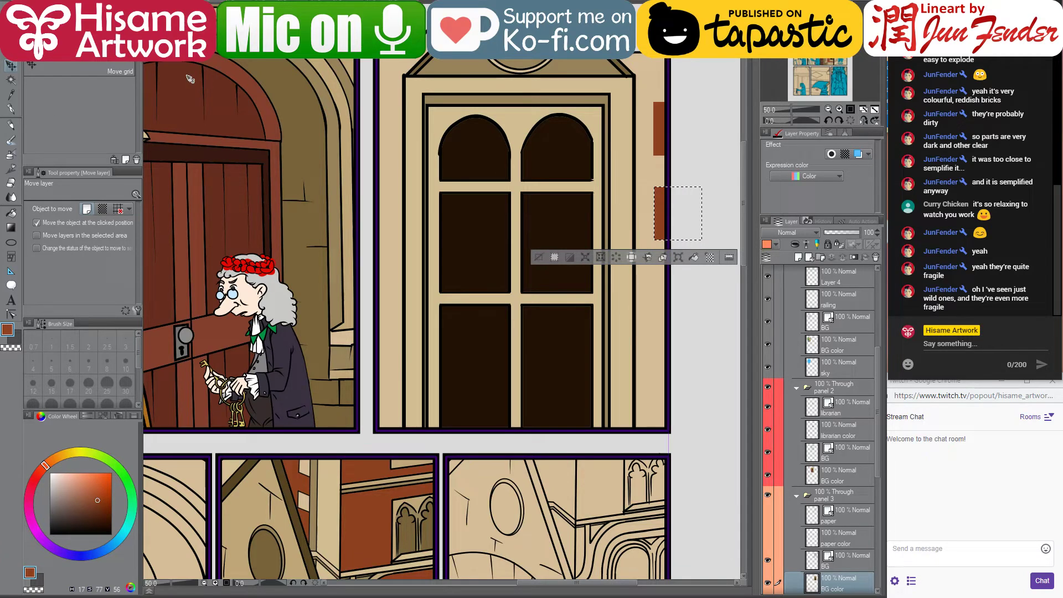
{"action": "key", "text": "ctrl+r"}
{"action": "left_click_drag", "start_coordinate": [148, 85], "coordinate": [657, 113]}
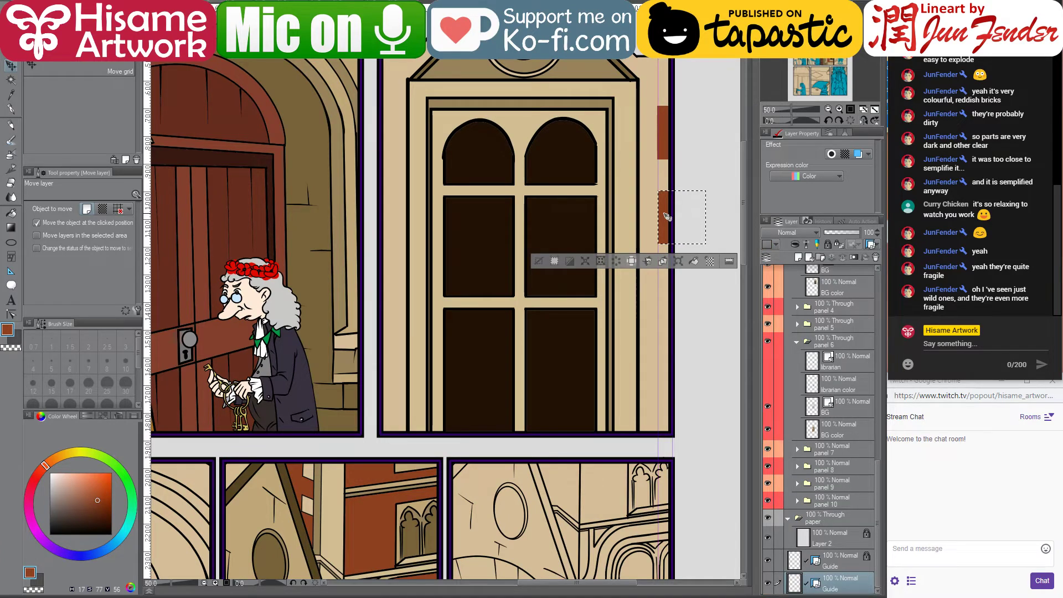
Try to place the brick block further down the wall beside the window's lower panes
{"action": "left_click_drag", "start_coordinate": [667, 216], "coordinate": [669, 311]}
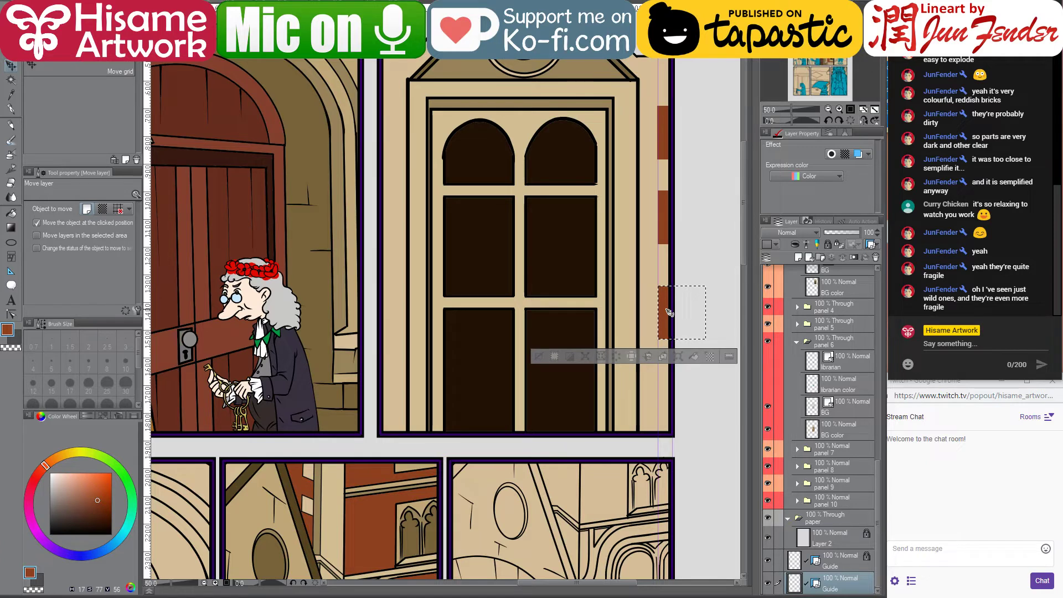
{"action": "key", "text": "ctrl+z"}
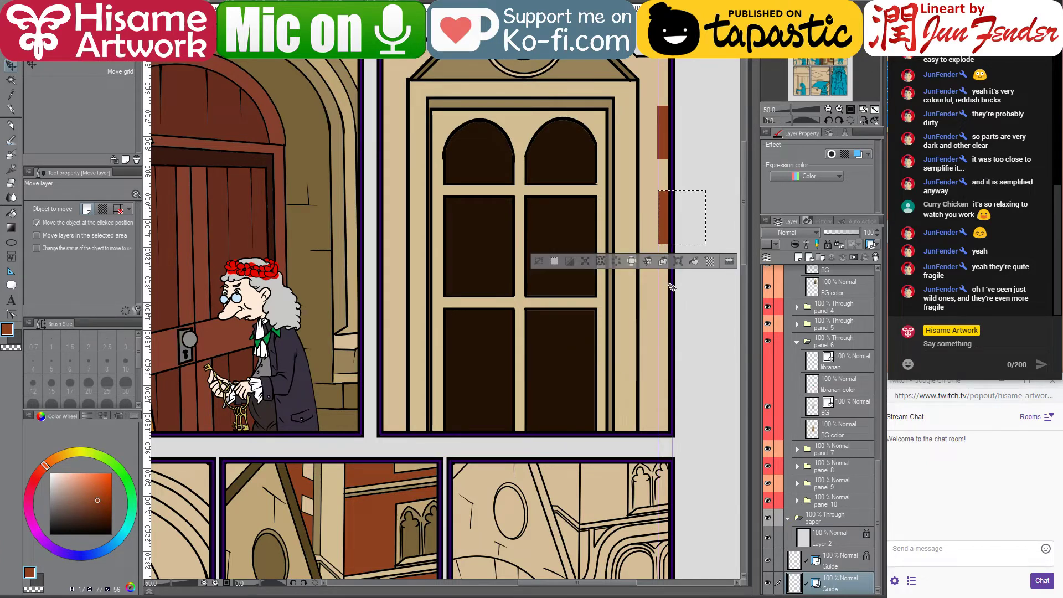
Undo the last block placement, restore the vertical guide along the brick's inner edge, and place a copy beside the window's middle panes
{"action": "key", "text": "ctrl+z"}
{"action": "key", "text": "ctrl+z"}
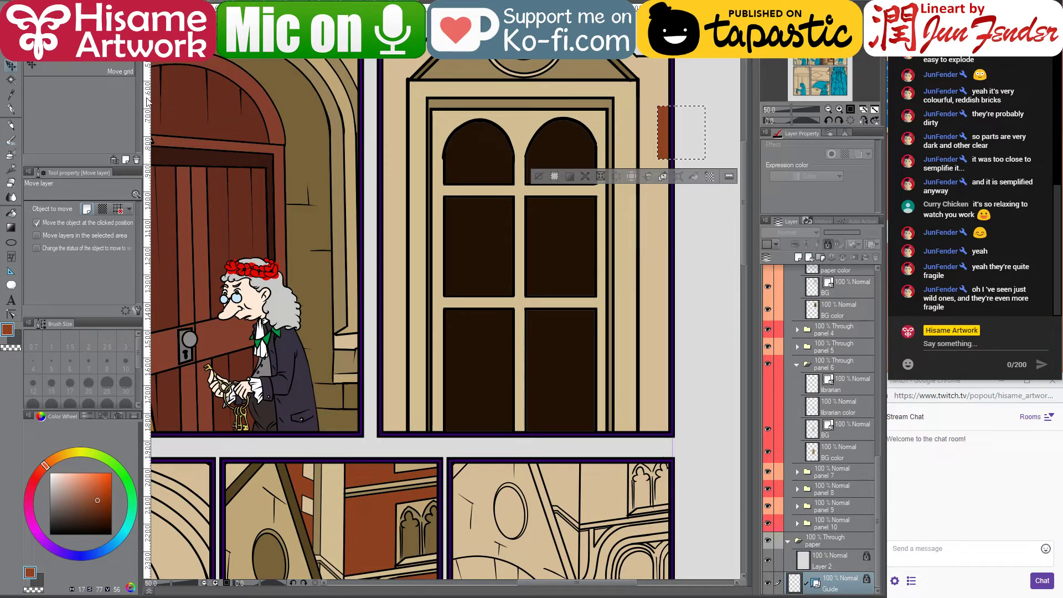
{"action": "left_click_drag", "start_coordinate": [148, 103], "coordinate": [670, 332]}
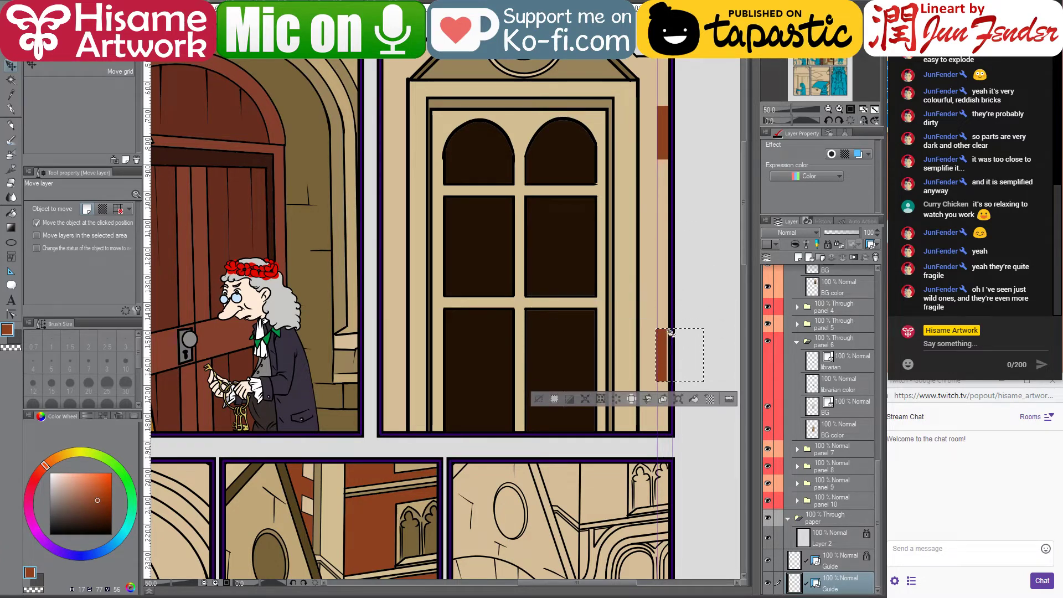
{"action": "key", "text": "ctrl+z"}
{"action": "key", "text": "ctrl+y"}
{"action": "key", "text": "ctrl+y"}
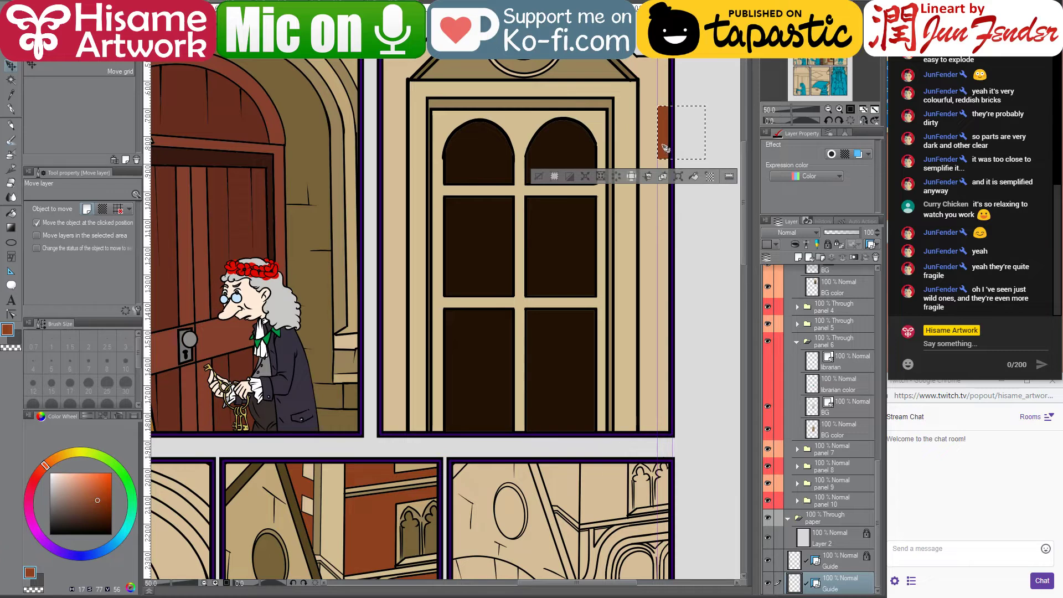
{"action": "left_click_drag", "start_coordinate": [666, 148], "coordinate": [666, 245]}
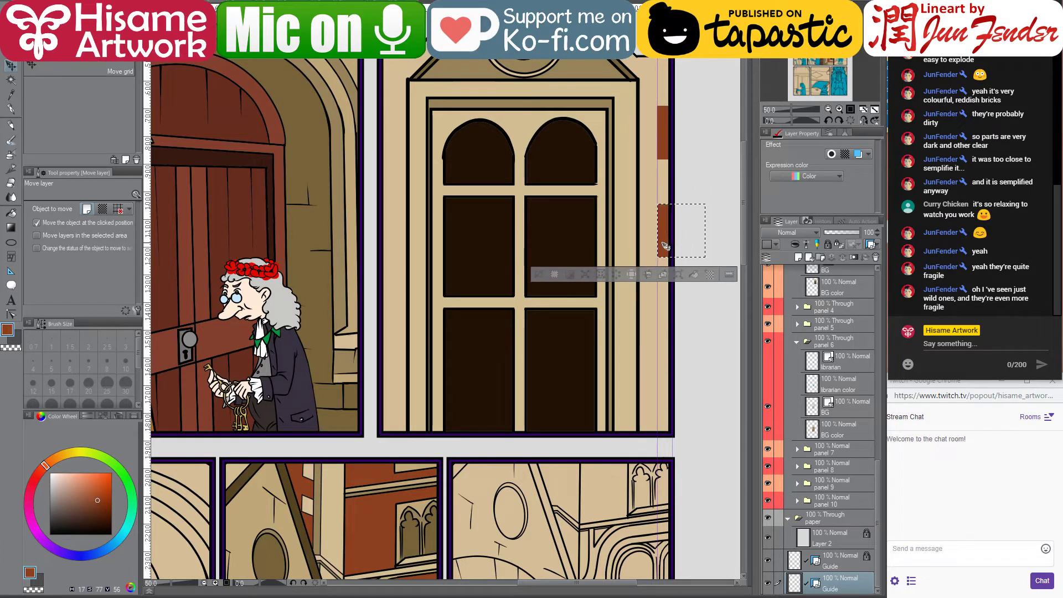
{"action": "key", "text": "ctrl+d"}
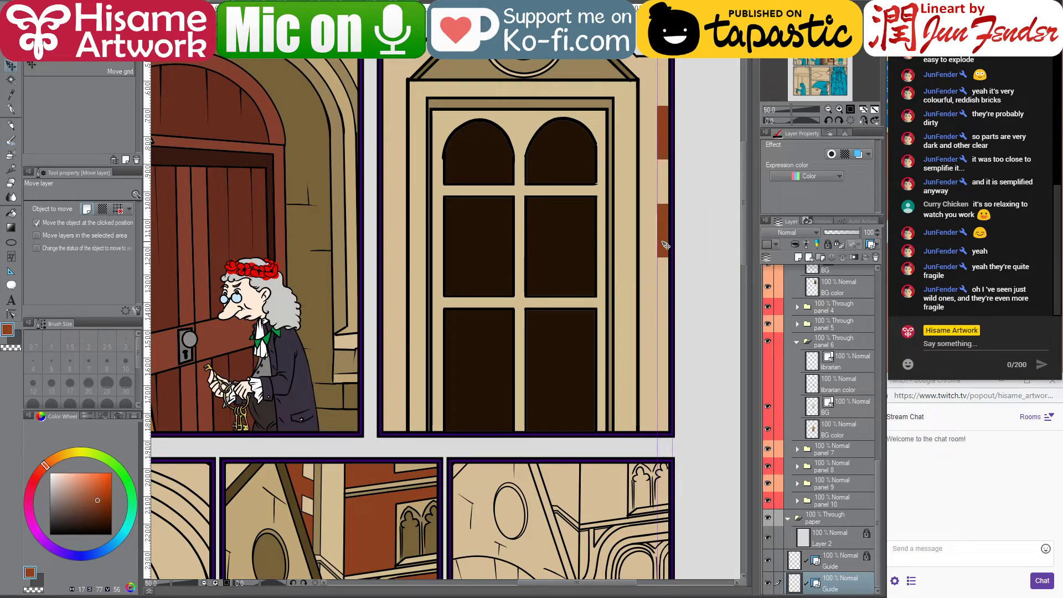
{"action": "key", "text": "w"}
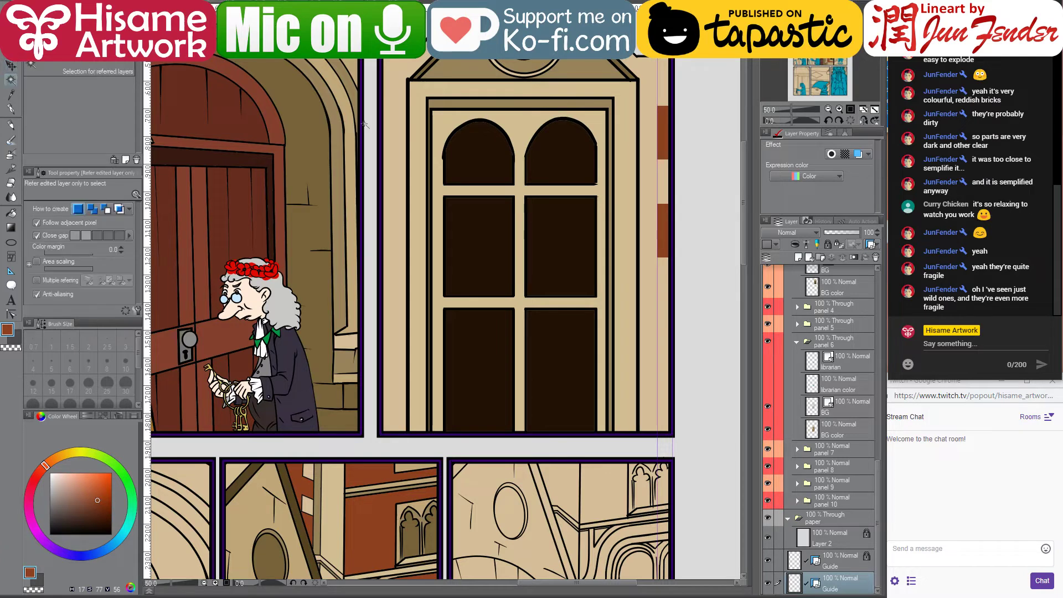
{"action": "left_click", "coordinate": [664, 223]}
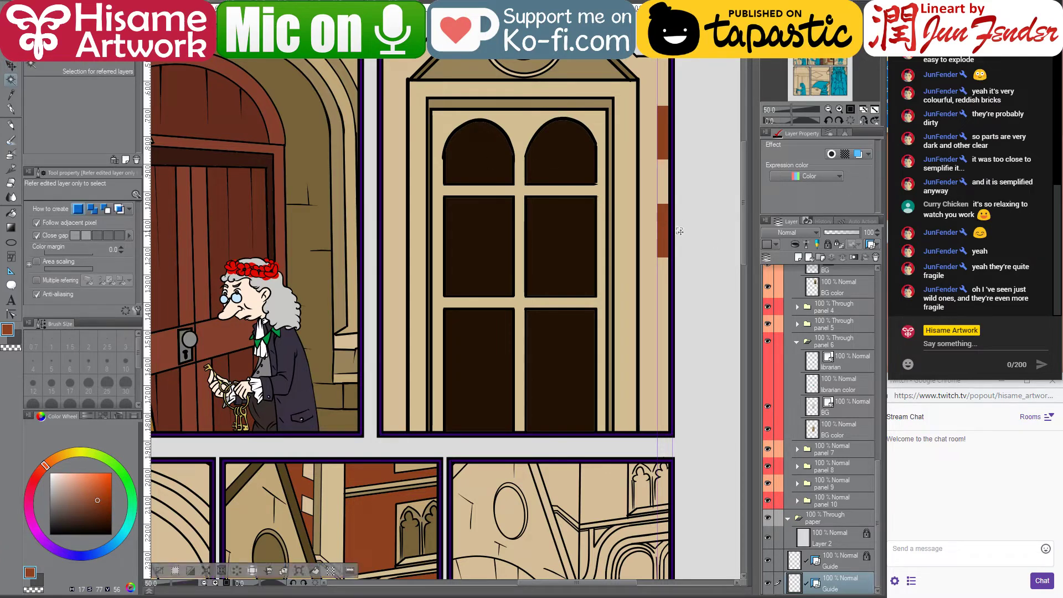
{"action": "key", "text": "ctrl+d"}
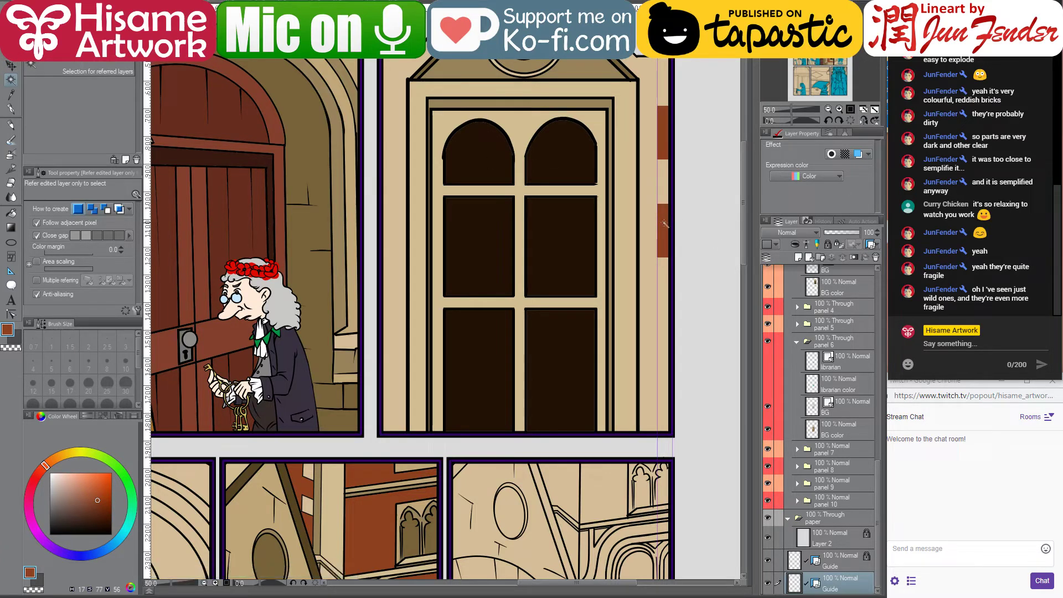
{"action": "left_click", "coordinate": [664, 224]}
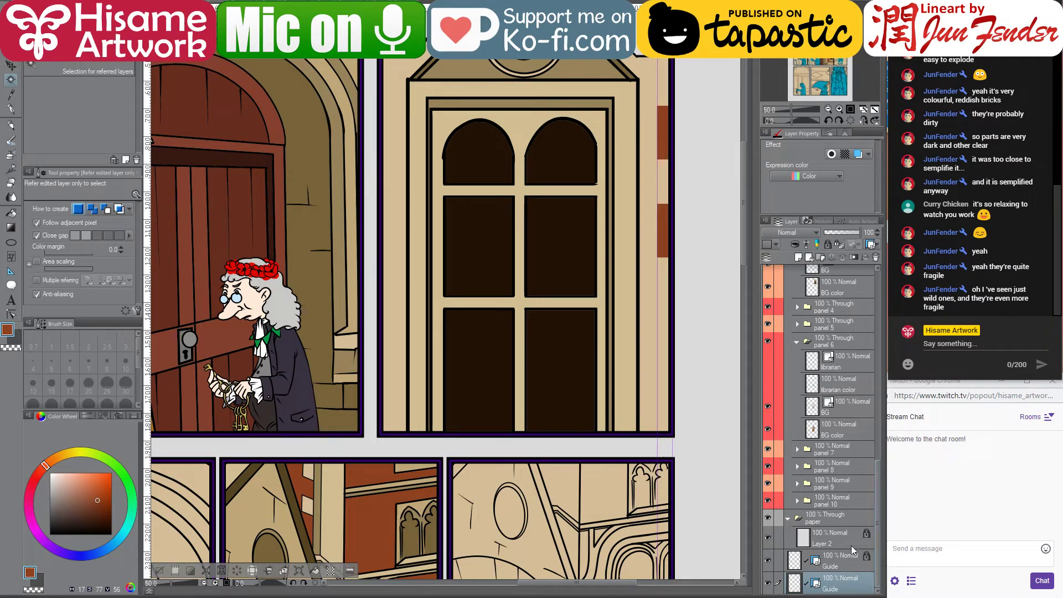
Make panel 3's BG color layer active and check its content by toggling its visibility
{"action": "scroll", "coordinate": [833, 319], "scroll_direction": "up", "scroll_amount": 2}
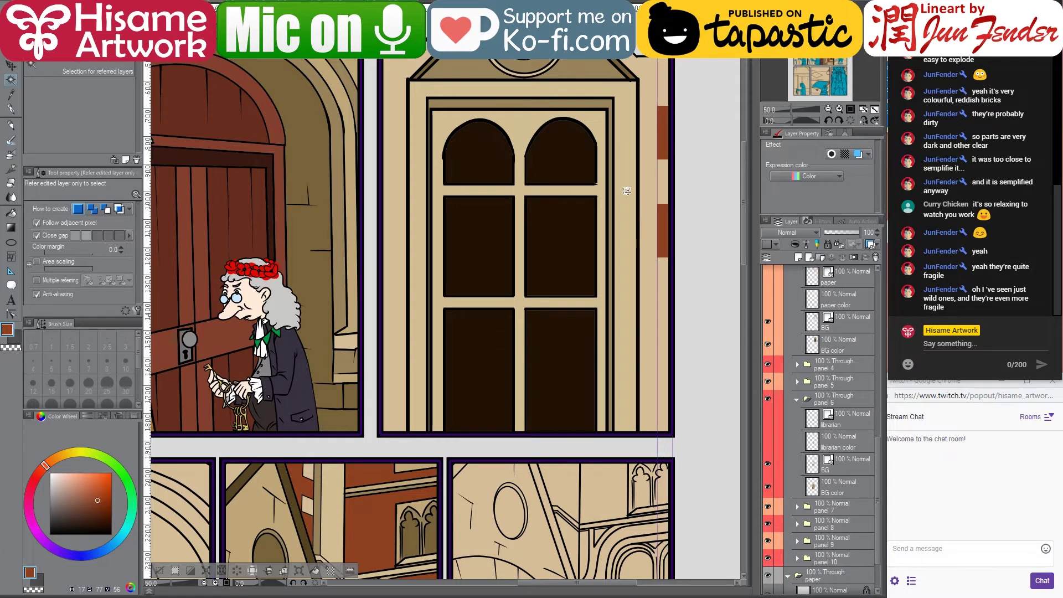
{"action": "key", "text": "ctrl+shift"}
{"action": "left_click", "coordinate": [253, 146], "text": "ctrl+shift"}
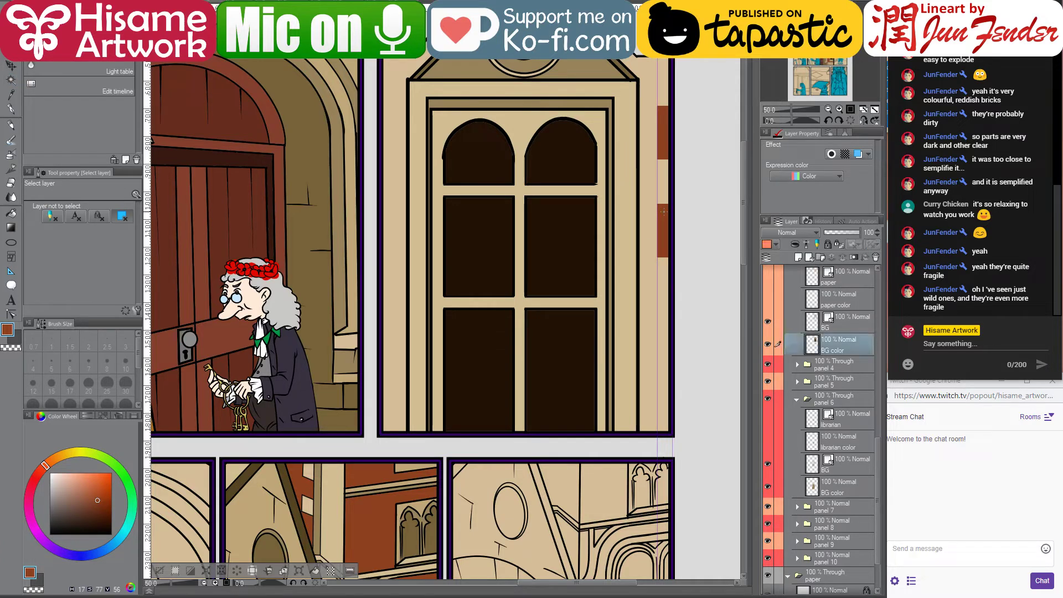
{"action": "left_click", "coordinate": [11, 79]}
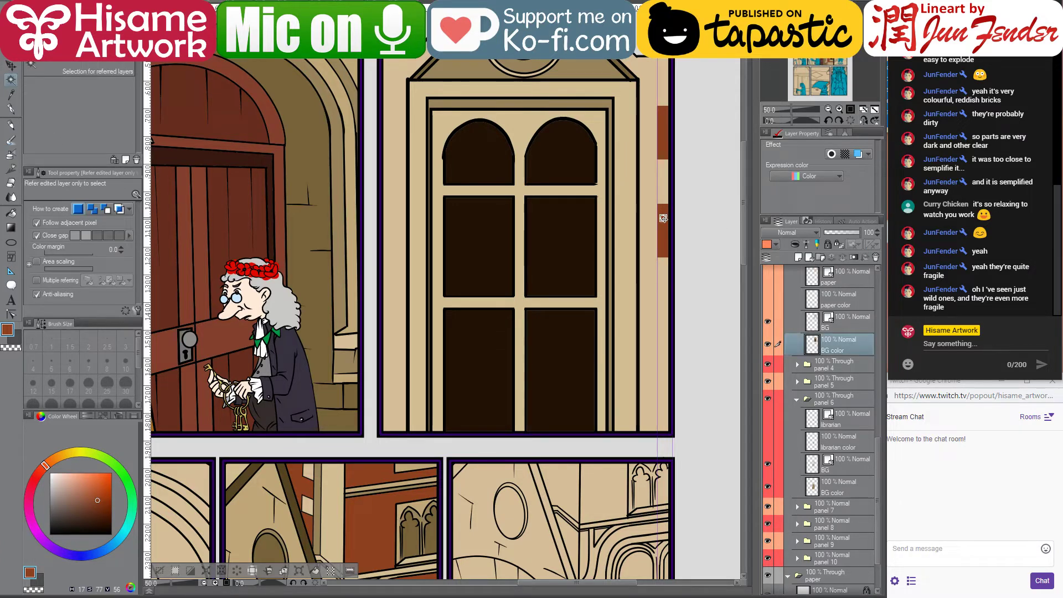
{"action": "left_click", "coordinate": [768, 345]}
{"action": "left_click", "coordinate": [767, 345]}
Set the auto selection to refer to other layers and select the lower brick block on panel 3's wall
{"action": "left_click", "coordinate": [60, 67]}
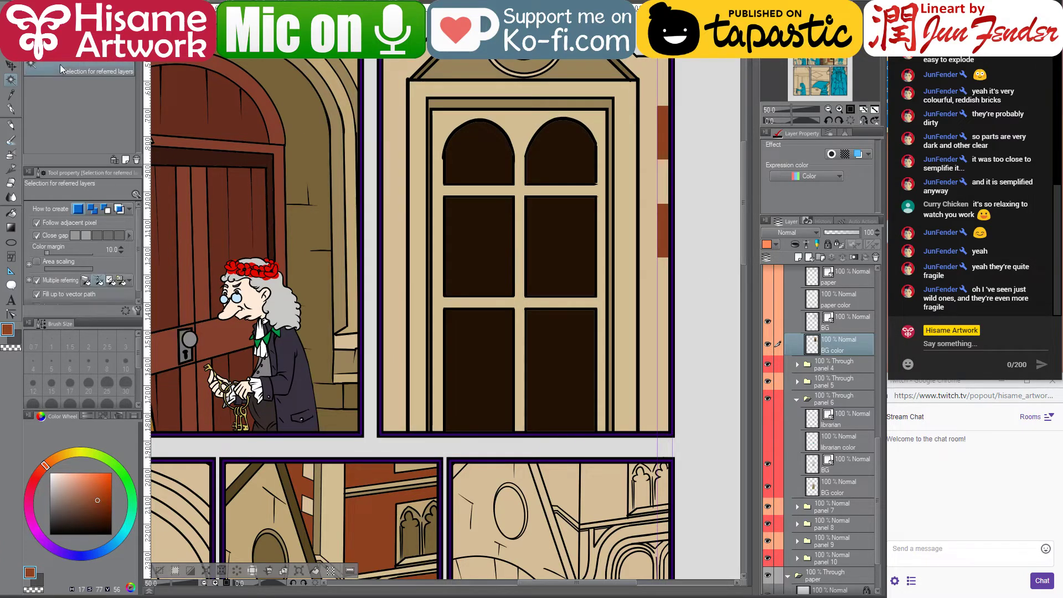
{"action": "left_click", "coordinate": [77, 50]}
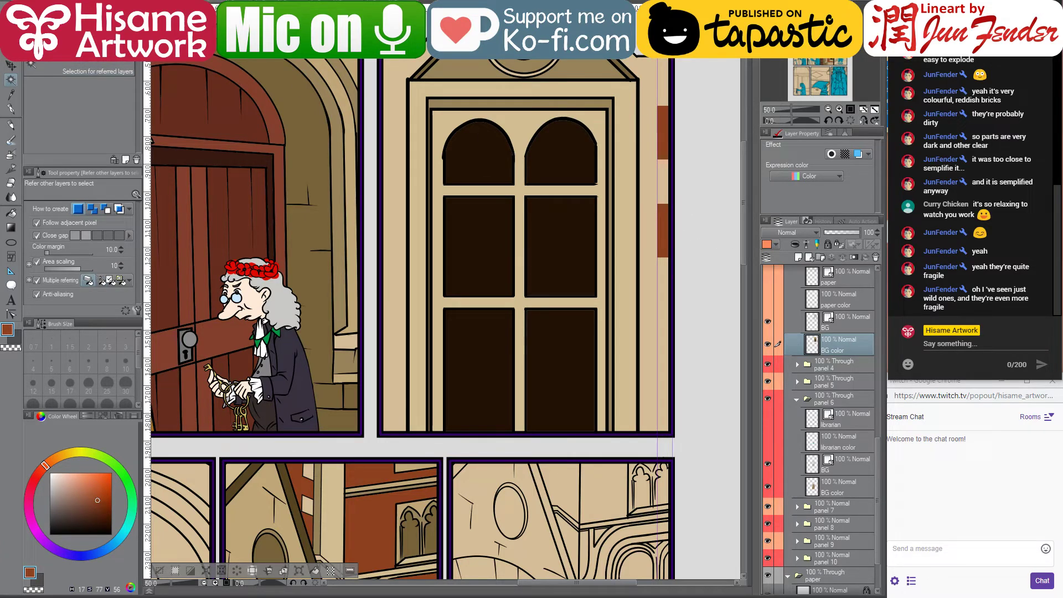
{"action": "key", "text": "w"}
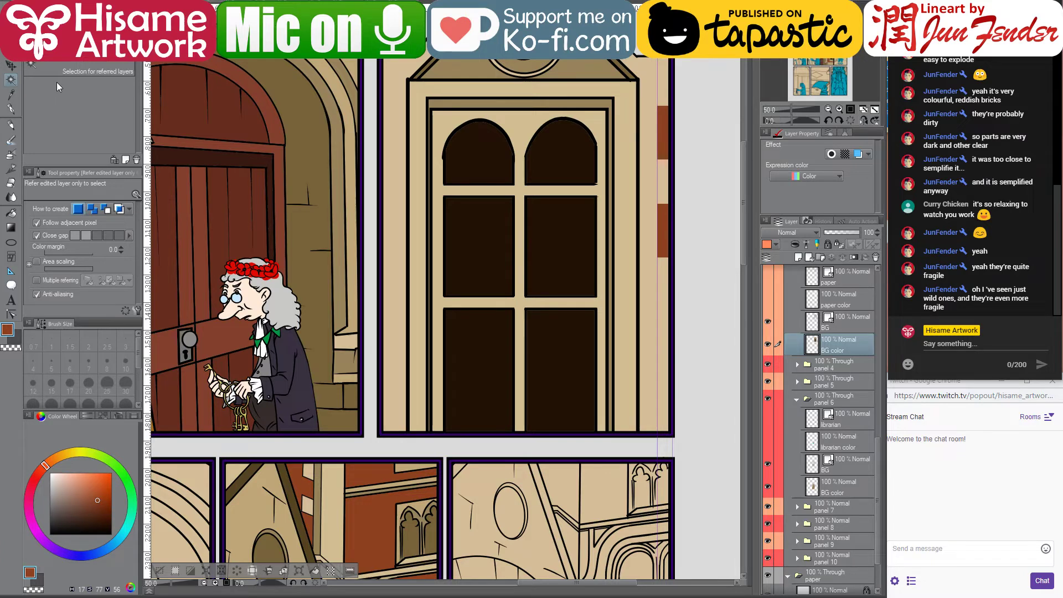
{"action": "left_click", "coordinate": [78, 70]}
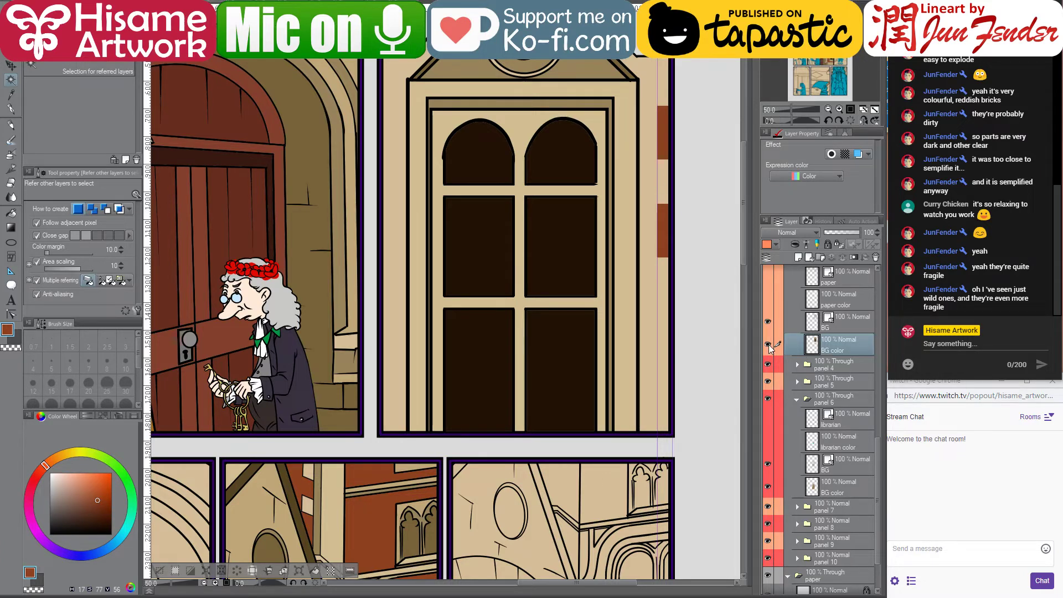
{"action": "key", "text": "ctrl+d"}
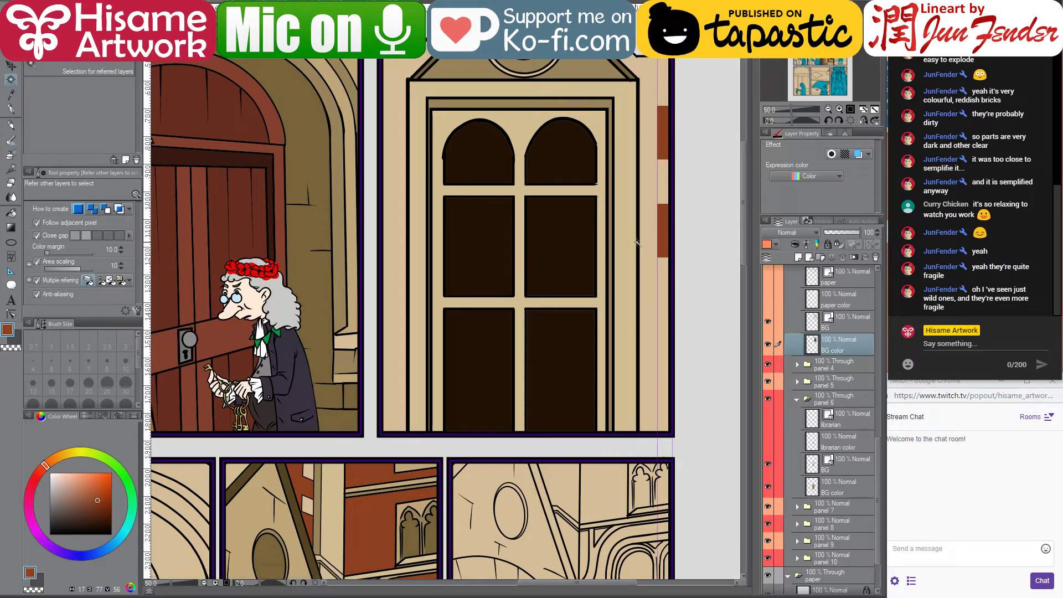
{"action": "left_click", "coordinate": [662, 228]}
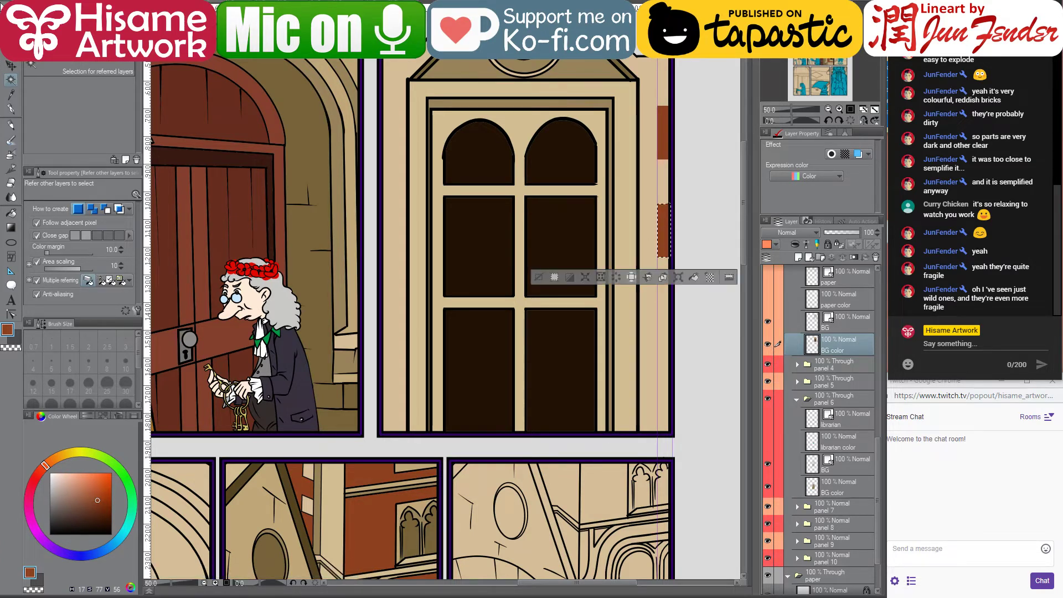
Try to place a single copy of the lower brick block beside the window's bottom panes
{"action": "key", "text": "k"}
{"action": "left_click_drag", "start_coordinate": [667, 230], "coordinate": [668, 383]}
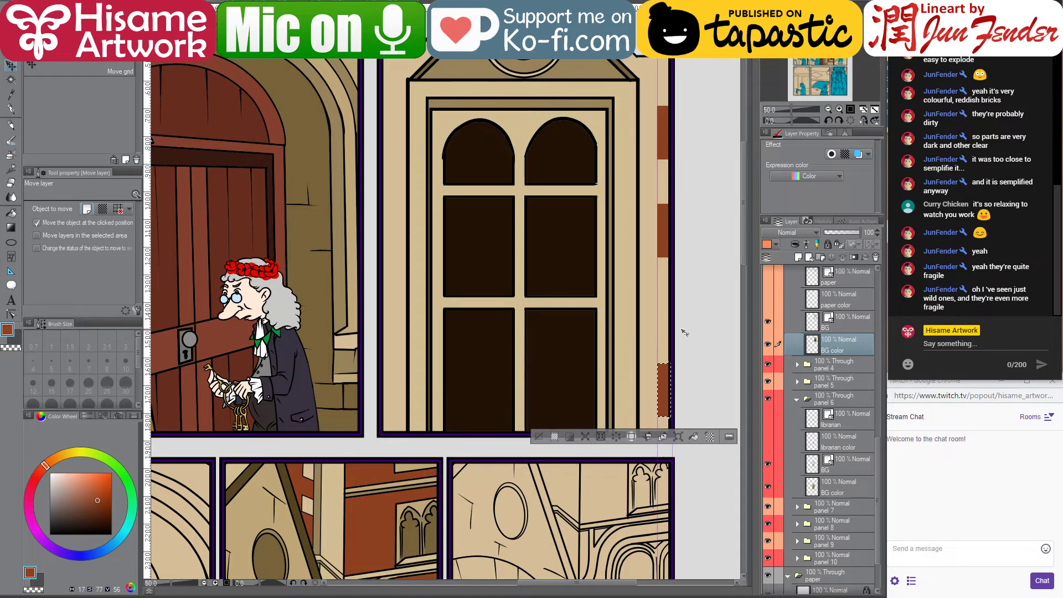
{"action": "key", "text": "ctrl+z"}
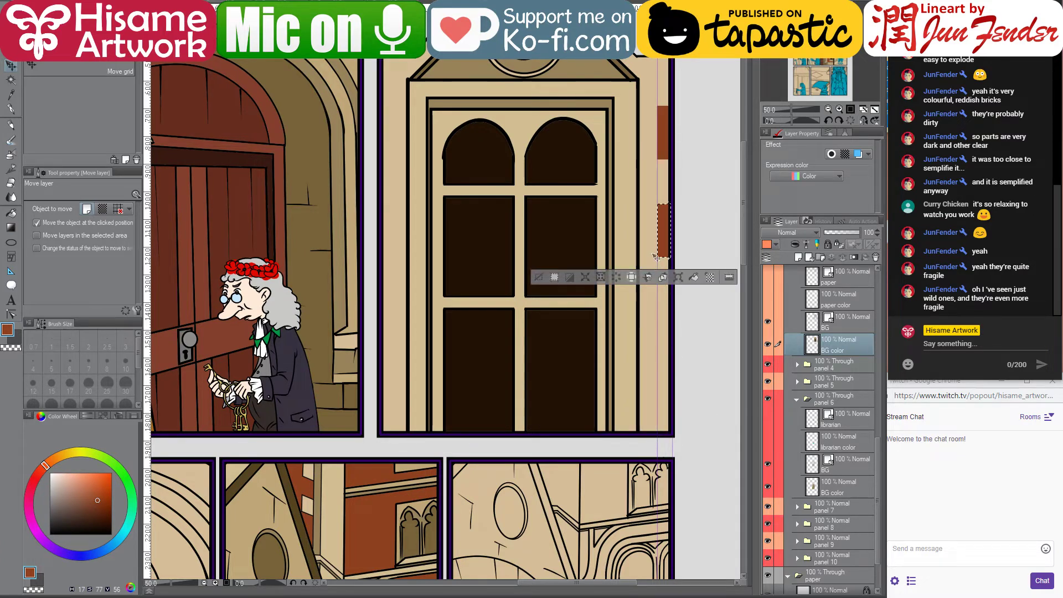
{"action": "left_click_drag", "start_coordinate": [655, 256], "coordinate": [666, 359]}
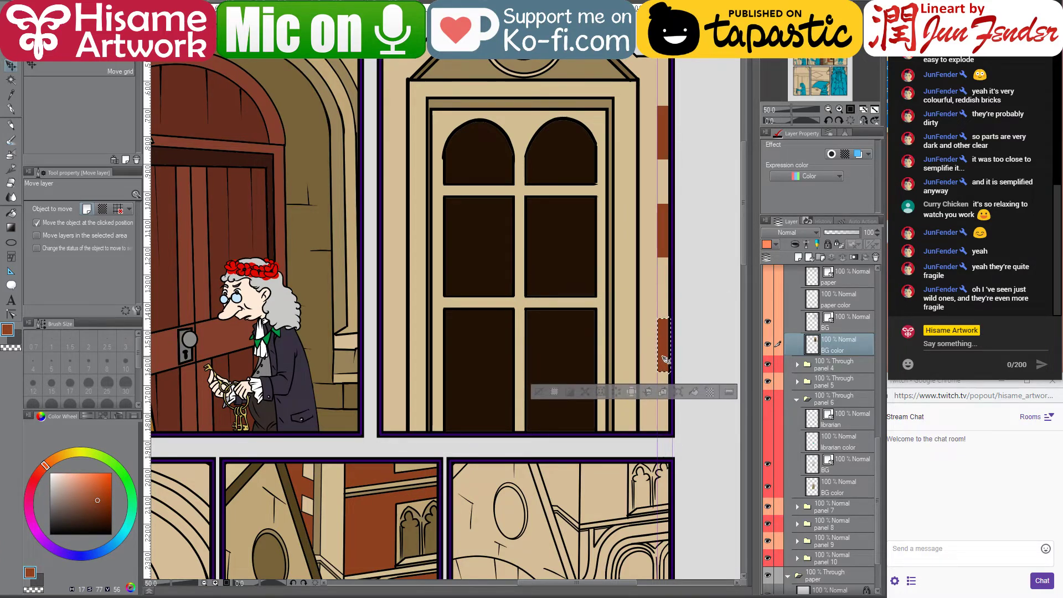
{"action": "key", "text": "ctrl+z"}
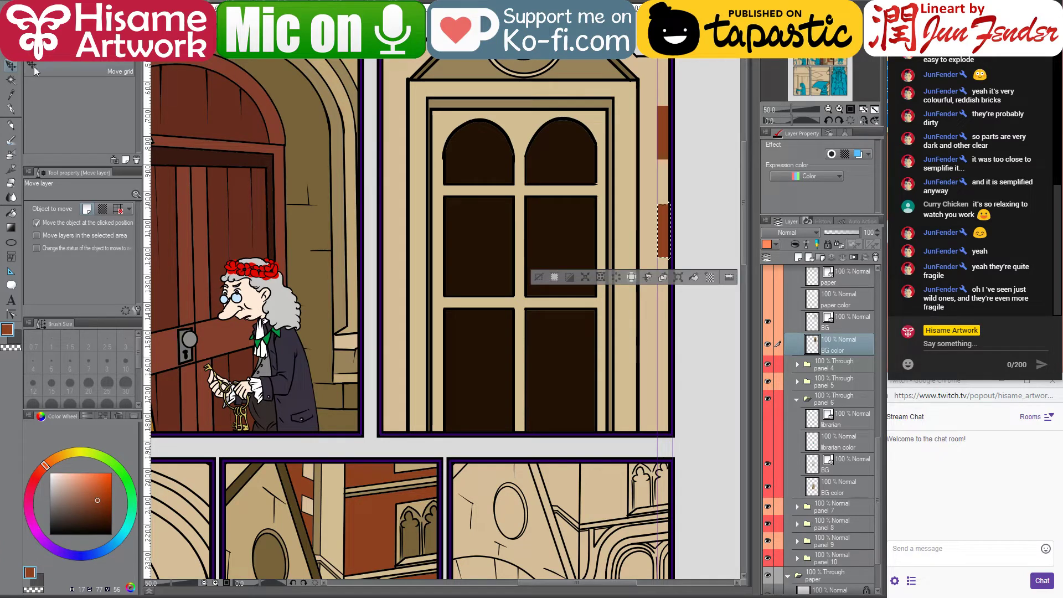
Add the upper brick block to the selection and place a copy of both blocks further down the same wall
{"action": "key", "text": "w"}
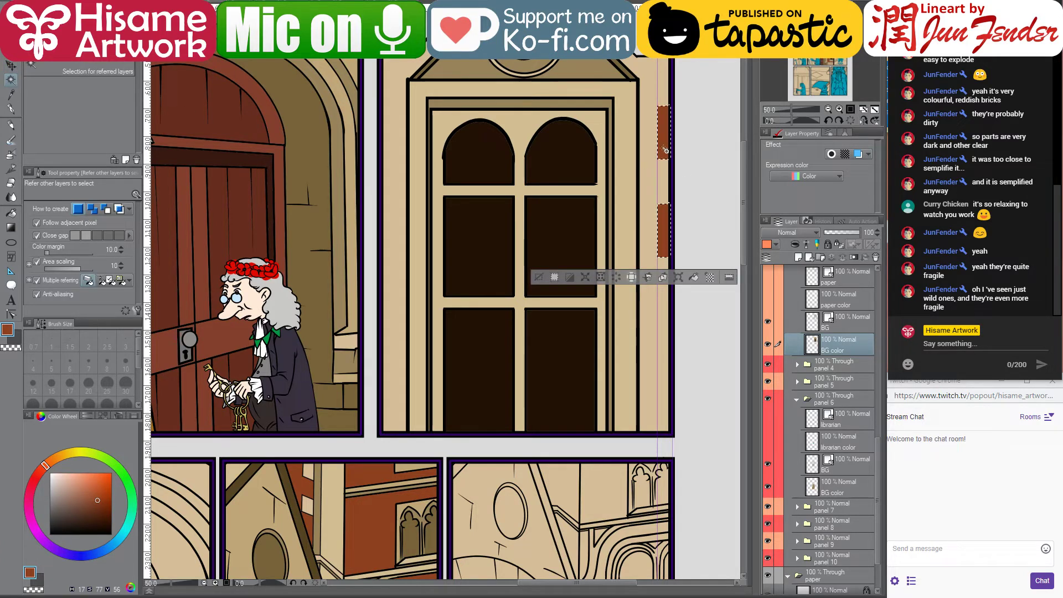
{"action": "left_click", "coordinate": [664, 149], "text": "shift"}
{"action": "left_click", "coordinate": [11, 67]}
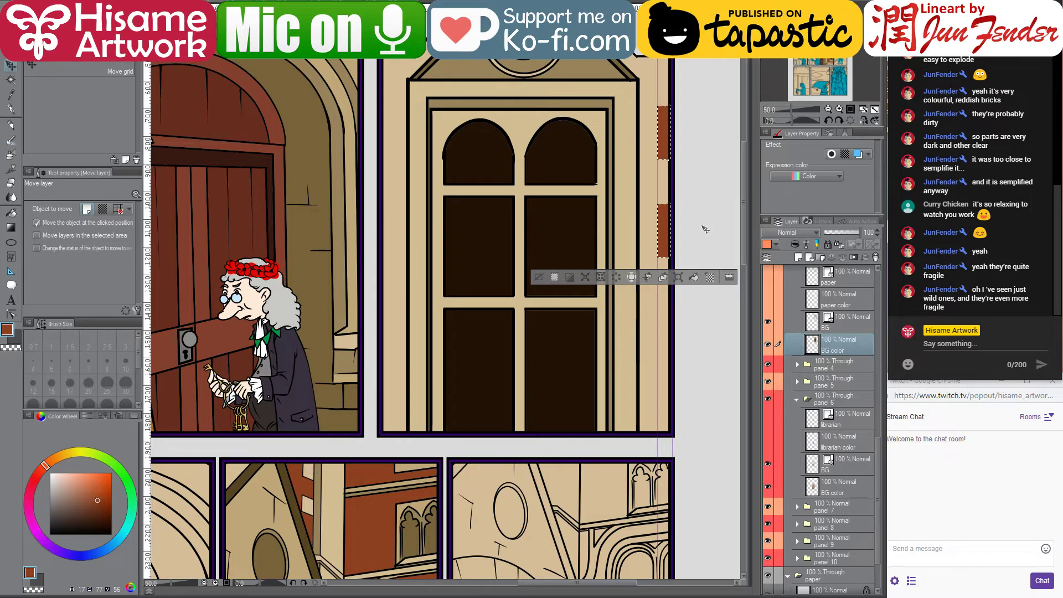
{"action": "left_click_drag", "start_coordinate": [667, 238], "coordinate": [664, 440]}
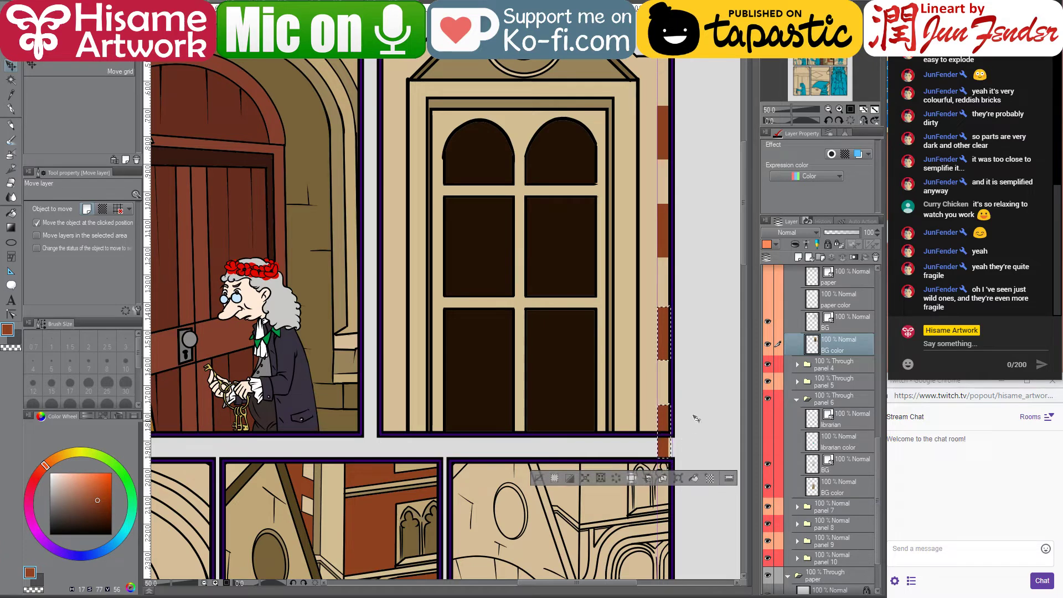
{"action": "key", "text": "ctrl+d"}
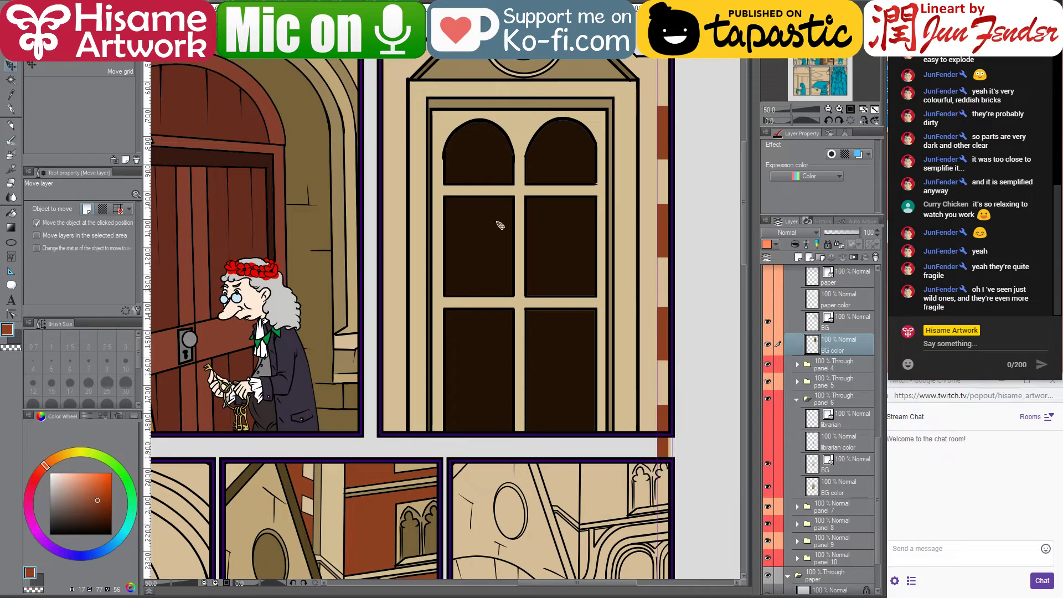
Select all four brick blocks on the right wall and place a copy of them along panel 3's left wall
{"action": "left_click", "coordinate": [11, 80]}
{"action": "left_click", "coordinate": [662, 412]}
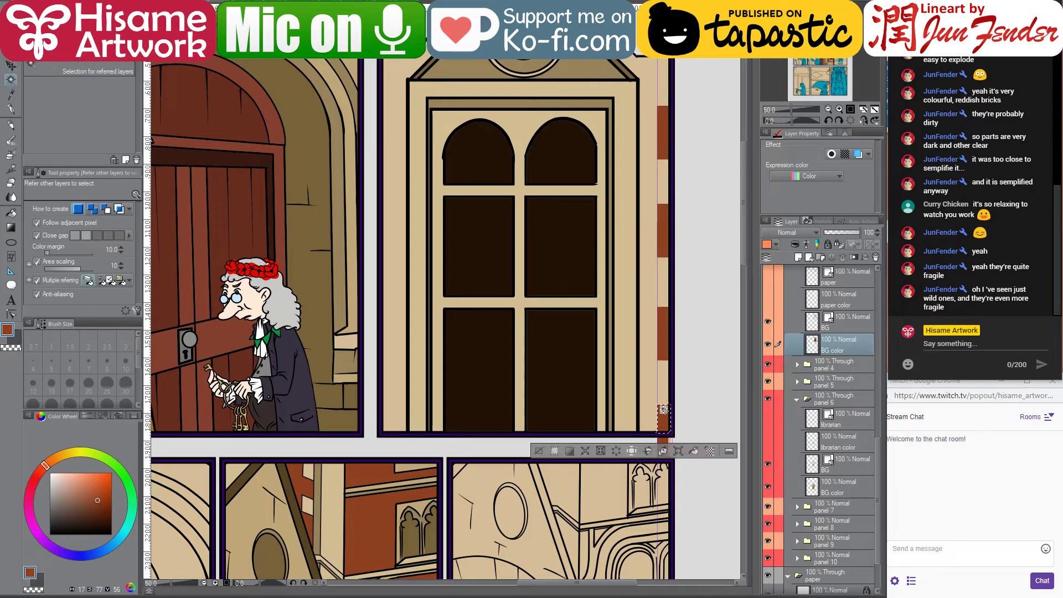
{"action": "left_click", "coordinate": [664, 321], "text": "shift"}
{"action": "left_click", "coordinate": [664, 228], "text": "shift"}
{"action": "left_click", "coordinate": [666, 146], "text": "shift"}
{"action": "left_click", "coordinate": [10, 66]}
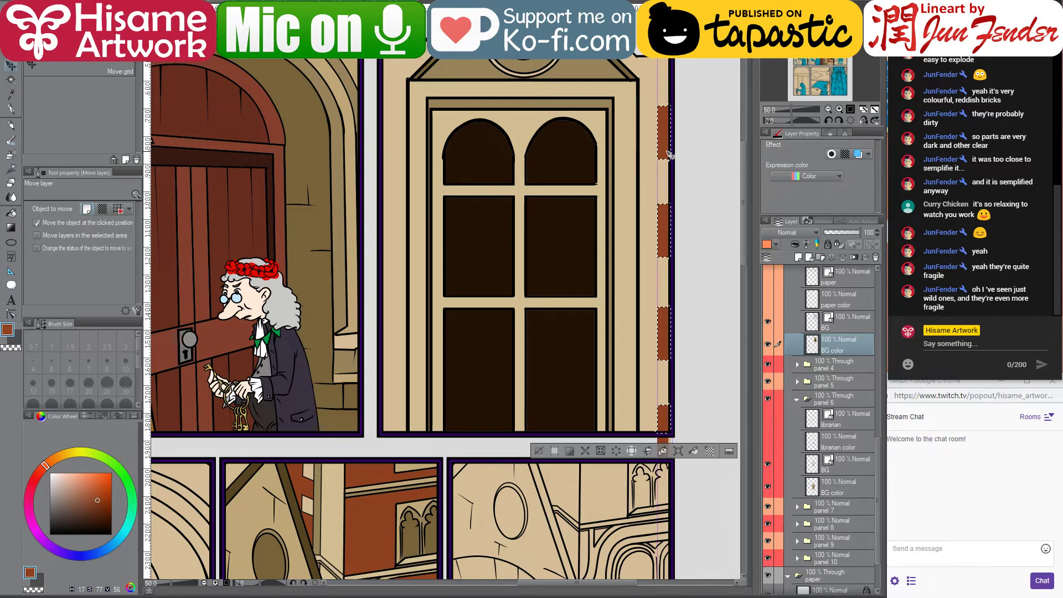
{"action": "left_click_drag", "start_coordinate": [669, 155], "coordinate": [391, 155]}
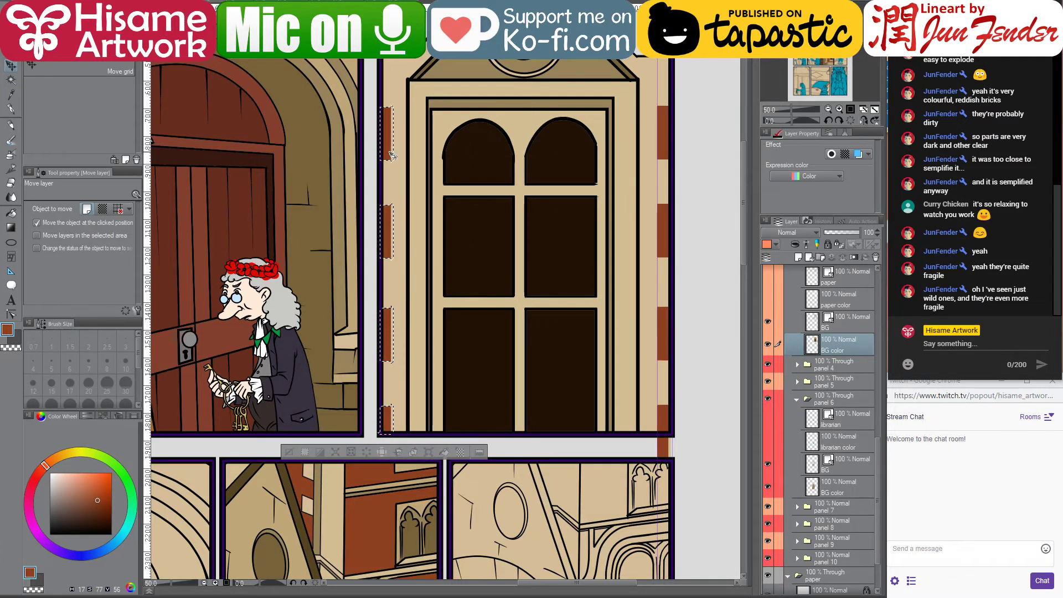
Add a horizontal guide at the top of the uppermost right-wall brick, align the left-wall copies with it, and deselect
{"action": "left_click_drag", "start_coordinate": [475, 62], "coordinate": [477, 105]}
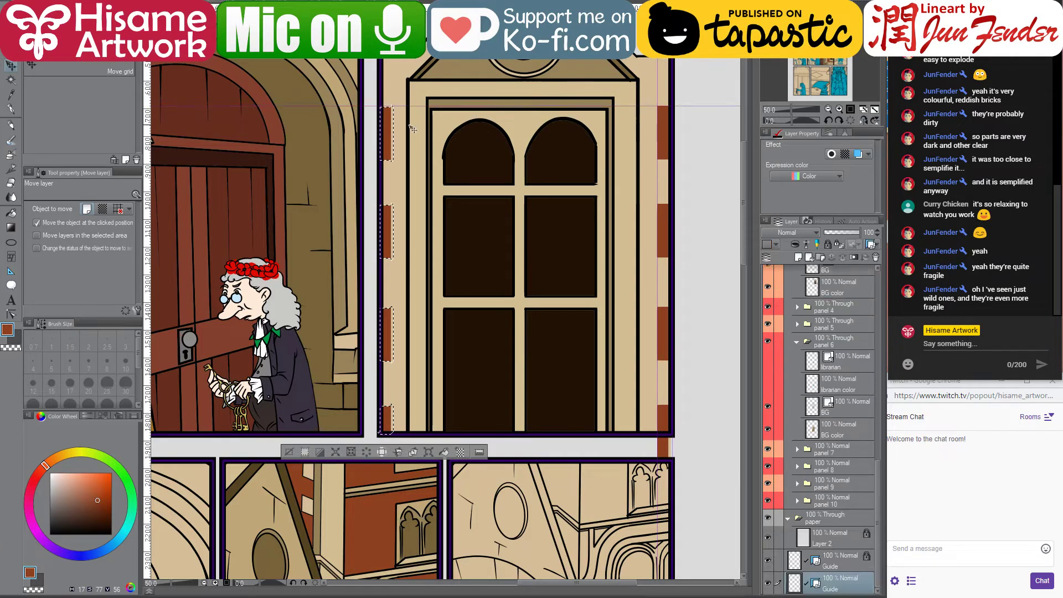
{"action": "left_click_drag", "start_coordinate": [387, 126], "coordinate": [389, 128]}
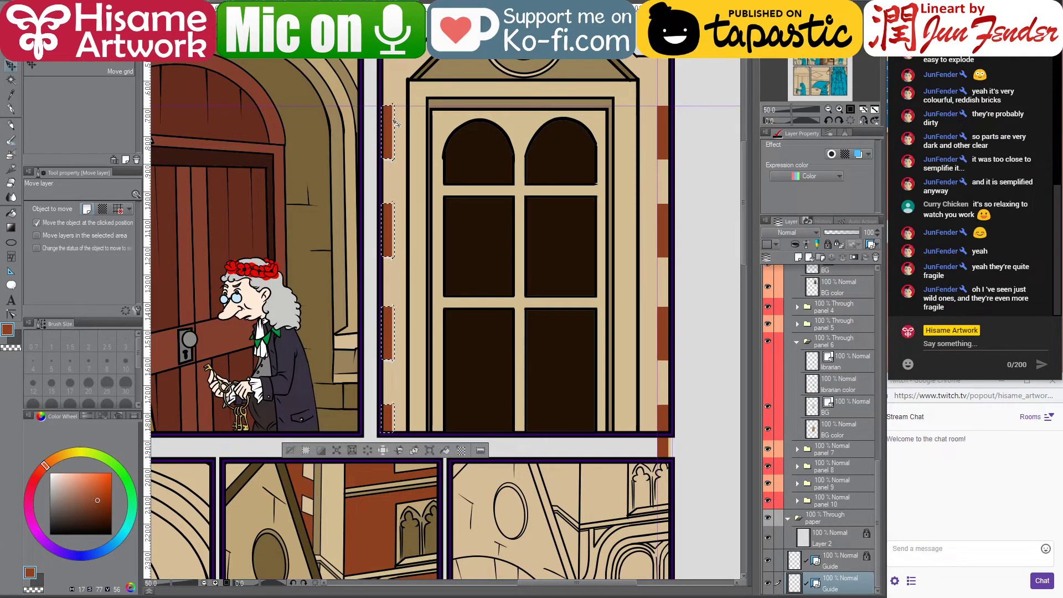
{"action": "key", "text": "ctrl+d"}
Fill the pale slivers beneath panel 3's left-wall bricks with the beige wall colour on the panel's BG color layer
{"action": "left_click", "coordinate": [11, 214]}
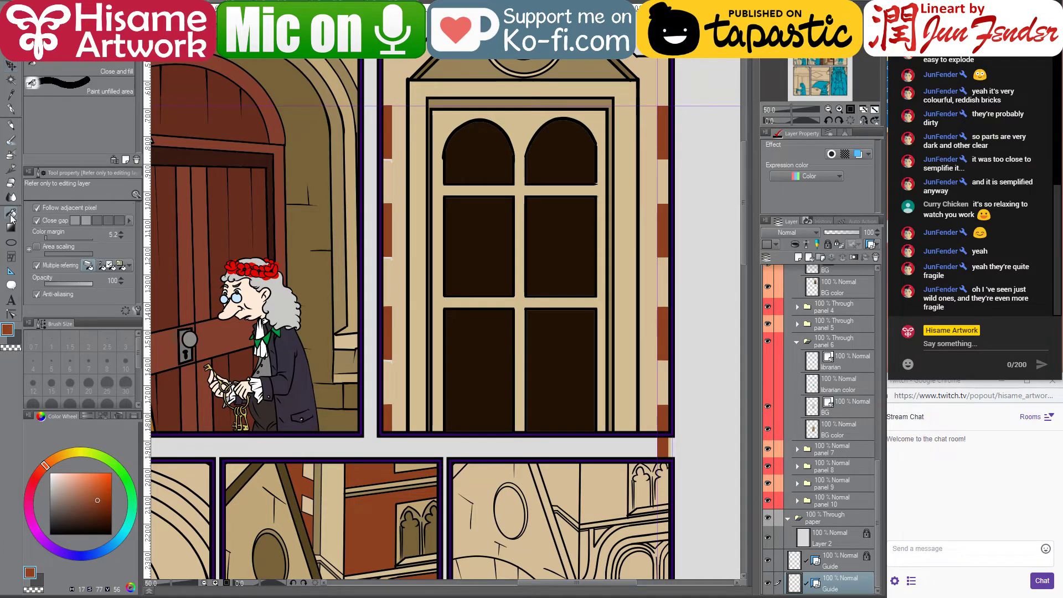
{"action": "scroll", "coordinate": [426, 349], "scroll_direction": "up", "scroll_amount": 3}
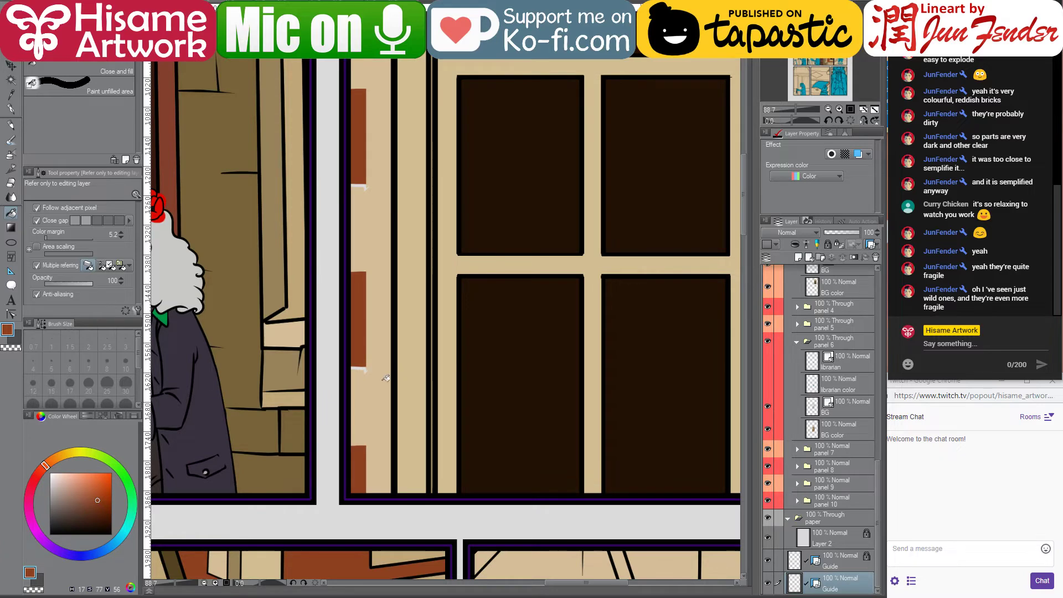
{"action": "left_click", "coordinate": [386, 378], "text": "ctrl+shift"}
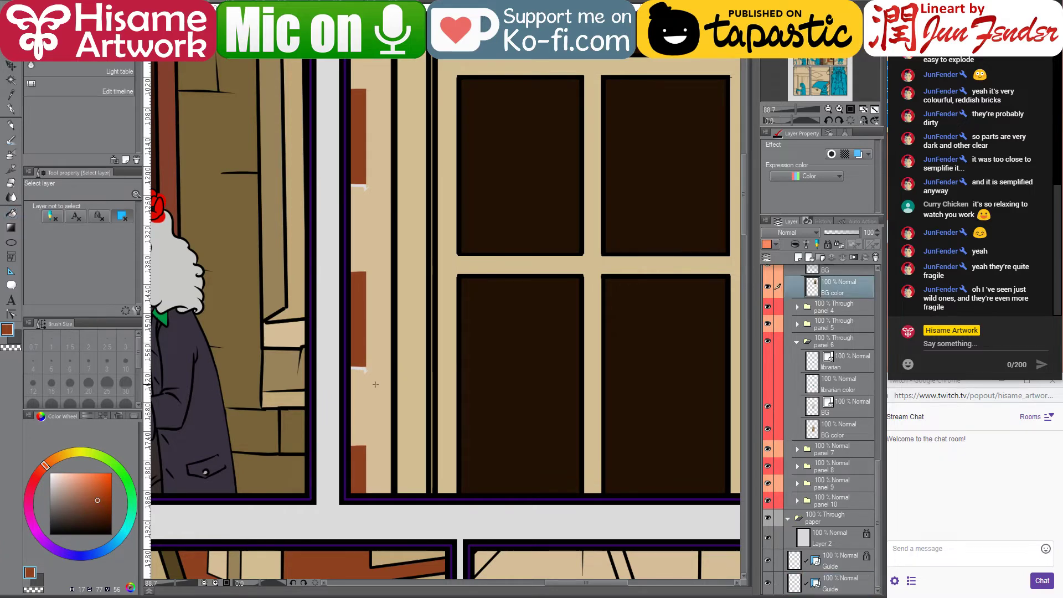
{"action": "left_click", "coordinate": [10, 215]}
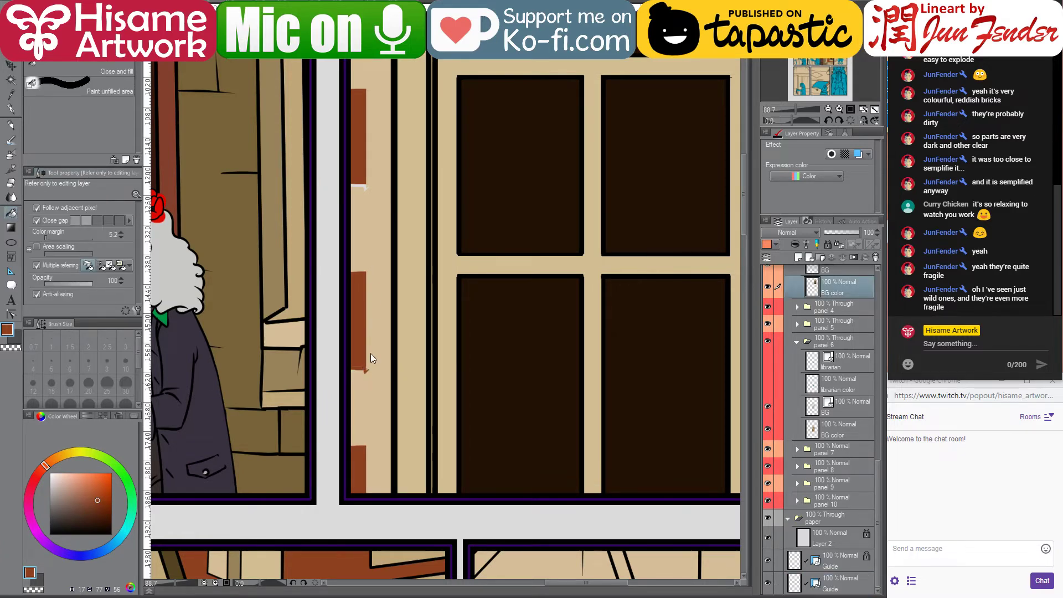
{"action": "left_click", "coordinate": [365, 371], "text": "alt"}
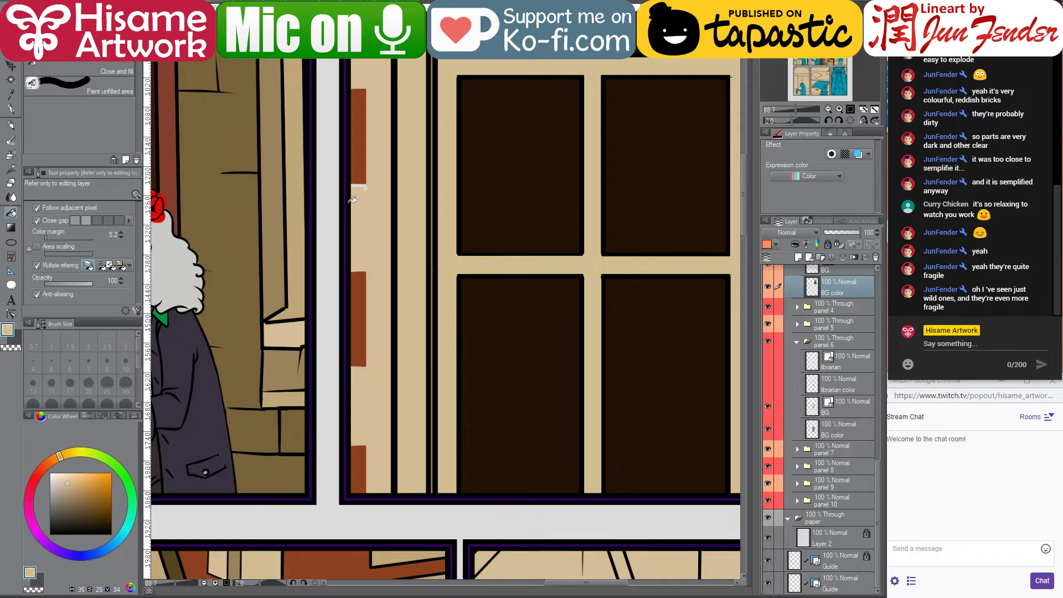
{"action": "left_click", "coordinate": [359, 187]}
{"action": "left_click_drag", "start_coordinate": [396, 63], "coordinate": [443, 436]}
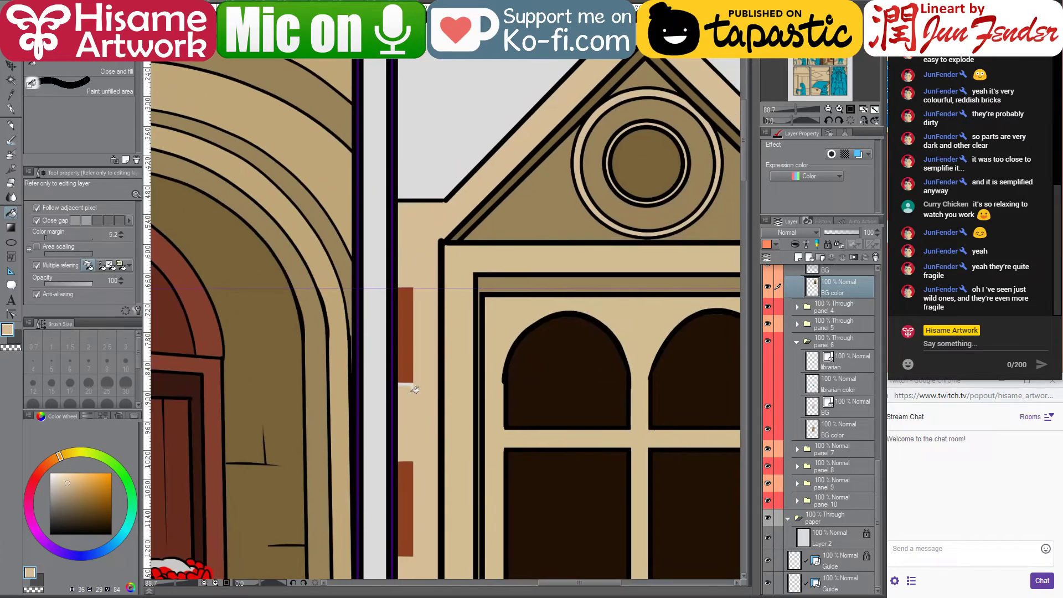
{"action": "scroll", "coordinate": [373, 341], "scroll_direction": "down", "scroll_amount": 3}
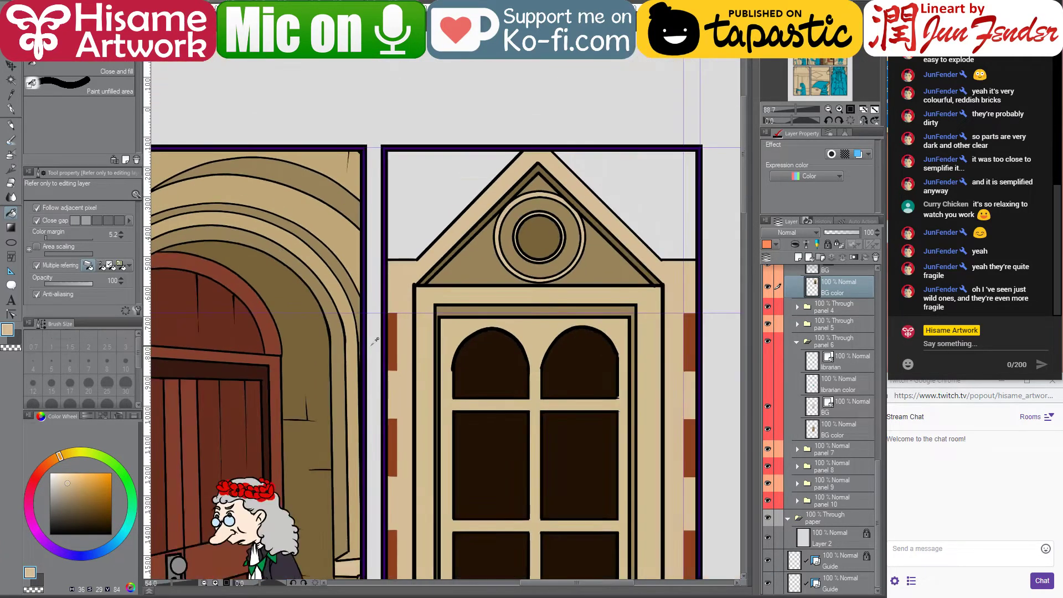
{"action": "left_click_drag", "start_coordinate": [463, 409], "coordinate": [513, 316]}
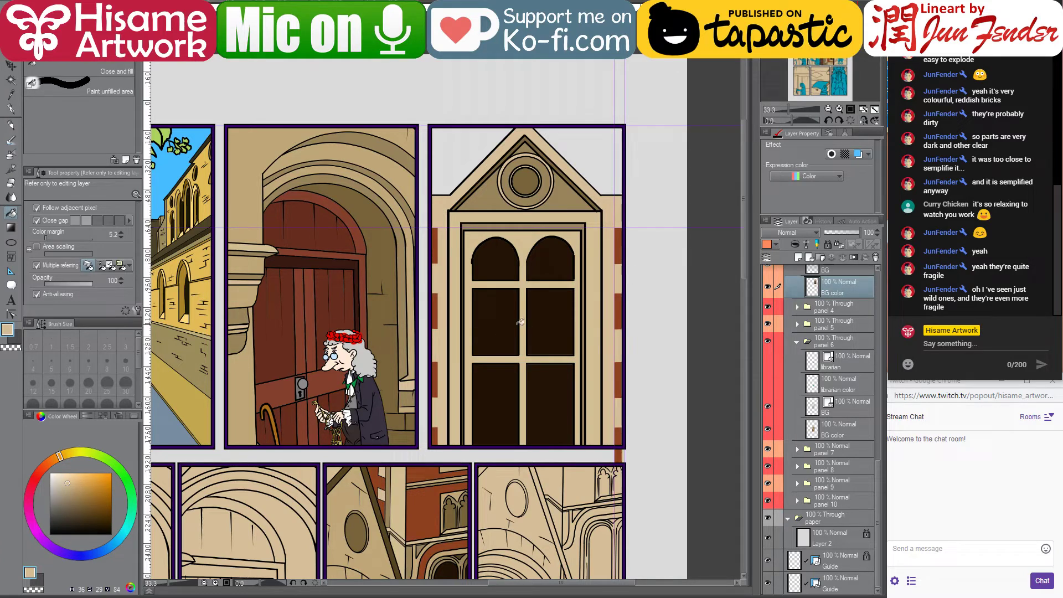
Mask the panel 3 folder to a rectangle along the panel's frame and show its paper and paper color layers
{"action": "scroll", "coordinate": [820, 407], "scroll_direction": "up", "scroll_amount": 8}
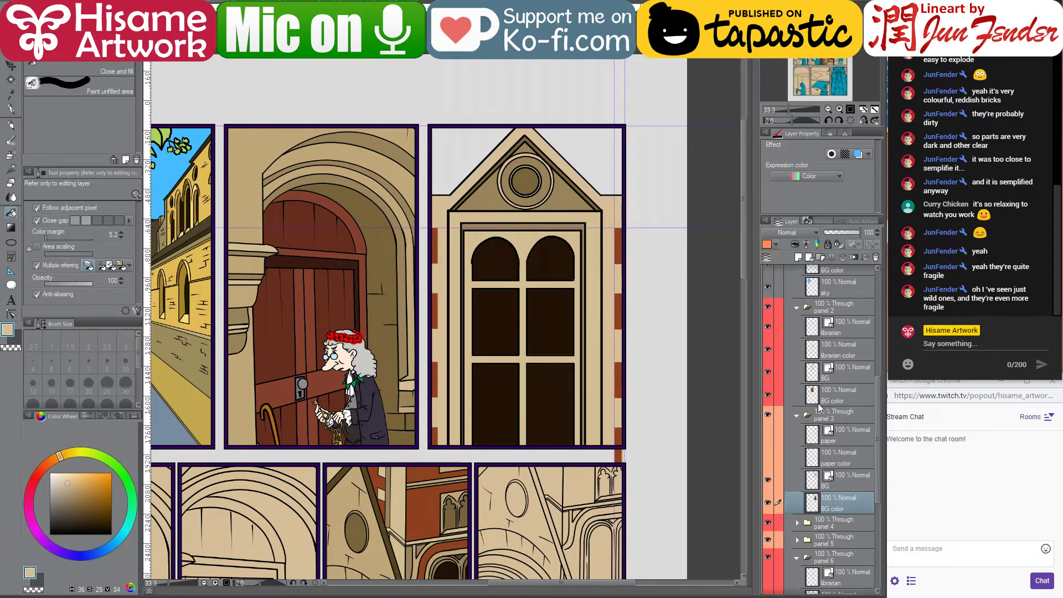
{"action": "left_click", "coordinate": [848, 414]}
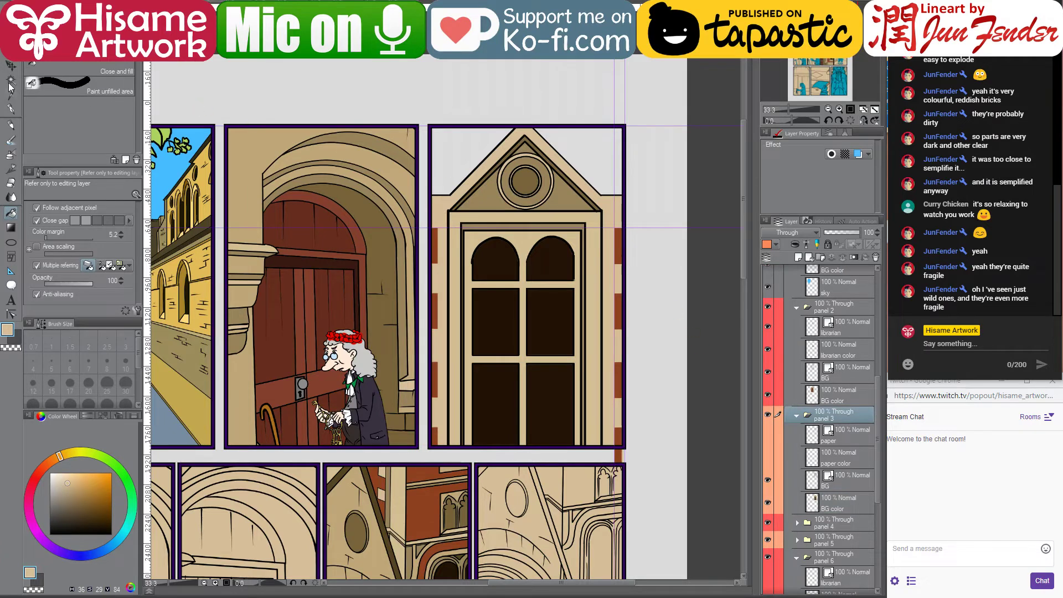
{"action": "left_click", "coordinate": [10, 64]}
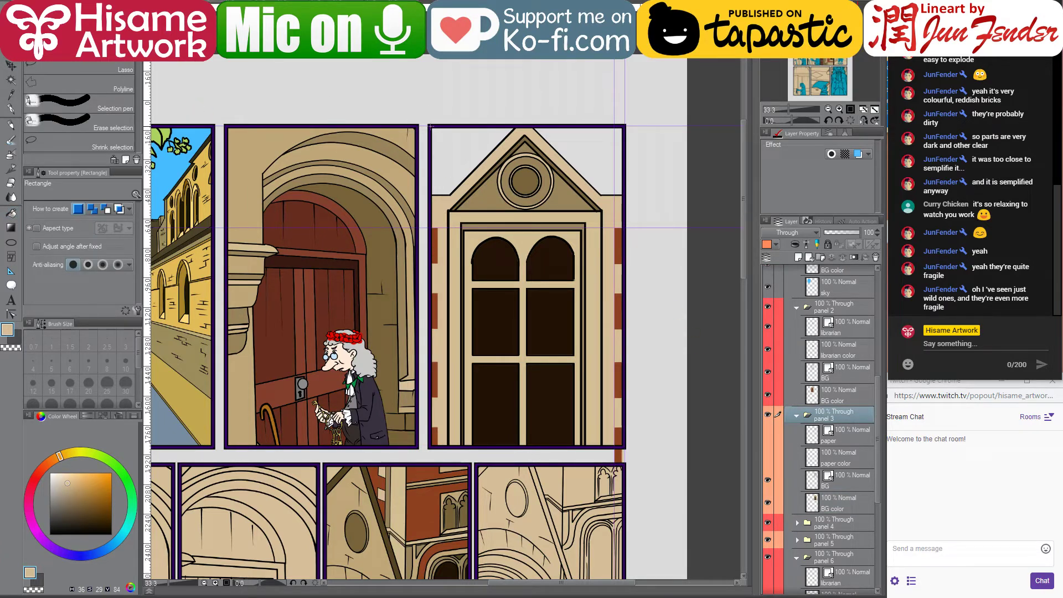
{"action": "left_click_drag", "start_coordinate": [430, 126], "coordinate": [626, 449]}
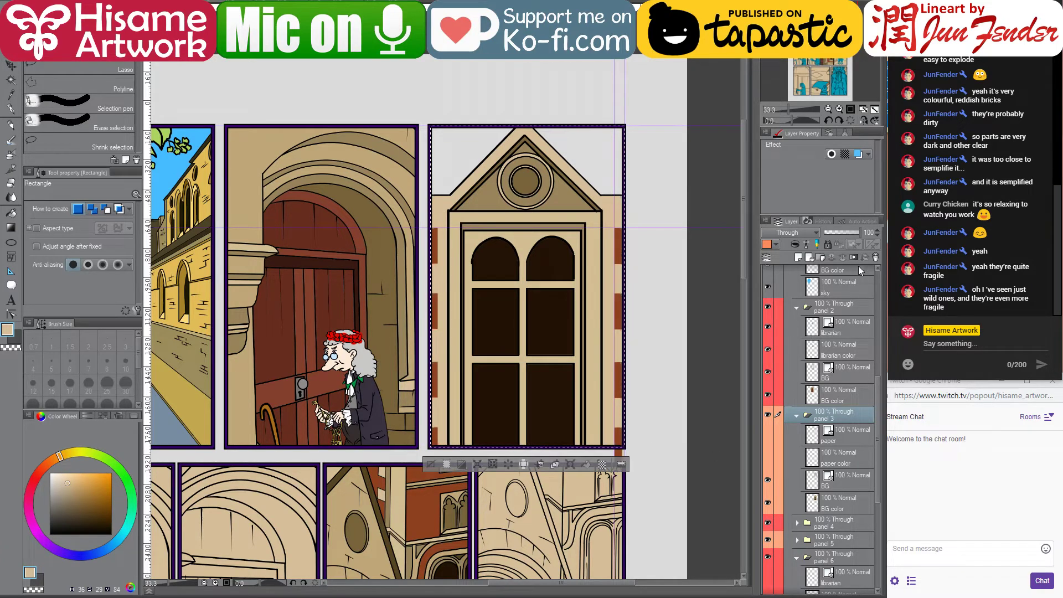
{"action": "left_click", "coordinate": [854, 244]}
{"action": "left_click_drag", "start_coordinate": [766, 434], "coordinate": [767, 463]}
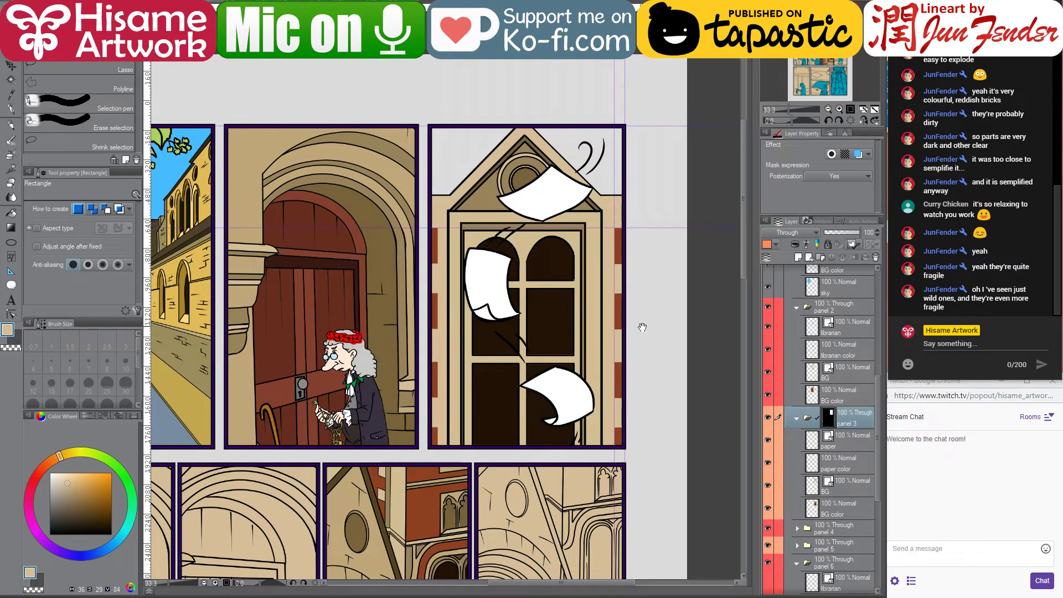
Show the librarian and librarian color layers in the panel 6 folder
{"action": "scroll", "coordinate": [643, 327], "scroll_direction": "down", "scroll_amount": 3}
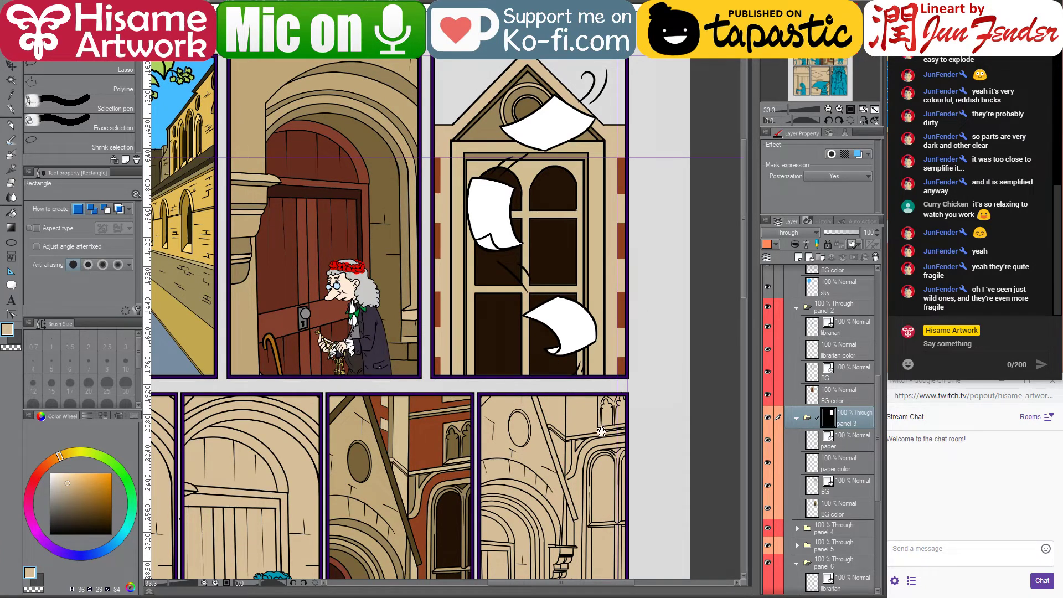
{"action": "scroll", "coordinate": [601, 431], "scroll_direction": "down", "scroll_amount": 3}
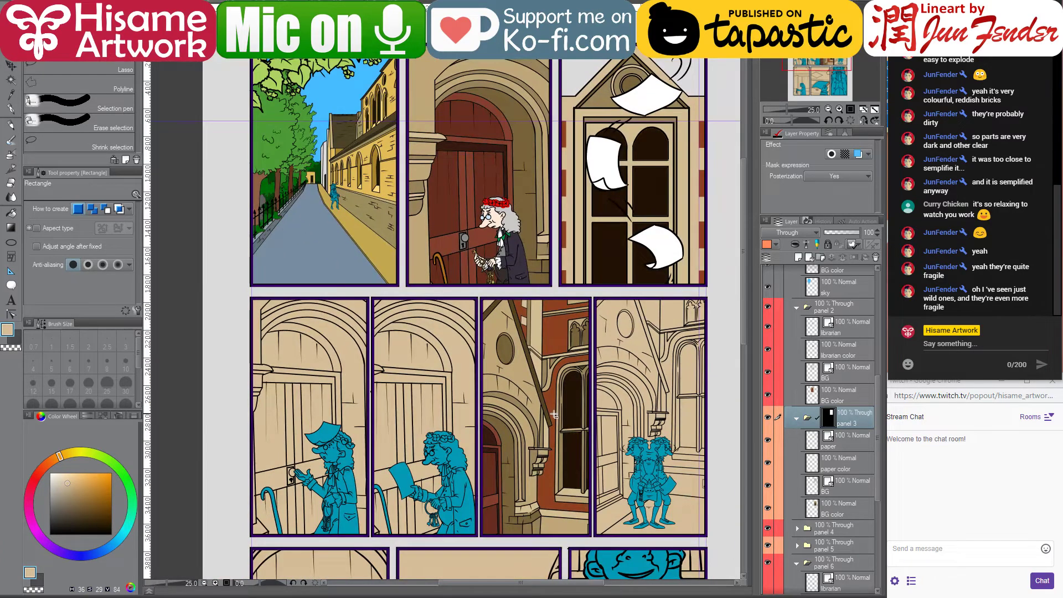
{"action": "scroll", "coordinate": [554, 434], "scroll_direction": "up", "scroll_amount": 1}
{"action": "left_click_drag", "start_coordinate": [647, 416], "coordinate": [602, 379]}
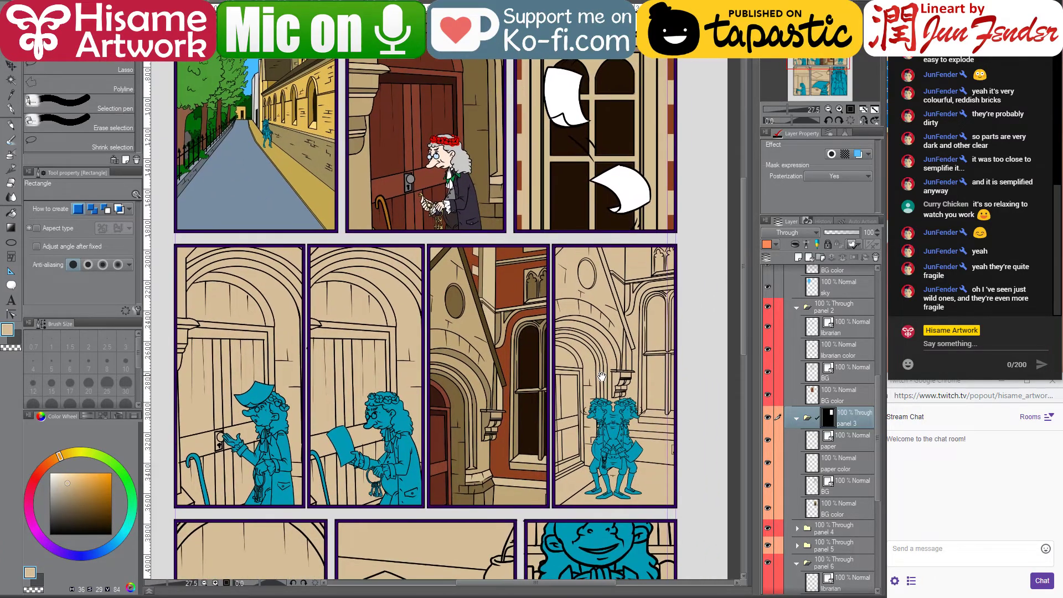
{"action": "scroll", "coordinate": [795, 484], "scroll_direction": "down", "scroll_amount": 3}
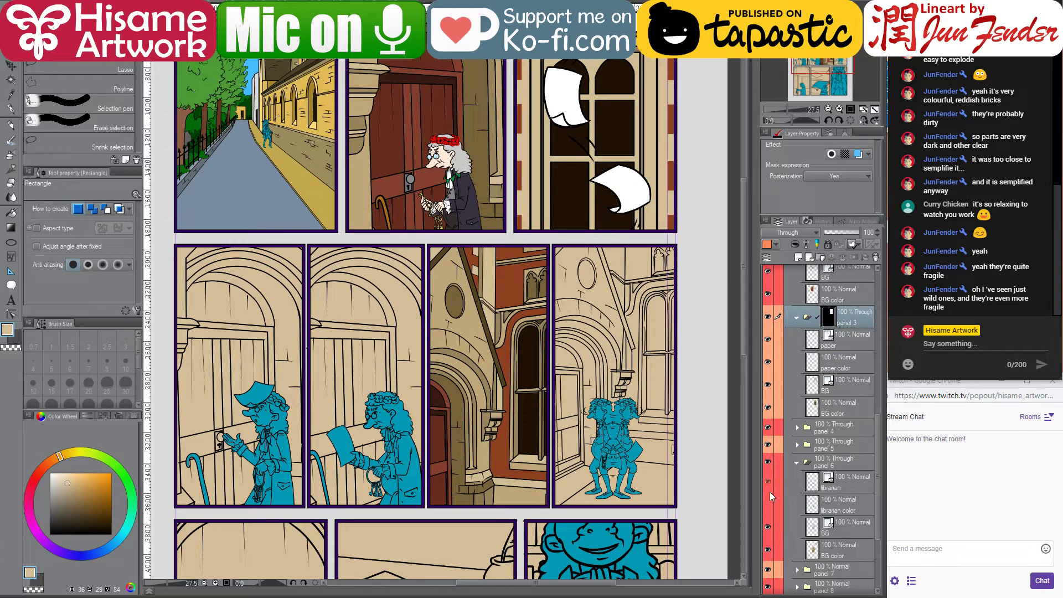
{"action": "left_click", "coordinate": [767, 481]}
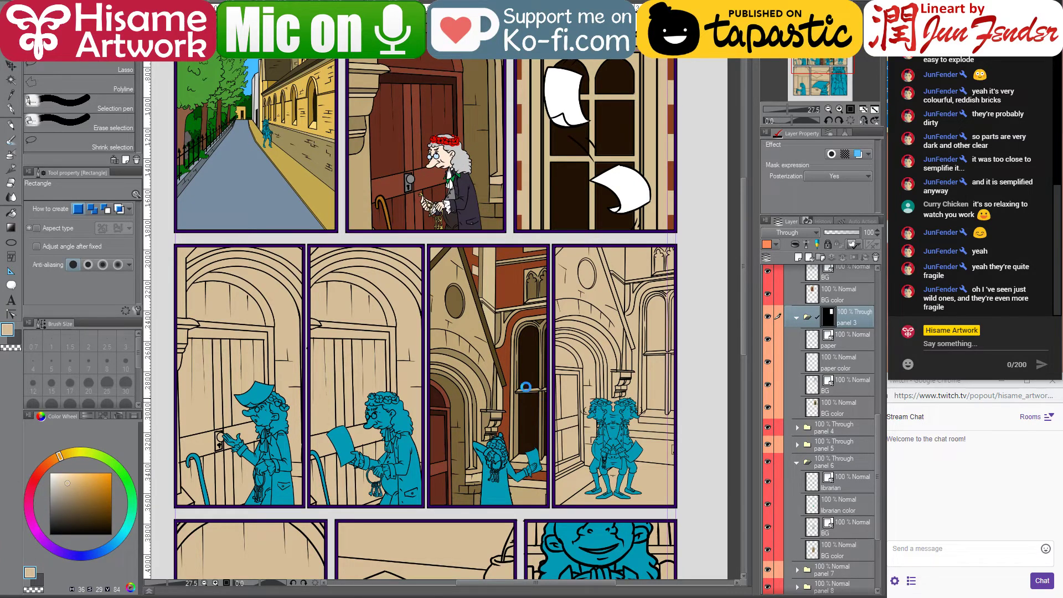
{"action": "scroll", "coordinate": [431, 397], "scroll_direction": "down", "scroll_amount": 2}
{"action": "left_click_drag", "start_coordinate": [549, 259], "coordinate": [569, 298]}
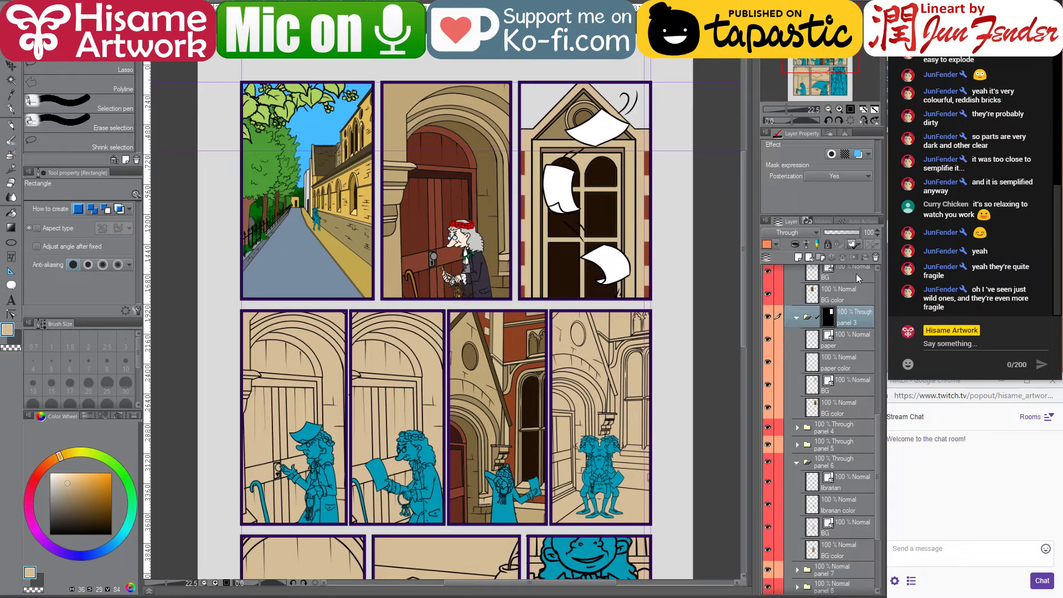
{"action": "scroll", "coordinate": [837, 311], "scroll_direction": "up", "scroll_amount": 3}
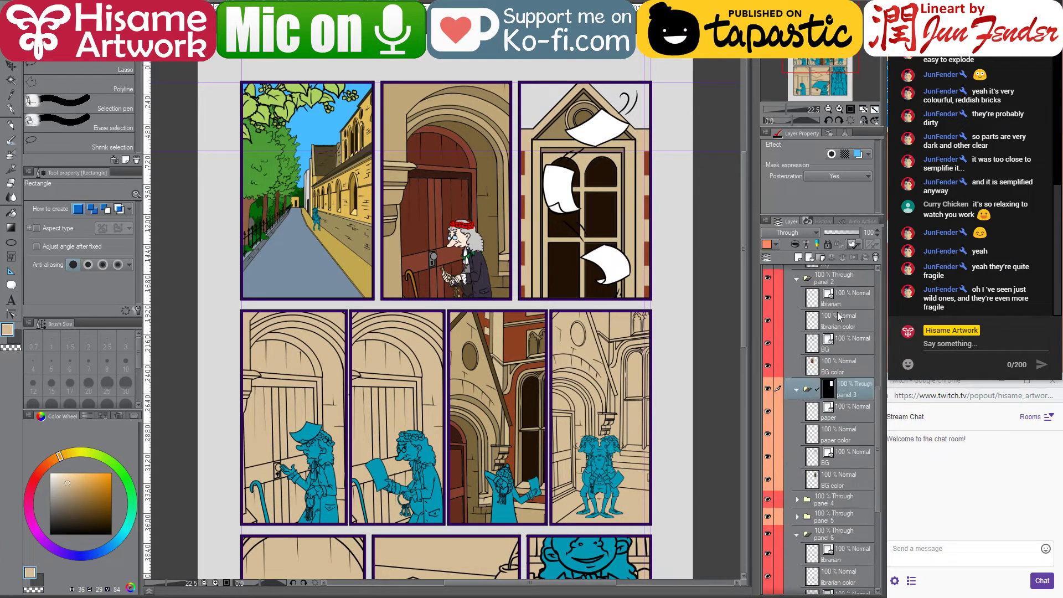
{"action": "scroll", "coordinate": [837, 311], "scroll_direction": "down", "scroll_amount": 6}
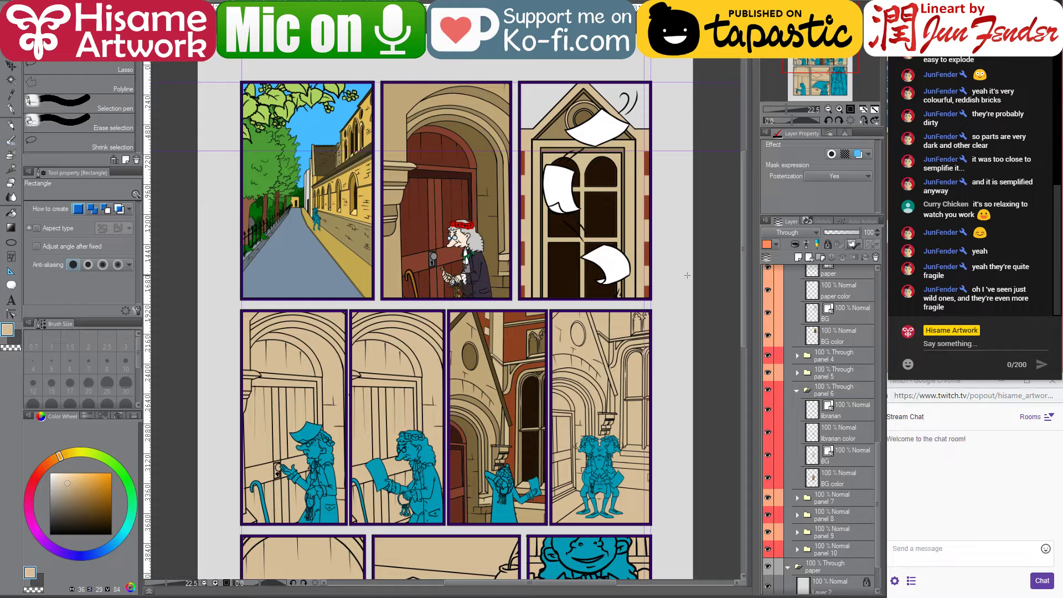
Hide the librarian and librarian color layers in the panel 4 folder and make its BG color layer active for filling
{"action": "left_click", "coordinate": [11, 67]}
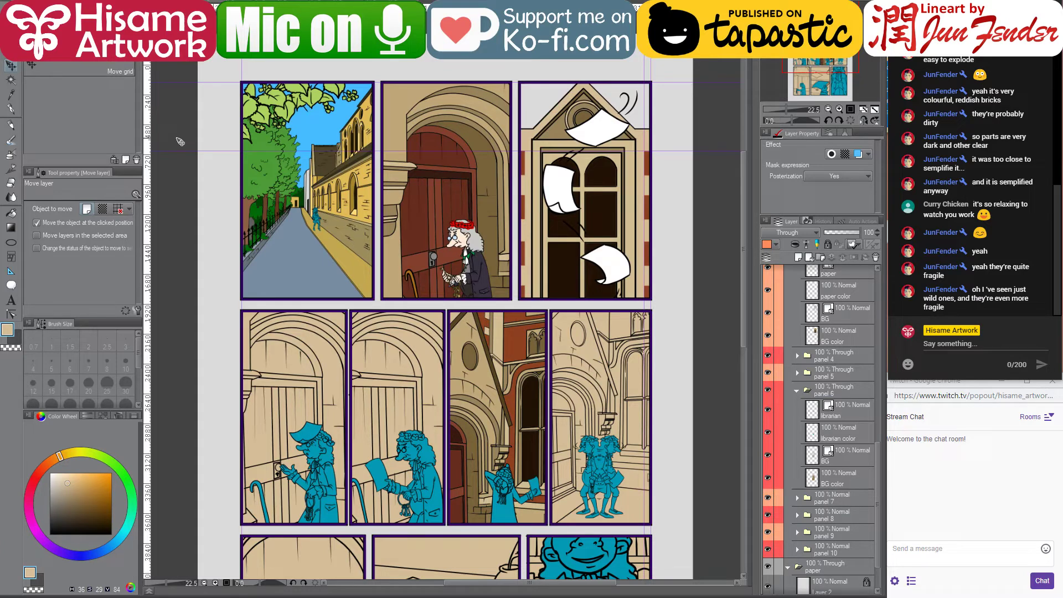
{"action": "left_click_drag", "start_coordinate": [505, 323], "coordinate": [560, 309]}
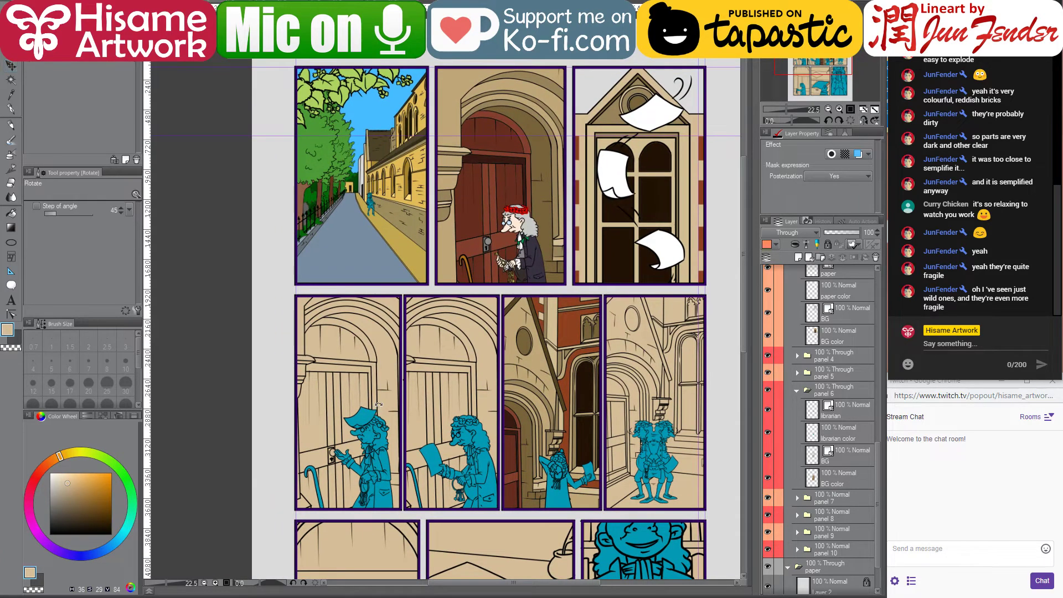
{"action": "key", "text": "o"}
{"action": "left_click", "coordinate": [383, 394]}
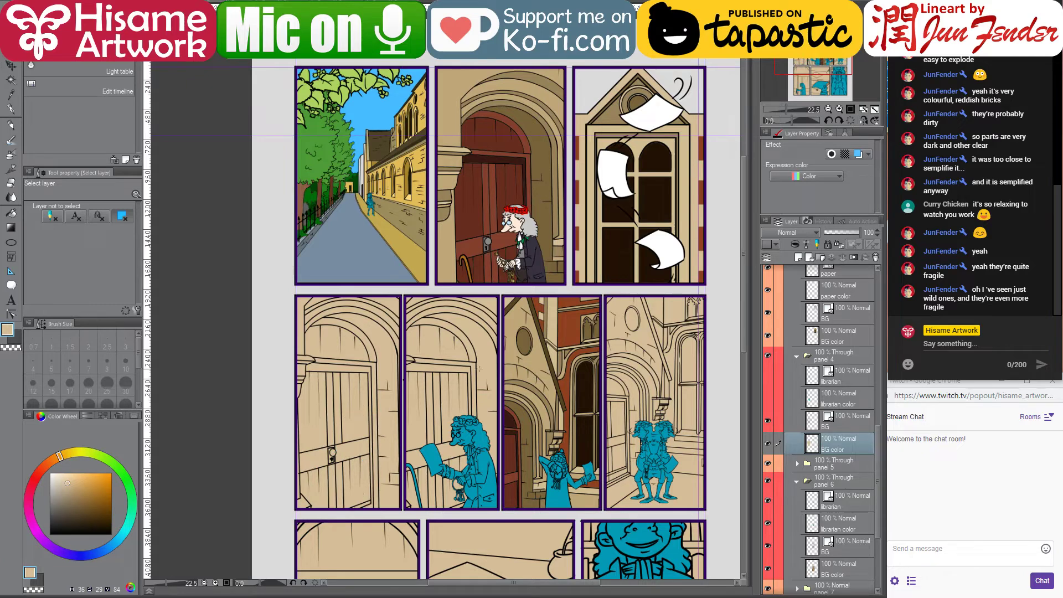
{"action": "scroll", "coordinate": [402, 457], "scroll_direction": "up", "scroll_amount": 2}
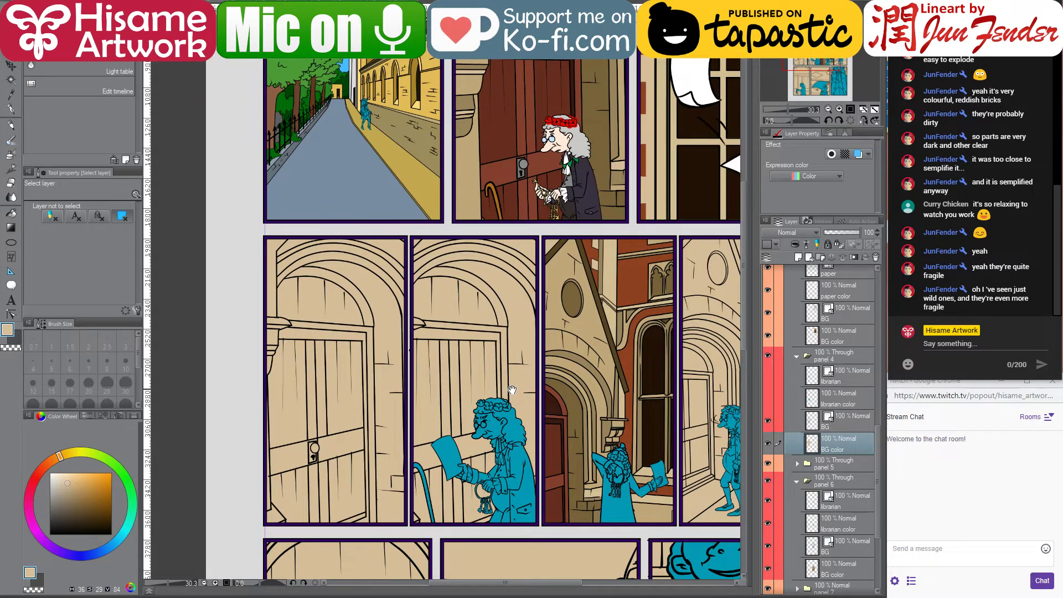
{"action": "left_click_drag", "start_coordinate": [512, 390], "coordinate": [492, 413]}
{"action": "left_click", "coordinate": [14, 212]}
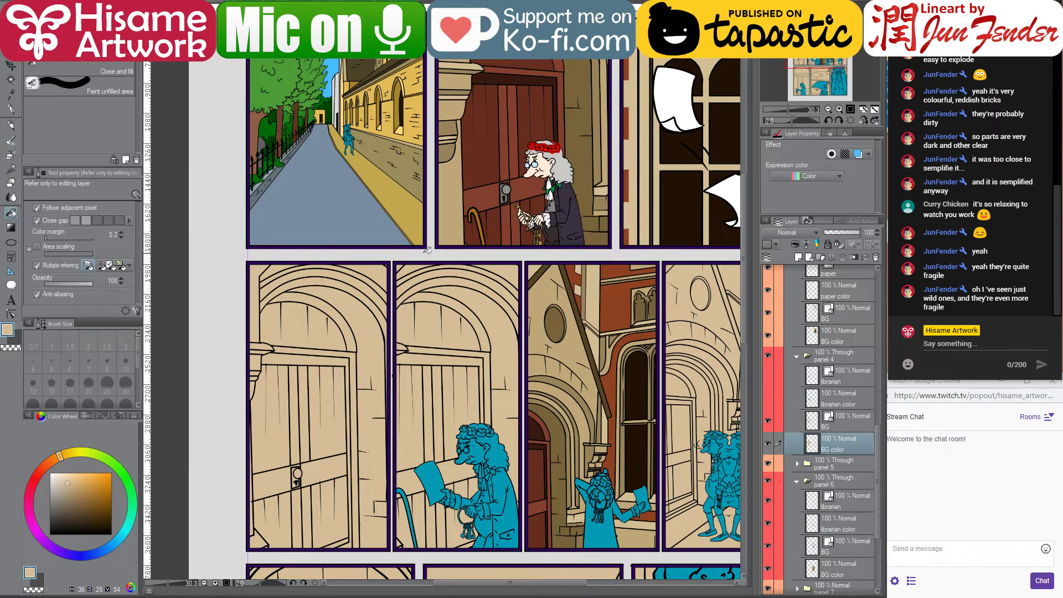
{"action": "left_click_drag", "start_coordinate": [769, 397], "coordinate": [769, 379]}
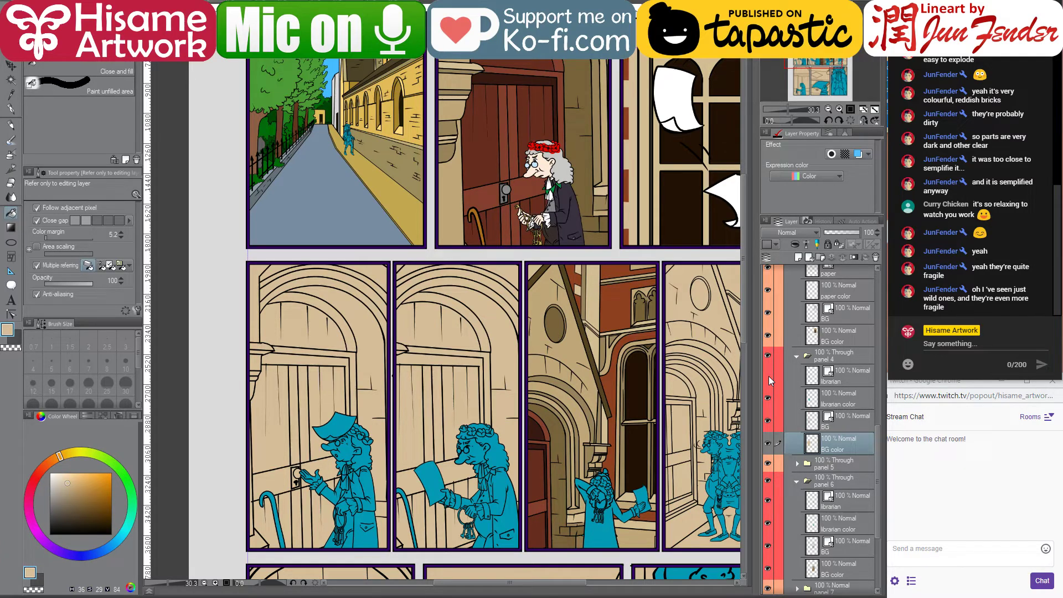
Fill the recessed planks and arched top of panel 4's door with the dark red-brown sampled from panel 2's door
{"action": "right_click", "coordinate": [488, 169]}
{"action": "left_click", "coordinate": [268, 429]}
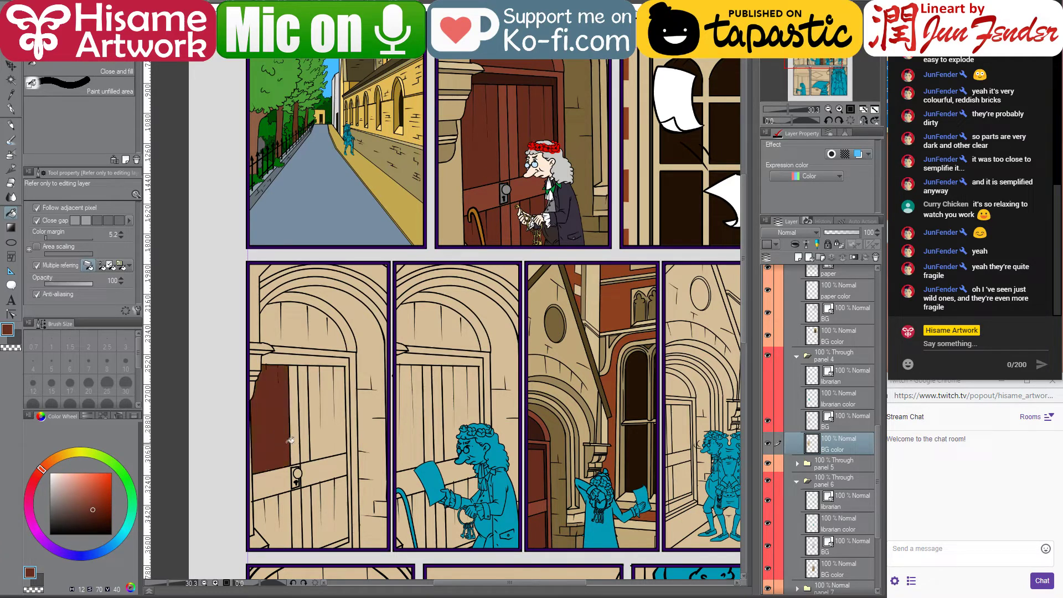
{"action": "left_click", "coordinate": [329, 430]}
{"action": "left_click", "coordinate": [290, 325]}
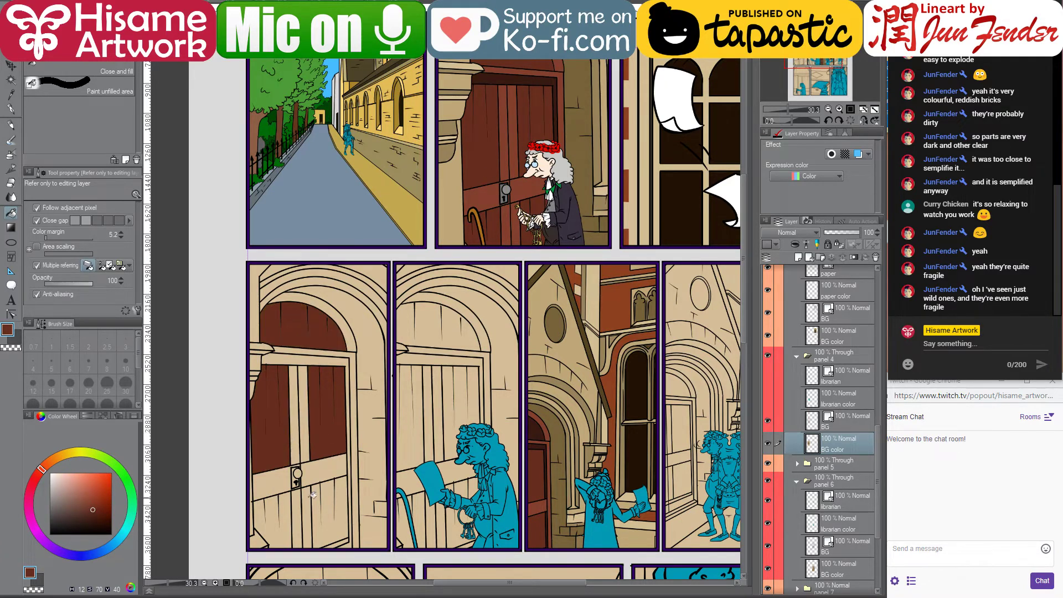
{"action": "left_click", "coordinate": [289, 527]}
{"action": "left_click", "coordinate": [325, 522]}
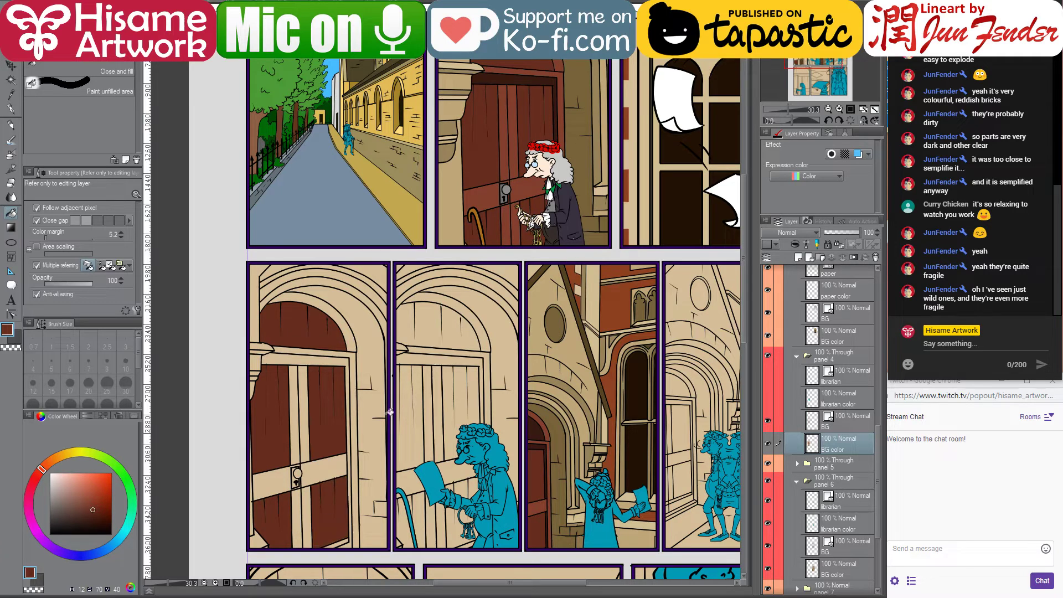
Fill the crossbeam and vertical battens of panel 4's door with the lighter red-brown sampled from panel 2's door
{"action": "left_click", "coordinate": [513, 182], "text": "alt"}
{"action": "left_click", "coordinate": [320, 467]}
{"action": "left_click", "coordinate": [269, 478]}
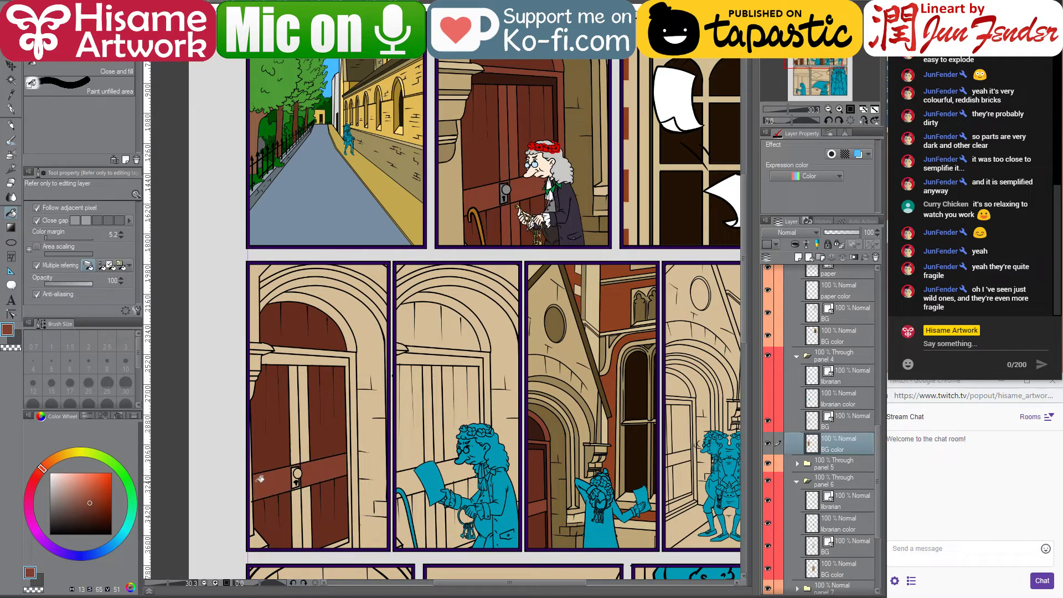
{"action": "left_click_drag", "start_coordinate": [376, 463], "coordinate": [394, 442]}
{"action": "left_click", "coordinate": [315, 474]}
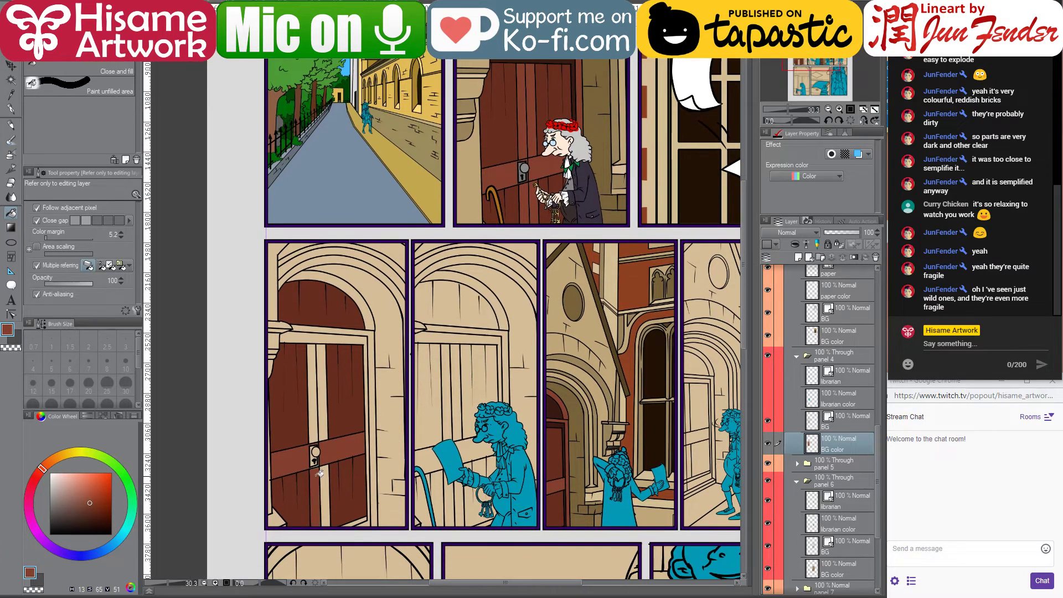
{"action": "left_click", "coordinate": [326, 475]}
{"action": "left_click", "coordinate": [324, 424]}
{"action": "left_click", "coordinate": [316, 427]}
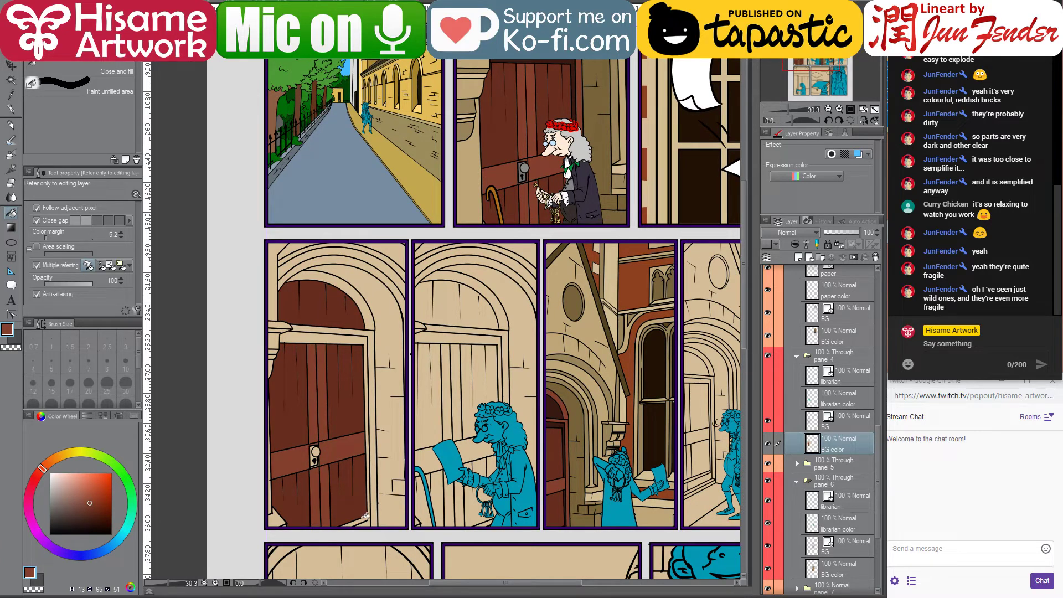
Fill the shadowed inner edge of panel 4's door frame with the darkest brown sampled from panel 2
{"action": "left_click", "coordinate": [578, 93], "text": "alt"}
{"action": "left_click", "coordinate": [363, 521]}
{"action": "left_click", "coordinate": [370, 508]}
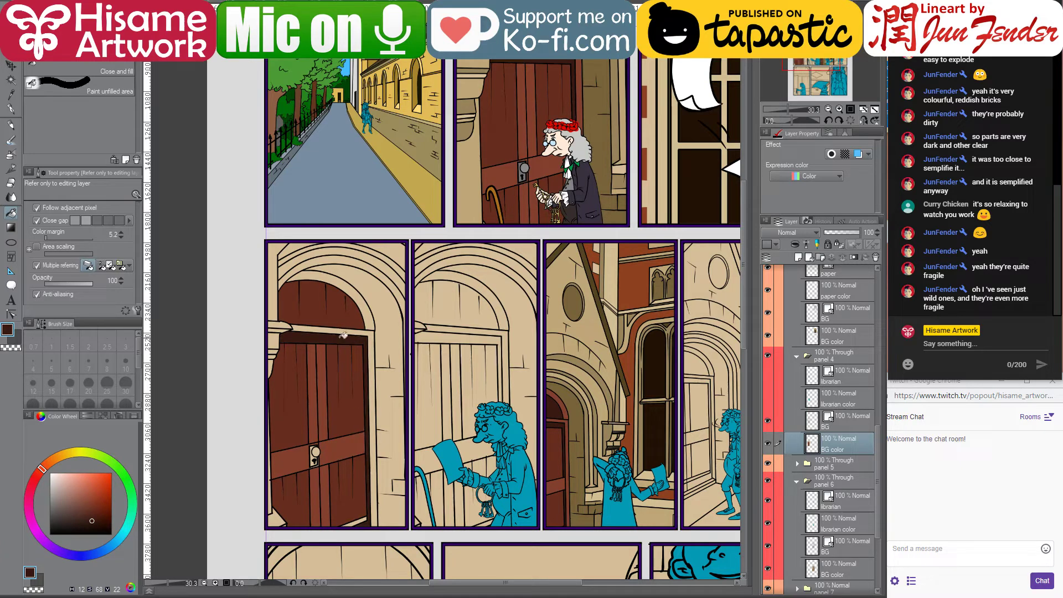
Fill panel 4's arched door frame, lintel and lower frame piece with the lighter red-brown sampled from panel 2's door
{"action": "left_click", "coordinate": [543, 89], "text": "alt"}
{"action": "left_click", "coordinate": [330, 279]}
{"action": "left_click", "coordinate": [345, 326]}
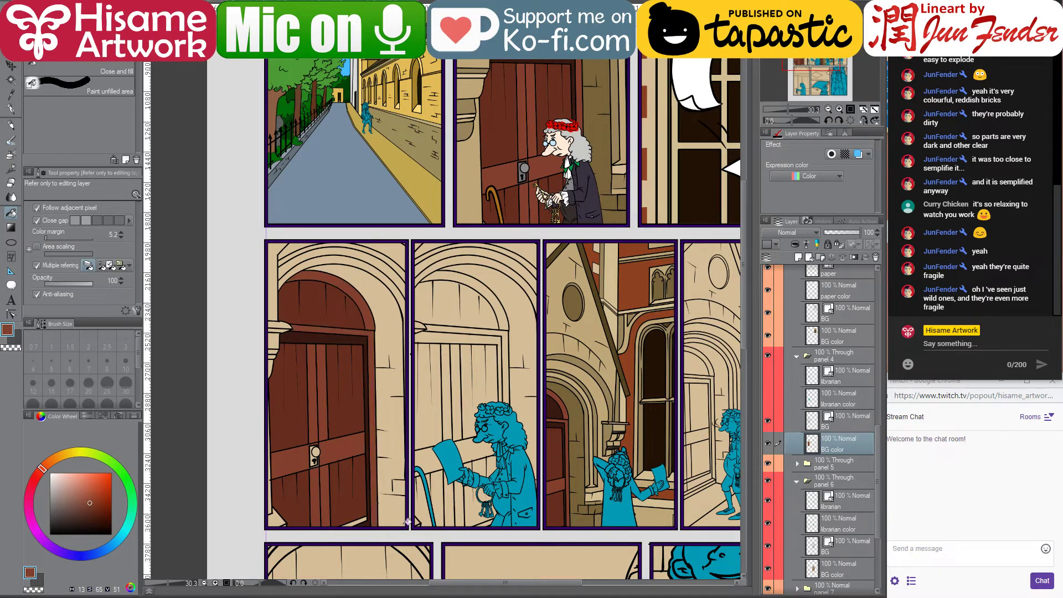
{"action": "left_click", "coordinate": [367, 516]}
Fill the shaded stone wall and inner arch around panel 4's door with the olive brown sampled from panel 2
{"action": "mouse_move", "coordinate": [537, 375]}
{"action": "left_mouse_down"}
{"action": "mouse_move", "coordinate": [555, 397]}
{"action": "mouse_move", "coordinate": [548, 408]}
{"action": "left_mouse_up"}
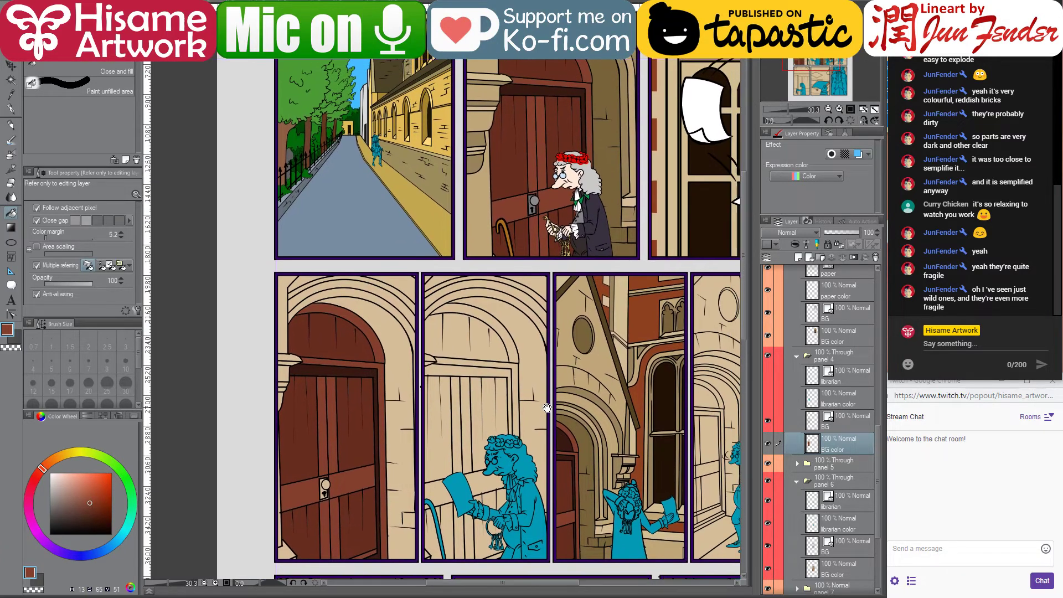
{"action": "left_click", "coordinate": [613, 81], "text": "alt"}
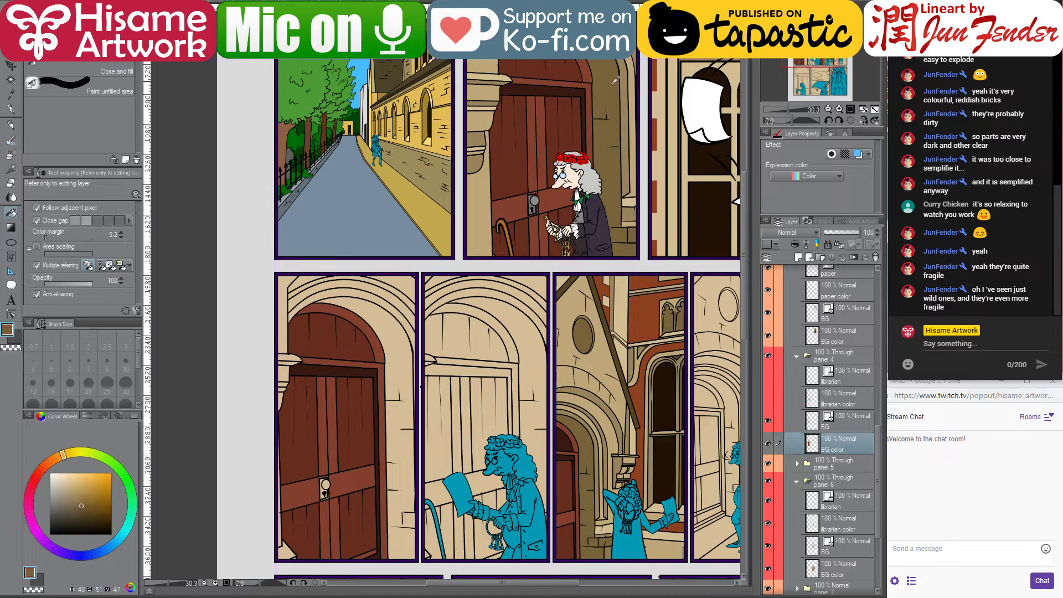
{"action": "left_click", "coordinate": [402, 457]}
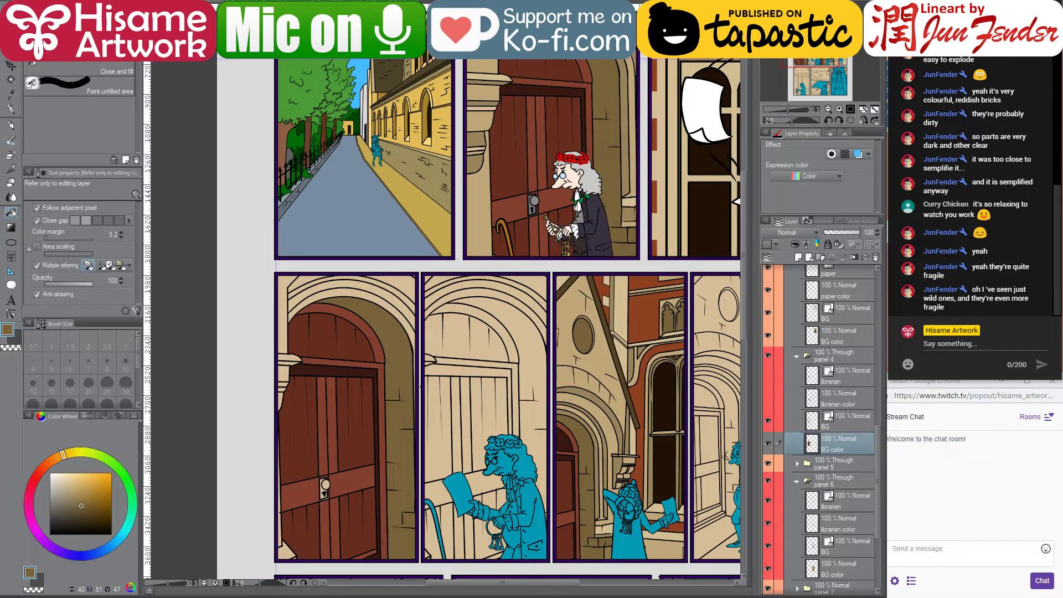
{"action": "left_click", "coordinate": [316, 313], "text": "alt"}
Fill the outer arch bands above panel 4's door with the light and mid tan stone colours sampled from panel 2
{"action": "scroll", "coordinate": [370, 427], "scroll_direction": "down", "scroll_amount": 2}
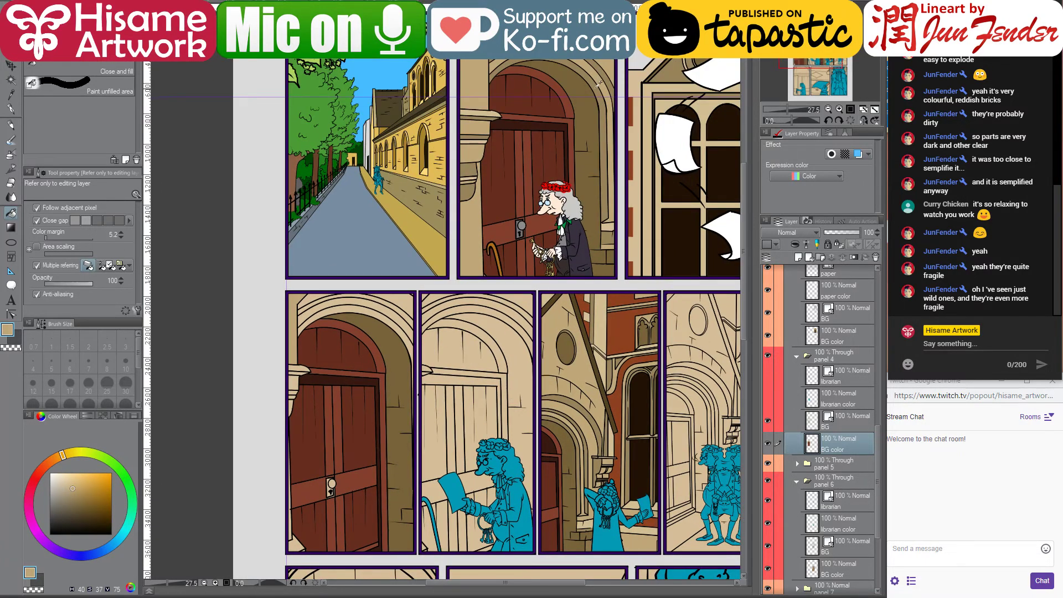
{"action": "left_click", "coordinate": [596, 86], "text": "alt"}
{"action": "left_click", "coordinate": [406, 336]}
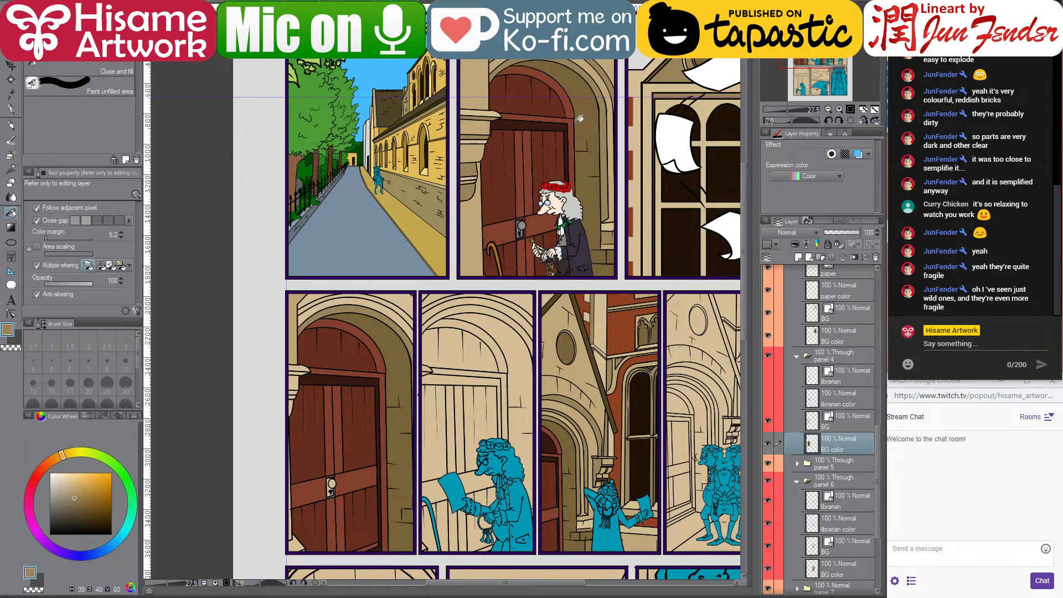
{"action": "left_click", "coordinate": [598, 70], "text": "alt"}
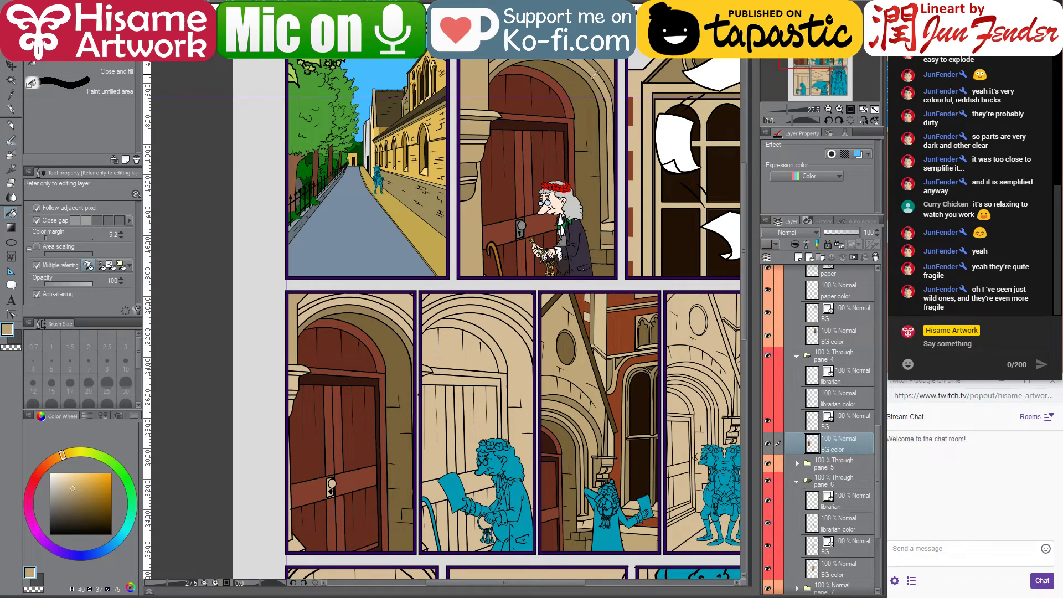
{"action": "left_click", "coordinate": [375, 303]}
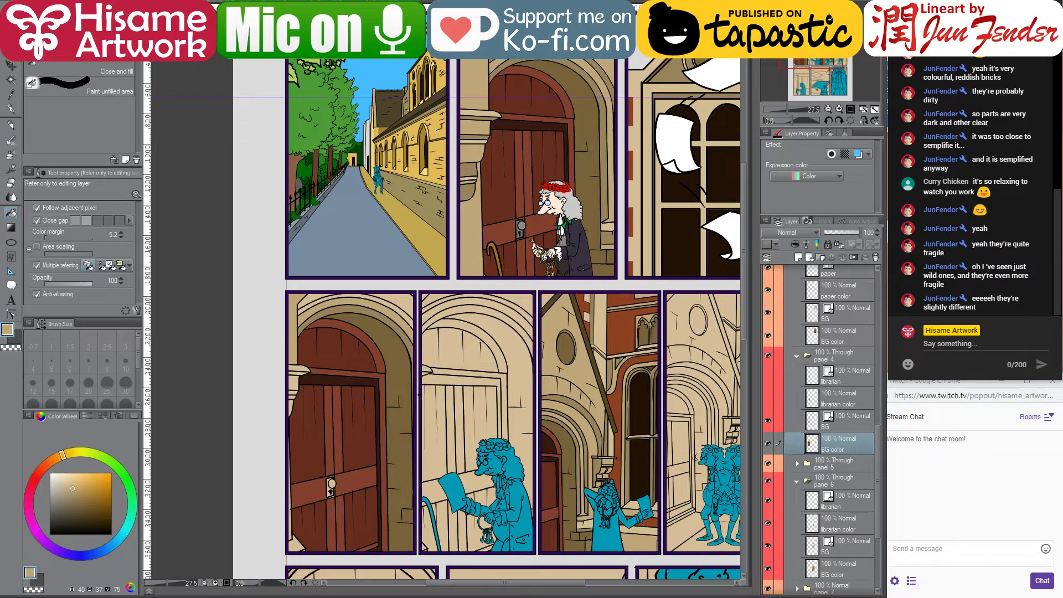
{"action": "left_click_drag", "start_coordinate": [525, 163], "coordinate": [534, 172]}
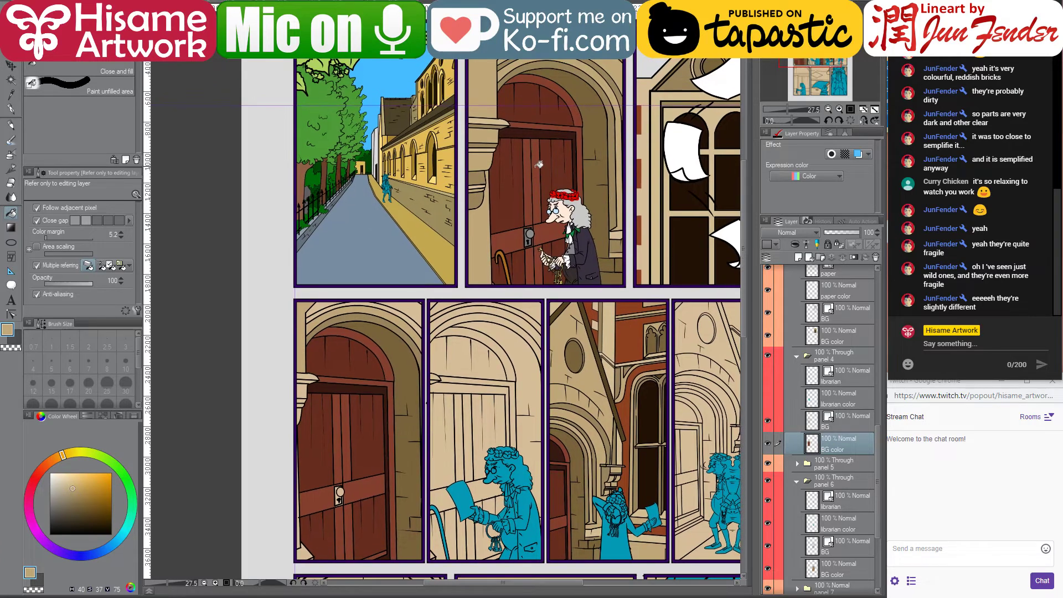
{"action": "left_click", "coordinate": [405, 322], "text": "alt"}
{"action": "left_click", "coordinate": [408, 322]}
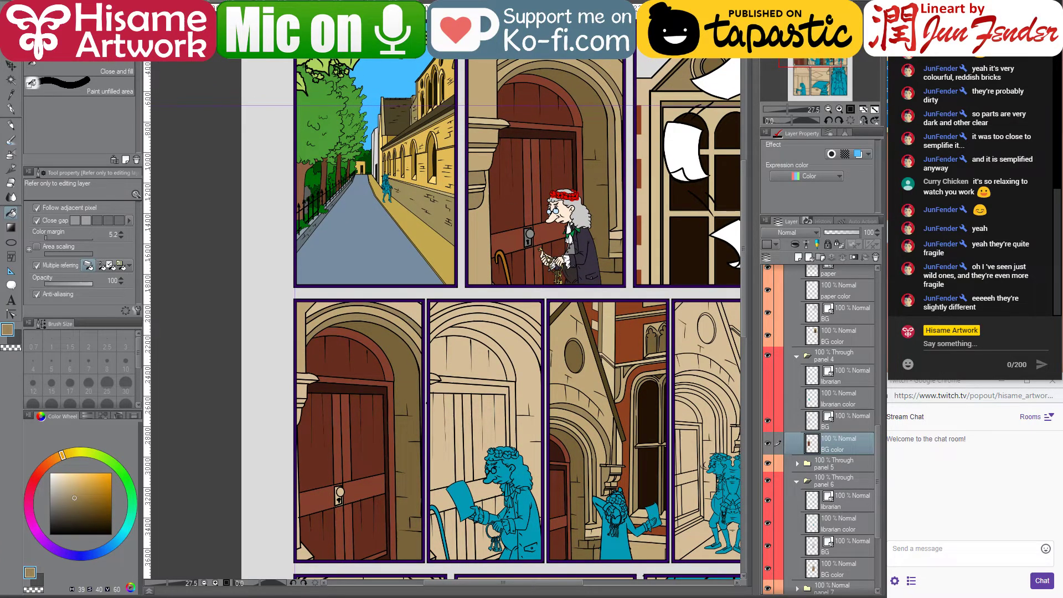
Colour the stone capital and the narrow strip beside panel 4's door with tan tones sampled from panel 2's column
{"action": "left_click", "coordinate": [554, 57], "text": "alt"}
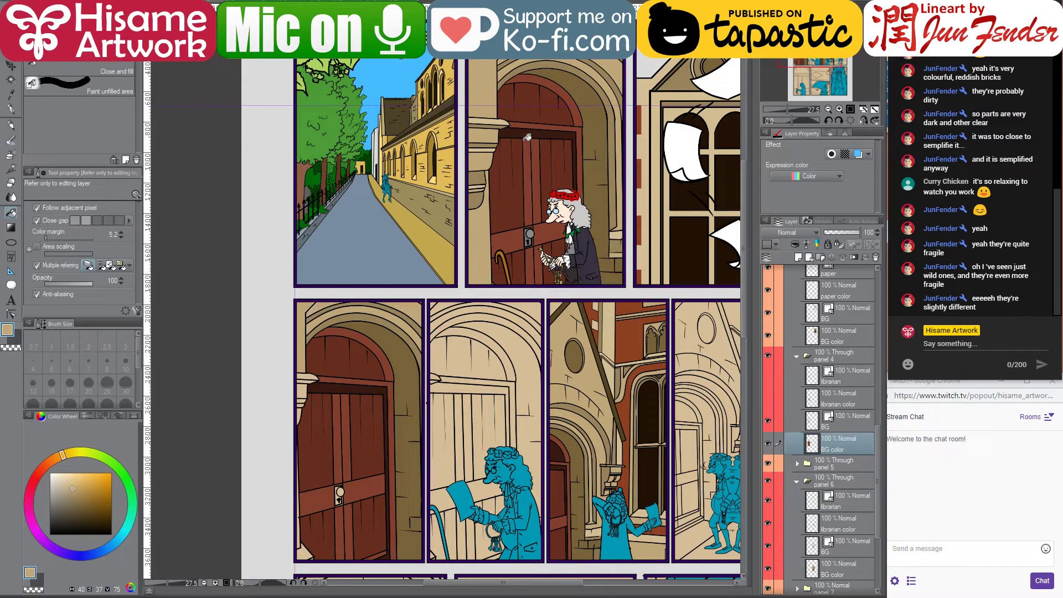
{"action": "left_click", "coordinate": [476, 178], "text": "alt"}
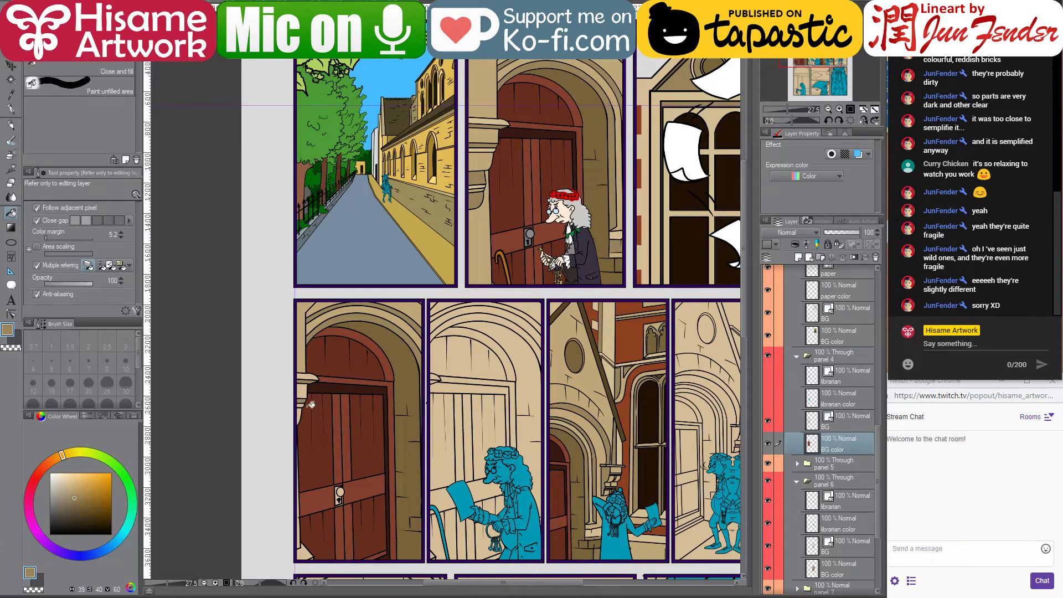
{"action": "left_click", "coordinate": [306, 365], "text": "alt"}
{"action": "left_click_drag", "start_coordinate": [362, 387], "coordinate": [355, 315]}
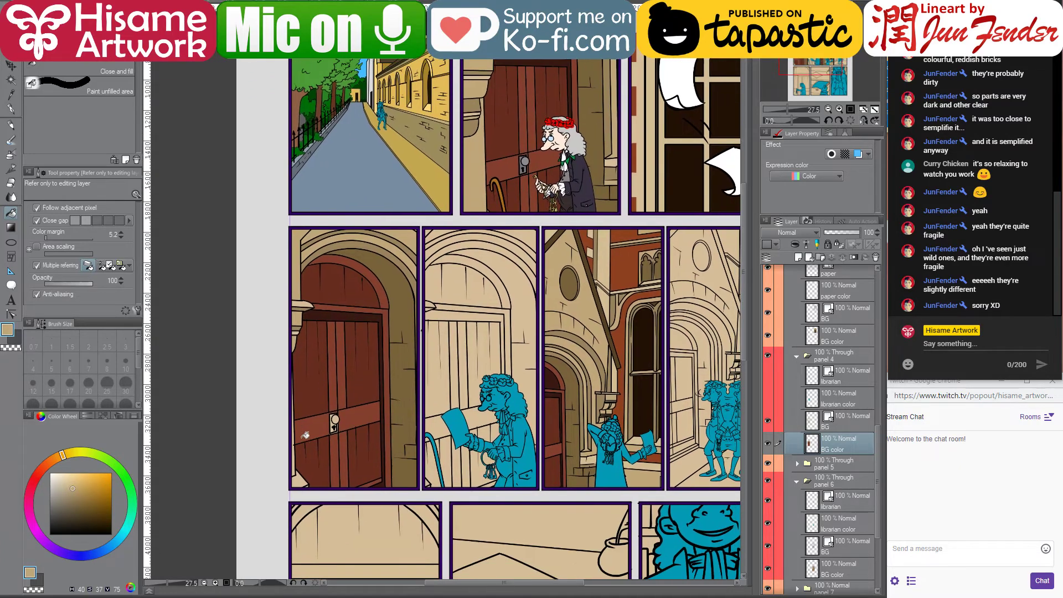
{"action": "scroll", "coordinate": [297, 474], "scroll_direction": "up", "scroll_amount": 2}
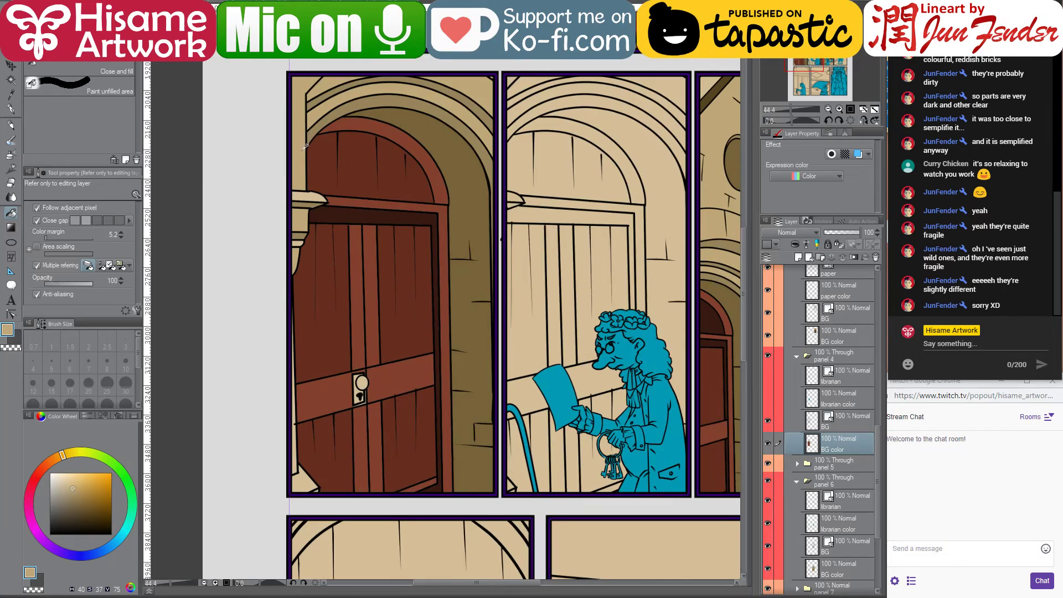
{"action": "left_click", "coordinate": [296, 455]}
Pull in the outer end of the crossbeam's lower line on panel 4's BG layer so it stops at the door's edge
{"action": "scroll", "coordinate": [297, 459], "scroll_direction": "up", "scroll_amount": 3}
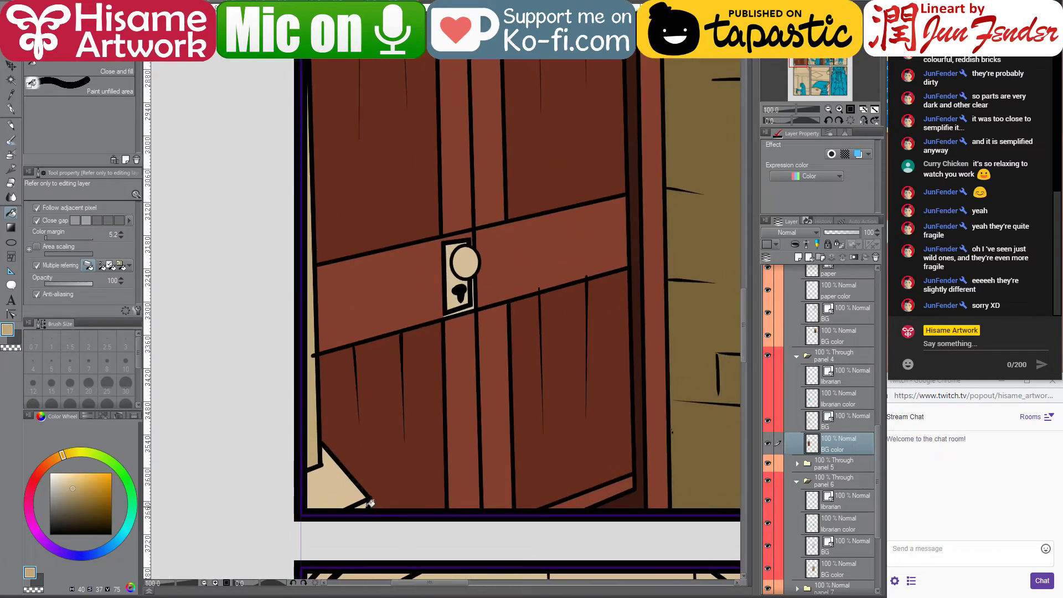
{"action": "left_click", "coordinate": [11, 313]}
{"action": "left_click", "coordinate": [842, 421]}
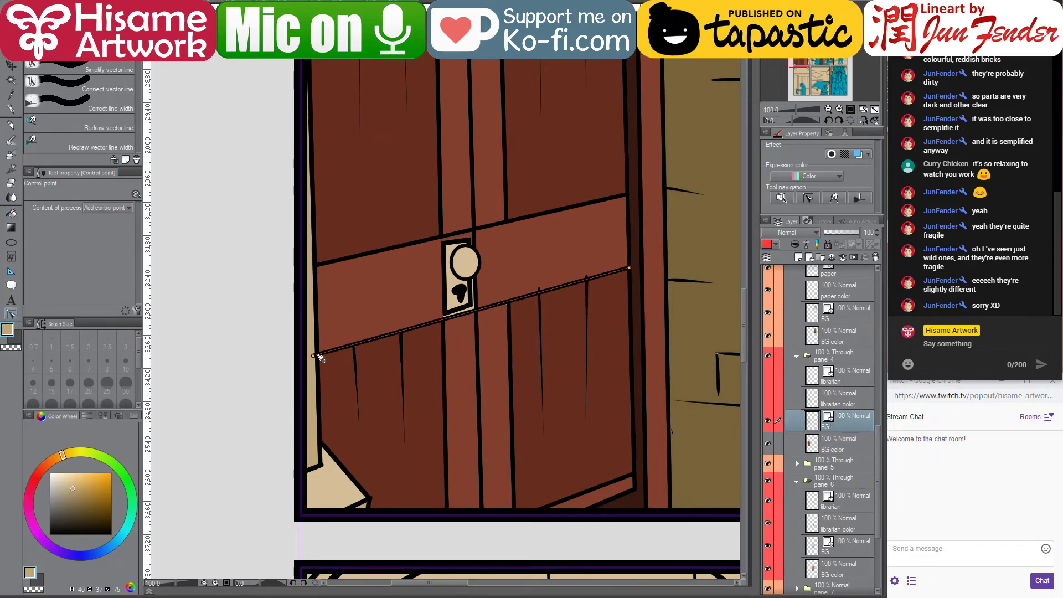
{"action": "left_click_drag", "start_coordinate": [318, 353], "coordinate": [319, 356]}
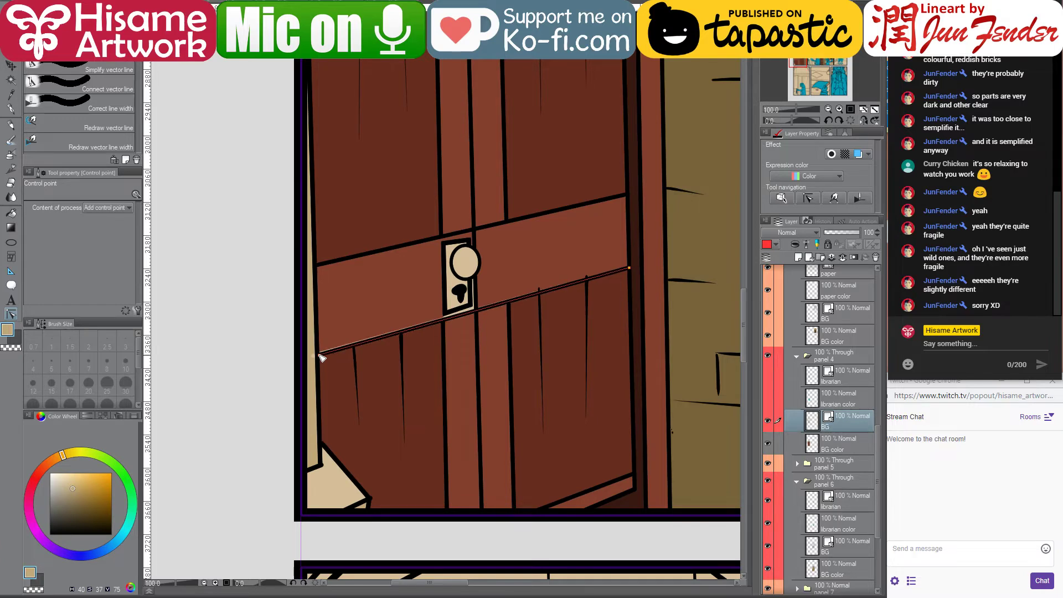
Fill the pale sliver under panel 4's crossbeam with the beam's red-brown and the strip beside the door with tan on BG color
{"action": "left_click", "coordinate": [847, 443]}
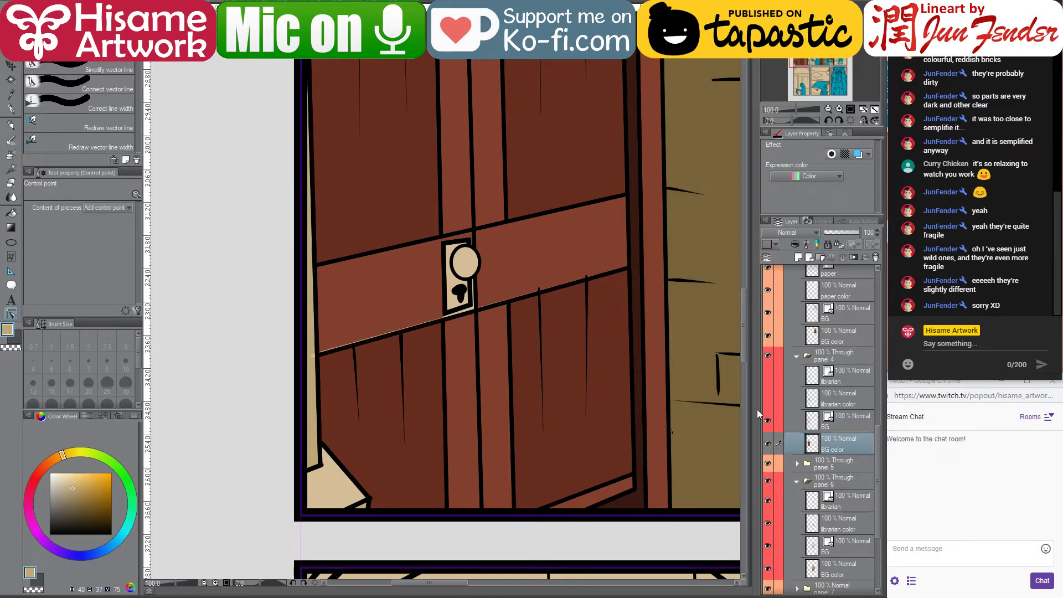
{"action": "left_click", "coordinate": [10, 213]}
{"action": "left_click", "coordinate": [389, 285], "text": "alt"}
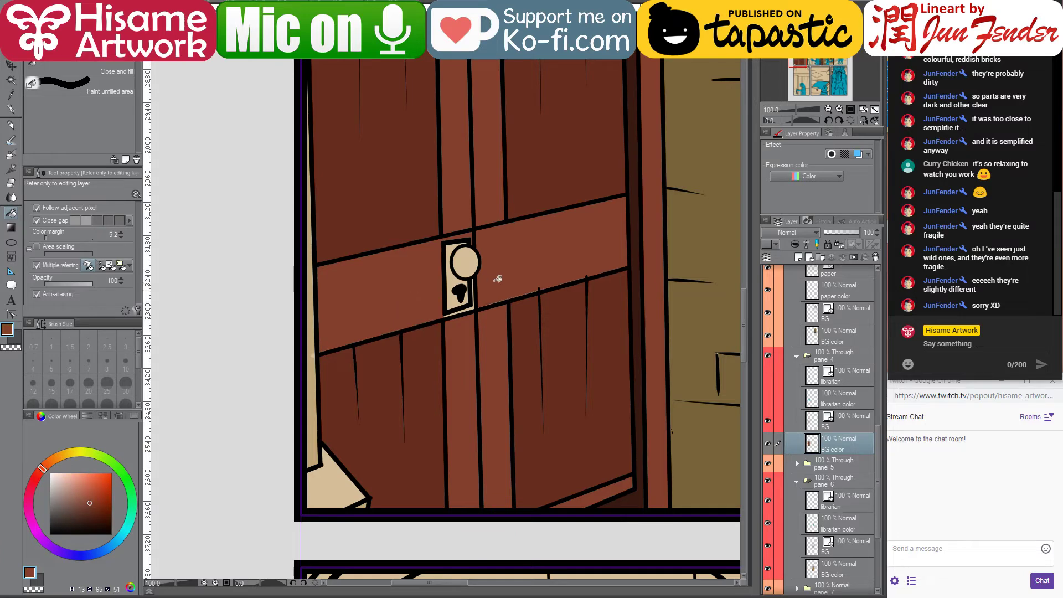
{"action": "left_click", "coordinate": [472, 306]}
{"action": "left_click", "coordinate": [315, 367], "text": "alt"}
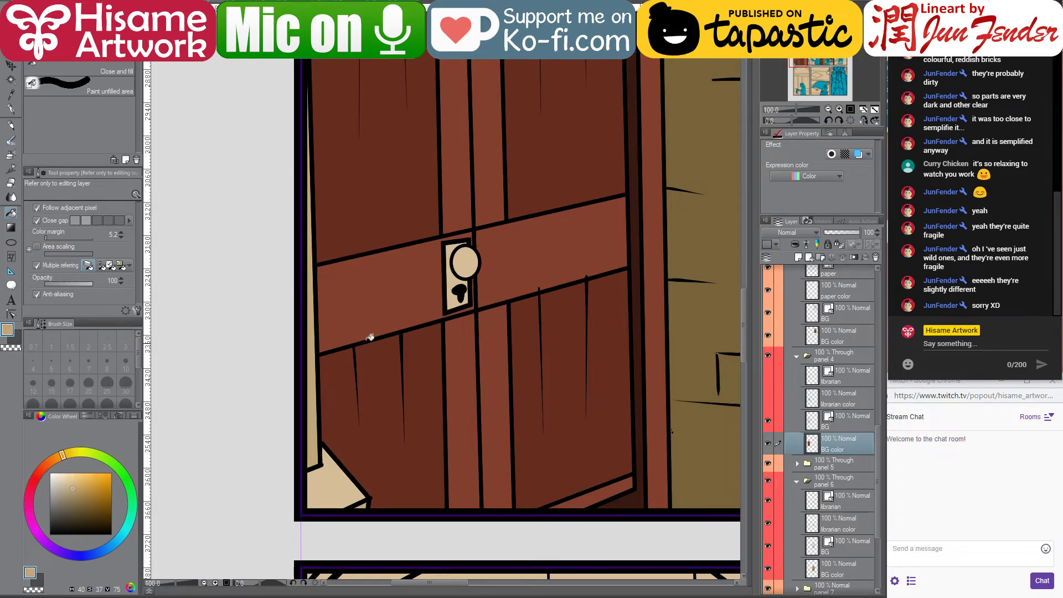
Pull in the upper ends of the two plank lines crossing the underside of panel 4's crossbeam on the BG layer
{"action": "scroll", "coordinate": [576, 299], "scroll_direction": "up", "scroll_amount": 2}
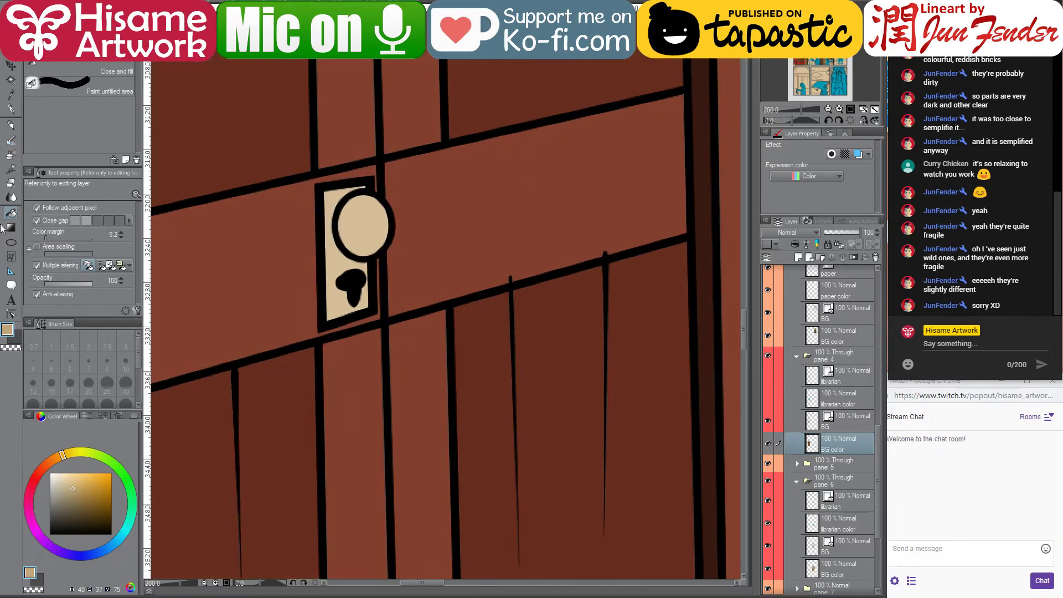
{"action": "left_click", "coordinate": [12, 313]}
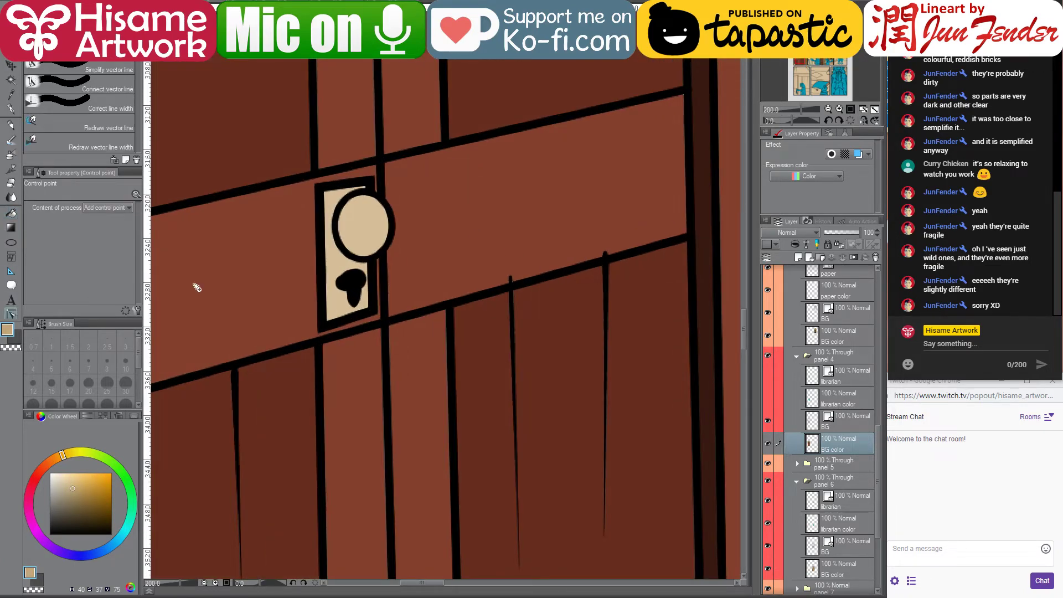
{"action": "left_click", "coordinate": [510, 280]}
{"action": "left_click", "coordinate": [510, 288]}
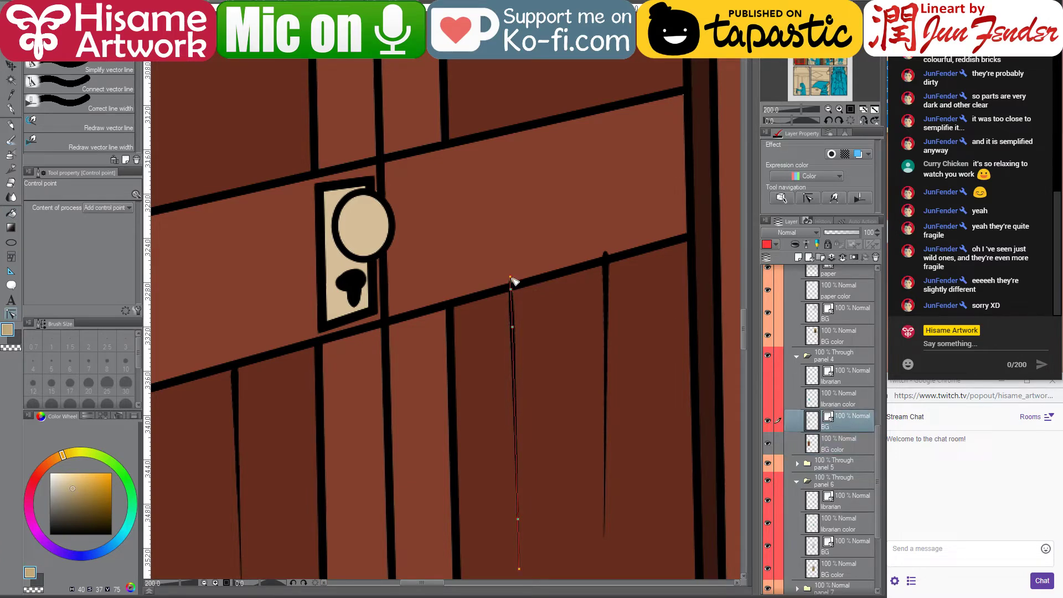
{"action": "left_click", "coordinate": [602, 253]}
Fill the slivers left at the crossbeam's lower edge with the beam's and planks' sampled red-browns on panel 4's BG color layer
{"action": "left_click", "coordinate": [839, 444]}
{"action": "left_click", "coordinate": [10, 212]}
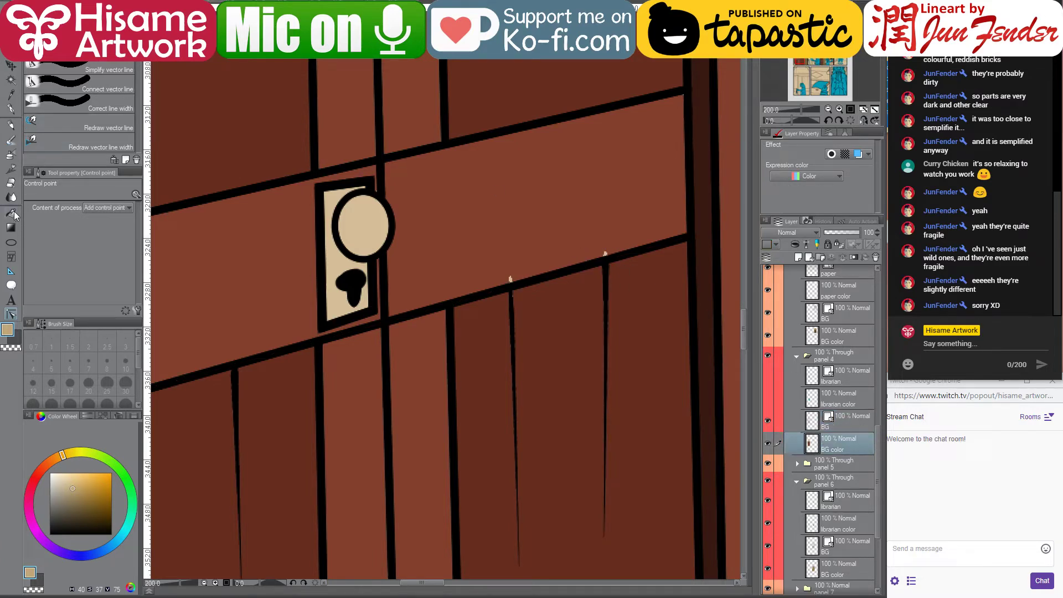
{"action": "left_click", "coordinate": [481, 198], "text": "alt"}
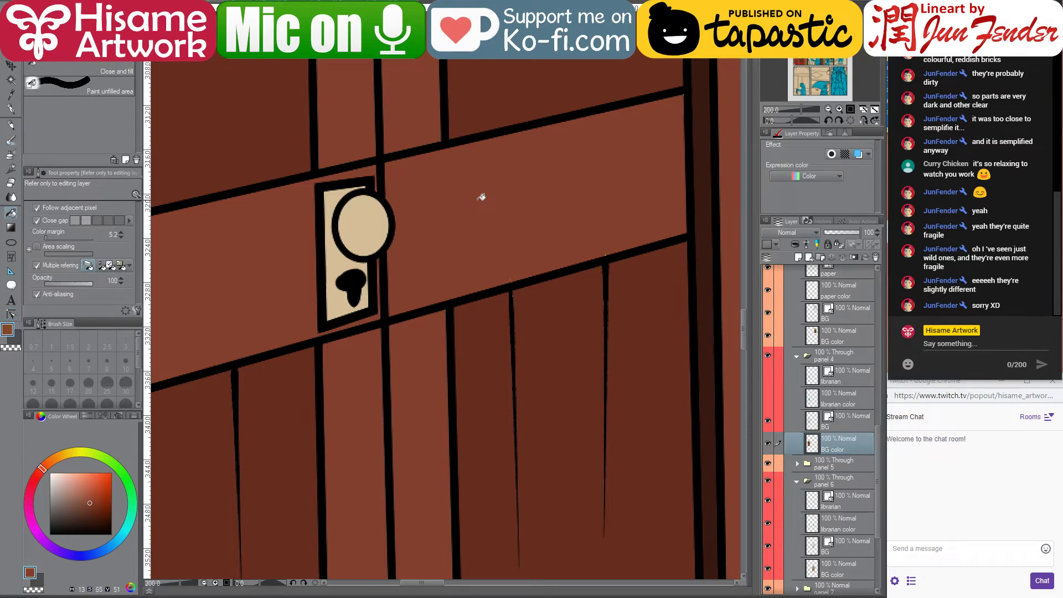
{"action": "left_click", "coordinate": [549, 307], "text": "alt"}
{"action": "scroll", "coordinate": [568, 373], "scroll_direction": "down", "scroll_amount": 3}
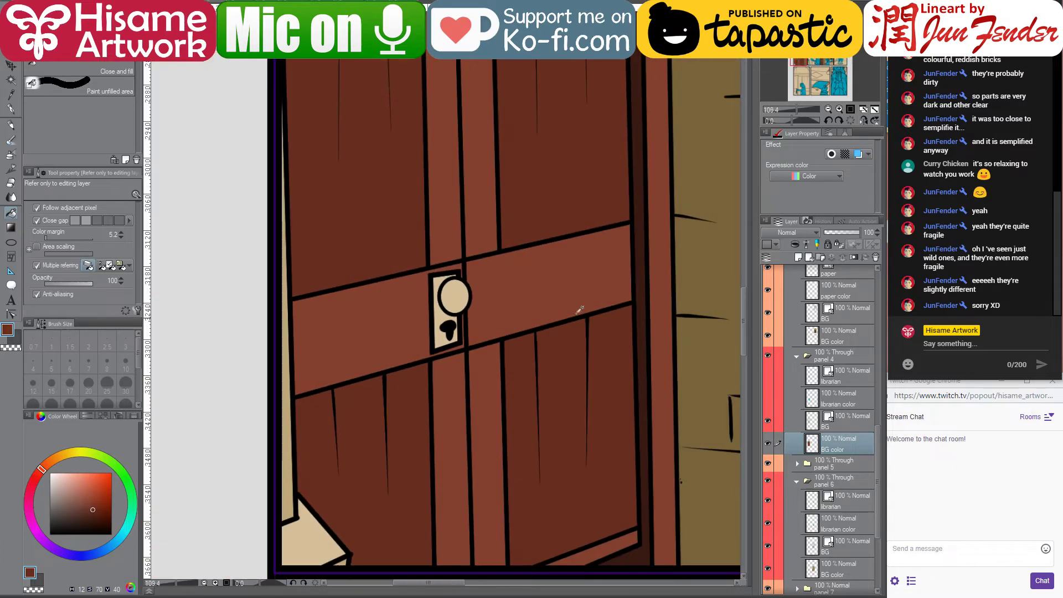
{"action": "left_click", "coordinate": [556, 277], "text": "alt"}
{"action": "scroll", "coordinate": [467, 281], "scroll_direction": "up", "scroll_amount": 3}
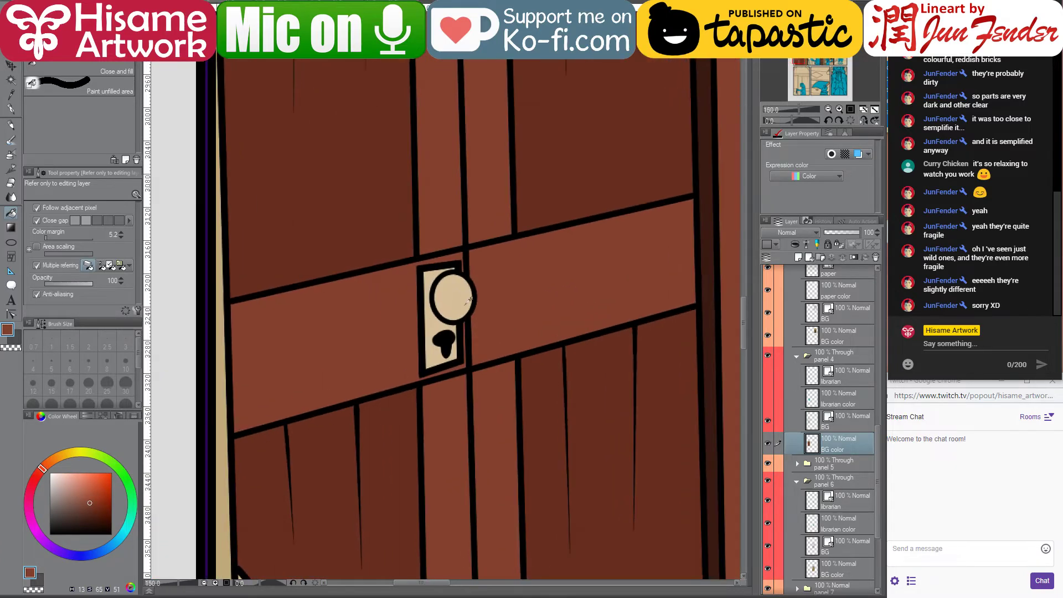
Fill the door knob and lock plate in panel 4 with a neutral light grey
{"action": "left_click_drag", "start_coordinate": [91, 472], "coordinate": [36, 491]}
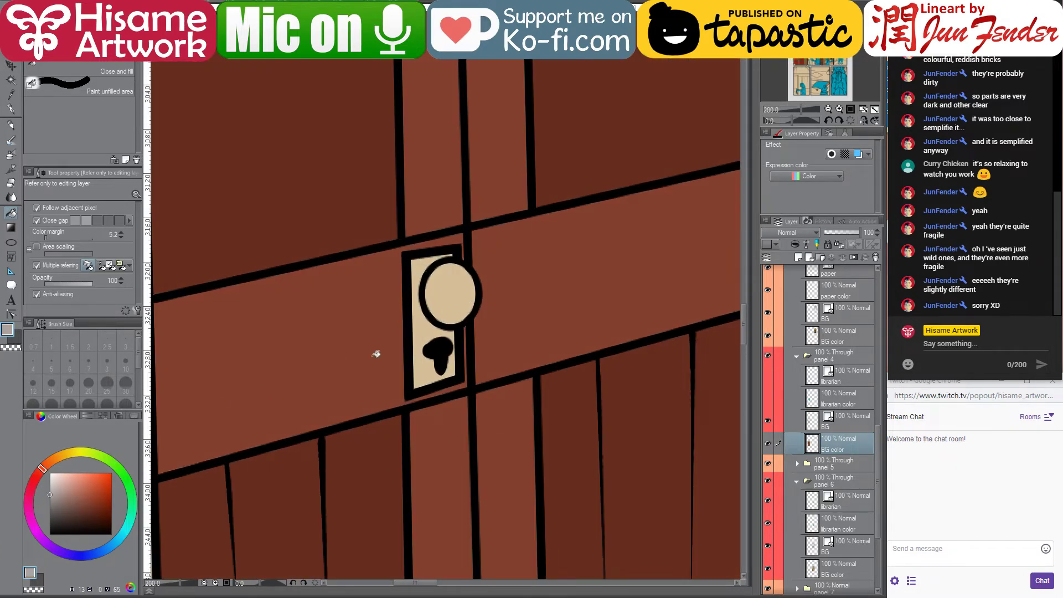
{"action": "left_click", "coordinate": [427, 320]}
{"action": "left_click", "coordinate": [453, 364]}
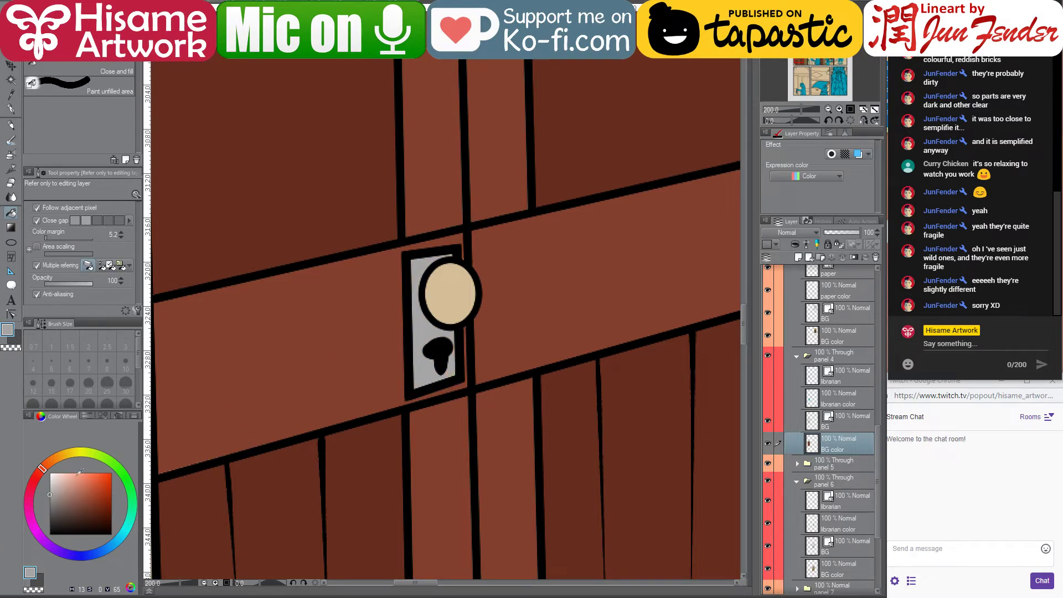
{"action": "left_click", "coordinate": [426, 330], "text": "alt"}
{"action": "left_click", "coordinate": [475, 278]}
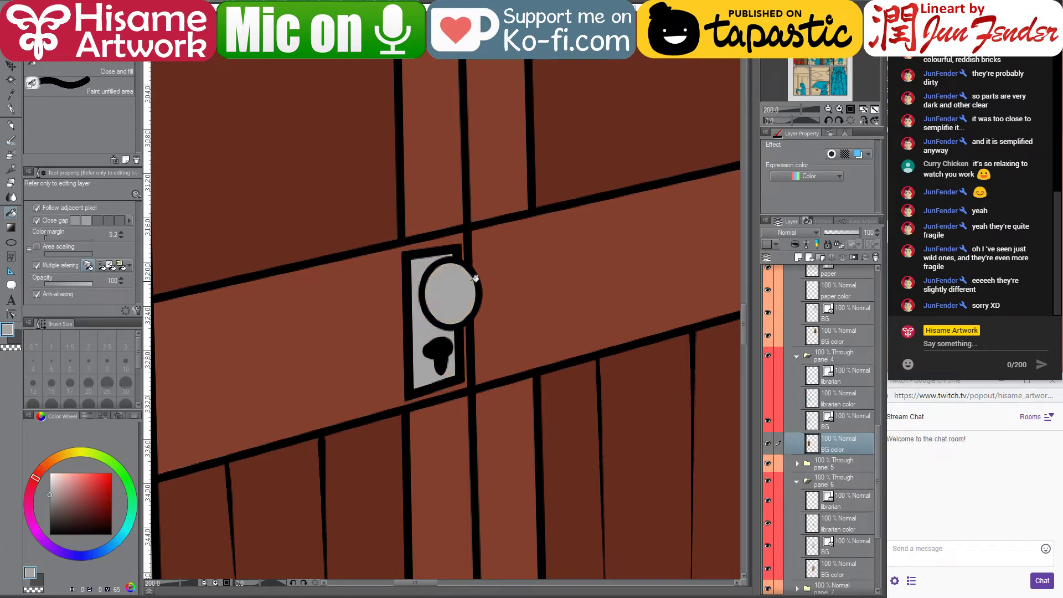
Recolour panel 4's lock plate, including the small area beside the keyhole, with a darker grey than the knob
{"action": "left_click", "coordinate": [49, 505]}
{"action": "left_click", "coordinate": [436, 333]}
{"action": "left_click", "coordinate": [455, 366]}
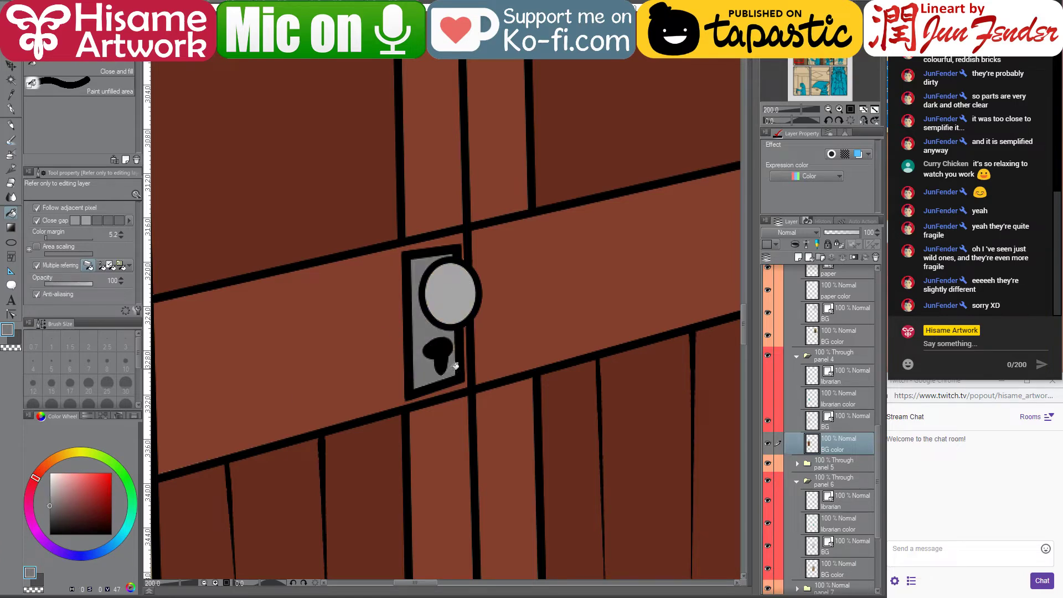
{"action": "scroll", "coordinate": [462, 351], "scroll_direction": "down", "scroll_amount": 6}
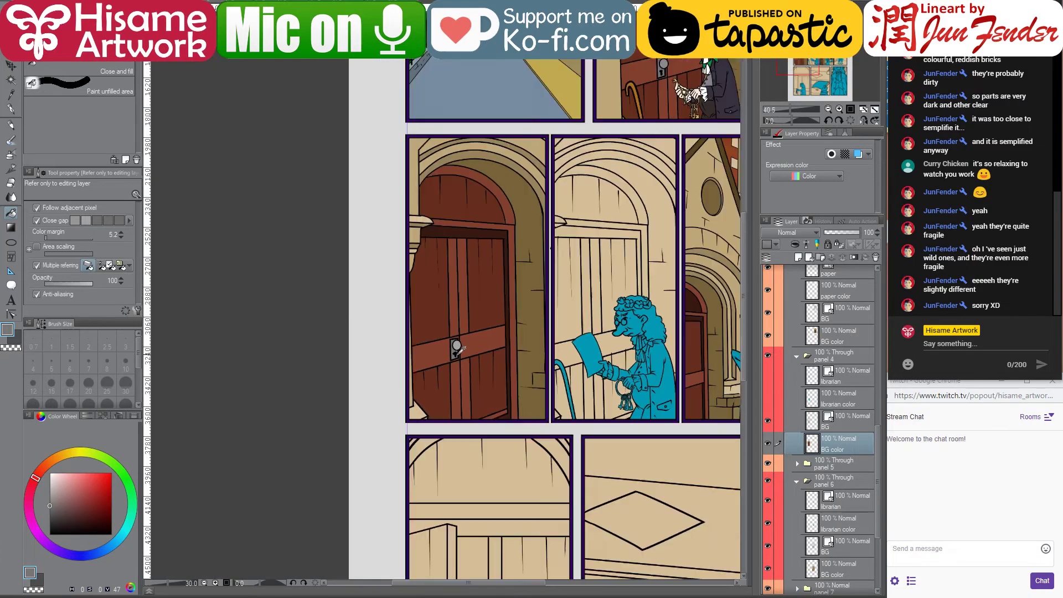
Shorten the top end of the plank line nearest the stone capital on panel 4's BG layer so it stops at the lintel
{"action": "scroll", "coordinate": [457, 349], "scroll_direction": "down", "scroll_amount": 2}
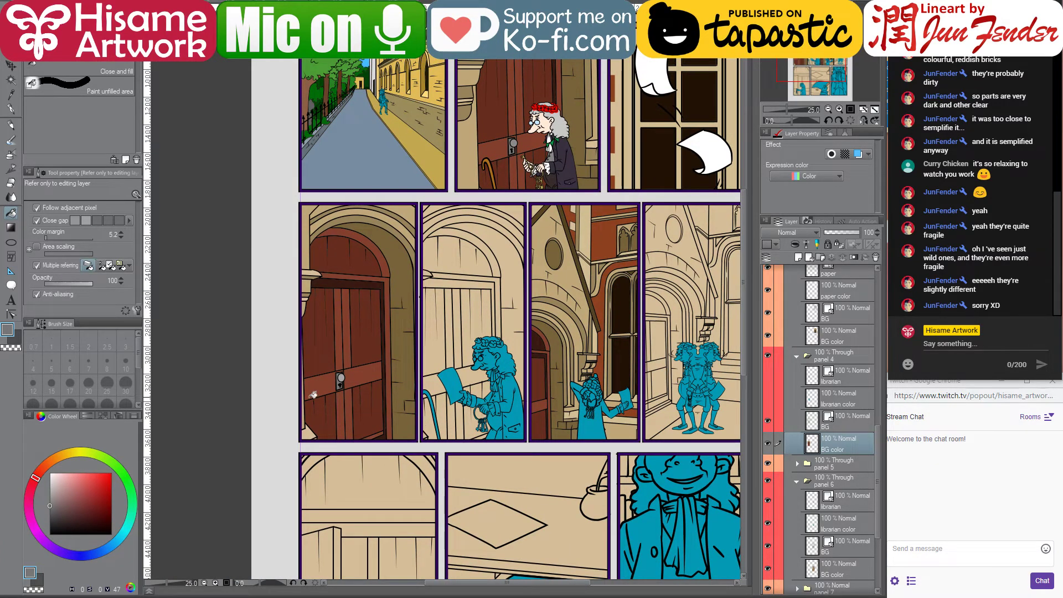
{"action": "scroll", "coordinate": [310, 429], "scroll_direction": "up", "scroll_amount": 2}
{"action": "scroll", "coordinate": [375, 394], "scroll_direction": "up", "scroll_amount": 1}
{"action": "left_click", "coordinate": [368, 386], "text": "alt"}
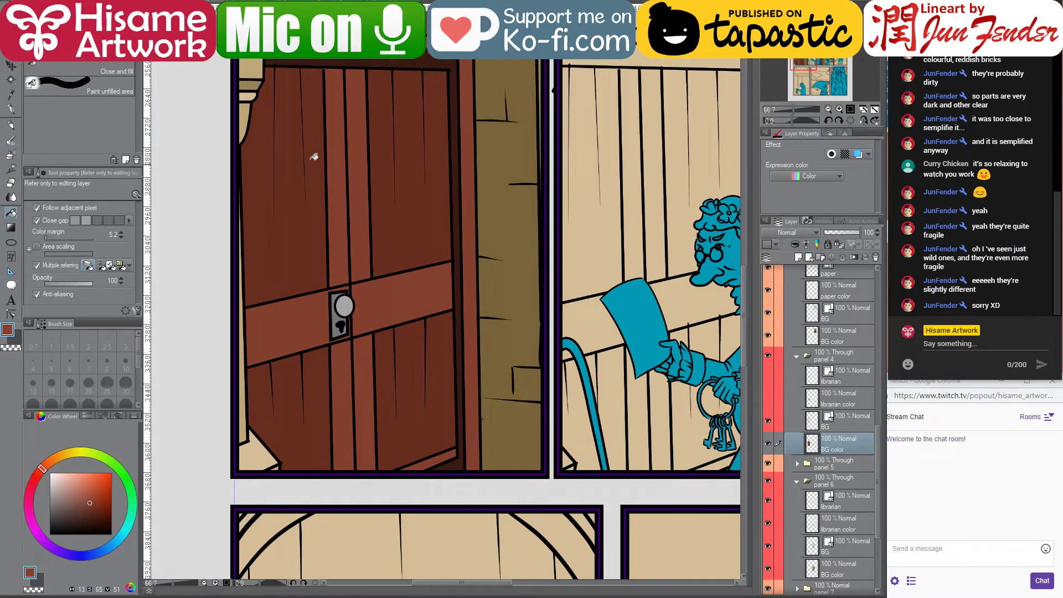
{"action": "scroll", "coordinate": [250, 46], "scroll_direction": "up", "scroll_amount": 1}
{"action": "scroll", "coordinate": [277, 36], "scroll_direction": "up", "scroll_amount": 3}
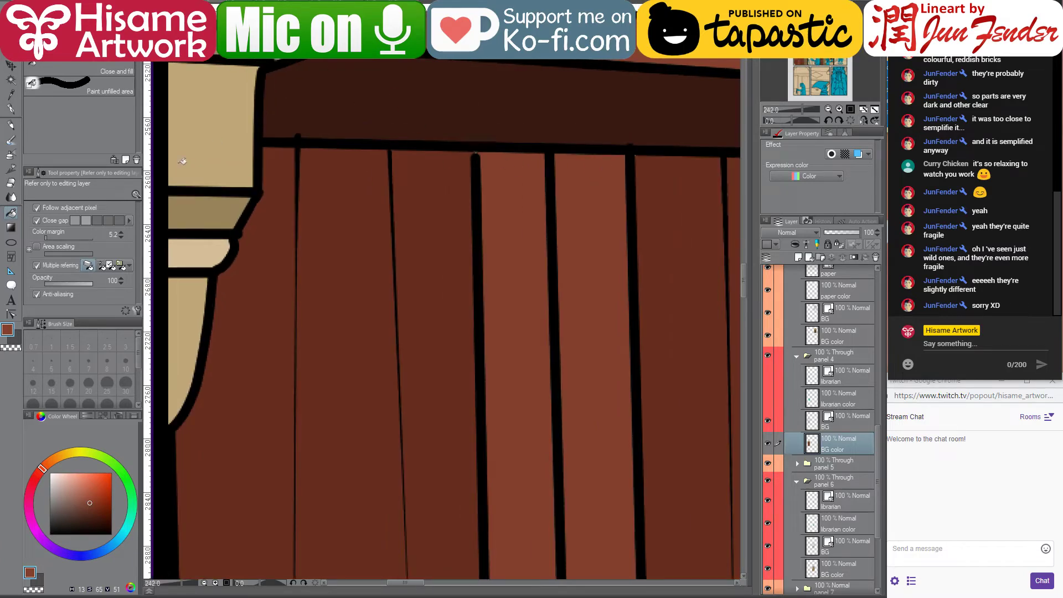
{"action": "left_click", "coordinate": [11, 313]}
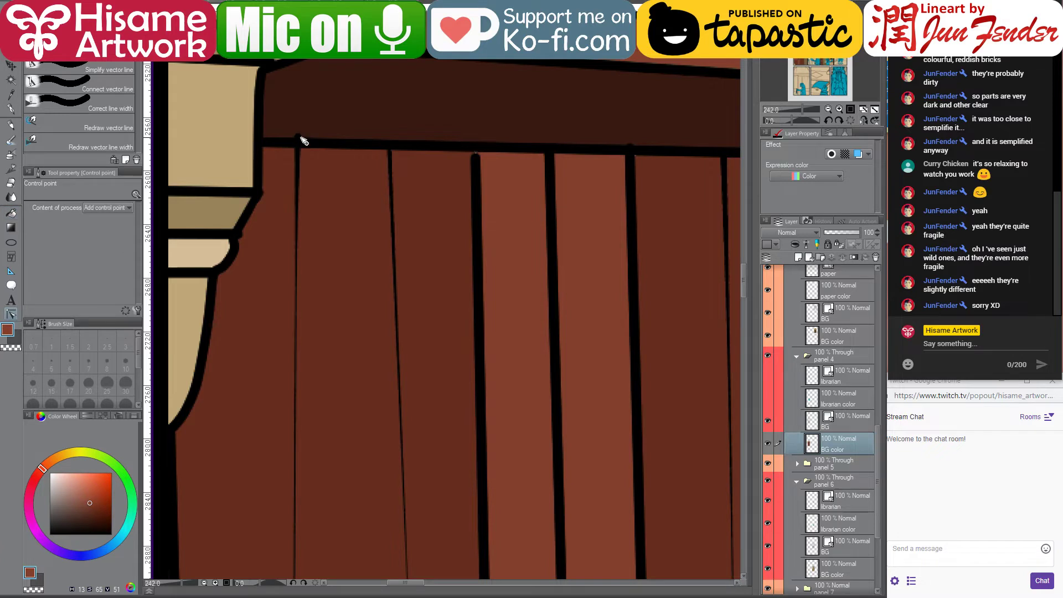
{"action": "left_click", "coordinate": [299, 138], "text": "ctrl+shift"}
{"action": "left_click", "coordinate": [298, 136]}
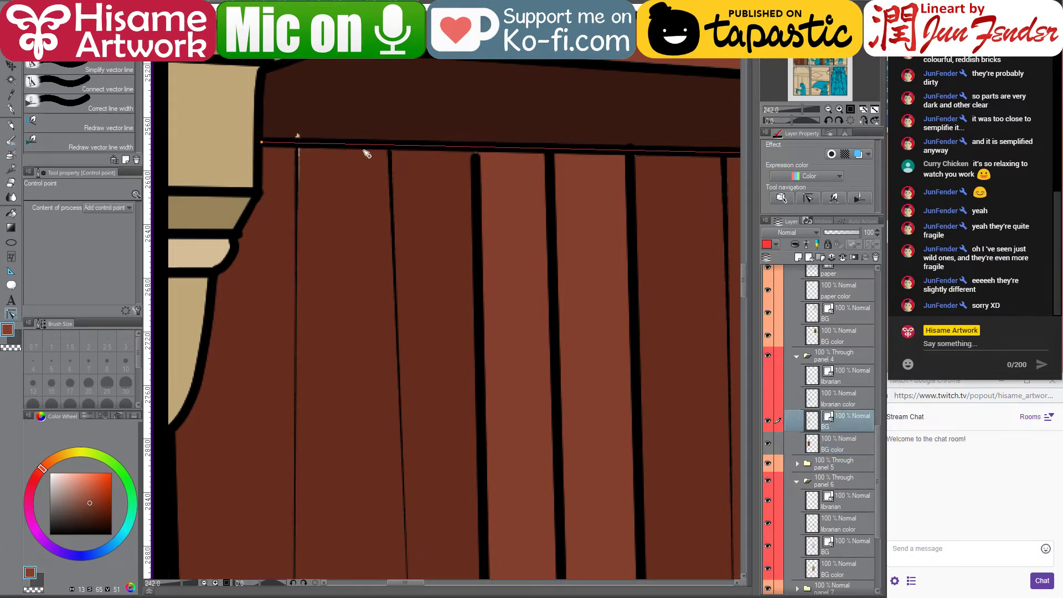
Fill the slivers around that shortened plank line with the surrounding dark browns on panel 4's BG color layer
{"action": "left_click", "coordinate": [868, 446]}
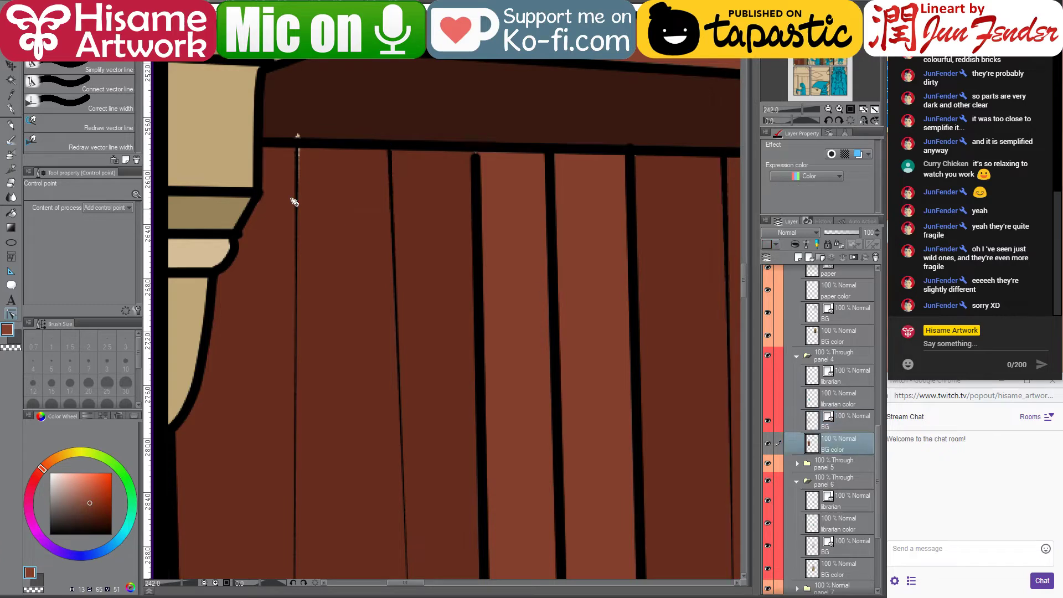
{"action": "left_click", "coordinate": [12, 213]}
{"action": "left_click", "coordinate": [347, 244], "text": "alt"}
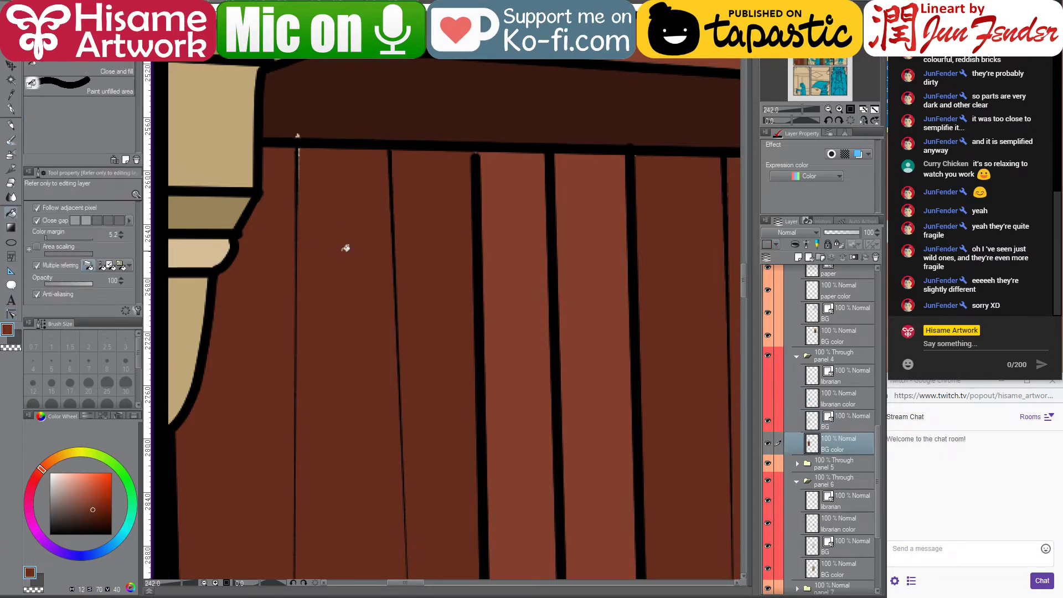
{"action": "left_click", "coordinate": [327, 97], "text": "alt"}
{"action": "left_click", "coordinate": [515, 233], "text": "alt"}
{"action": "scroll", "coordinate": [343, 197], "scroll_direction": "down", "scroll_amount": 5}
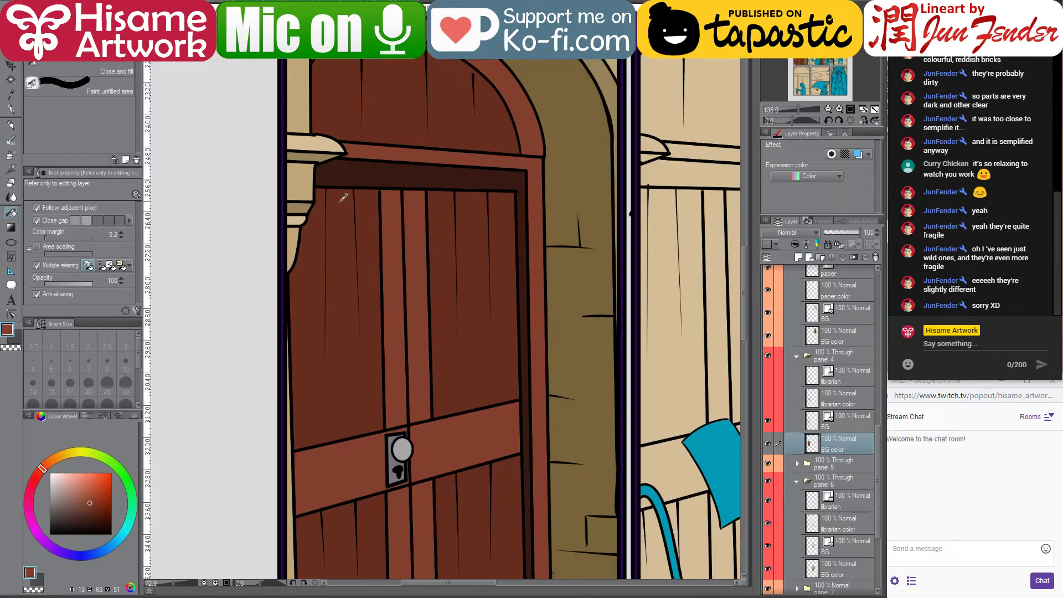
{"action": "scroll", "coordinate": [343, 222], "scroll_direction": "down", "scroll_amount": 3}
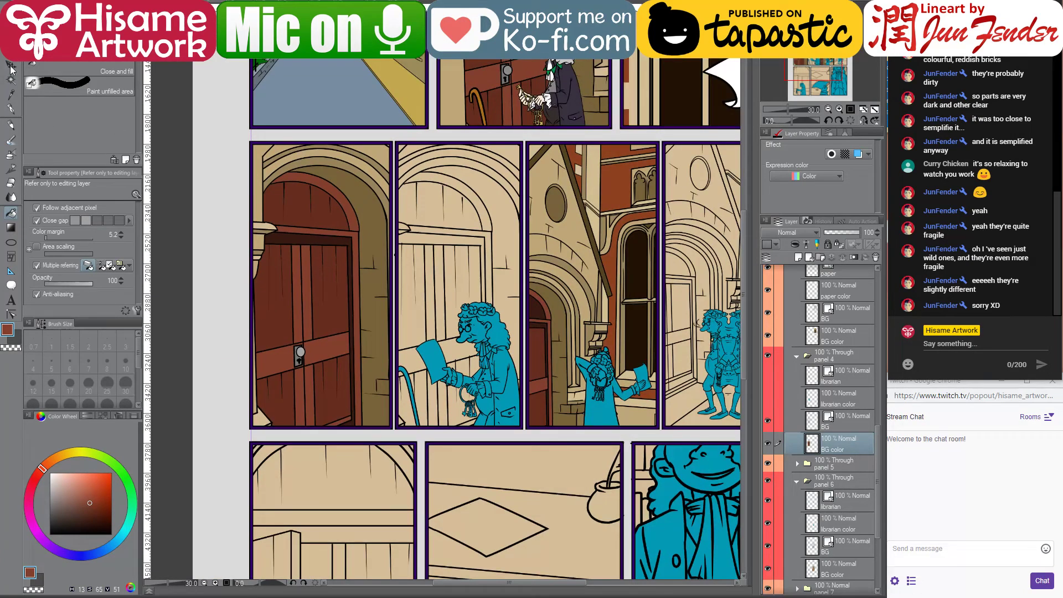
Show panel 4's librarian and librarian color layers again
{"action": "left_click", "coordinate": [11, 67]}
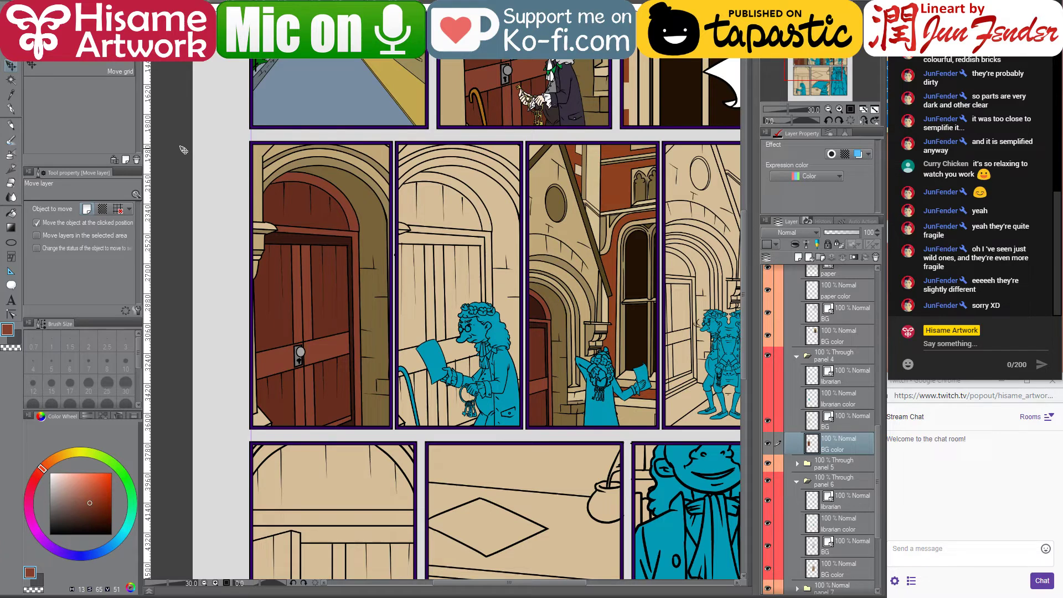
{"action": "left_click_drag", "start_coordinate": [551, 240], "coordinate": [477, 218]}
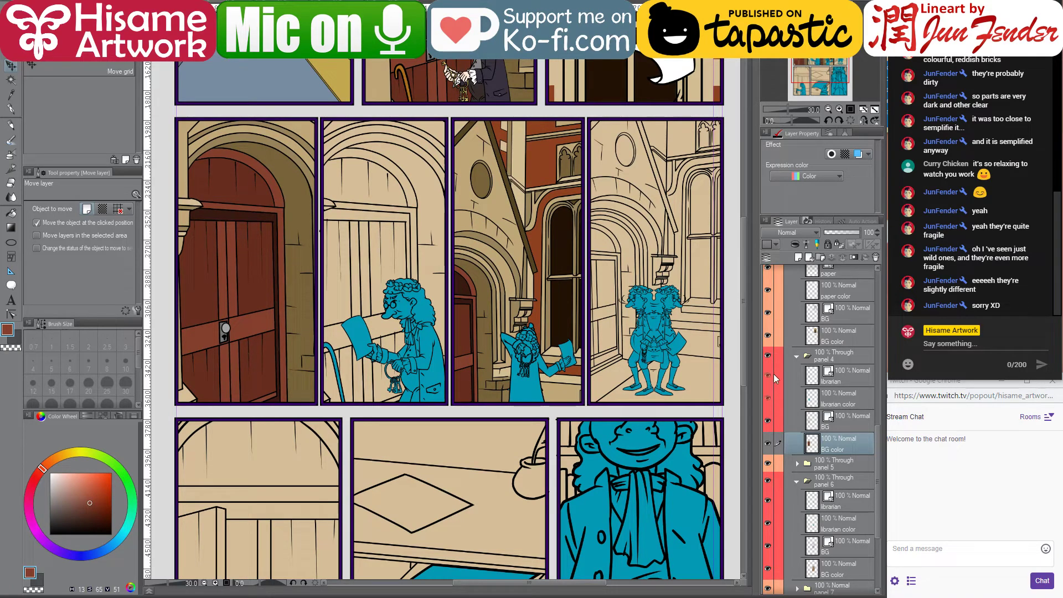
{"action": "left_click_drag", "start_coordinate": [767, 398], "coordinate": [768, 375]}
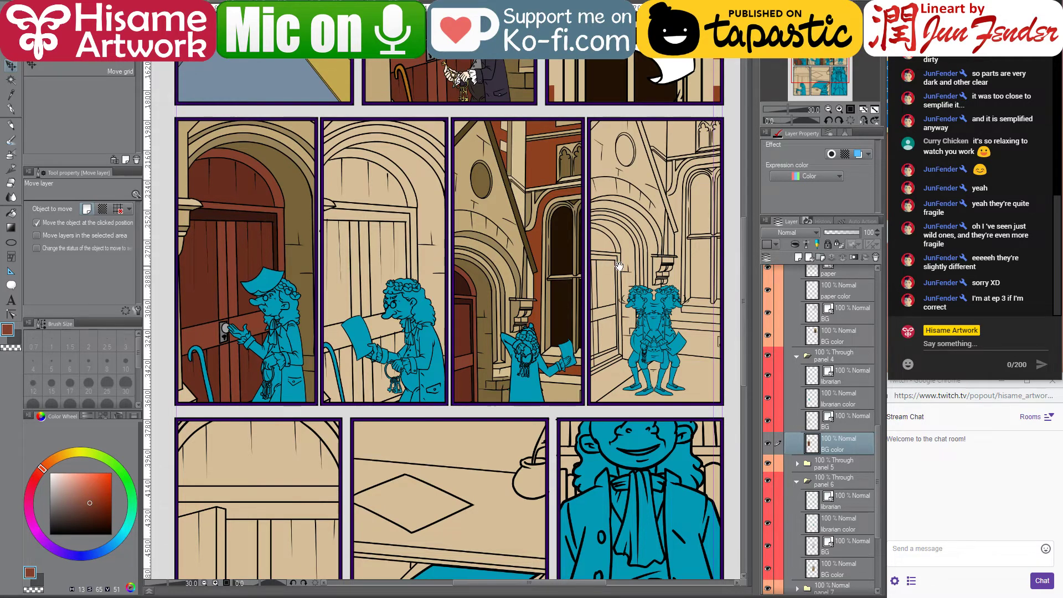
Find panel 7's librarian layers from the figure on the page and hide its librarian and librarian color layers
{"action": "left_click_drag", "start_coordinate": [639, 258], "coordinate": [552, 343]}
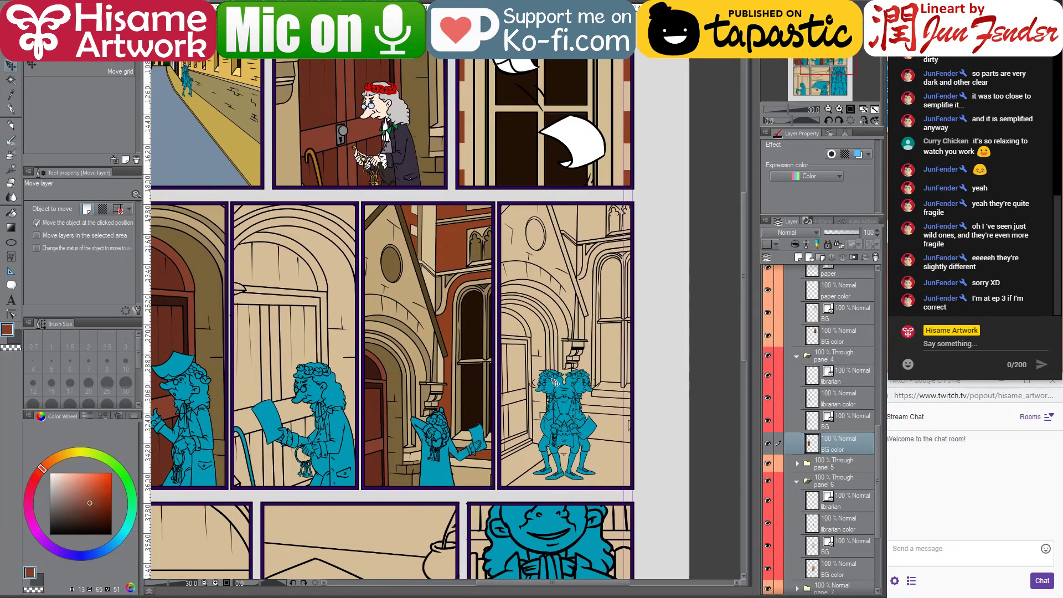
{"action": "key", "text": "r"}
{"action": "left_click", "coordinate": [580, 399], "text": "ctrl+shift"}
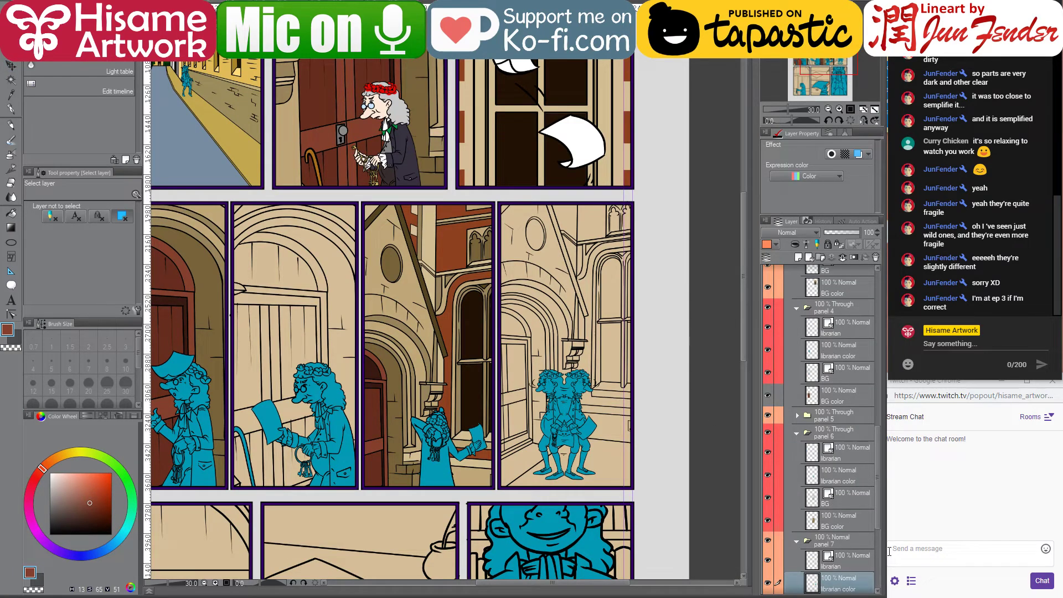
{"action": "scroll", "coordinate": [833, 534], "scroll_direction": "down", "scroll_amount": 2}
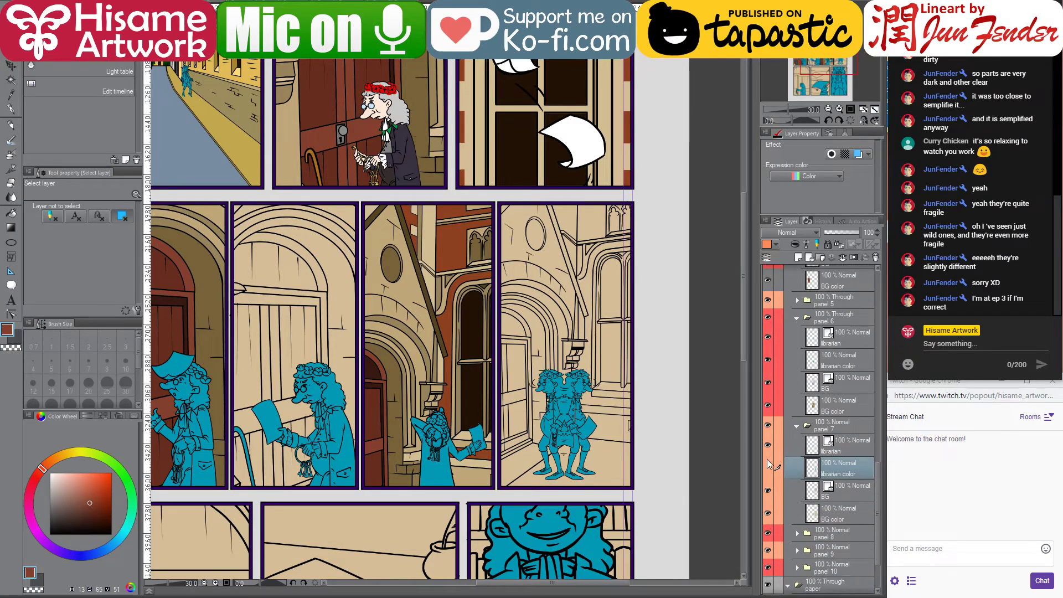
{"action": "left_click", "coordinate": [767, 466]}
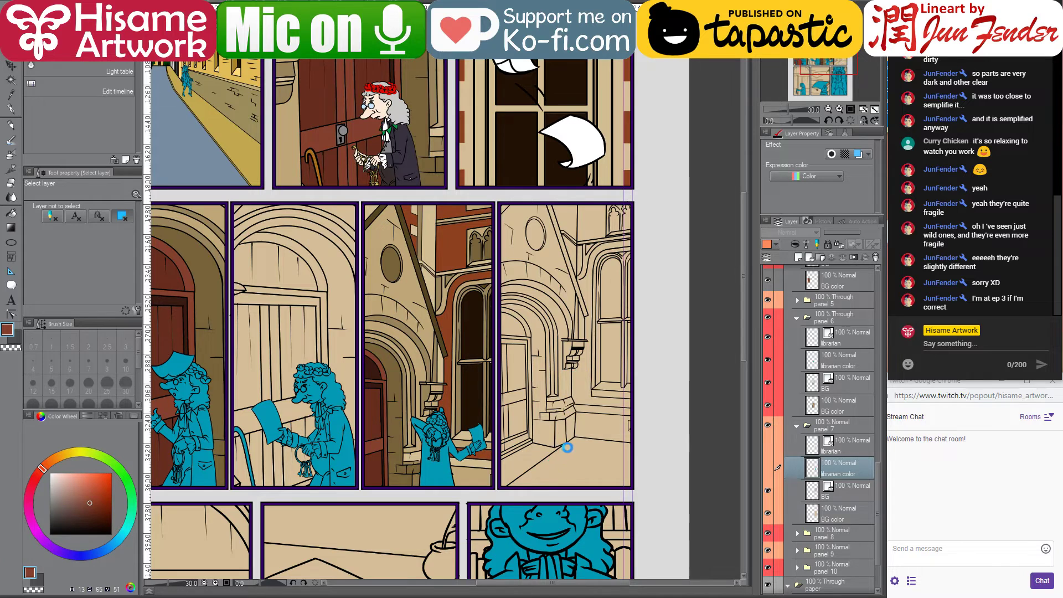
Select the area inside panel 7's frame and make that panel's BG color layer active
{"action": "left_click_drag", "start_coordinate": [571, 448], "coordinate": [598, 458]}
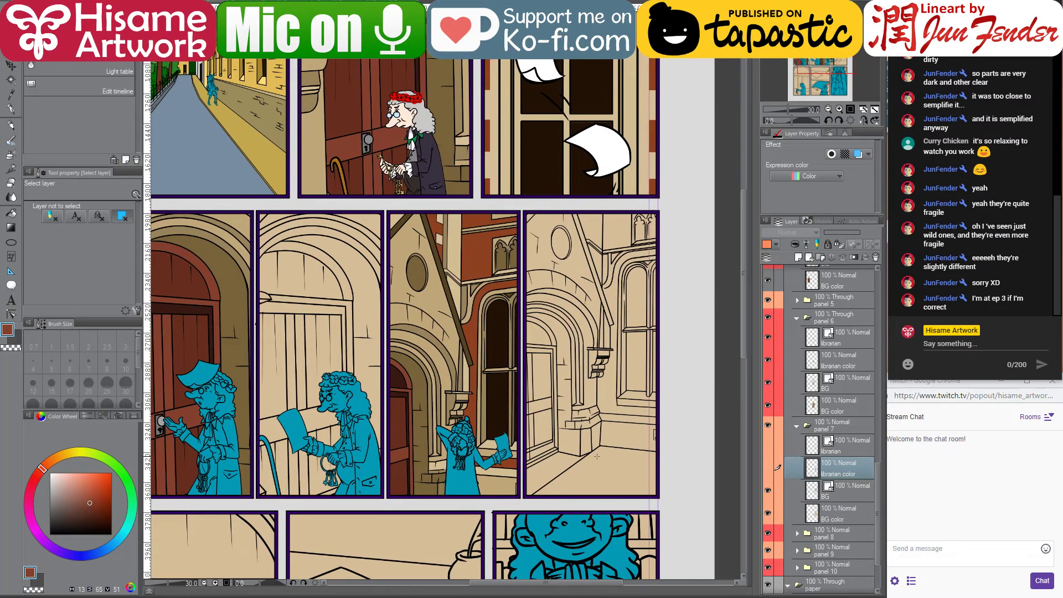
{"action": "left_click", "coordinate": [596, 456]}
{"action": "left_click", "coordinate": [812, 512], "text": "ctrl"}
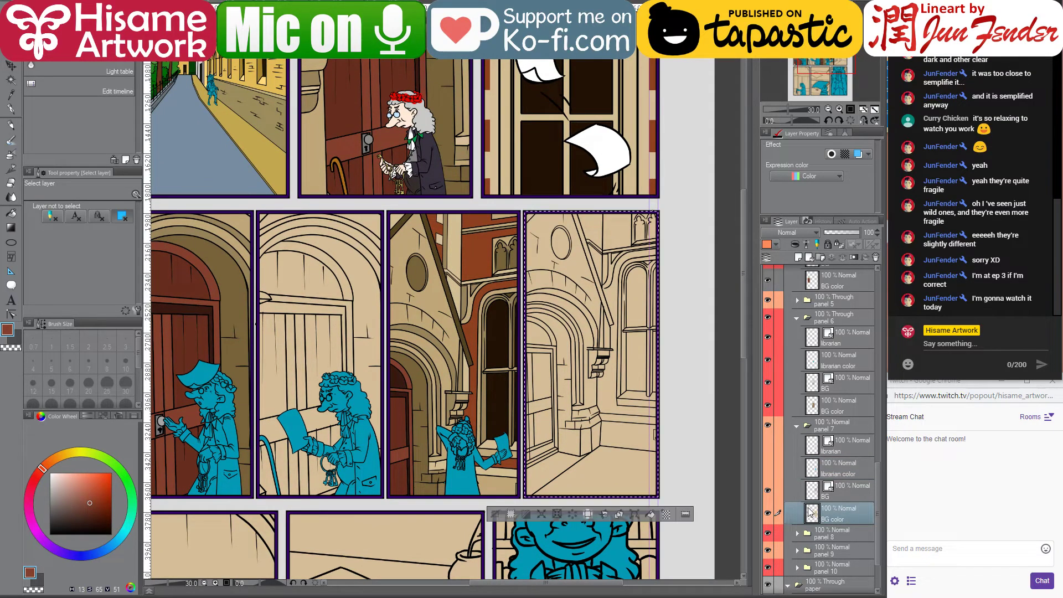
Fill the recessed door sections in panel 7 with the dark red-brown sampled from panel 6's door
{"action": "scroll", "coordinate": [690, 432], "scroll_direction": "up", "scroll_amount": 1}
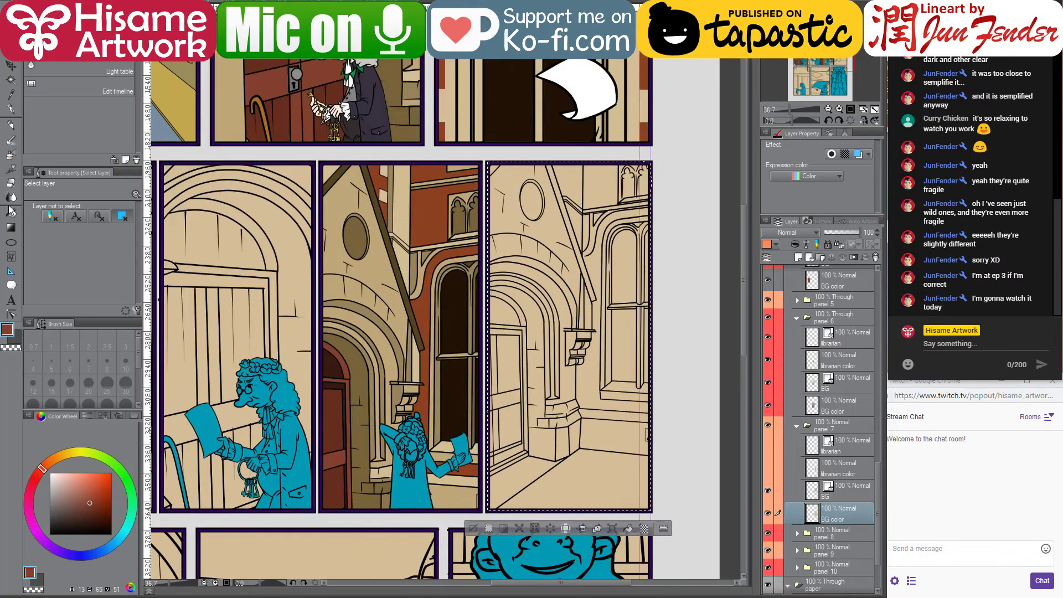
{"action": "key", "text": "g"}
{"action": "scroll", "coordinate": [668, 300], "scroll_direction": "up", "scroll_amount": 1}
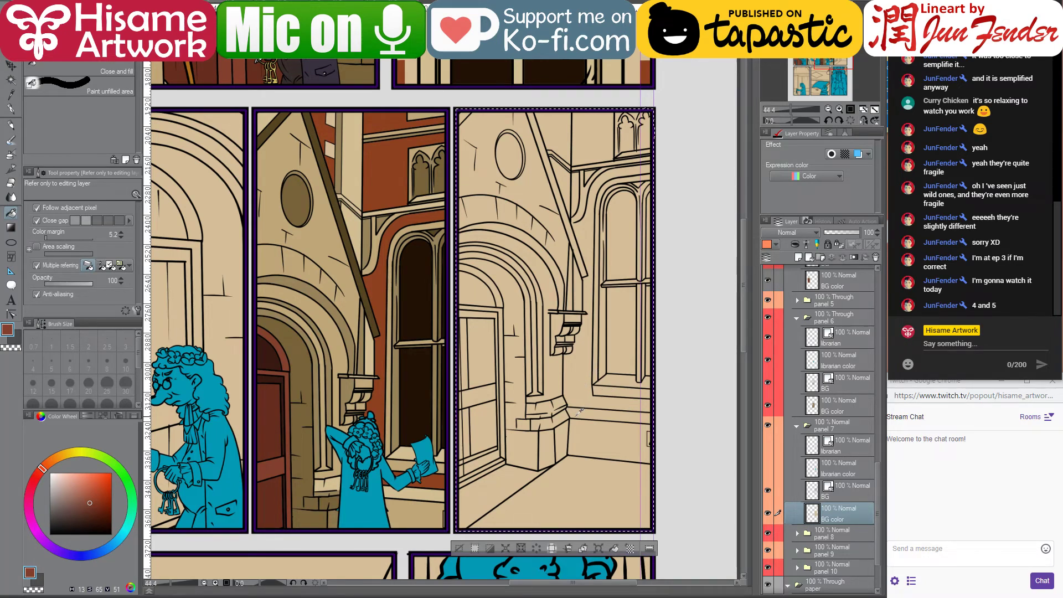
{"action": "left_click", "coordinate": [298, 406], "text": "alt"}
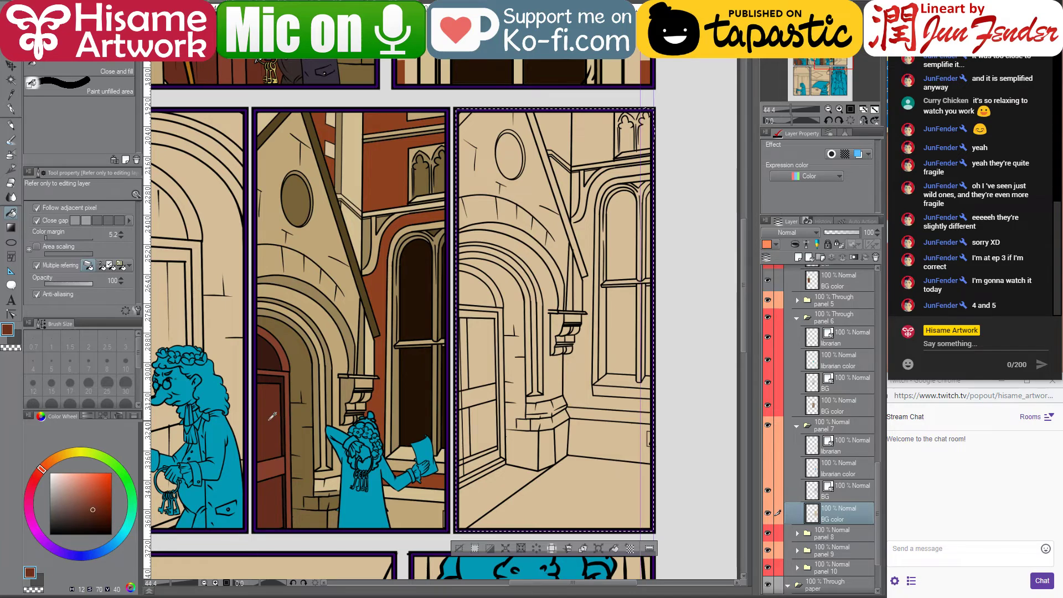
{"action": "scroll", "coordinate": [455, 409], "scroll_direction": "up", "scroll_amount": 1}
{"action": "left_click", "coordinate": [491, 417]}
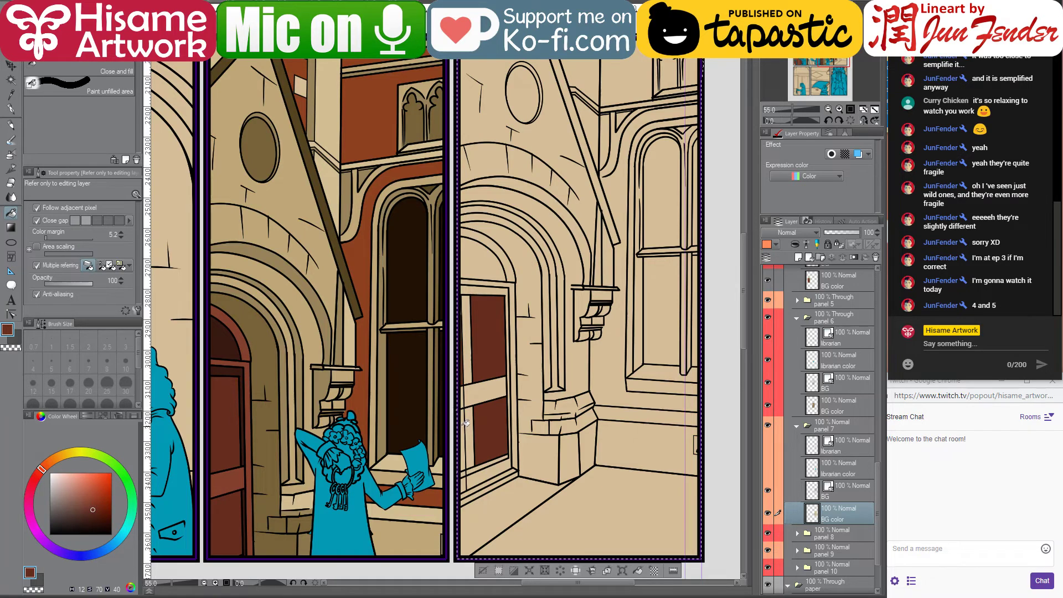
{"action": "scroll", "coordinate": [508, 375], "scroll_direction": "up", "scroll_amount": 2}
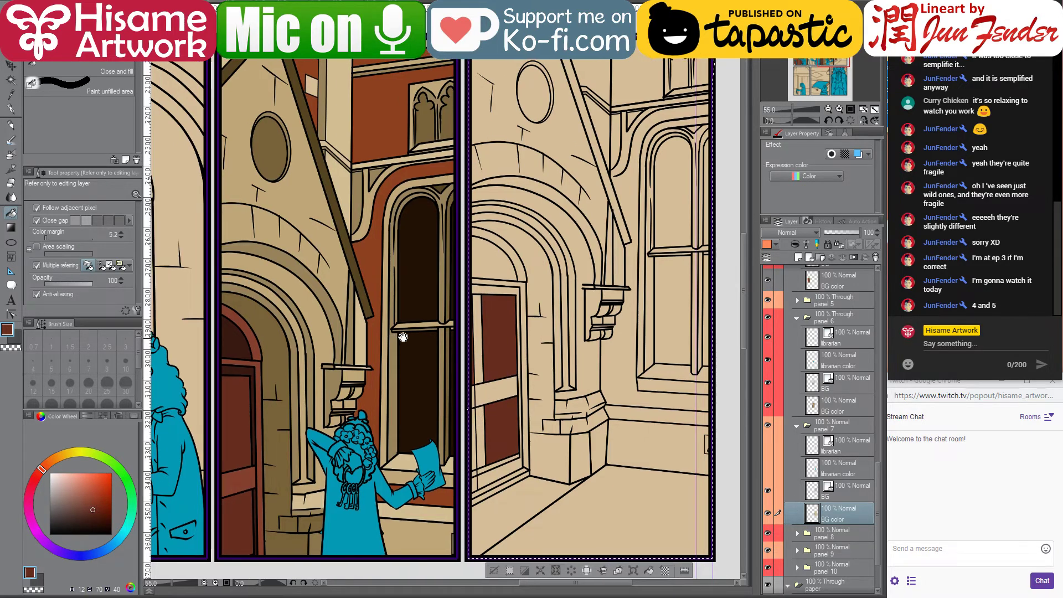
Fill the rails, stiles and outer frame of panel 7's door with the current medium red-brown
{"action": "scroll", "coordinate": [538, 376], "scroll_direction": "up", "scroll_amount": 1}
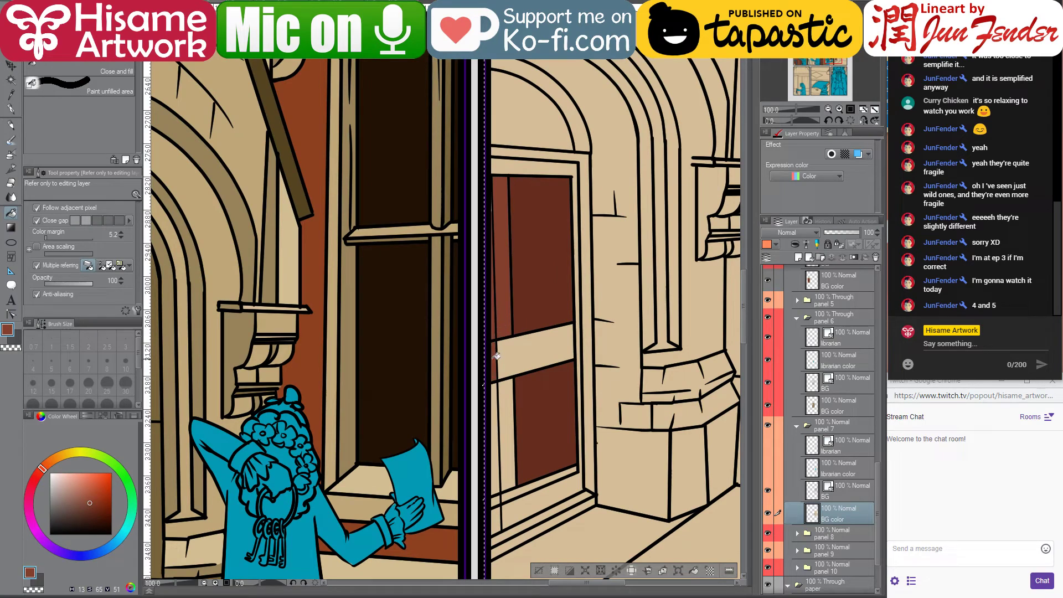
{"action": "left_click", "coordinate": [515, 357]}
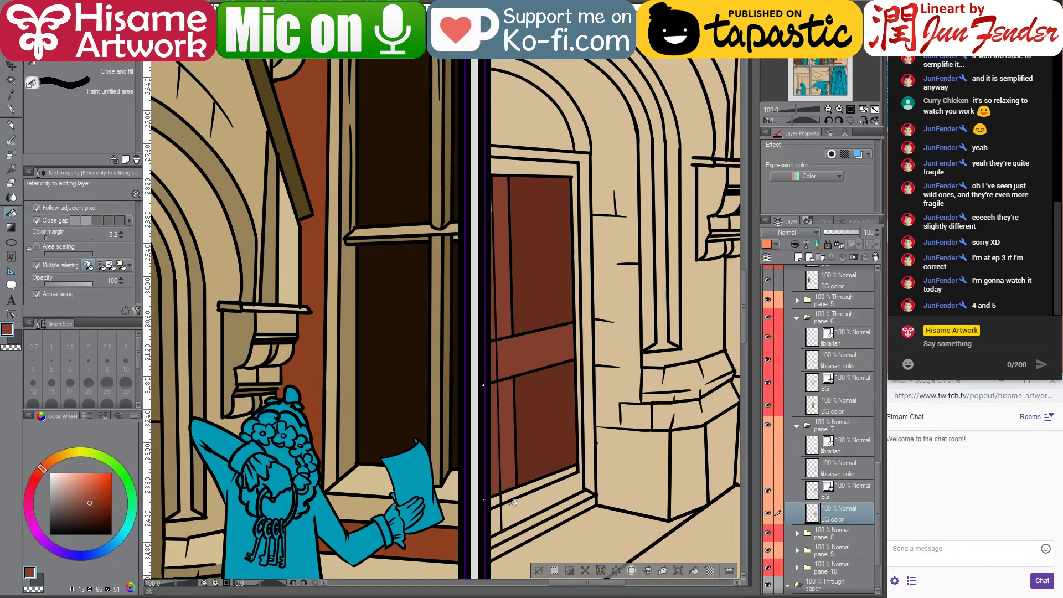
{"action": "left_click", "coordinate": [496, 519]}
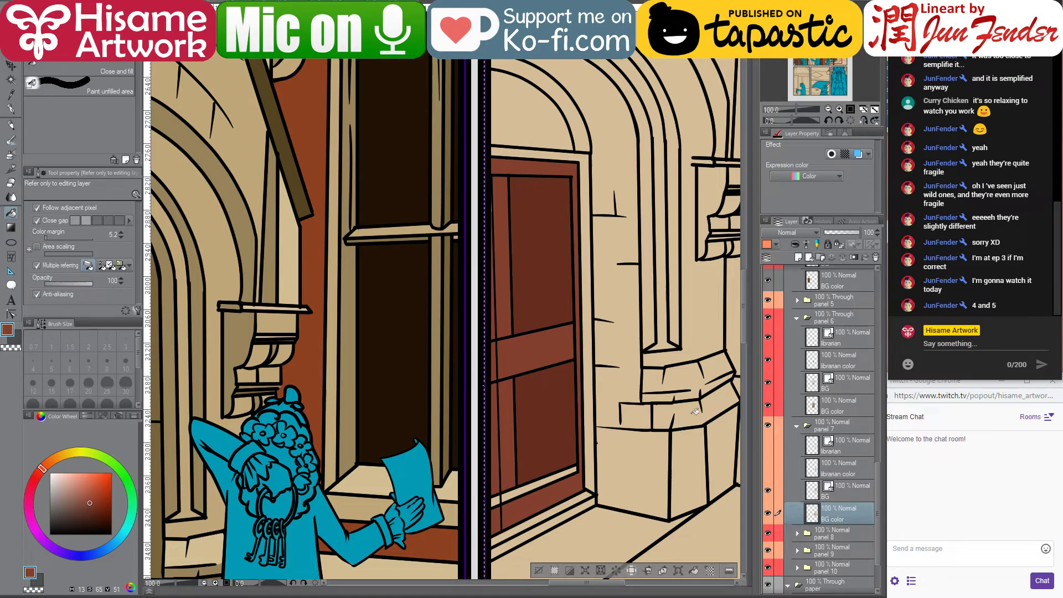
Fill the arched section above panel 7's door with panel 6's darkest brown, and its lintel and arched frame with red-brown
{"action": "scroll", "coordinate": [514, 389], "scroll_direction": "down", "scroll_amount": 1}
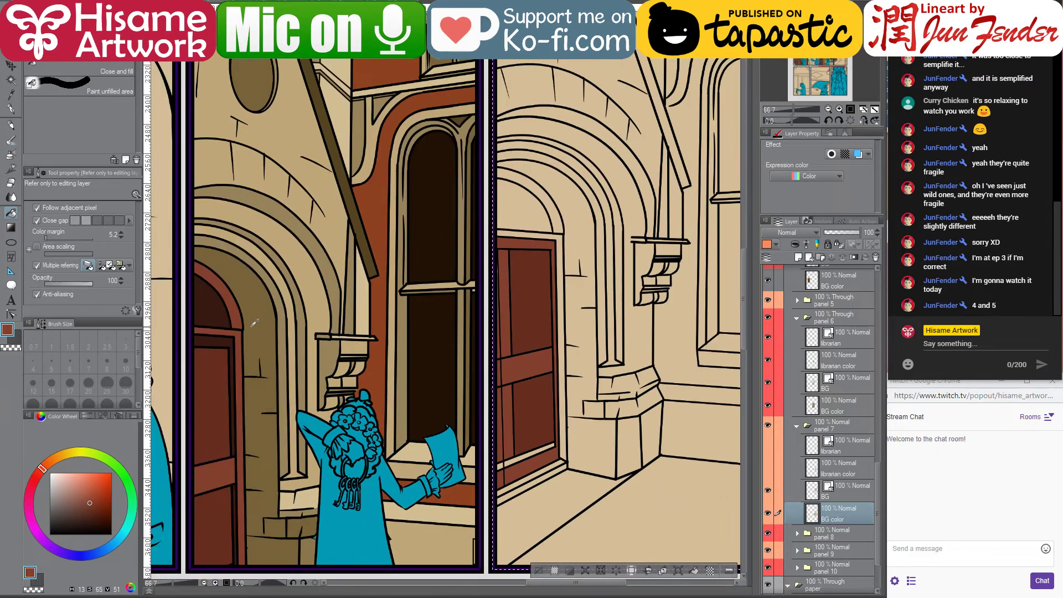
{"action": "left_click", "coordinate": [225, 313], "text": "alt"}
{"action": "left_click", "coordinate": [528, 209]}
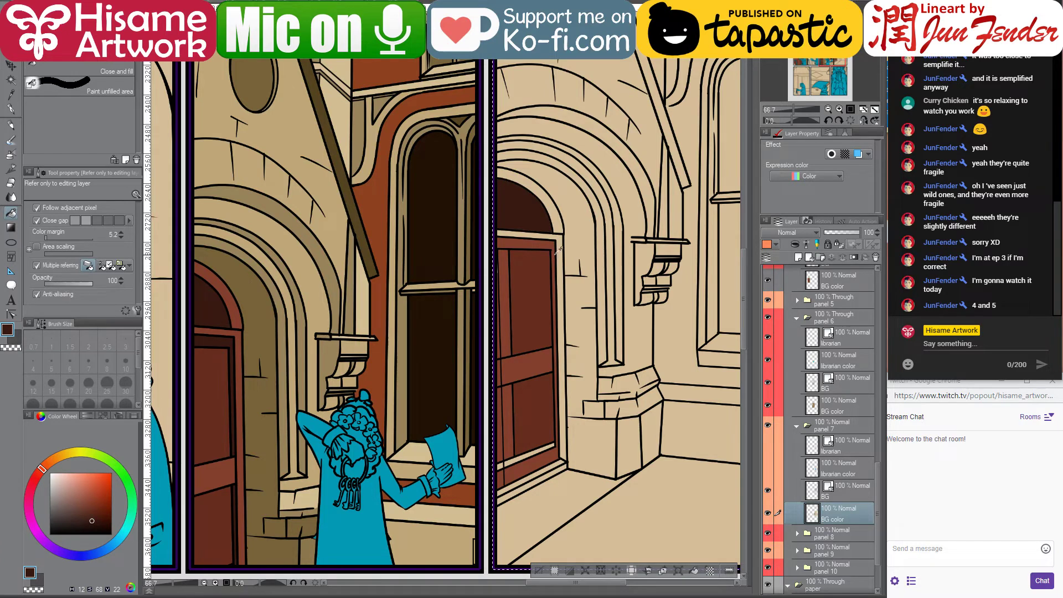
{"action": "left_click", "coordinate": [550, 241], "text": "alt"}
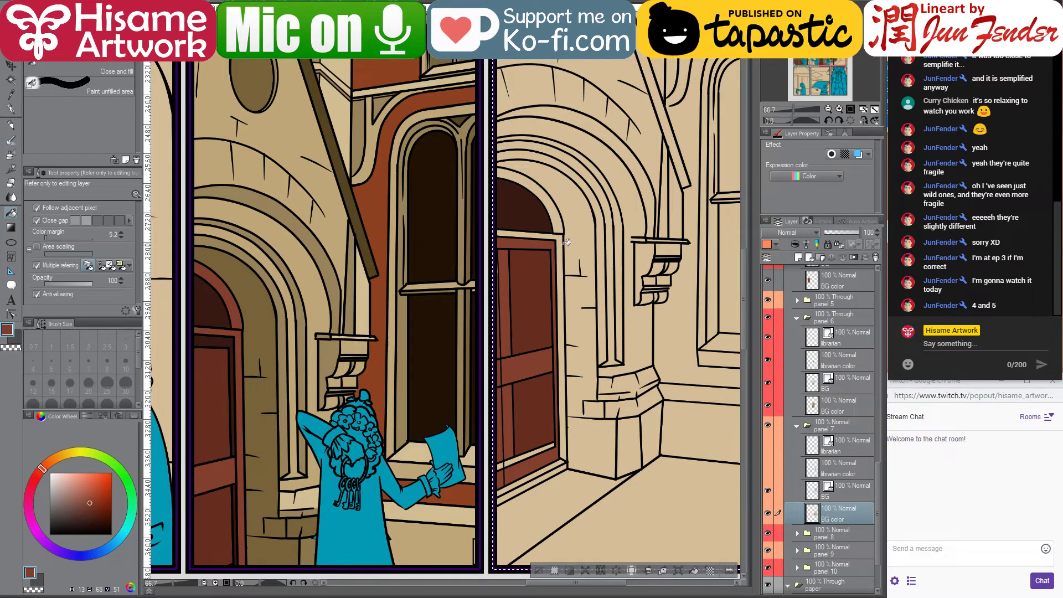
{"action": "left_click", "coordinate": [565, 243]}
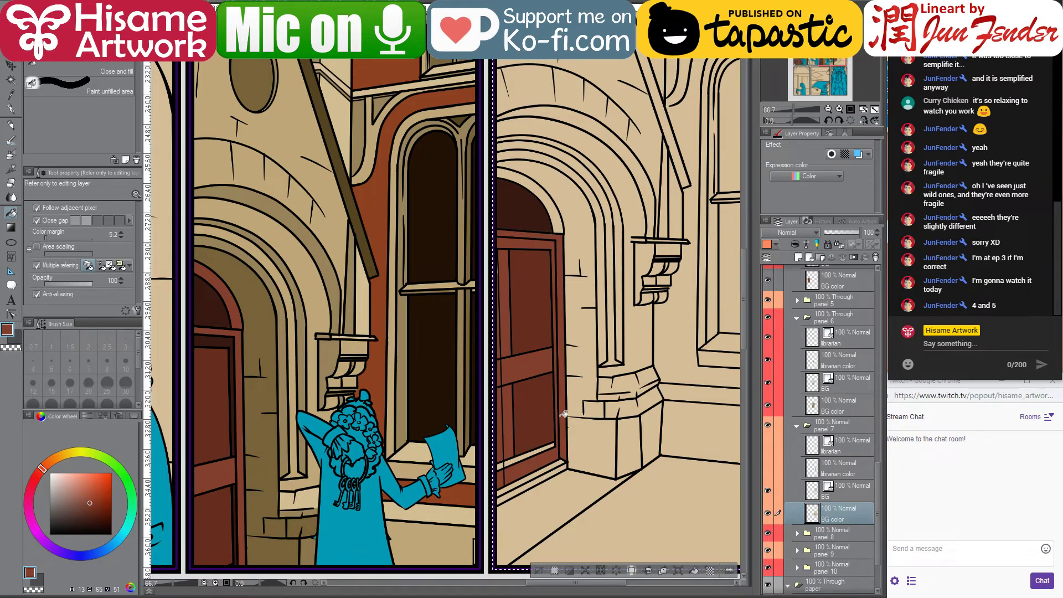
{"action": "left_click", "coordinate": [561, 222]}
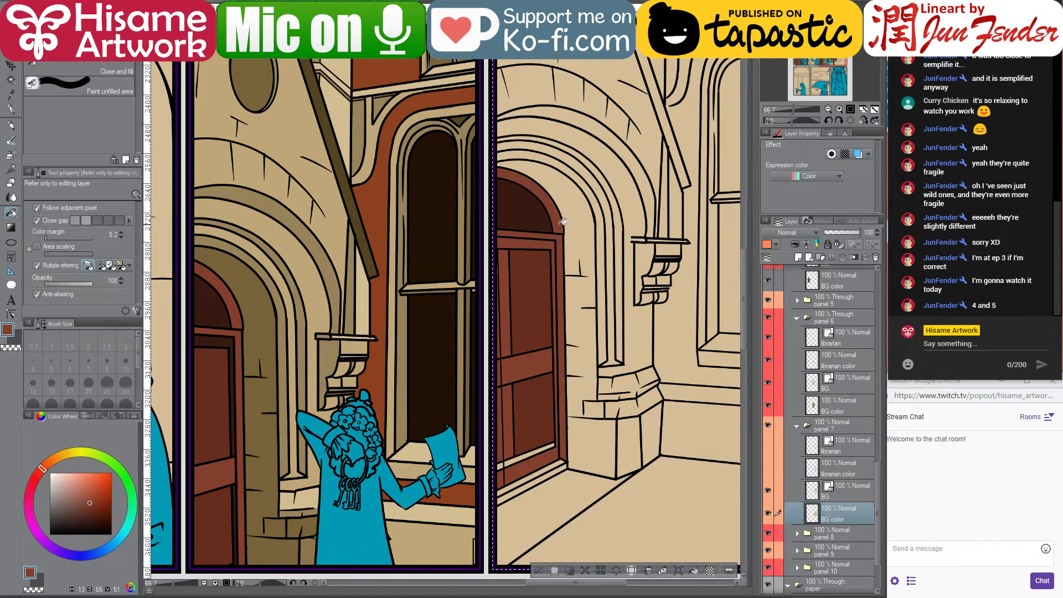
Sample the darkest brown from the arched section and fill the recess between panel 7's door and its frame
{"action": "left_click", "coordinate": [531, 219], "text": "alt"}
{"action": "scroll", "coordinate": [532, 217], "scroll_direction": "up", "scroll_amount": 2}
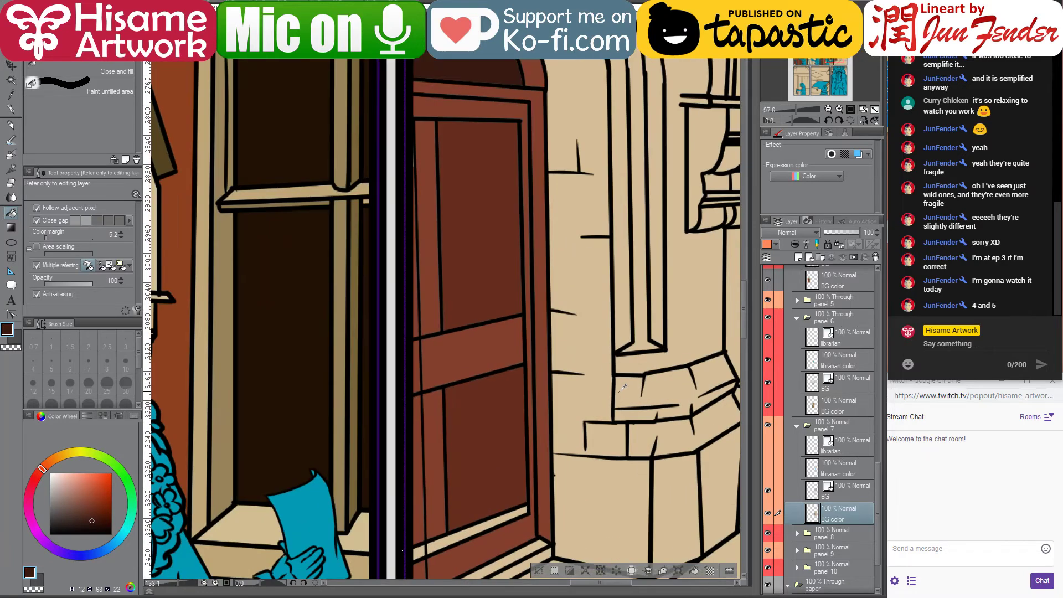
{"action": "left_click", "coordinate": [498, 111]}
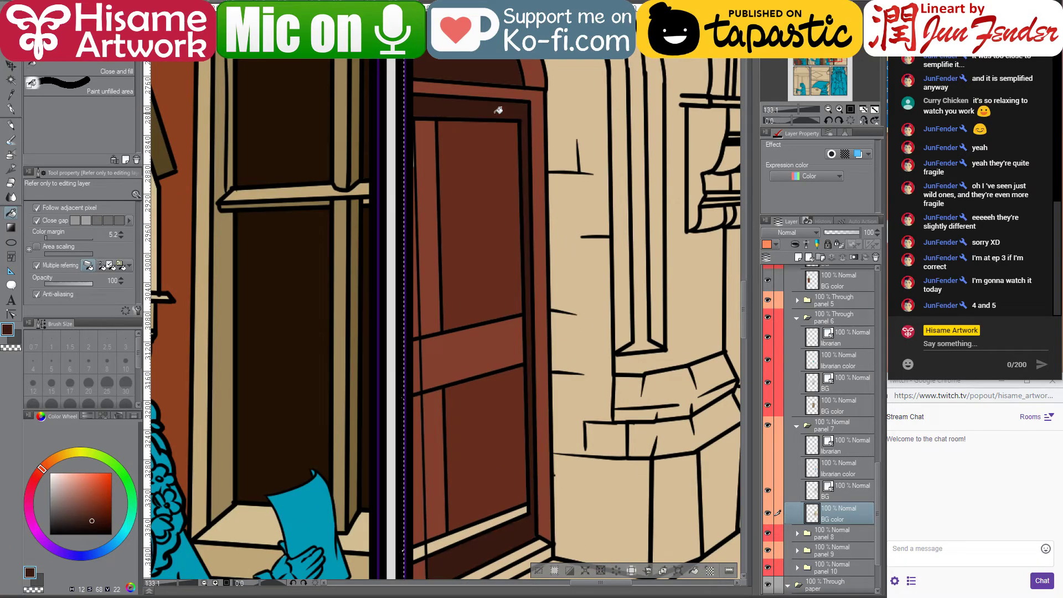
Repaint the bottom rail of panel 7's door with the sampled red-brown using the size 20 G-pen
{"action": "left_click_drag", "start_coordinate": [582, 273], "coordinate": [612, 208]}
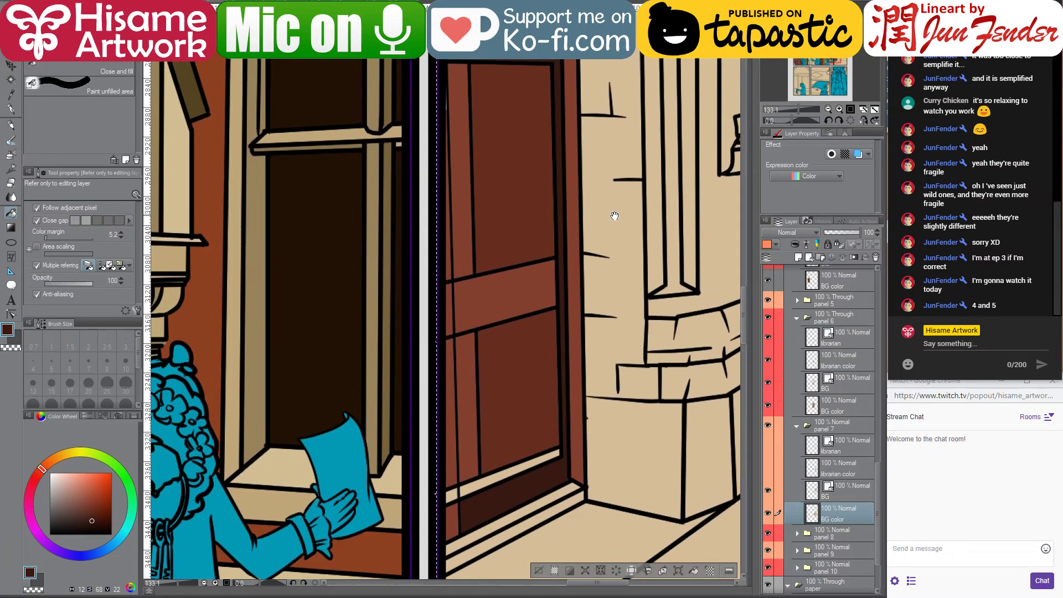
{"action": "scroll", "coordinate": [578, 493], "scroll_direction": "up", "scroll_amount": 1}
{"action": "scroll", "coordinate": [578, 493], "scroll_direction": "up", "scroll_amount": 1}
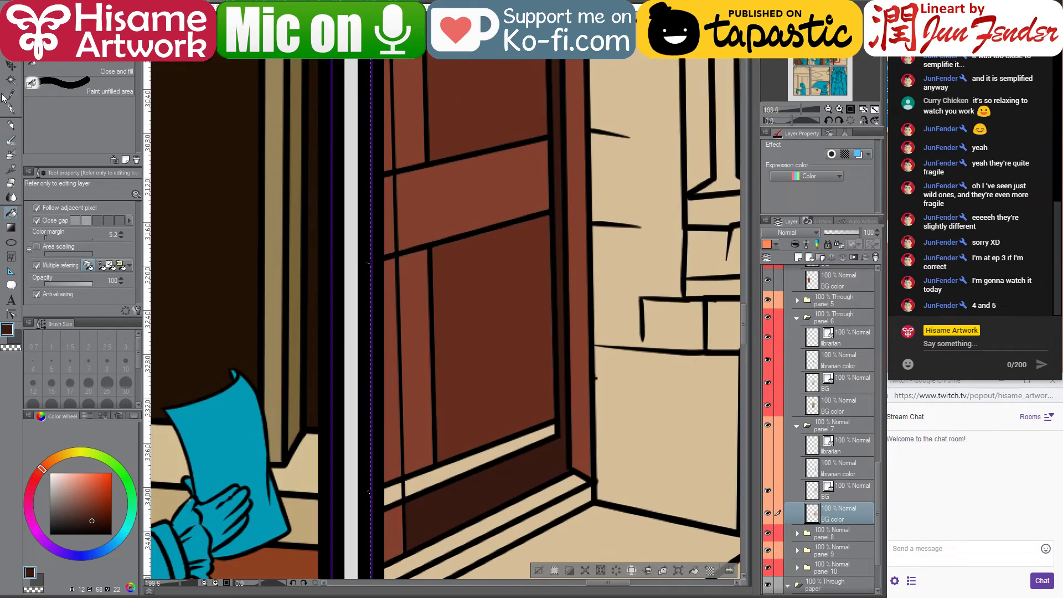
{"action": "left_click", "coordinate": [11, 110]}
{"action": "left_click_drag", "start_coordinate": [559, 472], "coordinate": [568, 425]}
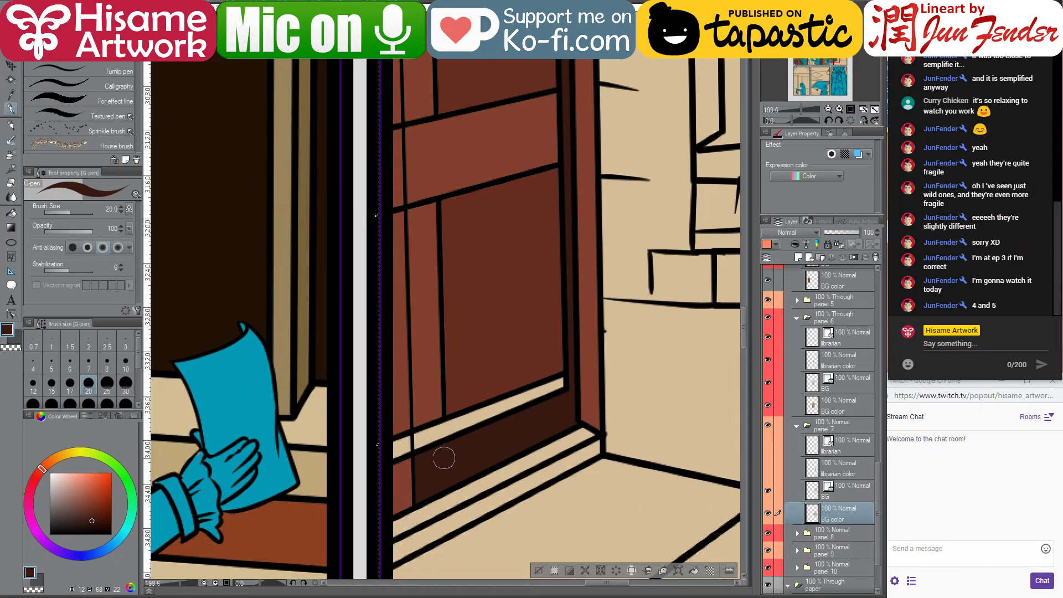
{"action": "left_click", "coordinate": [401, 477], "text": "alt"}
{"action": "left_click", "coordinate": [418, 465]}
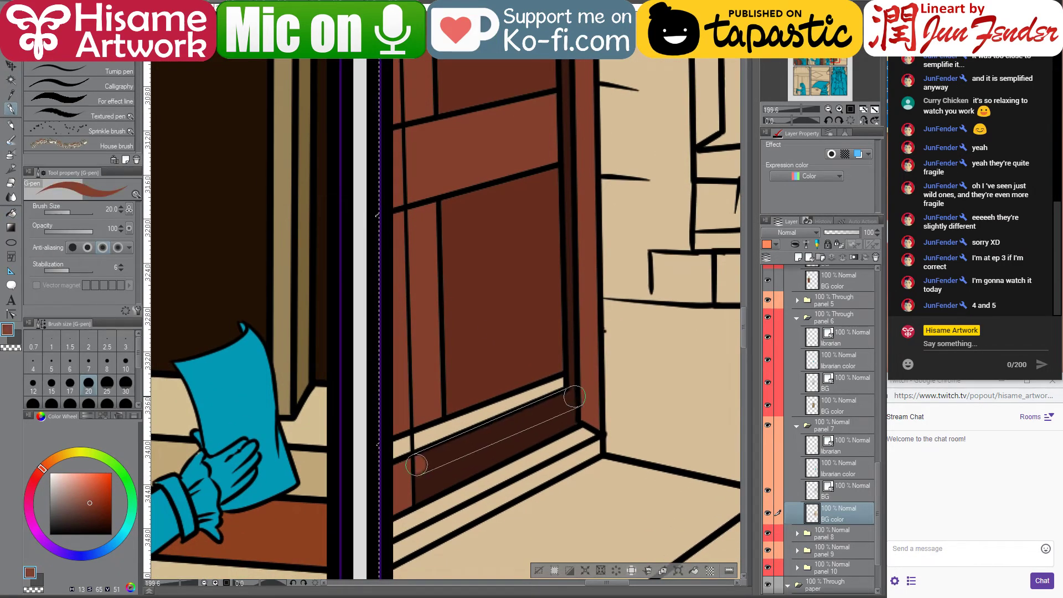
{"action": "left_click", "coordinate": [577, 397], "text": "shift"}
{"action": "left_click_drag", "start_coordinate": [574, 405], "coordinate": [397, 501]}
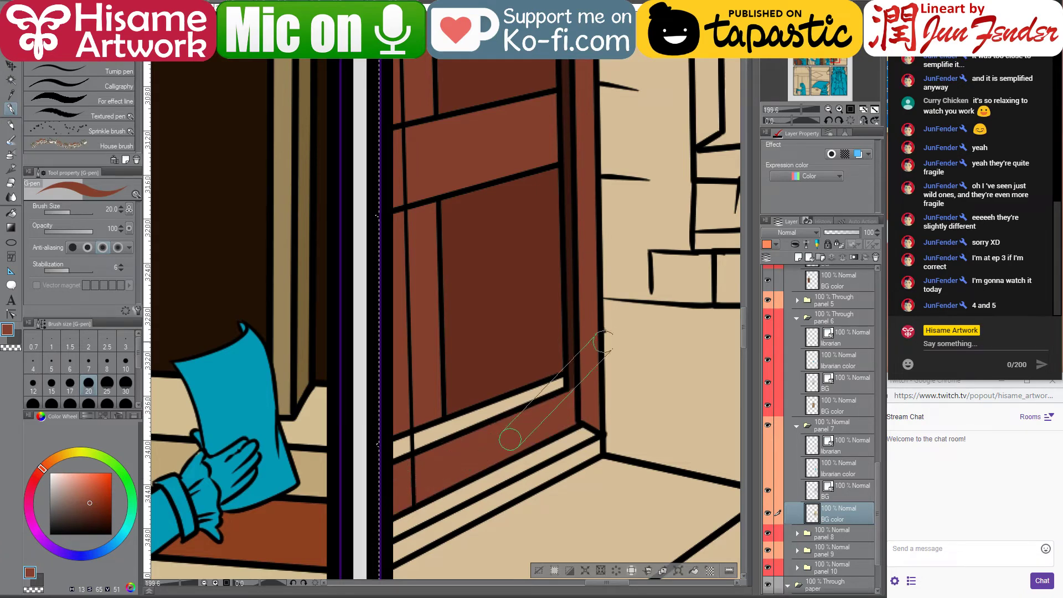
Fill the thin strip above the door's bottom rail in panel 7 with the darkest brown sampled from the door recess
{"action": "left_click_drag", "start_coordinate": [587, 373], "coordinate": [621, 417]}
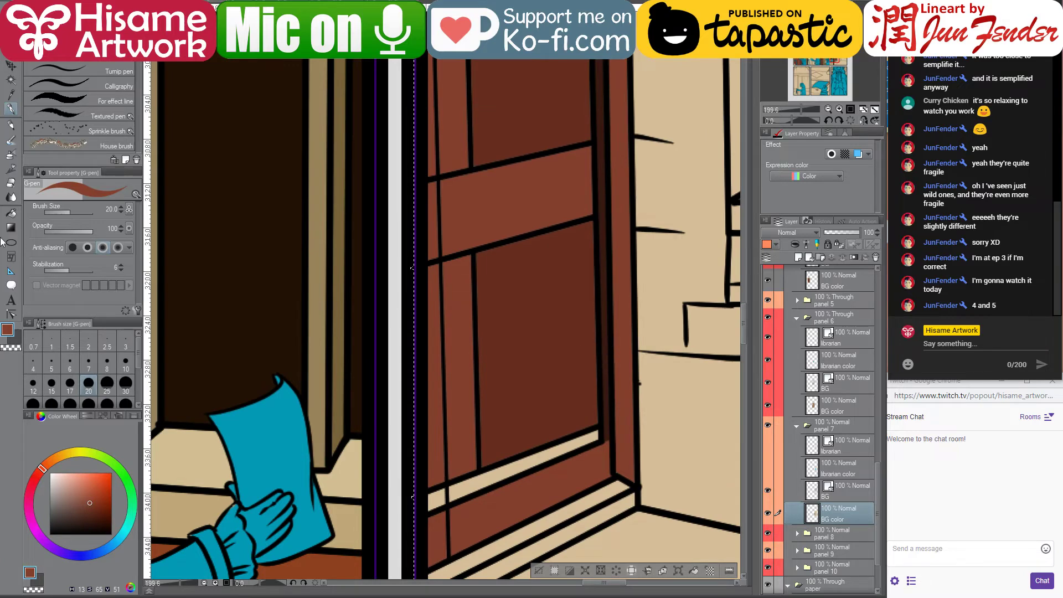
{"action": "left_click", "coordinate": [11, 213]}
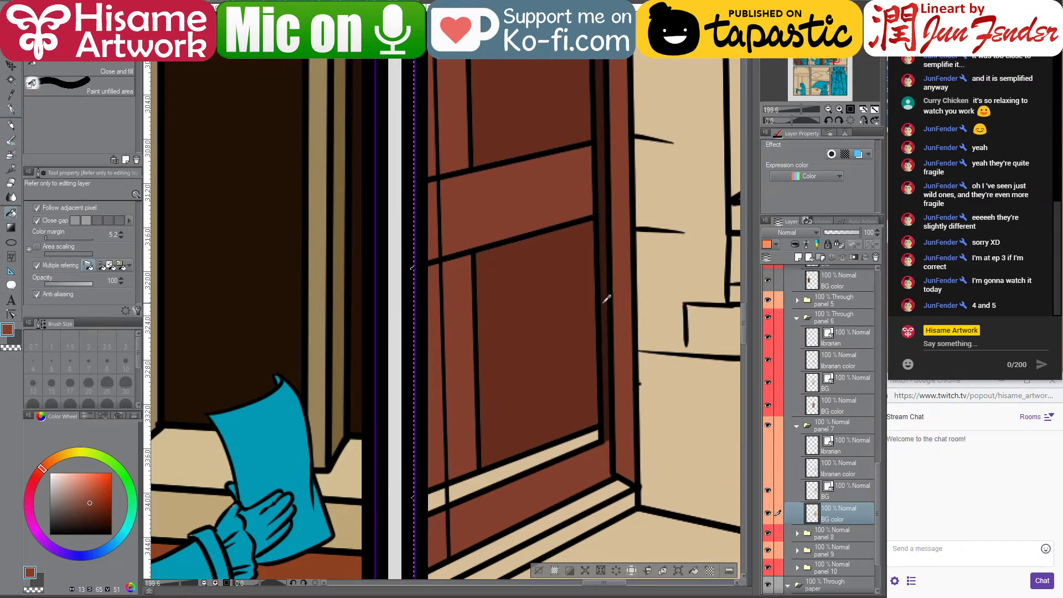
{"action": "left_click", "coordinate": [605, 300], "text": "alt"}
{"action": "left_click", "coordinate": [578, 440]}
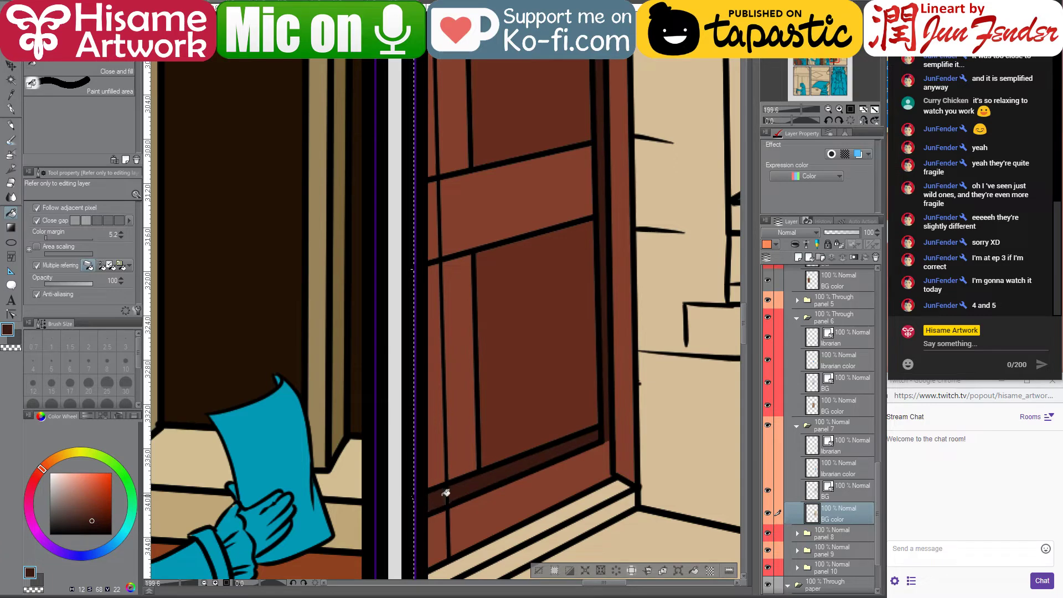
{"action": "scroll", "coordinate": [600, 527], "scroll_direction": "down", "scroll_amount": 3}
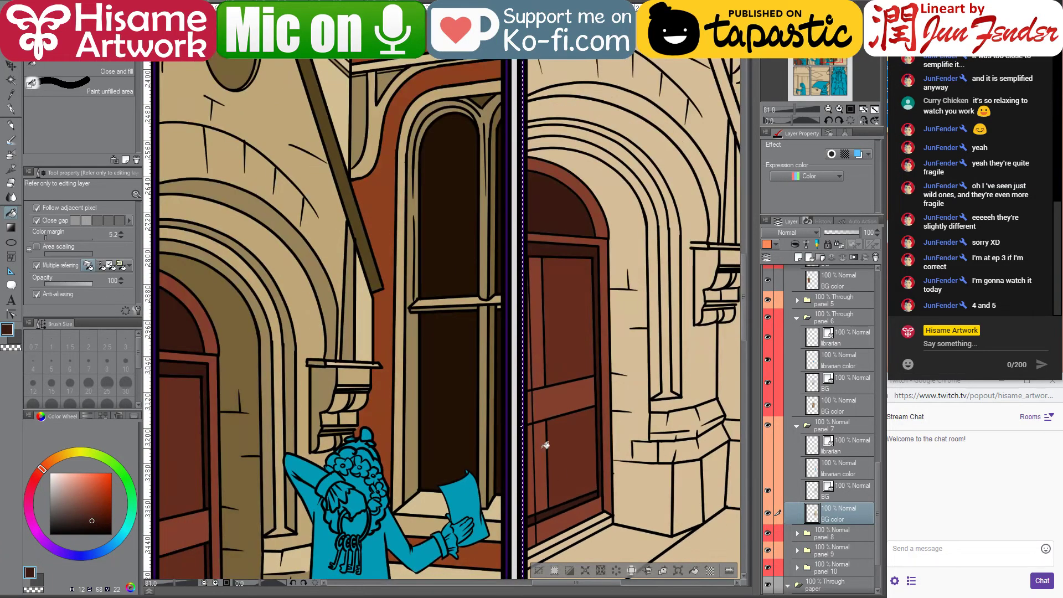
Touch up the unfilled sliver along panel 7's door edge with the door's red-brown using the G-pen
{"action": "left_click", "coordinate": [11, 109]}
{"action": "scroll", "coordinate": [544, 283], "scroll_direction": "up", "scroll_amount": 3}
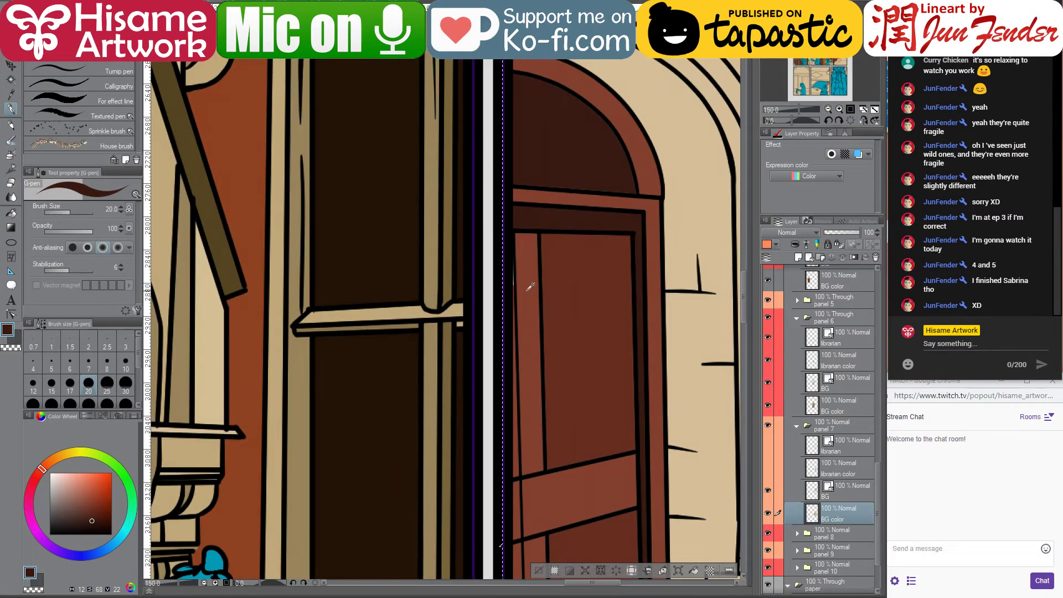
{"action": "left_click", "coordinate": [527, 286], "text": "alt"}
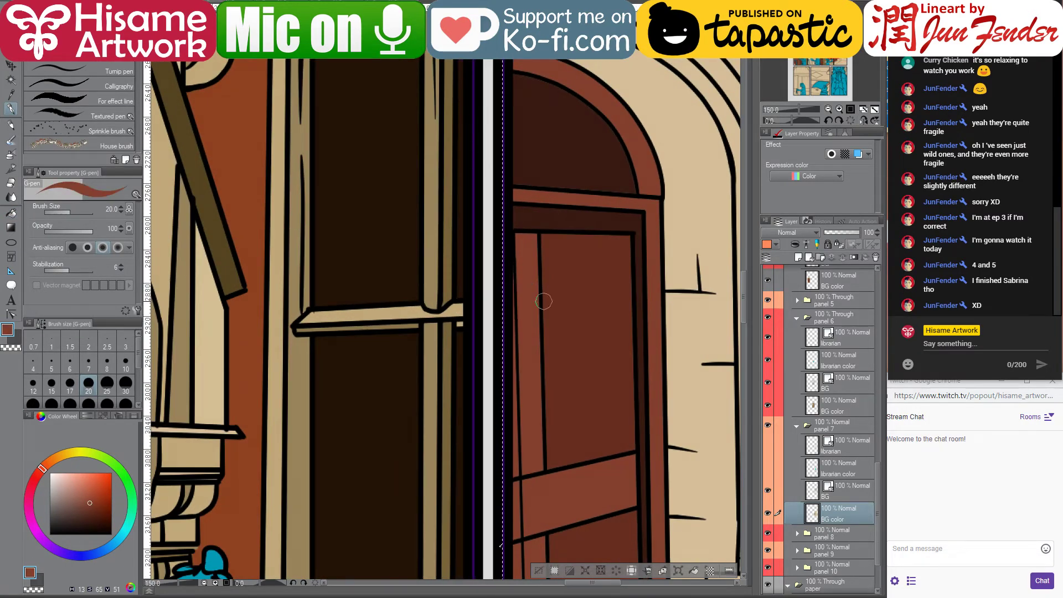
{"action": "scroll", "coordinate": [558, 318], "scroll_direction": "down", "scroll_amount": 4}
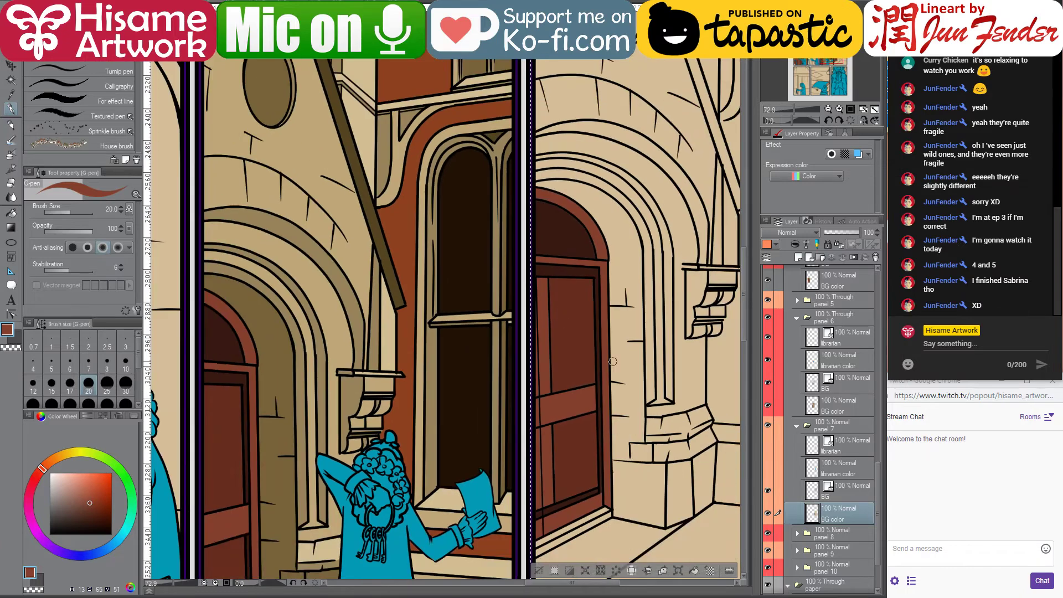
Fill the recessed wall inside panel 7's door arch with the olive-brown sampled from the same wall in panel 6
{"action": "left_click_drag", "start_coordinate": [619, 377], "coordinate": [598, 321]}
{"action": "left_click", "coordinate": [246, 326], "text": "alt"}
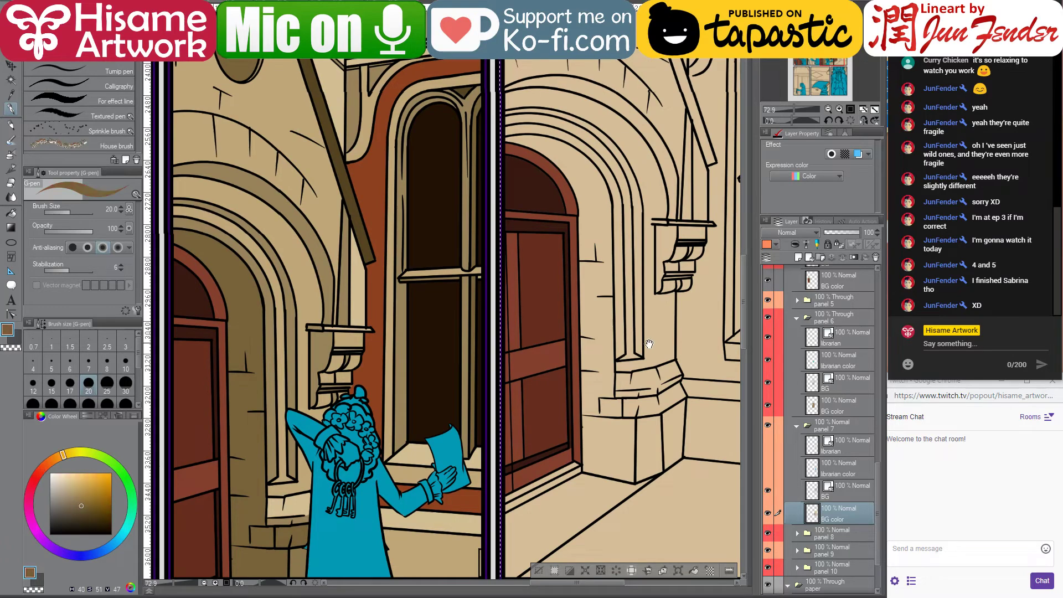
{"action": "left_click_drag", "start_coordinate": [651, 343], "coordinate": [539, 355]}
{"action": "left_click", "coordinate": [11, 213]}
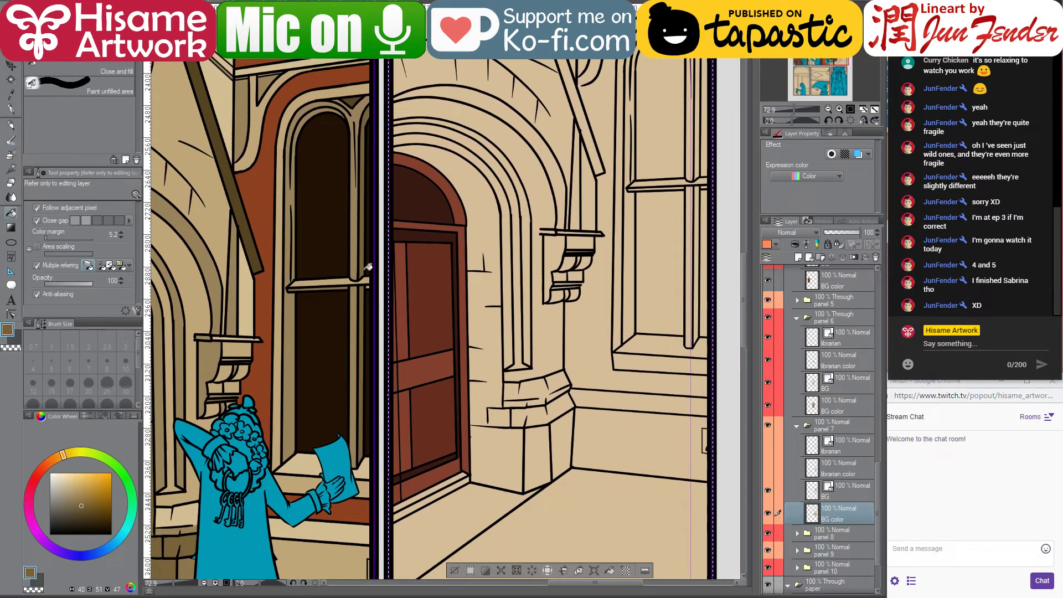
{"action": "left_click", "coordinate": [494, 318]}
{"action": "left_click", "coordinate": [421, 194], "text": "alt"}
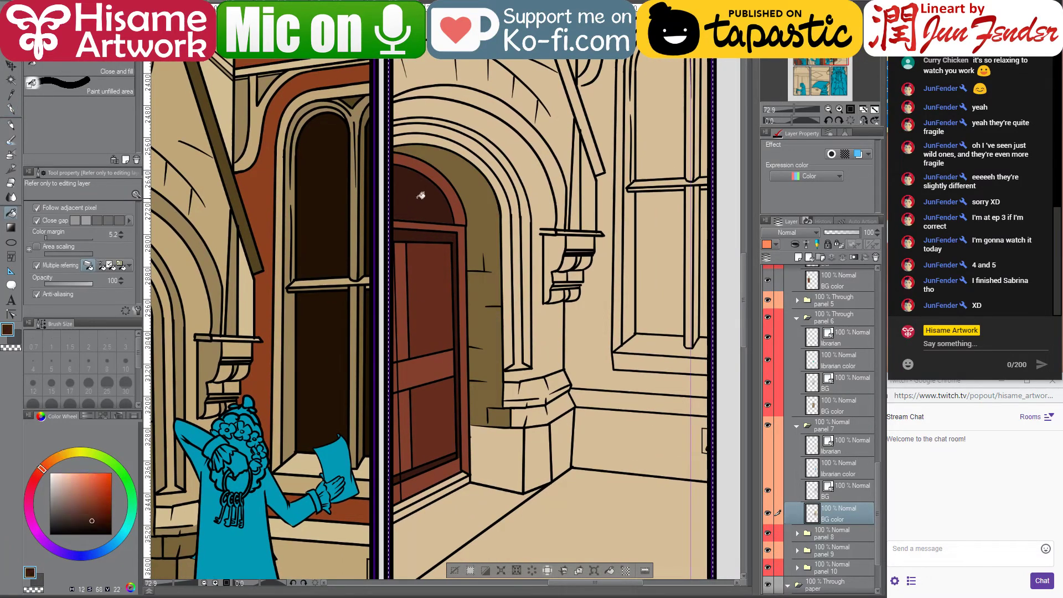
Fill the inner moulding bands of panel 7's door arch with the muted tan sampled from panel 6's arch
{"action": "left_click_drag", "start_coordinate": [506, 235], "coordinate": [558, 224]}
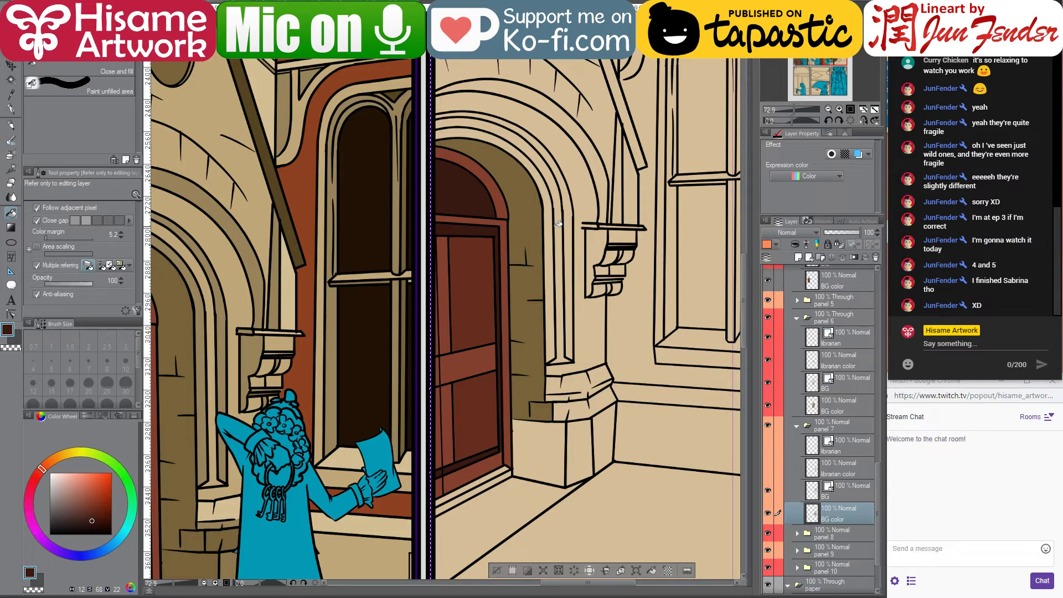
{"action": "left_click_drag", "start_coordinate": [602, 332], "coordinate": [669, 302]}
{"action": "left_click", "coordinate": [560, 213], "text": "alt"}
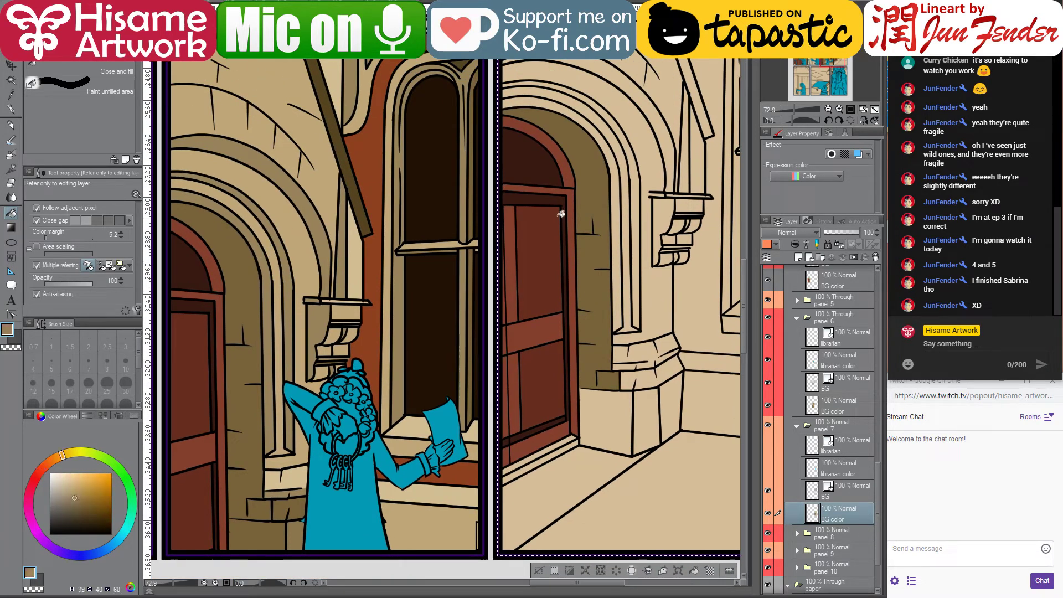
{"action": "left_click", "coordinate": [627, 227]}
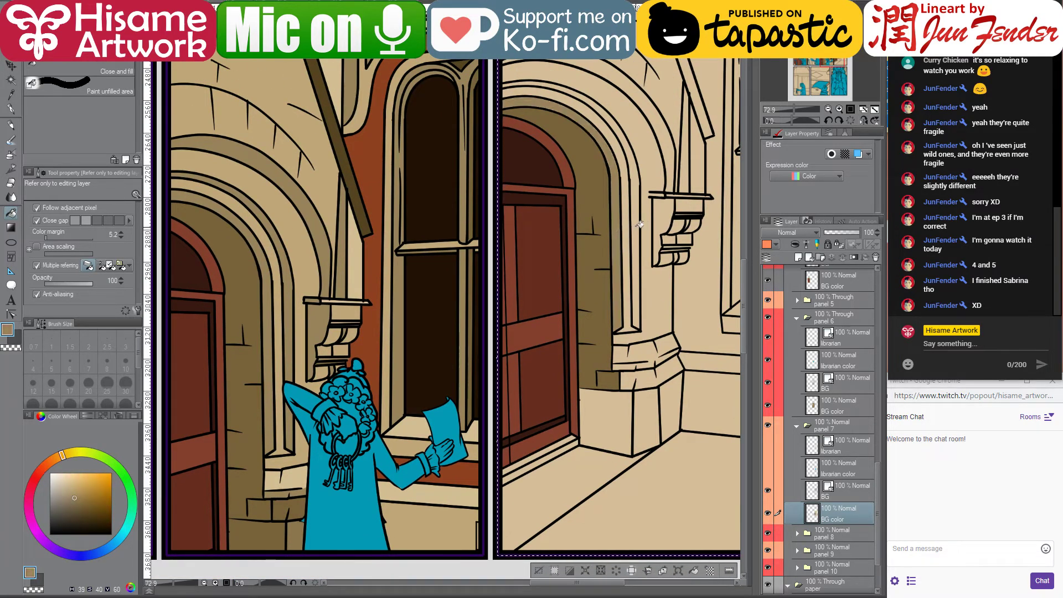
{"action": "left_click", "coordinate": [636, 226]}
Sample the lighter tans from panel 6's stonework and fill the wall between the arch and the bracket in panel 7
{"action": "left_click", "coordinate": [280, 331], "text": "alt"}
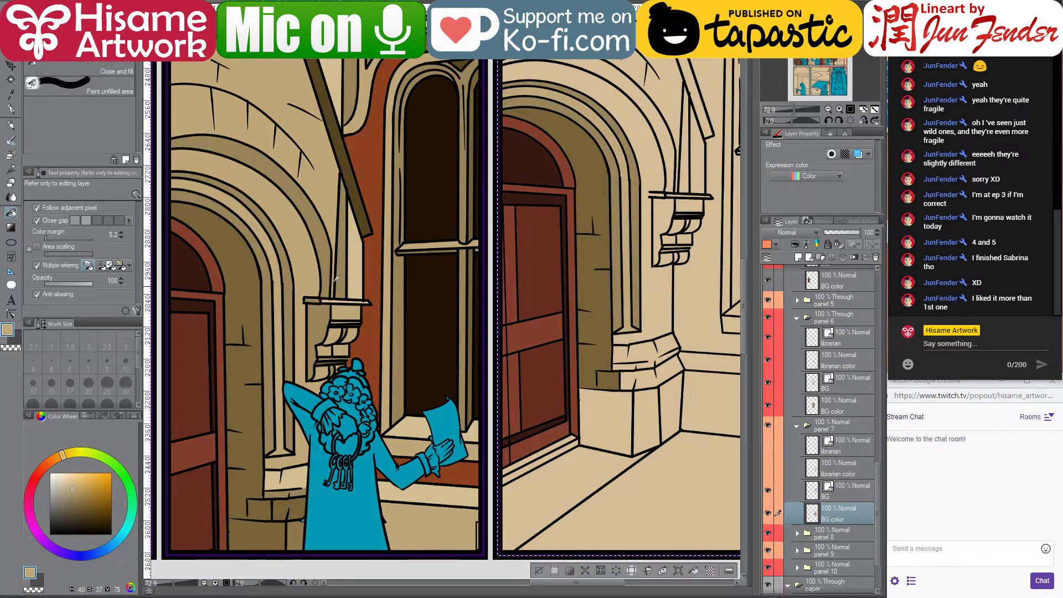
{"action": "left_click_drag", "start_coordinate": [510, 280], "coordinate": [502, 283]}
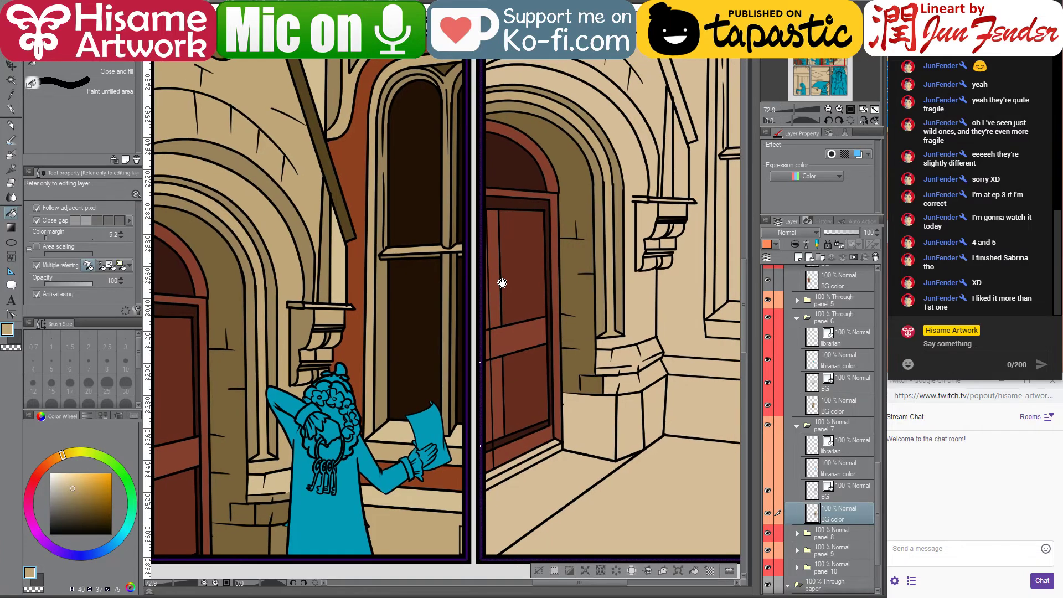
{"action": "left_click", "coordinate": [645, 291]}
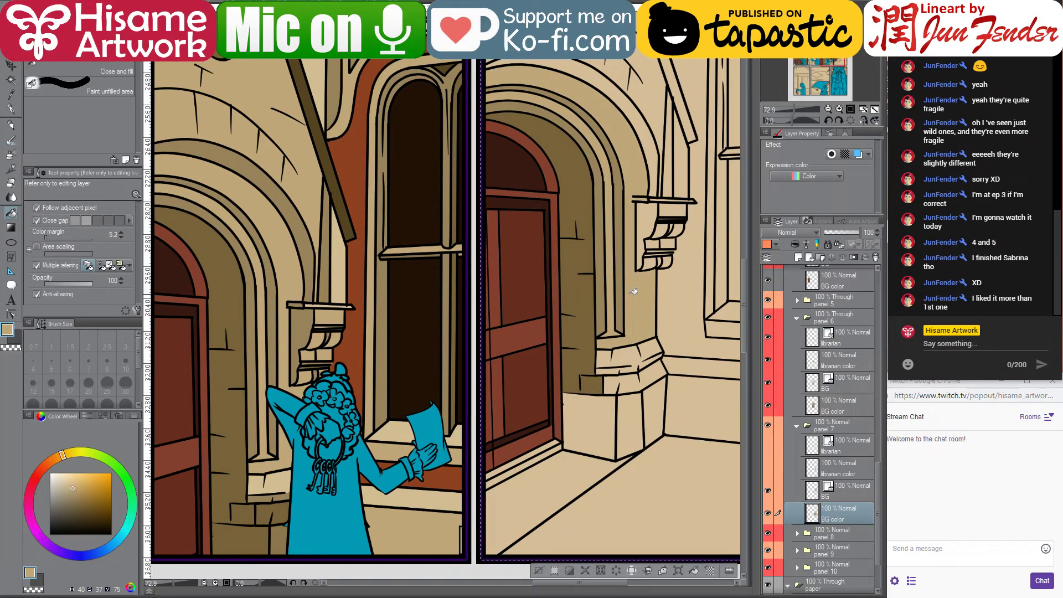
{"action": "left_click", "coordinate": [340, 262], "text": "alt"}
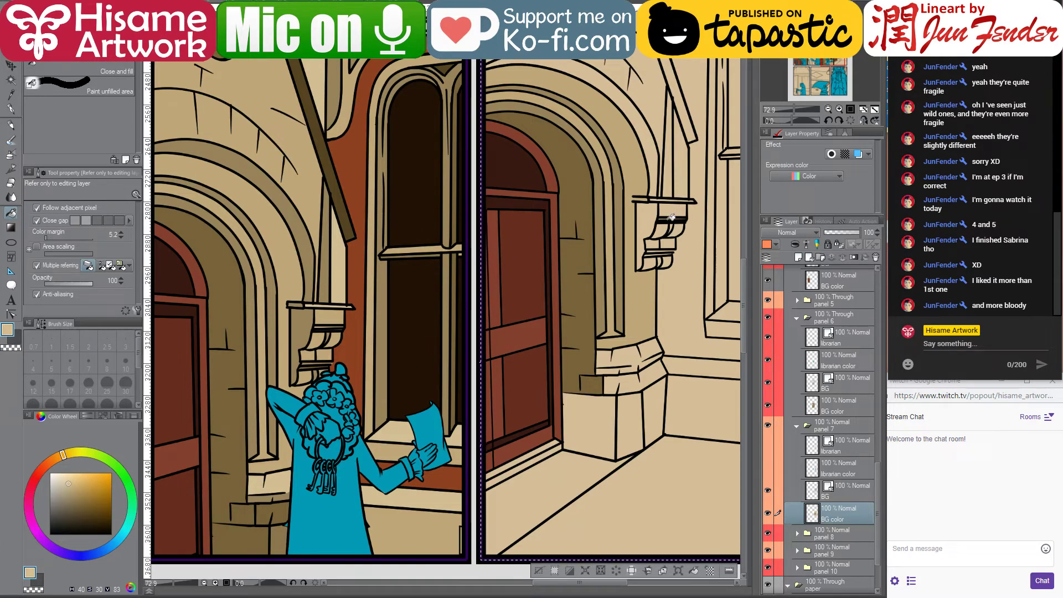
{"action": "mouse_move", "coordinate": [662, 231]}
{"action": "left_mouse_down"}
{"action": "mouse_move", "coordinate": [687, 257]}
{"action": "mouse_move", "coordinate": [673, 232]}
{"action": "left_mouse_up"}
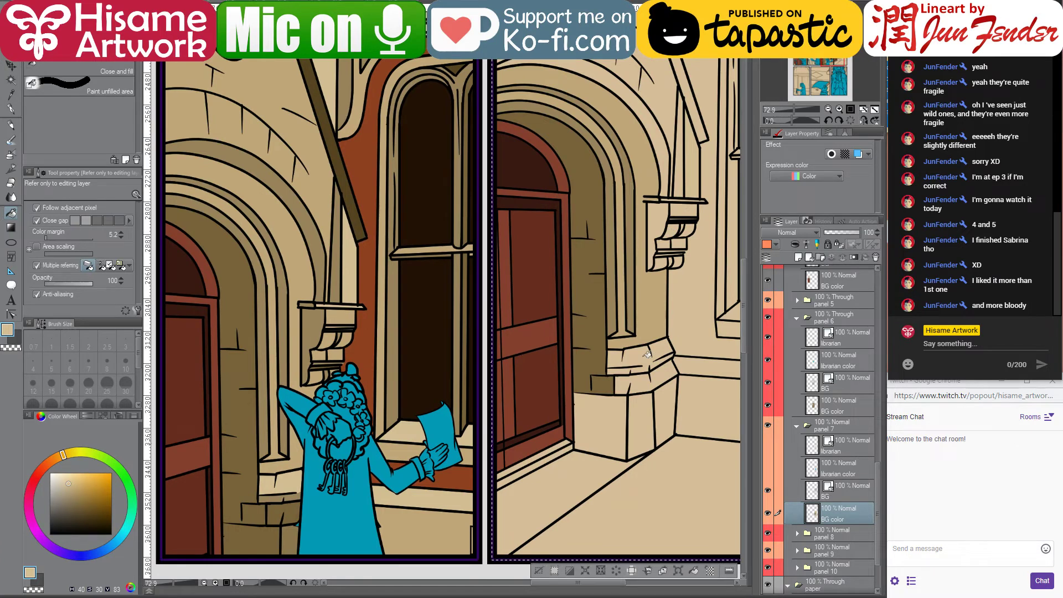
Fill the lower ledge and blocks of panel 7's pillar base with the olive-browns and muted tan sampled from panel 6
{"action": "left_click", "coordinate": [288, 504], "text": "alt"}
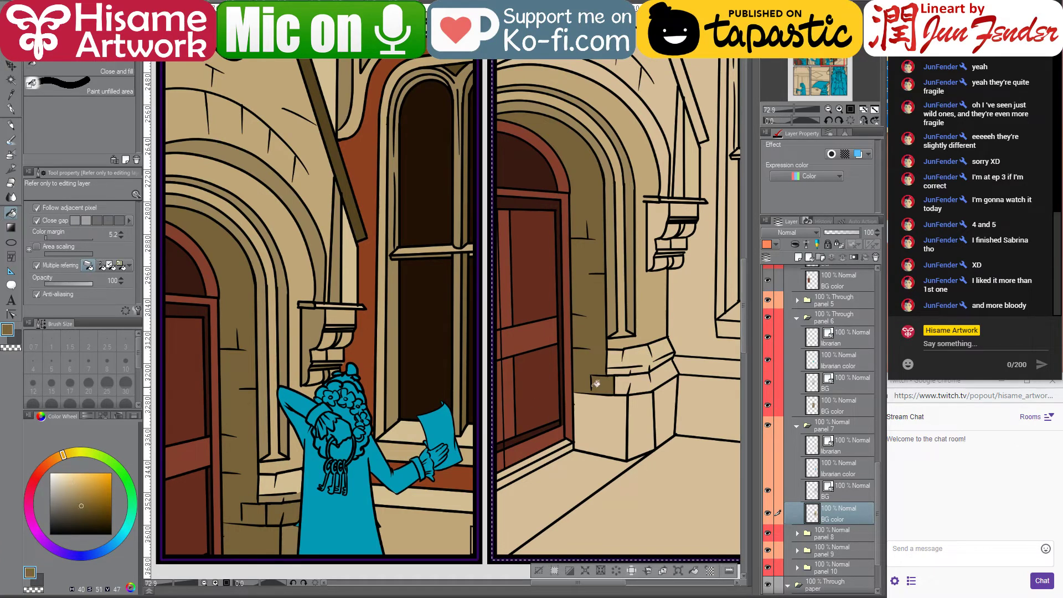
{"action": "left_click", "coordinate": [631, 376]}
{"action": "left_click", "coordinate": [294, 532], "text": "alt"}
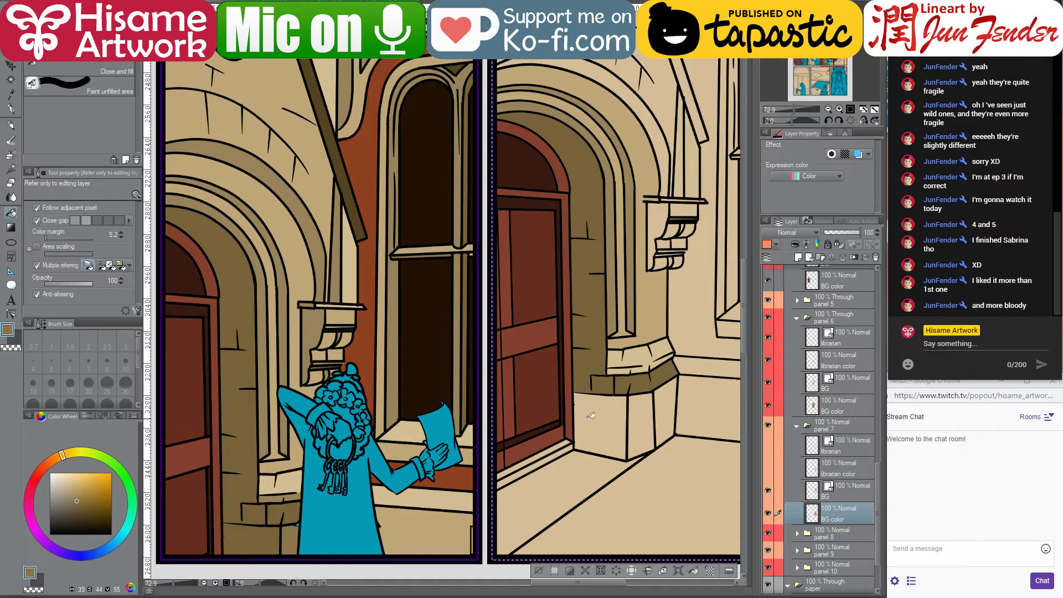
{"action": "left_click", "coordinate": [646, 416]}
{"action": "left_click", "coordinate": [250, 536], "text": "alt"}
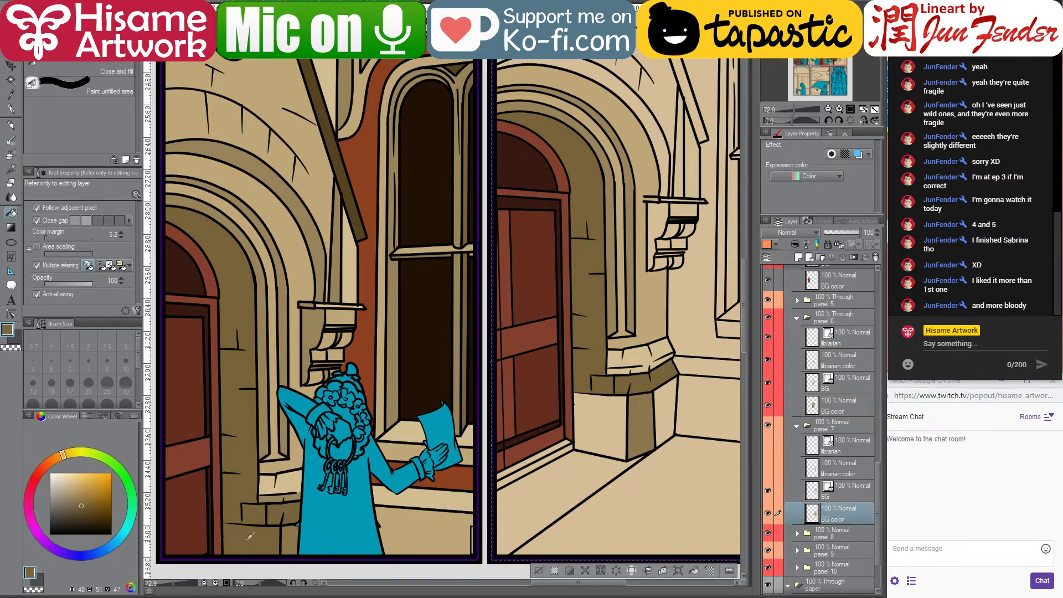
{"action": "left_click", "coordinate": [630, 400]}
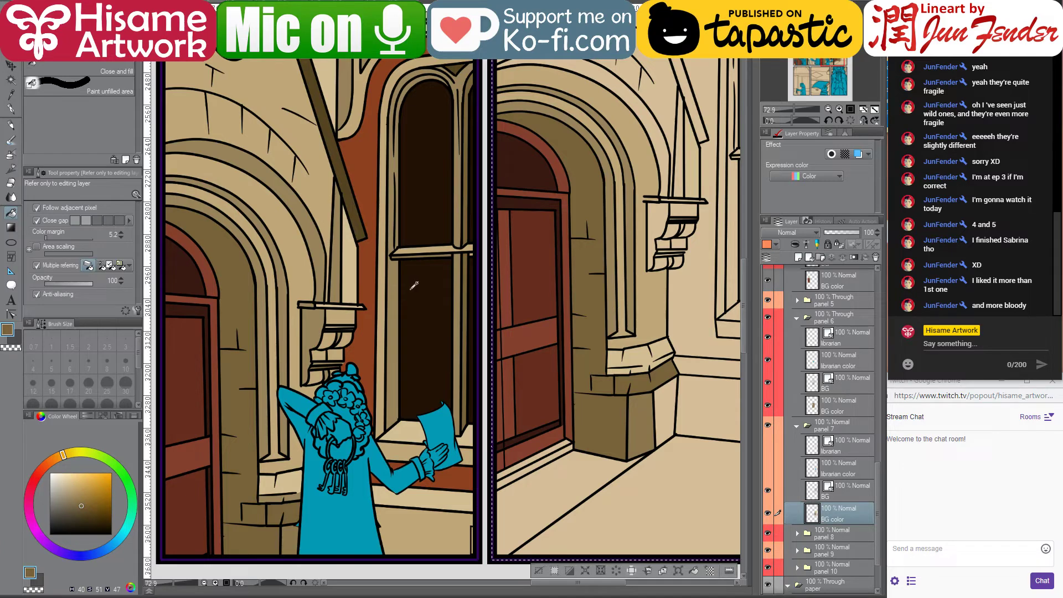
{"action": "left_click", "coordinate": [396, 301], "text": "alt"}
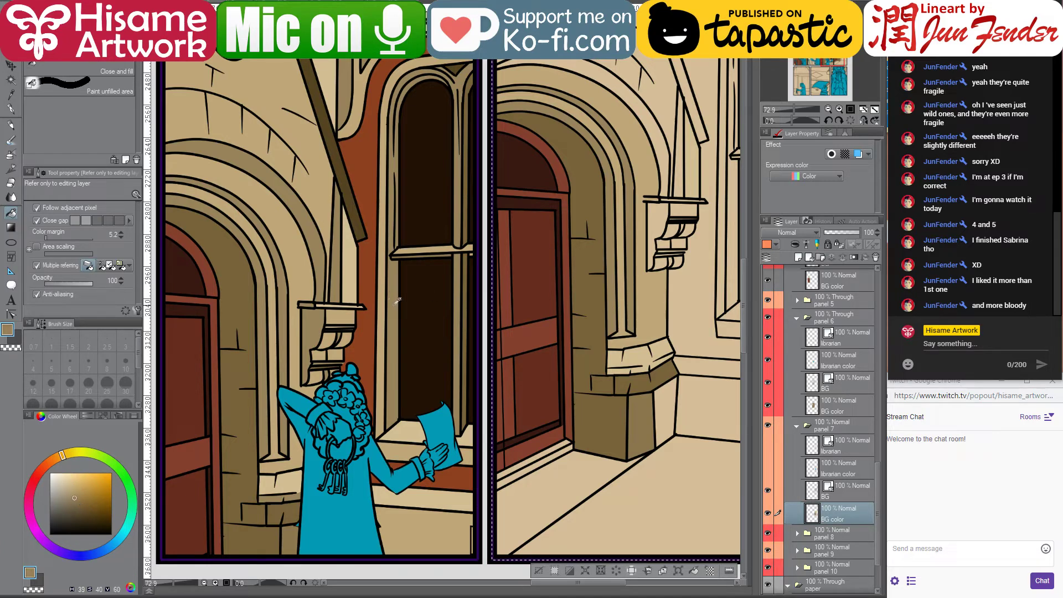
{"action": "left_click", "coordinate": [668, 402]}
Fill the upper ledge of panel 7's pillar base with the muted tan
{"action": "scroll", "coordinate": [668, 402], "scroll_direction": "up", "scroll_amount": 1}
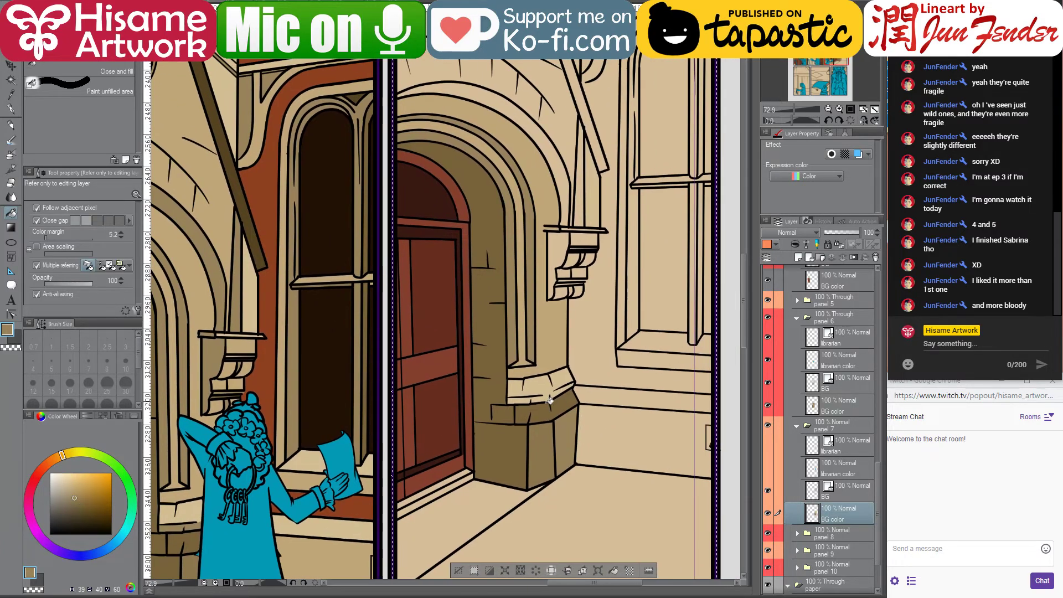
{"action": "scroll", "coordinate": [547, 406], "scroll_direction": "up", "scroll_amount": 1}
{"action": "scroll", "coordinate": [547, 406], "scroll_direction": "up", "scroll_amount": 1}
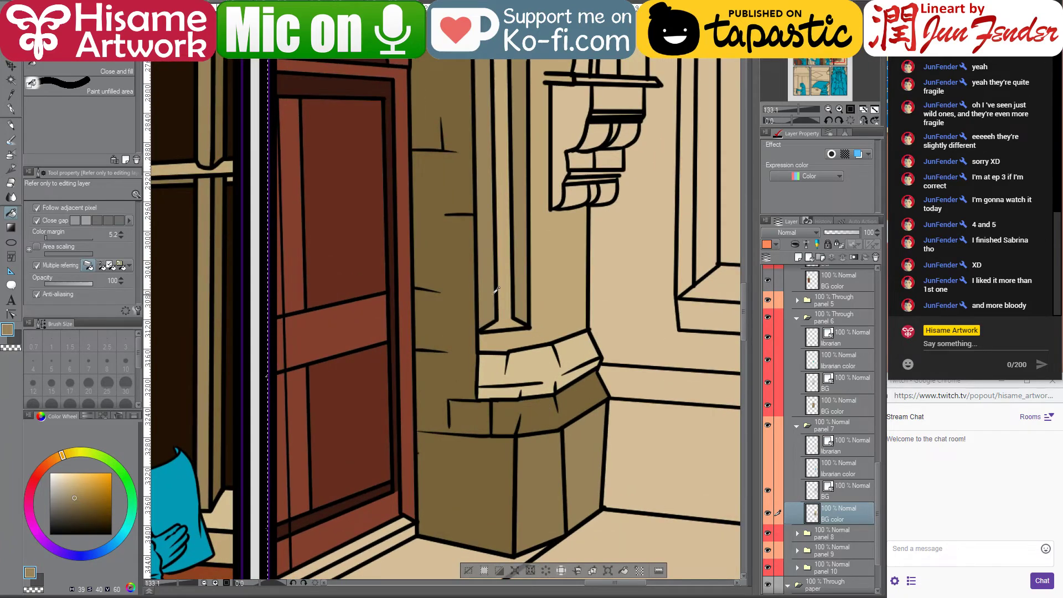
{"action": "left_click", "coordinate": [530, 386]}
{"action": "scroll", "coordinate": [531, 387], "scroll_direction": "up", "scroll_amount": 1}
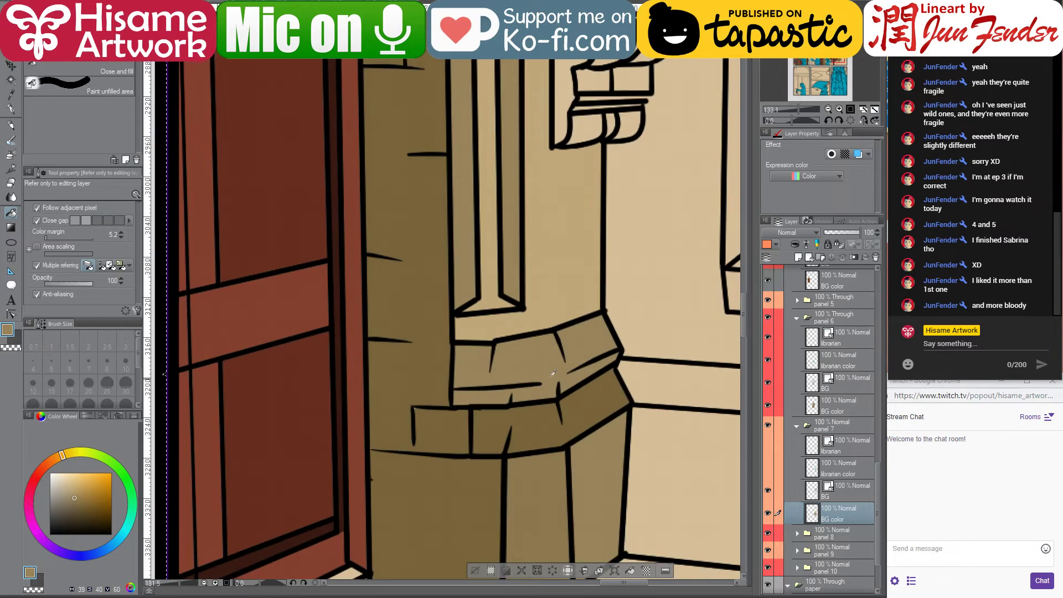
Paint the upper ledge's main face with the light wall tan using the G-pen, and sample the olive-brown from the ledge below
{"action": "left_click", "coordinate": [499, 296], "text": "alt"}
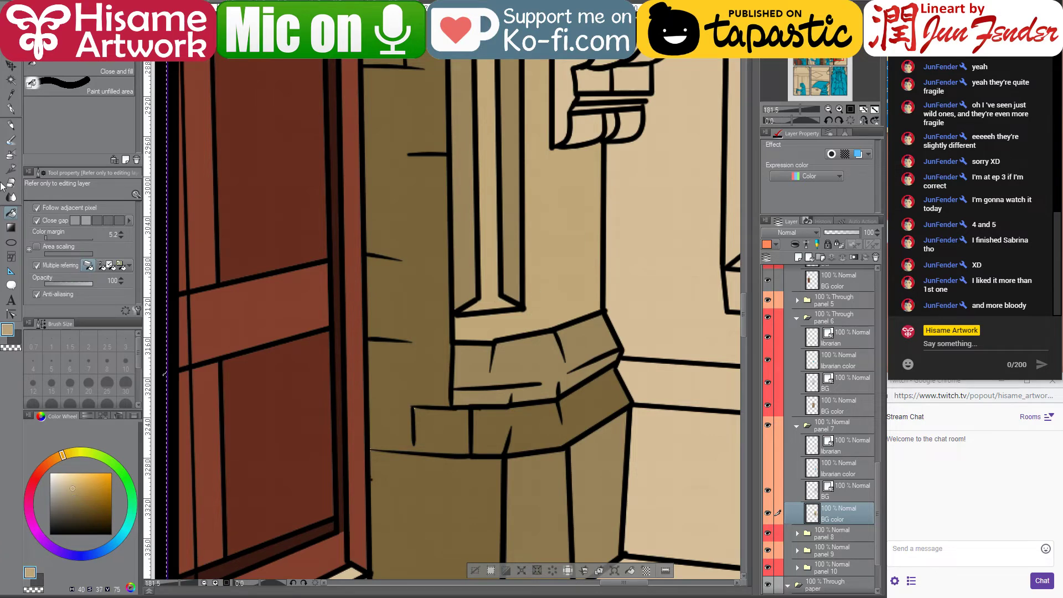
{"action": "left_click", "coordinate": [11, 110]}
{"action": "scroll", "coordinate": [453, 354], "scroll_direction": "up", "scroll_amount": 1}
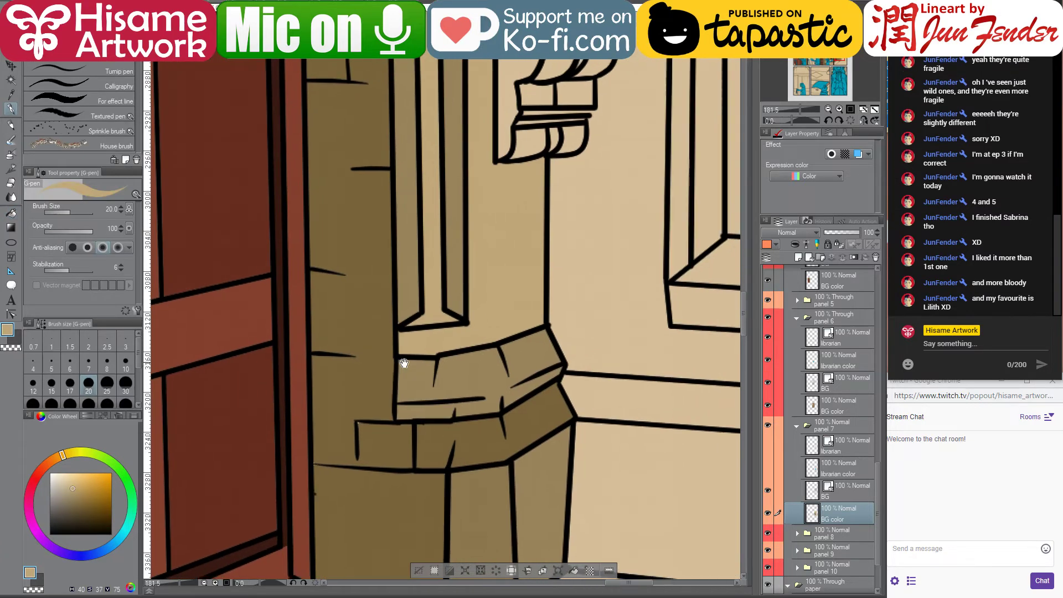
{"action": "scroll", "coordinate": [429, 372], "scroll_direction": "up", "scroll_amount": 1}
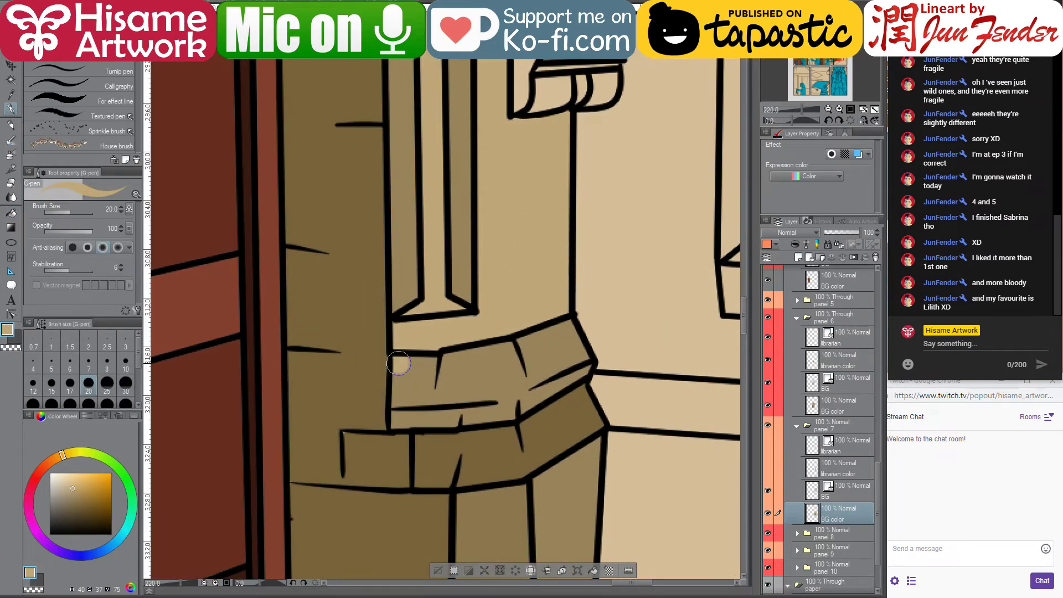
{"action": "left_click_drag", "start_coordinate": [399, 363], "coordinate": [395, 398]}
{"action": "left_click", "coordinate": [395, 400], "text": "shift"}
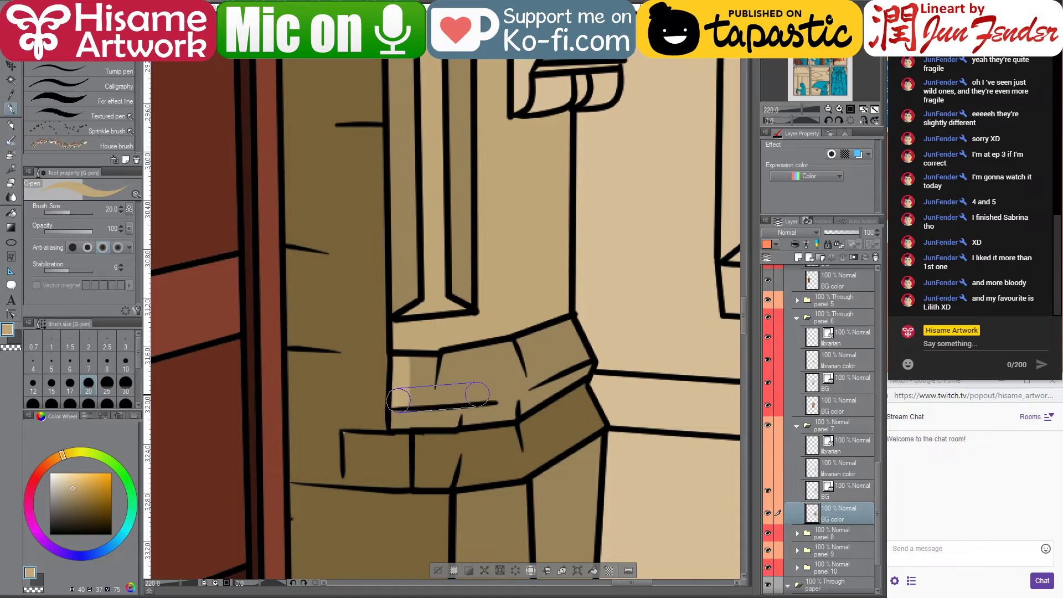
{"action": "left_click", "coordinate": [485, 392], "text": "shift"}
{"action": "left_click", "coordinate": [541, 373], "text": "shift"}
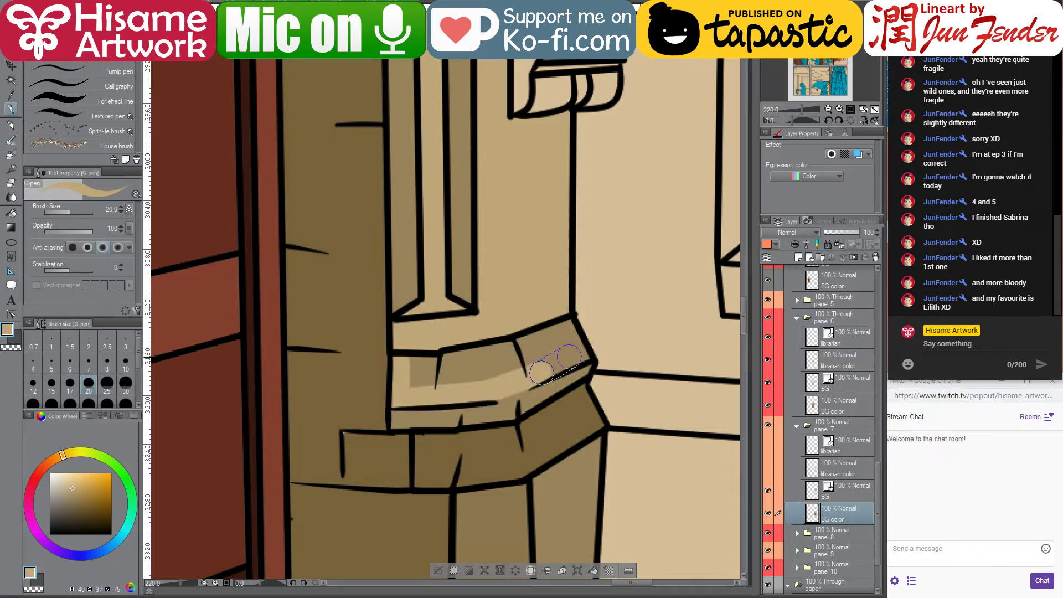
{"action": "left_click", "coordinate": [582, 353], "text": "shift"}
{"action": "left_click", "coordinate": [566, 327], "text": "shift"}
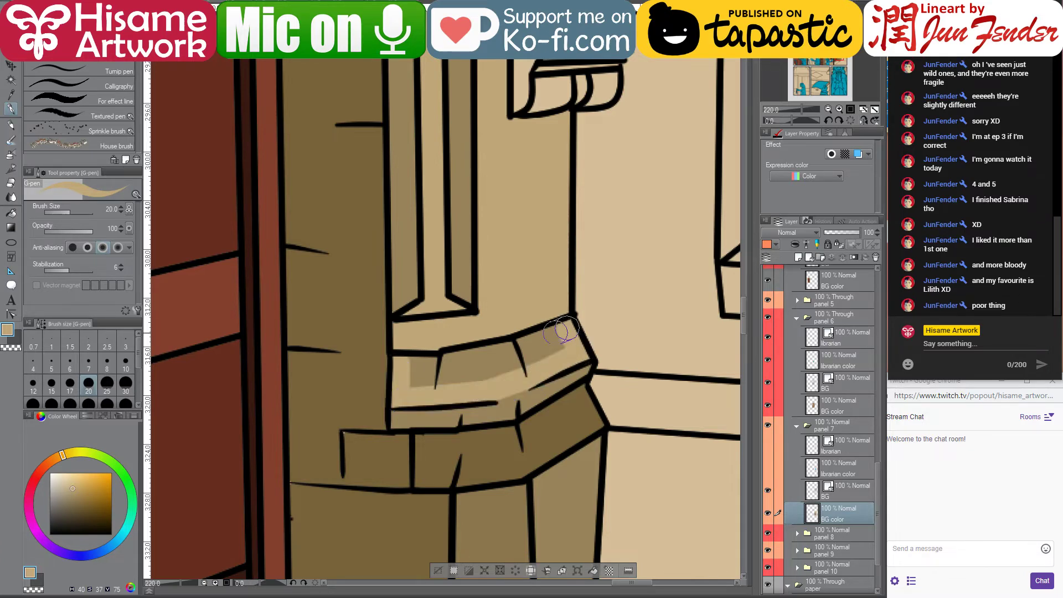
{"action": "left_click", "coordinate": [515, 350], "text": "shift"}
{"action": "left_click", "coordinate": [449, 363], "text": "shift"}
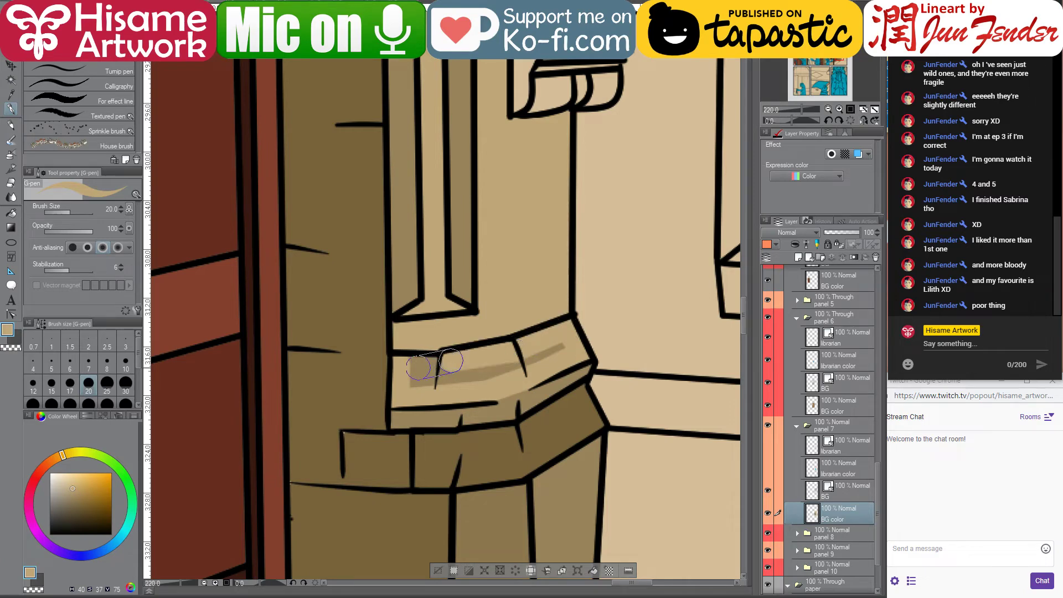
{"action": "left_click", "coordinate": [405, 365], "text": "shift"}
{"action": "mouse_move", "coordinate": [408, 375]}
{"action": "left_mouse_down"}
{"action": "mouse_move", "coordinate": [487, 373]}
{"action": "mouse_move", "coordinate": [564, 345]}
{"action": "left_mouse_up"}
{"action": "left_click", "coordinate": [346, 439], "text": "alt"}
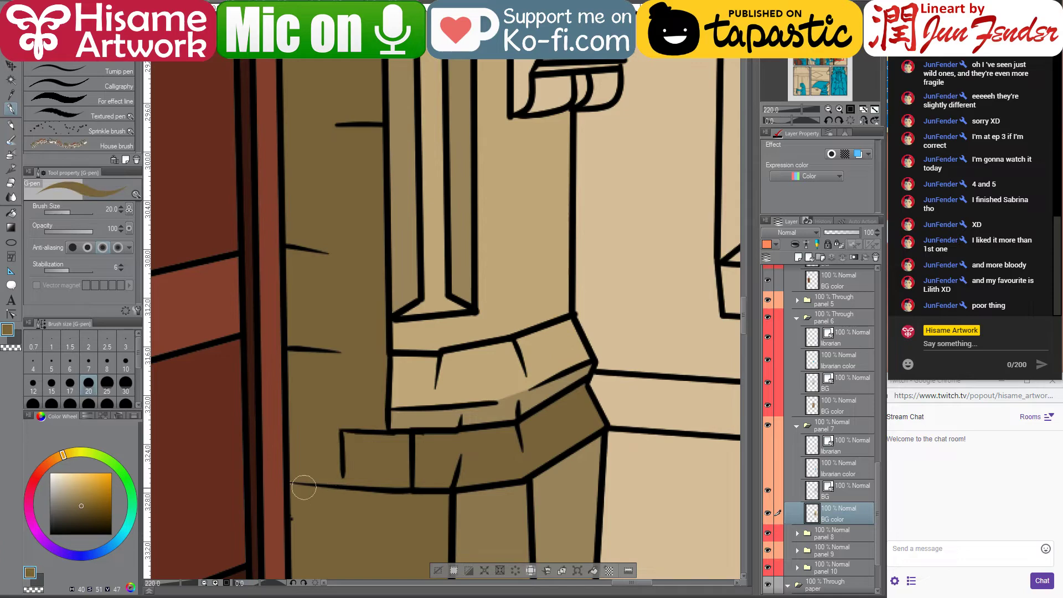
{"action": "scroll", "coordinate": [391, 460], "scroll_direction": "down", "scroll_amount": 5}
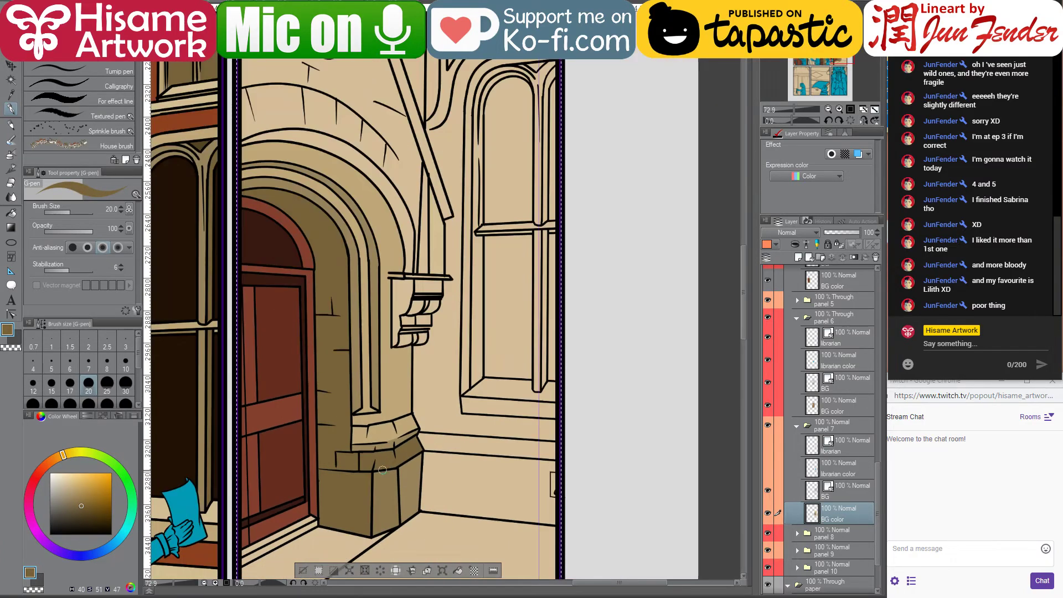
{"action": "left_click_drag", "start_coordinate": [382, 470], "coordinate": [652, 386]}
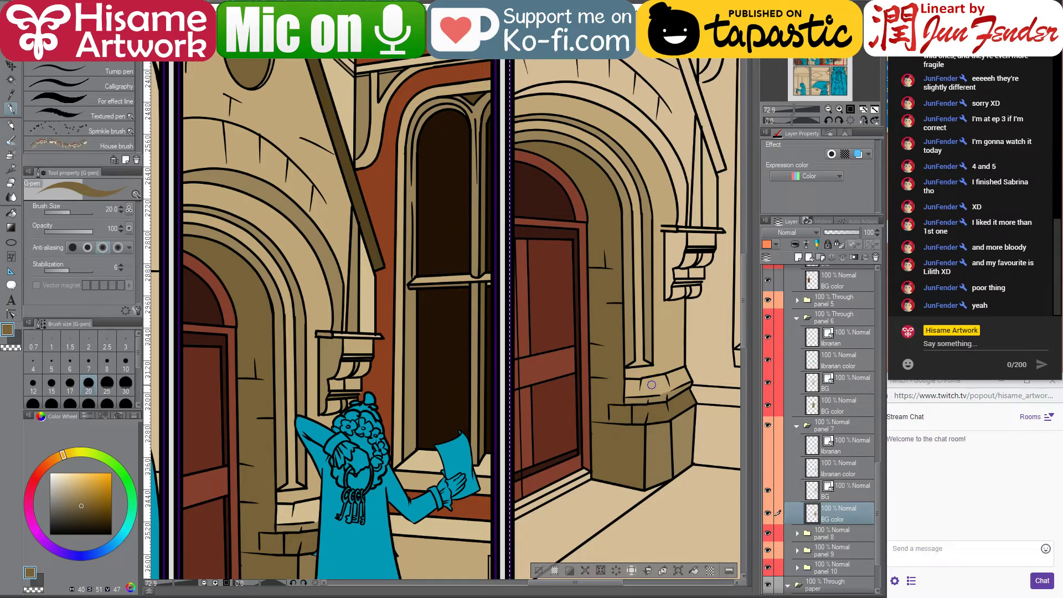
{"action": "scroll", "coordinate": [651, 384], "scroll_direction": "up", "scroll_amount": 3}
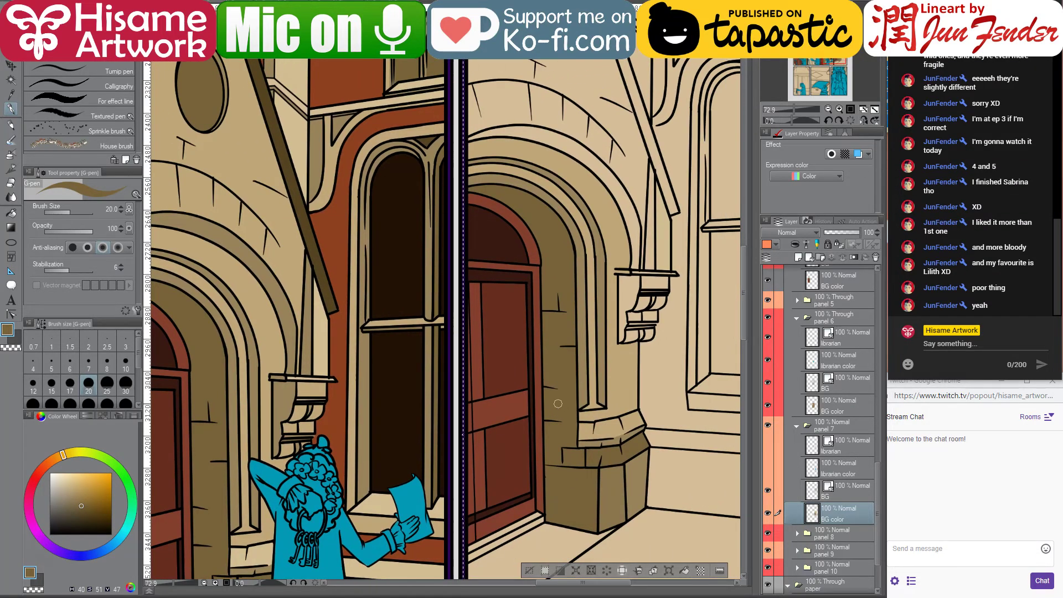
Fill the outer arch moulding and gable wall around panel 7's door with the muted and lighter tans sampled from the stonework
{"action": "right_click", "coordinate": [249, 252]}
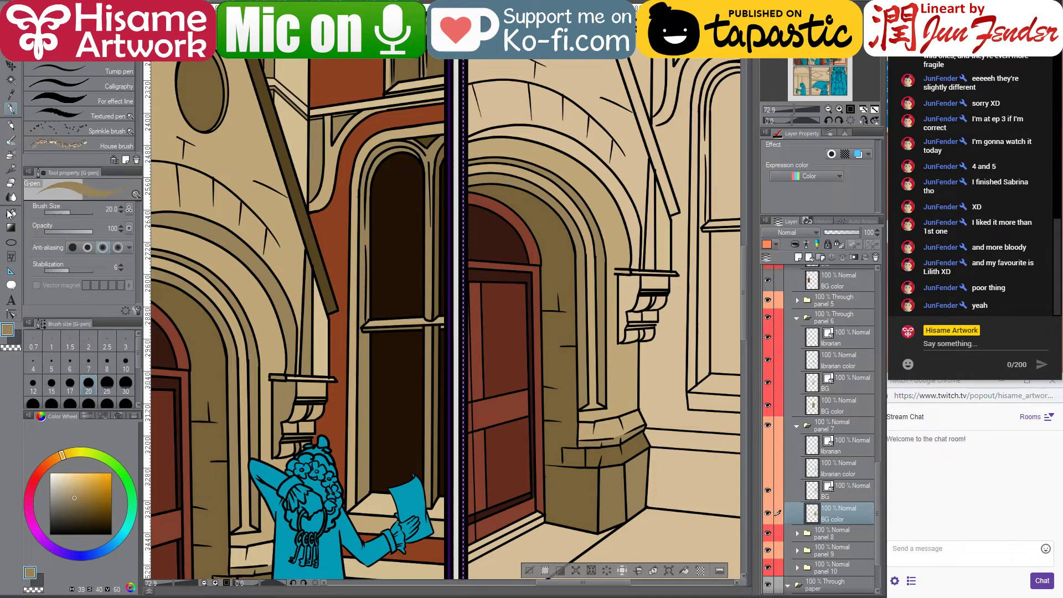
{"action": "left_click", "coordinate": [10, 213]}
{"action": "left_click", "coordinate": [607, 169]}
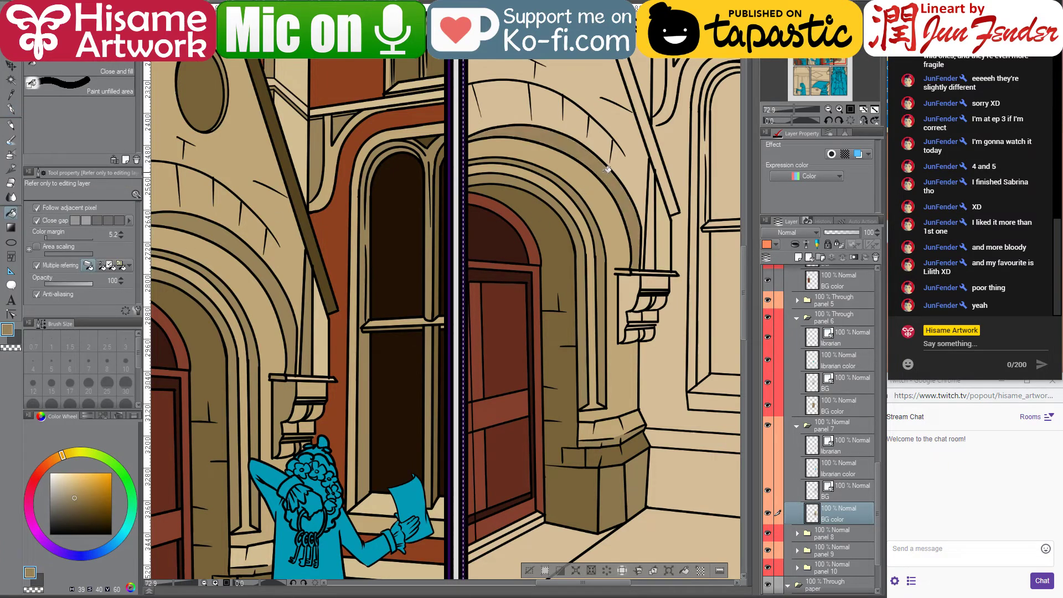
{"action": "left_click_drag", "start_coordinate": [608, 169], "coordinate": [653, 249]}
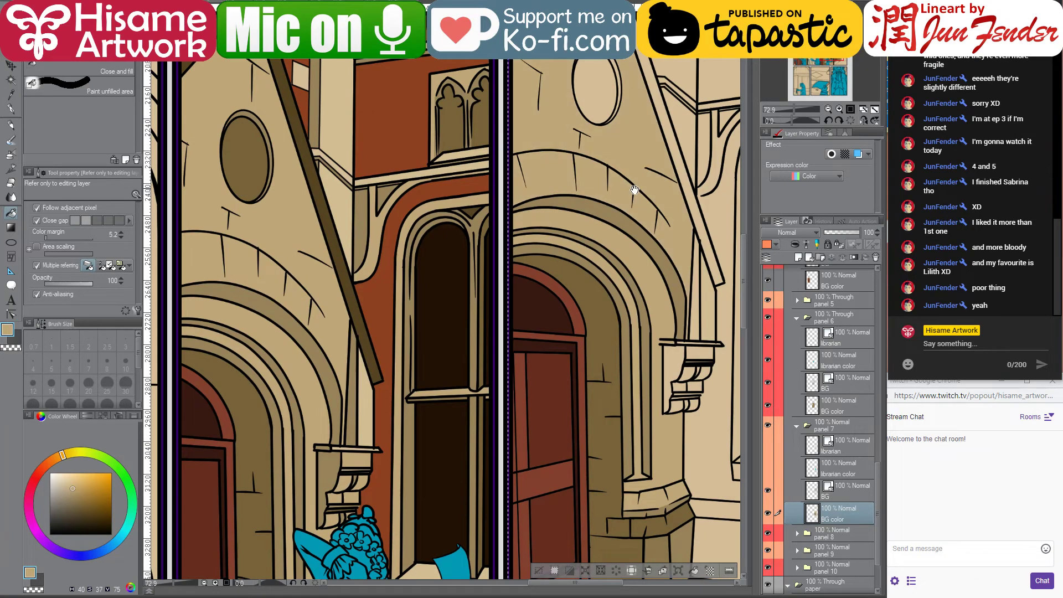
{"action": "left_click_drag", "start_coordinate": [575, 169], "coordinate": [550, 251]}
Fill panel 7's oval window with olive-brown and its rim with the muted tan sampled from panel 6
{"action": "left_click", "coordinate": [570, 157]}
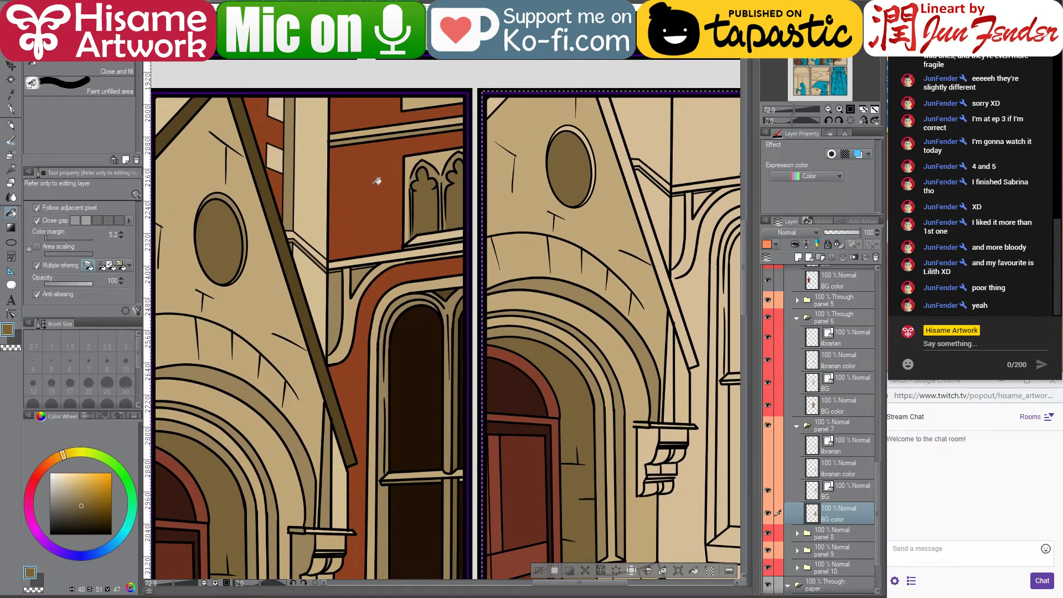
{"action": "left_click", "coordinate": [228, 198], "text": "alt"}
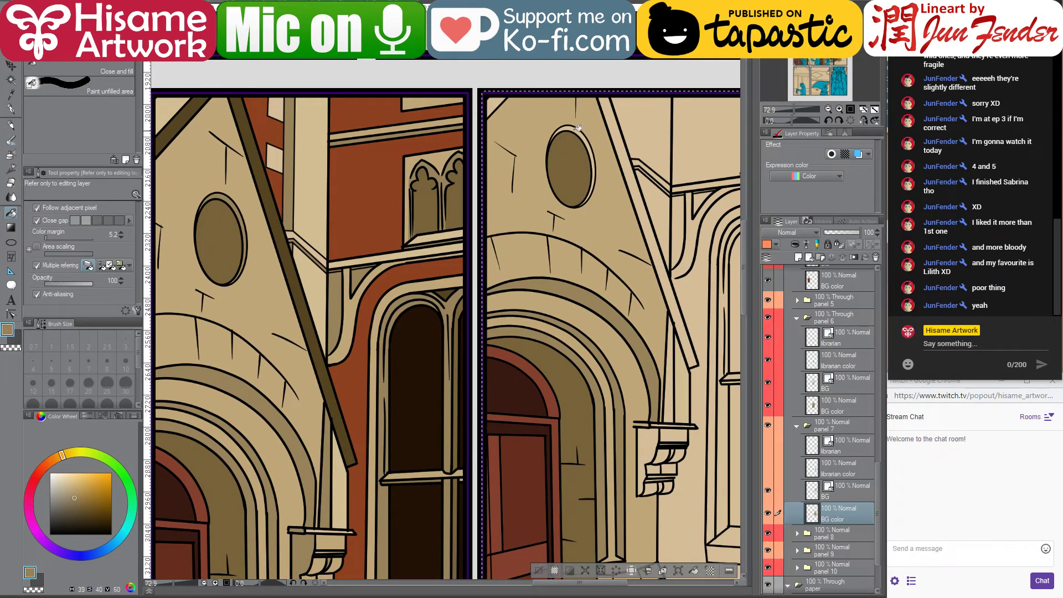
{"action": "left_click", "coordinate": [577, 129]}
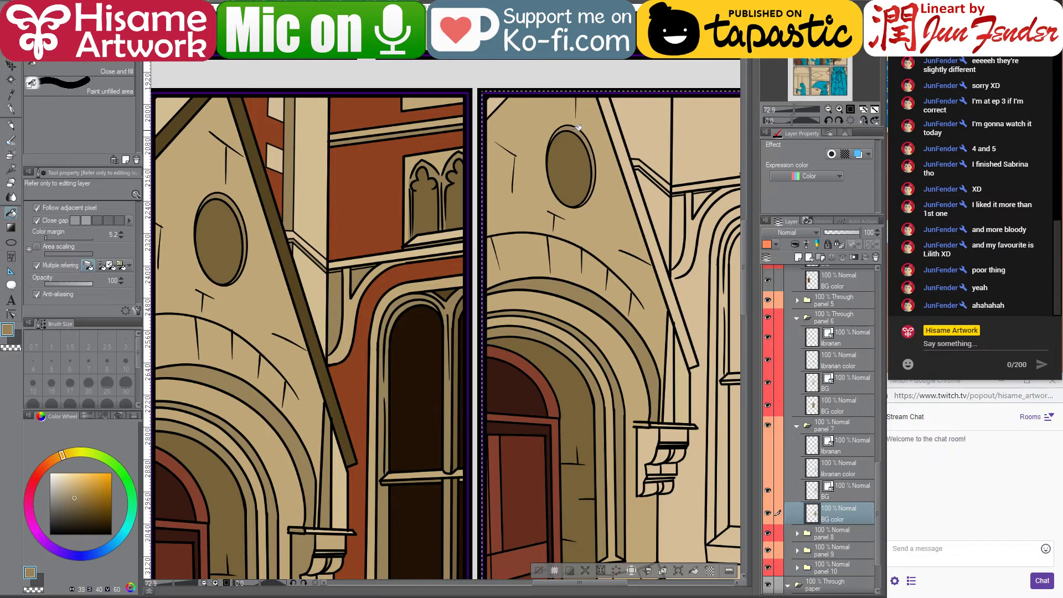
Fill the sloping gable beam in panel 7, including its piece in the upper corner, with dark brown sampled from panel 6's beam
{"action": "left_click", "coordinate": [248, 129], "text": "alt"}
{"action": "left_click", "coordinate": [623, 133]}
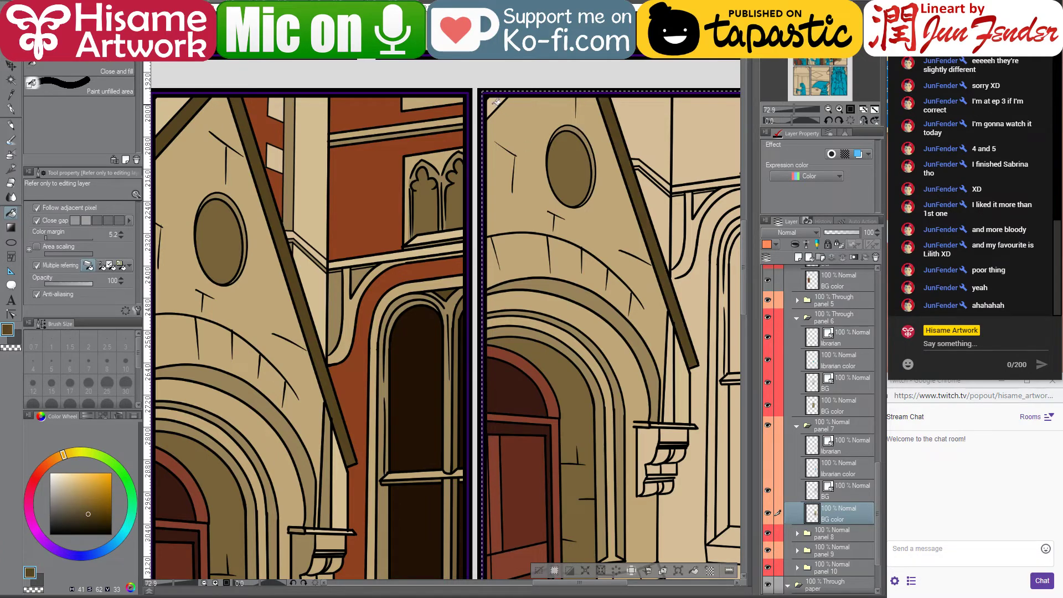
{"action": "left_click", "coordinate": [496, 105]}
{"action": "left_click_drag", "start_coordinate": [672, 198], "coordinate": [657, 172]}
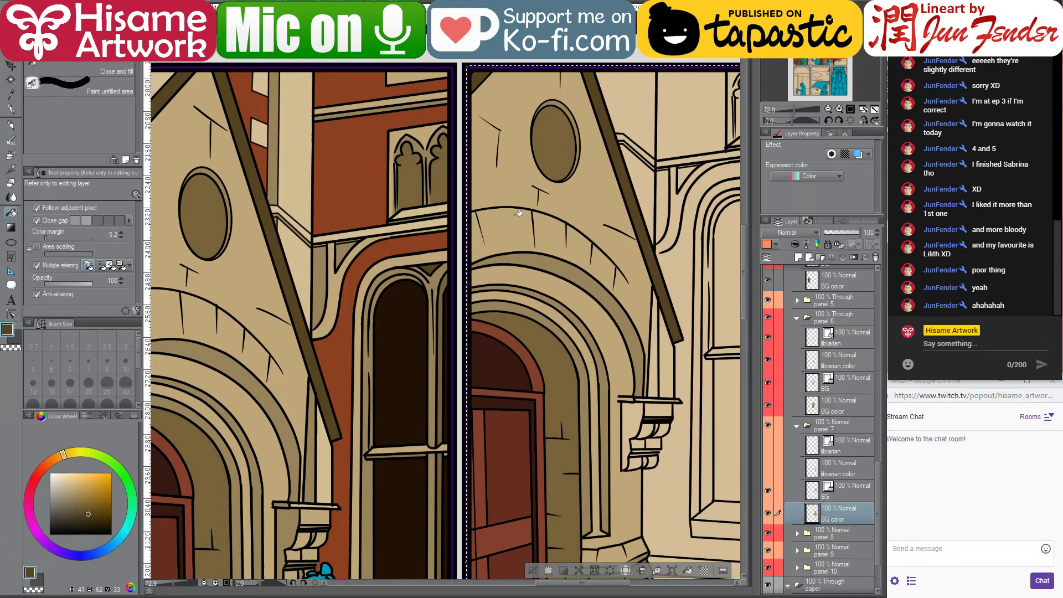
Fill the shaded strips beneath the beam and the shaded side of the bracket in panel 7 with muted tan sampled from panel 6
{"action": "left_click", "coordinate": [313, 421], "text": "alt"}
{"action": "left_click", "coordinate": [646, 327]}
{"action": "left_click", "coordinate": [656, 364]}
{"action": "left_click_drag", "start_coordinate": [620, 432], "coordinate": [626, 378]}
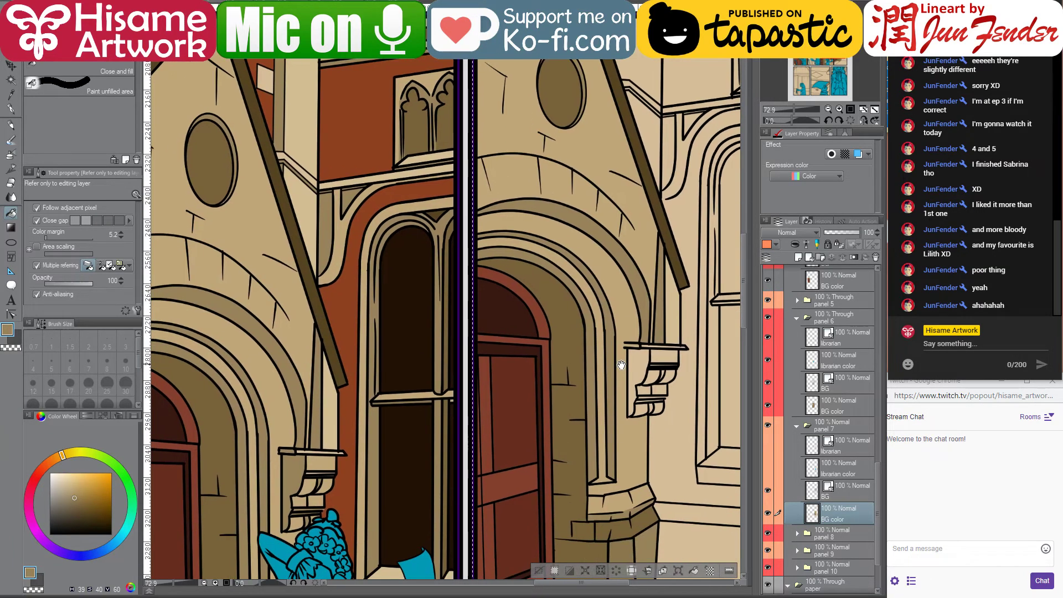
{"action": "left_click", "coordinate": [647, 357]}
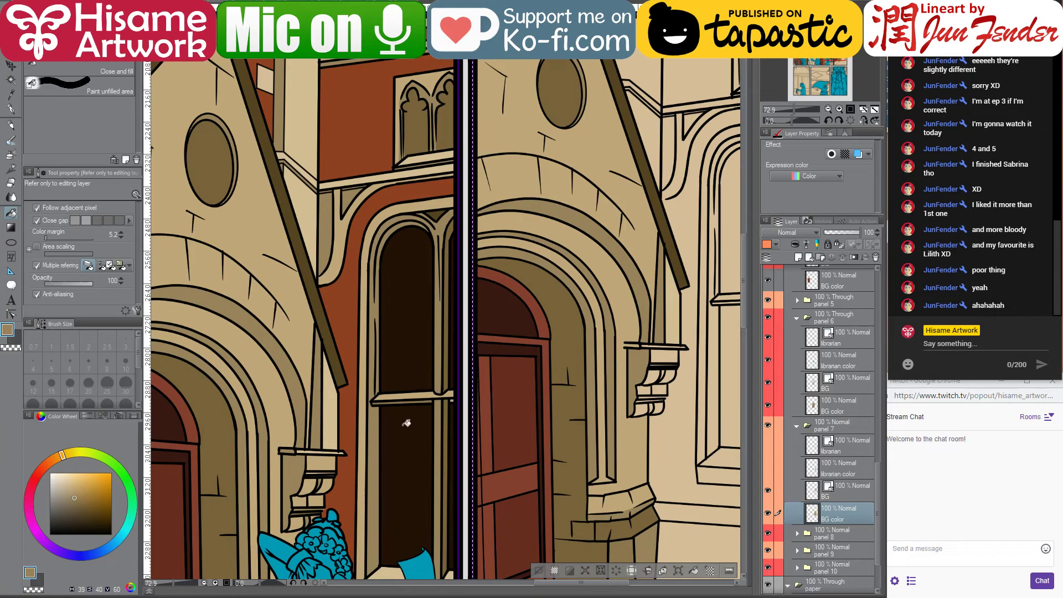
Paint the end of the bracket's top ledge in panel 7 with the muted tan using the G-pen at size 15
{"action": "scroll", "coordinate": [637, 396], "scroll_direction": "up", "scroll_amount": 5}
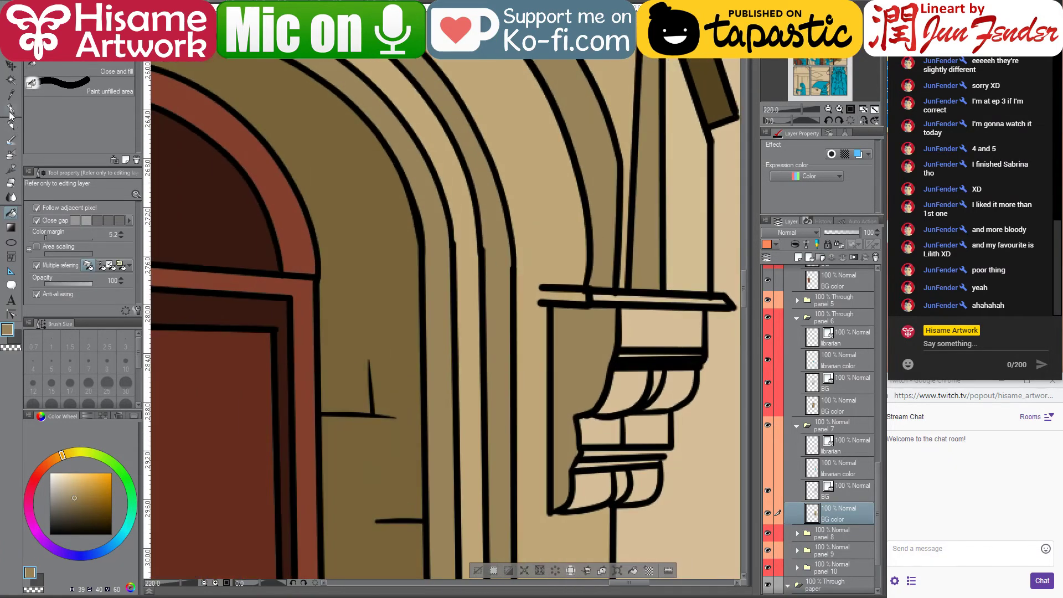
{"action": "left_click", "coordinate": [9, 110]}
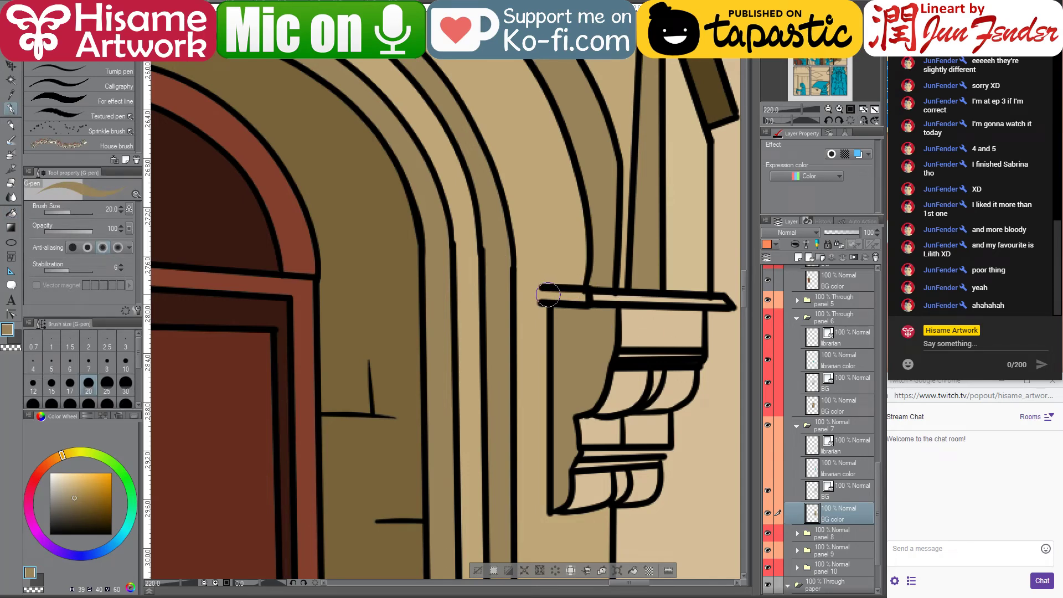
{"action": "key", "text": "bracketleft"}
{"action": "key", "text": "bracketleft"}
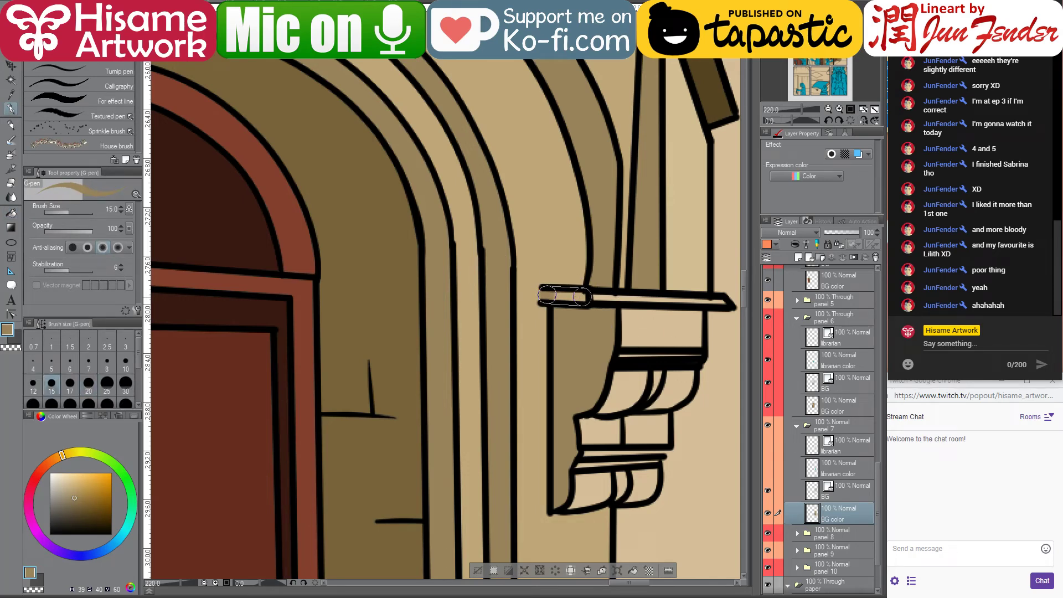
{"action": "scroll", "coordinate": [581, 297], "scroll_direction": "down", "scroll_amount": 5}
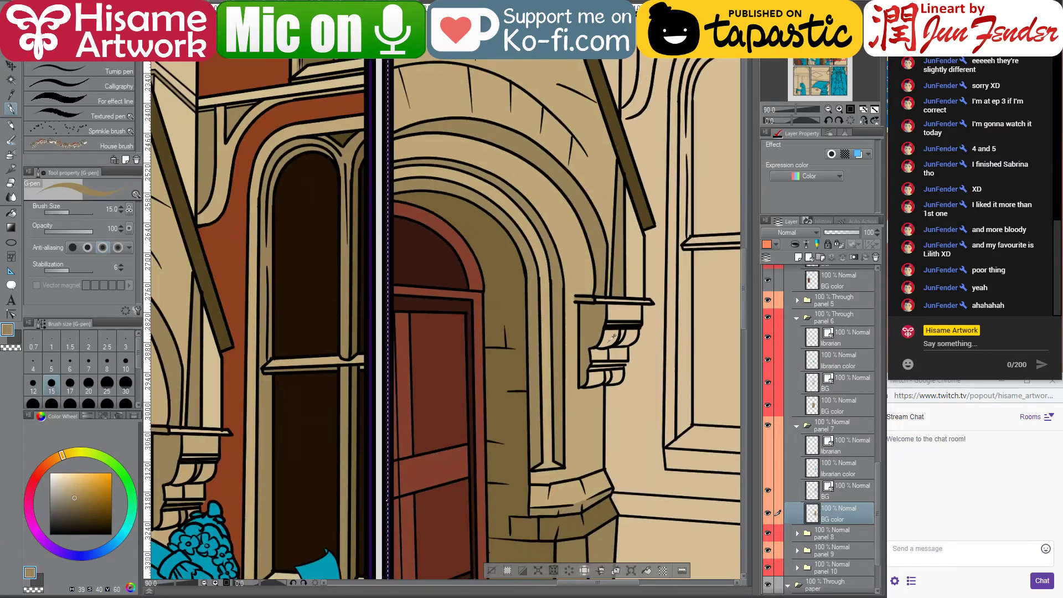
{"action": "scroll", "coordinate": [552, 370], "scroll_direction": "up", "scroll_amount": 2}
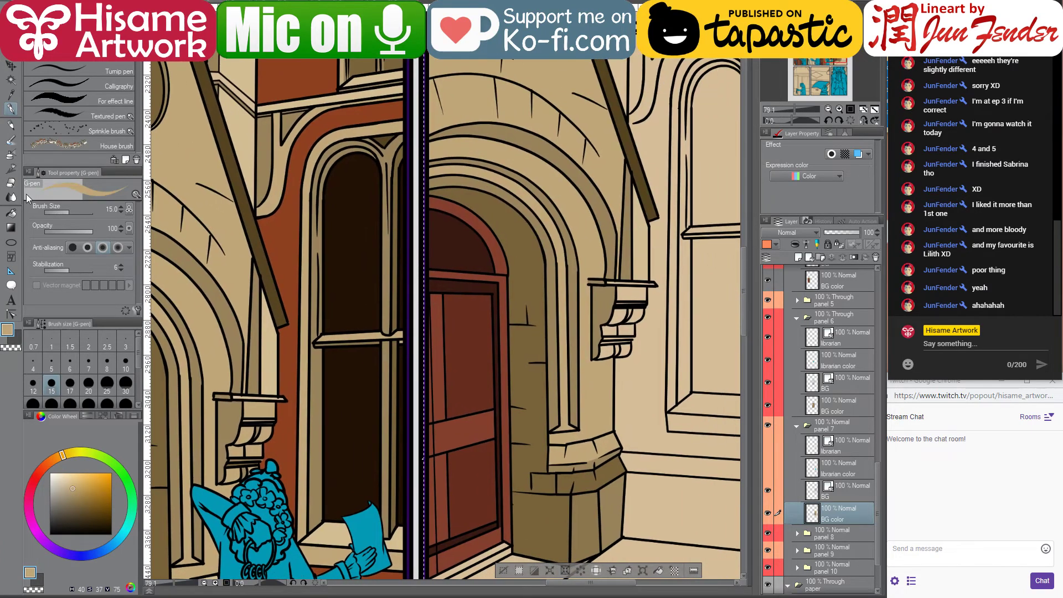
Fill the remaining small stone pieces of panel 7's bracket with the light and muted tans
{"action": "left_click", "coordinate": [11, 213]}
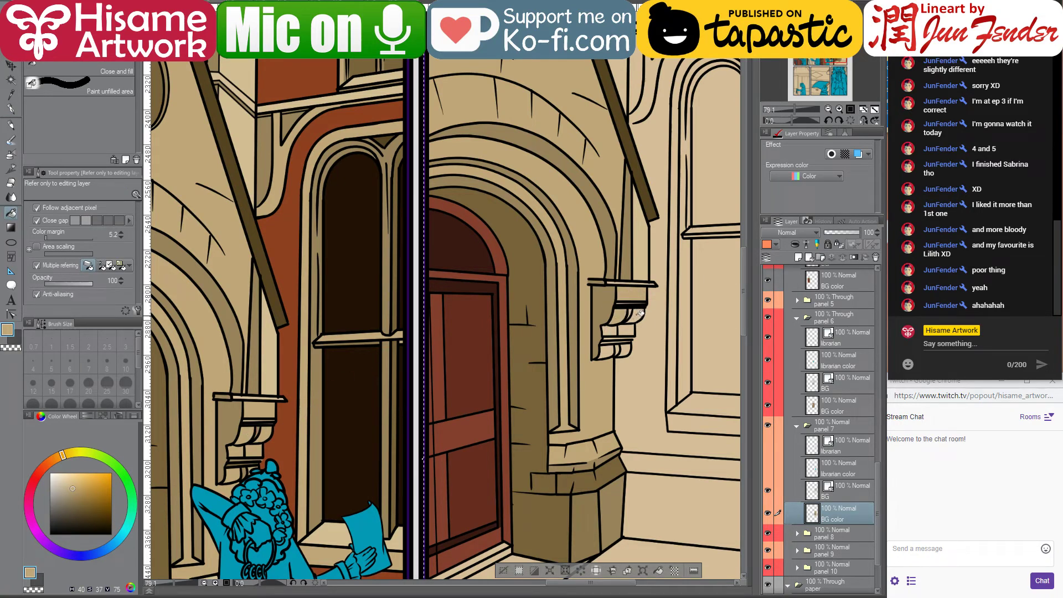
{"action": "left_click", "coordinate": [637, 308], "text": "alt"}
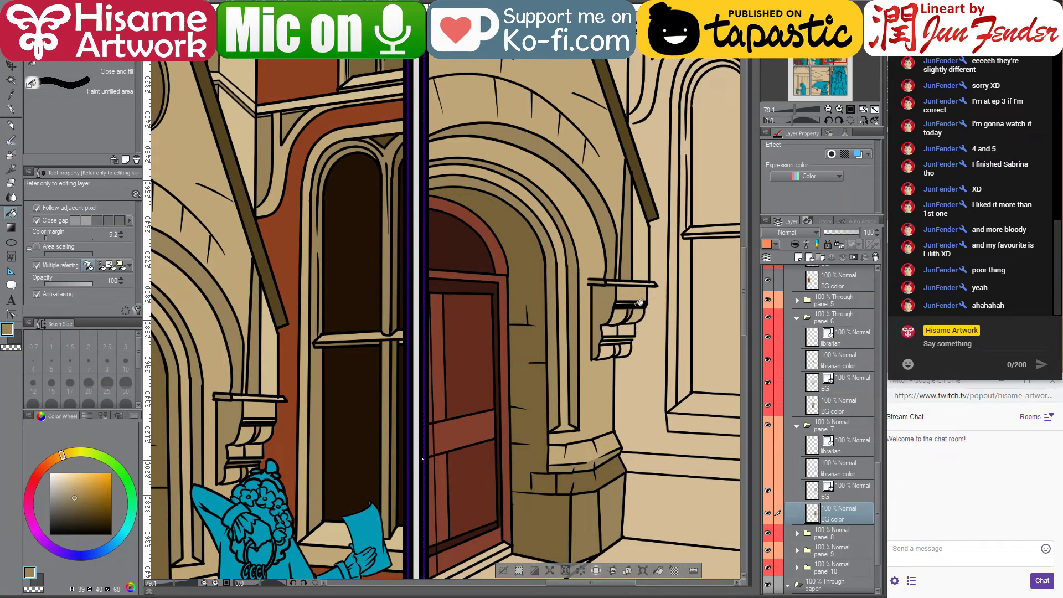
{"action": "left_click", "coordinate": [622, 307], "text": "alt"}
{"action": "left_click", "coordinate": [612, 349]}
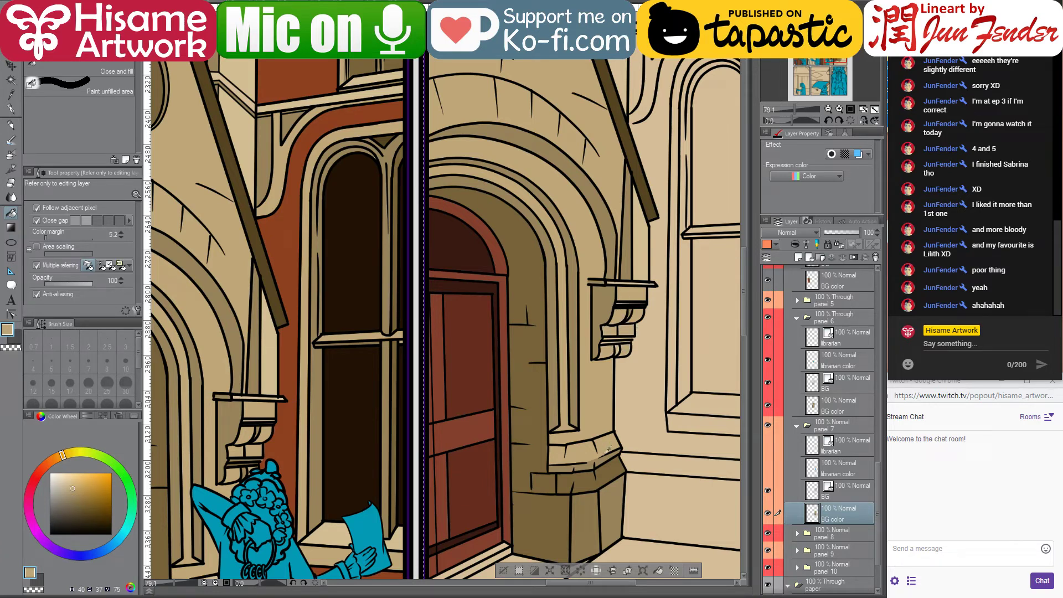
{"action": "left_click", "coordinate": [615, 492], "text": "alt"}
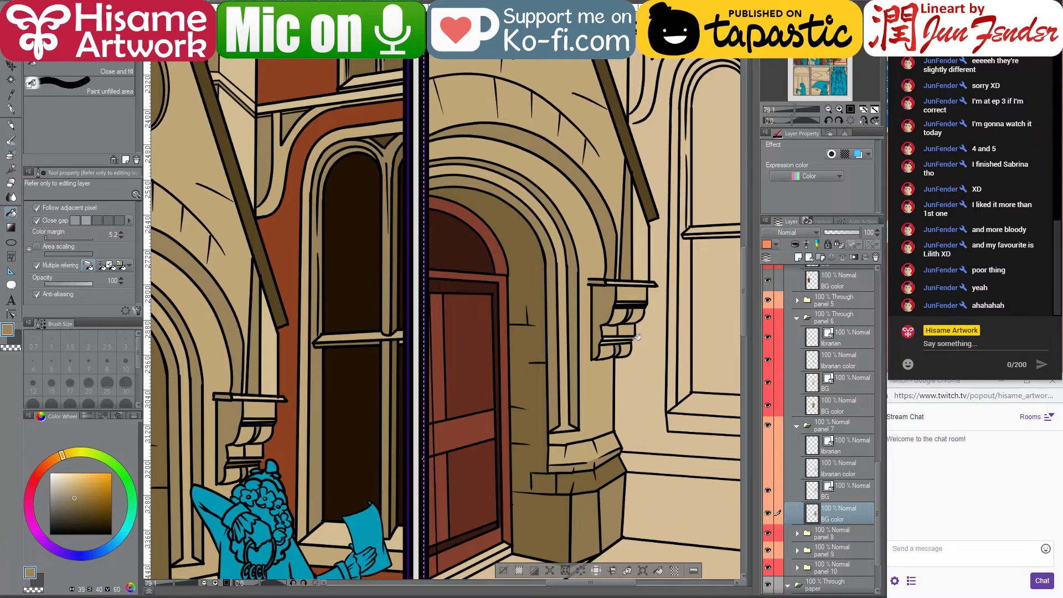
Paint the thin strip across the lower part of panel 7's bracket with muted tan using the G-pen, ending at brush size 10
{"action": "scroll", "coordinate": [637, 336], "scroll_direction": "up", "scroll_amount": 6}
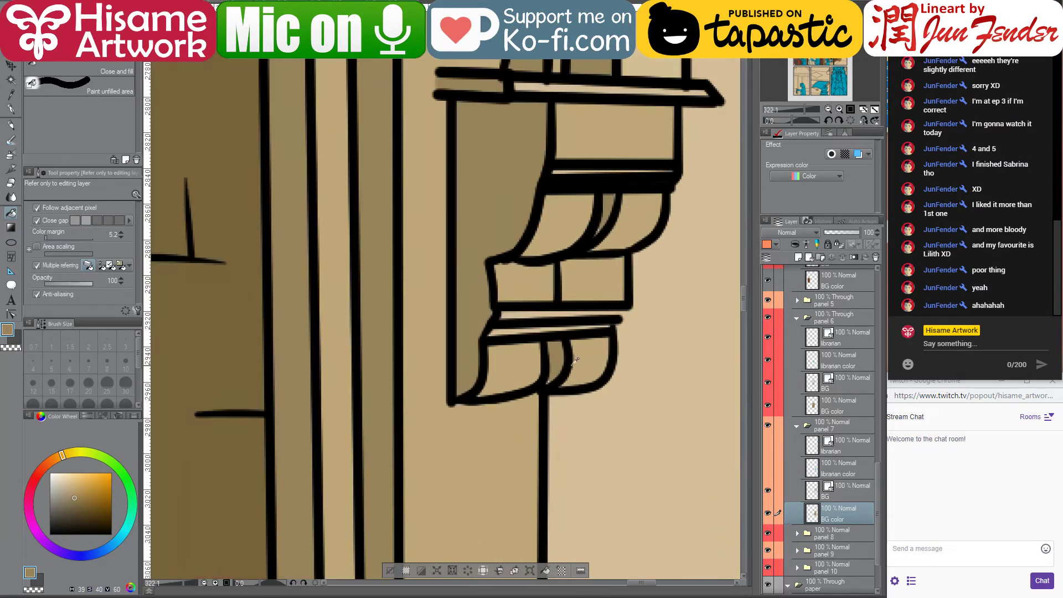
{"action": "scroll", "coordinate": [575, 361], "scroll_direction": "up", "scroll_amount": 1}
{"action": "left_click", "coordinate": [10, 109]}
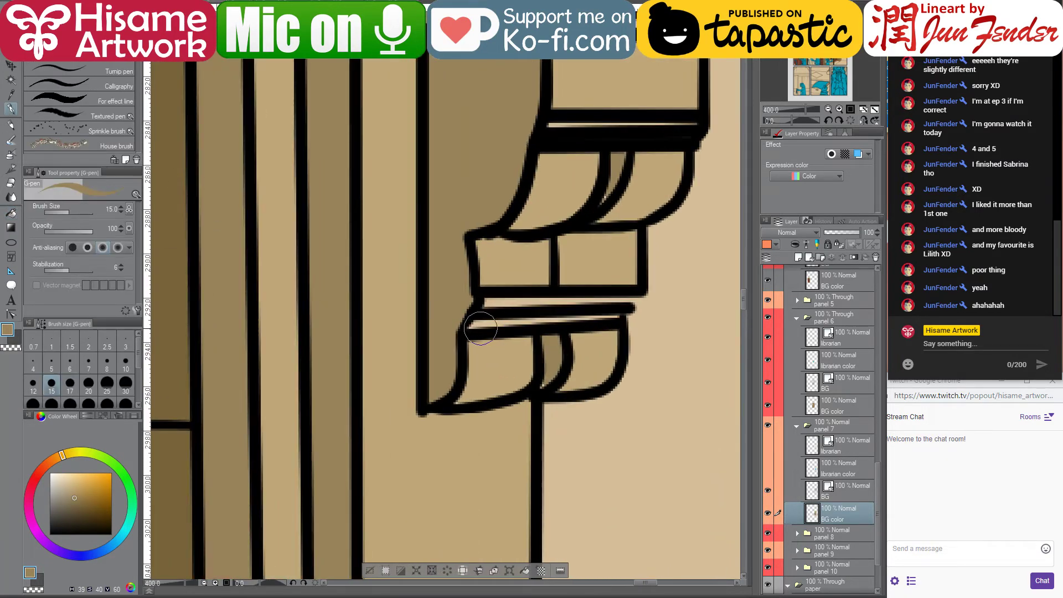
{"action": "left_click_drag", "start_coordinate": [479, 325], "coordinate": [633, 314]}
{"action": "scroll", "coordinate": [576, 183], "scroll_direction": "down", "scroll_amount": 1}
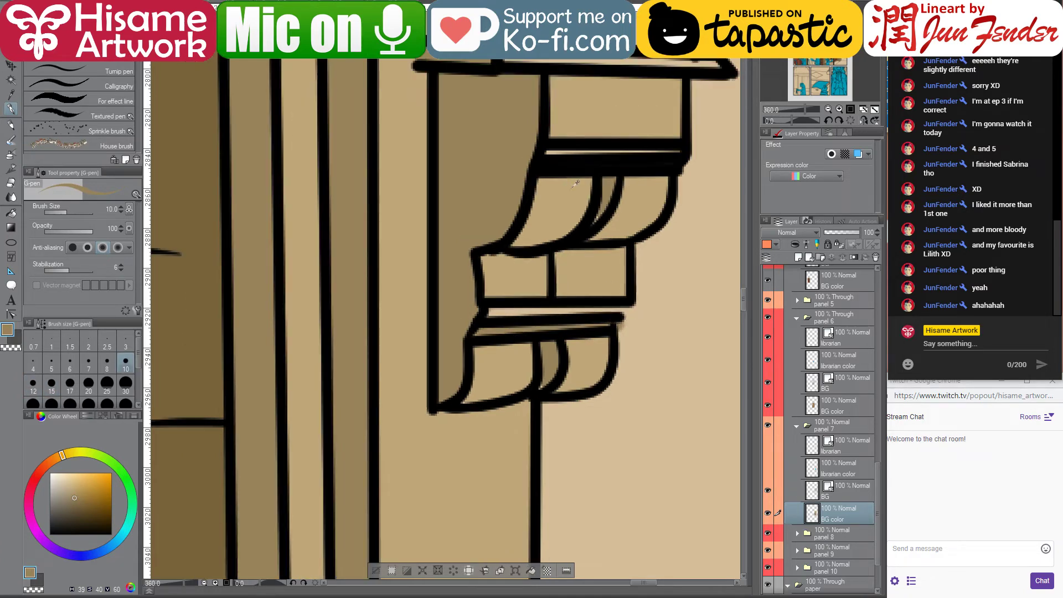
{"action": "scroll", "coordinate": [464, 354], "scroll_direction": "down", "scroll_amount": 3}
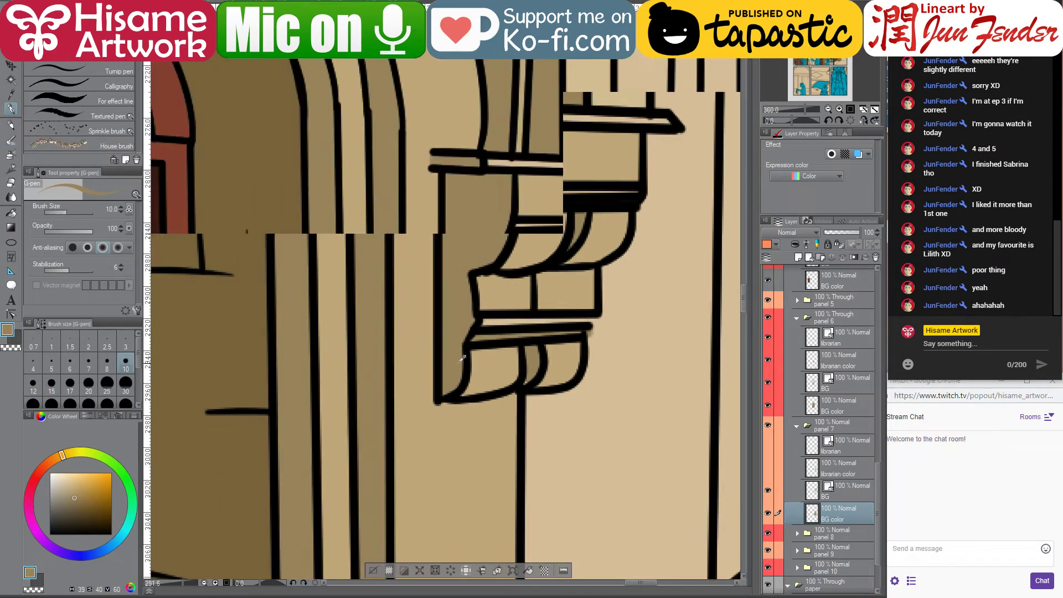
{"action": "scroll", "coordinate": [462, 359], "scroll_direction": "down", "scroll_amount": 5}
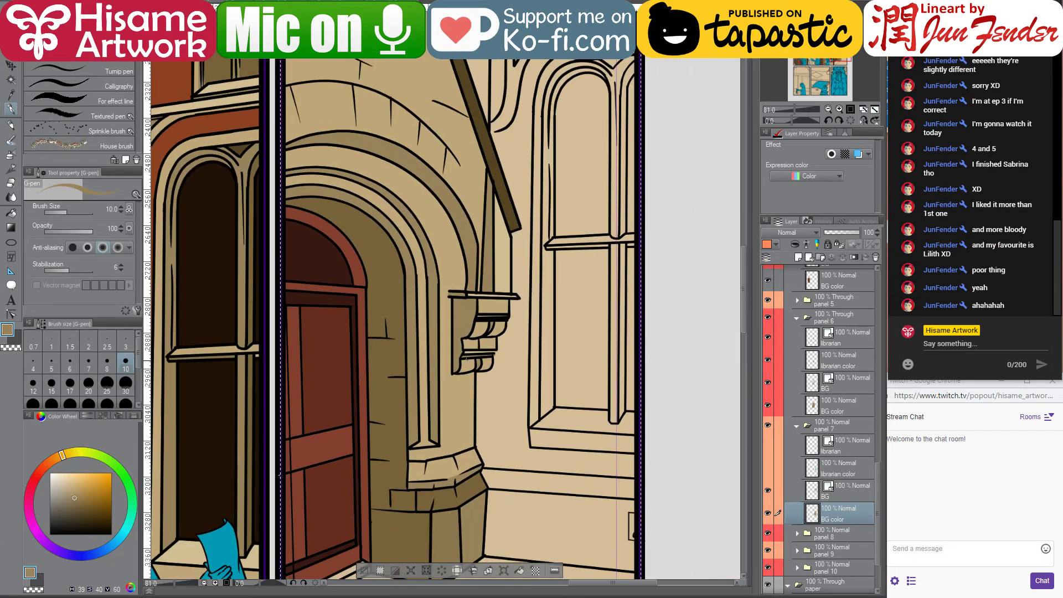
{"action": "scroll", "coordinate": [556, 248], "scroll_direction": "down", "scroll_amount": 2}
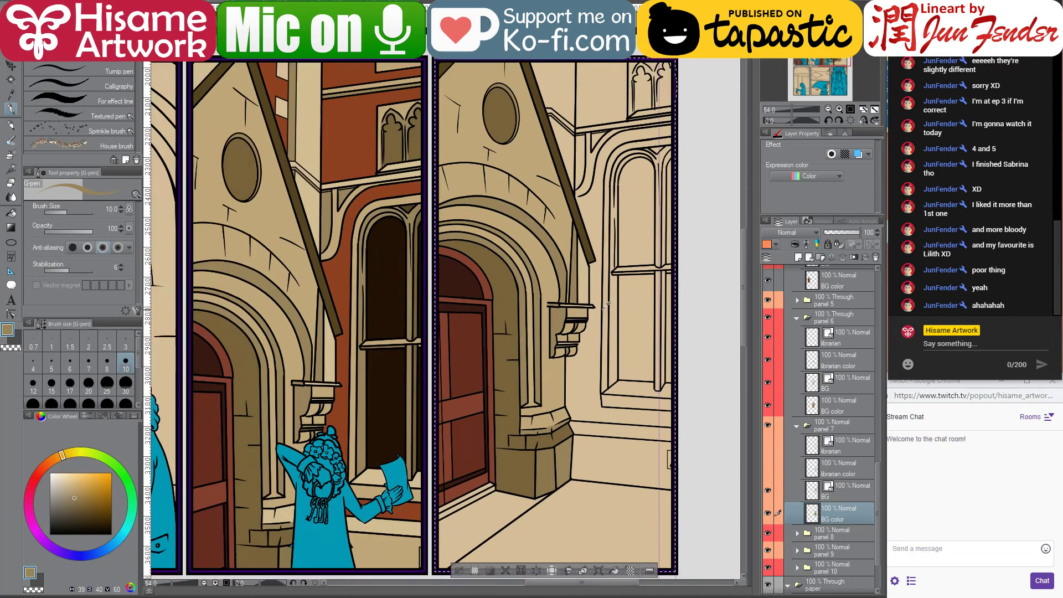
Fill the wall around panel 7's tall window with the red-brown sampled from panel 6's brick wall
{"action": "left_click", "coordinate": [340, 349], "text": "alt"}
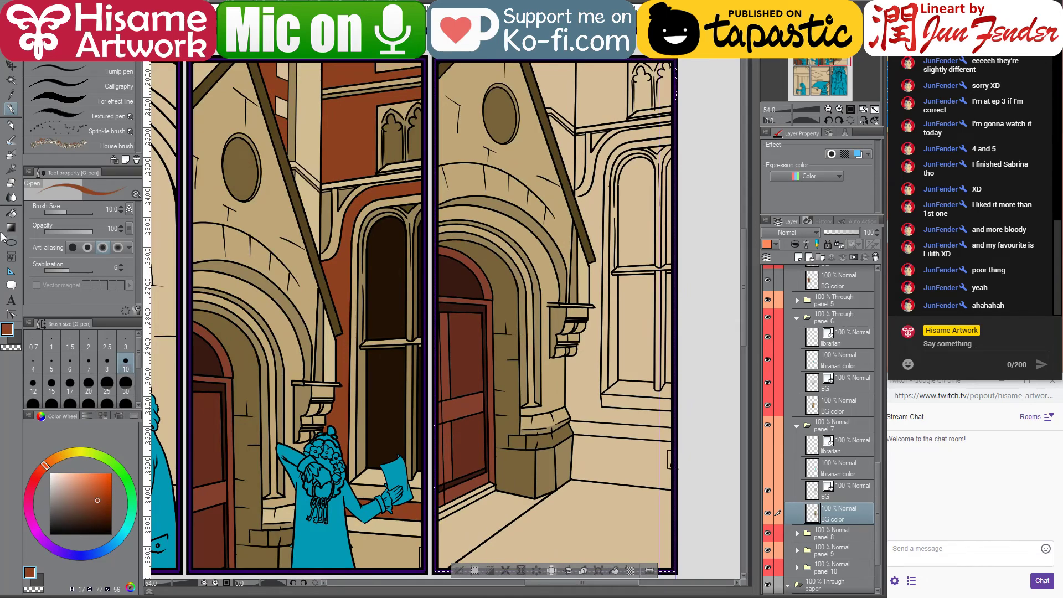
{"action": "left_click", "coordinate": [11, 212]}
{"action": "left_click_drag", "start_coordinate": [514, 354], "coordinate": [467, 358]}
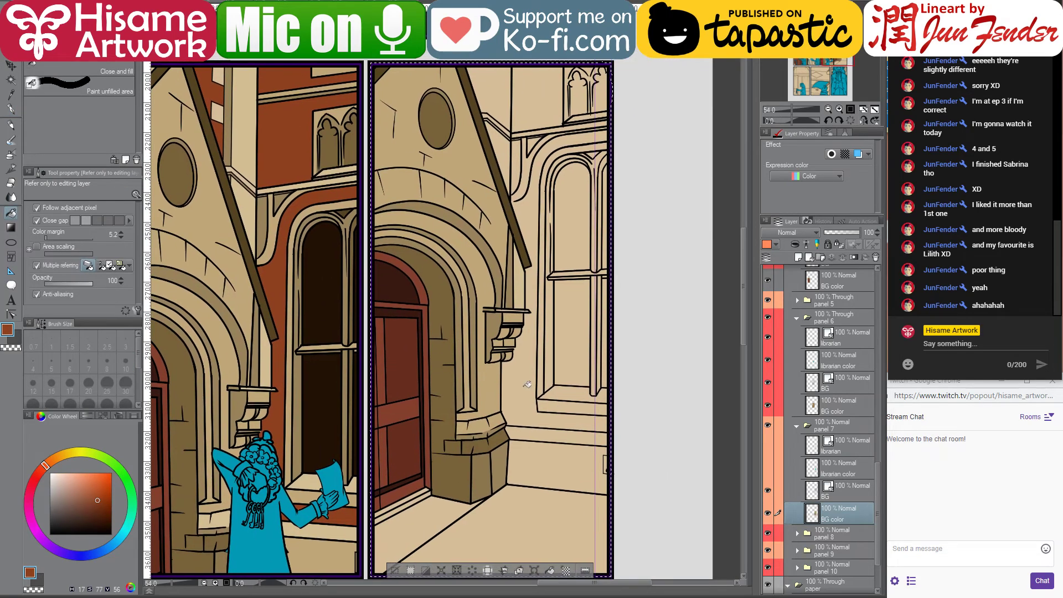
{"action": "left_click", "coordinate": [526, 385]}
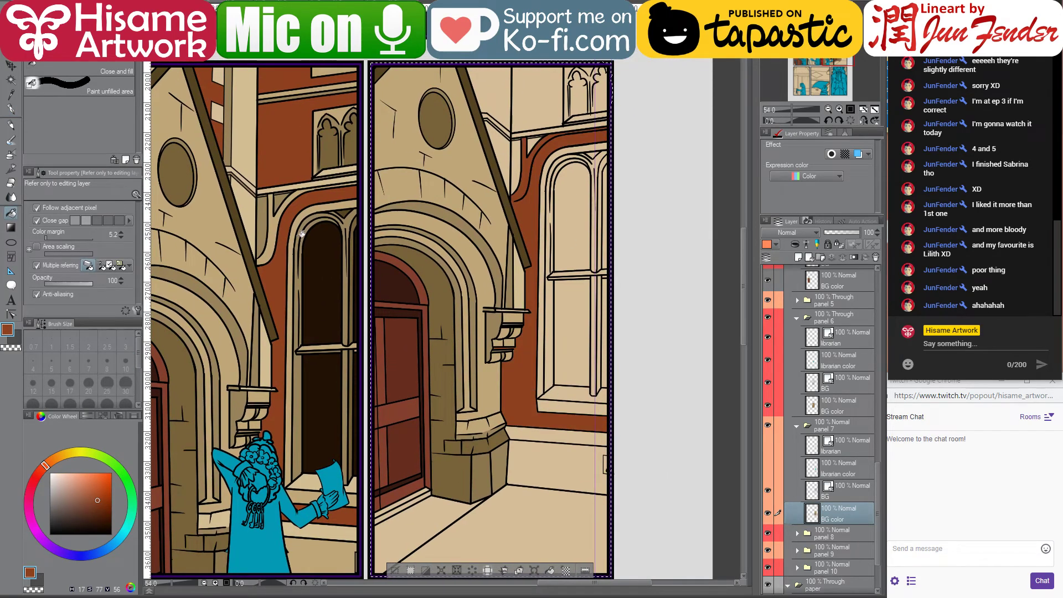
Fill the shaded inner face of the curved support beside panel 7's gable beam with muted tan sampled from panel 6
{"action": "left_click", "coordinate": [277, 235], "text": "alt"}
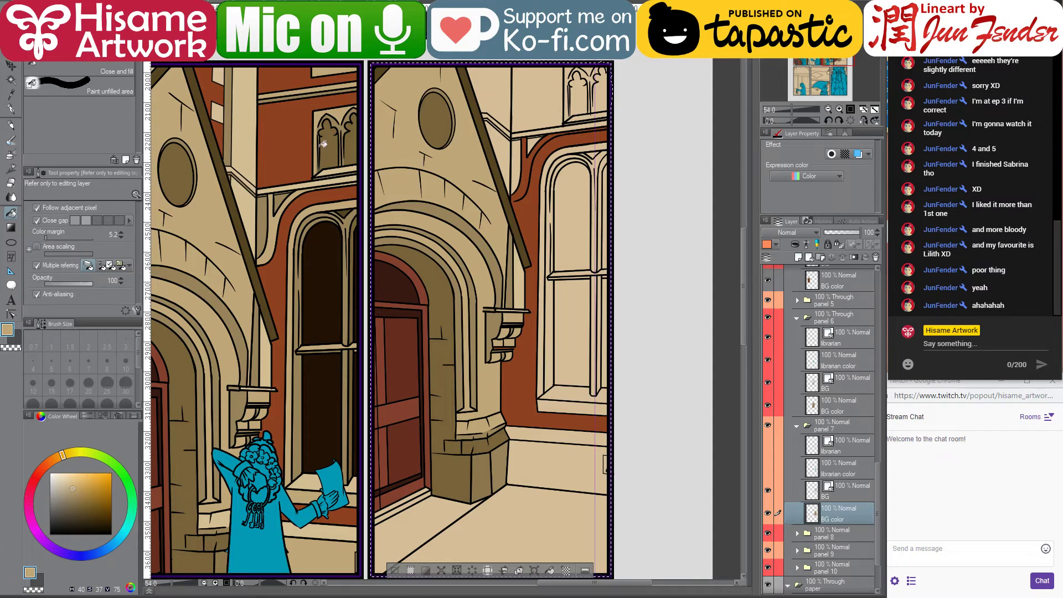
{"action": "left_click", "coordinate": [271, 213], "text": "alt"}
{"action": "scroll", "coordinate": [520, 164], "scroll_direction": "up", "scroll_amount": 4}
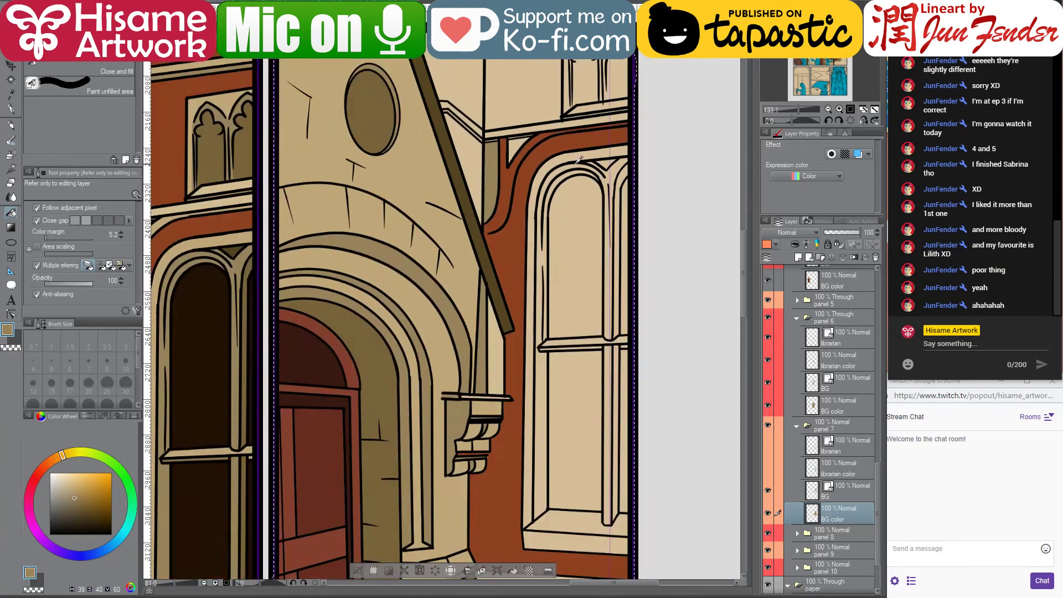
{"action": "scroll", "coordinate": [359, 313], "scroll_direction": "down", "scroll_amount": 2}
Close the gap at the lower end of the curved support's trim in panel 7 and fill the trim with tan
{"action": "left_click", "coordinate": [280, 249], "text": "alt"}
{"action": "scroll", "coordinate": [497, 200], "scroll_direction": "up", "scroll_amount": 2}
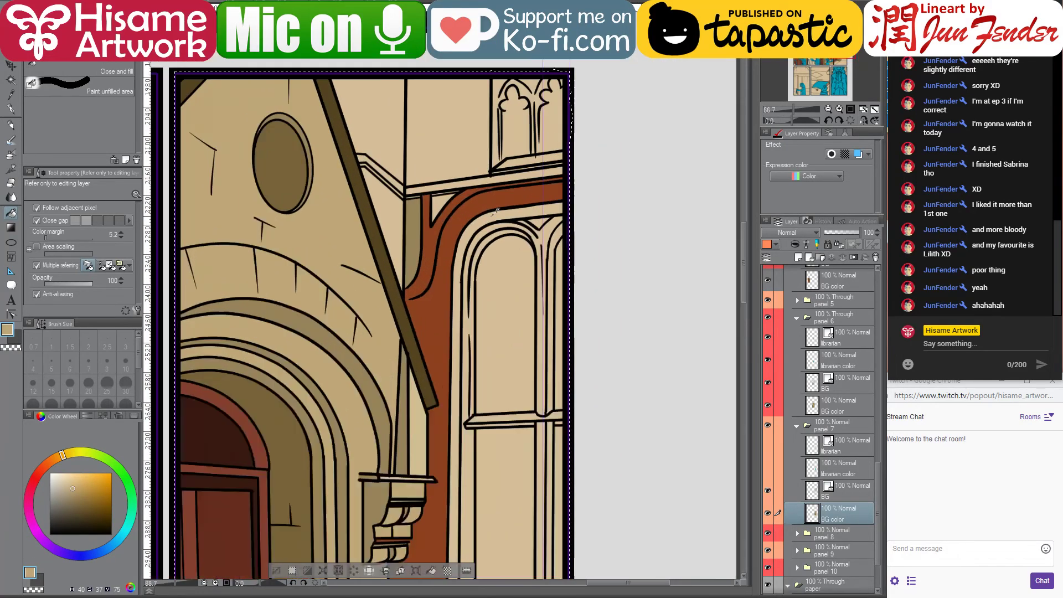
{"action": "scroll", "coordinate": [496, 212], "scroll_direction": "up", "scroll_amount": 3}
{"action": "left_click", "coordinate": [10, 109]}
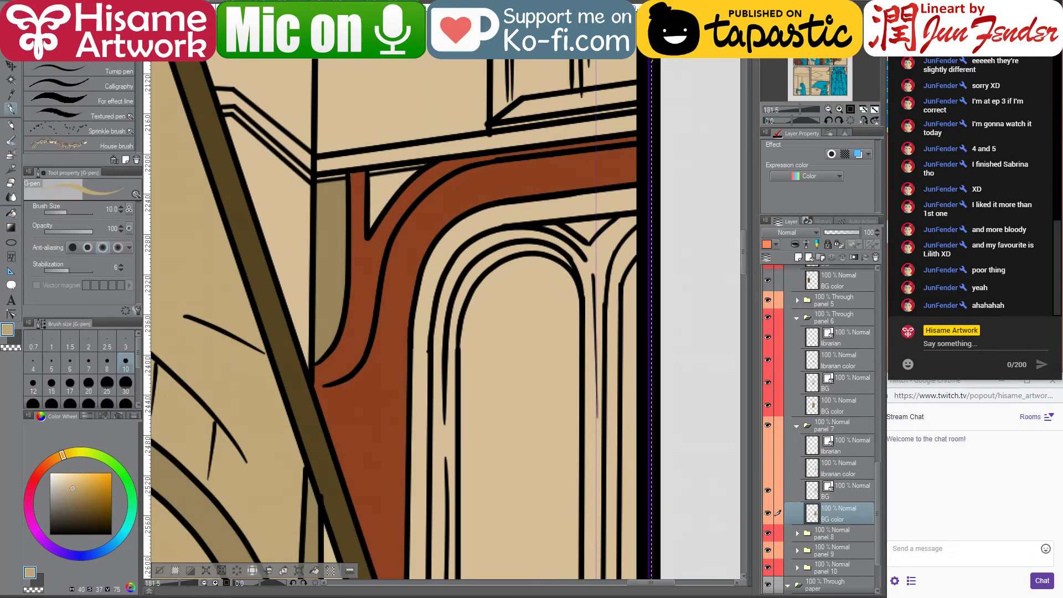
{"action": "left_click_drag", "start_coordinate": [316, 382], "coordinate": [343, 372]}
{"action": "left_click", "coordinate": [11, 213]}
{"action": "left_click", "coordinate": [366, 288]}
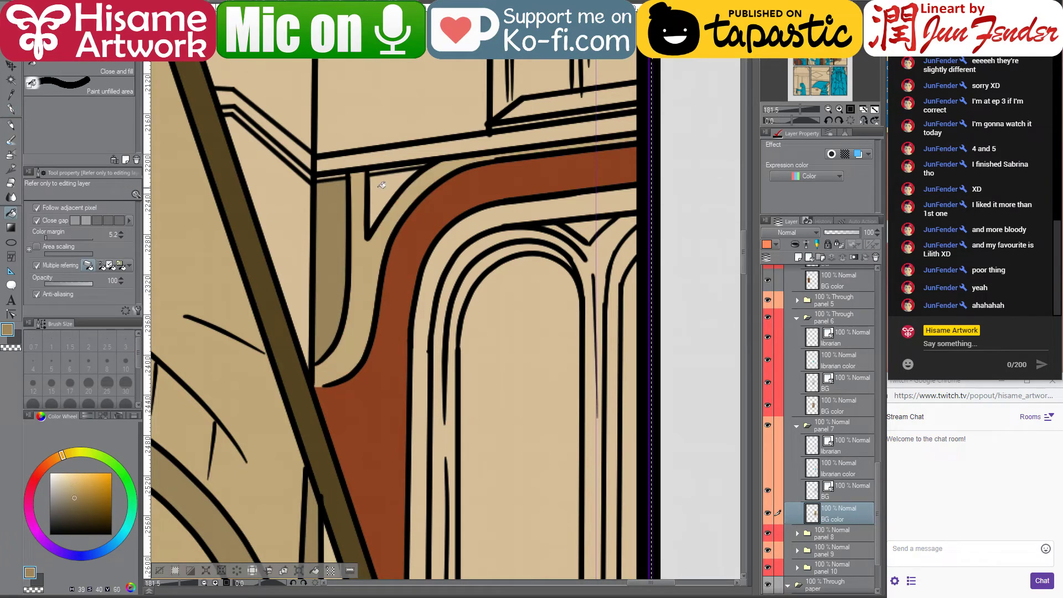
{"action": "scroll", "coordinate": [457, 190], "scroll_direction": "down", "scroll_amount": 4}
{"action": "scroll", "coordinate": [455, 189], "scroll_direction": "down", "scroll_amount": 3}
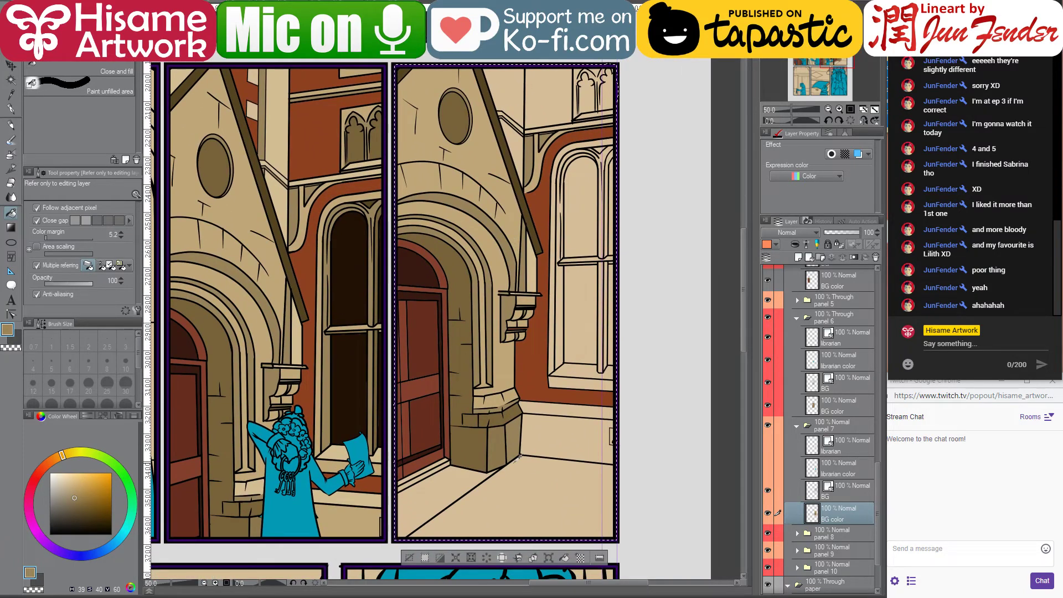
Fill the sill and outer surround of panel 7's tall window with the tan sampled from panel 6
{"action": "scroll", "coordinate": [533, 421], "scroll_direction": "up", "scroll_amount": 1}
{"action": "left_click", "coordinate": [596, 364], "text": "alt"}
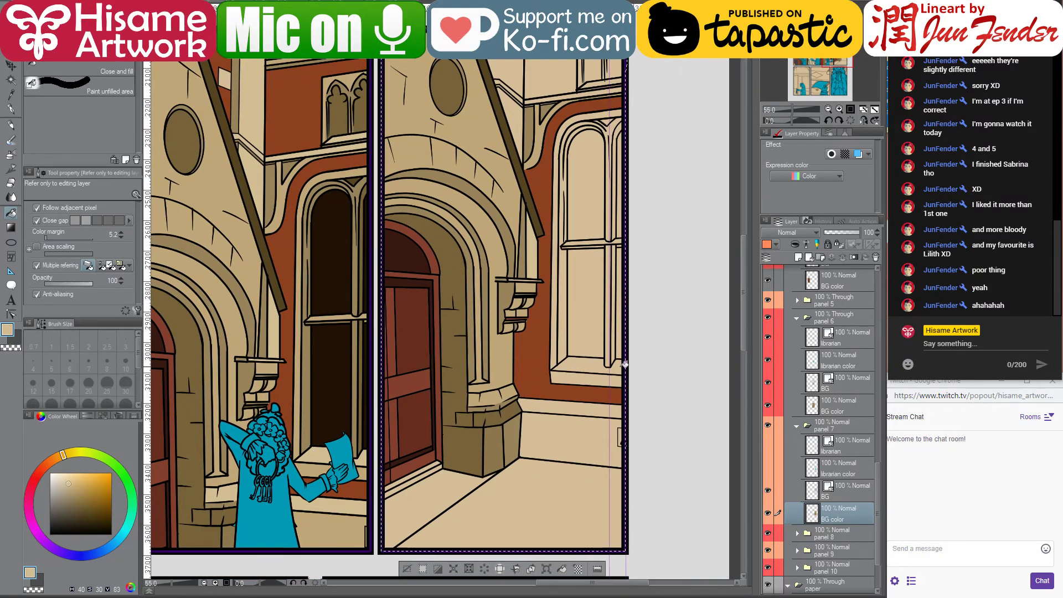
{"action": "left_click", "coordinate": [325, 467], "text": "alt"}
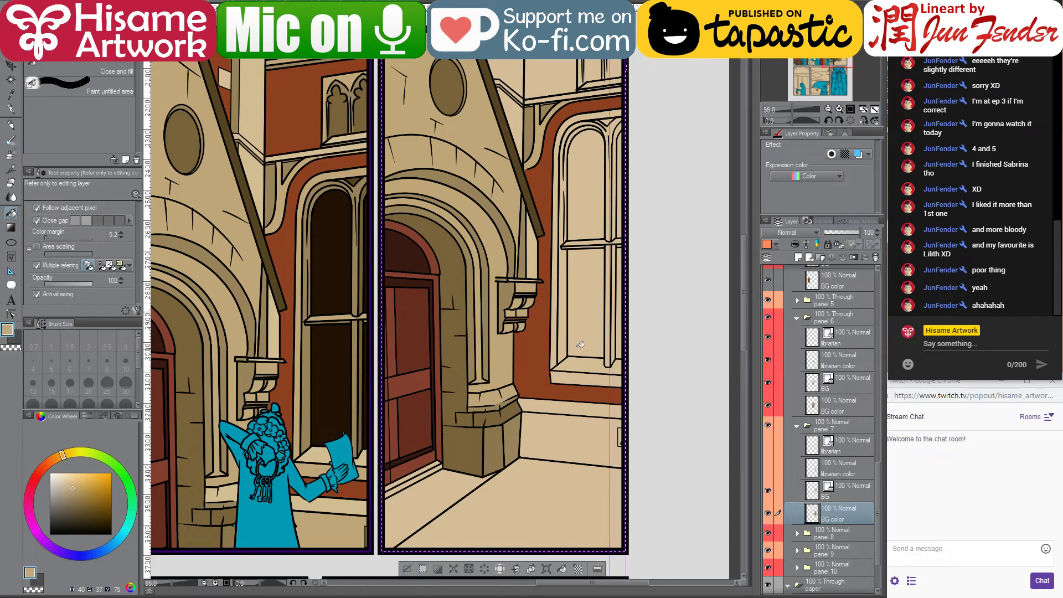
{"action": "left_click", "coordinate": [574, 379]}
{"action": "left_click", "coordinate": [555, 359]}
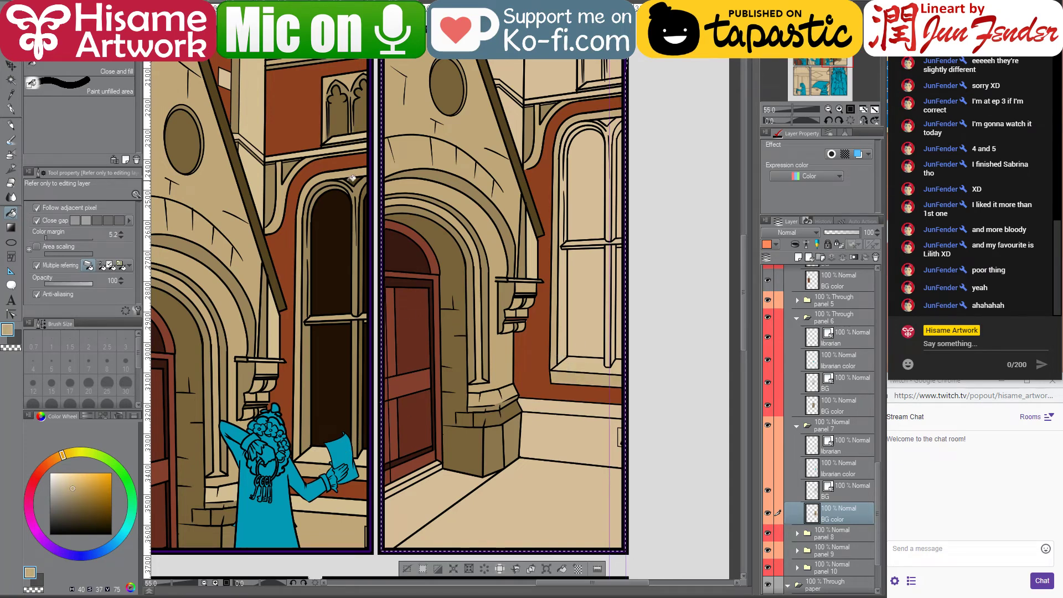
{"action": "left_click", "coordinate": [606, 111], "text": "alt"}
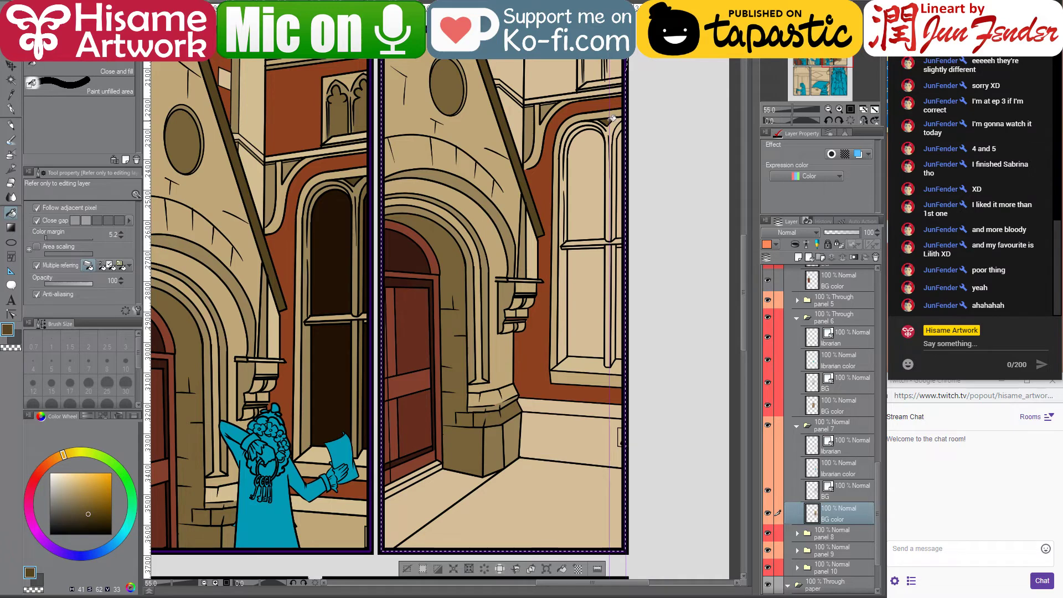
Fill the inner frame of panel 7's tall window with muted tan and its shaded details with olive-brown, both sampled from panel 6
{"action": "left_click", "coordinate": [307, 253], "text": "alt"}
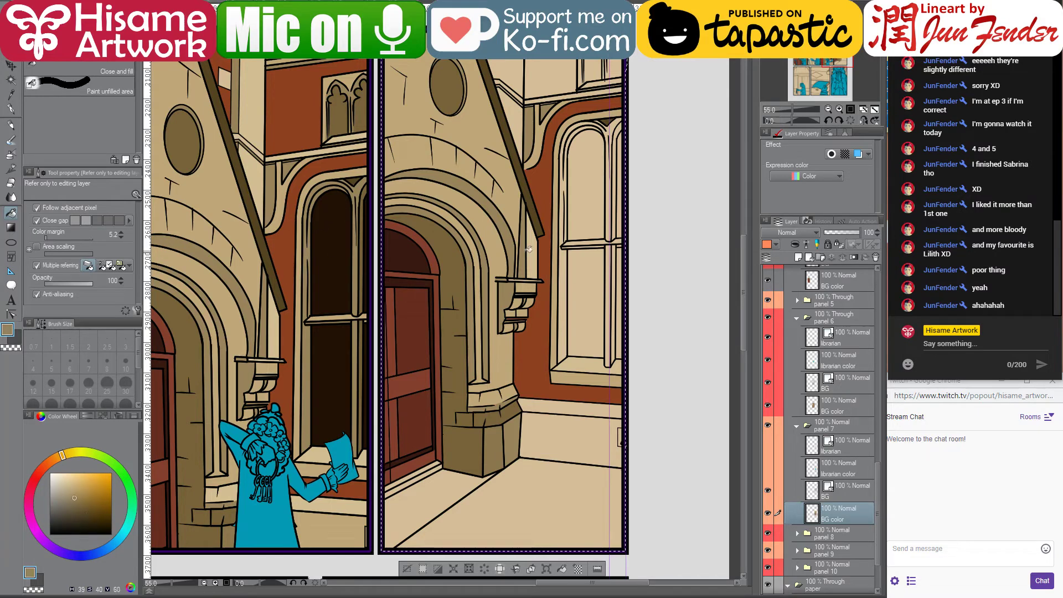
{"action": "left_click", "coordinate": [567, 258]}
{"action": "left_click", "coordinate": [566, 233]}
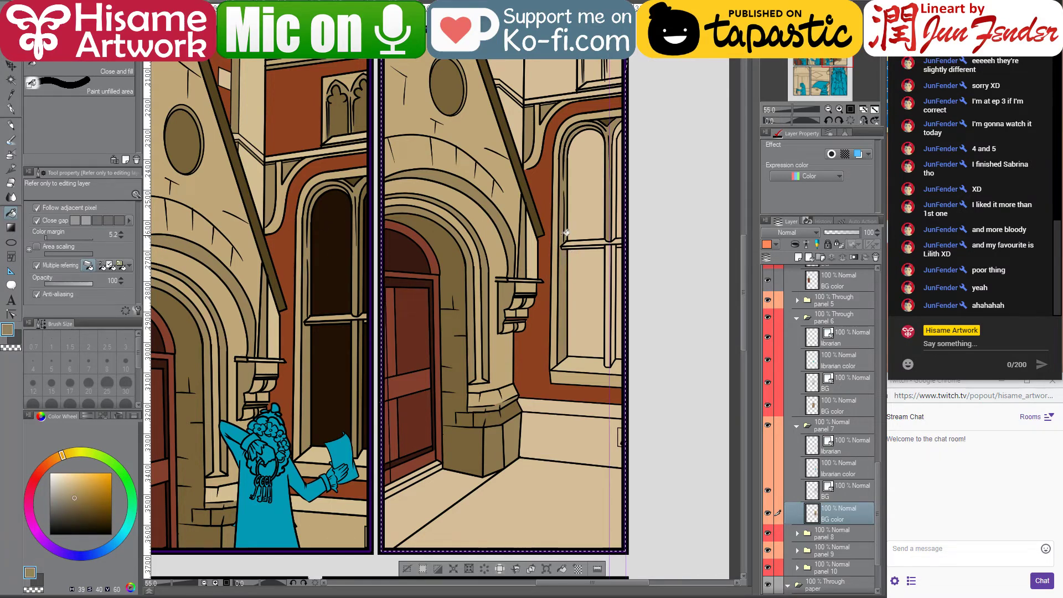
{"action": "left_click", "coordinate": [365, 277], "text": "alt"}
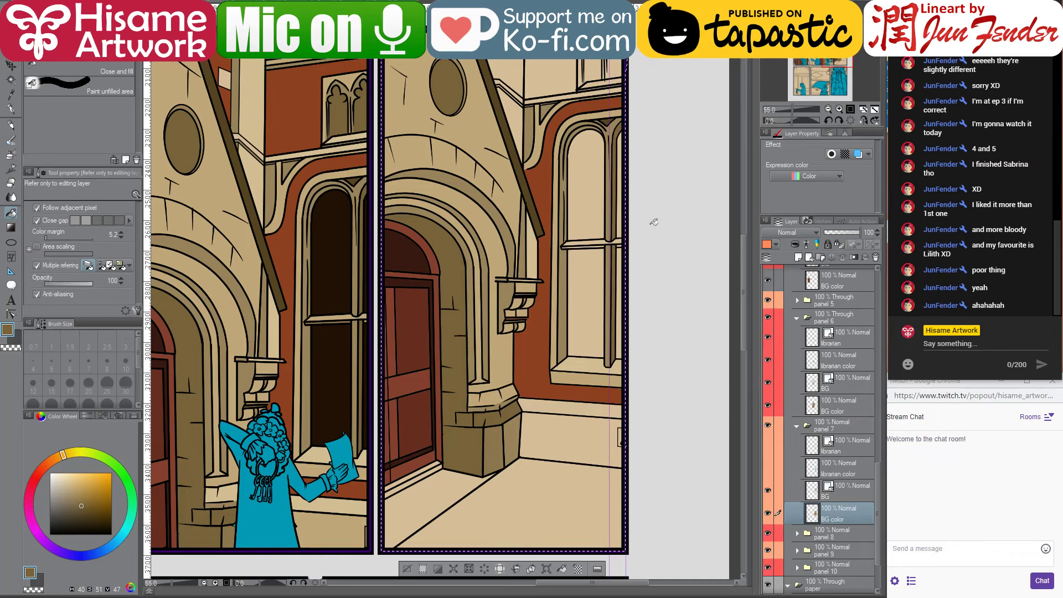
{"action": "scroll", "coordinate": [654, 222], "scroll_direction": "up", "scroll_amount": 5}
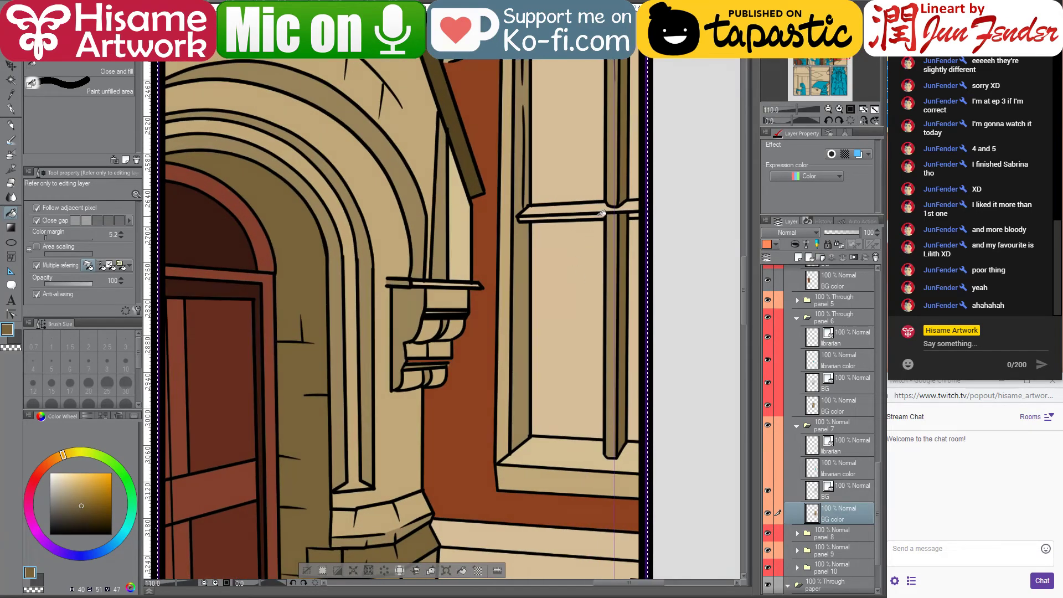
{"action": "left_click", "coordinate": [600, 217]}
Fill the remaining piece of the tall window's crossbar in panel 7 with tan sampled from panel 6's window
{"action": "scroll", "coordinate": [524, 413], "scroll_direction": "down", "scroll_amount": 5}
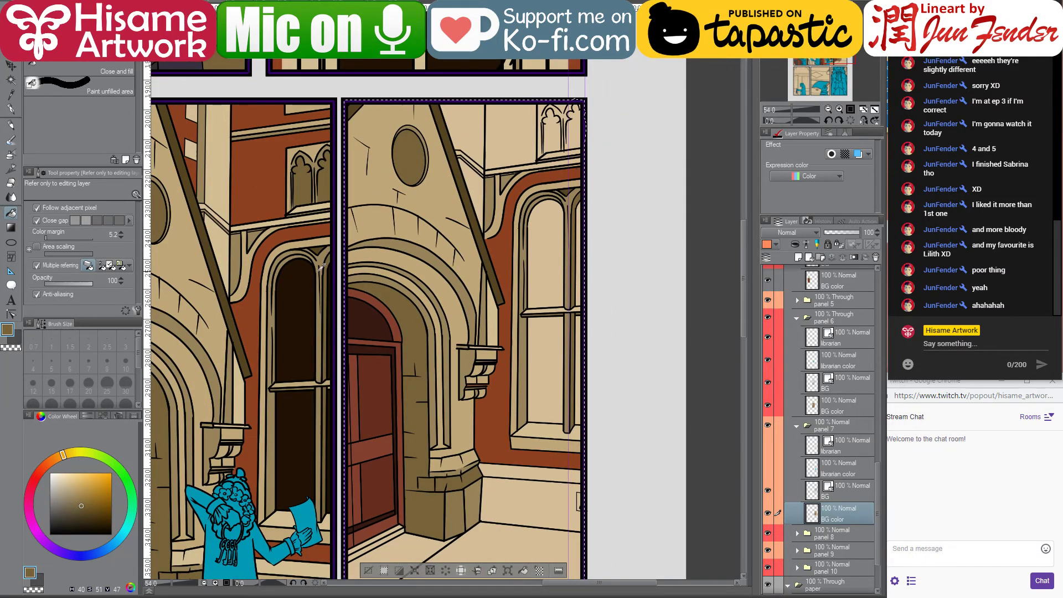
{"action": "scroll", "coordinate": [322, 264], "scroll_direction": "up", "scroll_amount": 1}
{"action": "left_click", "coordinate": [306, 392], "text": "alt"}
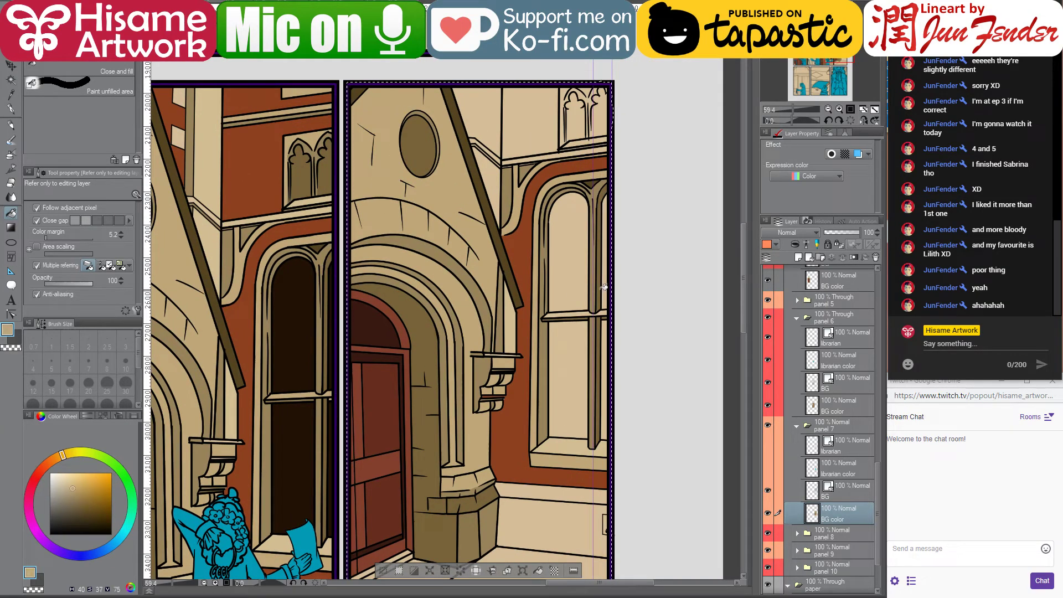
{"action": "left_click", "coordinate": [603, 314]}
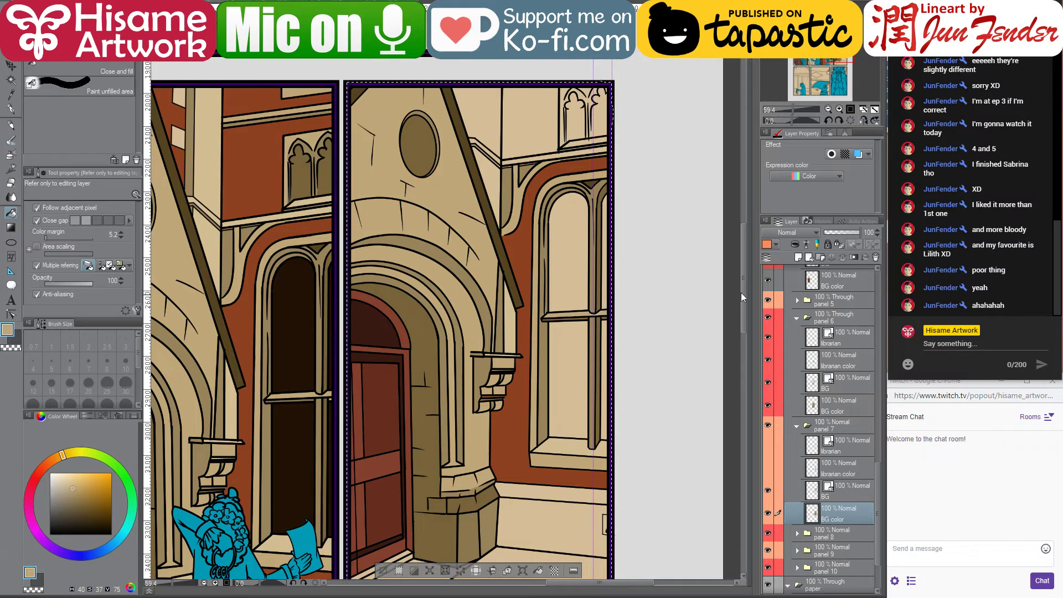
Fill panel 7's tall window panes with panel 6's near-black brown and the wall above the ledge with its red-brown
{"action": "left_click", "coordinate": [305, 332], "text": "alt"}
{"action": "left_click", "coordinate": [564, 263]}
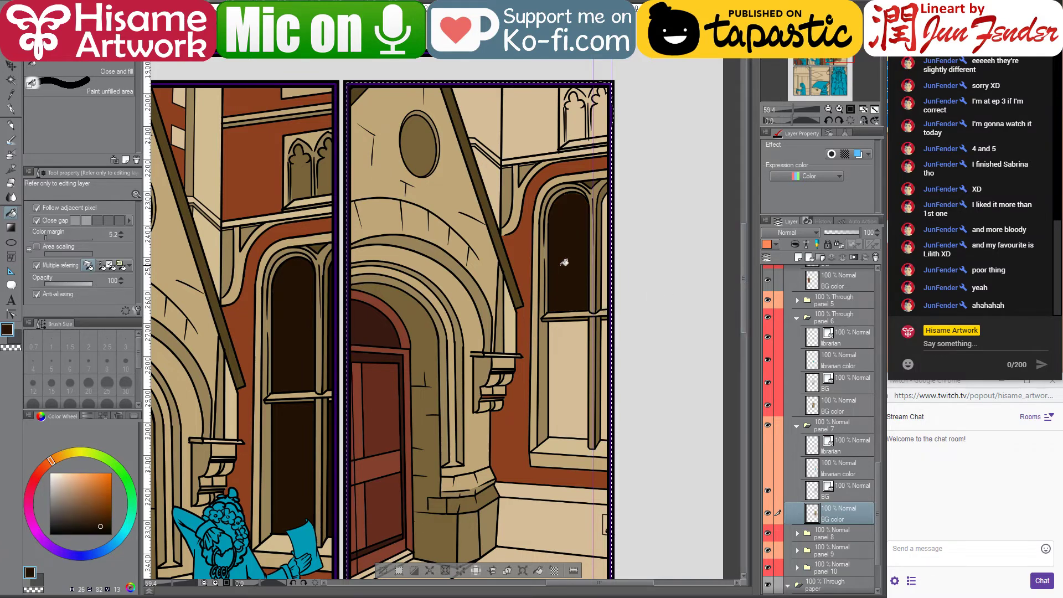
{"action": "left_click", "coordinate": [575, 357]}
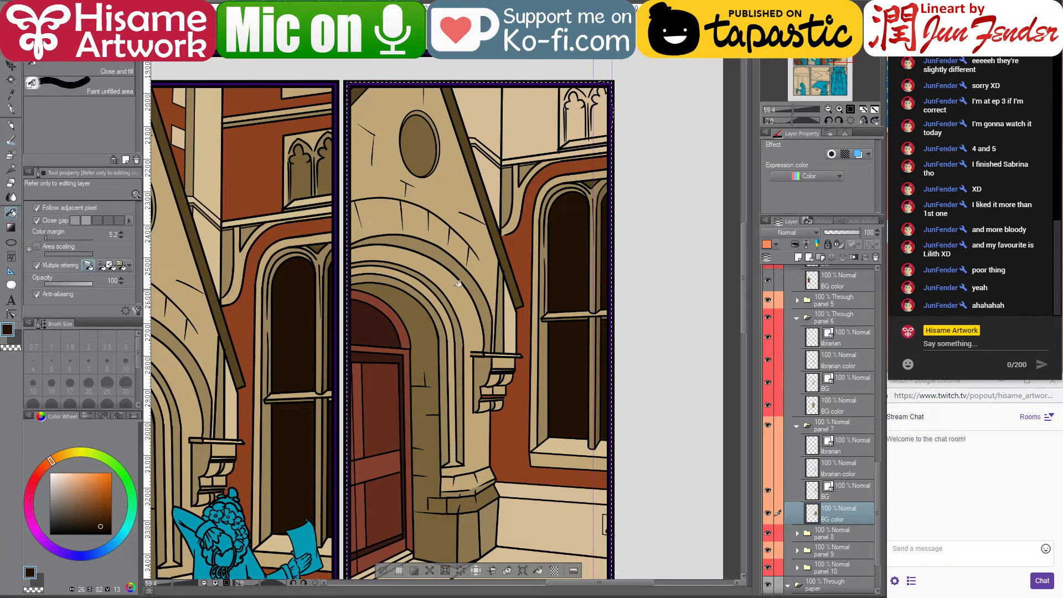
{"action": "left_click", "coordinate": [252, 191], "text": "alt"}
{"action": "left_click", "coordinate": [522, 139]}
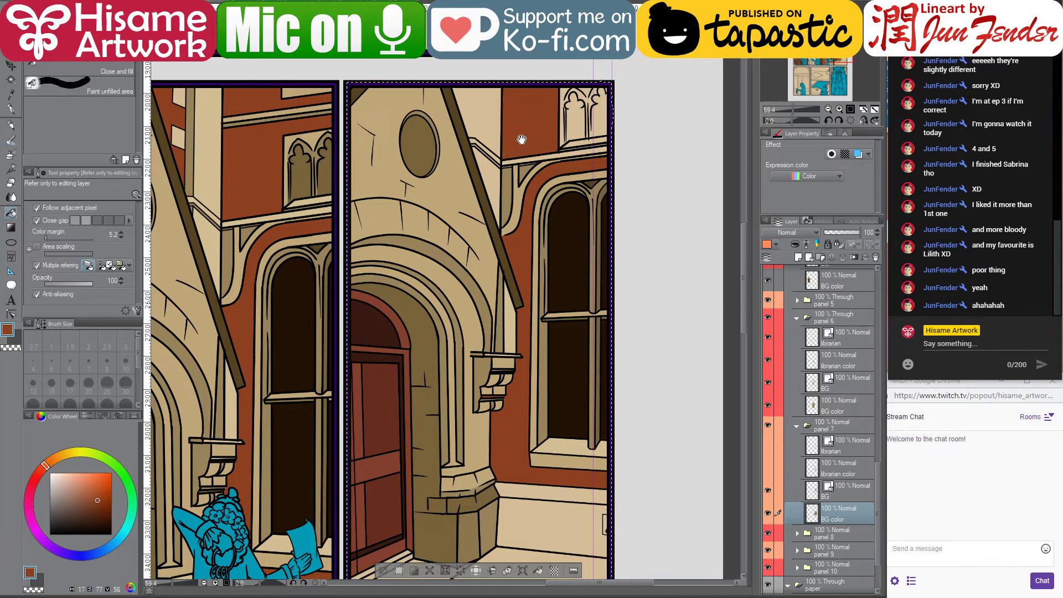
Fill the stone frame of panel 7's small upper window with muted tan and its recesses with olive-brown, matching panel 6
{"action": "left_click_drag", "start_coordinate": [522, 139], "coordinate": [501, 254]}
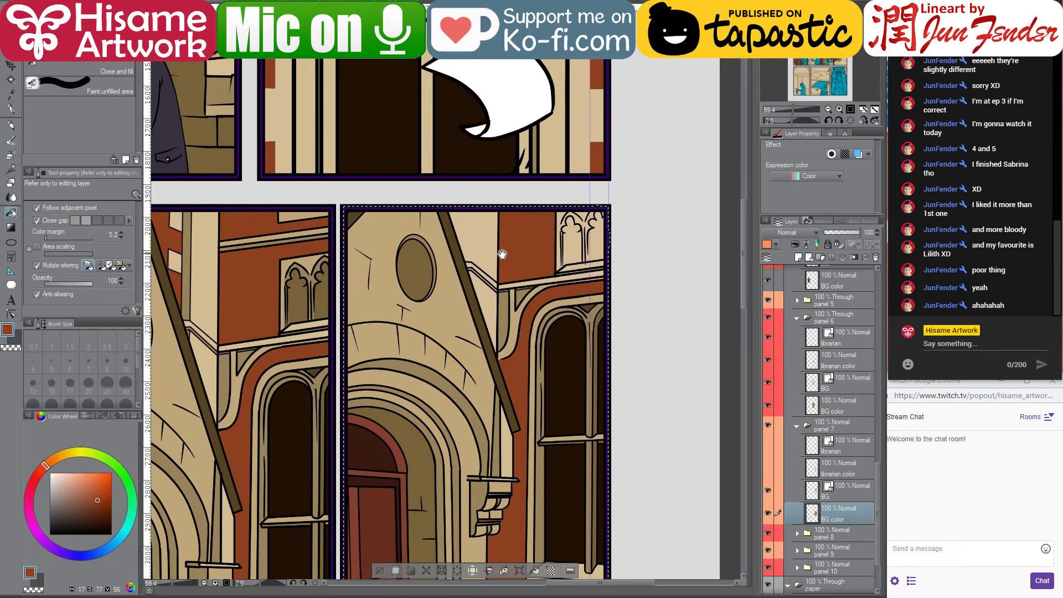
{"action": "left_click", "coordinate": [319, 255], "text": "alt"}
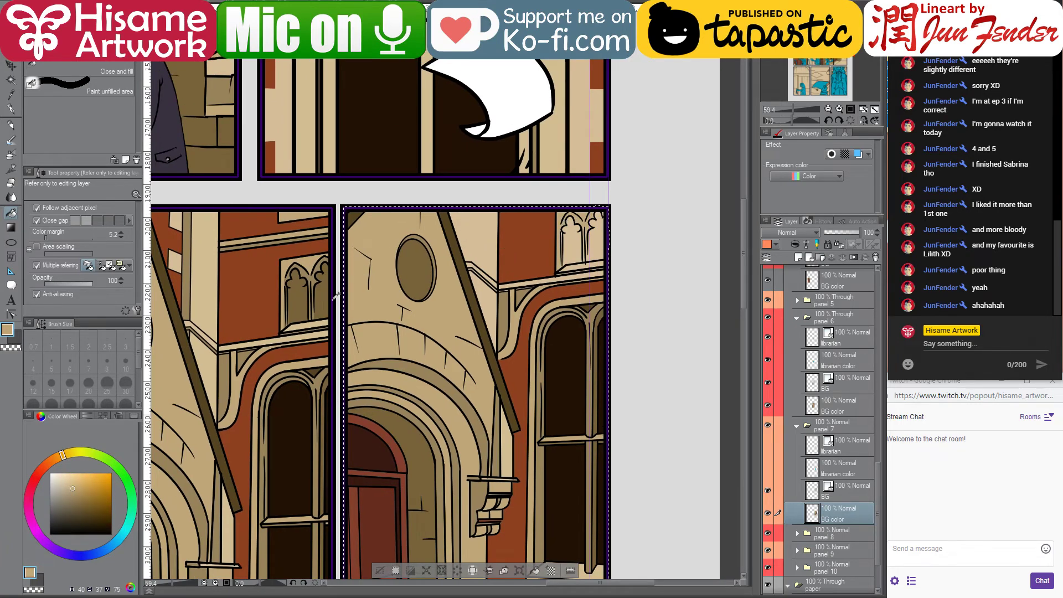
{"action": "left_click", "coordinate": [596, 258], "text": "alt"}
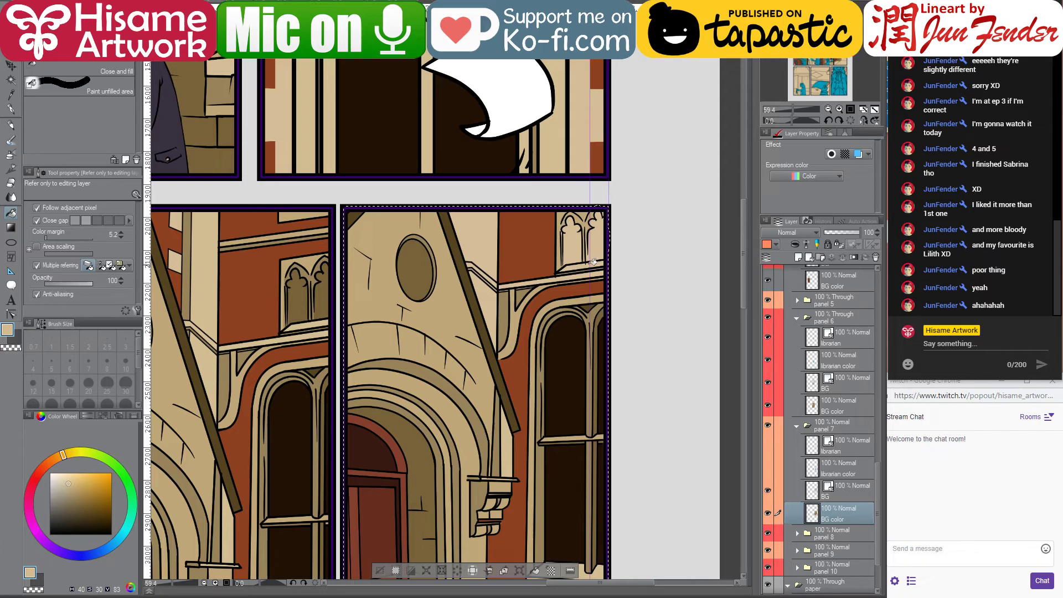
{"action": "left_click", "coordinate": [578, 242], "text": "alt"}
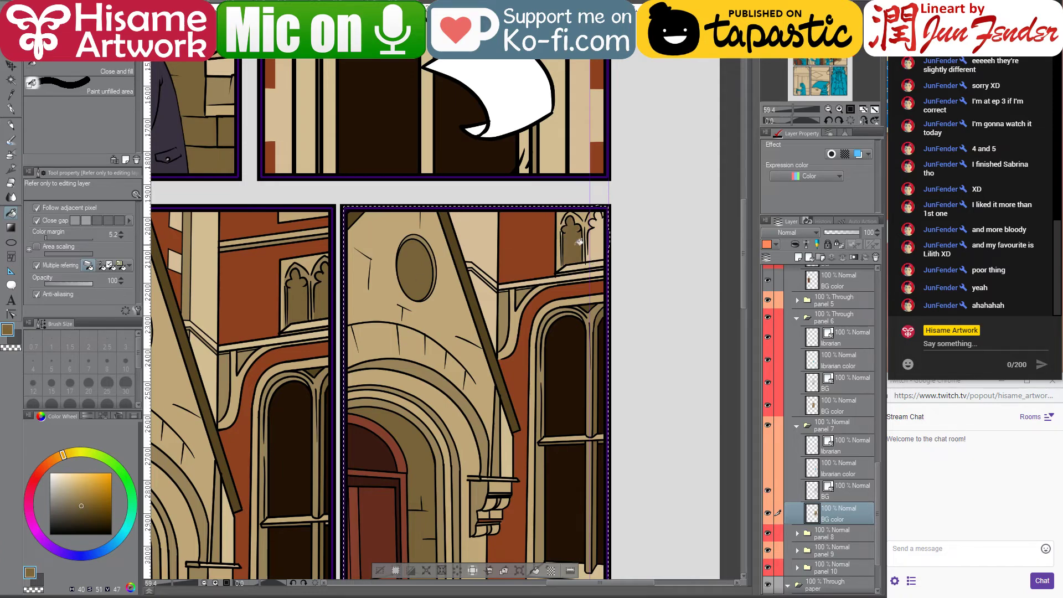
Fill the low wall below panel 7's red-brown wall, including the piece at the panel's edge, with muted tan sampled from panel 6
{"action": "scroll", "coordinate": [545, 253], "scroll_direction": "down", "scroll_amount": 2}
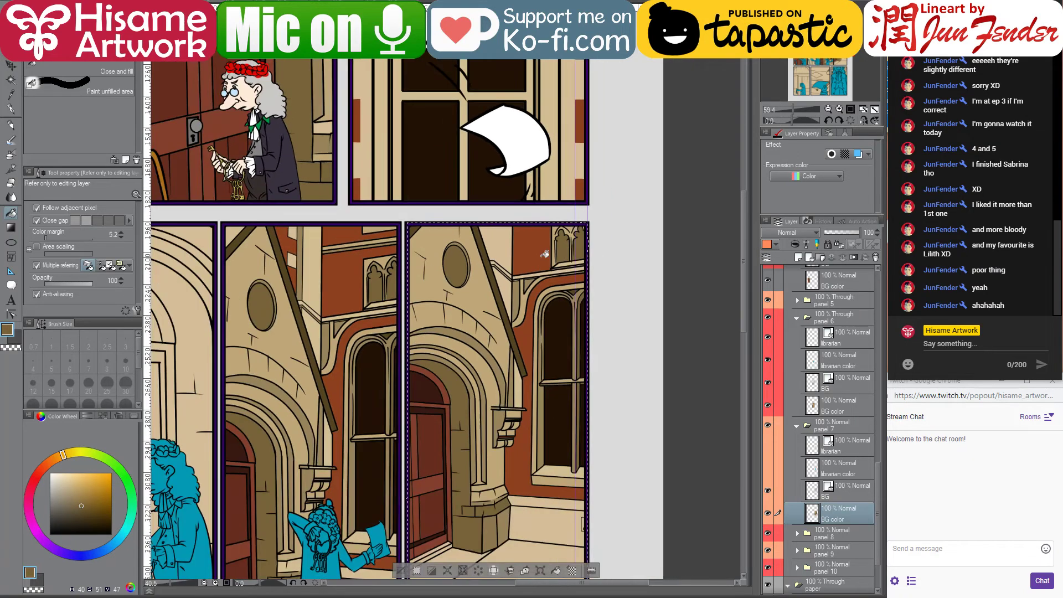
{"action": "left_click_drag", "start_coordinate": [535, 328], "coordinate": [537, 228]}
{"action": "left_click", "coordinate": [501, 419], "text": "alt"}
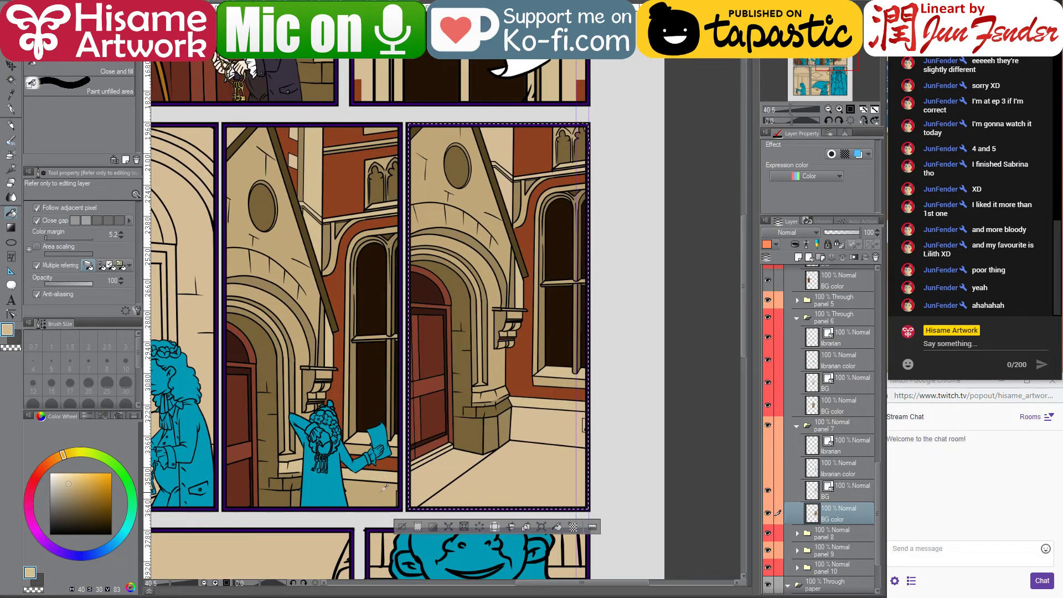
{"action": "left_click", "coordinate": [384, 487], "text": "alt"}
{"action": "left_click", "coordinate": [563, 420]}
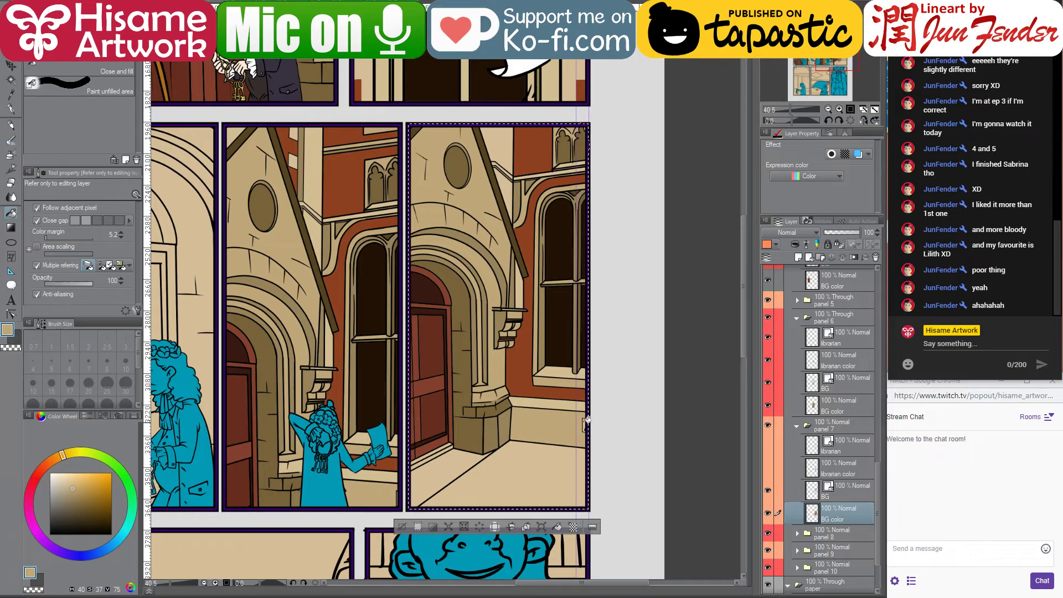
{"action": "left_click", "coordinate": [589, 414], "text": "alt"}
Cover the red-brown gap in panel 7's carved stone bracket with muted tan using the G-pen and touch up its edge in red-brown
{"action": "scroll", "coordinate": [518, 316], "scroll_direction": "up", "scroll_amount": 7}
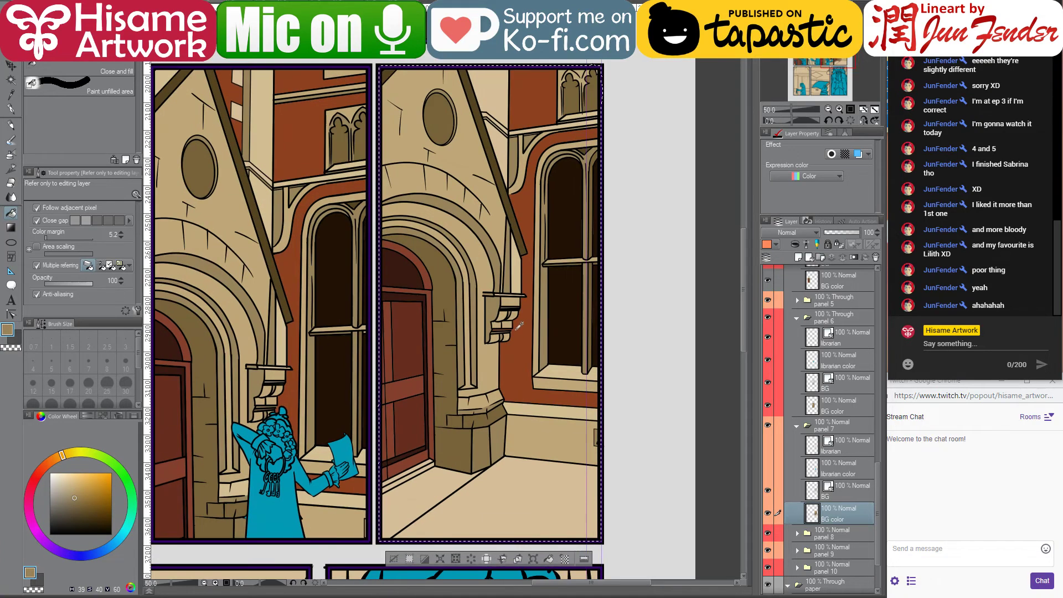
{"action": "scroll", "coordinate": [505, 341], "scroll_direction": "up", "scroll_amount": 2}
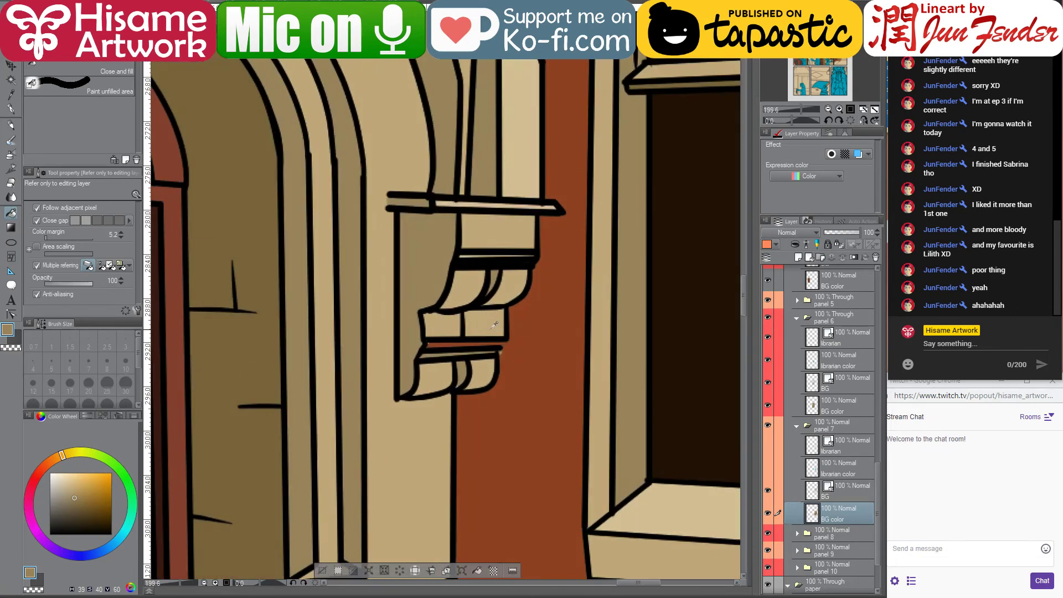
{"action": "left_click", "coordinate": [608, 289], "text": "alt"}
{"action": "left_click", "coordinate": [7, 109]}
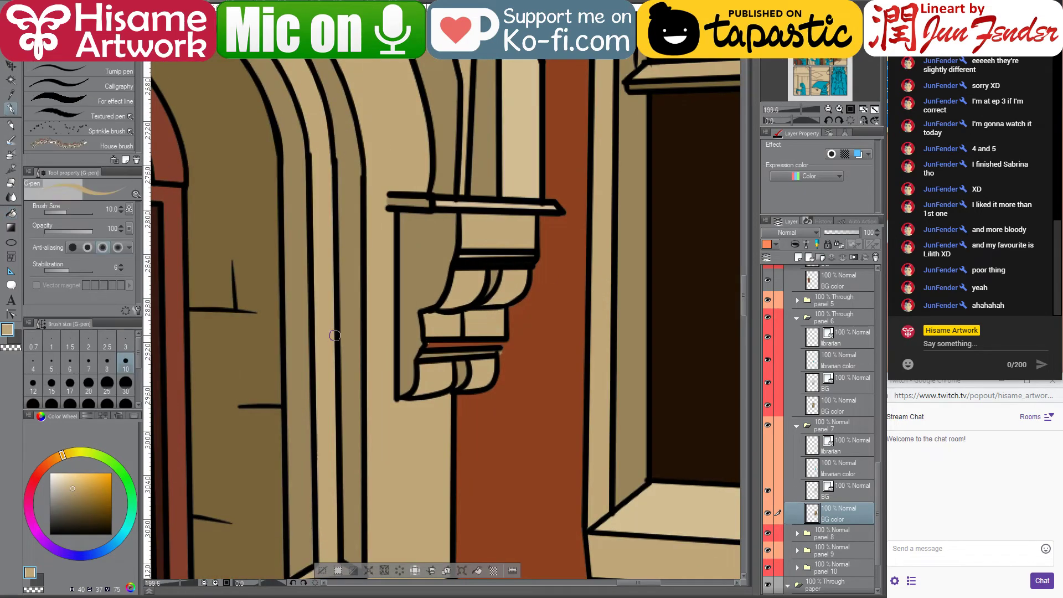
{"action": "left_click_drag", "start_coordinate": [434, 349], "coordinate": [508, 342]}
{"action": "left_click", "coordinate": [503, 356], "text": "alt"}
{"action": "scroll", "coordinate": [519, 390], "scroll_direction": "down", "scroll_amount": 8}
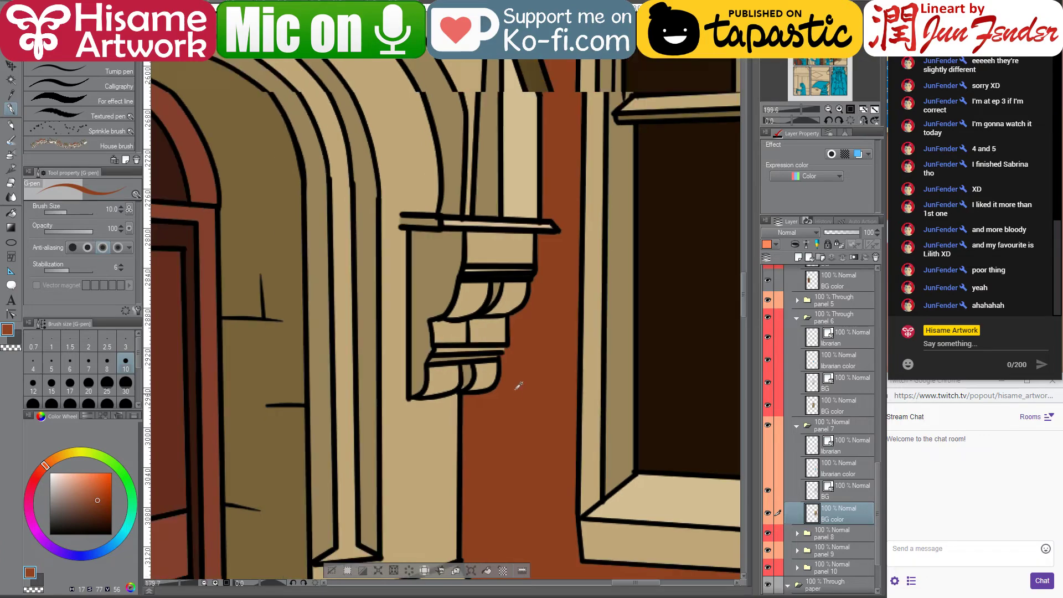
{"action": "scroll", "coordinate": [519, 382], "scroll_direction": "up", "scroll_amount": 2}
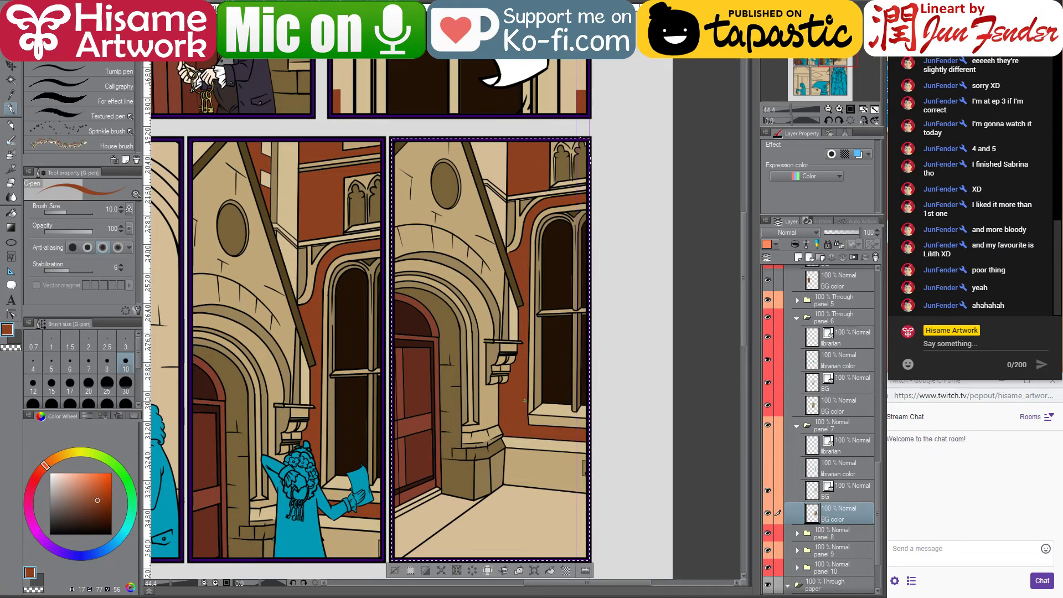
Fill the low stone strip in front of panel 7's doorway with muted tan and the door's threshold with the door frame's dark red
{"action": "left_click", "coordinate": [10, 215]}
{"action": "left_click", "coordinate": [289, 207], "text": "alt"}
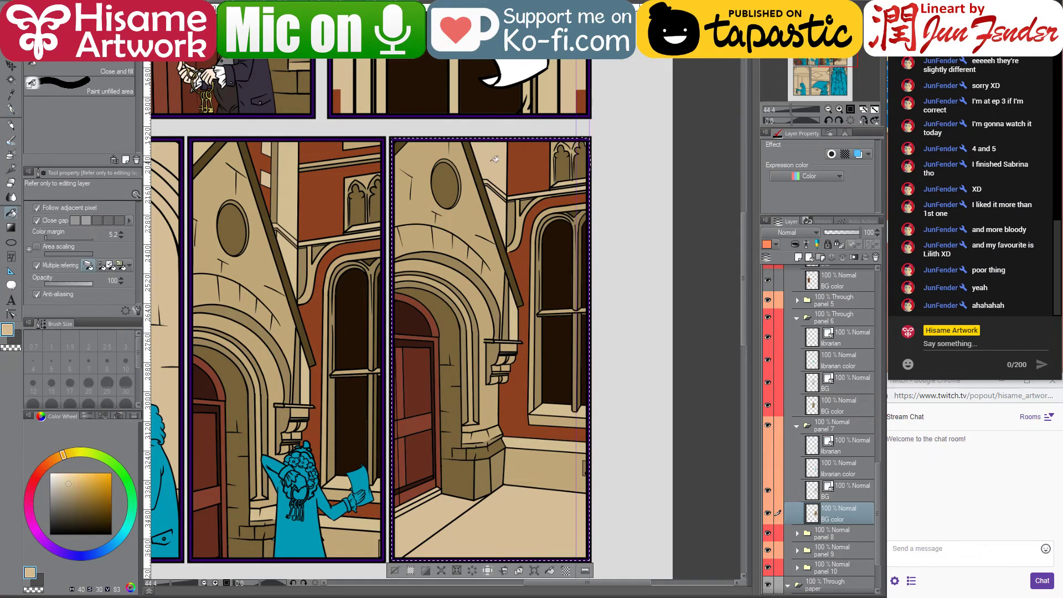
{"action": "left_click_drag", "start_coordinate": [581, 276], "coordinate": [607, 229]}
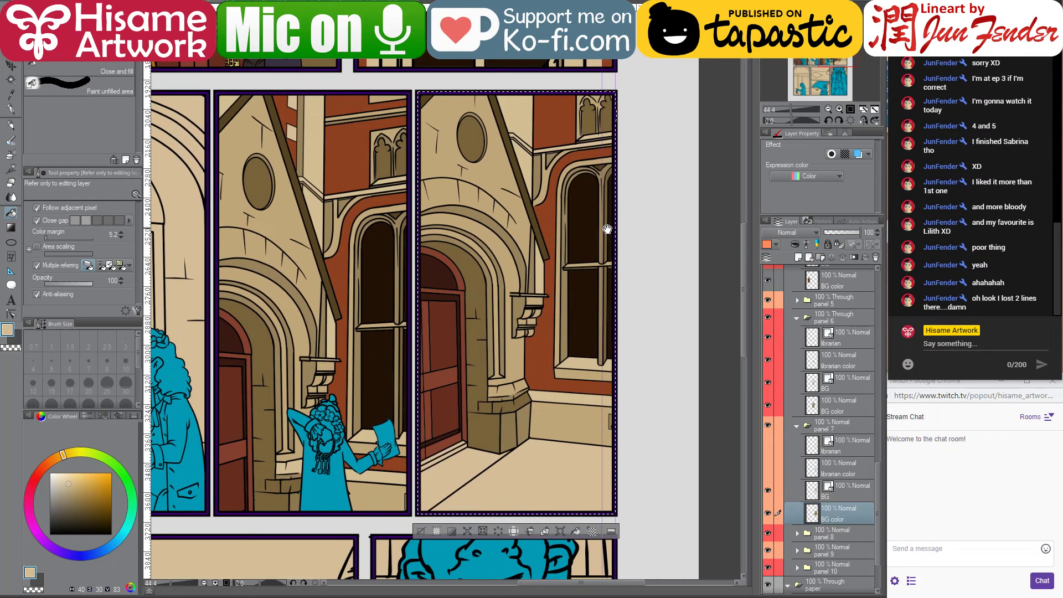
{"action": "scroll", "coordinate": [456, 488], "scroll_direction": "up", "scroll_amount": 2}
{"action": "scroll", "coordinate": [457, 483], "scroll_direction": "up", "scroll_amount": 1}
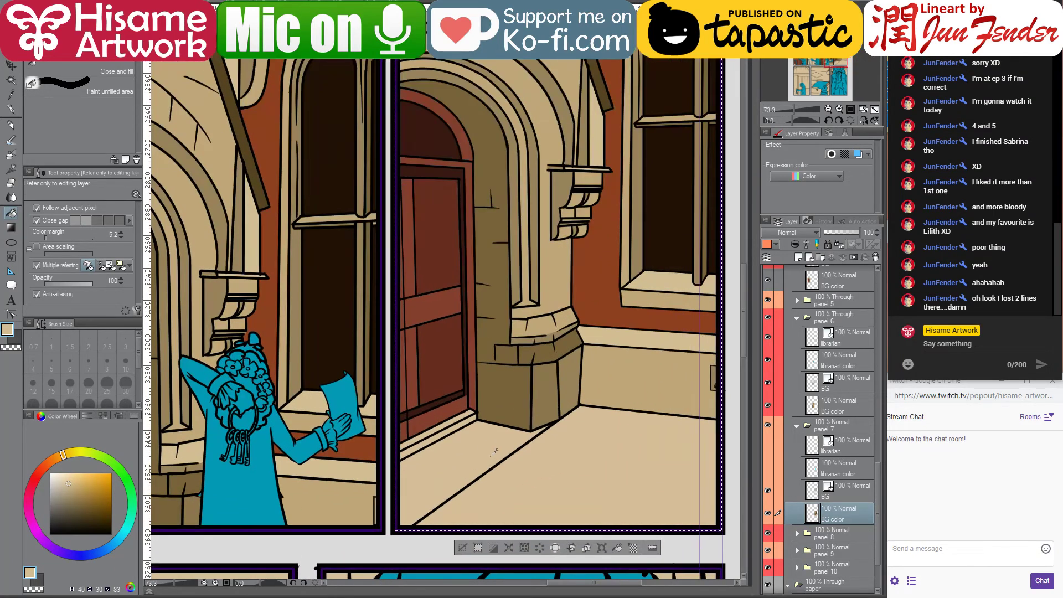
{"action": "left_click", "coordinate": [589, 362], "text": "alt"}
{"action": "left_click", "coordinate": [498, 437]}
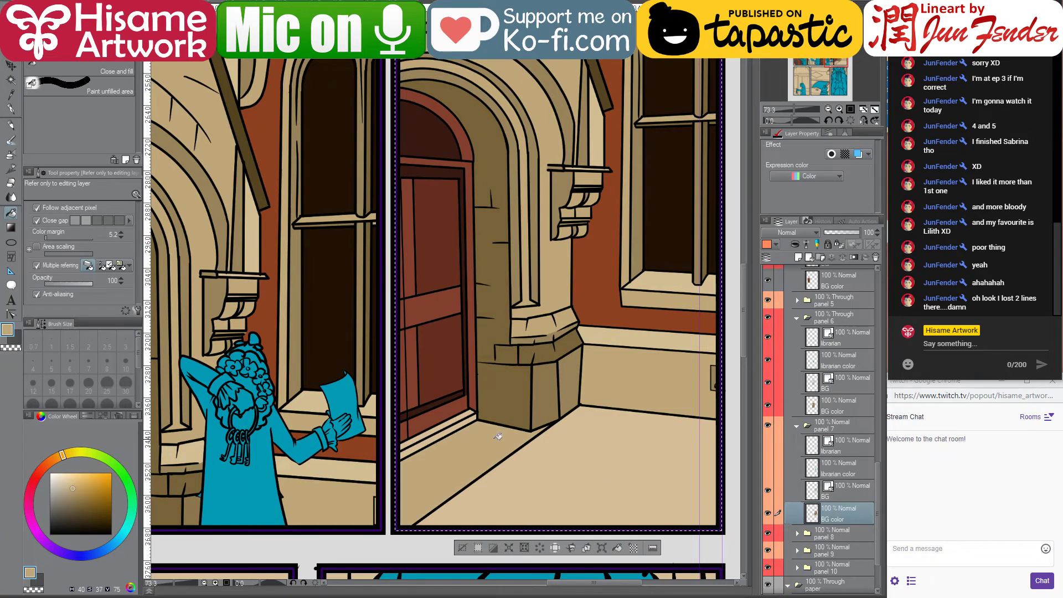
{"action": "left_click", "coordinate": [480, 397], "text": "alt"}
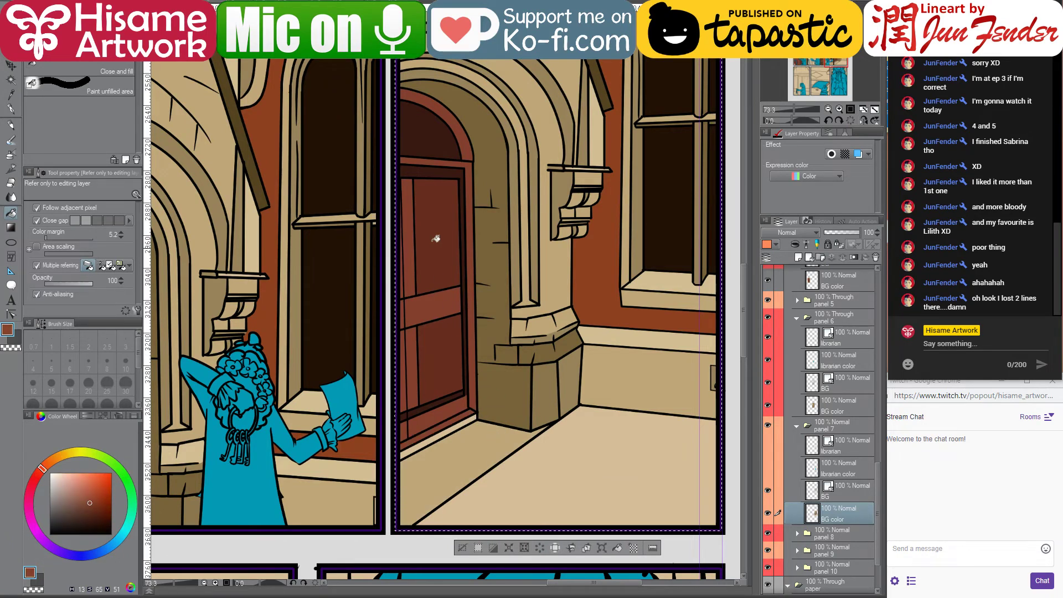
{"action": "left_click", "coordinate": [426, 154], "text": "alt"}
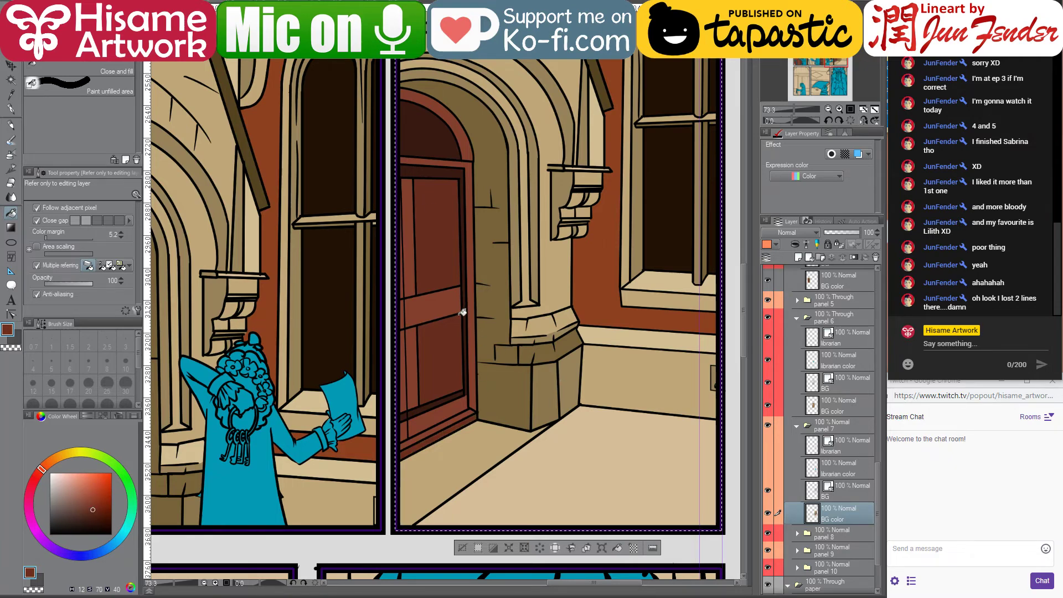
{"action": "scroll", "coordinate": [456, 416], "scroll_direction": "down", "scroll_amount": 2}
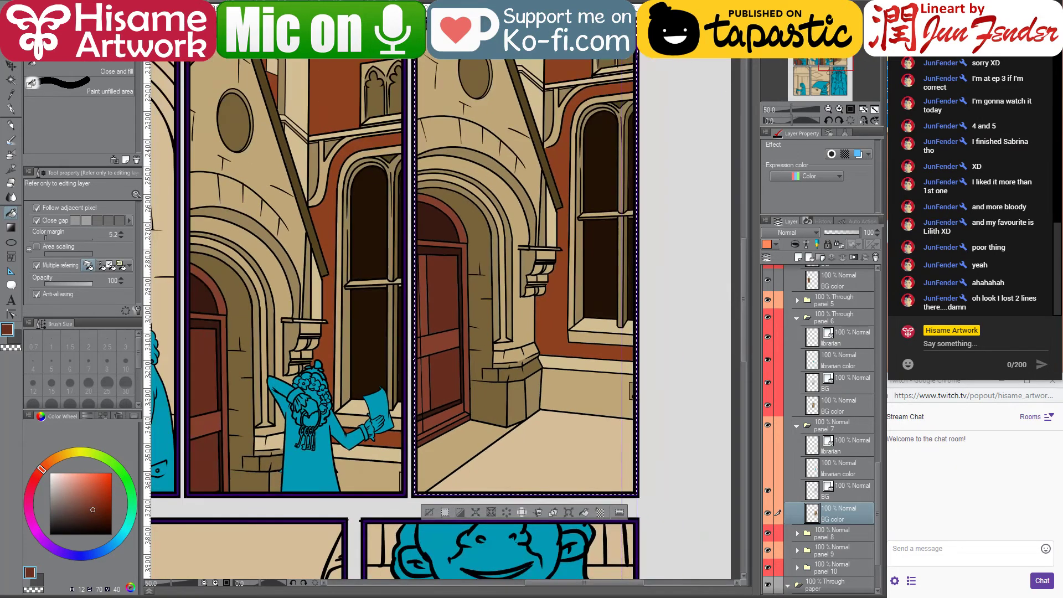
{"action": "left_click", "coordinate": [109, 595]}
{"action": "left_click_drag", "start_coordinate": [423, 464], "coordinate": [319, 275]}
{"action": "key", "text": "alt+Tab"}
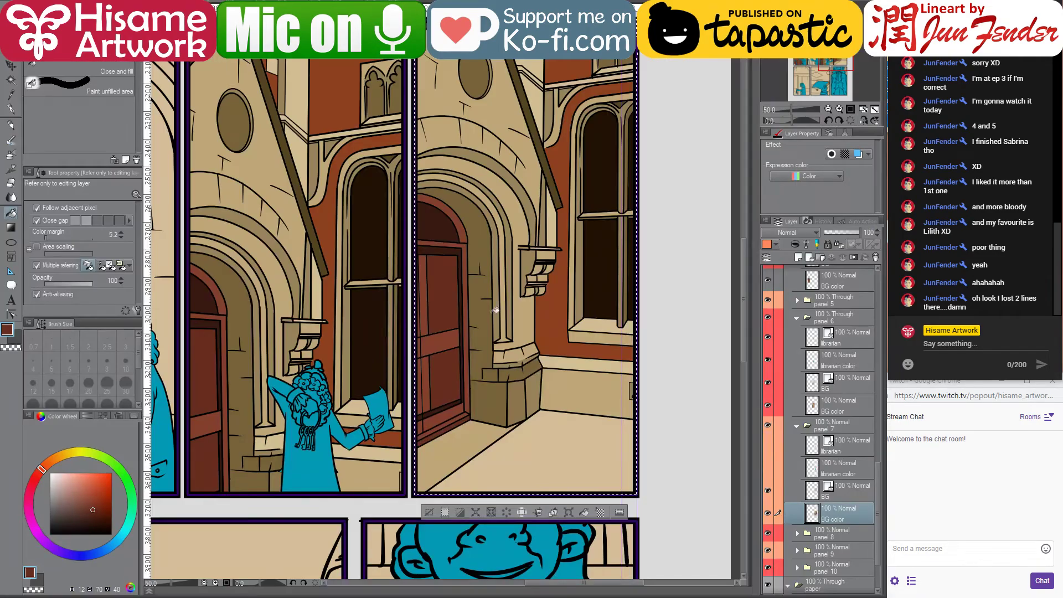
Fill the ground in panel 7 with the ochre yellow sampled from the street scene in panel 1
{"action": "scroll", "coordinate": [551, 394], "scroll_direction": "down", "scroll_amount": 2}
{"action": "left_click", "coordinate": [312, 198], "text": "alt"}
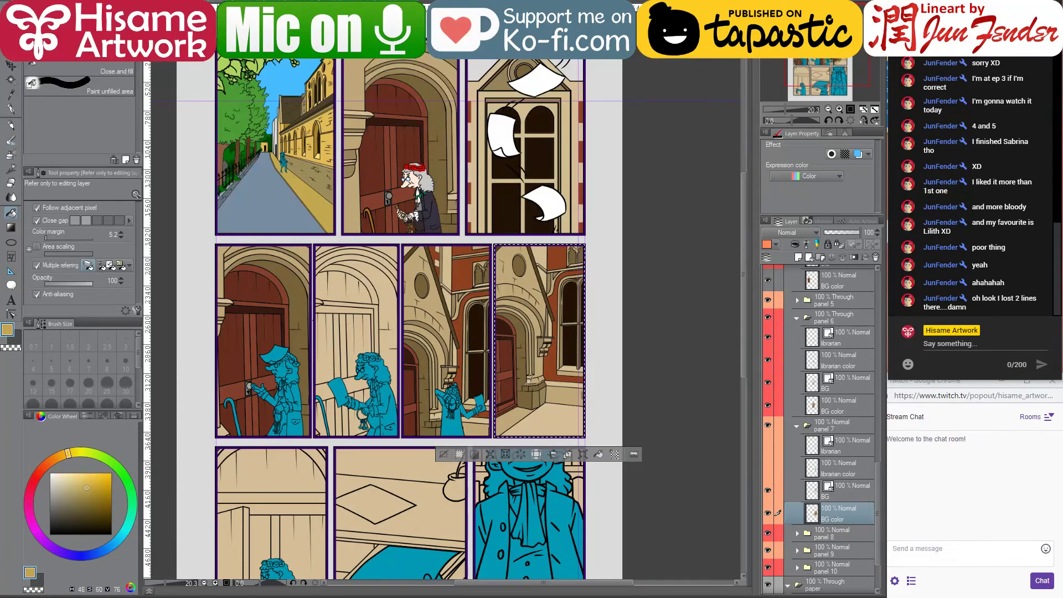
{"action": "scroll", "coordinate": [537, 415], "scroll_direction": "up", "scroll_amount": 2}
{"action": "scroll", "coordinate": [574, 420], "scroll_direction": "up", "scroll_amount": 1}
{"action": "left_click", "coordinate": [574, 421]}
{"action": "left_click_drag", "start_coordinate": [658, 409], "coordinate": [679, 460]}
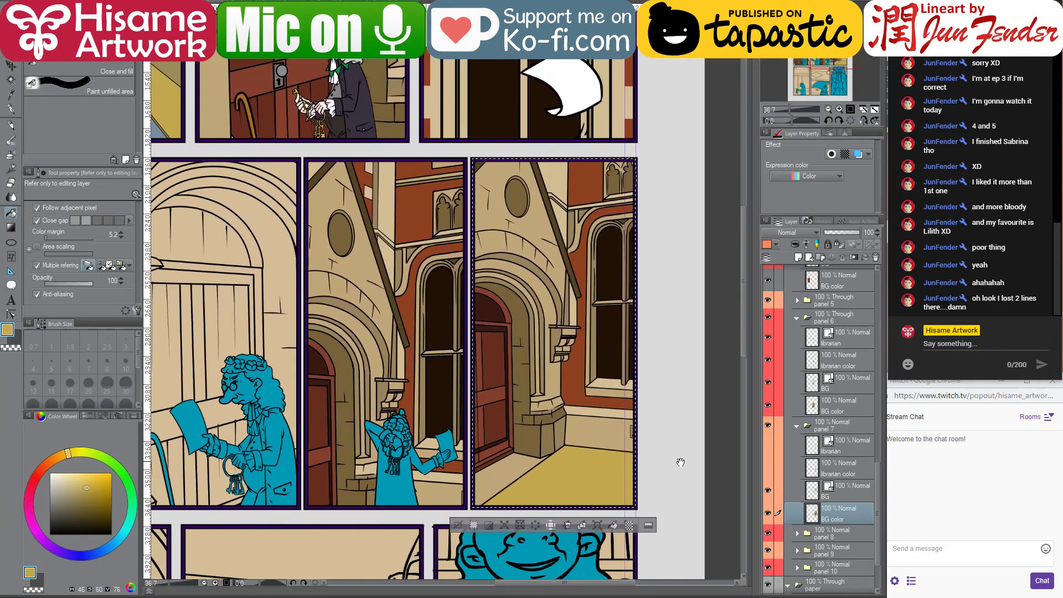
Show panel 7's librarian and librarian color layers and clear the panel selection
{"action": "scroll", "coordinate": [681, 218], "scroll_direction": "up", "scroll_amount": 1}
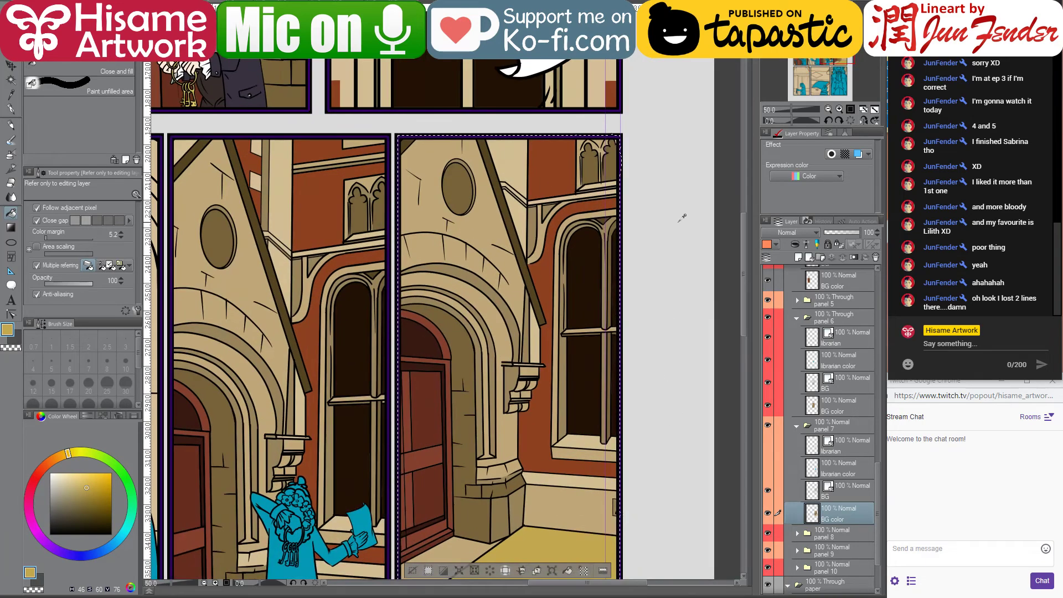
{"action": "scroll", "coordinate": [680, 218], "scroll_direction": "down", "scroll_amount": 3}
{"action": "left_click_drag", "start_coordinate": [647, 237], "coordinate": [657, 214]}
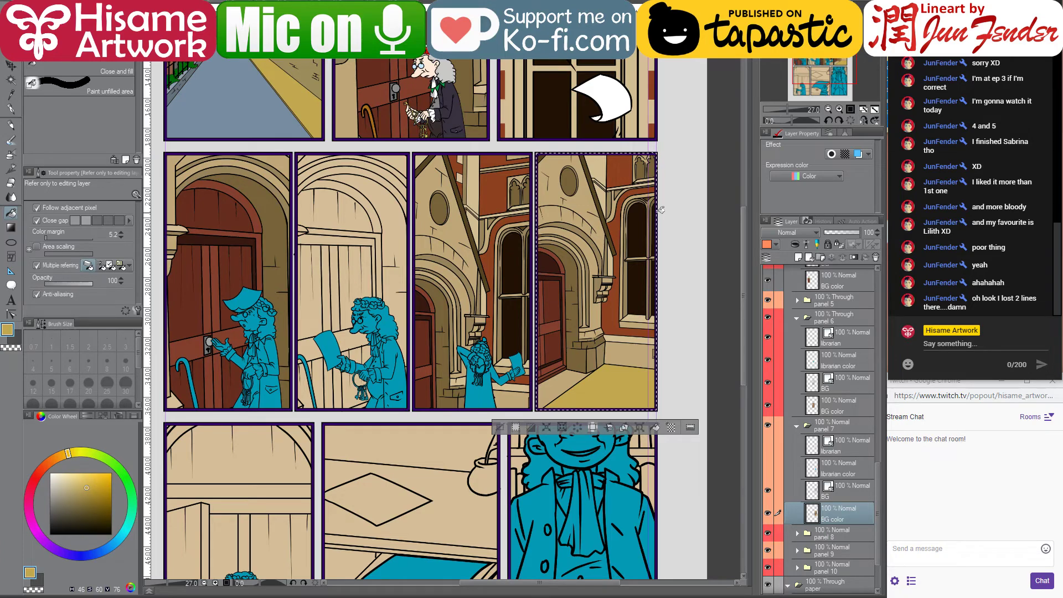
{"action": "left_click_drag", "start_coordinate": [608, 273], "coordinate": [626, 235]}
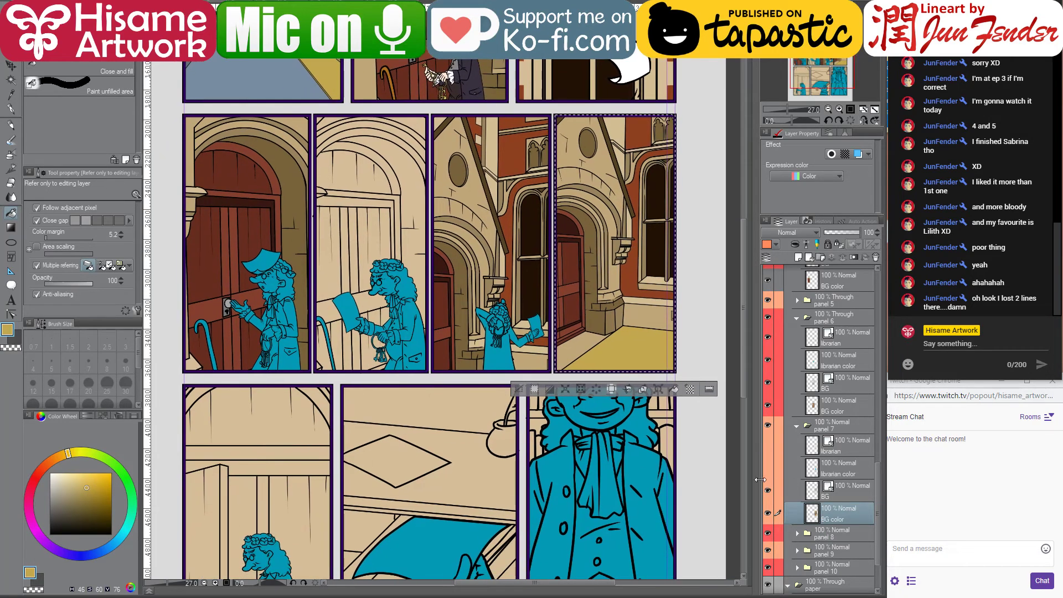
{"action": "left_click_drag", "start_coordinate": [768, 446], "coordinate": [769, 469]}
{"action": "key", "text": "ctrl+d"}
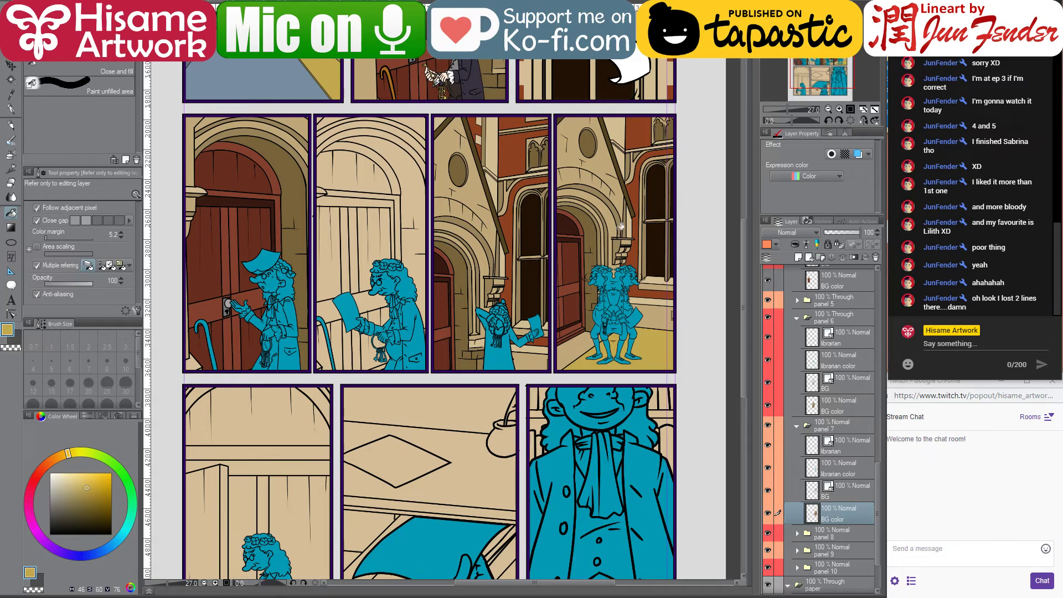
Make panel 4's librarian color layer active and select its filled area, covering the librarian and the cane
{"action": "left_click_drag", "start_coordinate": [617, 224], "coordinate": [599, 372]}
{"action": "scroll", "coordinate": [236, 495], "scroll_direction": "up", "scroll_amount": 2}
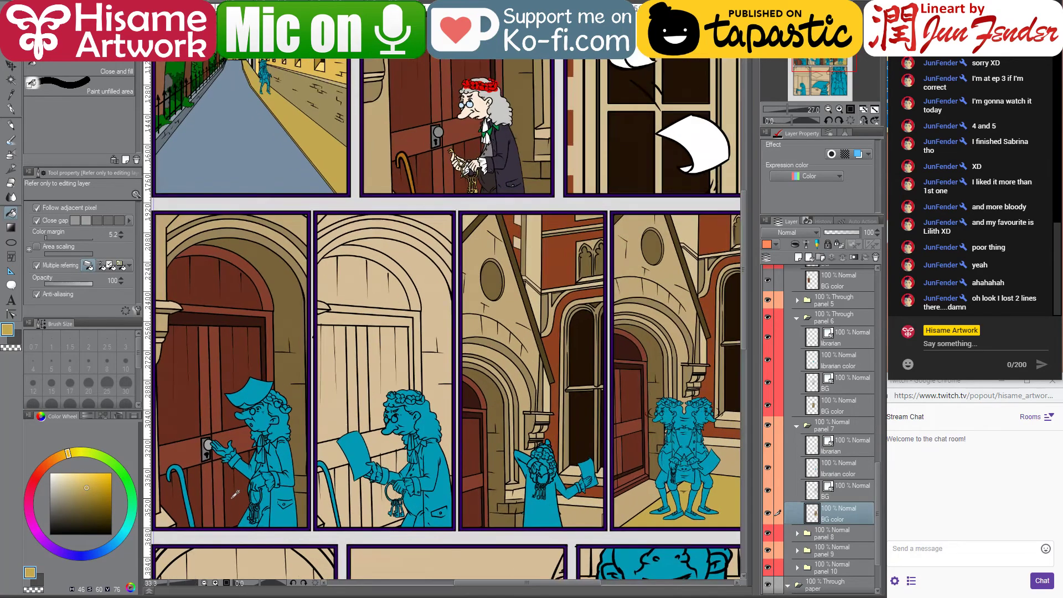
{"action": "left_click_drag", "start_coordinate": [271, 481], "coordinate": [375, 480]}
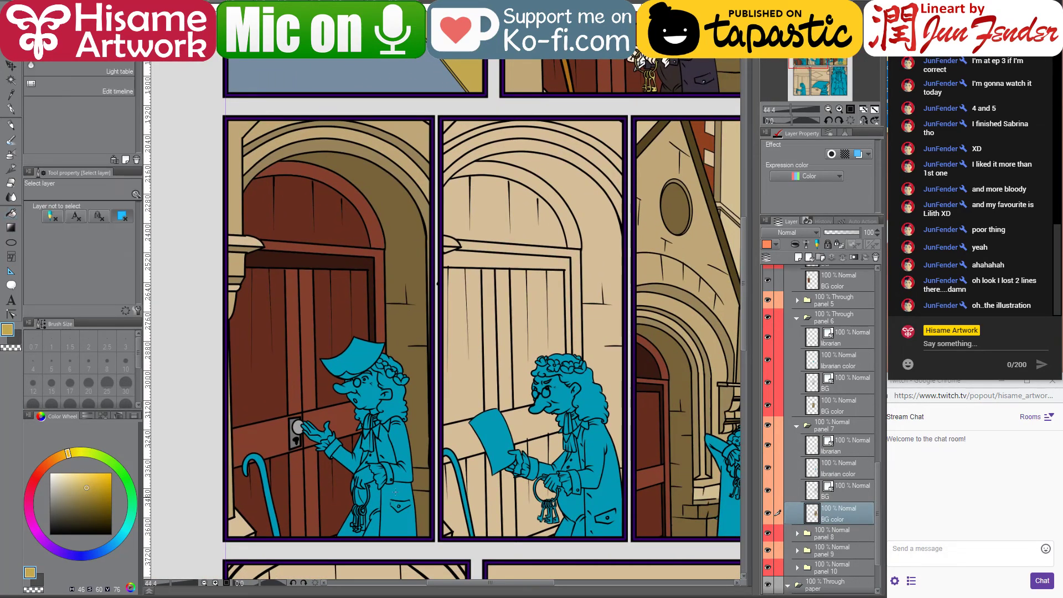
{"action": "left_click", "coordinate": [398, 497], "text": "ctrl+shift"}
{"action": "left_click", "coordinate": [810, 285], "text": "ctrl"}
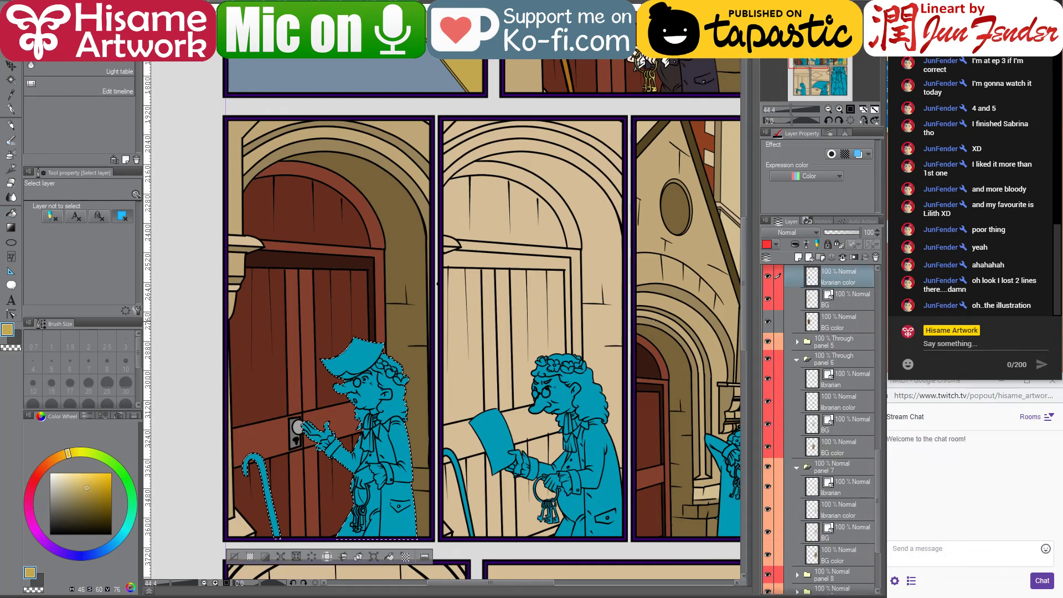
{"action": "left_click_drag", "start_coordinate": [538, 315], "coordinate": [558, 335]}
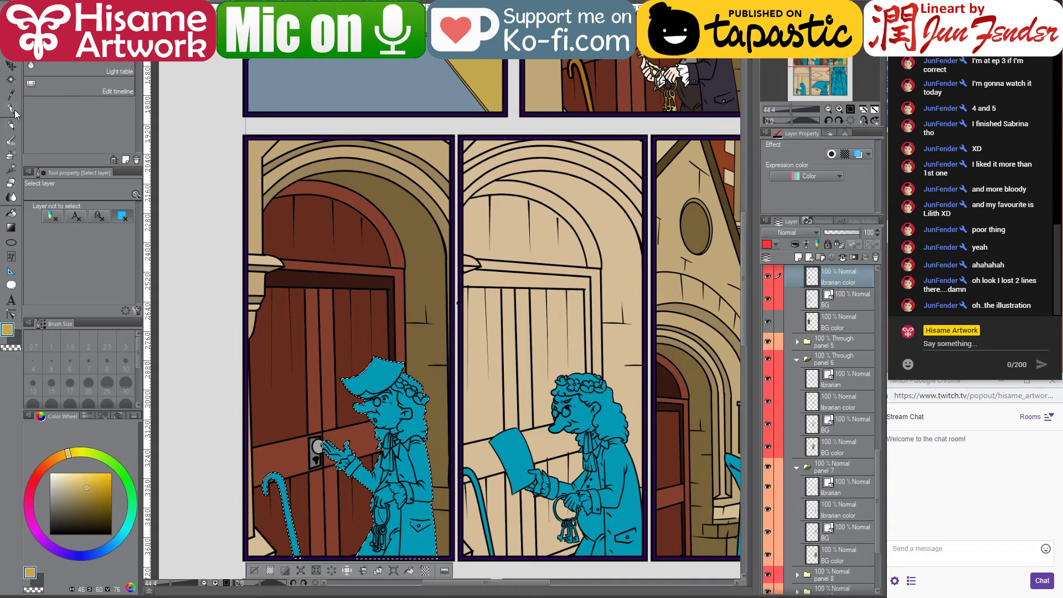
Paint panel 4's librarian dark purple-grey and the cane orange-brown with a size 700 G-pen, sampling both colours from panel 2
{"action": "key", "text": "p"}
{"action": "left_click", "coordinate": [723, 86], "text": "alt"}
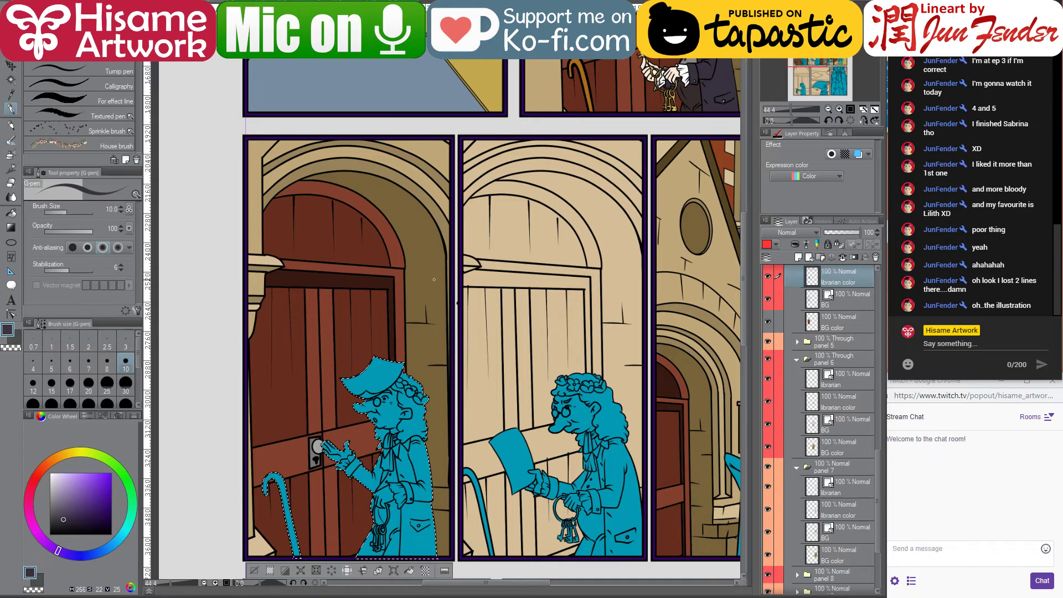
{"action": "key", "text": "bracketright"}
{"action": "key", "text": "bracketright"}
{"action": "key", "text": "bracketright"}
{"action": "key", "text": "bracketright"}
{"action": "key", "text": "bracketright"}
{"action": "key", "text": "bracketright"}
{"action": "key", "text": "bracketright"}
{"action": "key", "text": "bracketright"}
{"action": "key", "text": "bracketright"}
{"action": "key", "text": "bracketright"}
{"action": "key", "text": "bracketright"}
{"action": "key", "text": "bracketright"}
{"action": "key", "text": "bracketright"}
{"action": "key", "text": "bracketright"}
{"action": "key", "text": "bracketright"}
{"action": "key", "text": "bracketright"}
{"action": "key", "text": "bracketright"}
{"action": "key", "text": "bracketright"}
{"action": "key", "text": "bracketright"}
{"action": "key", "text": "bracketright"}
{"action": "left_click_drag", "start_coordinate": [385, 372], "coordinate": [387, 487]}
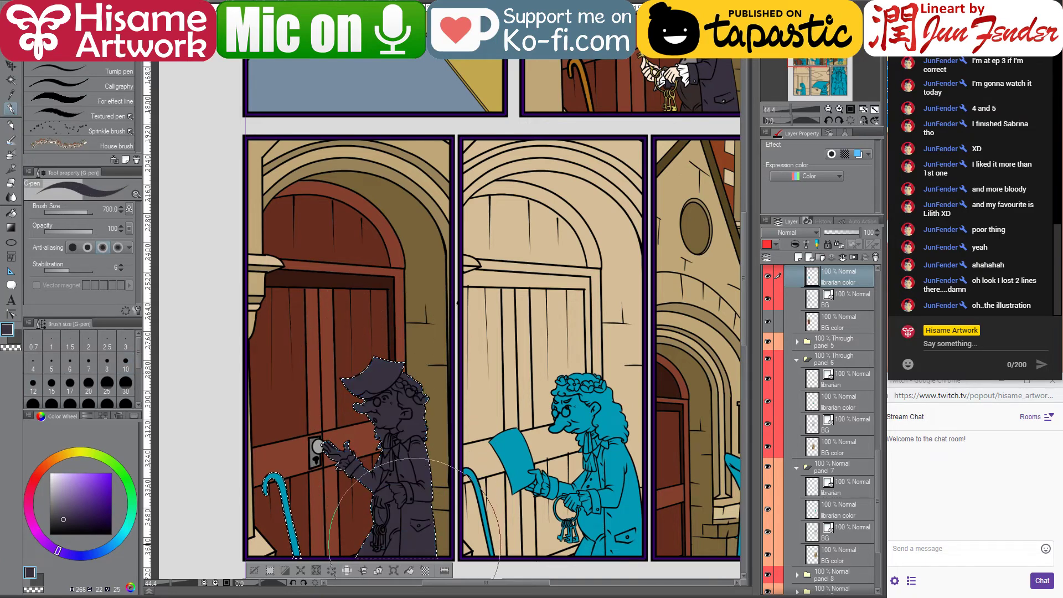
{"action": "left_click", "coordinate": [579, 77], "text": "alt"}
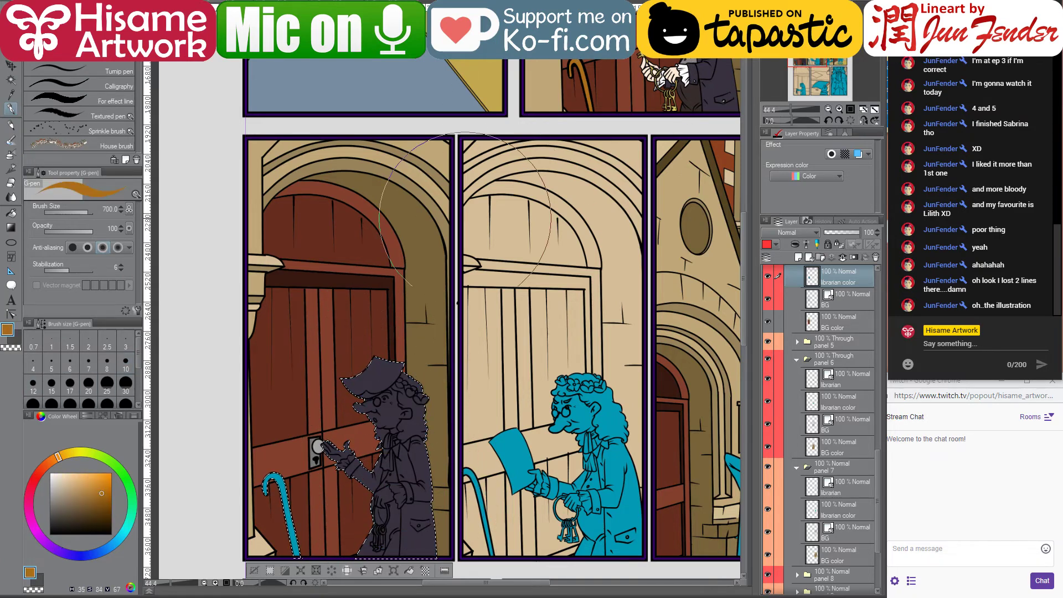
{"action": "left_click_drag", "start_coordinate": [261, 492], "coordinate": [262, 519]}
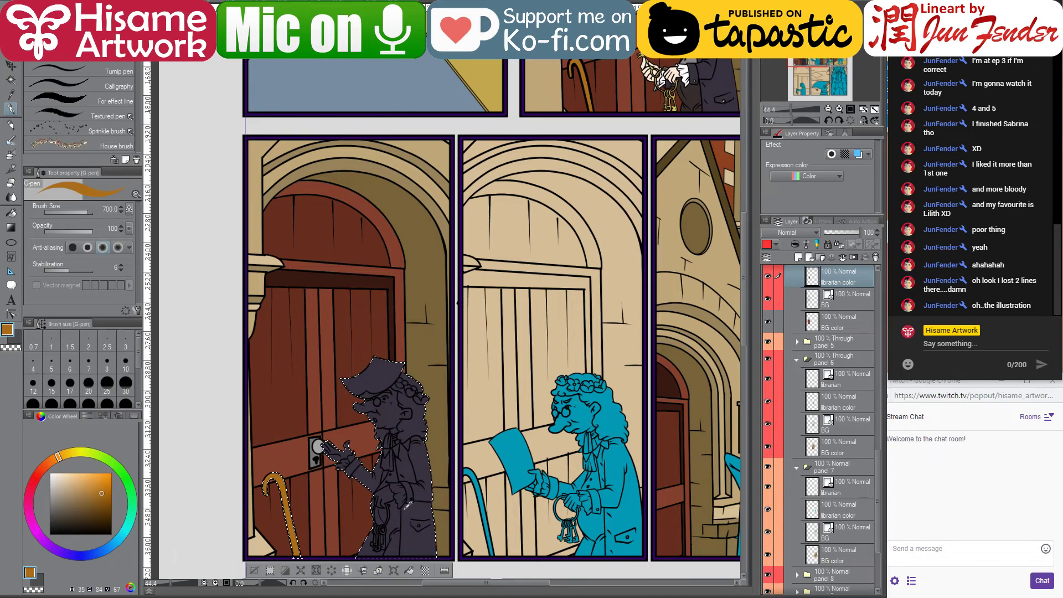
Fill the librarian's trousers in panel 4 beside the keys with the dark brown sampled from the librarian in panel 2
{"action": "scroll", "coordinate": [397, 507], "scroll_direction": "up", "scroll_amount": 1}
{"action": "scroll", "coordinate": [397, 510], "scroll_direction": "down", "scroll_amount": 2}
{"action": "left_click", "coordinate": [661, 139], "text": "alt"}
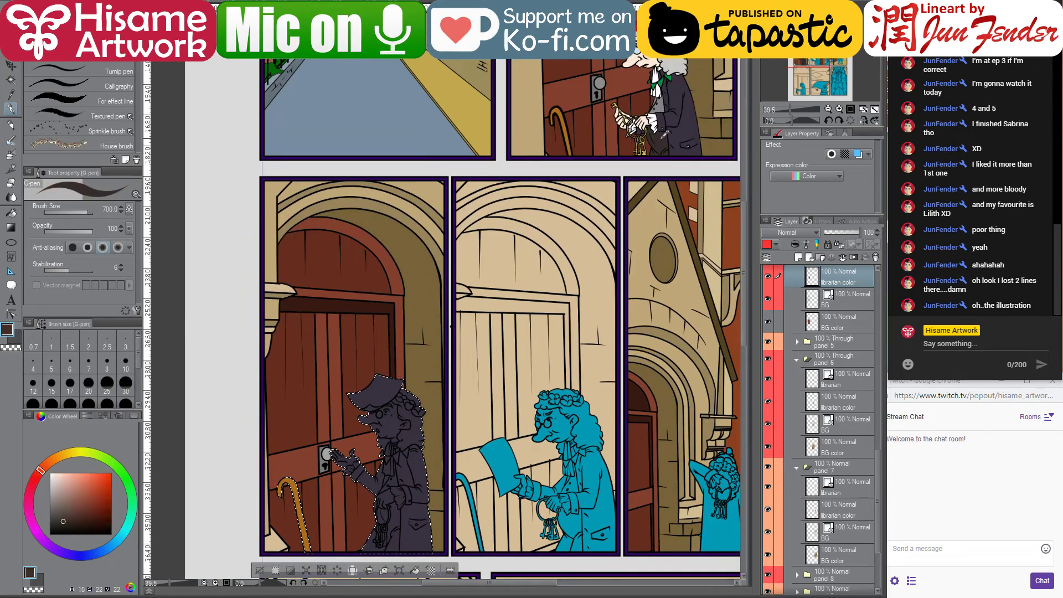
{"action": "scroll", "coordinate": [415, 521], "scroll_direction": "up", "scroll_amount": 3}
{"action": "left_click_drag", "start_coordinate": [415, 484], "coordinate": [410, 466]}
{"action": "scroll", "coordinate": [410, 467], "scroll_direction": "down", "scroll_amount": 3}
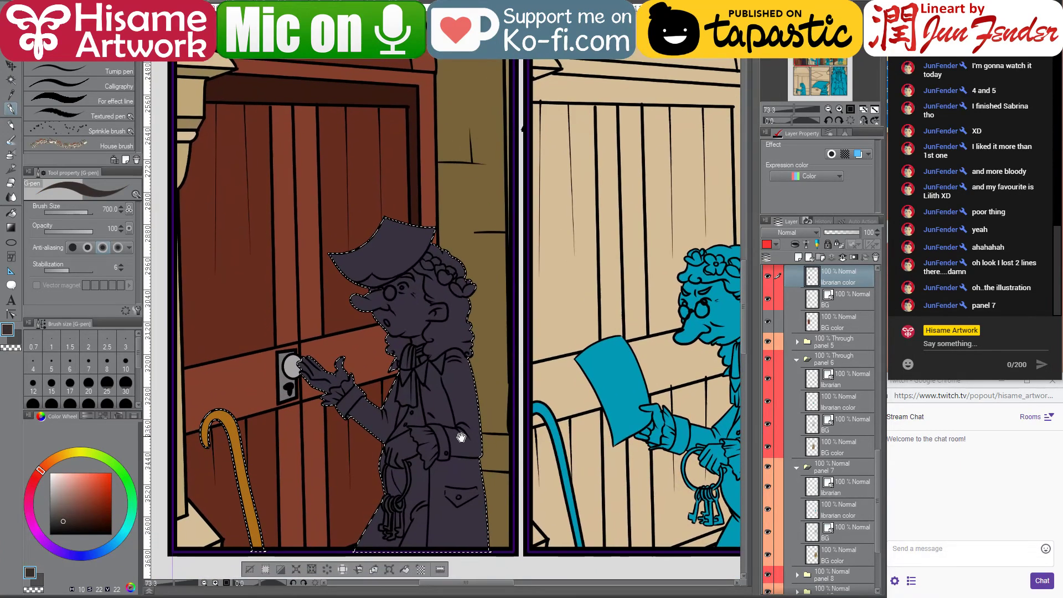
{"action": "scroll", "coordinate": [406, 467], "scroll_direction": "down", "scroll_amount": 5}
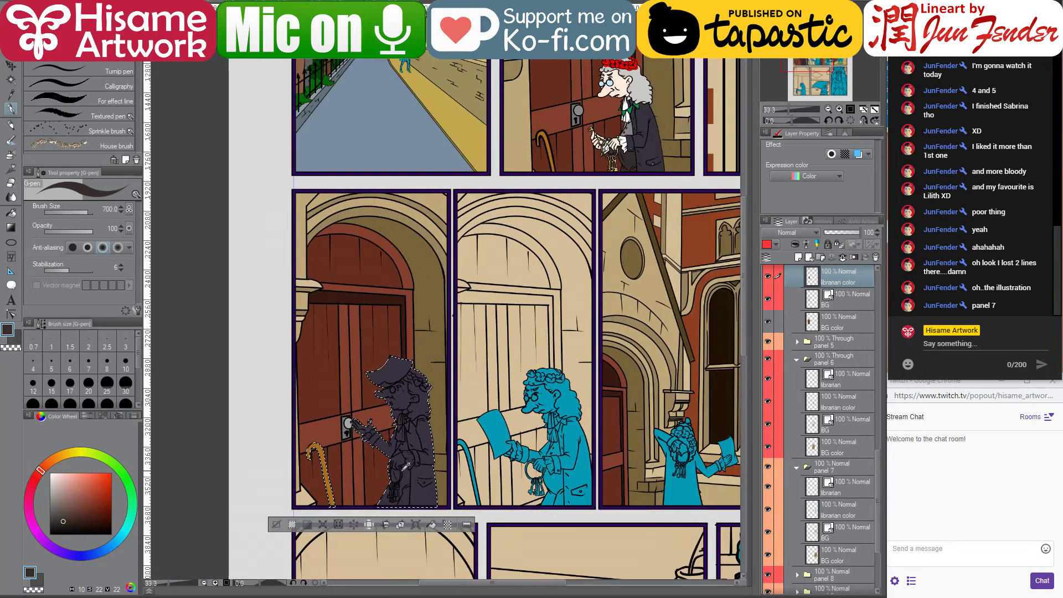
{"action": "left_click_drag", "start_coordinate": [559, 460], "coordinate": [529, 320]}
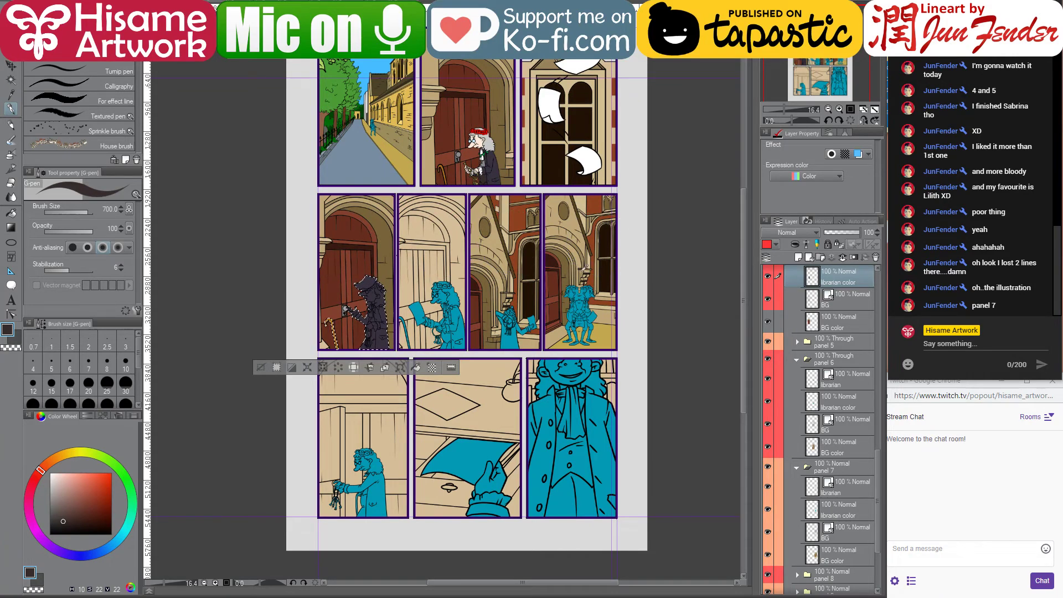
{"action": "scroll", "coordinate": [598, 242], "scroll_direction": "up", "scroll_amount": 3}
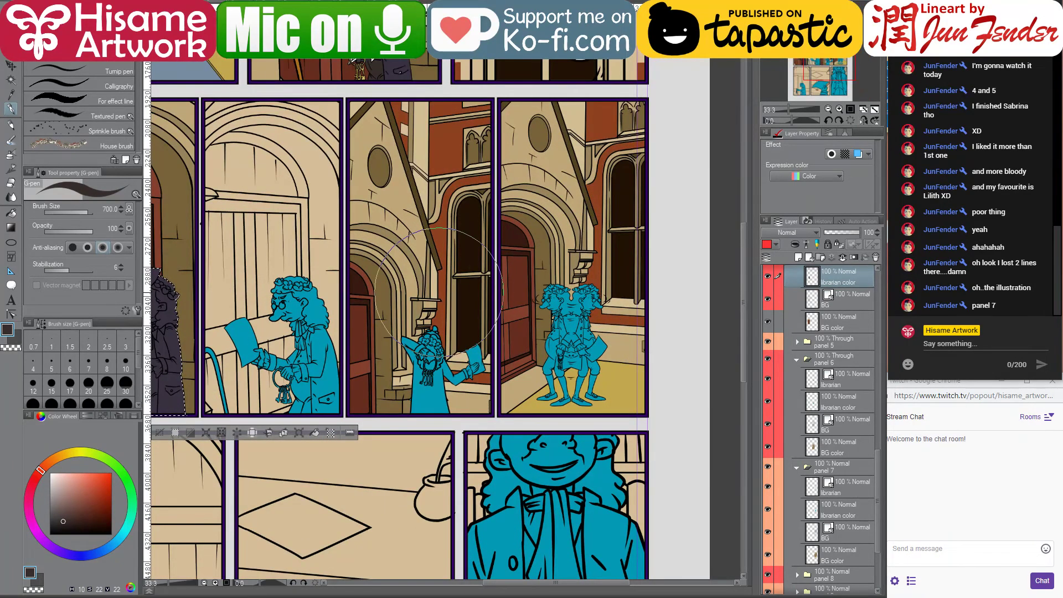
{"action": "left_click_drag", "start_coordinate": [445, 307], "coordinate": [538, 413]}
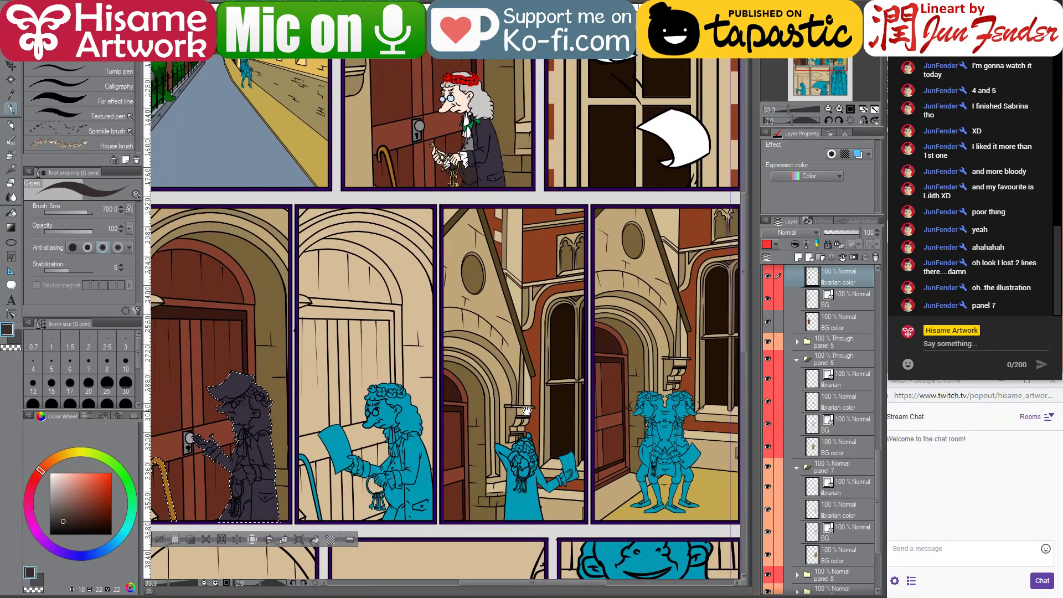
{"action": "scroll", "coordinate": [235, 490], "scroll_direction": "up", "scroll_amount": 2}
{"action": "scroll", "coordinate": [235, 490], "scroll_direction": "up", "scroll_amount": 1}
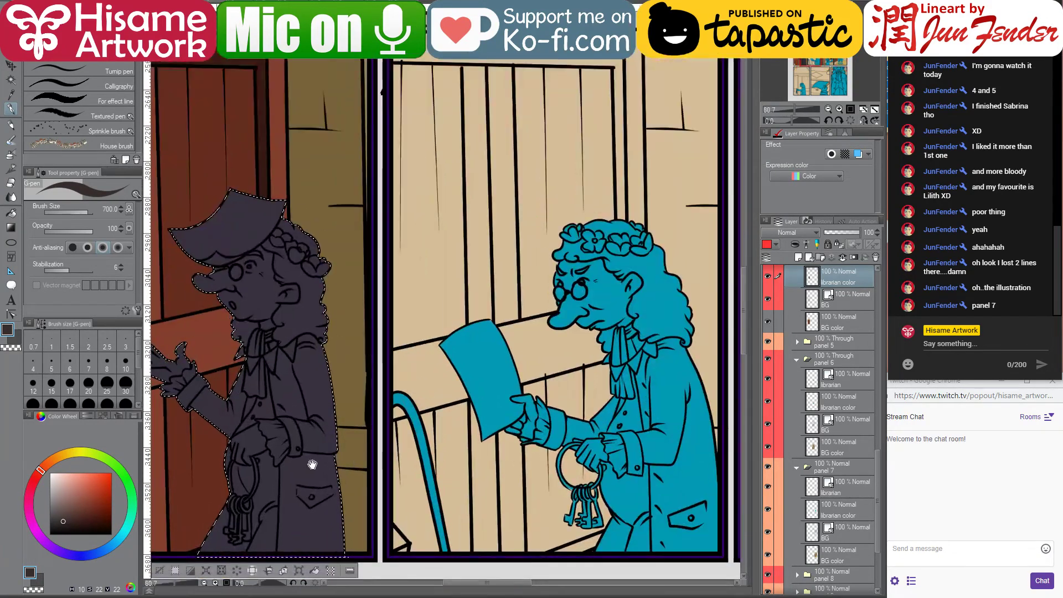
{"action": "left_click_drag", "start_coordinate": [235, 491], "coordinate": [471, 412]}
{"action": "left_click", "coordinate": [11, 213]}
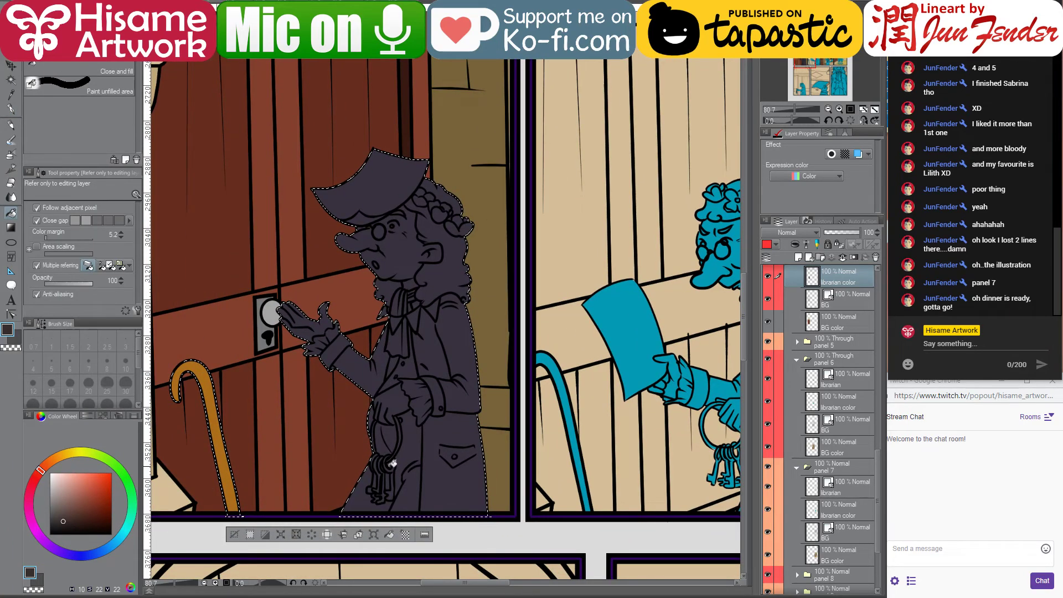
{"action": "left_click_drag", "start_coordinate": [404, 448], "coordinate": [420, 468]}
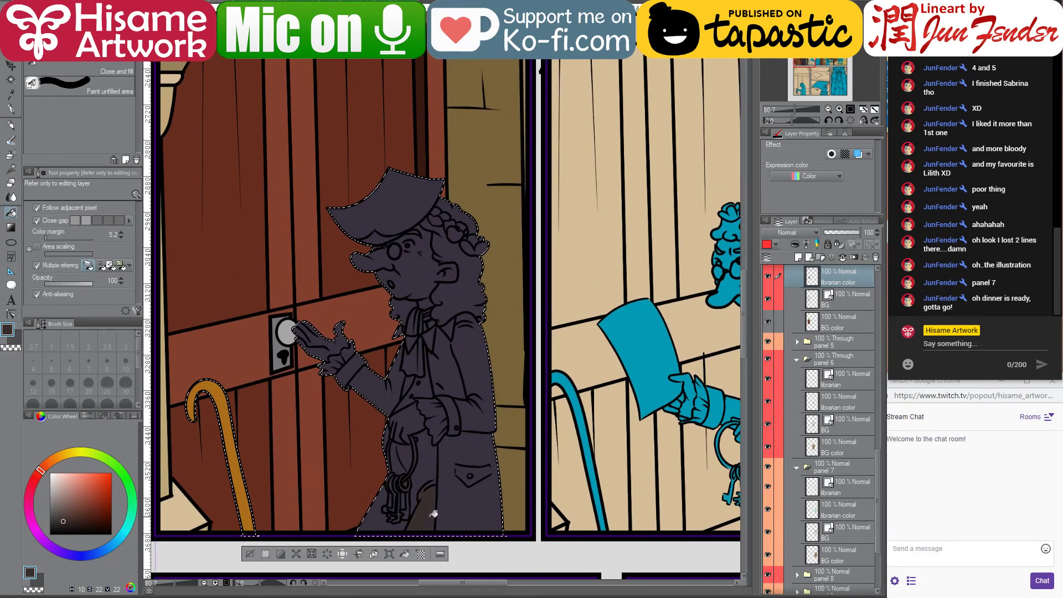
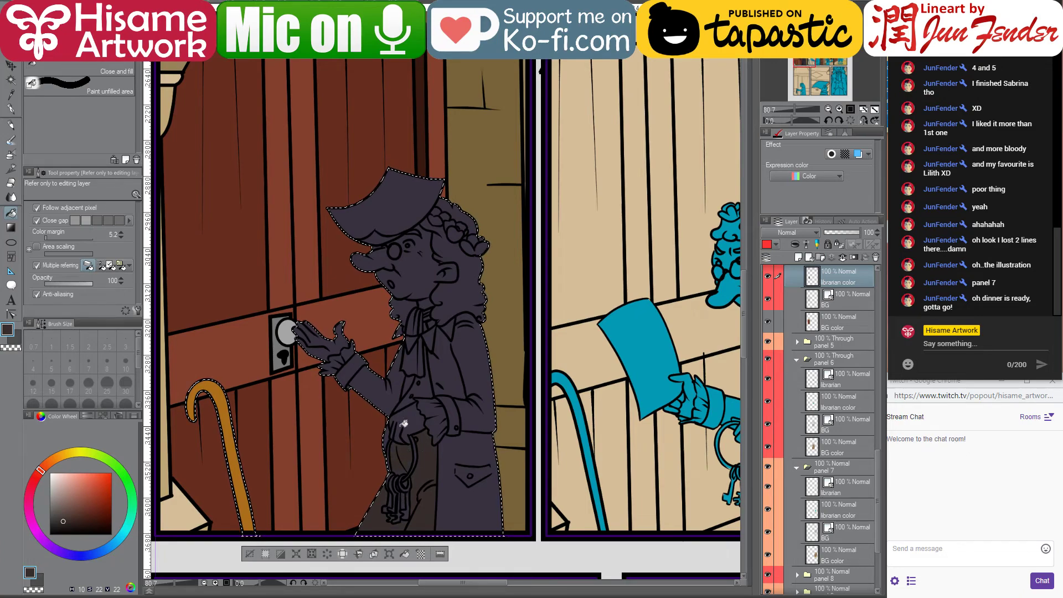
Fill the librarian's ruffled cuffs in panel 4 with white sampled from the librarian in panel 2
{"action": "scroll", "coordinate": [403, 424], "scroll_direction": "up", "scroll_amount": 3}
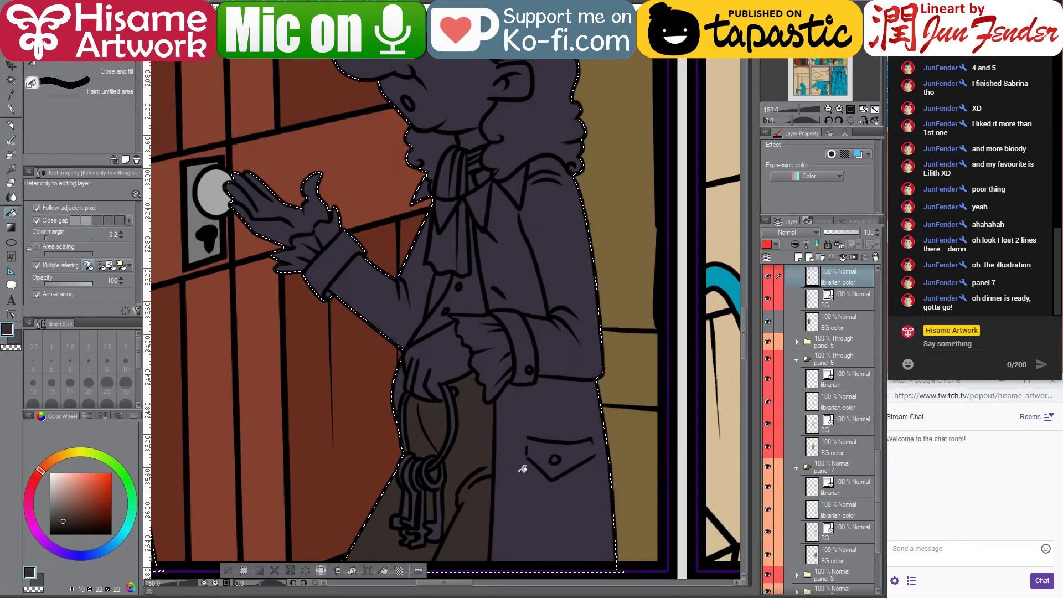
{"action": "scroll", "coordinate": [382, 505], "scroll_direction": "down", "scroll_amount": 5}
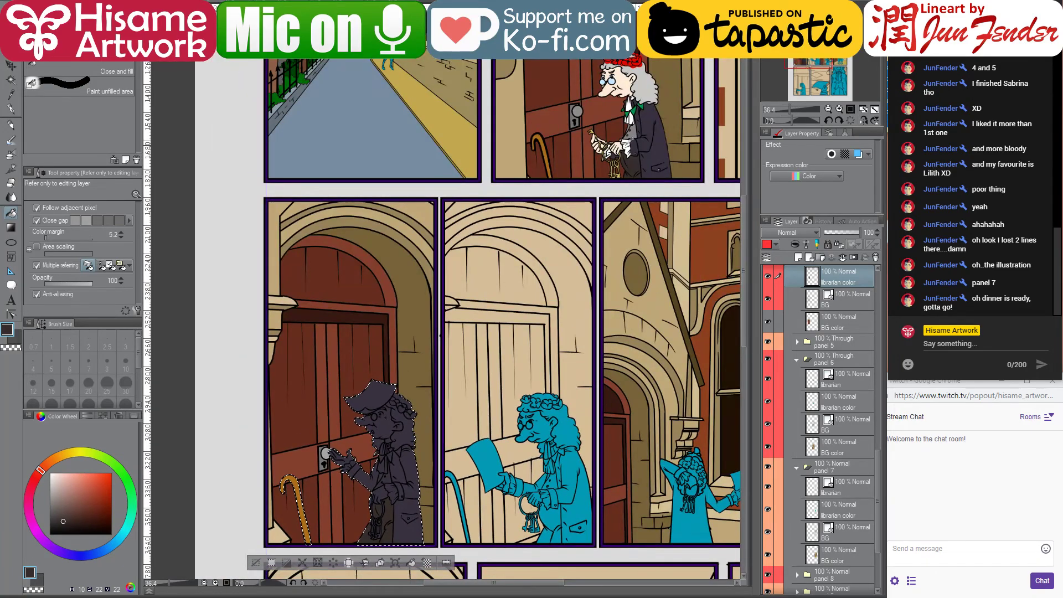
{"action": "right_click", "coordinate": [630, 142]}
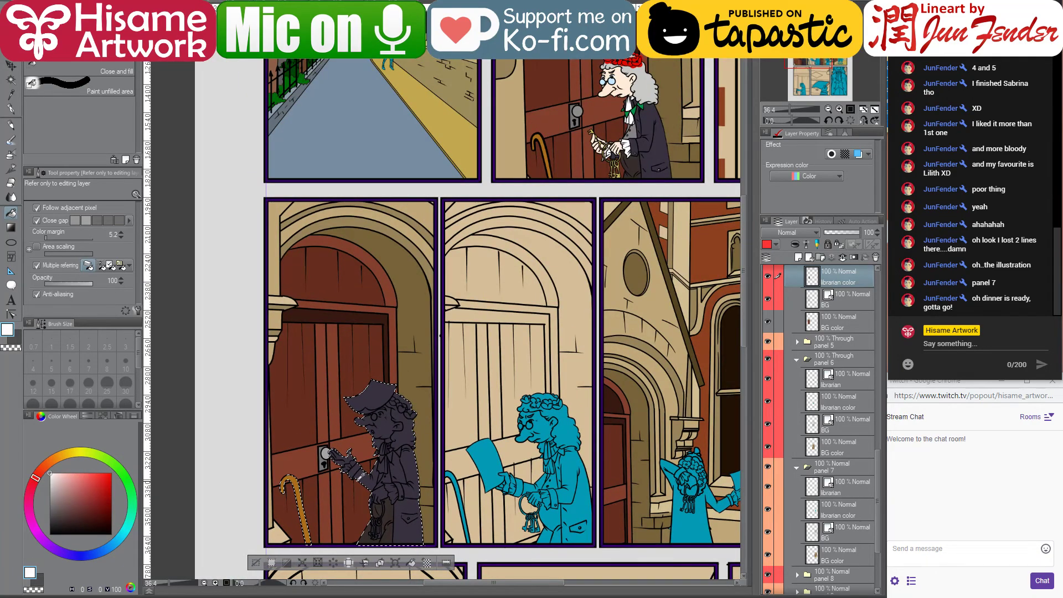
{"action": "scroll", "coordinate": [356, 484], "scroll_direction": "up", "scroll_amount": 4}
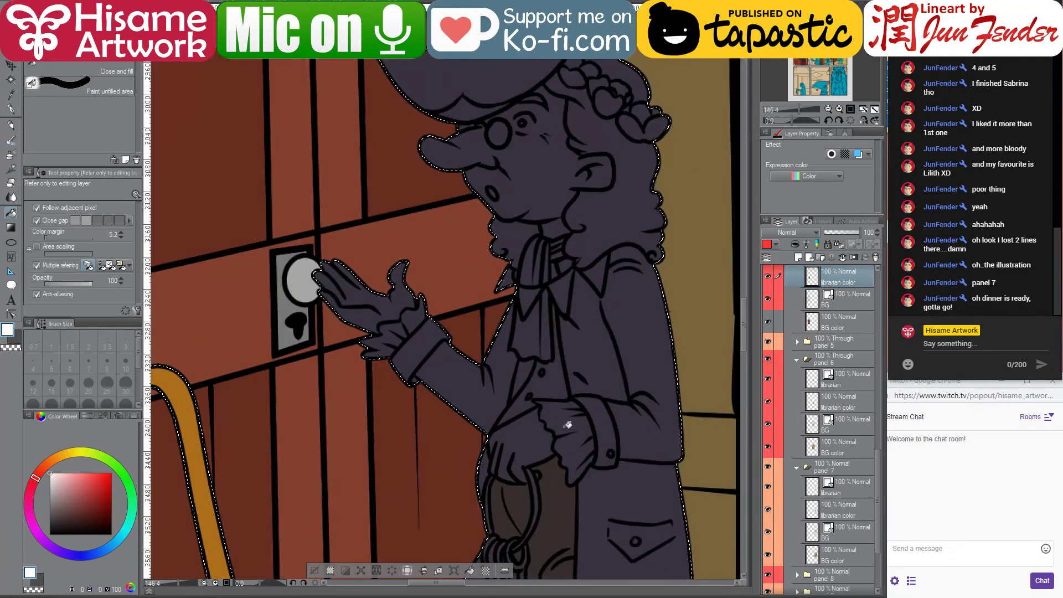
{"action": "left_click", "coordinate": [568, 424]}
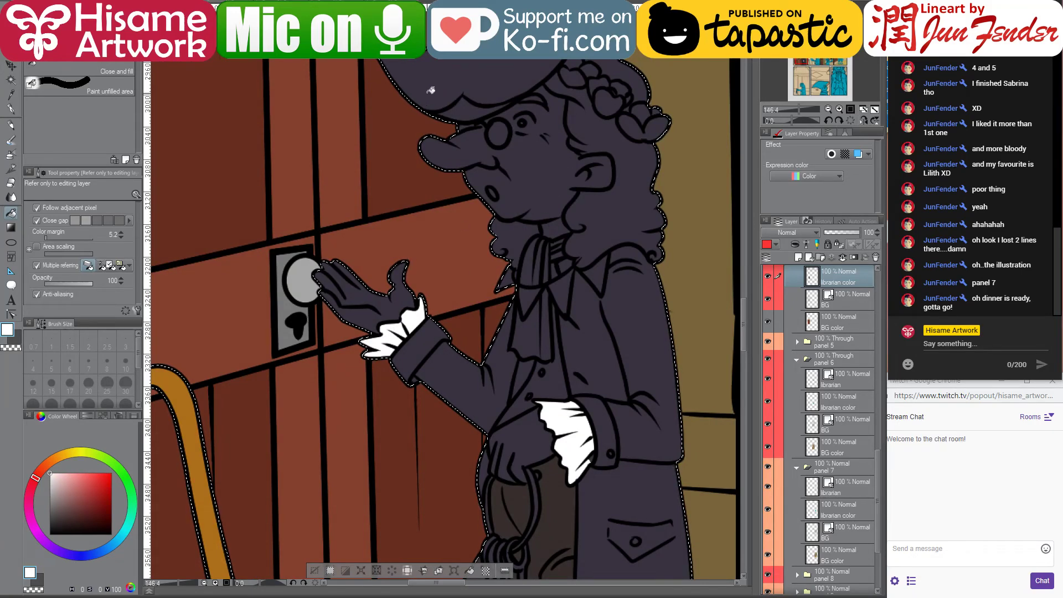
Fill the paper on panel 4's librarian's head off-white (H 38, S 6, V 94), with a darker beige underside (H 38, S 11, V 85)
{"action": "left_click", "coordinate": [431, 90]}
{"action": "left_click", "coordinate": [53, 477]}
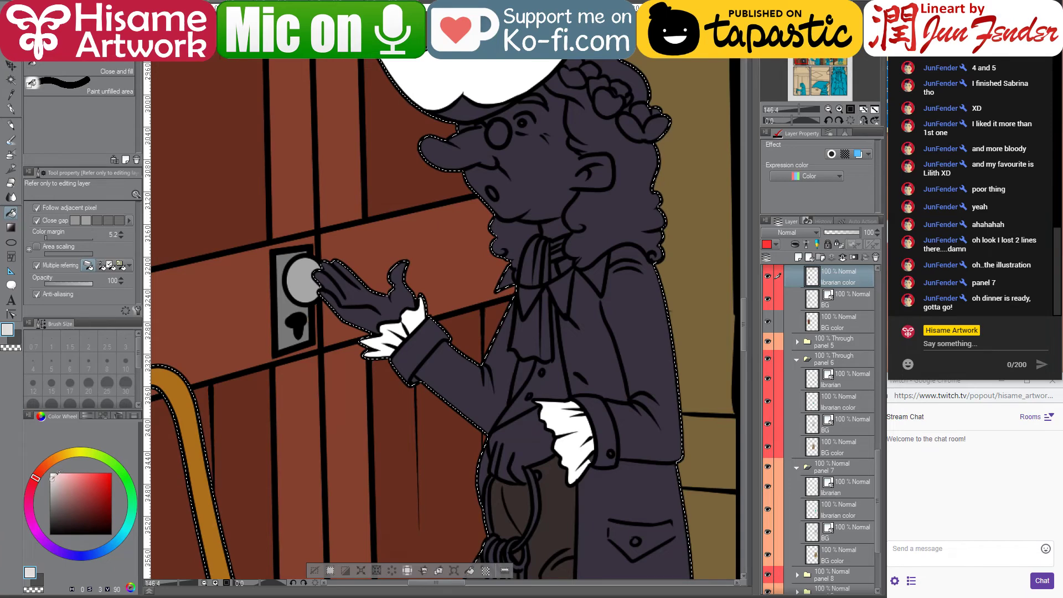
{"action": "left_click", "coordinate": [58, 459]}
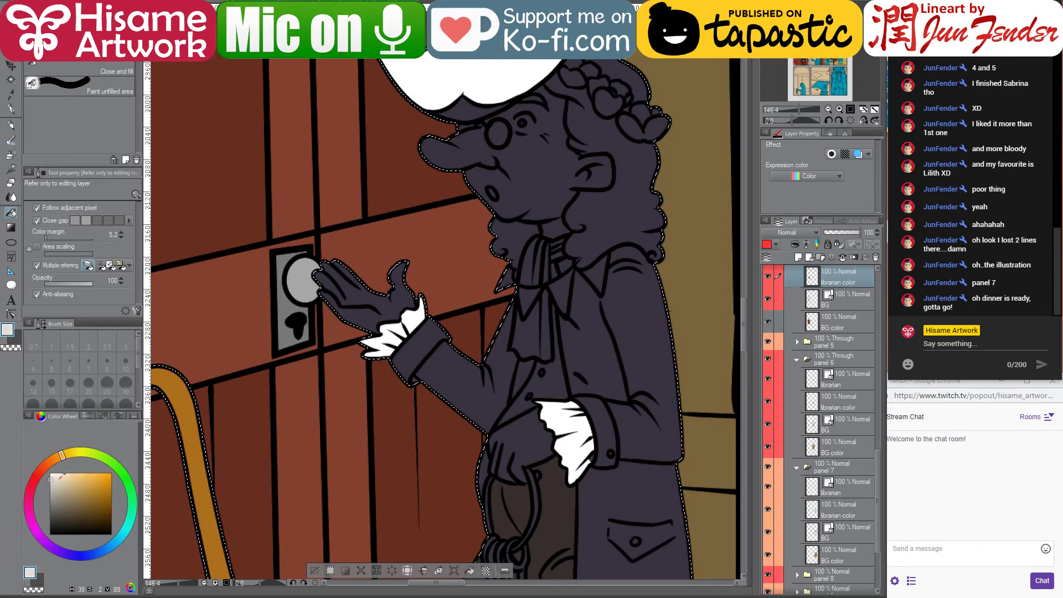
{"action": "left_click", "coordinate": [57, 478]}
{"action": "left_click", "coordinate": [473, 80]}
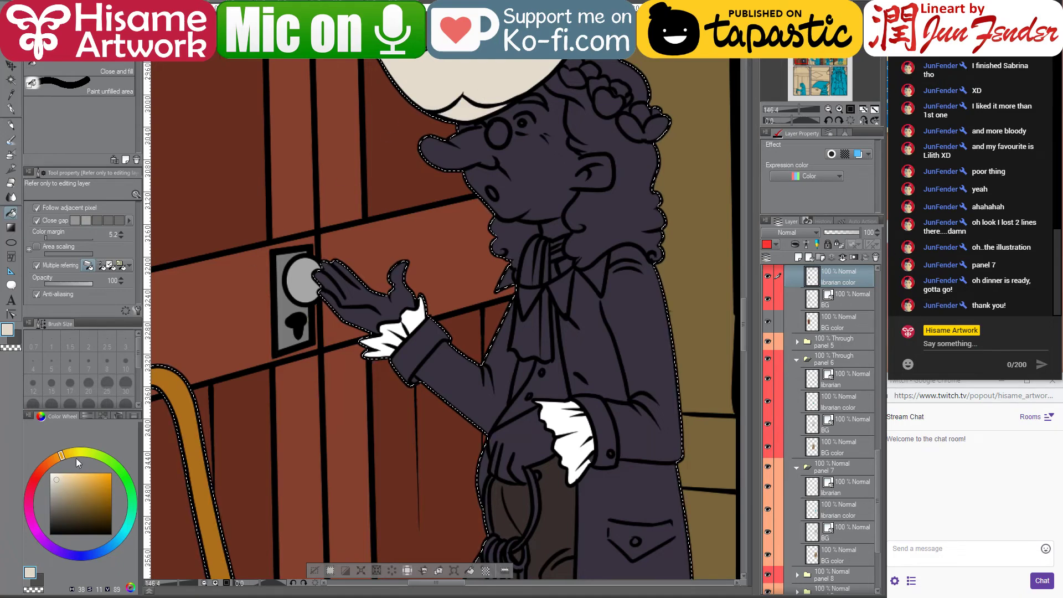
{"action": "left_click", "coordinate": [54, 477]}
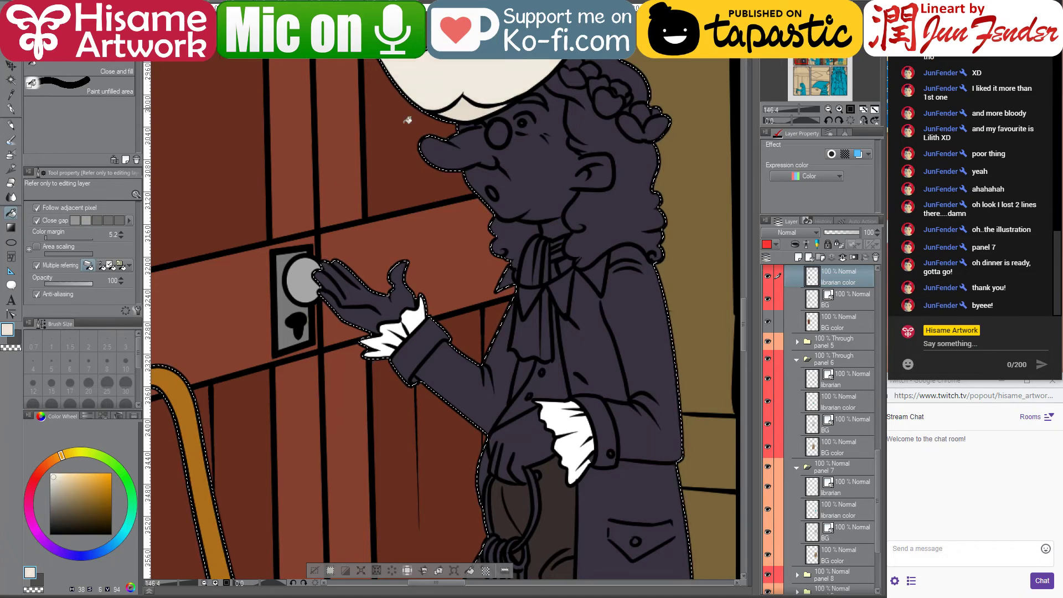
Fill the back of the librarian's wig in panel 4 with light grey sampled from the wig in panel 2
{"action": "scroll", "coordinate": [261, 382], "scroll_direction": "down", "scroll_amount": 4}
{"action": "scroll", "coordinate": [260, 382], "scroll_direction": "down", "scroll_amount": 3}
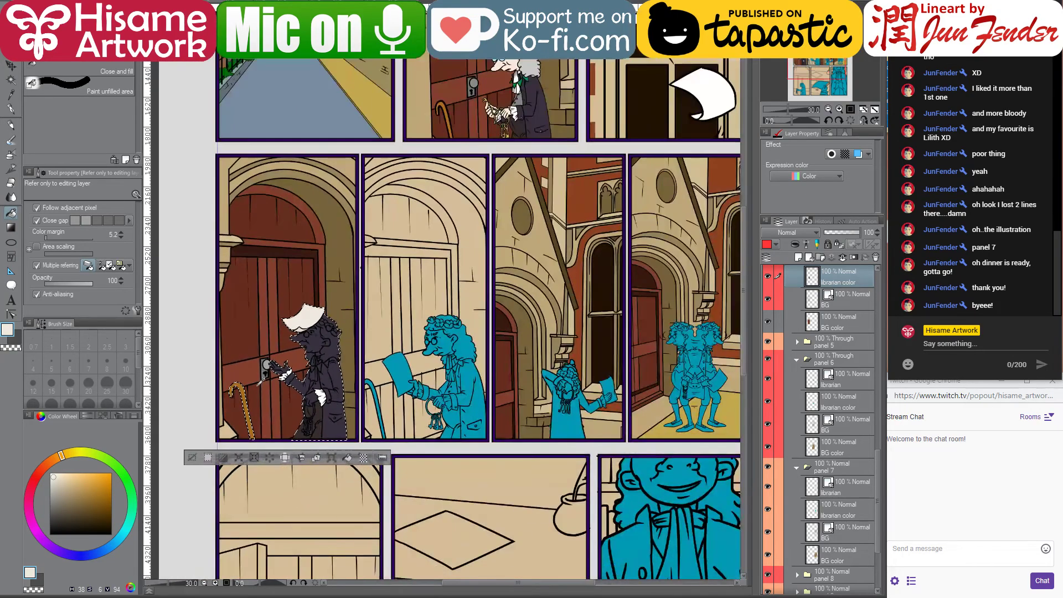
{"action": "scroll", "coordinate": [240, 390], "scroll_direction": "up", "scroll_amount": 2}
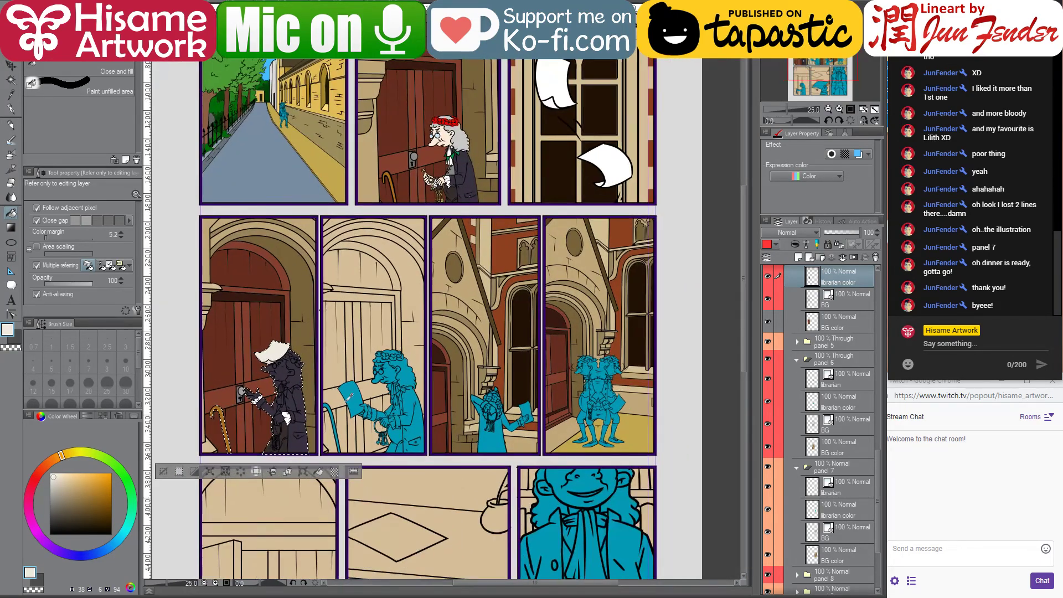
{"action": "scroll", "coordinate": [199, 392], "scroll_direction": "up", "scroll_amount": 1}
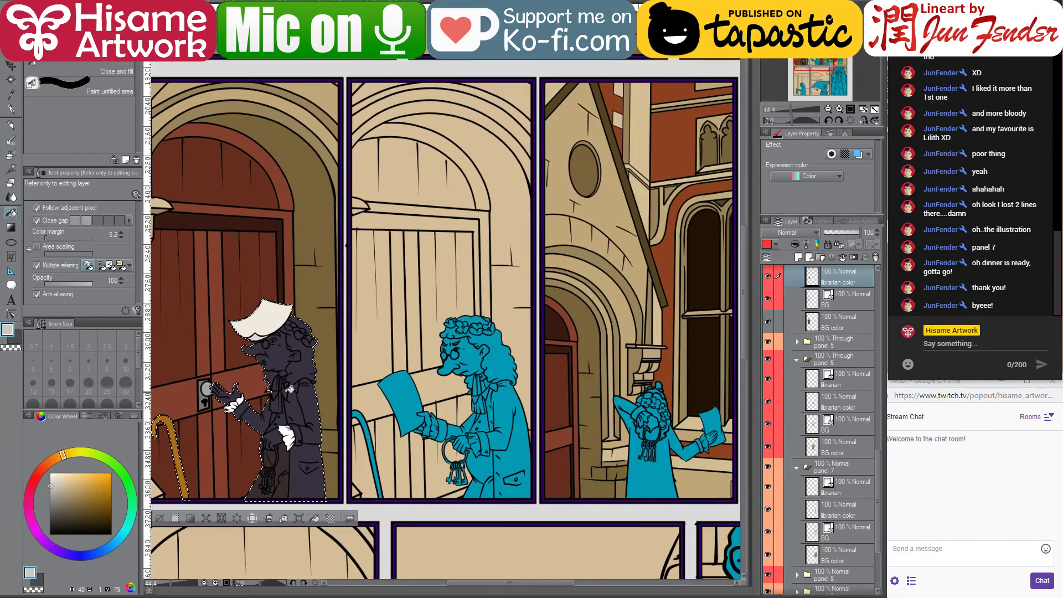
{"action": "left_click_drag", "start_coordinate": [324, 461], "coordinate": [404, 441]}
Fill panel 4's librarian's front flower red, face skin tone, glasses lens light blue and neck ribbon green, sampling each colour from panel 2
{"action": "scroll", "coordinate": [449, 376], "scroll_direction": "down", "scroll_amount": 1}
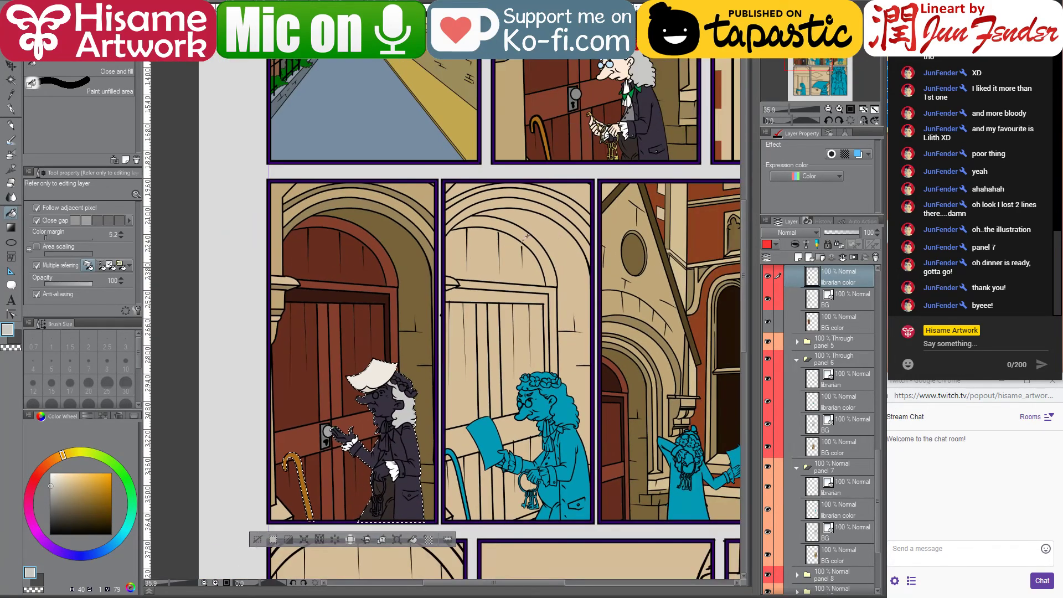
{"action": "left_click", "coordinate": [587, 152], "text": "alt"}
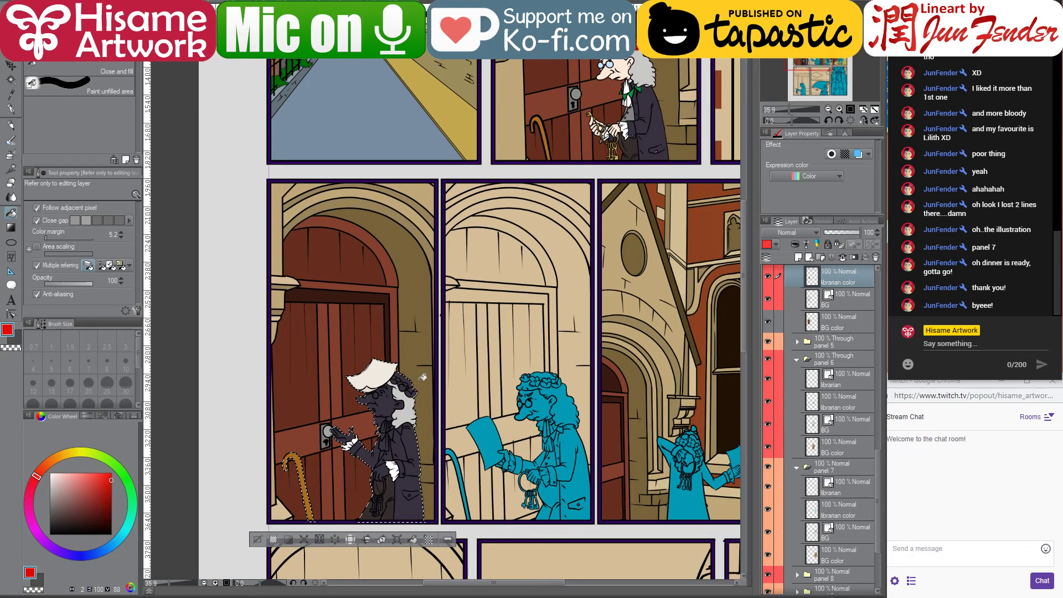
{"action": "left_click", "coordinate": [606, 101], "text": "alt"}
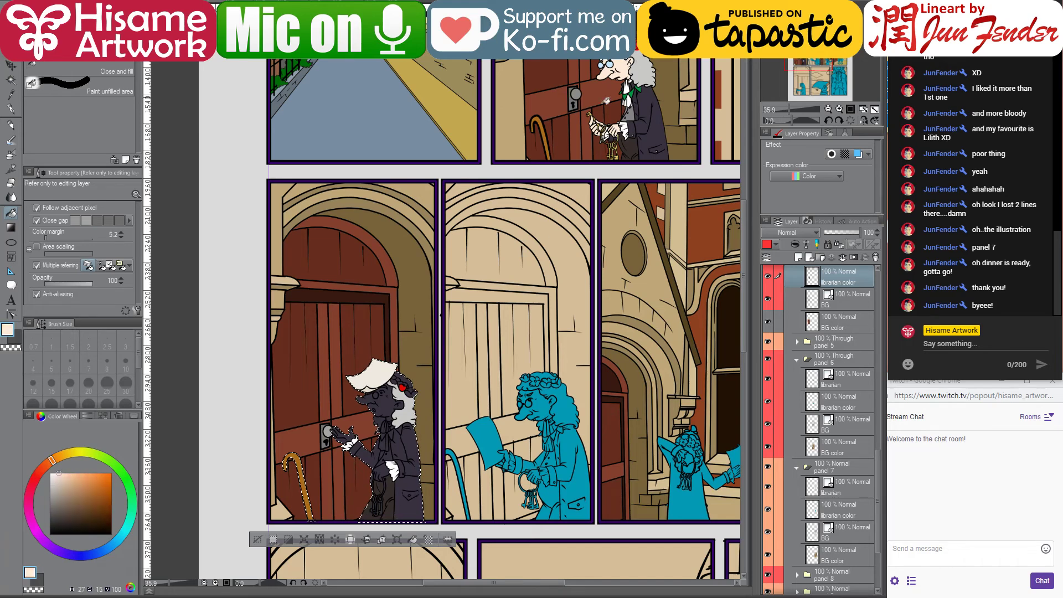
{"action": "left_click", "coordinate": [609, 64], "text": "alt"}
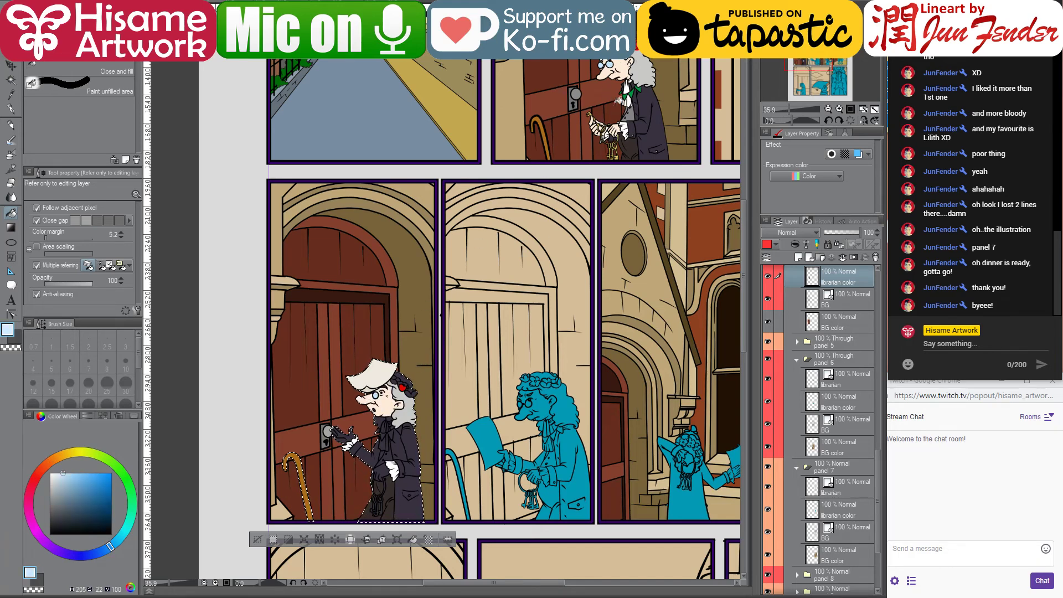
{"action": "left_click", "coordinate": [636, 89], "text": "alt"}
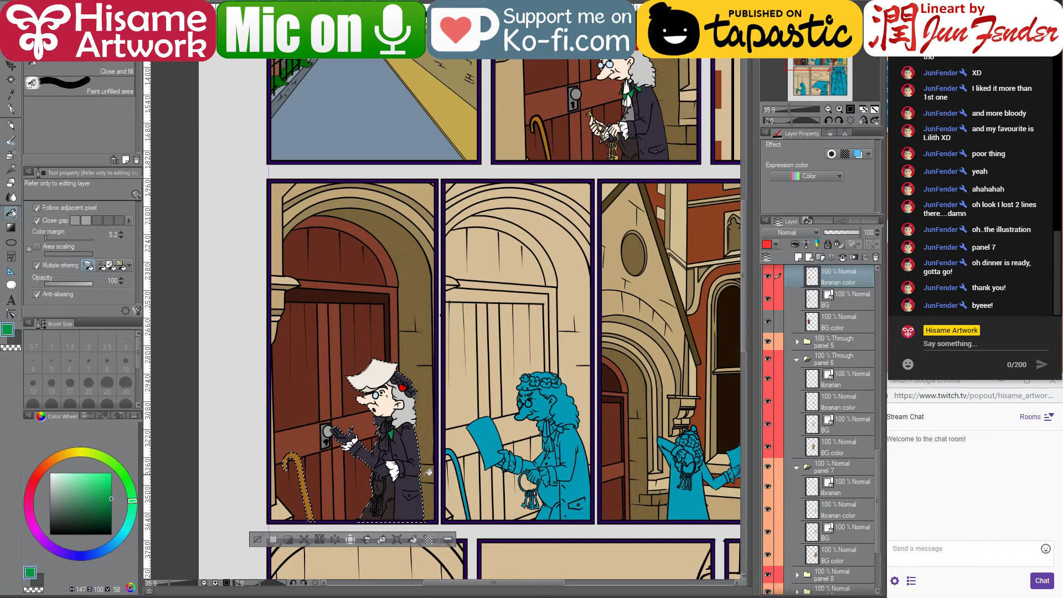
Fill the front key on the librarian's key ring in panel 4 with gold sampled from panel 2
{"action": "left_click", "coordinate": [622, 153], "text": "alt"}
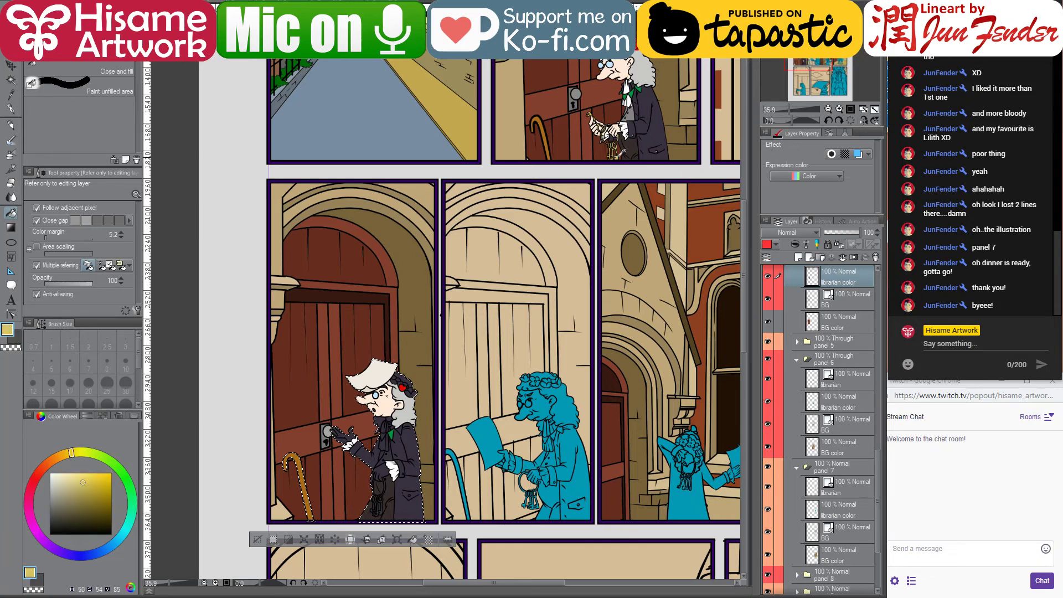
{"action": "scroll", "coordinate": [377, 518], "scroll_direction": "up", "scroll_amount": 10}
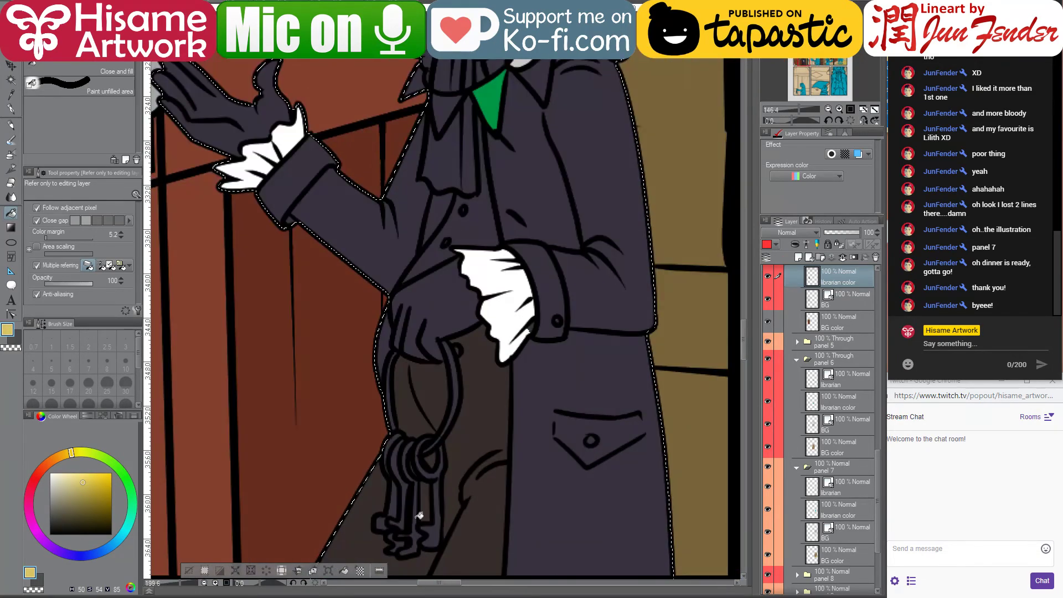
{"action": "left_click", "coordinate": [422, 515]}
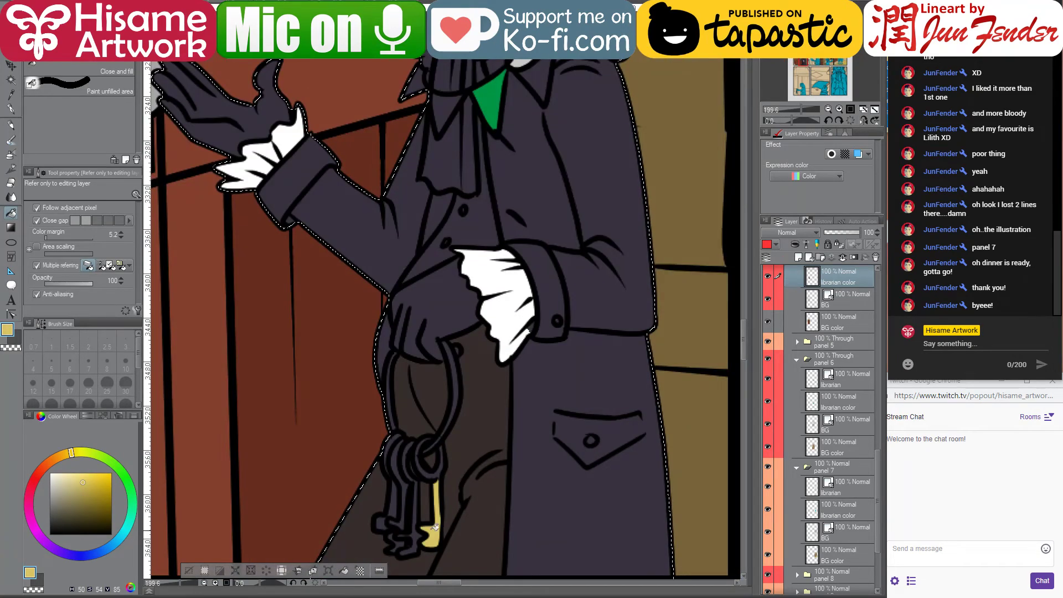
Colour the librarian's cravat white to match the cuffs, filling its sections and touching up the neck folds with a size 15 G-pen
{"action": "left_click", "coordinate": [494, 266], "text": "alt"}
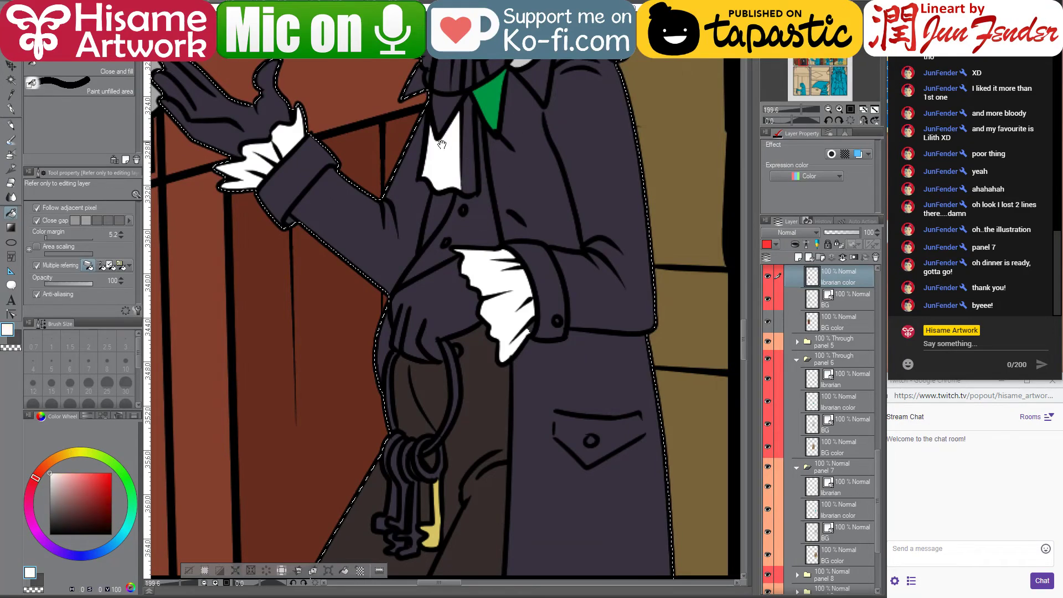
{"action": "left_click_drag", "start_coordinate": [443, 164], "coordinate": [507, 414]}
{"action": "left_click", "coordinate": [533, 370]}
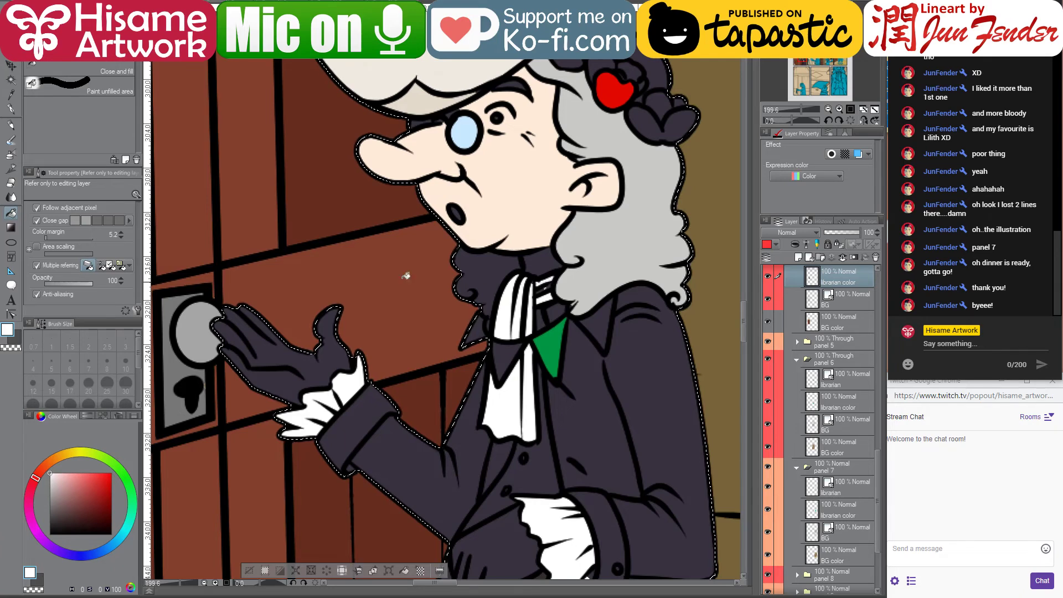
{"action": "left_click", "coordinate": [11, 107]}
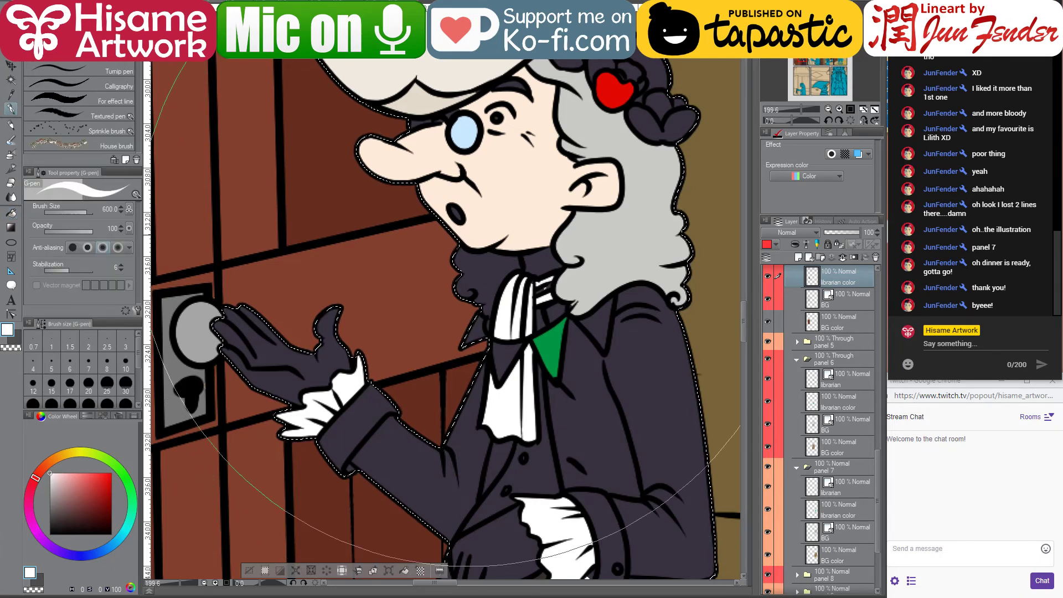
{"action": "left_click", "coordinate": [51, 383]}
{"action": "left_click_drag", "start_coordinate": [545, 284], "coordinate": [526, 297]}
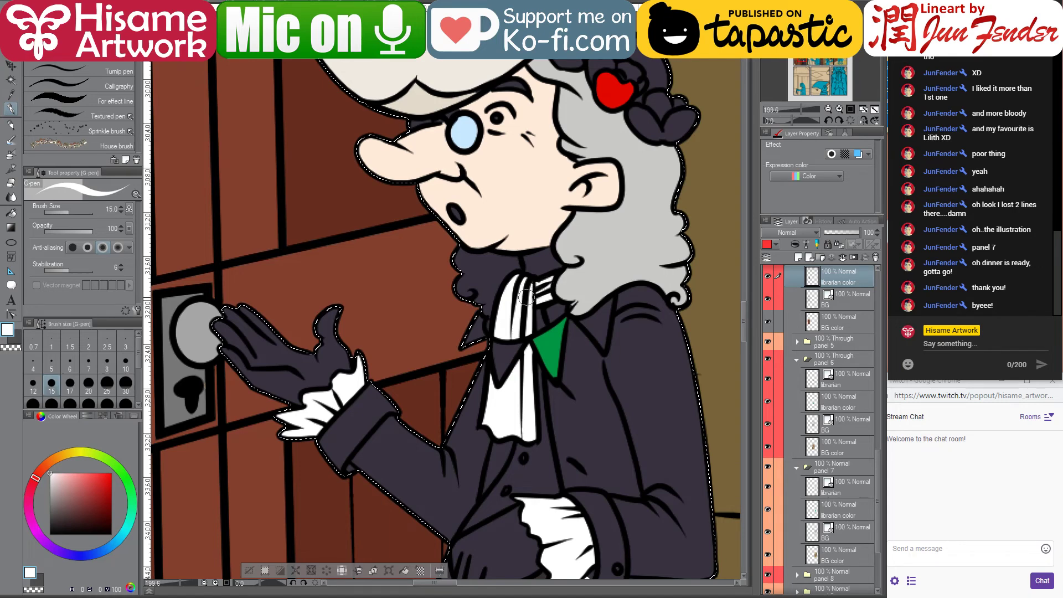
Fill the librarian's neck with a darker skin tone (H 27, S 20, V 94) and the remaining wig areas with the wig's grey
{"action": "left_click", "coordinate": [518, 199], "text": "alt"}
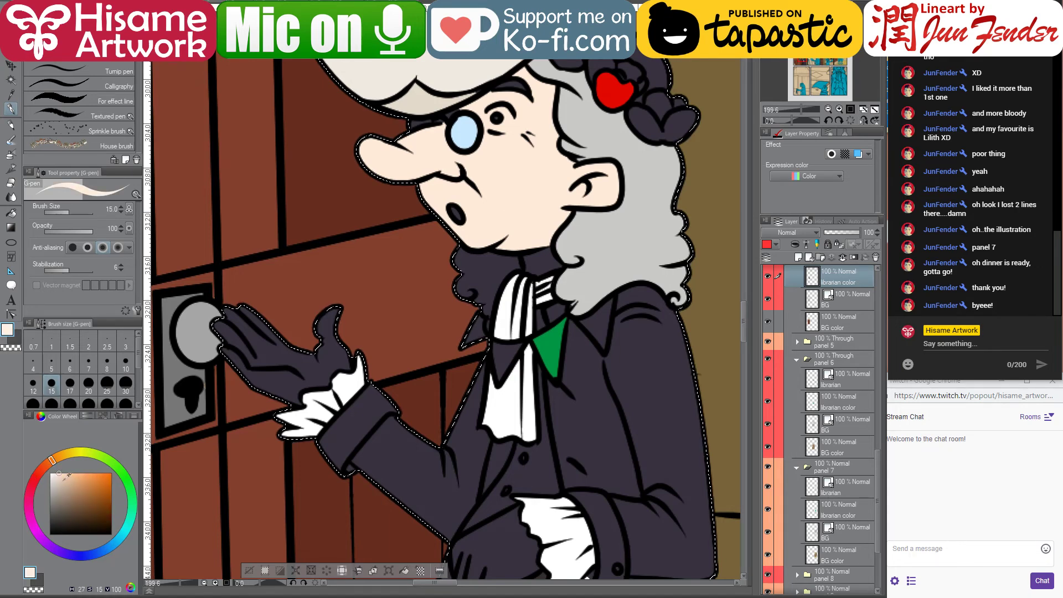
{"action": "left_click", "coordinate": [62, 476]}
{"action": "left_click", "coordinate": [11, 213]}
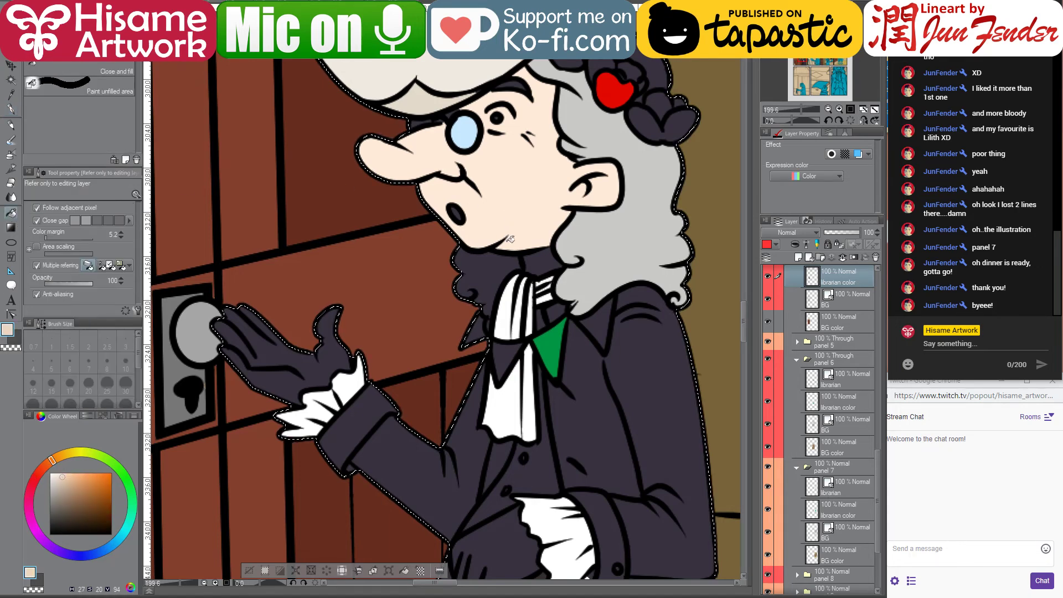
{"action": "left_click", "coordinate": [550, 261], "text": "alt"}
{"action": "left_click_drag", "start_coordinate": [571, 205], "coordinate": [570, 325]}
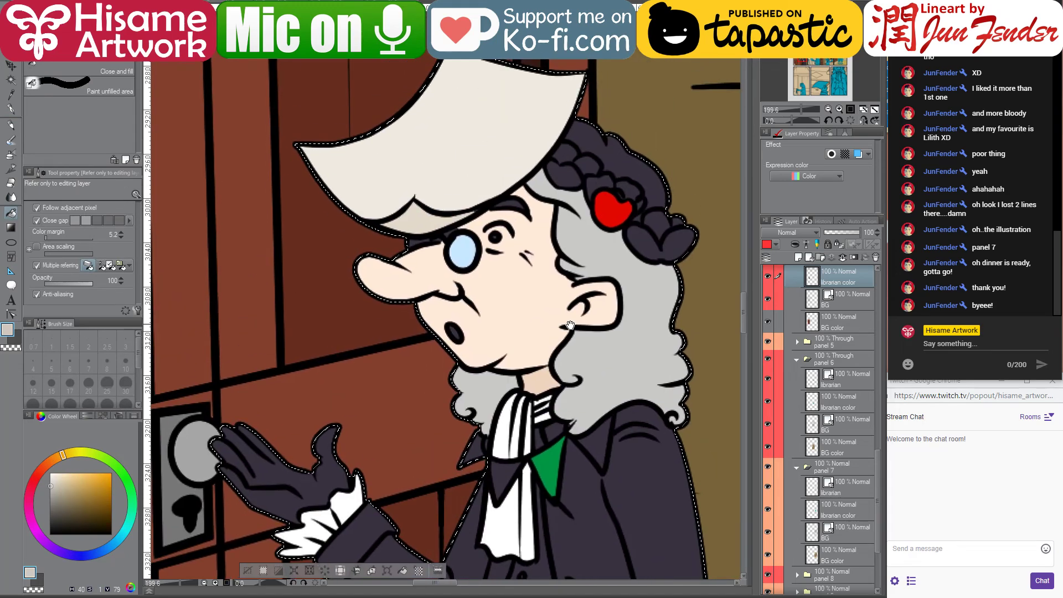
Fill the remaining dark petals of the flowers in the librarian's wig with the red of the coloured flower
{"action": "left_click", "coordinate": [606, 196], "text": "alt"}
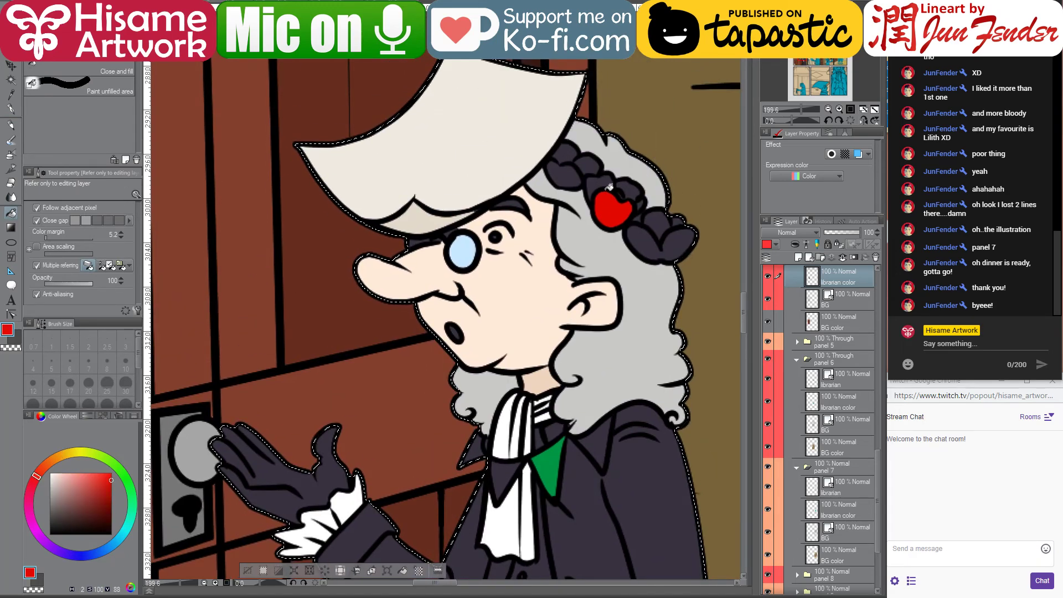
{"action": "left_click", "coordinate": [597, 183]}
{"action": "left_click", "coordinate": [560, 173]}
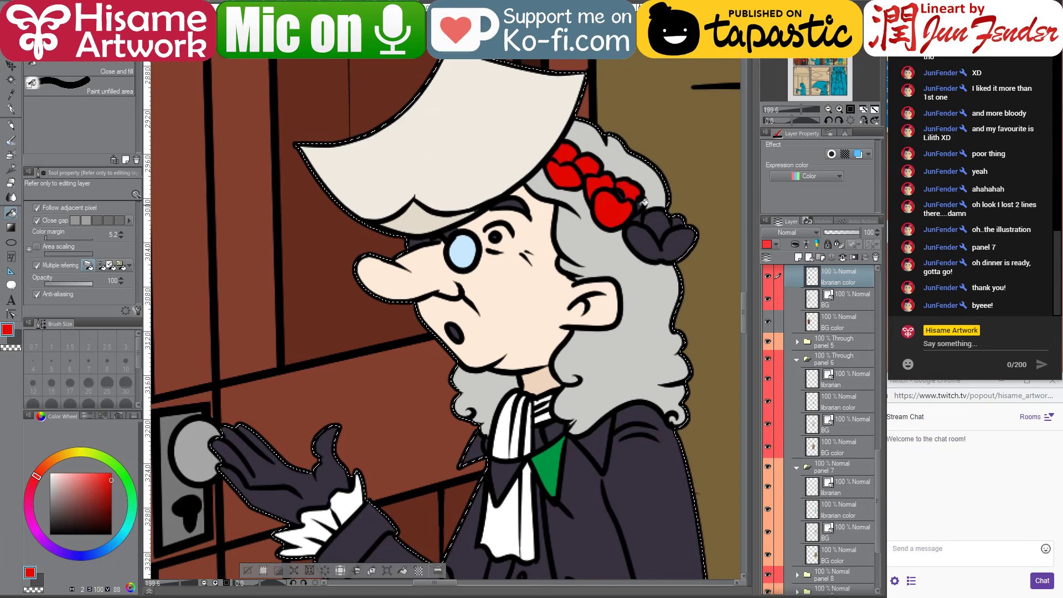
{"action": "left_click", "coordinate": [647, 243]}
{"action": "left_click", "coordinate": [664, 217]}
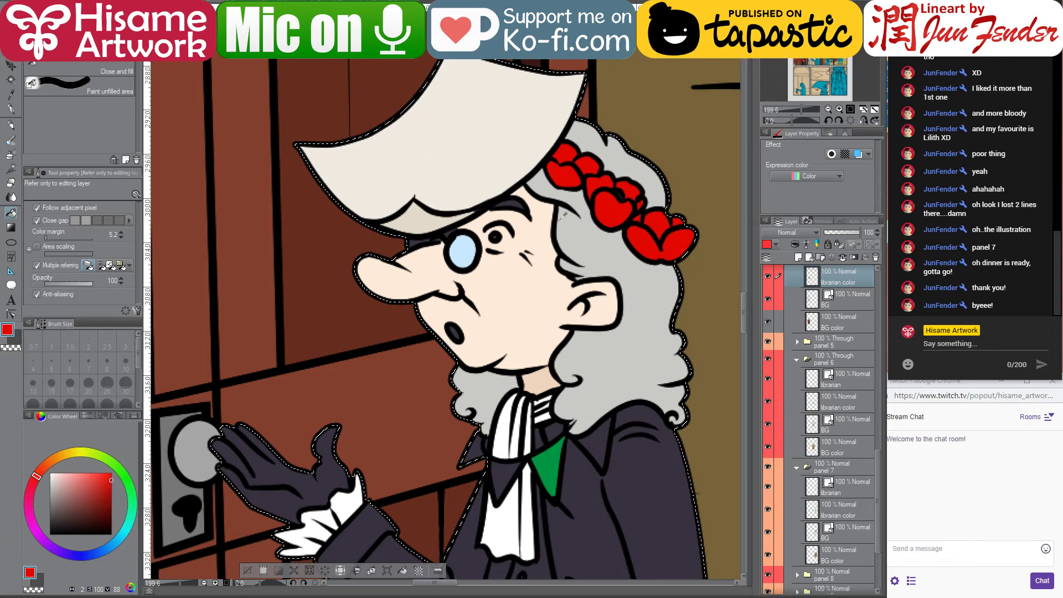
Fill the skin gap beside the librarian's glasses with the face colour and the open mouth with dark red (H 359, S 100, V 69)
{"action": "left_click", "coordinate": [424, 259], "text": "alt"}
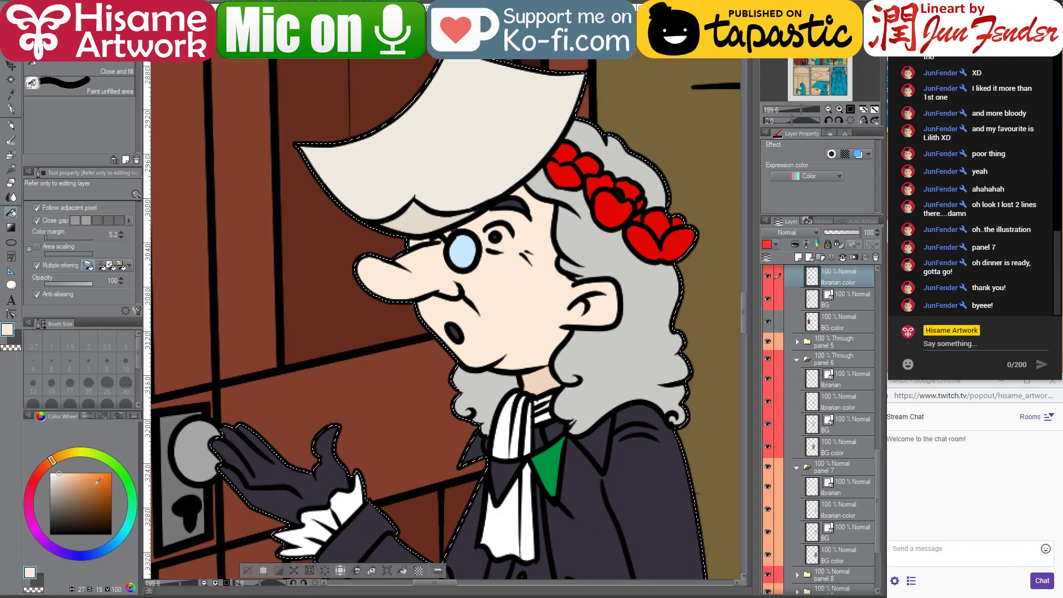
{"action": "left_click", "coordinate": [39, 475]}
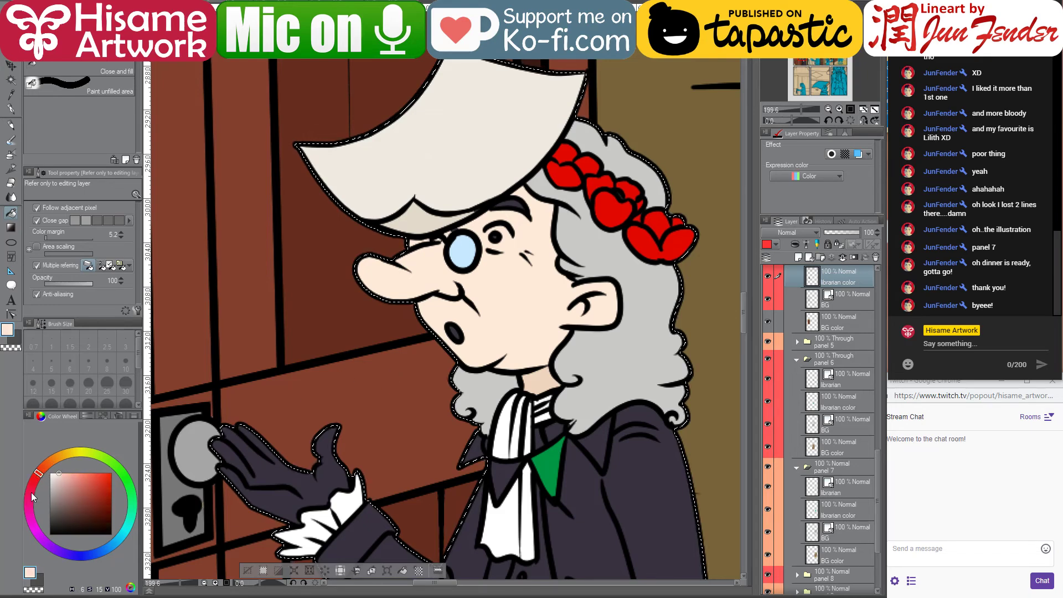
{"action": "left_click", "coordinate": [111, 491]}
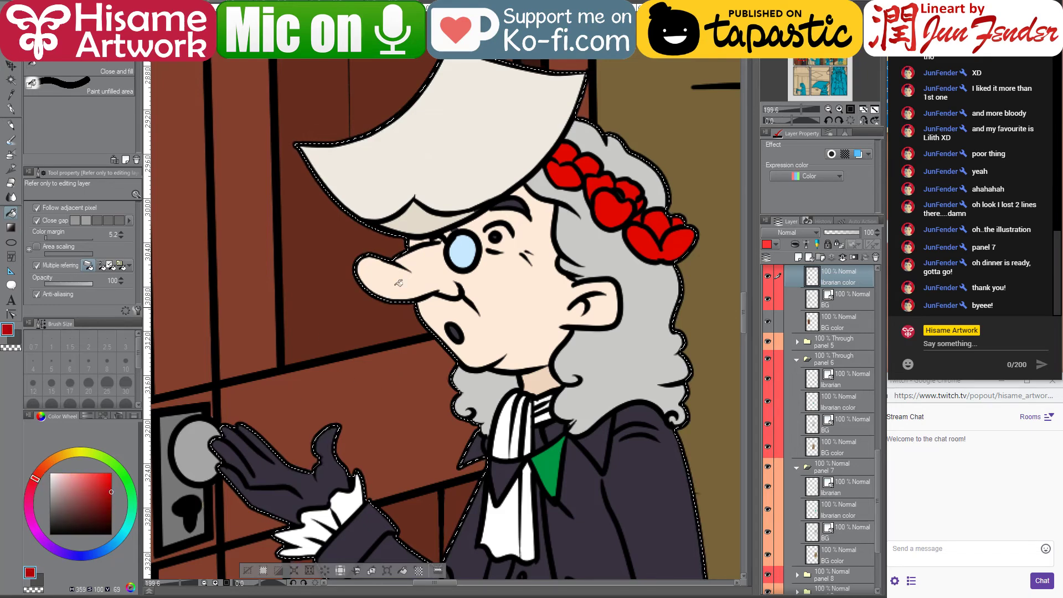
Fill the librarian's eyebrow with a darker shade of the wig's grey, lowering its brightness to V 65
{"action": "left_click", "coordinate": [508, 242], "text": "alt"}
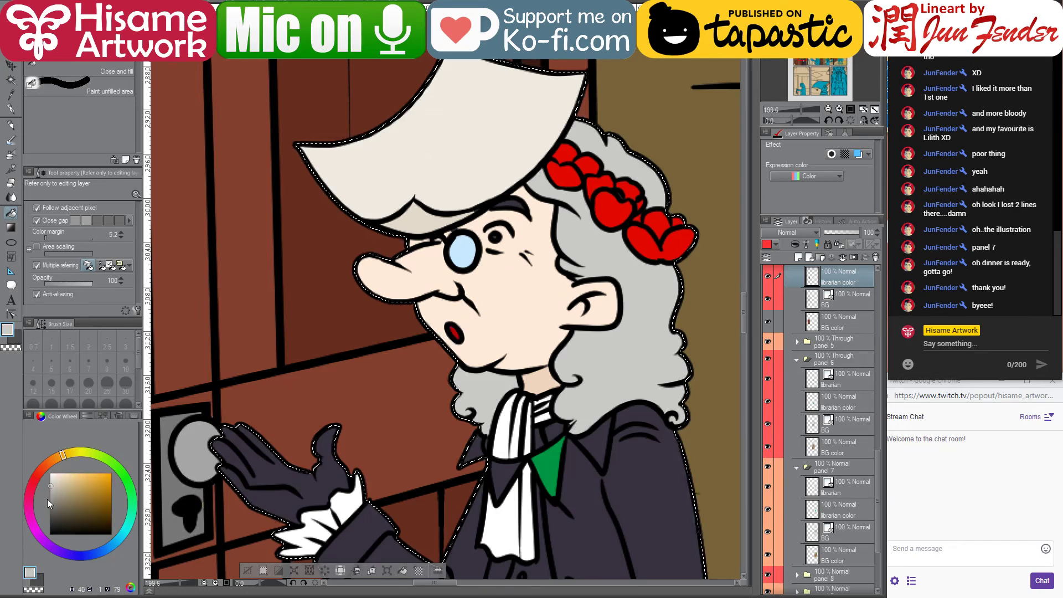
{"action": "left_click", "coordinate": [55, 496]}
{"action": "left_click_drag", "start_coordinate": [519, 200], "coordinate": [521, 203]}
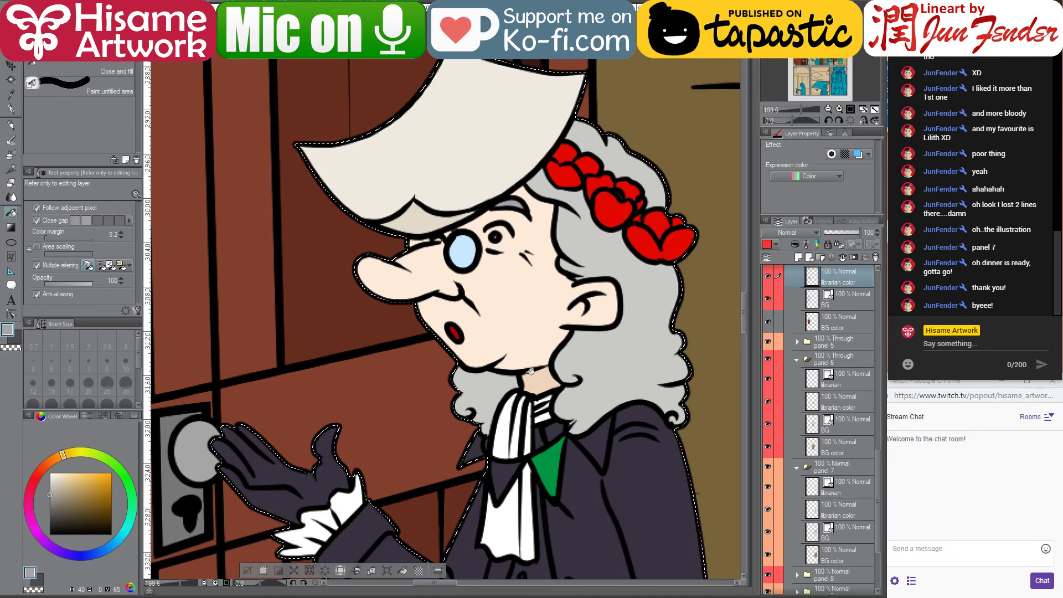
Fill the remaining dark triangular points of the librarian's collar with the same green (H 147, S 100, V 58)
{"action": "left_click", "coordinate": [550, 462], "text": "alt"}
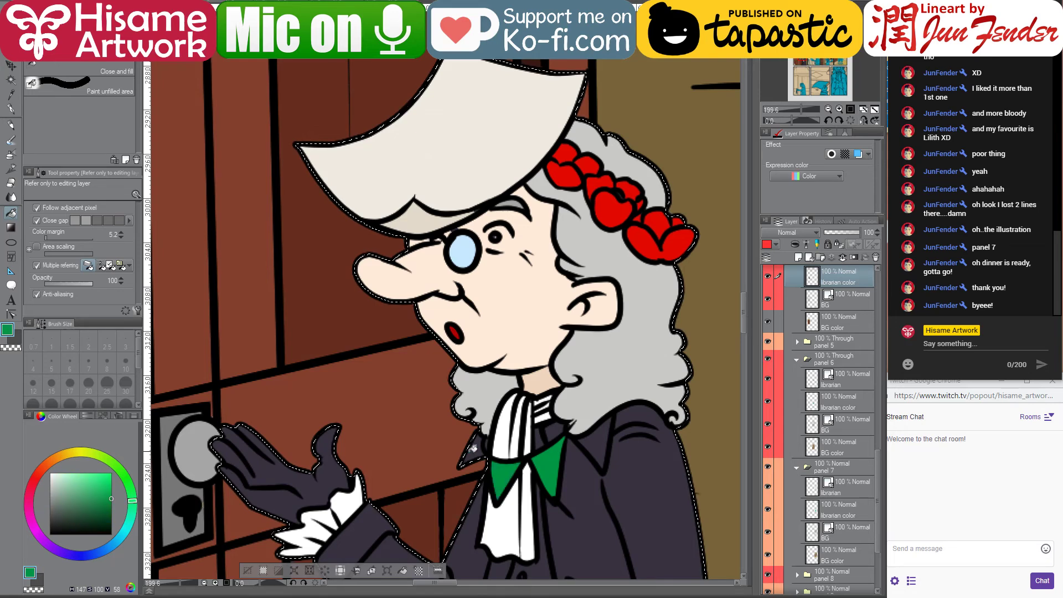
{"action": "left_click", "coordinate": [592, 439]}
{"action": "left_click_drag", "start_coordinate": [537, 435], "coordinate": [556, 278]}
{"action": "left_click", "coordinate": [546, 329], "text": "alt"}
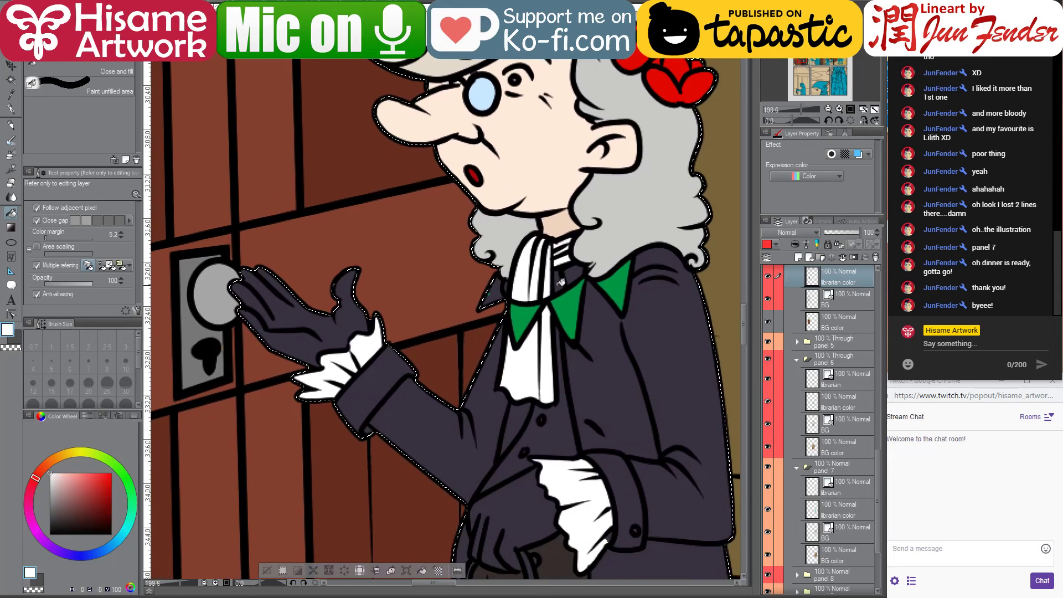
{"action": "left_click", "coordinate": [572, 299], "text": "alt"}
{"action": "left_click", "coordinate": [501, 288]}
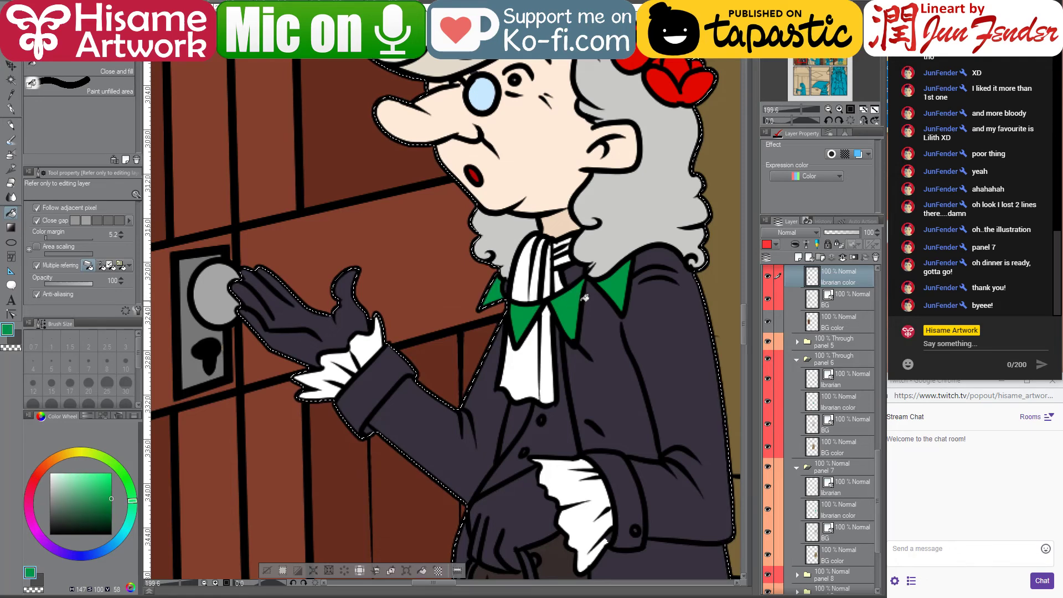
Fill both of the librarian's hands with the face's skin colour (H 27, S 15, V 100)
{"action": "left_click", "coordinate": [414, 124], "text": "alt"}
{"action": "left_click", "coordinate": [265, 341]}
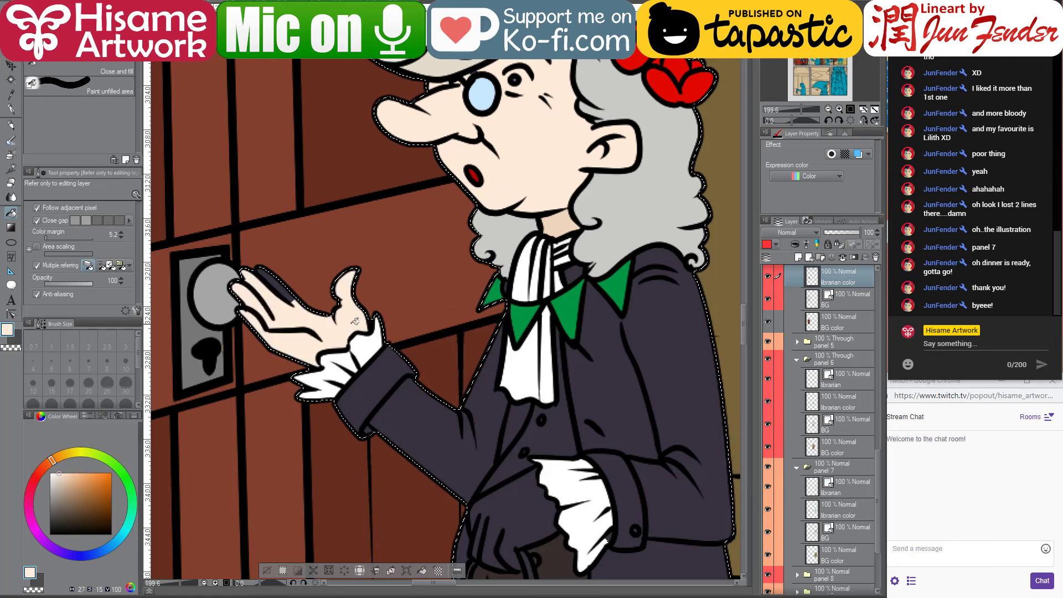
{"action": "left_click", "coordinate": [505, 496]}
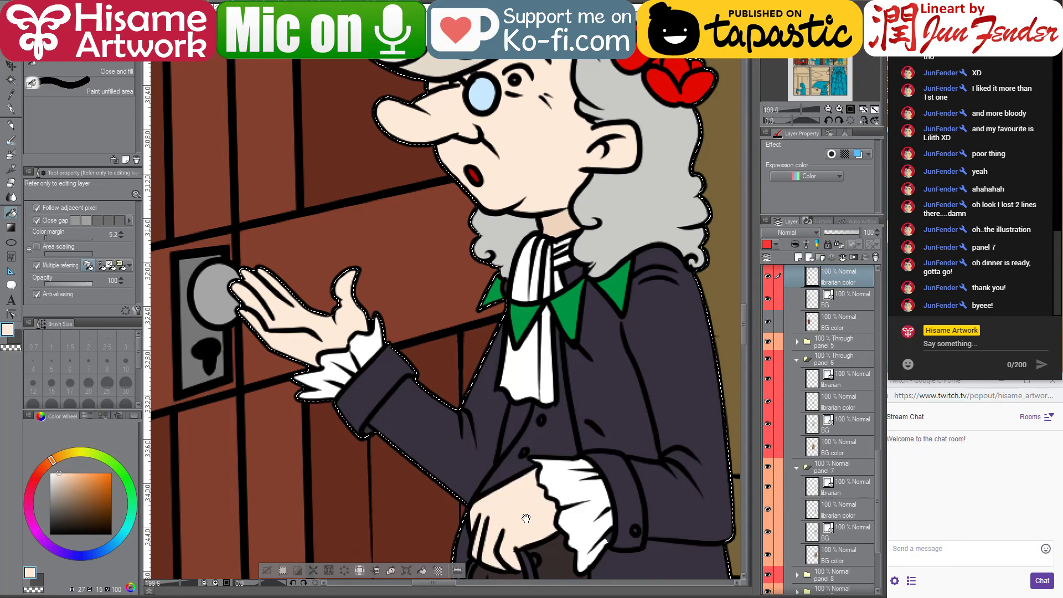
{"action": "left_click_drag", "start_coordinate": [524, 521], "coordinate": [489, 435]}
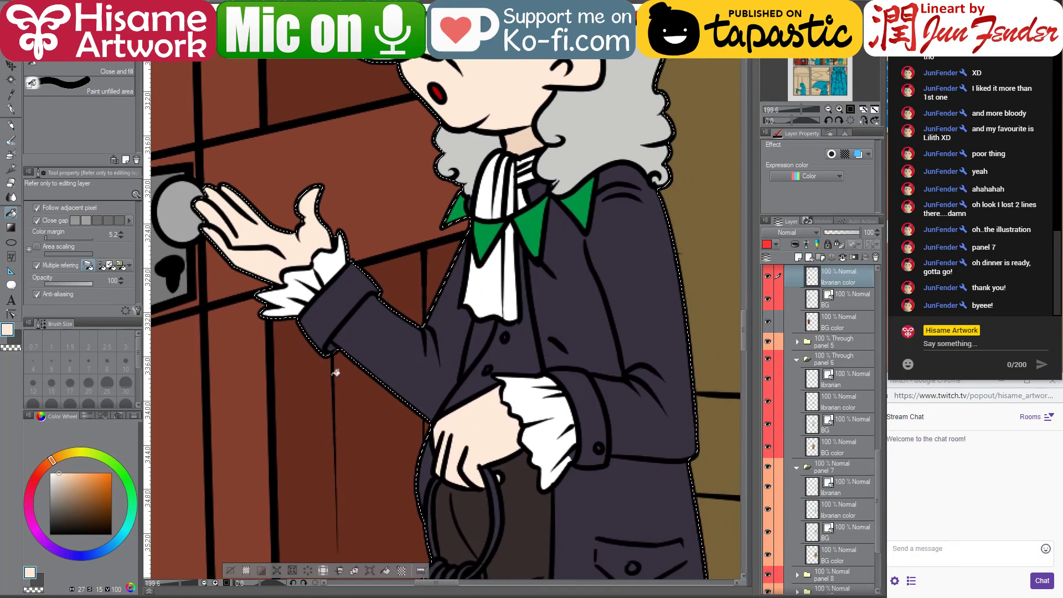
{"action": "scroll", "coordinate": [335, 303], "scroll_direction": "down", "scroll_amount": 3}
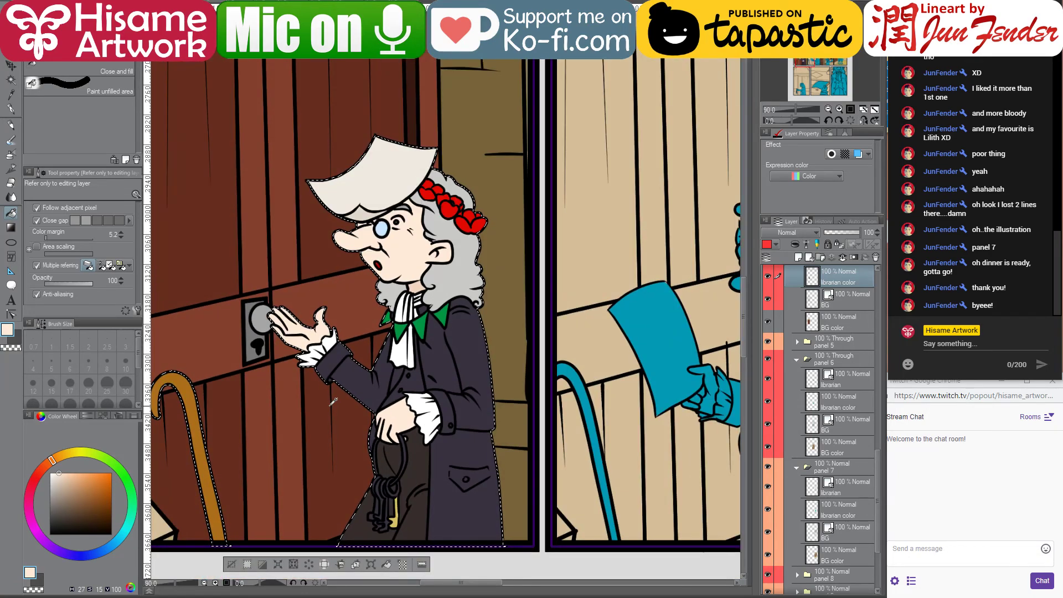
Fill the librarian's waistcoat with the grey sampled from the waistcoat in panel 2 (H 330, S 1, V 53)
{"action": "scroll", "coordinate": [333, 401], "scroll_direction": "up", "scroll_amount": 5}
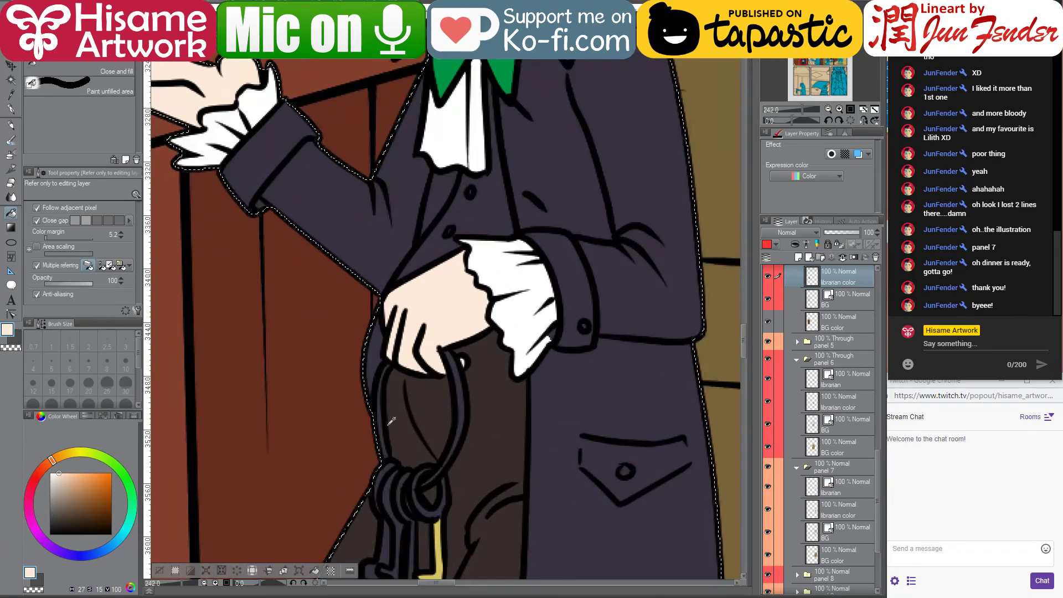
{"action": "left_click", "coordinate": [391, 421], "text": "alt"}
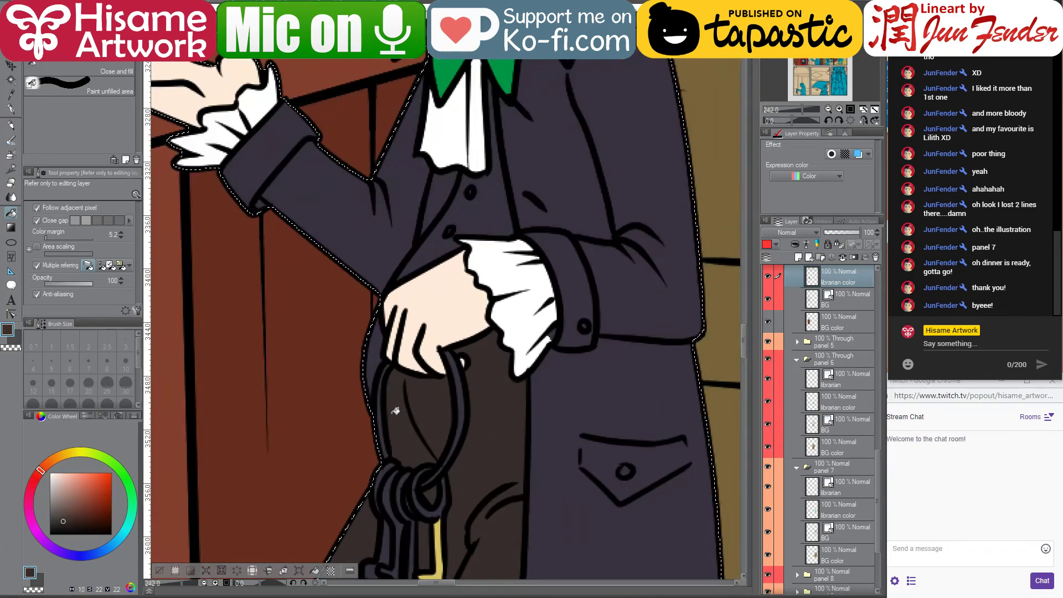
{"action": "scroll", "coordinate": [352, 479], "scroll_direction": "down", "scroll_amount": 5}
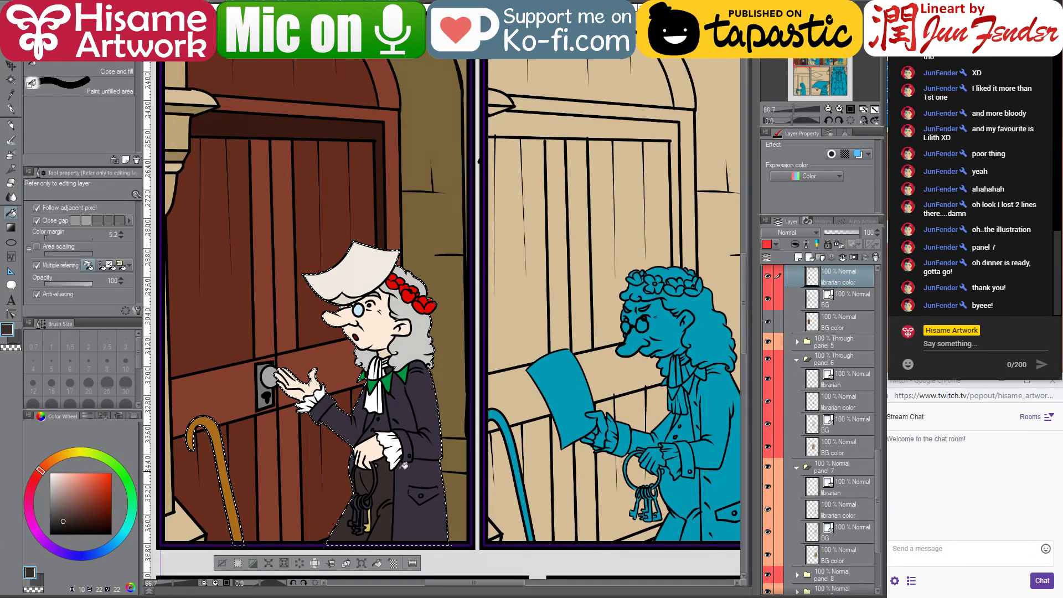
{"action": "left_click_drag", "start_coordinate": [648, 189], "coordinate": [491, 530]}
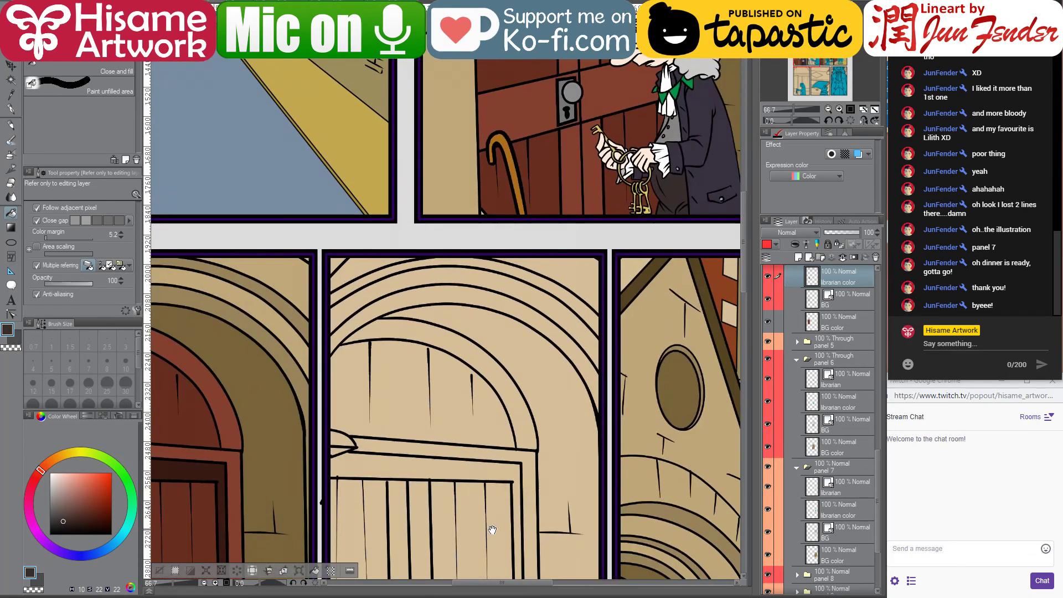
{"action": "left_click", "coordinate": [673, 137], "text": "alt"}
{"action": "left_click_drag", "start_coordinate": [393, 444], "coordinate": [709, 182]}
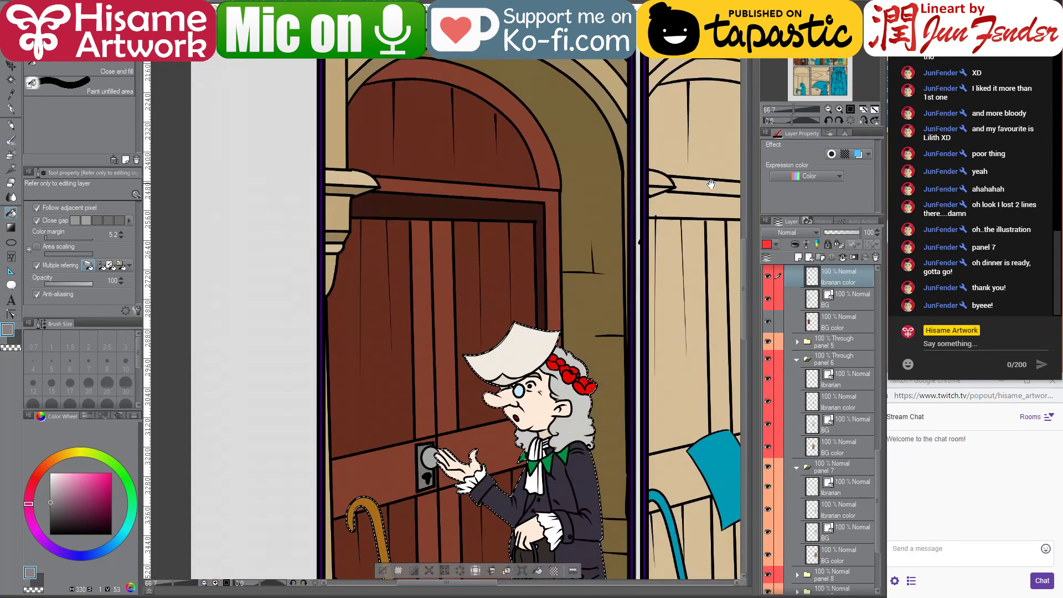
{"action": "left_click_drag", "start_coordinate": [607, 332], "coordinate": [586, 226]}
{"action": "left_click", "coordinate": [525, 396]}
{"action": "scroll", "coordinate": [527, 395], "scroll_direction": "up", "scroll_amount": 4}
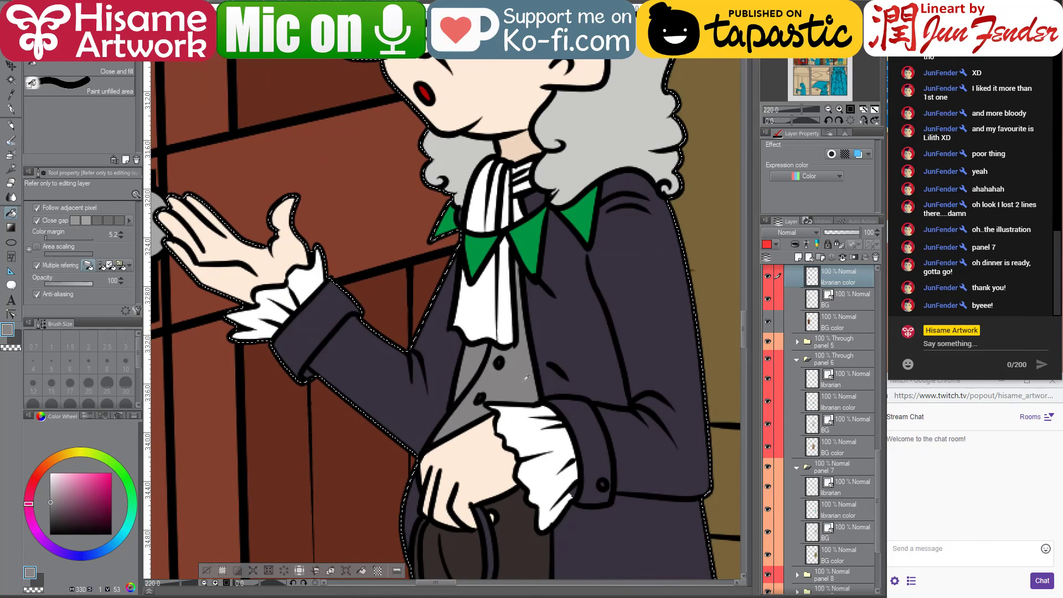
{"action": "scroll", "coordinate": [520, 365], "scroll_direction": "down", "scroll_amount": 2}
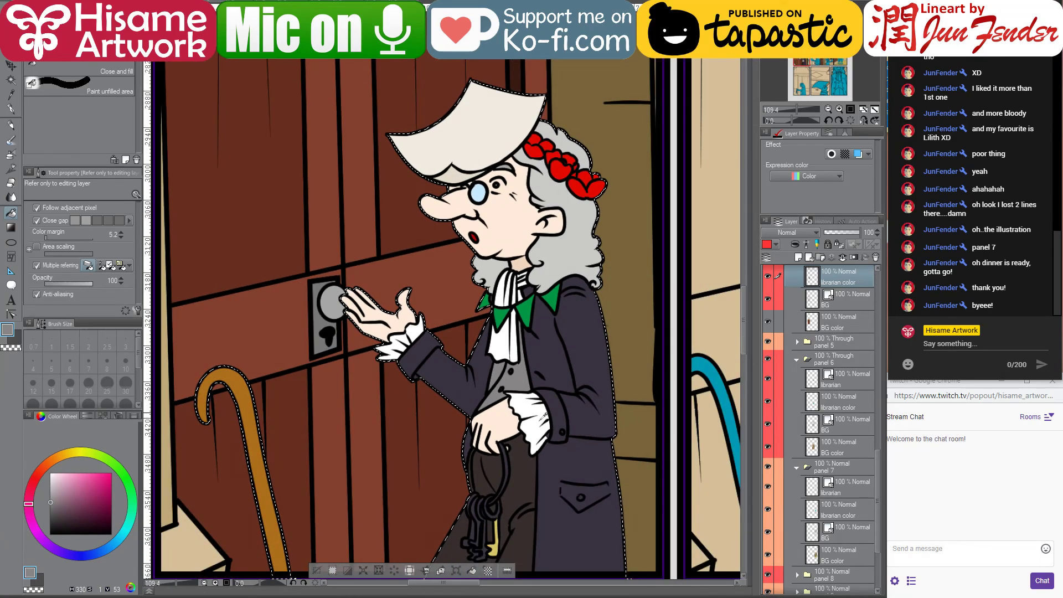
Paint the waistcoat, cuff and coat pocket buttons with the wig's light grey (V 79), using the G-pen at size 8
{"action": "scroll", "coordinate": [524, 437], "scroll_direction": "up", "scroll_amount": 2}
{"action": "left_click", "coordinate": [11, 109]}
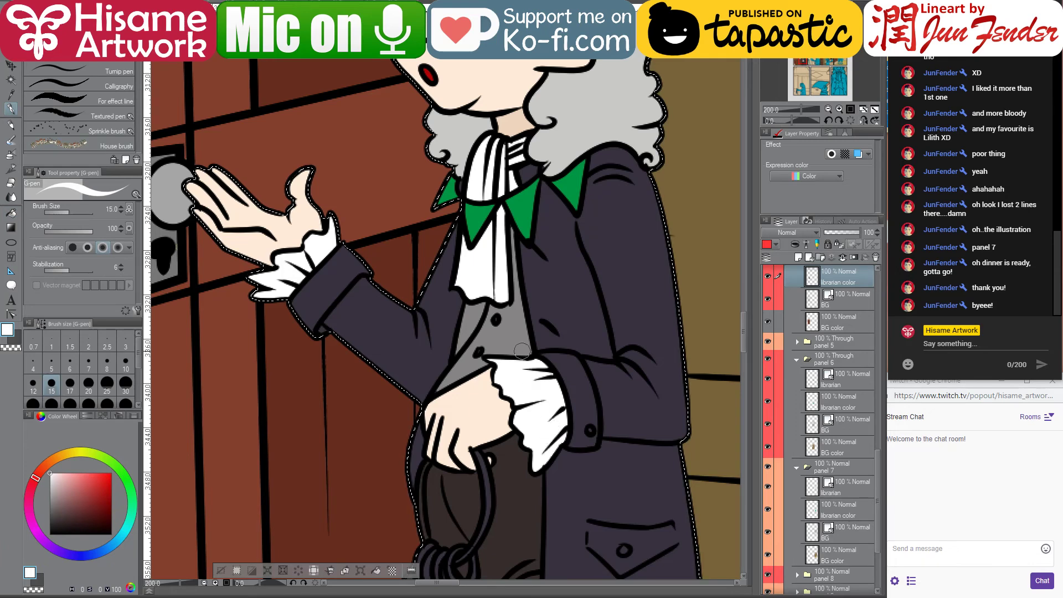
{"action": "scroll", "coordinate": [517, 335], "scroll_direction": "up", "scroll_amount": 1}
{"action": "left_click", "coordinate": [495, 313], "text": "alt"}
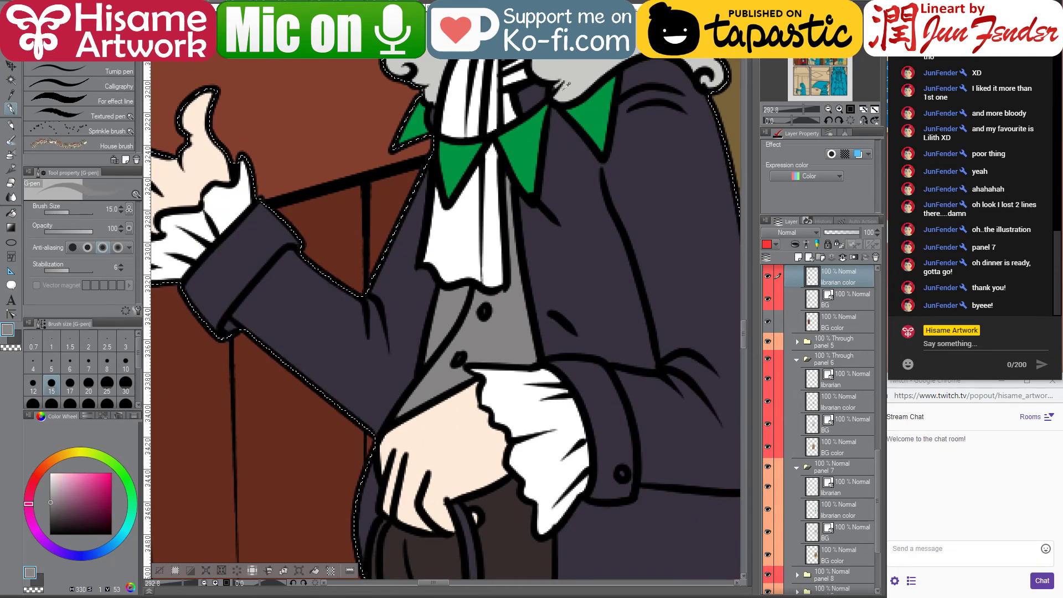
{"action": "left_click", "coordinate": [570, 79], "text": "alt"}
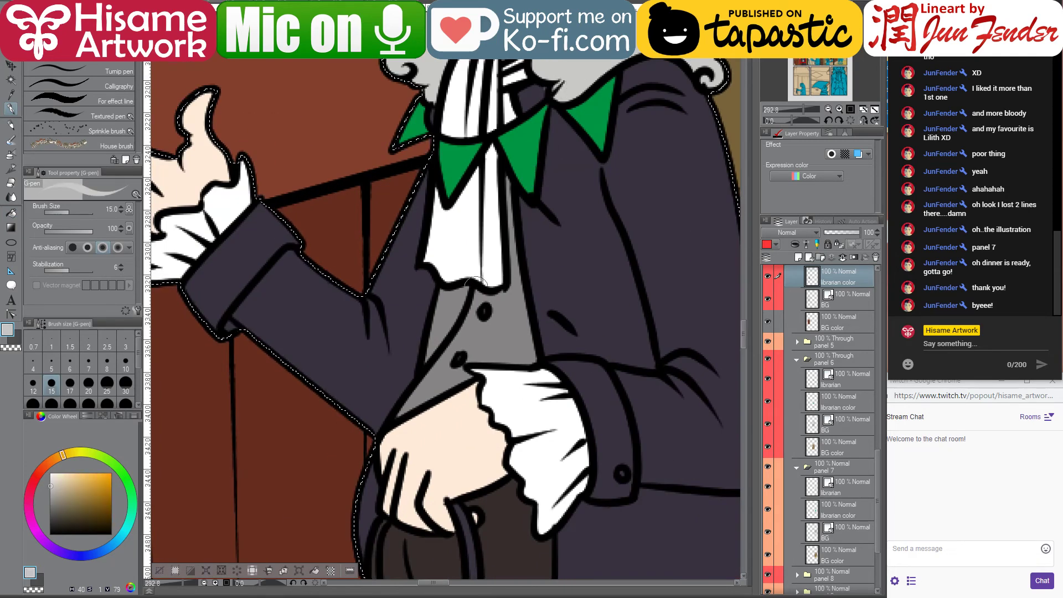
{"action": "key", "text": "bracketleft"}
{"action": "key", "text": "bracketleft"}
{"action": "key", "text": "bracketleft"}
{"action": "left_click_drag", "start_coordinate": [483, 311], "coordinate": [484, 315]}
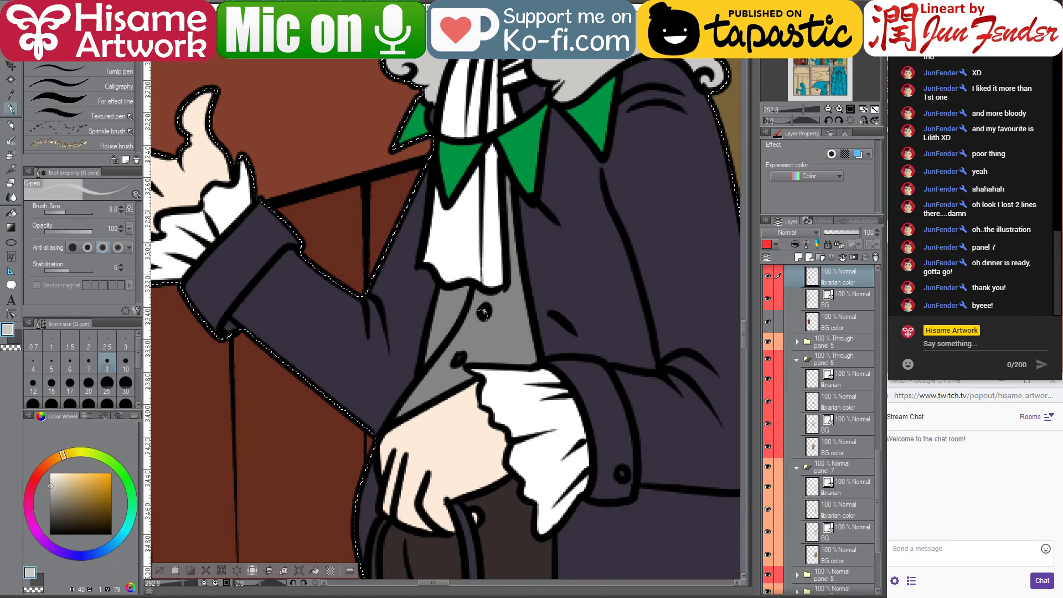
{"action": "left_click_drag", "start_coordinate": [459, 357], "coordinate": [458, 361]}
{"action": "scroll", "coordinate": [340, 344], "scroll_direction": "down", "scroll_amount": 3}
{"action": "scroll", "coordinate": [499, 483], "scroll_direction": "up", "scroll_amount": 2}
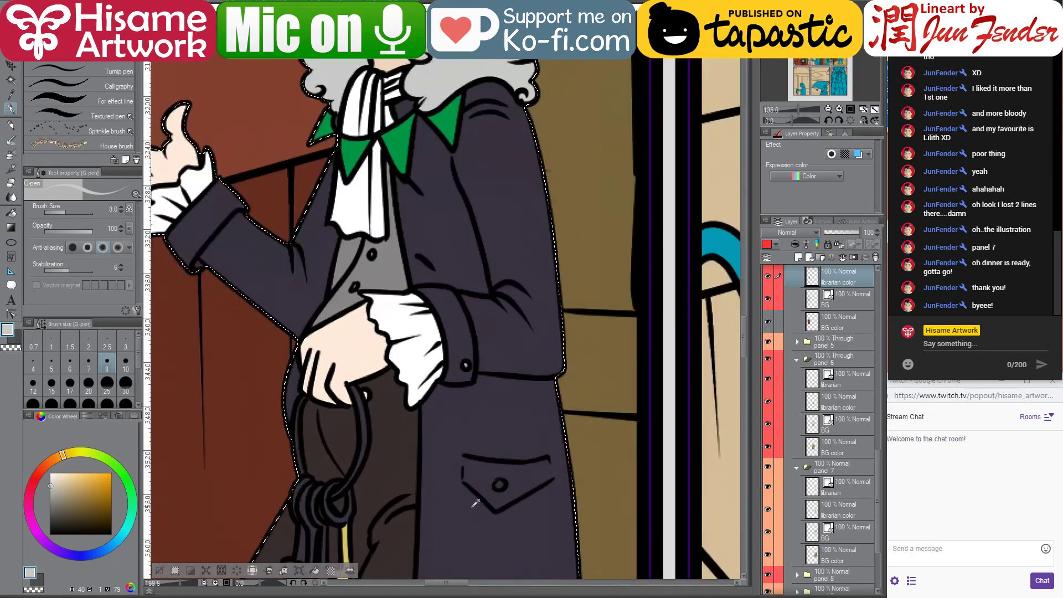
{"action": "left_click_drag", "start_coordinate": [377, 445], "coordinate": [564, 431]}
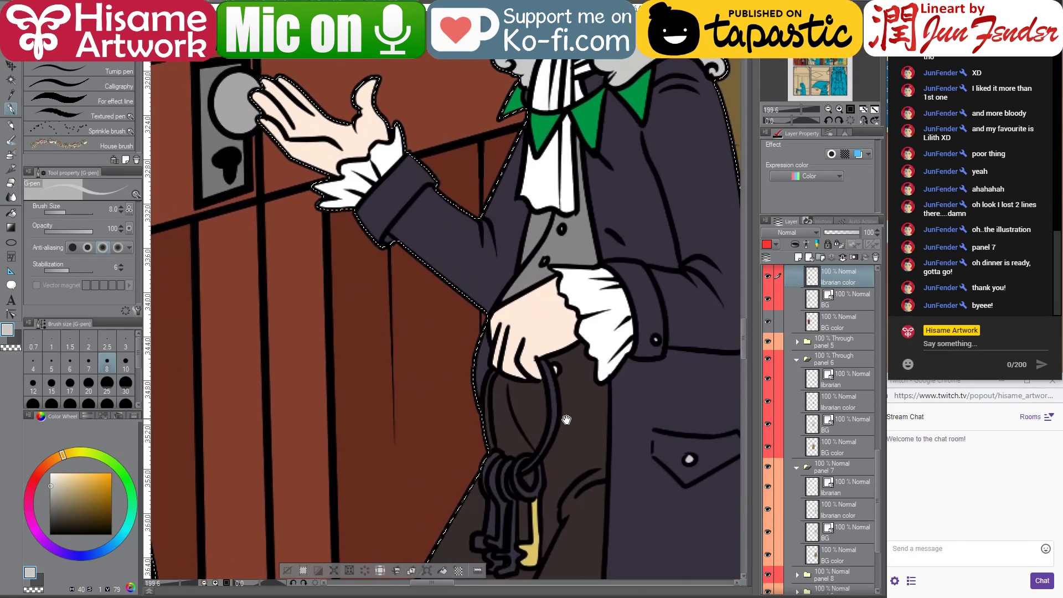
Paint the white of the librarian's eye pure white with the G-pen enlarged to size 25
{"action": "left_click_drag", "start_coordinate": [555, 306], "coordinate": [568, 516]}
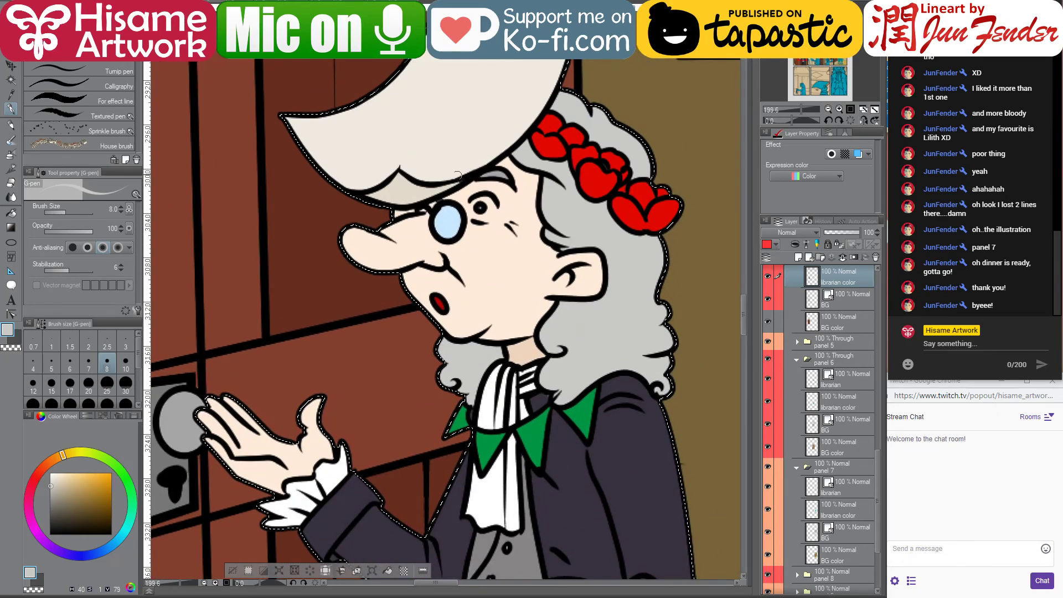
{"action": "left_click", "coordinate": [342, 470], "text": "alt"}
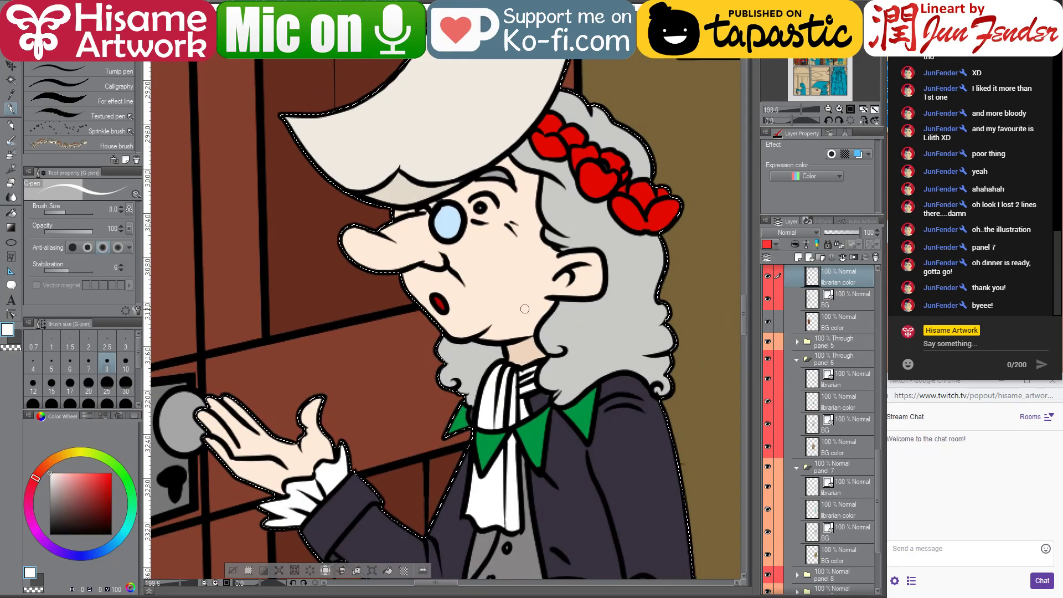
{"action": "key", "text": "bracketright"}
{"action": "key", "text": "bracketright"}
{"action": "key", "text": "bracketright"}
{"action": "key", "text": "bracketright"}
{"action": "key", "text": "bracketright"}
{"action": "key", "text": "bracketright"}
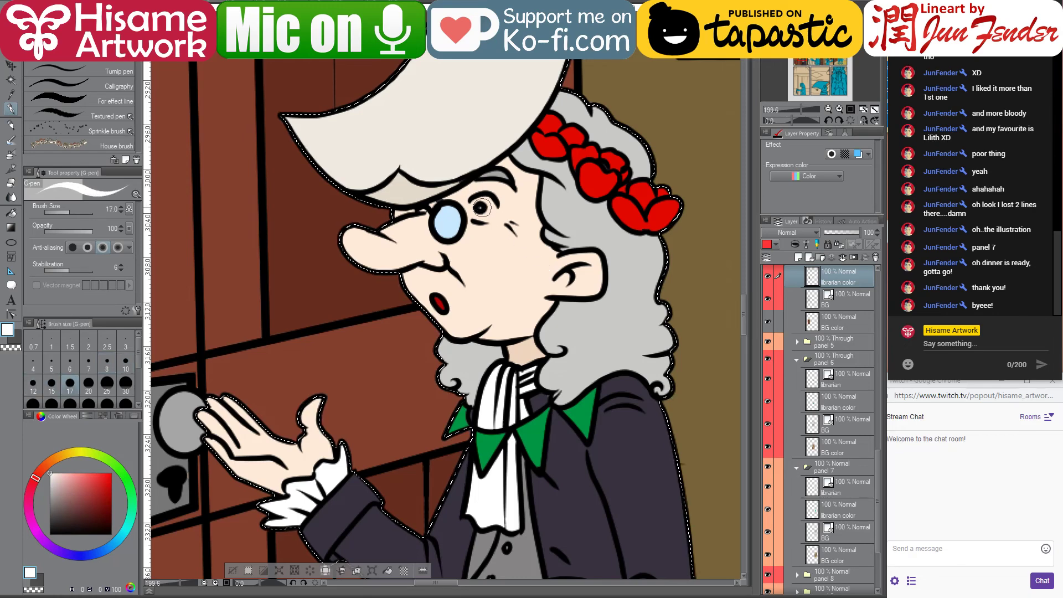
{"action": "left_click", "coordinate": [482, 210]}
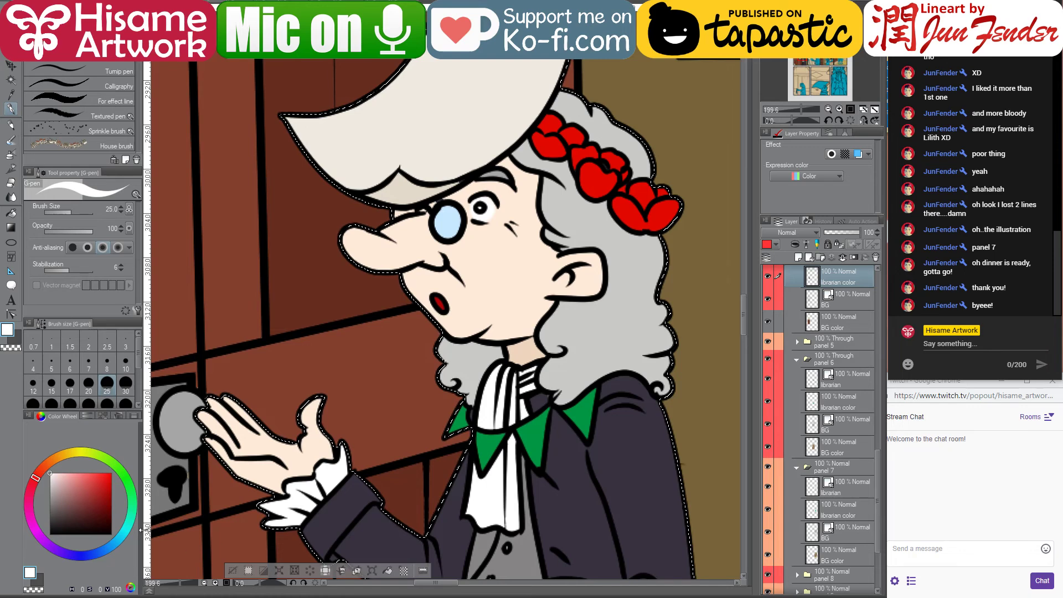
Set the drawing colour to a muted brown (H 24, S 23, V 64) and the G-pen's size to 12
{"action": "left_click", "coordinate": [50, 500]}
{"action": "left_click", "coordinate": [48, 466]}
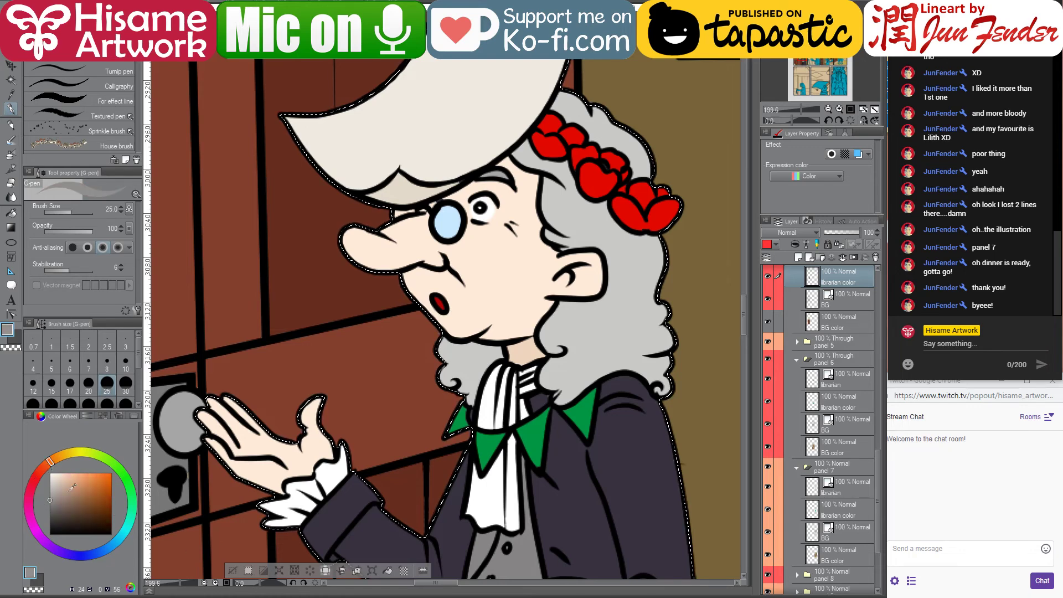
{"action": "key", "text": "bracketleft"}
{"action": "key", "text": "bracketleft"}
{"action": "key", "text": "bracketleft"}
{"action": "key", "text": "bracketleft"}
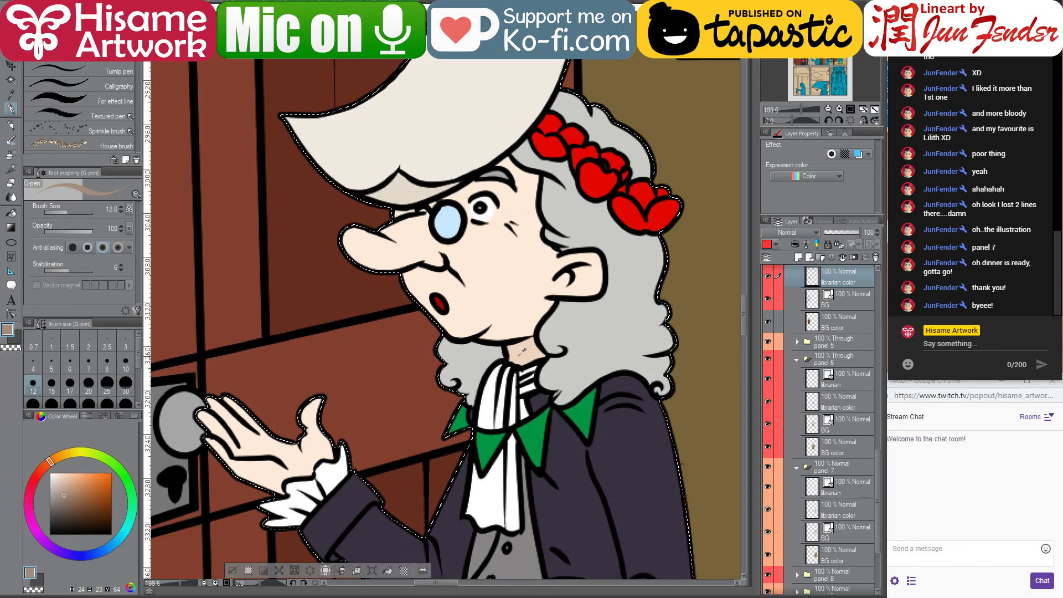
Sample the yellow of the already coloured key (H 50, S 54, V 85) as the drawing colour
{"action": "scroll", "coordinate": [523, 350], "scroll_direction": "down", "scroll_amount": 8}
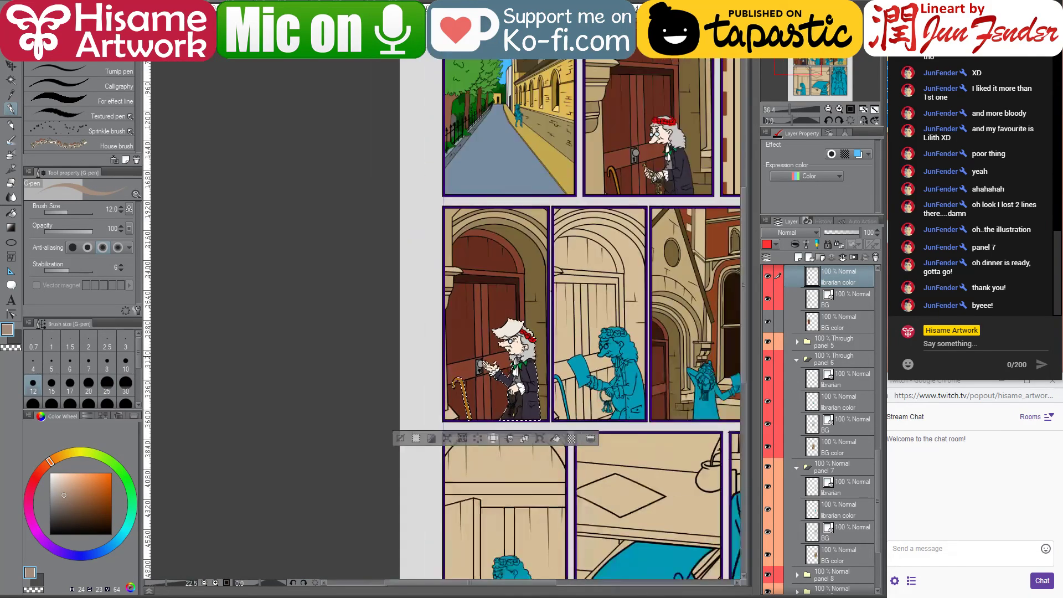
{"action": "scroll", "coordinate": [523, 350], "scroll_direction": "down", "scroll_amount": 2}
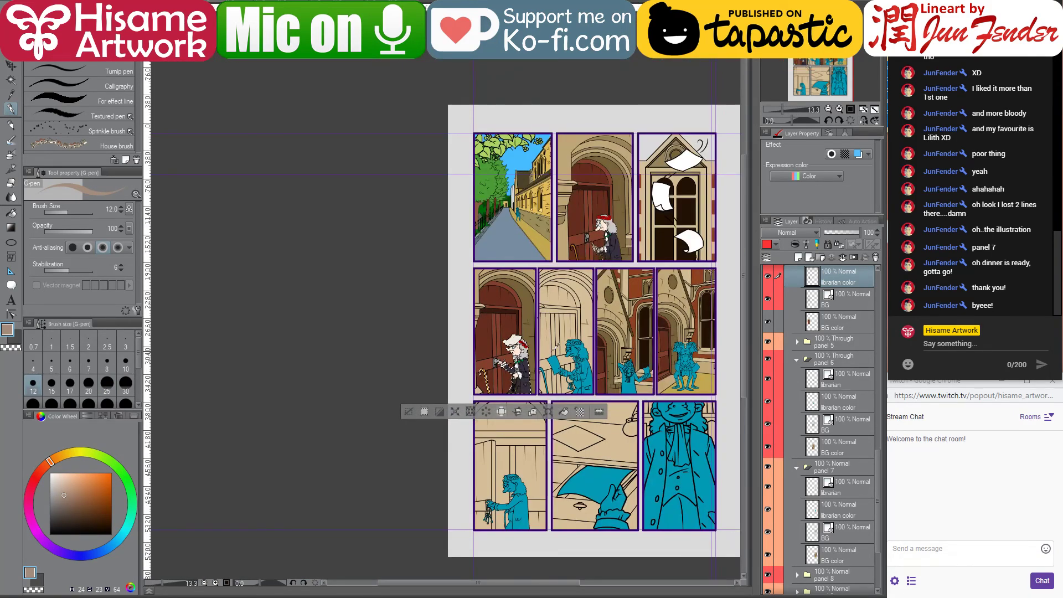
{"action": "scroll", "coordinate": [417, 462], "scroll_direction": "up", "scroll_amount": 6}
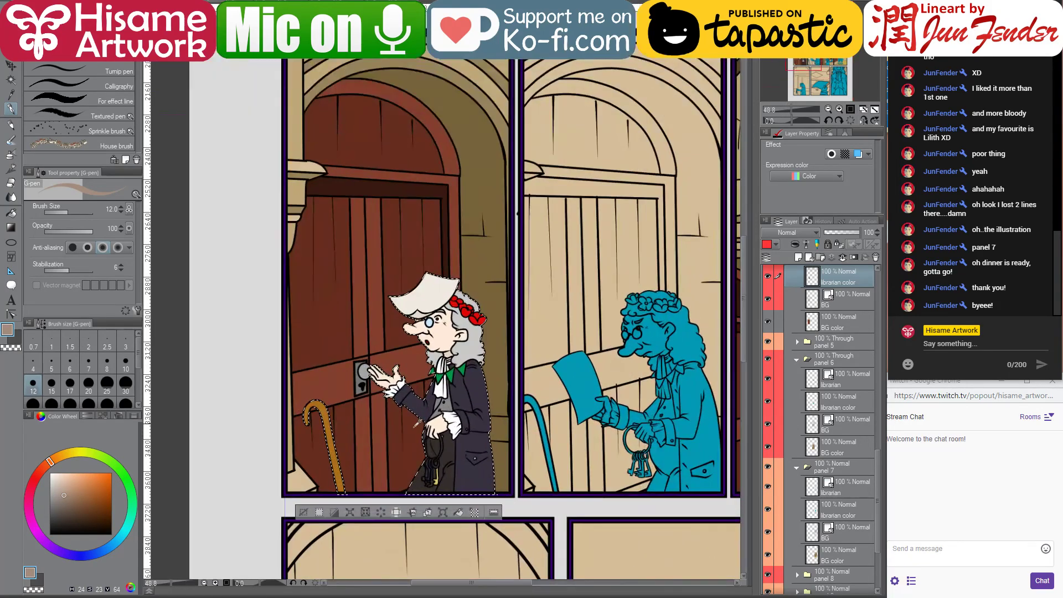
{"action": "scroll", "coordinate": [418, 463], "scroll_direction": "up", "scroll_amount": 5}
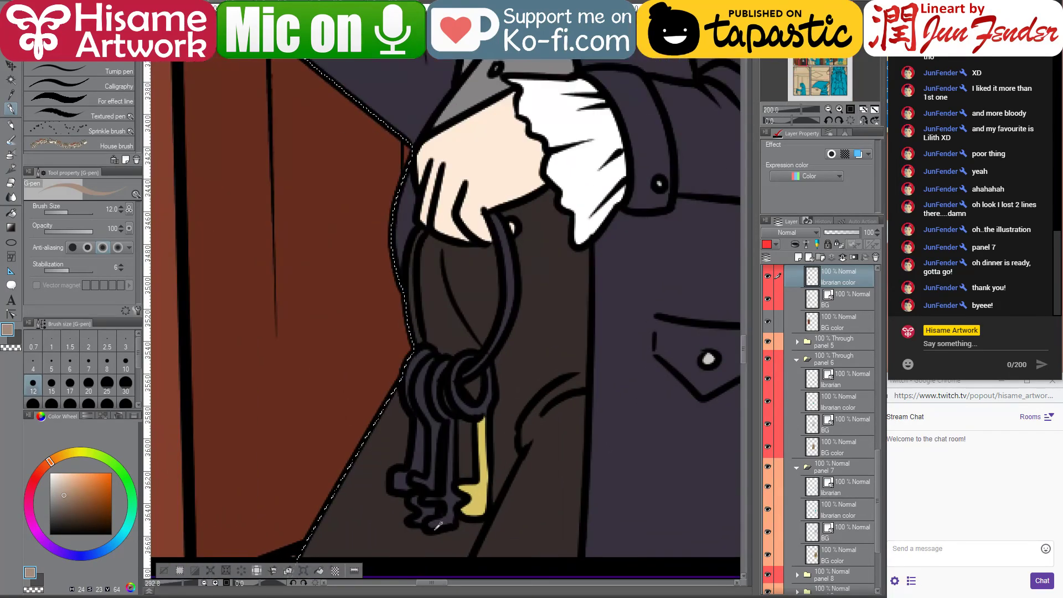
{"action": "left_click", "coordinate": [478, 491], "text": "alt"}
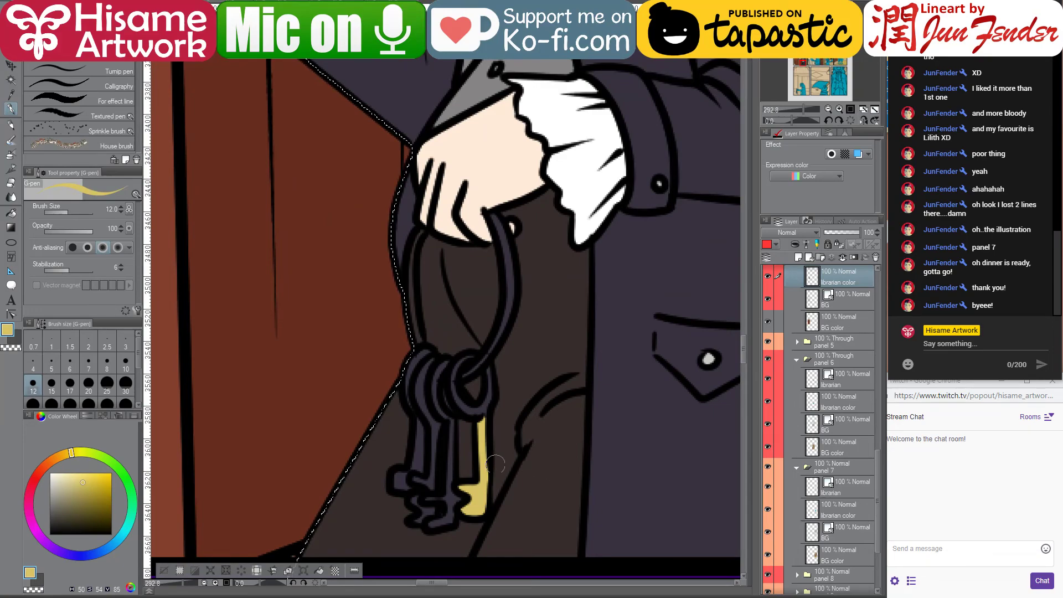
Switch to the browser to check the live stream dashboard, and return to the comic page in Clip Studio Paint
{"action": "key", "text": "alt+Tab"}
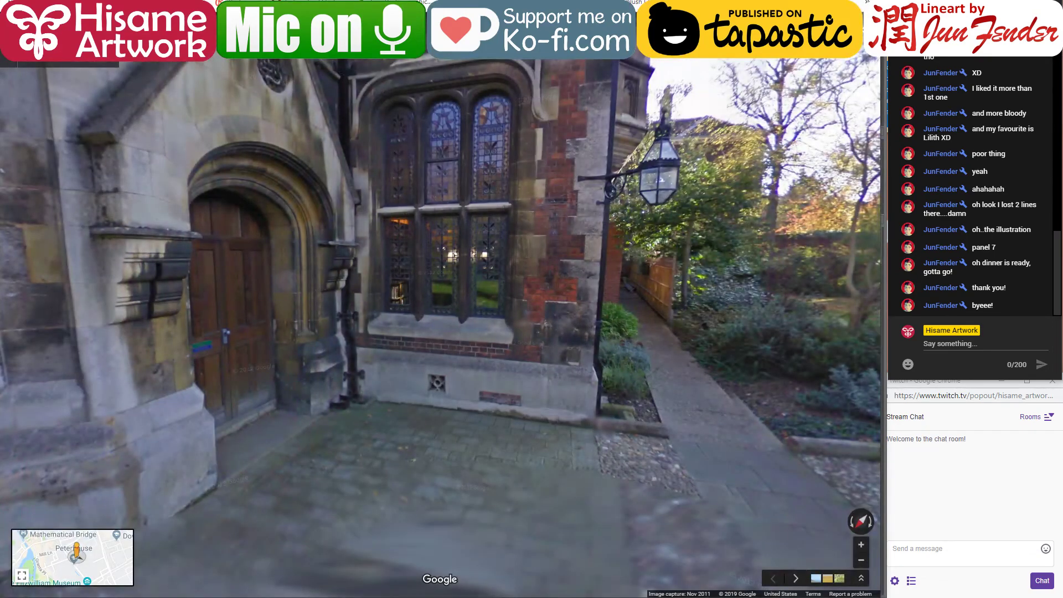
{"action": "key", "text": "alt+Tab"}
{"action": "key", "text": "alt+Tab"}
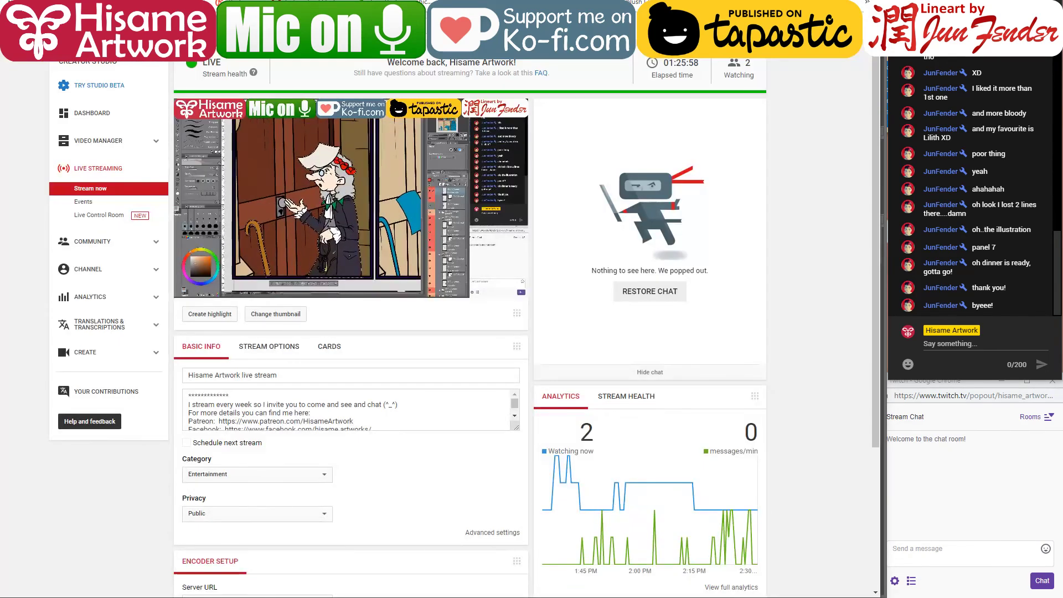
{"action": "key", "text": "alt+Tab"}
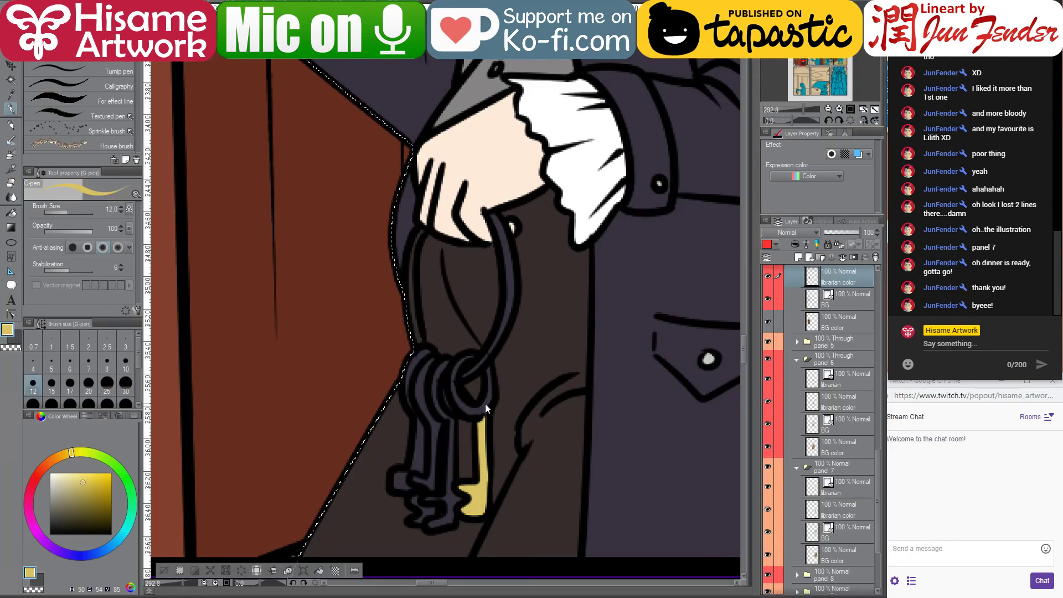
Paint the remaining keys on the librarian's bunch yellow with the G-pen, varying its size between 8 and 12
{"action": "key", "text": "bracketleft"}
{"action": "key", "text": "bracketleft"}
{"action": "mouse_move", "coordinate": [480, 410]}
{"action": "left_mouse_down"}
{"action": "mouse_move", "coordinate": [456, 403]}
{"action": "mouse_move", "coordinate": [451, 383]}
{"action": "mouse_move", "coordinate": [466, 358]}
{"action": "mouse_move", "coordinate": [481, 361]}
{"action": "mouse_move", "coordinate": [484, 407]}
{"action": "mouse_move", "coordinate": [482, 354]}
{"action": "mouse_move", "coordinate": [472, 357]}
{"action": "mouse_move", "coordinate": [483, 412]}
{"action": "mouse_move", "coordinate": [489, 375]}
{"action": "mouse_move", "coordinate": [477, 357]}
{"action": "mouse_move", "coordinate": [454, 376]}
{"action": "mouse_move", "coordinate": [464, 405]}
{"action": "left_mouse_up"}
{"action": "key", "text": "ctrl+z"}
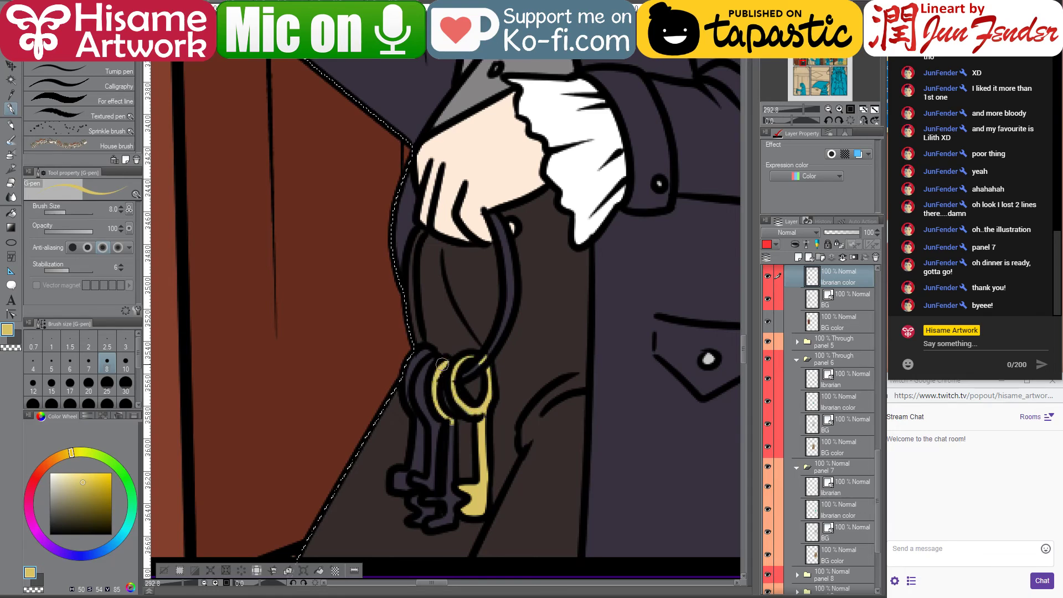
{"action": "key", "text": "bracketright"}
{"action": "key", "text": "bracketright"}
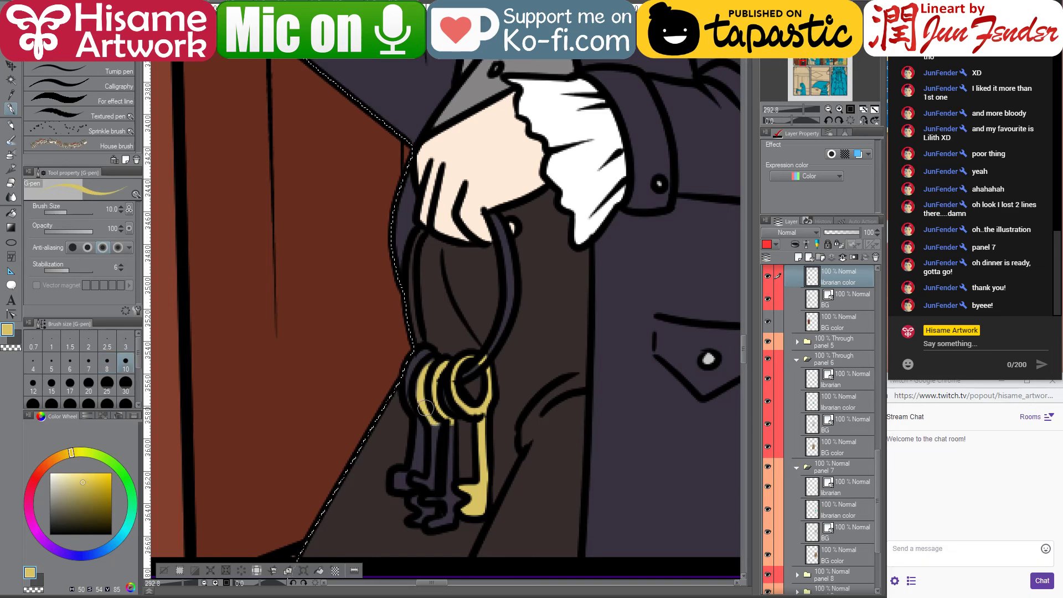
{"action": "mouse_move", "coordinate": [420, 413]}
{"action": "left_mouse_down"}
{"action": "mouse_move", "coordinate": [414, 377]}
{"action": "mouse_move", "coordinate": [426, 353]}
{"action": "left_mouse_up"}
{"action": "mouse_move", "coordinate": [425, 422]}
{"action": "left_mouse_down"}
{"action": "mouse_move", "coordinate": [422, 484]}
{"action": "mouse_move", "coordinate": [398, 479]}
{"action": "mouse_move", "coordinate": [450, 480]}
{"action": "mouse_move", "coordinate": [426, 485]}
{"action": "mouse_move", "coordinate": [433, 412]}
{"action": "mouse_move", "coordinate": [433, 487]}
{"action": "mouse_move", "coordinate": [416, 500]}
{"action": "mouse_move", "coordinate": [439, 512]}
{"action": "mouse_move", "coordinate": [419, 520]}
{"action": "mouse_move", "coordinate": [451, 508]}
{"action": "mouse_move", "coordinate": [445, 475]}
{"action": "left_mouse_up"}
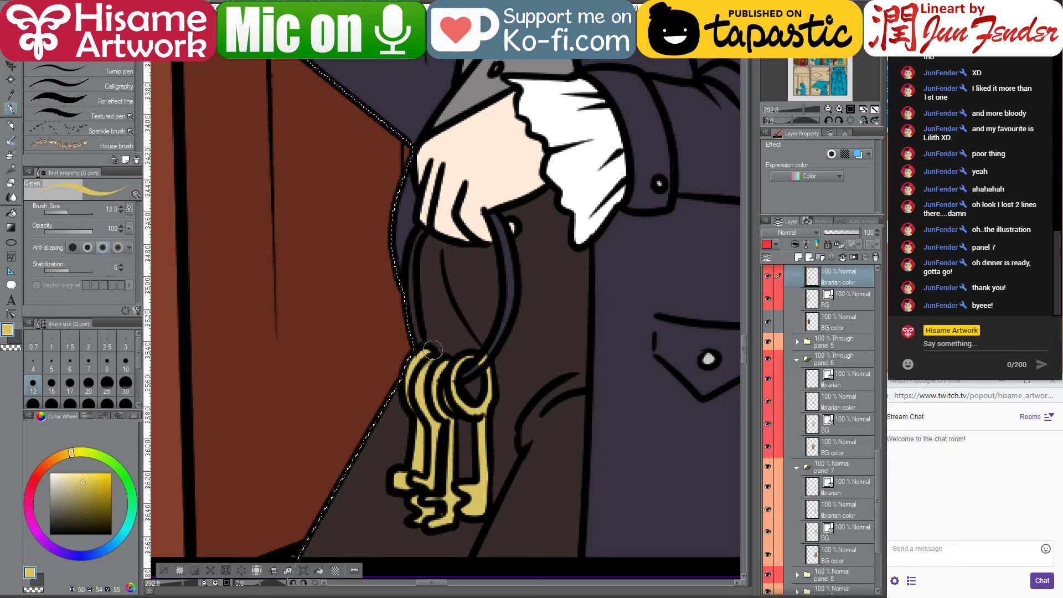
Paint the large key ring hanging from the librarian's hand yellow with the G-pen at size 8
{"action": "left_click_drag", "start_coordinate": [482, 325], "coordinate": [486, 472]}
{"action": "key", "text": "bracketleft"}
{"action": "key", "text": "bracketleft"}
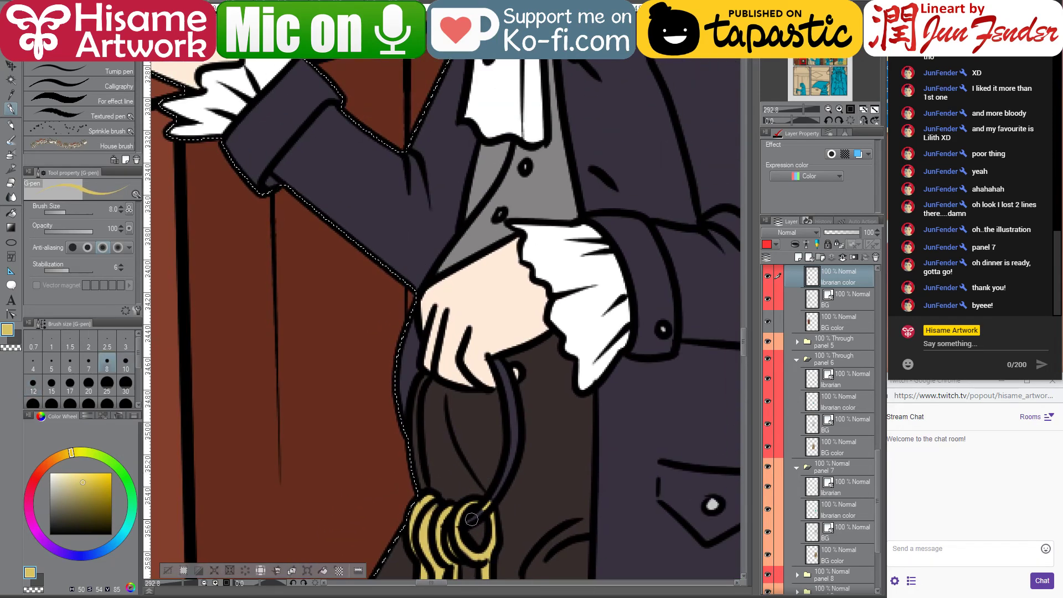
{"action": "mouse_move", "coordinate": [466, 518]}
{"action": "left_mouse_down"}
{"action": "mouse_move", "coordinate": [497, 500]}
{"action": "mouse_move", "coordinate": [496, 490]}
{"action": "mouse_move", "coordinate": [483, 507]}
{"action": "mouse_move", "coordinate": [515, 453]}
{"action": "left_mouse_up"}
{"action": "key", "text": "ctrl+z"}
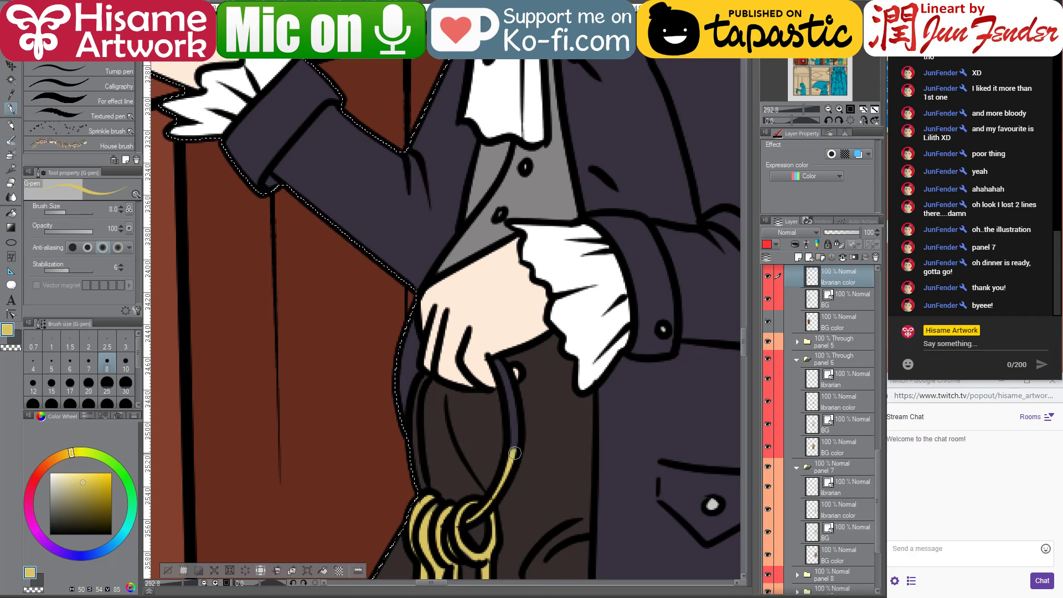
{"action": "left_click_drag", "start_coordinate": [509, 401], "coordinate": [491, 355]}
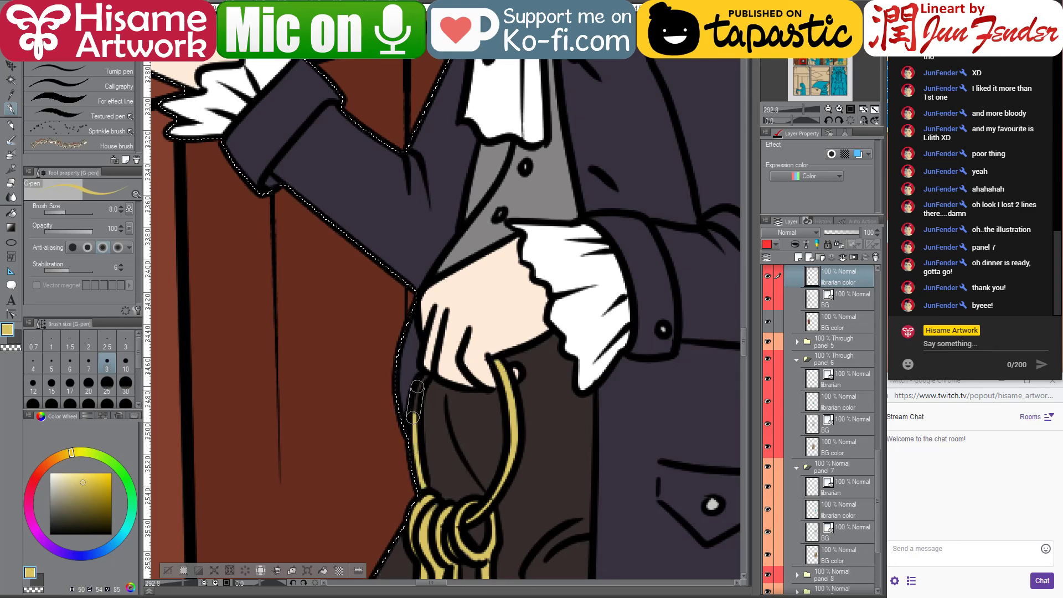
Clear the selection around the librarian in panel 4 and look over all the panels of the comic page
{"action": "scroll", "coordinate": [400, 322], "scroll_direction": "down", "scroll_amount": 8}
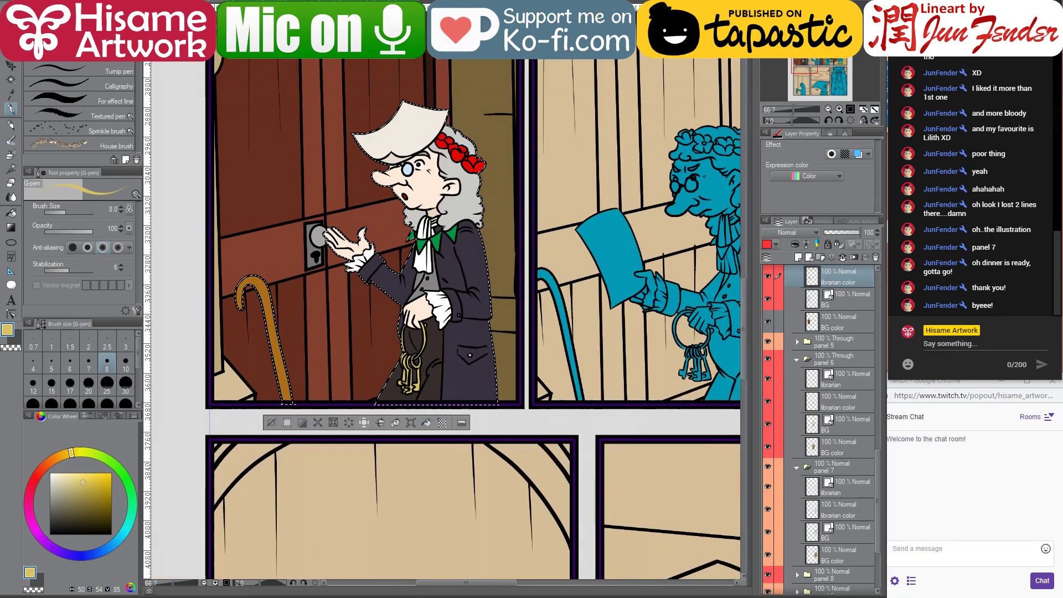
{"action": "left_click_drag", "start_coordinate": [535, 208], "coordinate": [576, 411]}
{"action": "scroll", "coordinate": [422, 361], "scroll_direction": "down", "scroll_amount": 2}
{"action": "scroll", "coordinate": [422, 361], "scroll_direction": "down", "scroll_amount": 3}
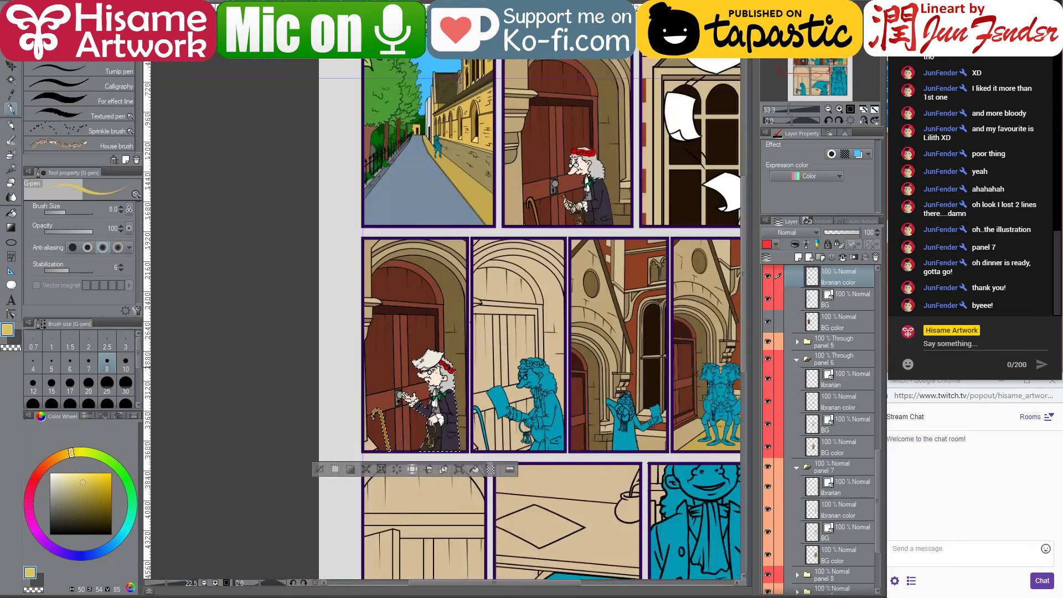
{"action": "left_click_drag", "start_coordinate": [607, 311], "coordinate": [518, 327]}
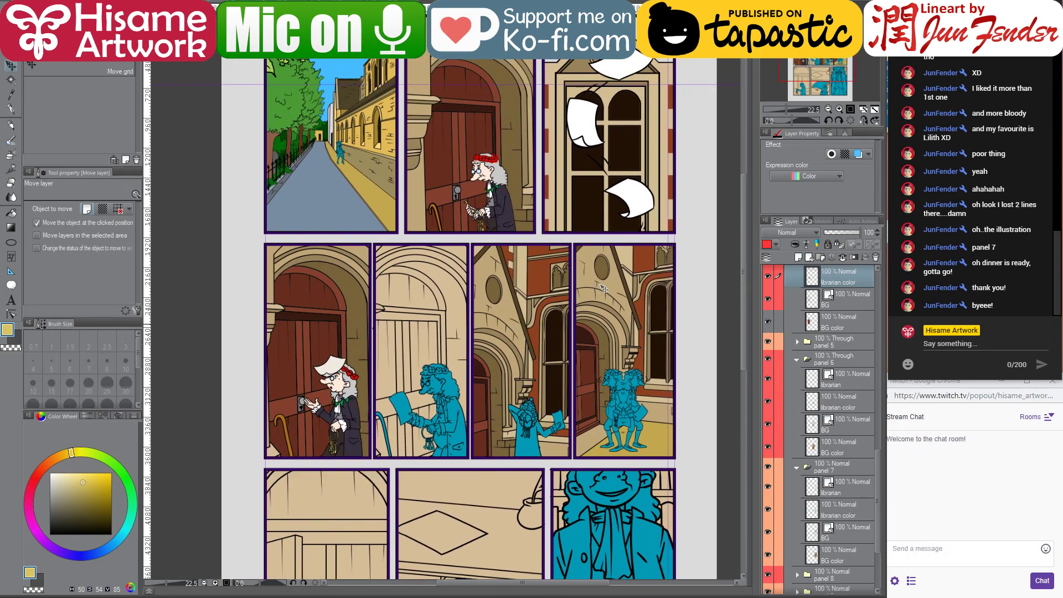
{"action": "scroll", "coordinate": [604, 288], "scroll_direction": "down", "scroll_amount": 1}
{"action": "left_click_drag", "start_coordinate": [653, 379], "coordinate": [632, 338]}
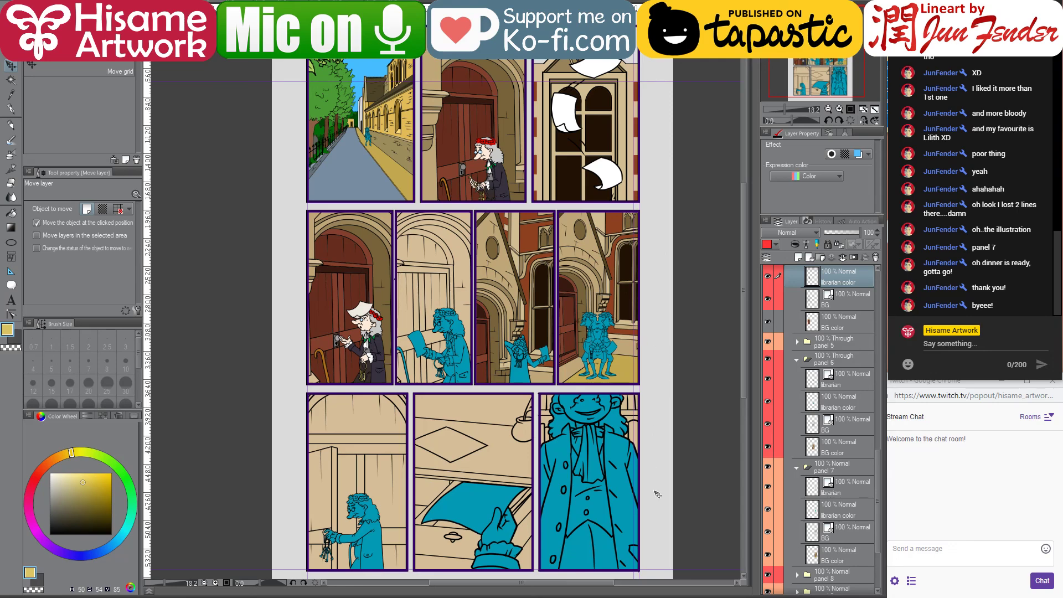
Switch to the browser to check the live stream dashboard and the YouTube channel page, and bring up OBS
{"action": "key", "text": "alt+Tab"}
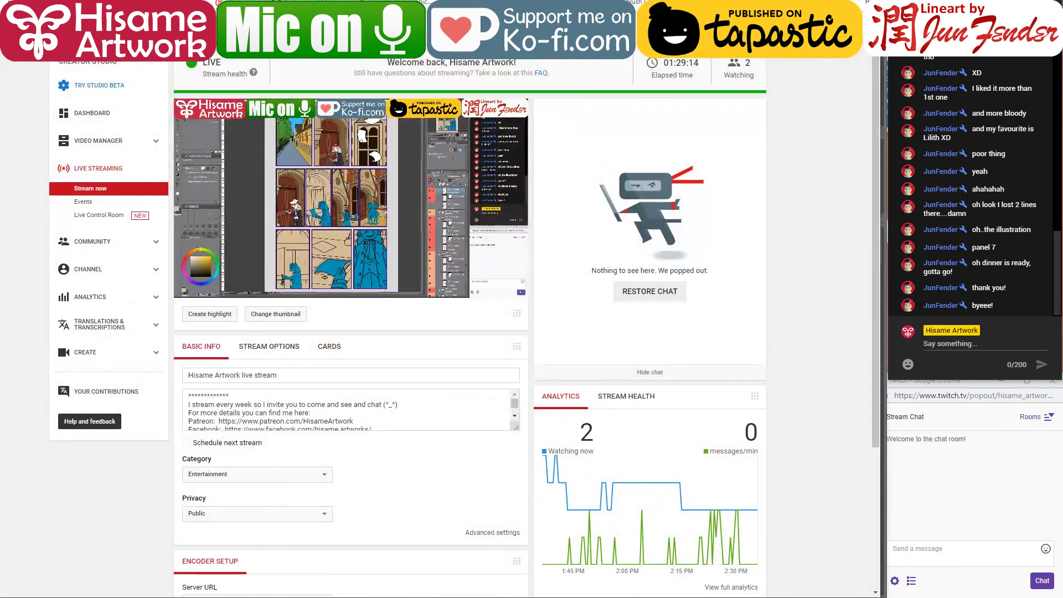
{"action": "key", "text": "ctrl+Tab"}
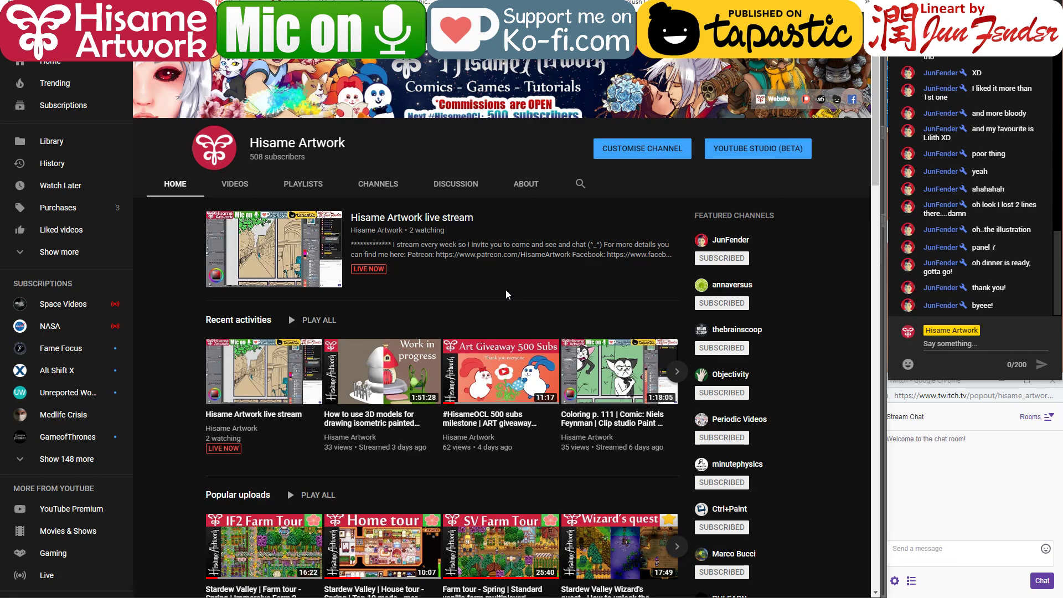
{"action": "left_click", "coordinate": [676, 596]}
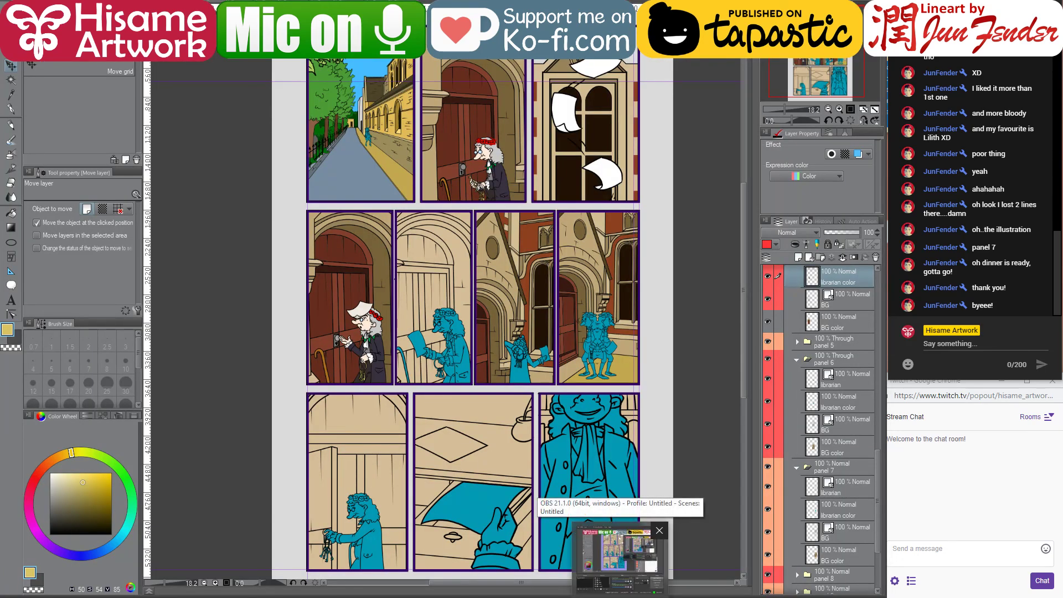
{"action": "left_click", "coordinate": [620, 597]}
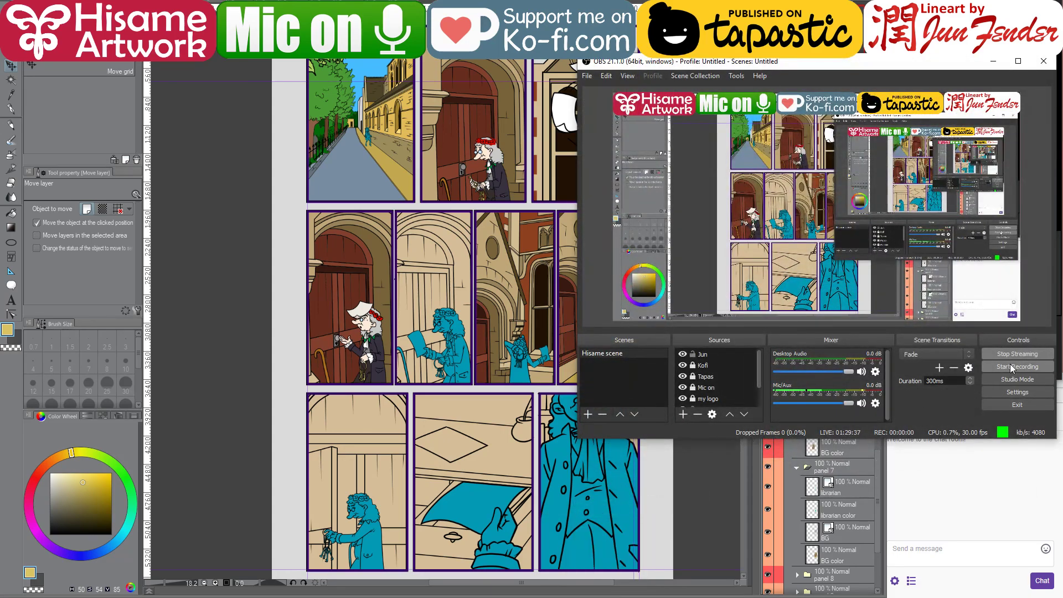